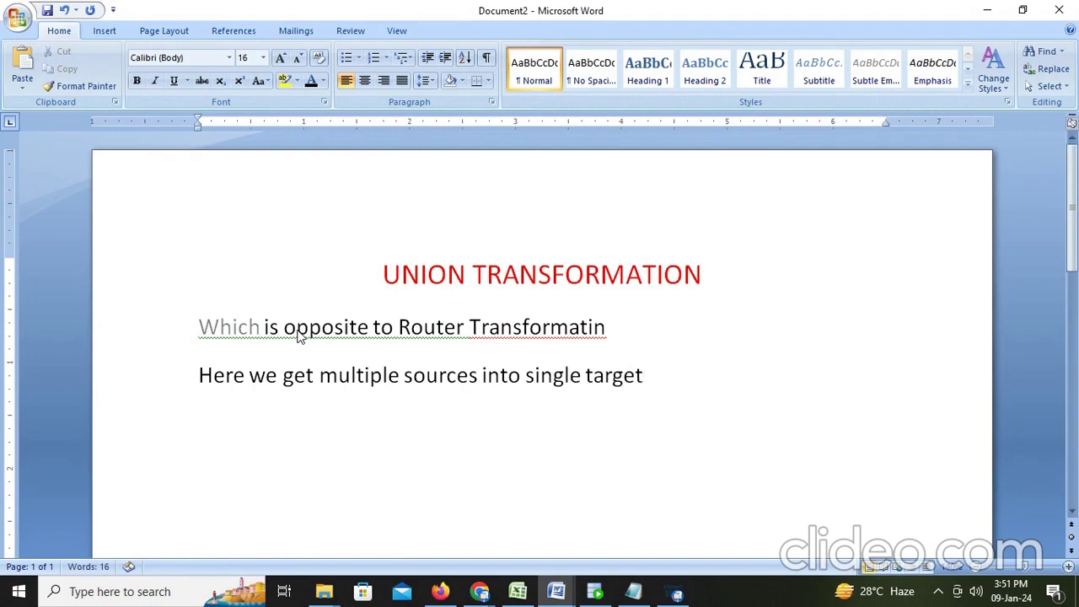
Step: Add the Word note that the sources are heterogeneous but share the same structure
key("Return")
type("the structu")
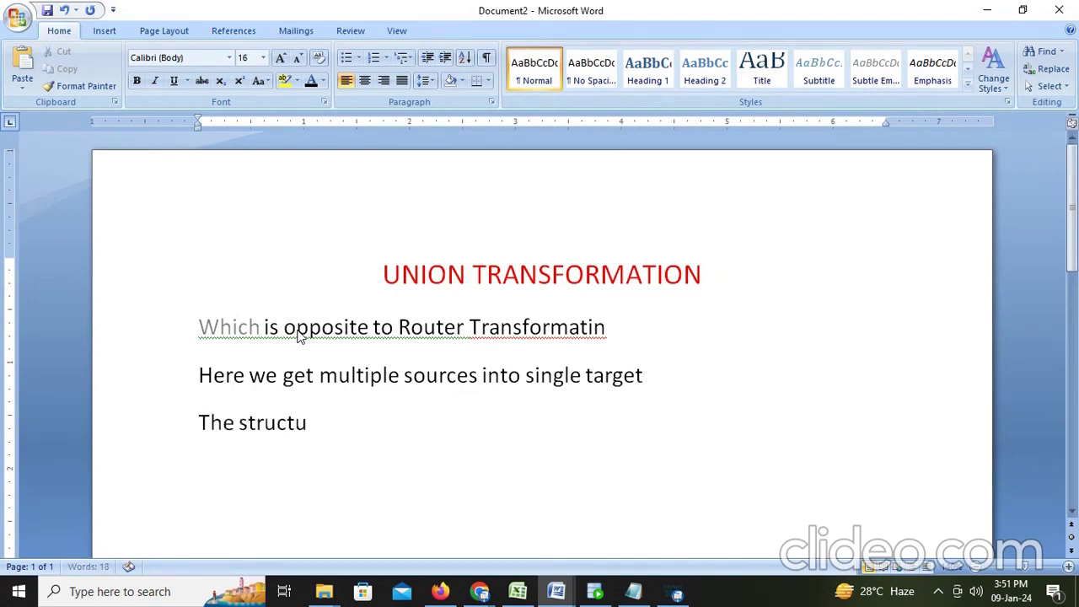
type("re of the")
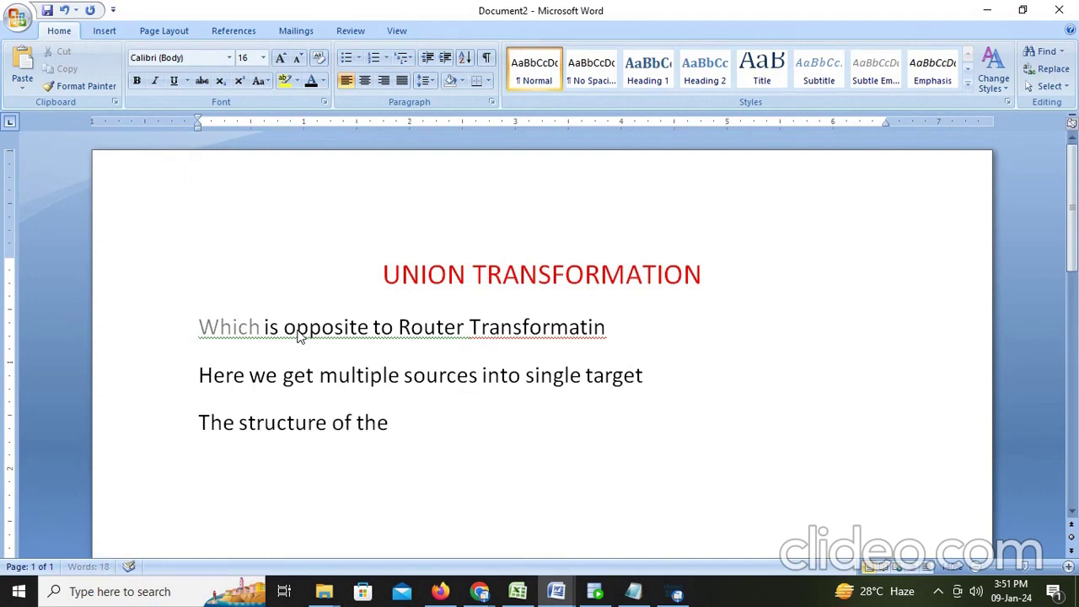
type(" source is")
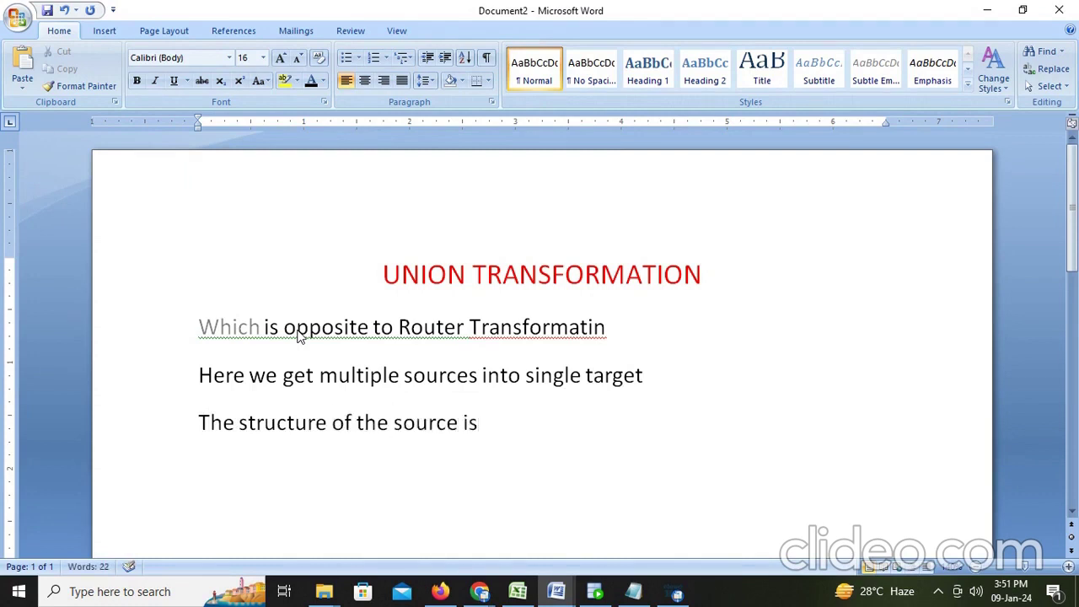
type(" same, here we can")
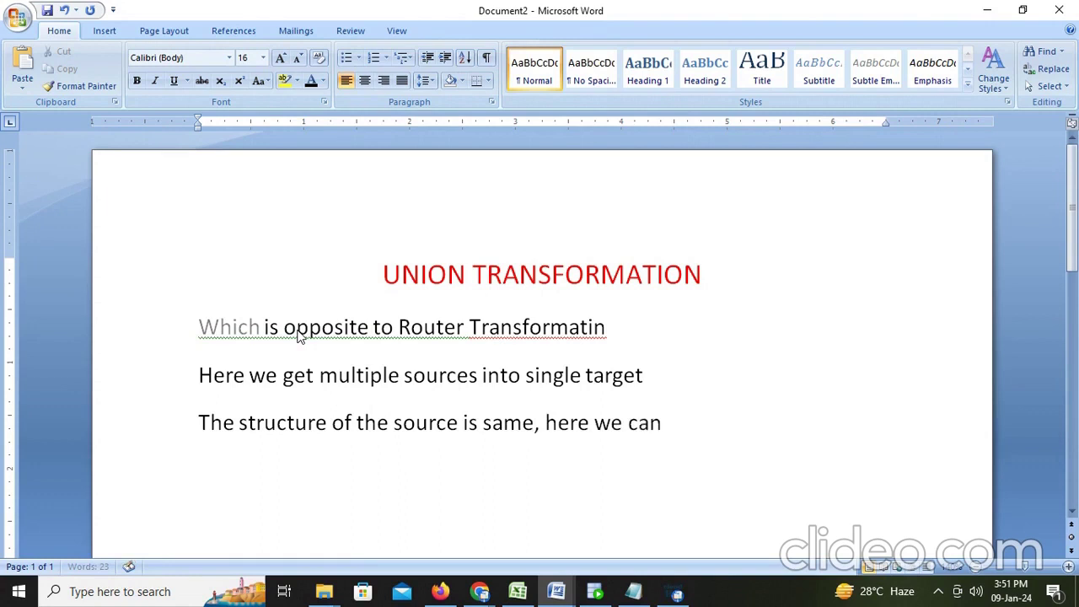
type(" take hete")
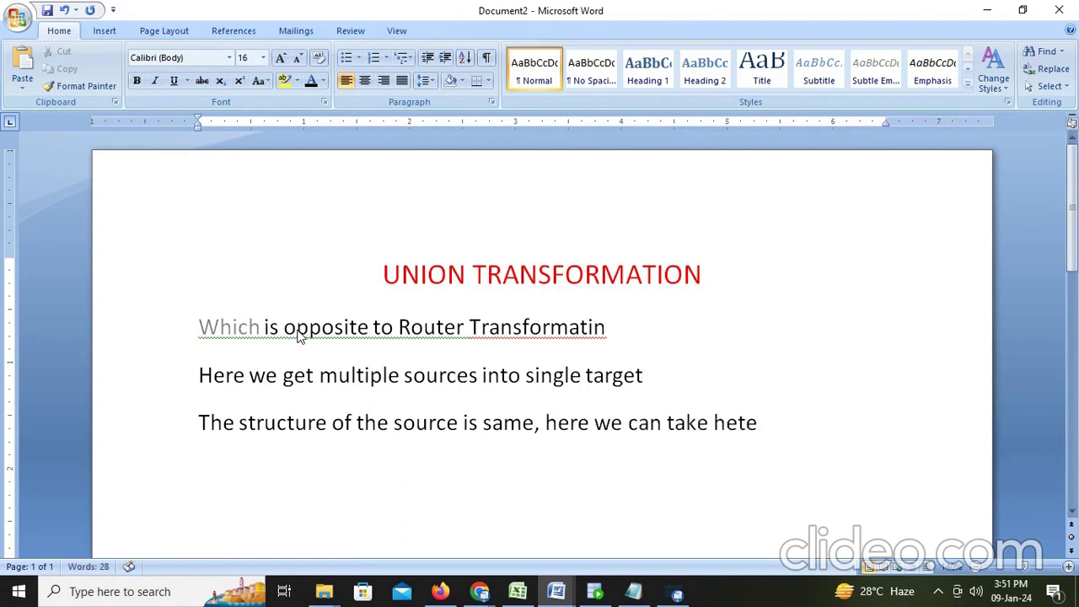
type("ro gen")
key("BackSpace")
key("BackSpace")
key("BackSpace")
type("g")
key("BackSpace")
type("geneous sou")
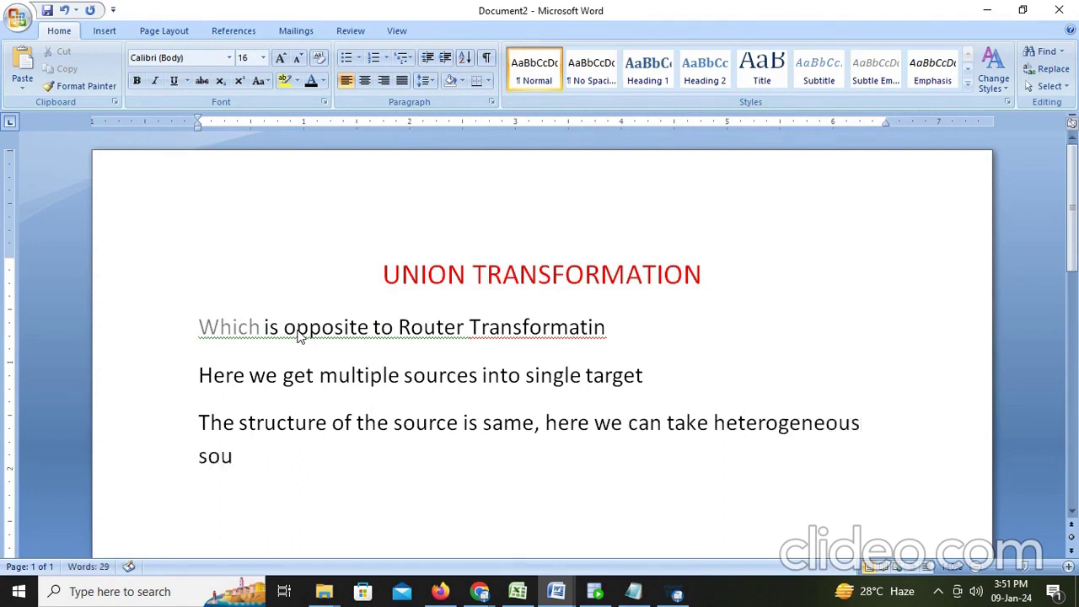
type("rces b")
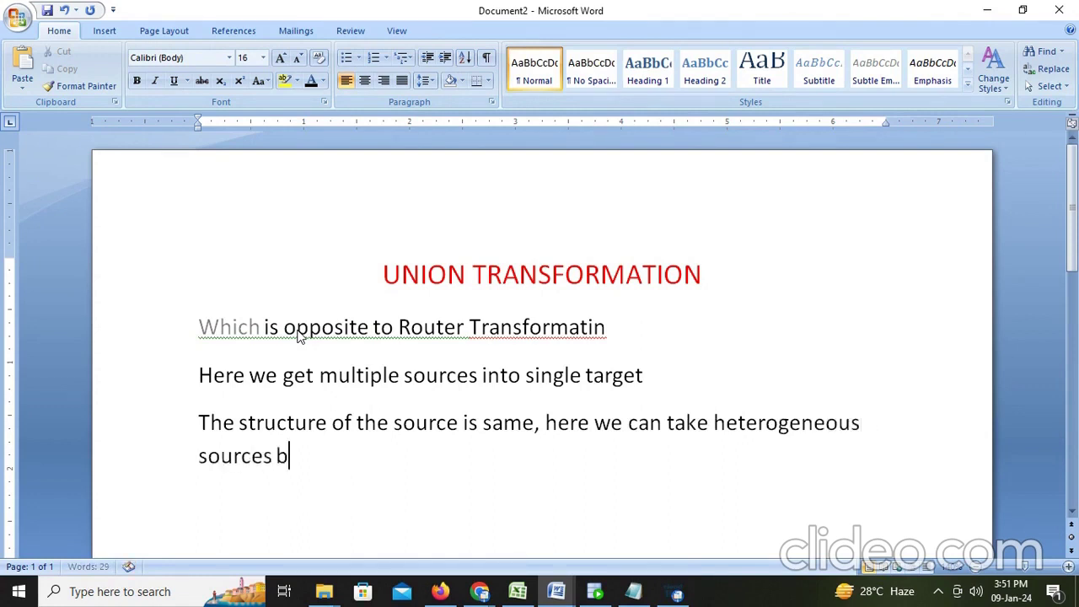
type("ut the st")
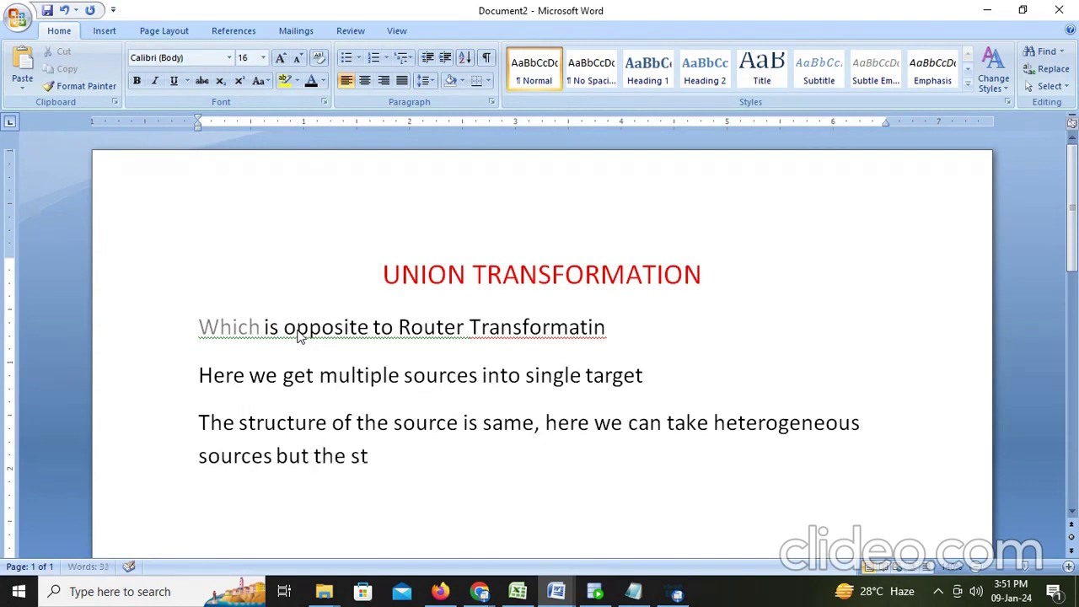
type("rucru")
key("BackSpace")
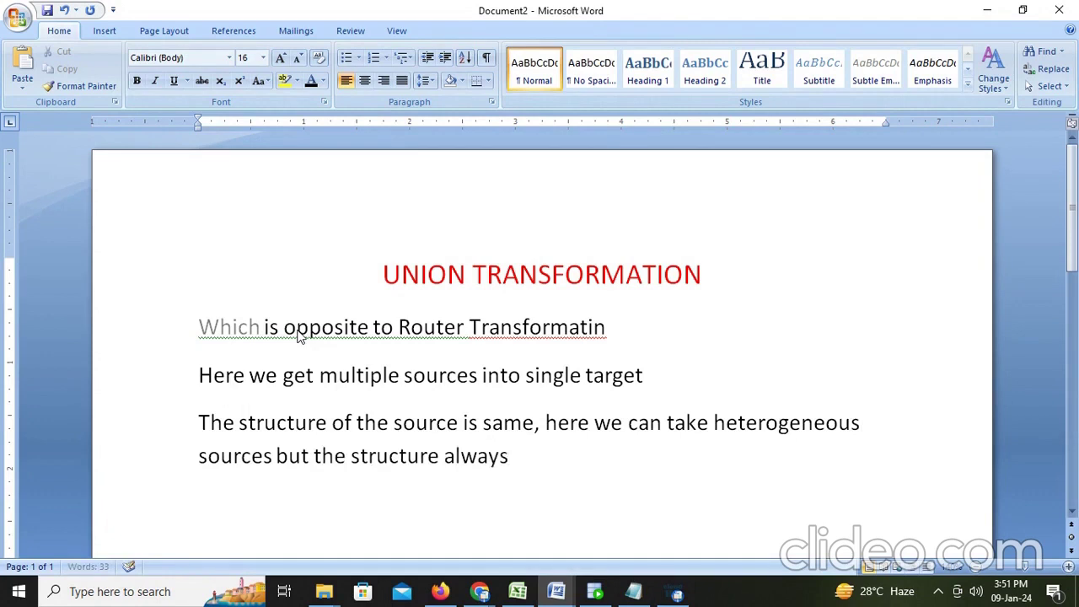
type("same")
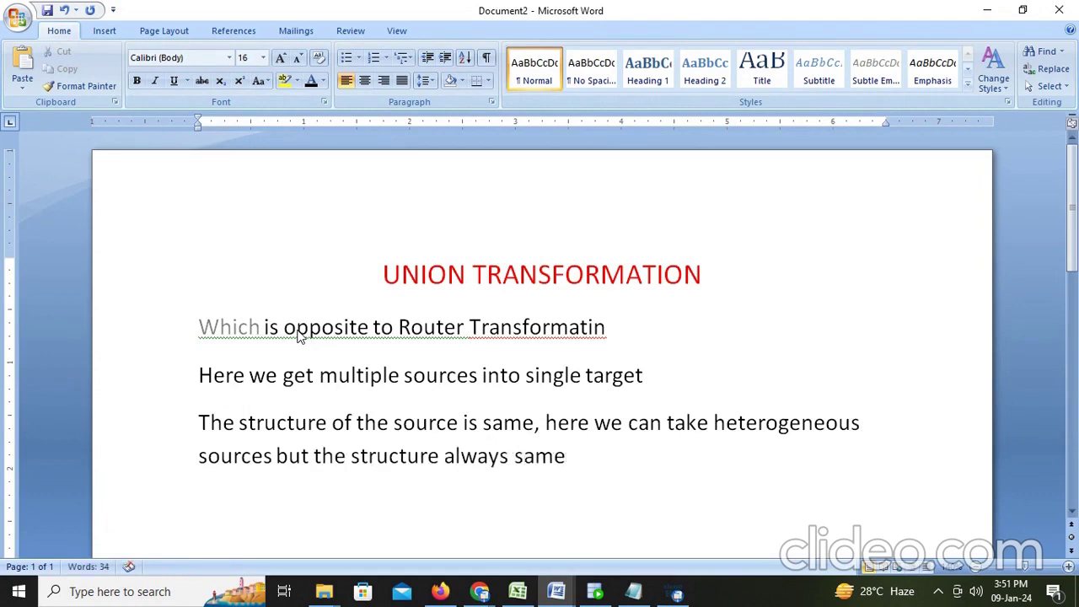
Step: Add the line 'lets see with example' and return to Informatica's My Jobs page
key("Return")
type("lets see with")
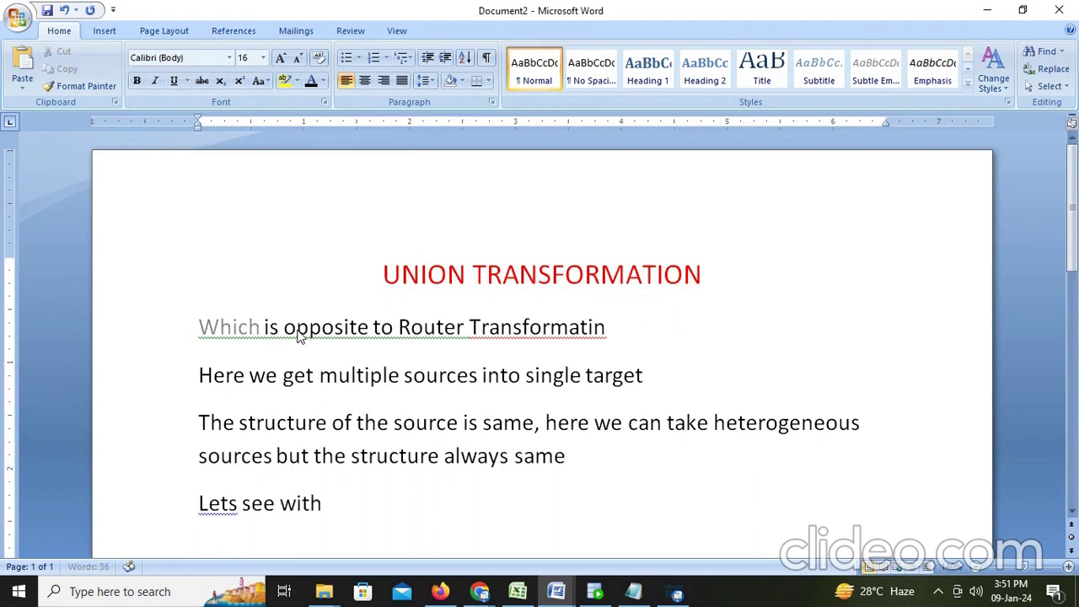
type(" example")
key("Return")
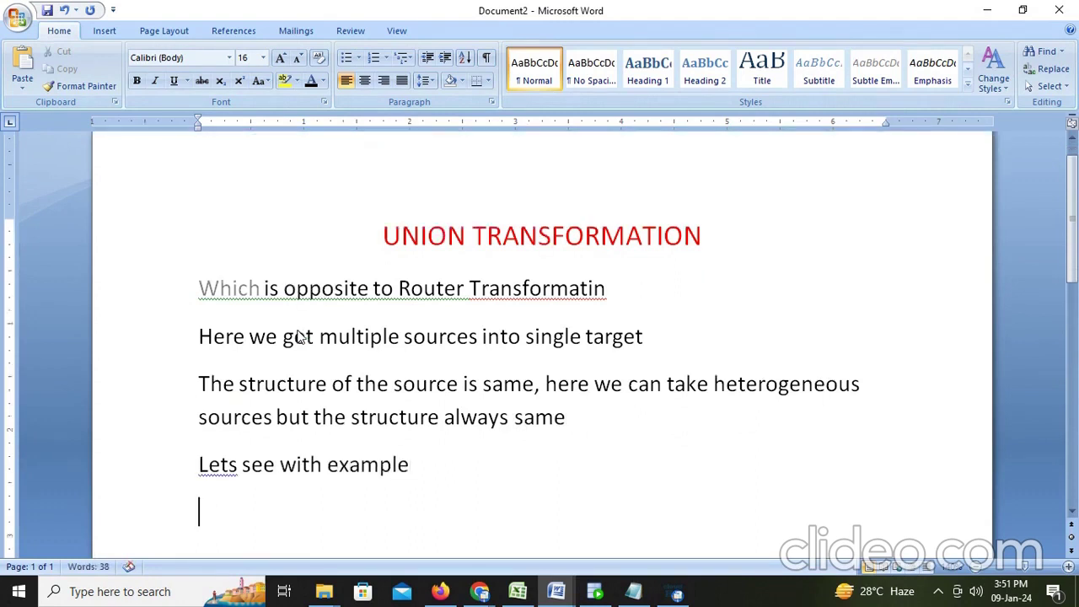
left_click(440, 591)
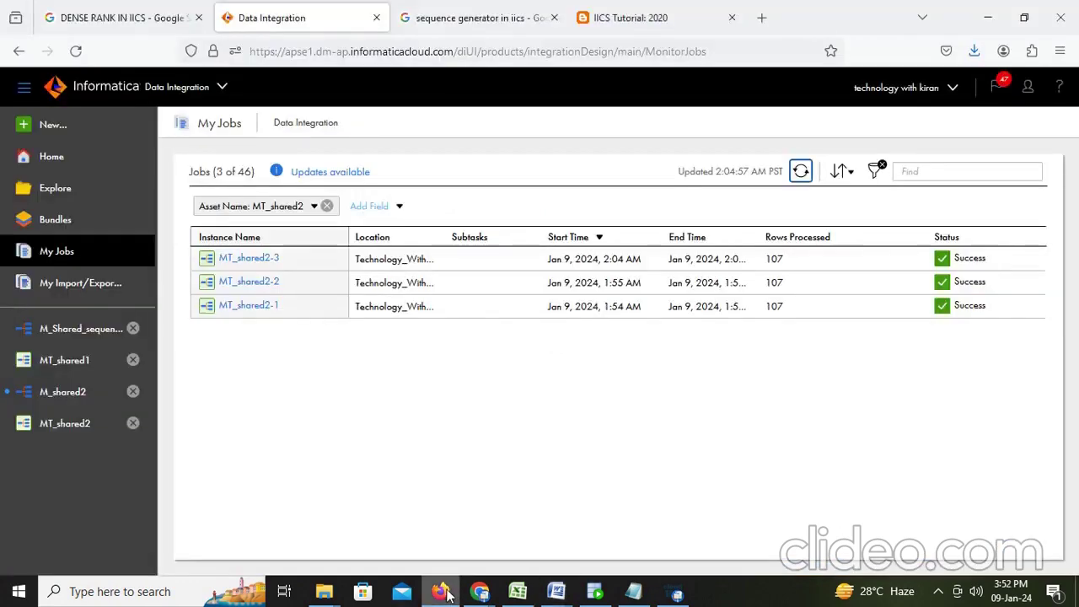
Step: Create a new mapping, M_Union, with default Source and Target, and select its Source node
left_click(53, 125)
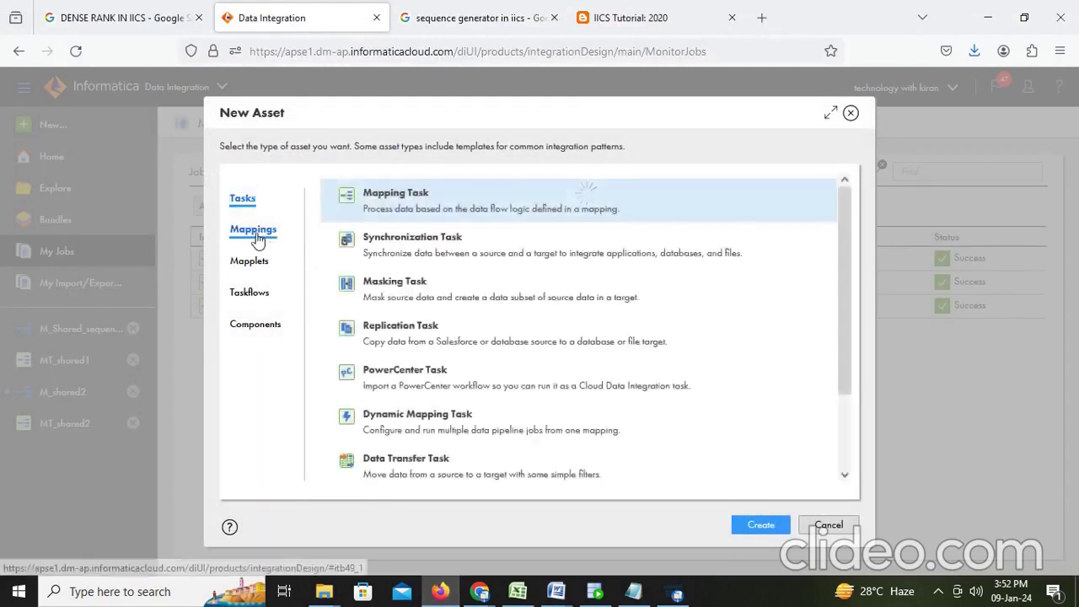
left_click(255, 231)
left_click(750, 526)
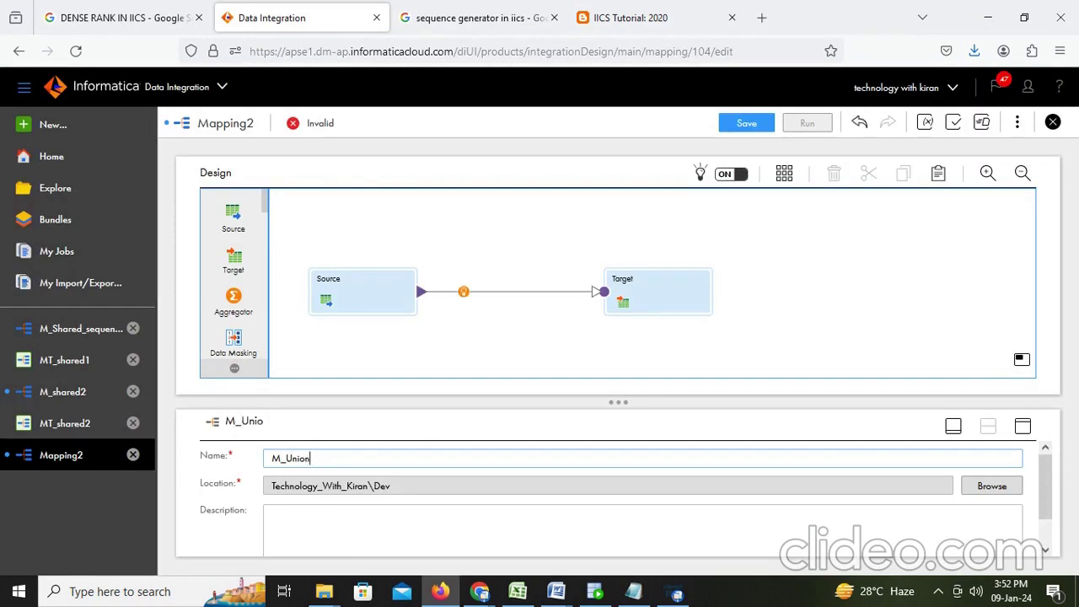
left_click(357, 295)
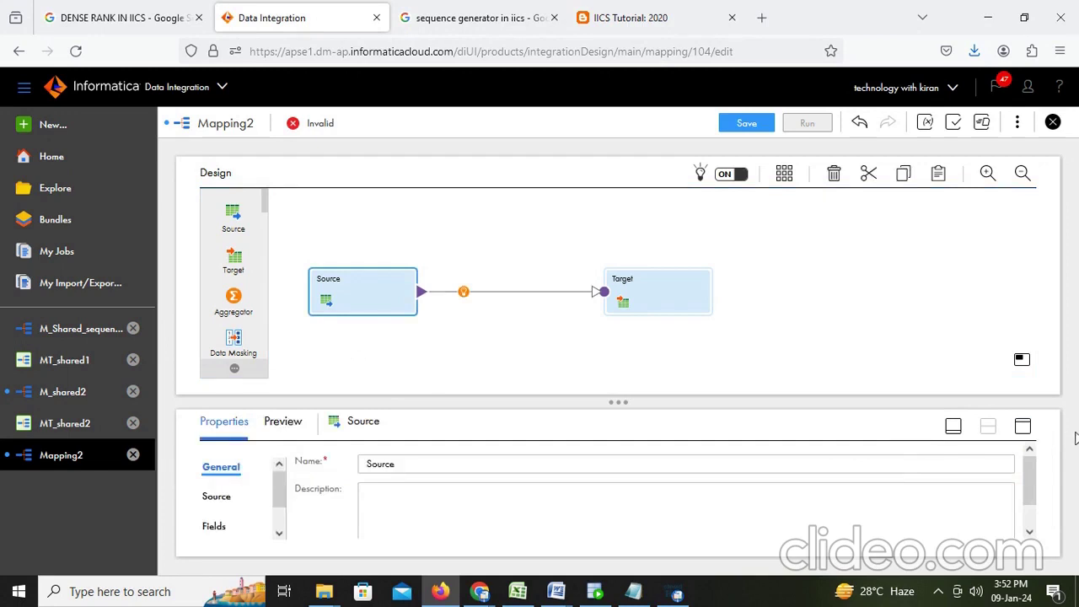
Step: Set the Source to read employee1.csv through the FF_Src flat-file connection
left_click(1022, 427)
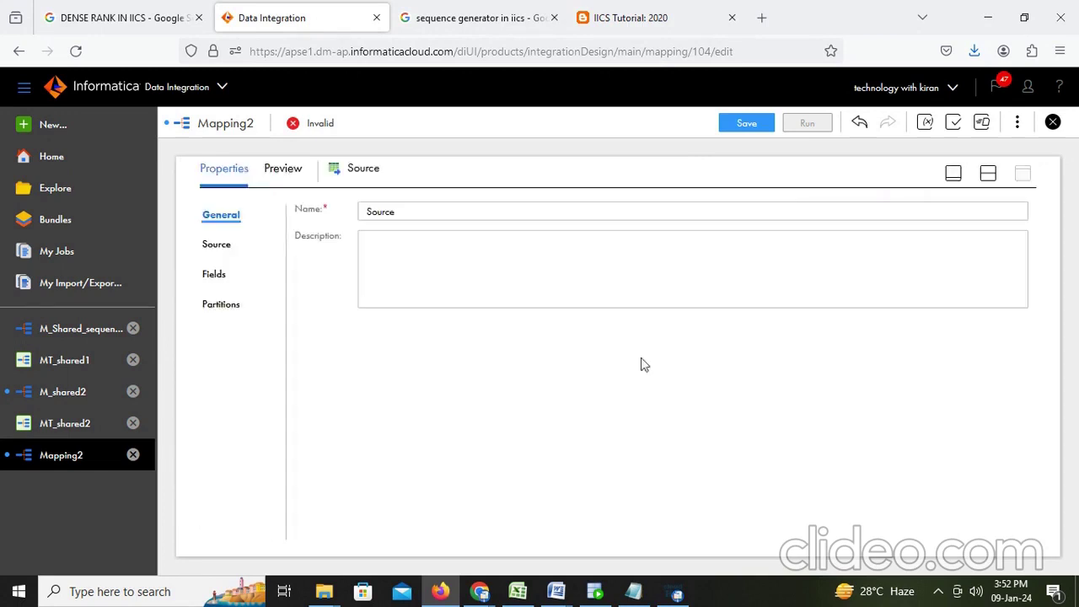
left_click(224, 254)
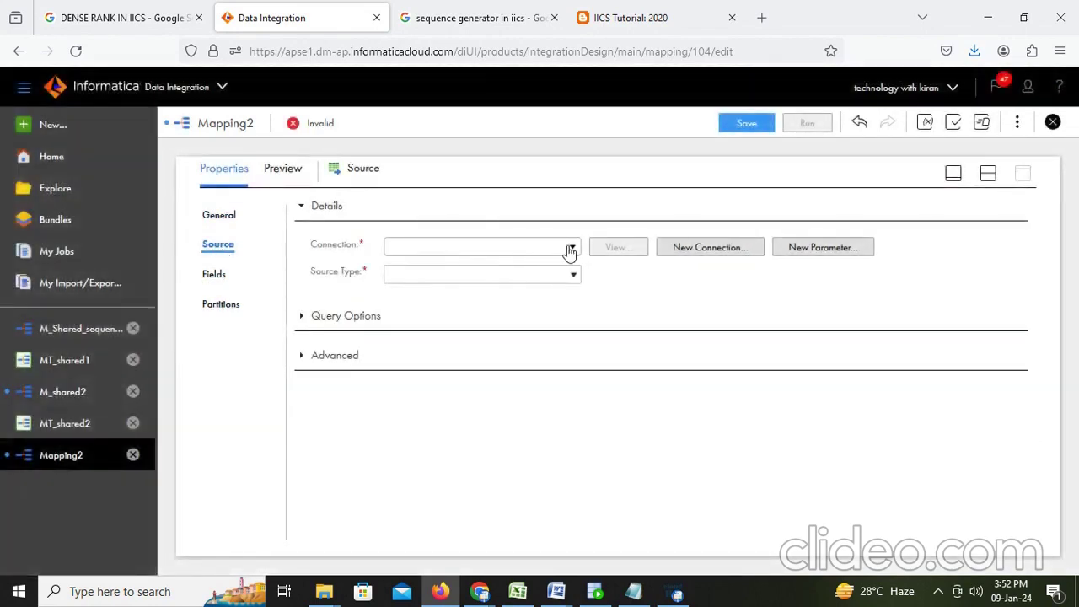
left_click(570, 250)
left_click(445, 364)
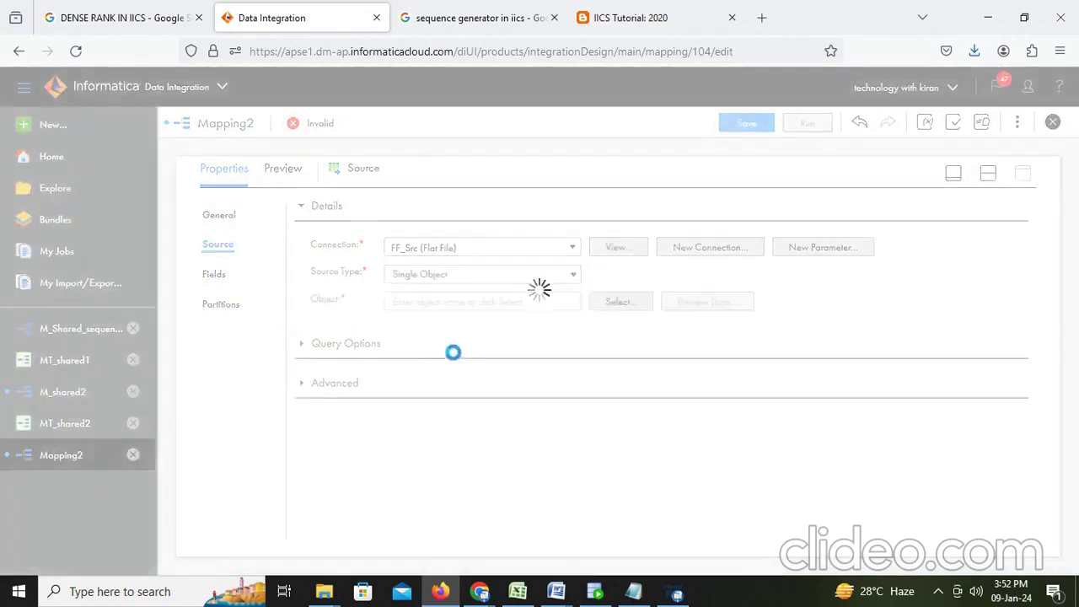
left_click(615, 304)
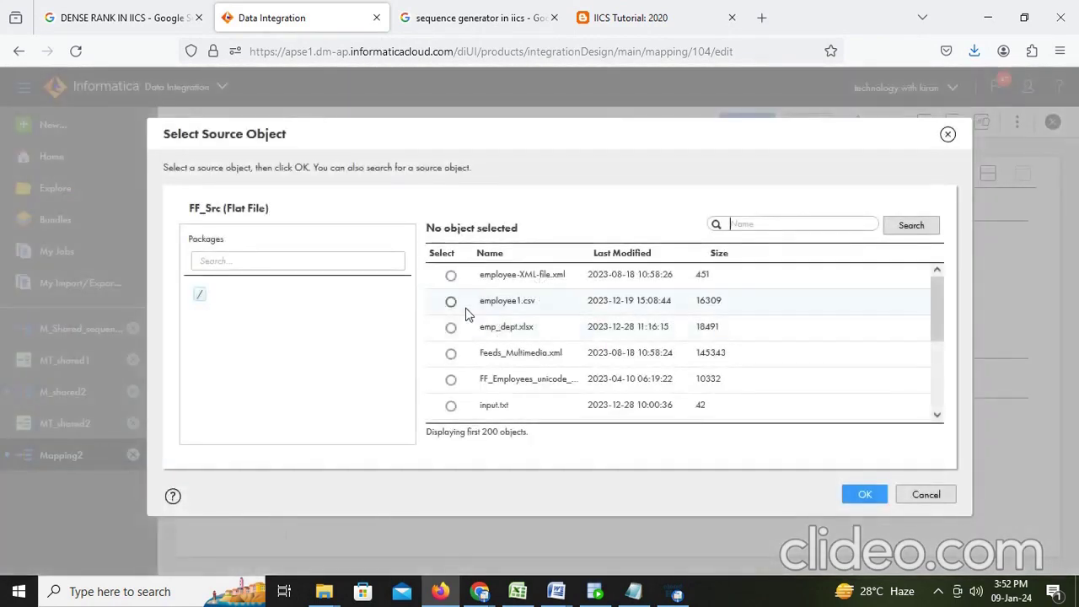
left_click(451, 302)
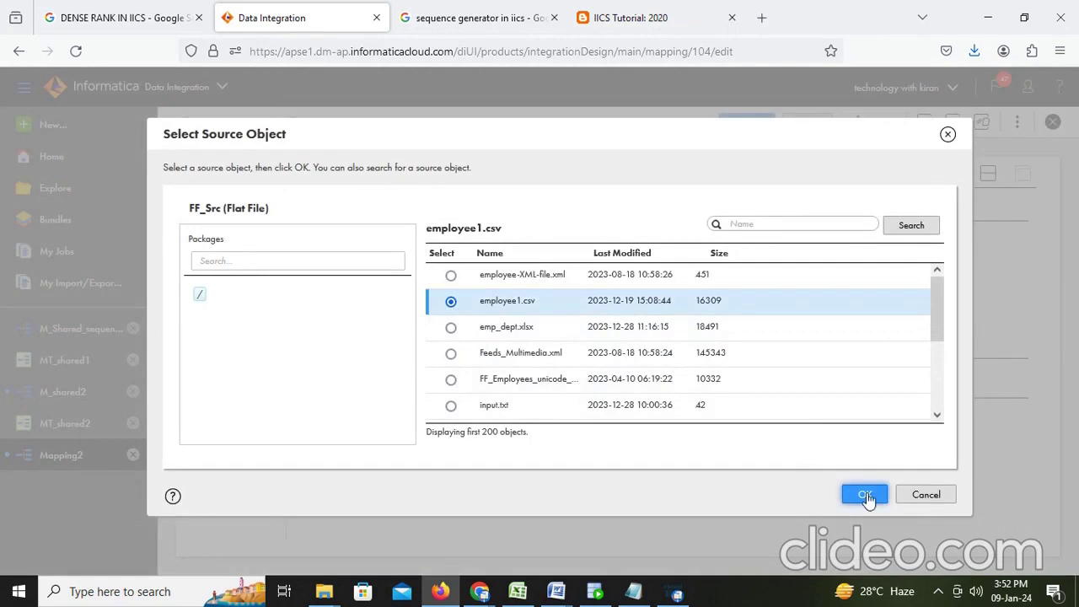
left_click(866, 494)
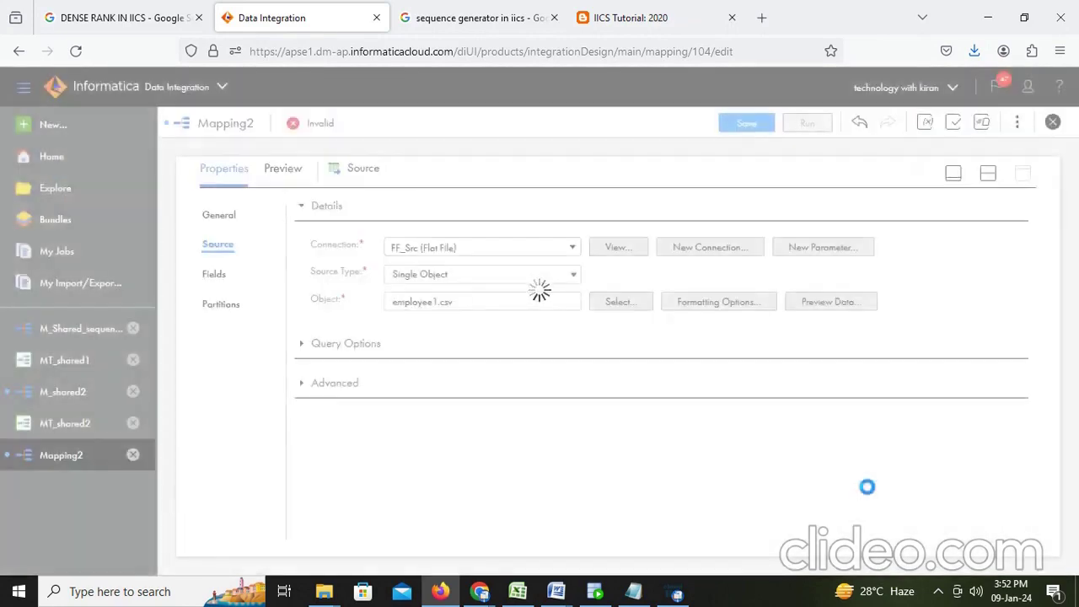
Step: Accept the formatting options and preview employee1.csv's rows, SALARY through DEPARTMENT_ID
left_click(719, 302)
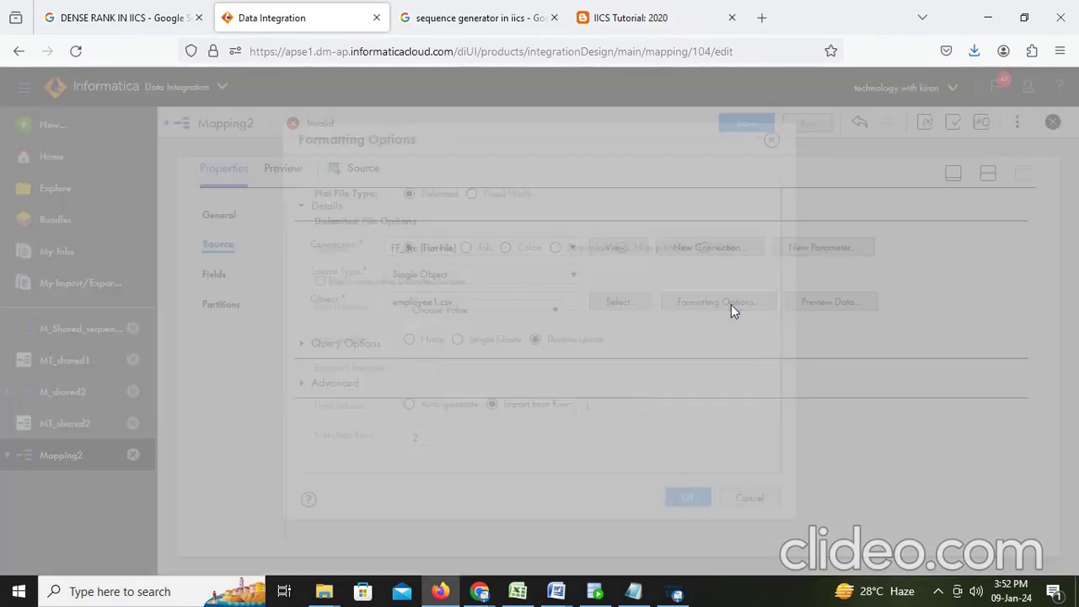
left_click(689, 499)
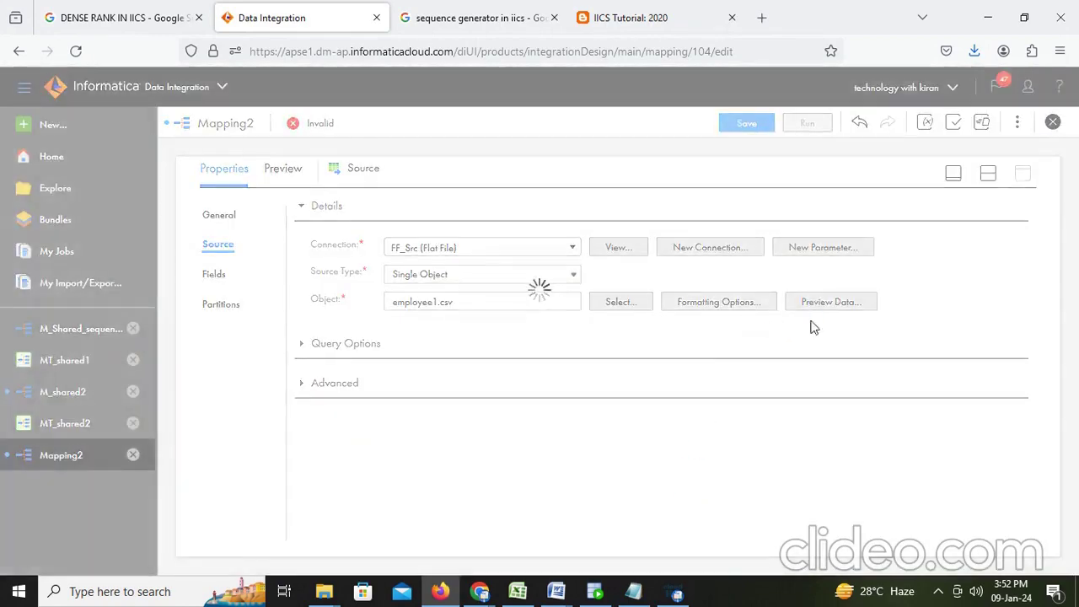
left_click(822, 308)
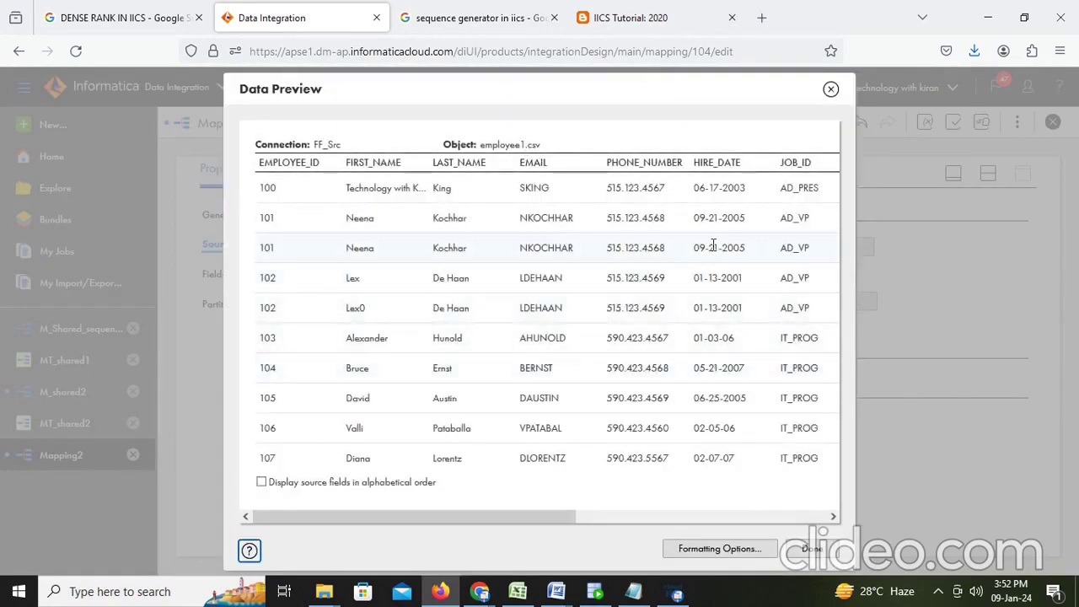
left_click_drag(516, 517, 801, 520)
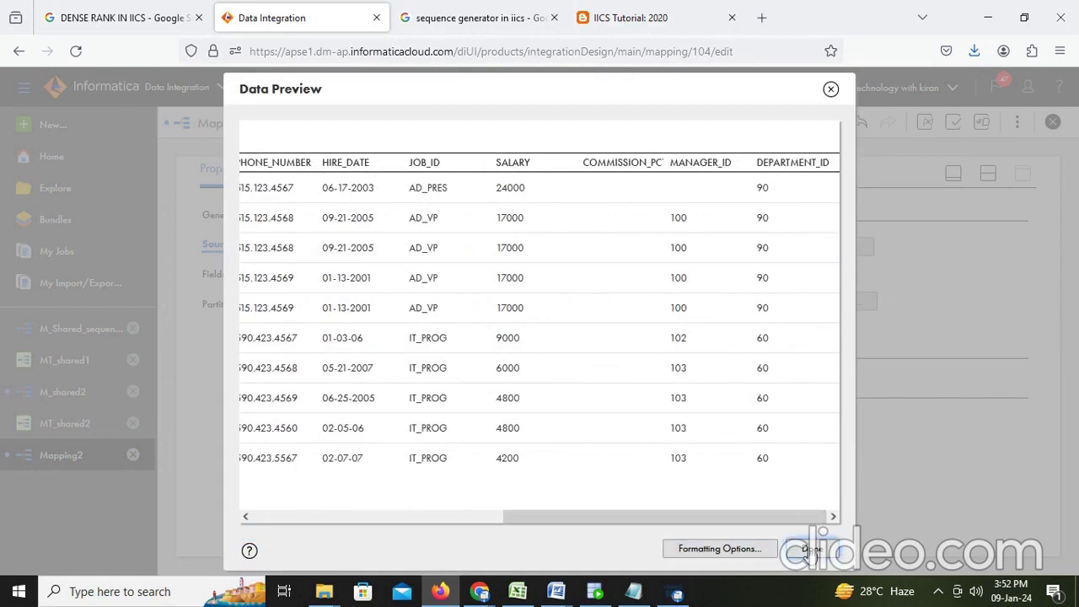
left_click(812, 549)
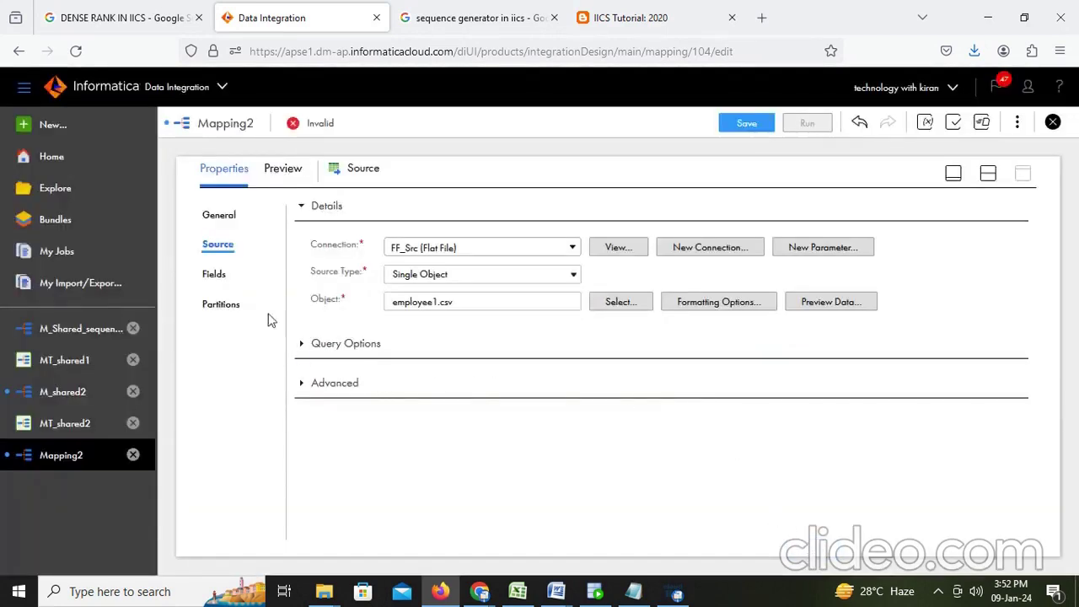
Step: Edit the source field metadata: EMPLOYEE_ID to number and HIRE_DATE to datetime
left_click(222, 275)
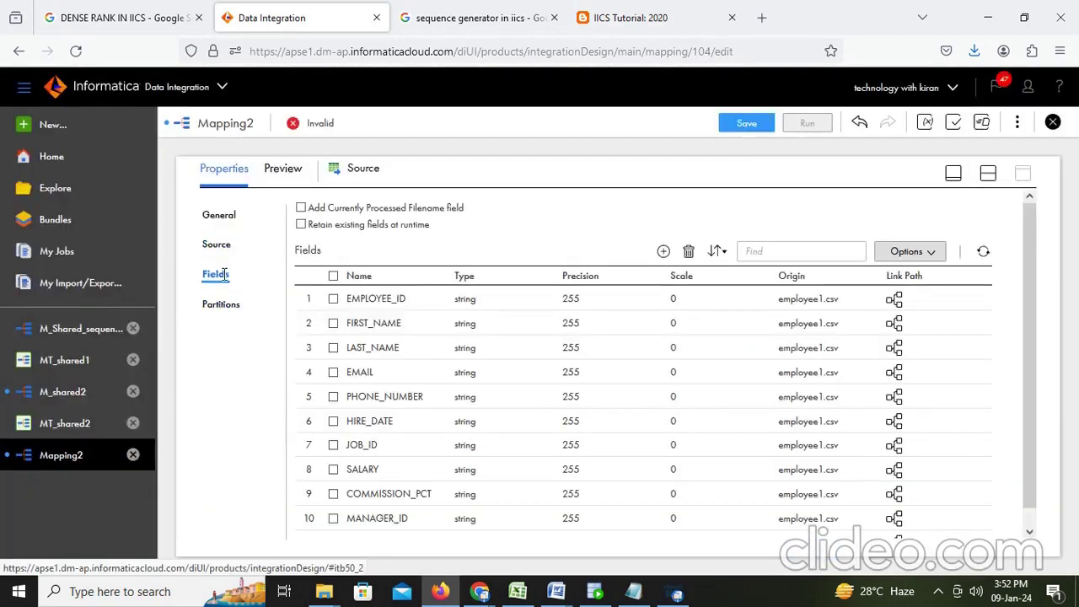
left_click(933, 260)
left_click(933, 263)
left_click(933, 262)
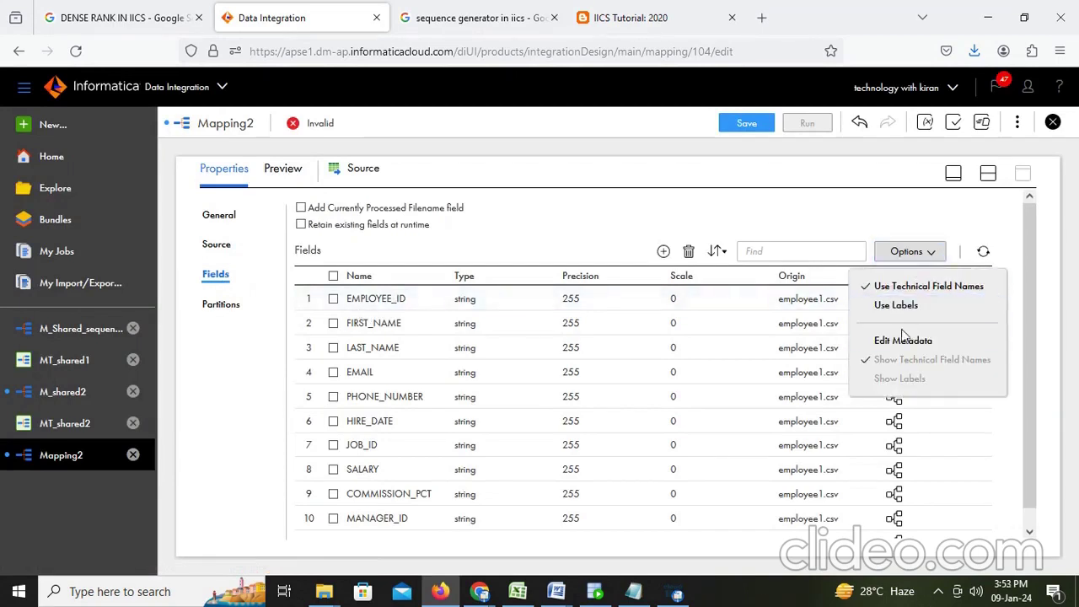
left_click(901, 338)
left_click(467, 317)
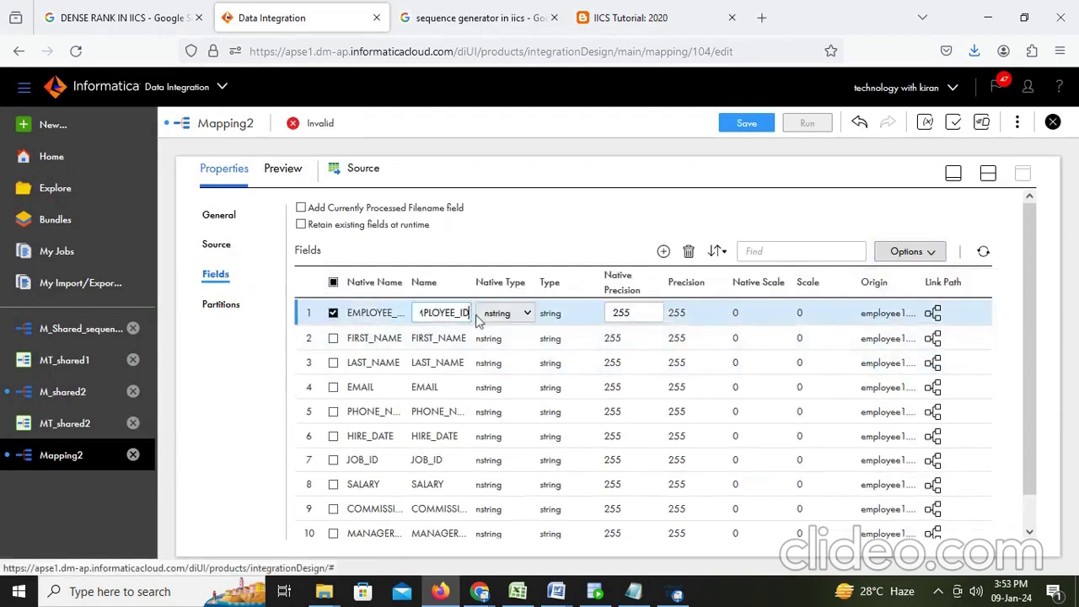
left_click(521, 312)
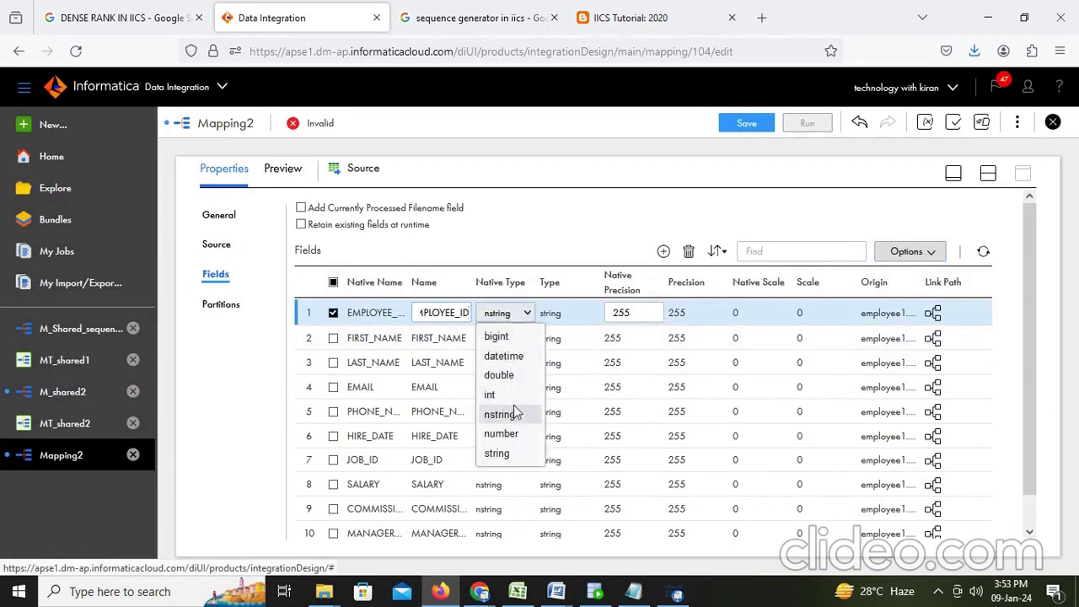
left_click(509, 434)
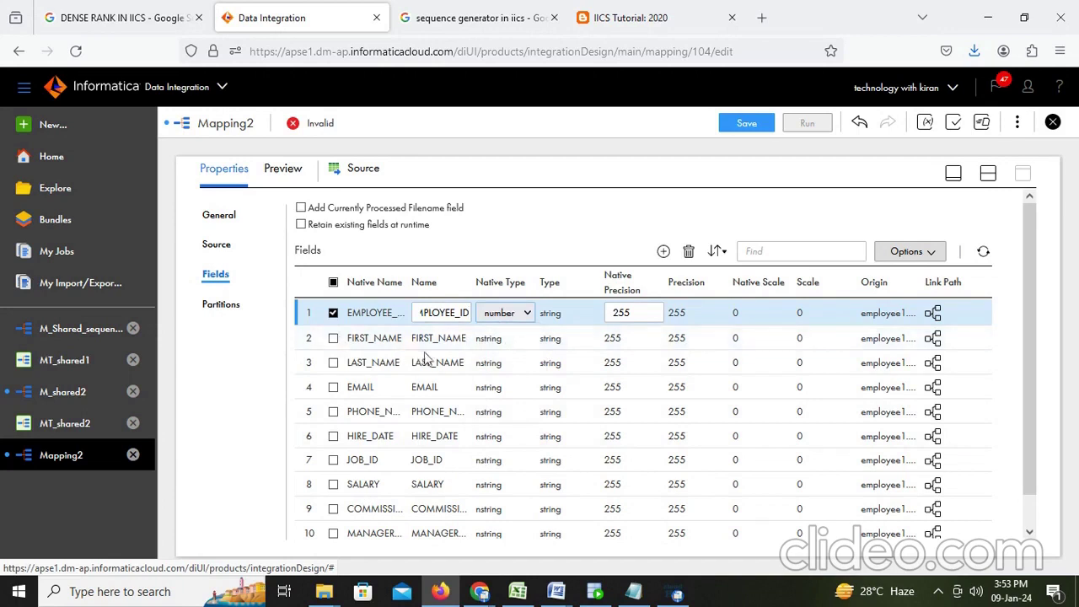
left_click(334, 438)
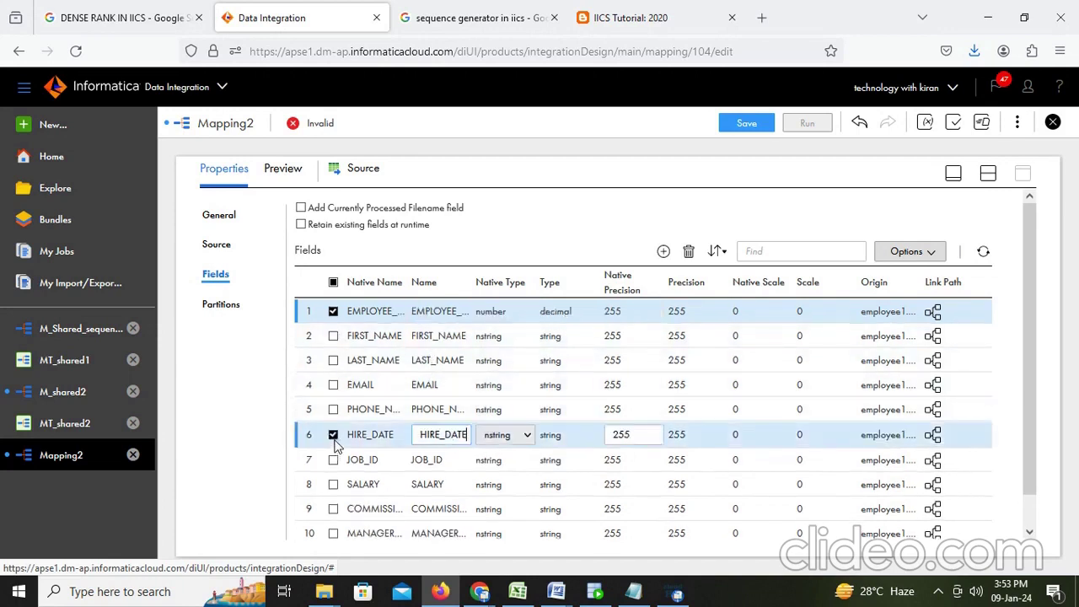
left_click(527, 436)
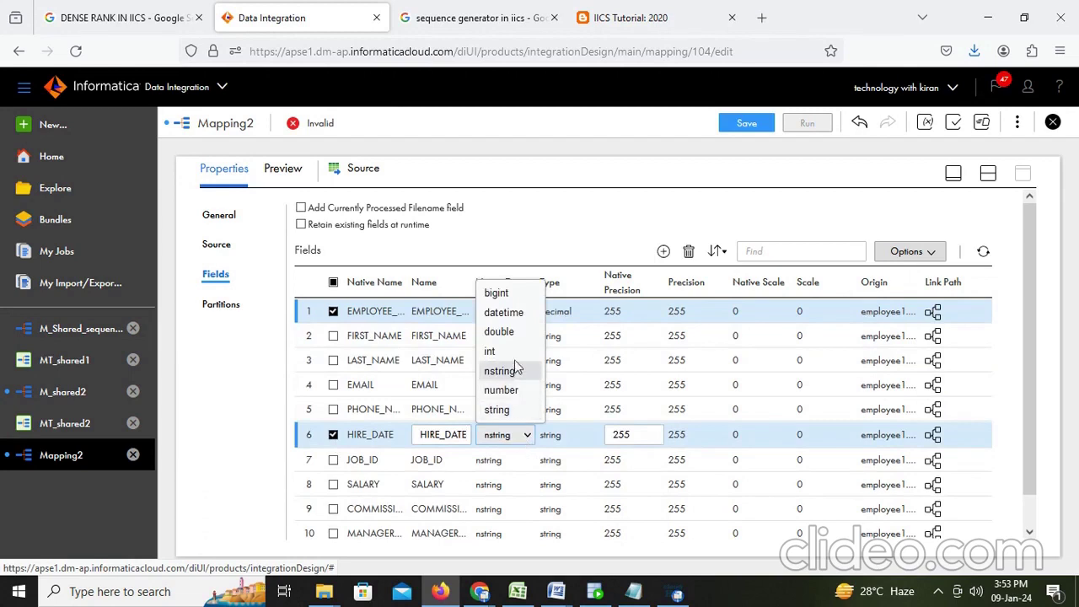
left_click(516, 313)
Step: Set SALARY, COMMISSION_PCT, MANAGER_ID and DEPARTMENT_ID native types to number
scroll(528, 466, "down", 1)
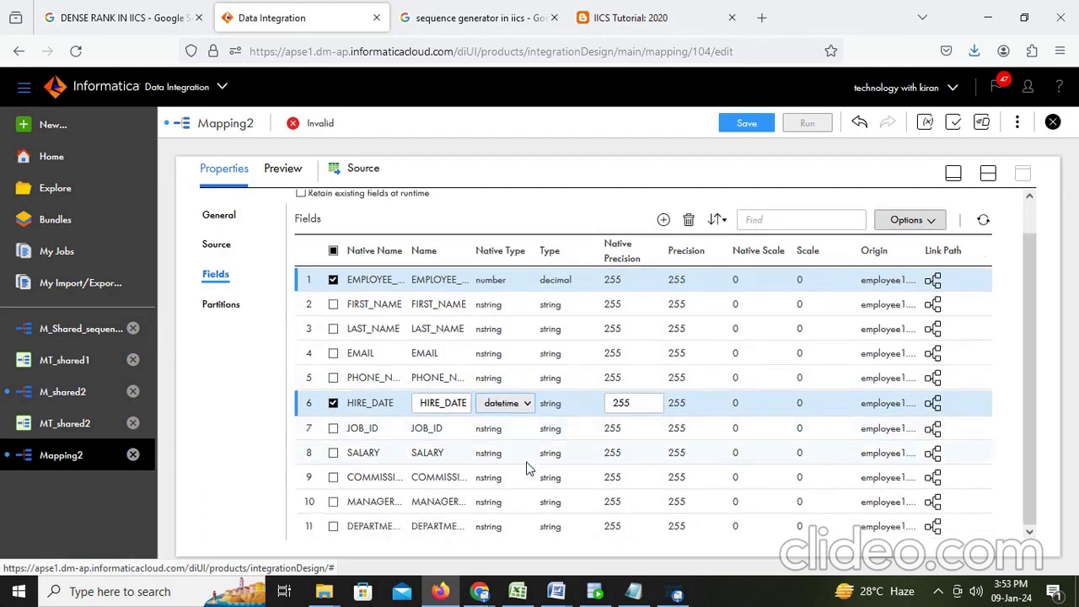
left_click(333, 455)
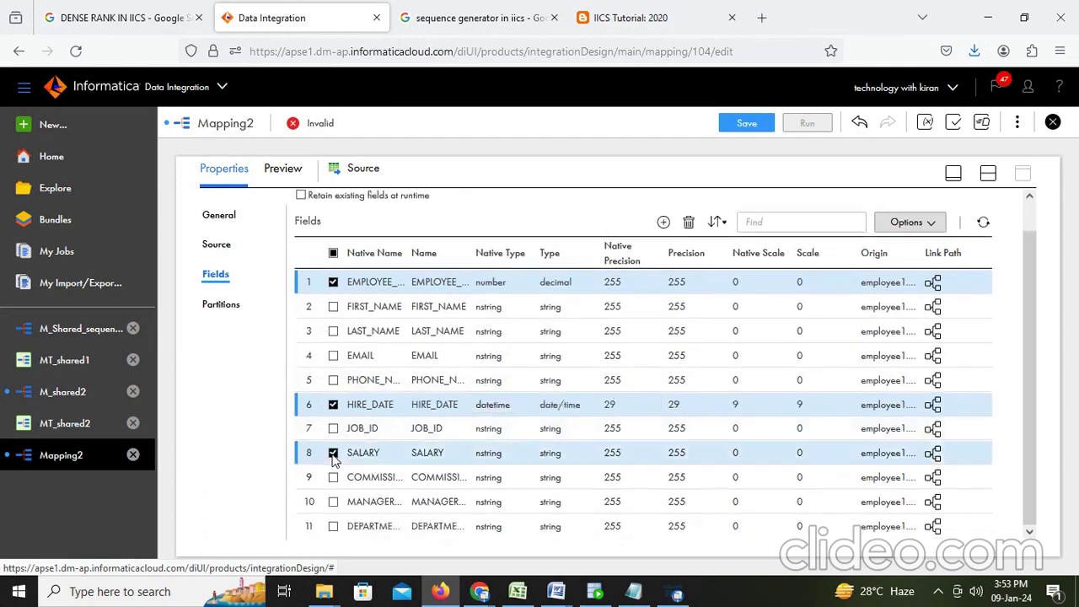
left_click(526, 456)
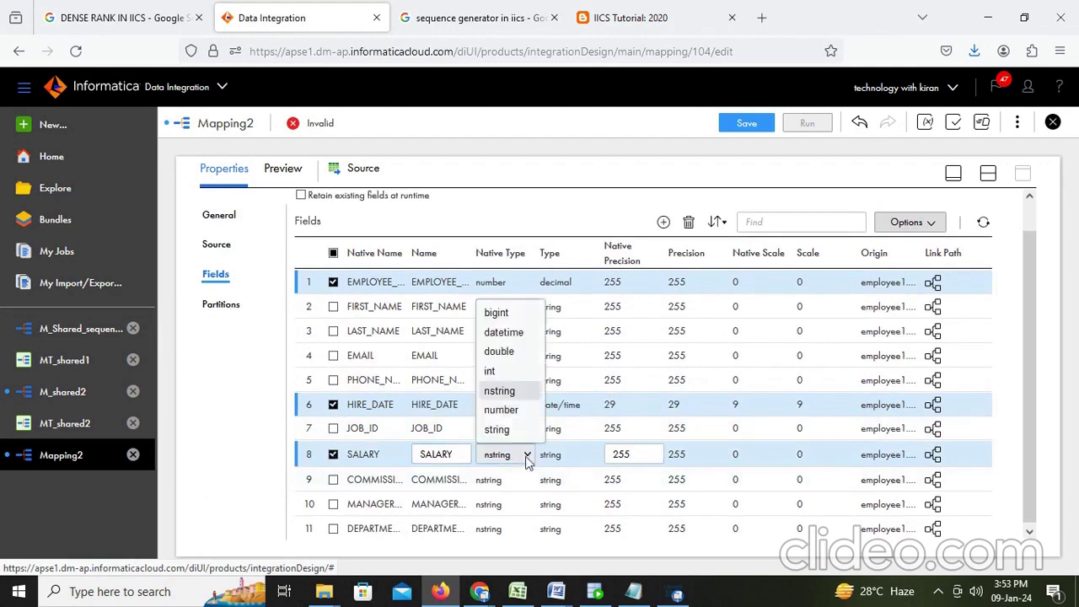
left_click(516, 410)
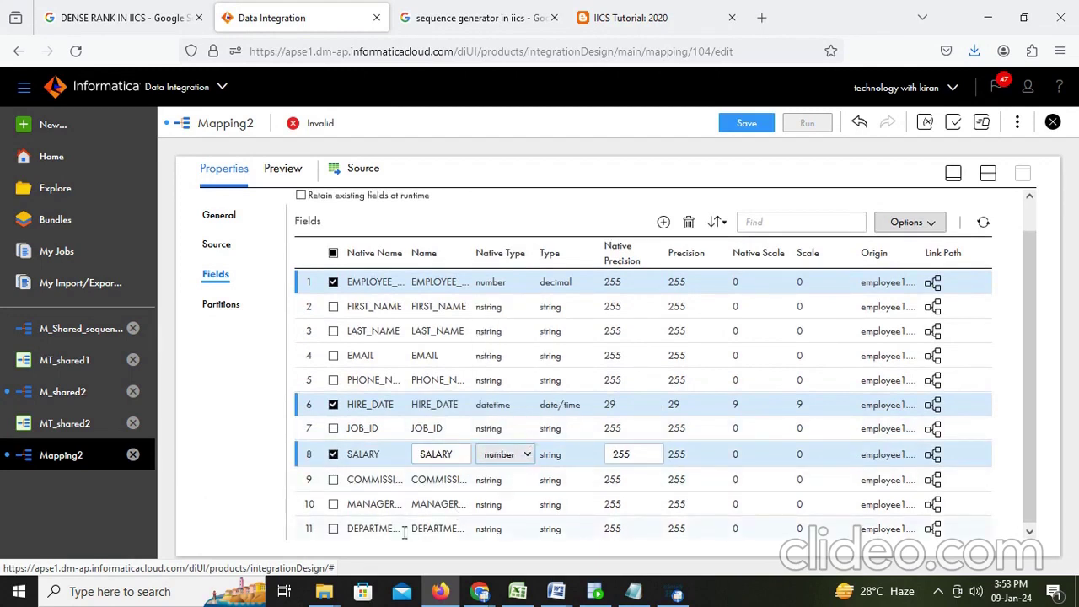
left_click(333, 480)
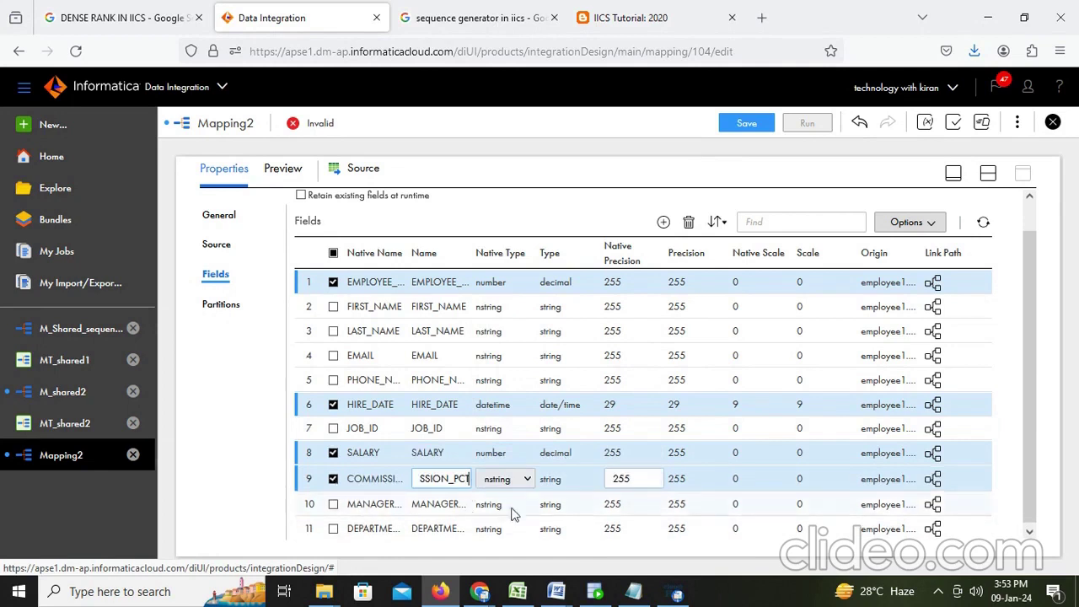
left_click(523, 480)
left_click(513, 435)
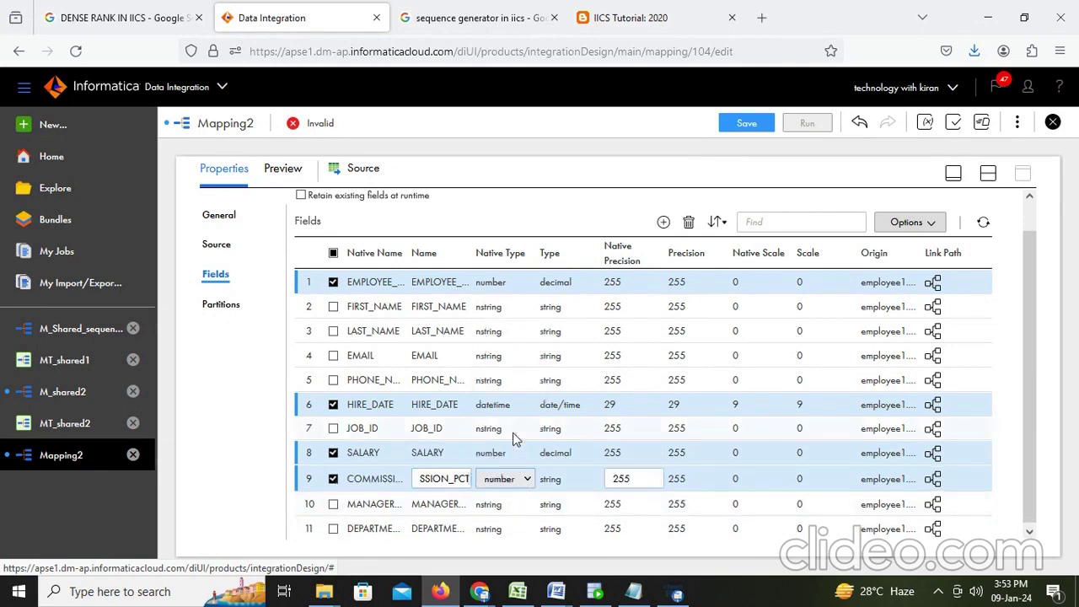
left_click(333, 505)
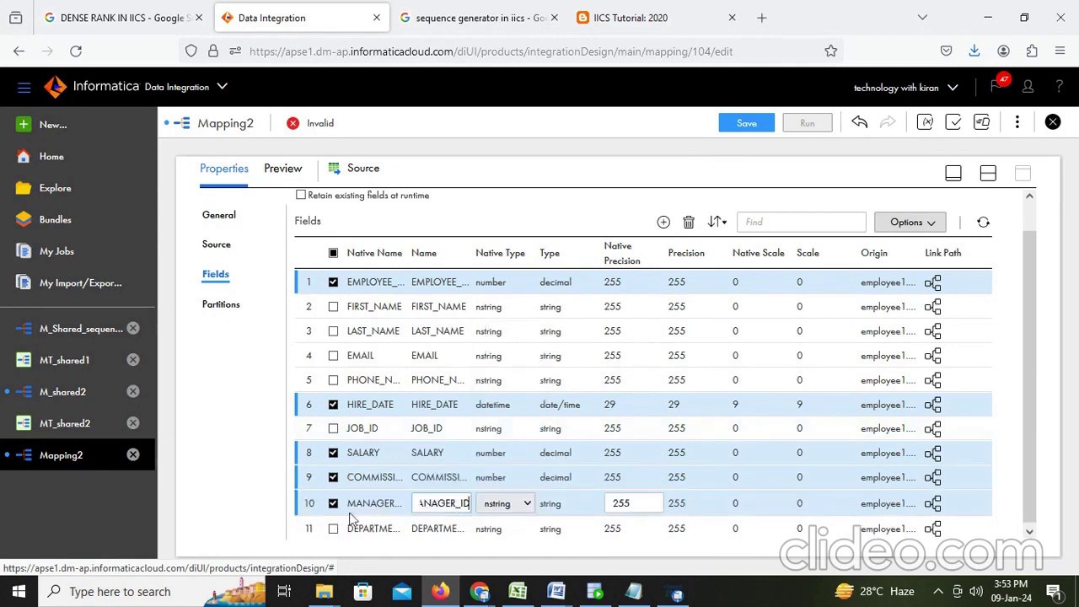
left_click(525, 503)
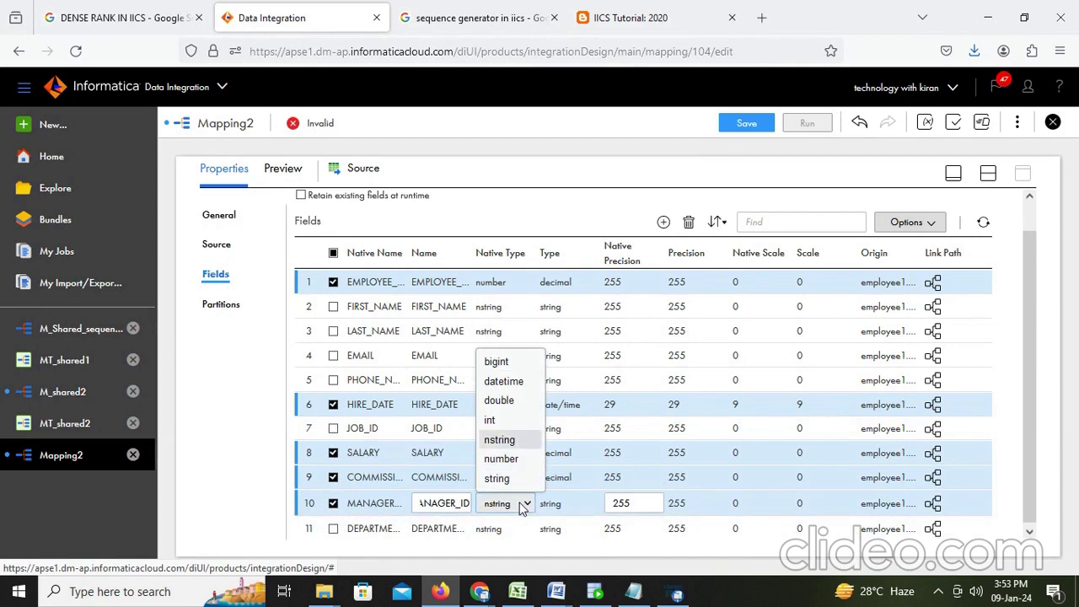
left_click(504, 460)
left_click(333, 528)
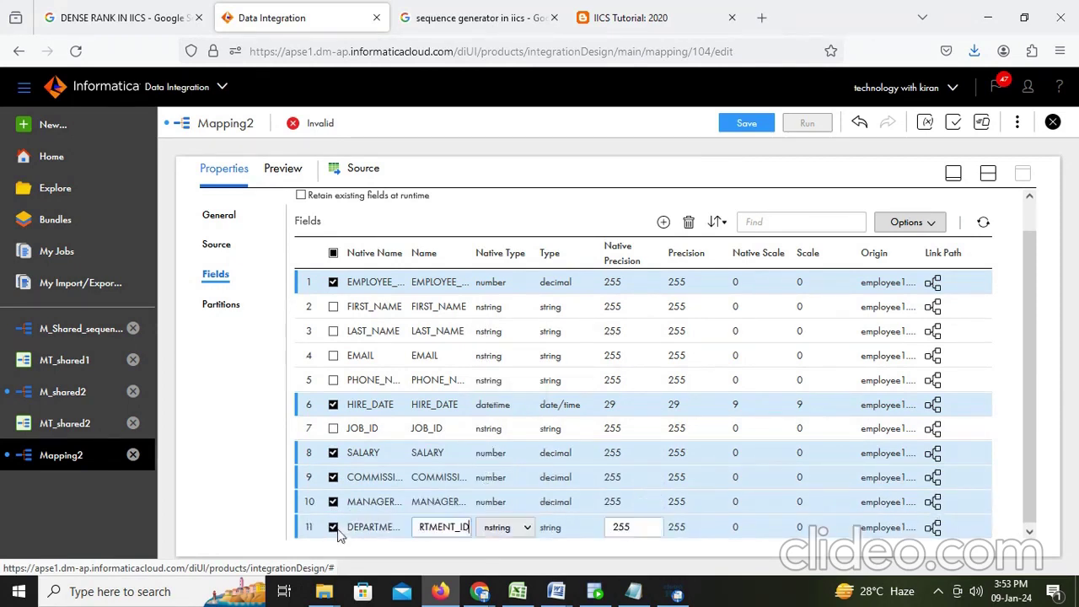
left_click(525, 527)
left_click(506, 483)
Step: Save the M_Union mapping with the updated field types
left_click(761, 128)
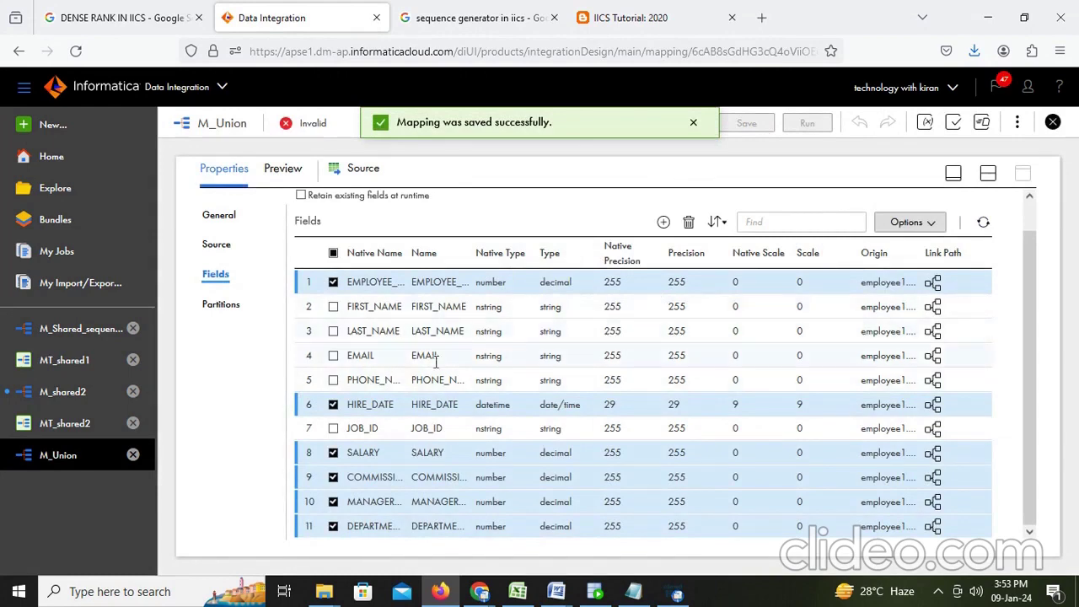
scroll(579, 482, "up", 1)
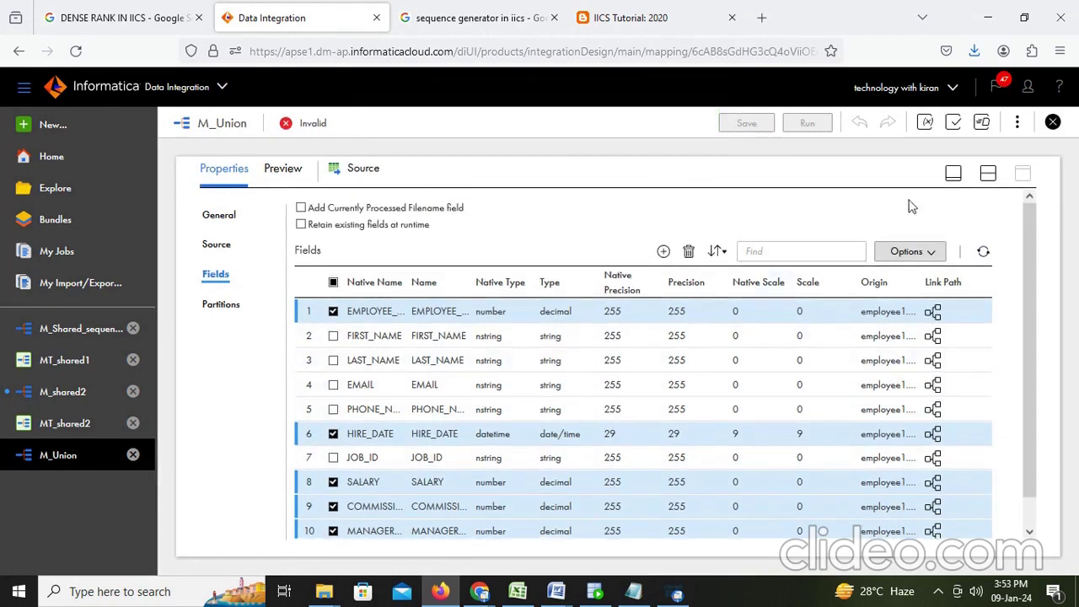
left_click(988, 173)
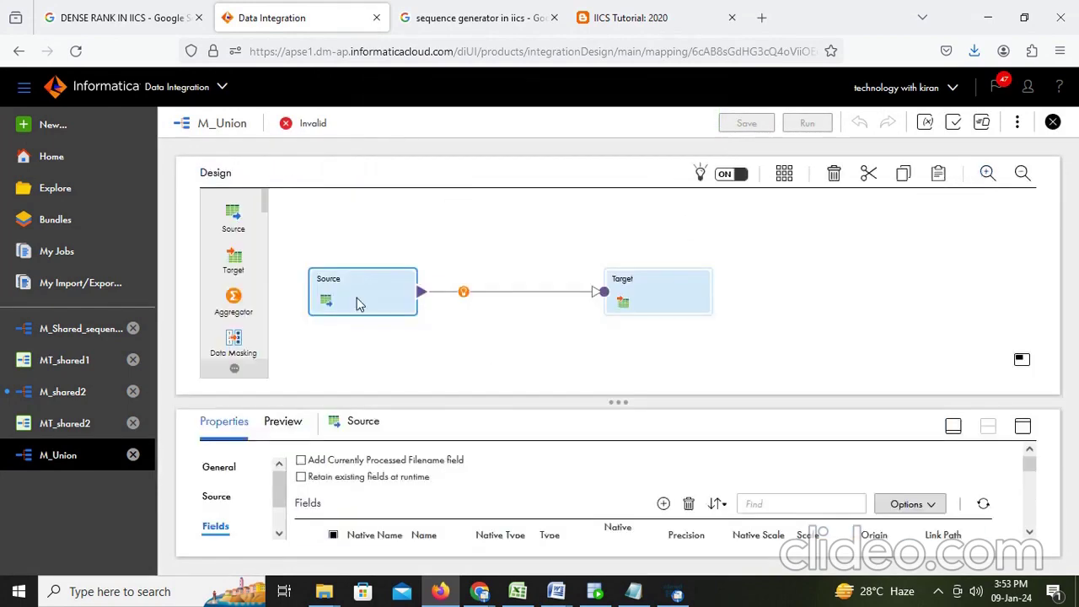
Step: Add a second source, Source1, below the first and delete the Source–Target link
left_click_drag(359, 304, 391, 230)
left_click_drag(236, 221, 341, 316)
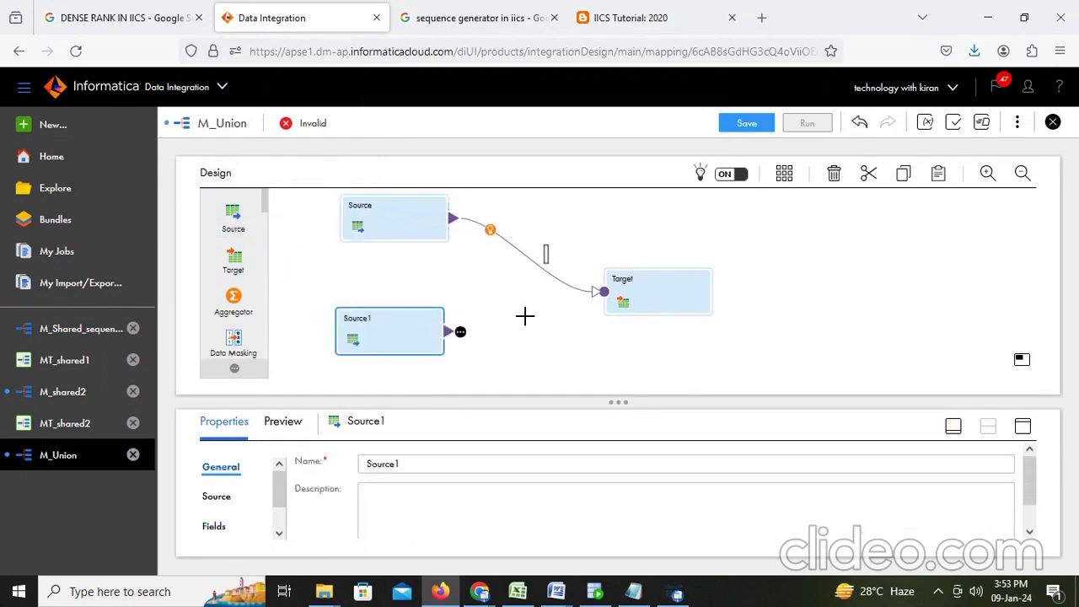
left_click(540, 255)
key("Delete")
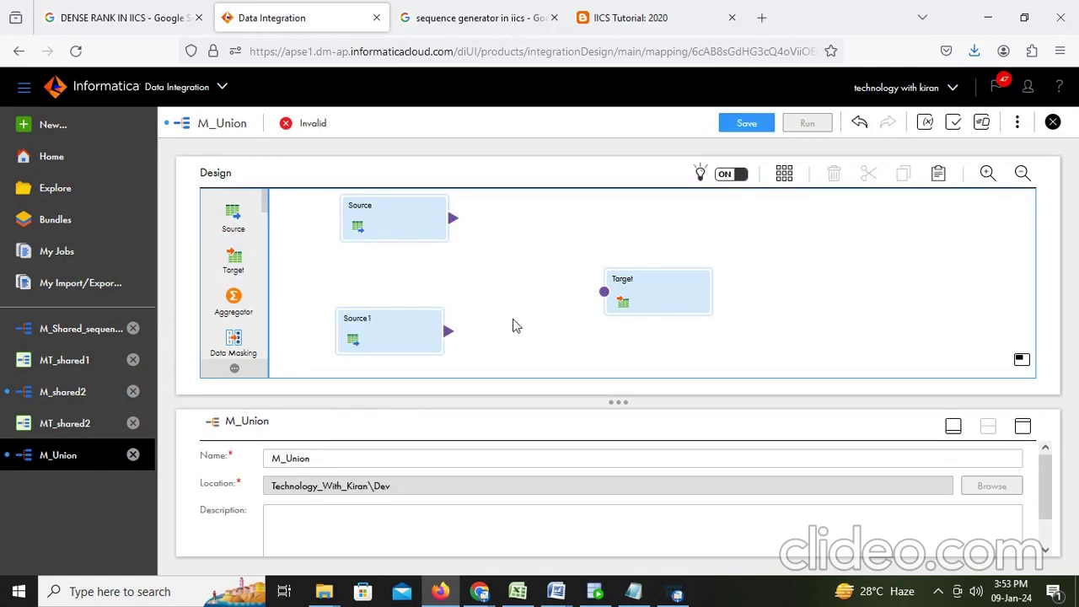
Step: Point Source1 at the EMPLOYEES table via Desktop_Oracle_Src and check its 11 fields
left_click(402, 336)
left_click(1023, 426)
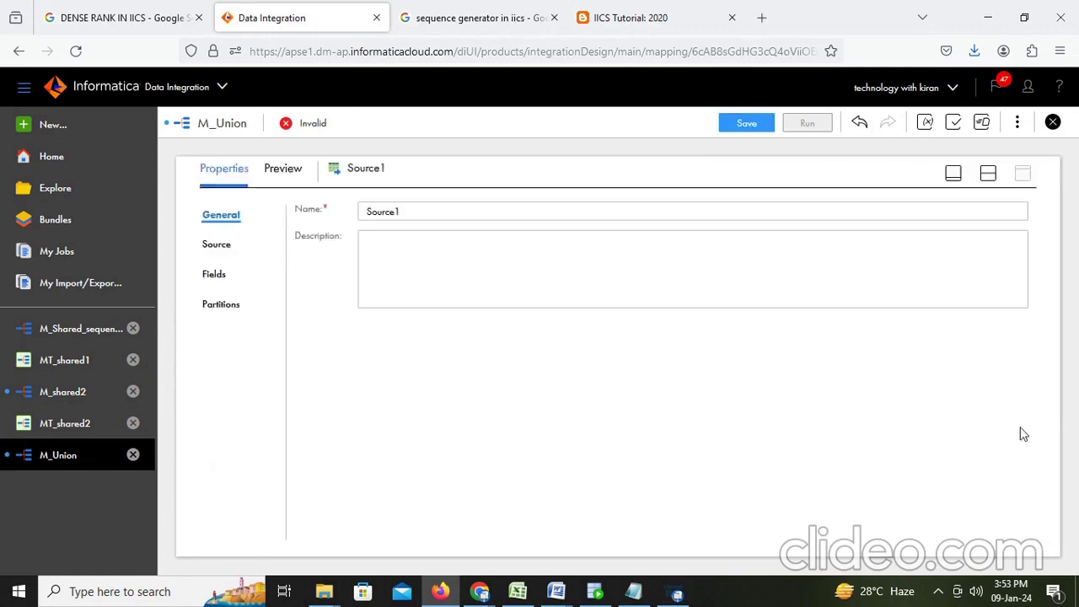
left_click(222, 246)
left_click(515, 248)
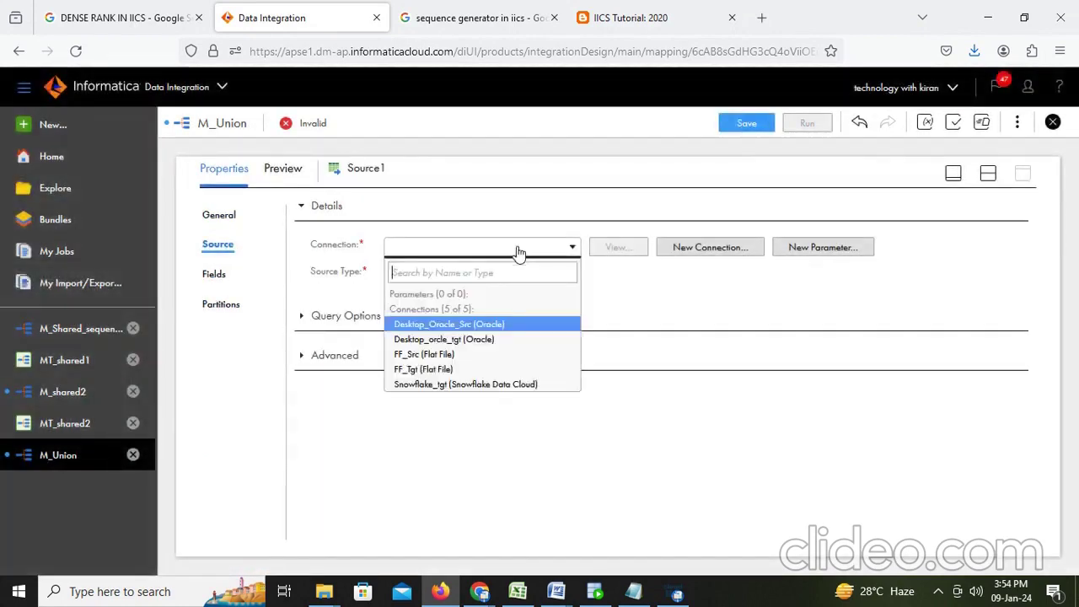
left_click(477, 329)
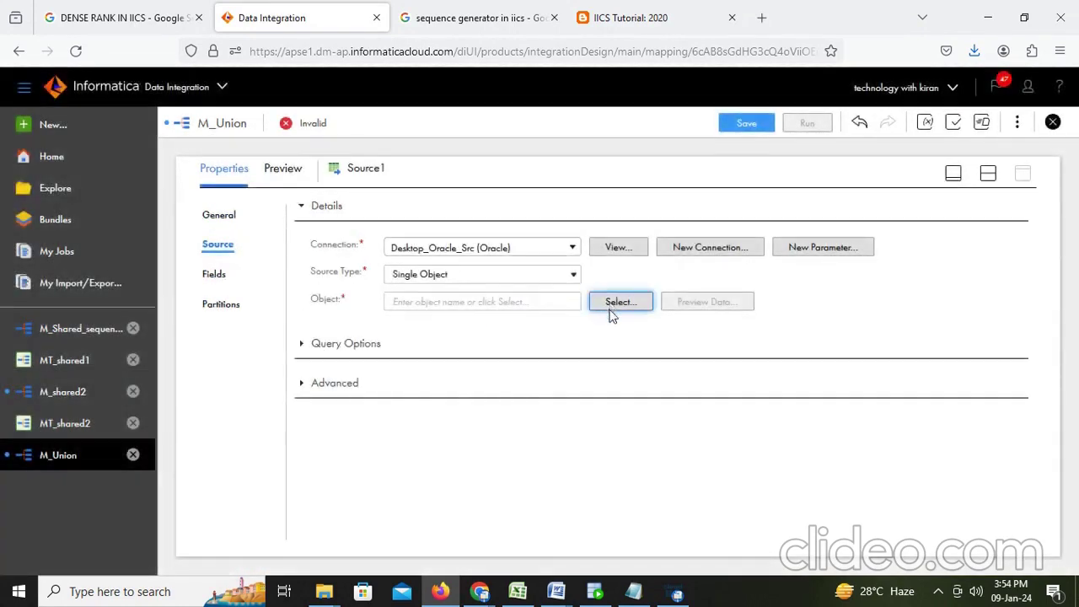
left_click(612, 306)
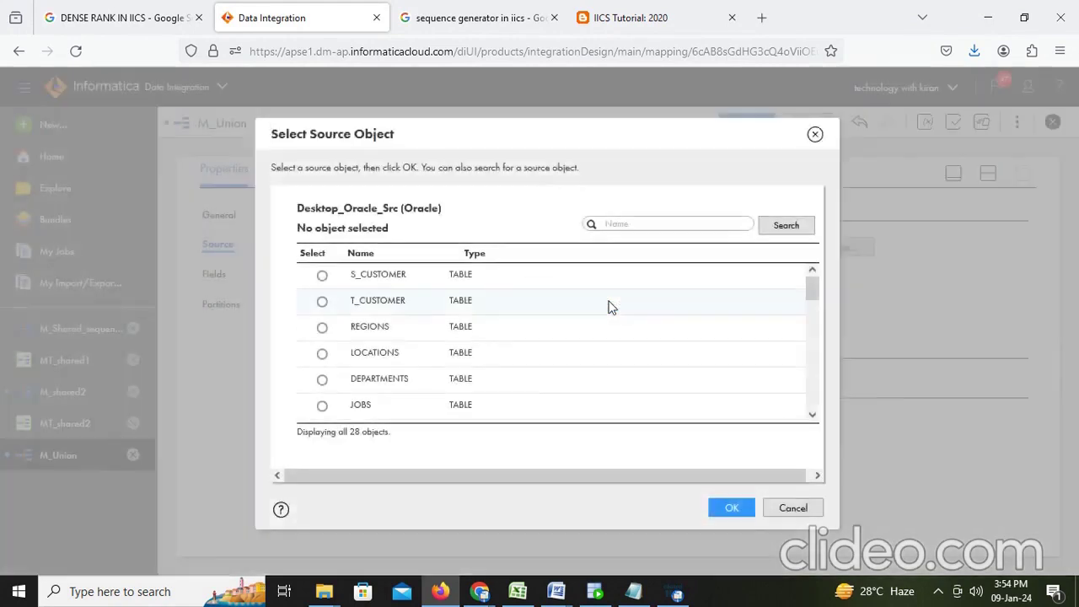
type("emp")
left_click(786, 225)
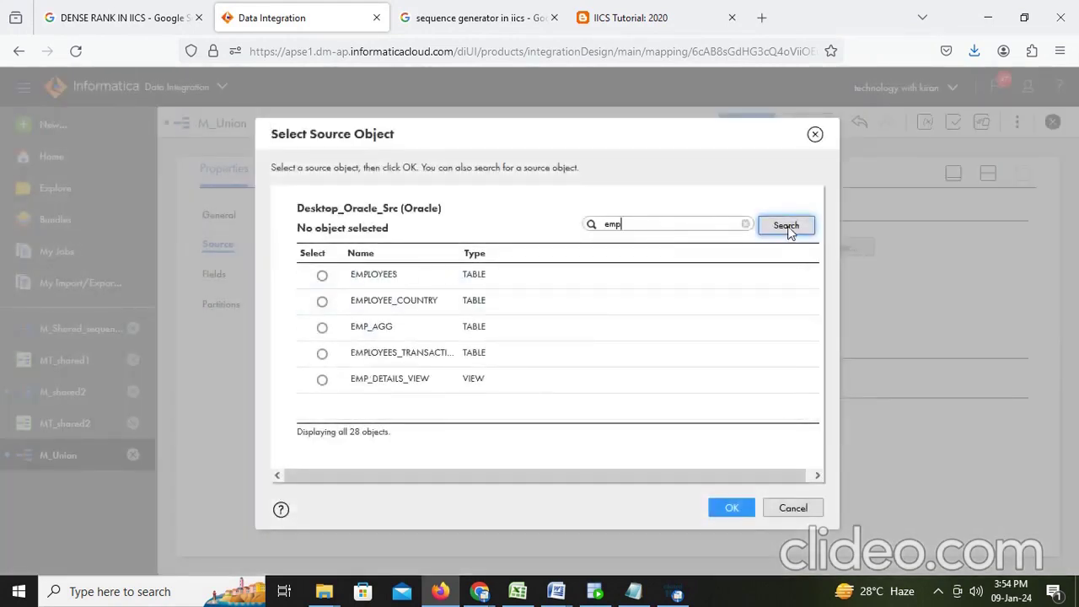
left_click(322, 275)
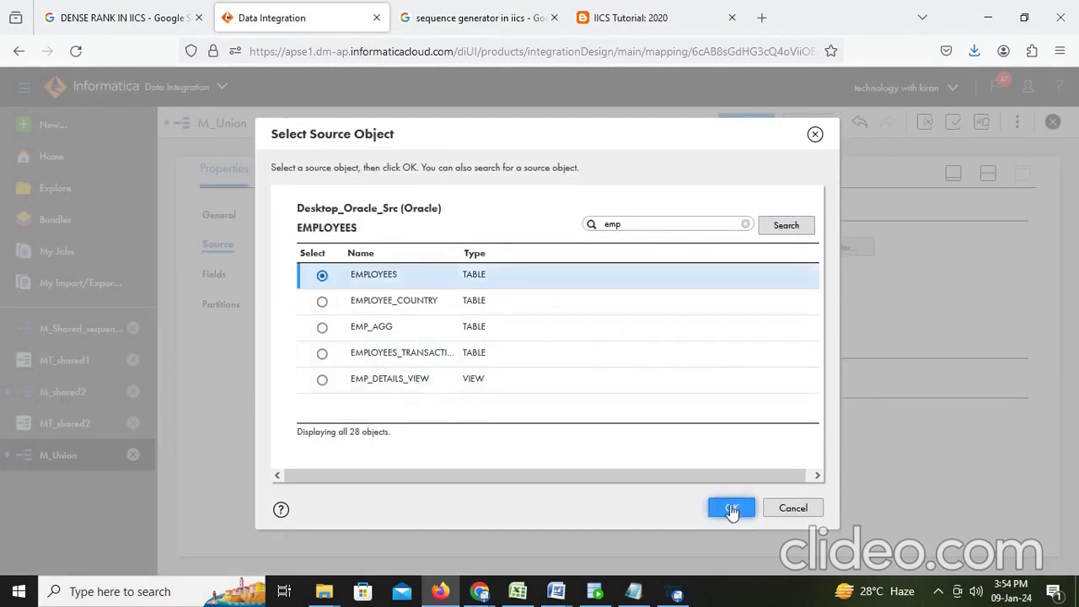
left_click(731, 508)
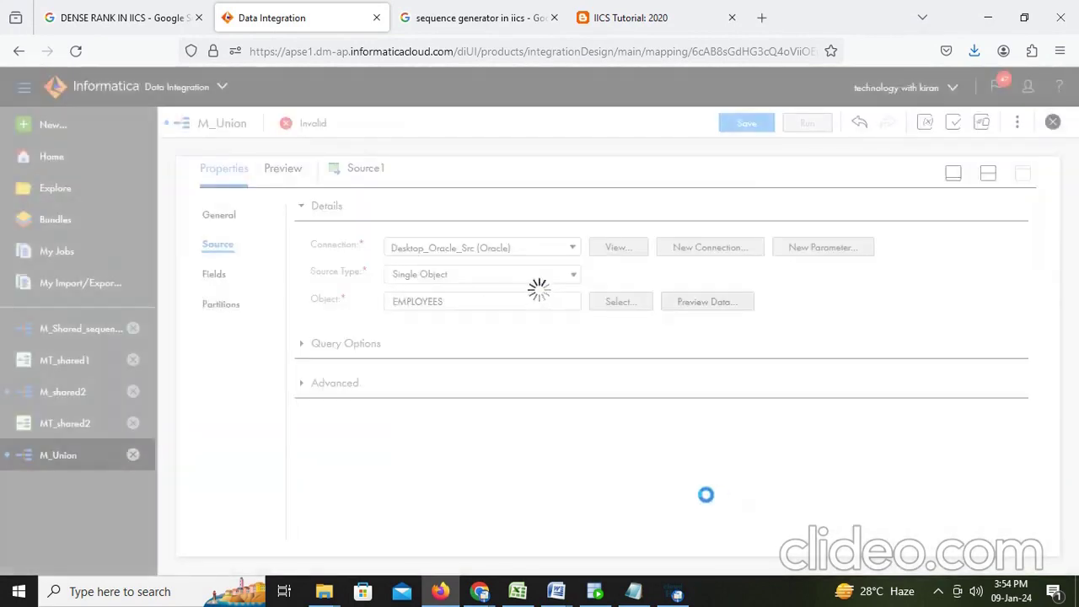
left_click(214, 275)
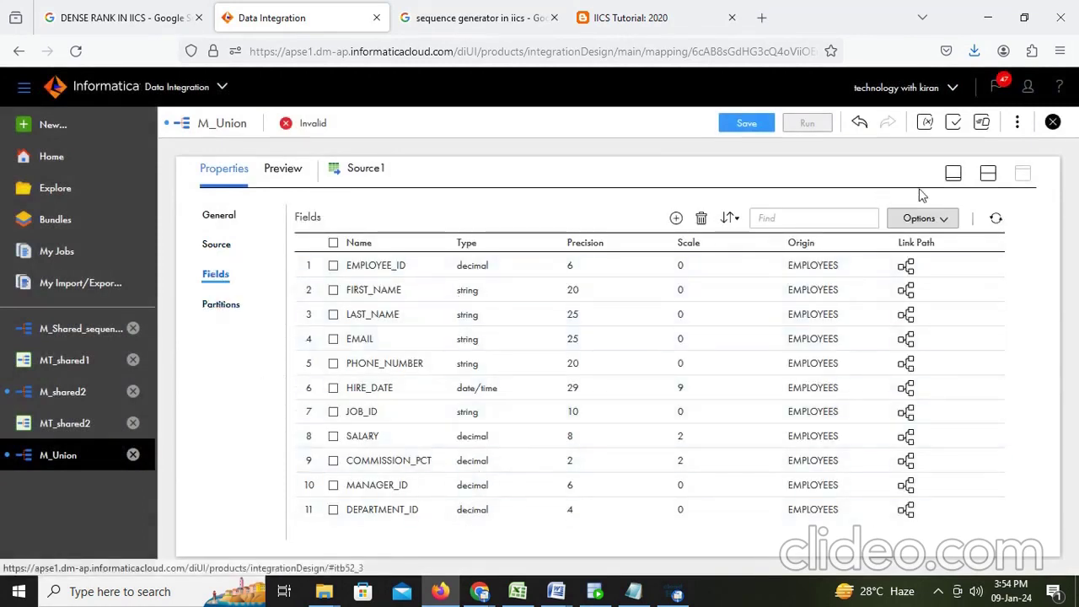
left_click(990, 175)
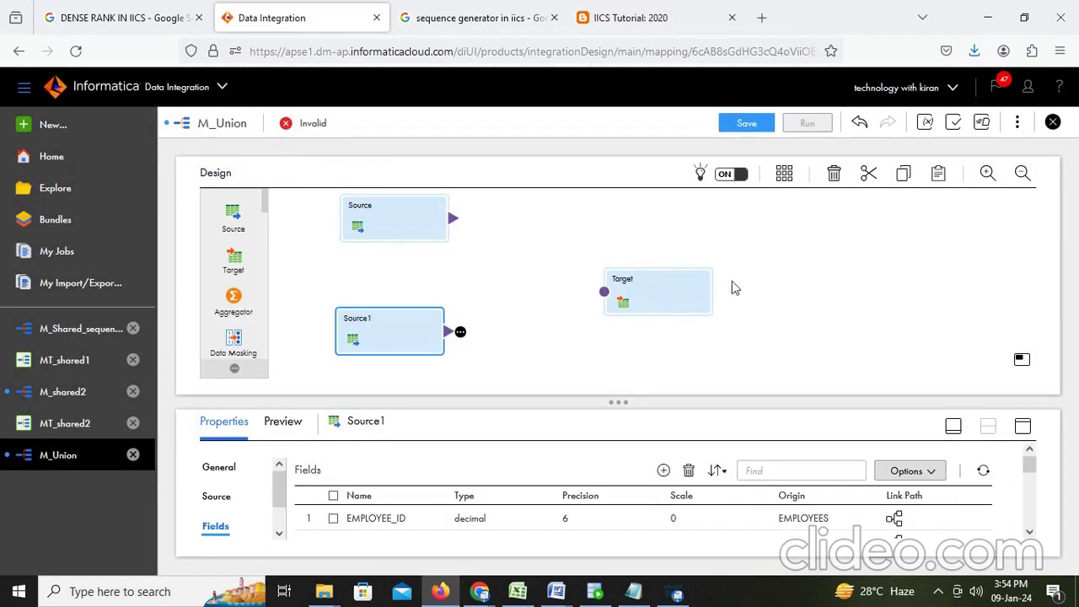
Step: Add a Union transformation to the canvas ahead of the Target
left_click_drag(651, 301, 747, 286)
scroll(248, 287, "down", 3)
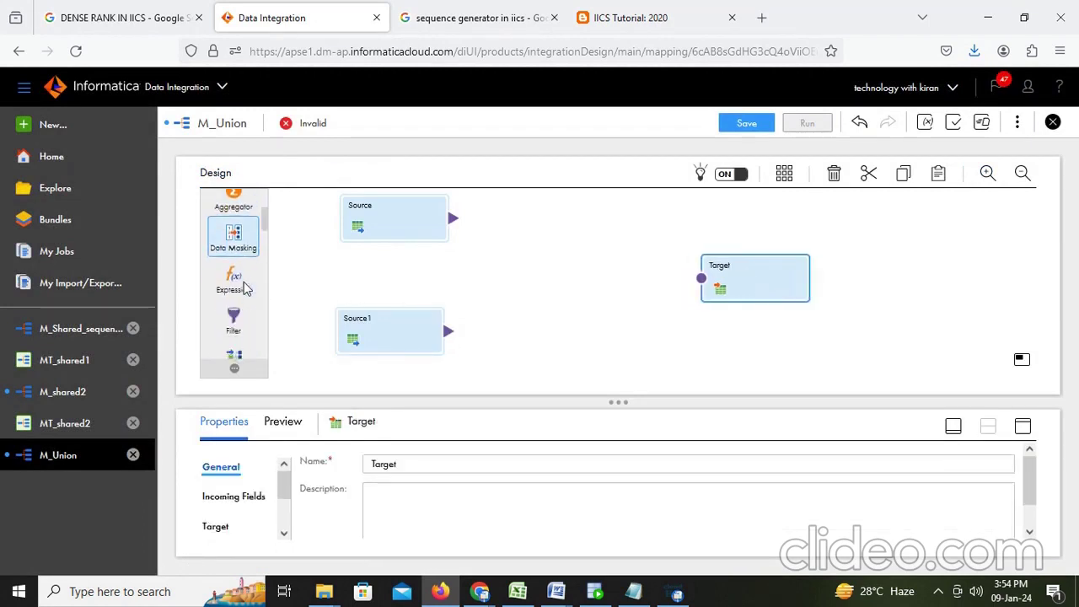
scroll(244, 289, "down", 3)
scroll(245, 289, "down", 5)
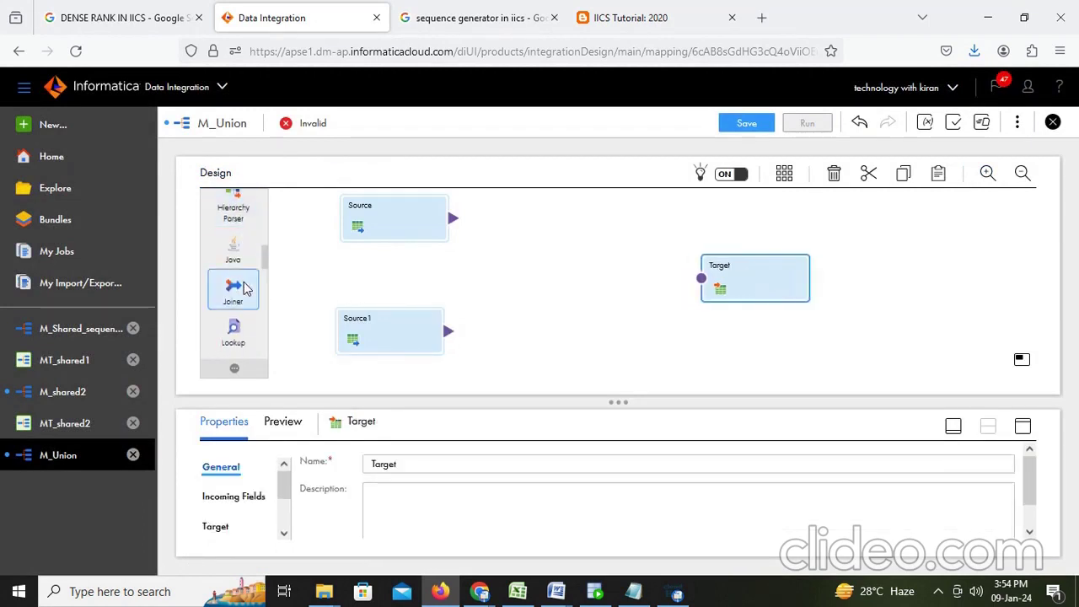
scroll(245, 288, "down", 4)
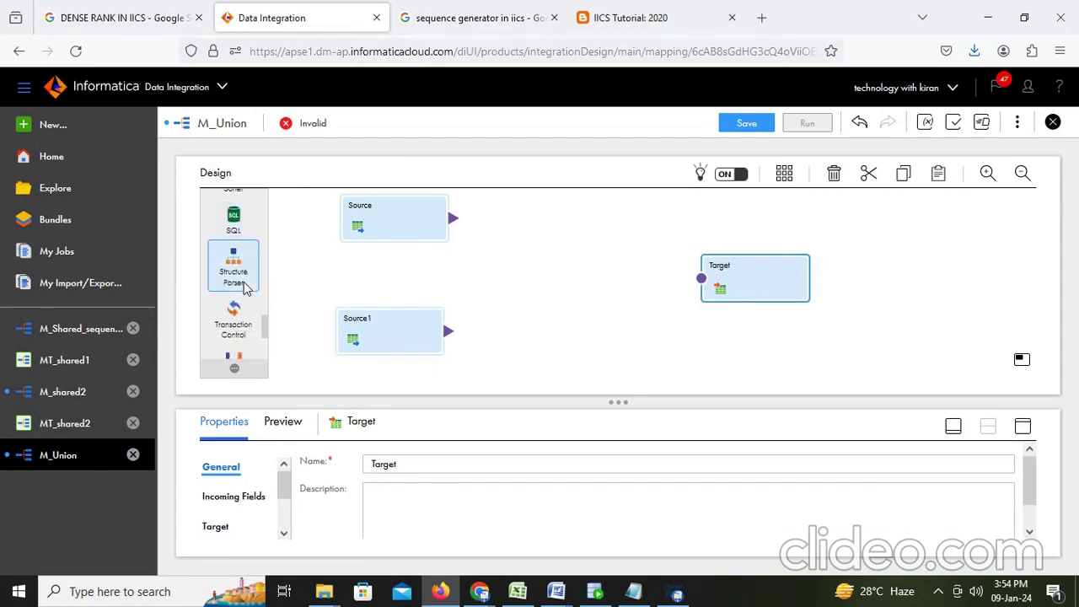
scroll(245, 287, "down", 2)
left_click_drag(240, 284, 557, 272)
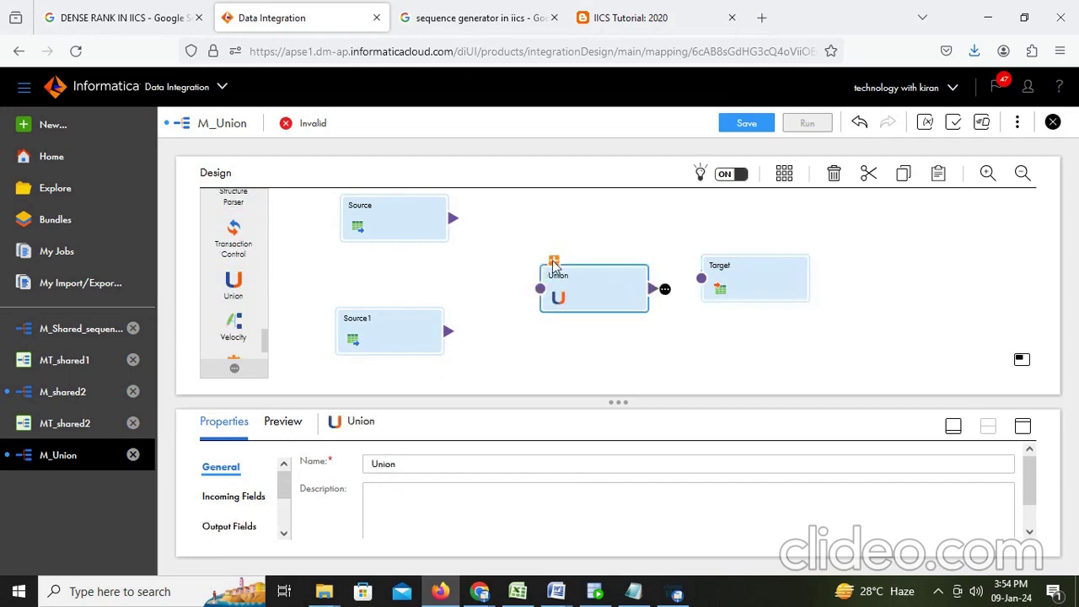
Step: Link Source to Input1, Source1 to Input2, and the Union output to Target
left_click(554, 262)
left_click_drag(464, 223, 537, 214)
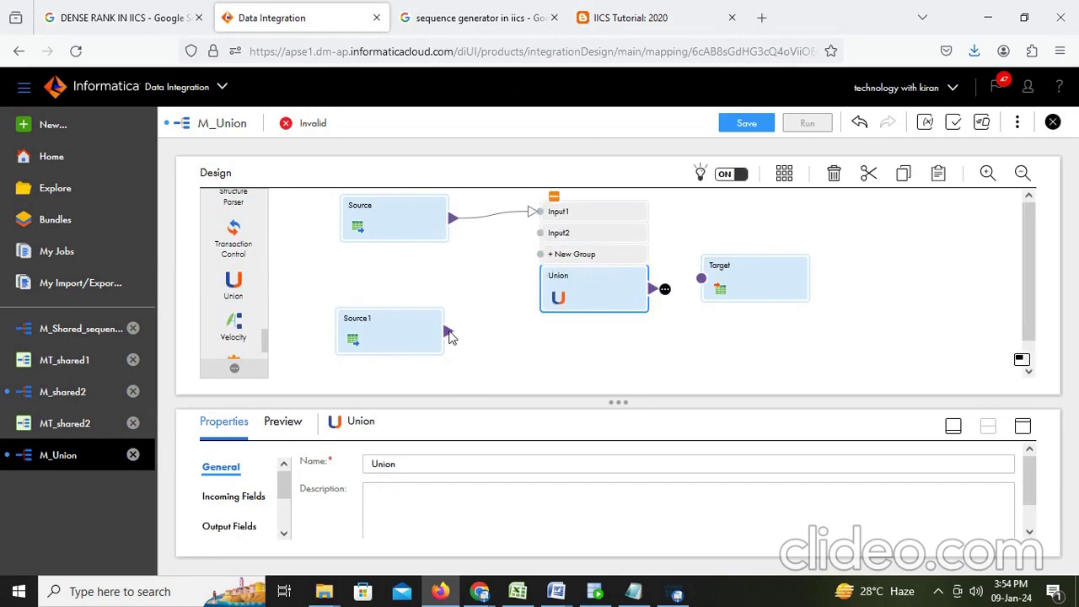
left_click_drag(450, 336, 541, 242)
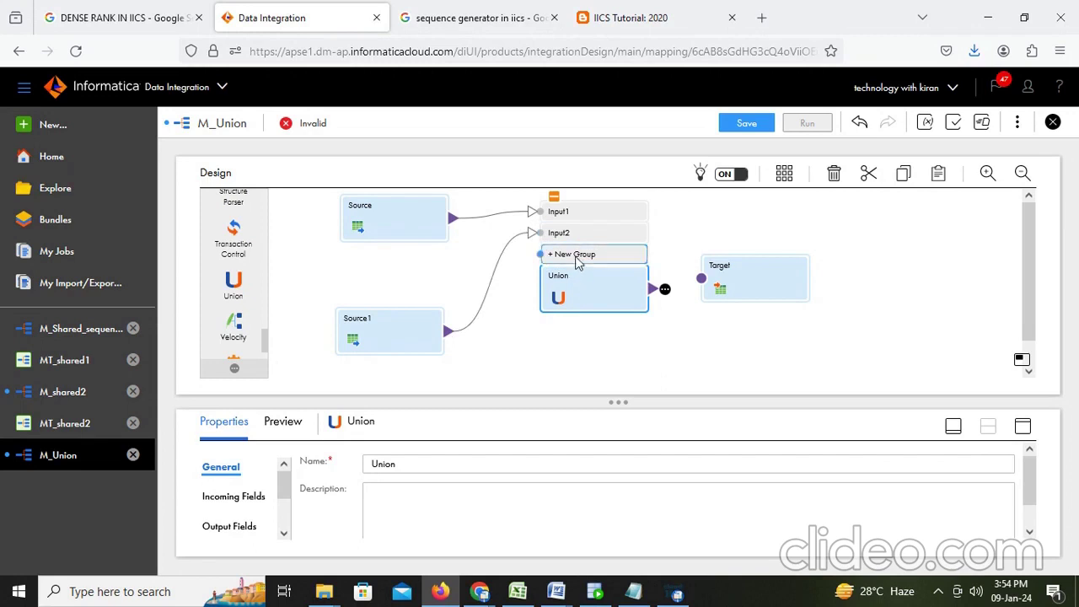
left_click_drag(754, 292, 835, 280)
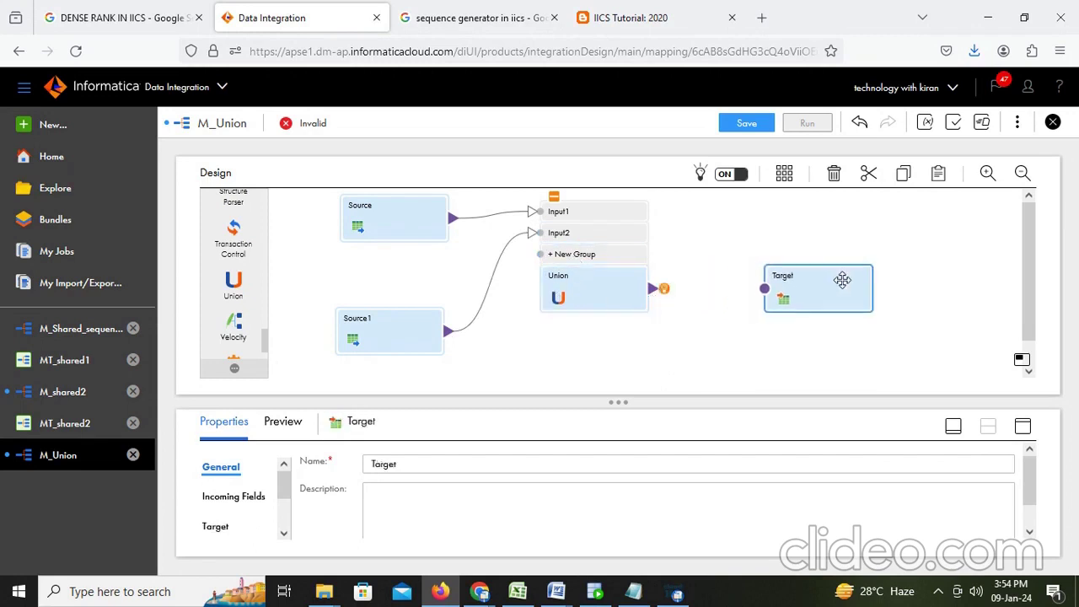
left_click_drag(653, 292, 764, 289)
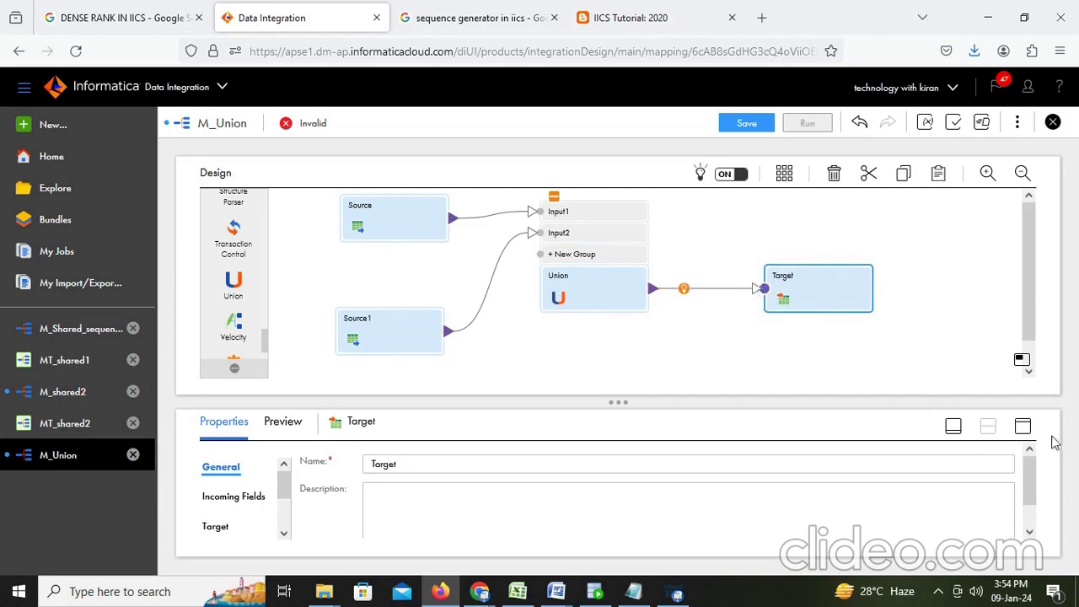
left_click(1022, 426)
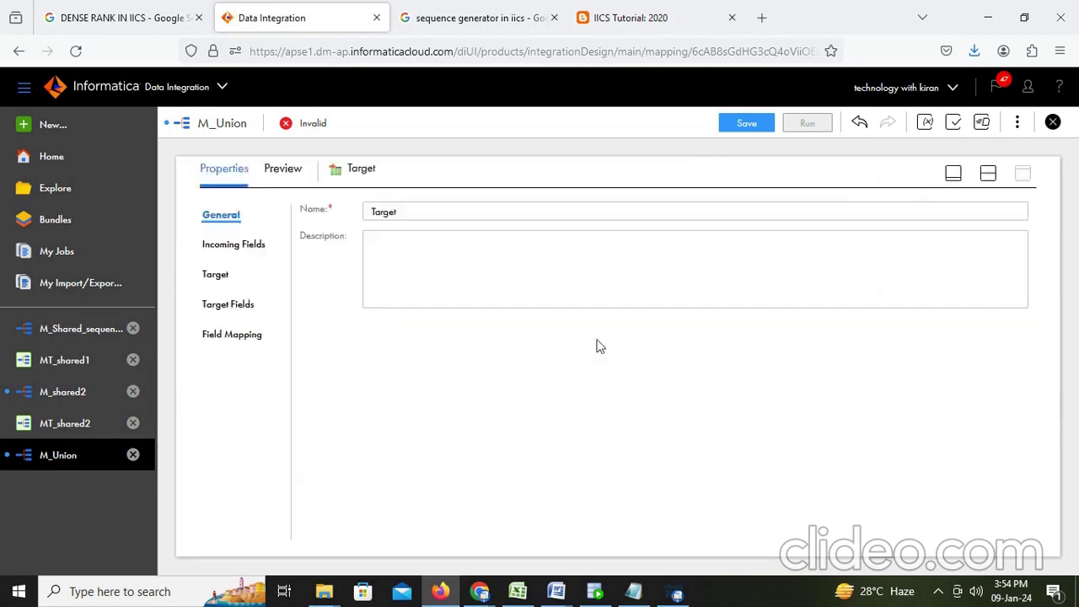
Step: Set the Target's connection to the Desktop_orcle_tgt Oracle connection
left_click(233, 244)
scroll(439, 492, "down", 2)
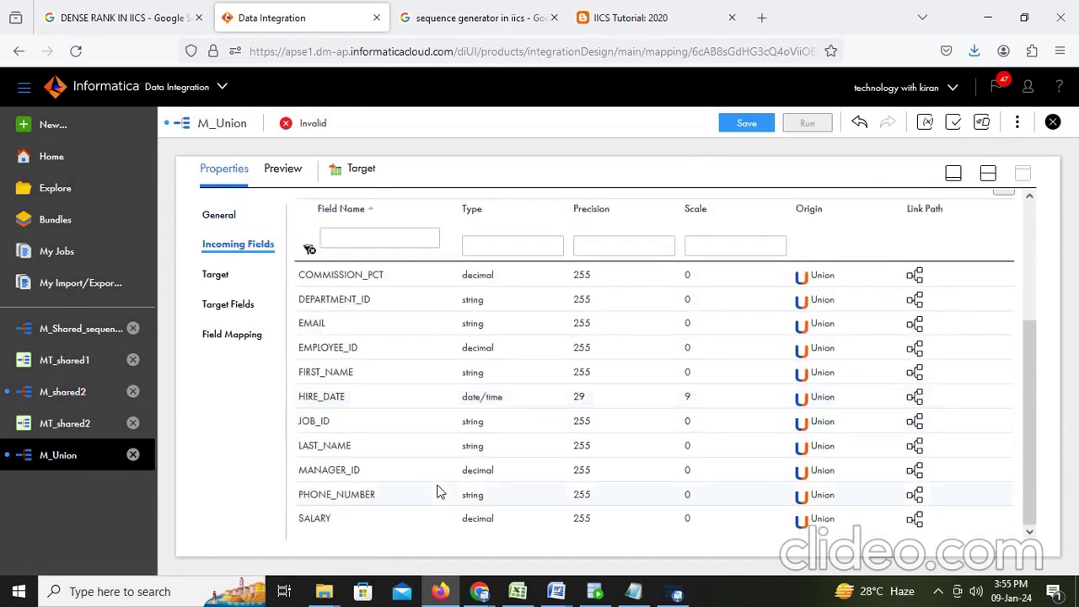
scroll(439, 490, "up", 3)
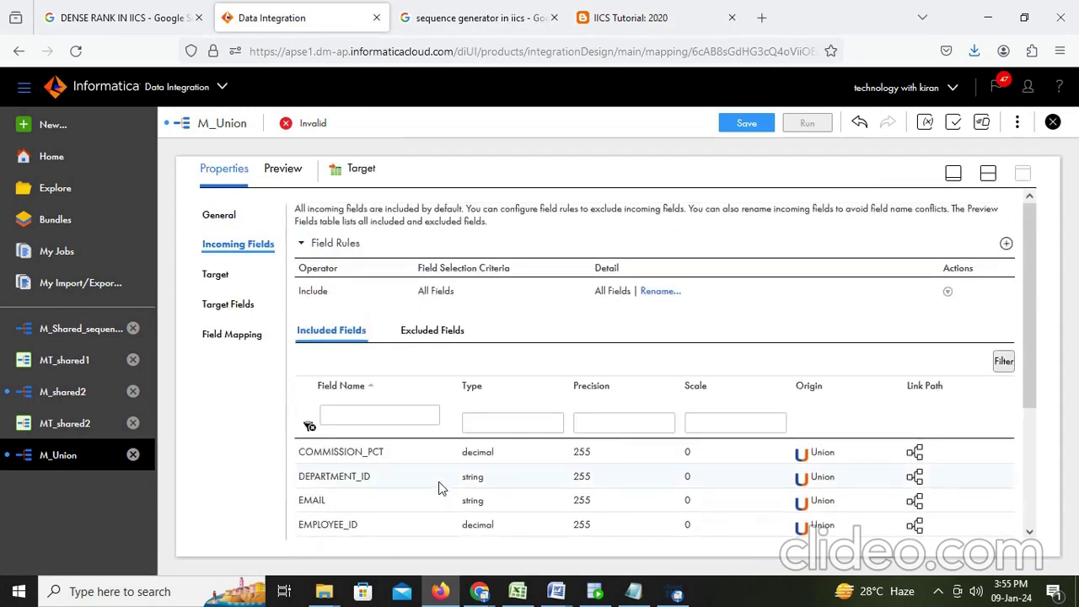
left_click(226, 277)
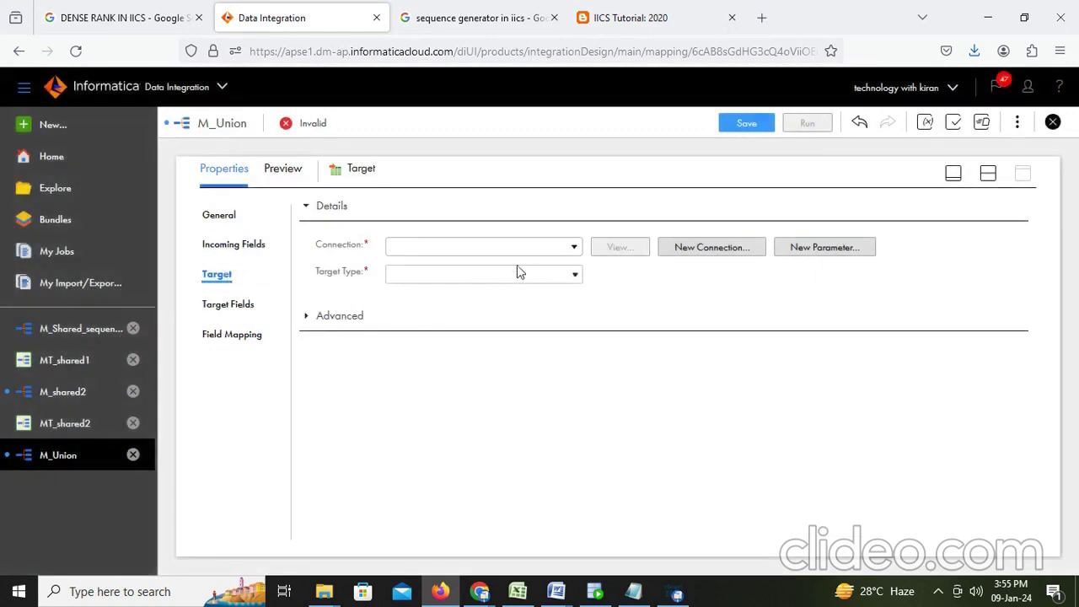
left_click(547, 248)
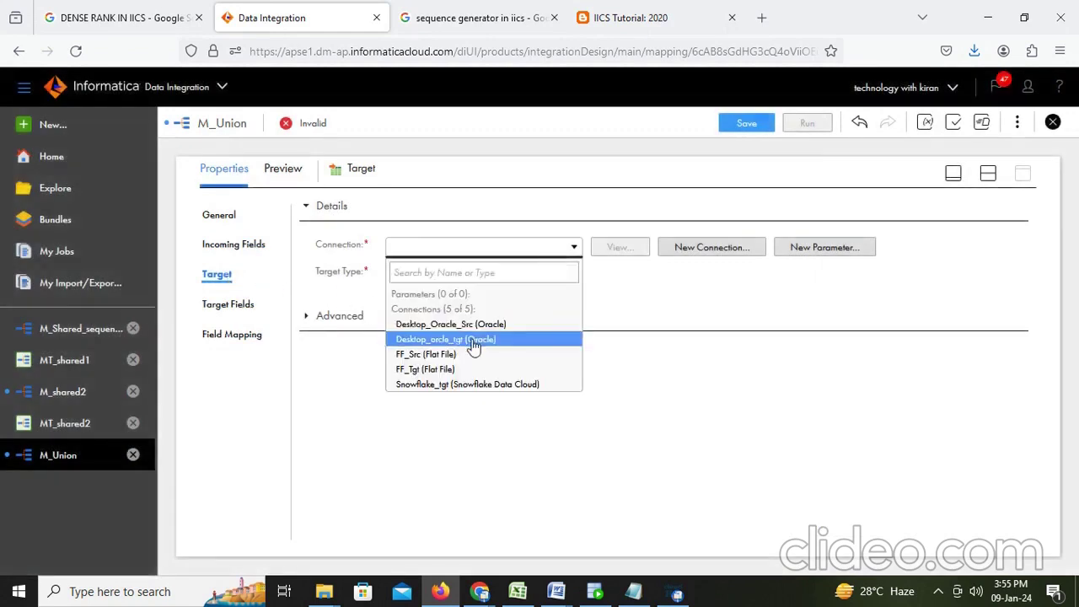
left_click(473, 339)
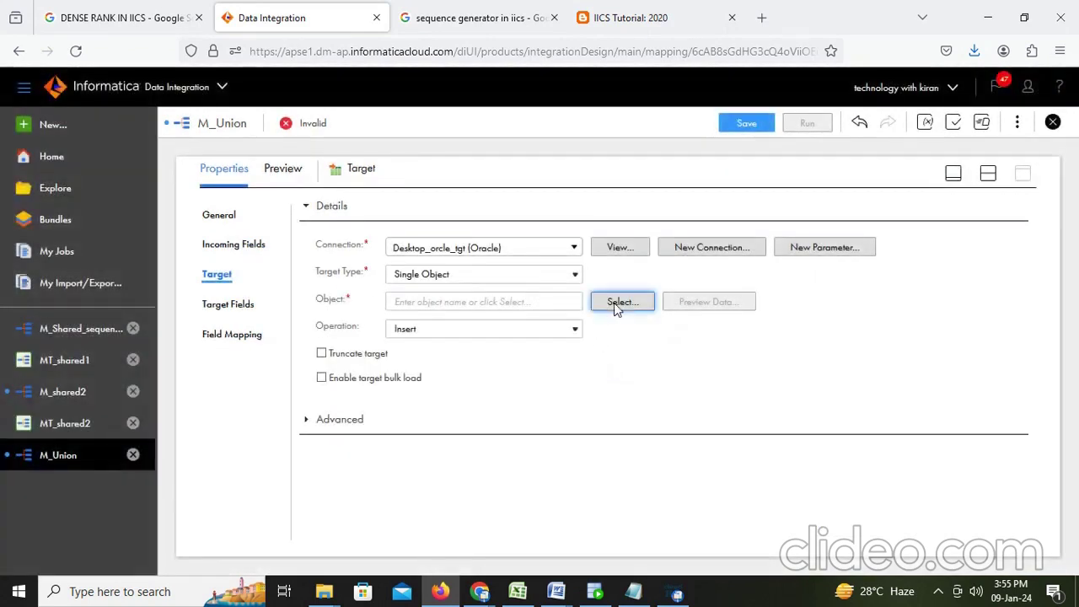
Step: Choose T_EMPLOYEES as the target table, then switch to SQL Developer
left_click(616, 306)
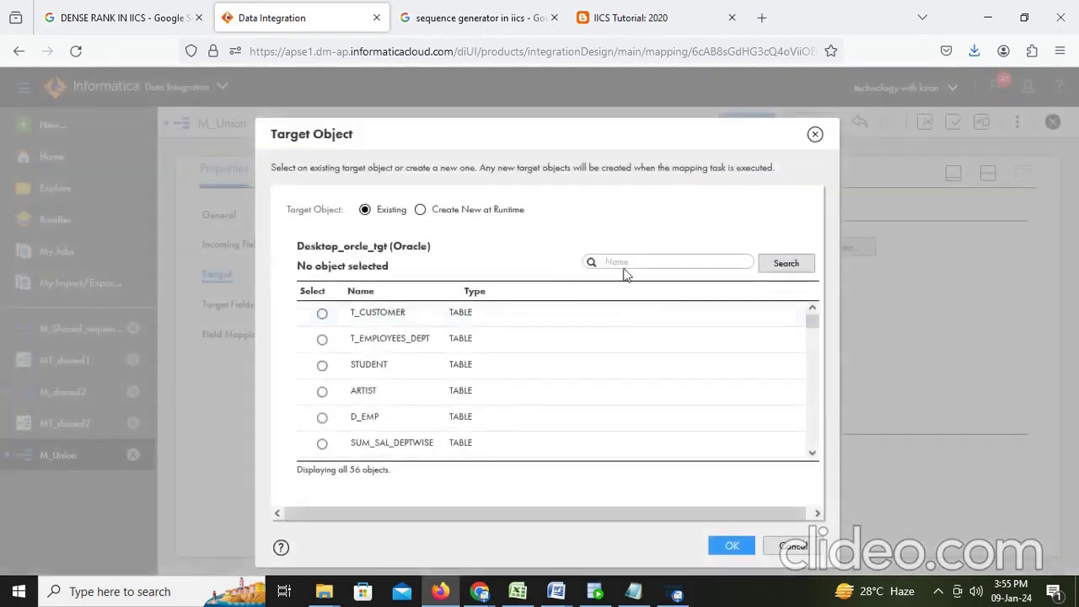
left_click(631, 261)
left_click(798, 268)
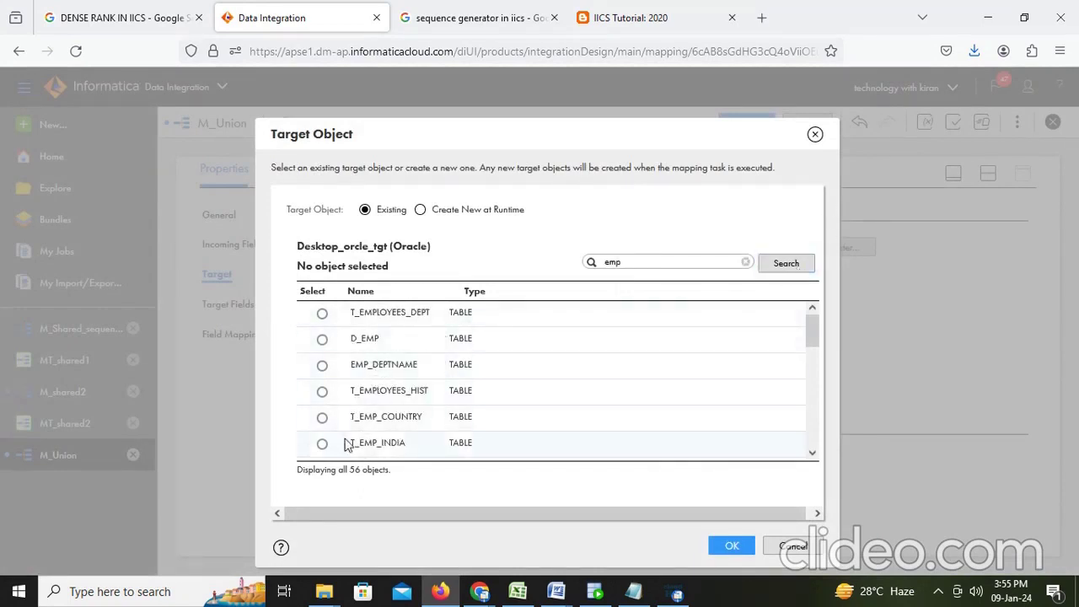
scroll(612, 329, "down", 3)
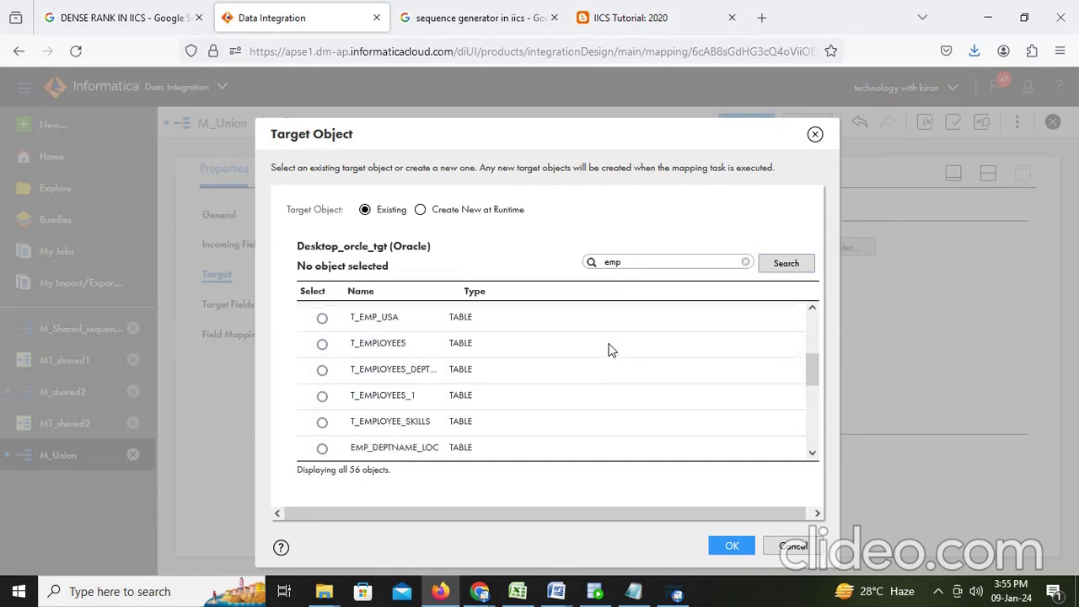
left_click(322, 345)
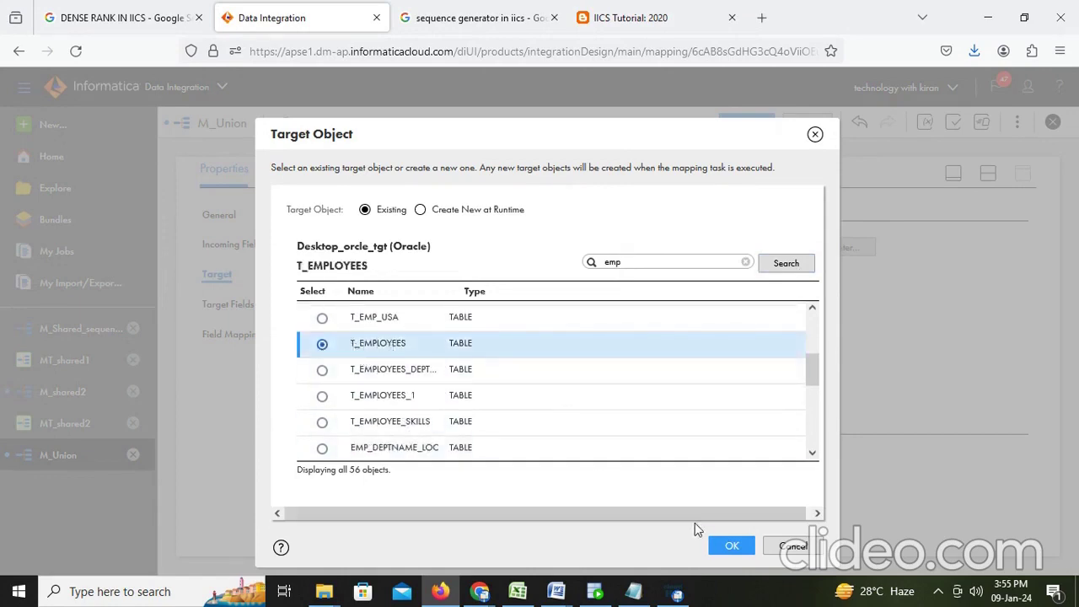
left_click(730, 546)
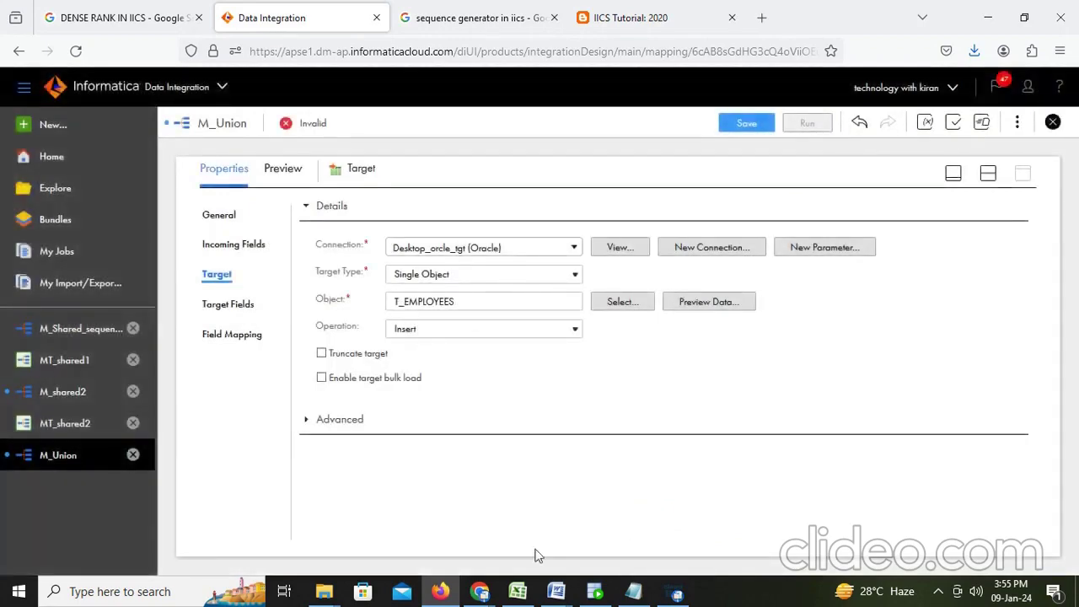
left_click(595, 592)
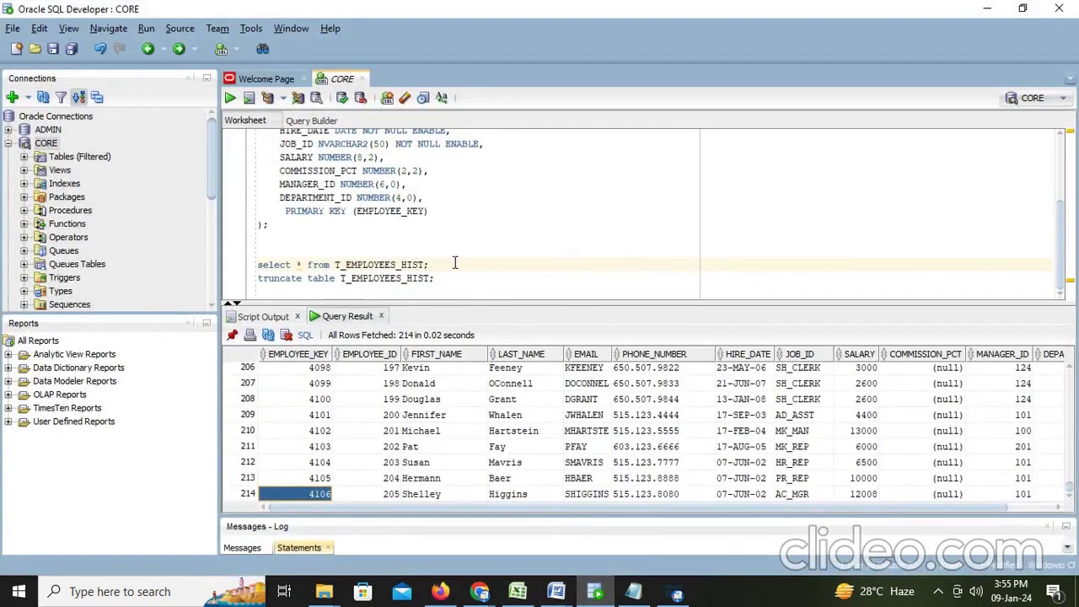
Step: Edit the truncate statement to target T_EMPLOYEES and run it
left_click_drag(402, 279, 446, 275)
key("BackSpace")
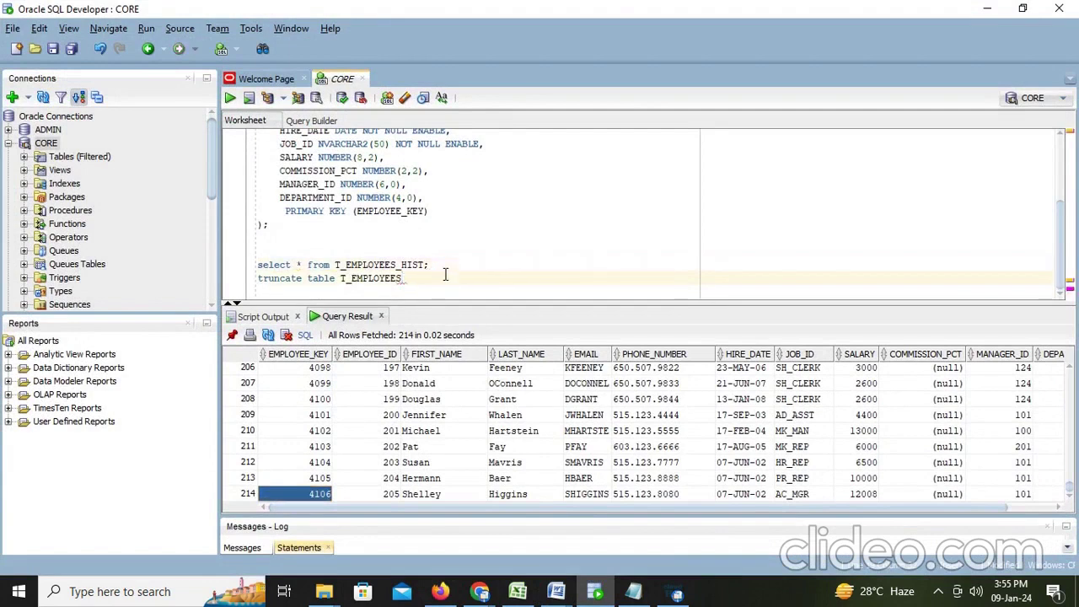
type(";")
key("ctrl+Return")
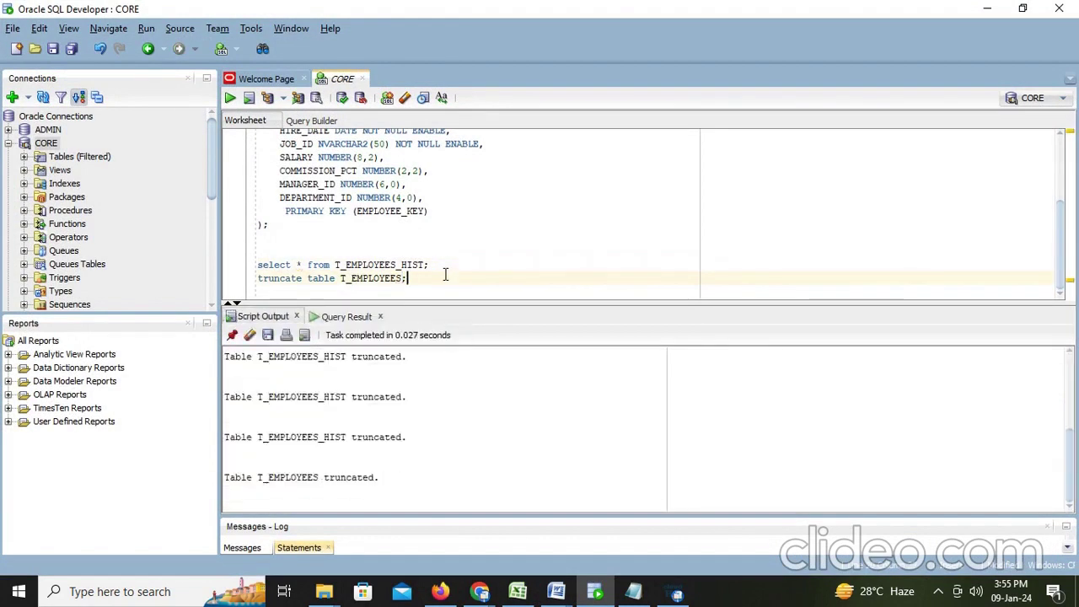
Step: Run select * from T_EMPLOYEES to confirm 0 rows, then return to Informatica
left_click(393, 265)
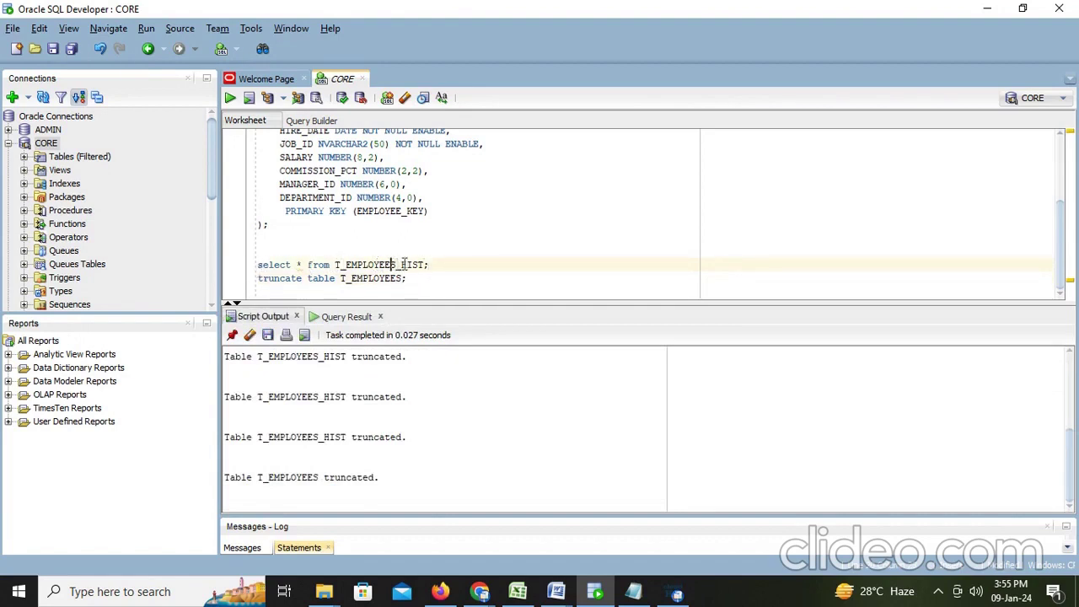
left_click_drag(396, 265, 255, 271)
key("ctrl+c")
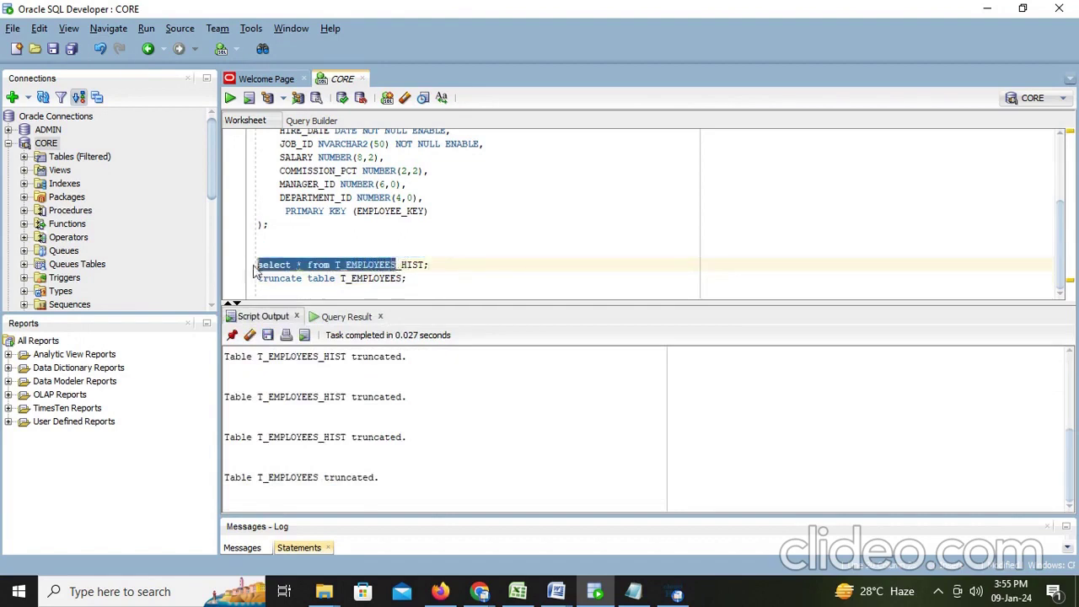
left_click(428, 291)
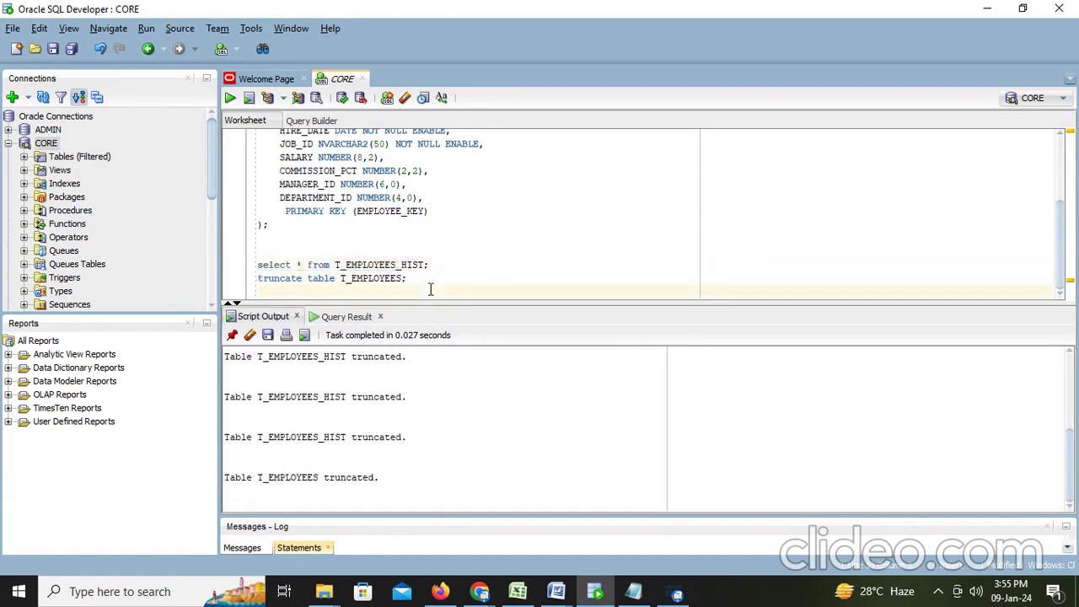
key("Return")
key("Return")
left_click(315, 280)
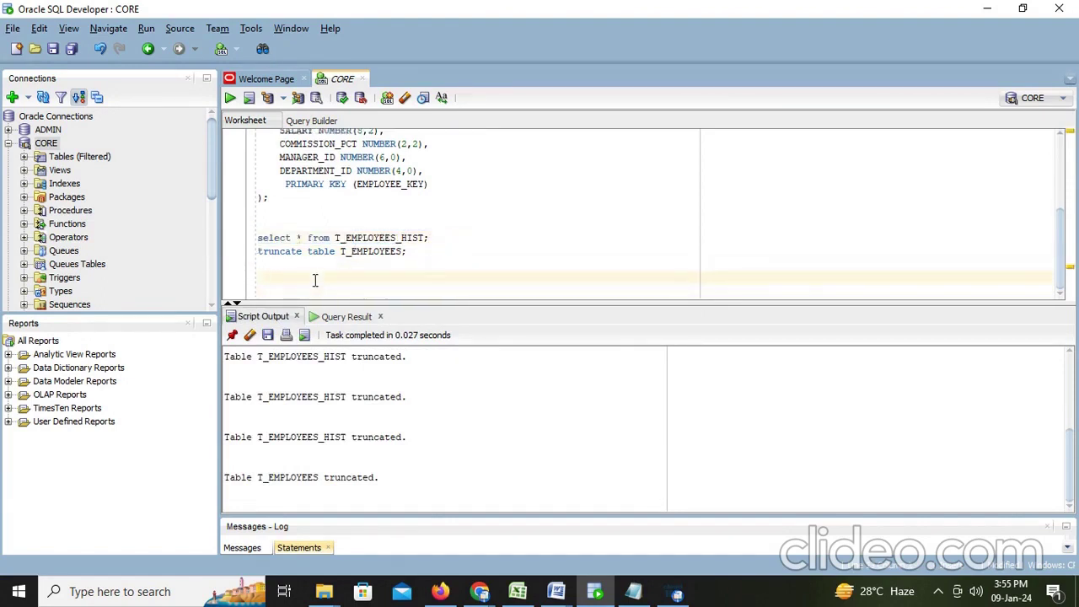
key("ctrl+v")
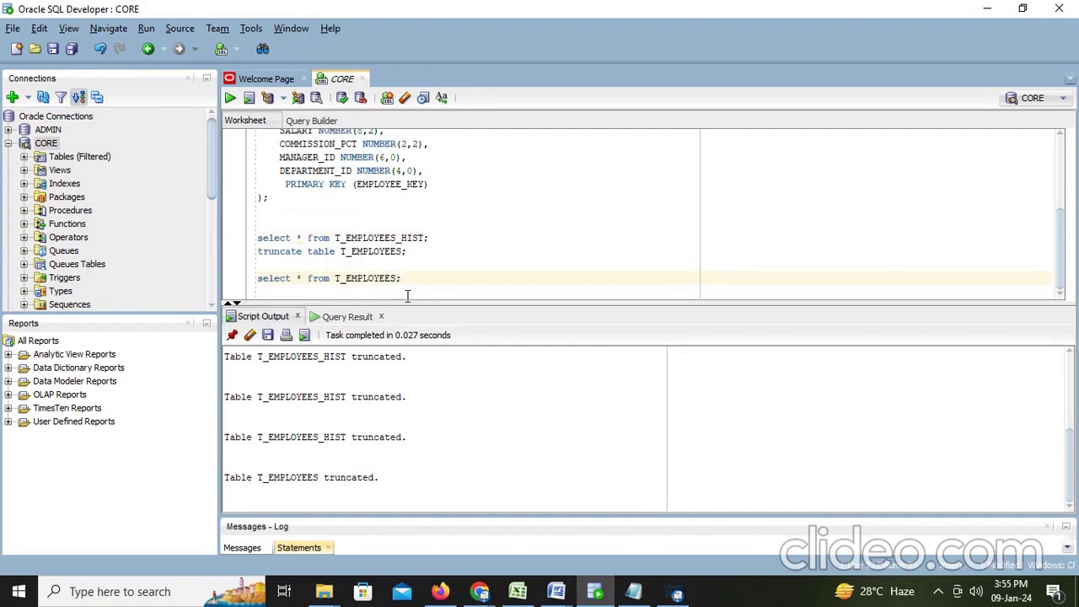
key("ctrl+Return")
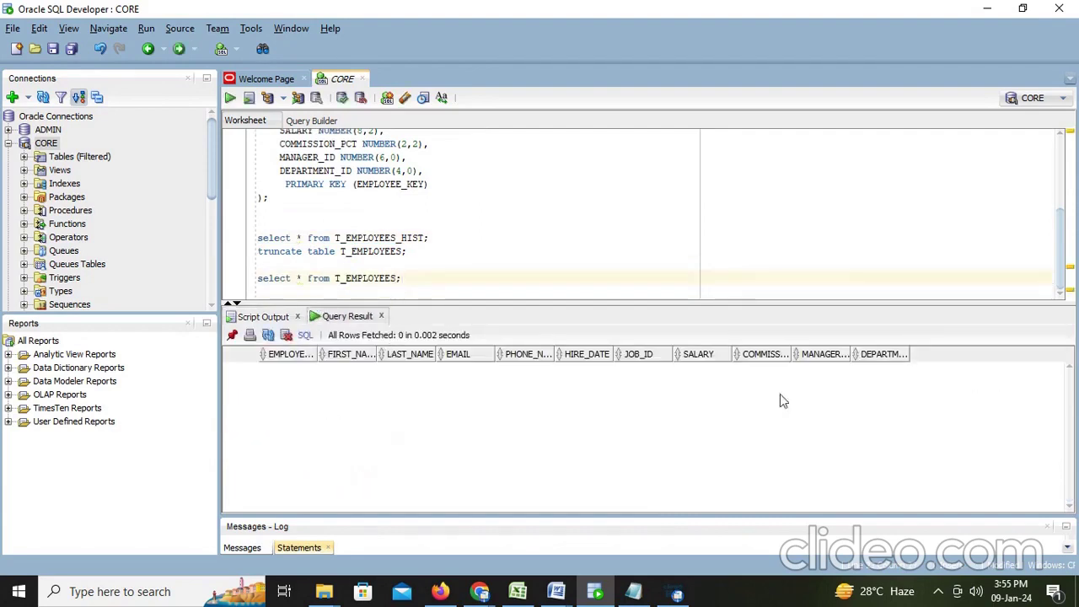
key("alt+Tab")
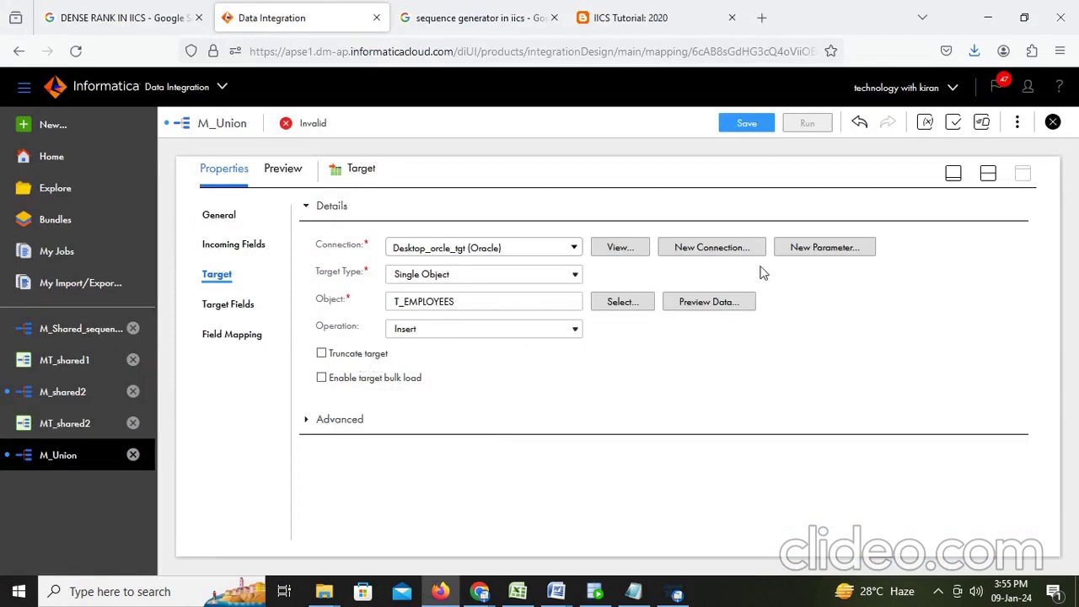
Step: Enable Truncate target on T_EMPLOYEES and save M_Union
left_click(322, 354)
left_click(745, 125)
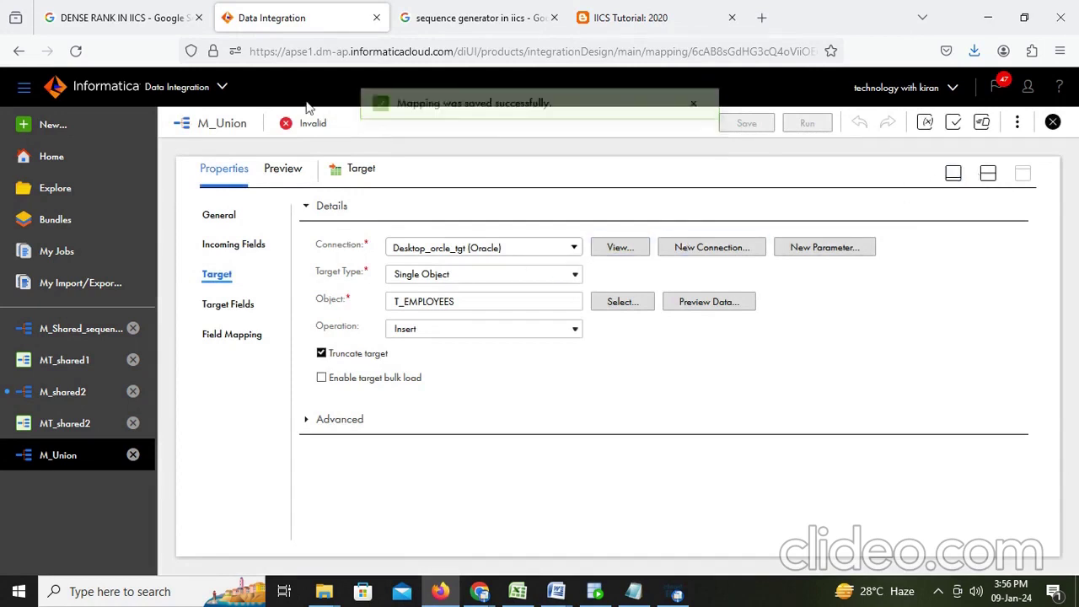
left_click(990, 174)
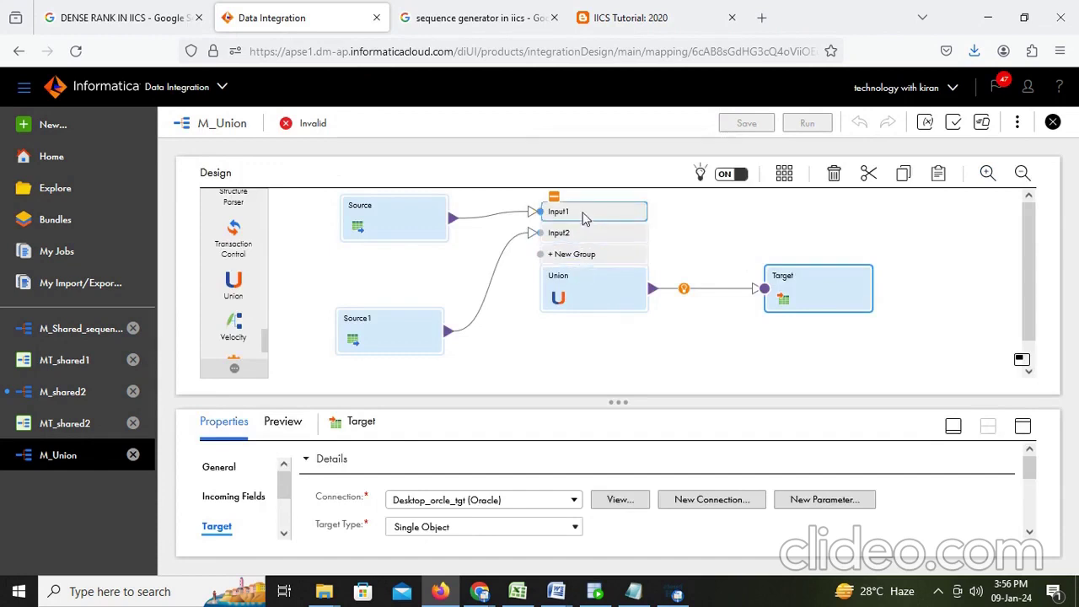
left_click(1021, 428)
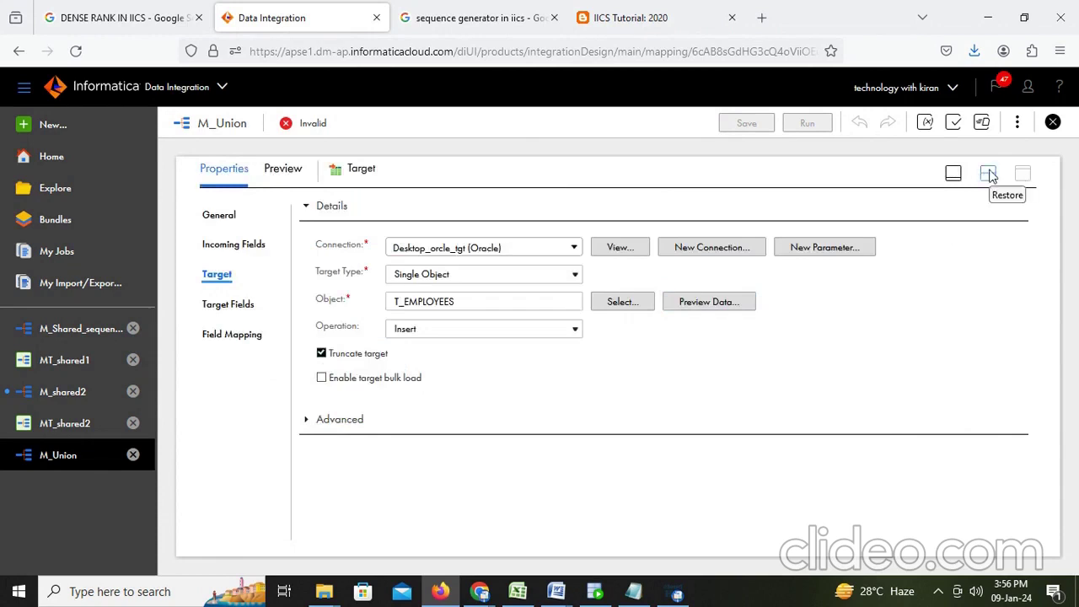
Step: Review the Target field mapping (0 of 11 mapped) and Automap choices, then bring up Word
left_click(231, 307)
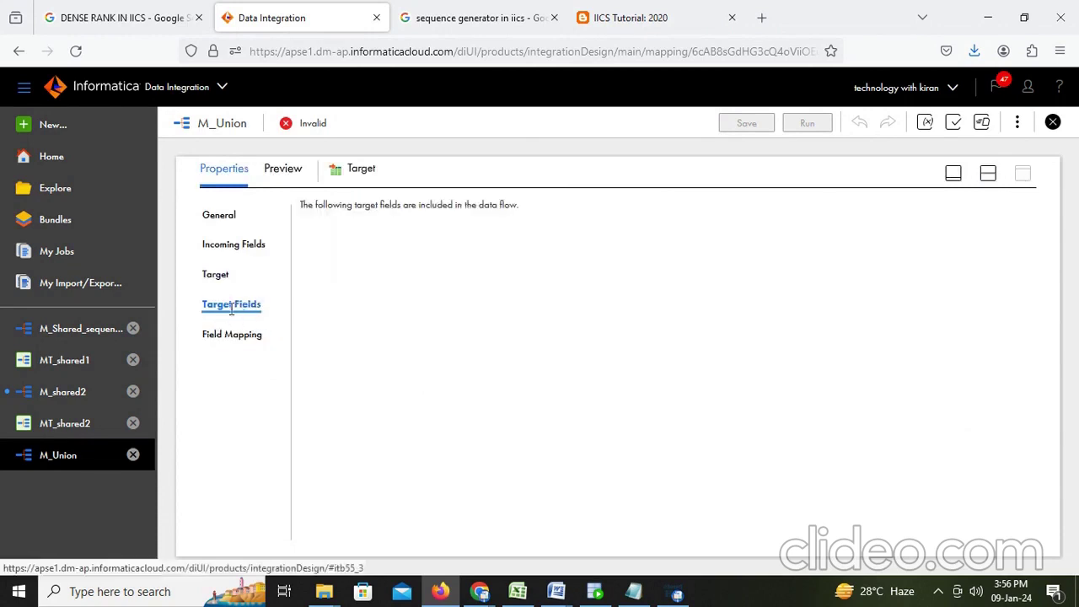
left_click(231, 339)
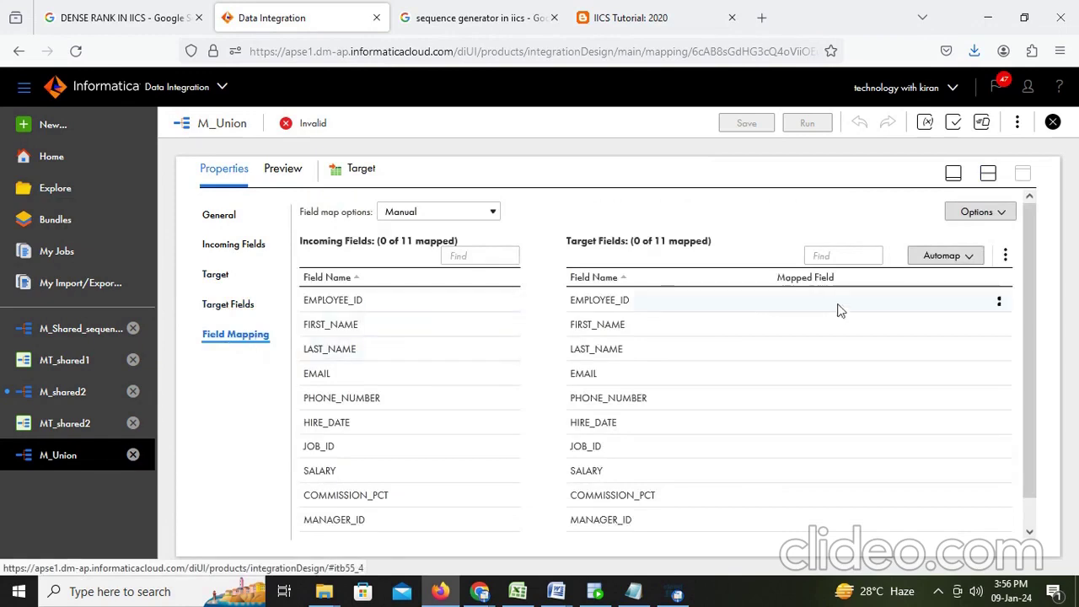
left_click(954, 260)
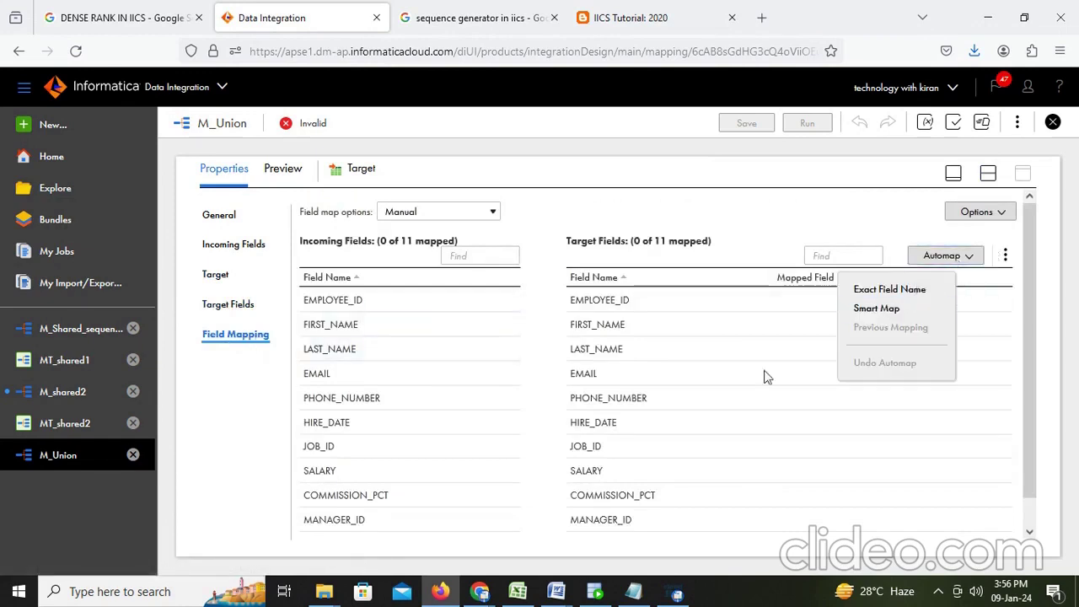
mouse_move(553, 600)
left_click(499, 559)
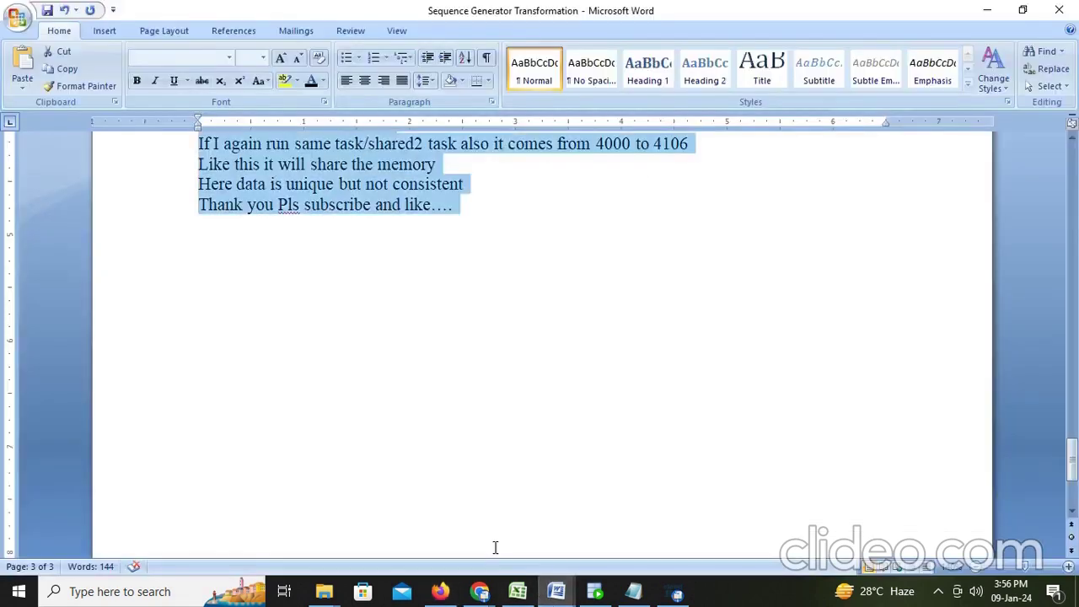
Step: Close the Sequence Generator notes and add 'In union also we do field mapping' to the Union notes
scroll(500, 398, "up", 2)
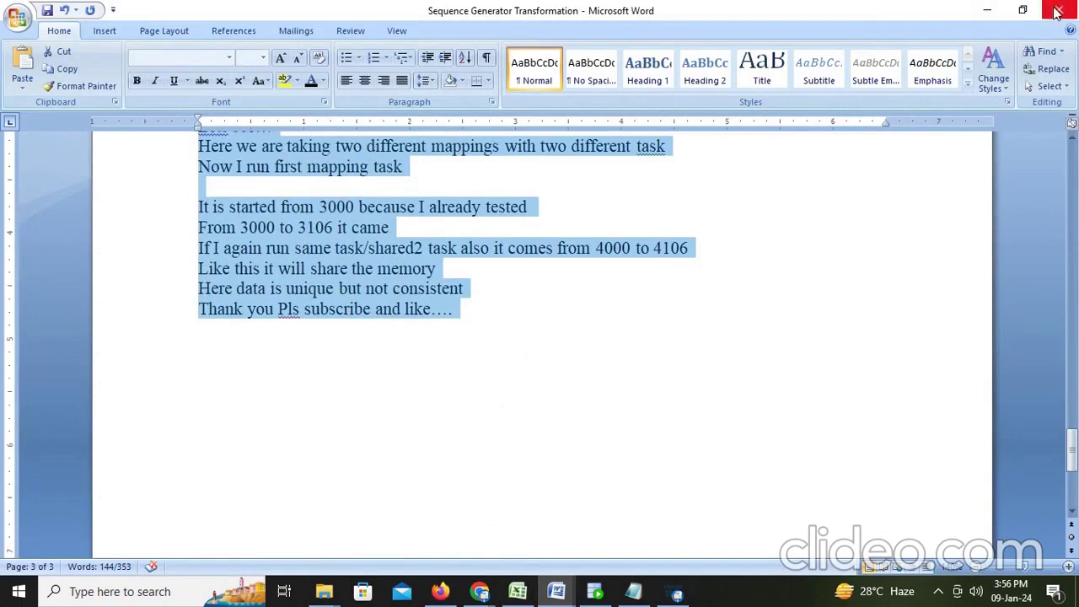
left_click(1057, 10)
left_click(556, 591)
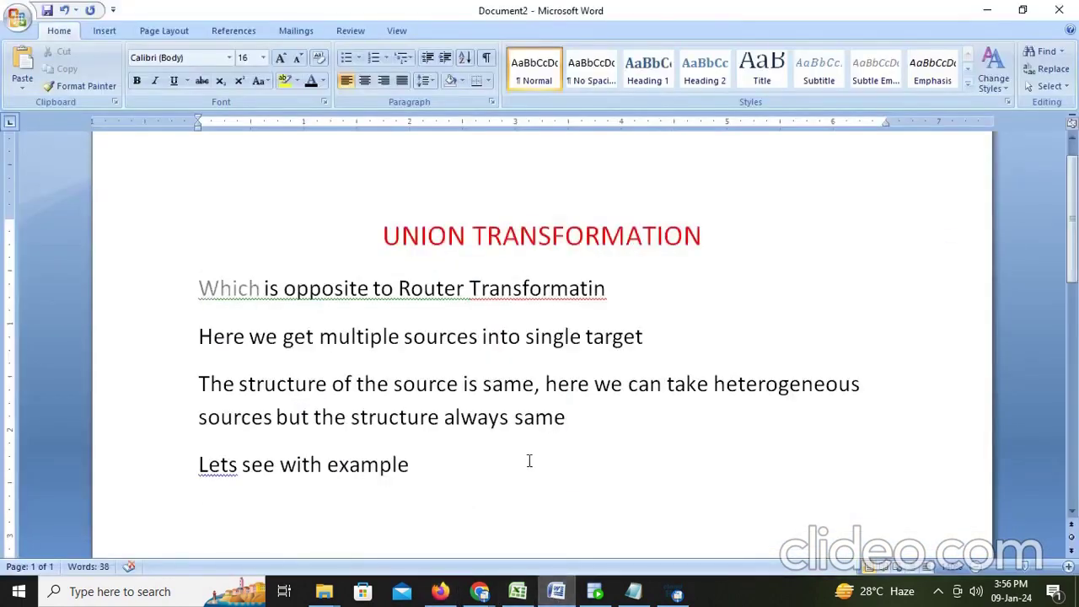
key("Return")
type("In union ")
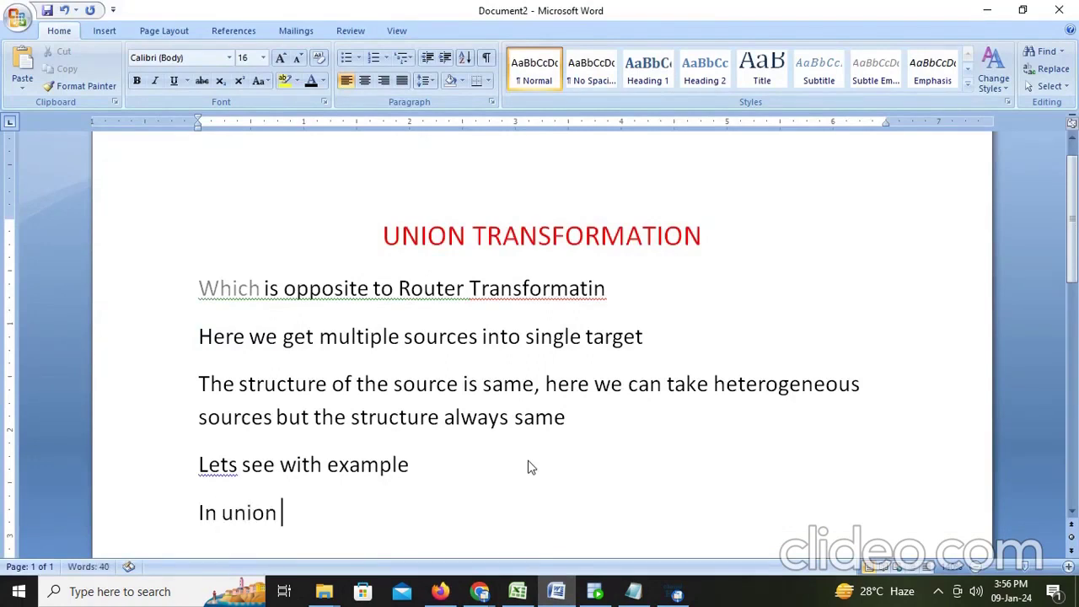
type("also we do")
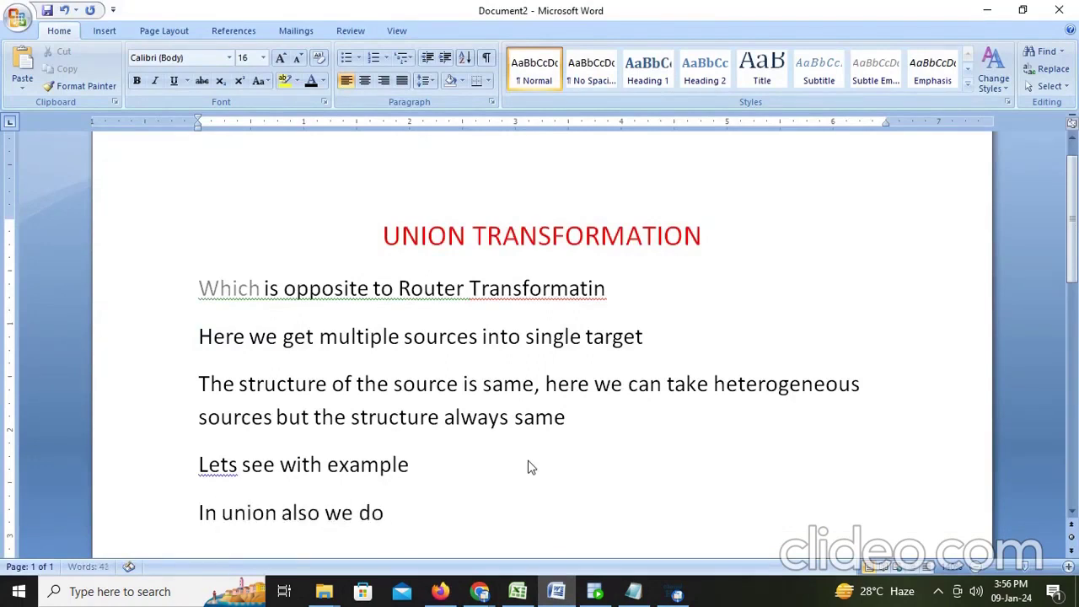
type(" field mapping")
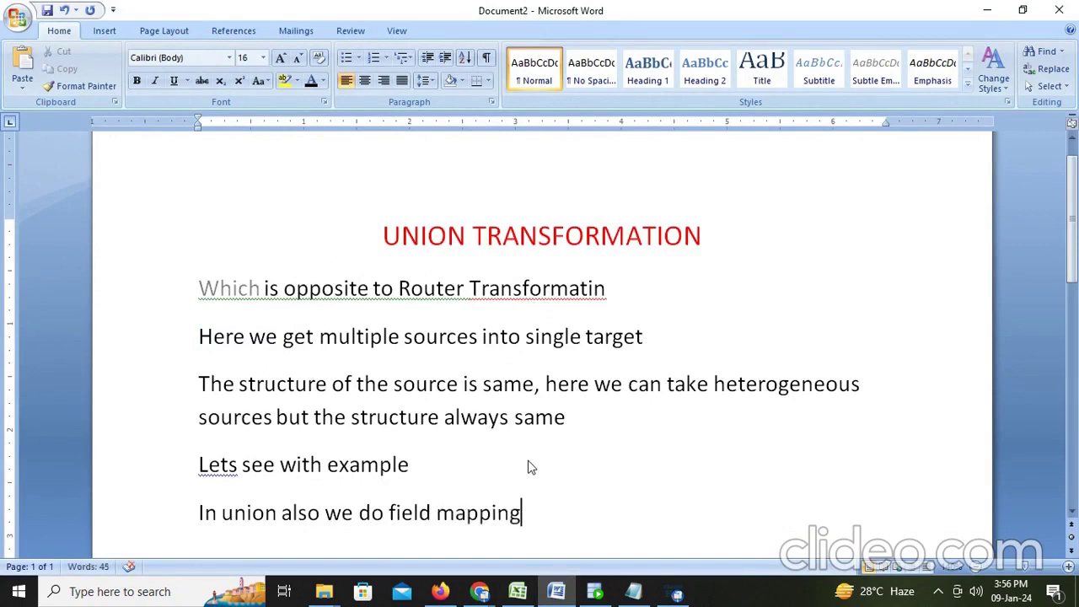
key("alt+Tab")
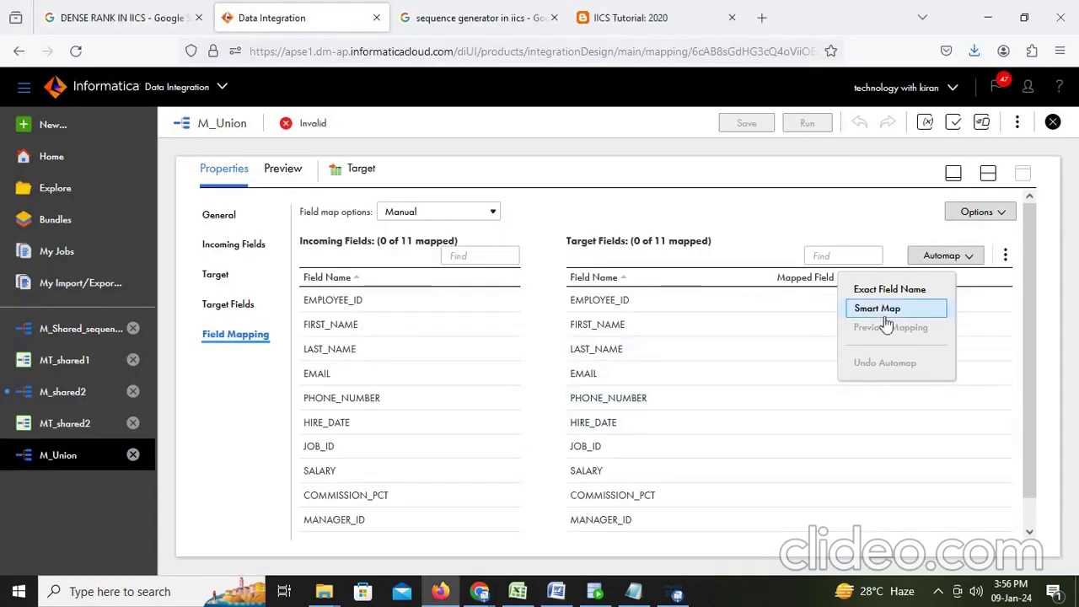
Step: Smart-map the Union's Input2 group so all 11 fields map to outputs
left_click(885, 315)
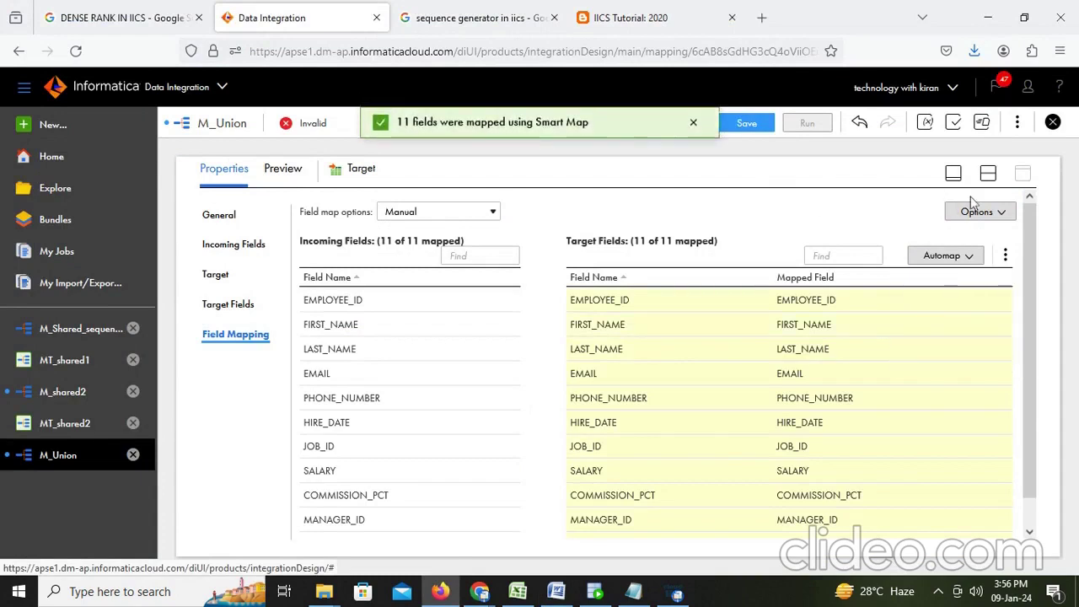
left_click(989, 173)
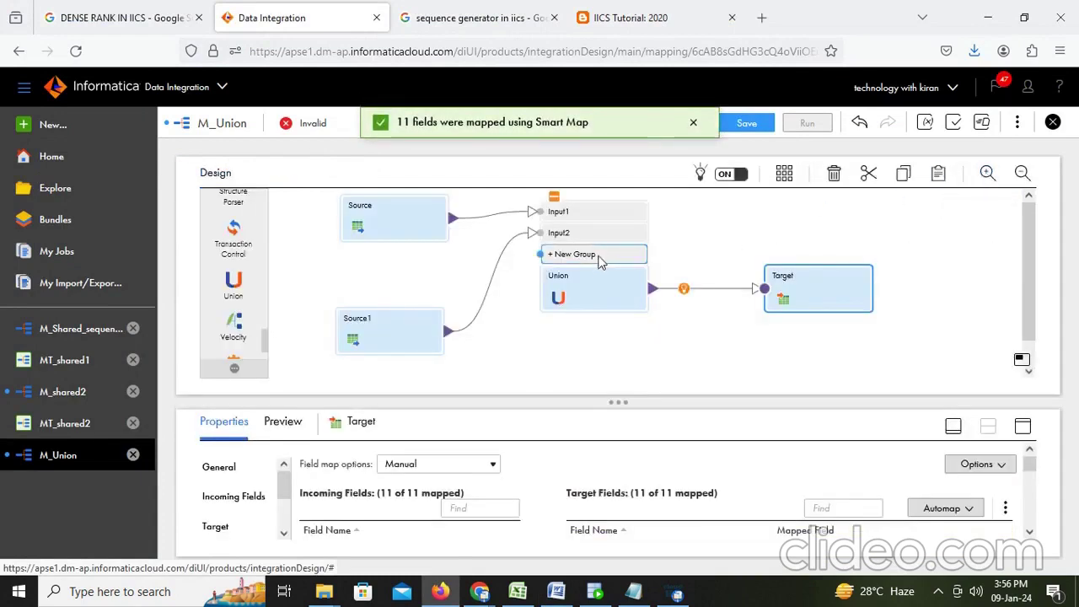
left_click(592, 287)
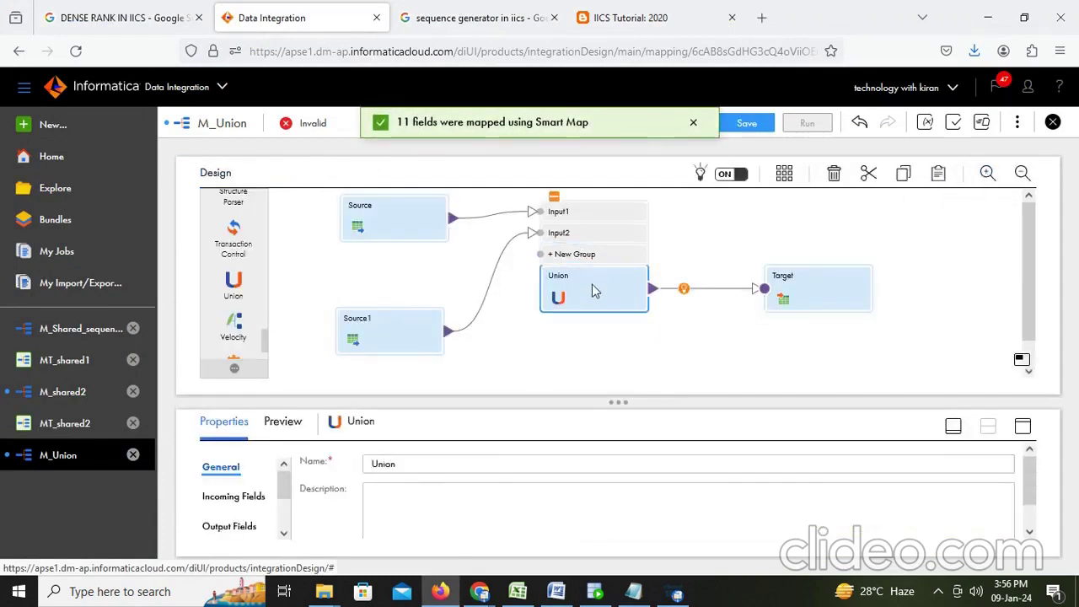
left_click(1023, 426)
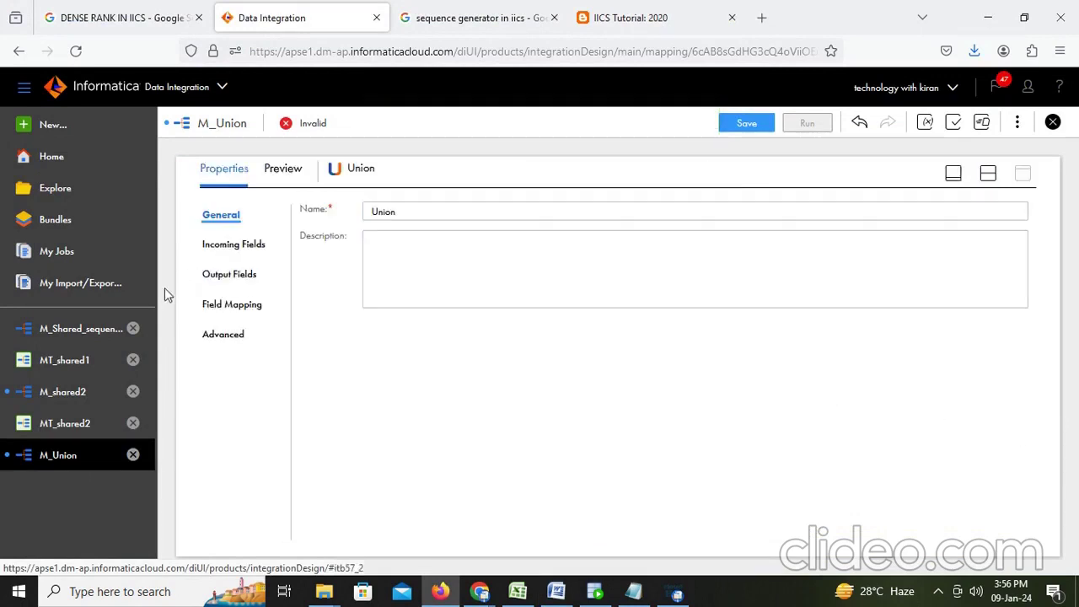
left_click(234, 307)
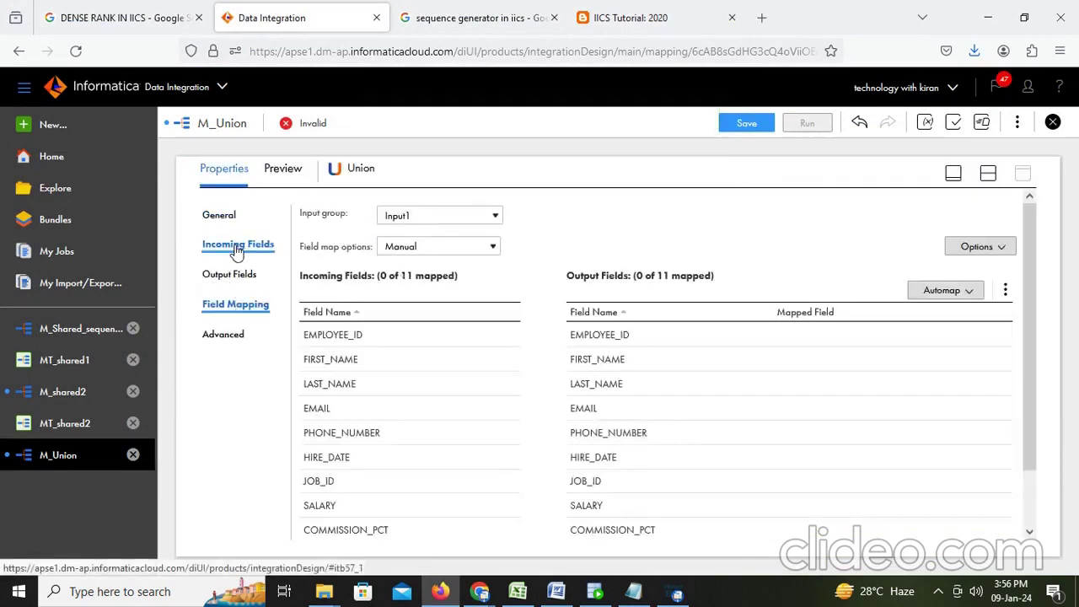
left_click(226, 335)
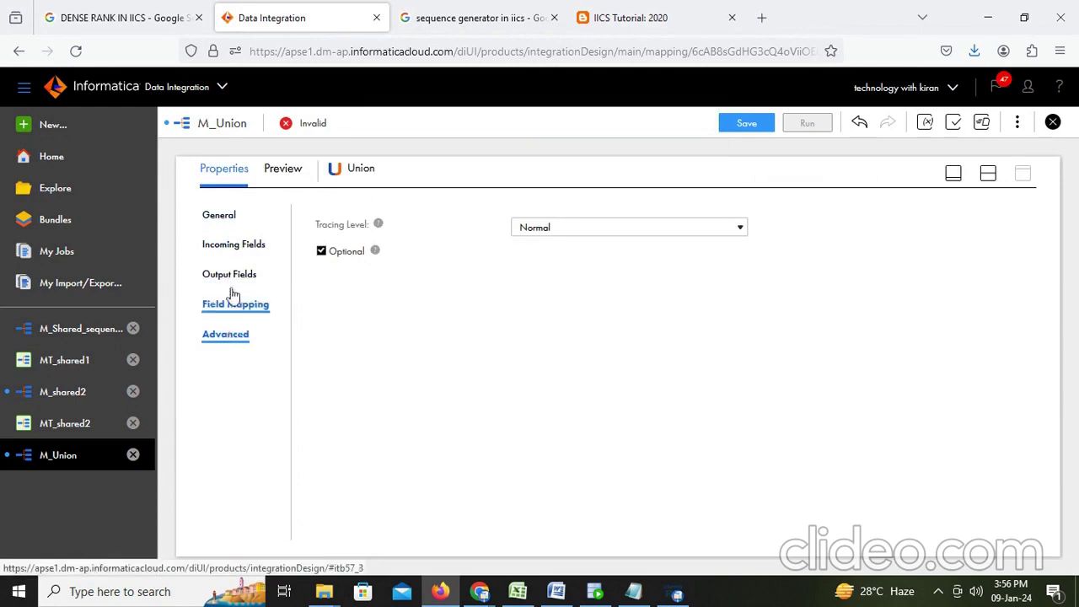
left_click(233, 306)
left_click(451, 216)
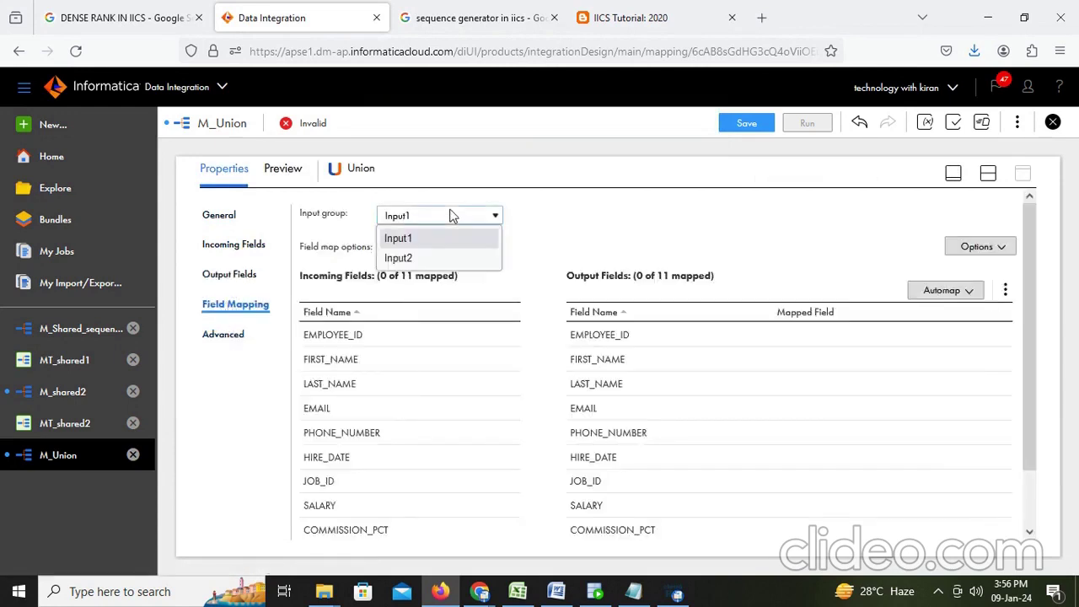
left_click(398, 258)
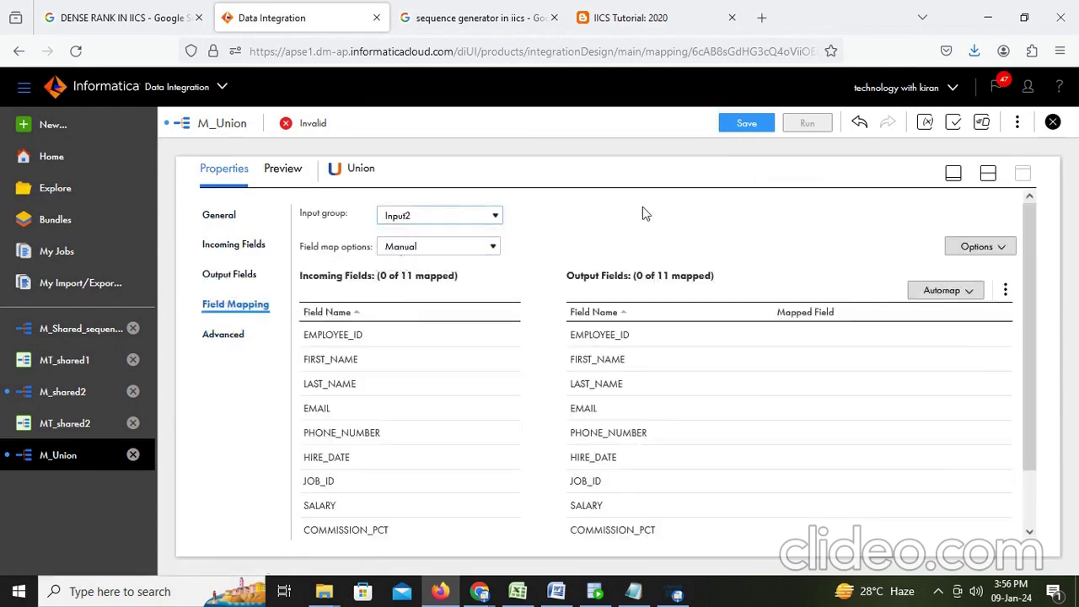
left_click(967, 297)
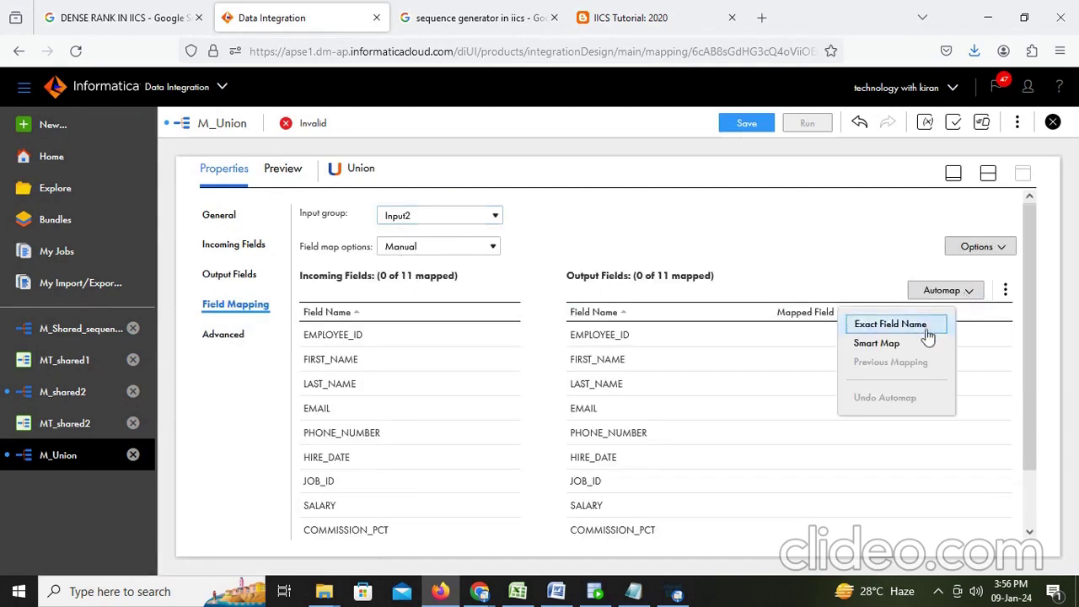
left_click(869, 345)
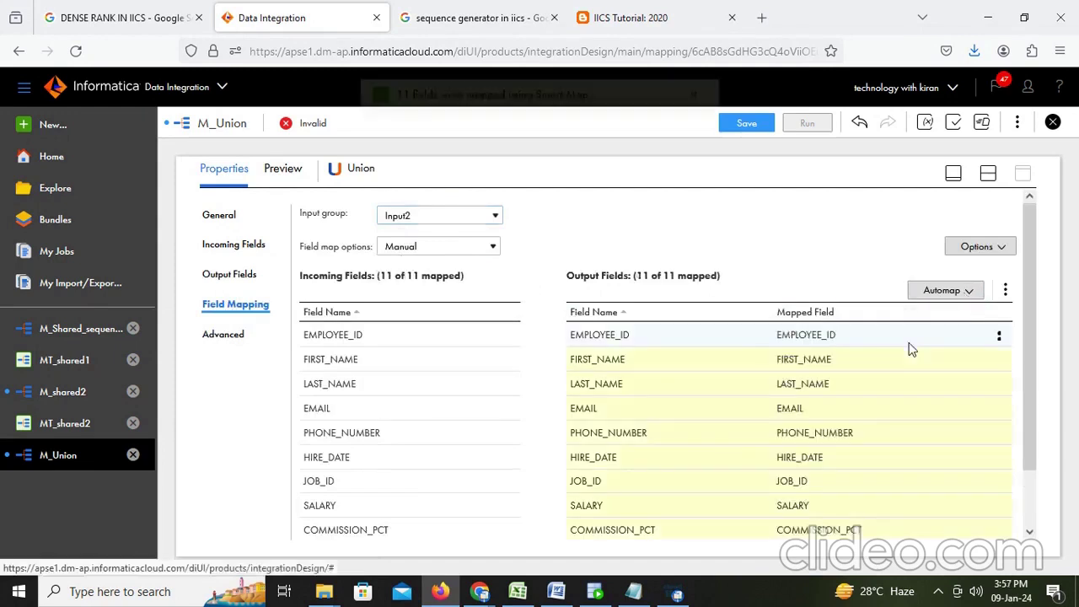
Step: Compare the Input1 and Input2 group mappings and save M_Union
left_click(428, 215)
left_click(413, 242)
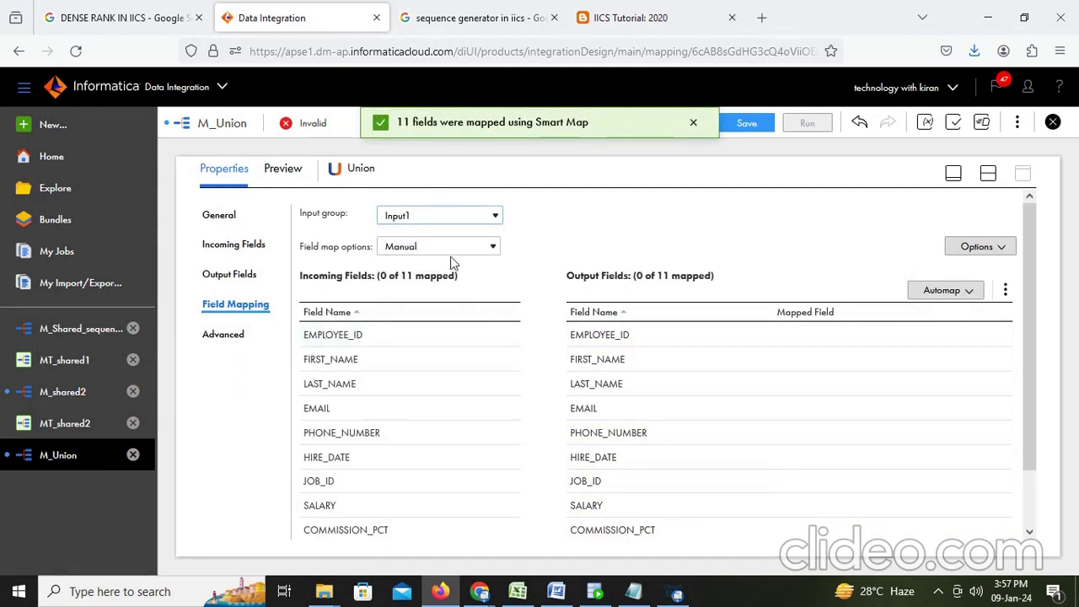
left_click(439, 216)
left_click(422, 257)
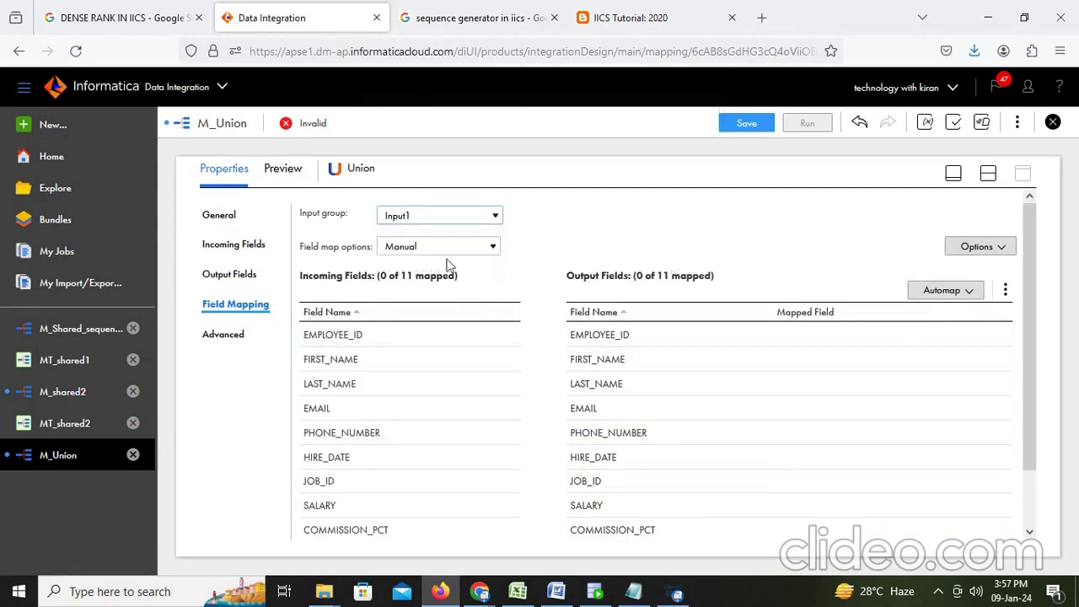
left_click(745, 123)
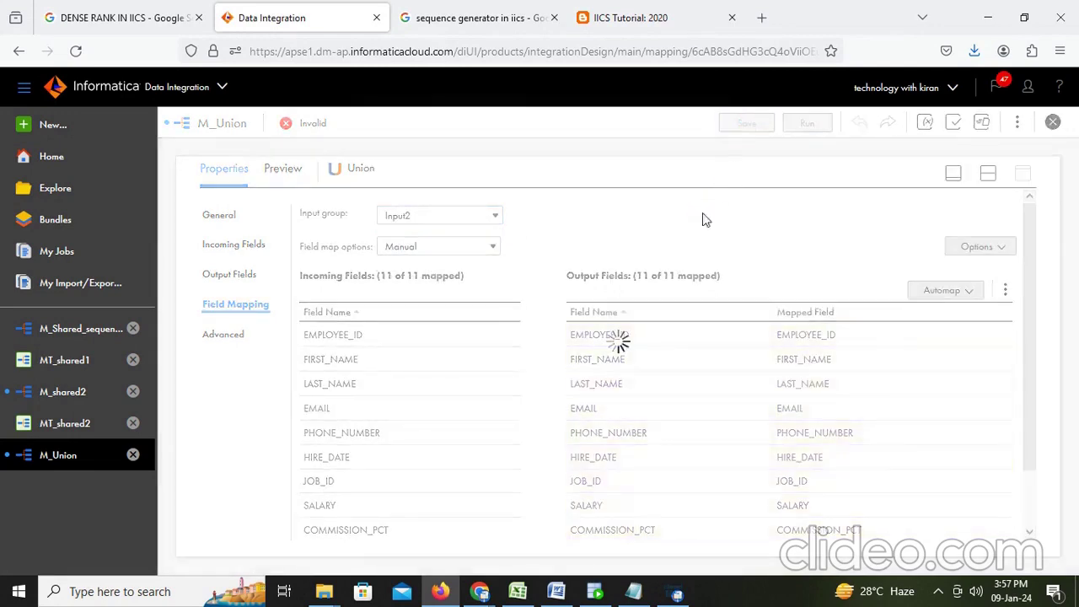
Step: Smart-map Input1's 11 fields to outputs and save M_Union again
left_click(430, 217)
left_click(404, 236)
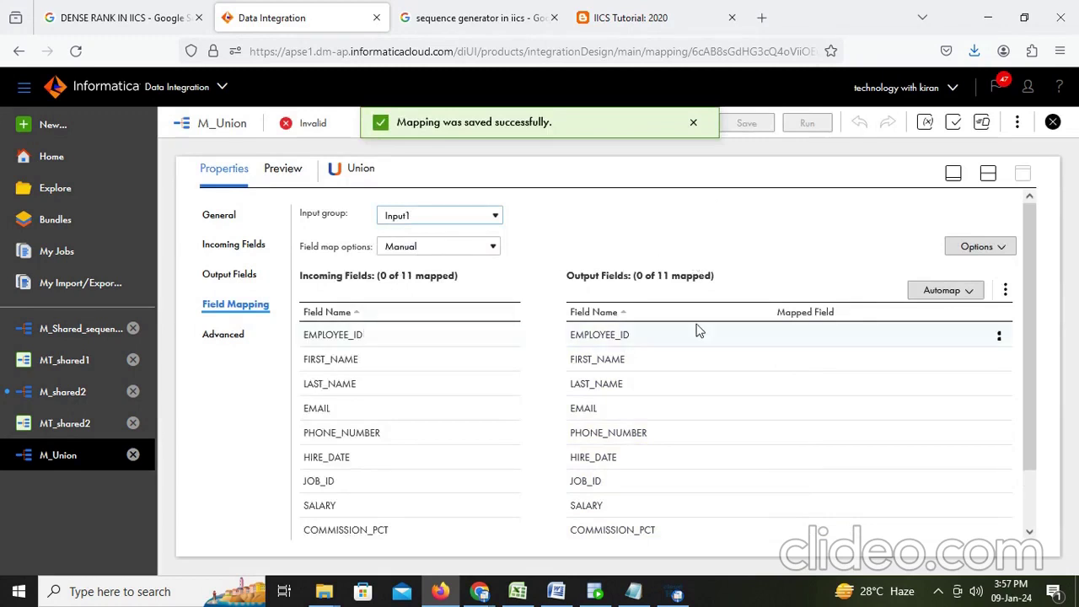
left_click(953, 292)
left_click(890, 345)
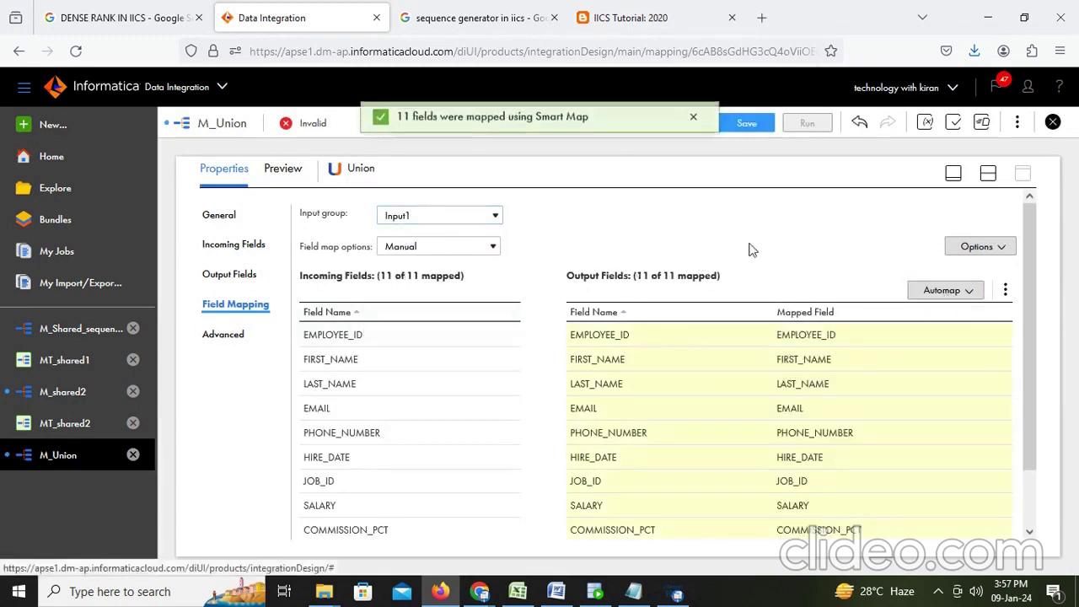
left_click(739, 125)
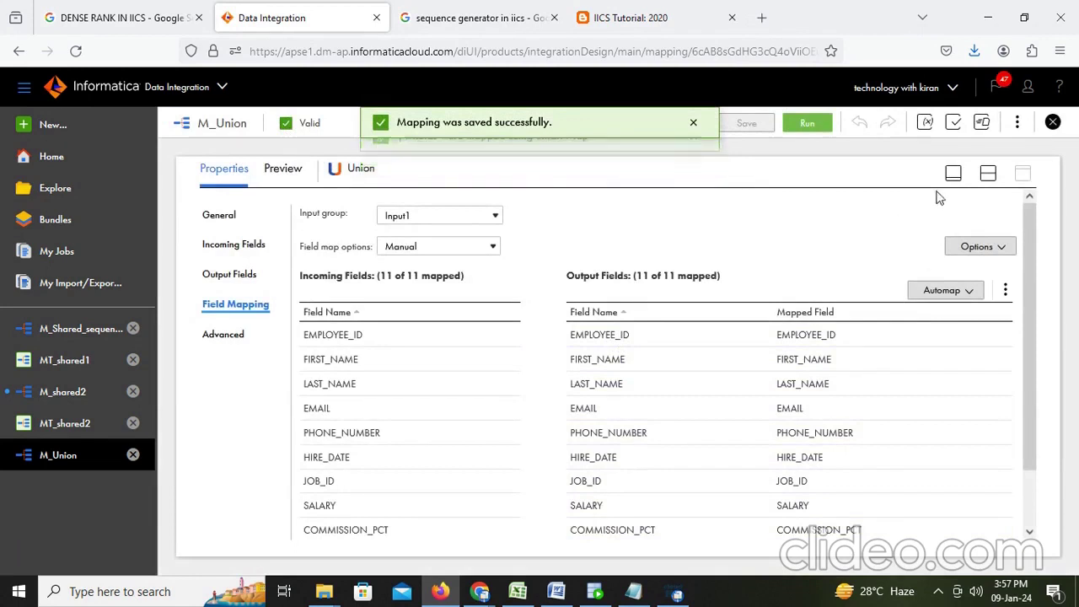
left_click(988, 174)
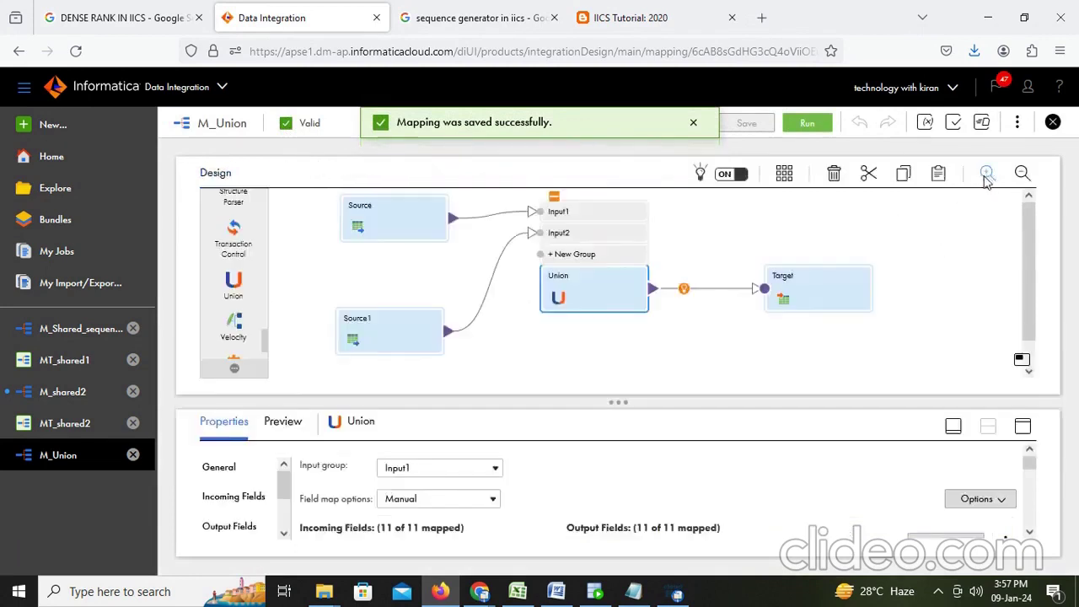
Step: Run the M_Union mapping and refresh My Jobs until the job shows Success
left_click(827, 297)
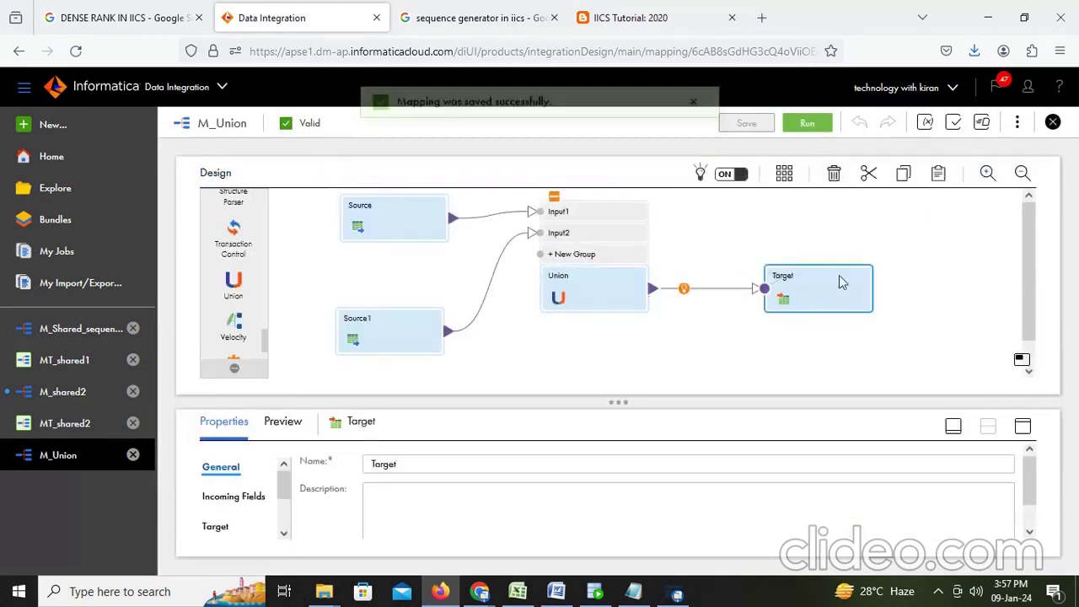
left_click(812, 123)
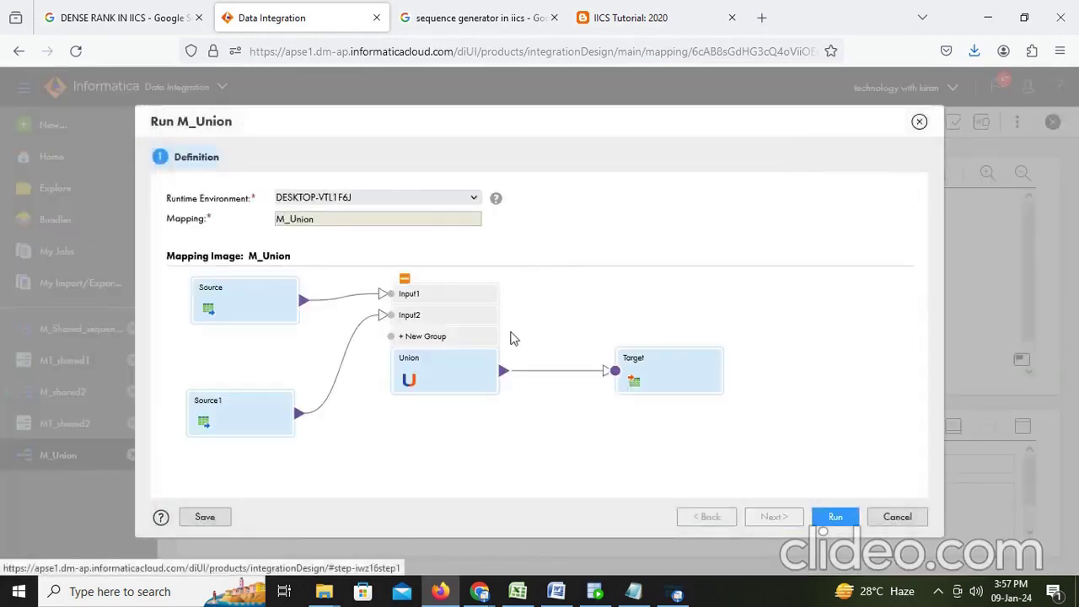
left_click(817, 516)
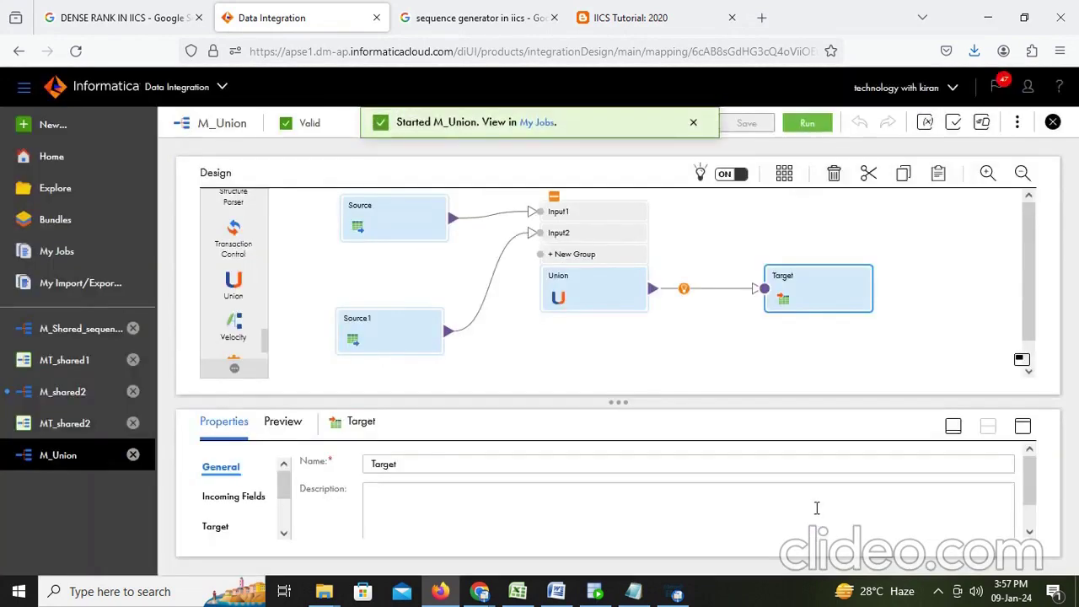
left_click(540, 124)
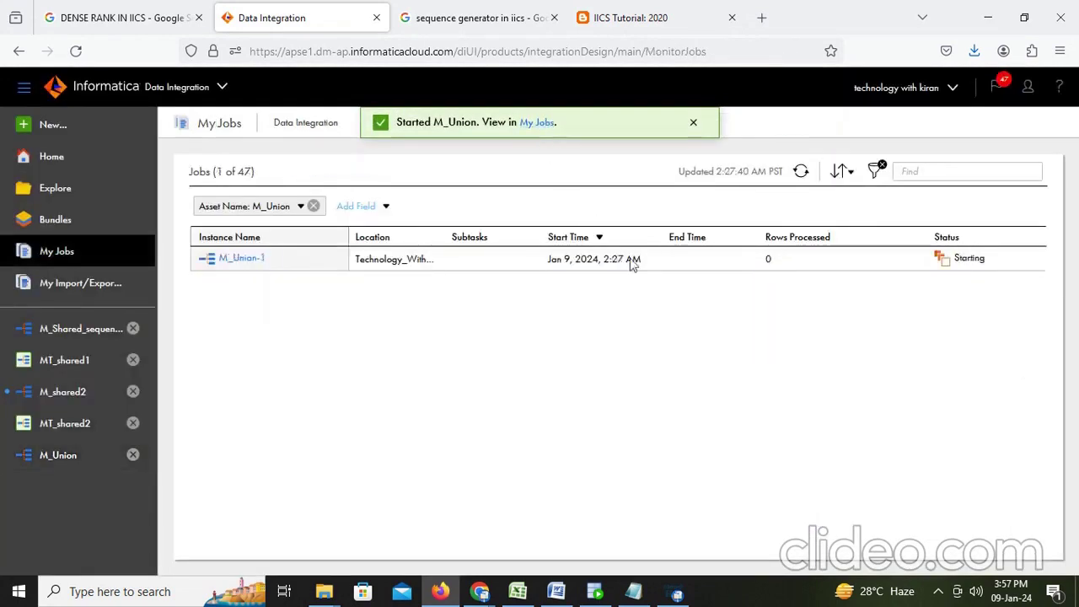
left_click(802, 172)
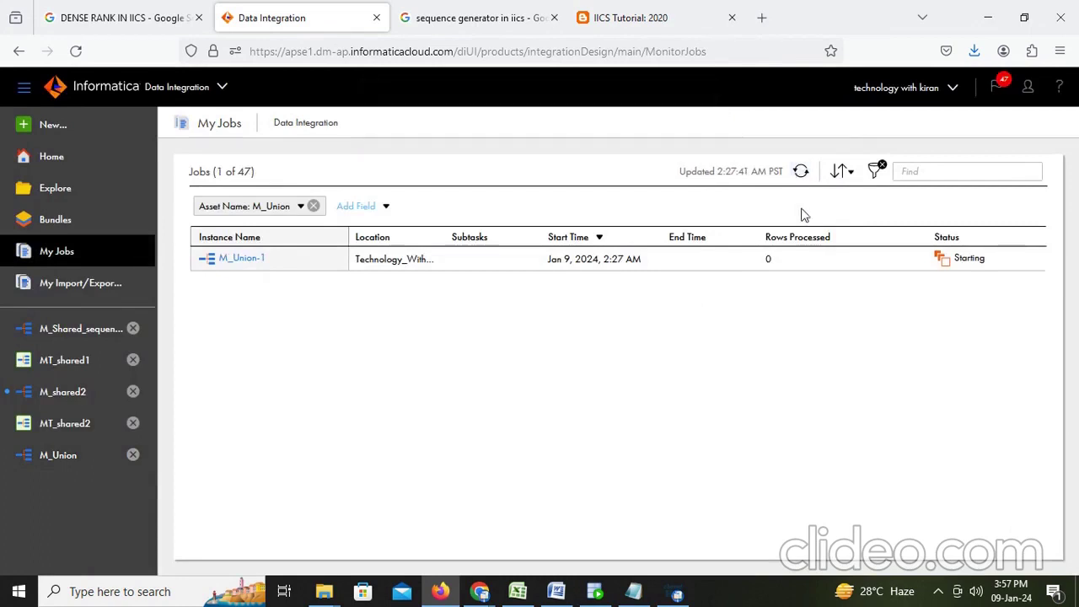
left_click(801, 172)
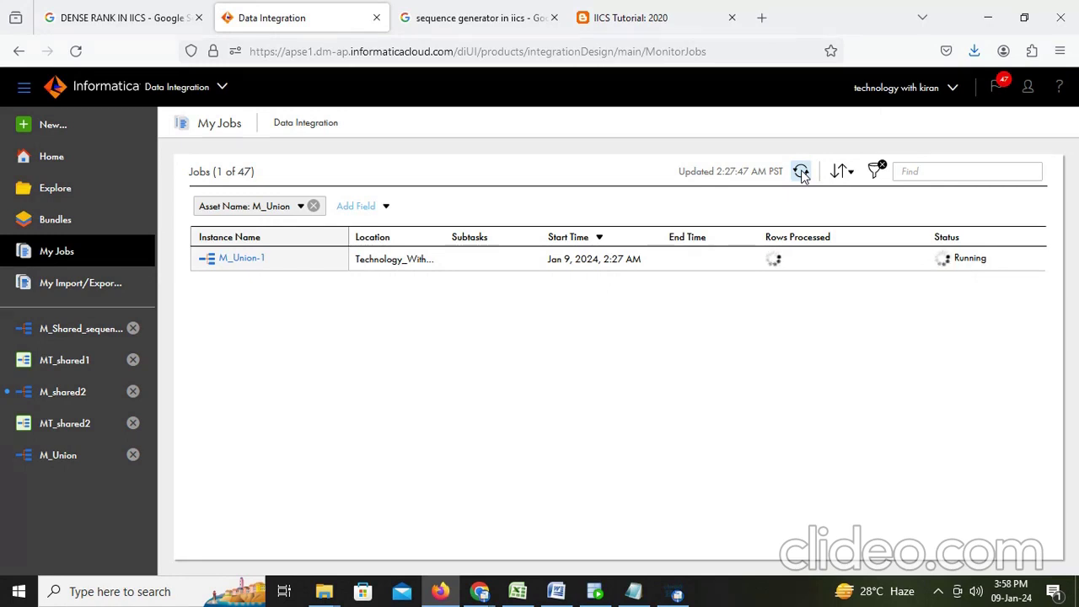
left_click(802, 173)
Step: Check the M_Union-1 job details: 218 rows from Source, 107 from Source1, 325 written
left_click_drag(789, 261, 732, 262)
left_click(262, 262)
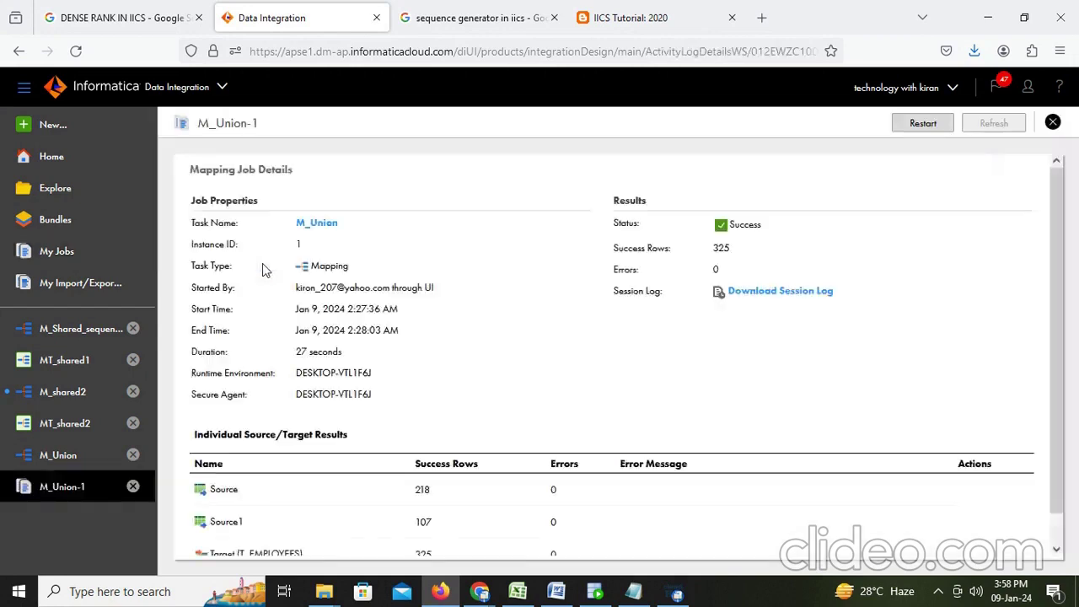
scroll(411, 328, "down", 1)
left_click_drag(455, 469, 379, 464)
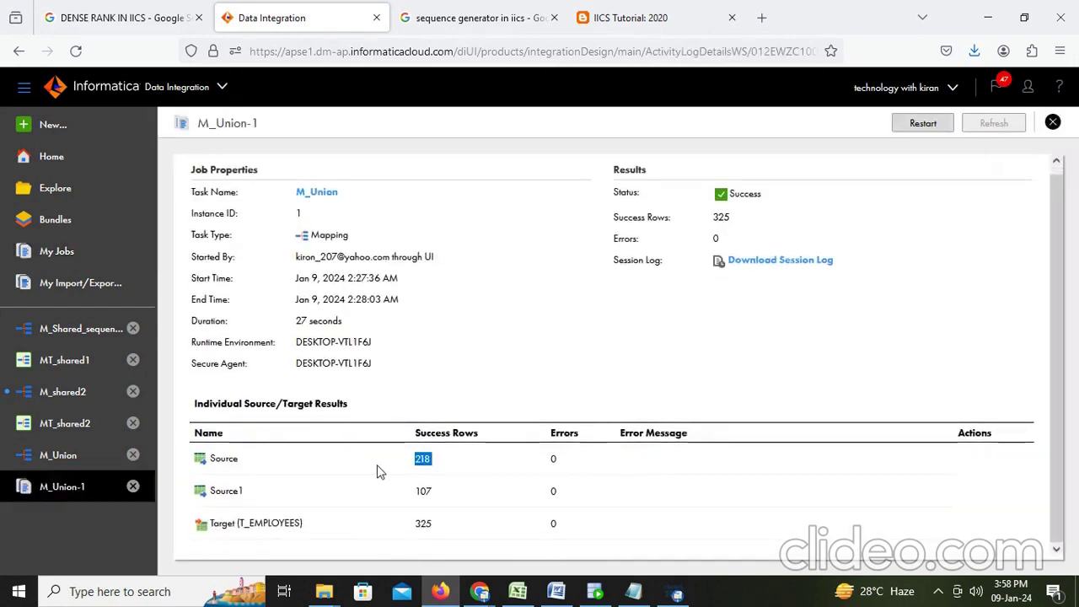
left_click_drag(445, 500, 405, 498)
left_click_drag(440, 531, 413, 532)
left_click(592, 593)
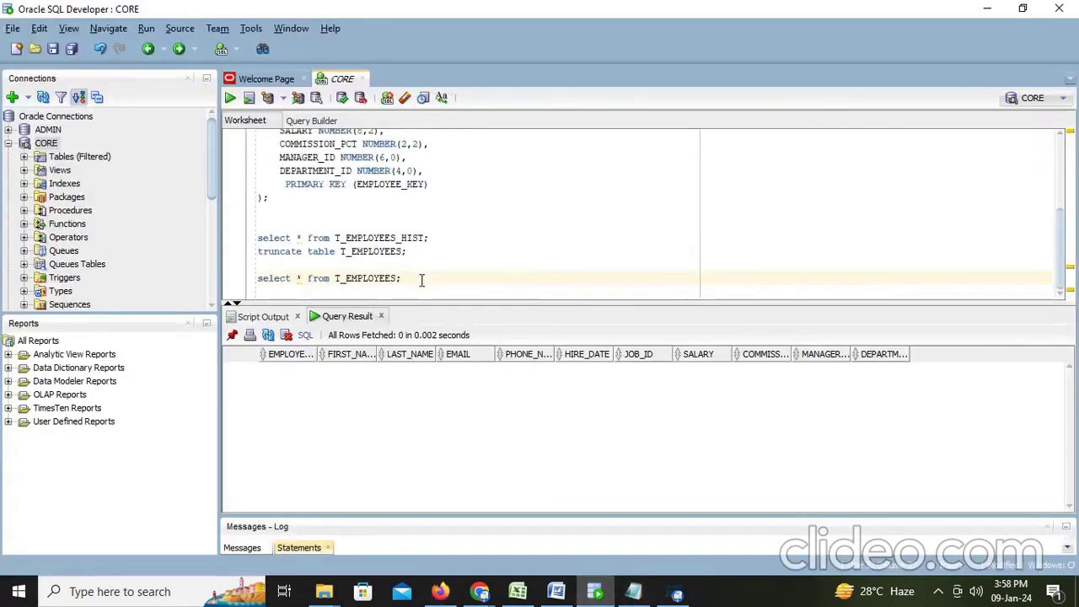
Step: Run select * from T_EMPLOYEES, scroll the results and count its 325 rows
key("ctrl+Return")
scroll(384, 419, "down", 7)
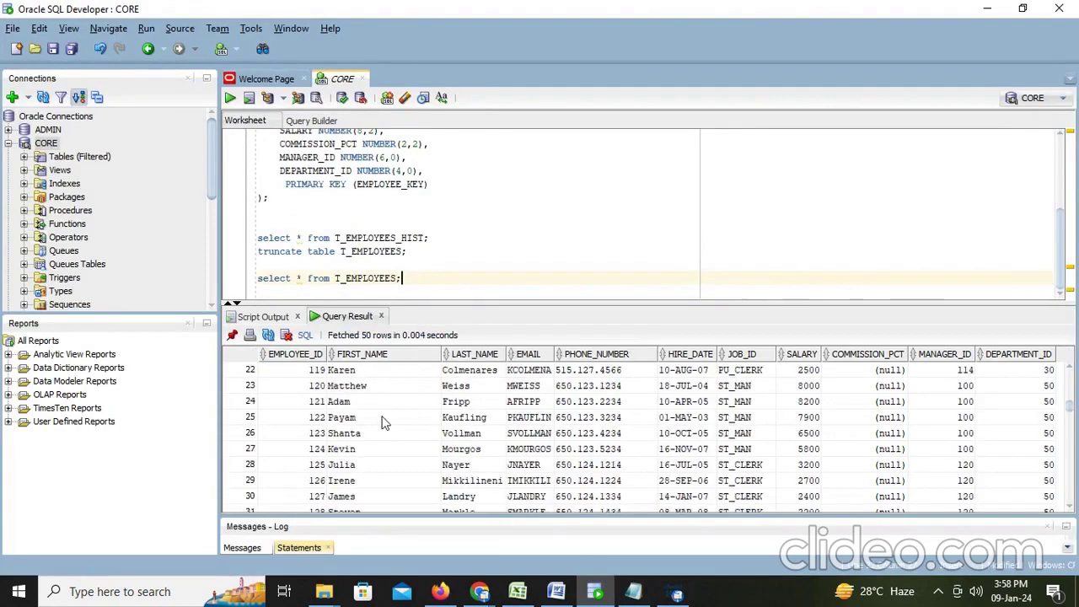
scroll(381, 422, "down", 20)
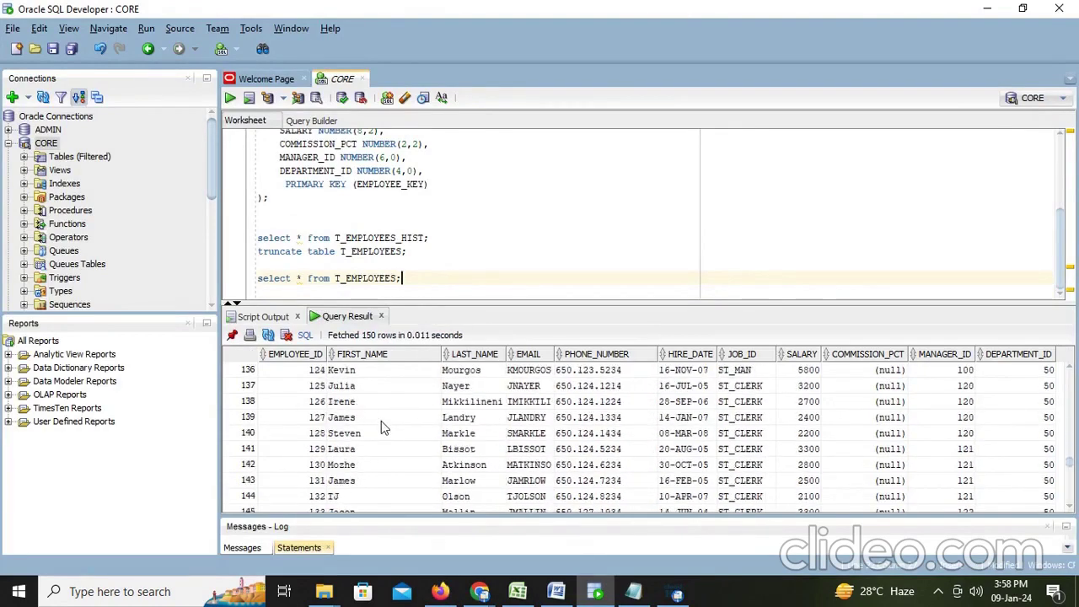
scroll(381, 427, "down", 20)
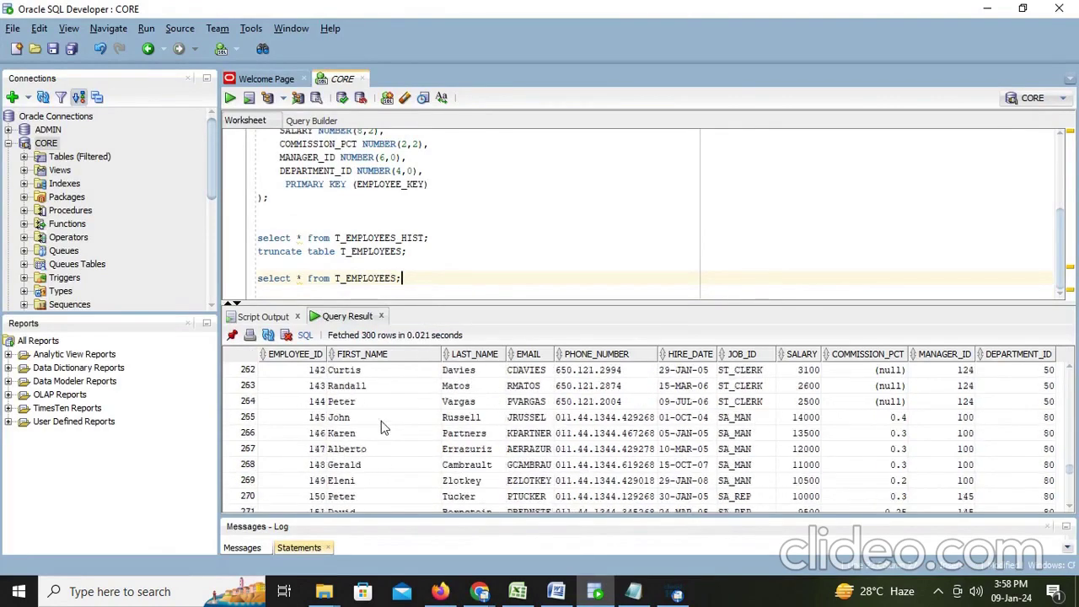
scroll(381, 421, "down", 18)
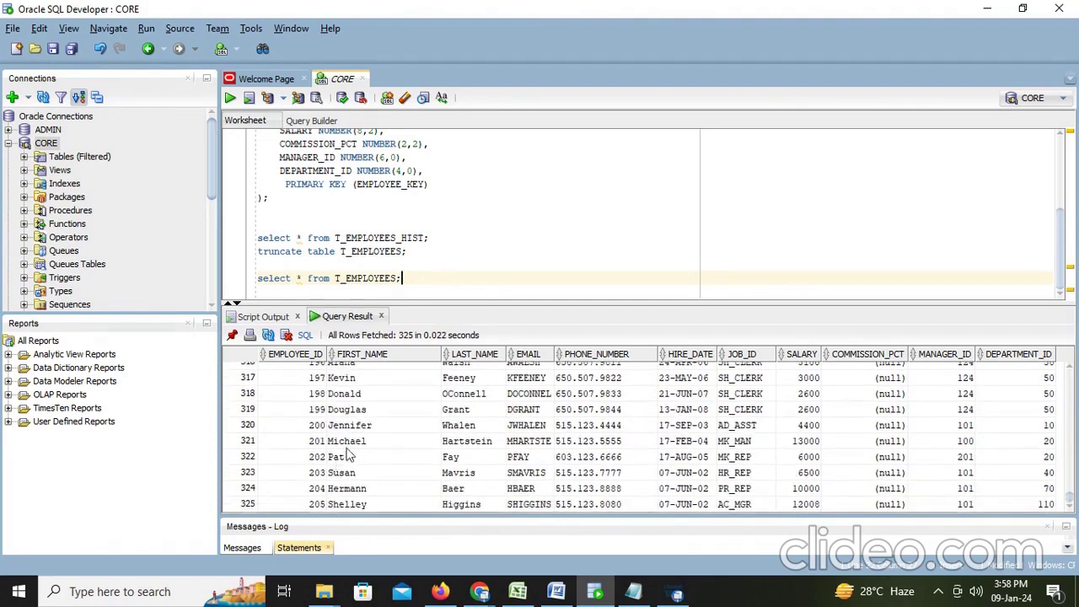
right_click(348, 456)
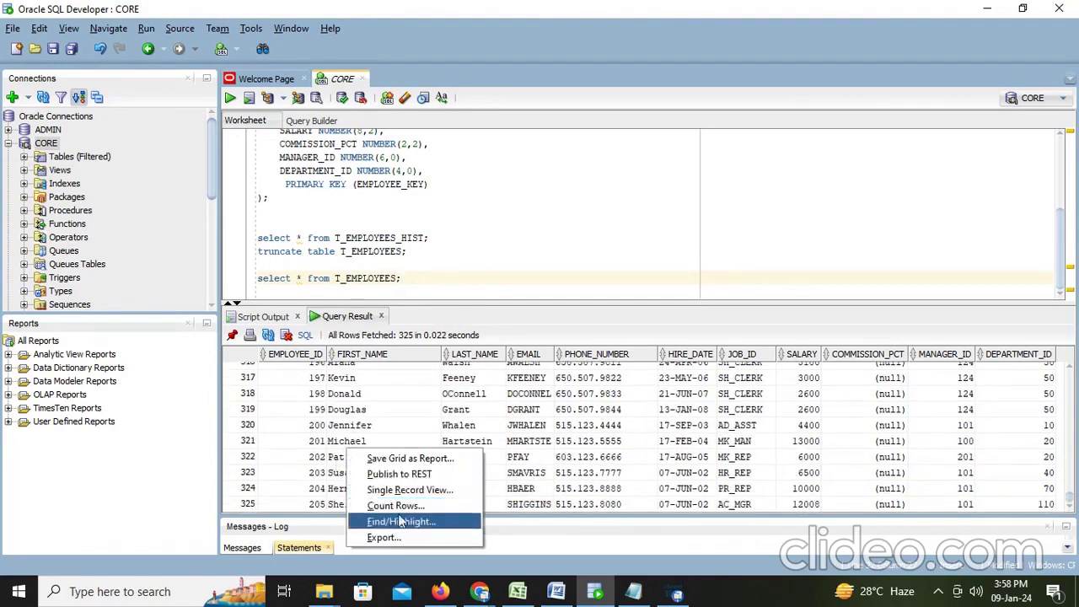
left_click(396, 506)
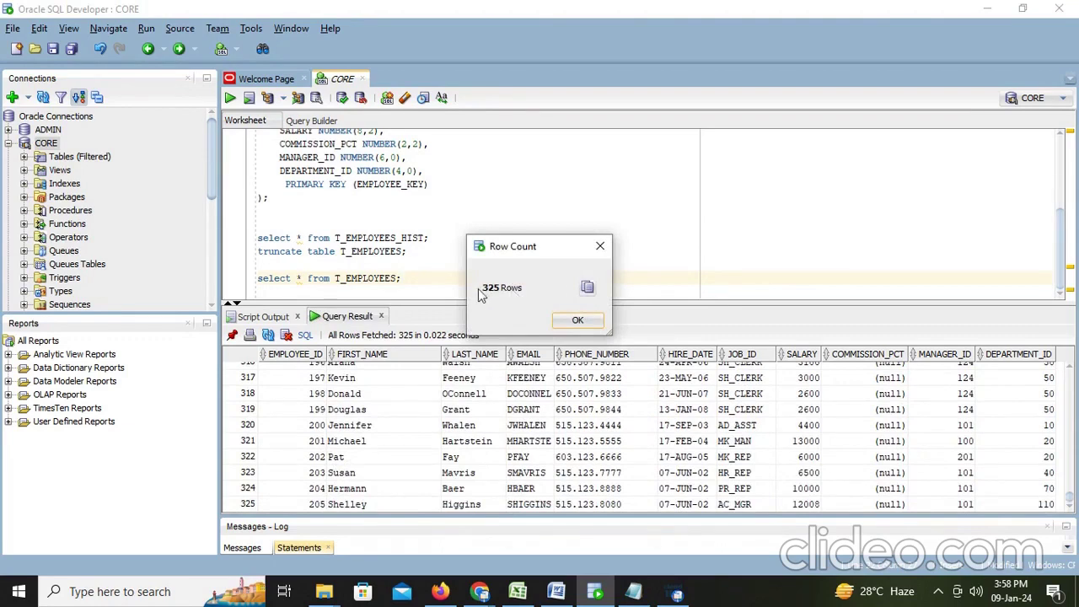
left_click(550, 590)
Step: Type 'Like this we will do union' and 'Pls subscribe and like' on new lines
key("Return")
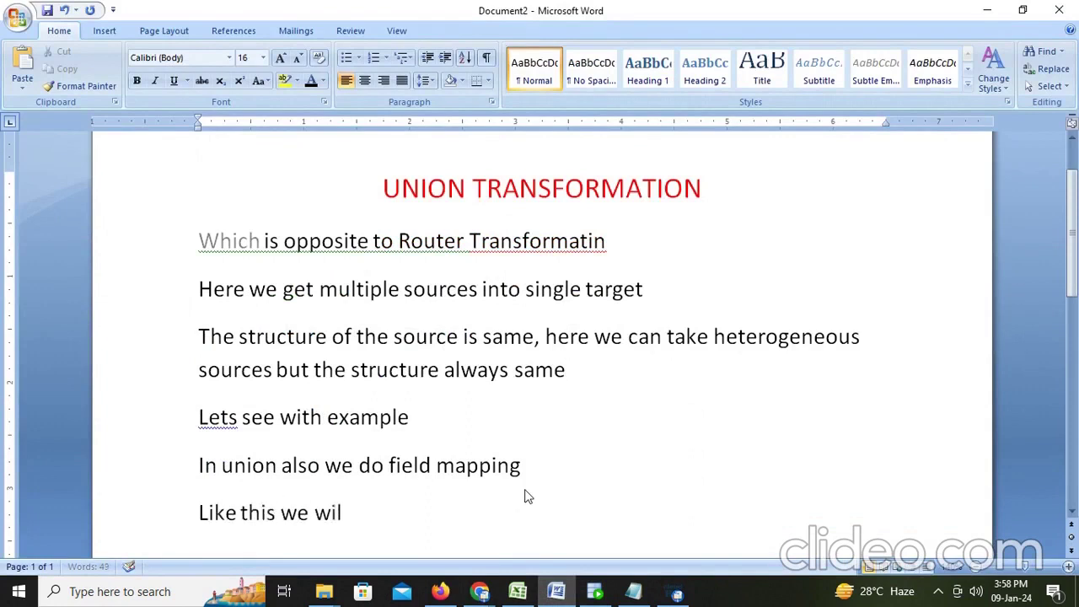
type("Like this we will do union")
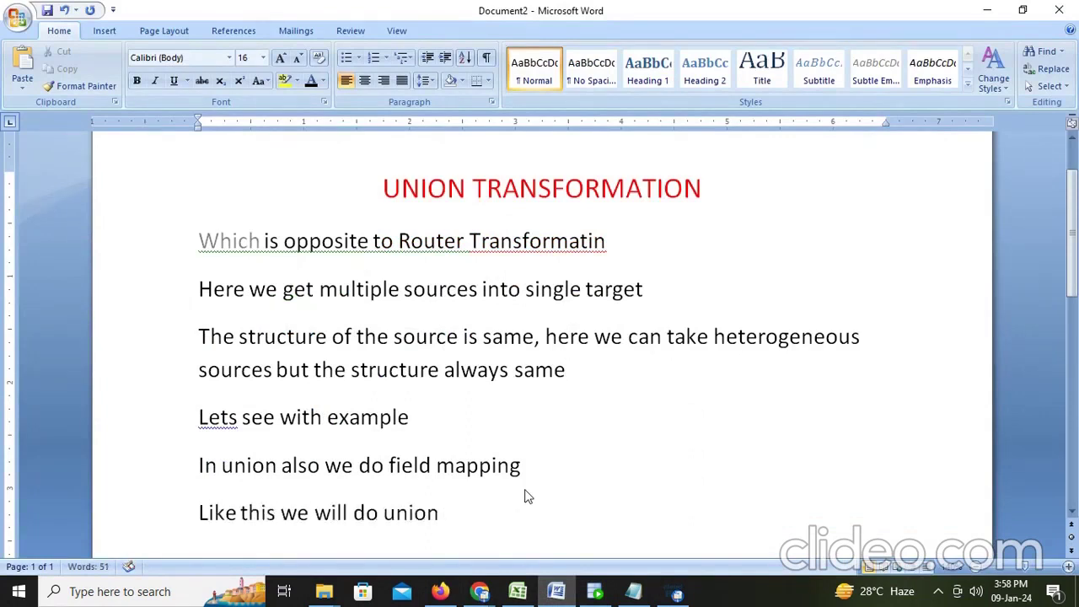
key("Return")
type("Pl")
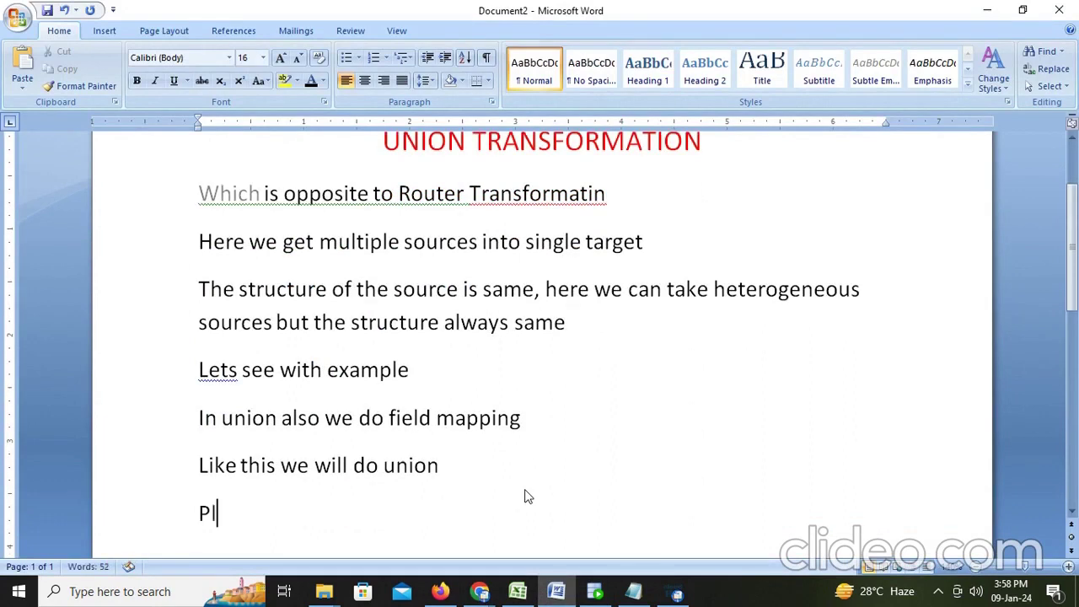
type("s subc")
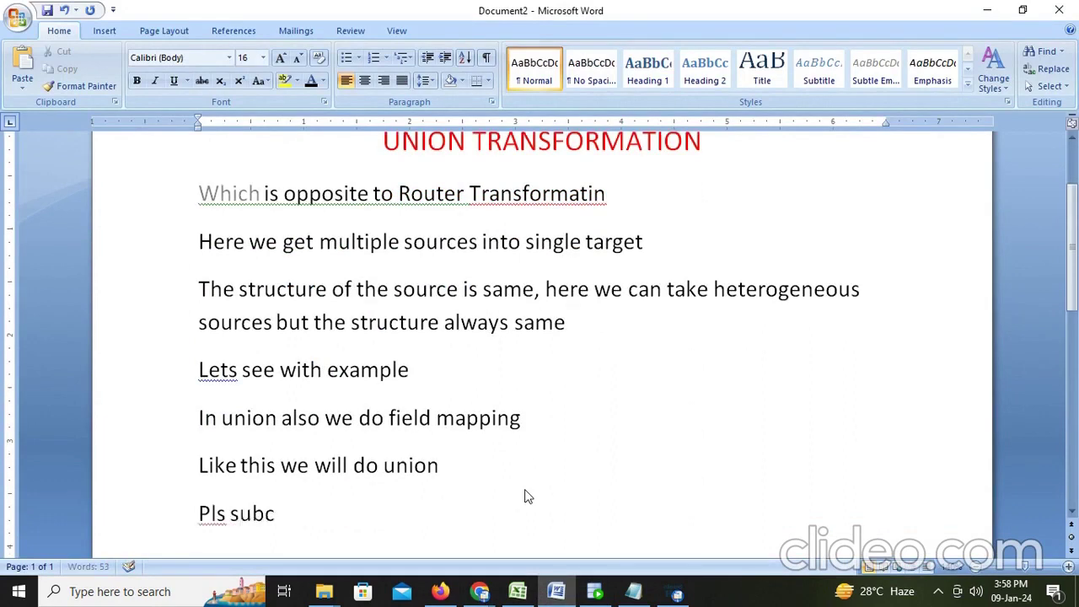
key("BackSpace")
type("sc")
key("BackSpace")
key("BackSpace")
type("ribe and")
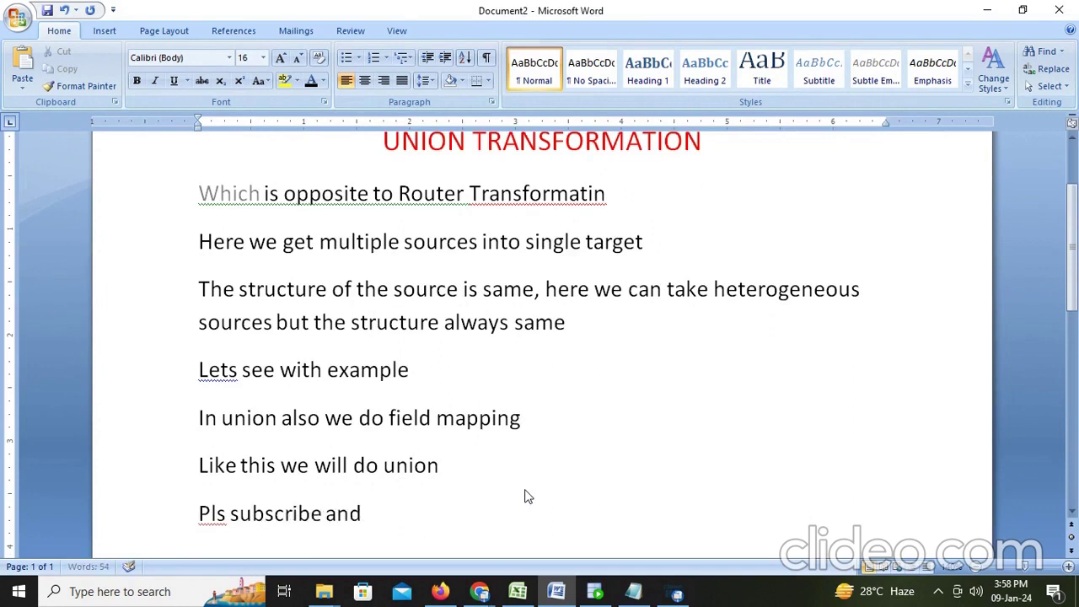
type(" like")
key("Return")
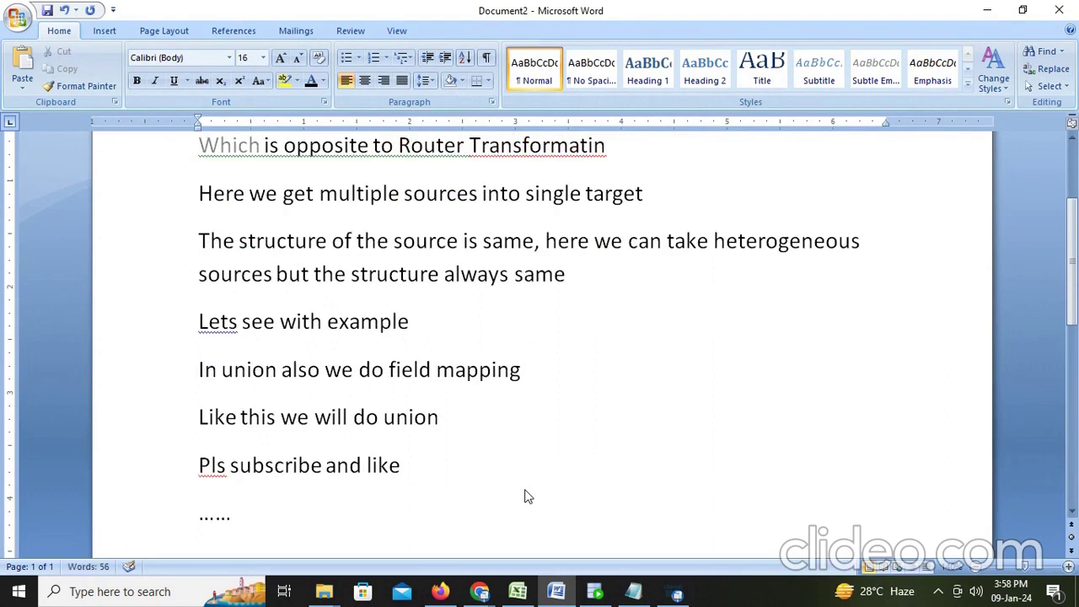
left_click(678, 594)
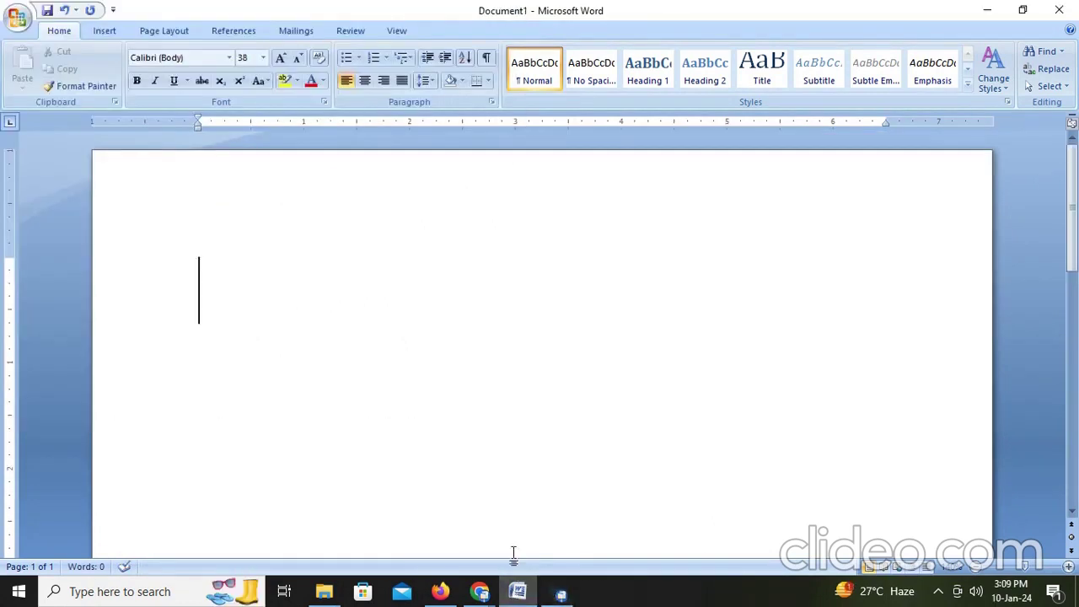
Step: Title the new document 'Look up transformation' and add the line 'we see in practical session'
type("Look up t4")
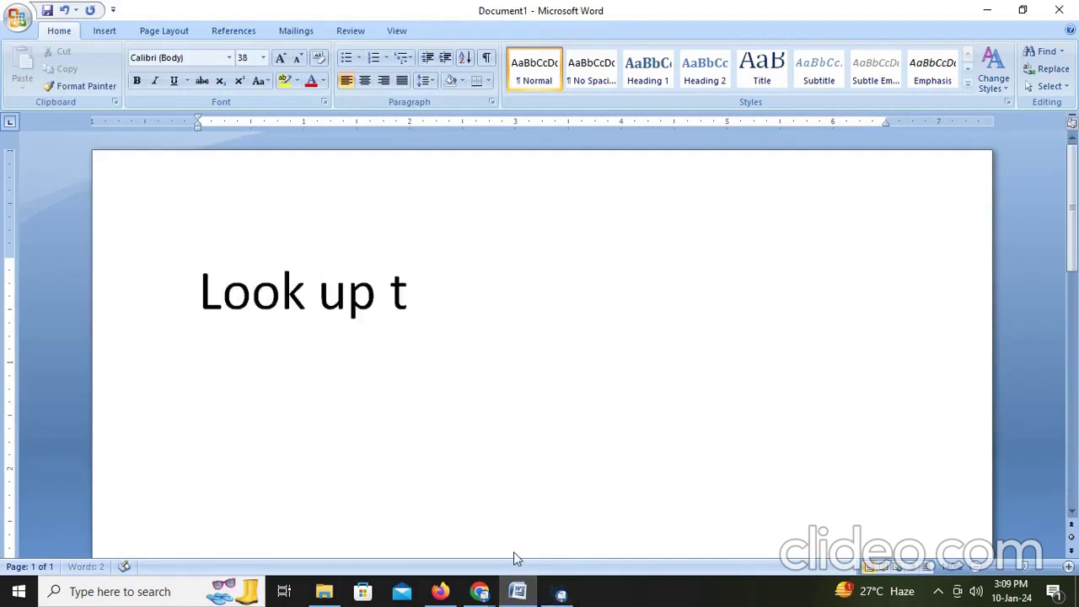
key("BackSpace")
type("ranfora")
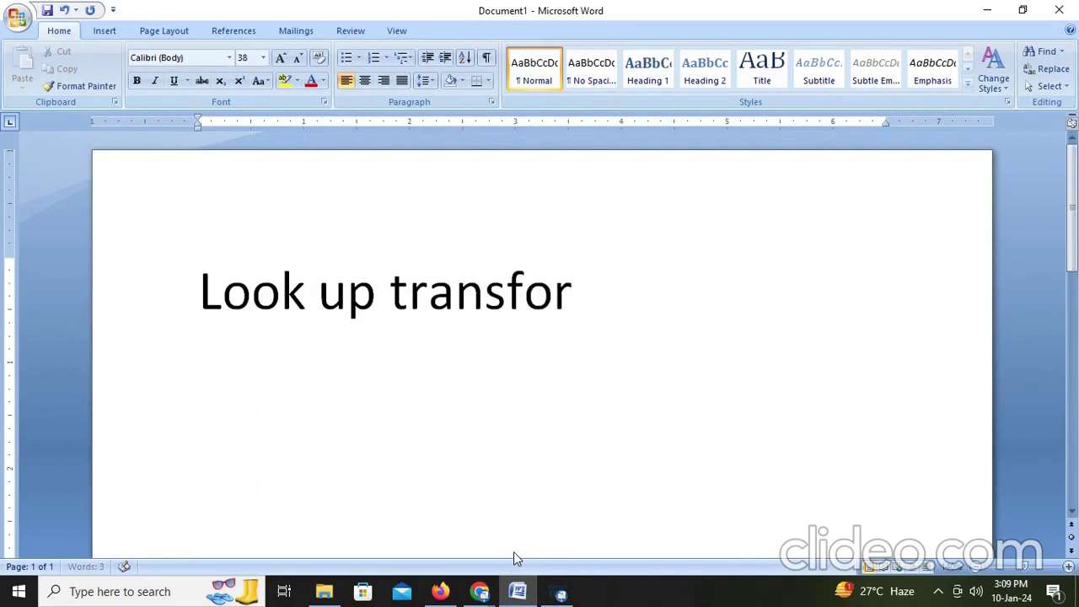
key("BackSpace")
type("mation")
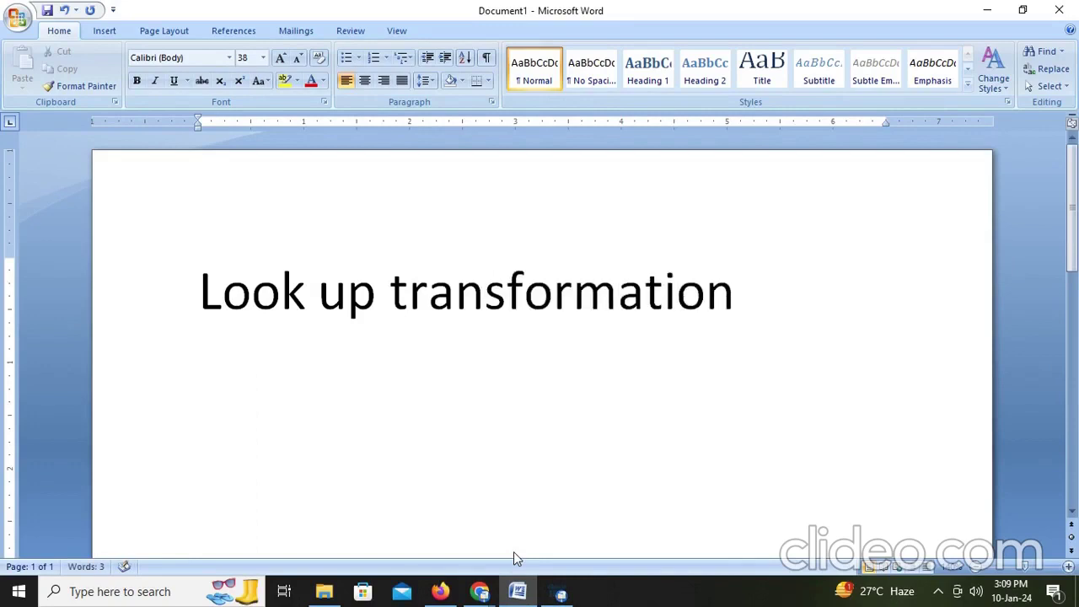
key("Return")
type("we see in p")
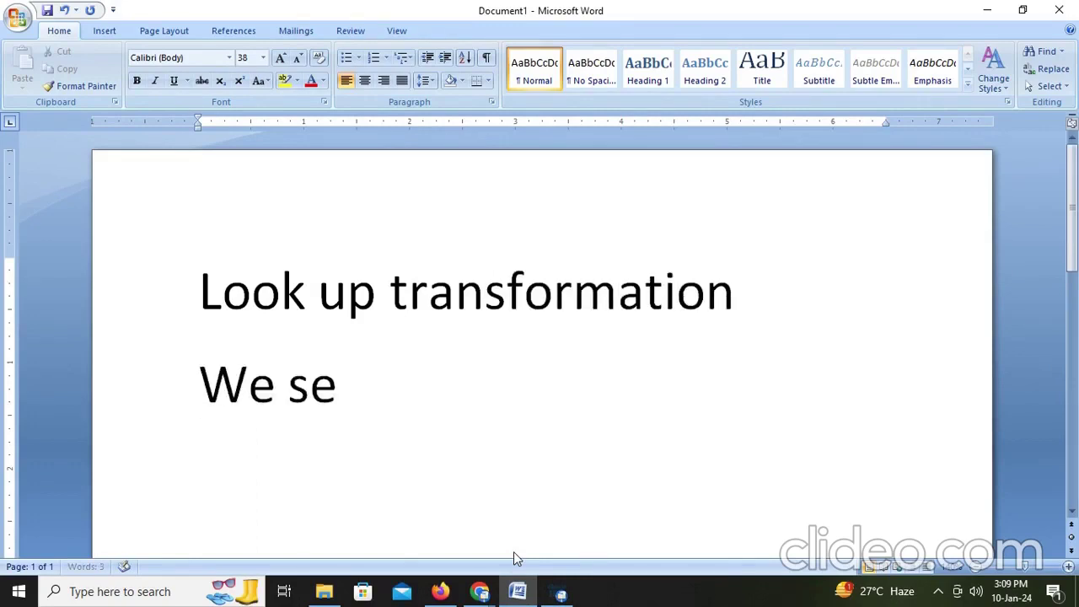
type("ractical t")
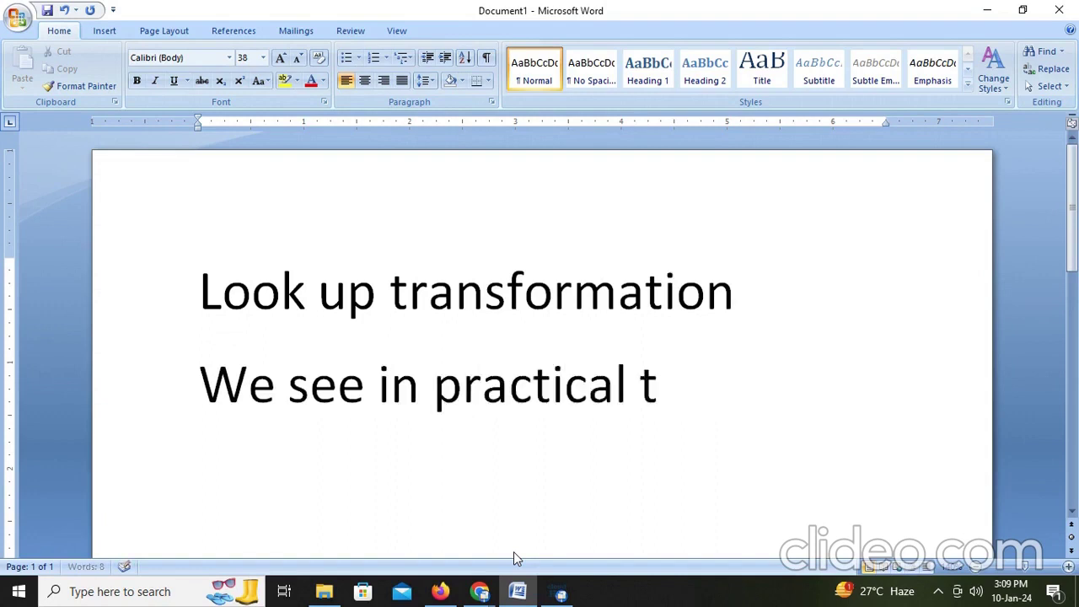
key("BackSpace")
type("session")
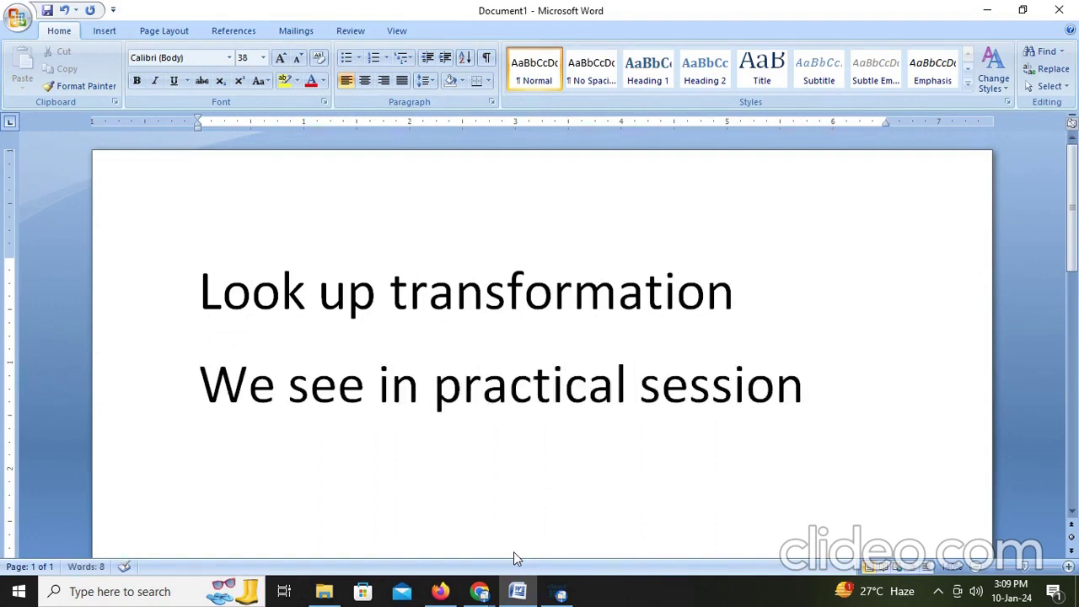
Step: Create a new blank Mapping from New... and rename it M_Connected_Lookup
left_click(441, 591)
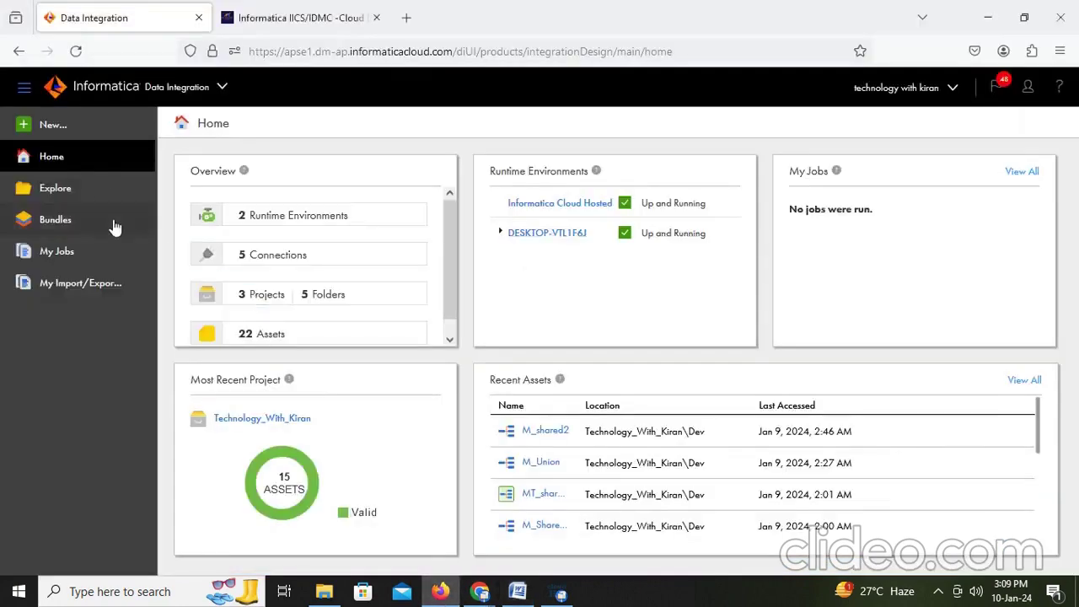
left_click(66, 134)
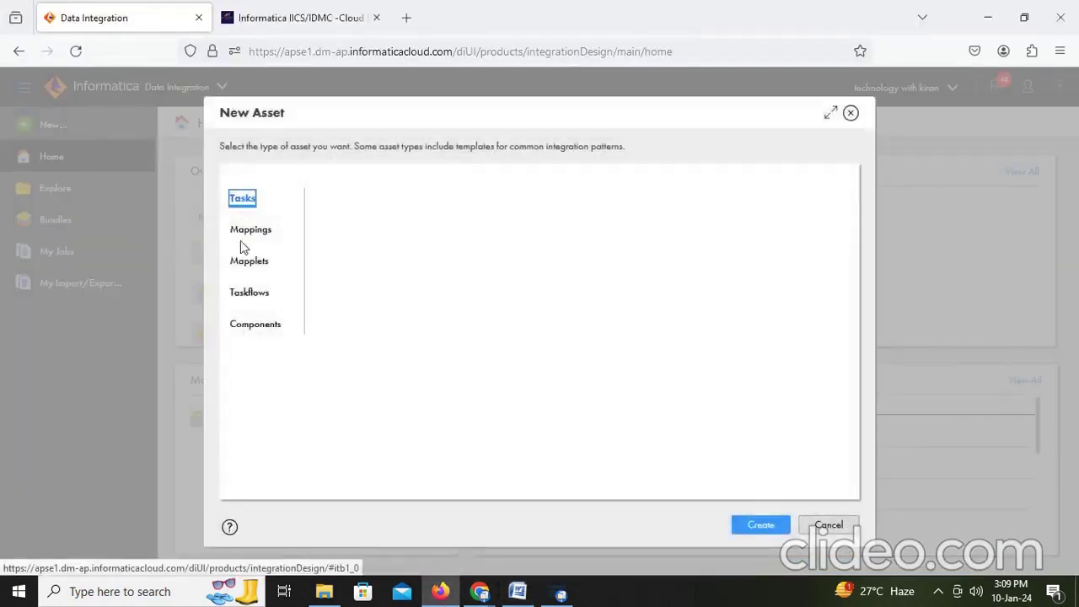
left_click(246, 230)
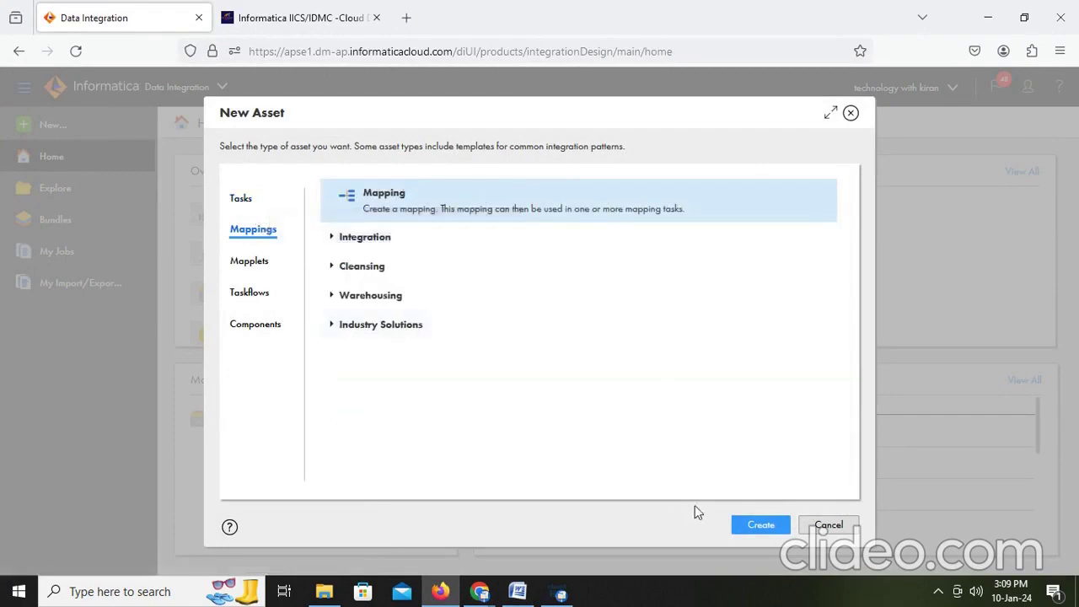
left_click(769, 525)
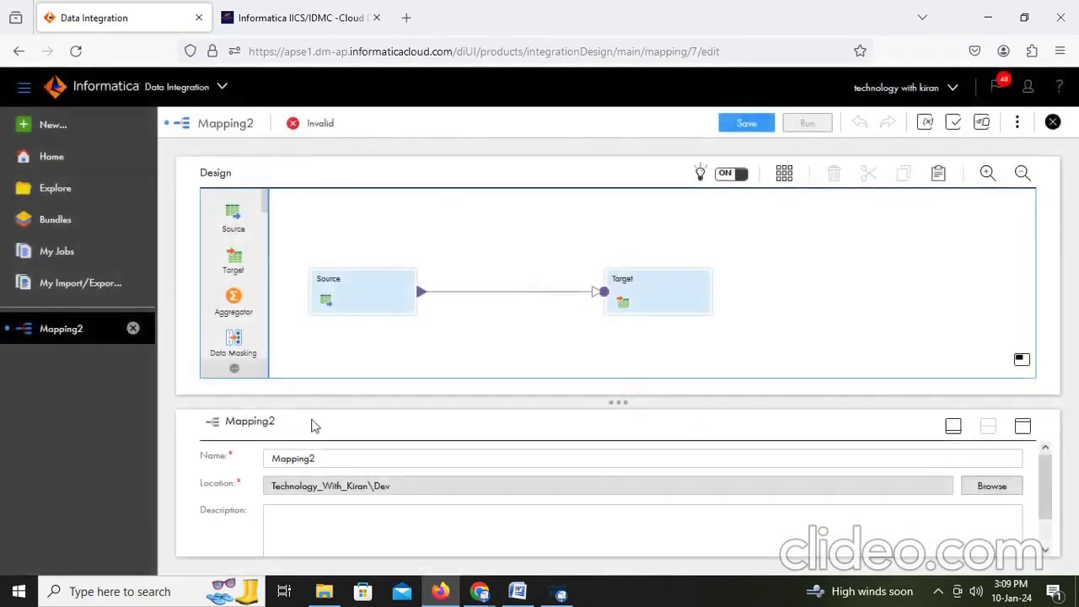
left_click(334, 460)
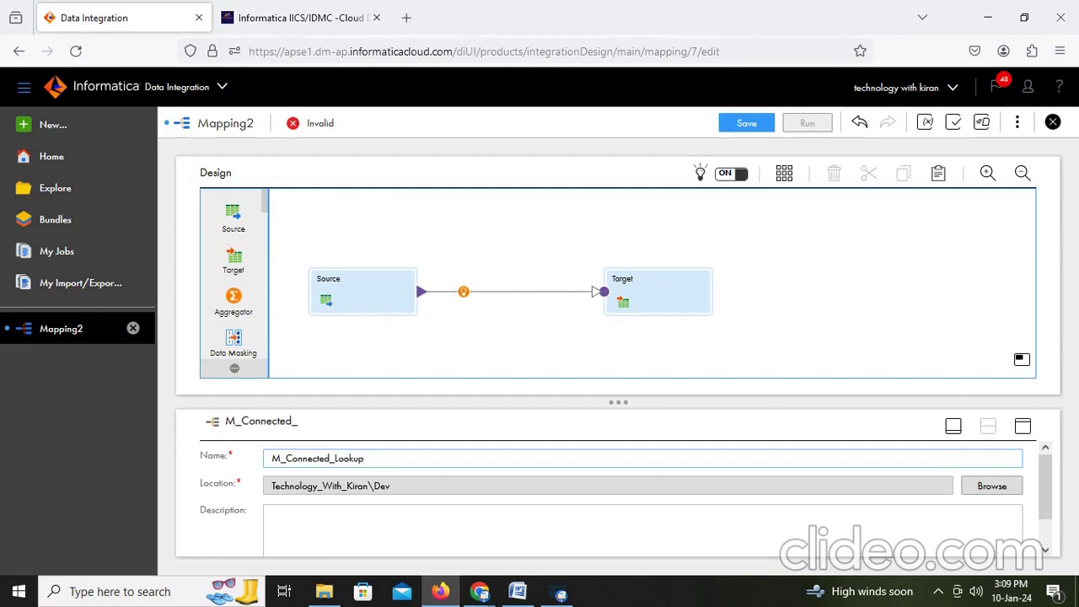
left_click(780, 277)
left_click(326, 289)
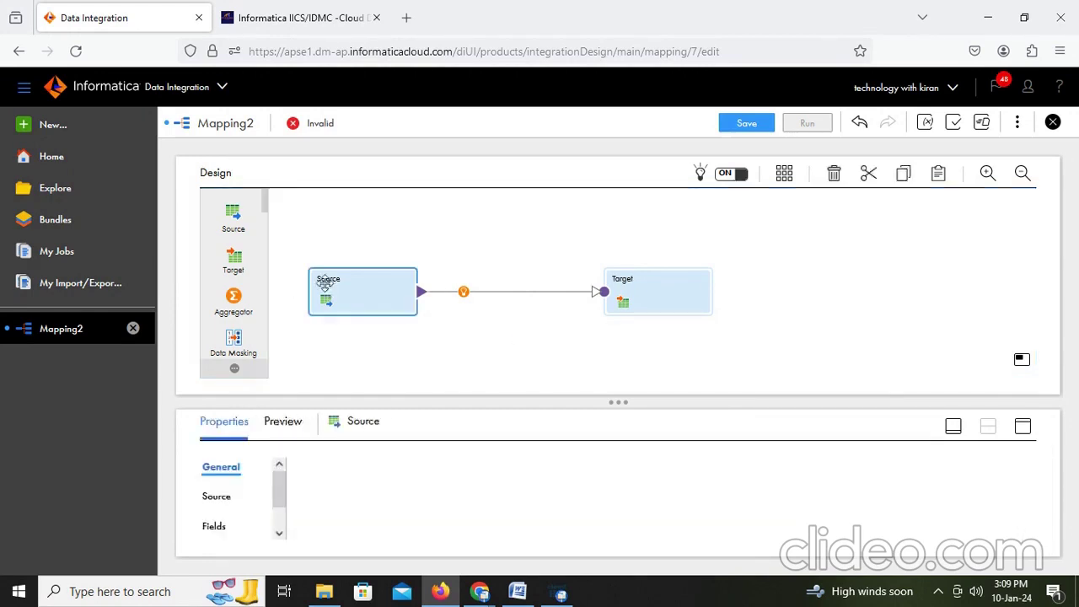
Step: Set the Source to the EMPLOYEES table on the Desktop_Oracle_Src connection
left_click(1023, 426)
left_click(219, 246)
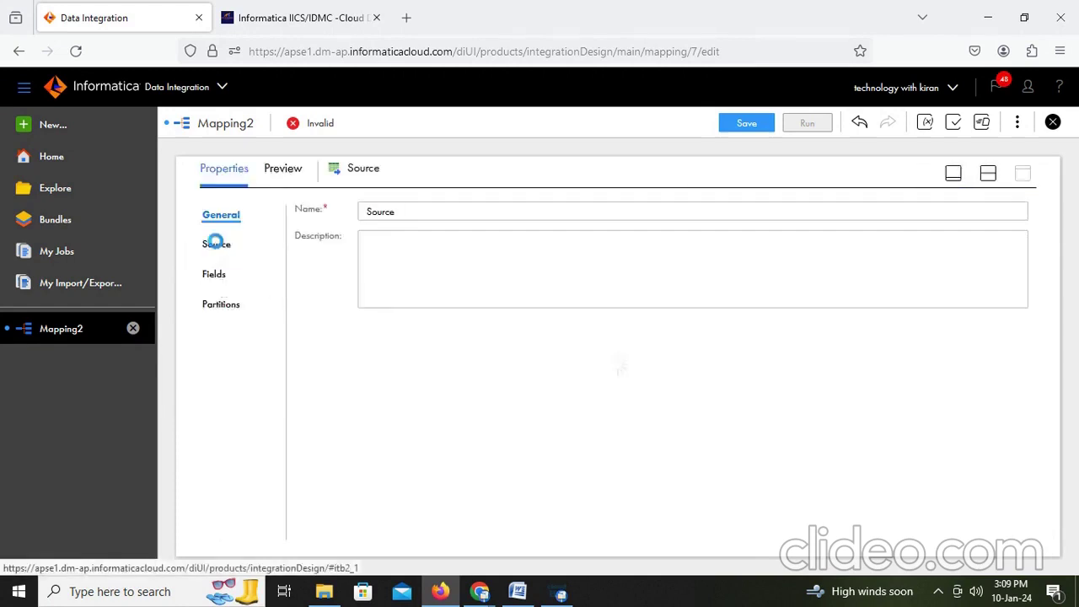
left_click(438, 247)
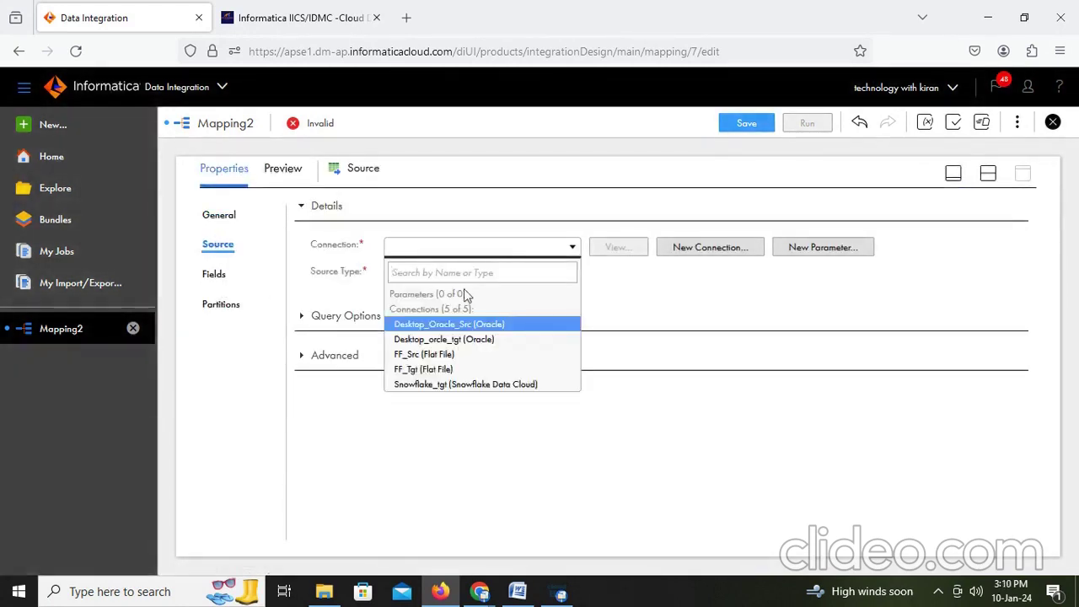
left_click(473, 328)
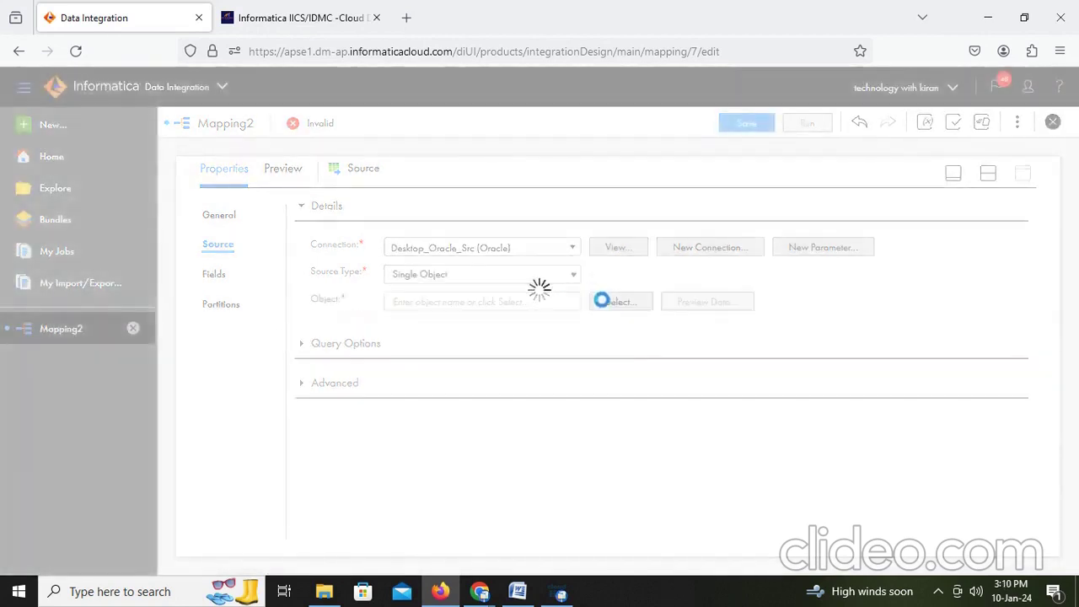
left_click(624, 304)
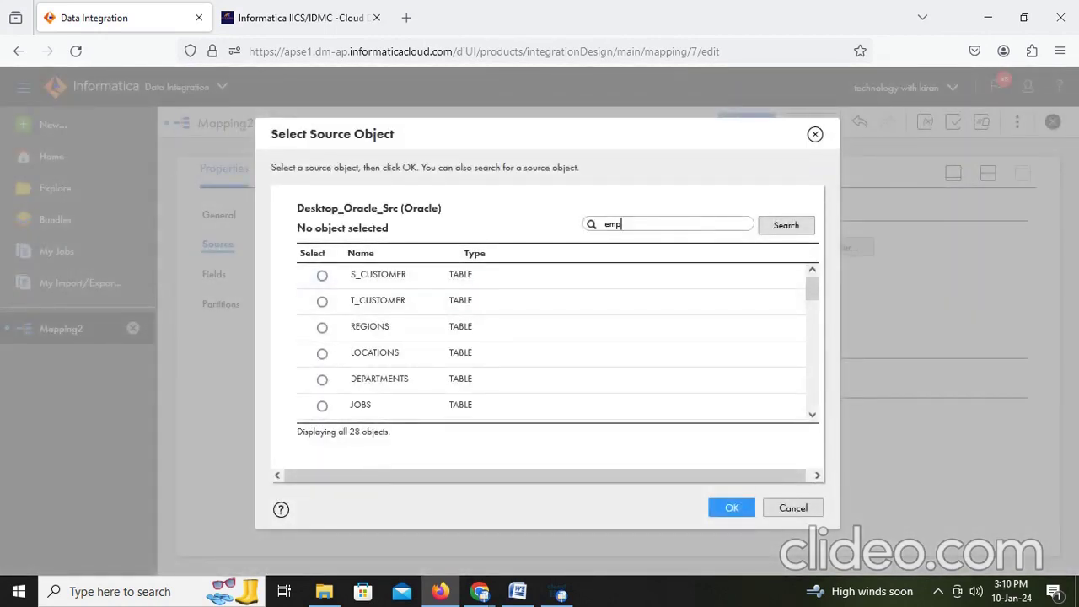
left_click(805, 229)
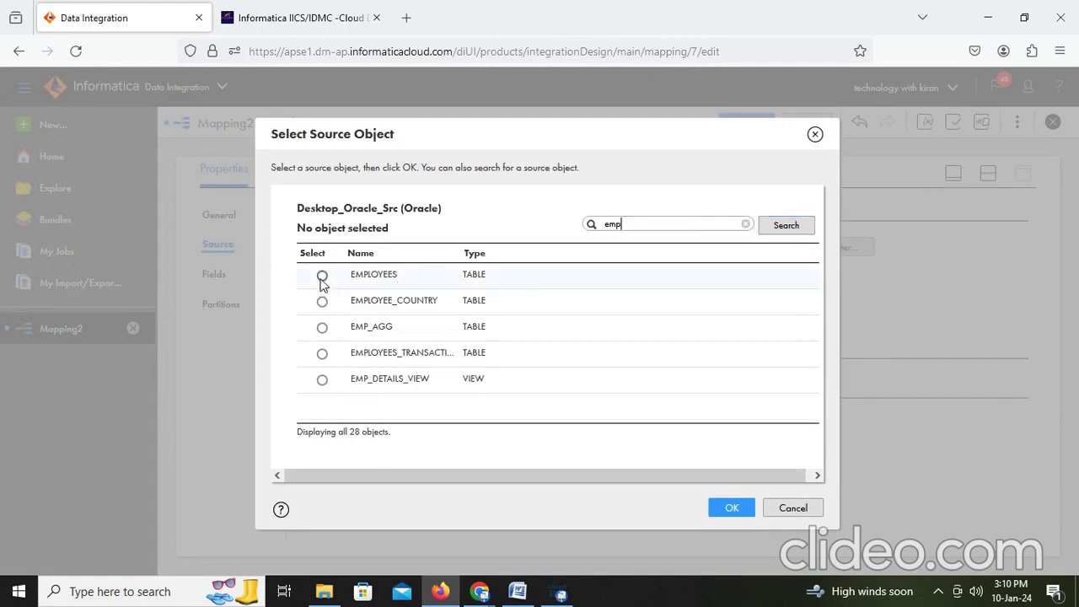
left_click(322, 279)
left_click(730, 508)
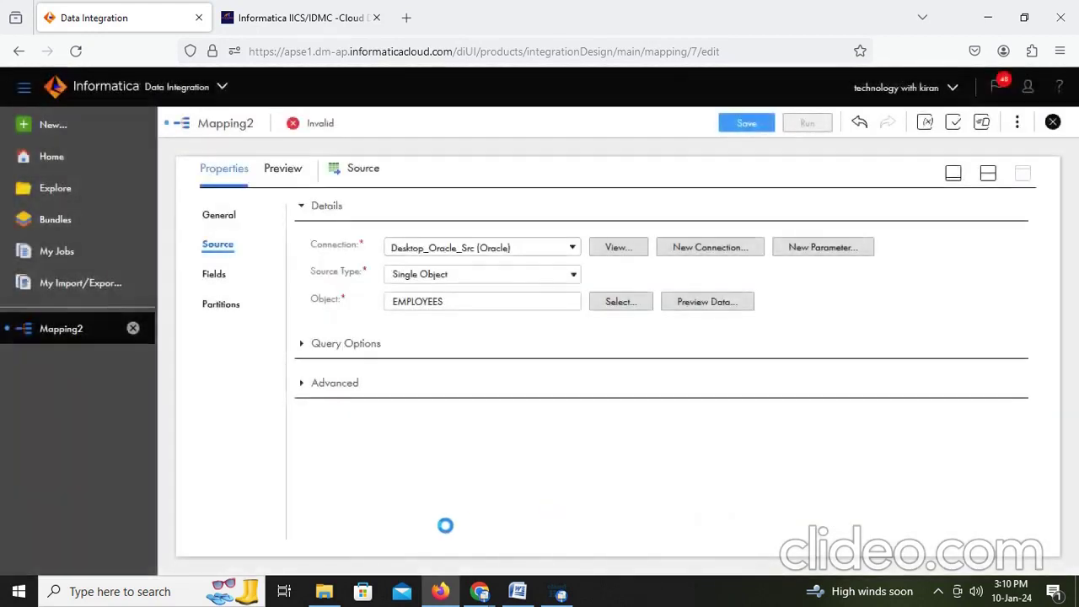
Step: Launch the pp desktop shortcut, then return to the mapping's design canvas
key("super+d")
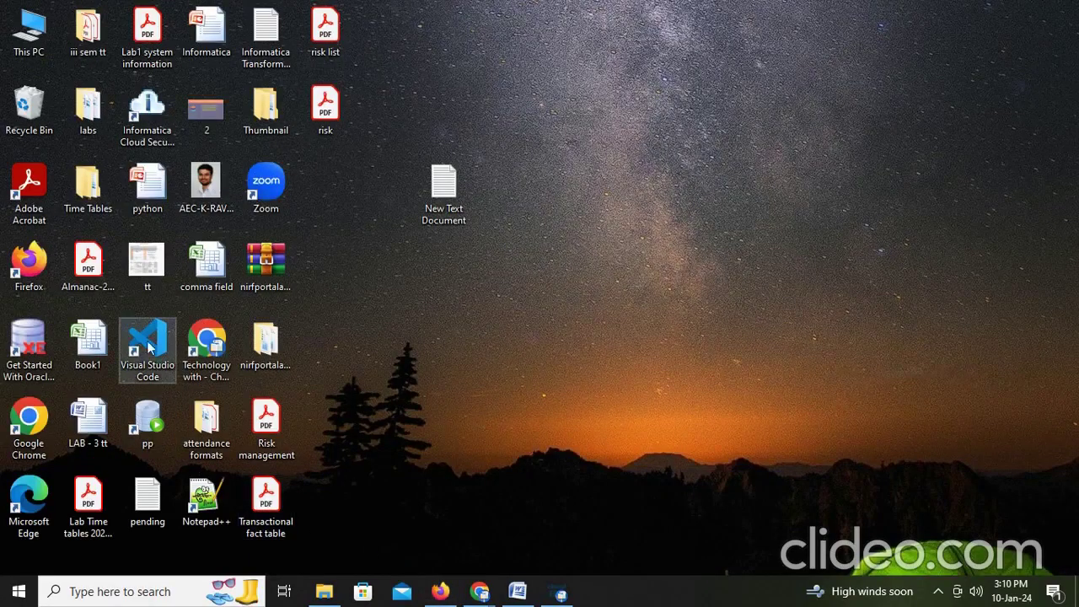
double_click(143, 413)
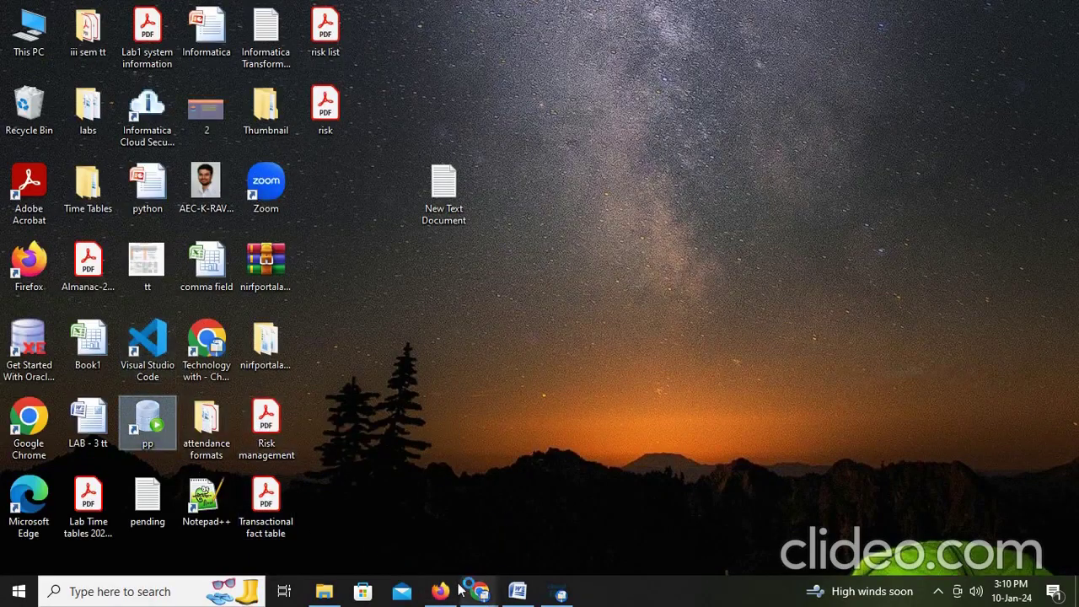
left_click(440, 592)
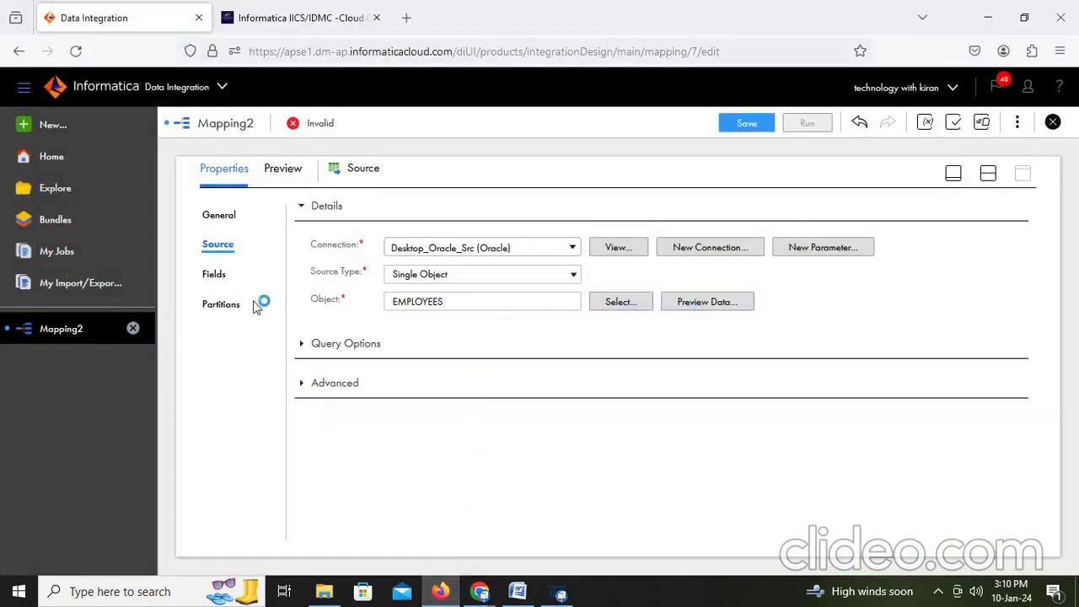
left_click(988, 174)
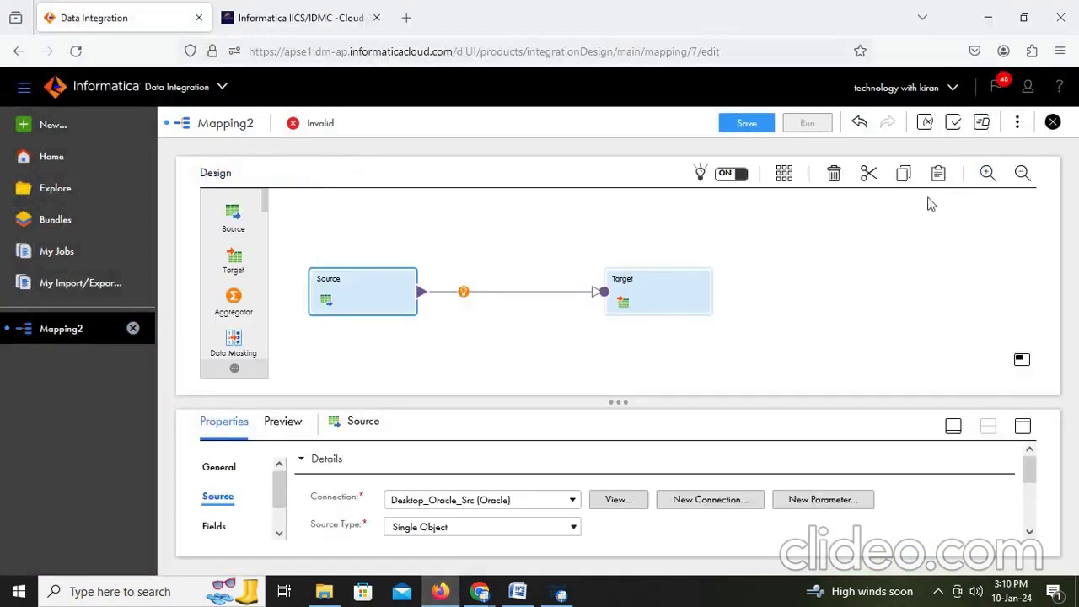
Step: Point the Target at T_EMPLOYEES_DEPT on Desktop_orcle_tgt, found by searching 'dept'
left_click(653, 291)
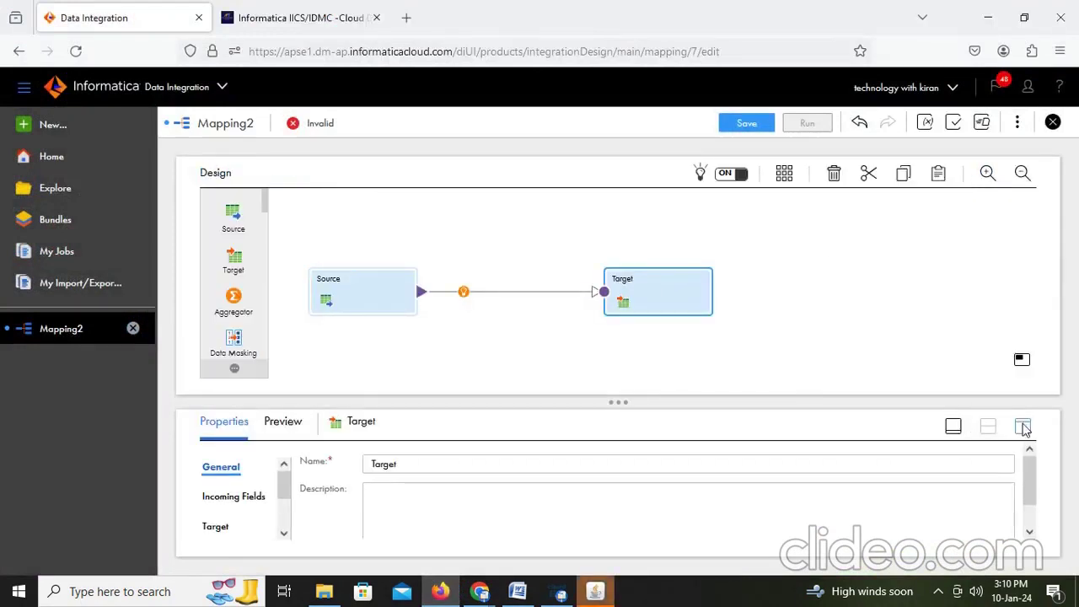
left_click(1023, 426)
left_click(215, 274)
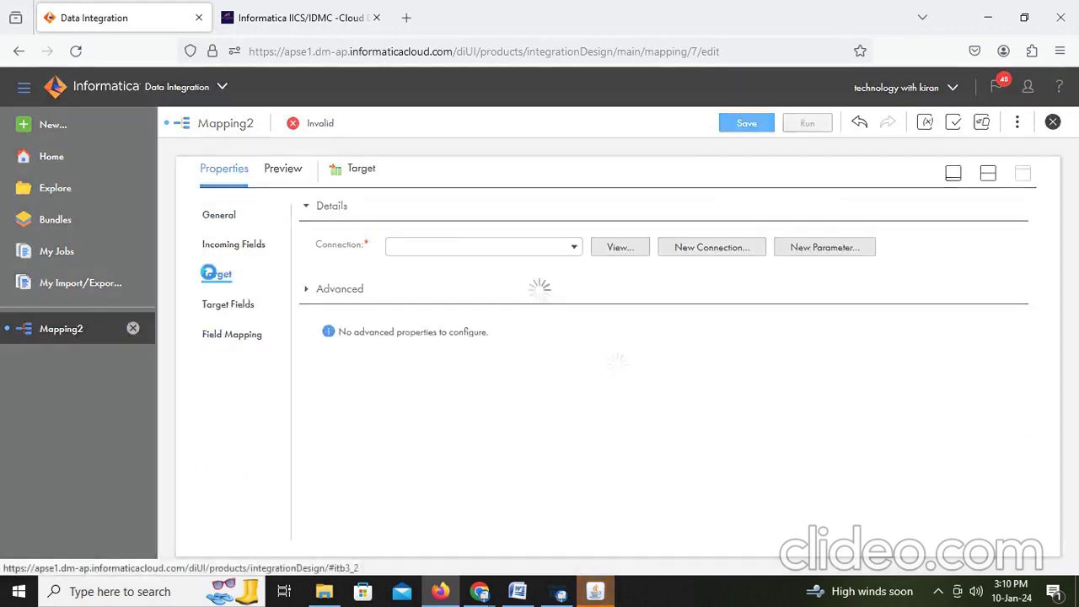
left_click(525, 249)
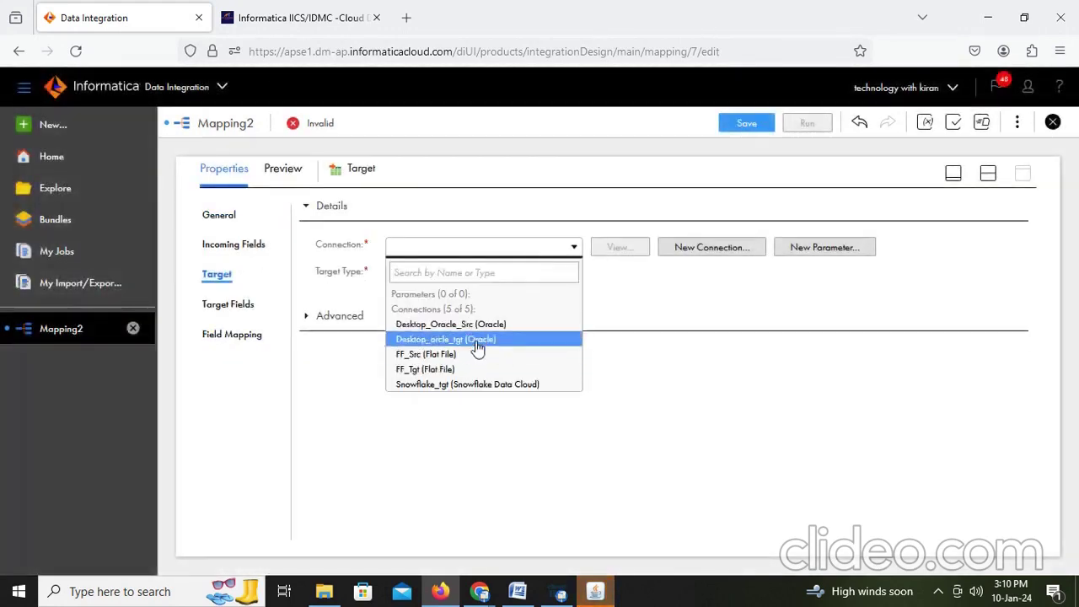
left_click(475, 341)
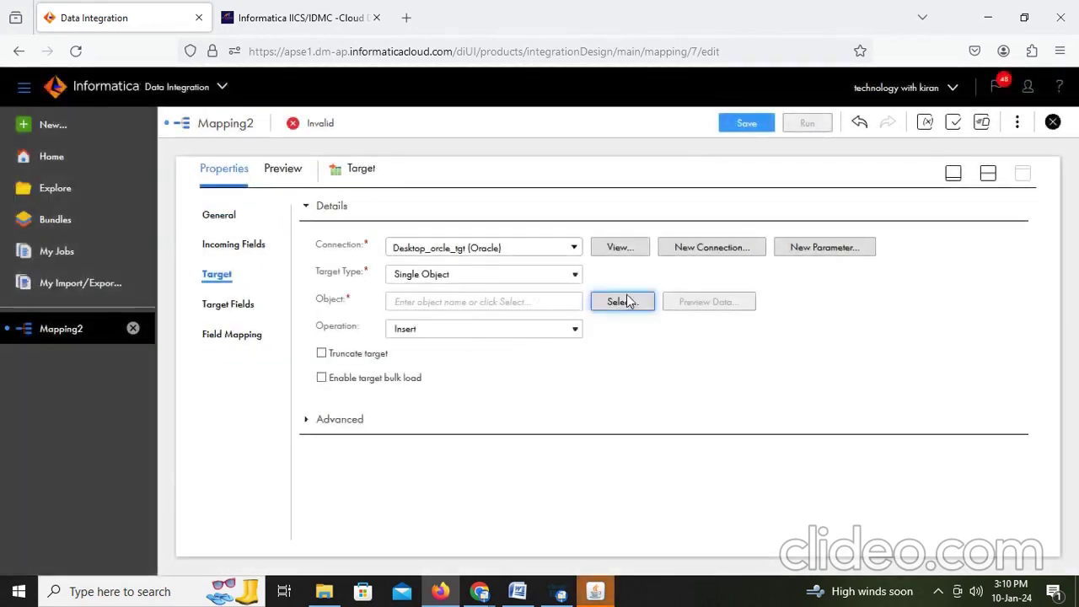
left_click(624, 300)
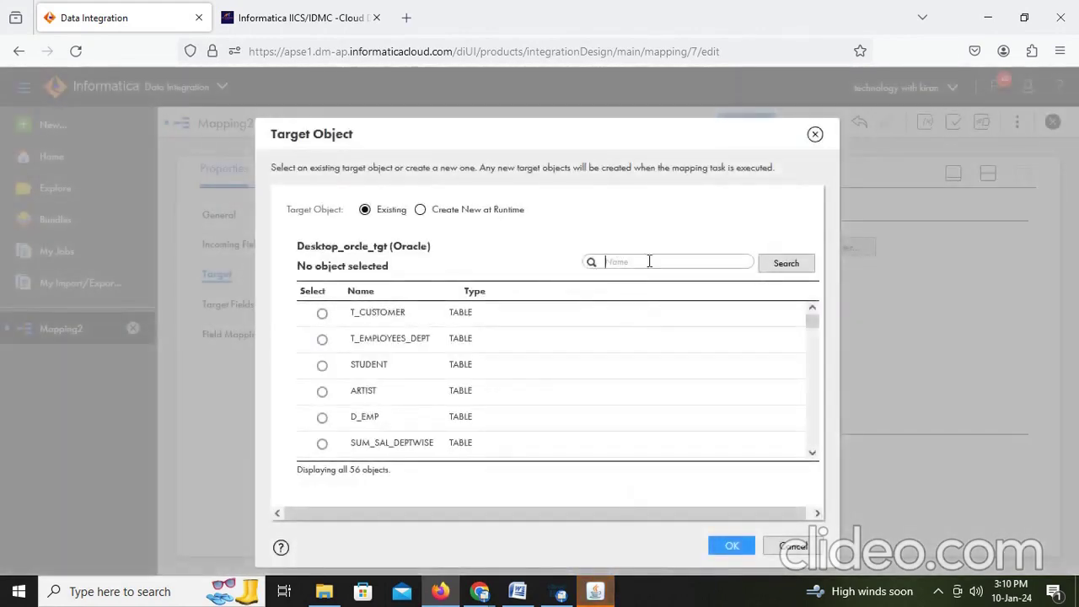
left_click(649, 262)
type("dept")
left_click(786, 264)
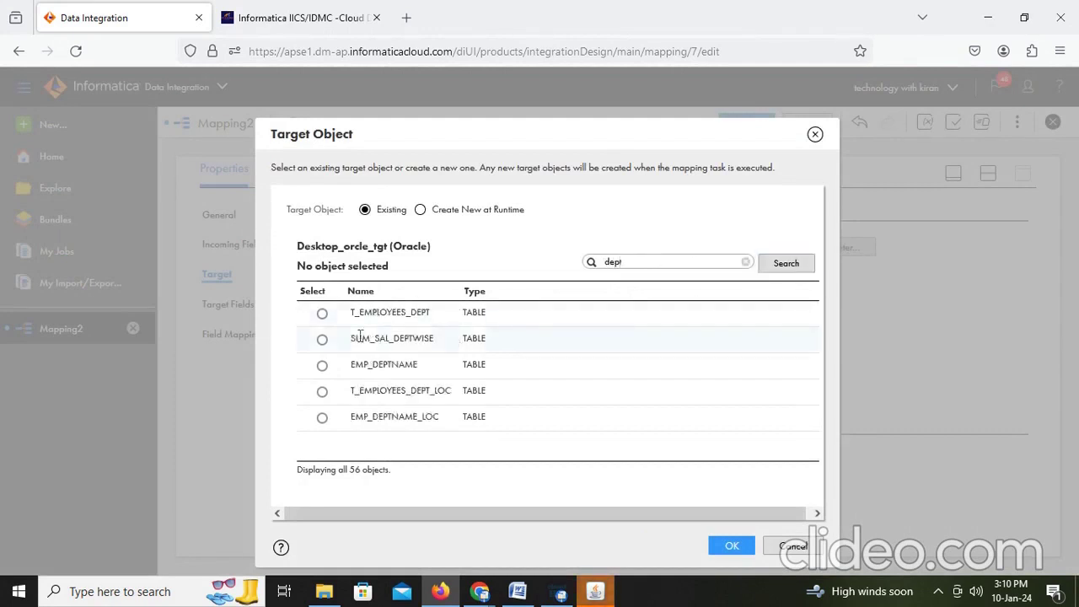
left_click(323, 313)
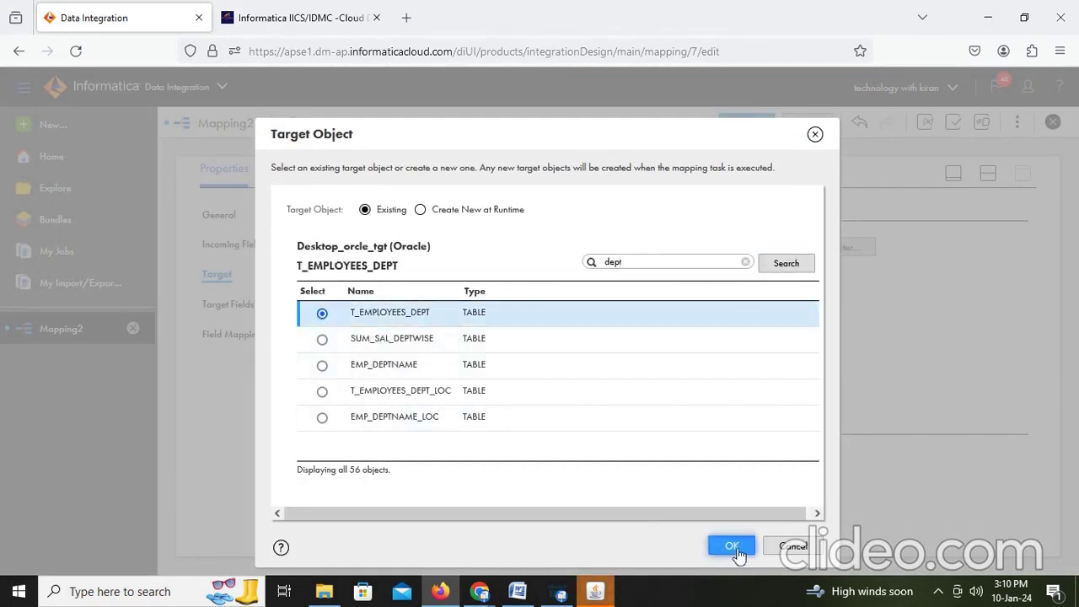
left_click(732, 546)
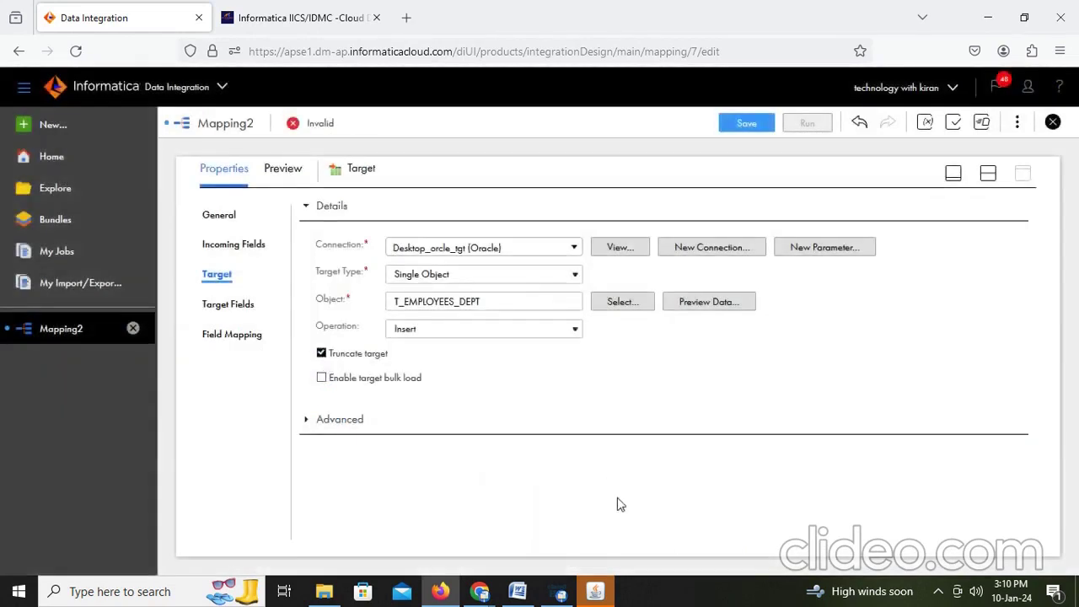
left_click(596, 590)
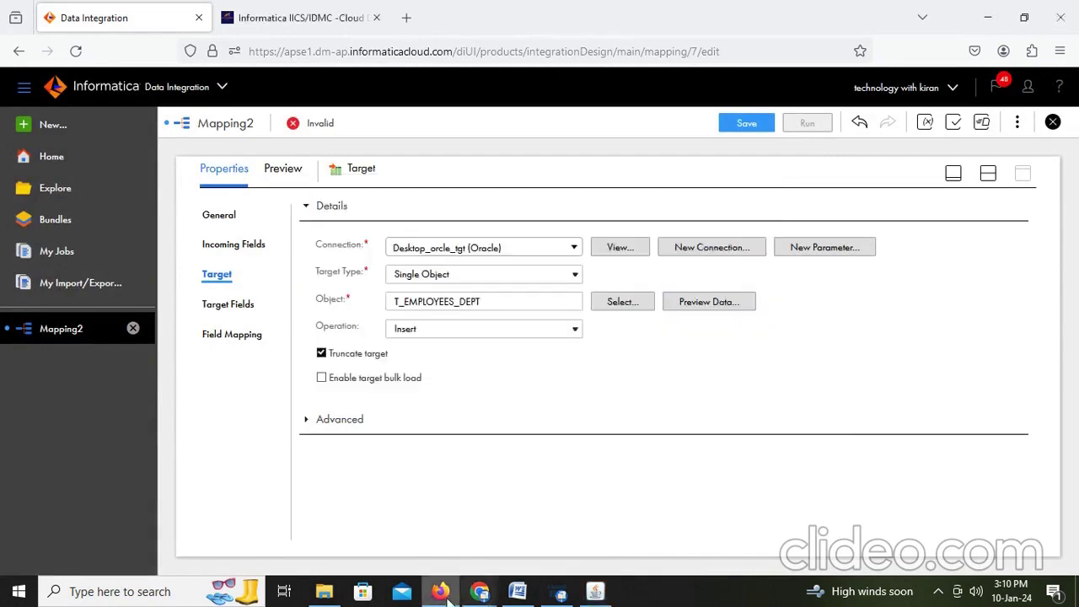
Step: Note that the source is the employee table and the lookup table is dept
left_click(517, 593)
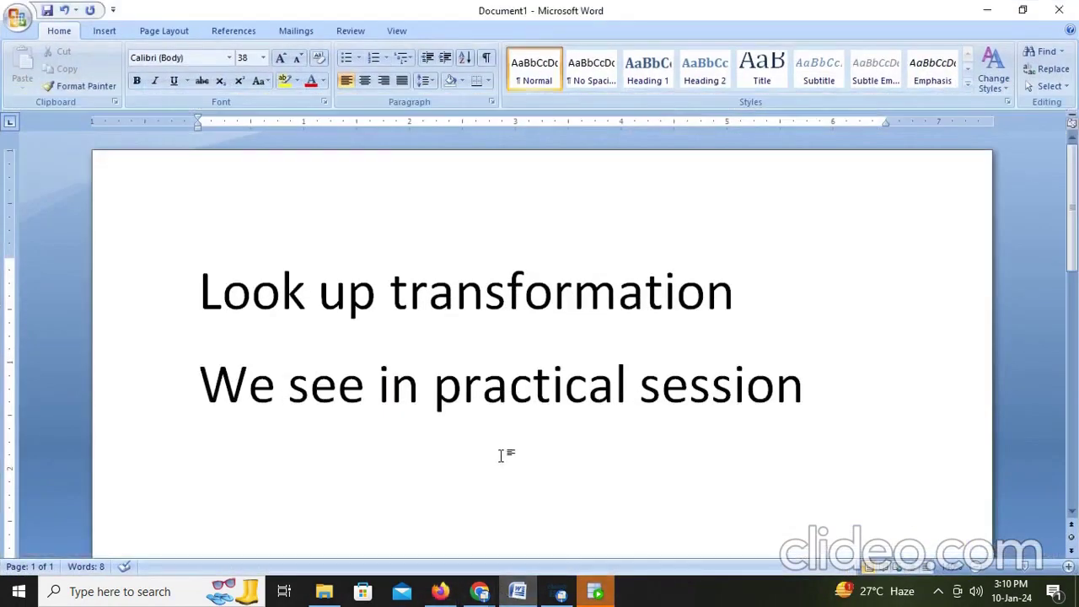
key("Return")
type("here i")
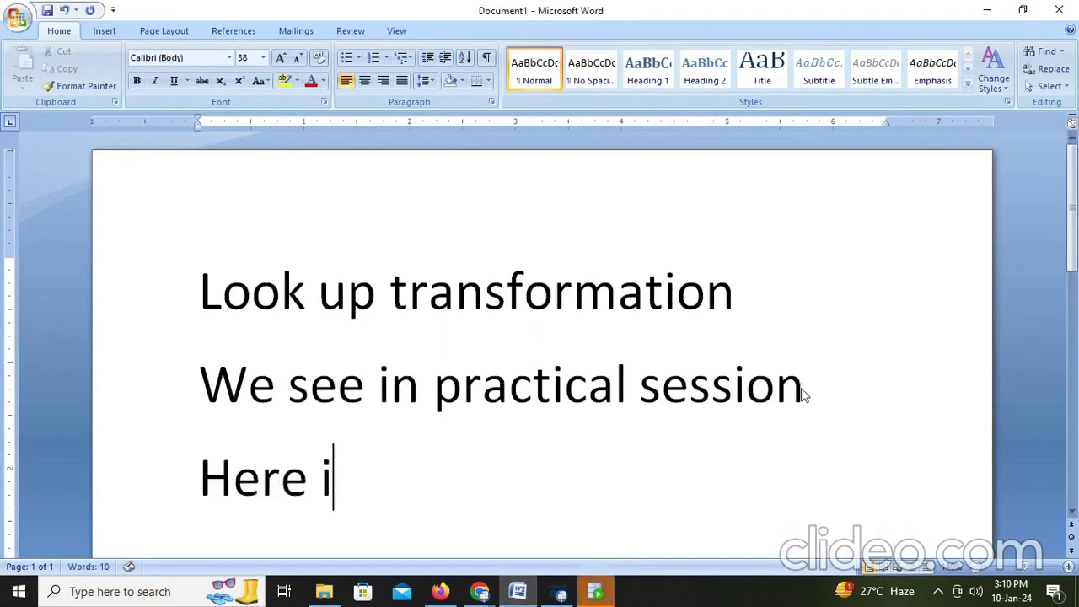
type("am taking s")
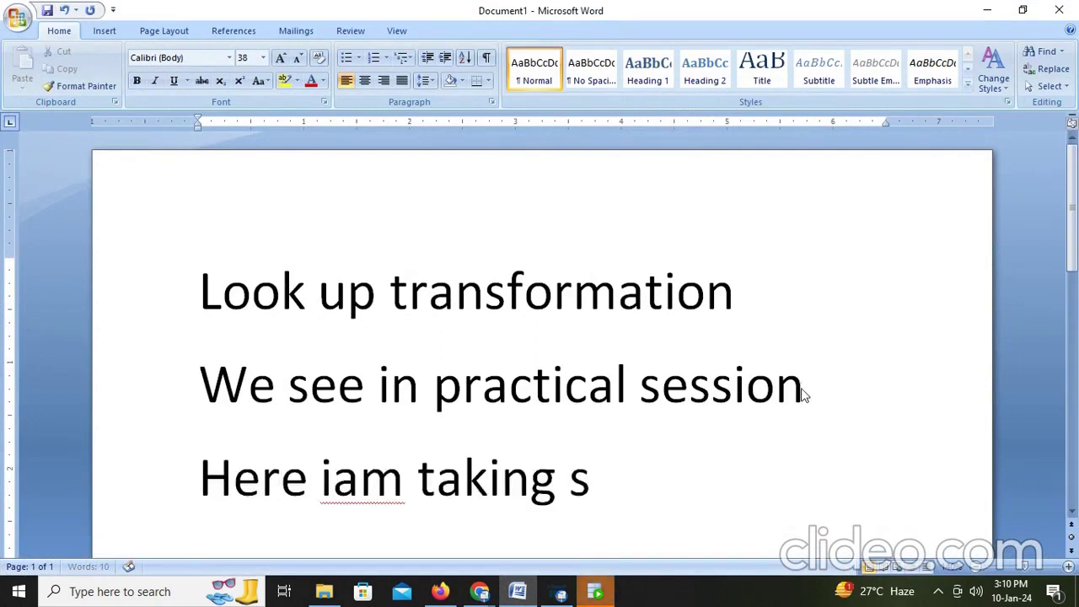
type("ource as ")
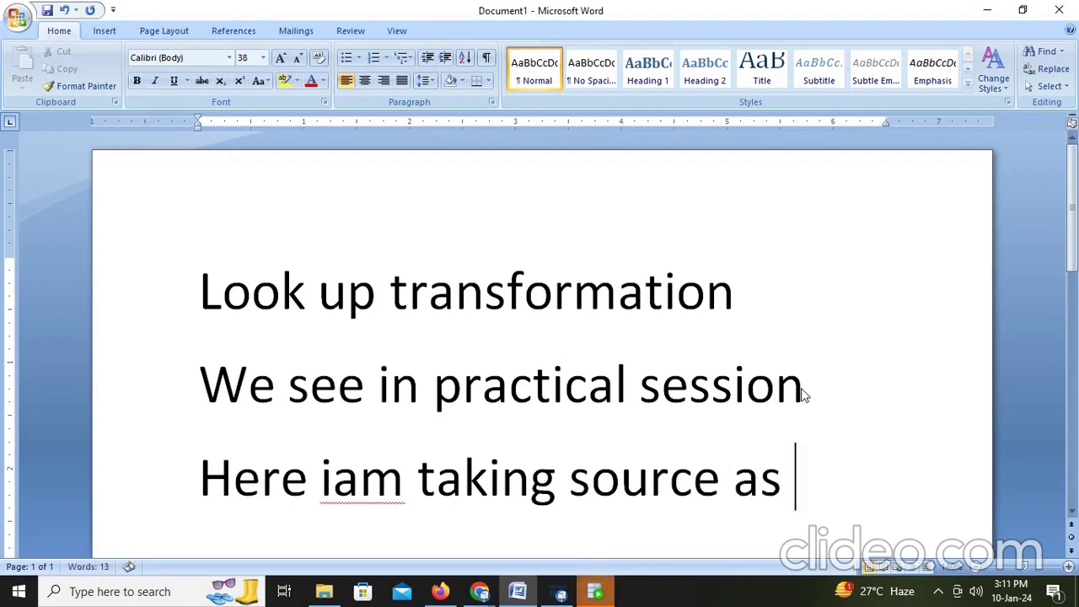
type("employee ta")
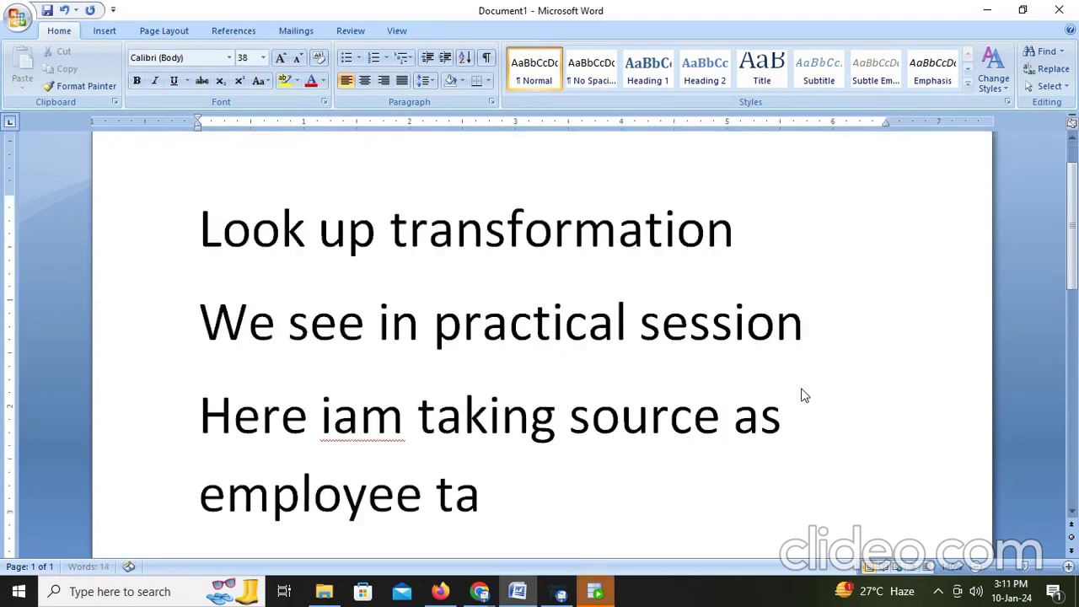
type("ble and ")
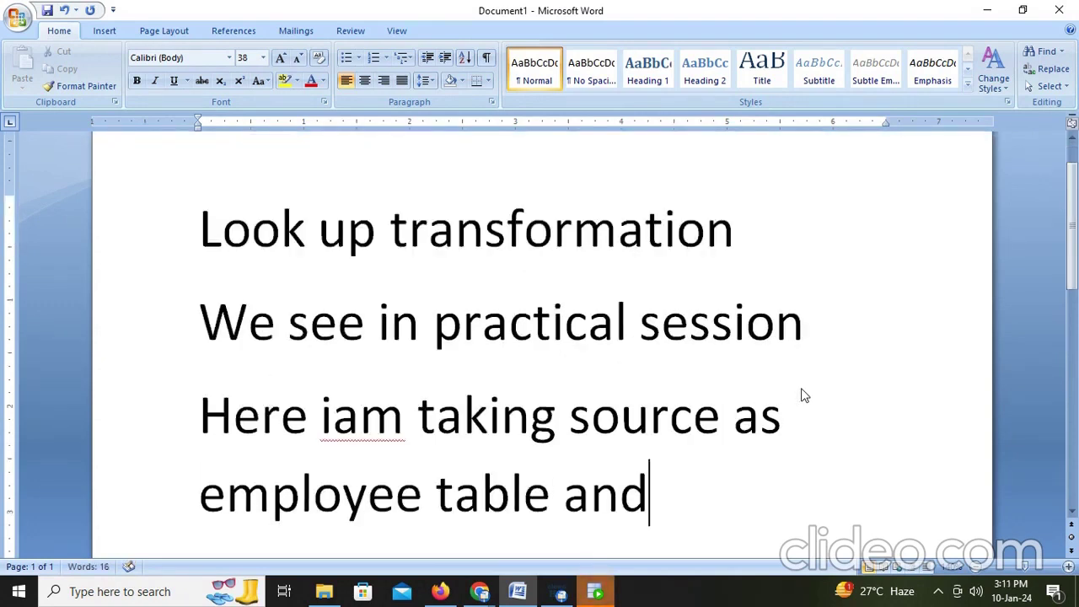
type("lookup")
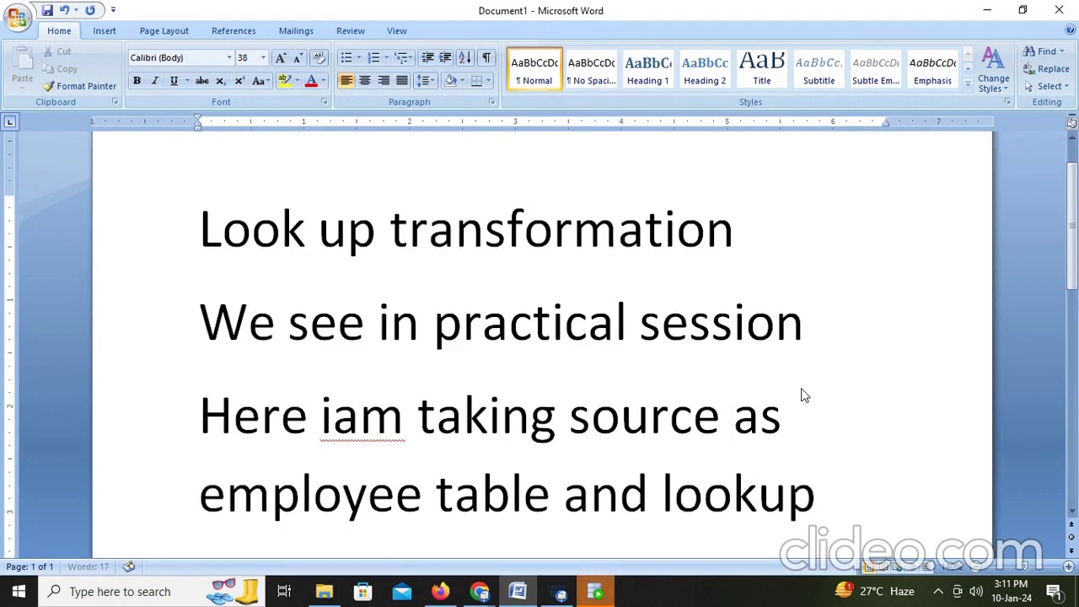
type(" table as")
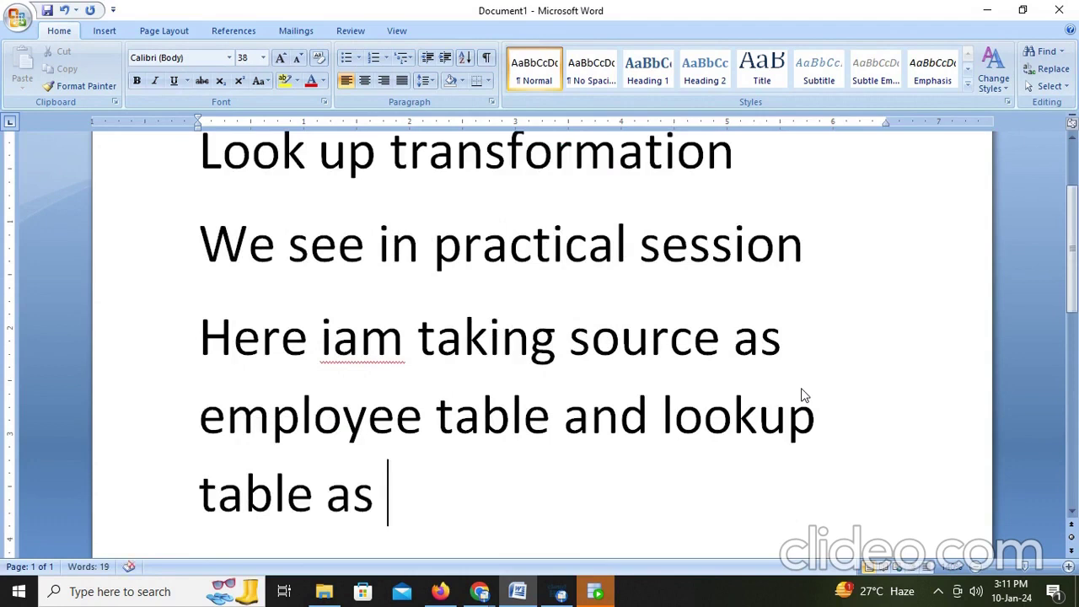
type(" dept")
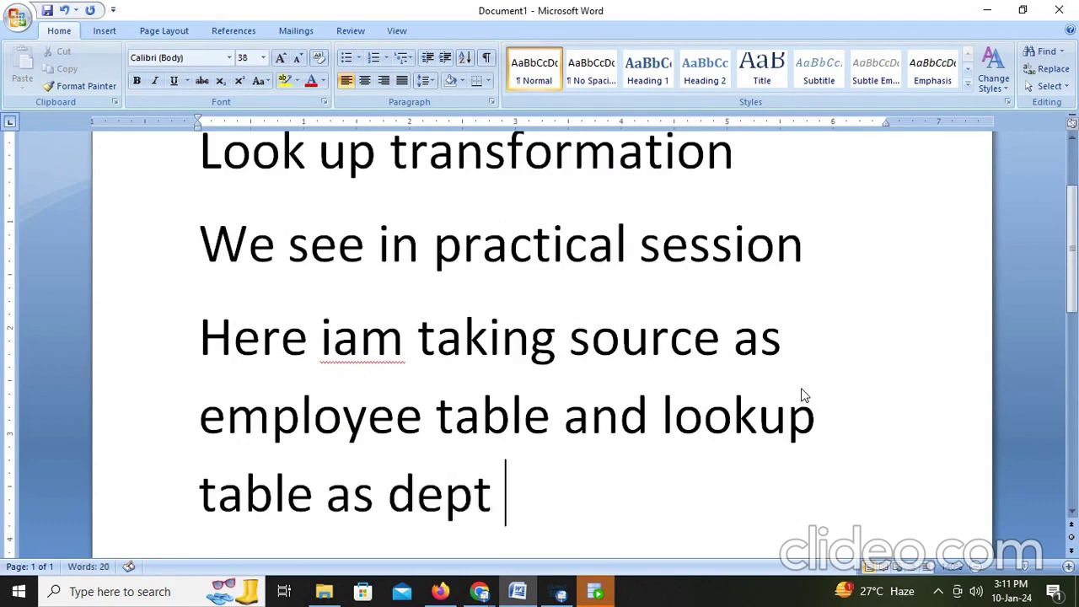
type(" table")
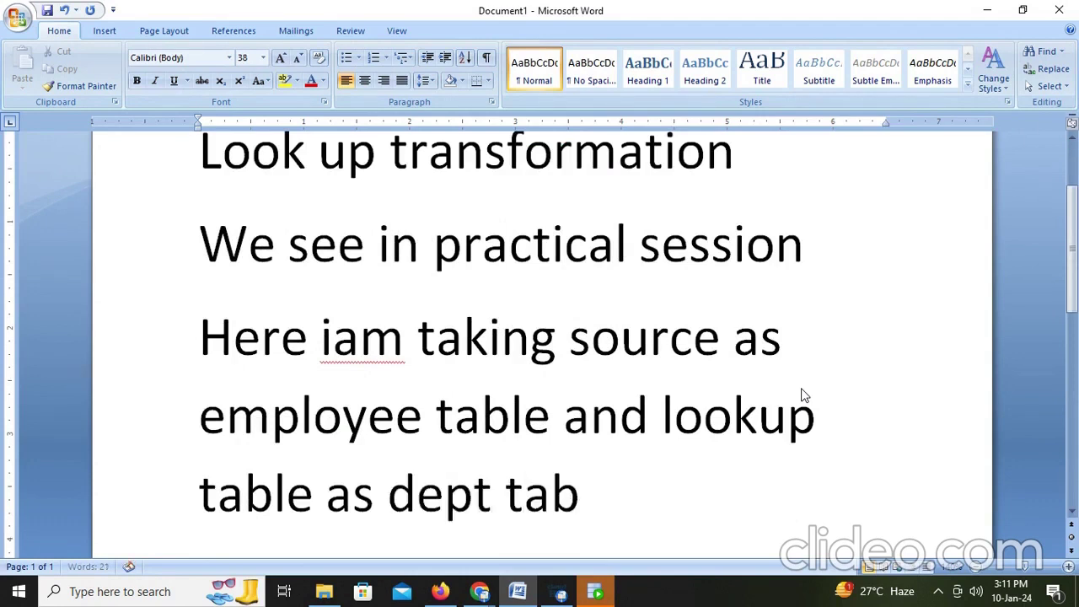
Step: Add a sentence on looking up remaining dept values by dept id and storing them in the target
key("Return")
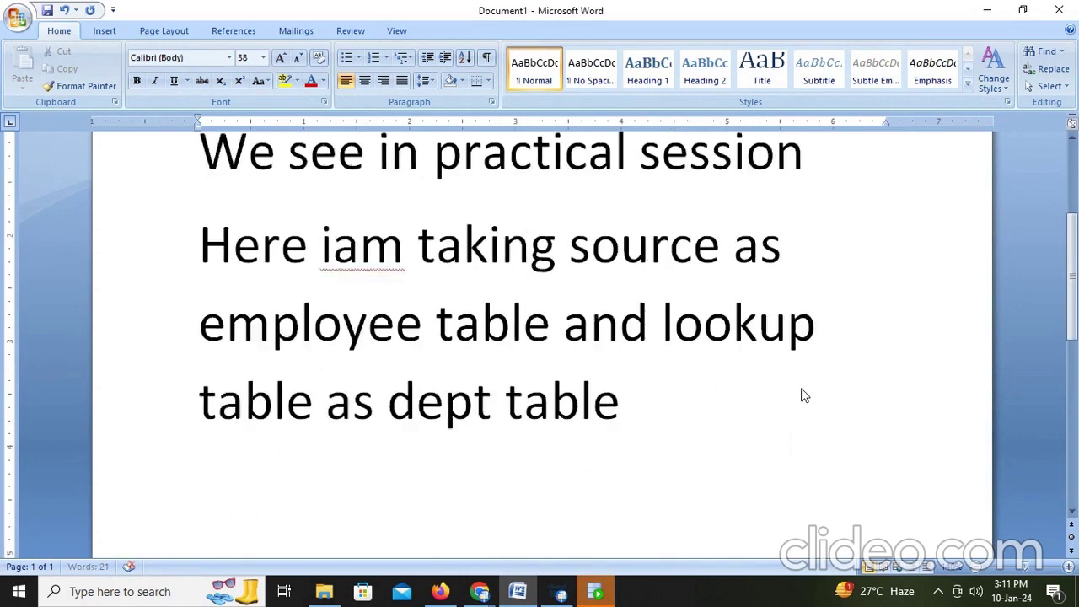
type("then with")
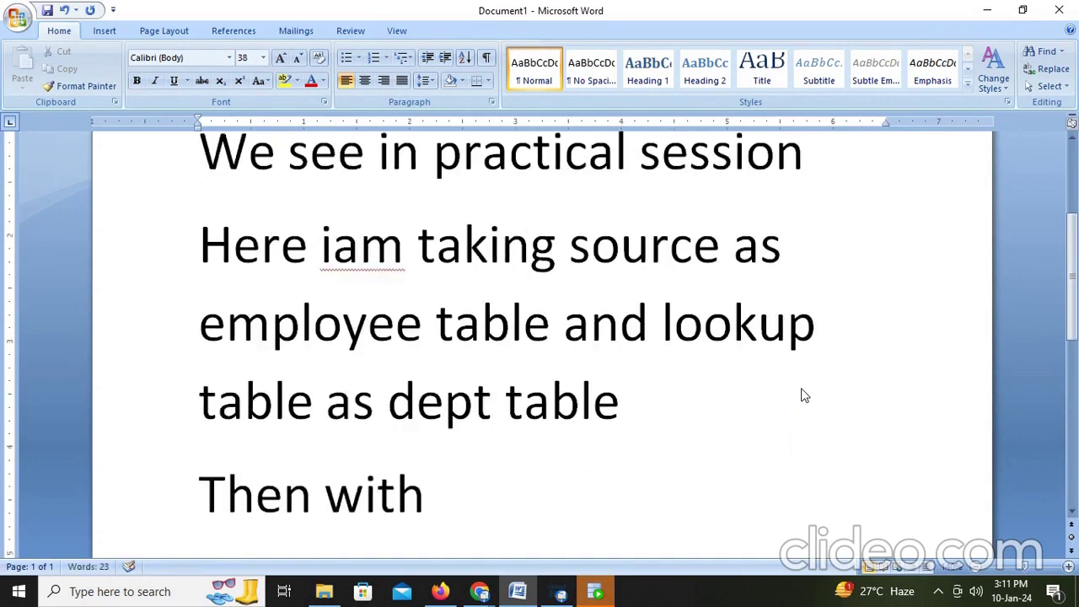
type(" the dept")
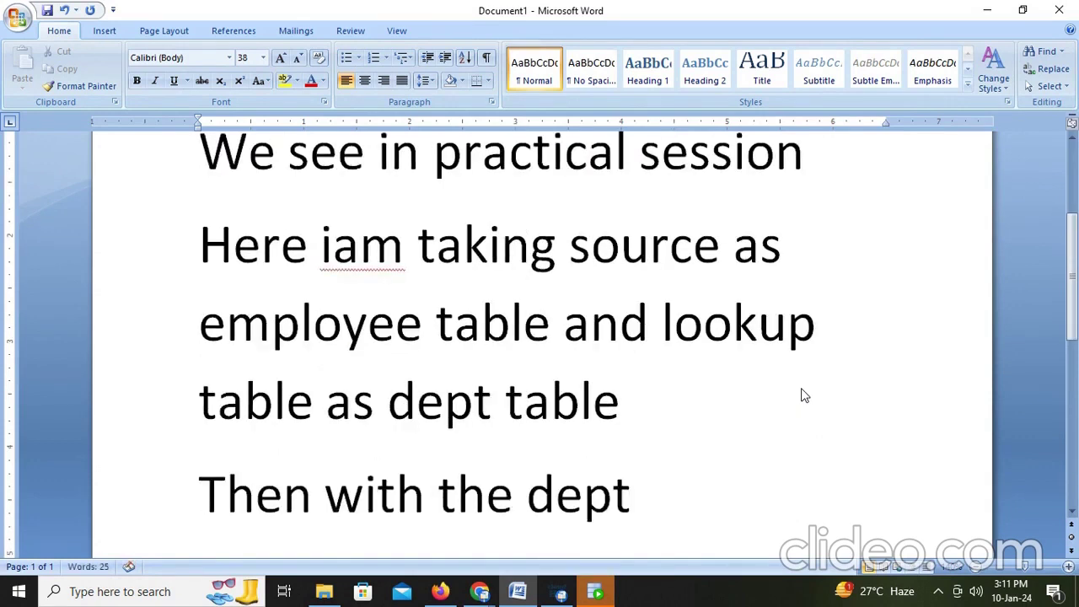
type(" id i li")
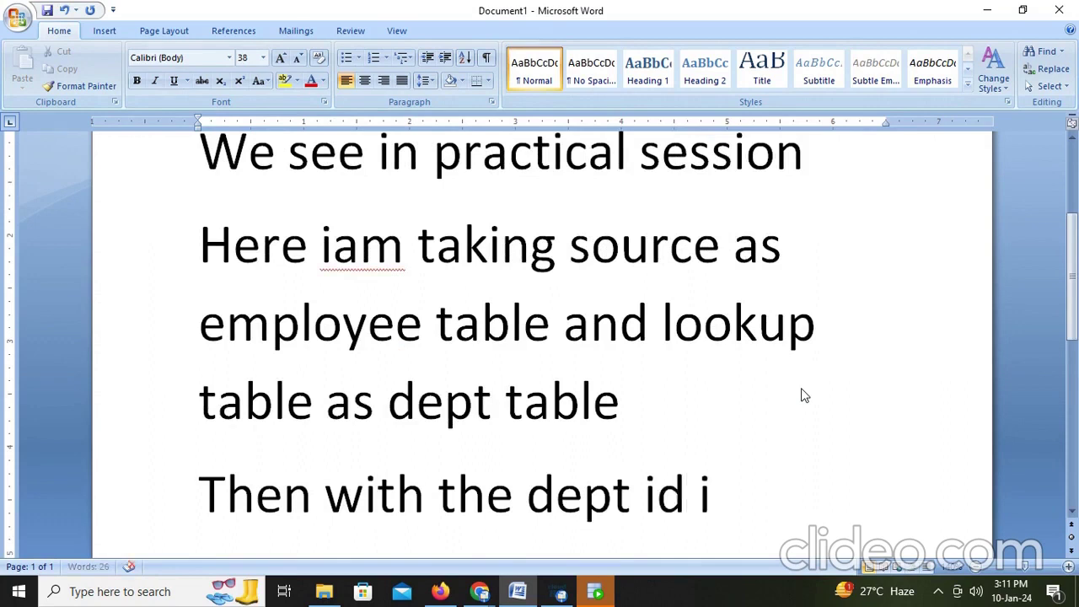
key("BackSpace")
key("BackSpace")
key("BackSpace")
key("BackSpace")
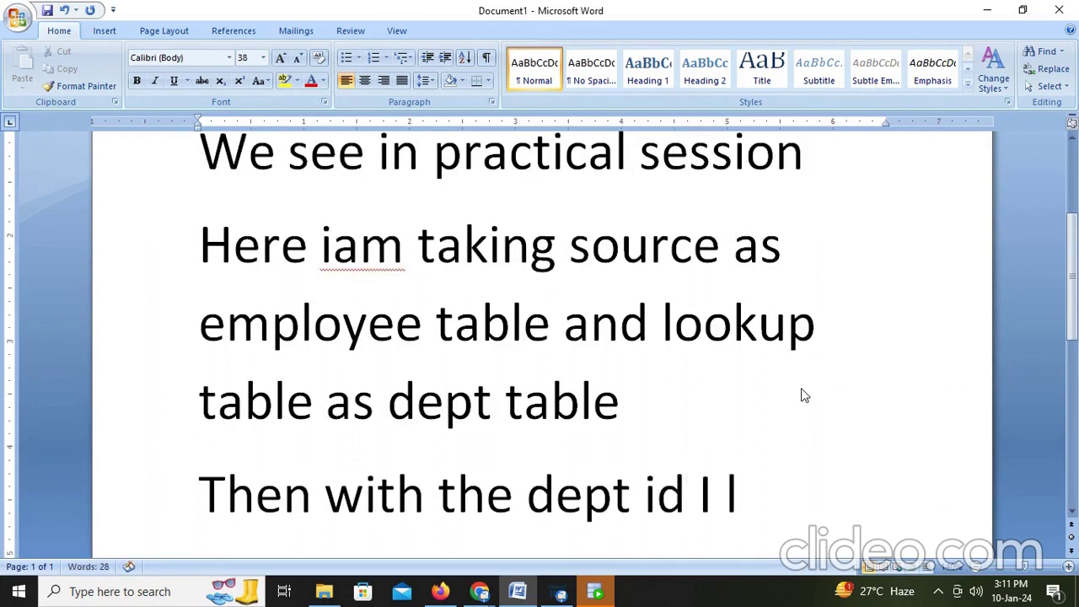
type("we are")
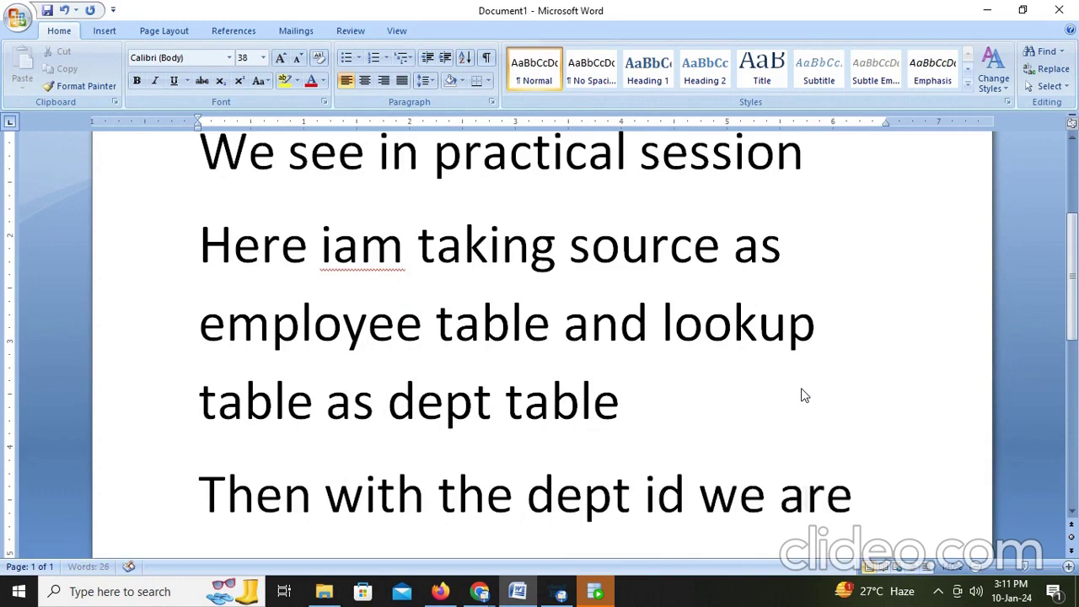
type(" looking t")
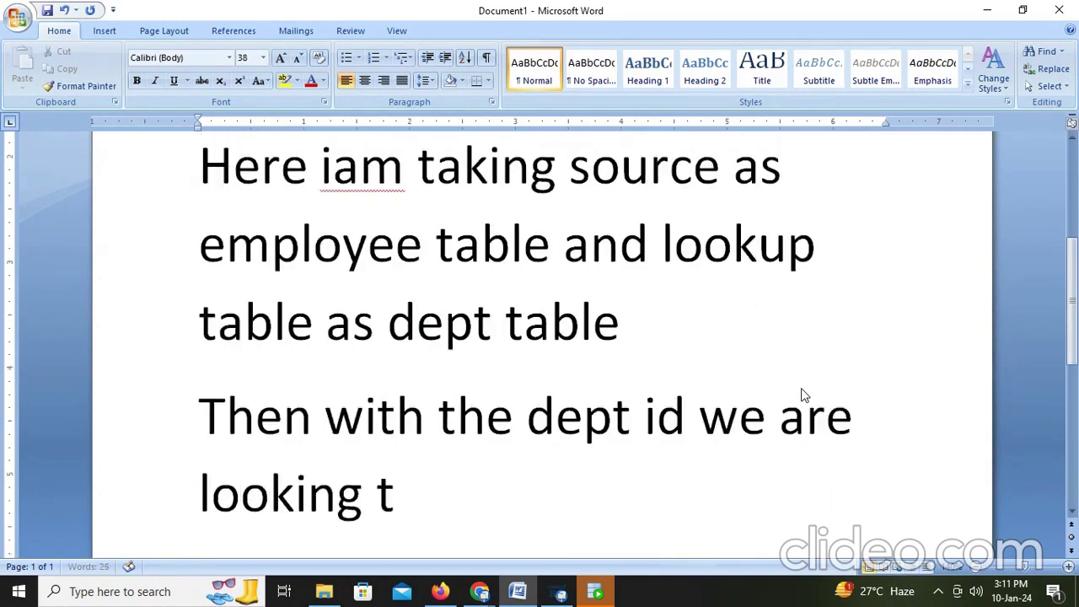
type("he remaing vau")
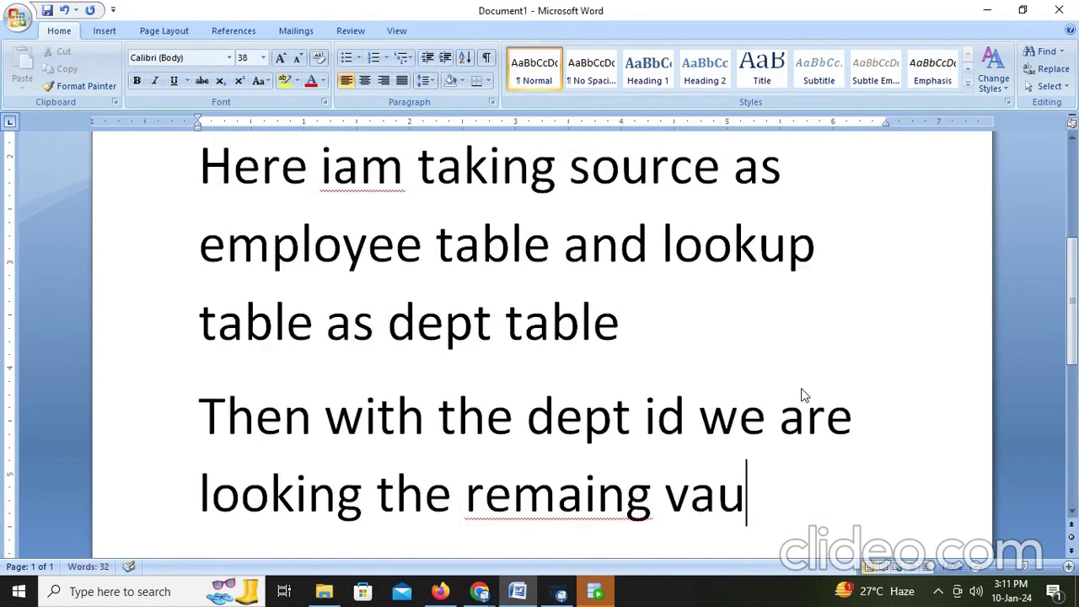
key("BackSpace")
type("le")
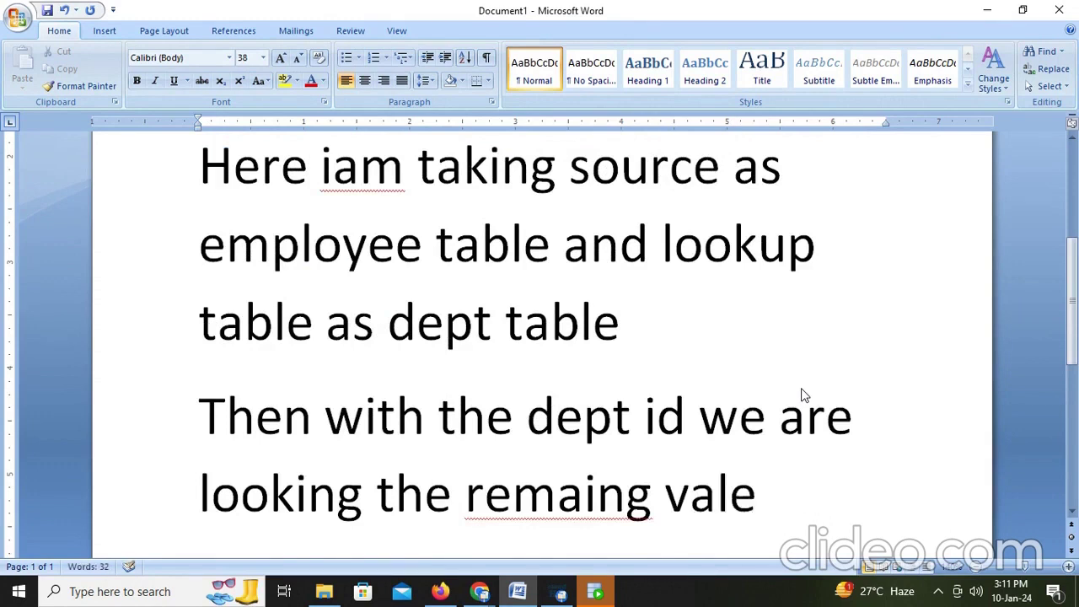
key("BackSpace")
type("ue")
type("s of dep")
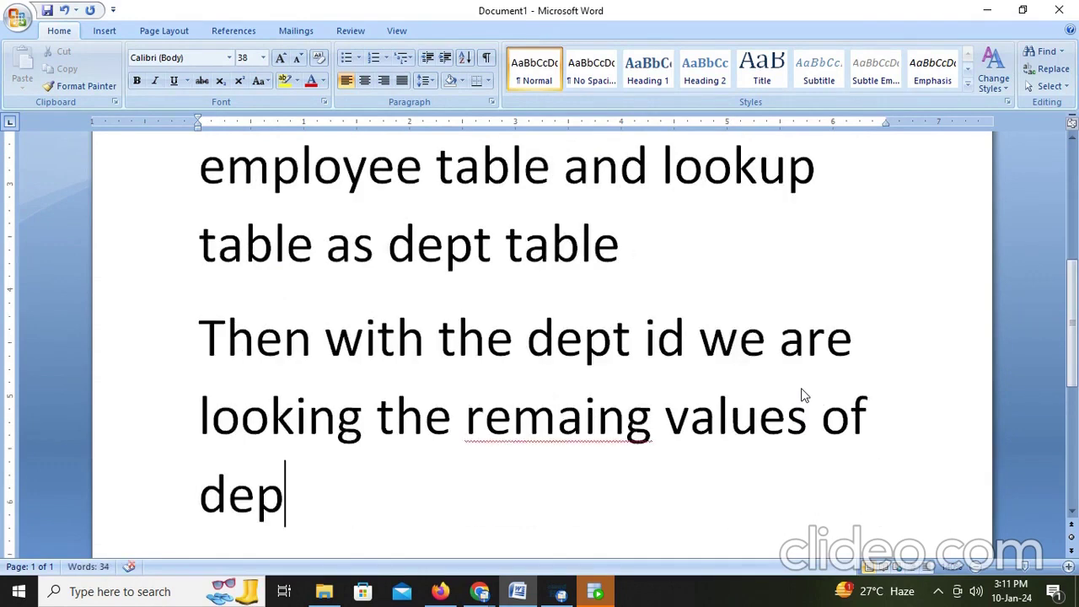
type("t tabl")
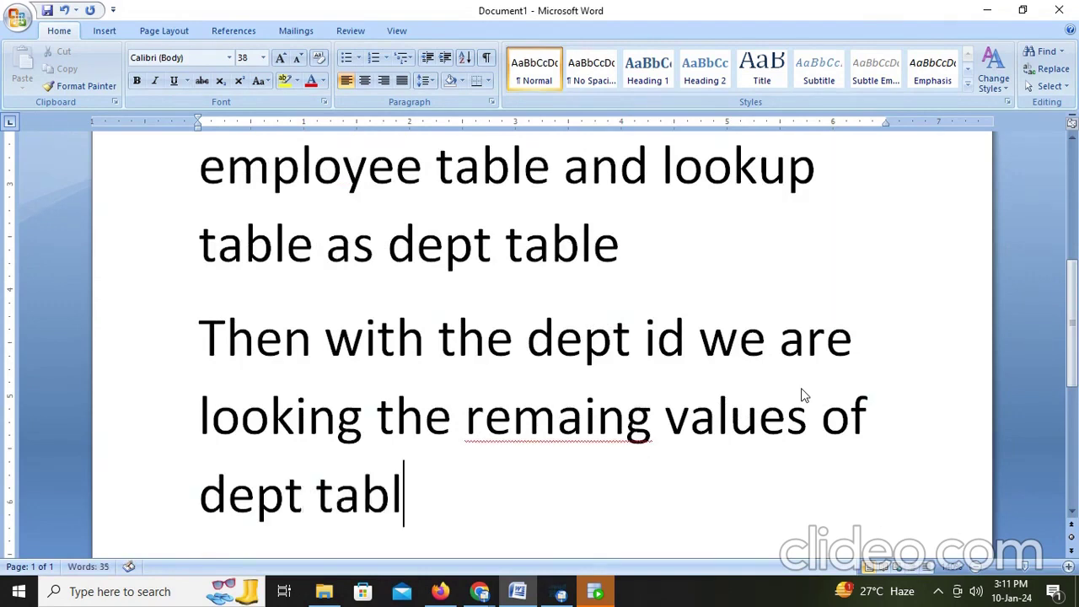
type("e and stor")
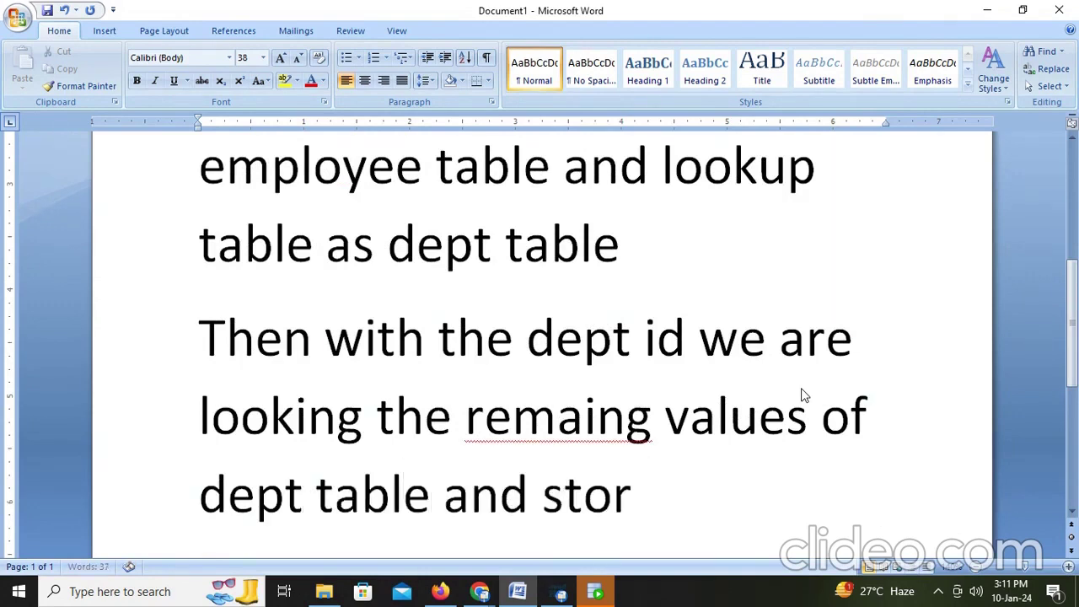
type("ing into ta")
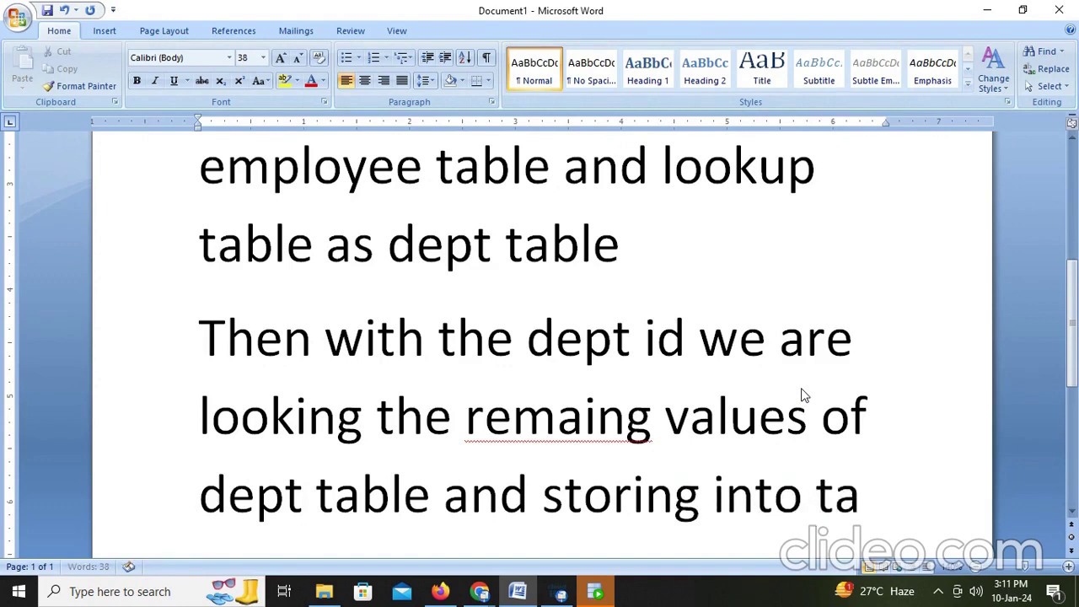
type("rget ta")
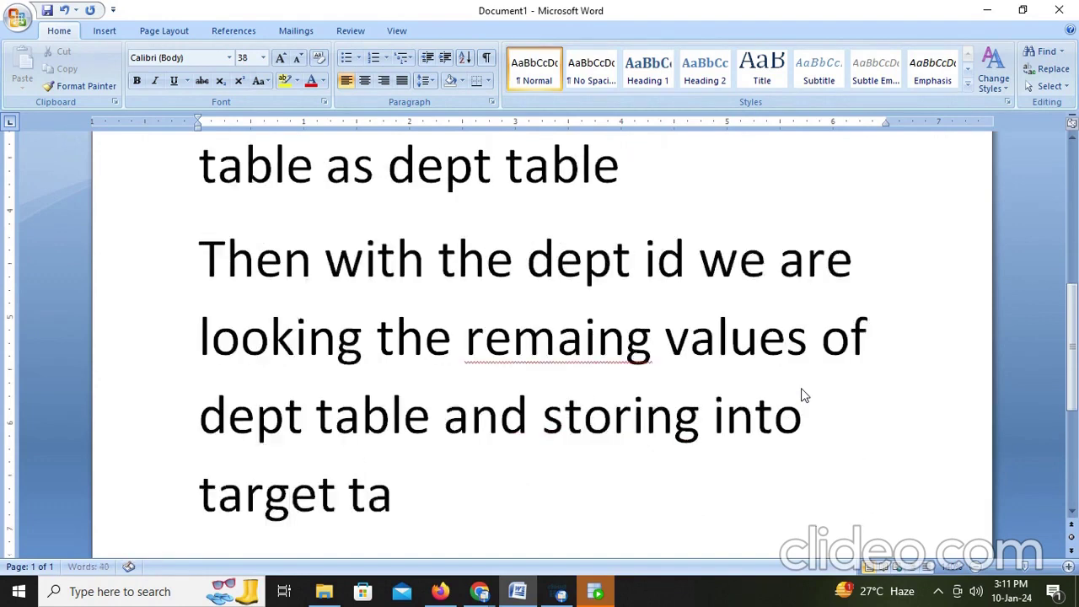
type("ble")
key("BackSpace")
type("le")
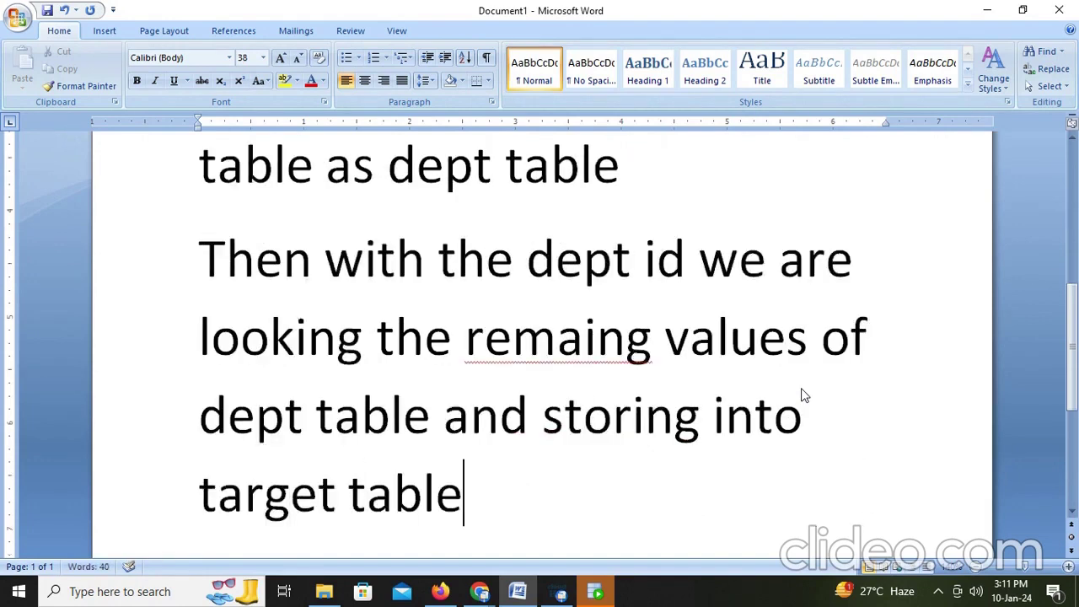
Step: Connect to the CORE database in SQL Developer, supplying its password
left_click(590, 596)
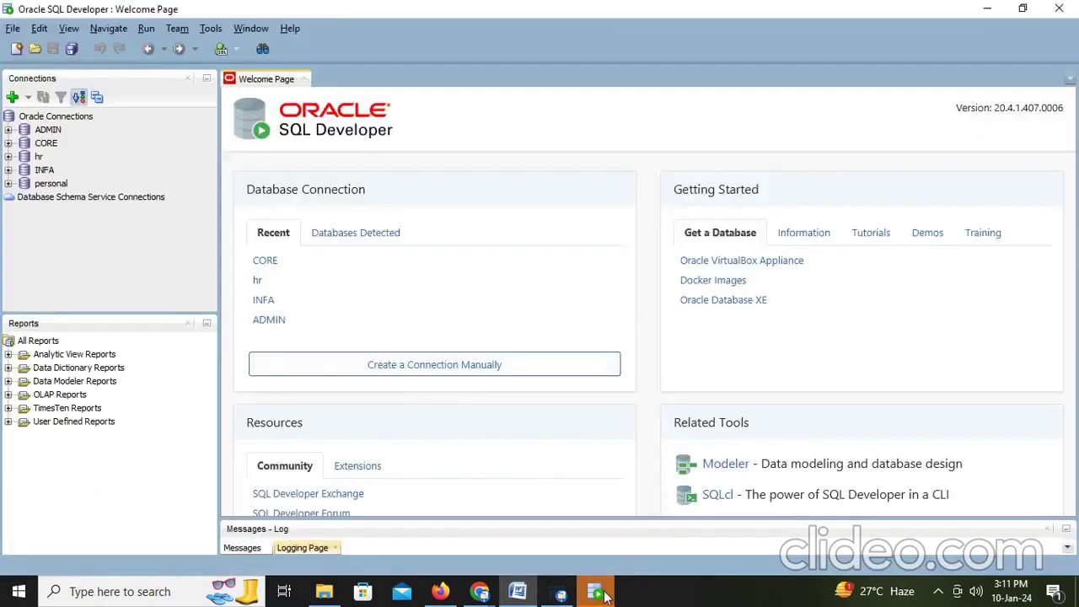
double_click(46, 145)
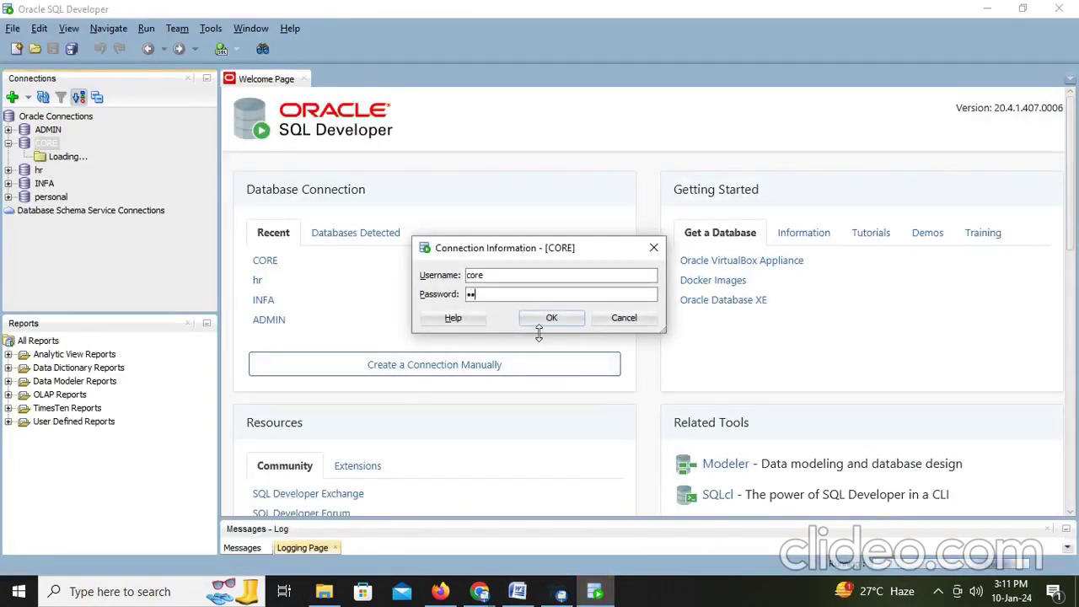
left_click(549, 317)
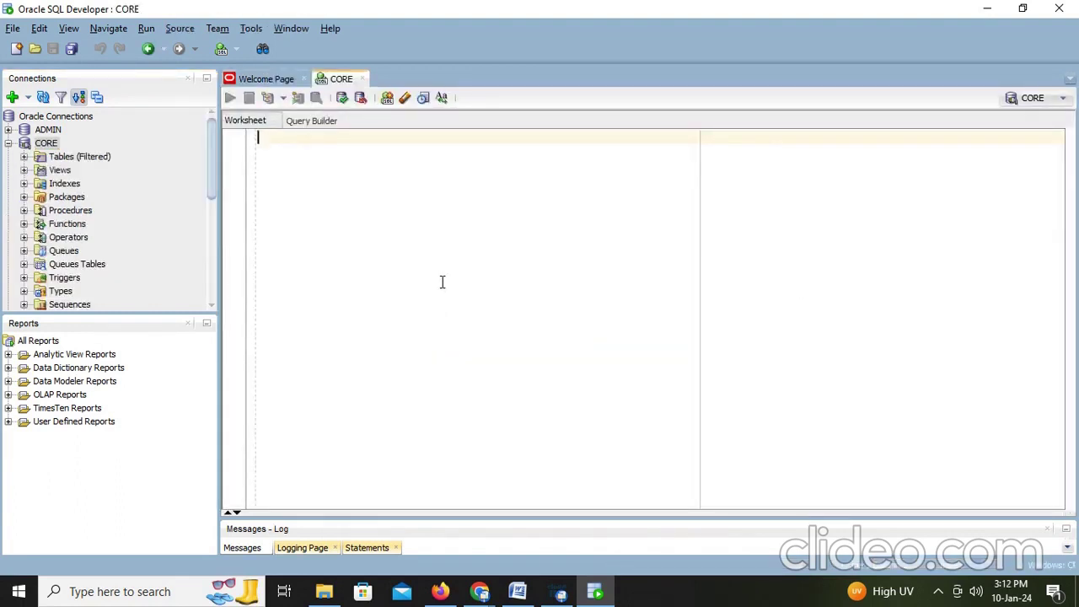
Step: Run select * from t_employees_dept to list its 50 existing rows
type("select * from")
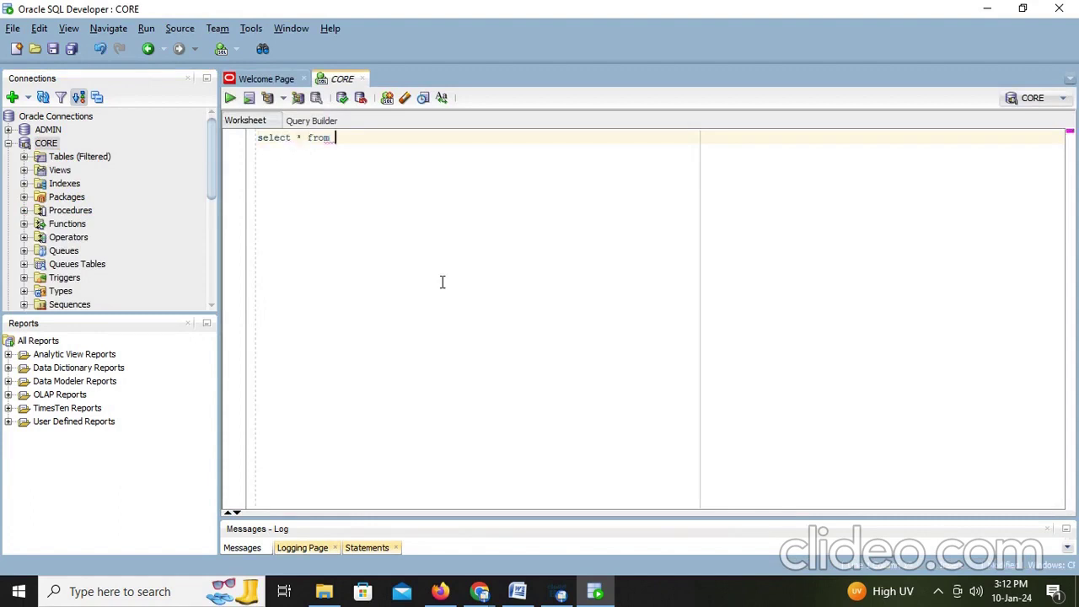
type(" t_emplo")
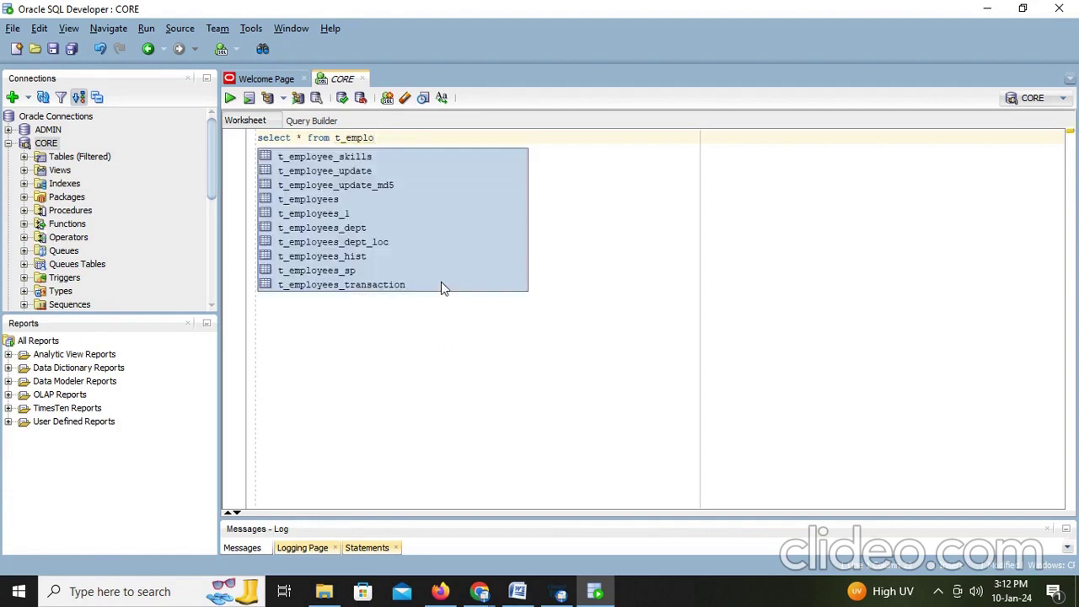
double_click(352, 229)
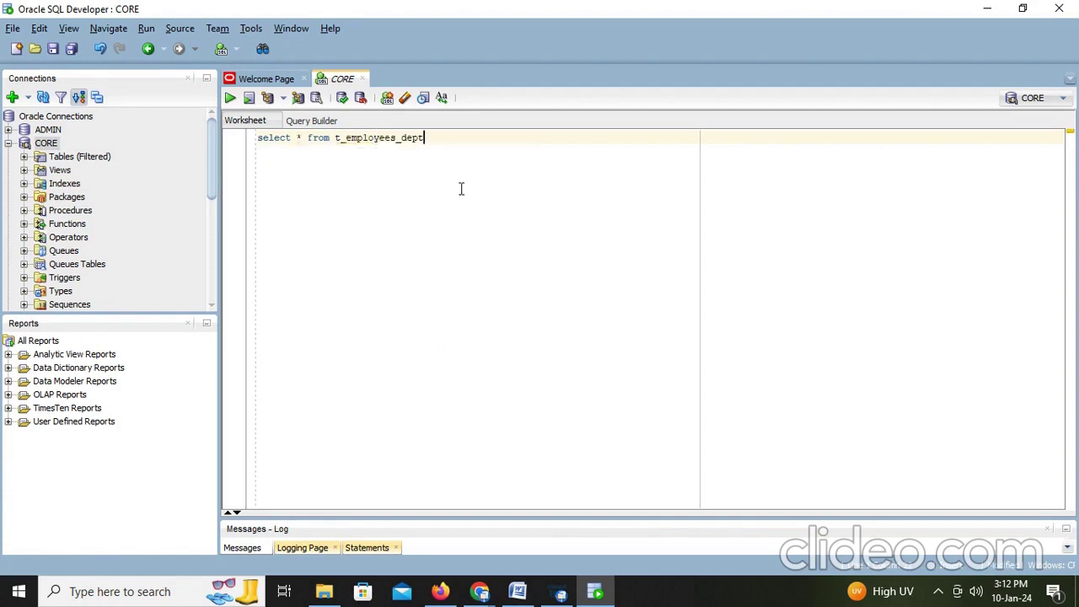
key("ctrl+Return")
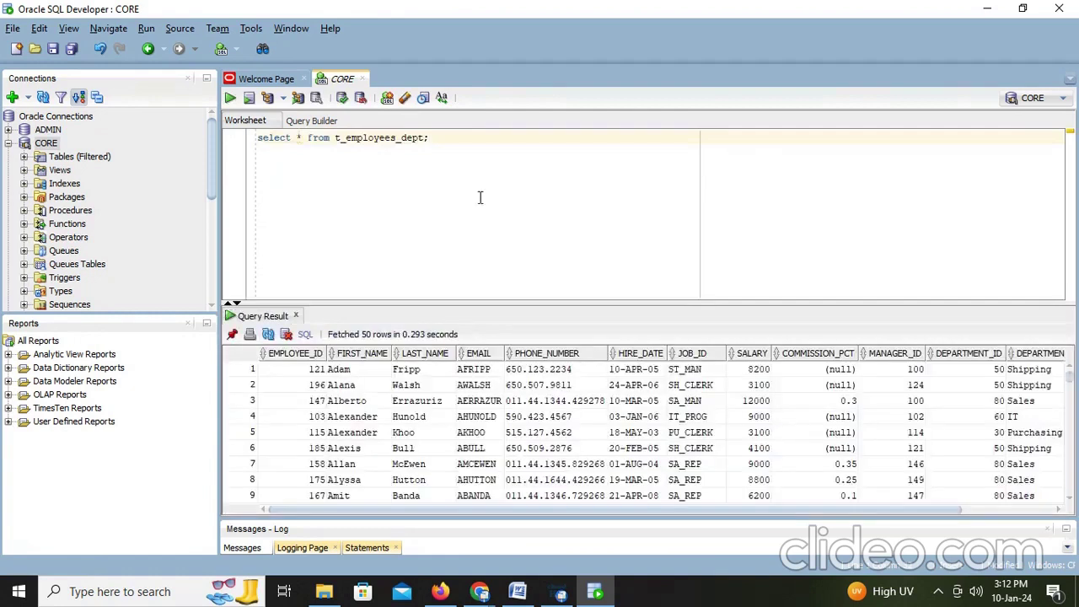
Step: Run 'truncate table t_employees_dept;' to empty the target table
key("Return")
type("tr")
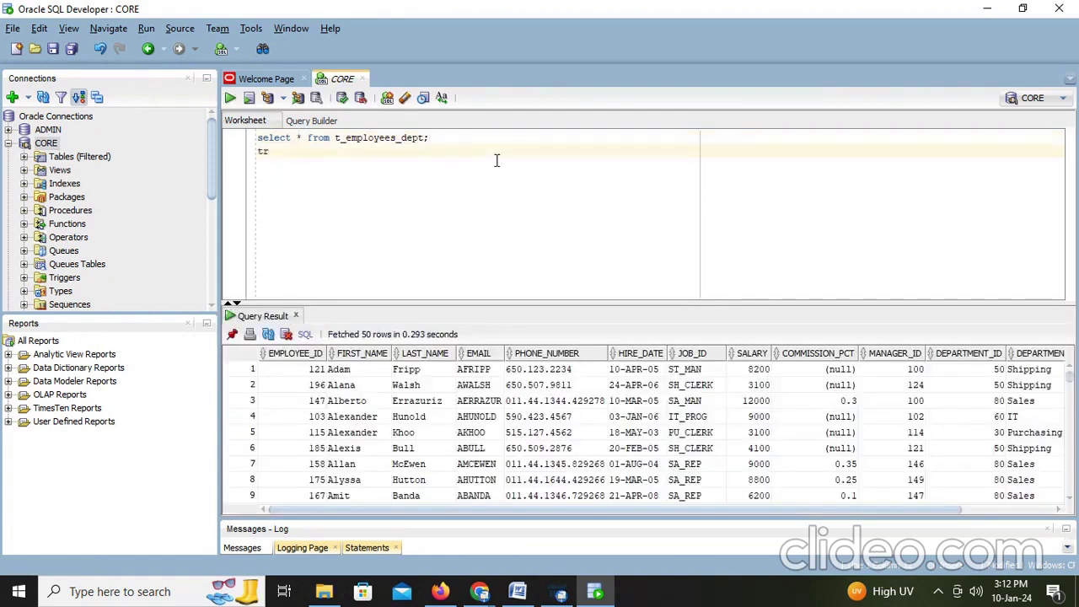
type("uncate t_emplo")
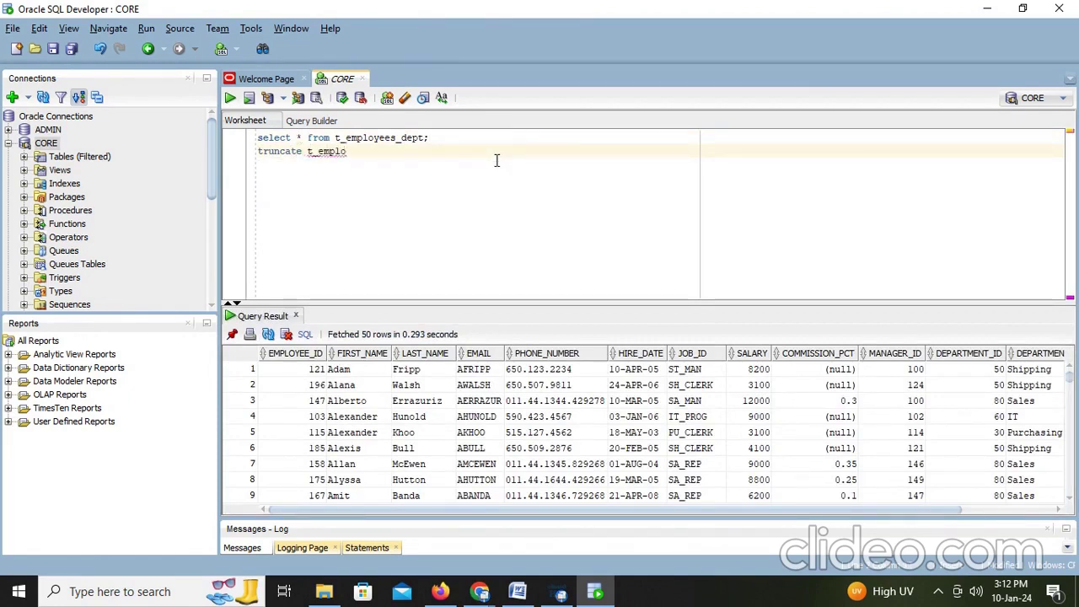
type("yees")
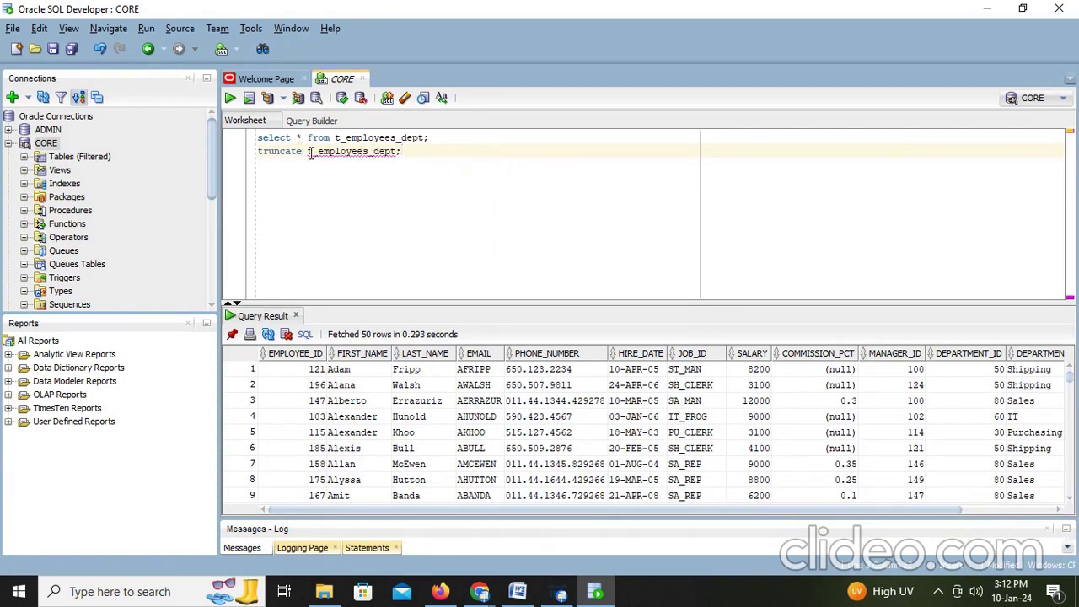
type("table")
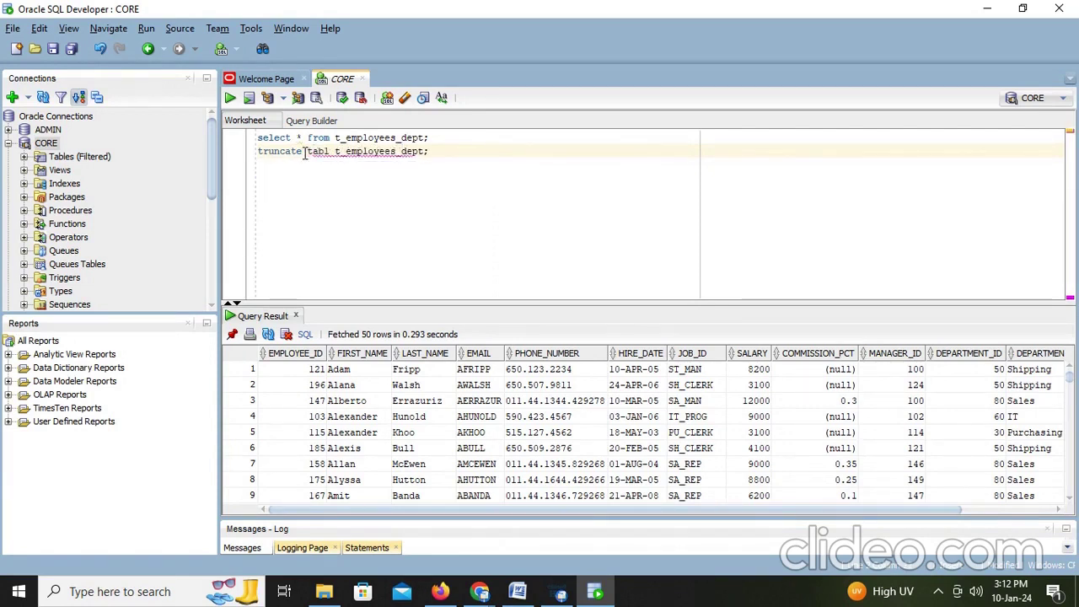
left_click(464, 148)
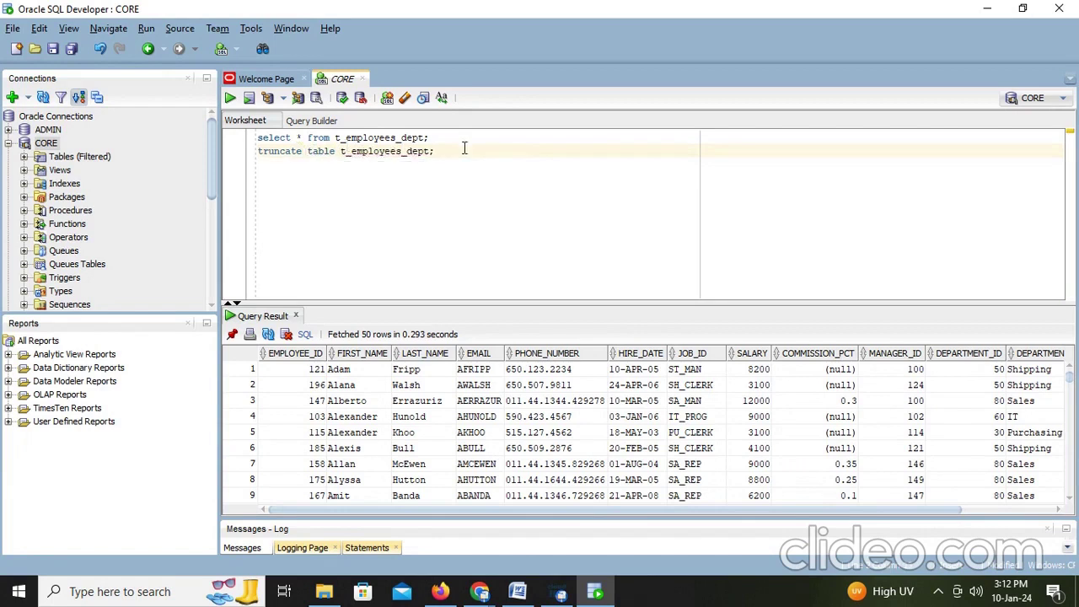
key("ctrl+Return")
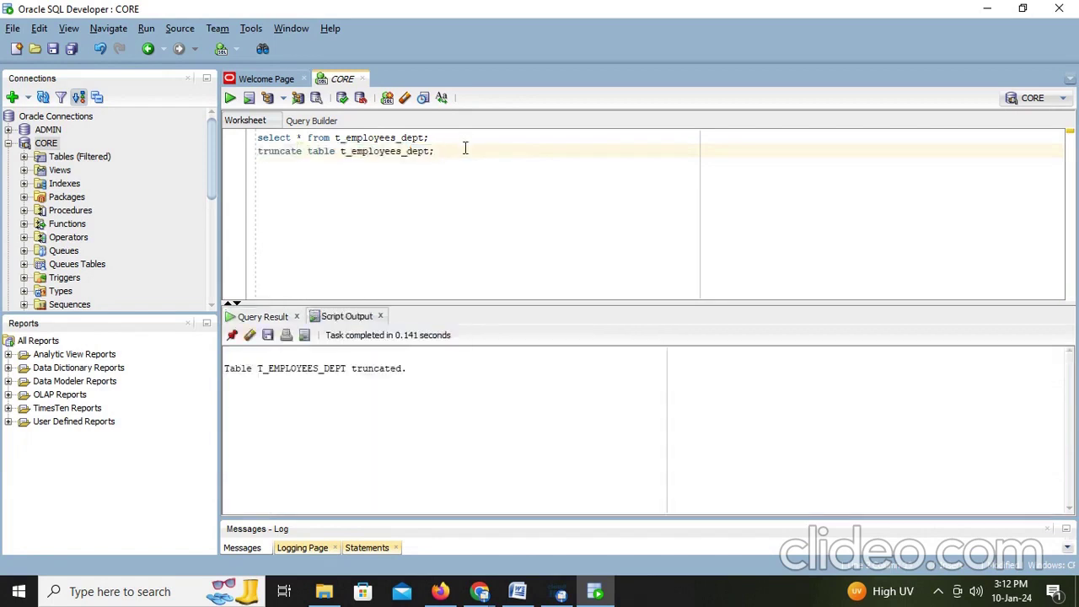
Step: Rerun the select to confirm 0 rows, widening the DEPARTMENT_ID and DEPARTMENT_NAME headers
left_click(470, 137)
key("ctrl+Return")
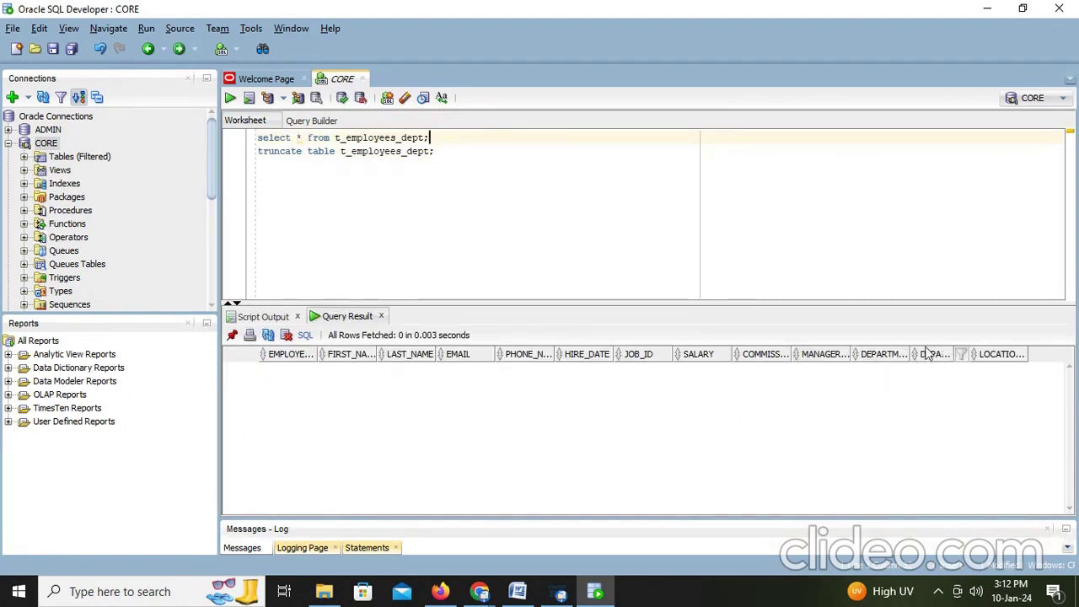
left_click_drag(907, 354, 1032, 355)
left_click_drag(964, 509, 1067, 498)
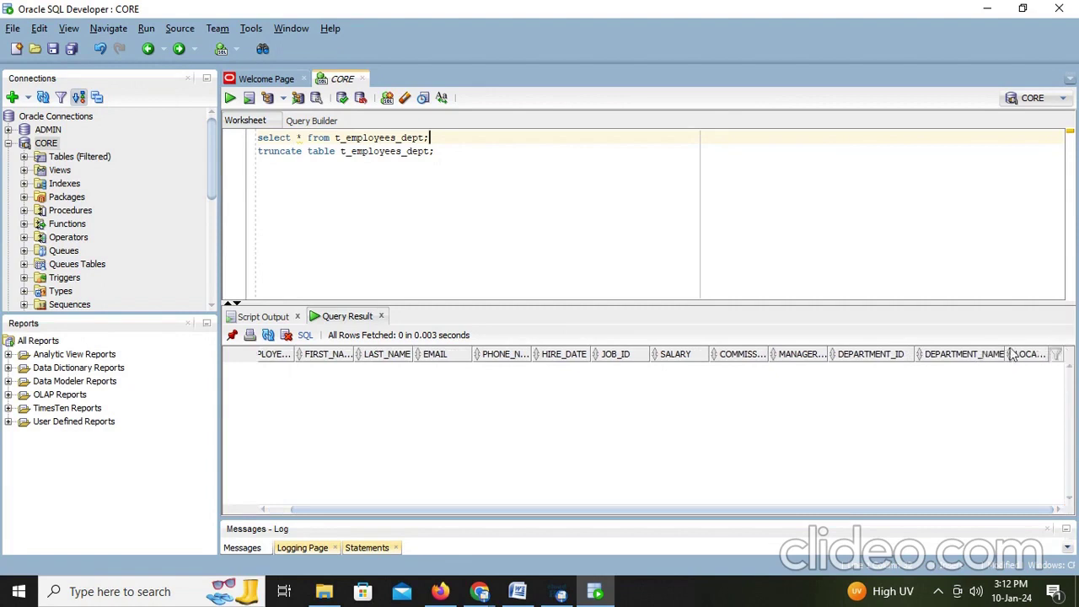
left_click_drag(1003, 352, 1039, 352)
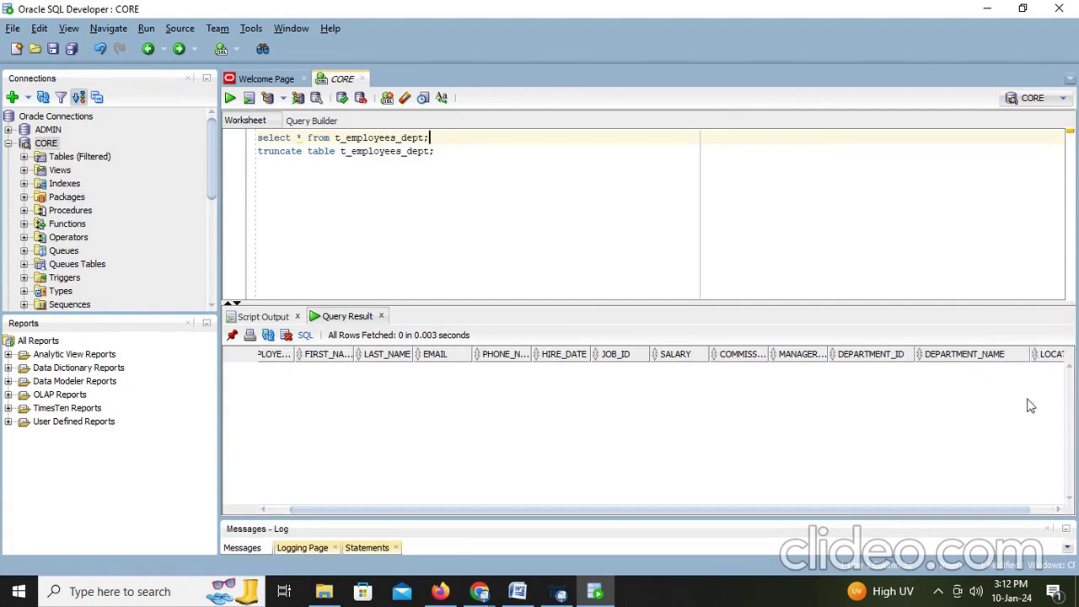
left_click_drag(966, 506, 1030, 501)
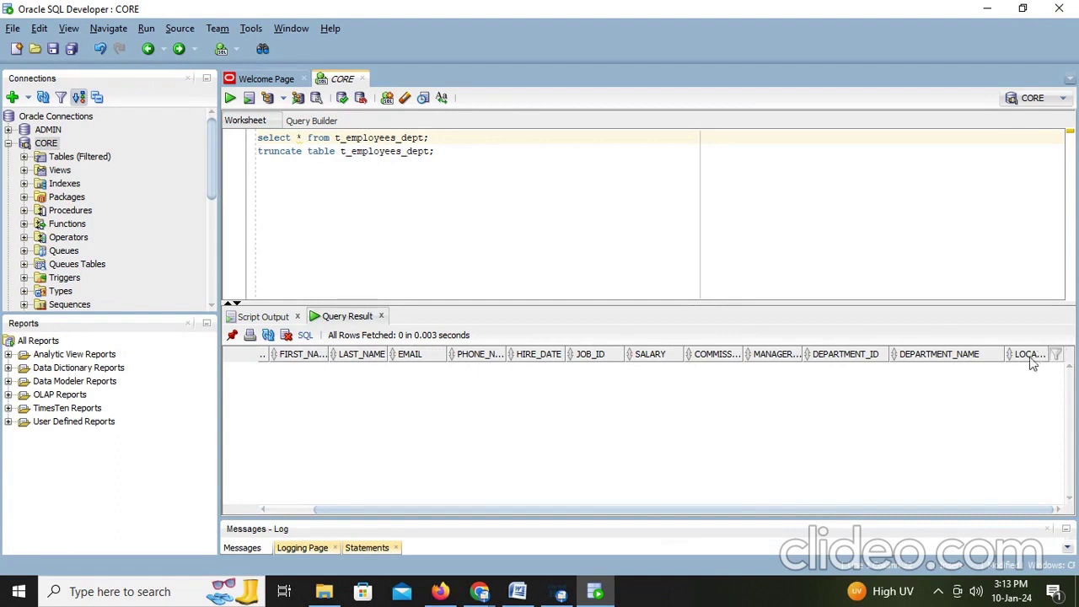
Step: Run 'desc t_employees_dept;' and highlight its DEPARTMENT_NAME and LOCATION_ID rows
left_click(479, 160)
key("Return")
type("desc t_empl")
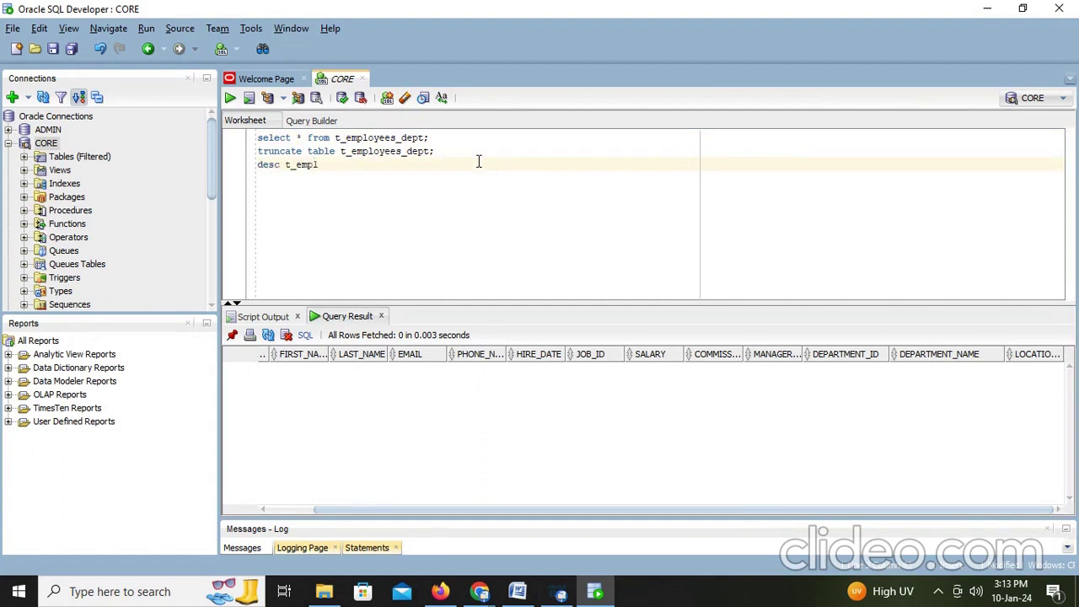
type("oyees_")
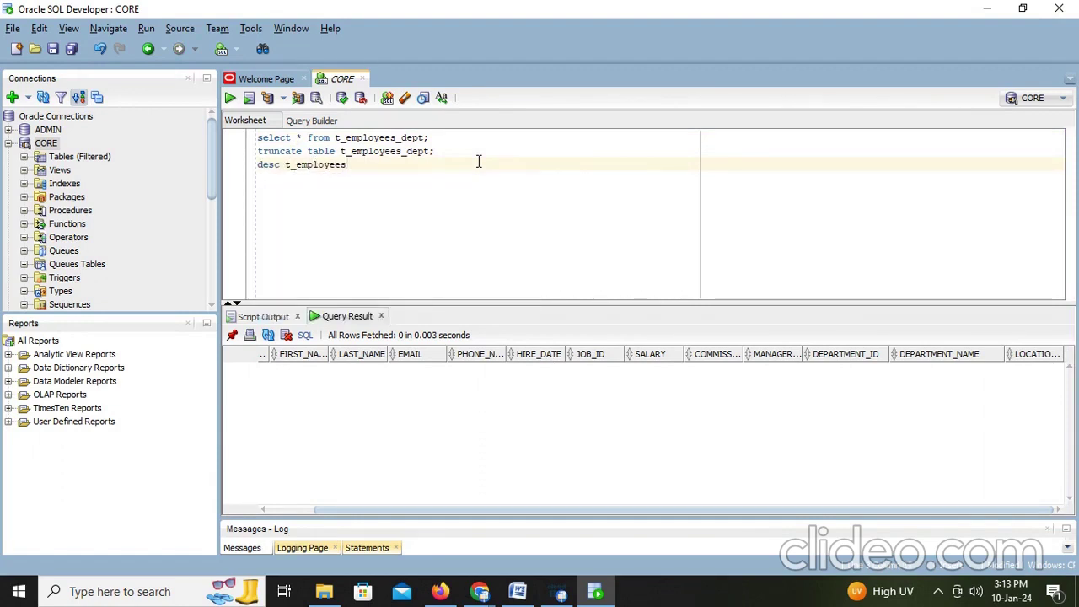
type("dept")
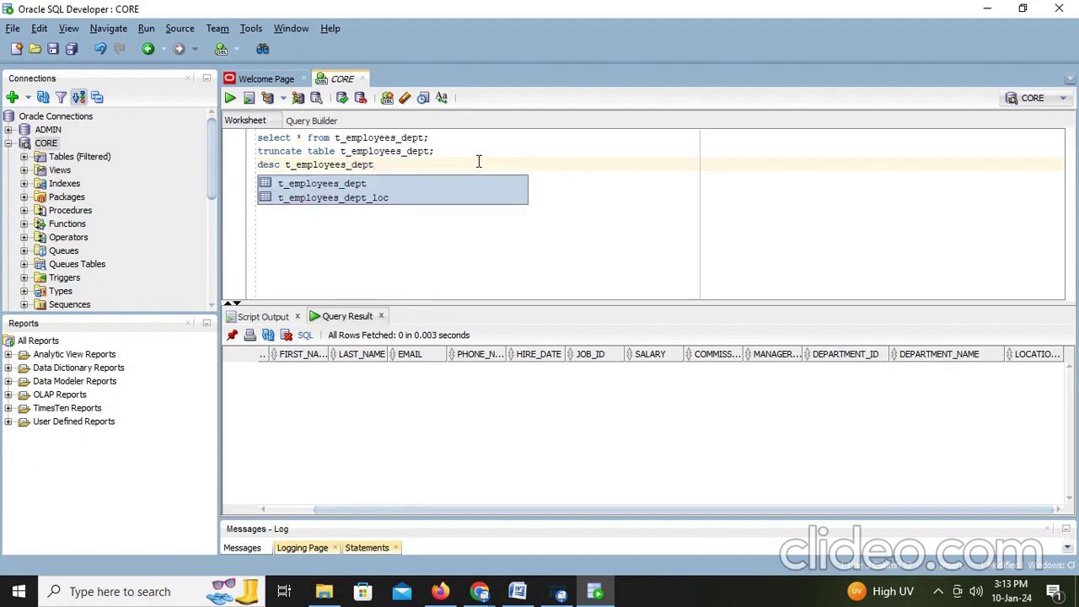
type(";")
key("ctrl+Return")
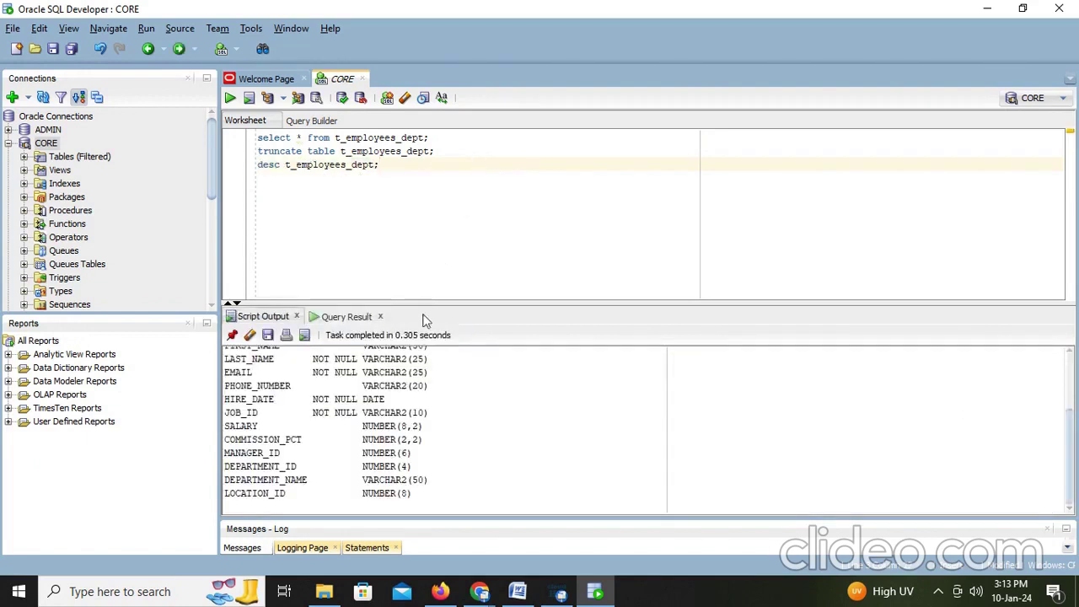
left_click_drag(302, 495, 224, 481)
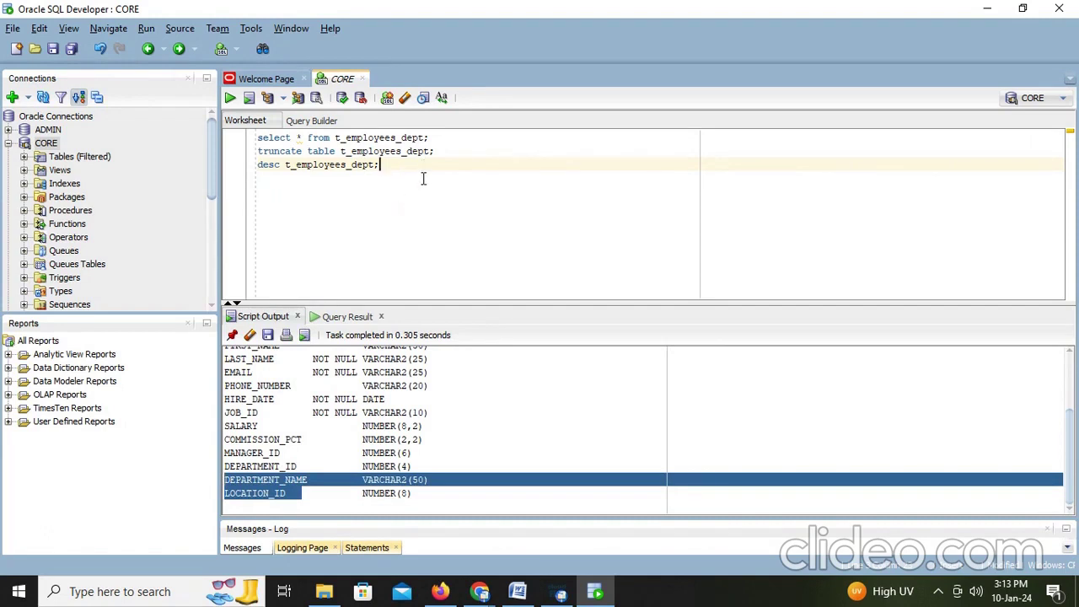
left_click(423, 178)
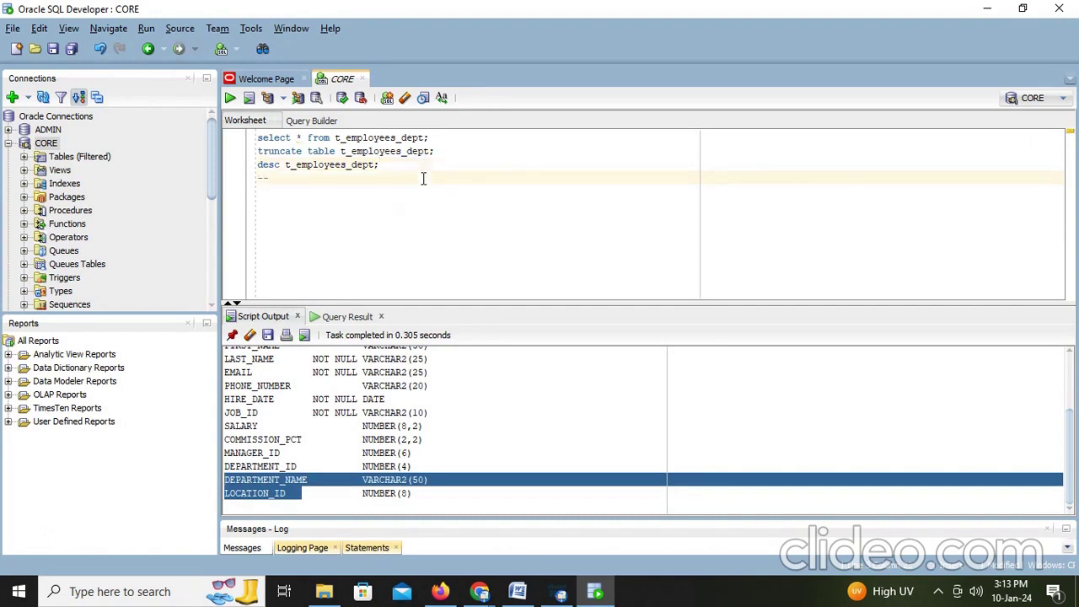
Step: Add the comment '--here we get department_name, location id from department table in lockup'
type("--here we get department_name")
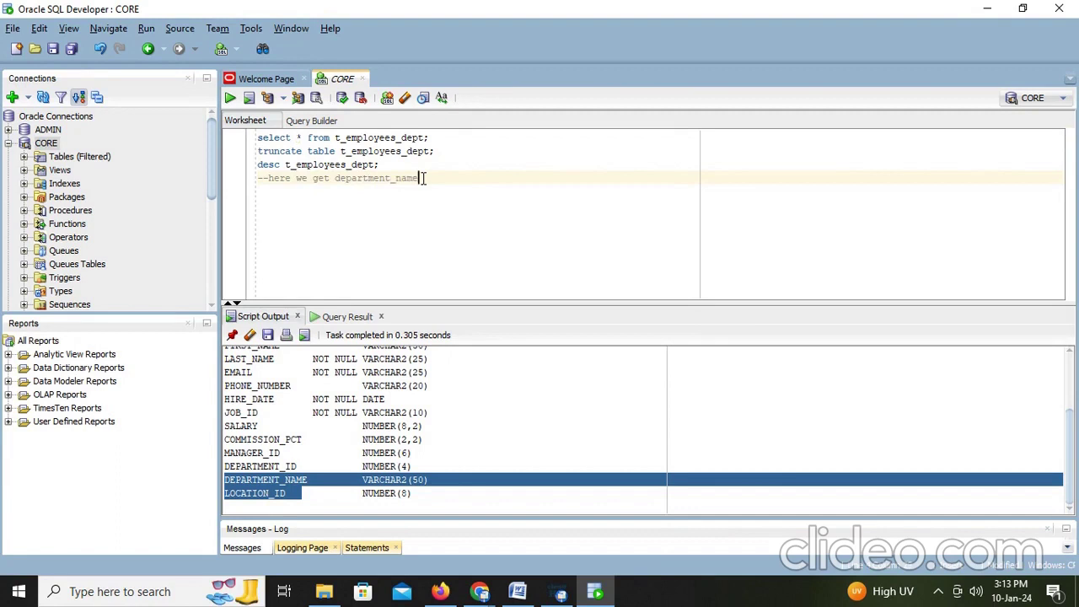
type(", location id from departme")
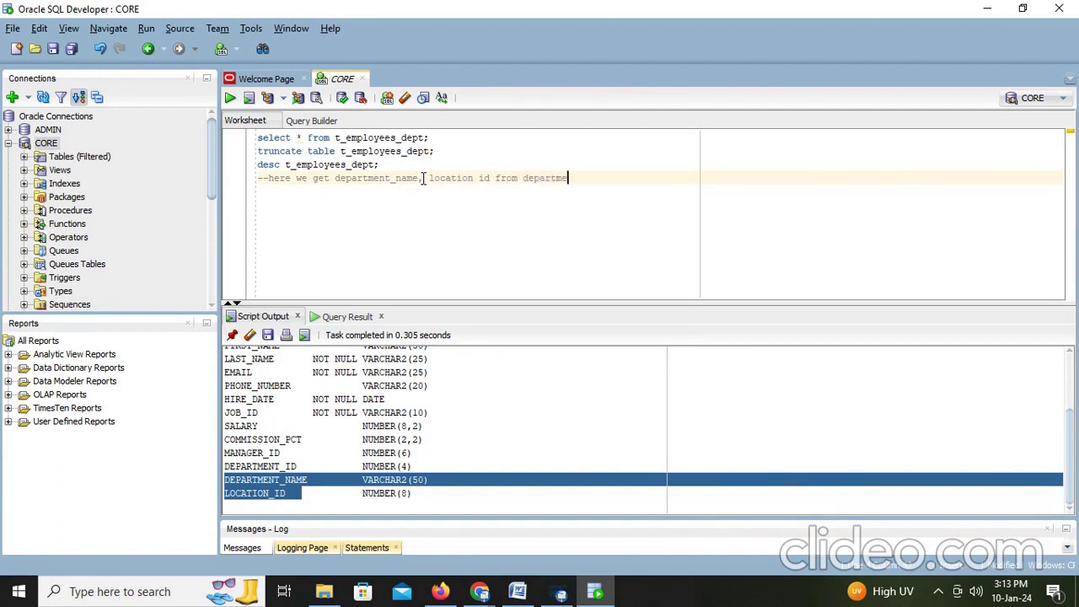
type("nt")
type(" table in lockup")
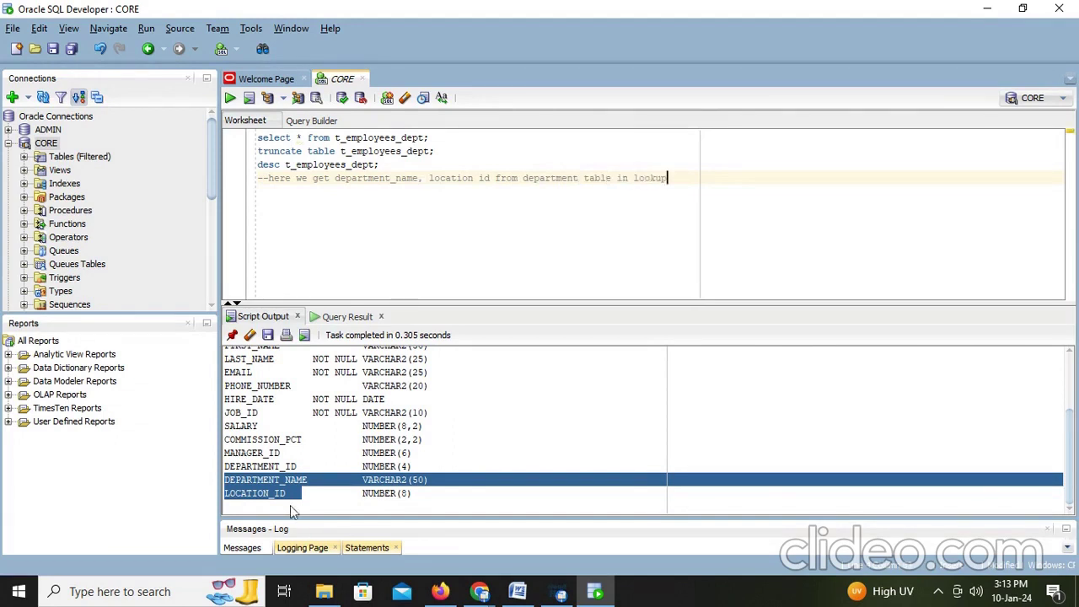
Step: Insert a Lookup transformation on the Source–Target link in Mapping2 and shift the Target right
left_click(441, 591)
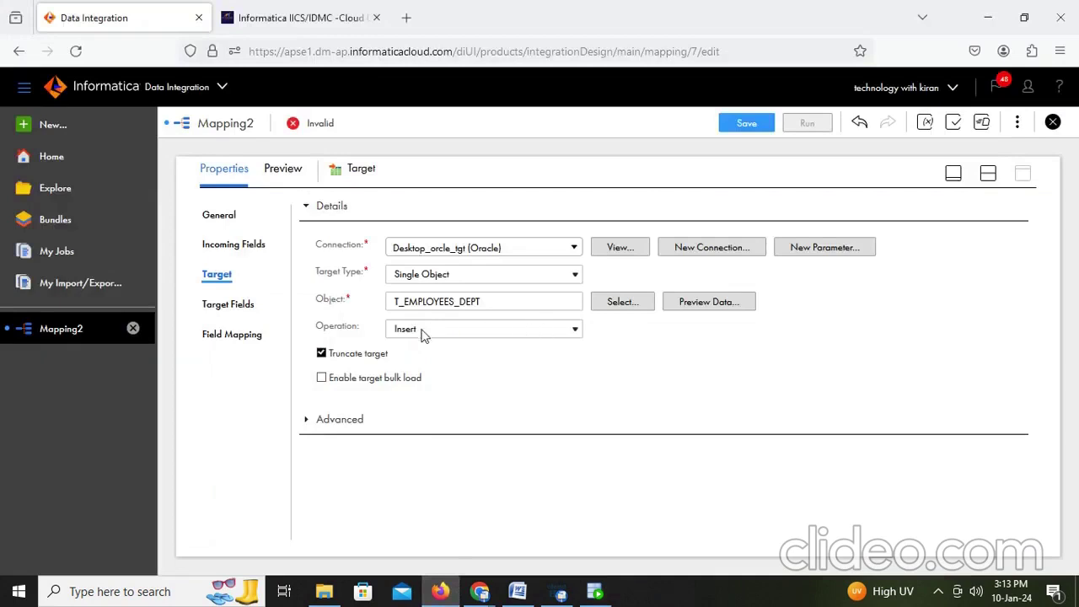
left_click(990, 174)
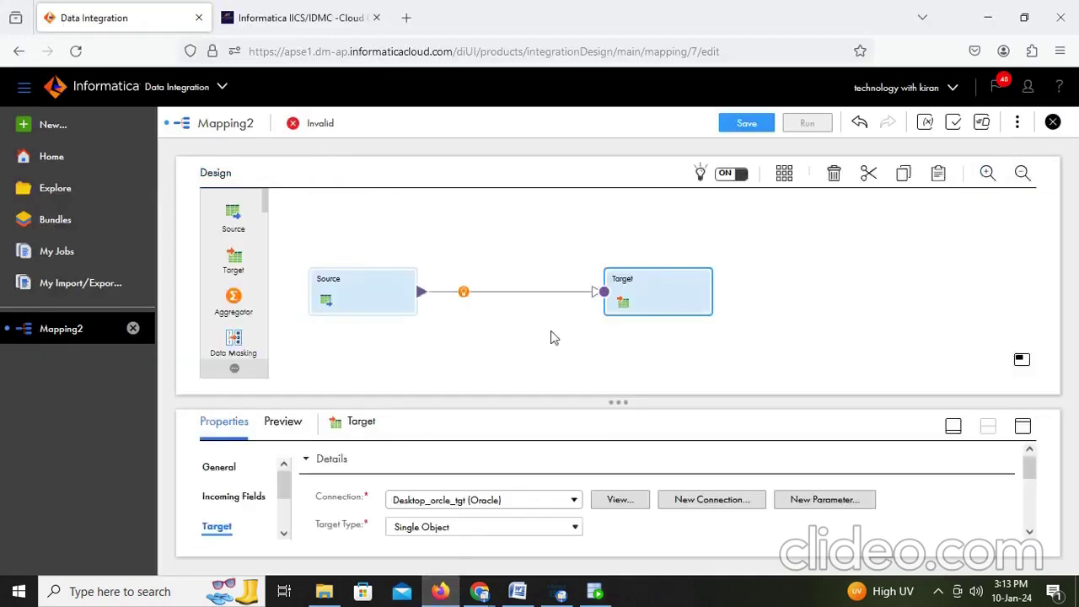
left_click(463, 292)
scroll(528, 376, "down", 2)
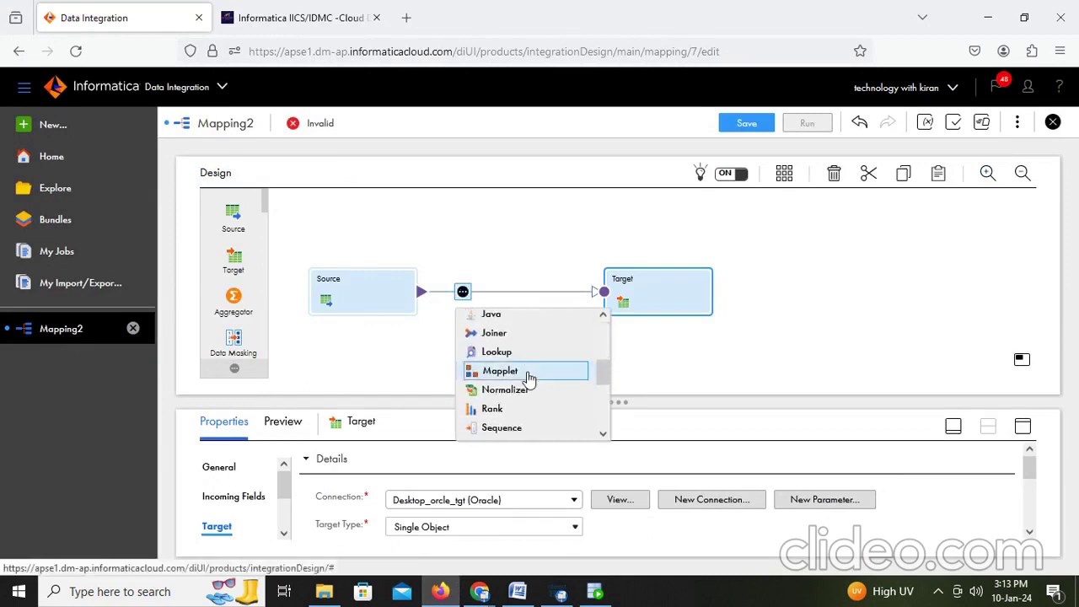
scroll(527, 371, "down", 2)
scroll(531, 371, "up", 4)
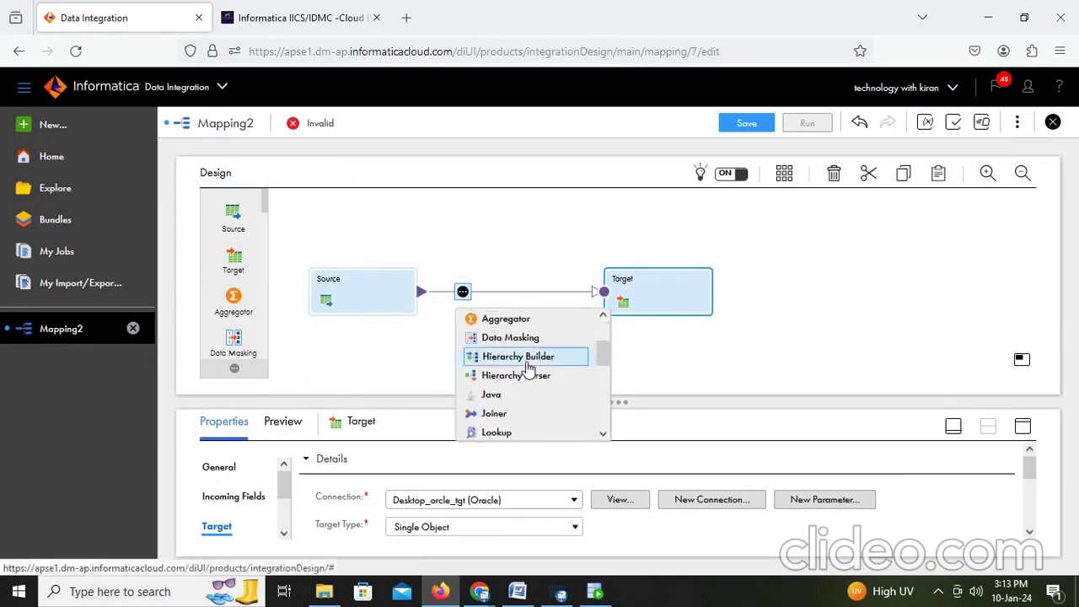
left_click(506, 434)
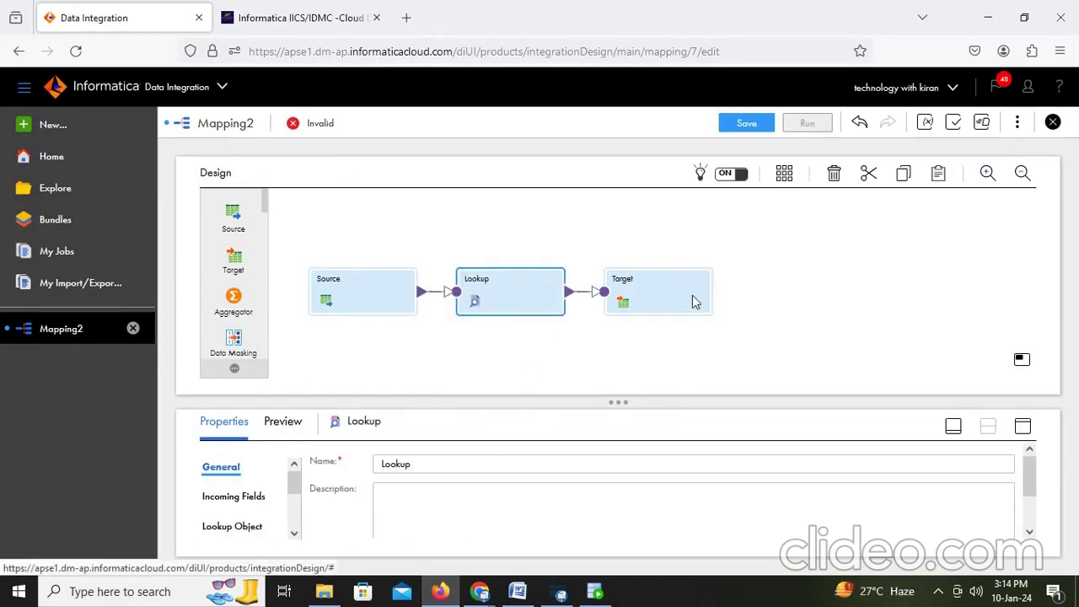
left_click_drag(694, 302, 835, 297)
Step: Expand the Lookup's properties, check its incoming EMPLOYEES fields, and show Lookup Object settings
left_click(538, 300)
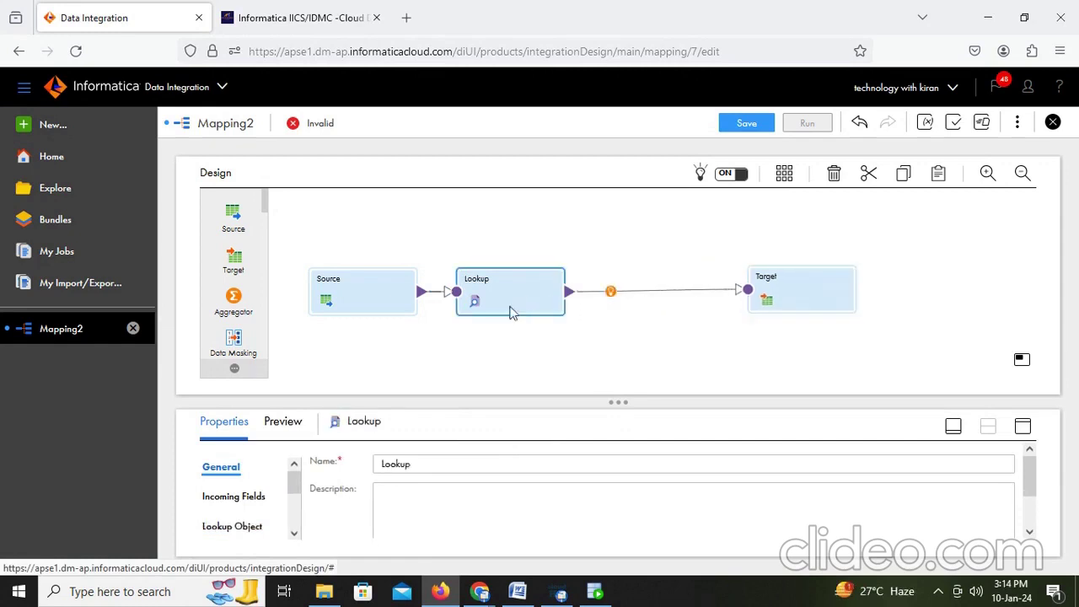
left_click(1022, 426)
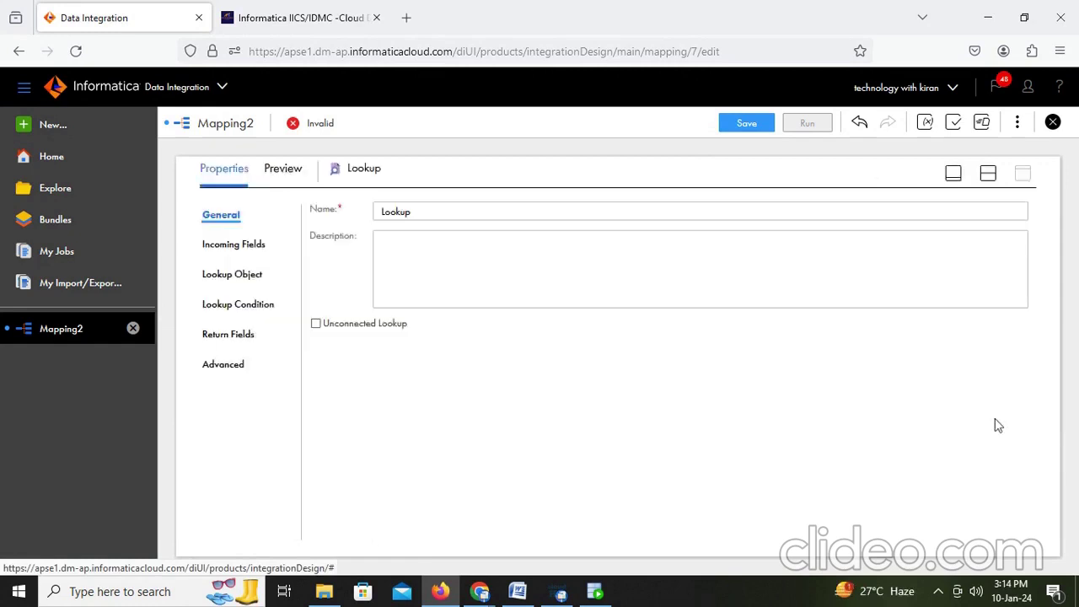
left_click(238, 245)
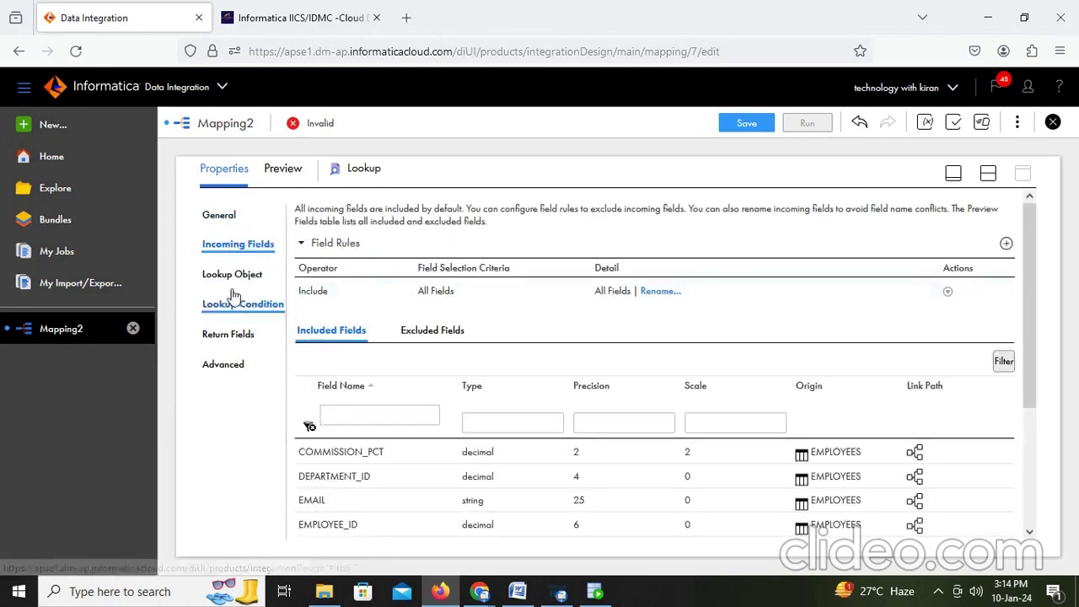
left_click(229, 279)
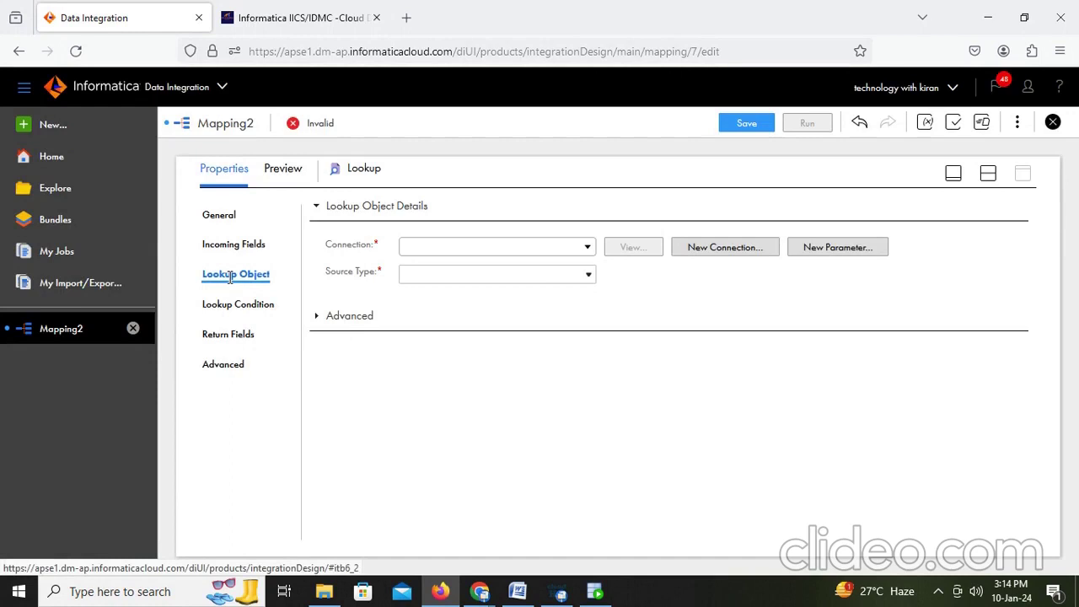
Step: Set the Lookup object to the DEPARTMENTS table on the Desktop_Oracle_Src connection
left_click(456, 250)
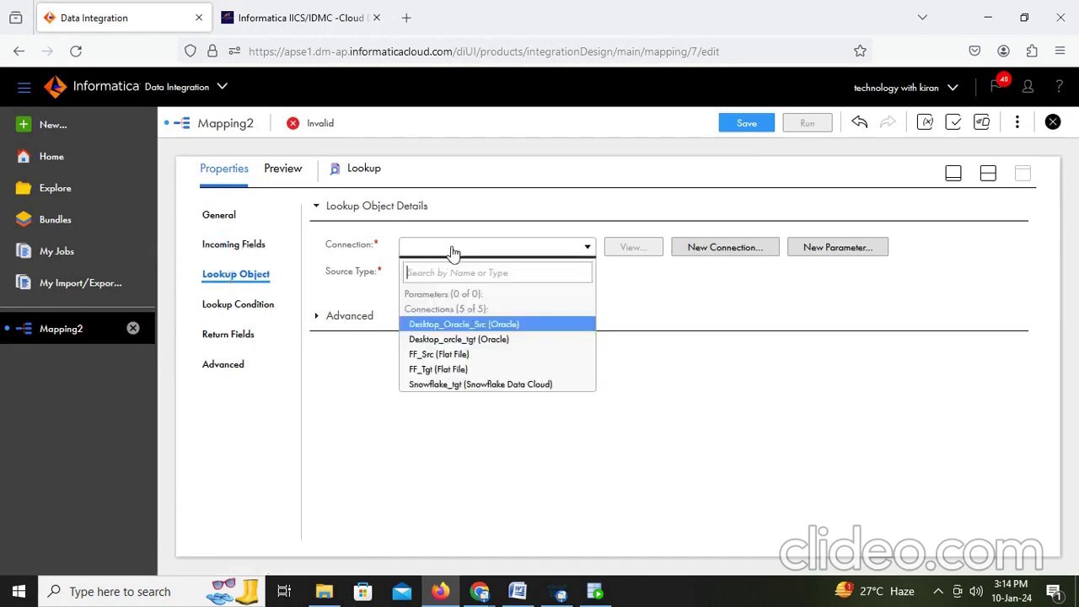
left_click(465, 325)
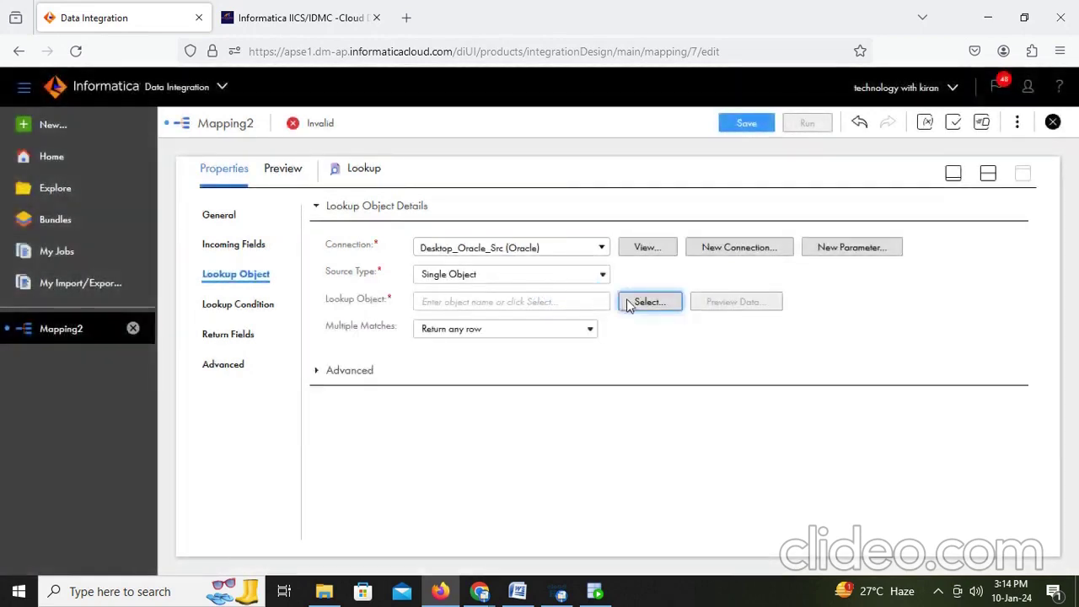
left_click(650, 302)
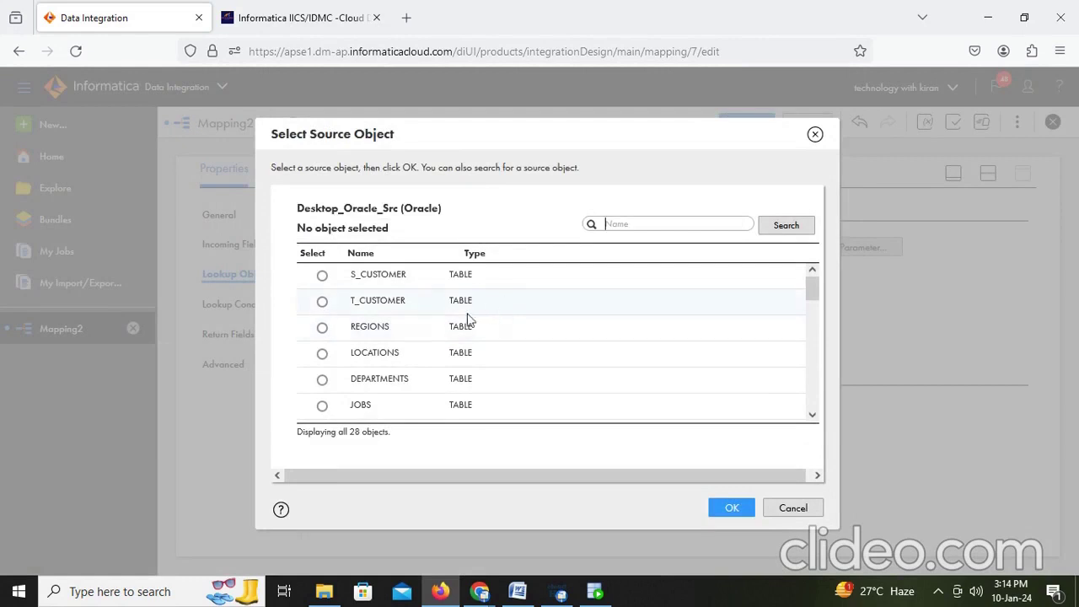
type("dep")
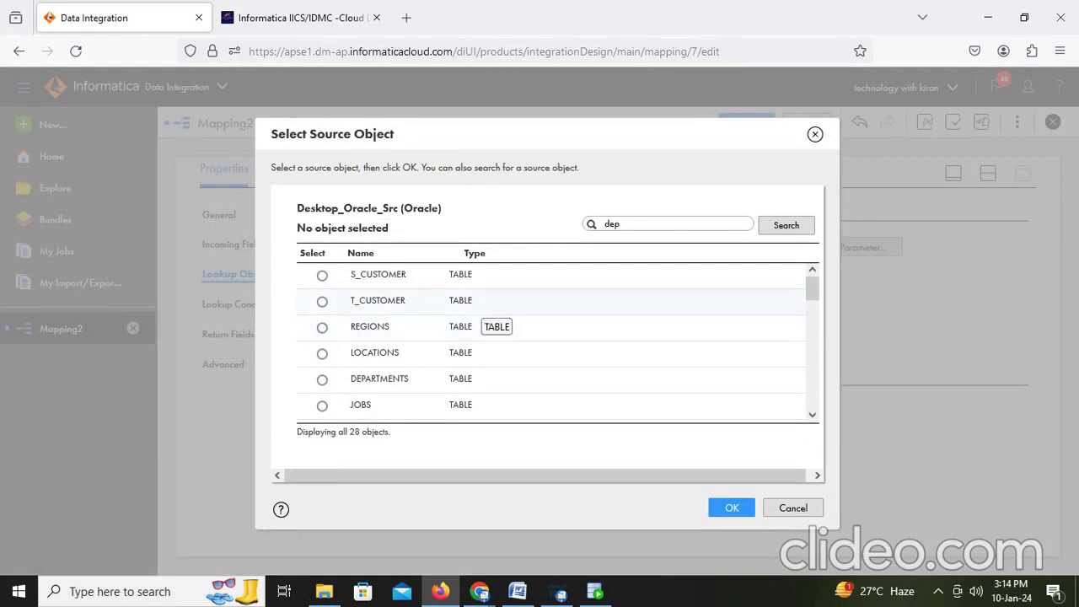
left_click(806, 228)
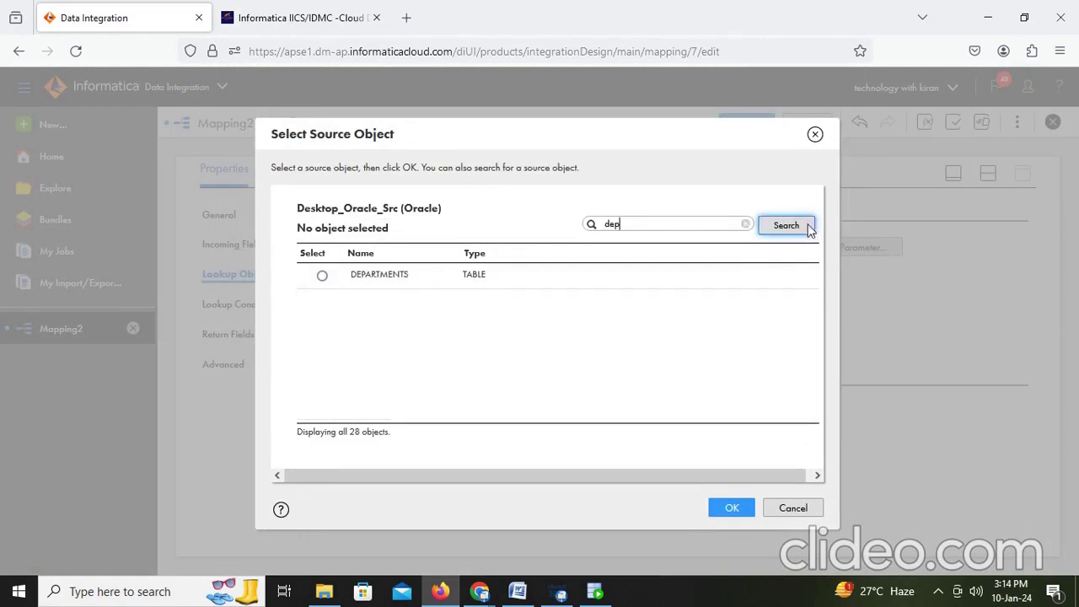
left_click(321, 275)
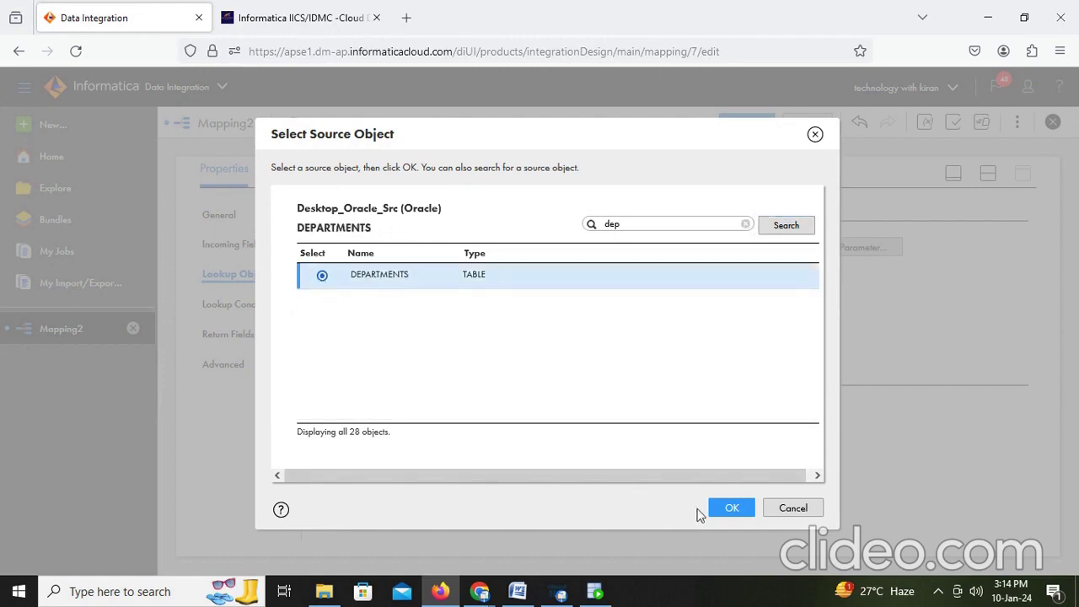
left_click(718, 507)
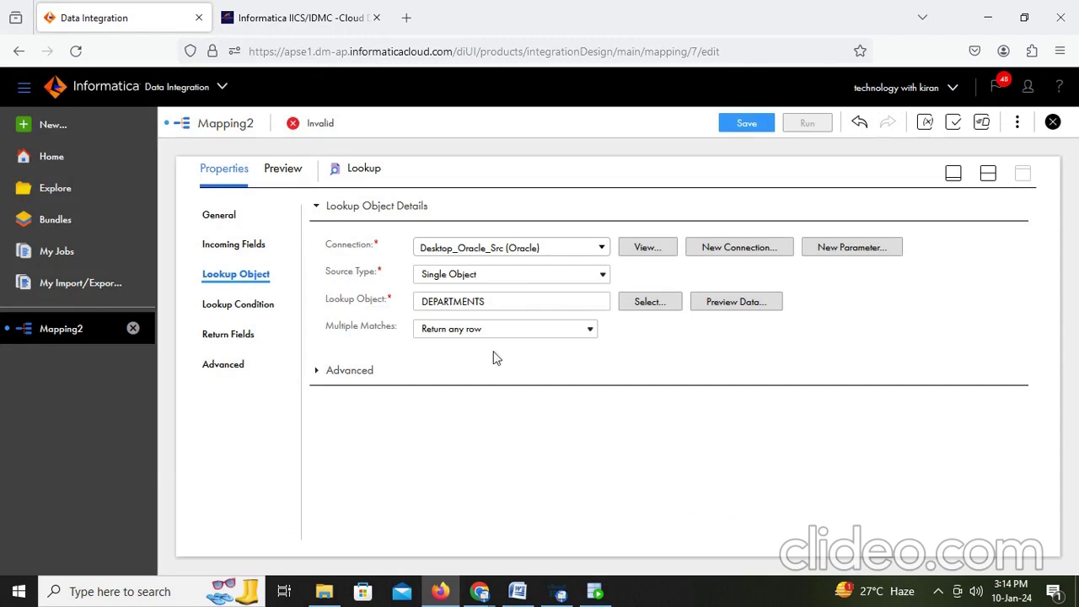
left_click(239, 308)
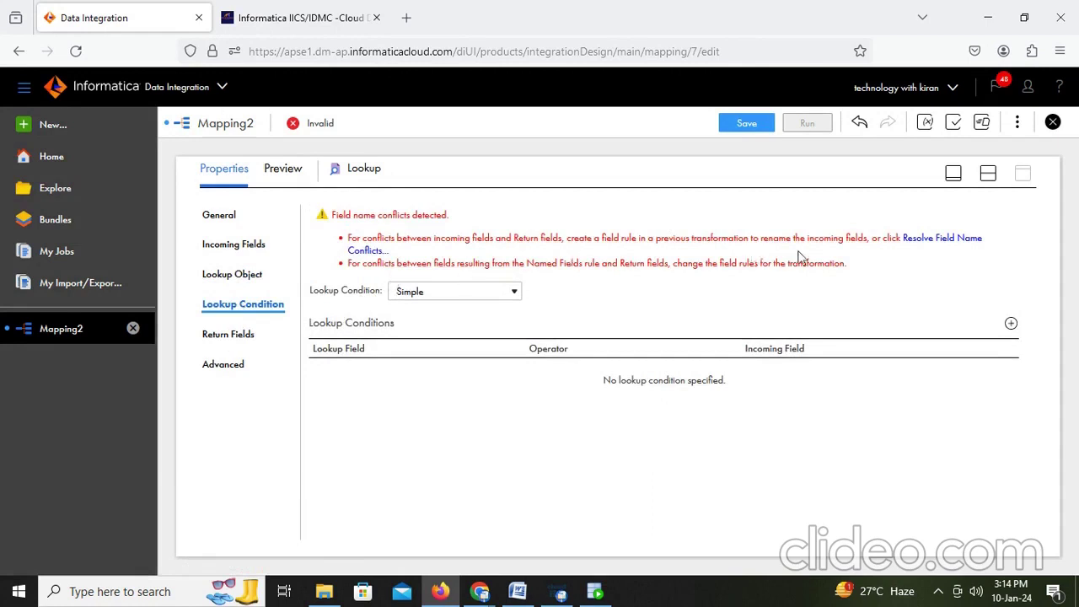
Step: Resolve the Lookup field name conflicts by bulk-prefixing Source fields with src_
left_click(968, 240)
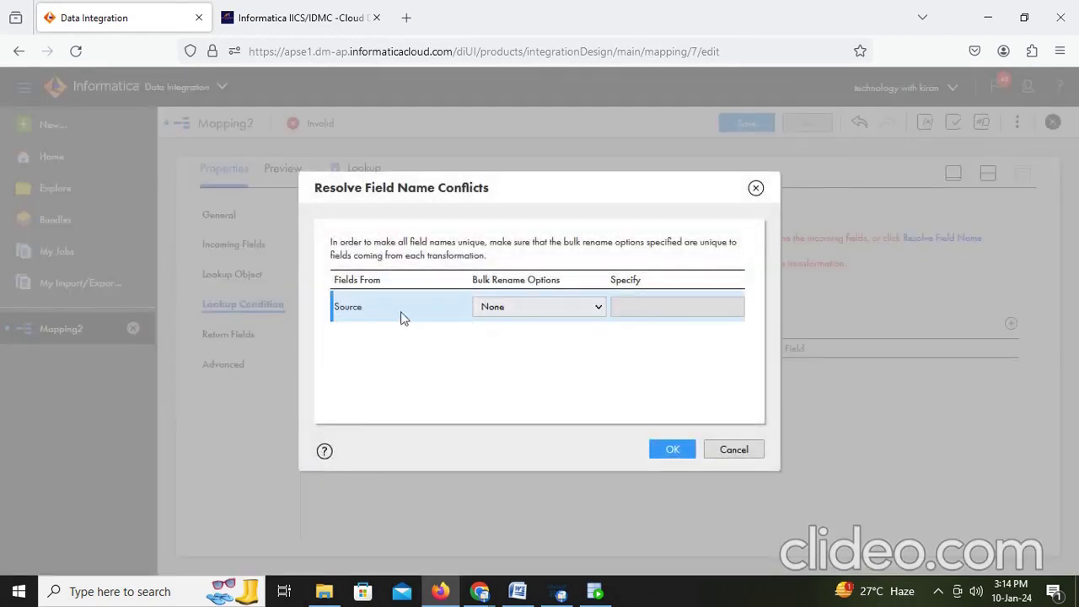
left_click(552, 309)
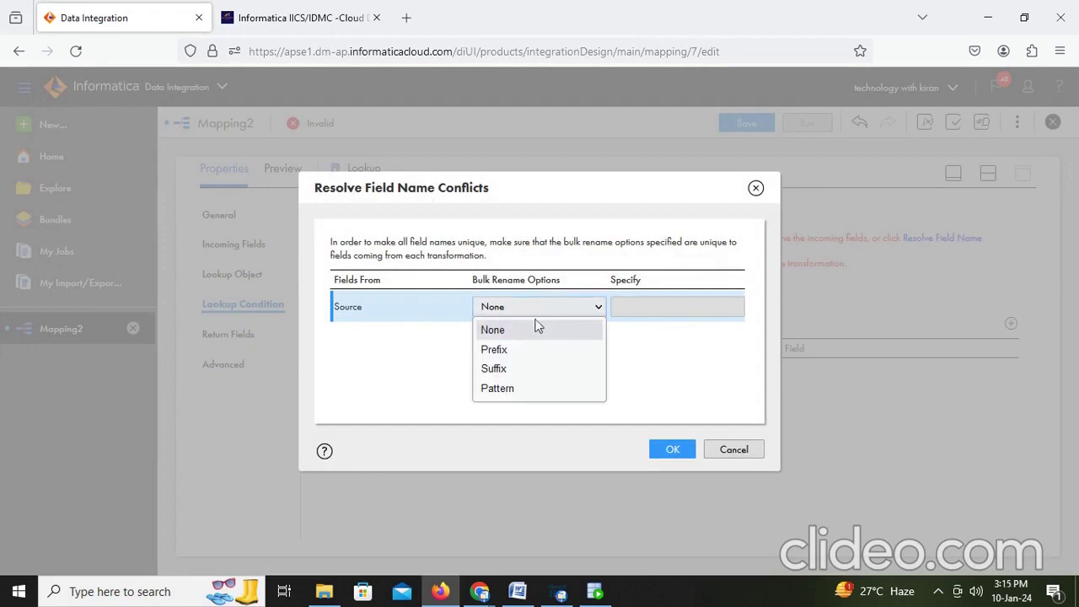
left_click(400, 309)
left_click(535, 310)
left_click(510, 351)
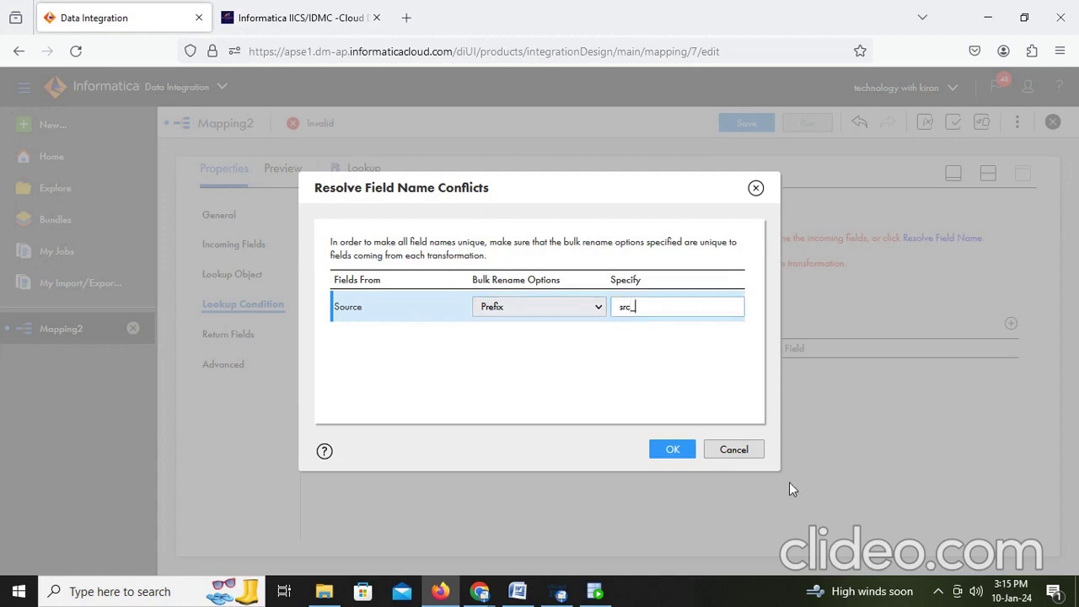
left_click(683, 455)
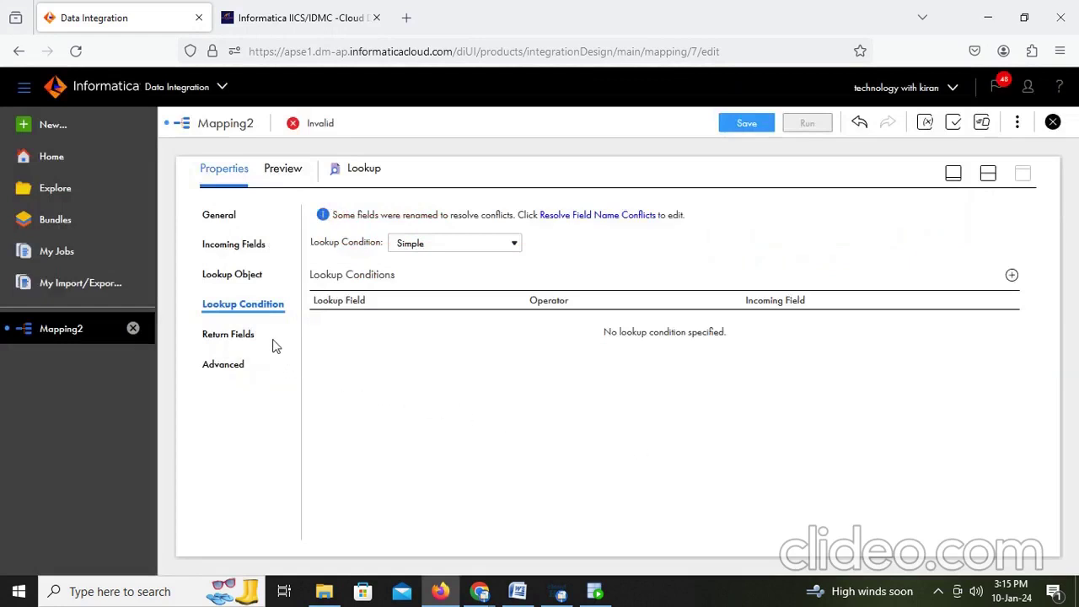
left_click(250, 340)
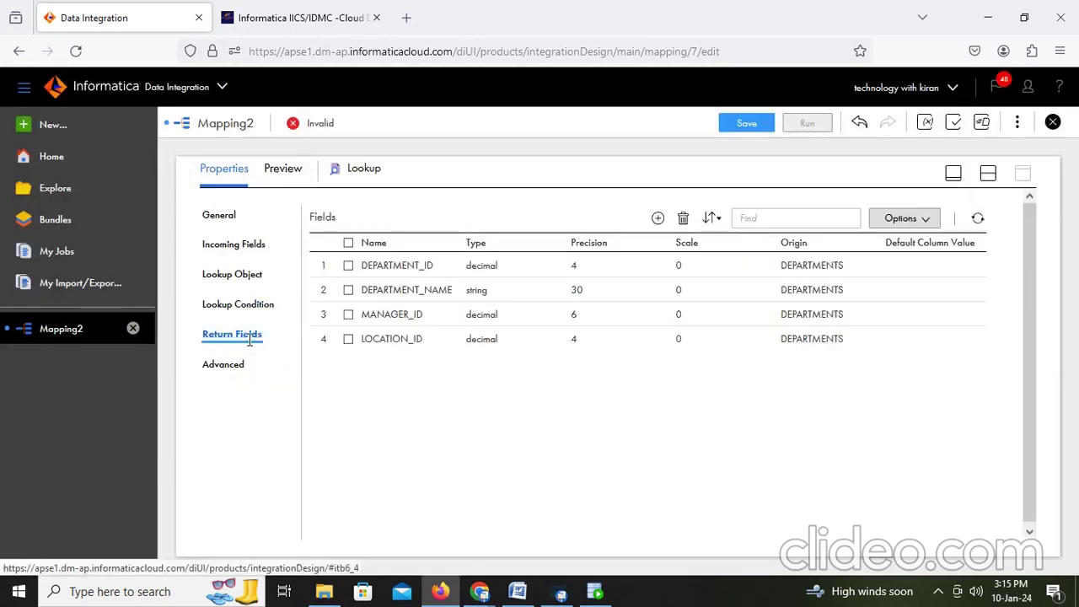
Step: Delete MANAGER_ID from the Lookup's return fields
left_click(348, 315)
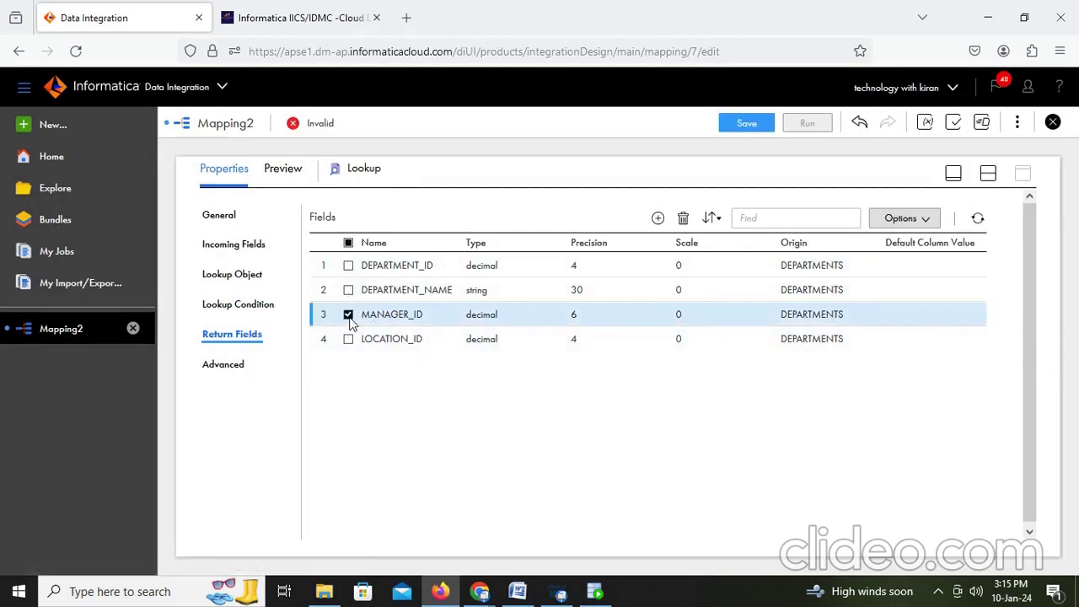
left_click(921, 219)
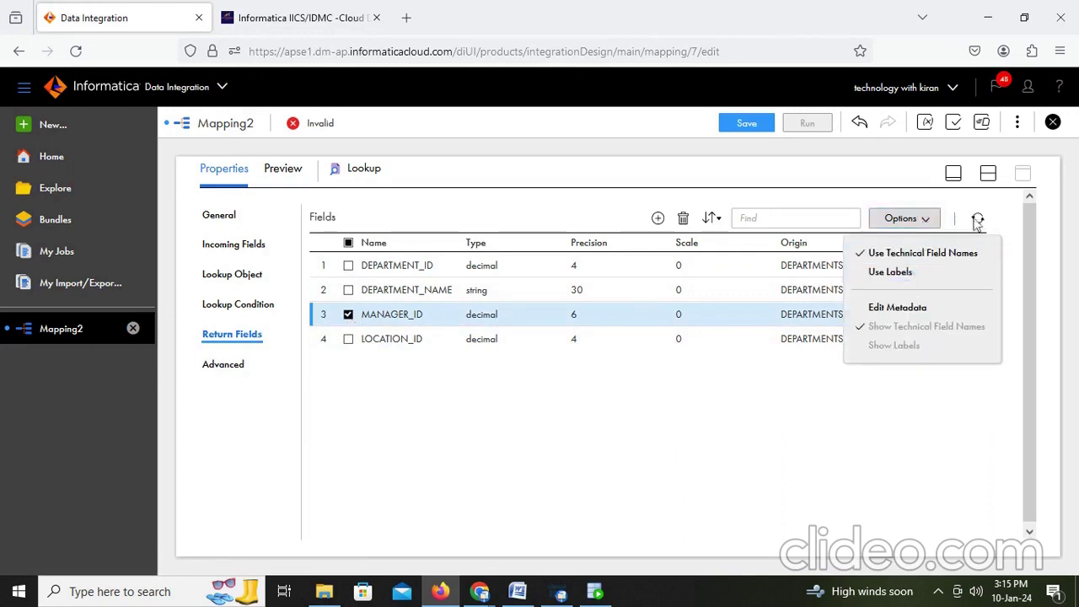
left_click(727, 435)
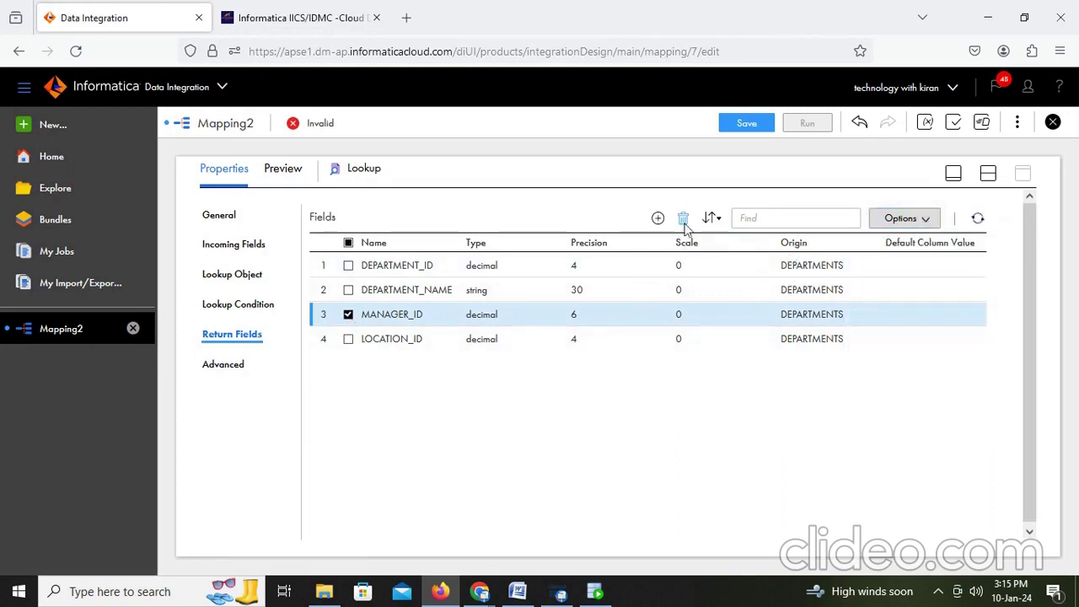
left_click(683, 219)
left_click(565, 397)
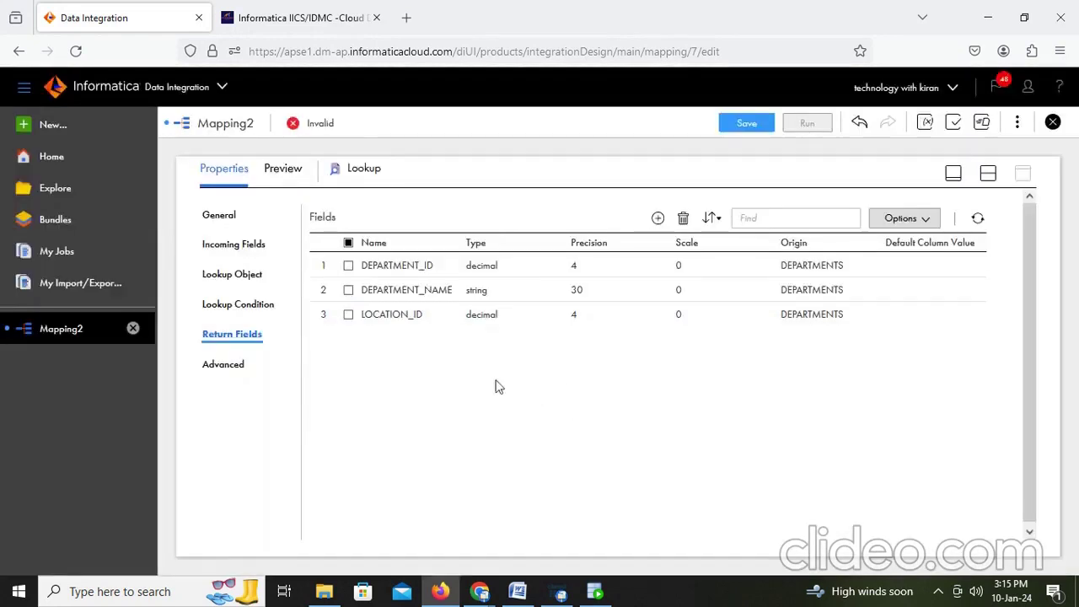
Step: Check the remaining DEPARTMENT_ID, DEPARTMENT_NAME and LOCATION_ID fields against the target columns in SQL Developer
left_click(403, 290)
left_click(405, 314, "shift")
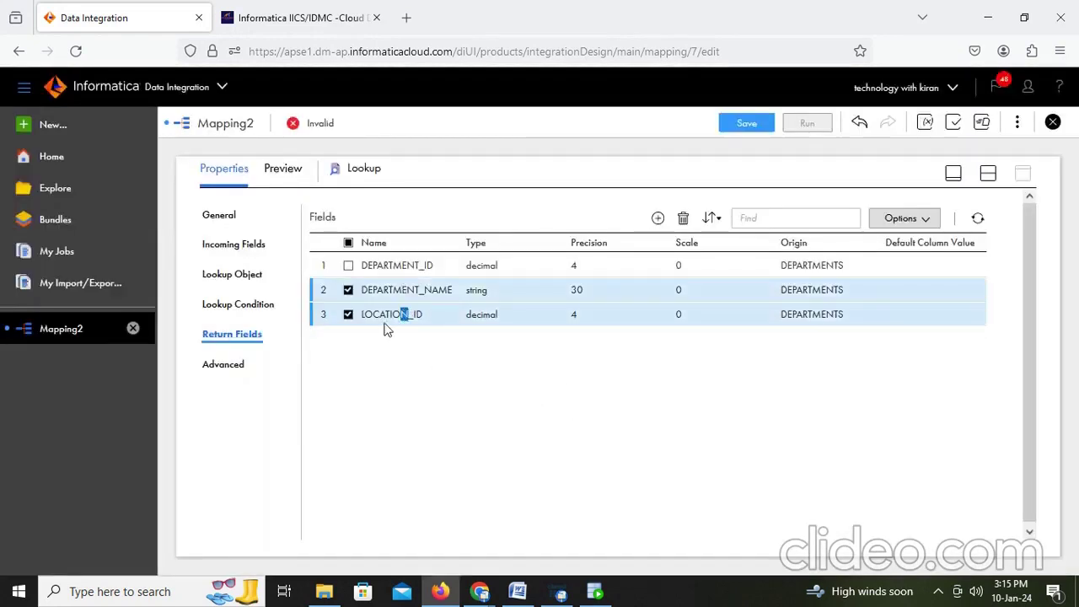
left_click(387, 370)
left_click(351, 291)
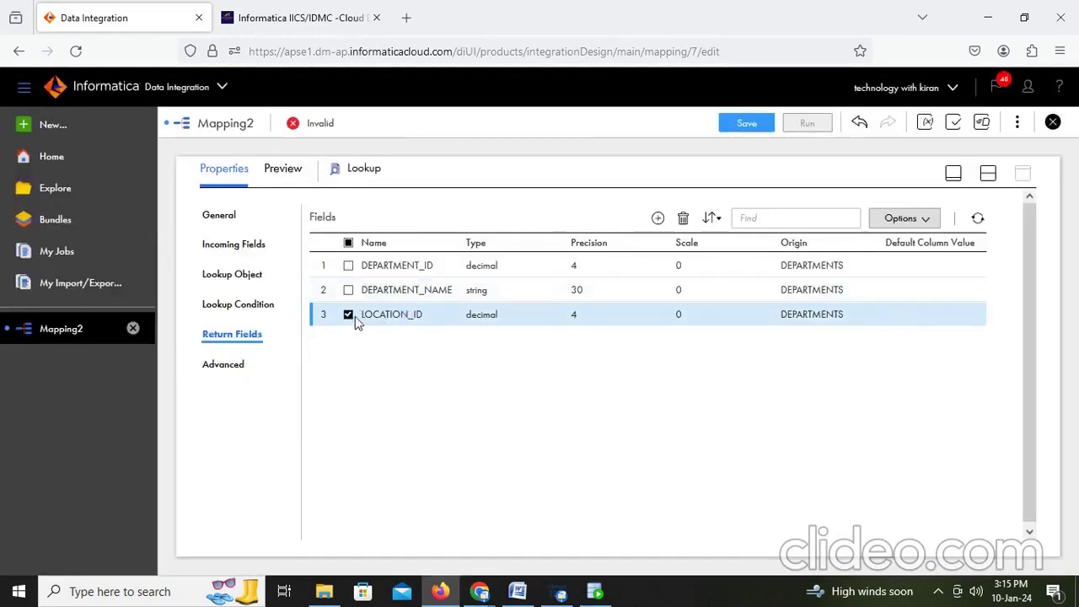
left_click(355, 317)
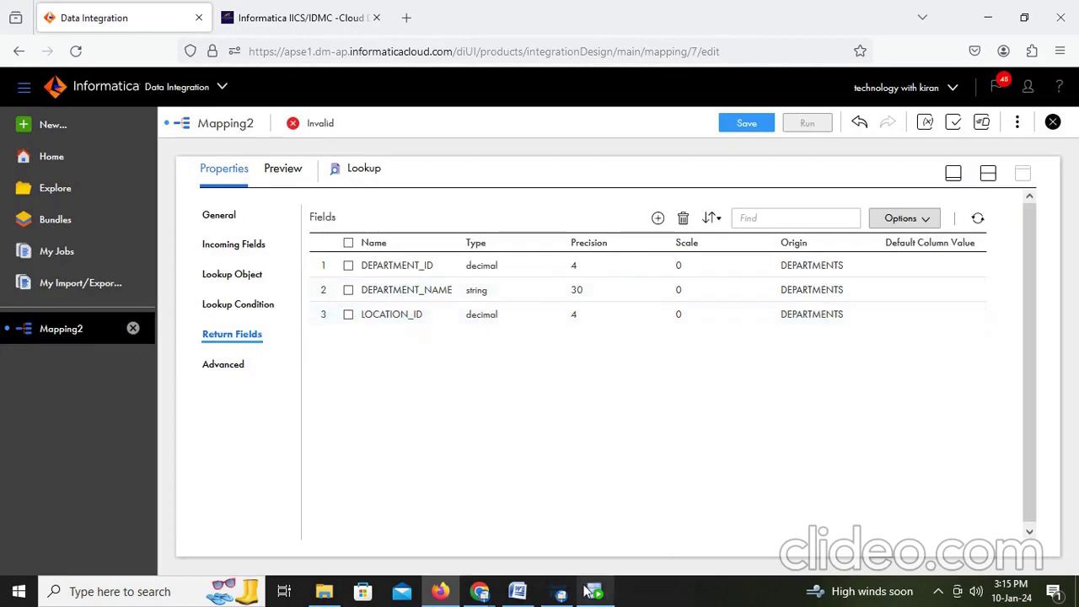
left_click(595, 591)
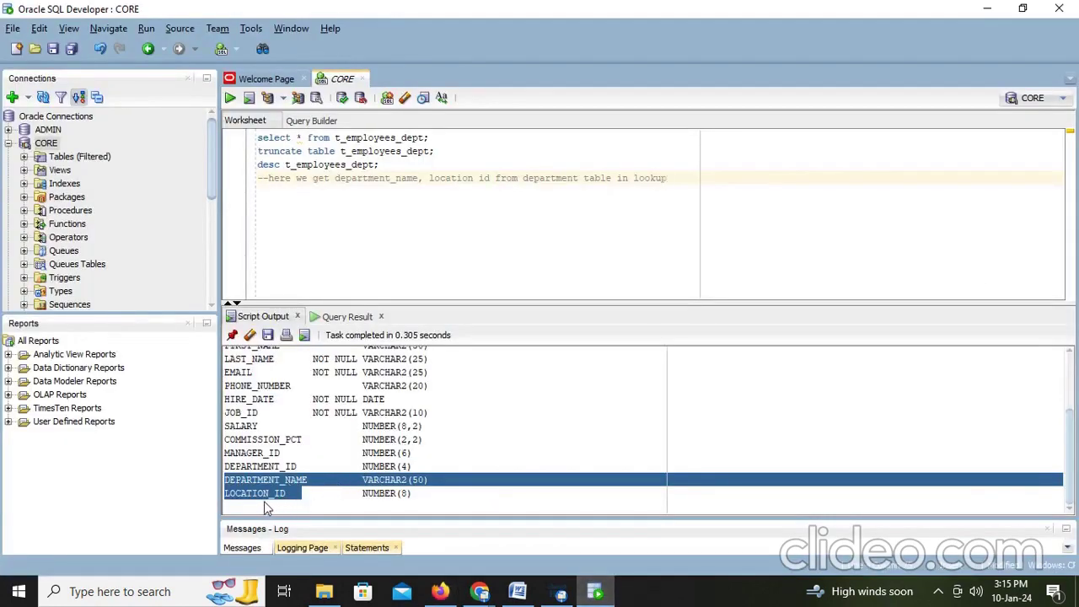
left_click(439, 592)
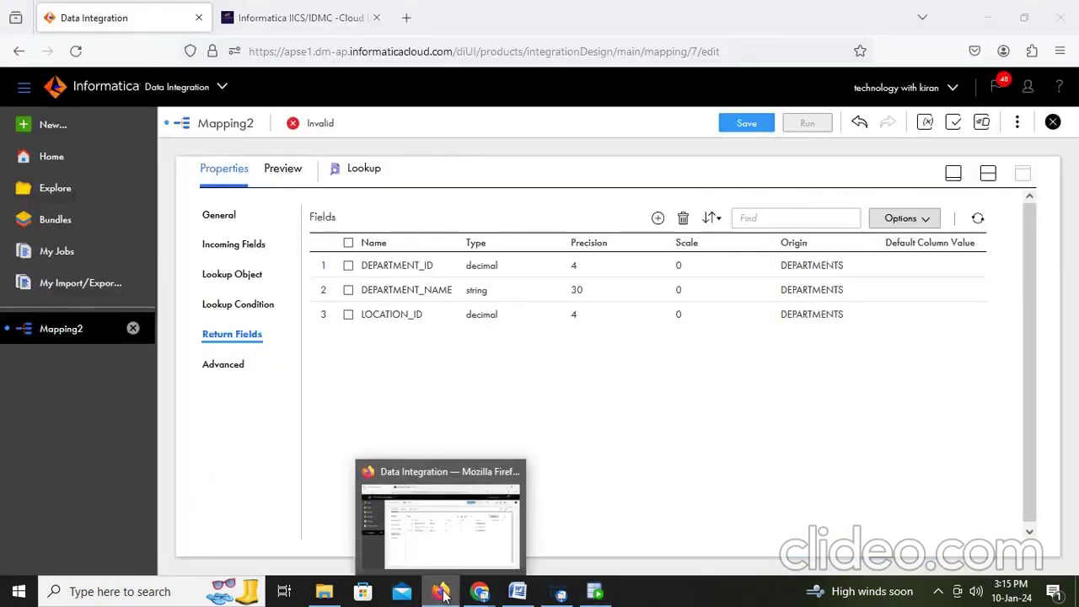
left_click(438, 592)
left_click(439, 592)
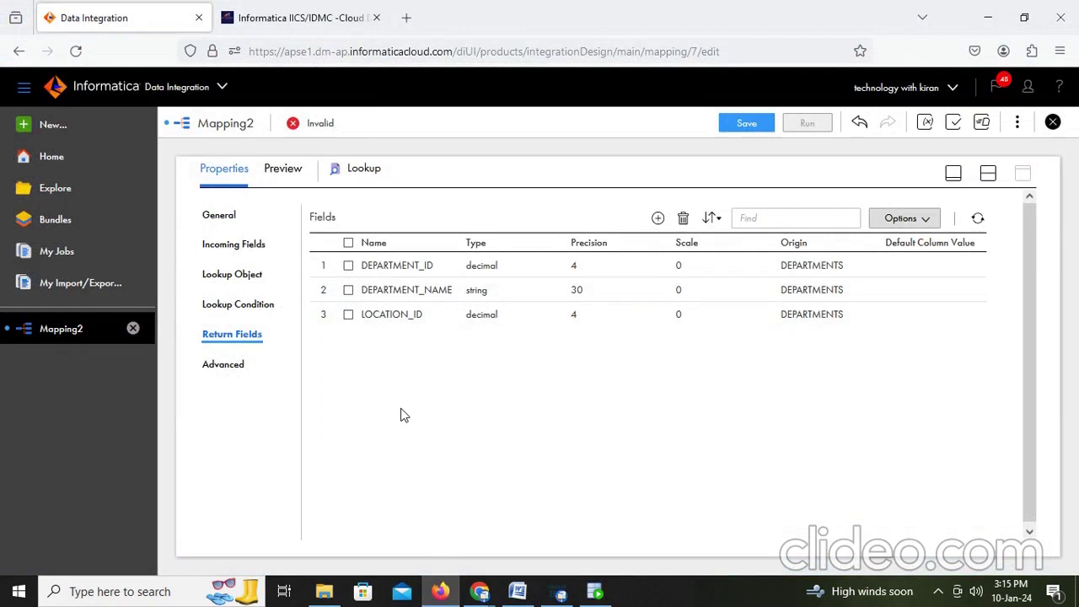
Step: Review the Lookup's Advanced cache, SQL override and source filter settings, then restore the Design canvas
left_click(233, 369)
scroll(539, 280, "down", 1)
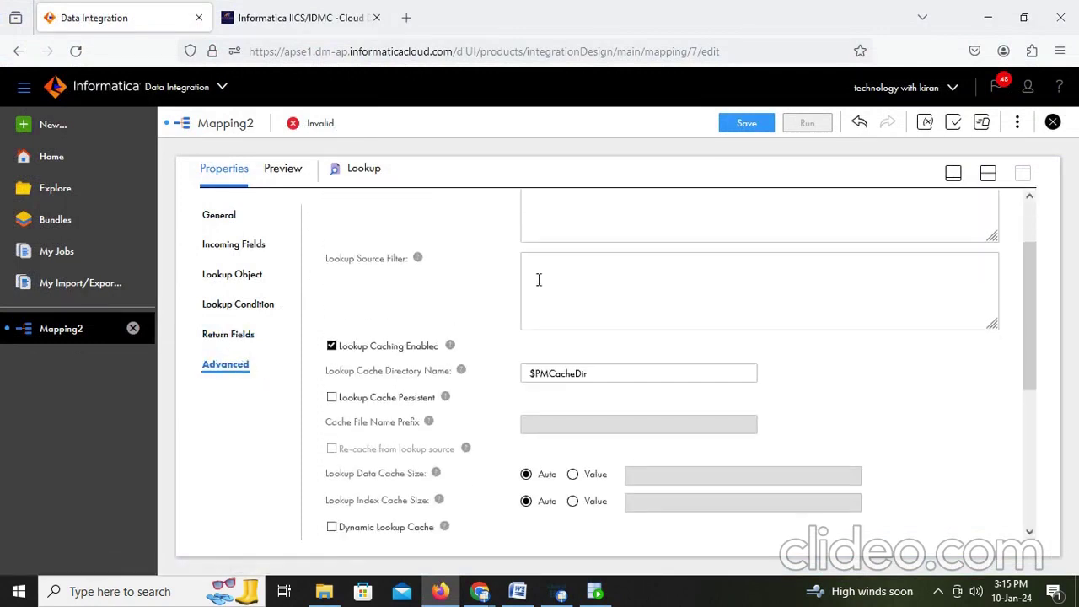
scroll(539, 280, "up", 1)
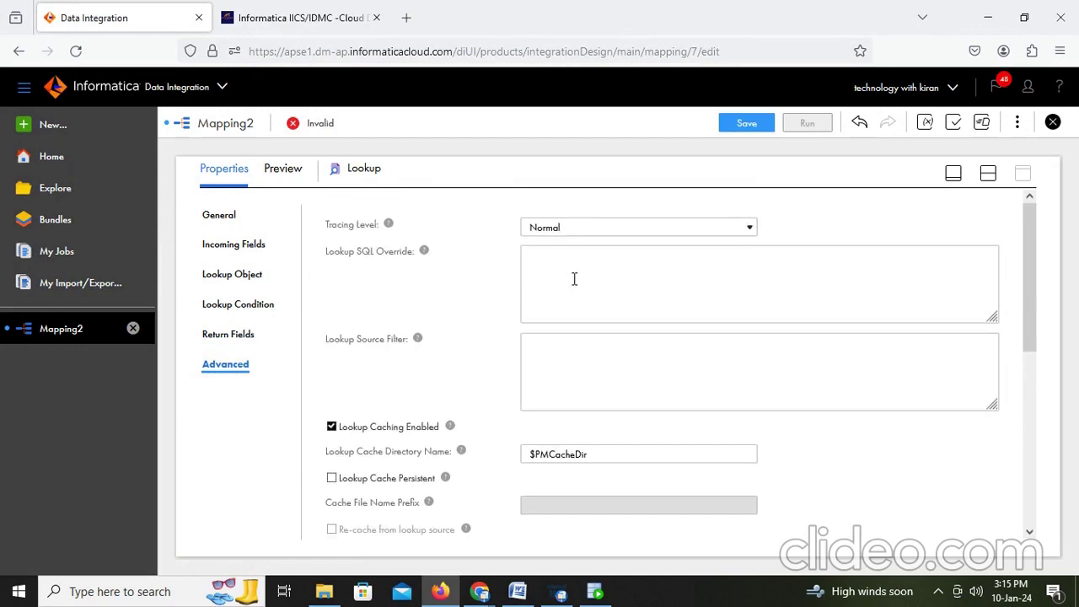
left_click(575, 279)
left_click(579, 371)
scroll(578, 371, "down", 4)
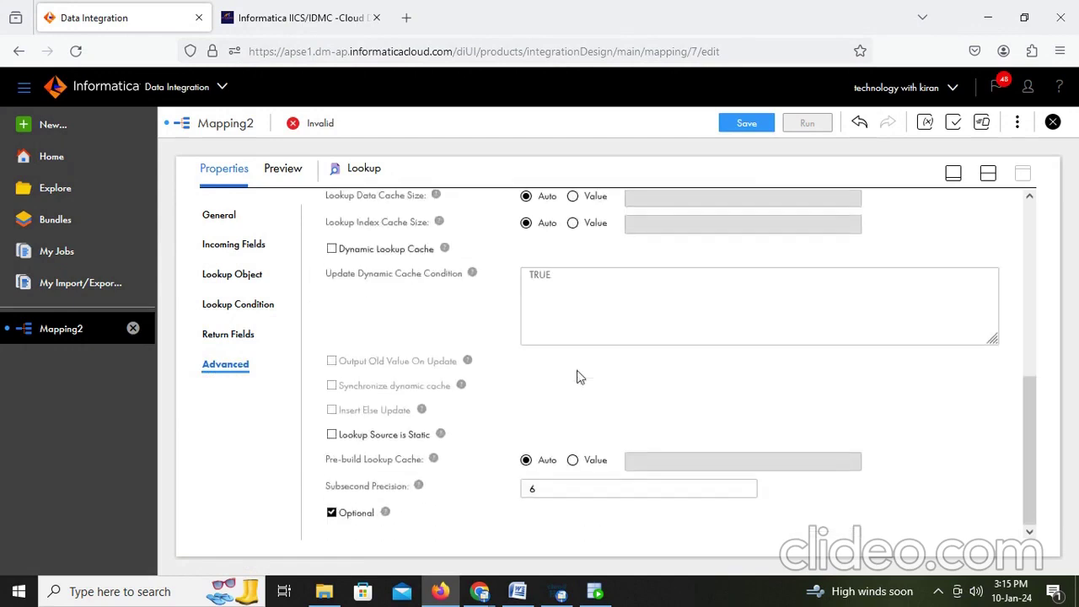
scroll(578, 371, "up", 5)
left_click(988, 173)
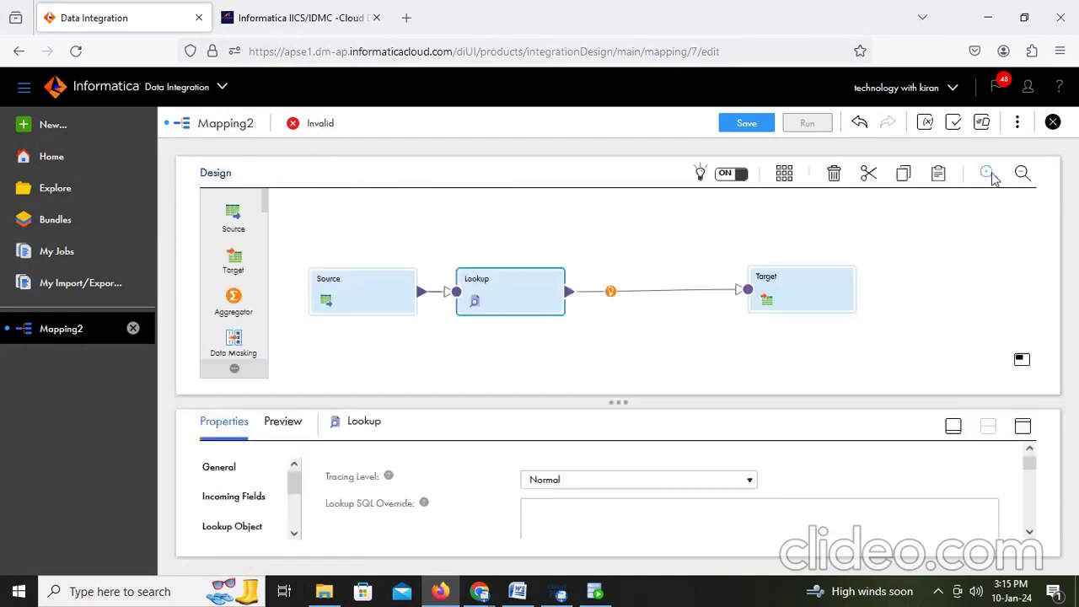
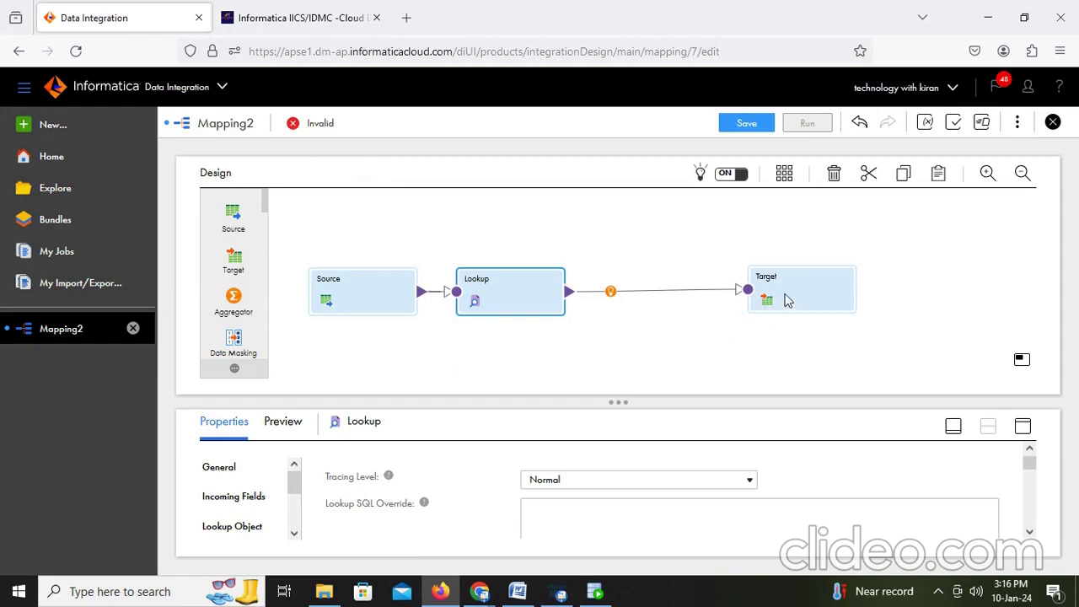
Step: Open the Target's Field Mapping in an enlarged properties panel
left_click(787, 301)
left_click(1023, 426)
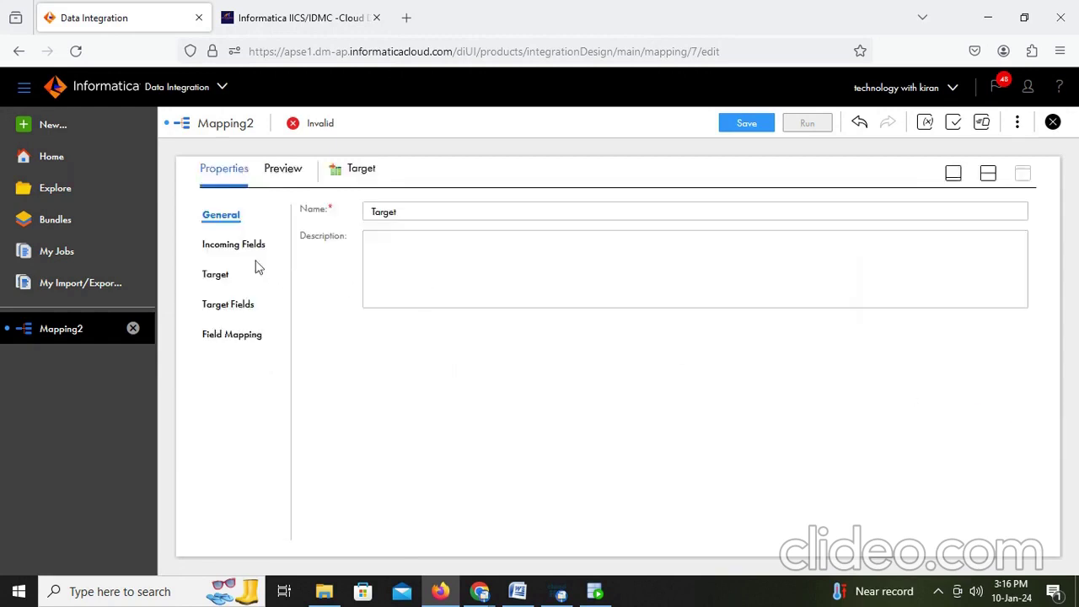
left_click(228, 336)
scroll(477, 333, "down", 2)
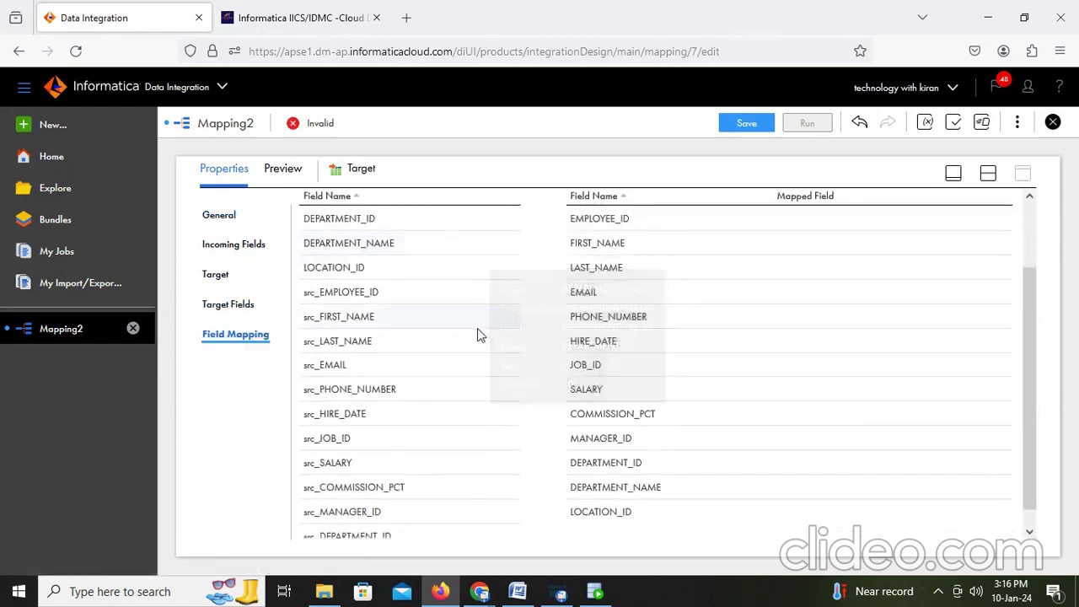
scroll(478, 331, "up", 2)
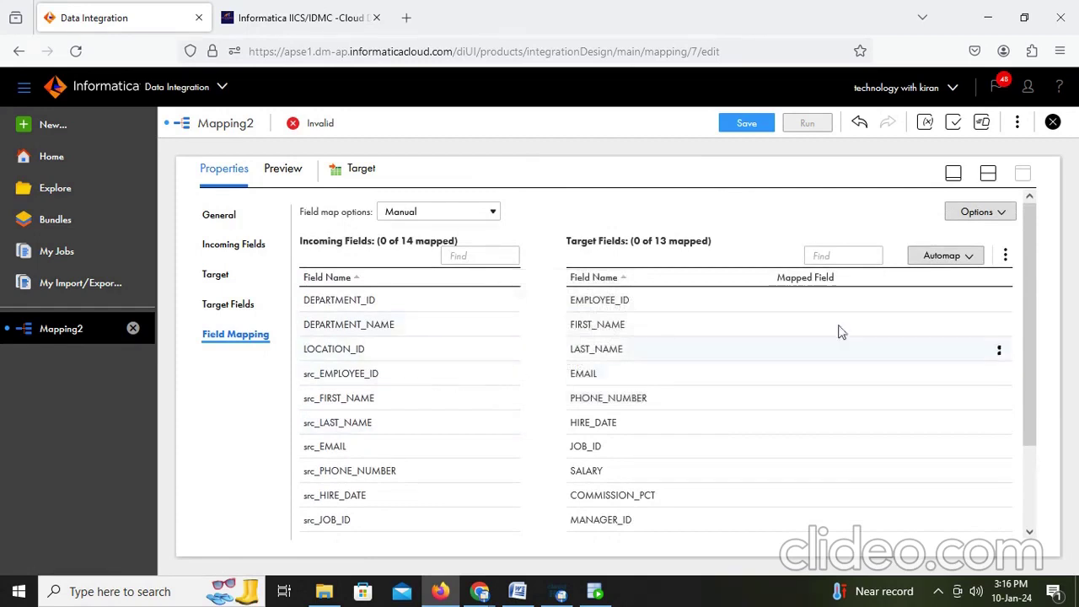
mouse_move(369, 327)
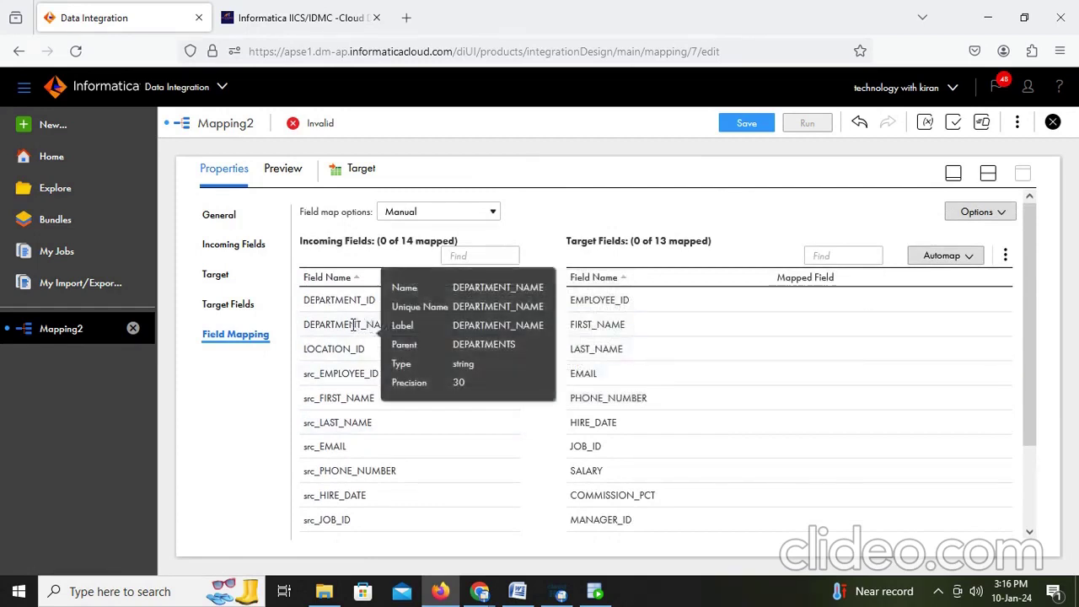
scroll(328, 295, "down", 2)
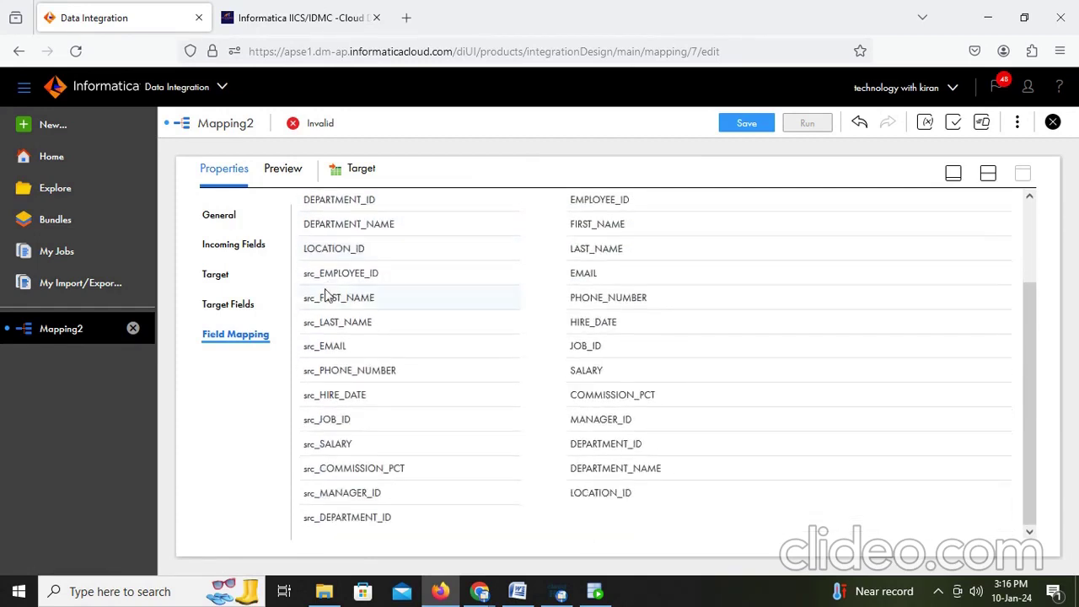
Step: Map src_DEPARTMENT_ID, DEPARTMENT_NAME, LOCATION_ID and src_EMPLOYEE_ID onto their matching target fields
left_click_drag(363, 517, 696, 448)
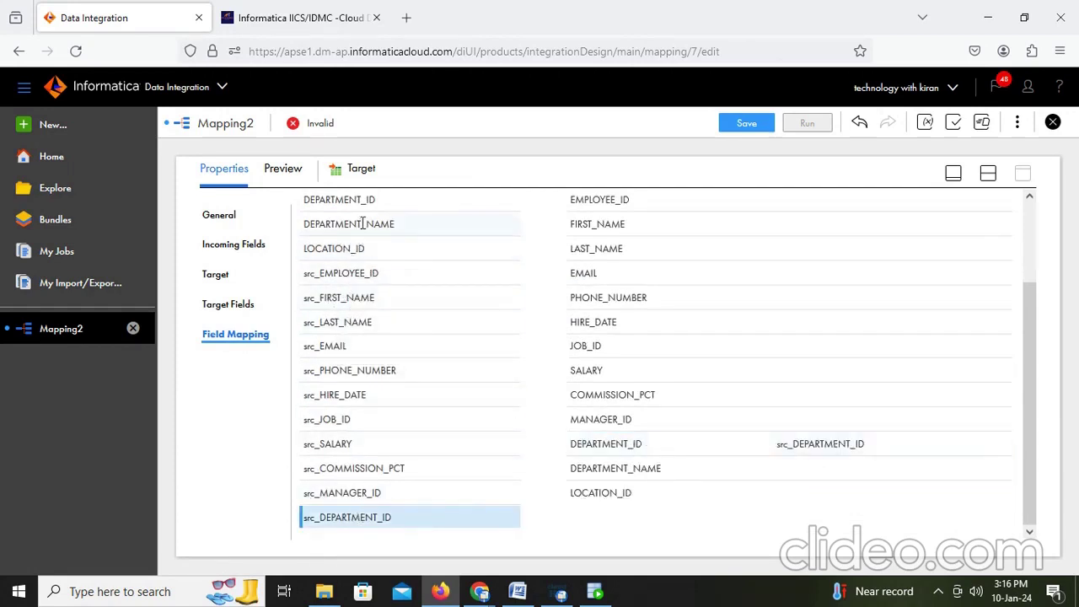
left_click_drag(363, 224, 749, 481)
left_click_drag(325, 250, 786, 498)
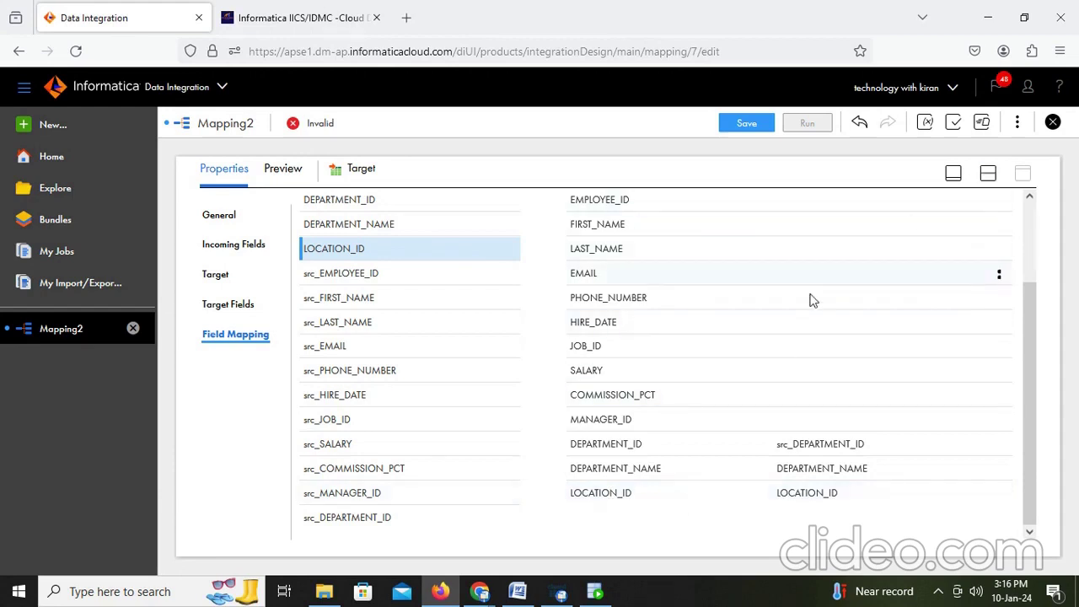
mouse_move(812, 300)
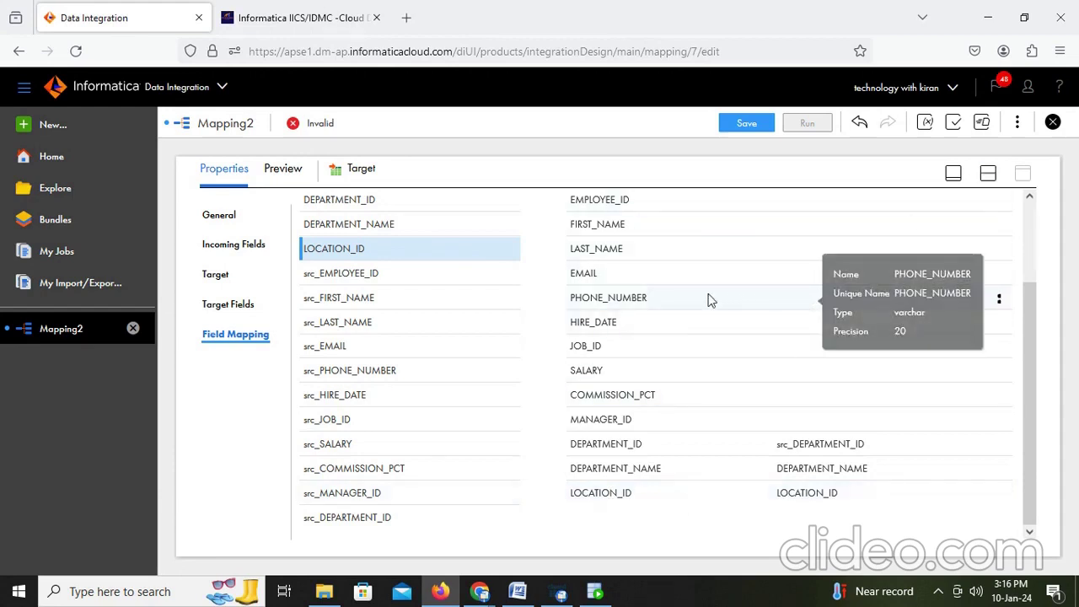
mouse_move(679, 297)
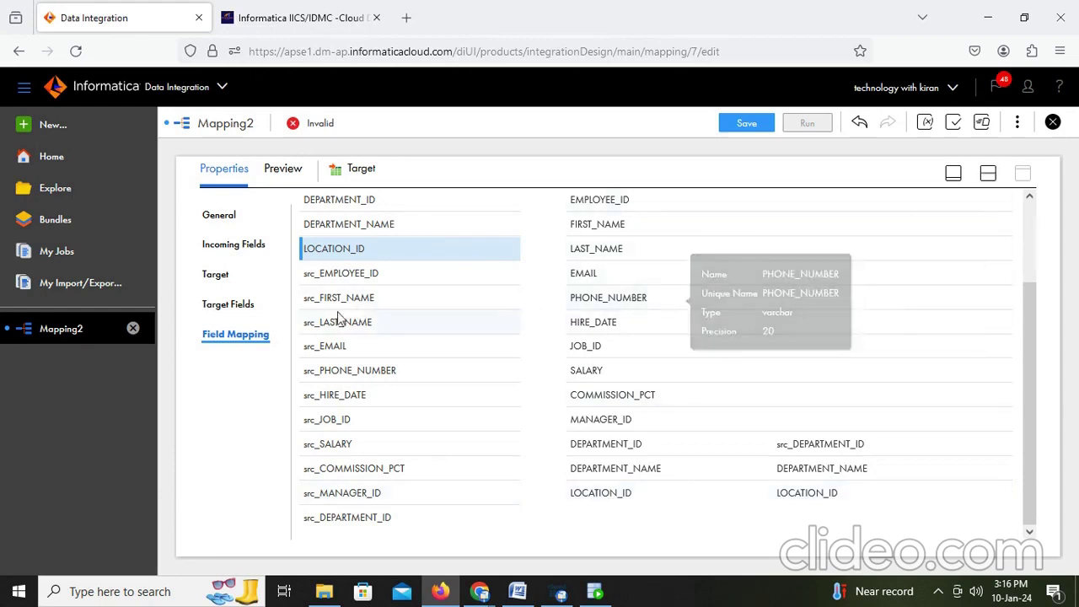
left_click_drag(341, 277, 670, 301)
Step: Map src_FIRST_NAME, src_LAST_NAME, src_EMAIL and src_PHONE_NUMBER to their target fields
left_click_drag(354, 399, 801, 323)
scroll(785, 349, "down", 2)
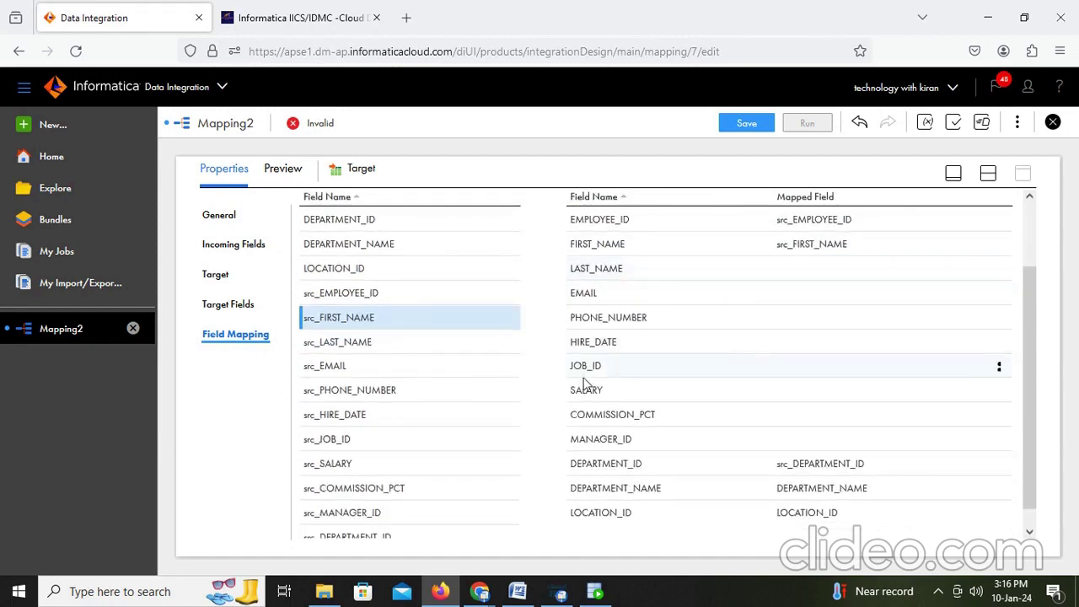
left_click_drag(363, 343, 807, 284)
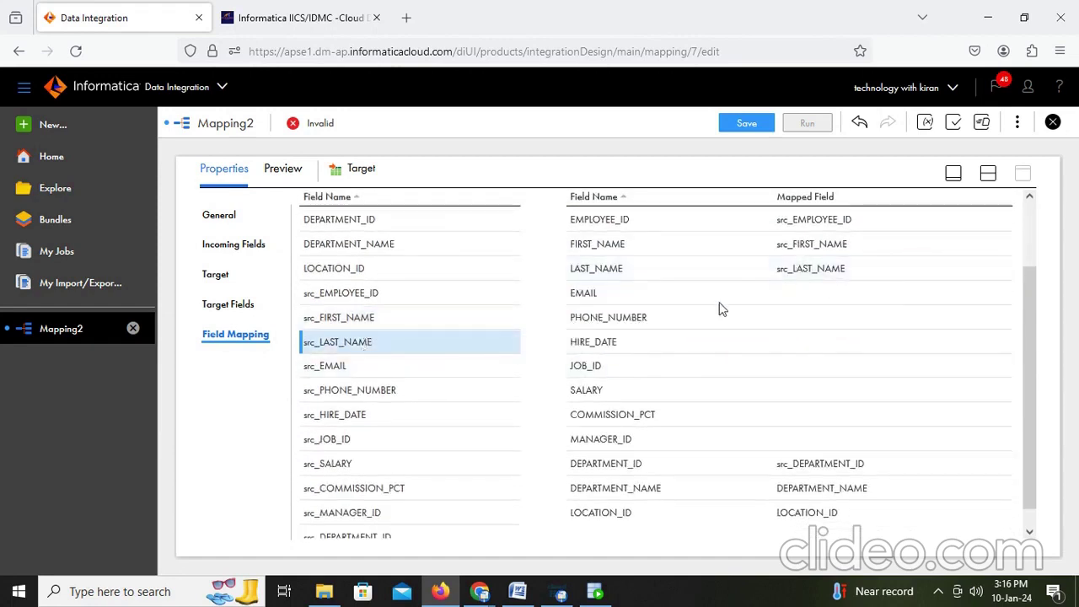
left_click_drag(355, 366, 789, 295)
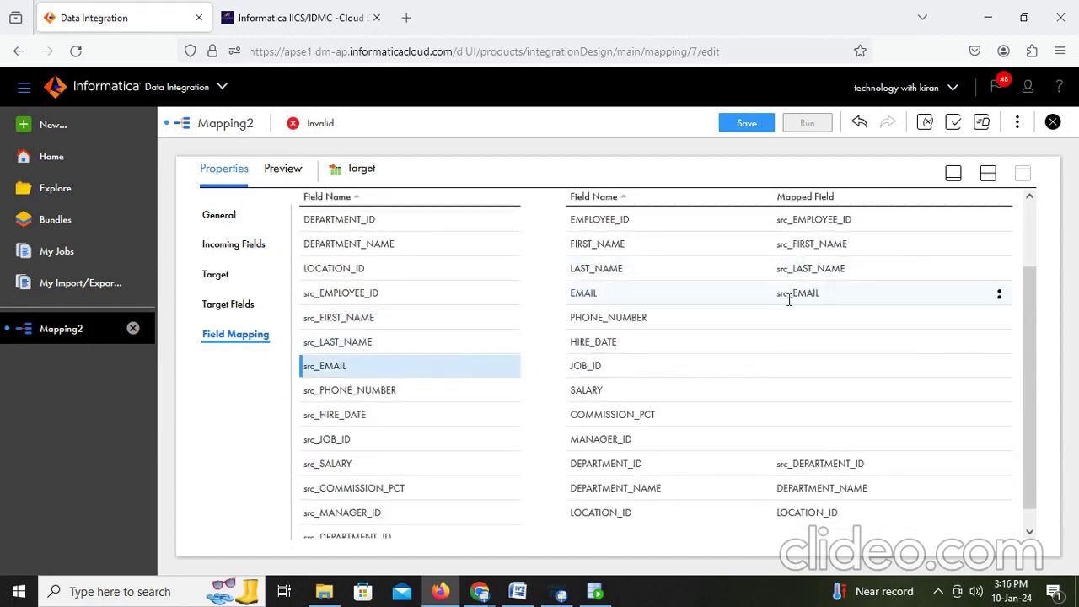
left_click_drag(365, 390, 774, 329)
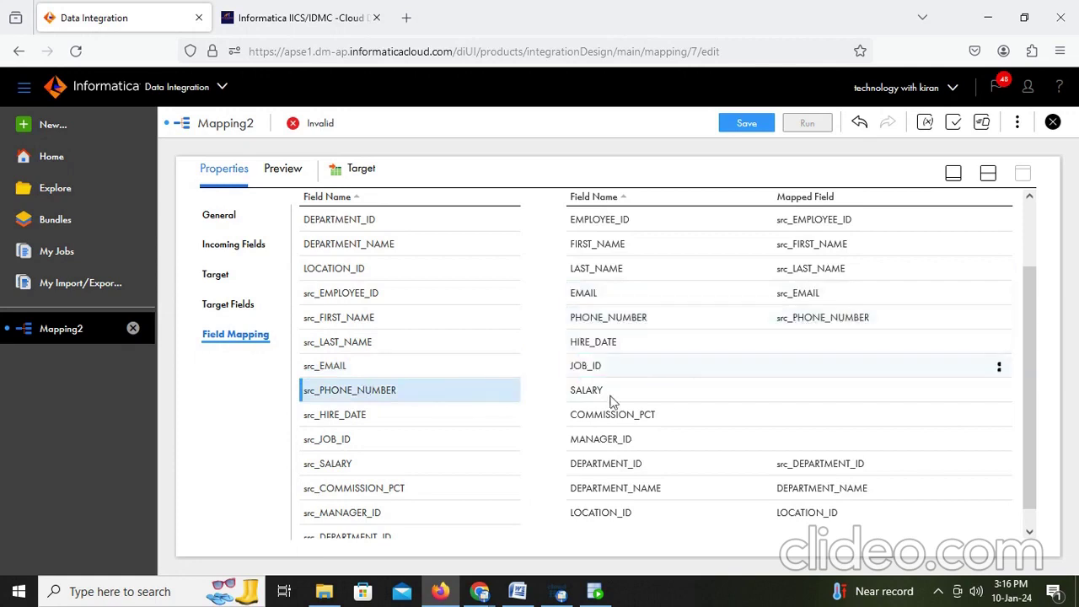
left_click_drag(386, 415, 776, 342)
Step: Map src_JOB_ID through src_COMMISSION_PCT and src_MANAGER_ID to the remaining target fields
left_click_drag(368, 442, 776, 366)
left_click_drag(401, 471, 810, 390)
scroll(612, 451, "down", 1)
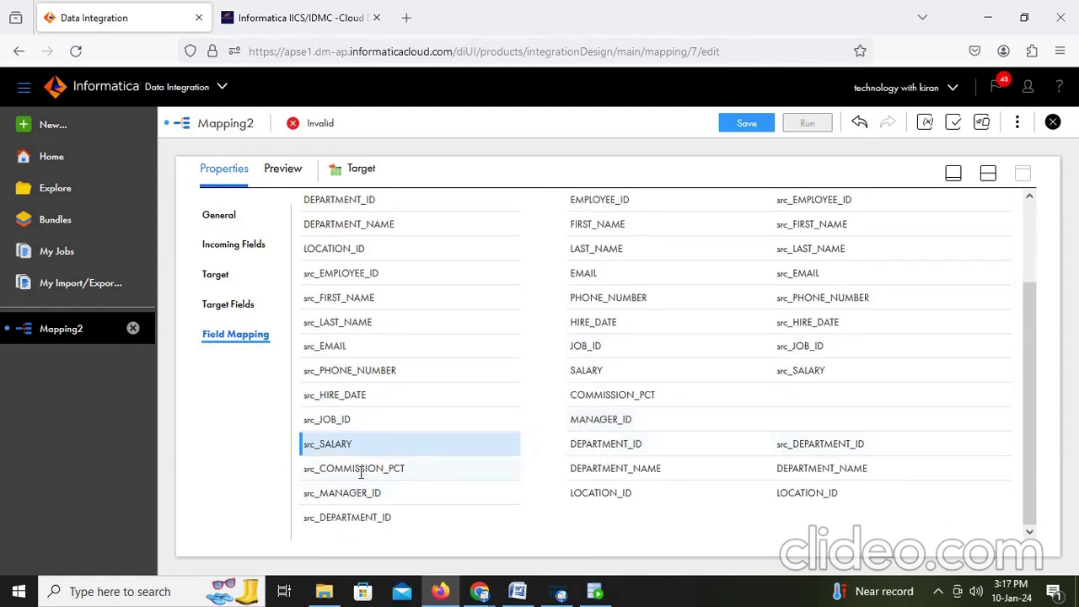
left_click_drag(361, 469, 767, 394)
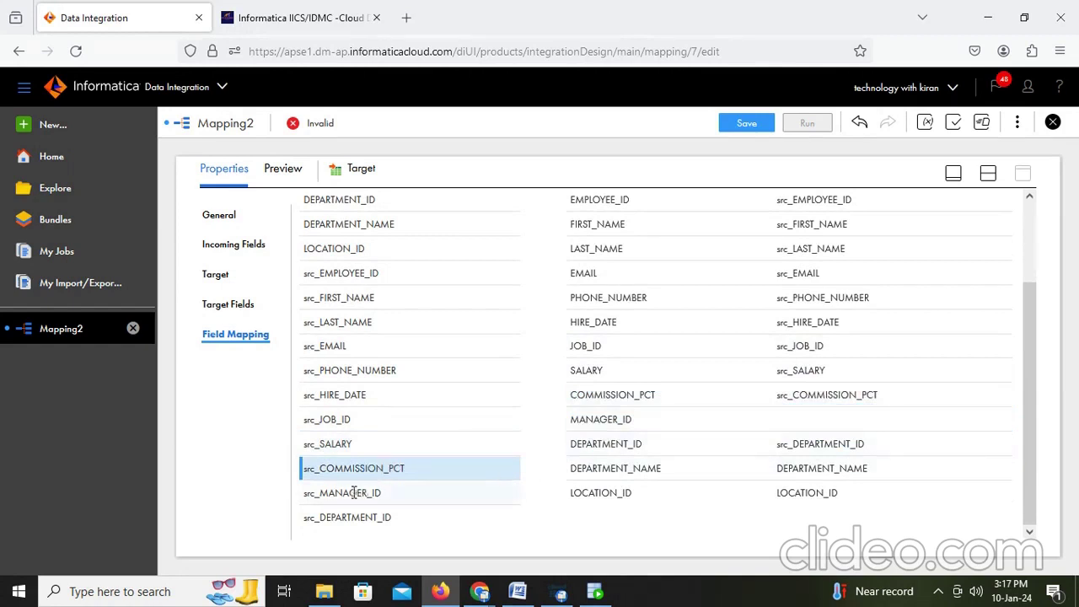
left_click_drag(354, 492, 788, 420)
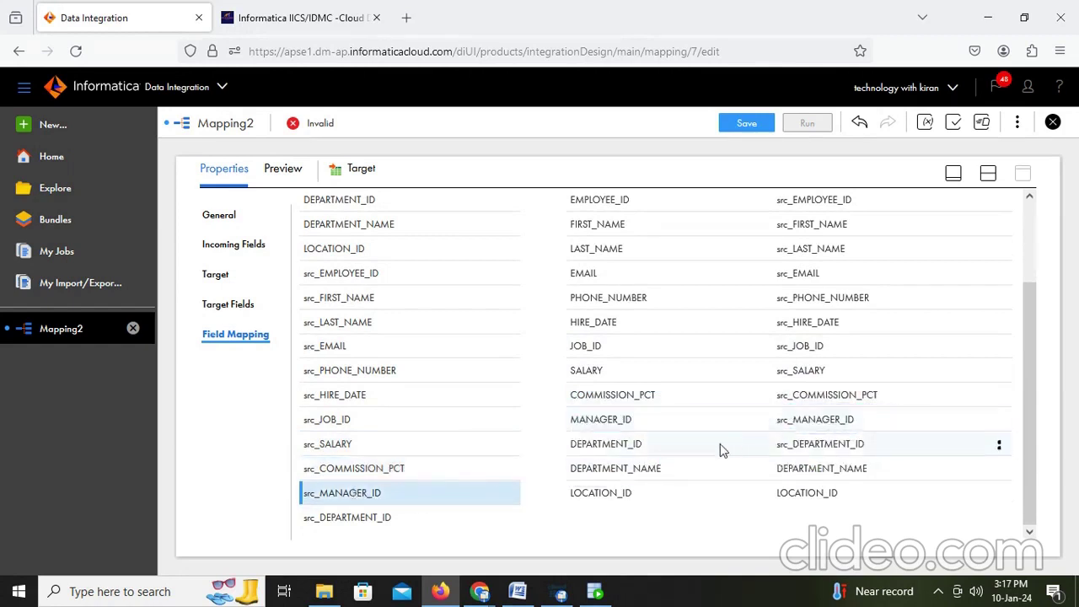
left_click(988, 173)
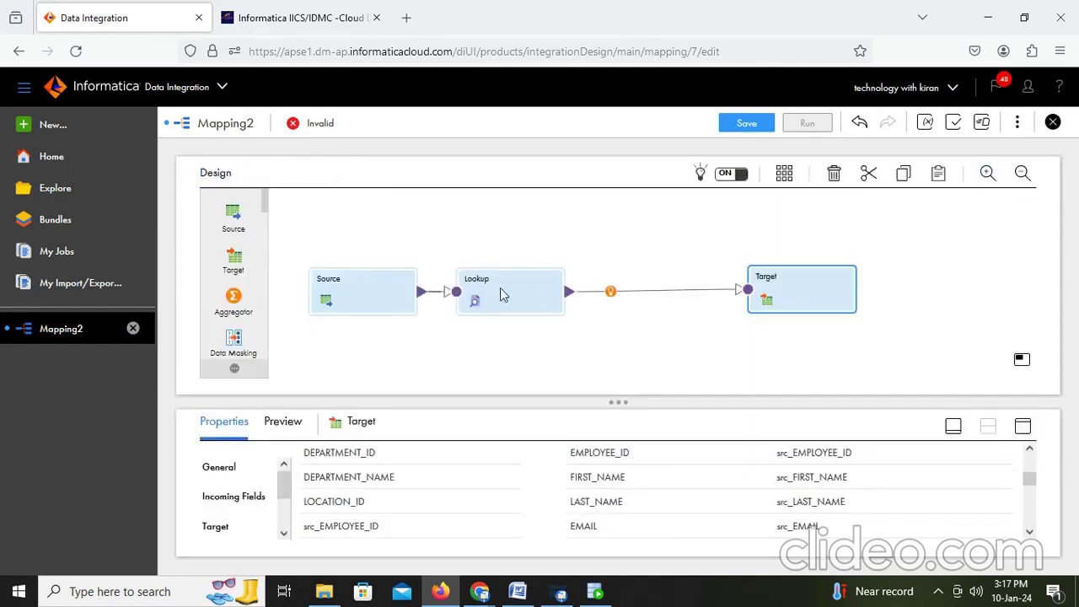
Step: Add a Lookup condition with lookup field DEPARTMENT_ID matched to incoming src_DEPARTMENT_ID
left_click(491, 299)
left_click(1023, 428)
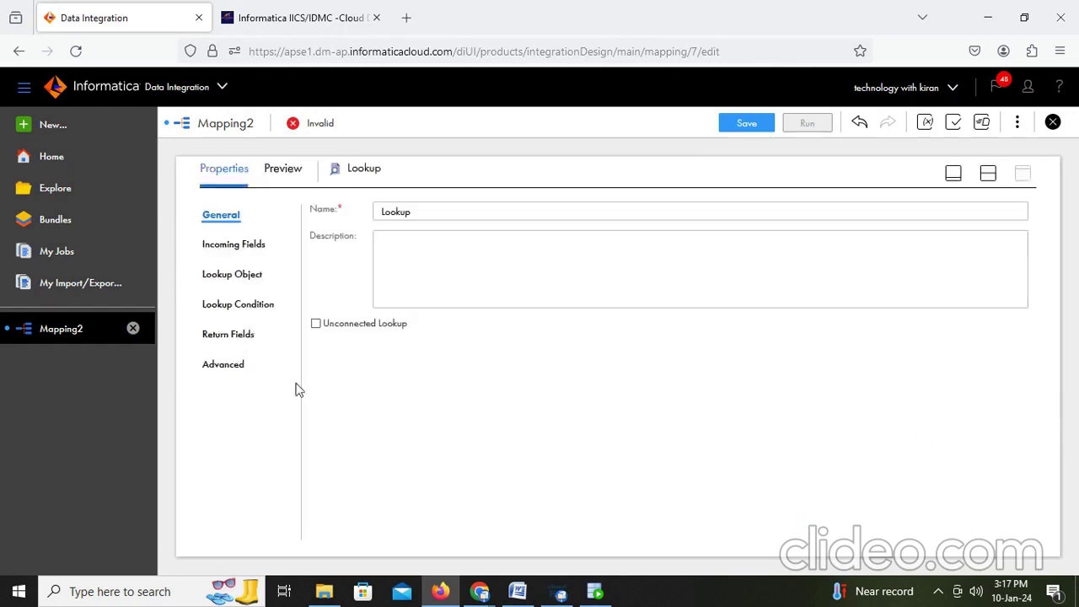
left_click(234, 313)
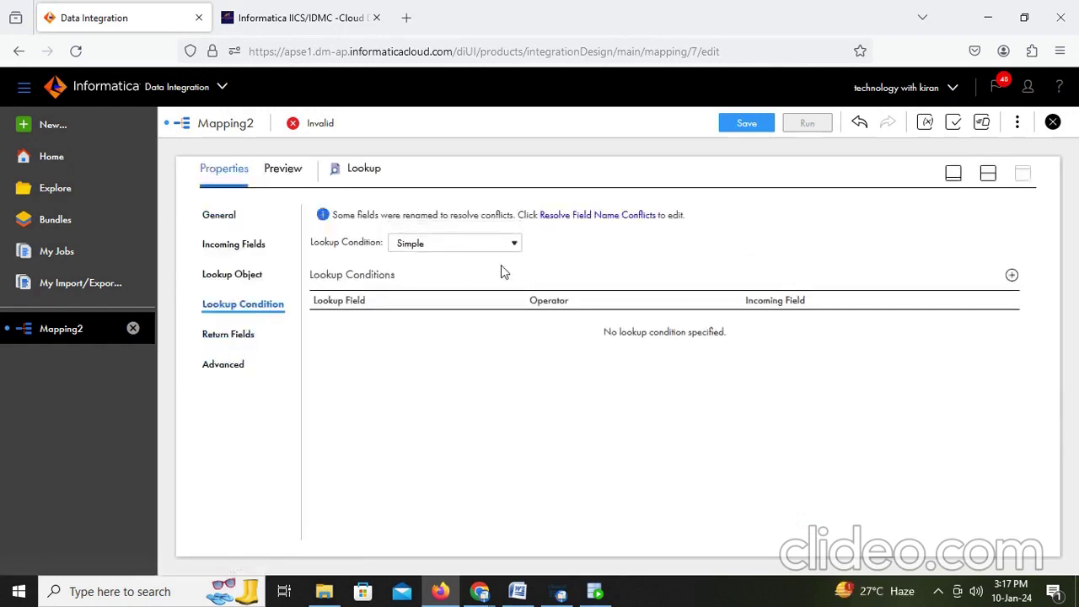
left_click(1012, 275)
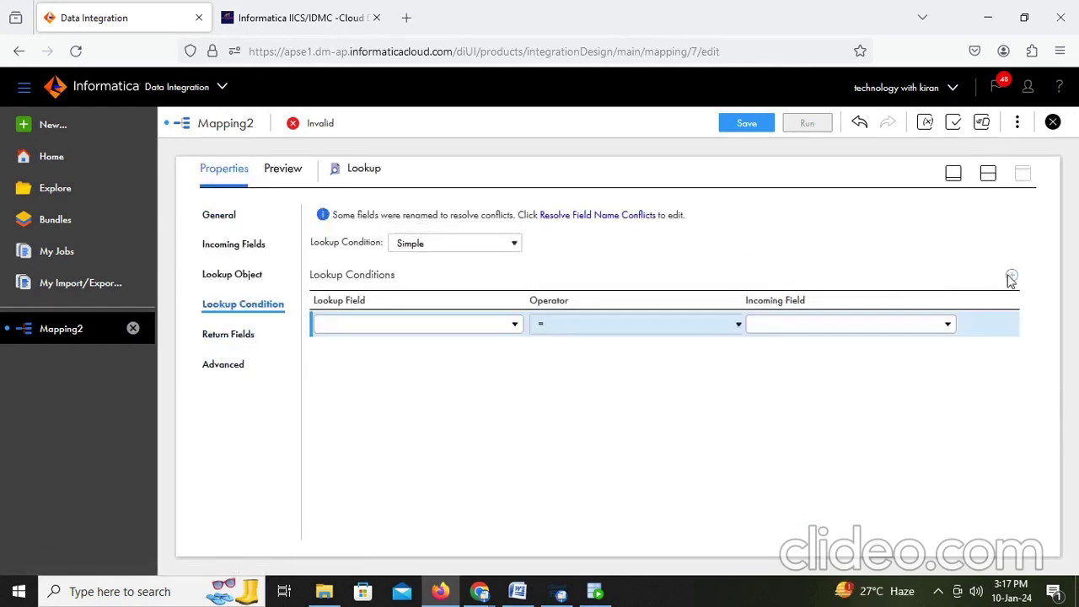
left_click(469, 329)
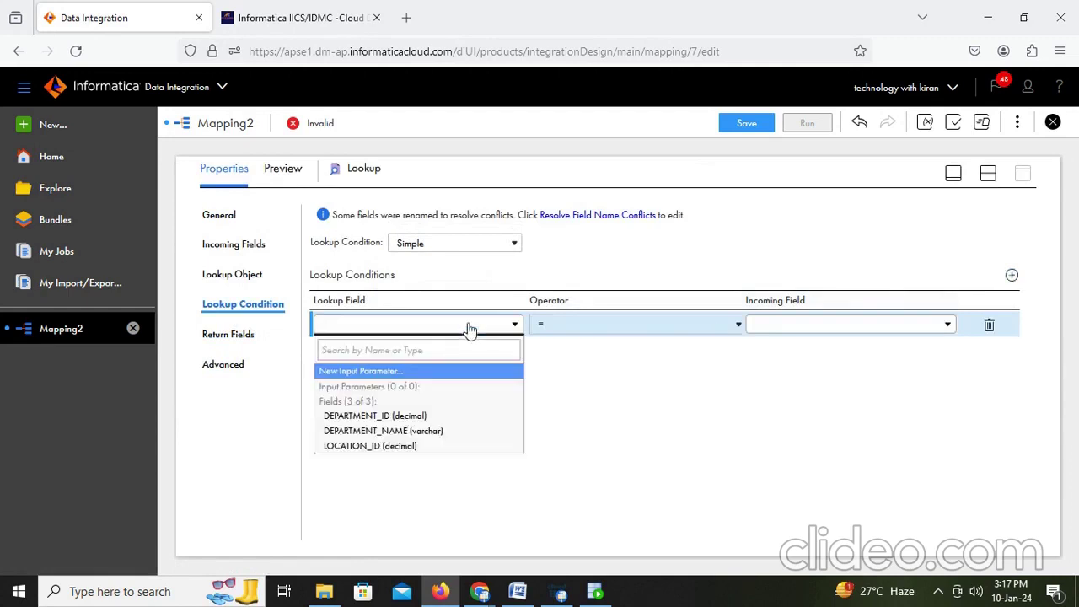
left_click(411, 416)
left_click(819, 327)
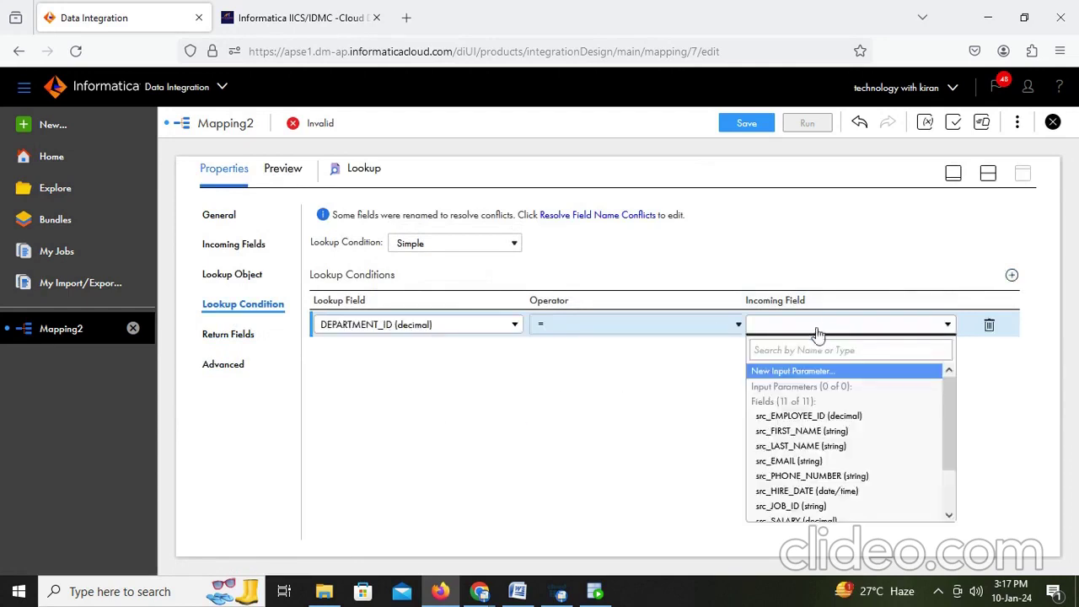
scroll(801, 447, "down", 1)
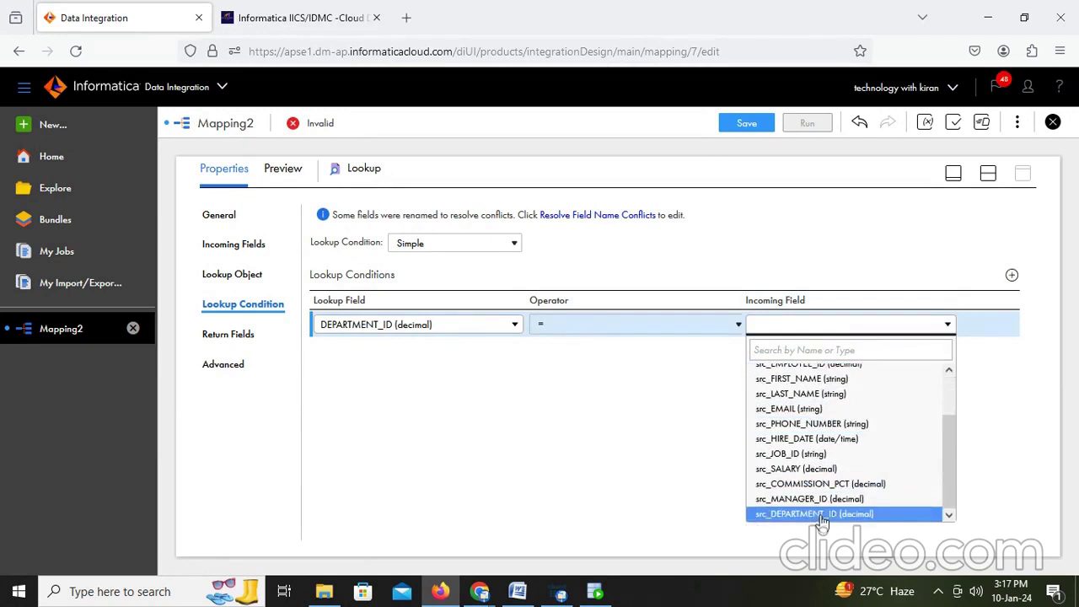
left_click(820, 516)
left_click(988, 173)
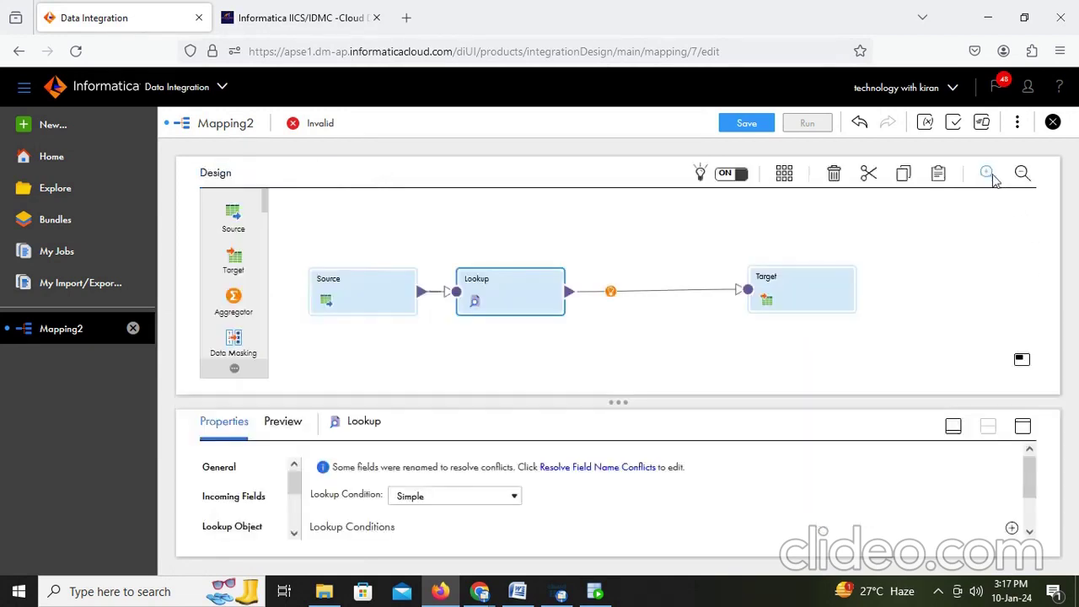
Step: Save and run M_Connected_Lookup, then refresh My Jobs until M_Connected_Lookup-1 shows Running
left_click(755, 124)
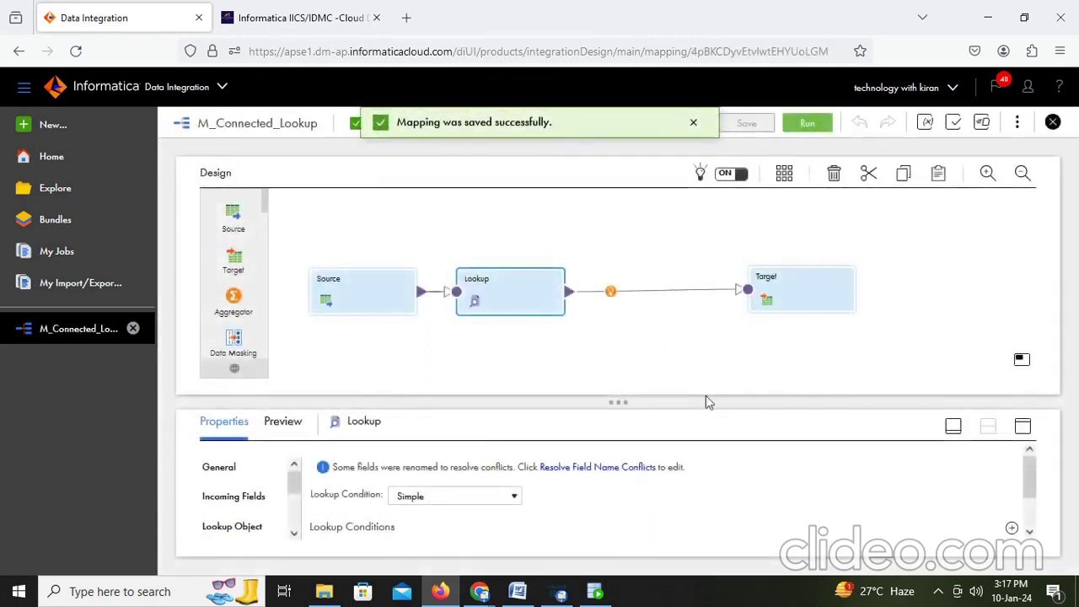
left_click(807, 125)
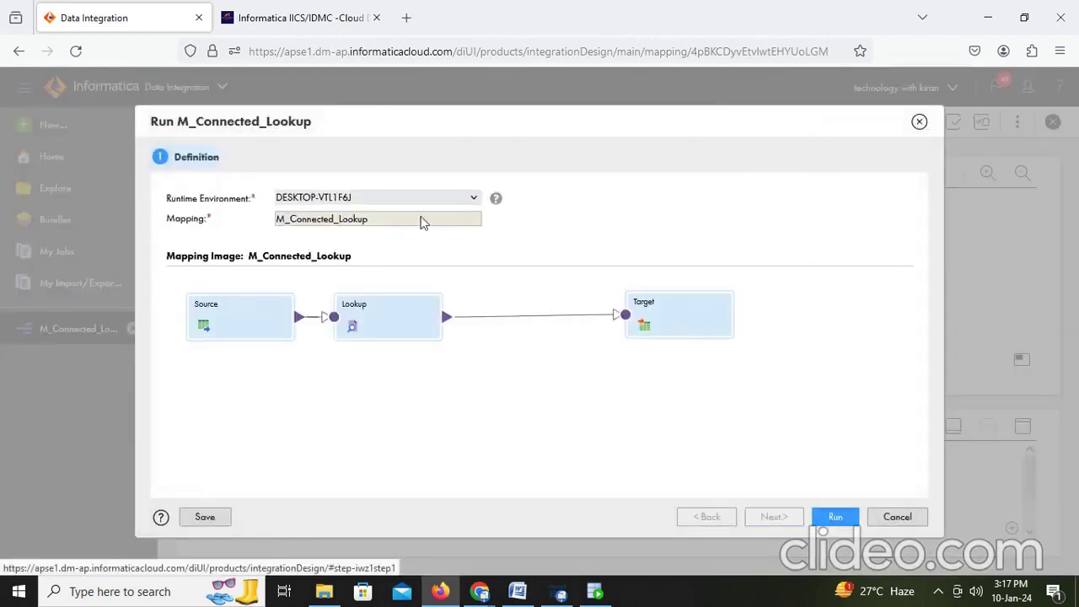
left_click(835, 516)
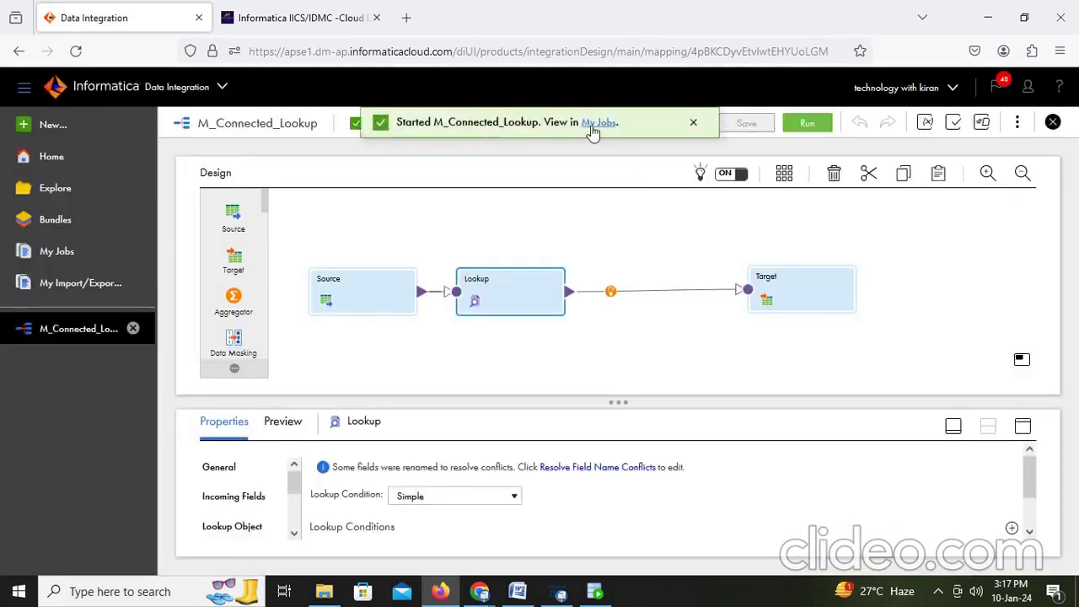
left_click(593, 124)
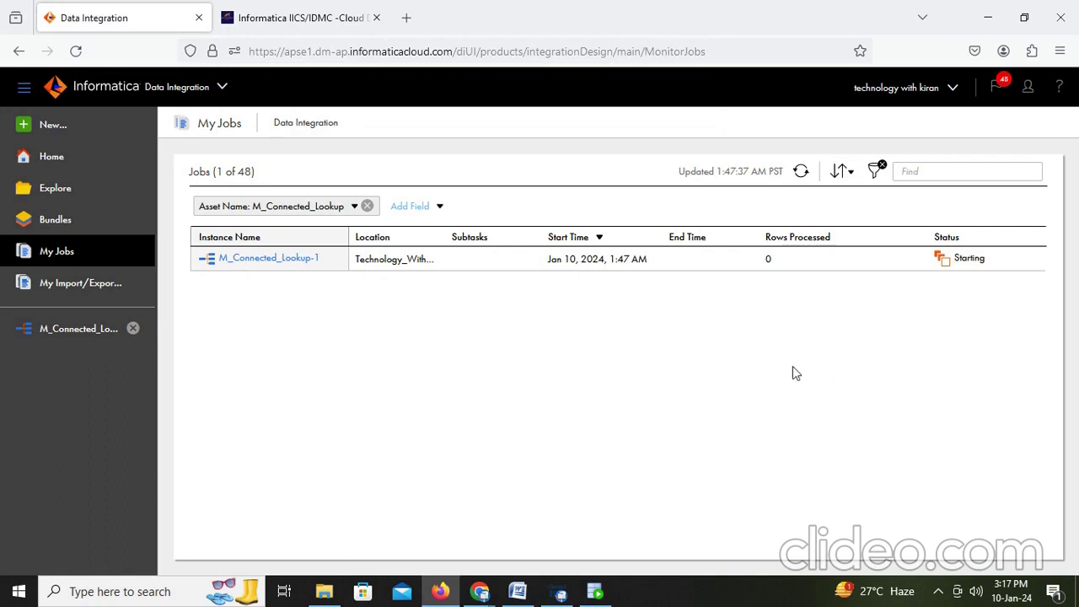
left_click(802, 172)
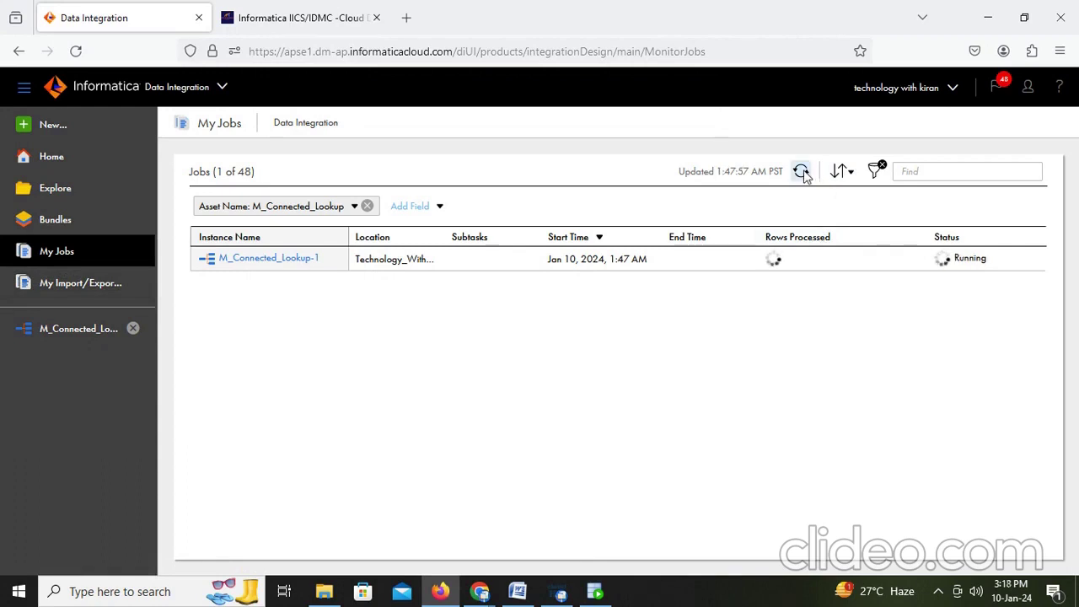
left_click(518, 591)
Step: Write the line 'Lookup always gives leftouter join result' in the Word notes
key("Return")
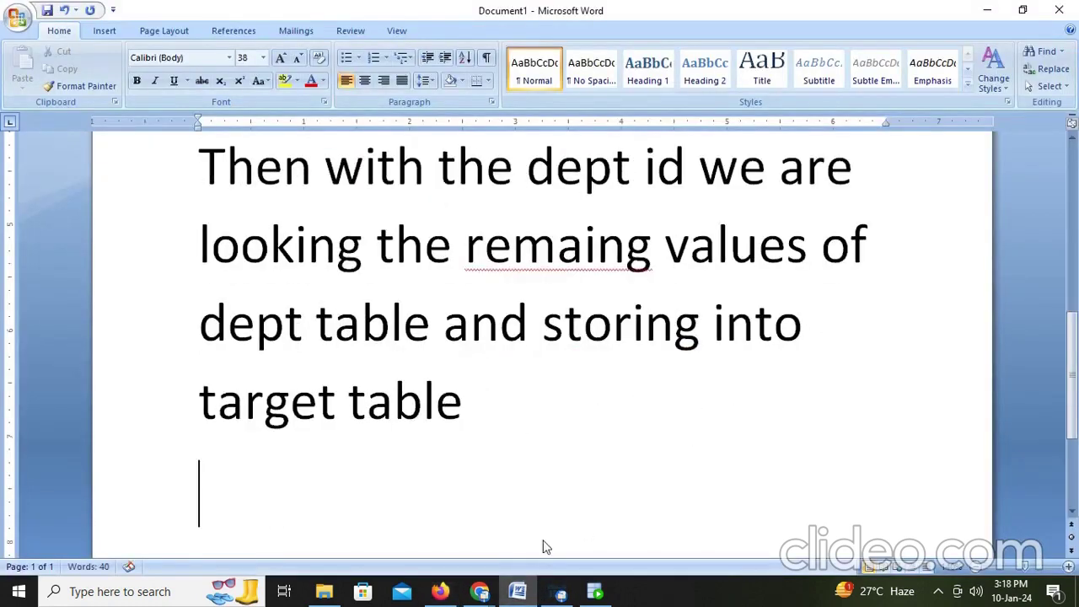
type("lookyo")
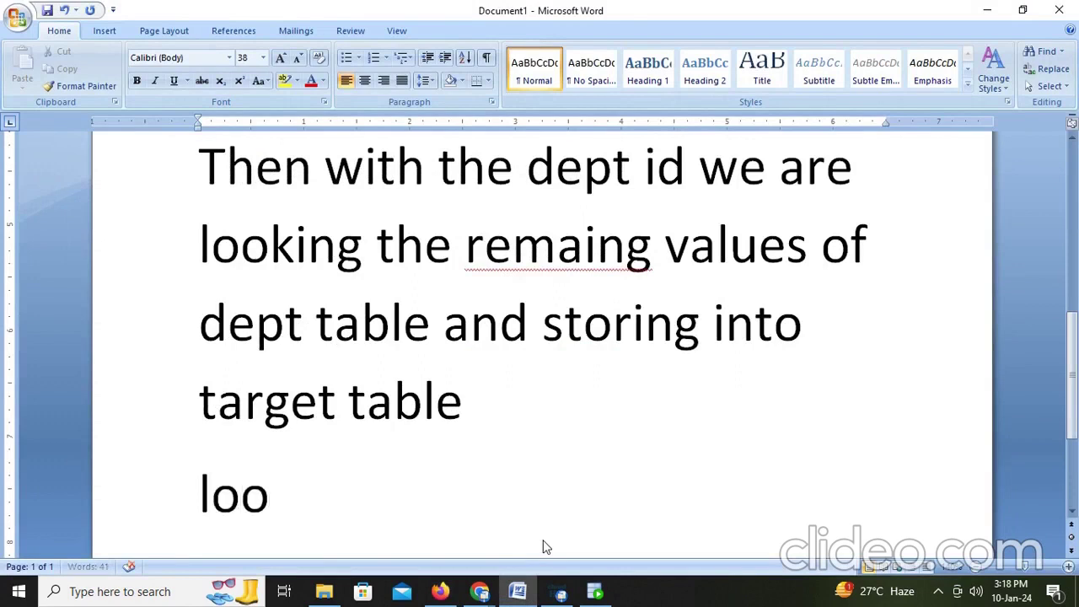
key("BackSpace")
key("BackSpace")
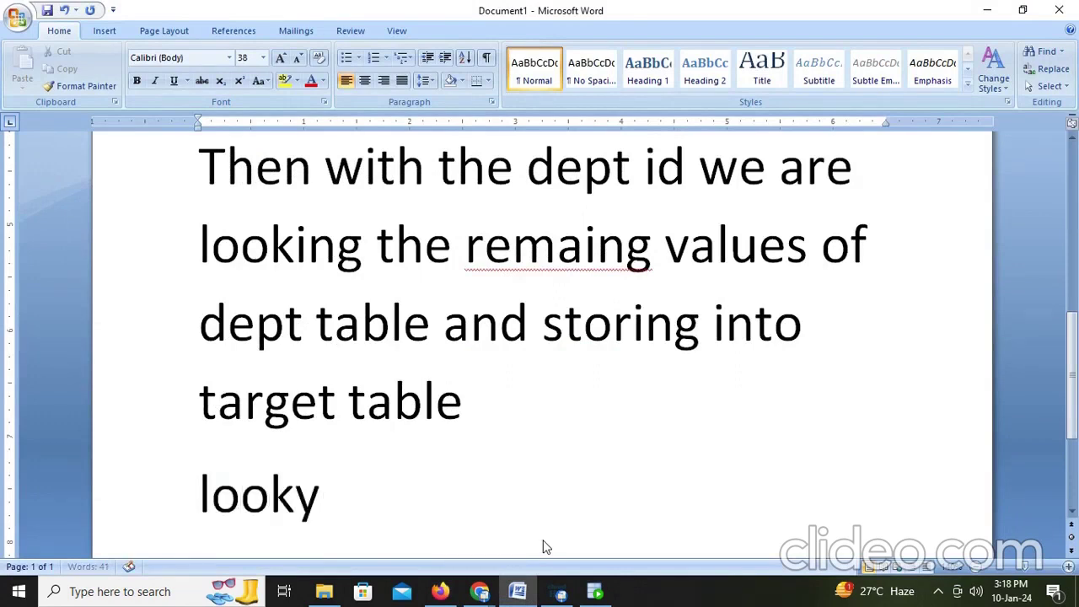
type("up alway")
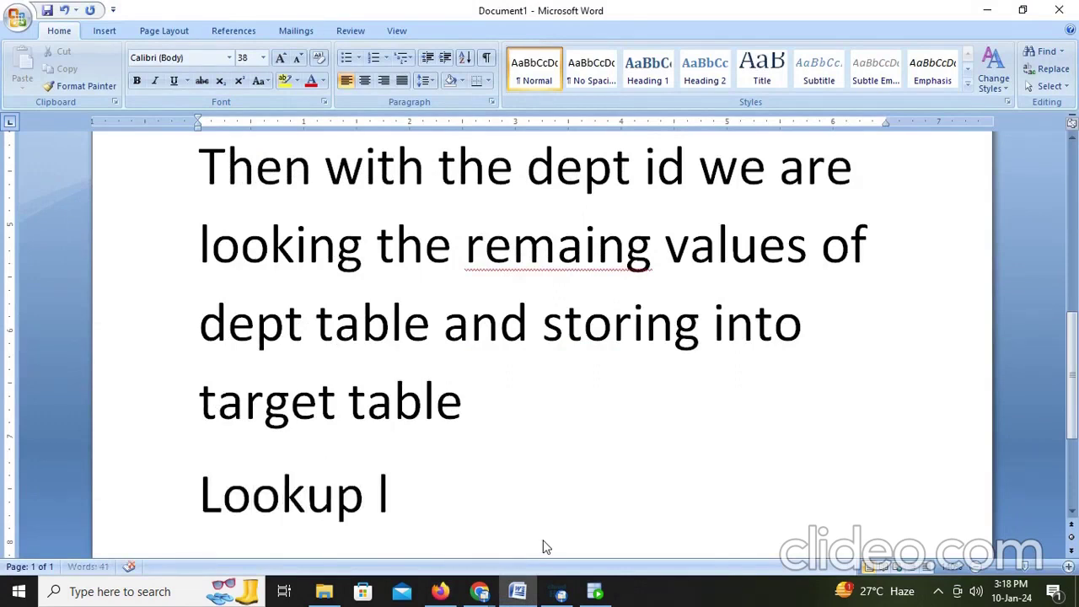
type("s gives l")
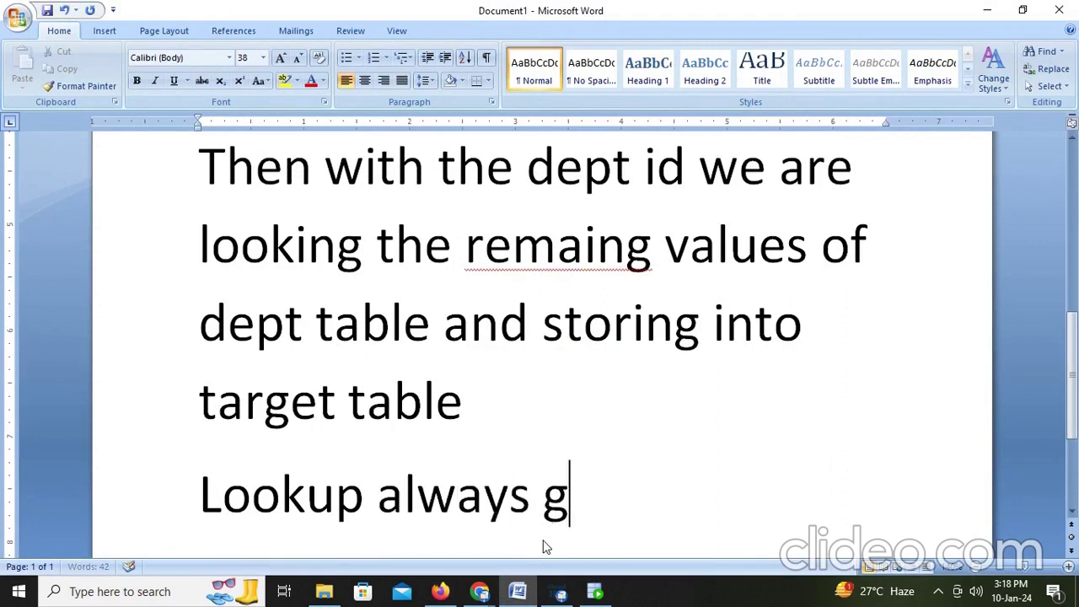
type("ft")
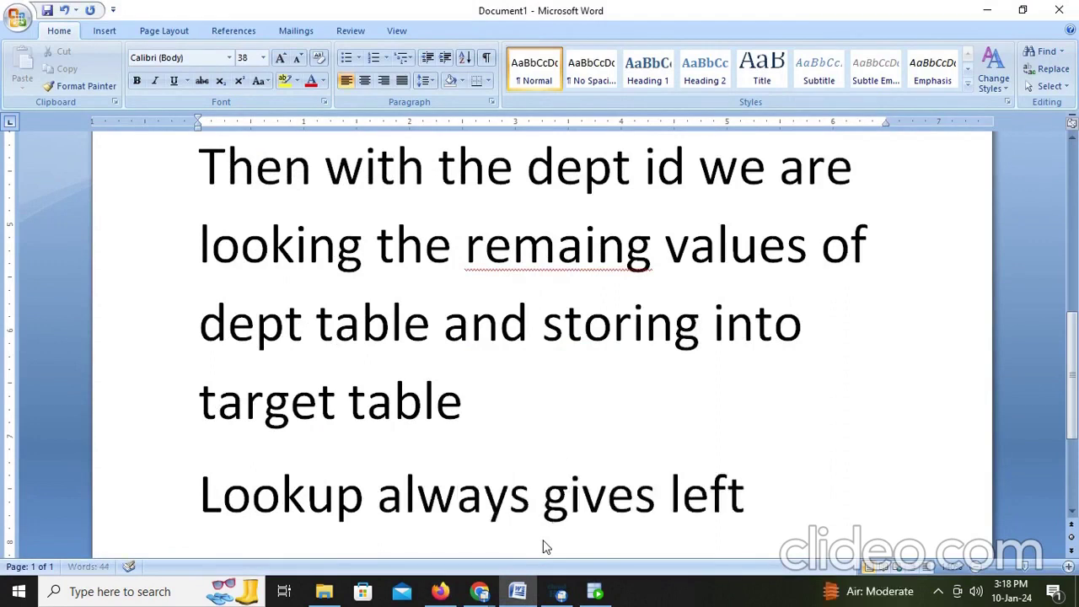
type("outer")
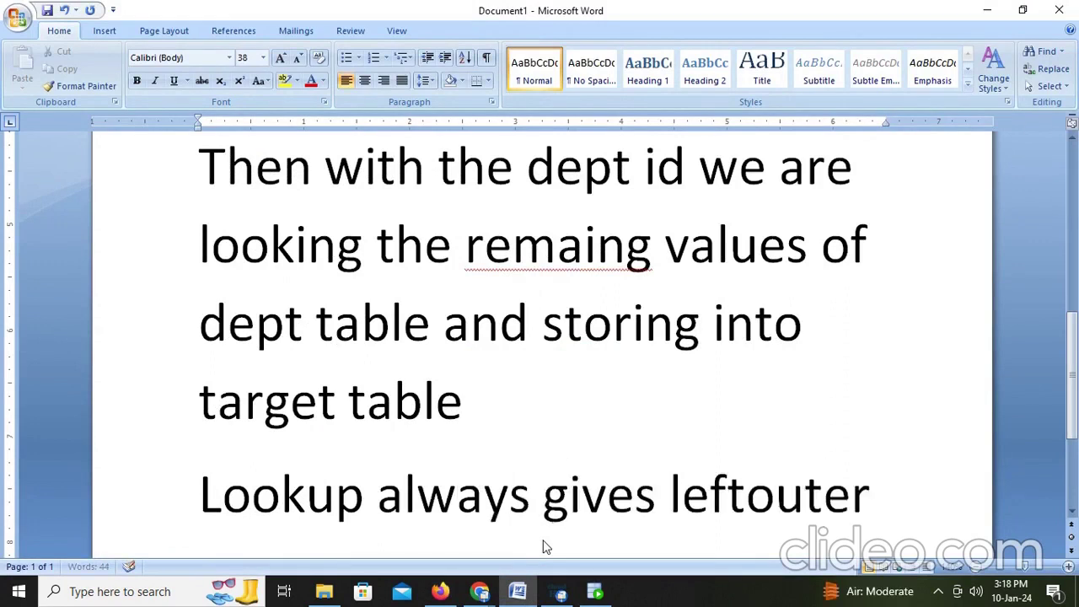
type(" join result")
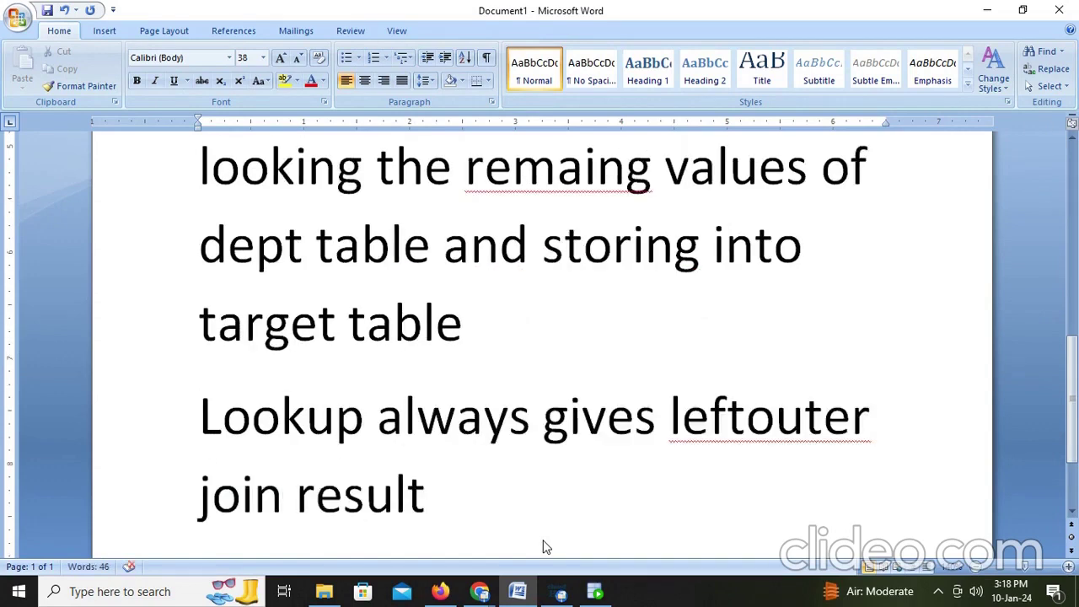
key("Return")
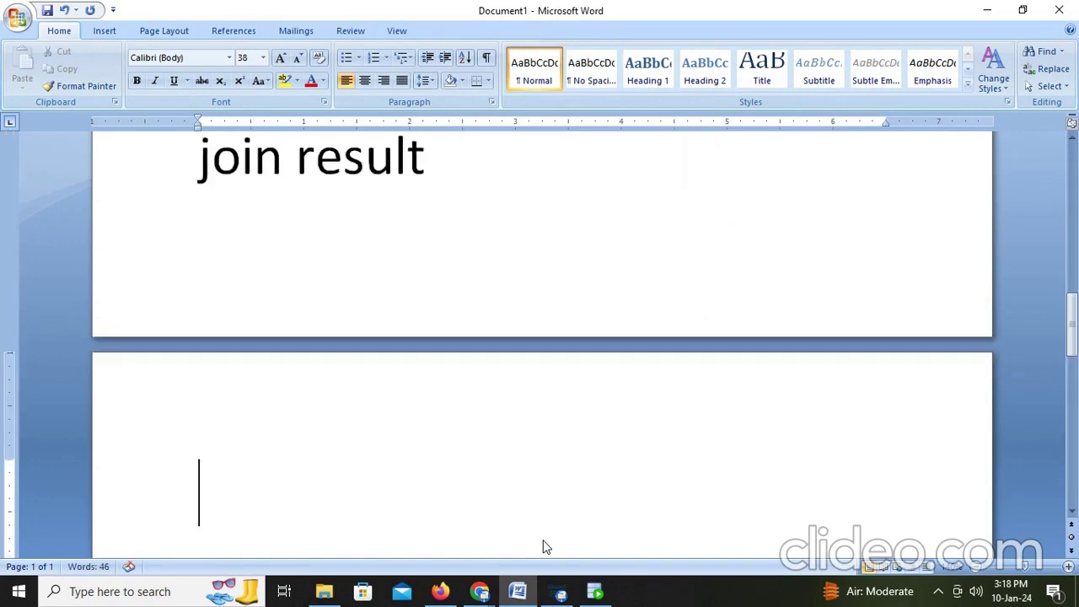
key("alt+Tab")
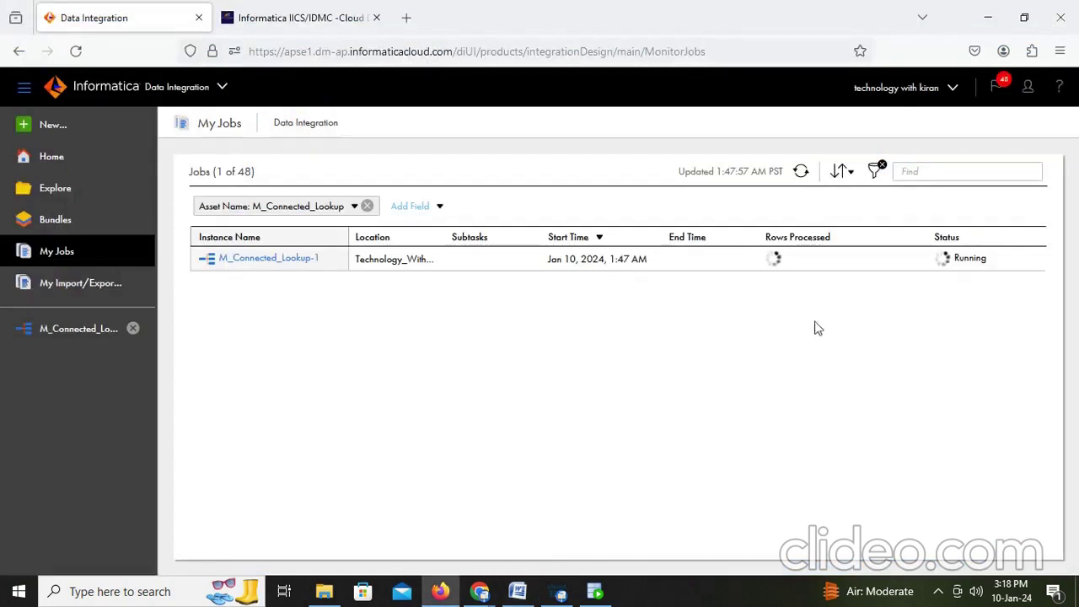
Step: Refresh My Jobs to see Success and open the M_Connected_Lookup-1 run details
left_click(801, 172)
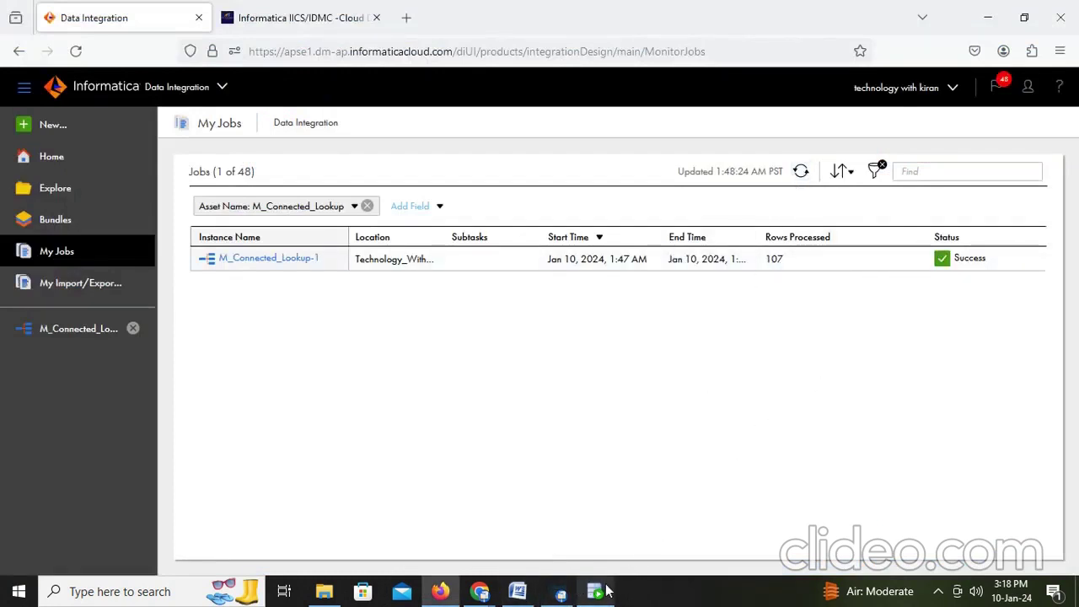
left_click(270, 257)
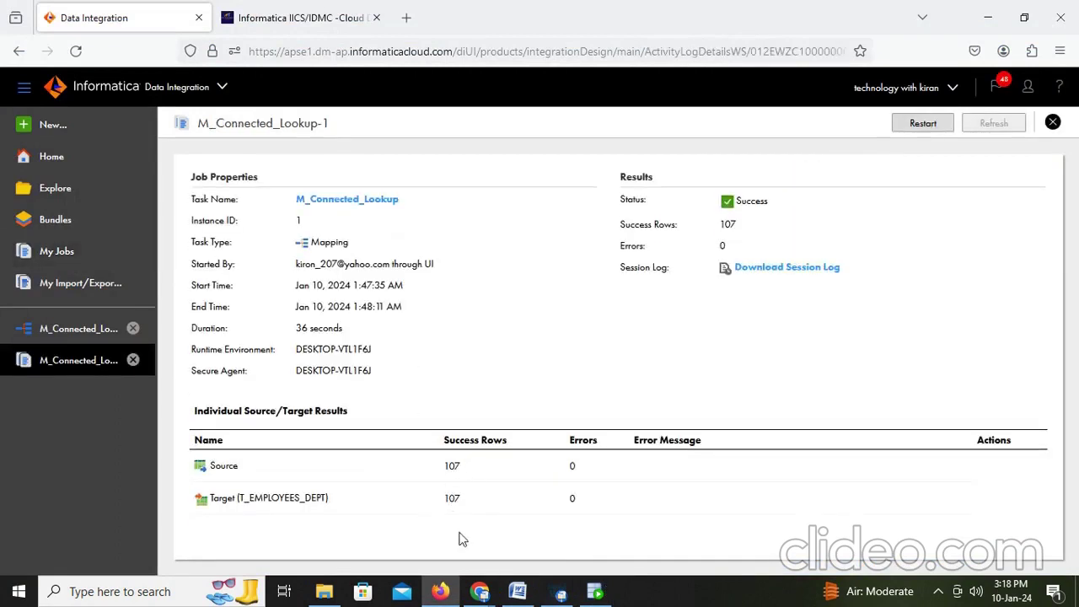
left_click(595, 591)
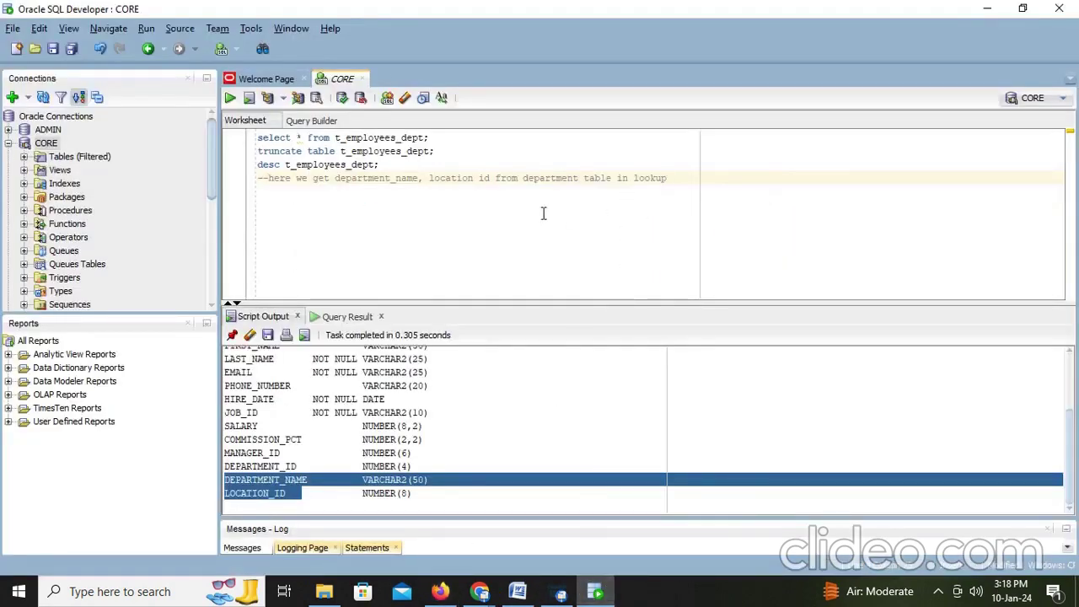
Step: Run select * from t_employees_dept and inspect the looked-up DEPARTMENT_NAME values across the 107 rows
left_click(448, 139)
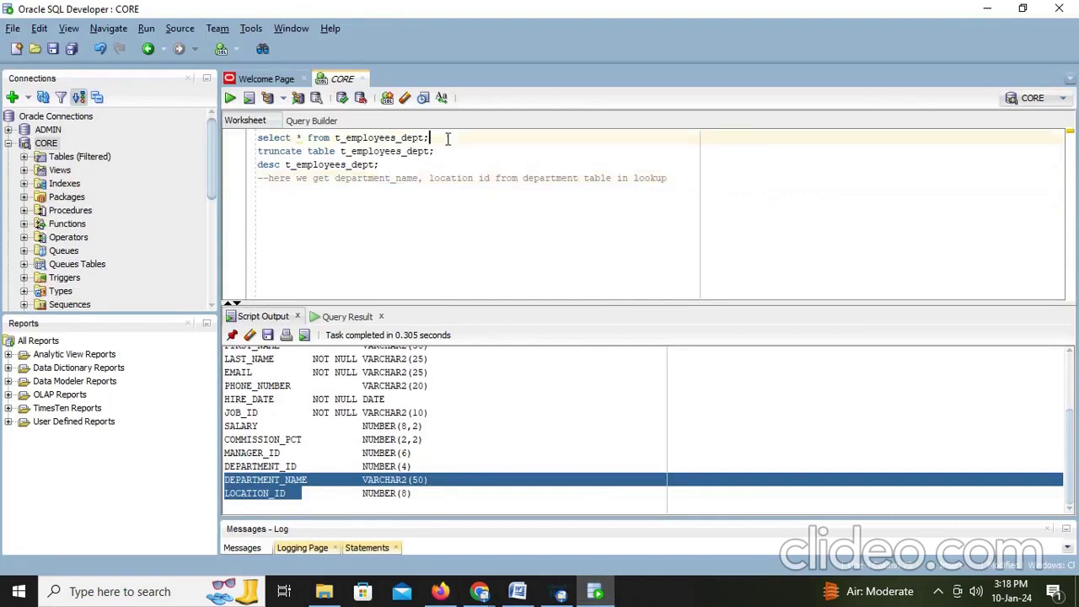
key("ctrl+Return")
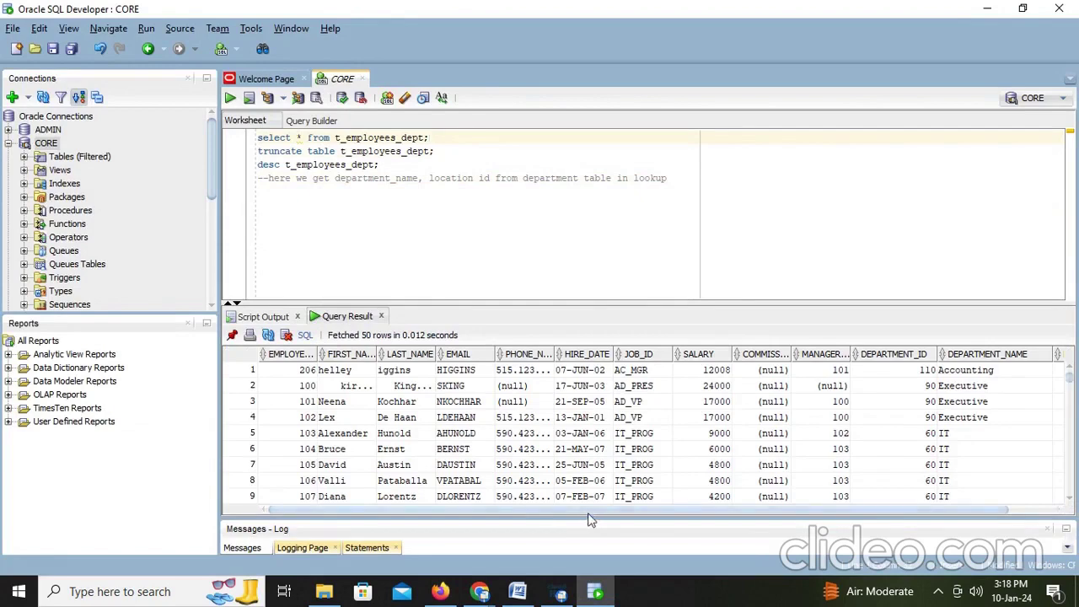
left_click_drag(588, 511, 637, 511)
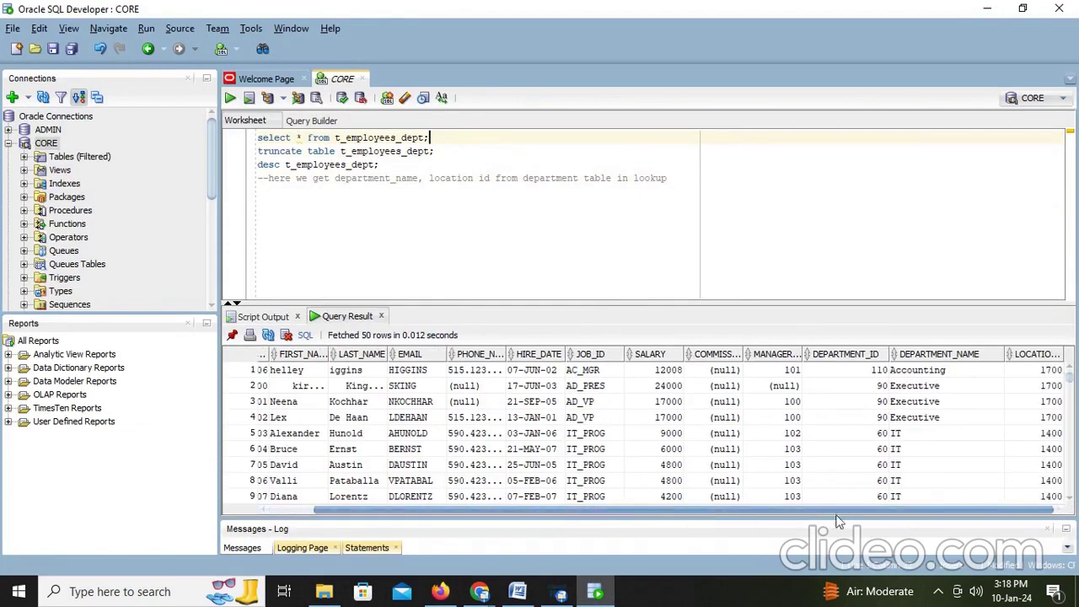
left_click(938, 371)
left_click(940, 386)
left_click(938, 418)
scroll(941, 430, "down", 14)
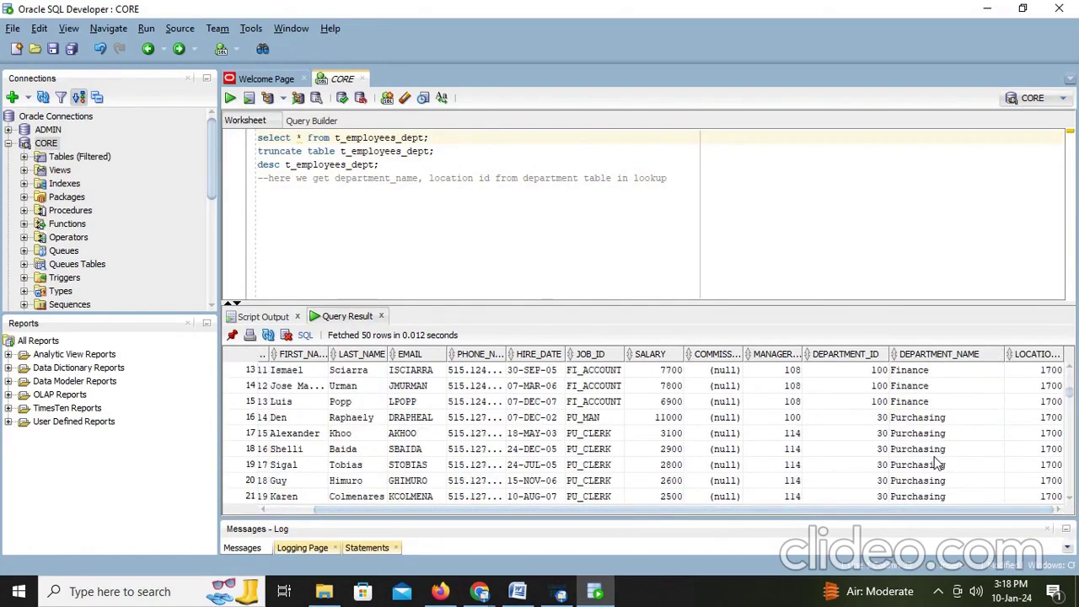
scroll(1021, 418, "down", 19)
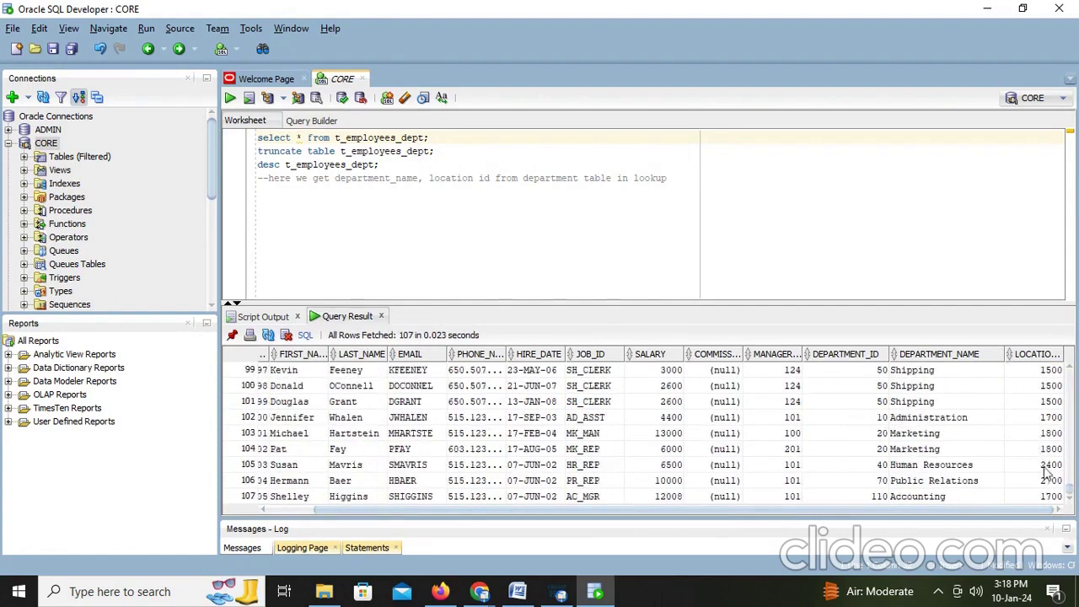
scroll(1049, 474, "up", 20)
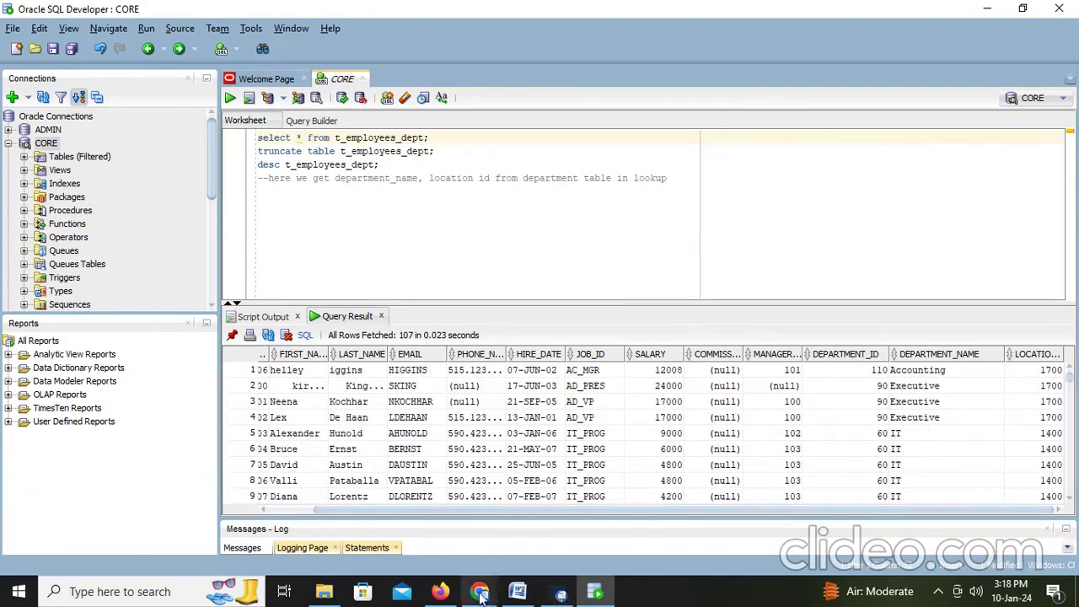
left_click(518, 591)
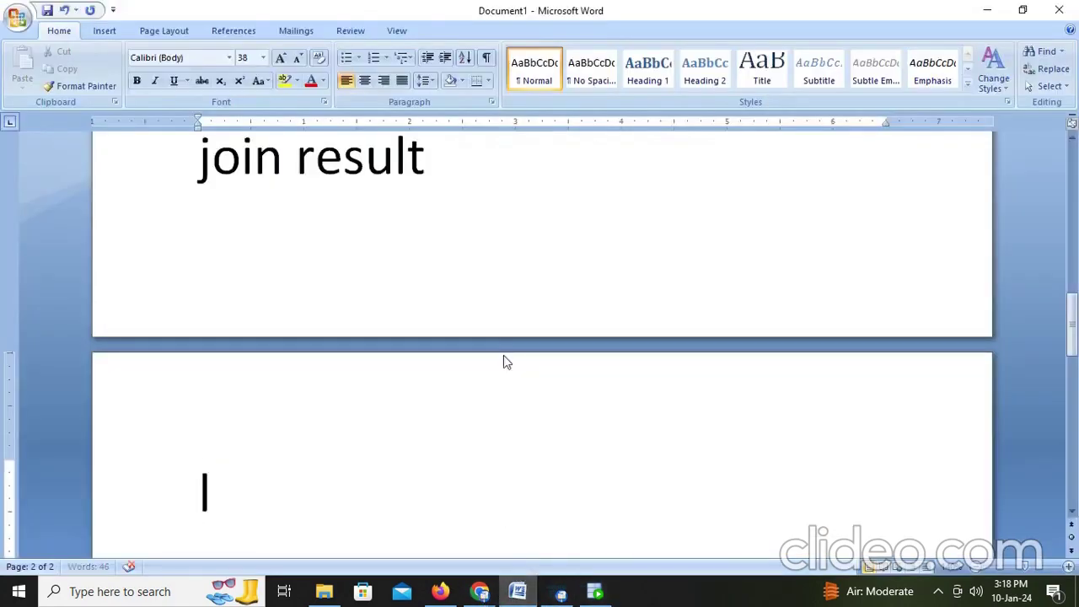
Step: Write 'like this we will connect the lookup' on page 2 of the notes
type("like this")
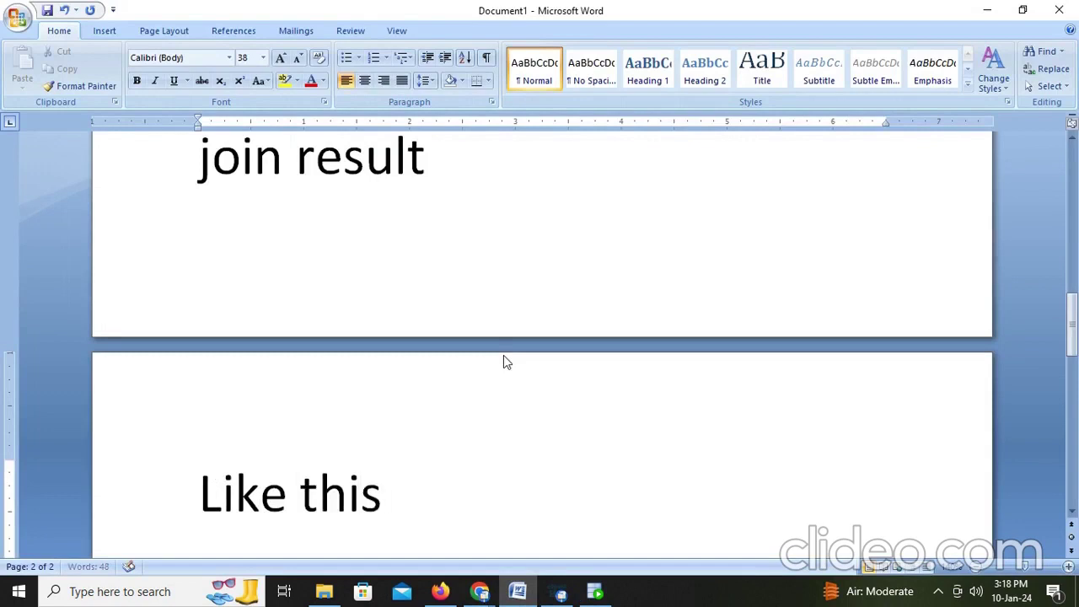
type(" we will")
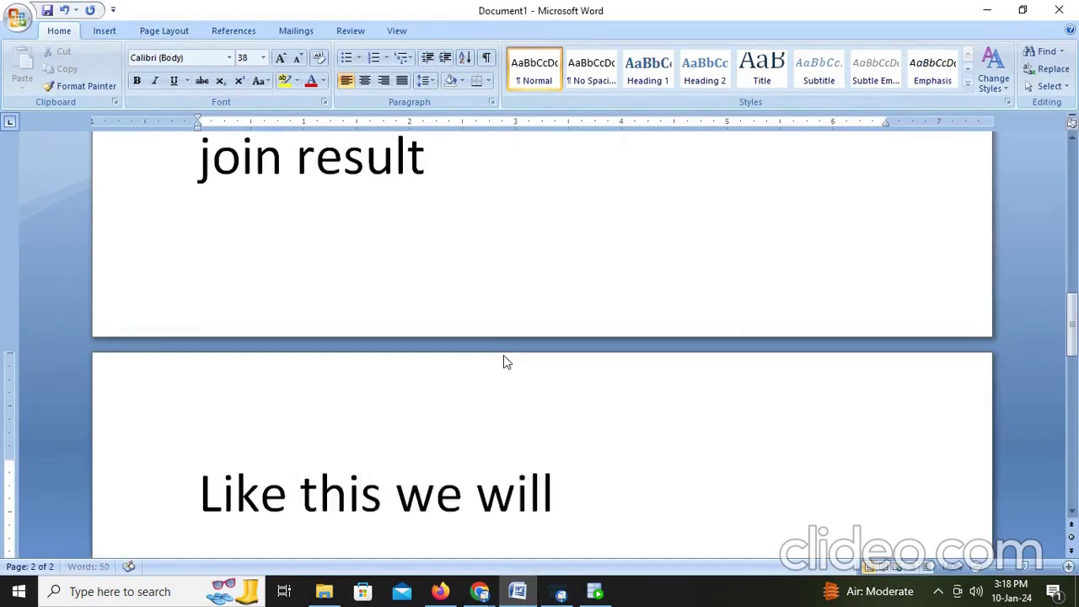
type(" connect the")
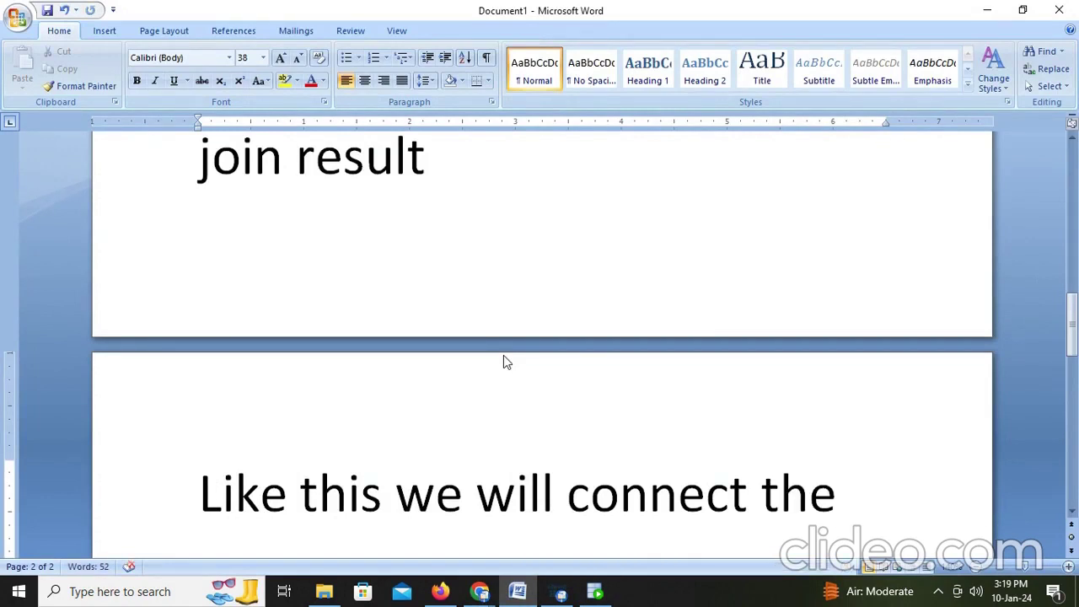
type("loo")
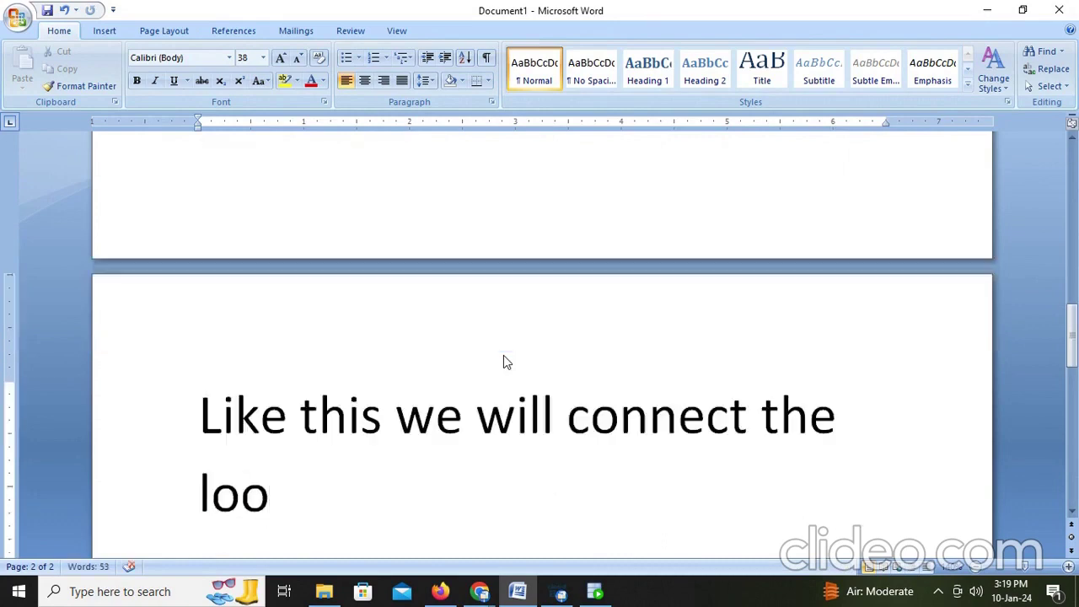
type("kup")
key("Return")
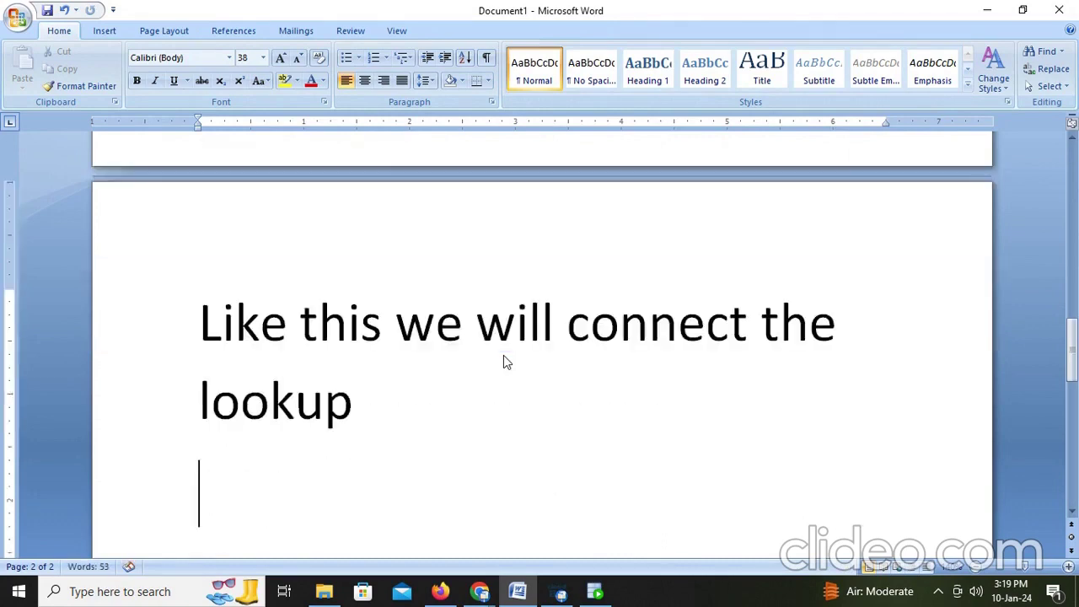
key("alt+Tab")
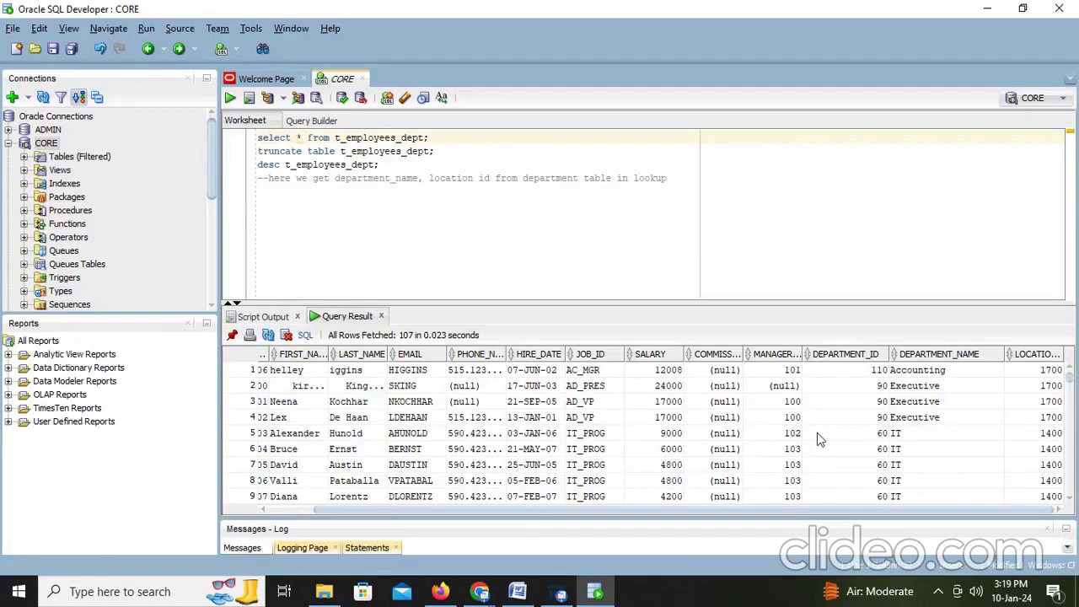
Step: Scroll to row 80 and inspect its null DEPARTMENT_ID, DEPARTMENT_NAME and LOCATION cells
scroll(915, 422, "down", 20)
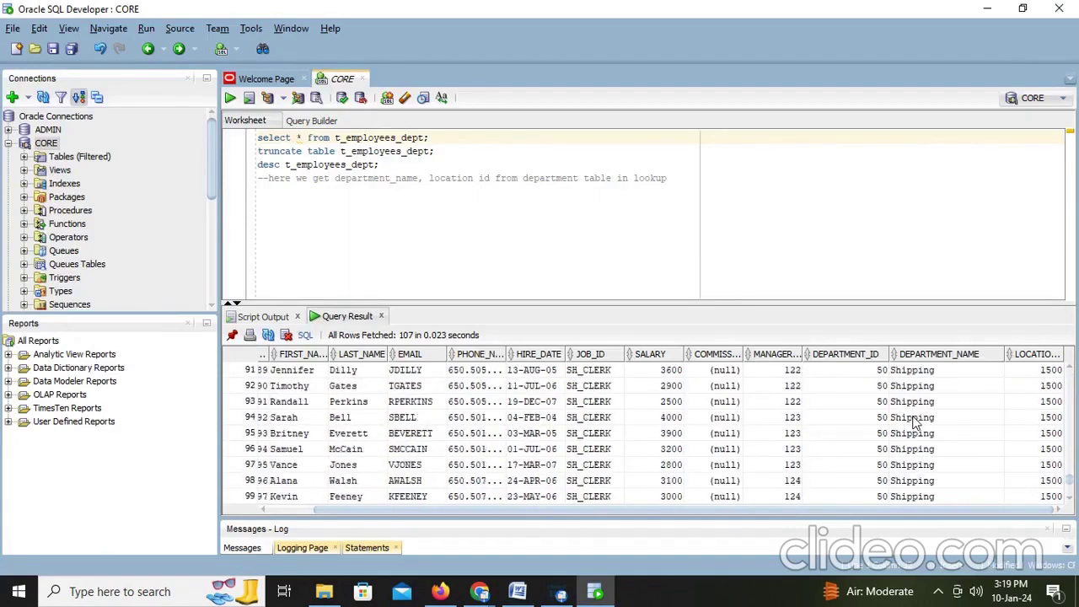
scroll(915, 422, "down", 3)
scroll(915, 421, "up", 8)
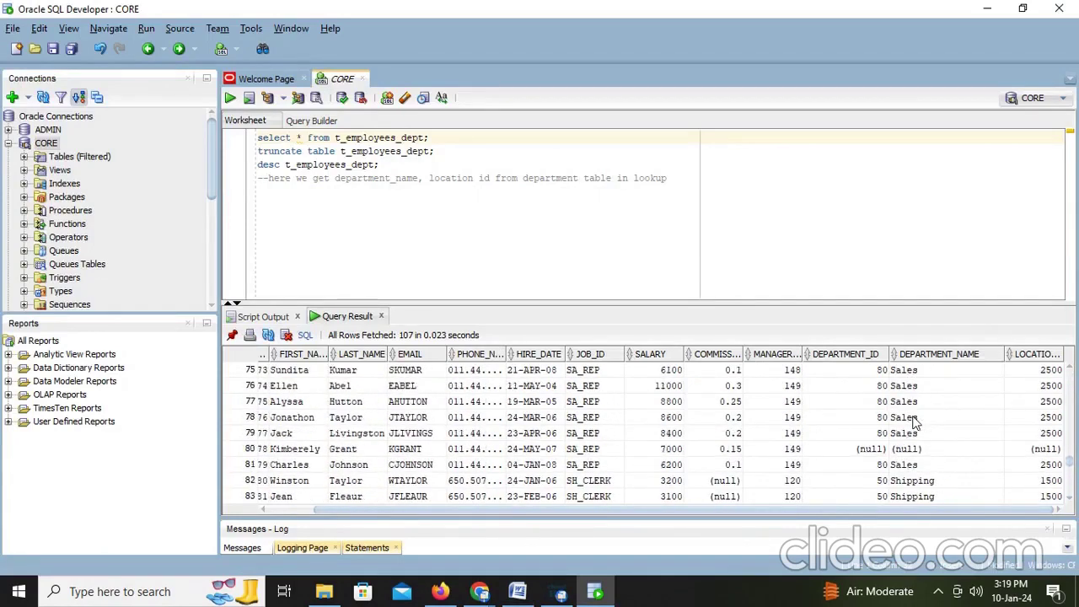
left_click(867, 452)
left_click(917, 450)
left_click(1029, 450)
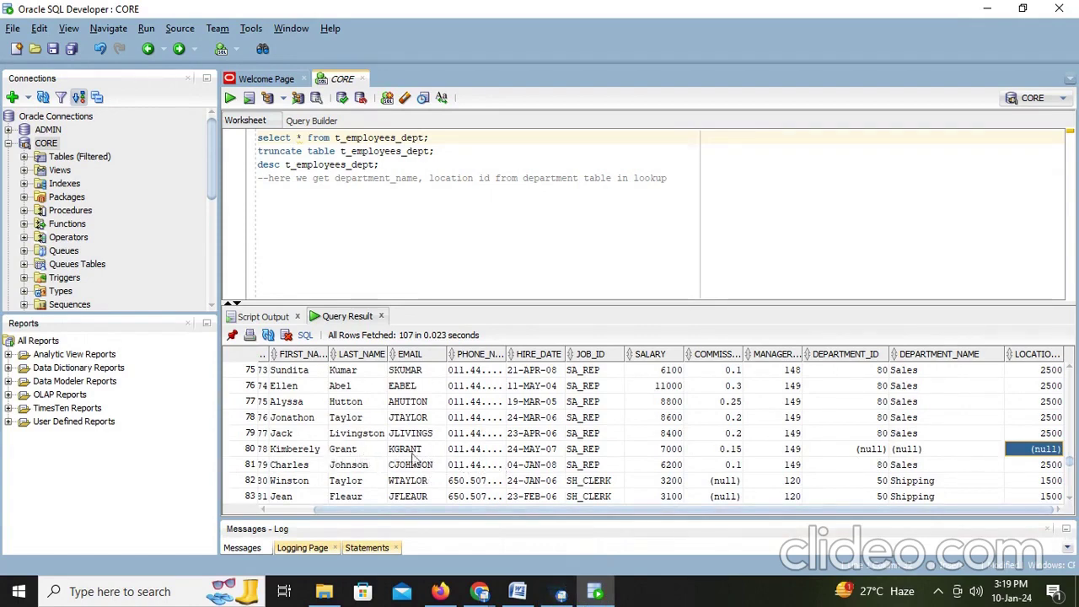
key("alt+Tab")
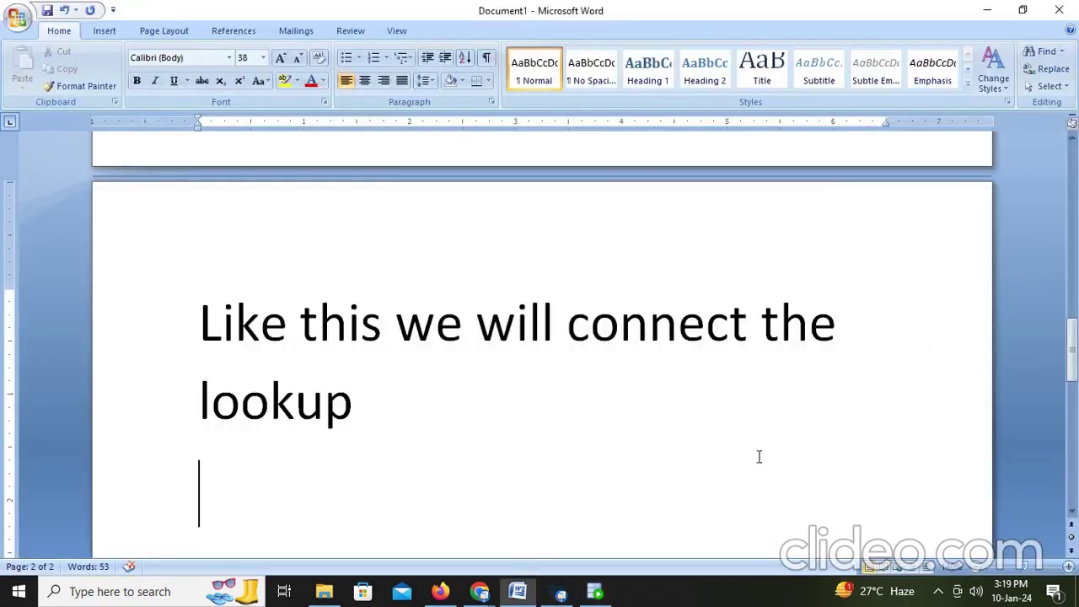
Step: Write the note 'Here some records getiing null values because left table has null value as dept id'
type("Here")
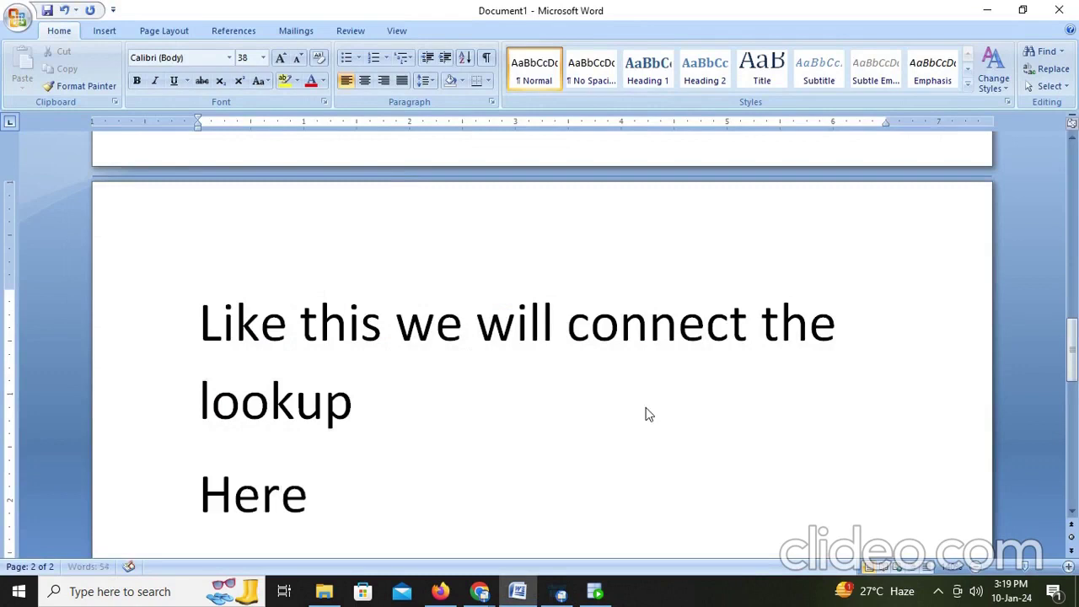
type(" some rocord")
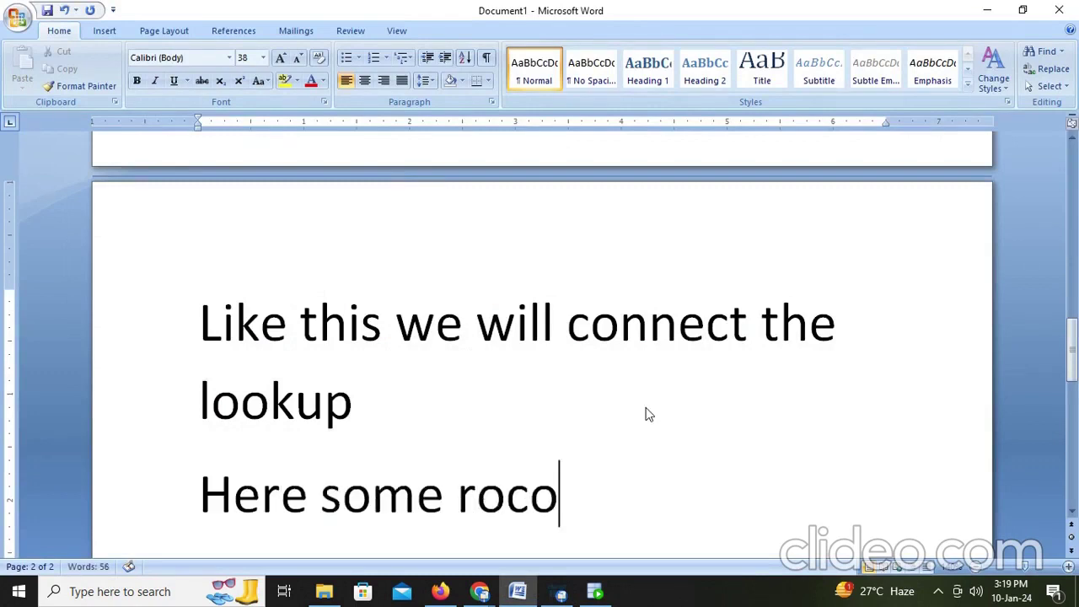
key("BackSpace")
key("BackSpace")
key("BackSpace")
key("BackSpace")
key("BackSpace")
key("BackSpace")
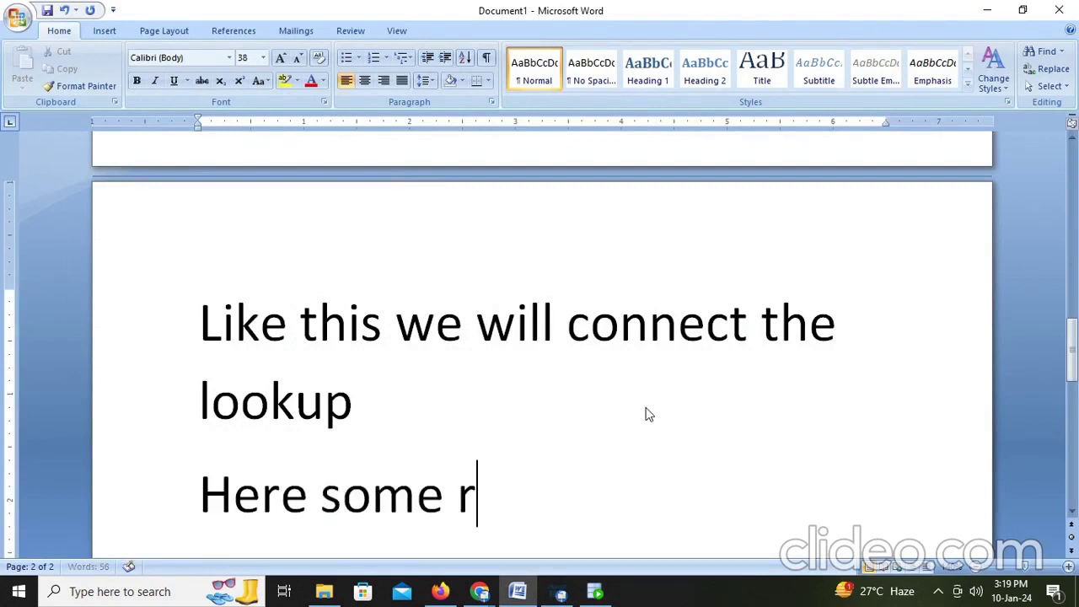
type("ecor")
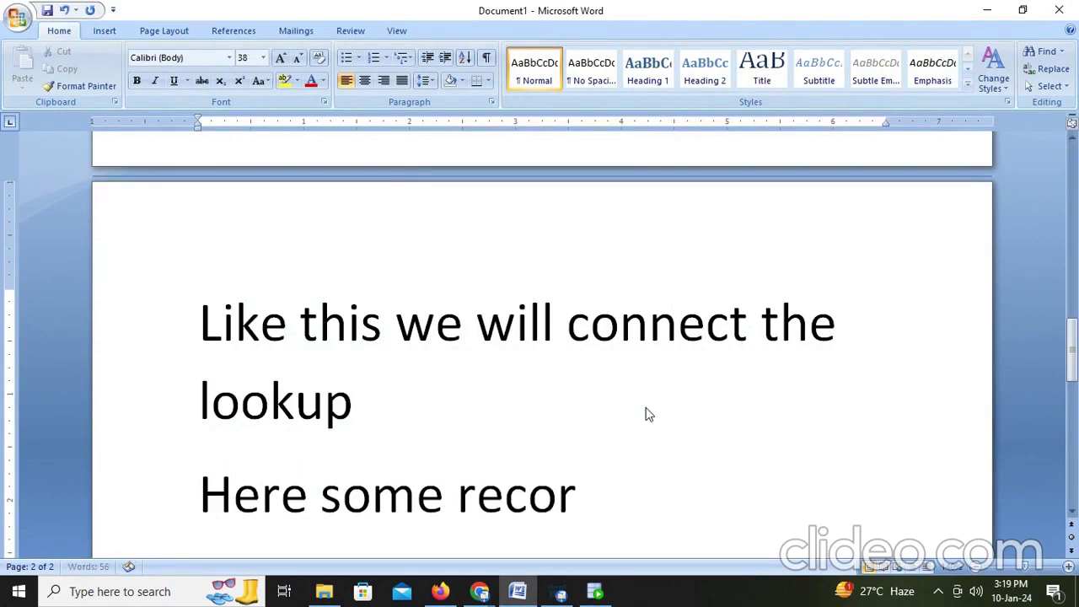
type("ds gee")
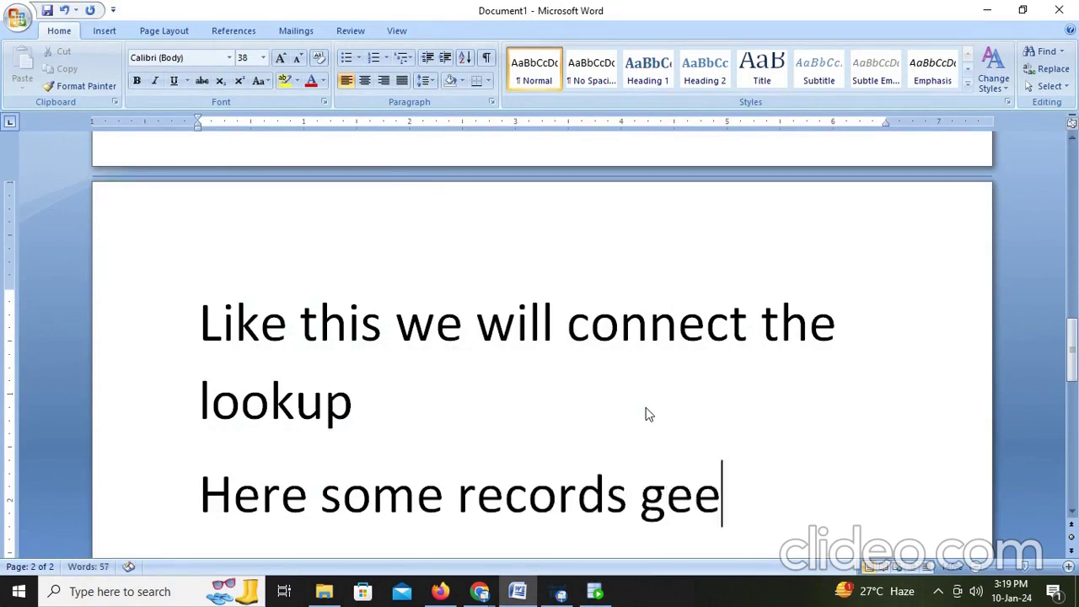
key("BackSpace")
type("tiing ")
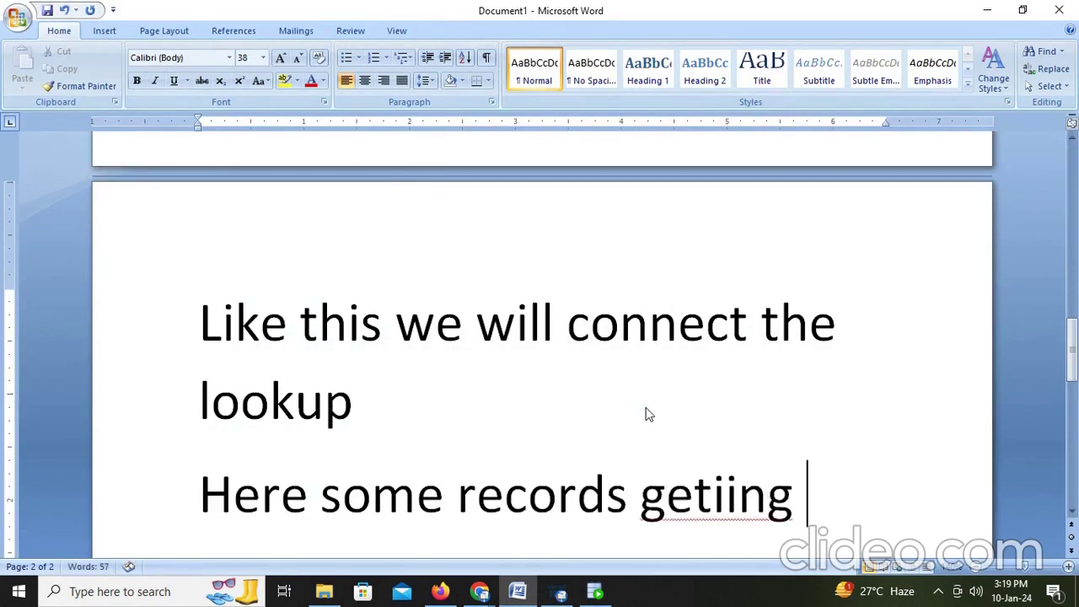
type("null value")
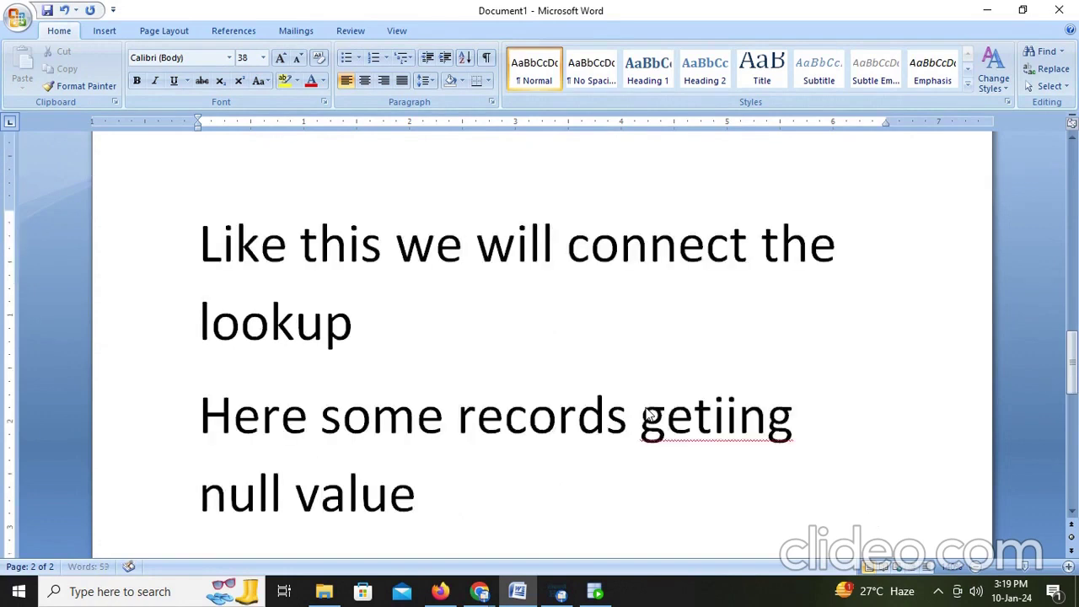
type("s be")
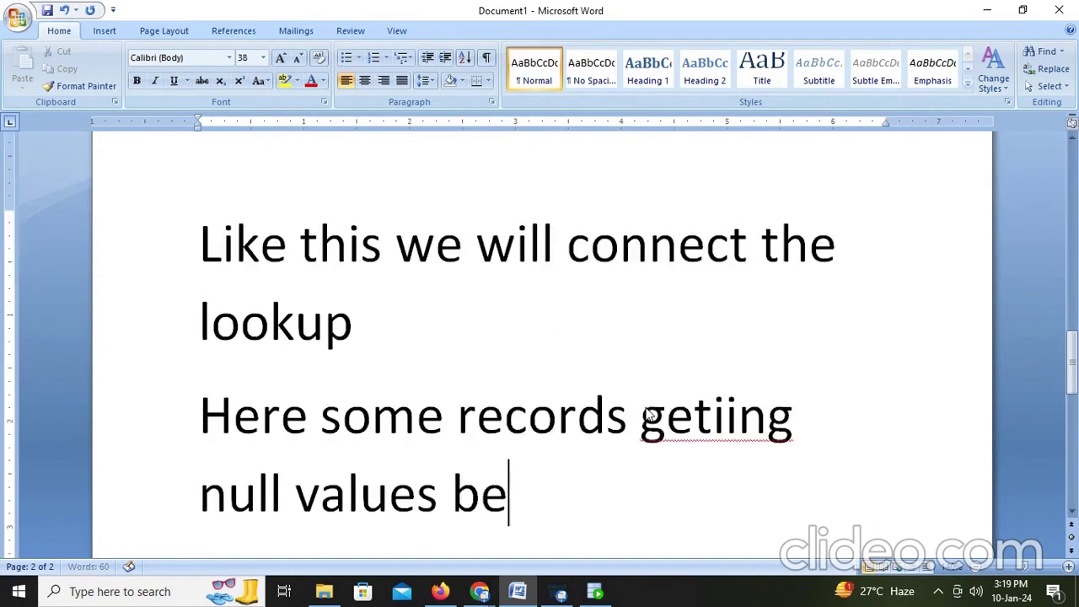
type("cause l")
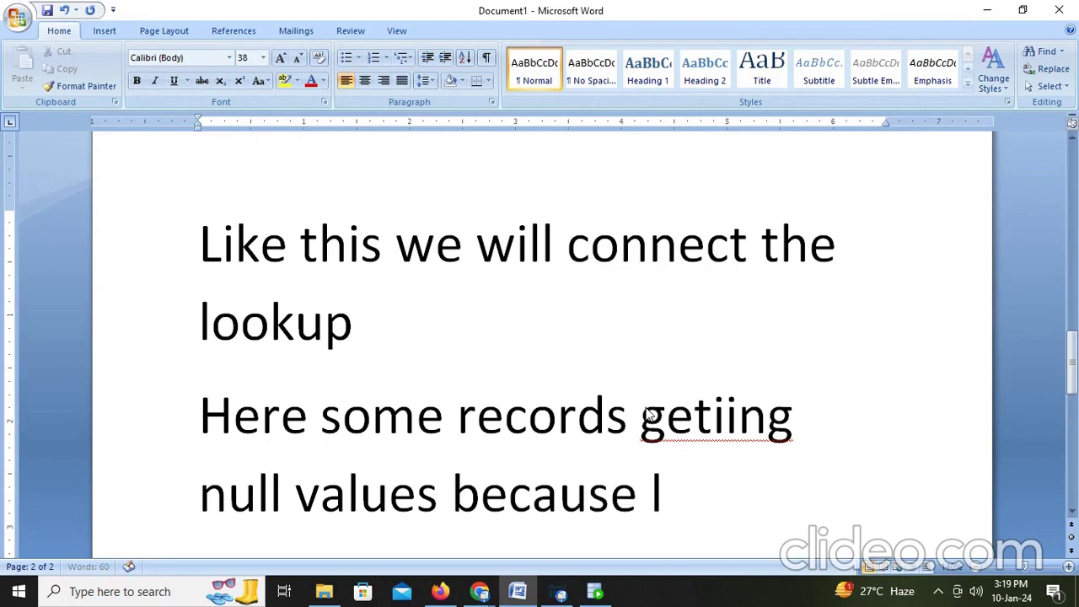
type("eft ta")
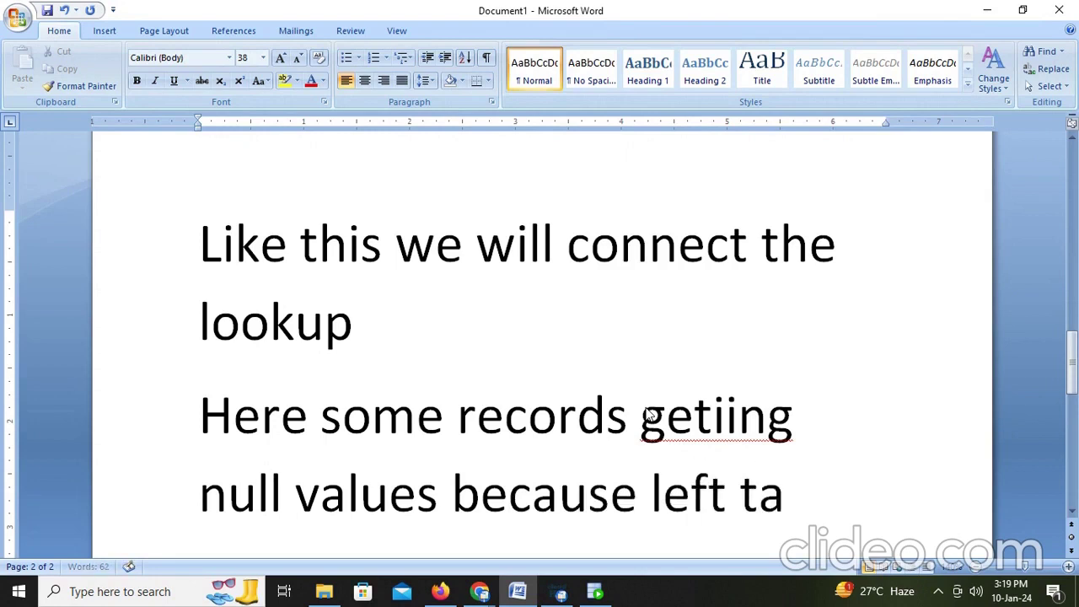
type("ble has nu")
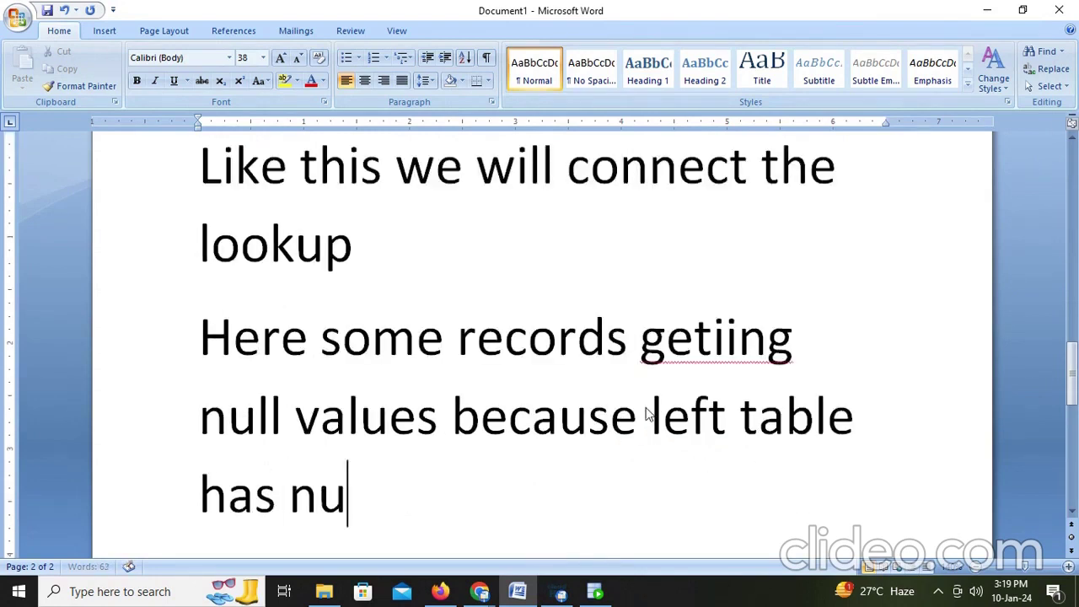
type("ll valu")
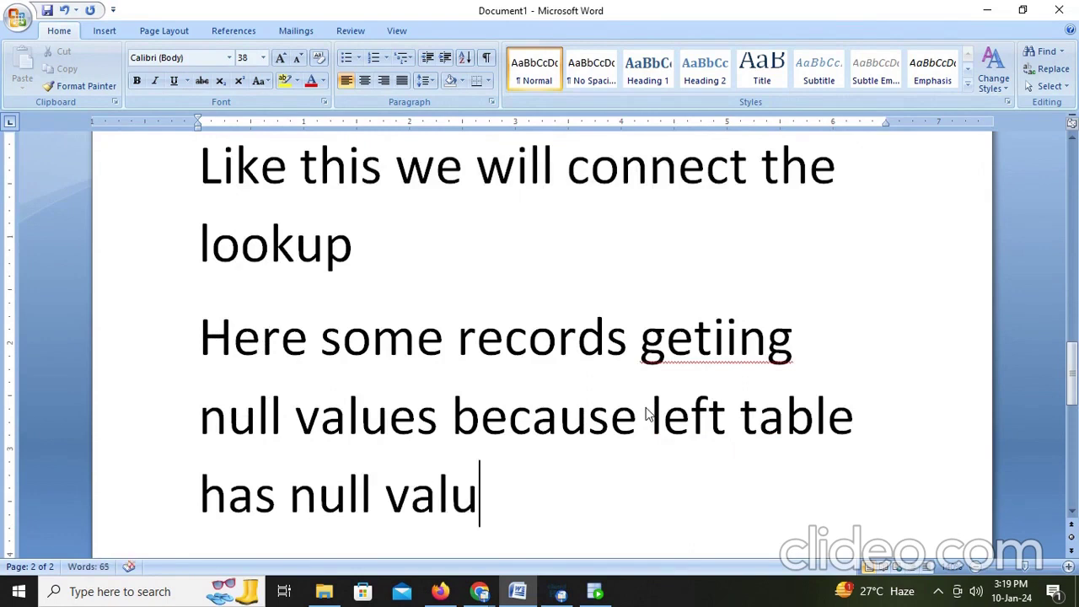
type("e as")
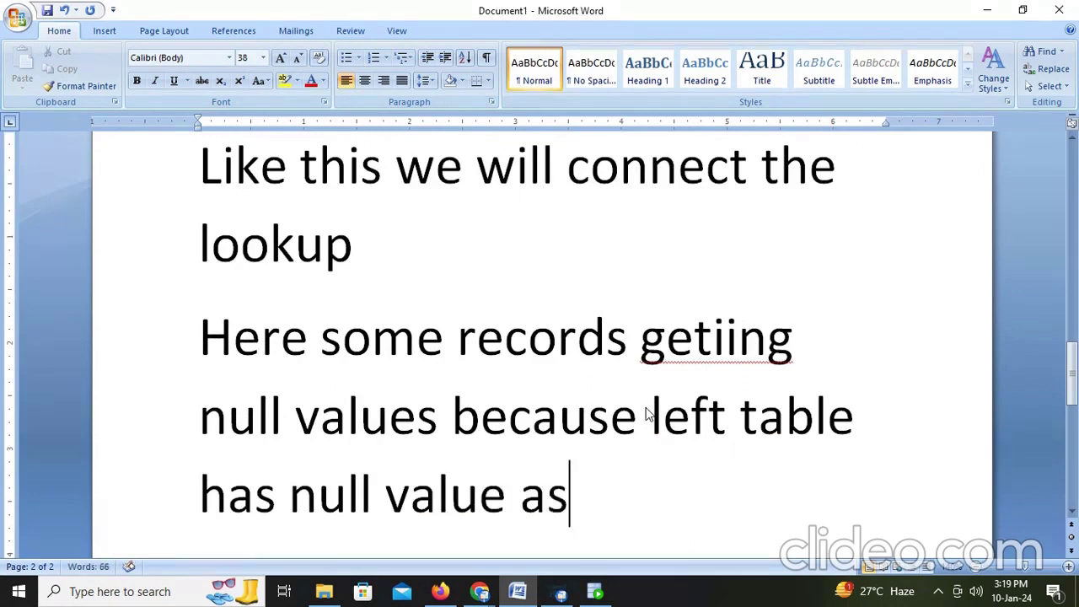
type(" dept id")
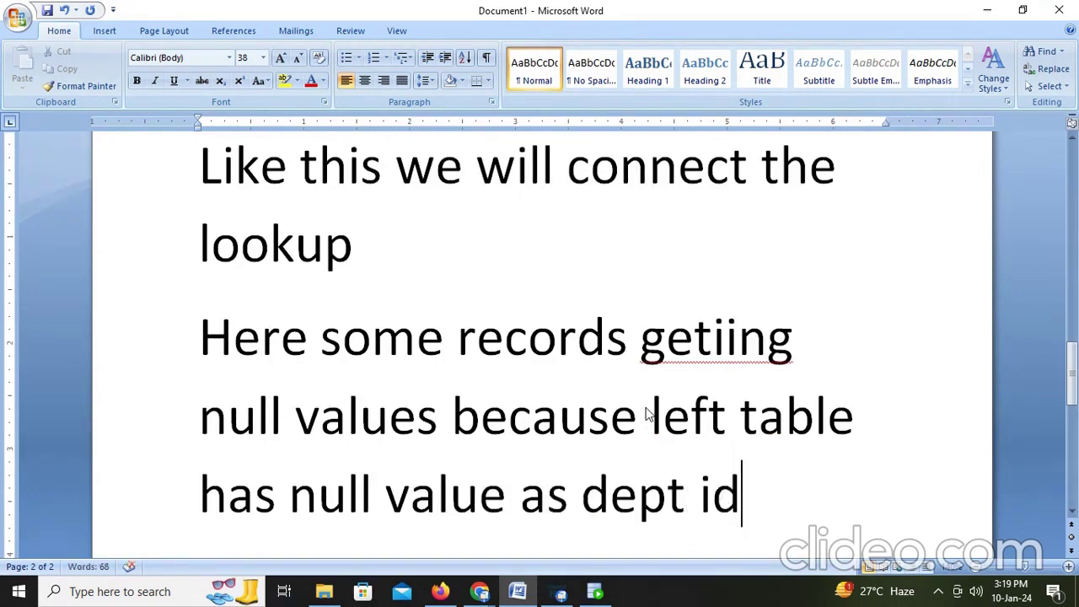
Step: Point out row 80's null DEPARTMENT_ID in SQL Developer, then return to Word
key("alt+Tab")
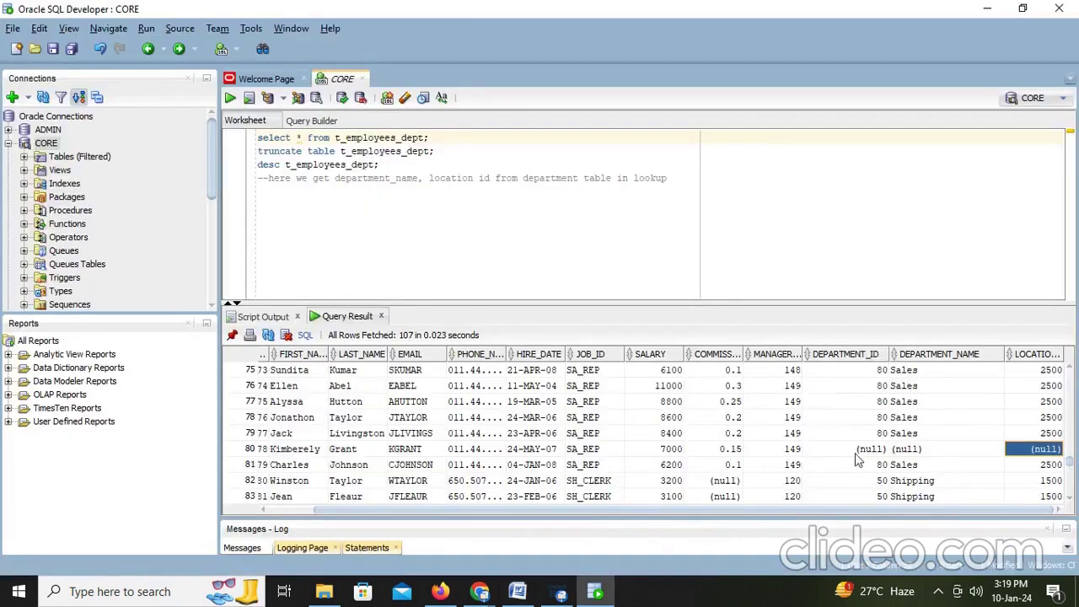
left_click(856, 452)
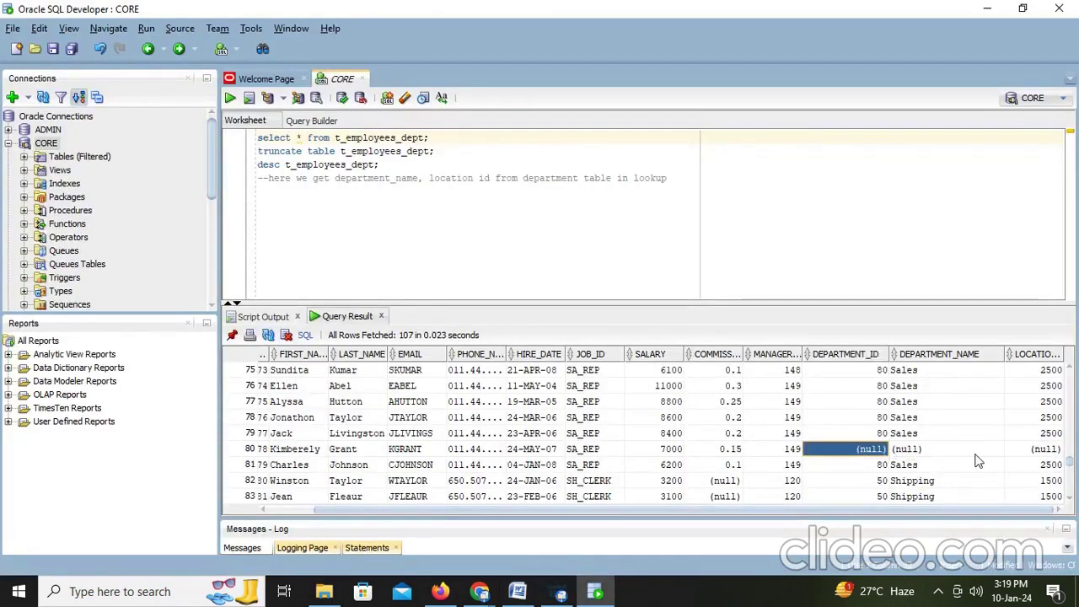
key("alt+Tab")
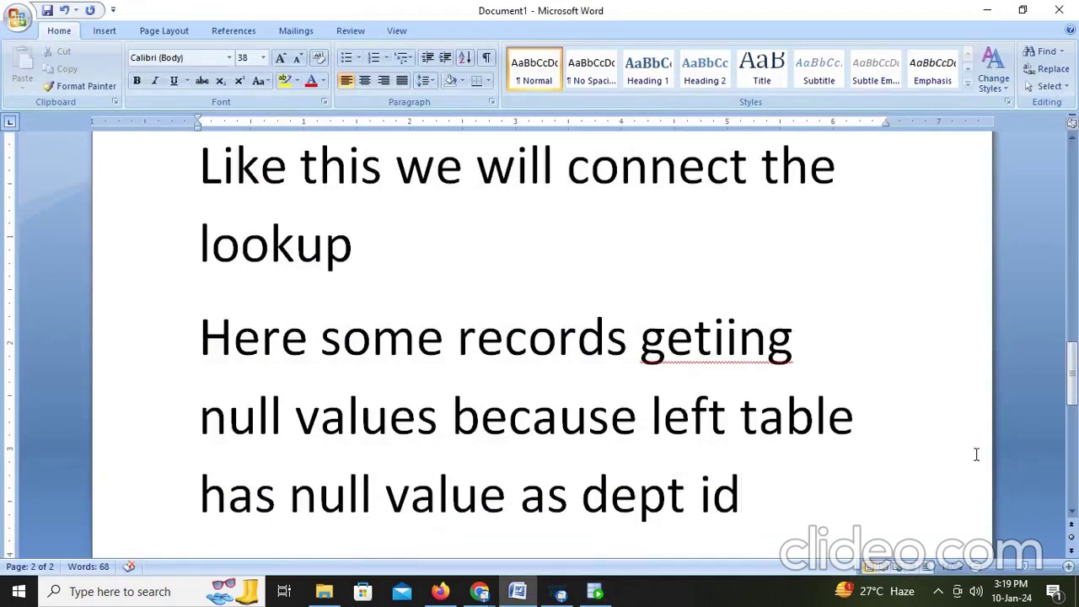
Step: Add the red question 'How do we make lookup into inner join', then reset text to black
key("Return")
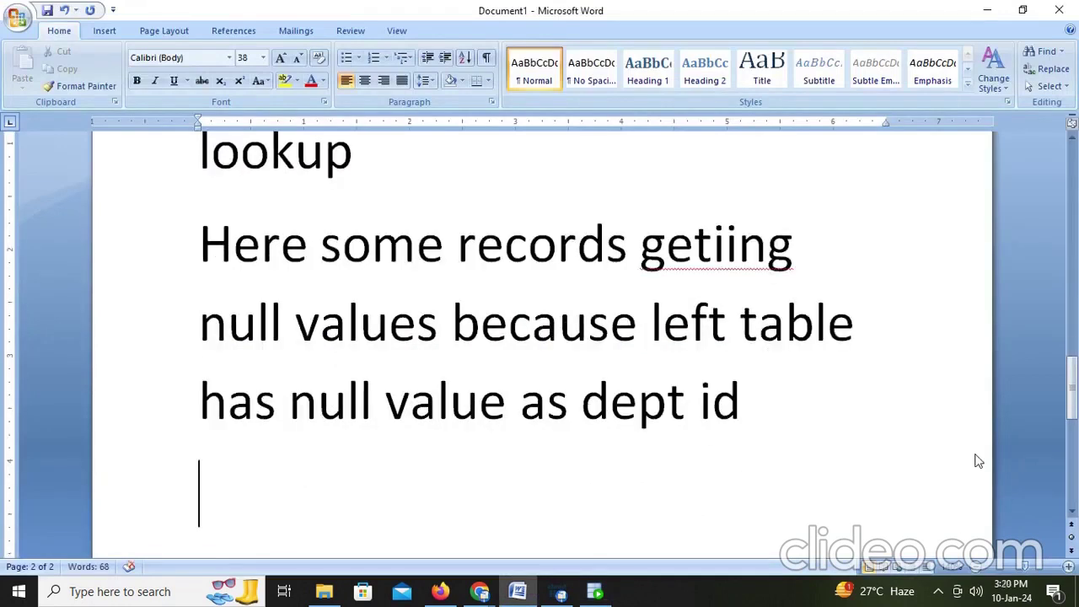
left_click(311, 86)
type("h")
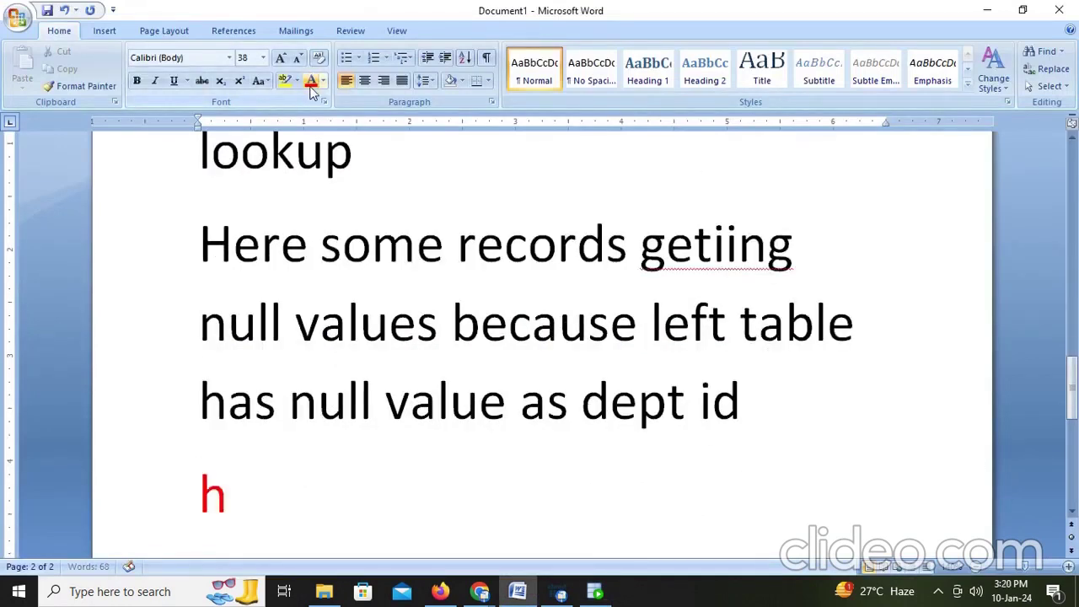
type("oe")
key("BackSpace")
key("BackSpace")
type("w d")
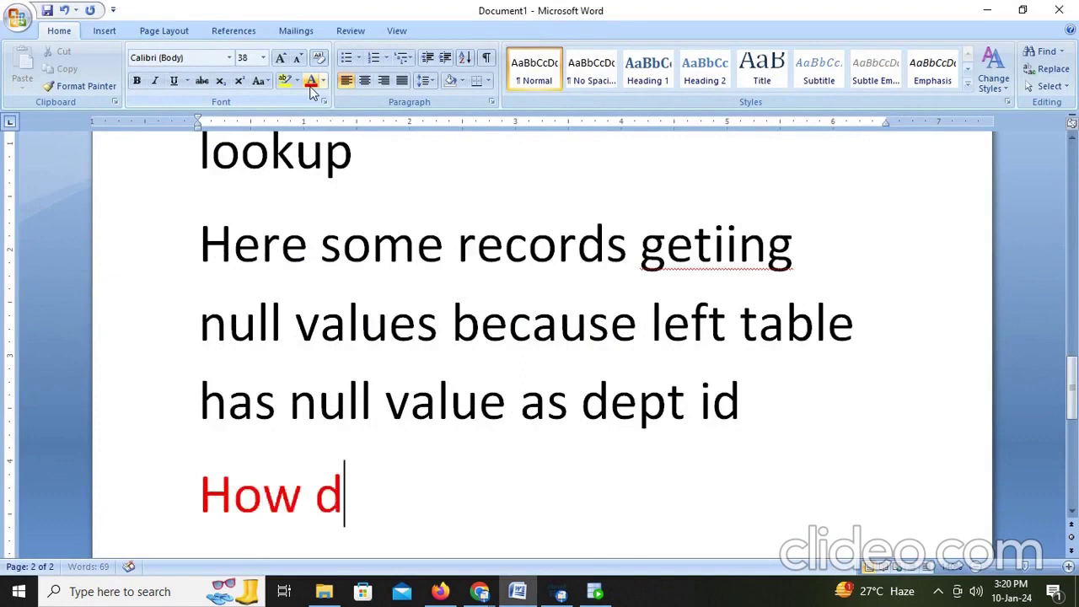
type("o we make")
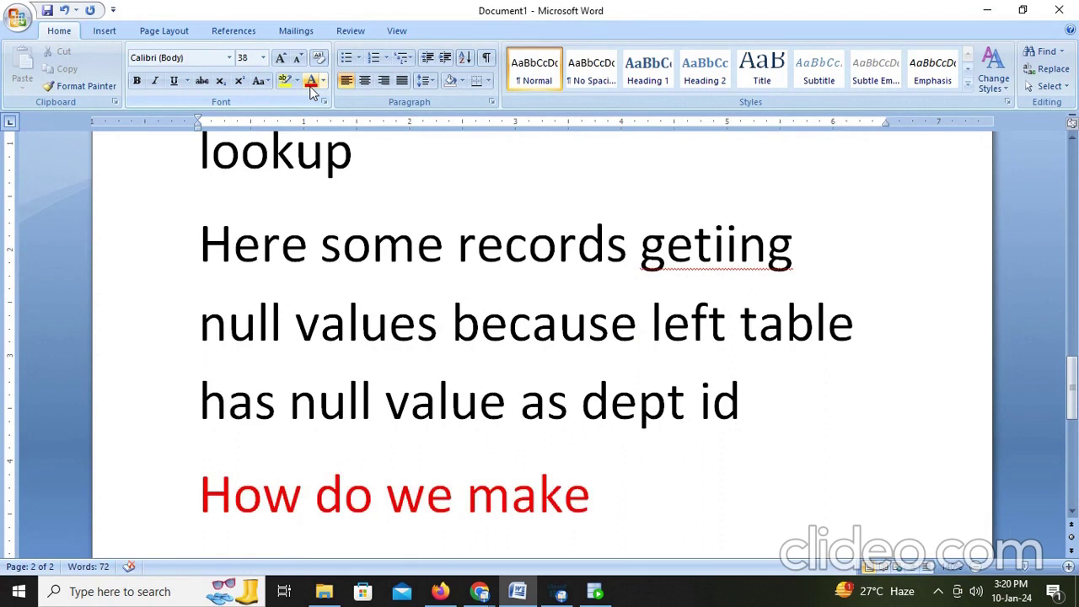
type(" lookup")
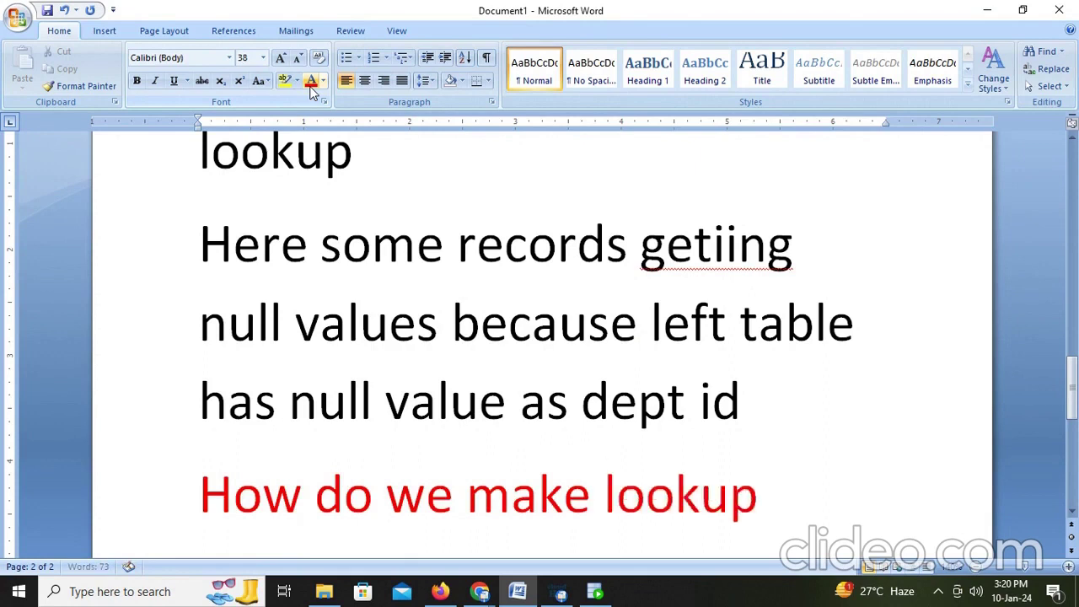
type(" i")
key("BackSpace")
type("into i")
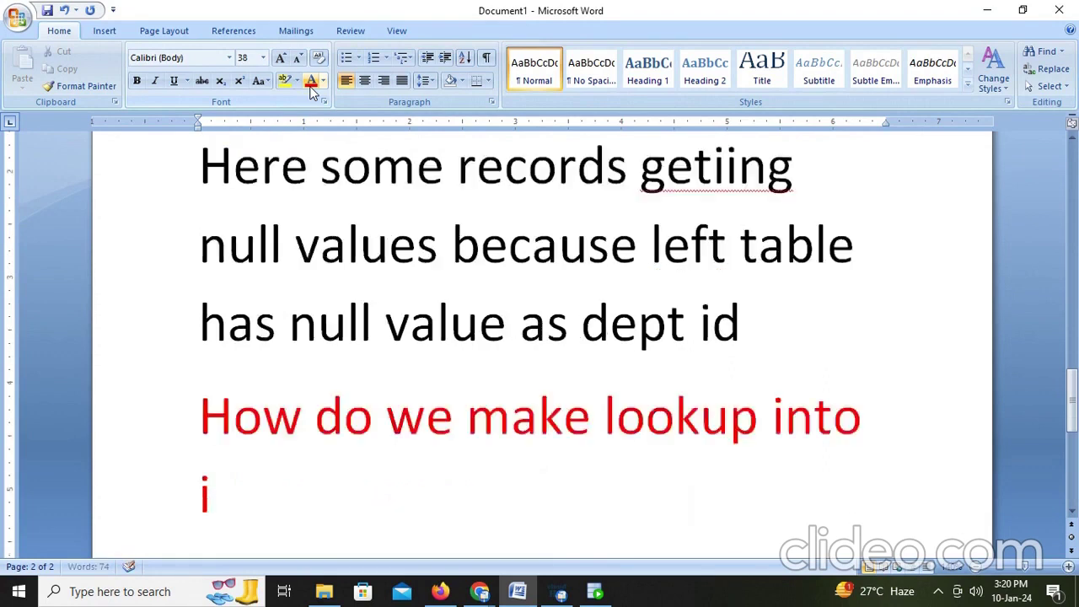
type("nner join")
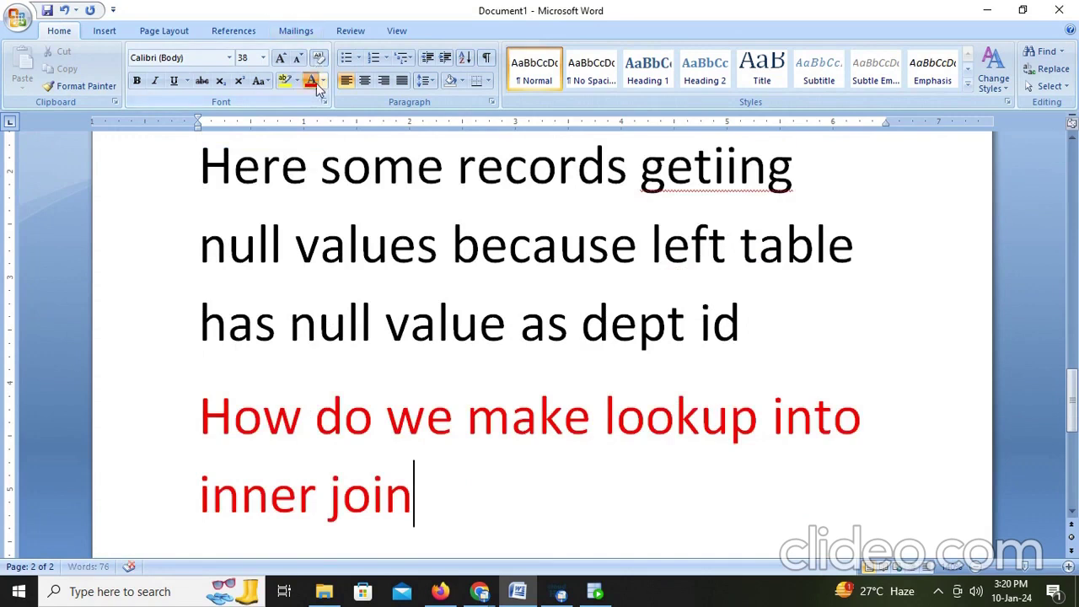
left_click(323, 81)
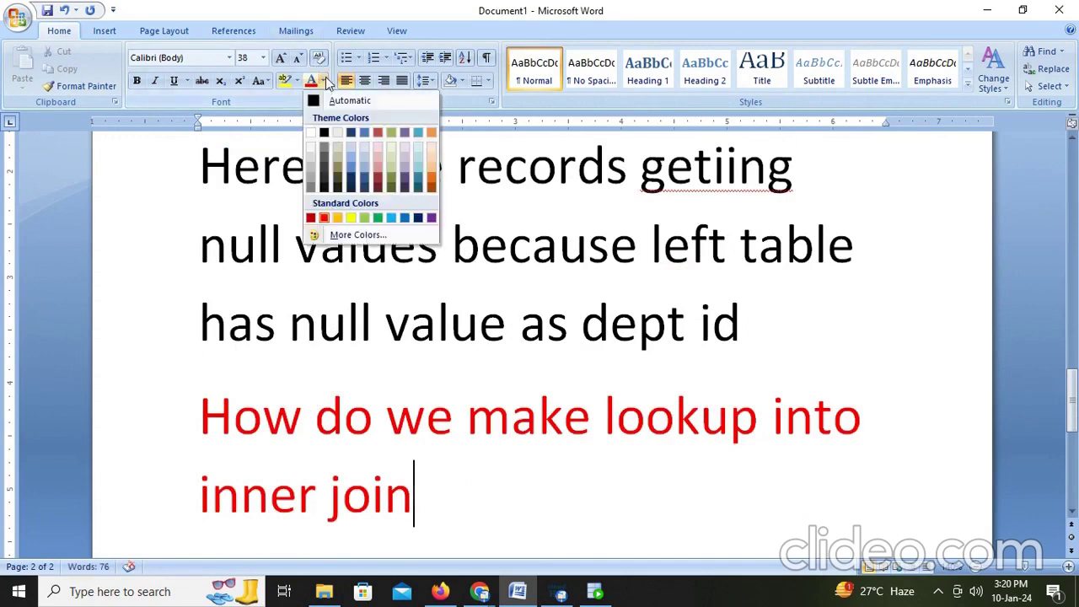
left_click(324, 133)
Step: Write 'place a filter then it becomes inner join lets see here' below the question
key("Return")
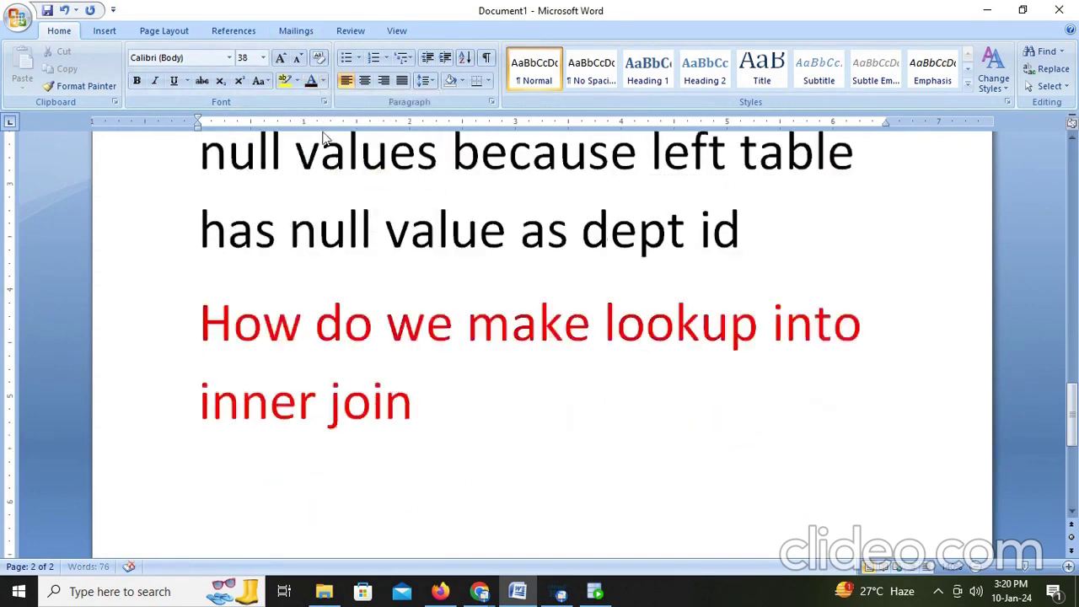
type("place a fi")
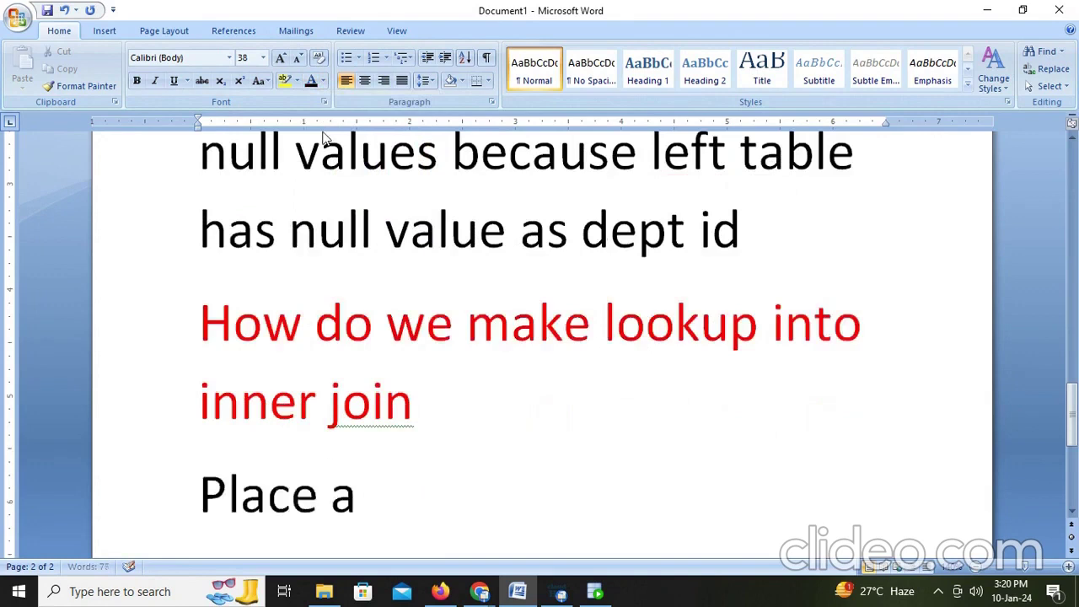
type("lte")
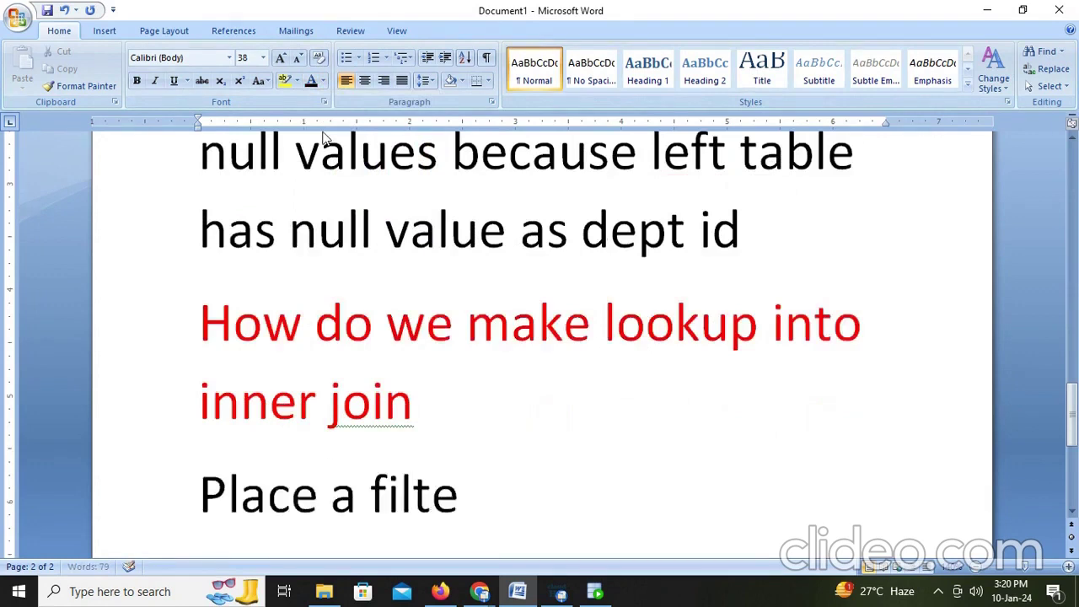
type("r then it")
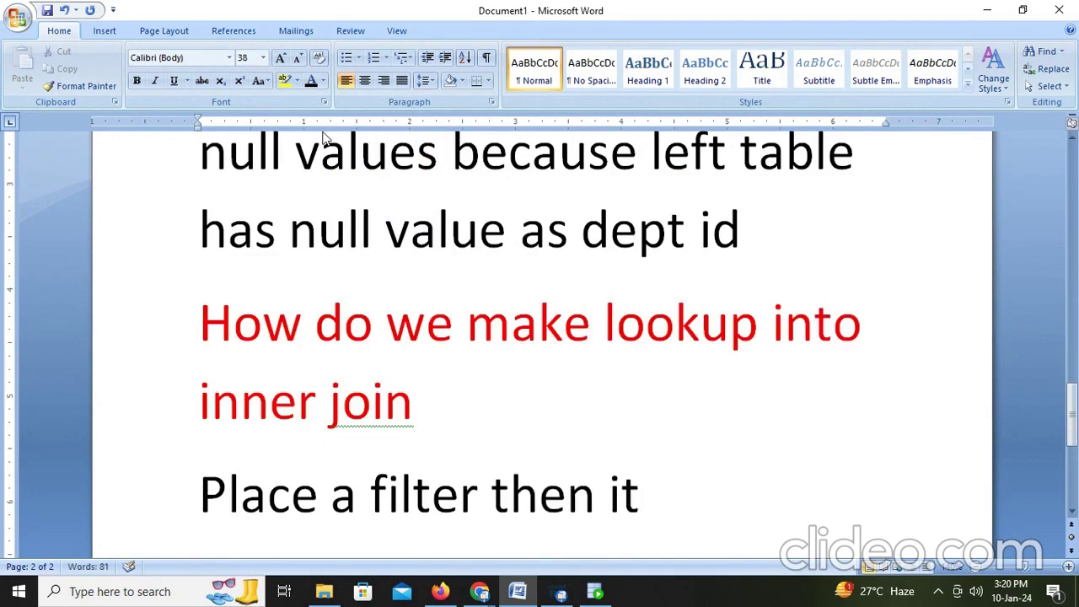
type(" ve")
key("BackSpace")
key("BackSpace")
type("b")
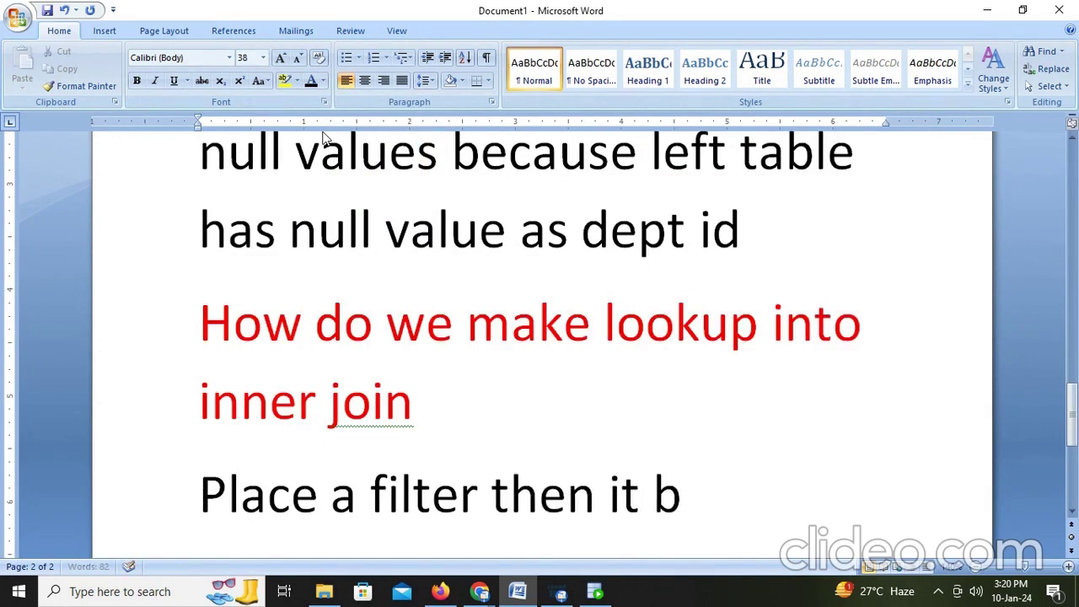
type("ecomes")
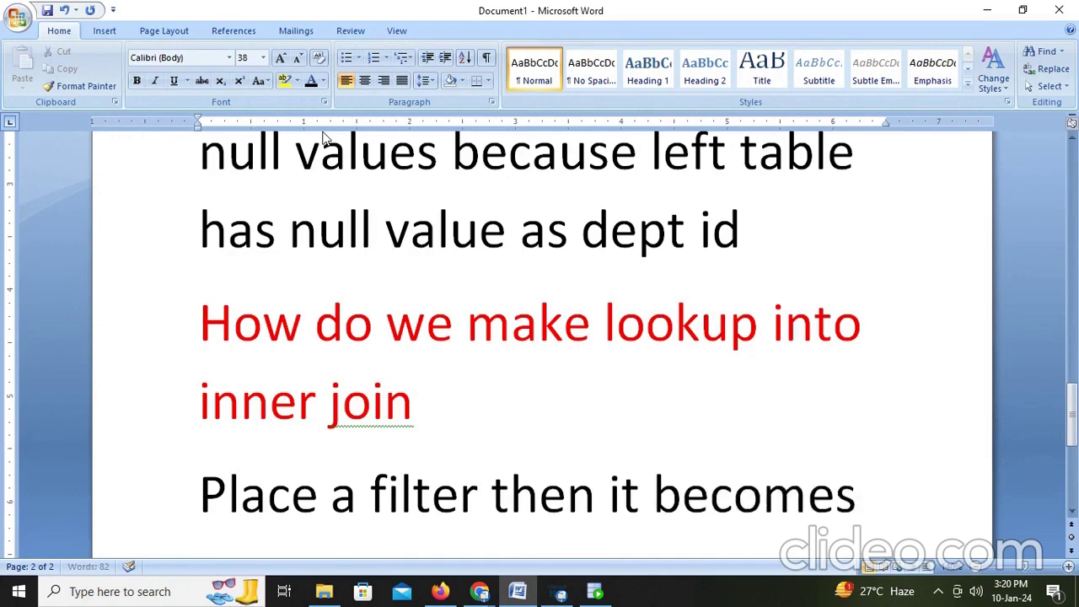
type(" inner join")
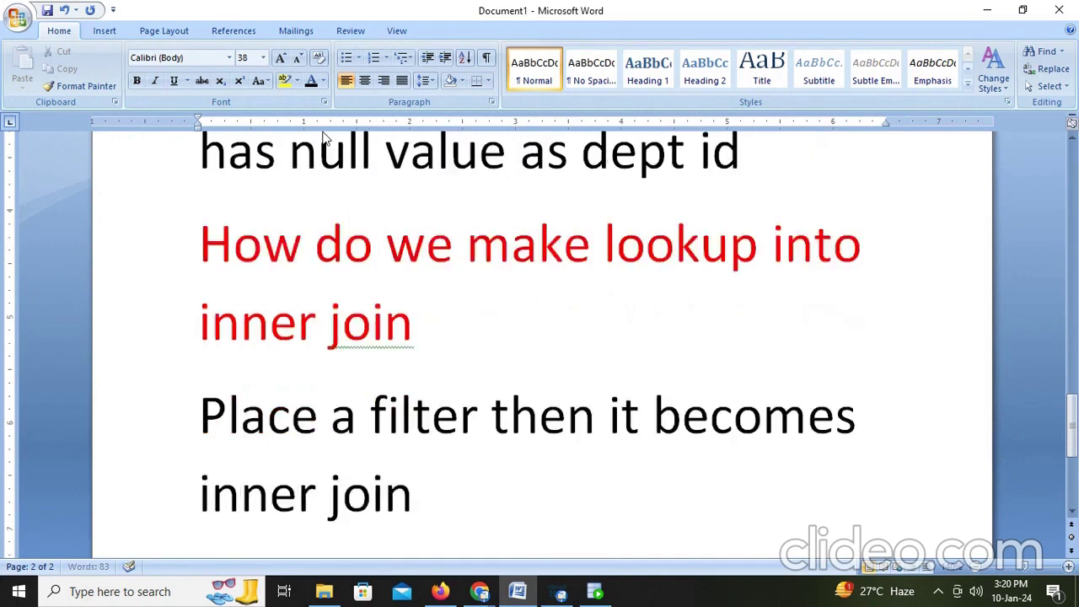
type(" lets ")
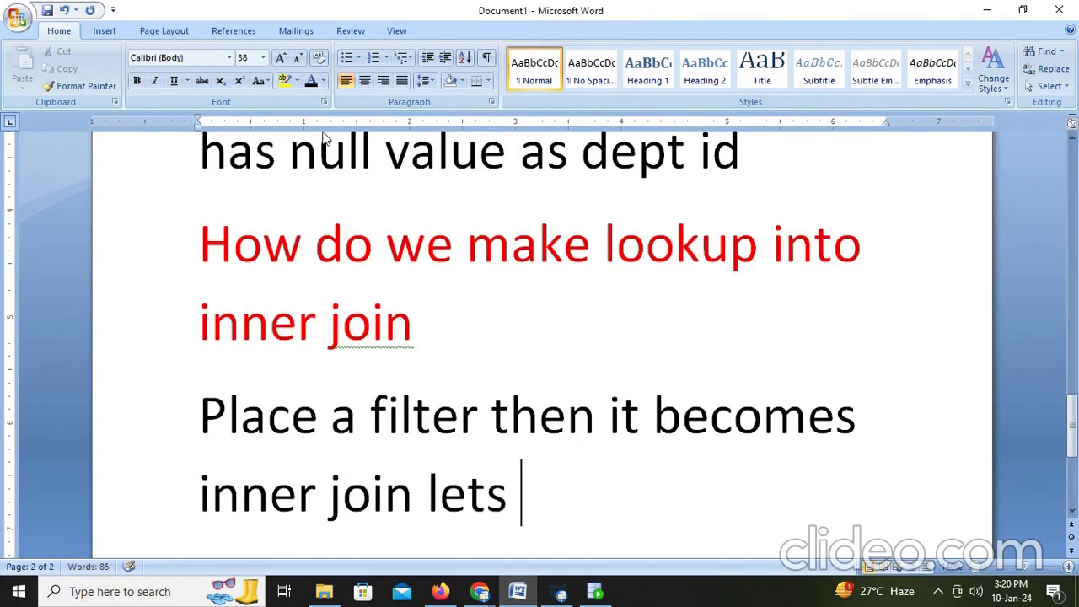
type("see here")
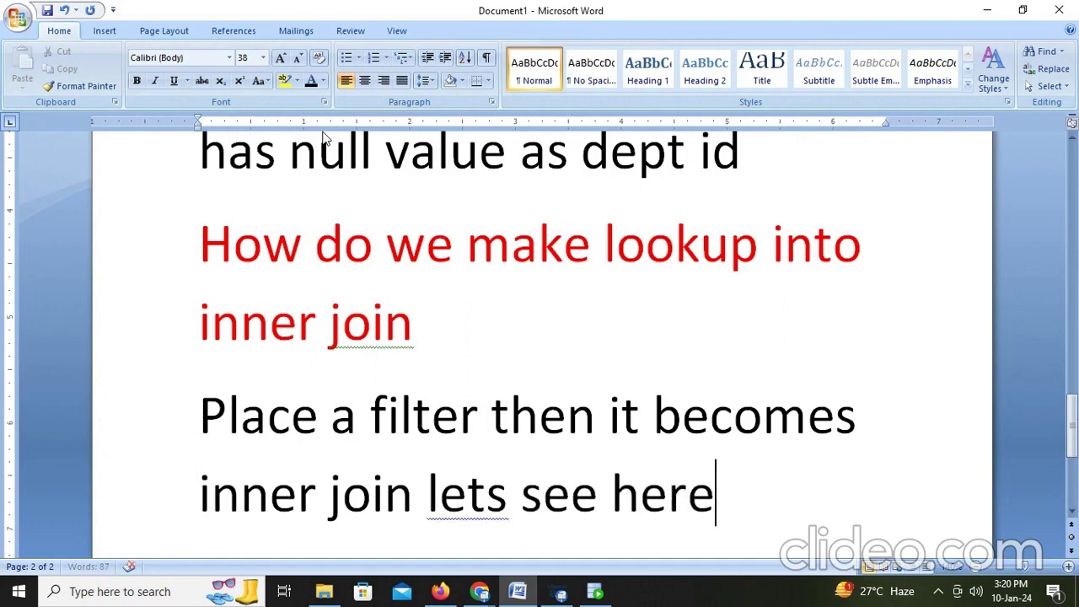
key("alt+Tab")
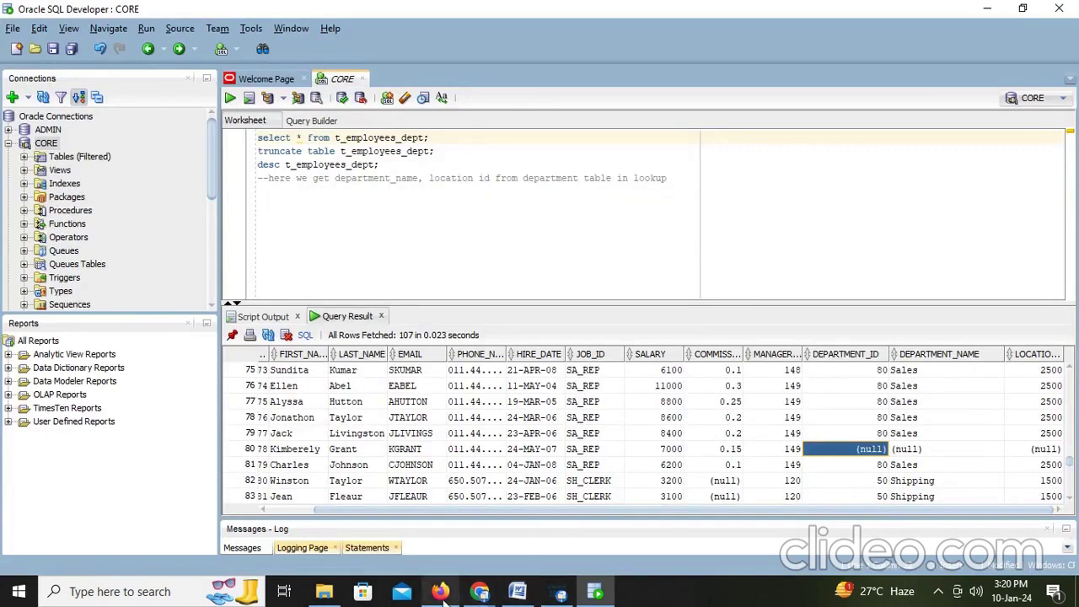
Step: Close the job details tab and return to the M_Connected_Lookup mapping
left_click(442, 592)
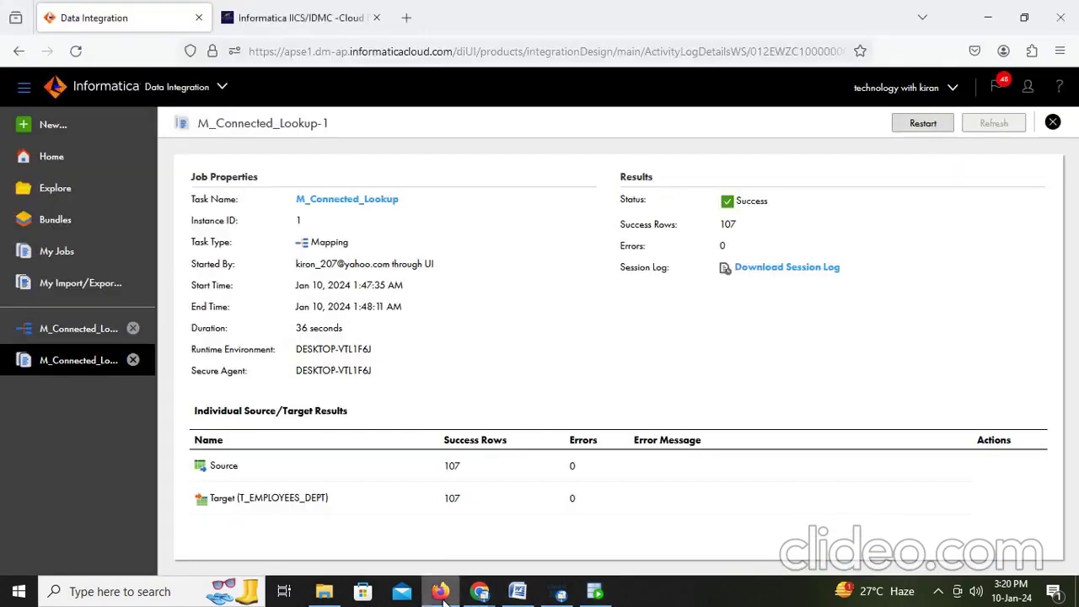
left_click(1053, 122)
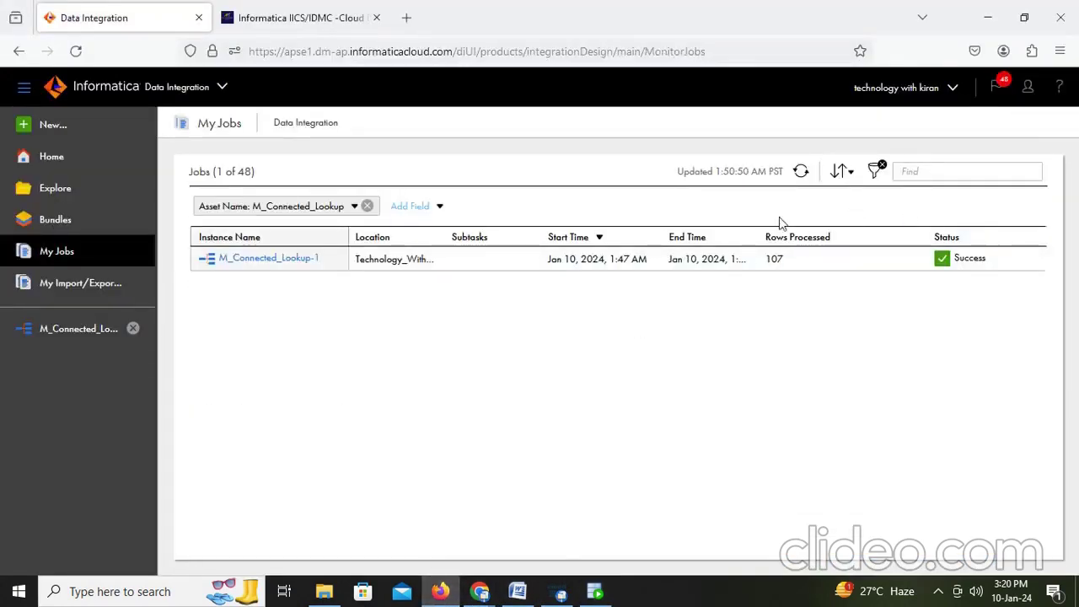
left_click(67, 331)
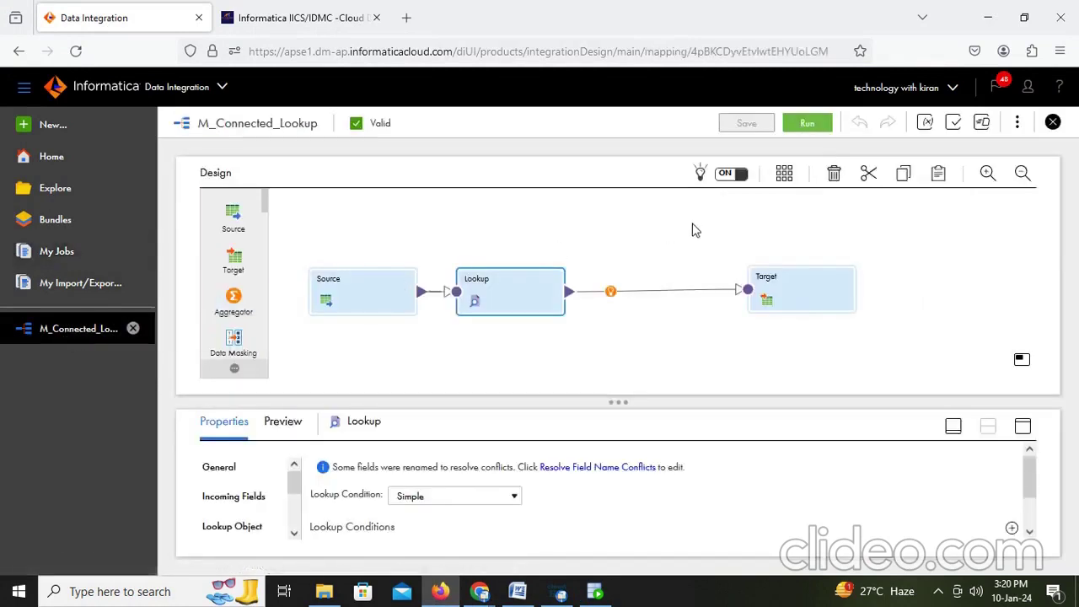
Step: Browse Explore to Technology_With_Kiran > Dev, open M_Connected_Lookup, then close its tab
left_click(52, 196)
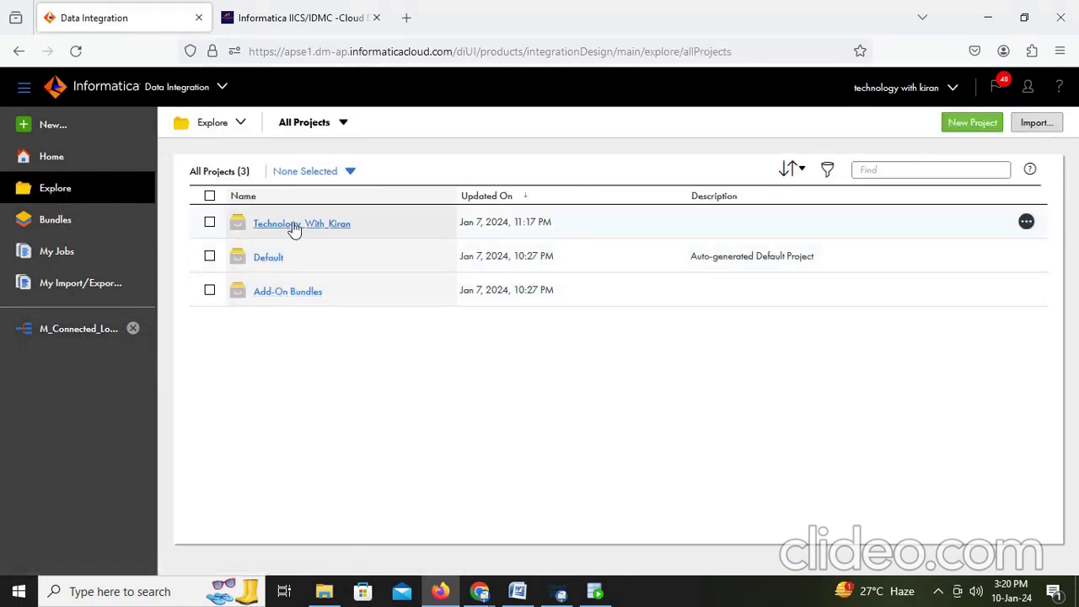
left_click(293, 225)
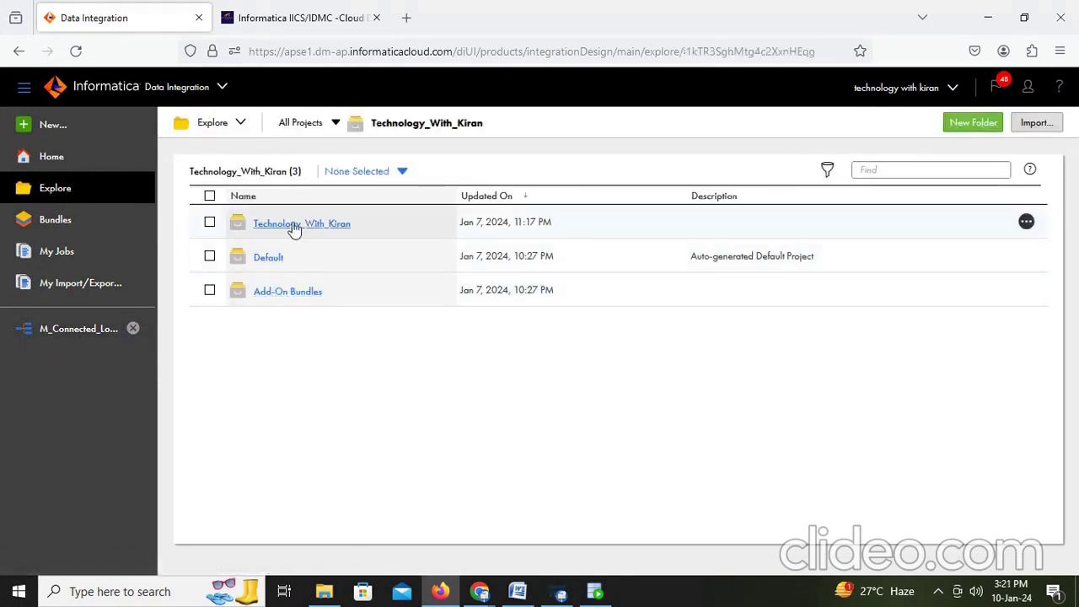
left_click(263, 263)
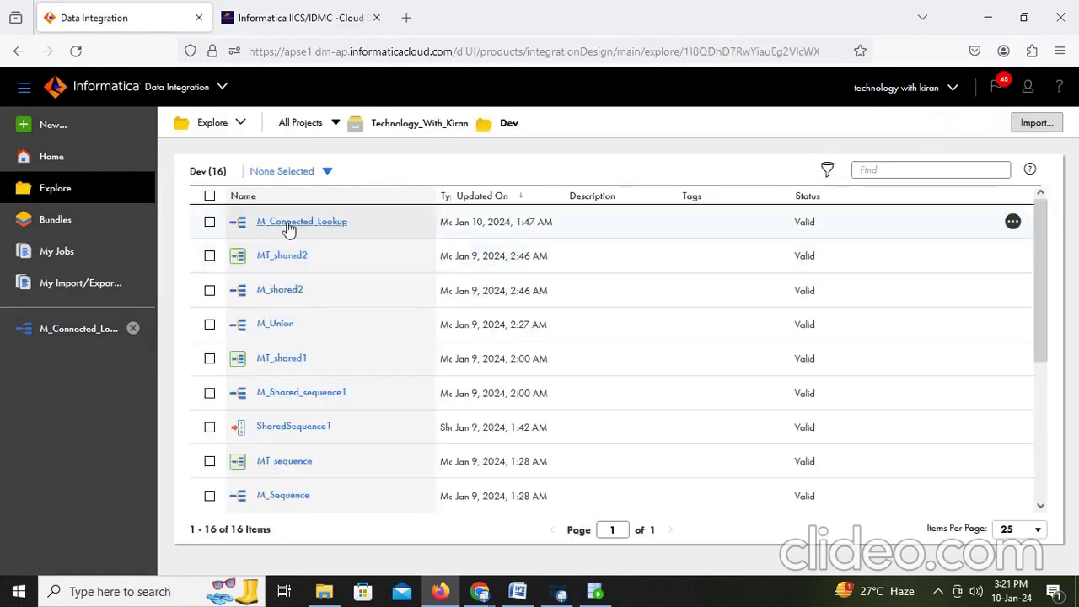
left_click(288, 224)
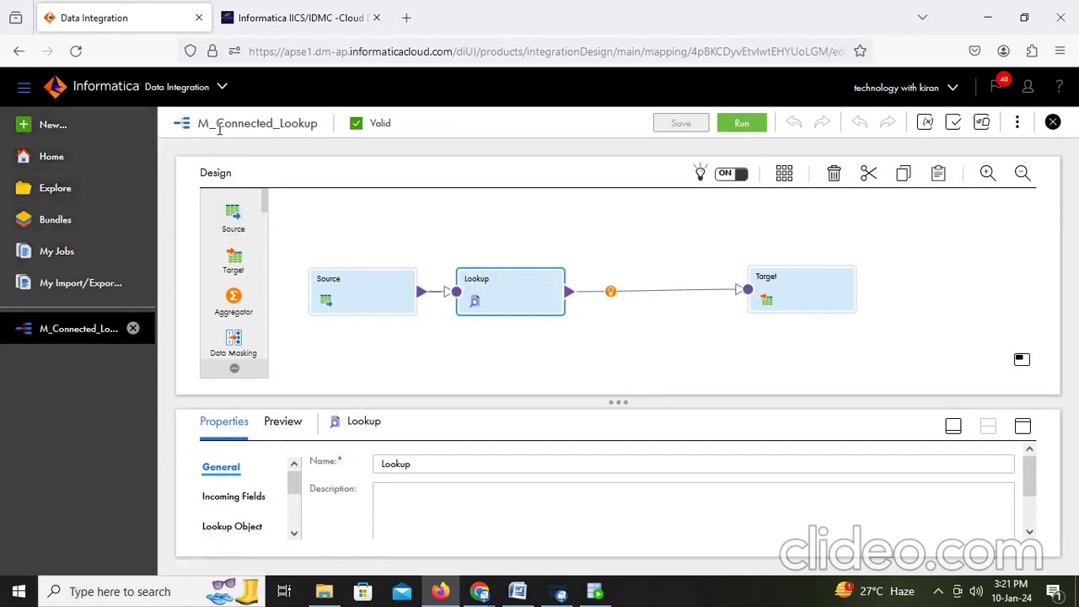
left_click(133, 329)
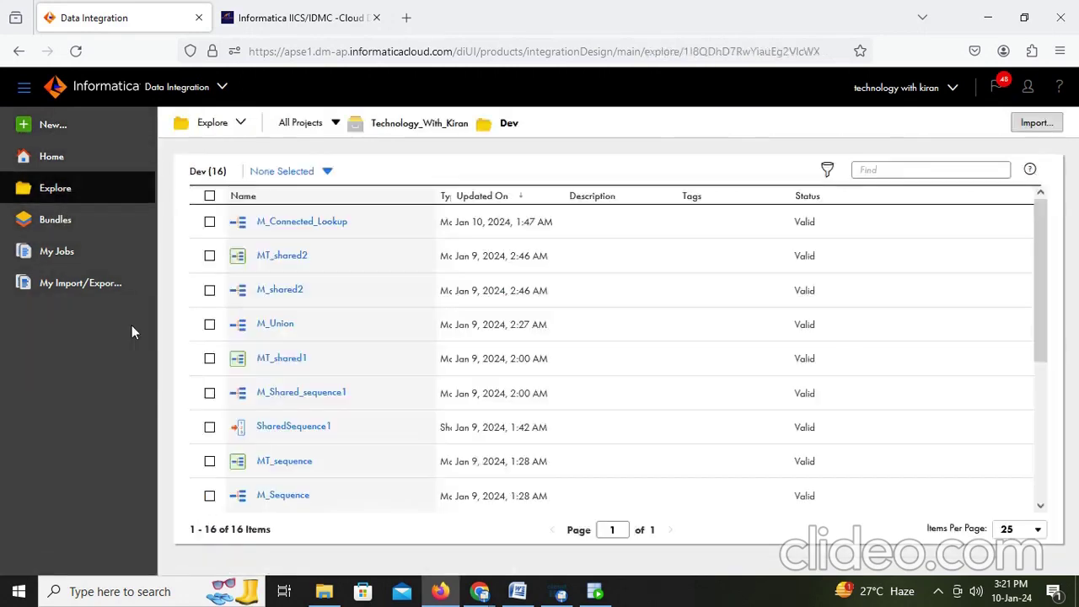
Step: Copy the M_Connected_Lookup mapping into the Dev folder
left_click(209, 223)
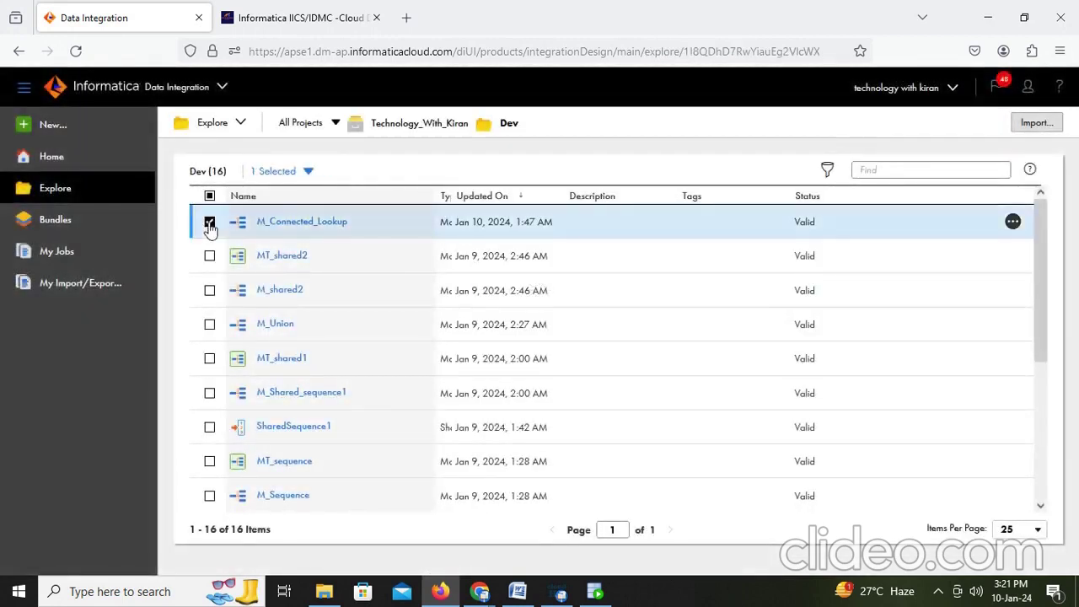
left_click(1013, 222)
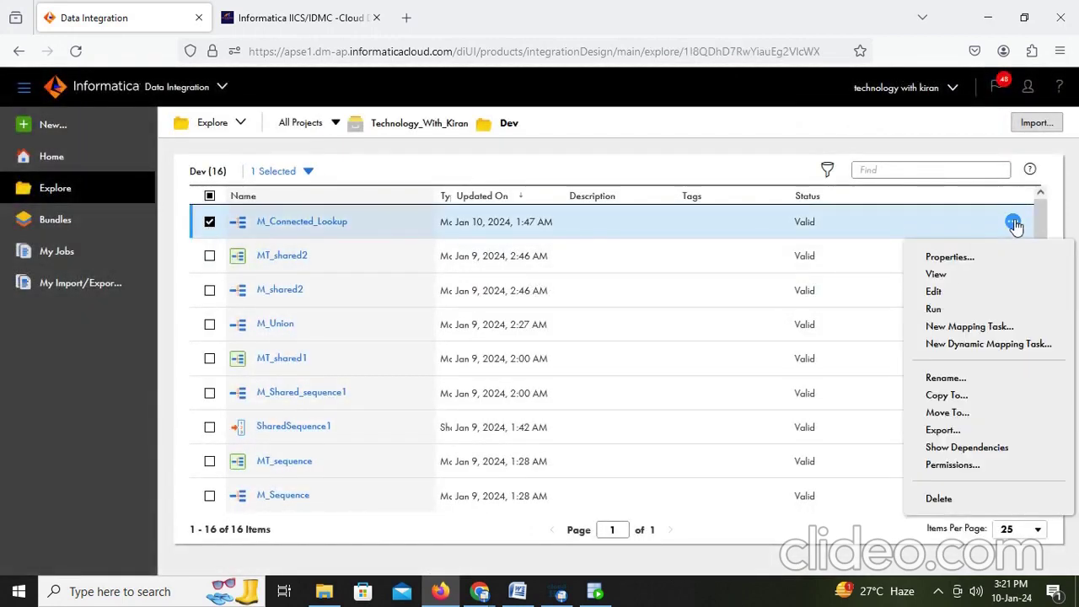
left_click(944, 395)
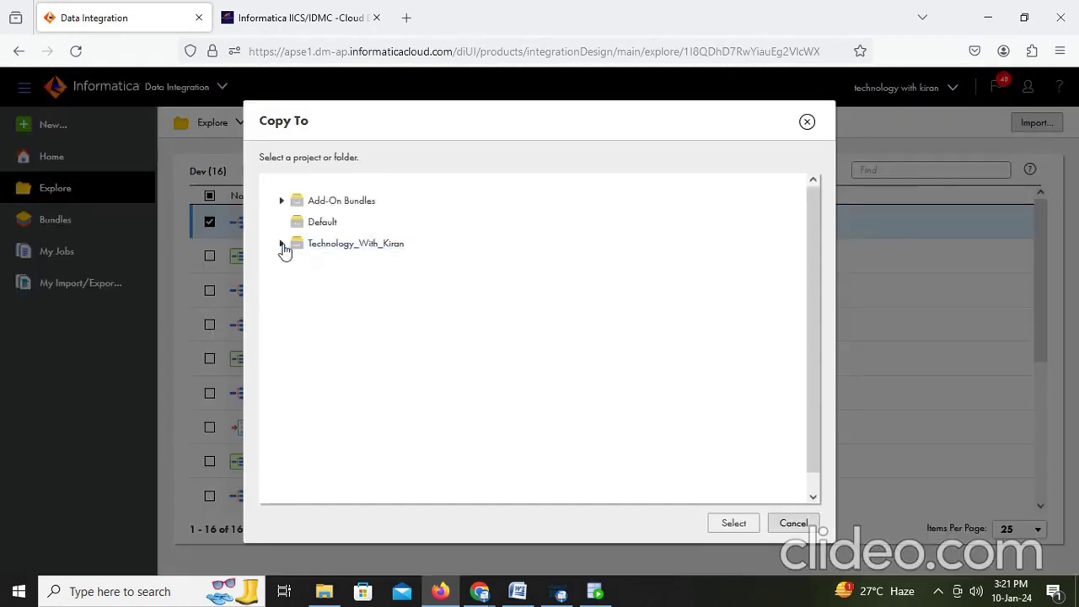
left_click(318, 268)
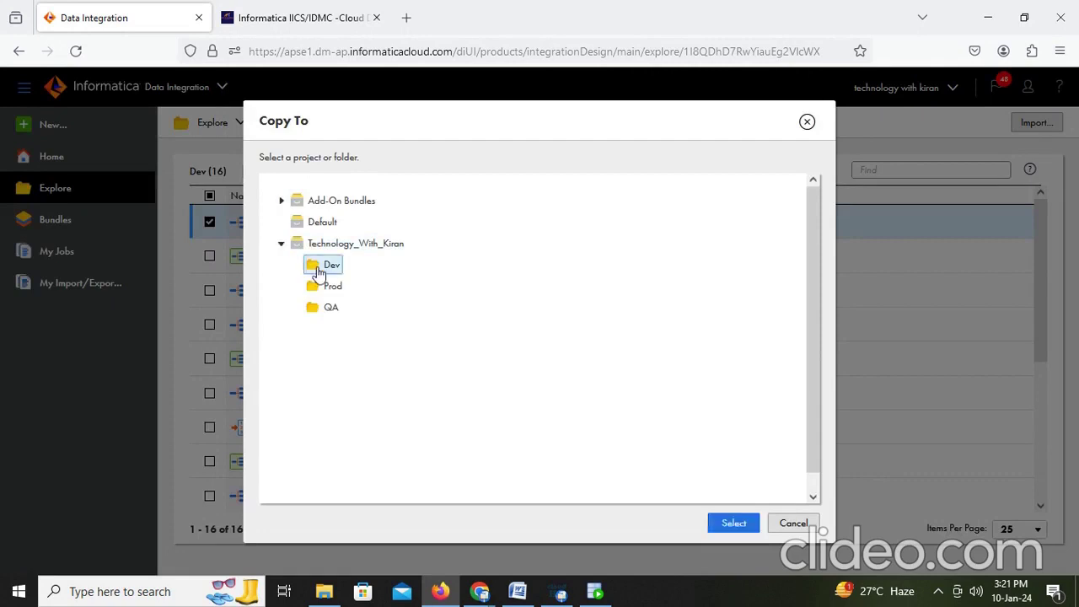
left_click(724, 525)
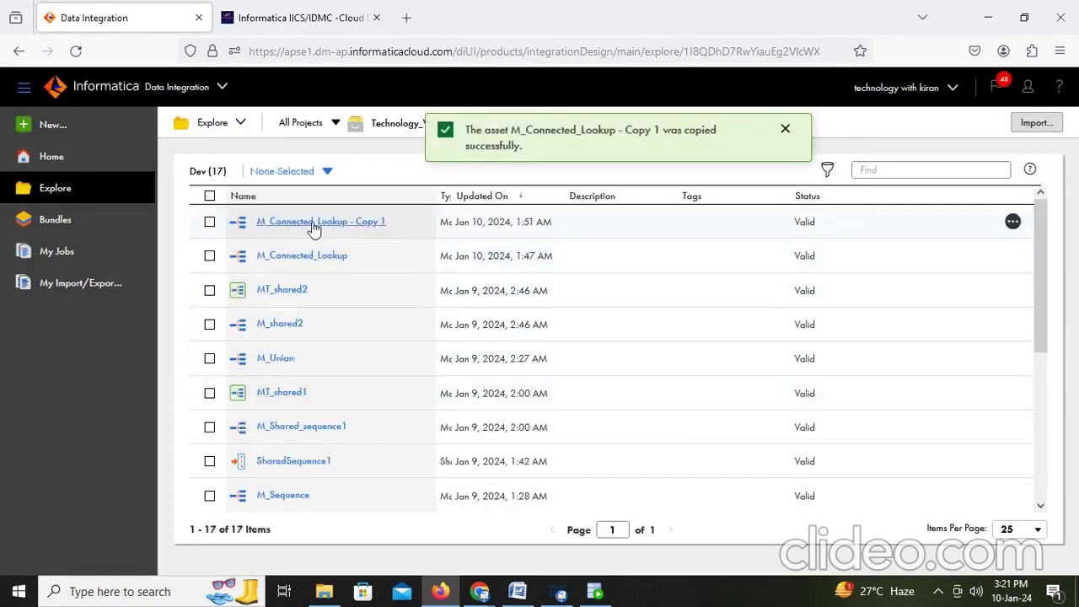
Step: Open the copy and rename it from 'Copy 1' to M_Connected_Lookup - INNERJOIN
left_click(316, 231)
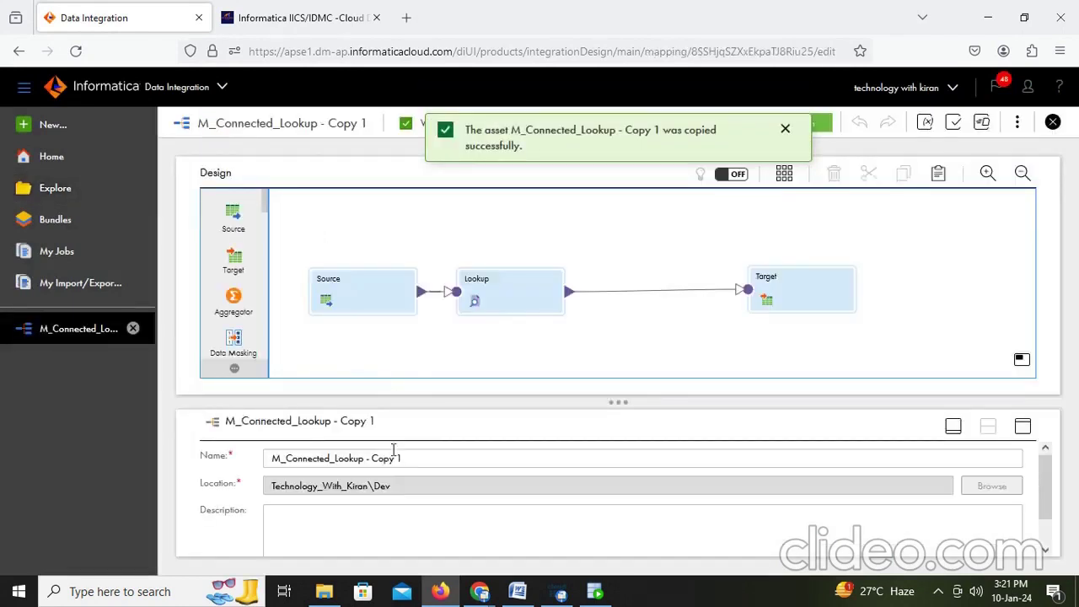
left_click(419, 457)
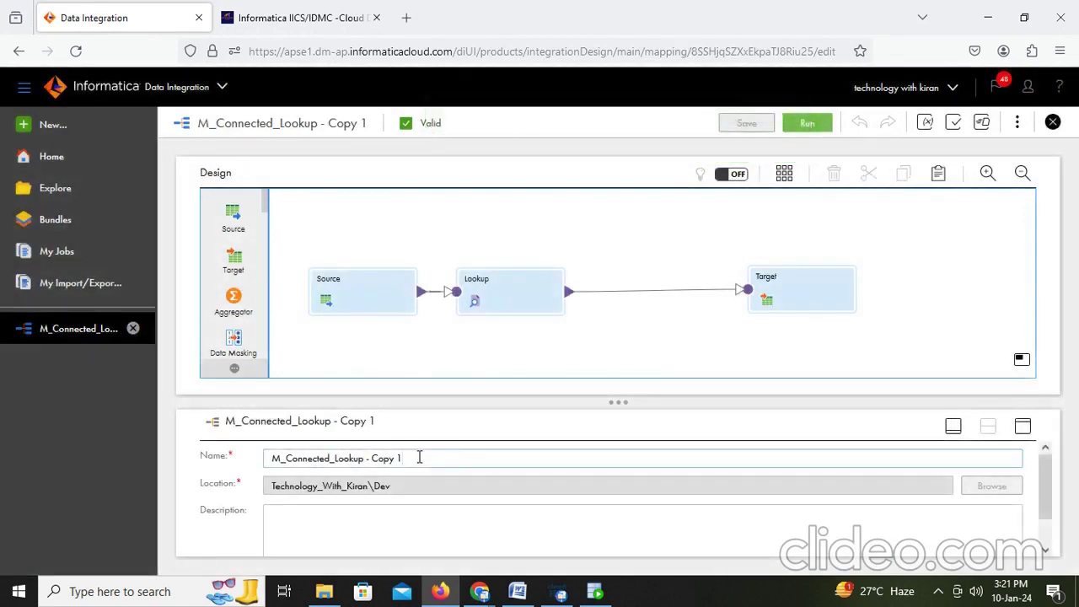
key("BackSpace")
key("BackSpace")
key("BackSpace")
key("BackSpace")
key("BackSpace")
key("BackSpace")
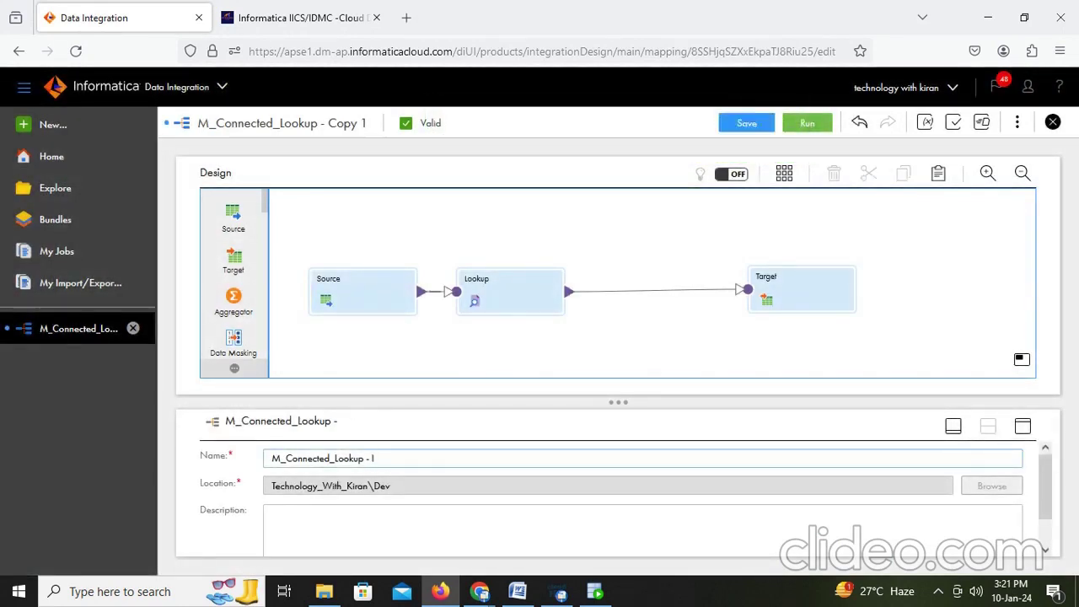
type("INNERJOIN")
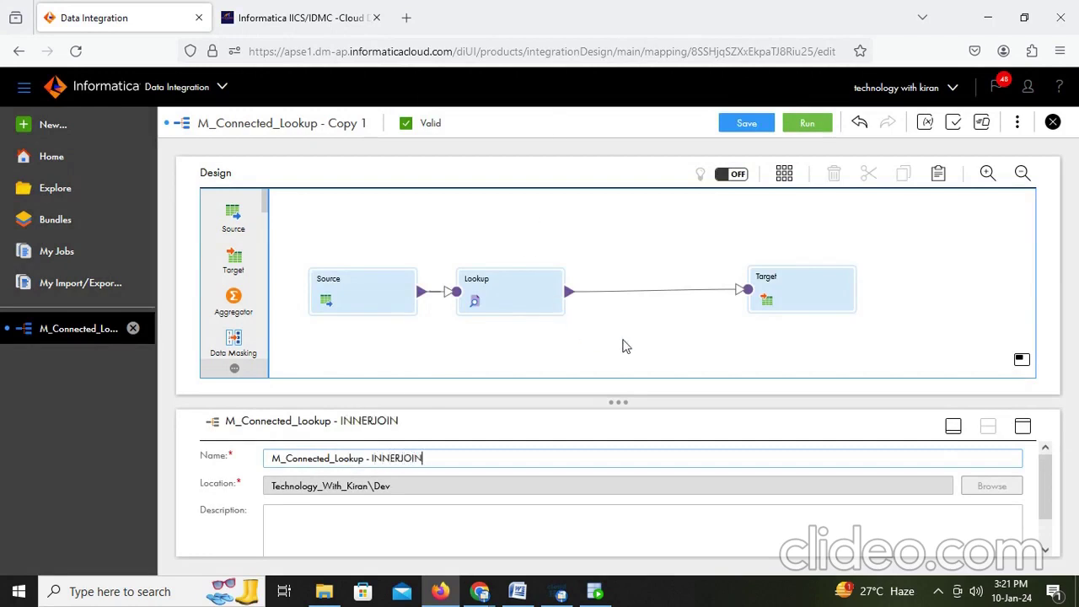
left_click(604, 291)
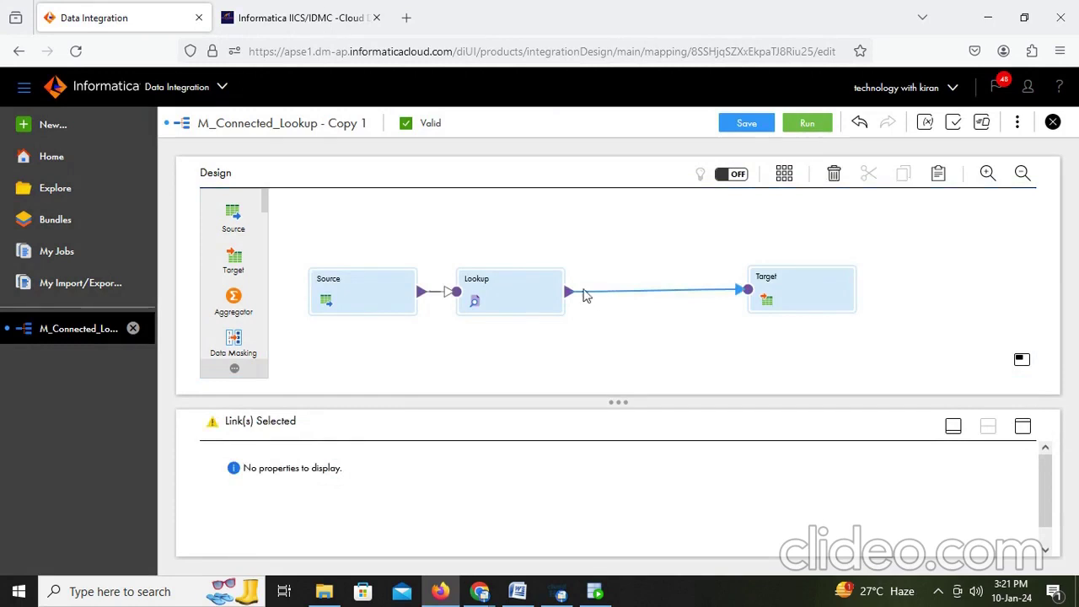
Step: Insert a Filter transformation on the link between Lookup and Target
left_click(544, 297)
left_click(609, 291)
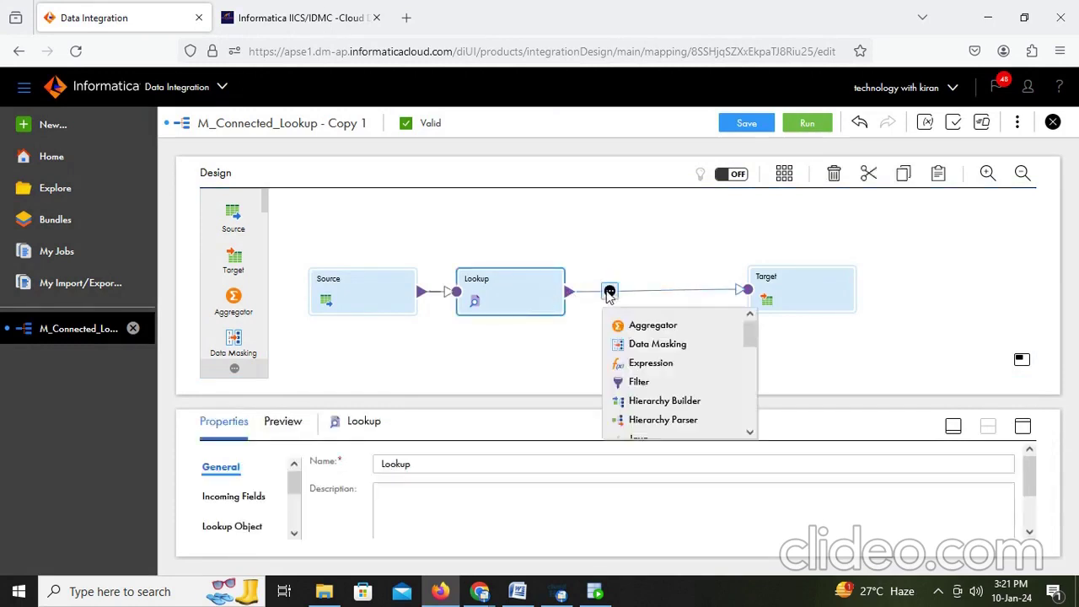
left_click(646, 385)
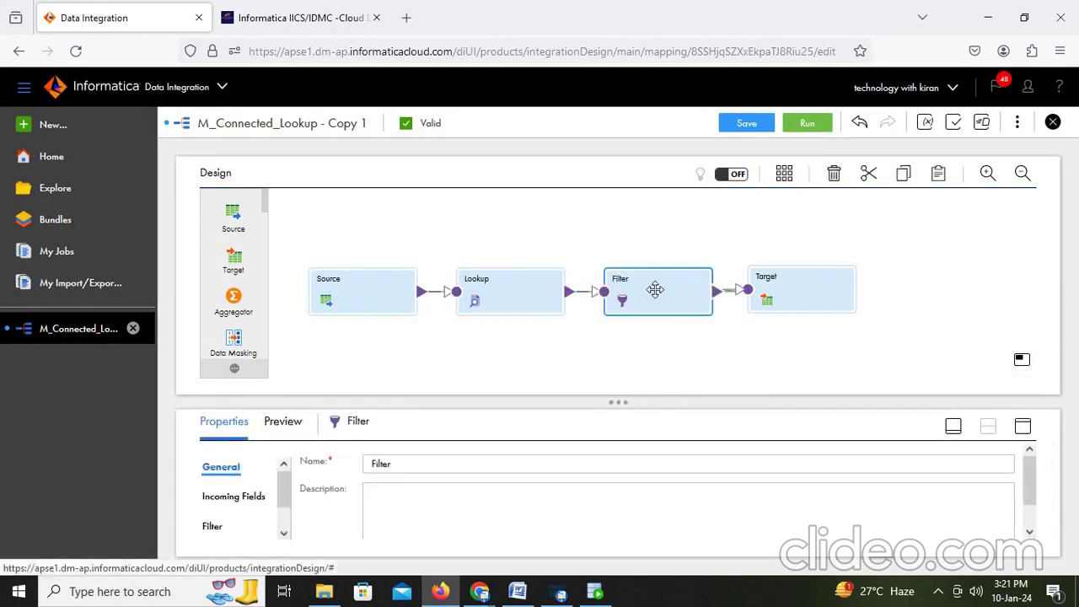
Step: Maximize the Filter properties, review its tabs and add an empty filter condition row
left_click(1023, 426)
left_click(216, 277)
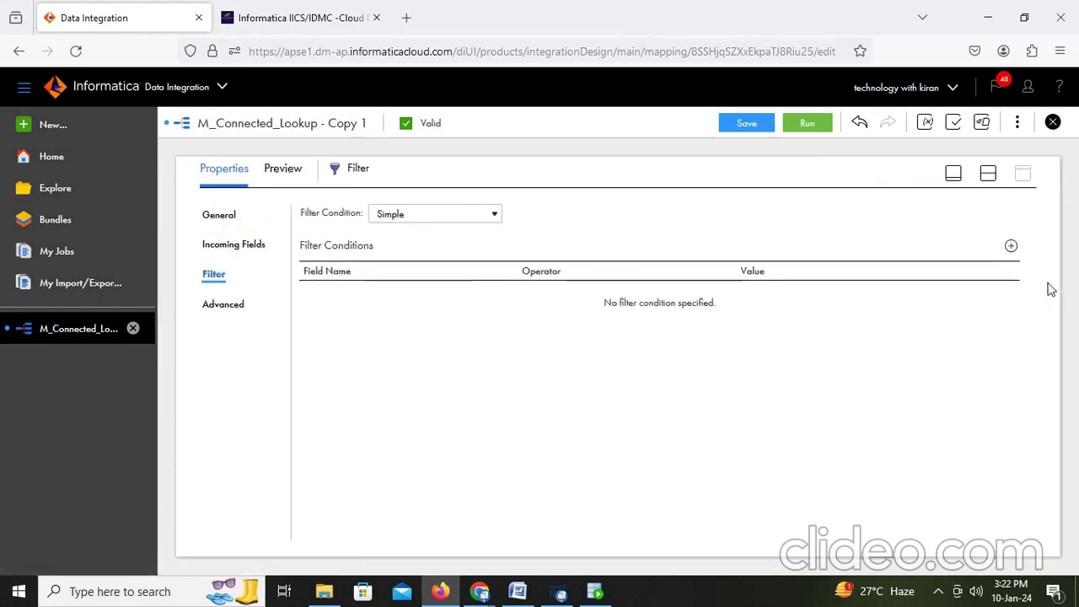
left_click(487, 215)
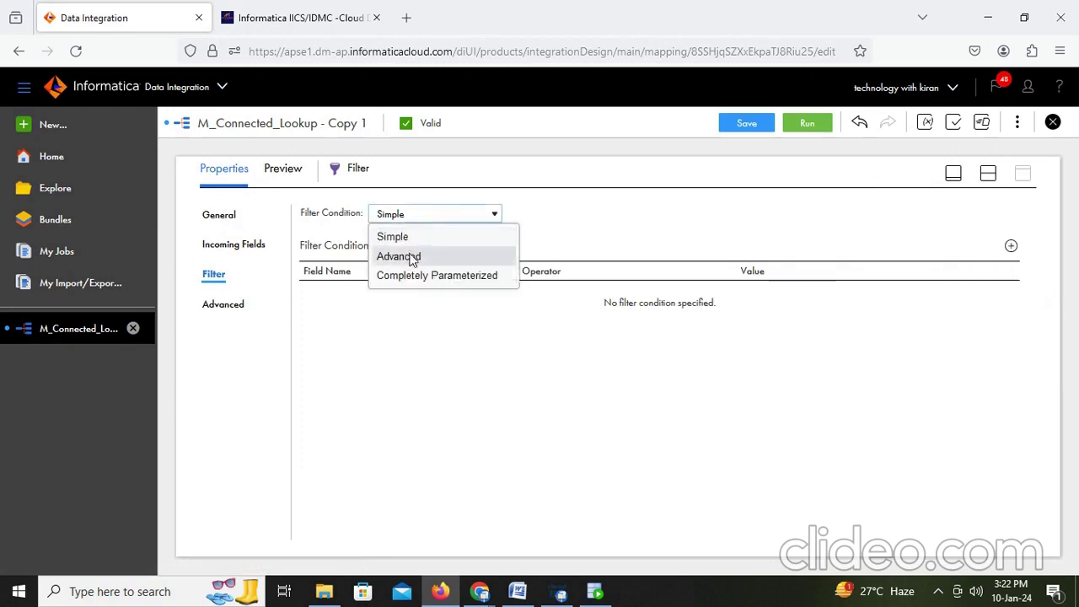
left_click(413, 254)
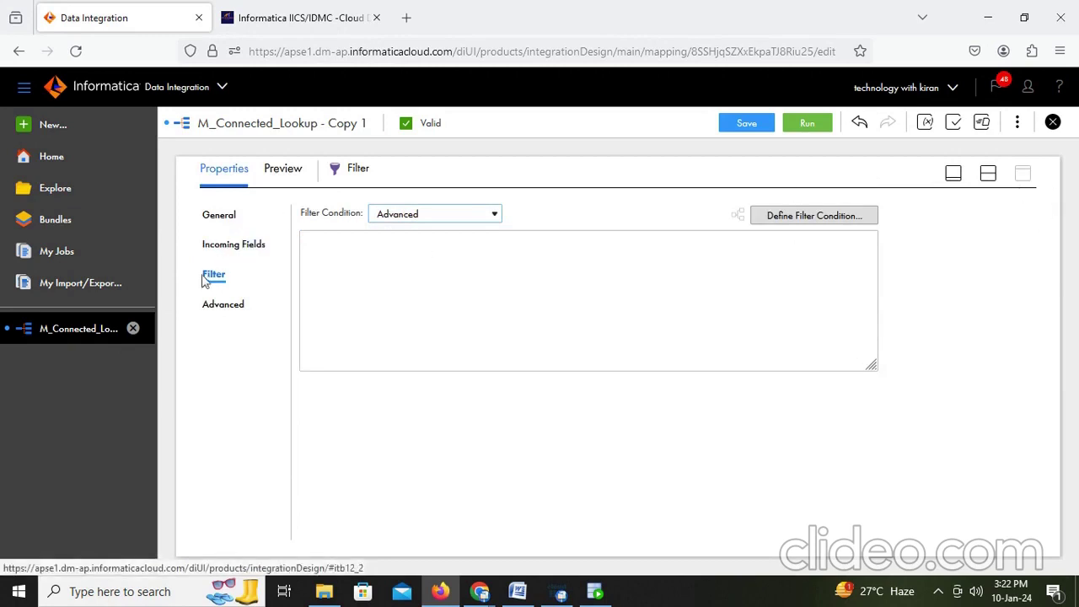
left_click(214, 219)
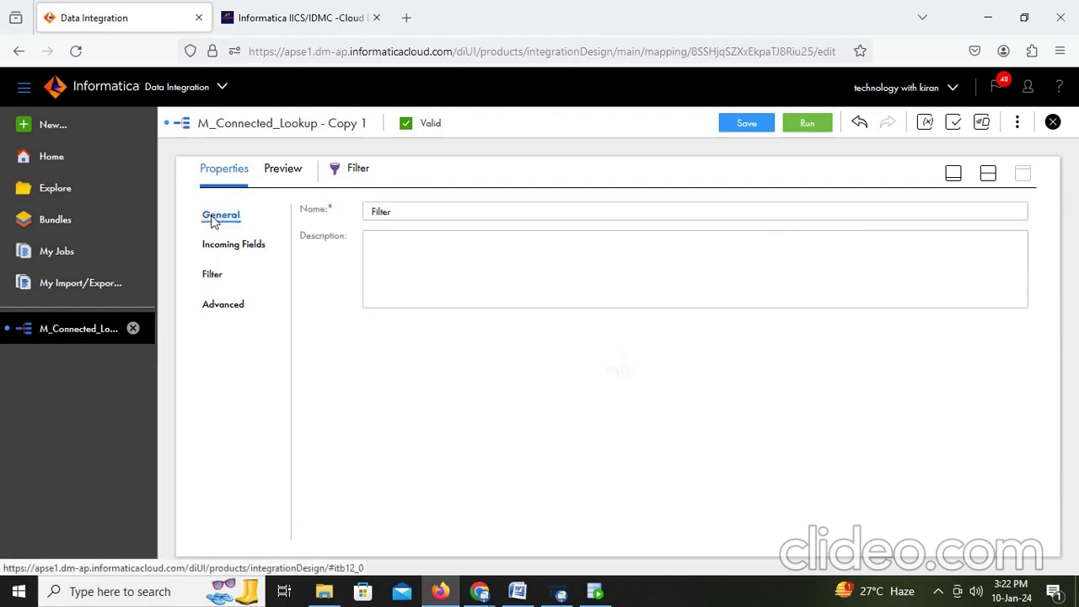
left_click(212, 275)
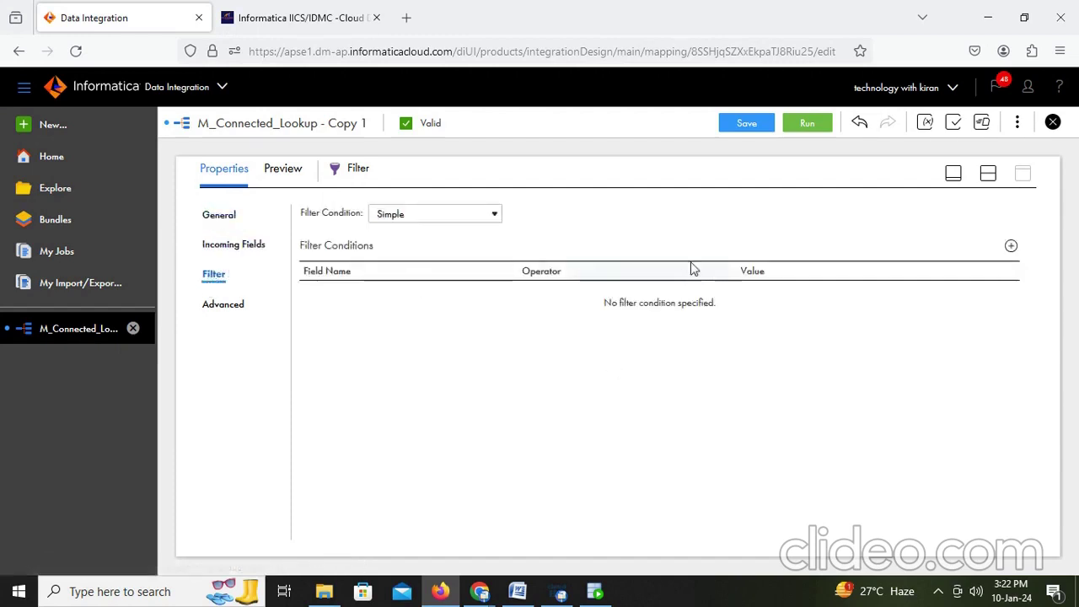
left_click(220, 311)
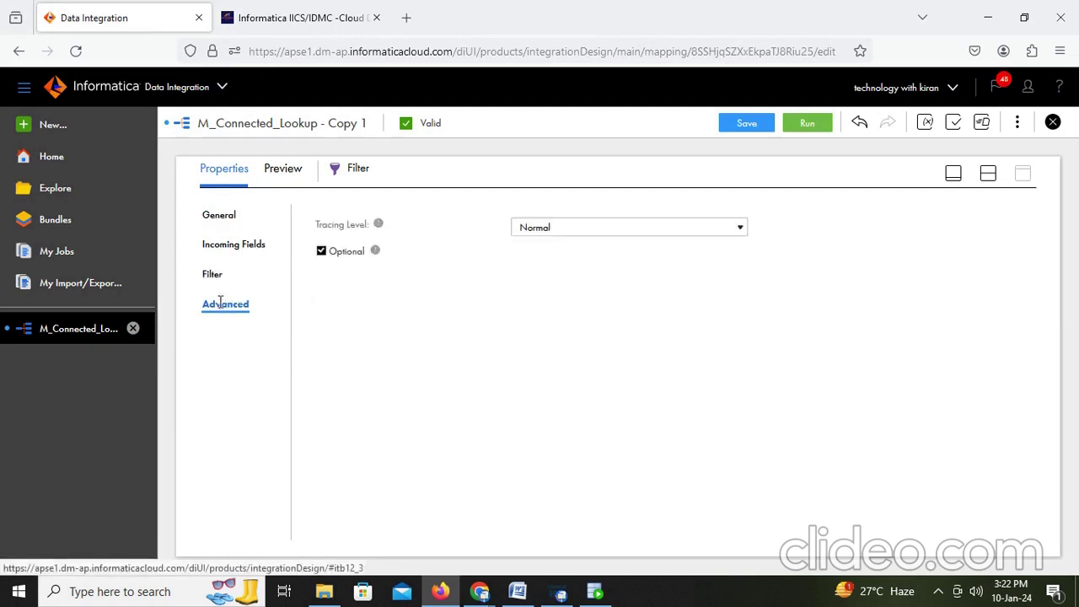
left_click(212, 276)
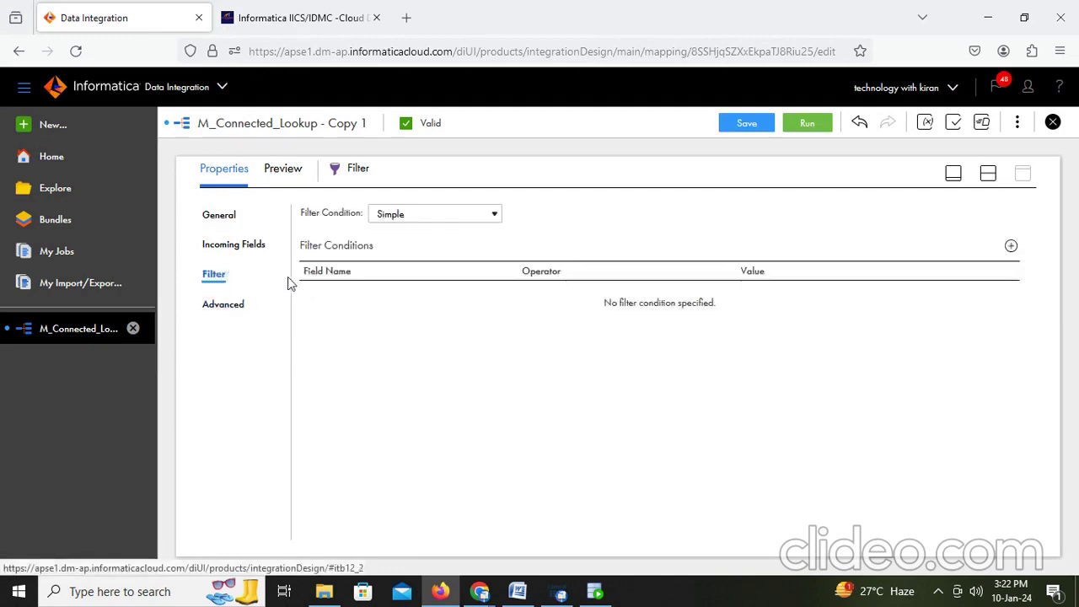
left_click(1012, 247)
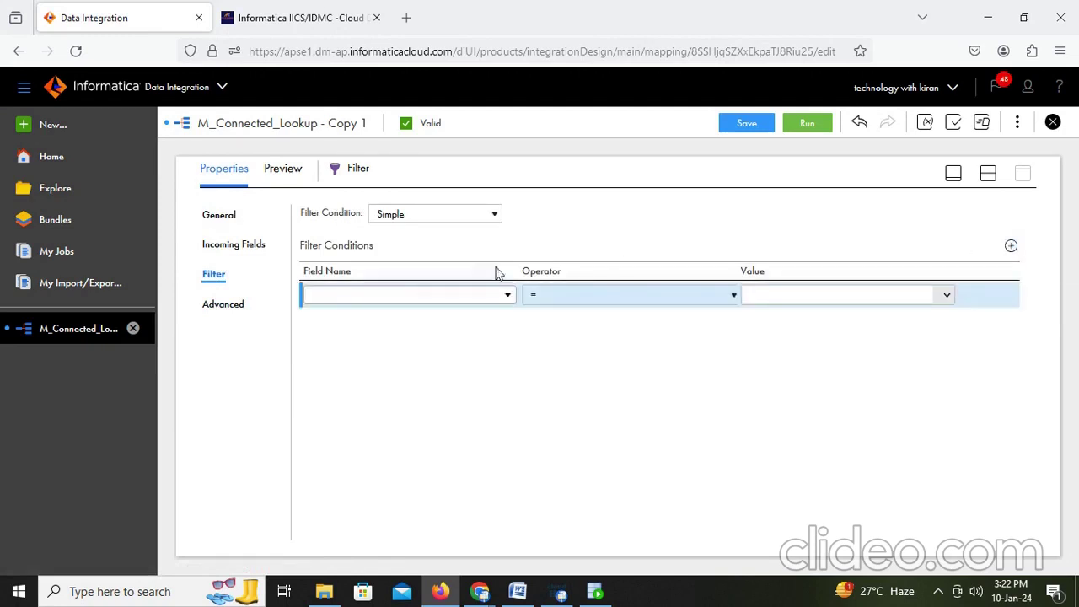
left_click(463, 218)
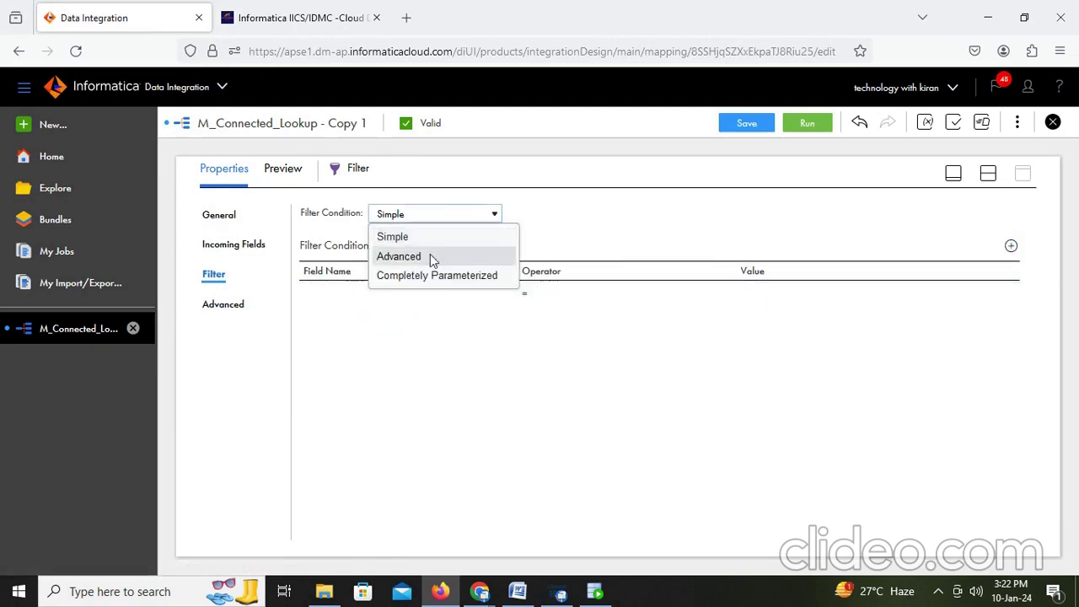
left_click(432, 256)
left_click(558, 425)
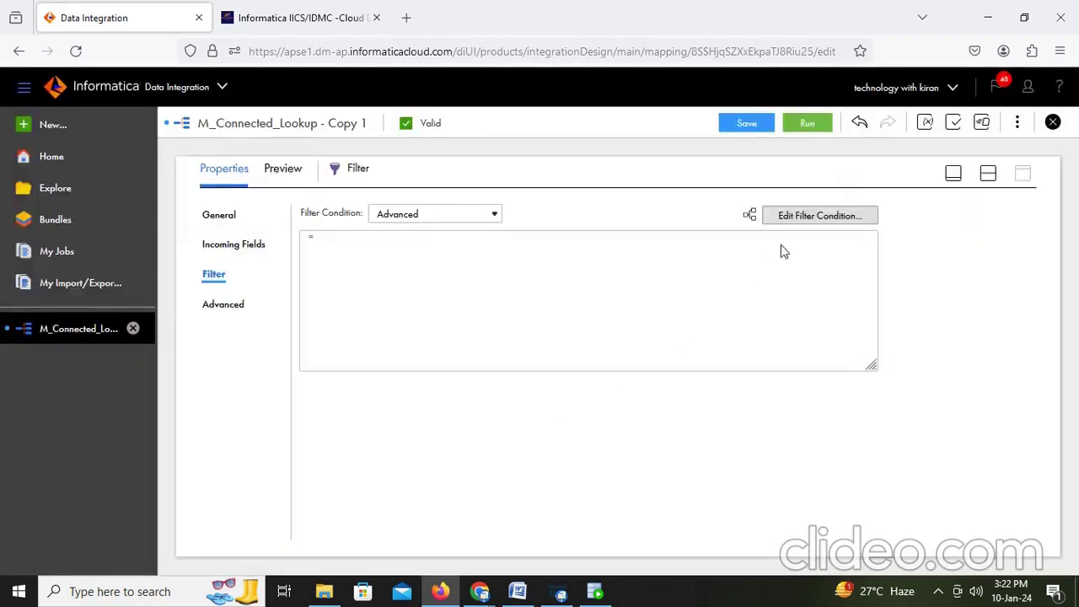
left_click(812, 221)
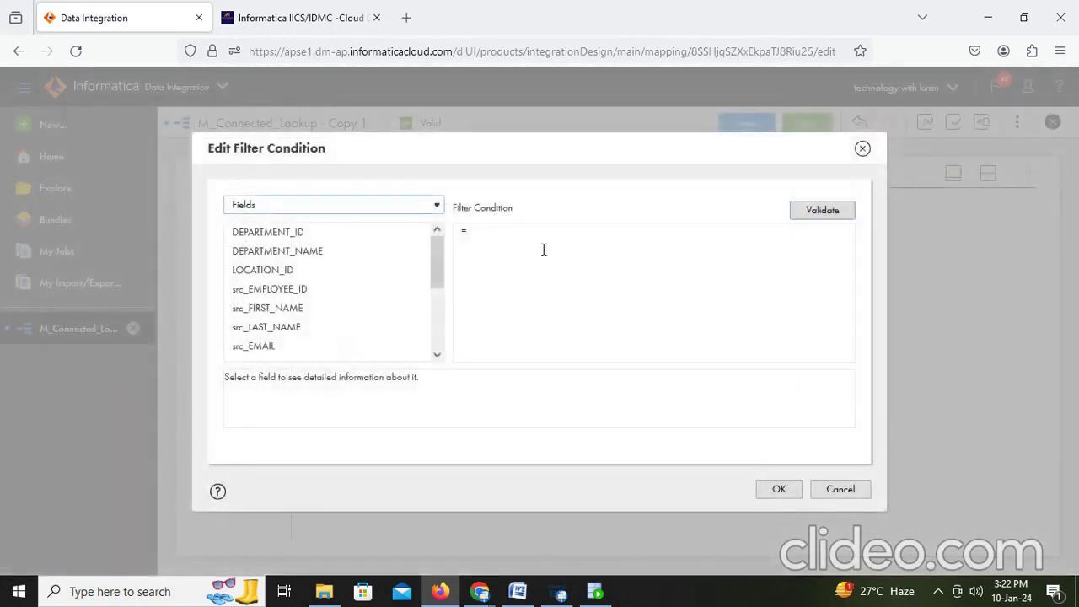
left_click(494, 235)
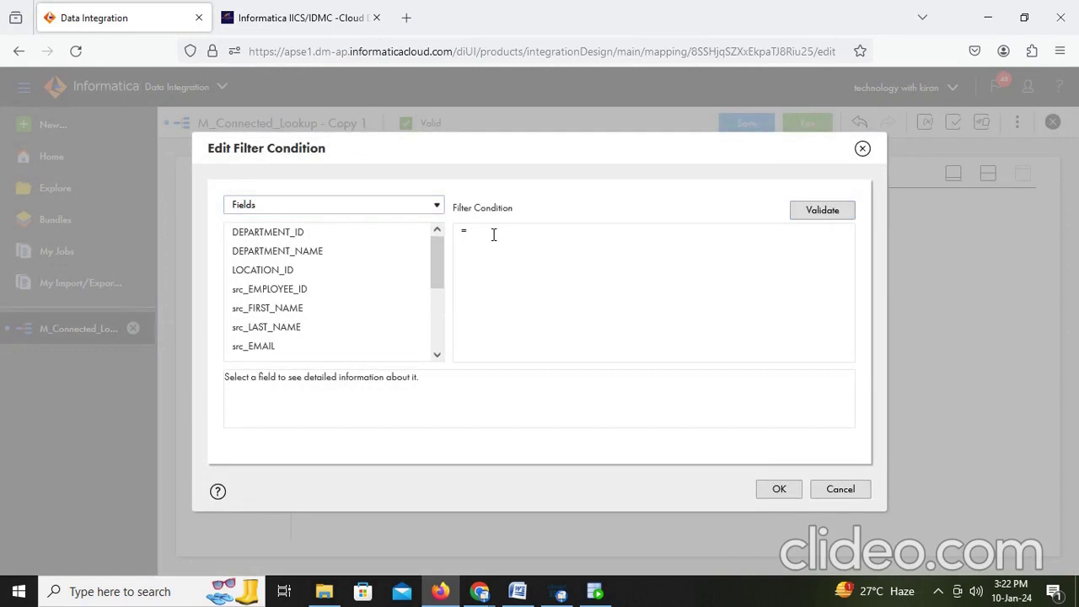
type("not is null(")
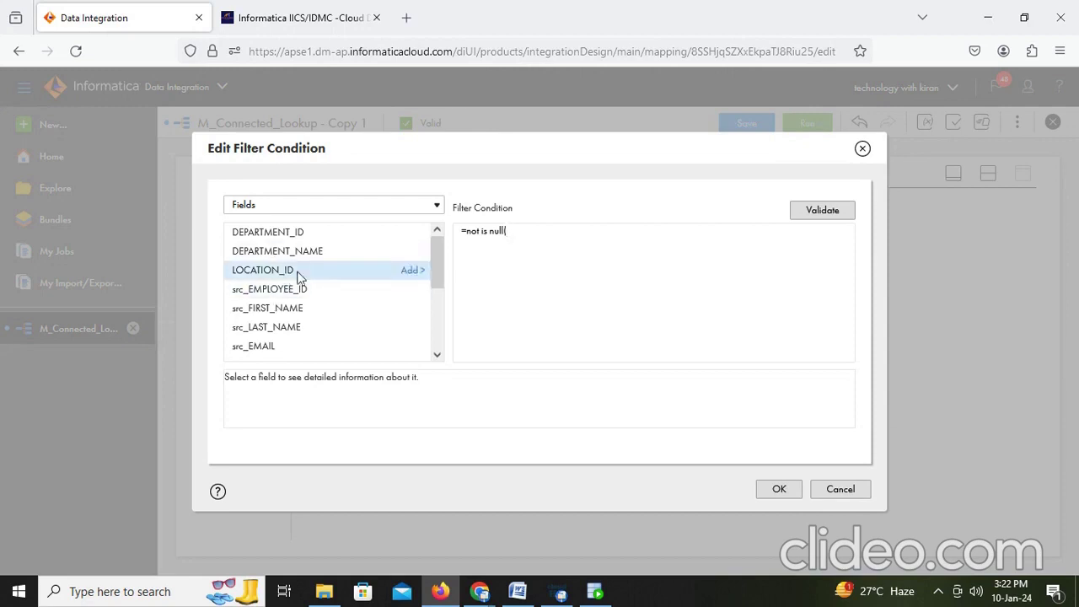
left_click(410, 252)
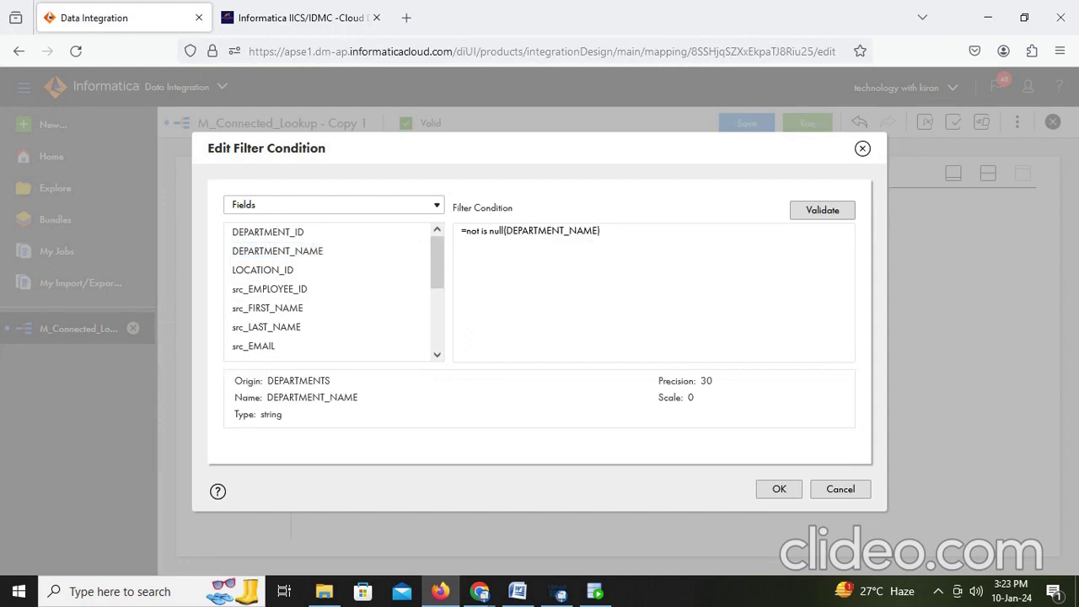
left_click(811, 211)
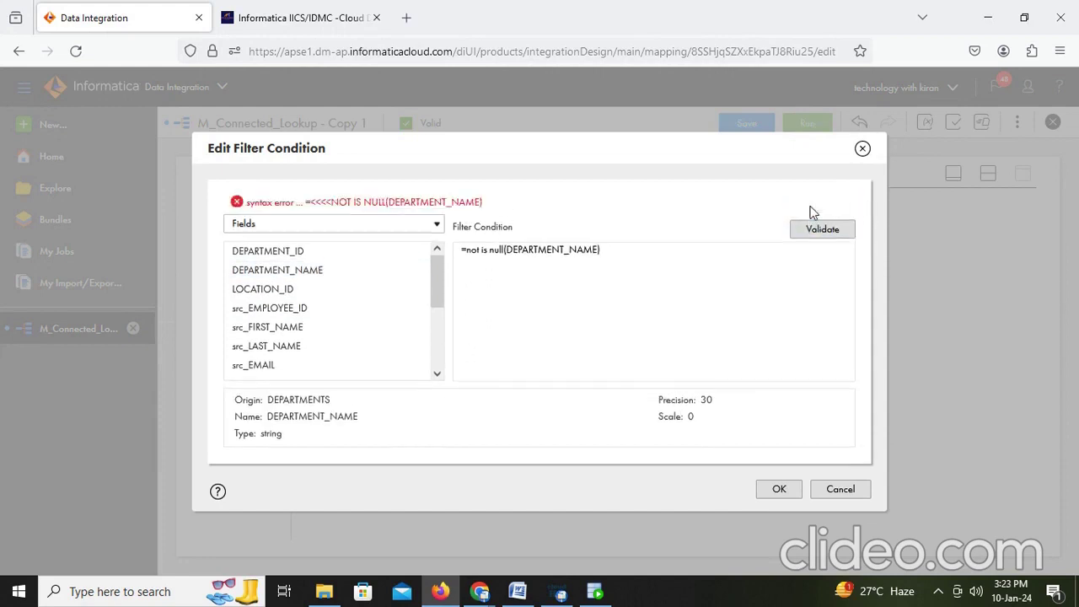
left_click(463, 253)
key("BackSpace")
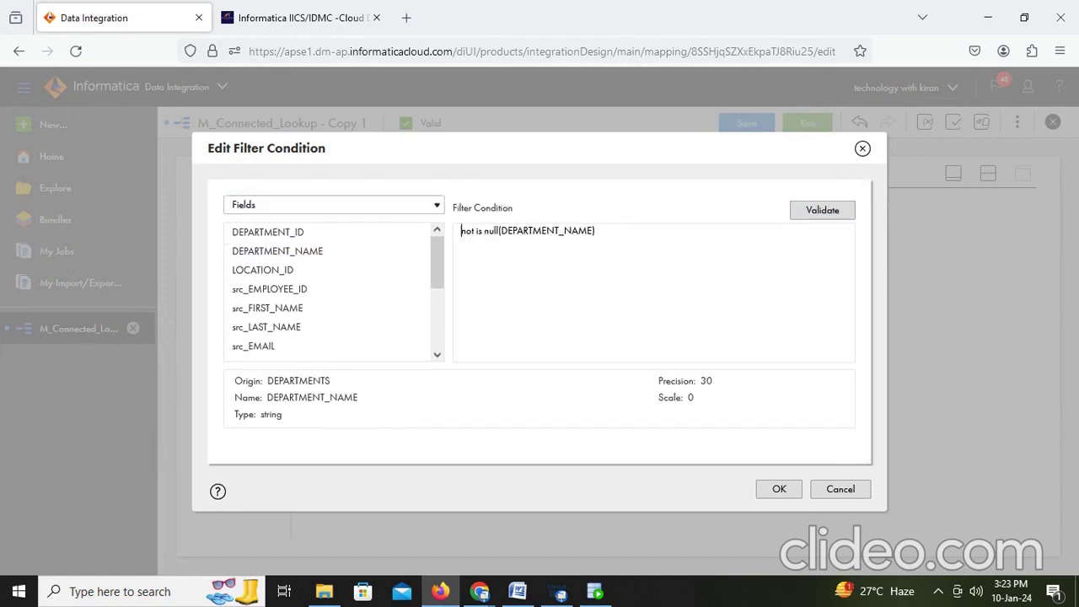
left_click(386, 207)
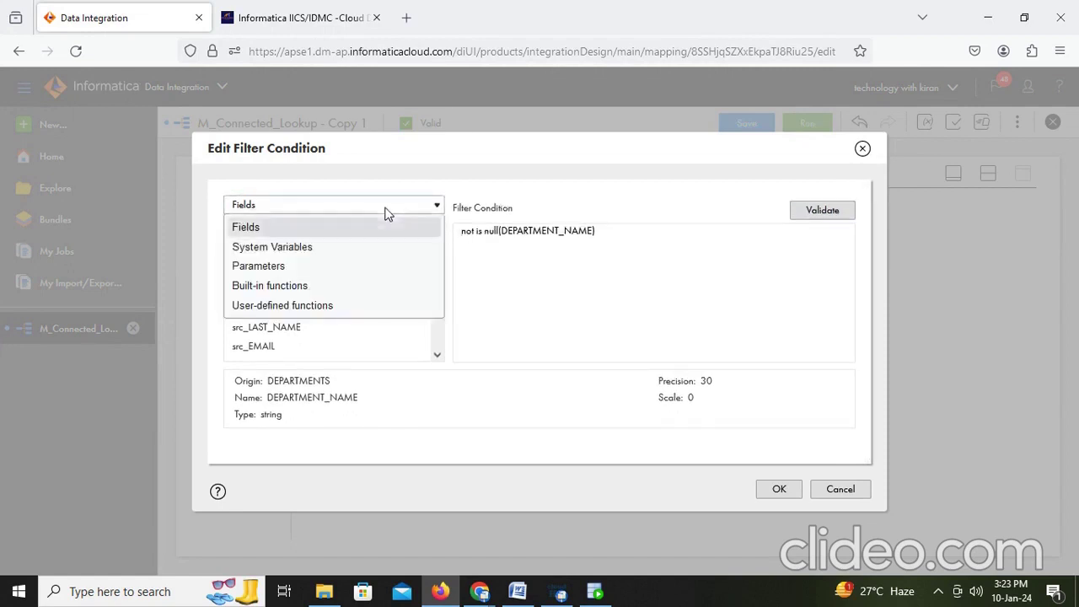
left_click(701, 203)
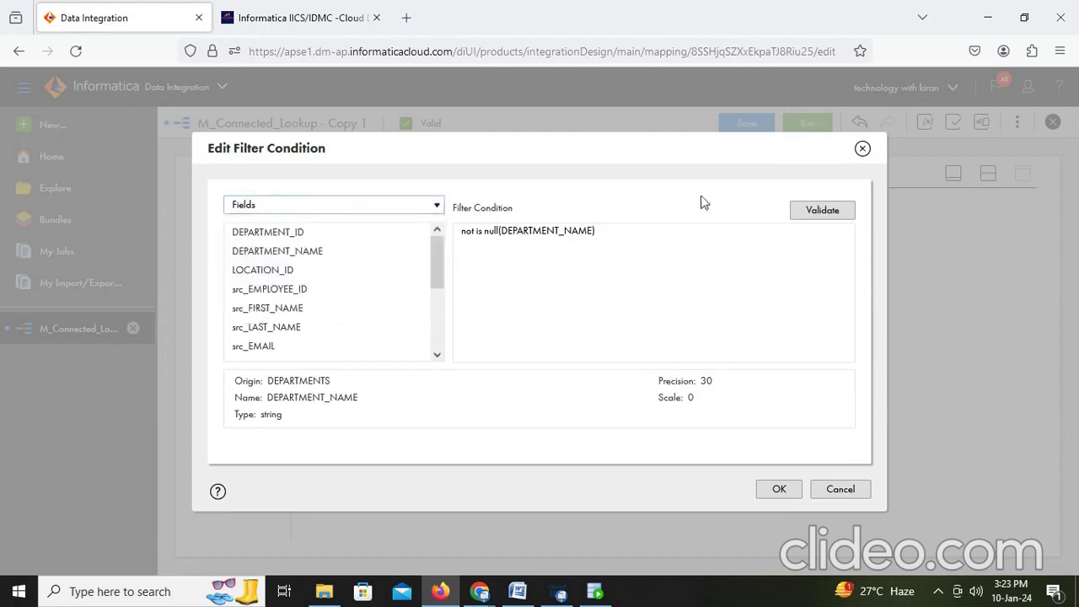
left_click(825, 211)
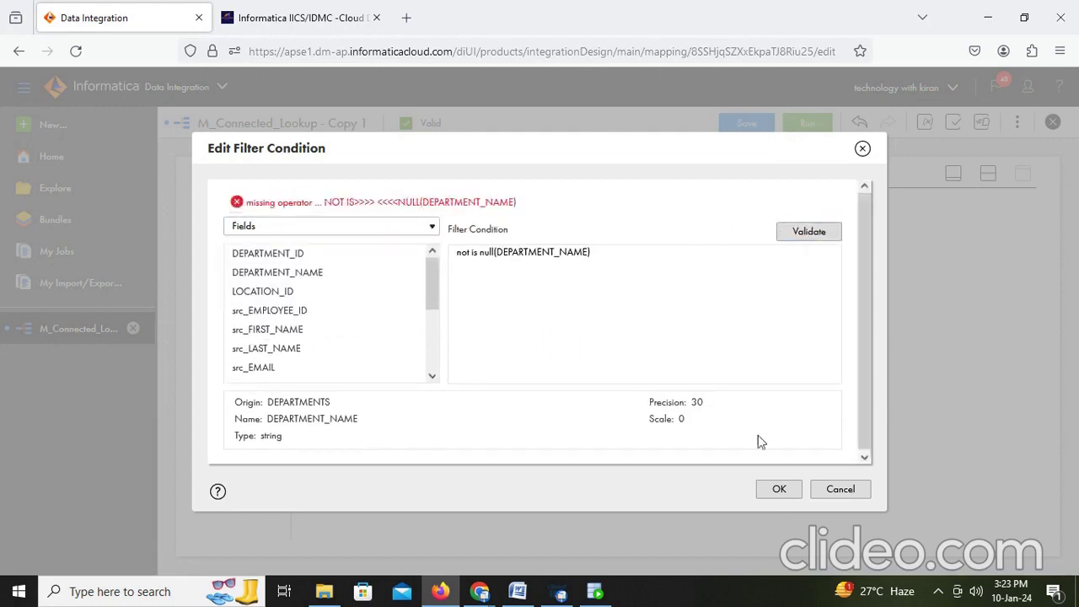
left_click(847, 495)
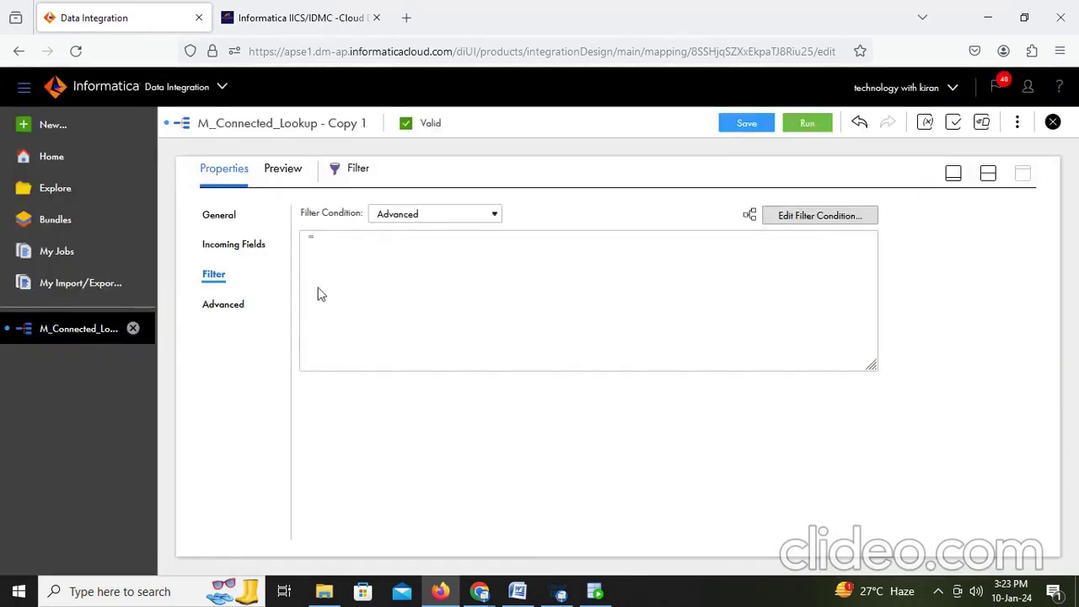
Step: Switch the filter condition to Simple, discarding the advanced condition, and delete the empty row
left_click(224, 250)
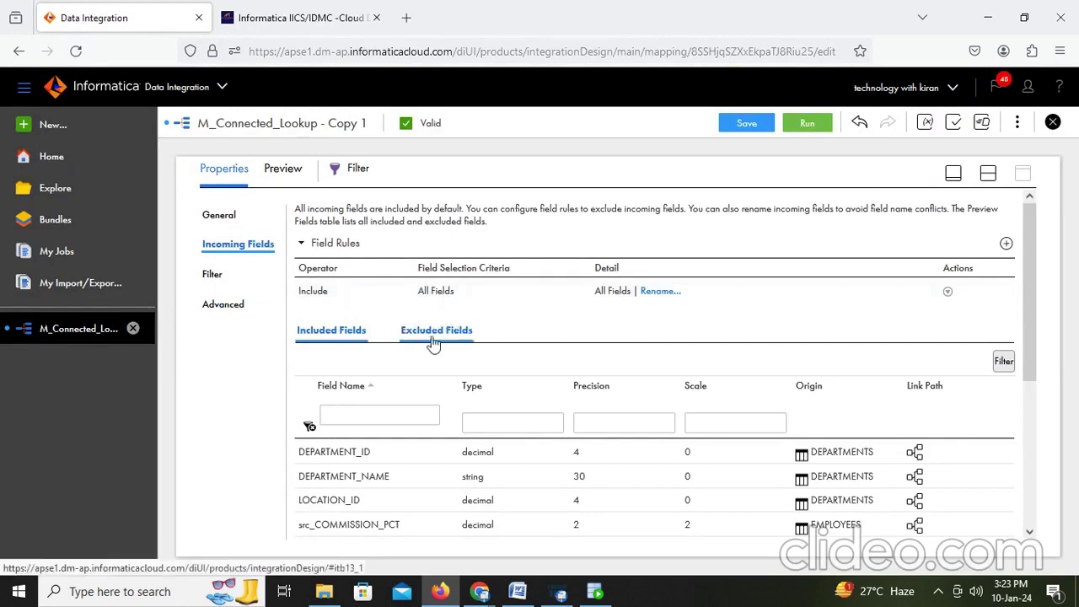
scroll(433, 380, "down", 3)
scroll(434, 411, "up", 3)
left_click(218, 276)
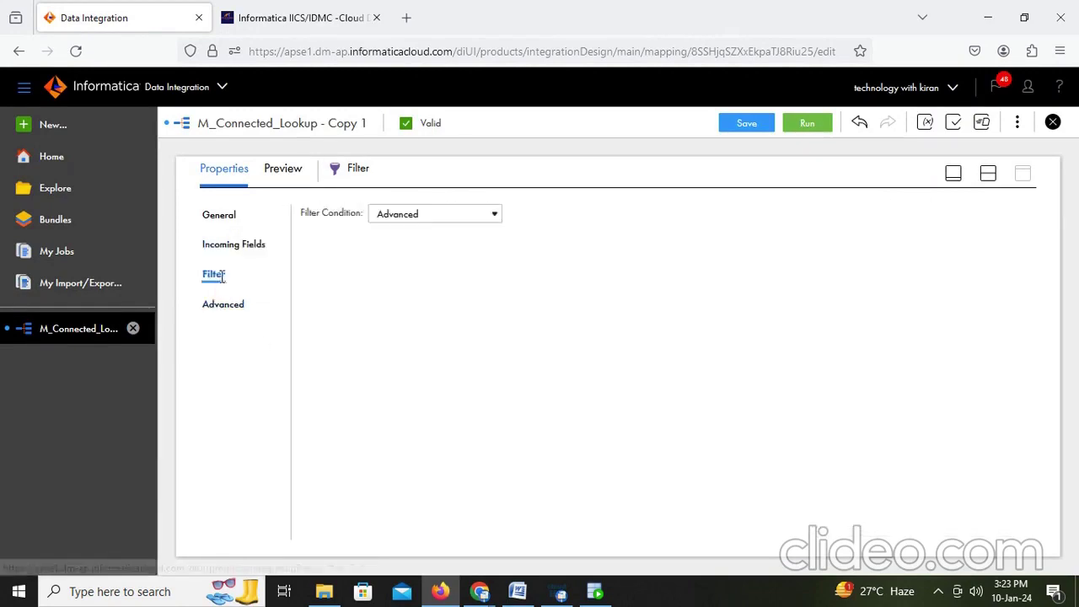
left_click(472, 215)
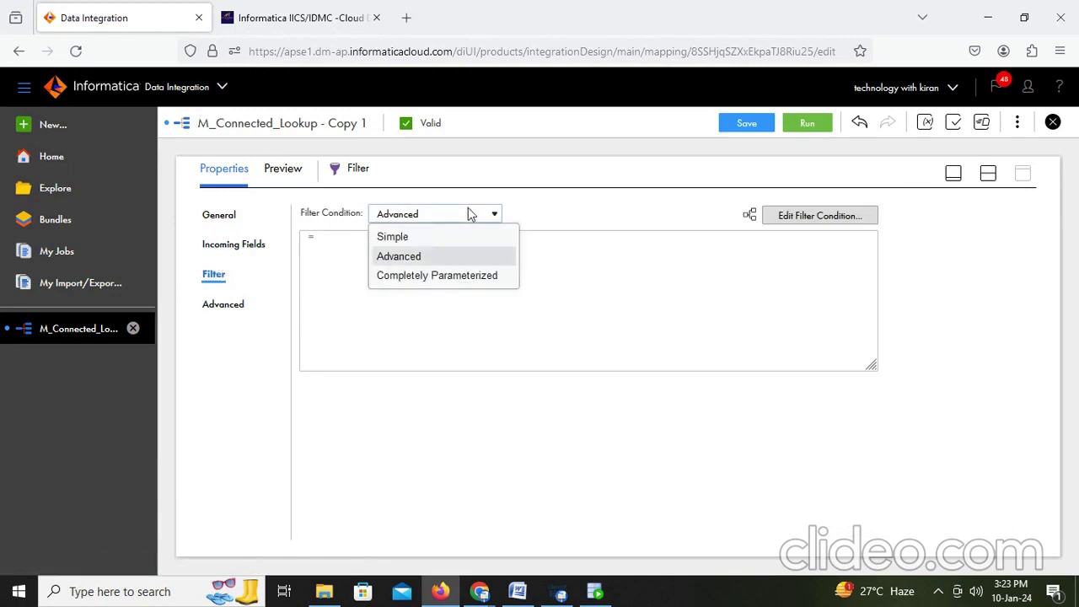
left_click(750, 267)
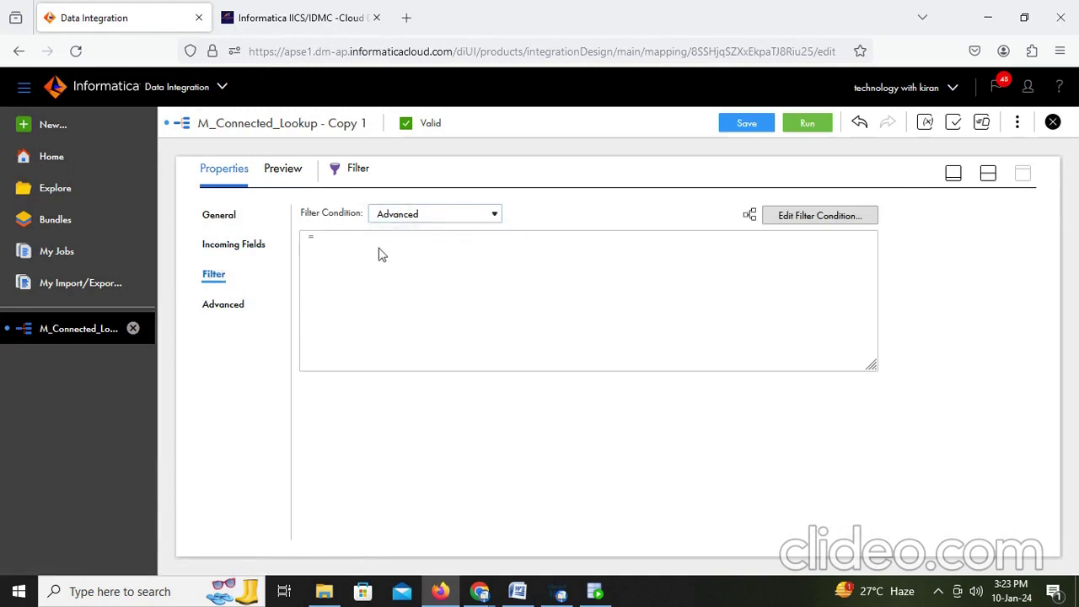
left_click(226, 307)
left_click(215, 275)
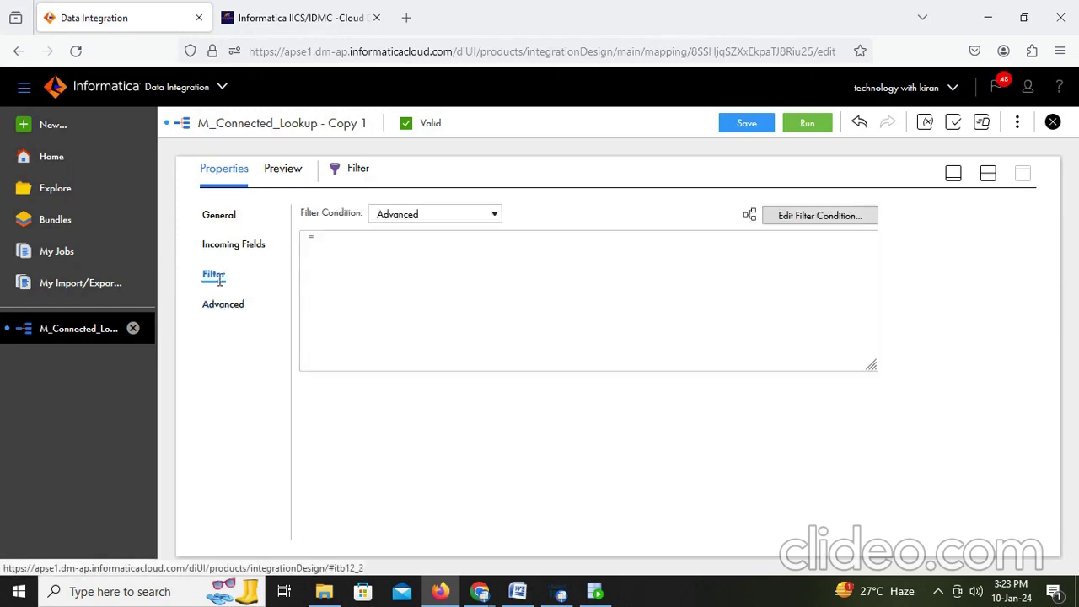
left_click(441, 219)
left_click(424, 236)
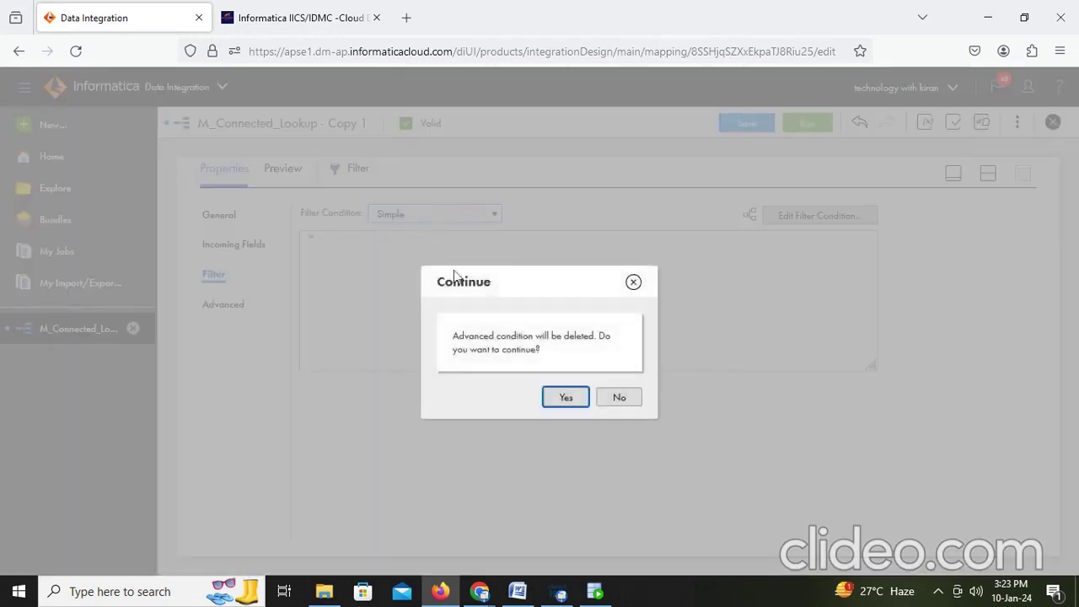
left_click(577, 399)
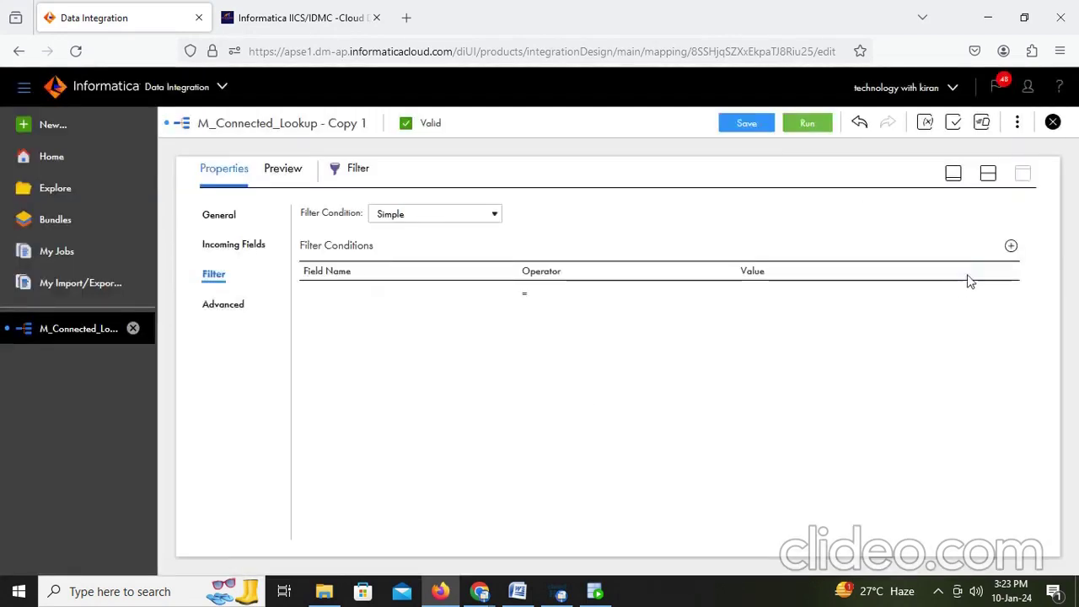
left_click(988, 291)
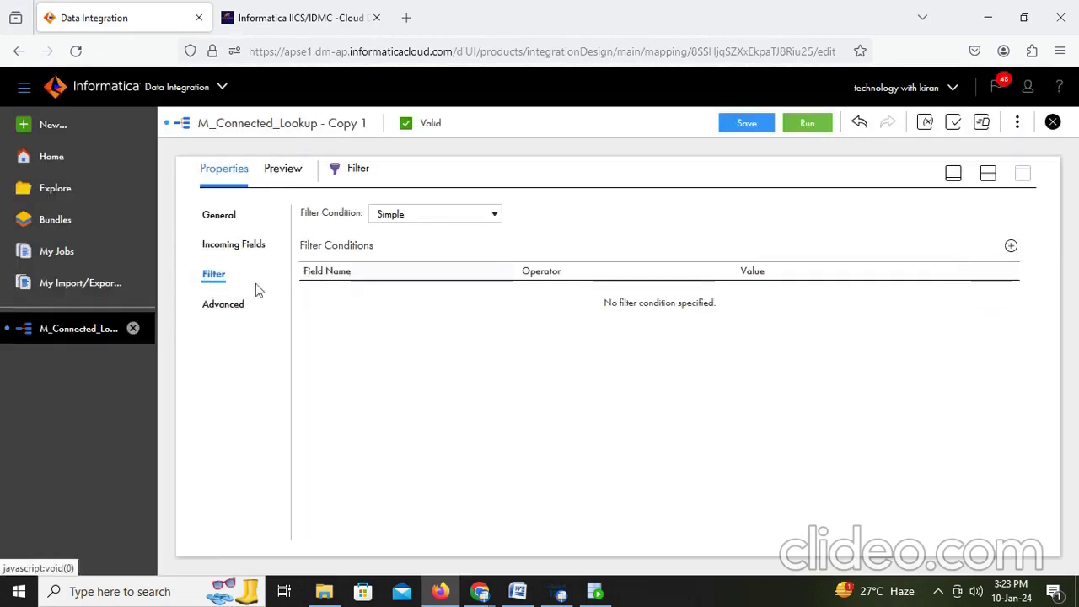
Step: Keep tracing at Normal, set the condition type back to Advanced and open Define Filter Condition
left_click(226, 304)
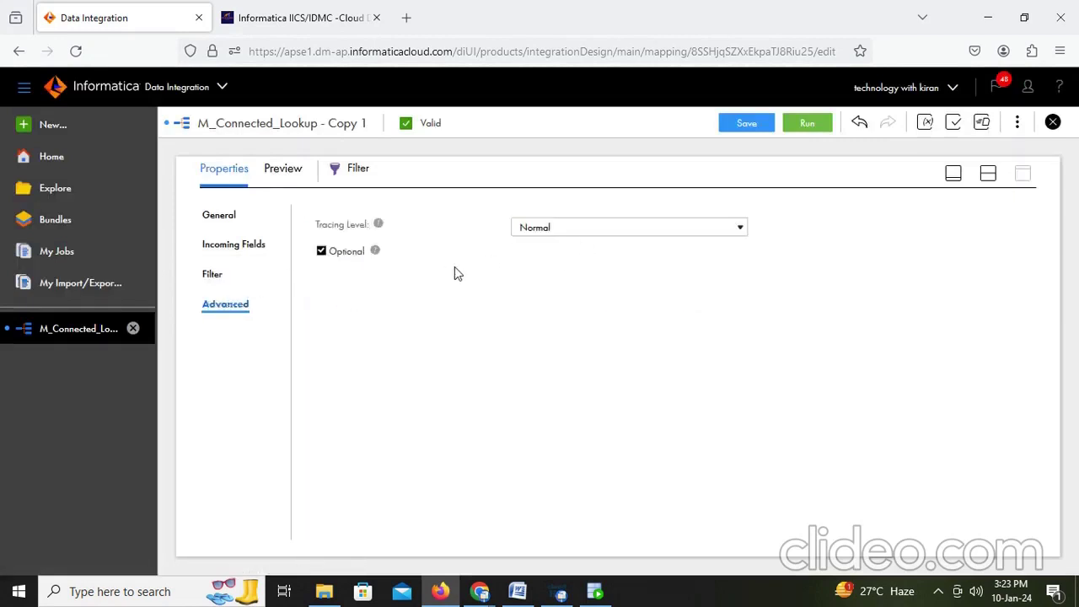
left_click(603, 232)
left_click(368, 313)
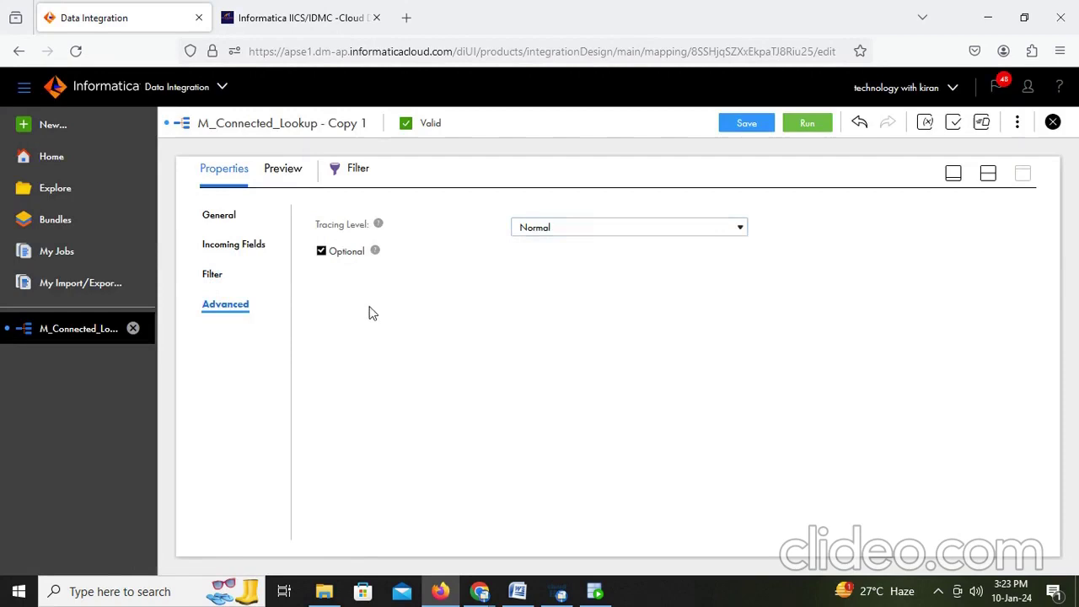
left_click(214, 277)
left_click(469, 217)
left_click(426, 256)
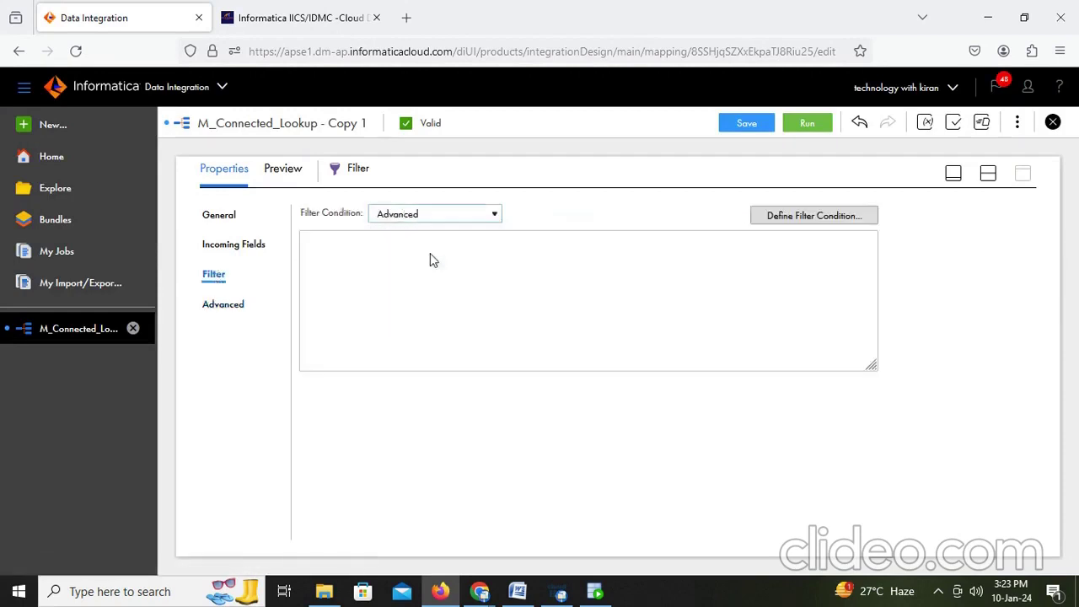
left_click(802, 213)
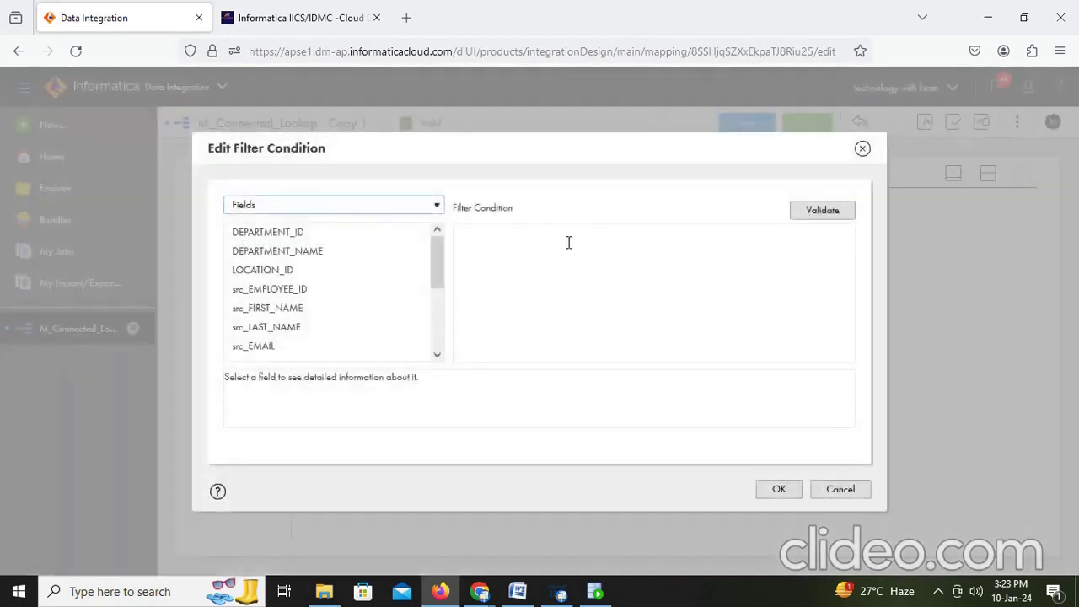
Step: Enter a condition starting 'not is nu' with DEPARTMENT_NAME inserted, and validate it
left_click(476, 237)
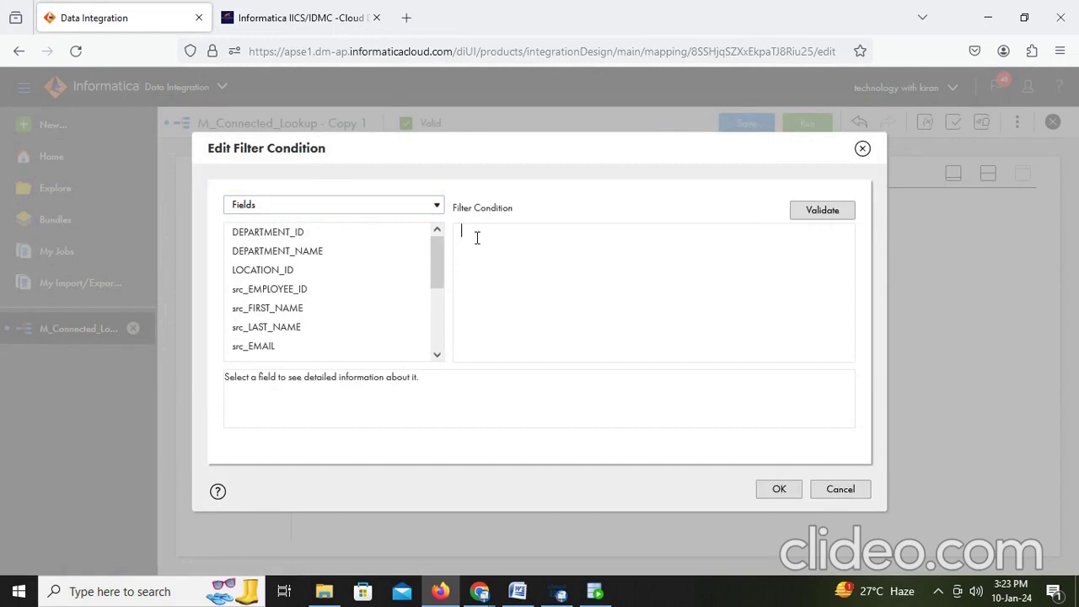
type("not is null(")
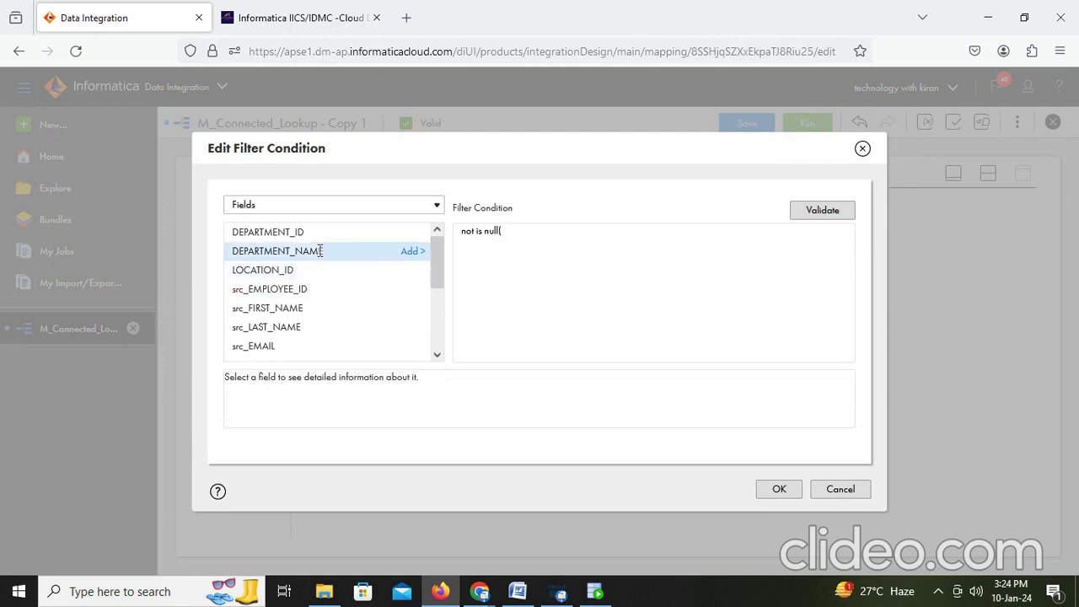
left_click(411, 253)
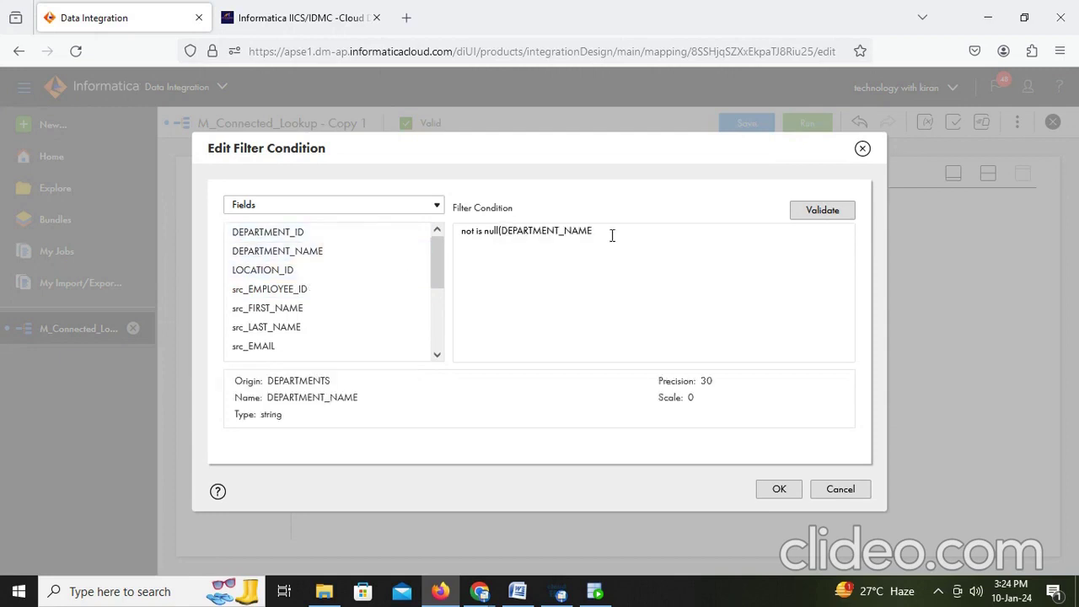
left_click(836, 217)
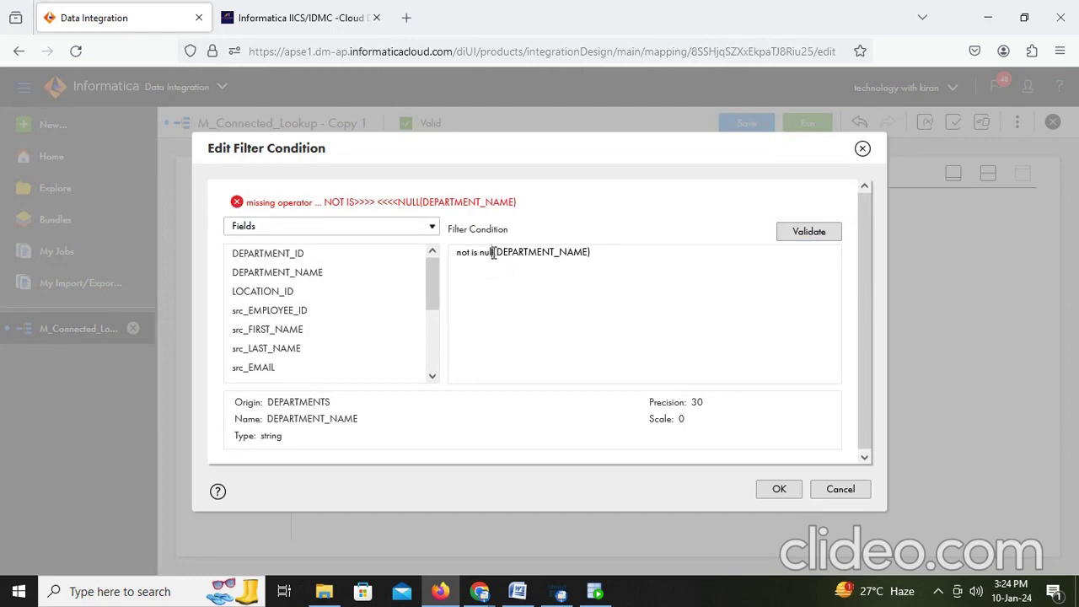
Step: Rewrite it as NOT IS NULL(DEPARTMENT_NAME) and validate, which reports a missing operator
left_click_drag(494, 253, 441, 253)
key("BackSpace")
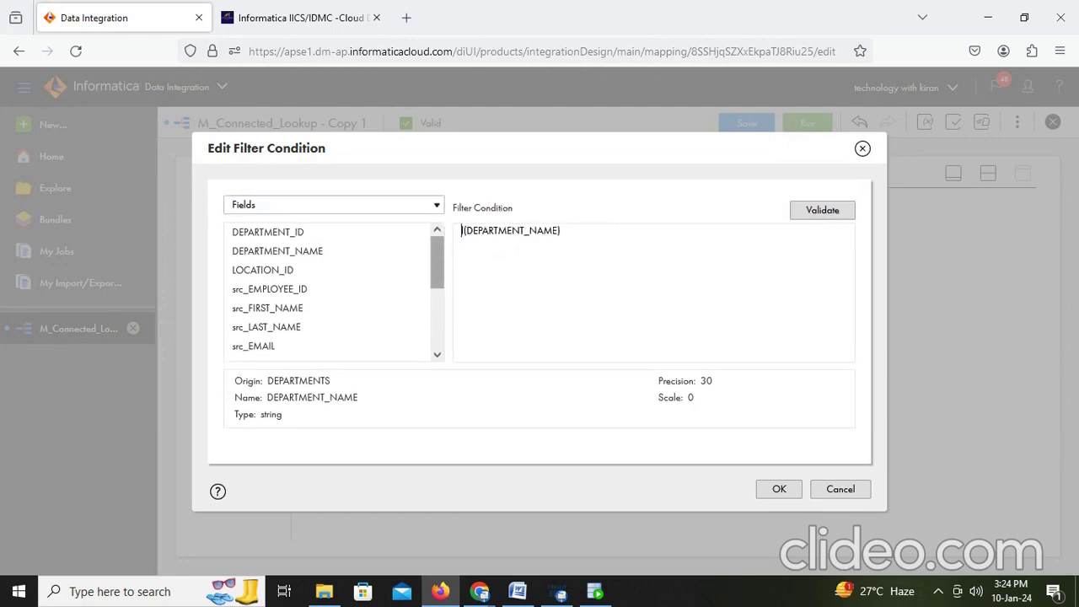
type("NOT IS N")
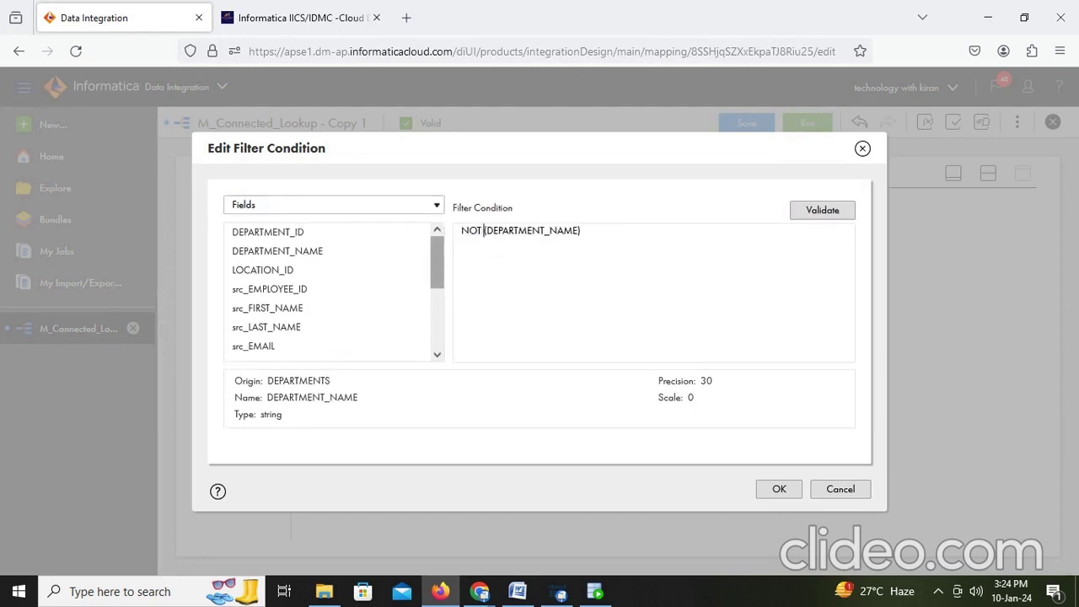
type("ULL")
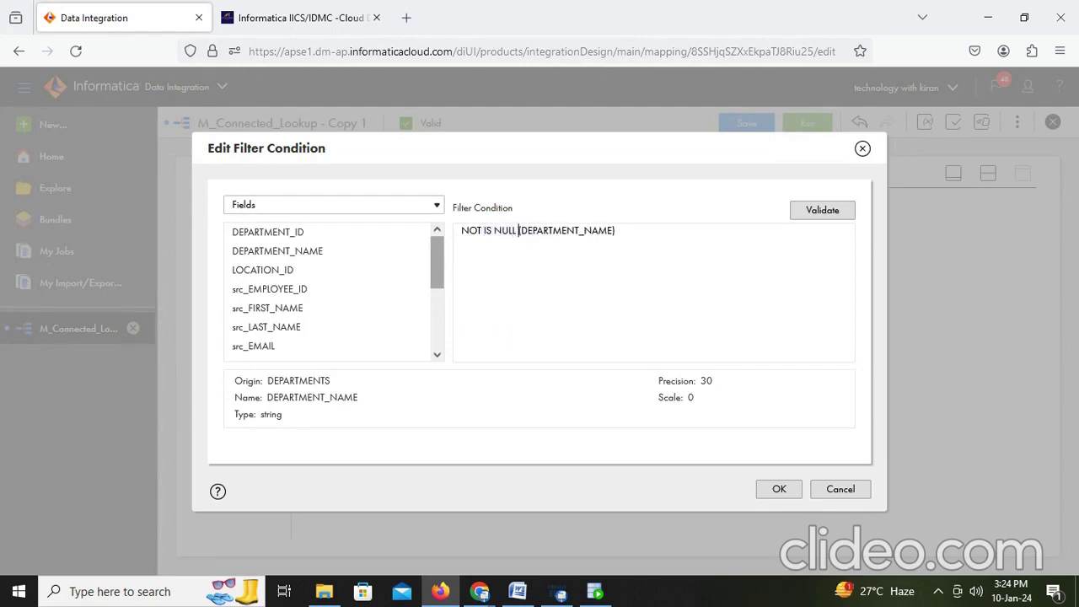
key("BackSpace")
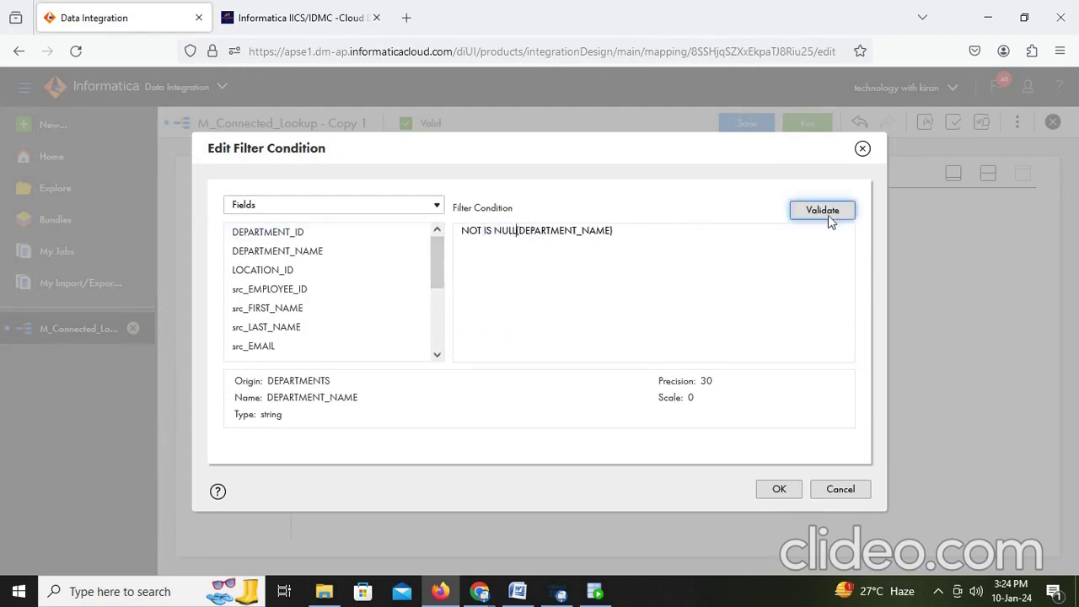
left_click(831, 211)
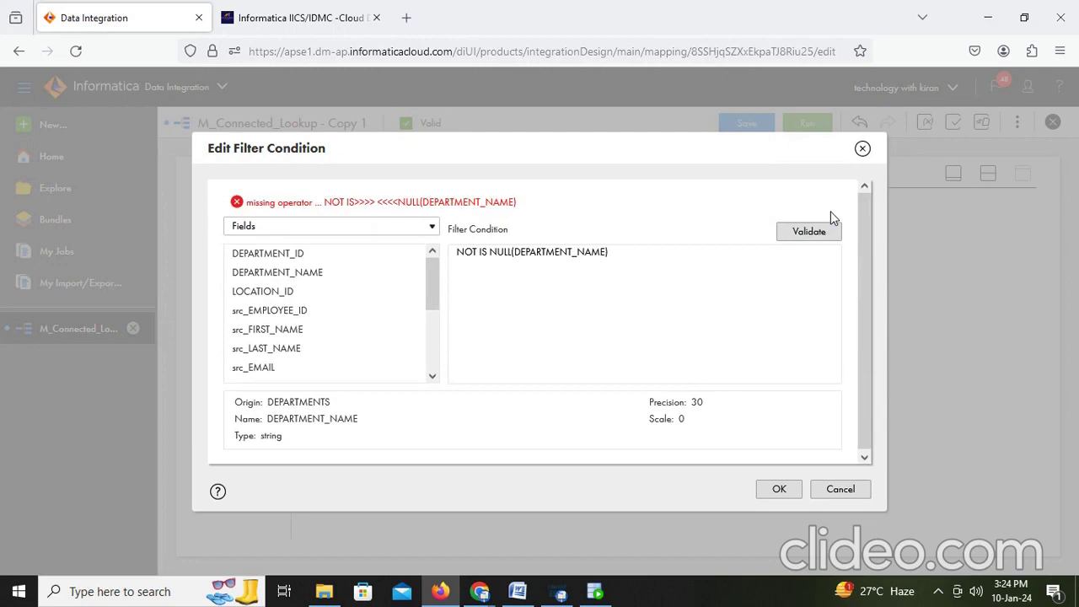
scroll(291, 353, "down", 4)
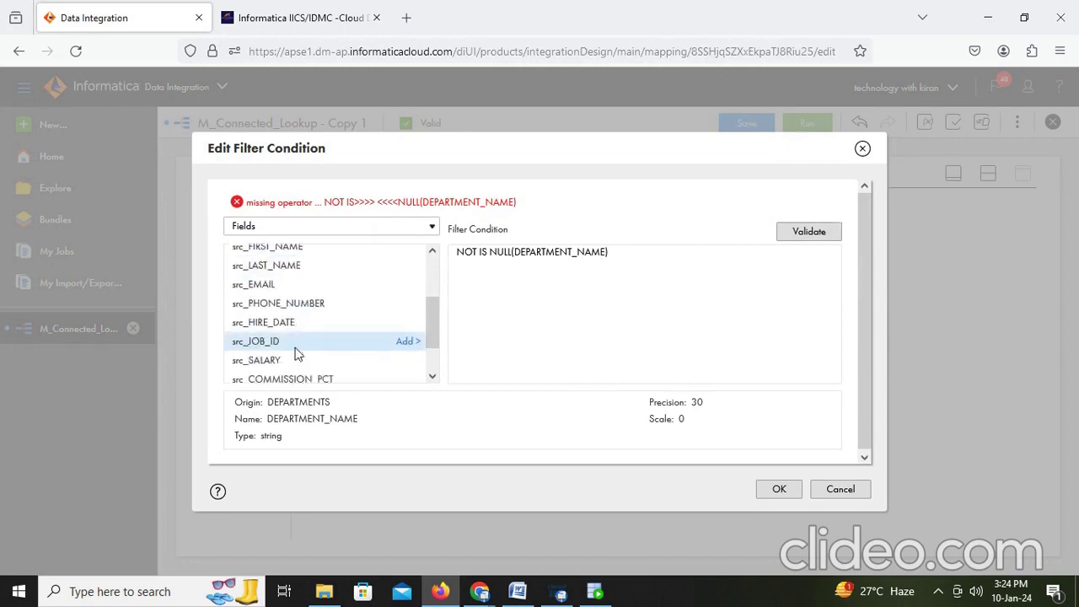
Step: Browse the Fields dropdown's system variables and user-defined functions, then return to fields
scroll(297, 348, "up", 4)
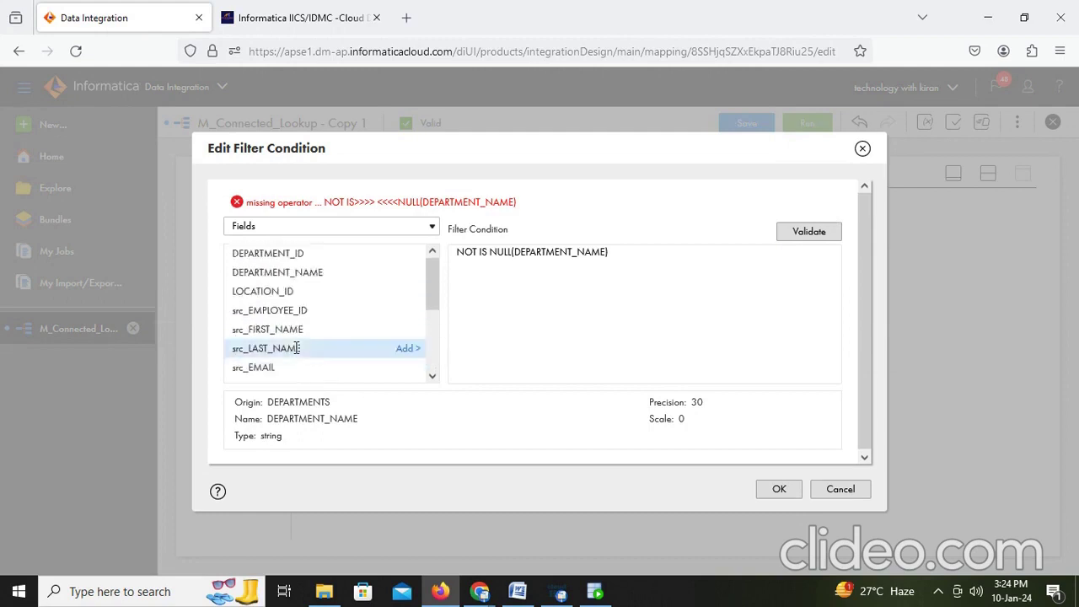
left_click(412, 234)
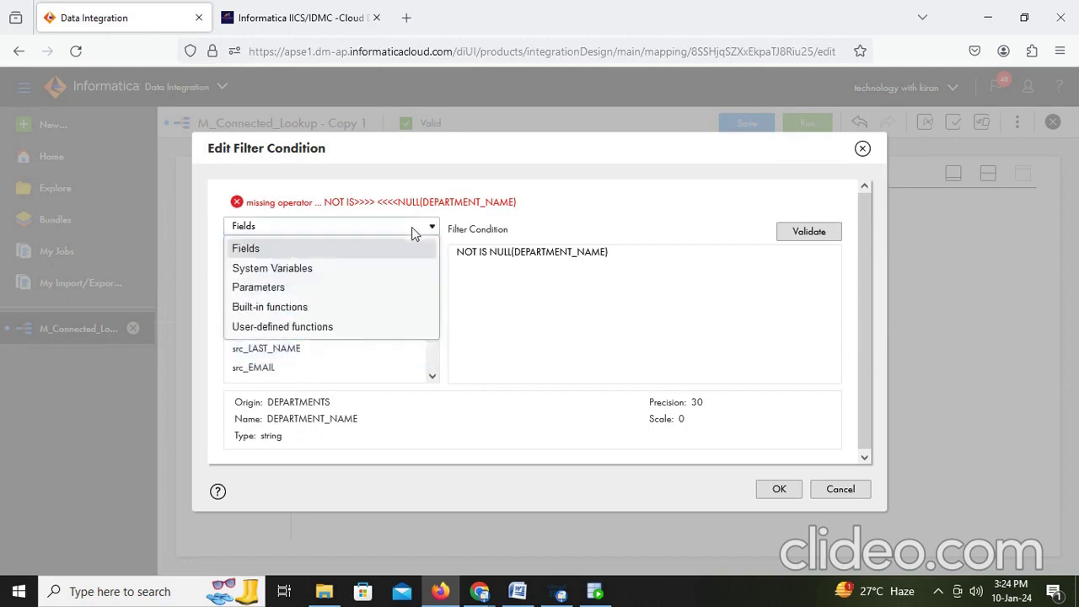
left_click(314, 270)
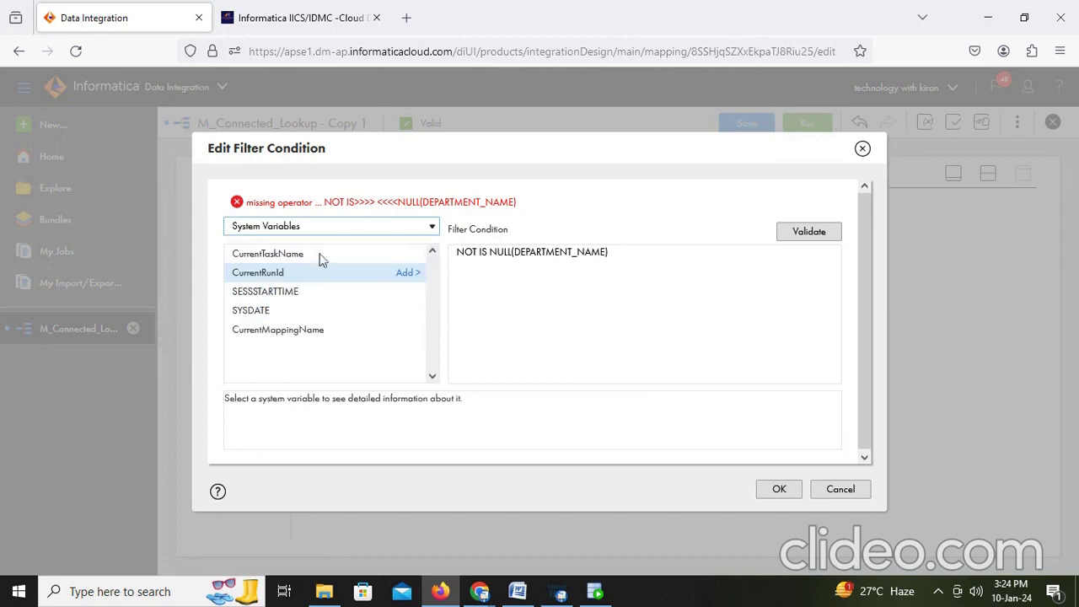
left_click(344, 236)
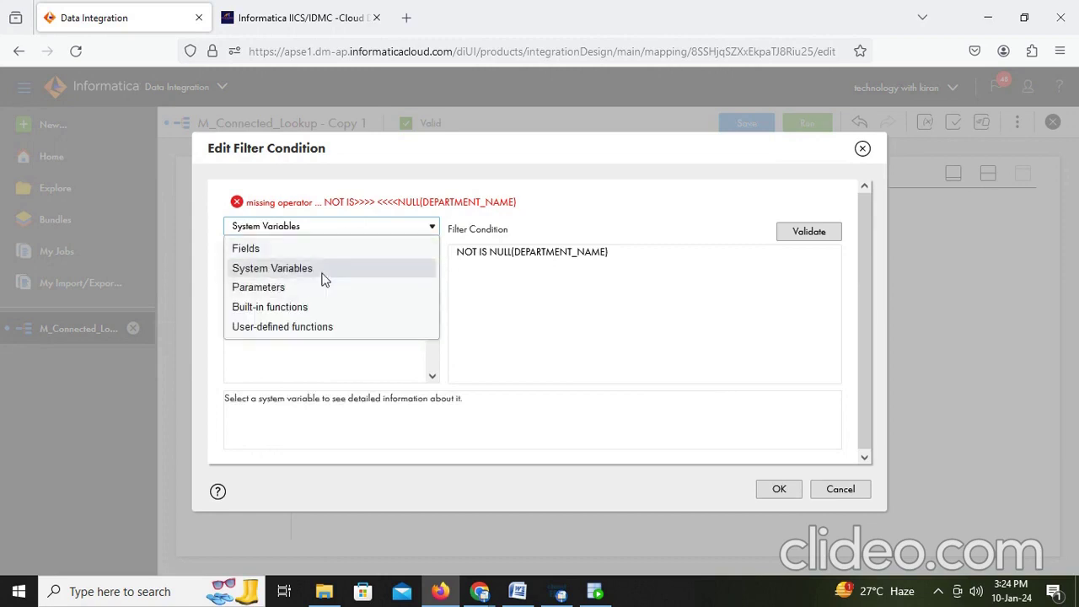
left_click(305, 328)
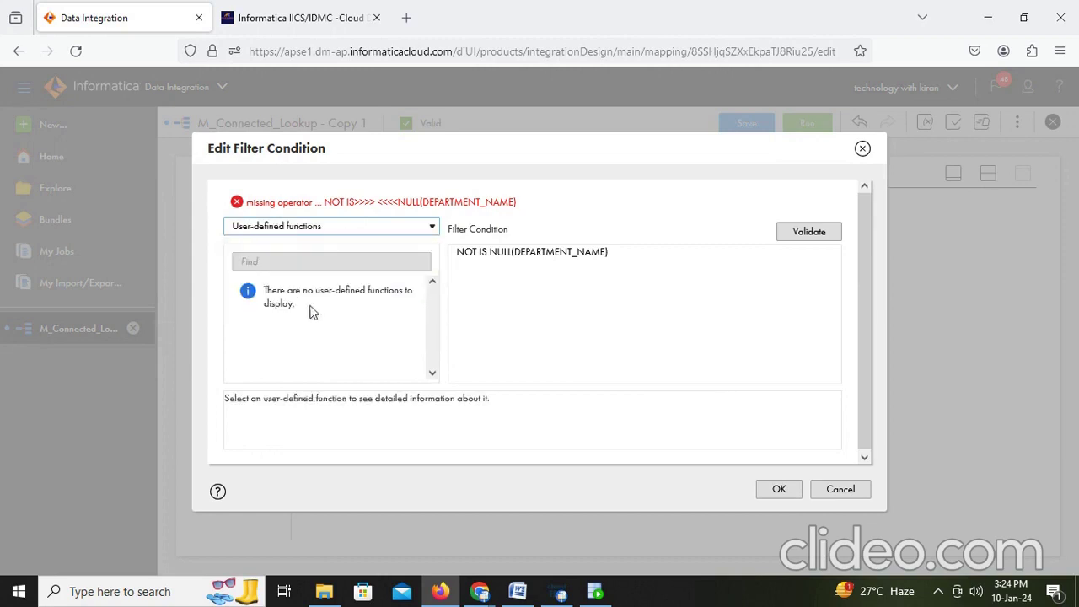
left_click(346, 233)
left_click(335, 247)
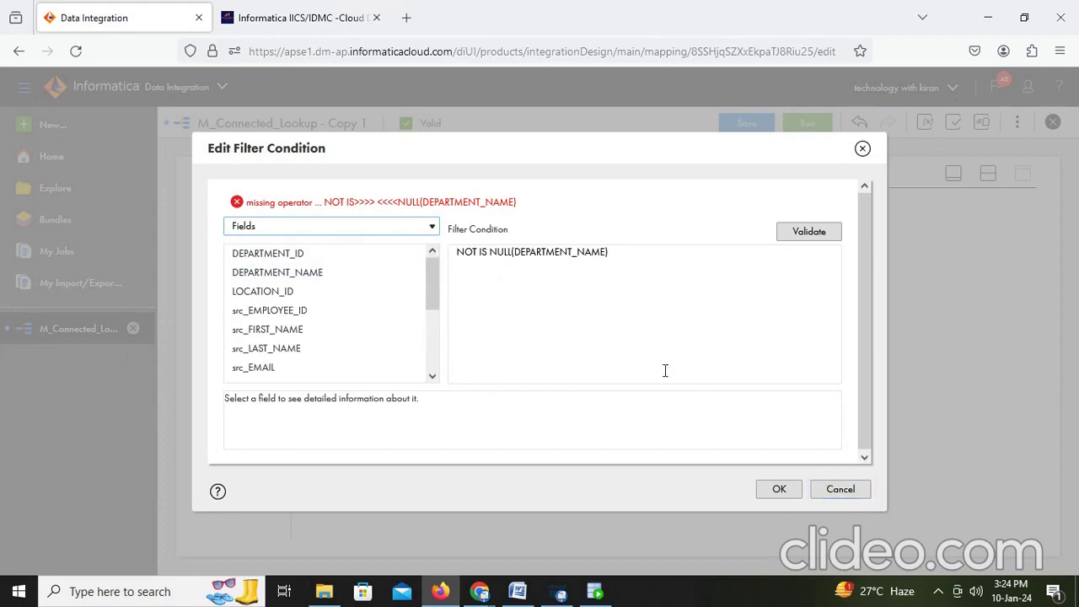
Step: Delete NOT to leave IS NULL(DEPARTMENT_NAME) and validate the condition
left_click(631, 281)
key("BackSpace")
key("BackSpace")
key("BackSpace")
key("BackSpace")
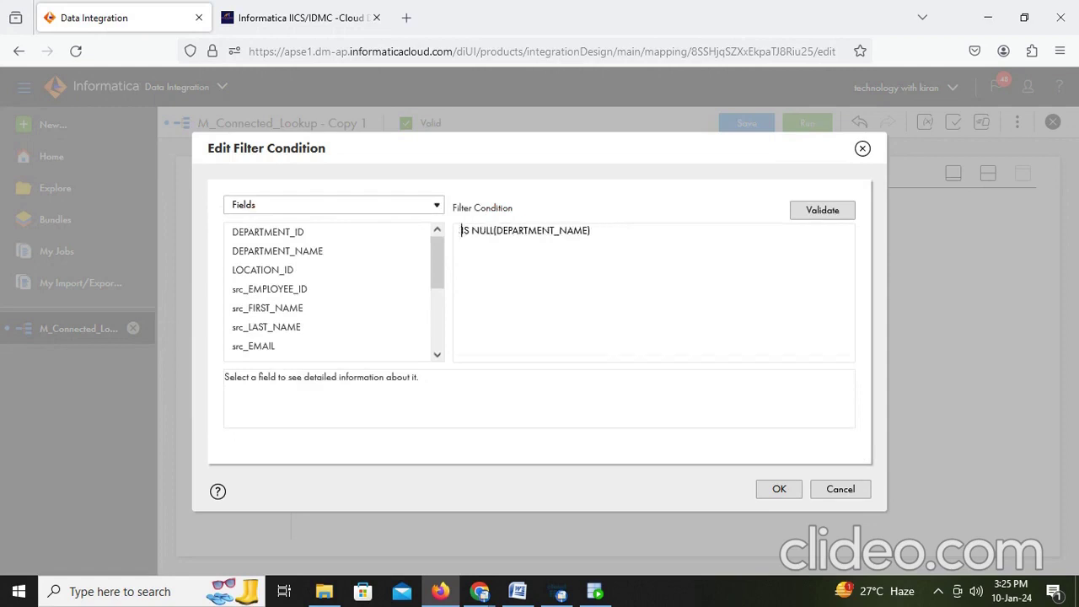
left_click(833, 210)
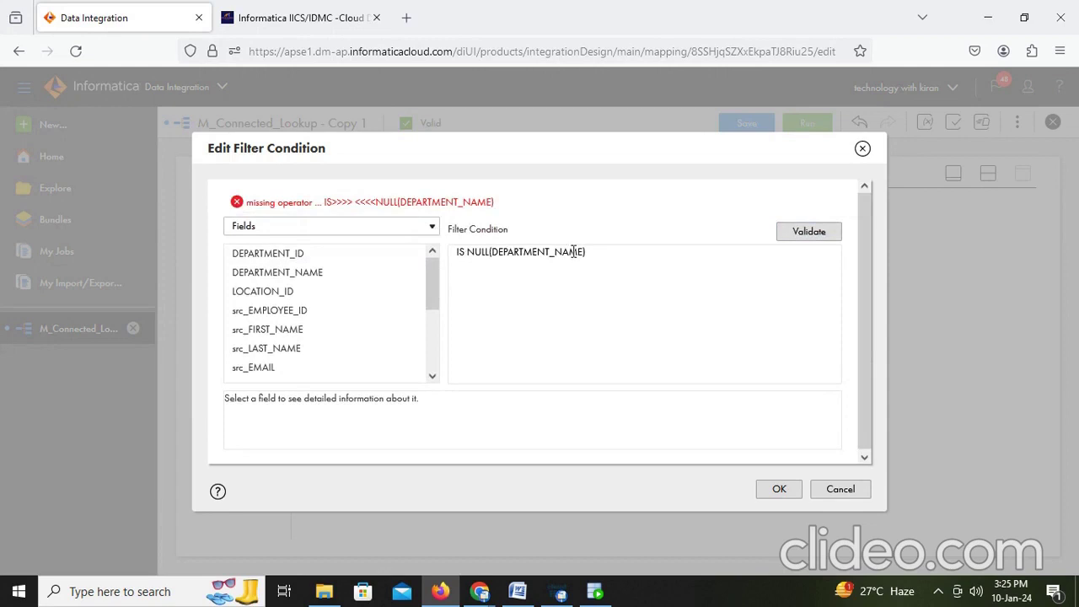
Step: Cancel the editor, switch to Simple, then add and delete a DEPARTMENT_NAME condition row
left_click(847, 489)
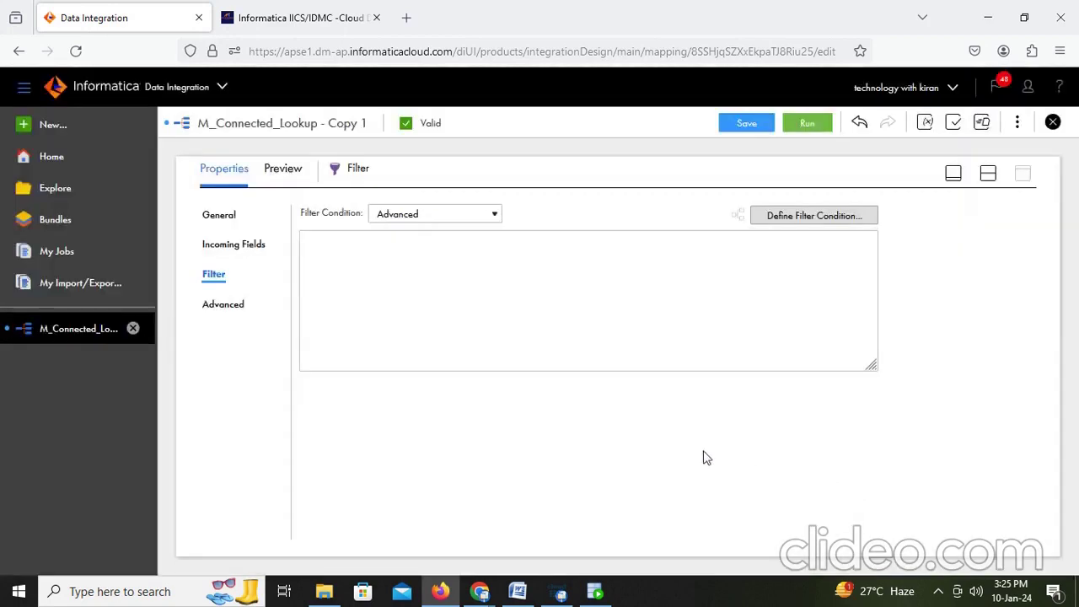
left_click(461, 216)
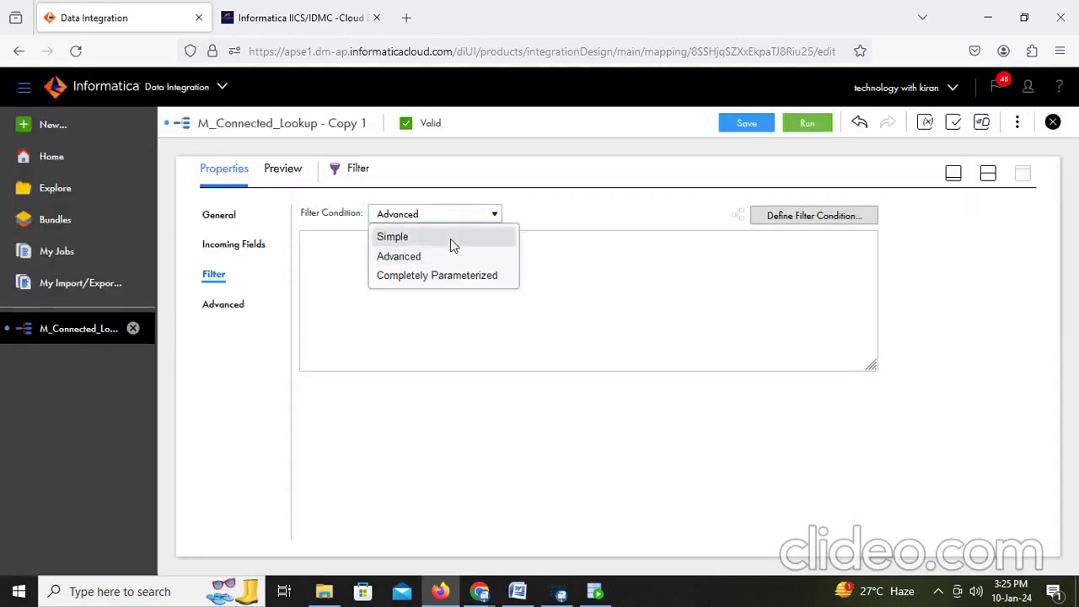
left_click(432, 242)
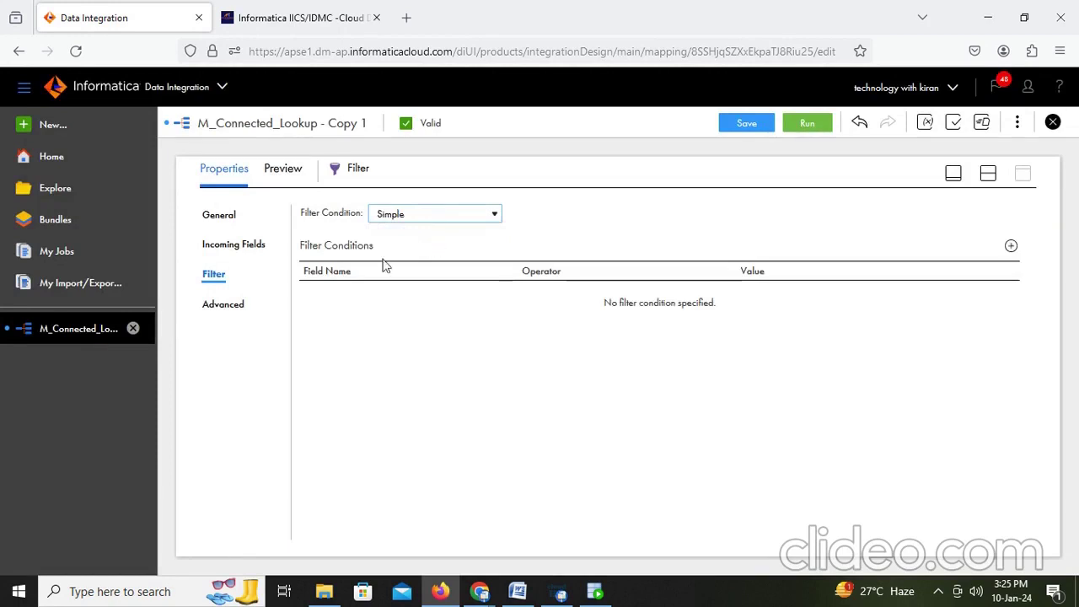
left_click(1011, 246)
left_click(437, 302)
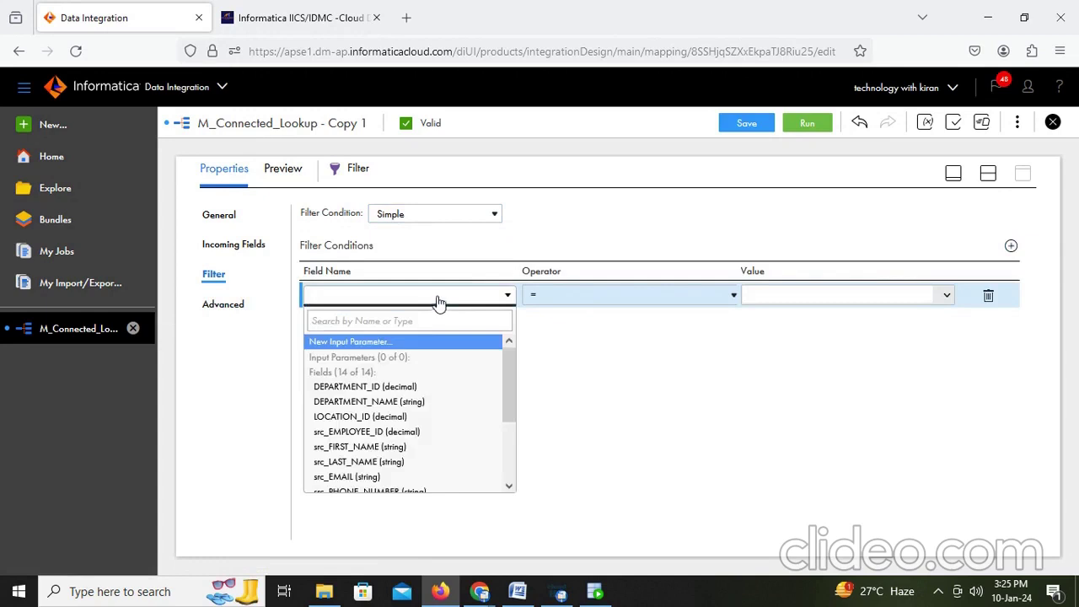
left_click(948, 296)
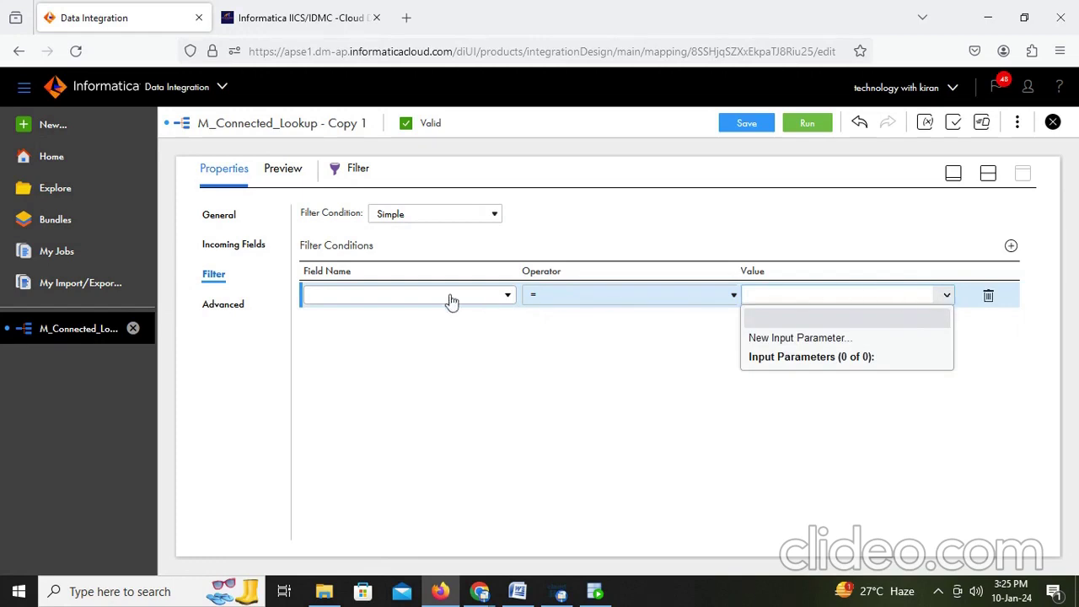
left_click(406, 302)
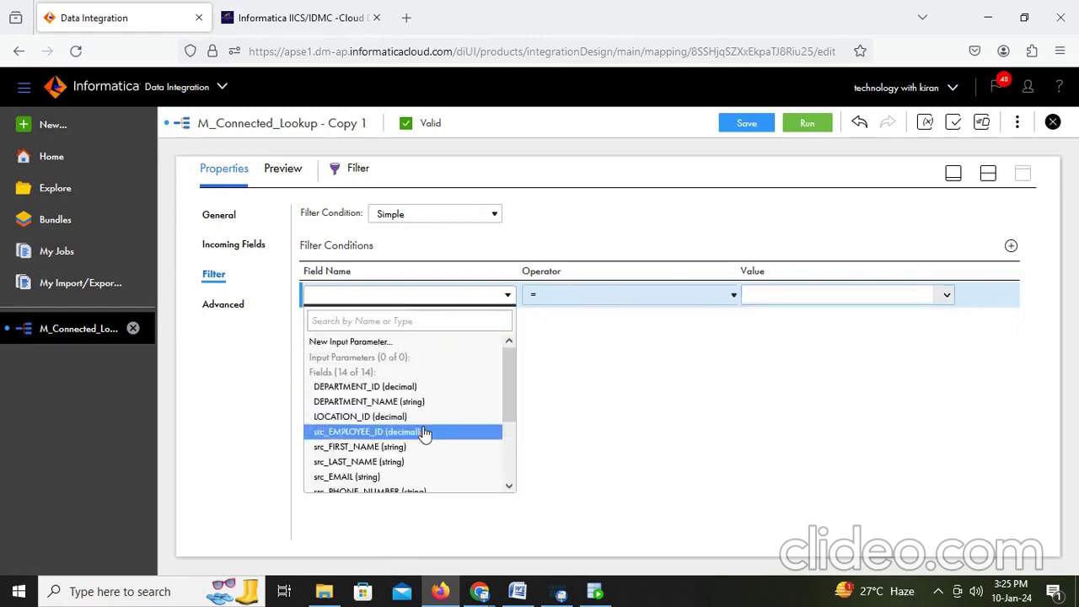
left_click(426, 403)
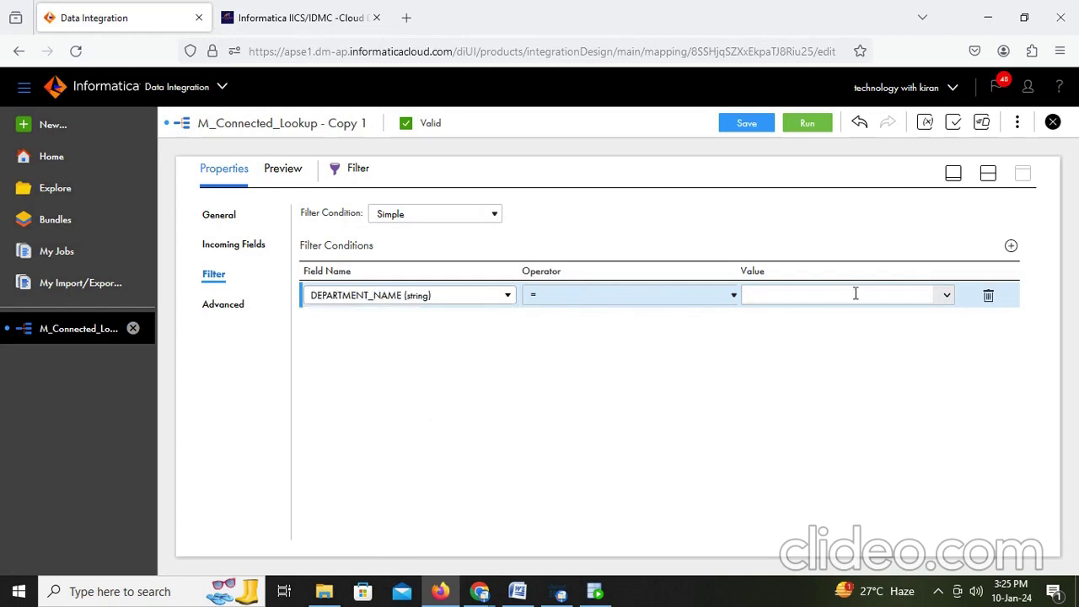
left_click(947, 297)
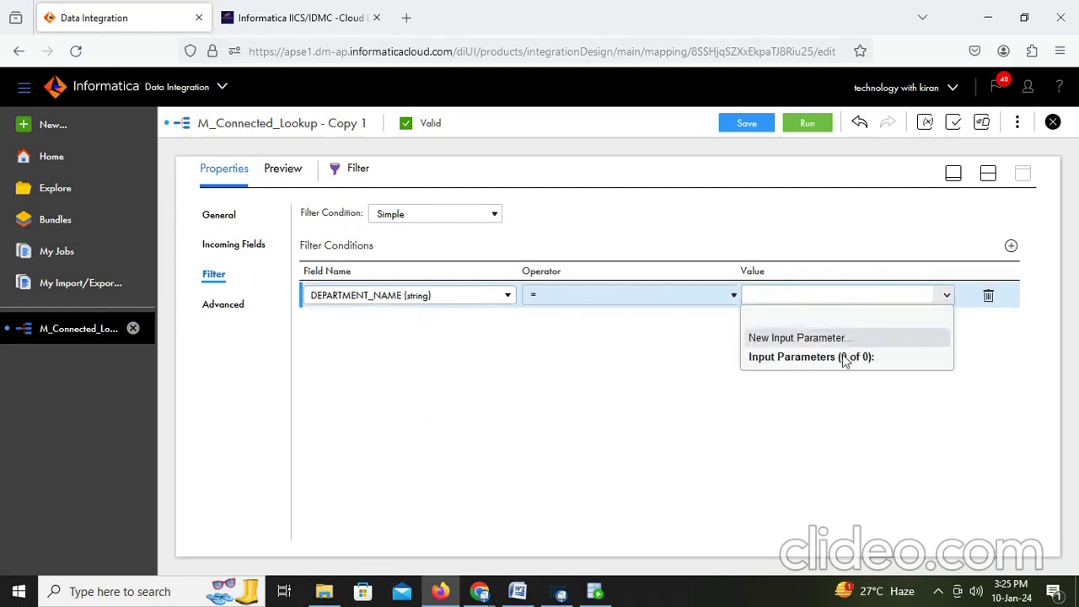
left_click(417, 302)
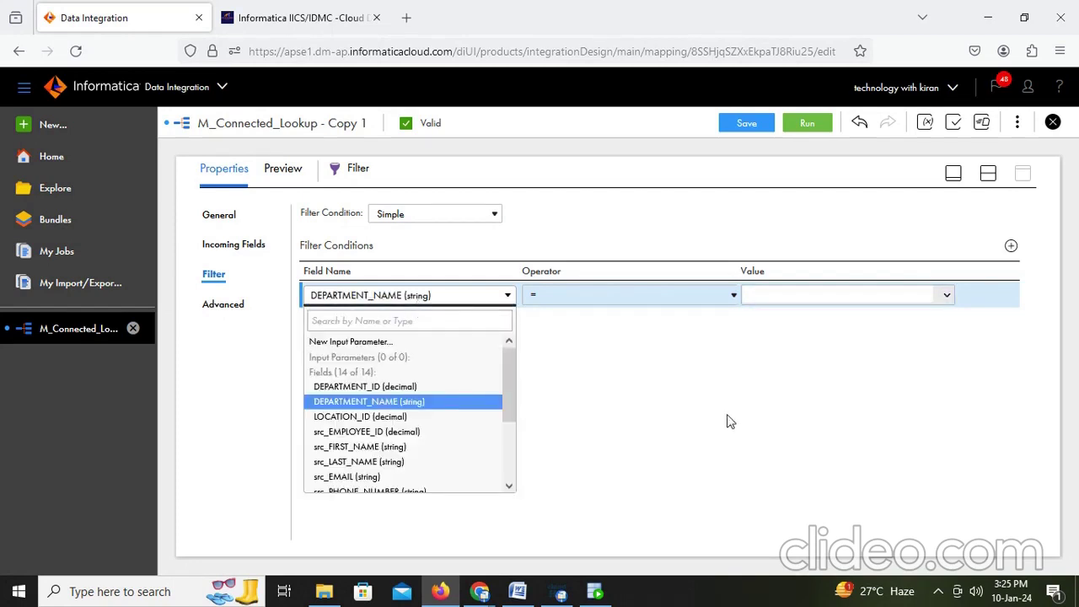
left_click(700, 409)
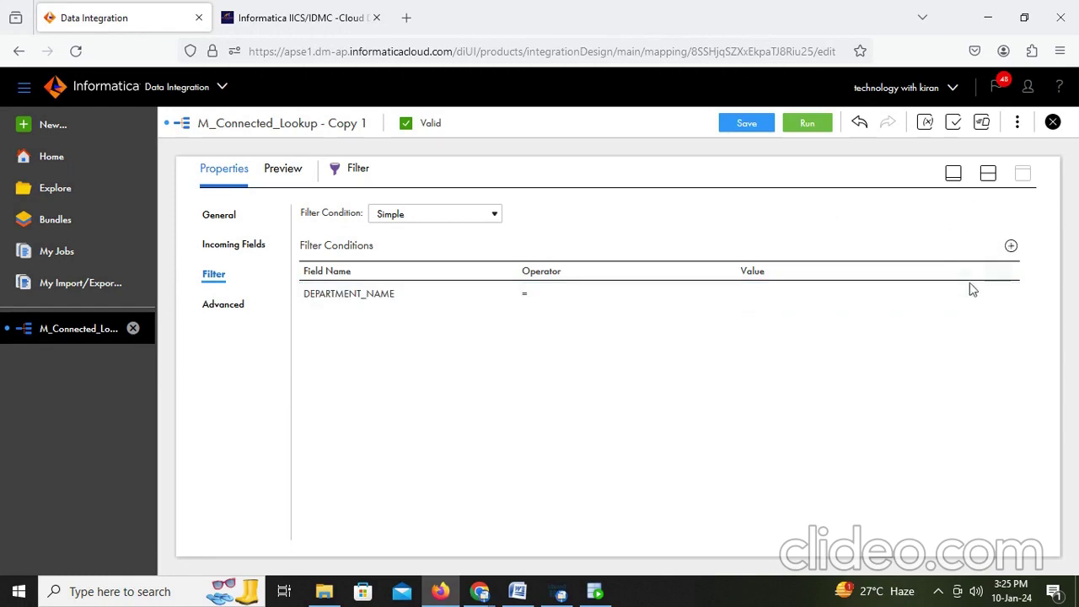
left_click(987, 300)
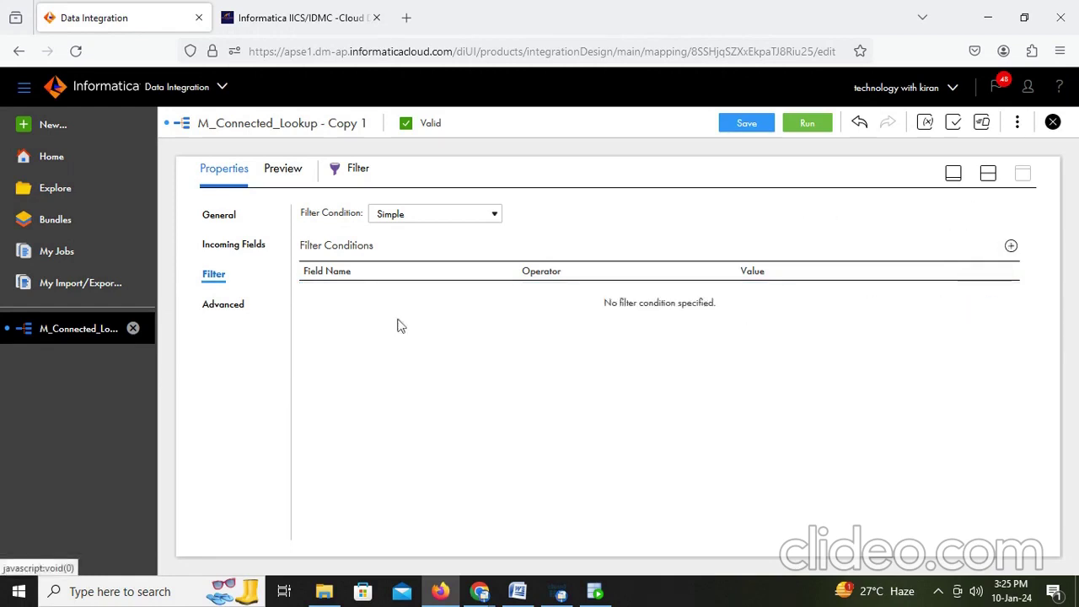
Step: Leave Optional on and tracing at Normal, then set the condition type back to Advanced
left_click(219, 304)
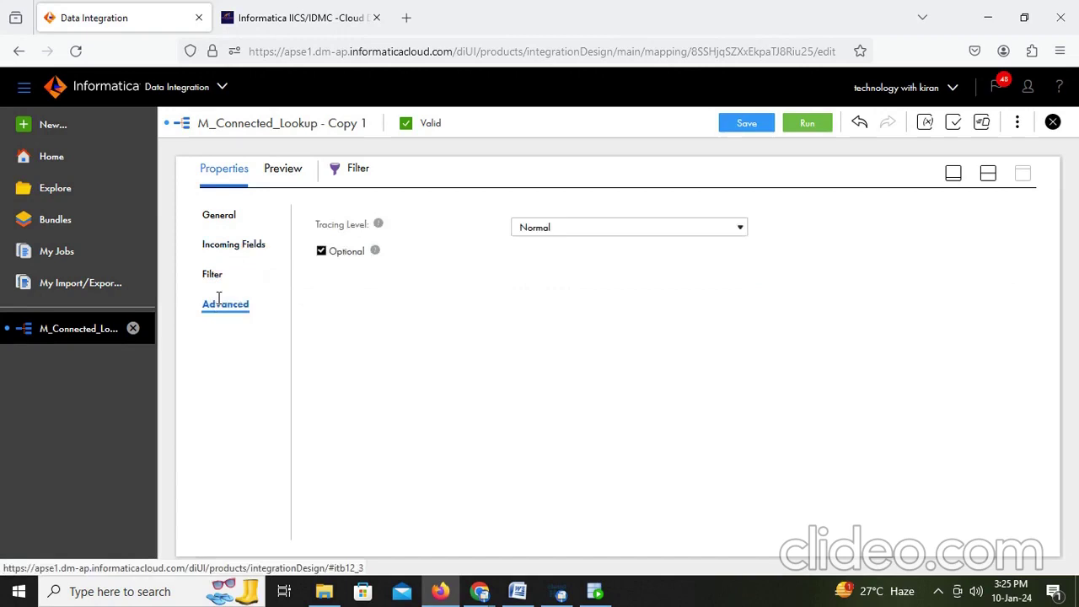
left_click(321, 253)
left_click(321, 253)
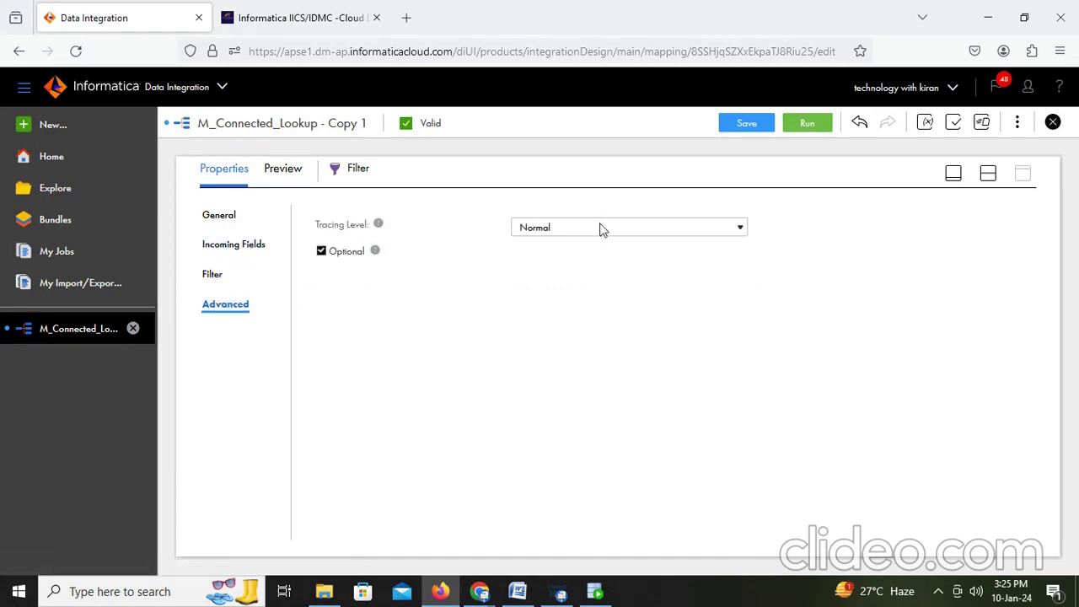
left_click(601, 227)
left_click(286, 310)
left_click(213, 275)
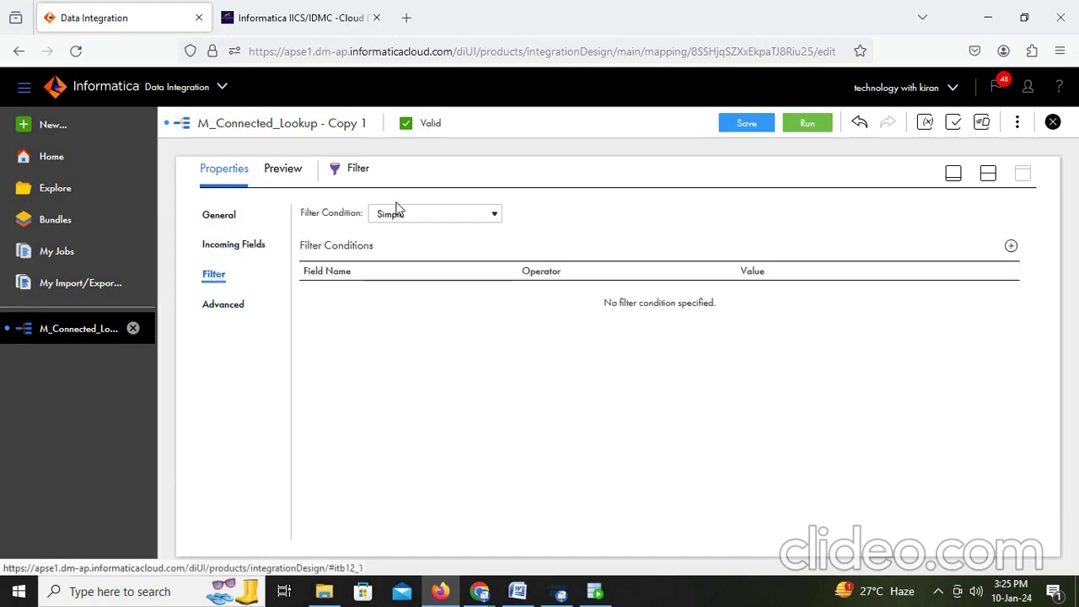
left_click(435, 215)
left_click(399, 257)
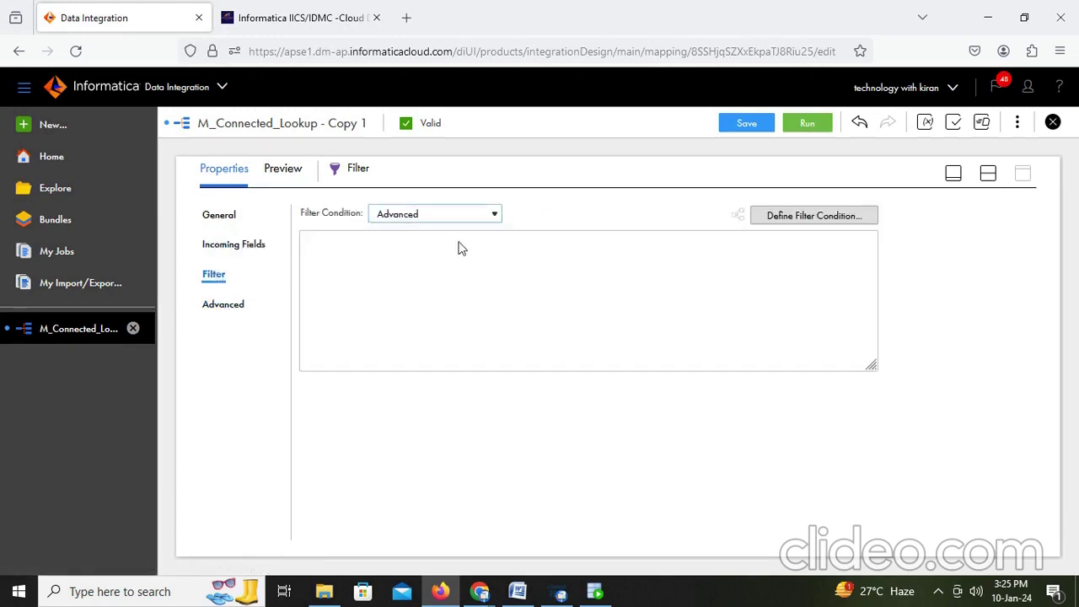
Step: Open the condition editor, insert DEPARTMENT_ID and validate the condition
left_click(813, 221)
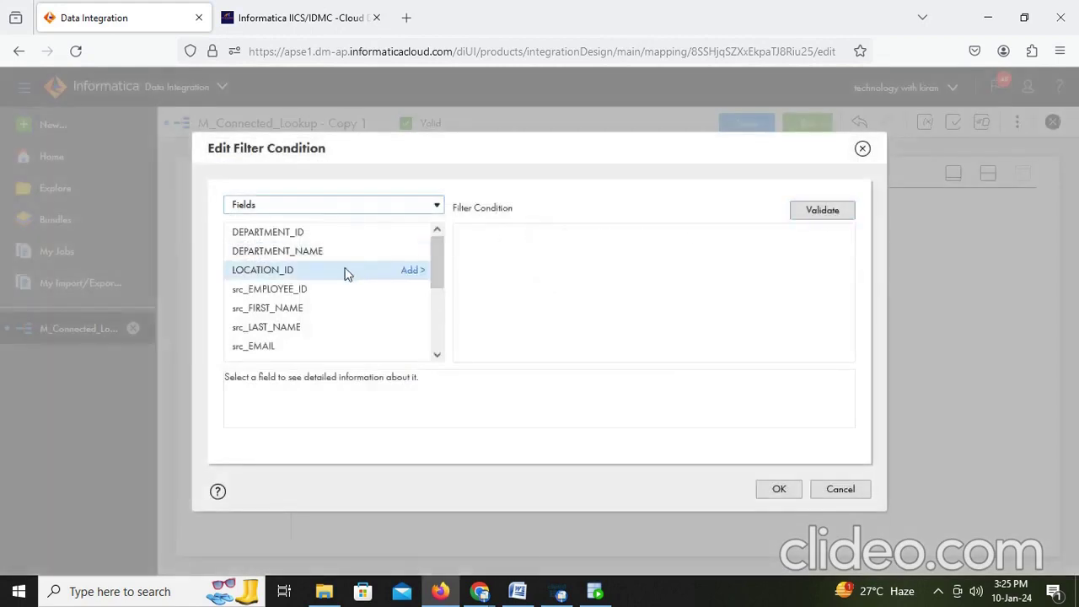
scroll(346, 303, "down", 4)
scroll(353, 308, "up", 5)
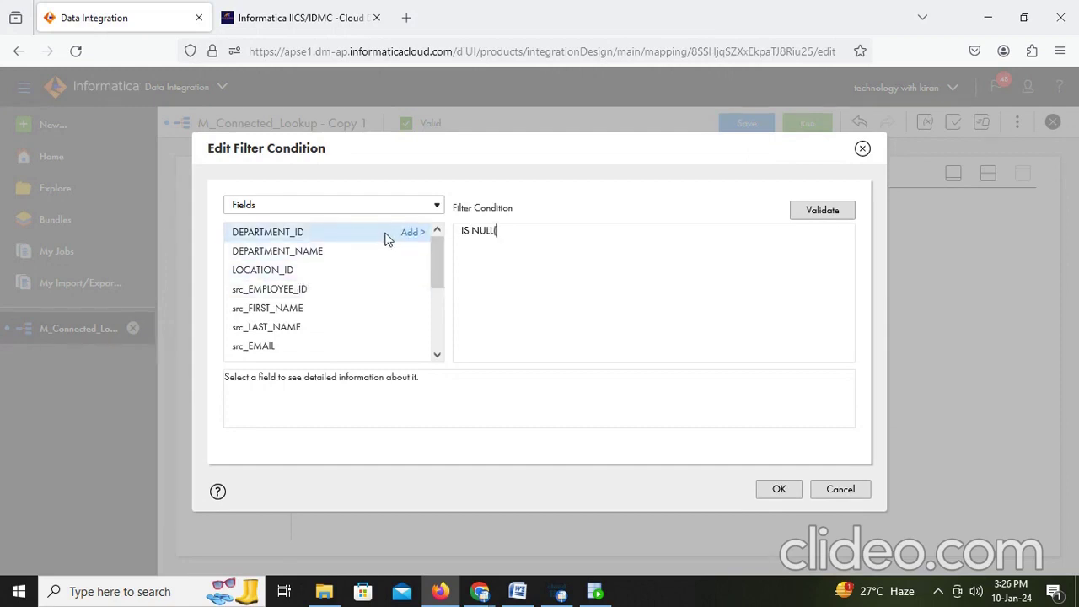
left_click(412, 232)
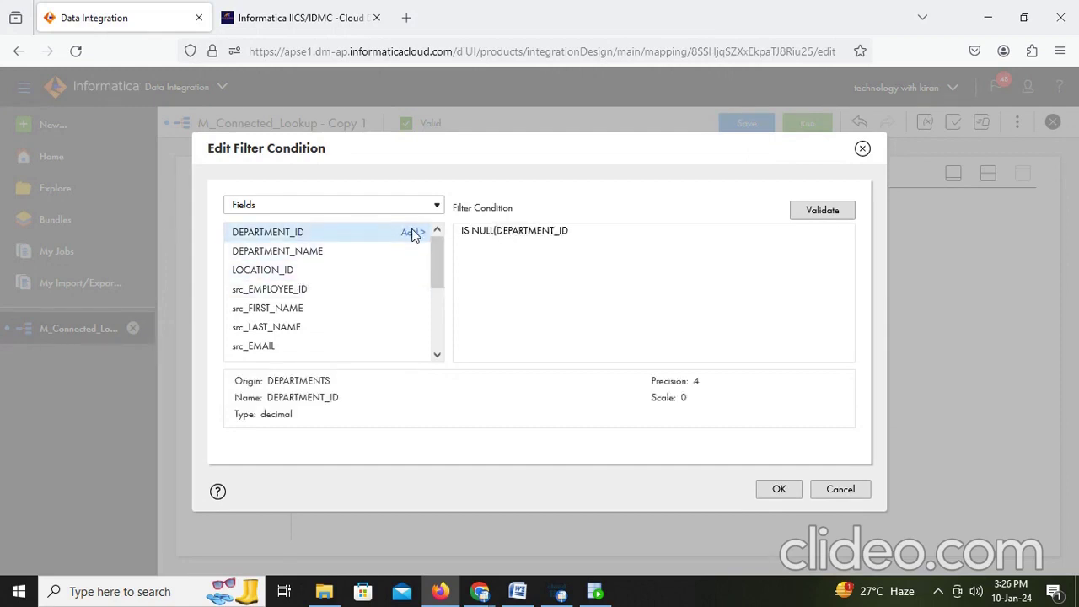
left_click(605, 233)
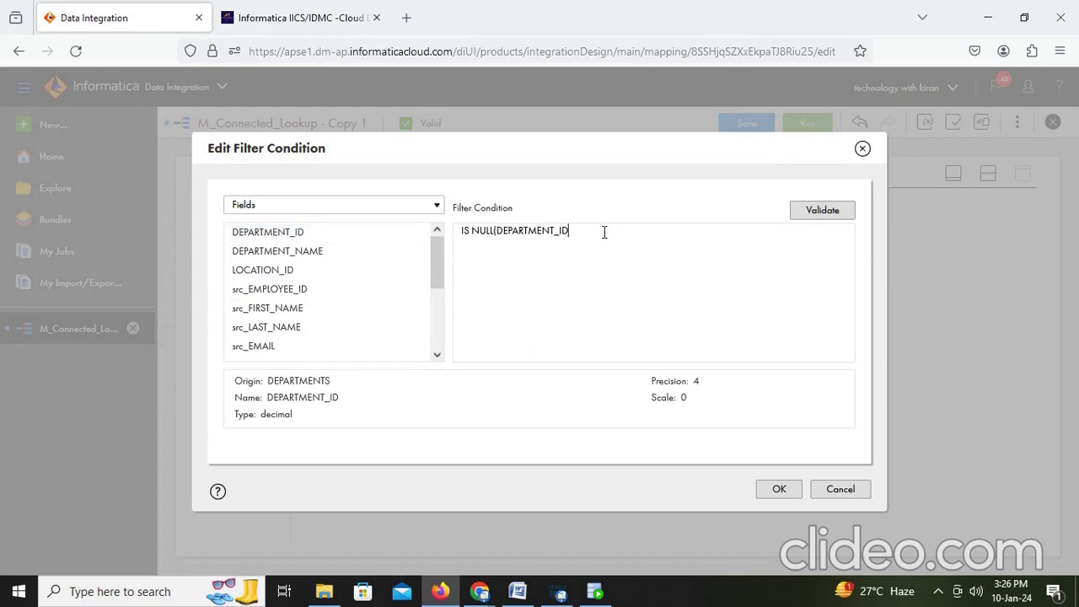
left_click(829, 210)
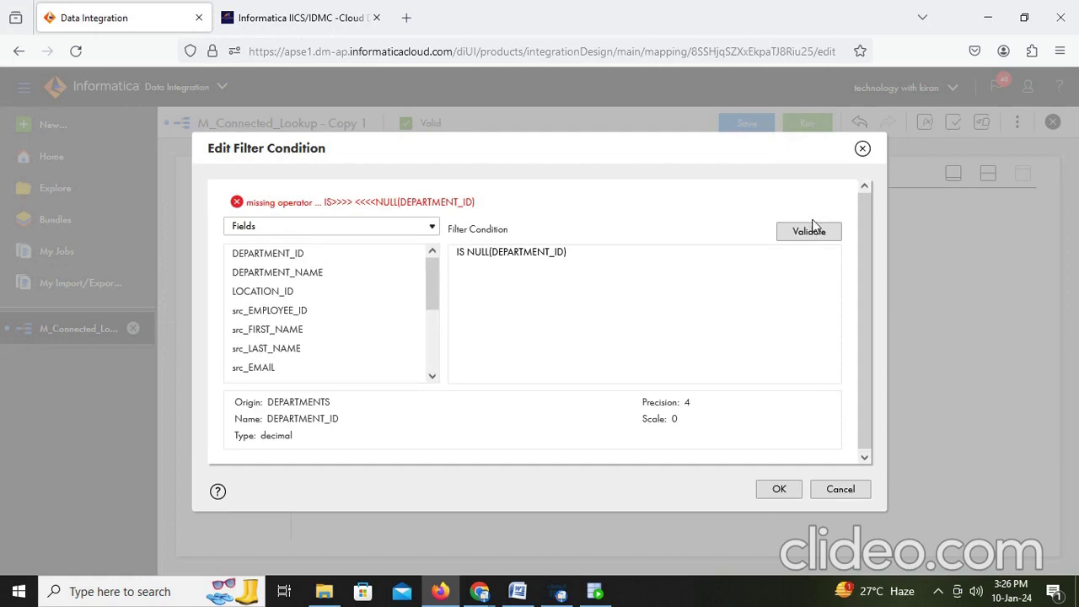
left_click(813, 226)
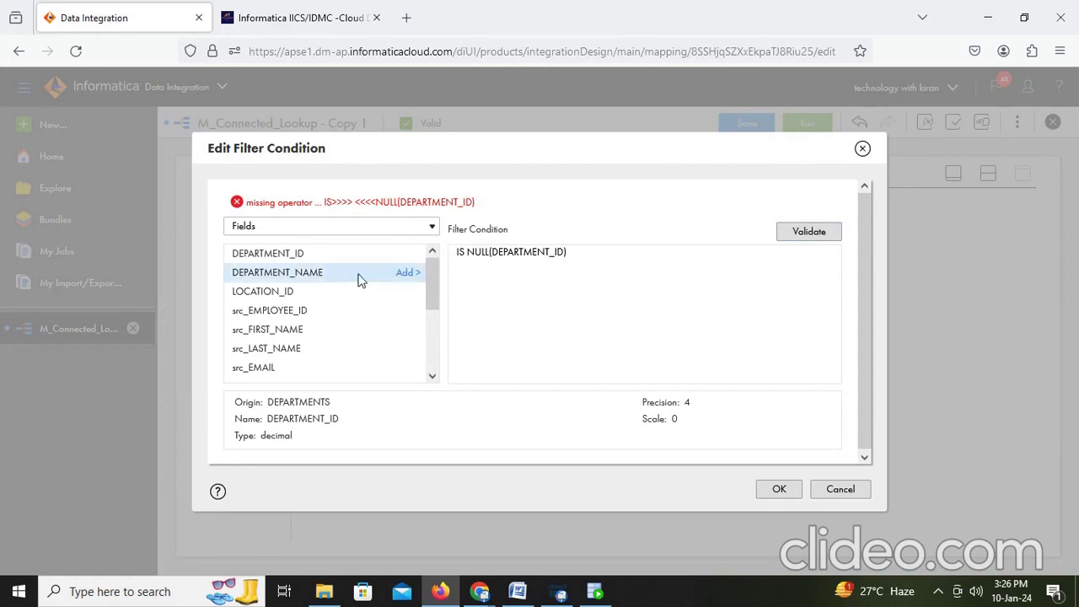
Step: Replace the condition with DEPARTMENT_NAME, validate it, then cancel the invalid expression
left_click(413, 278)
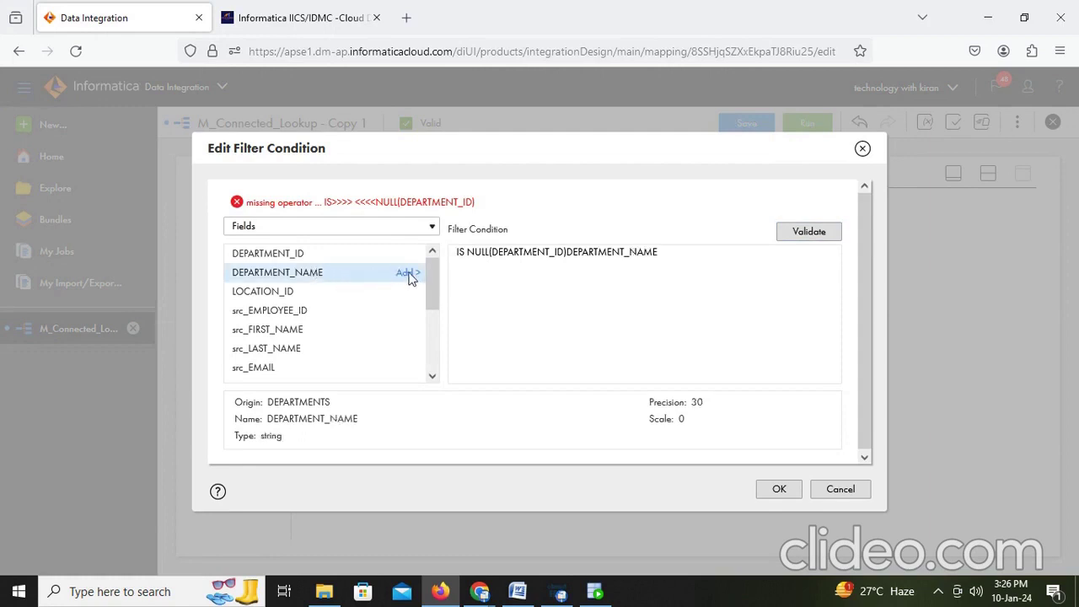
left_click_drag(700, 258, 407, 261)
key("BackSpace")
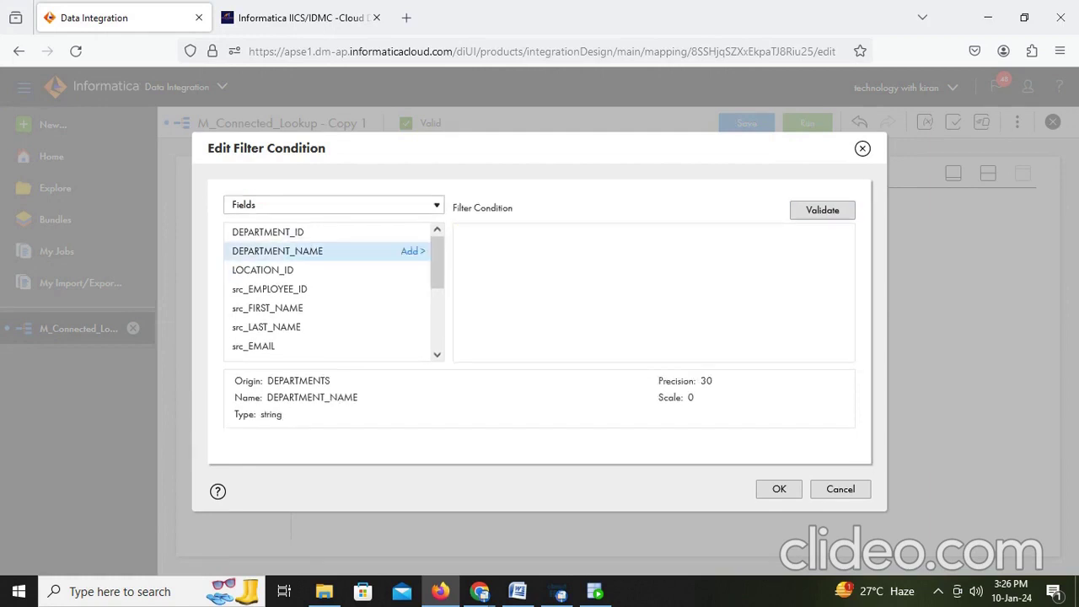
left_click(413, 251)
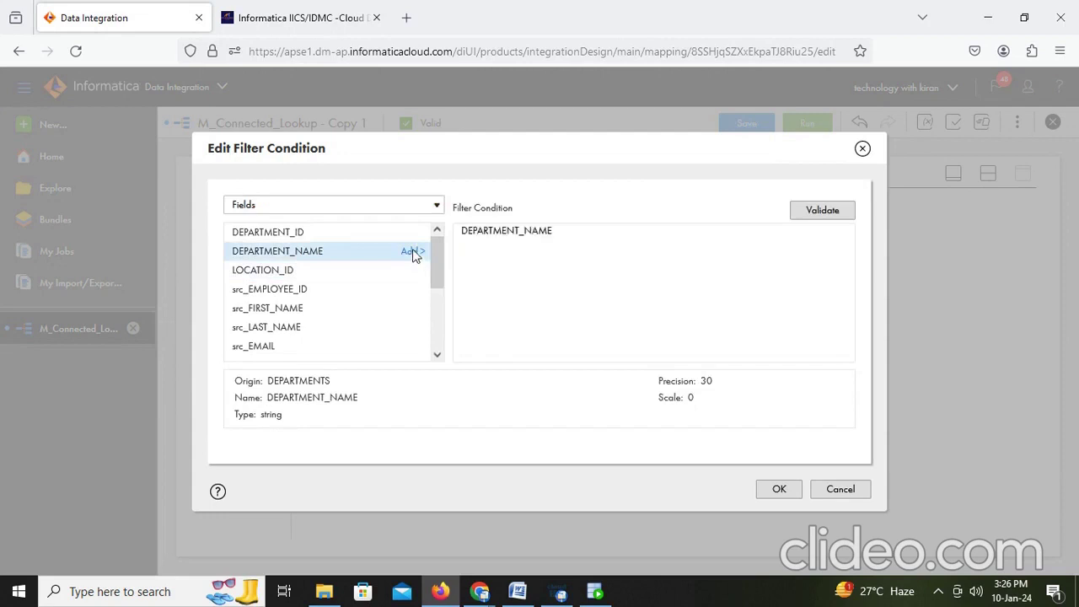
left_click(565, 239)
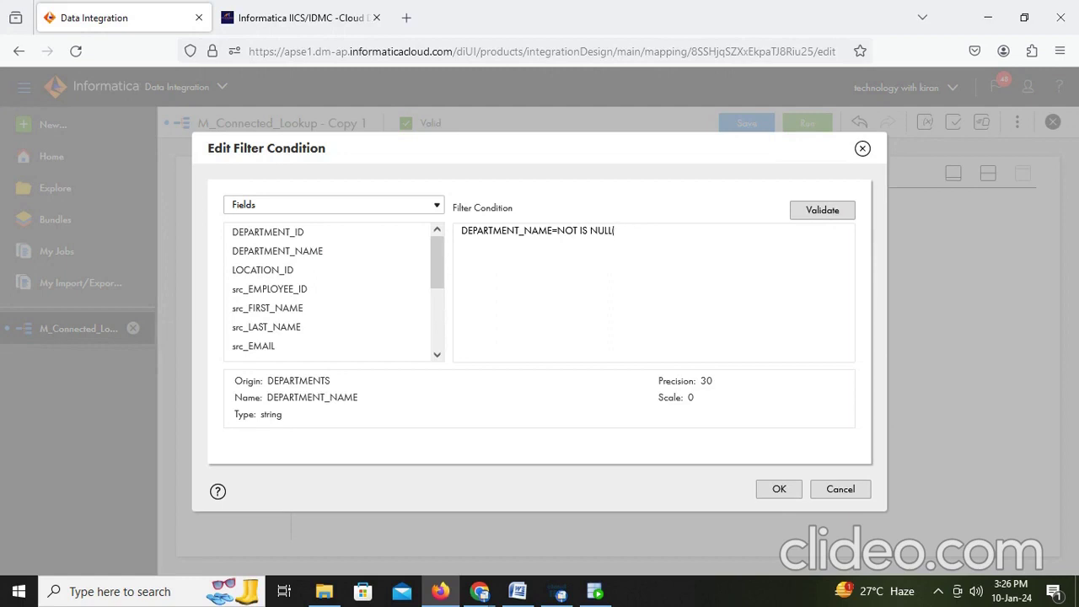
left_click(414, 251)
left_click(815, 211)
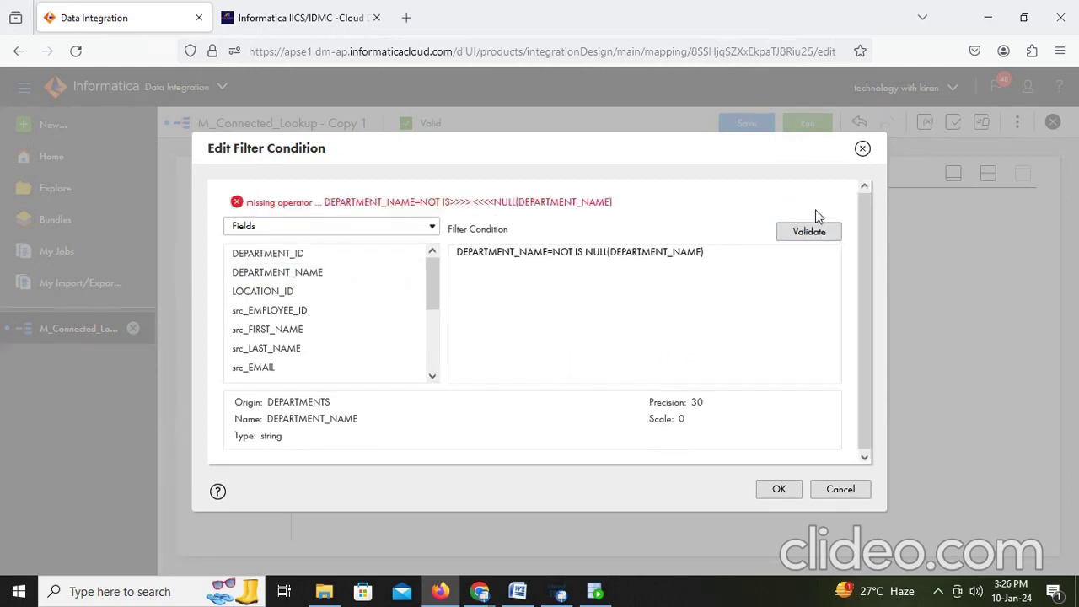
left_click(843, 489)
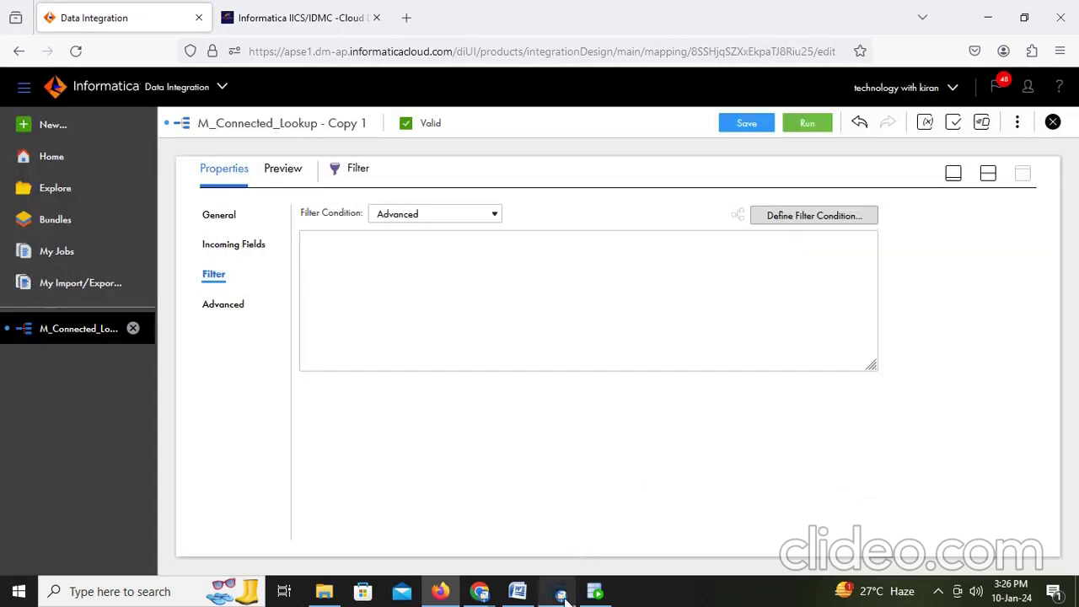
left_click(561, 595)
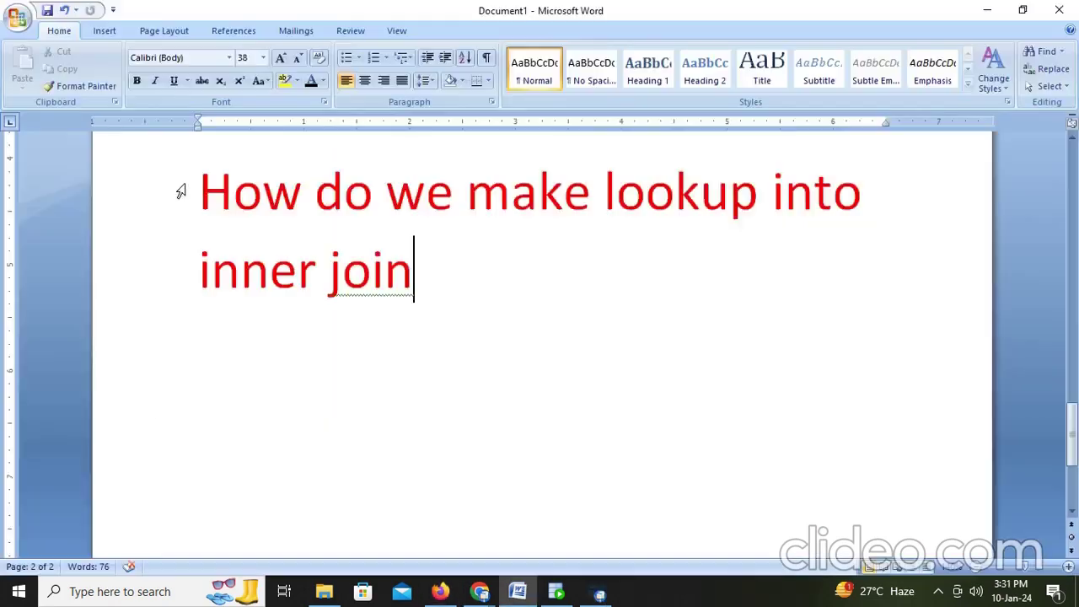
Step: Below the inner join heading, add 'SOURCE-LOOKUP-FILTER-TARGET' and 'WE CONNECT LIKE THIS'
left_click(180, 190)
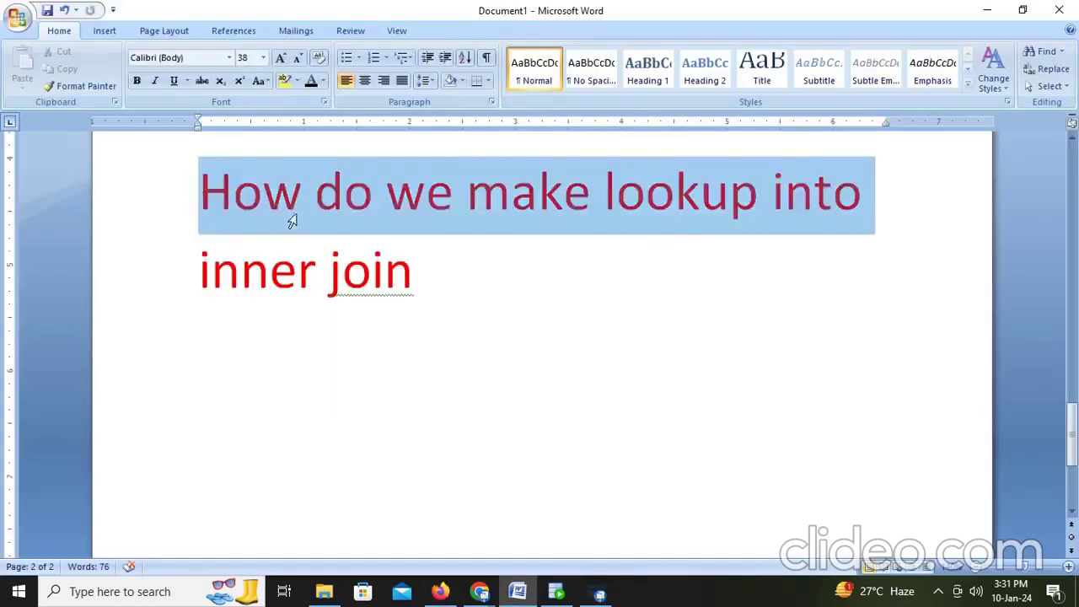
left_click_drag(291, 221, 409, 279)
left_click(478, 287)
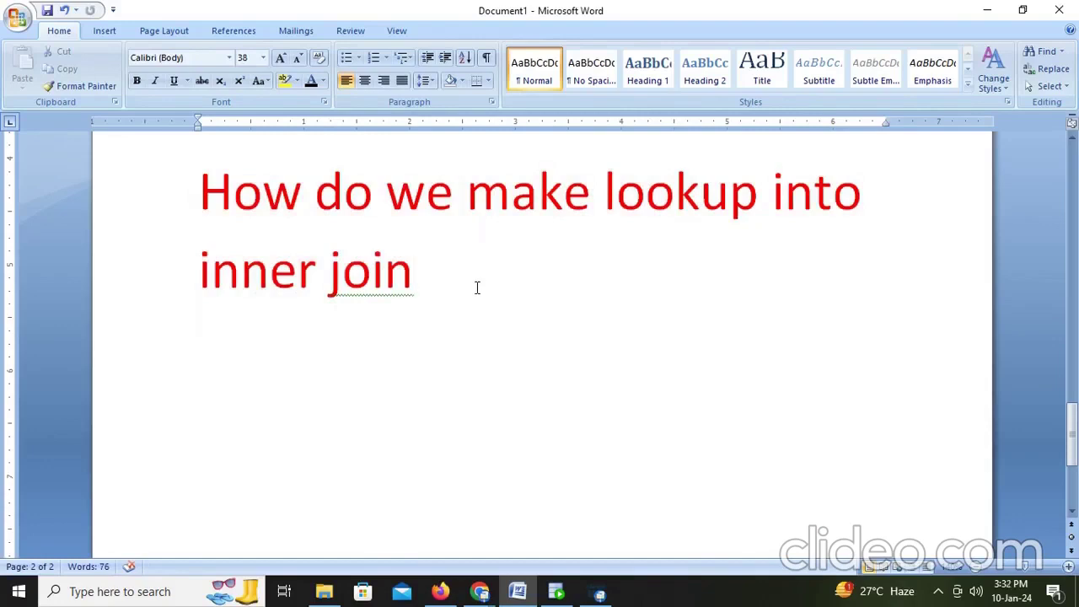
key("Return")
type("SO")
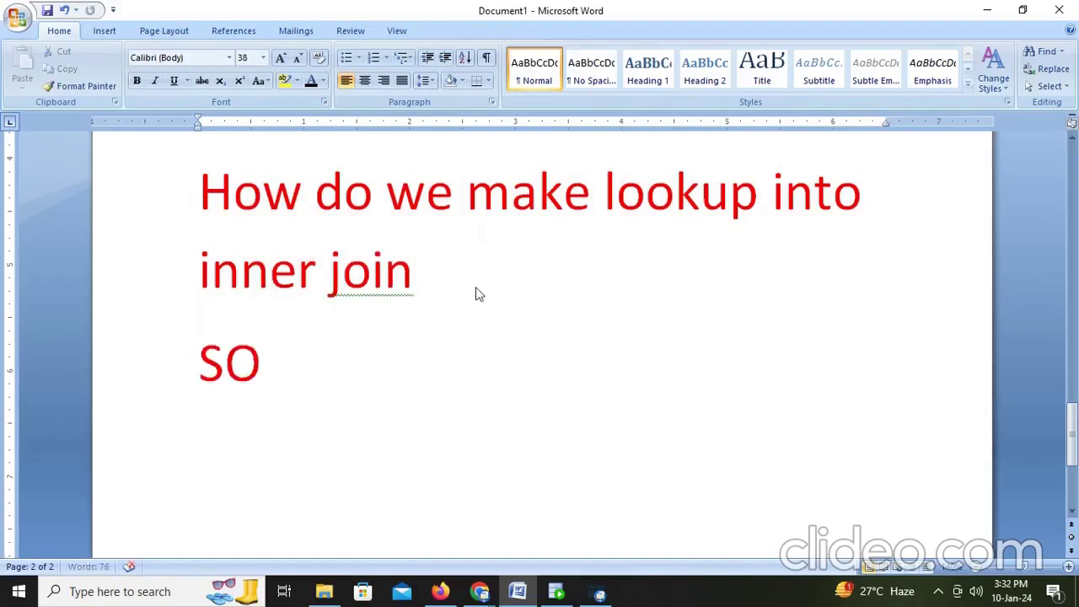
type("URCE-")
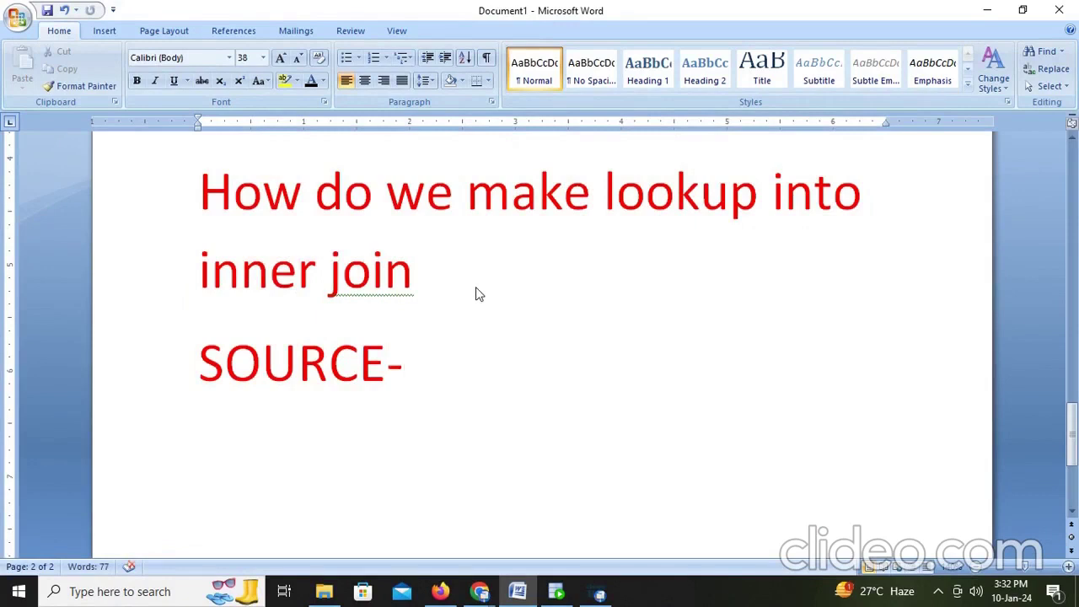
type("LOOKUP")
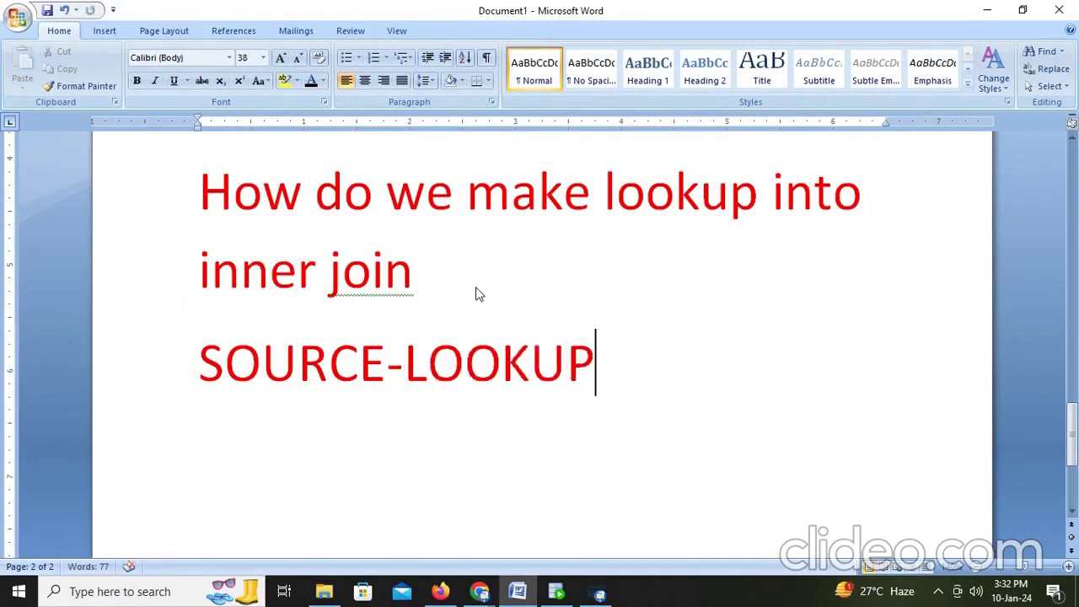
type("-FILT")
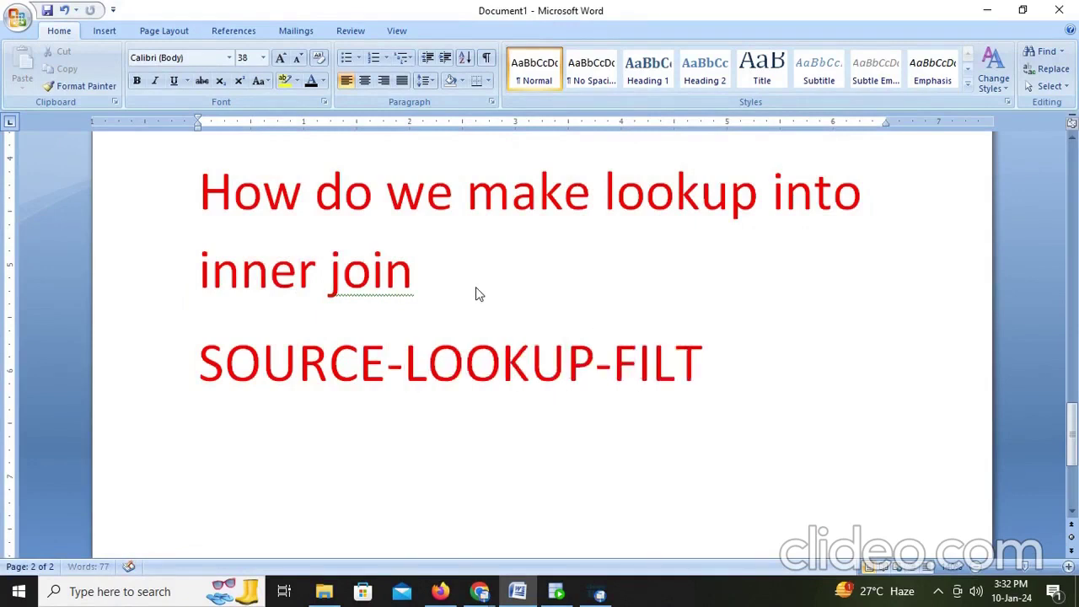
type("ER-TA")
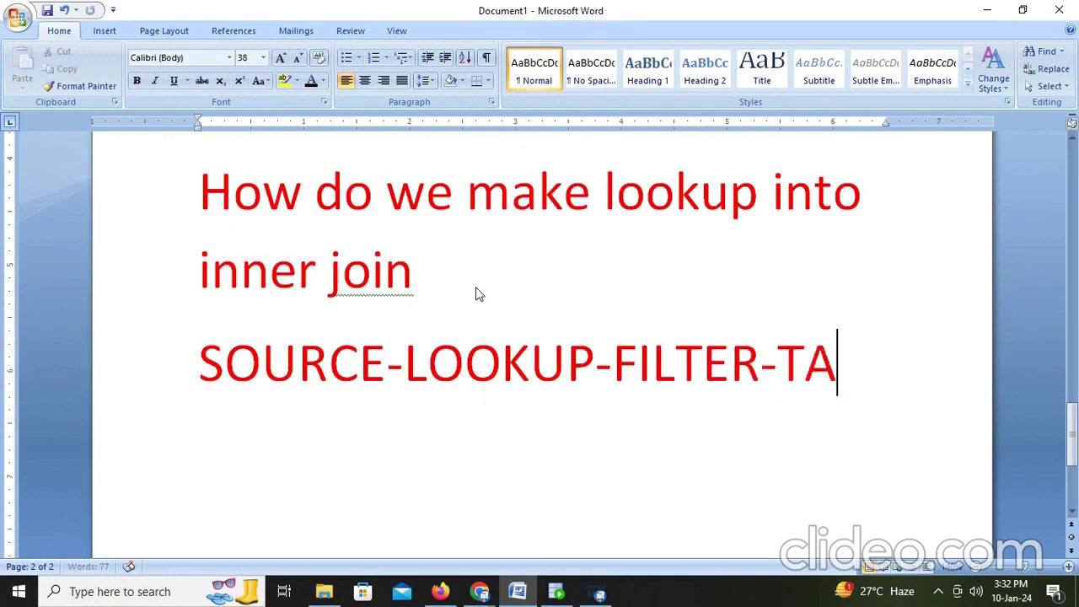
type("RGET")
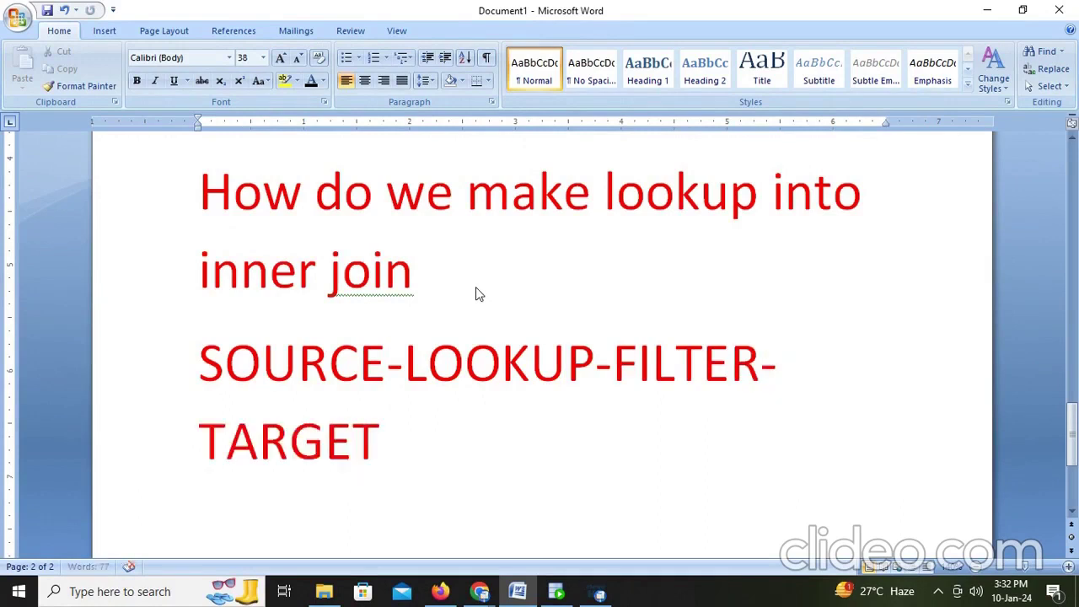
key("Return")
type("WE CONNE")
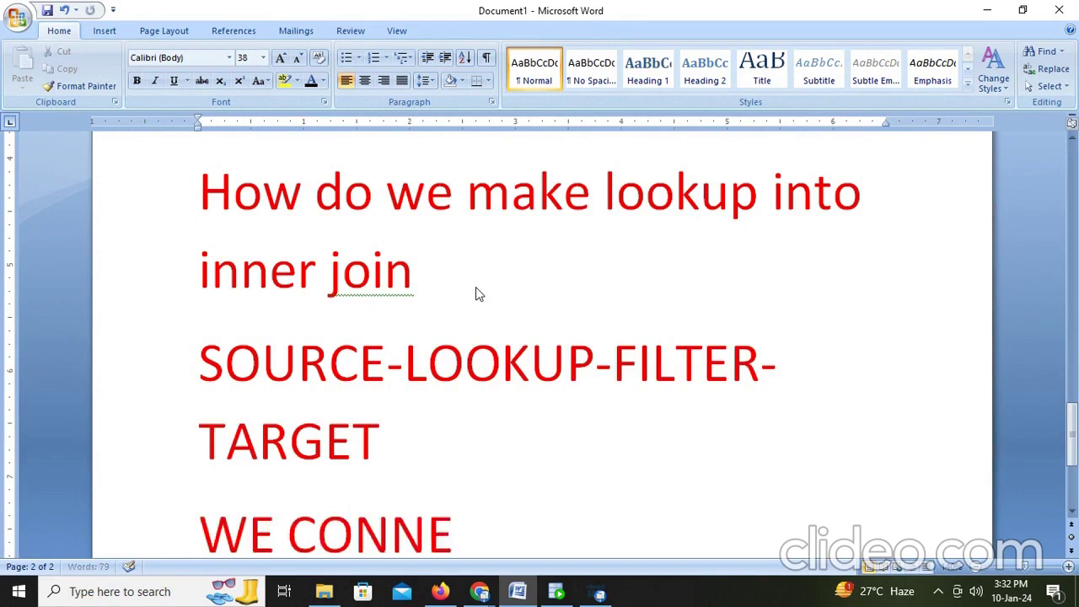
type("CT LIKE TH")
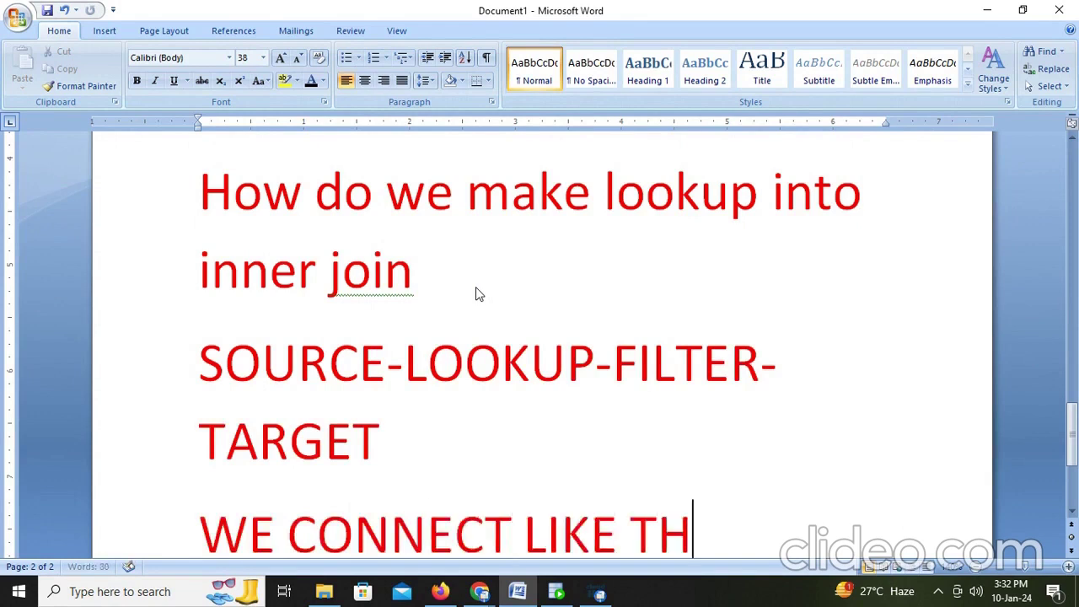
type("IS")
Step: Add 'AND WE PUT THE CONDITION LIKE NOT ISNULL(DEPARTMENT_NAME)' and 'THEN IT WILL ACT AS INNER JOIN.'
scroll(549, 281, "down", 1)
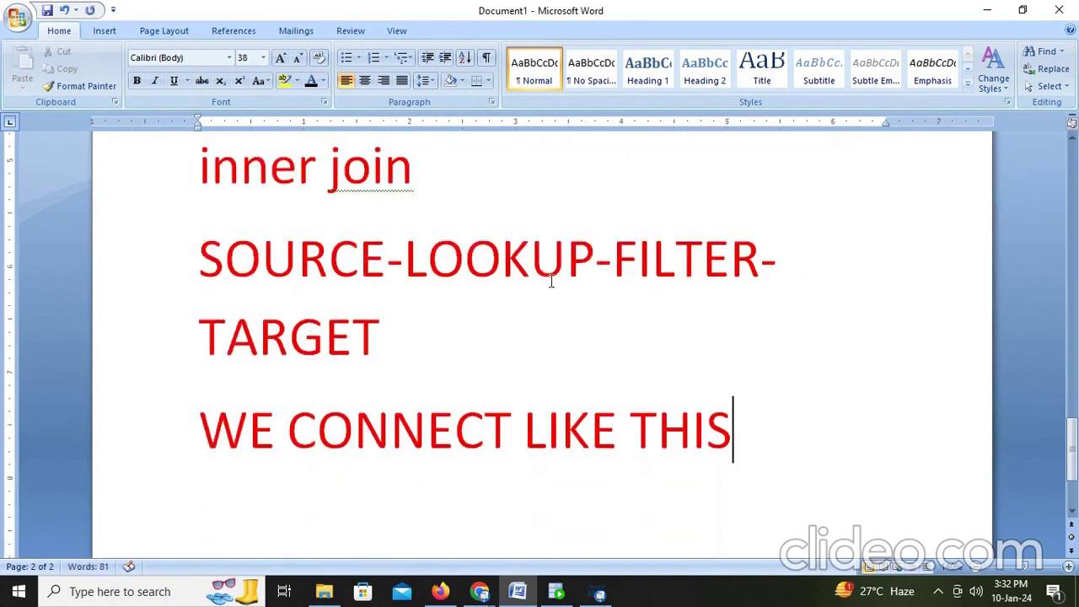
type("AND W")
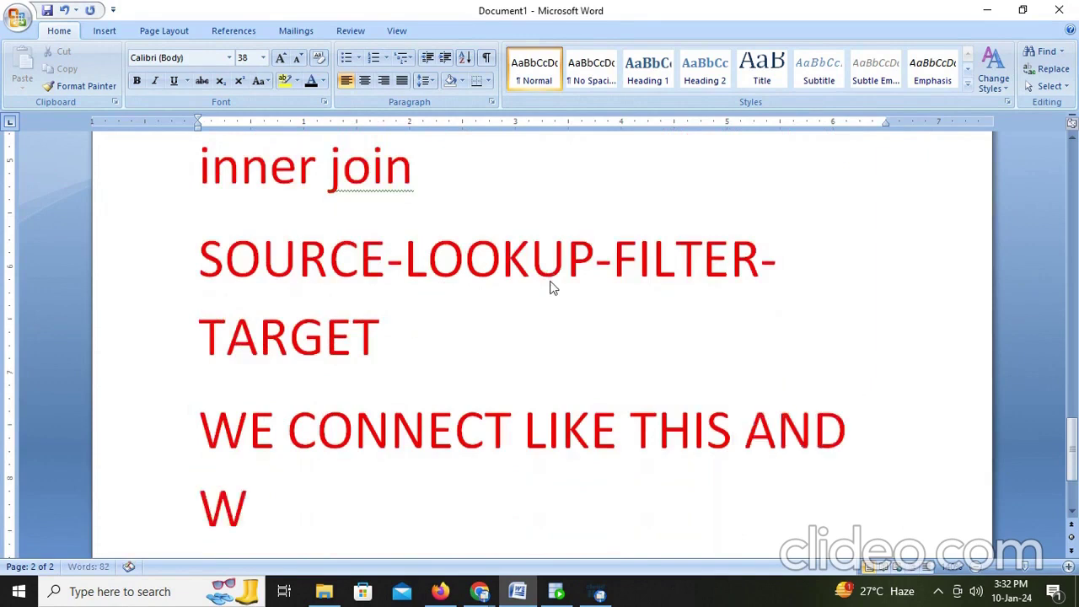
type("E PUT THE")
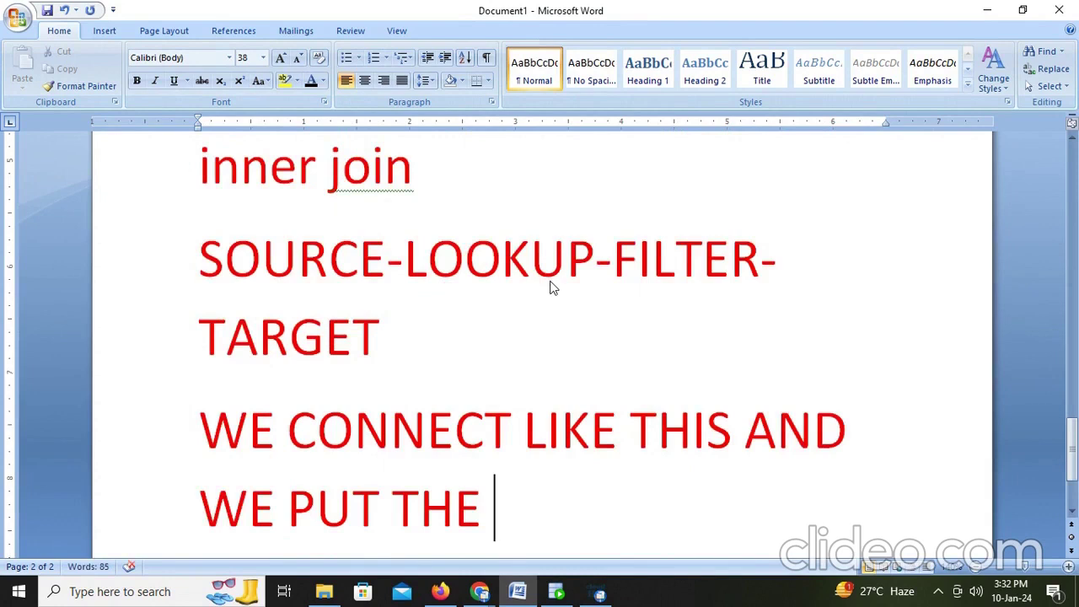
type(" CONF")
key("BackSpace")
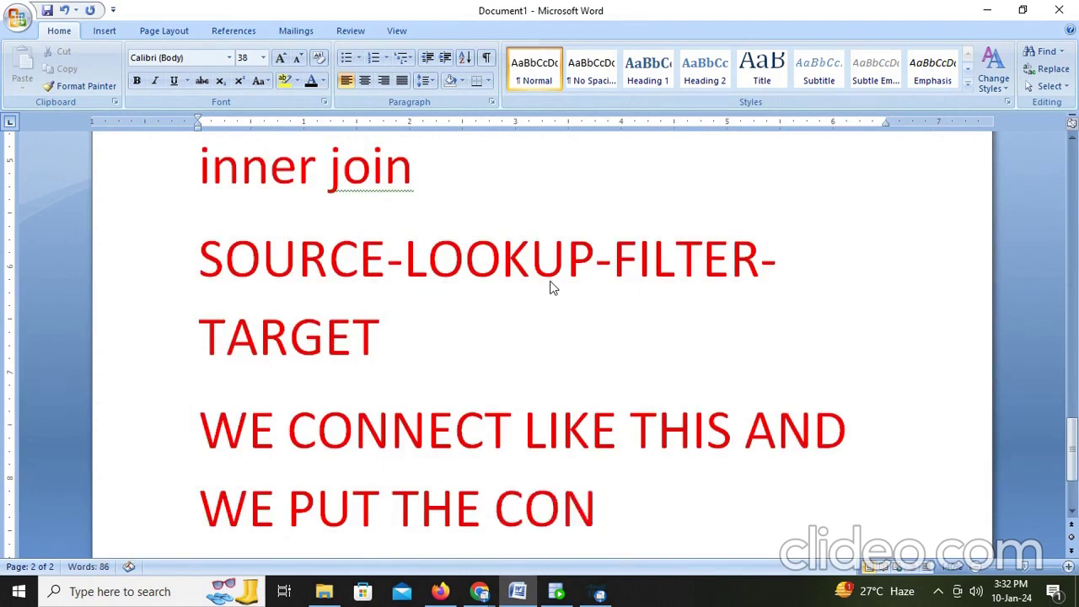
type("DITION LIK")
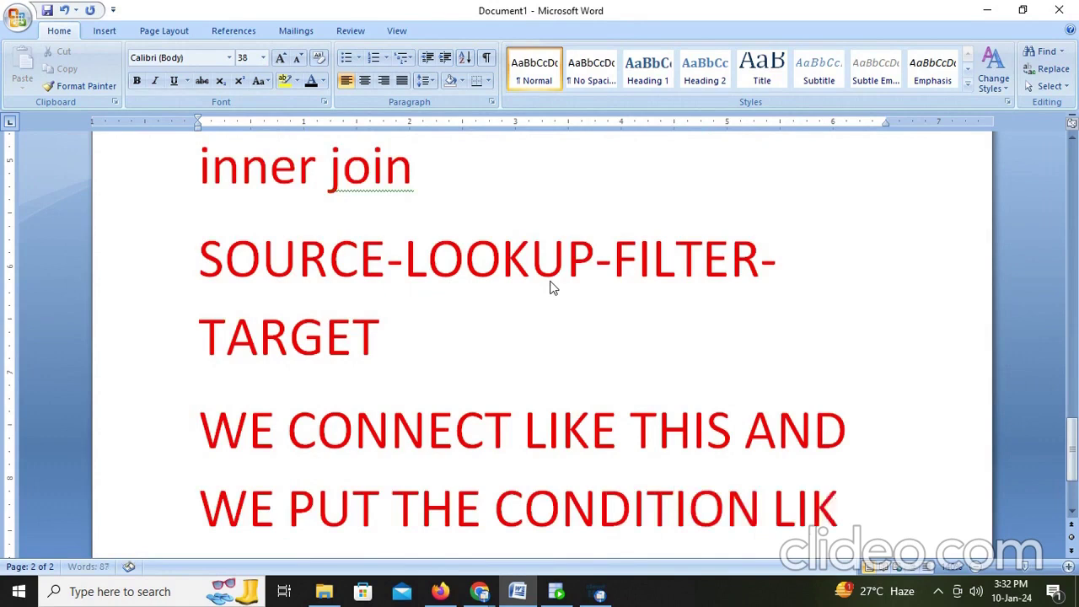
type("E ")
type("NOT IS")
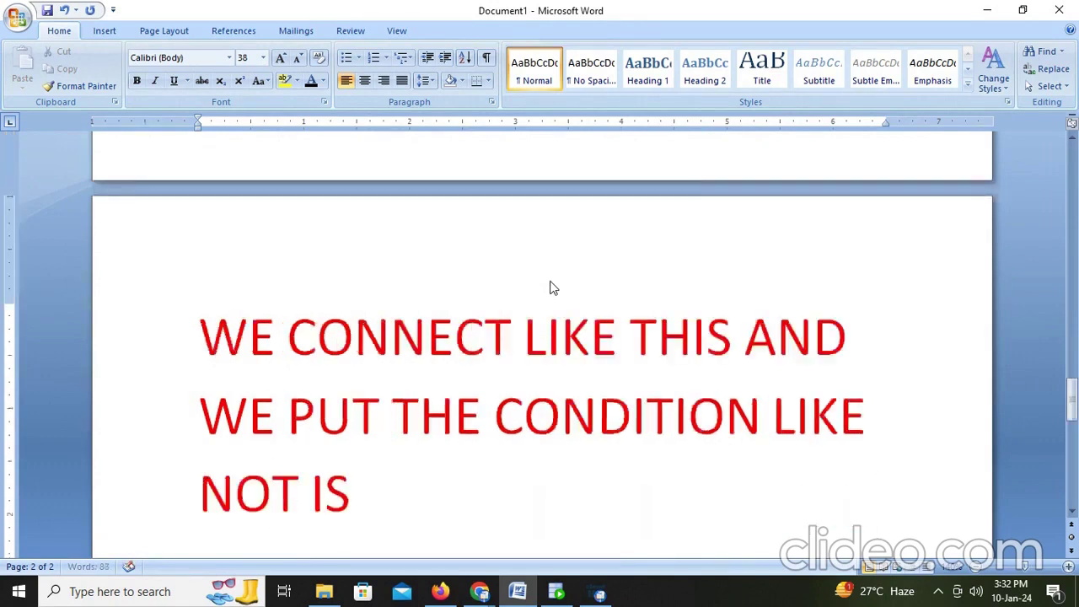
type("NULL")
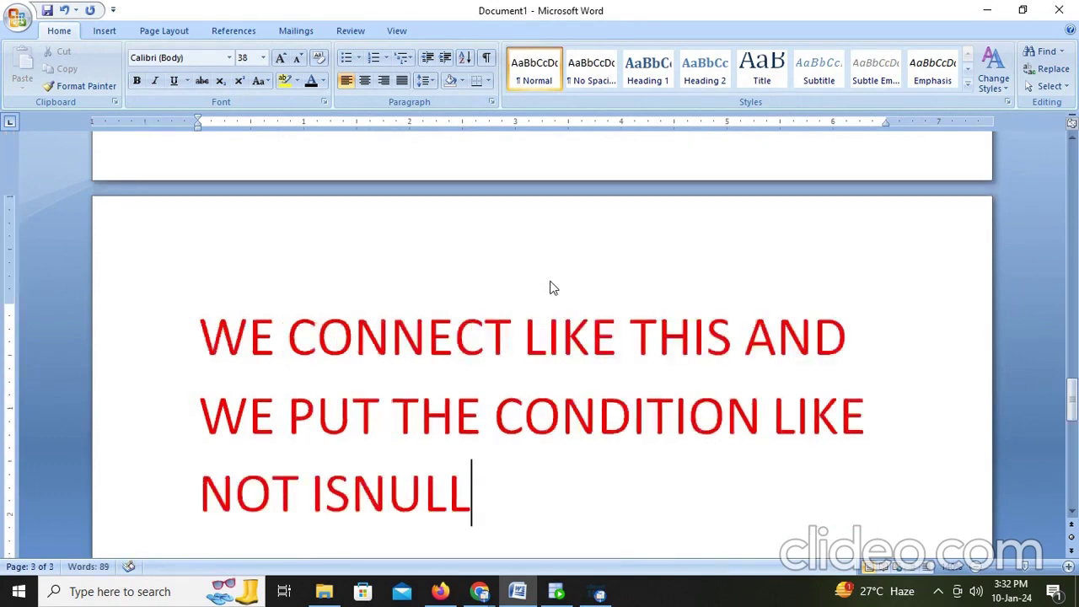
type("(DEP")
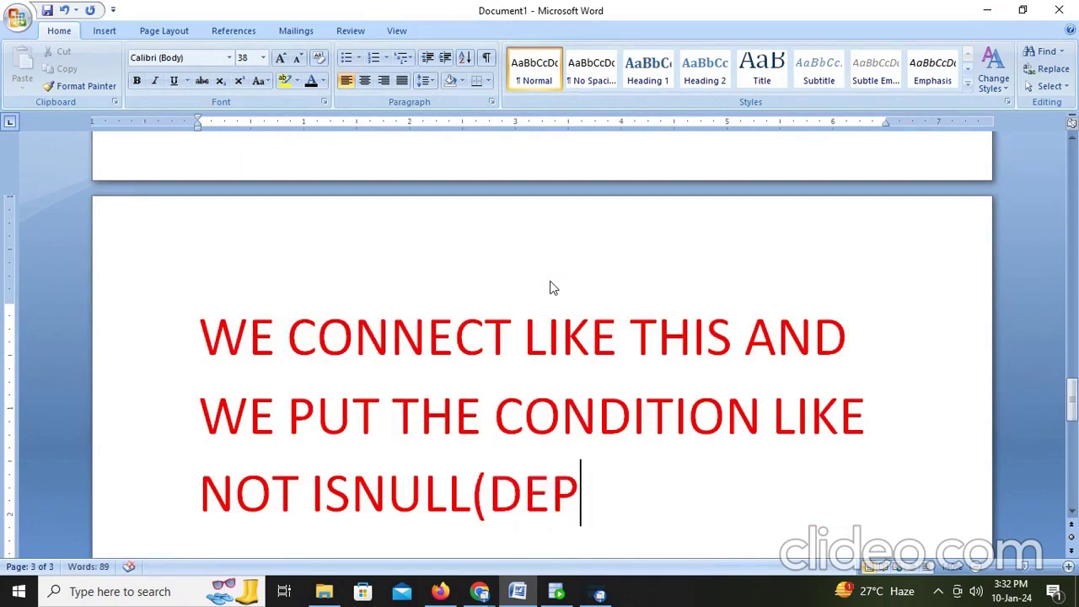
type("ARTM")
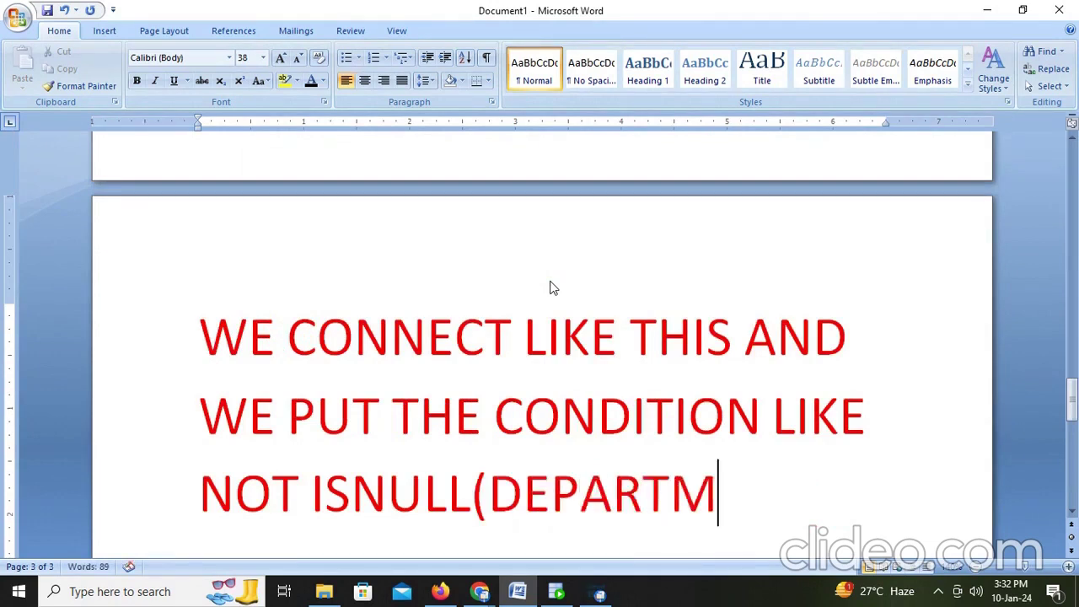
type("ENT_")
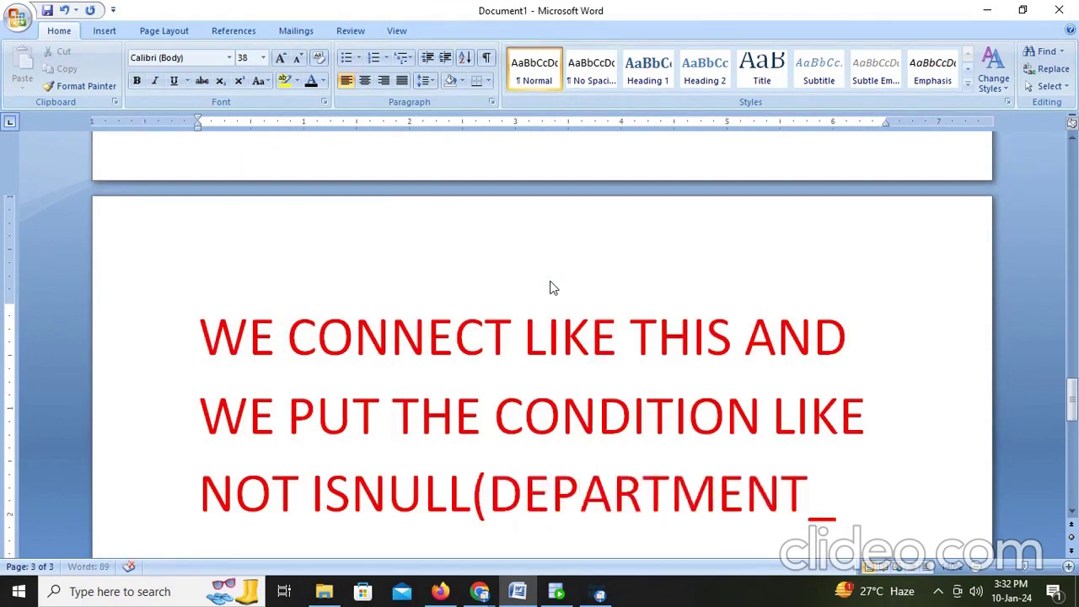
type("NAME)")
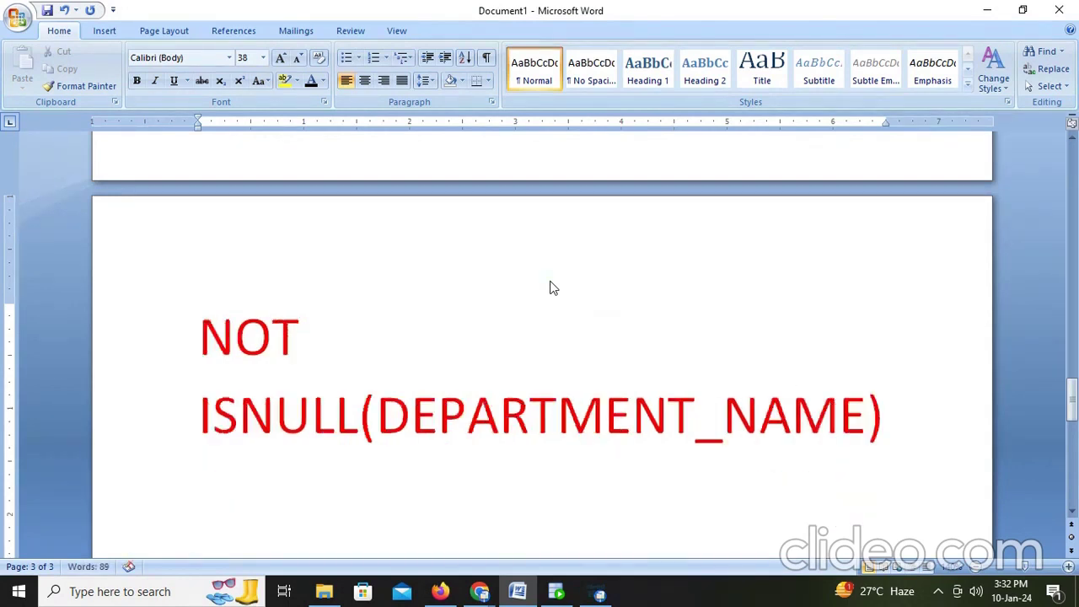
key("Return")
type("THEN")
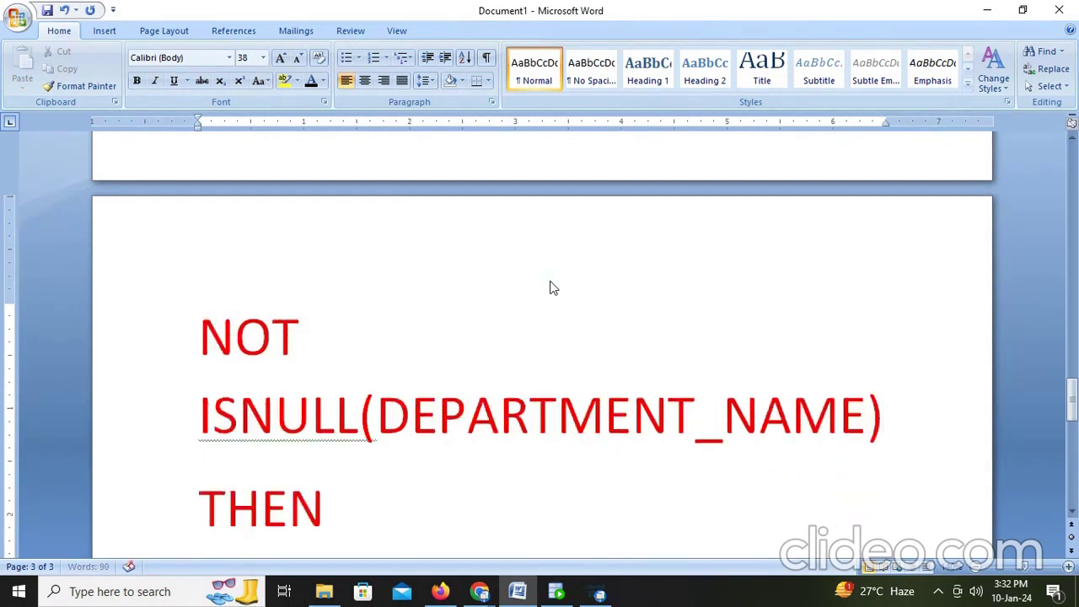
type(" IT WIL")
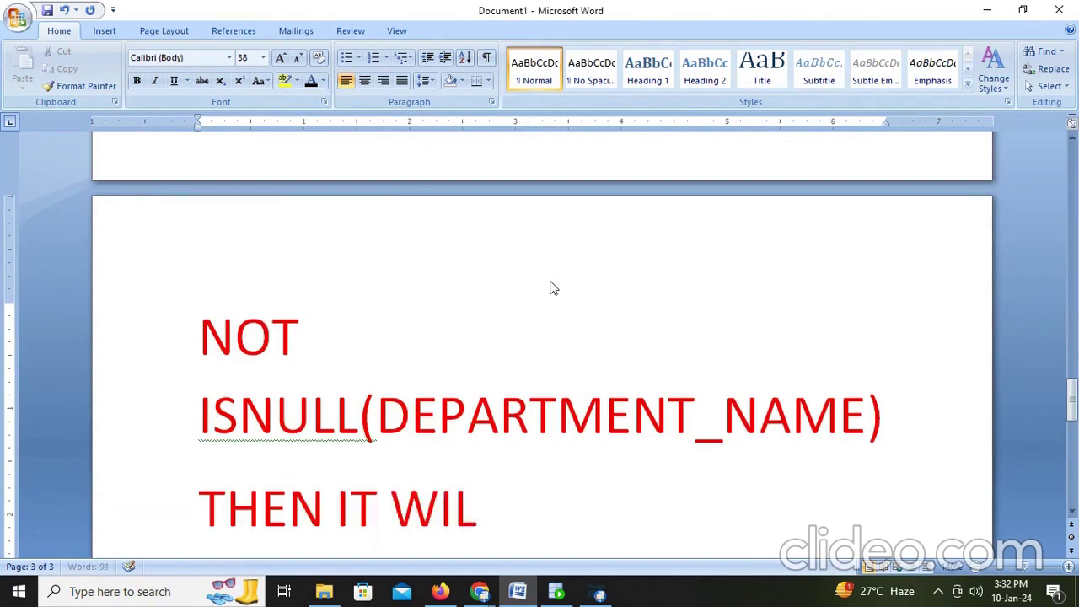
type("L ACT AS")
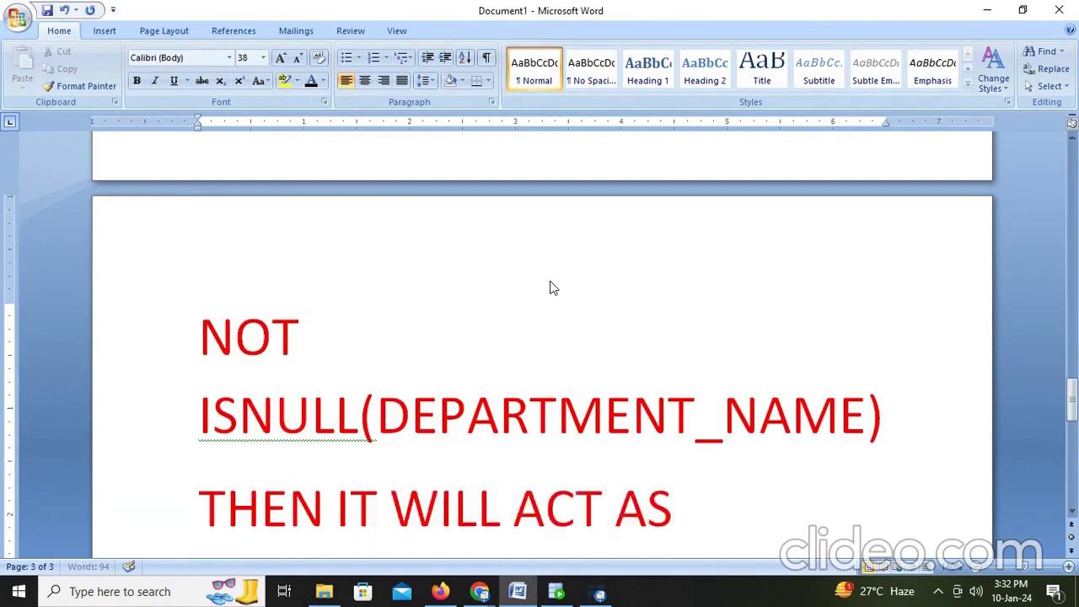
type(" INNER JO")
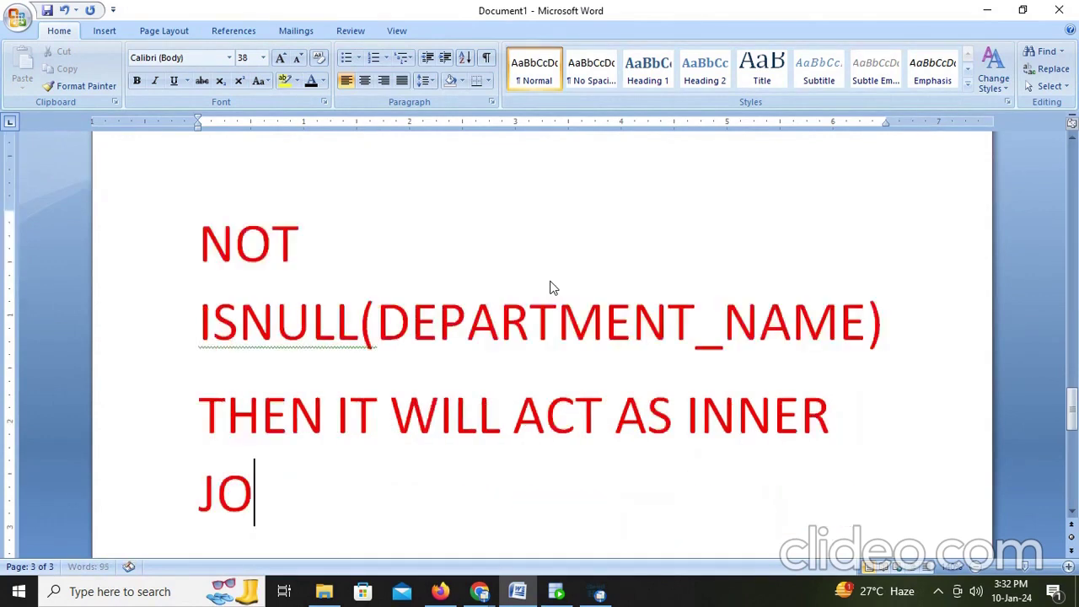
type("IN.")
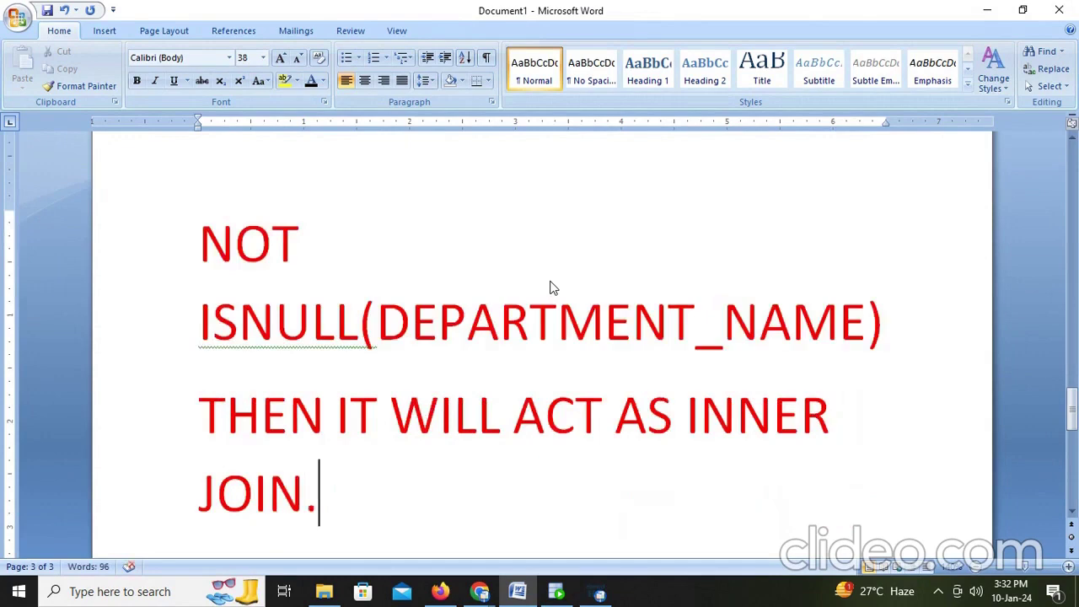
left_click(440, 592)
Step: Select the Filter, maximize its properties and set the condition type to Advanced
left_click(351, 302)
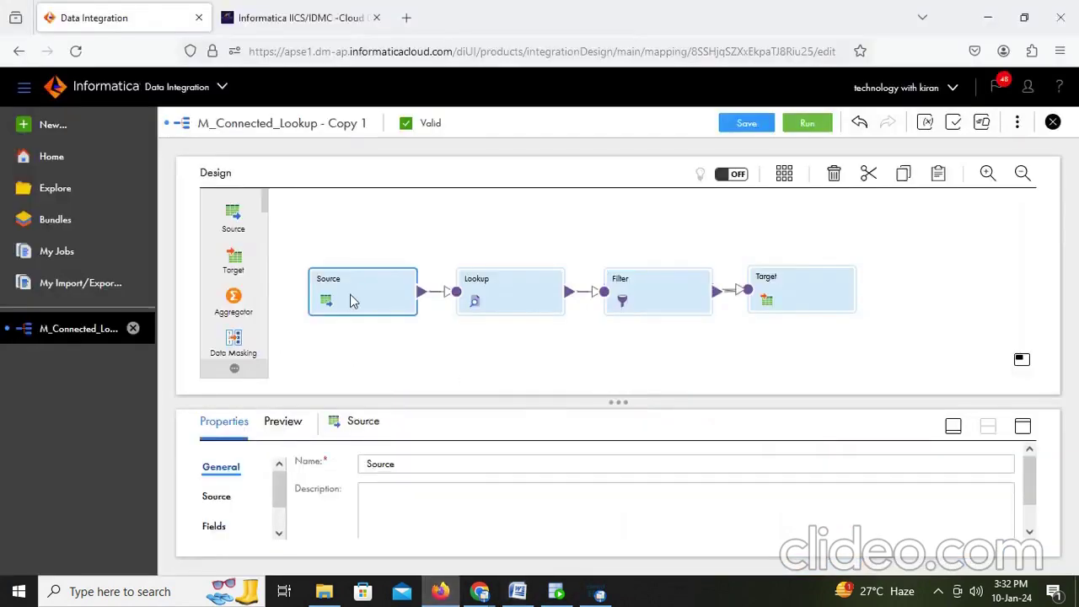
left_click(485, 305)
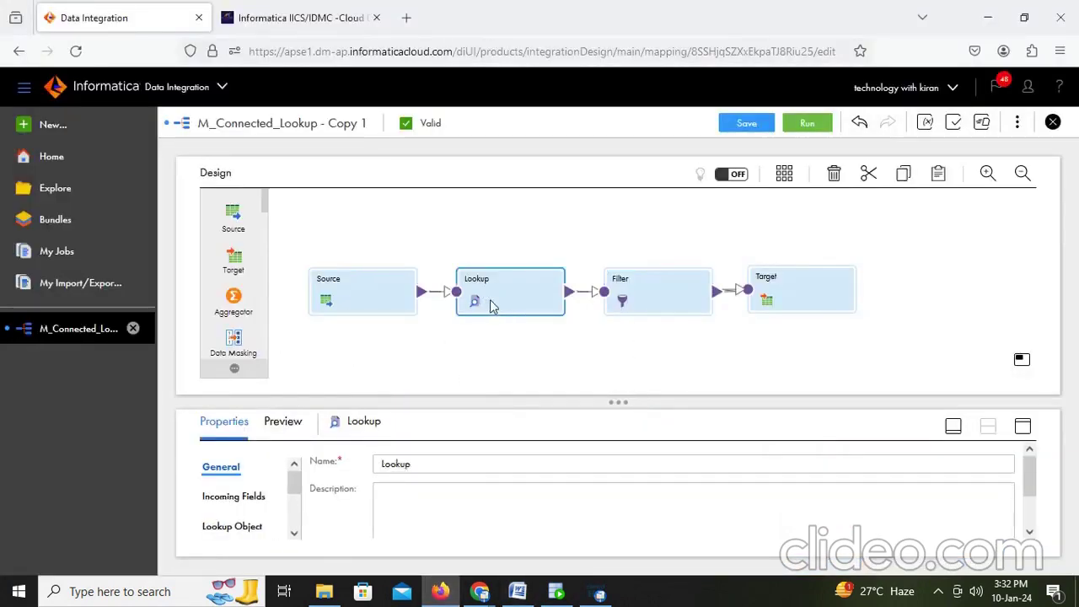
left_click(641, 299)
left_click(1025, 427)
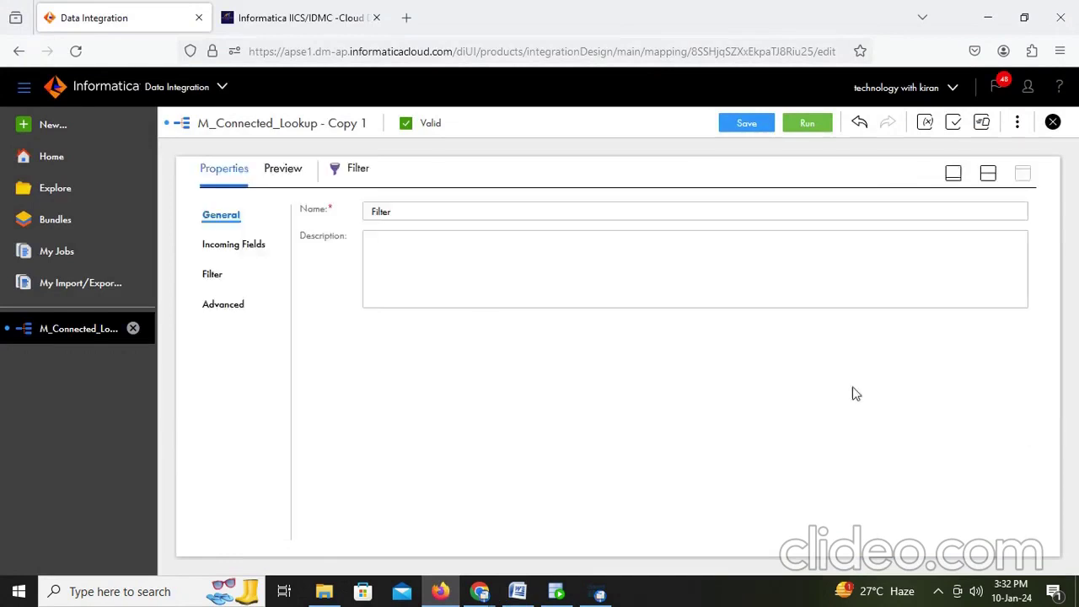
left_click(213, 274)
left_click(460, 217)
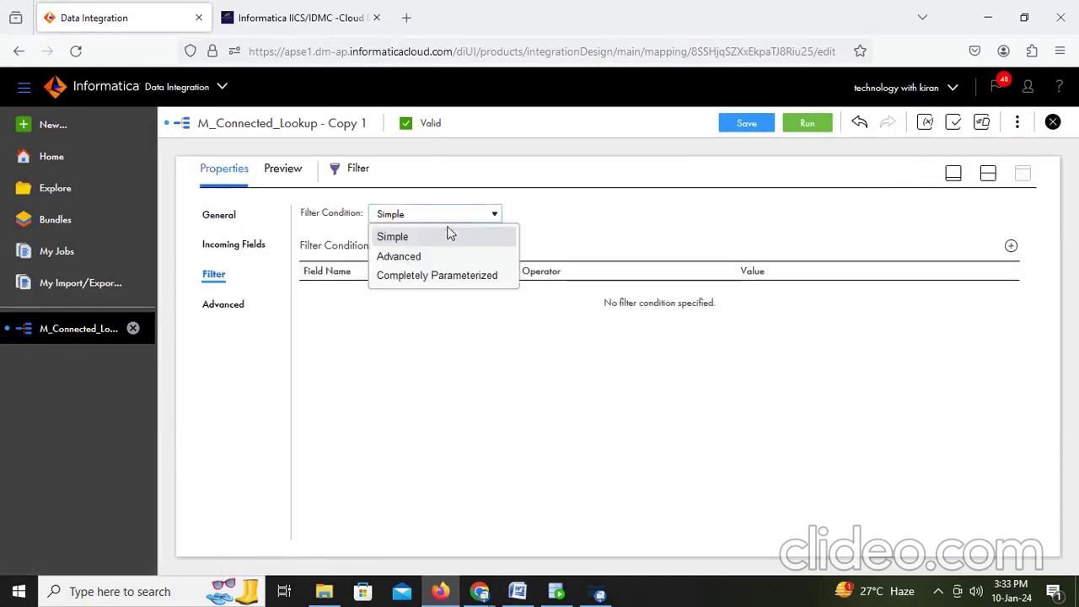
left_click(418, 256)
Step: Define the condition NOT ISNULL(DEPARTMENT_NAME), validate it and accept it with OK
left_click(815, 216)
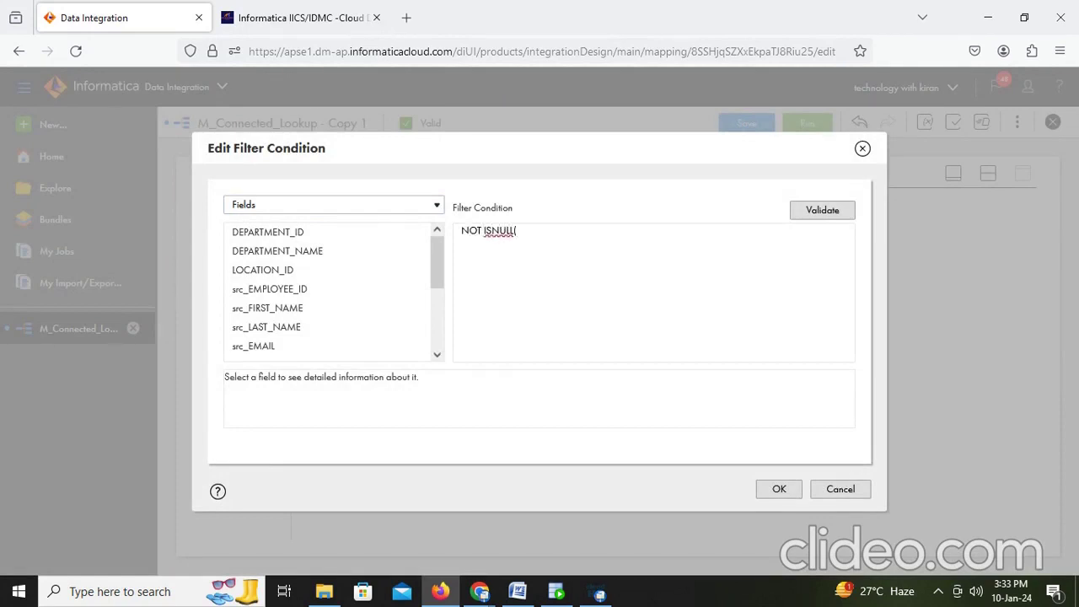
left_click(413, 252)
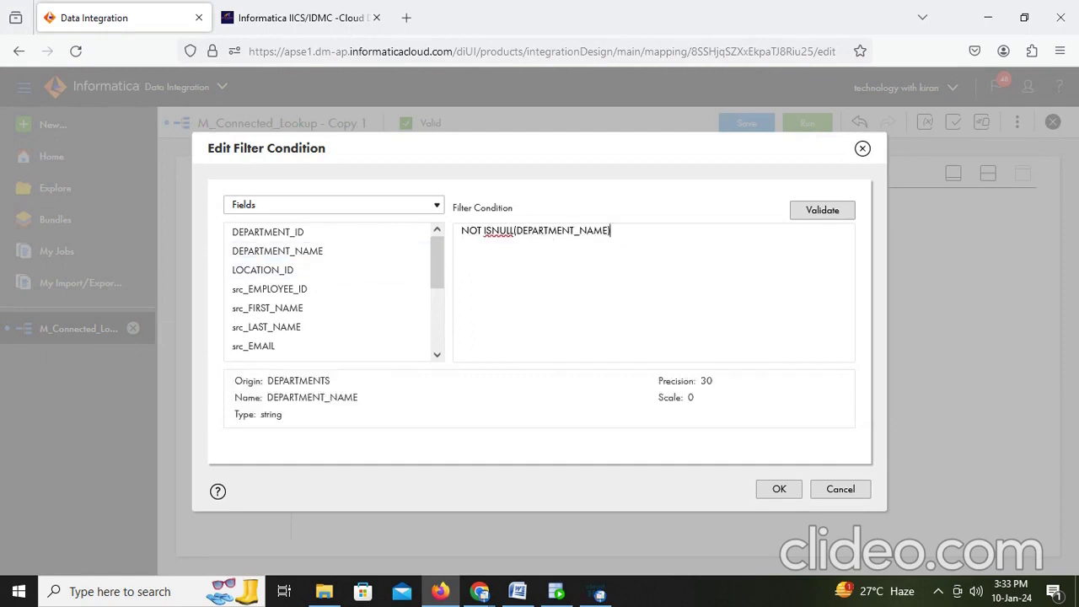
left_click(818, 212)
left_click(817, 213)
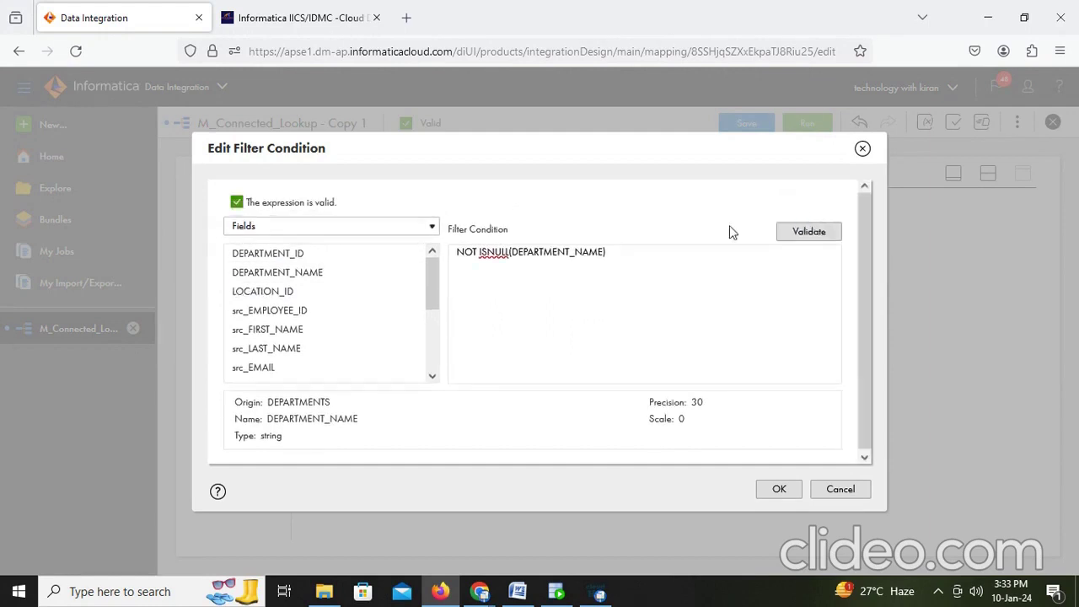
left_click(778, 492)
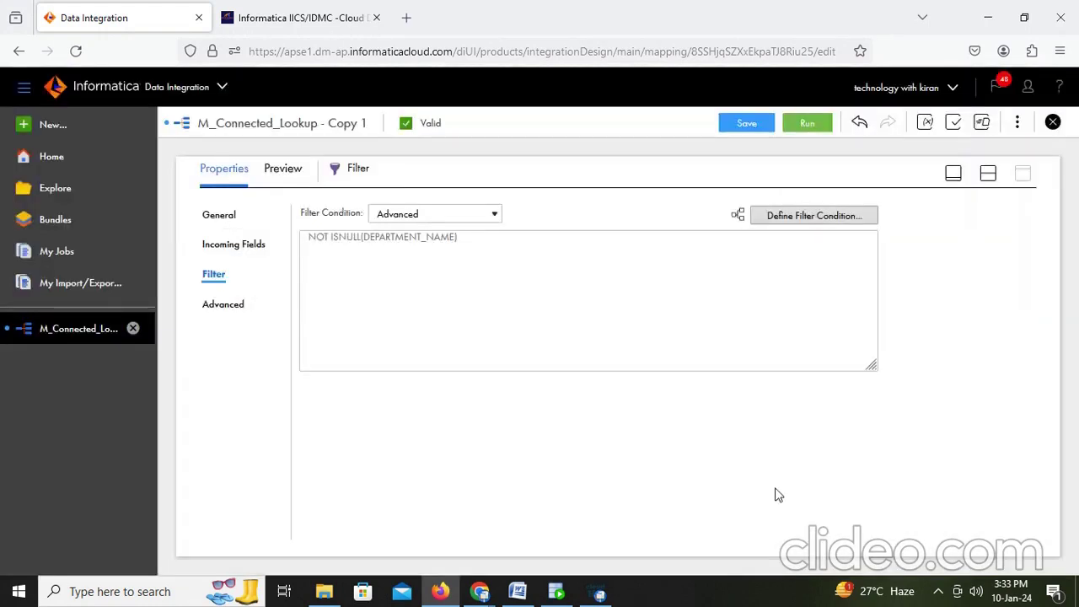
left_click(988, 175)
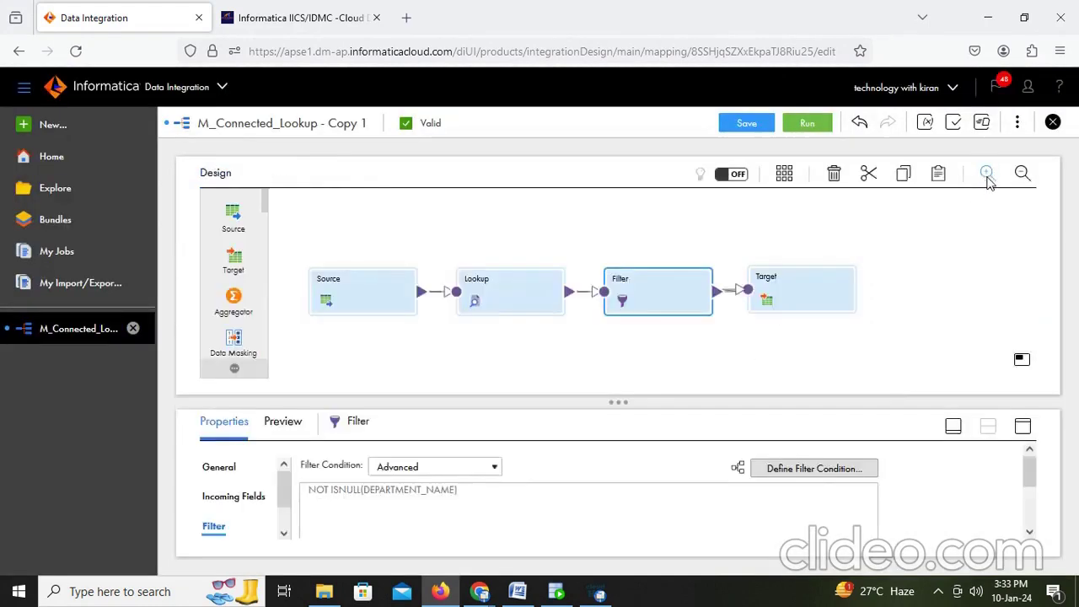
Step: Save the M_Connected_Lookup - INNERJOIN mapping and run it on the chosen runtime environment
left_click(746, 124)
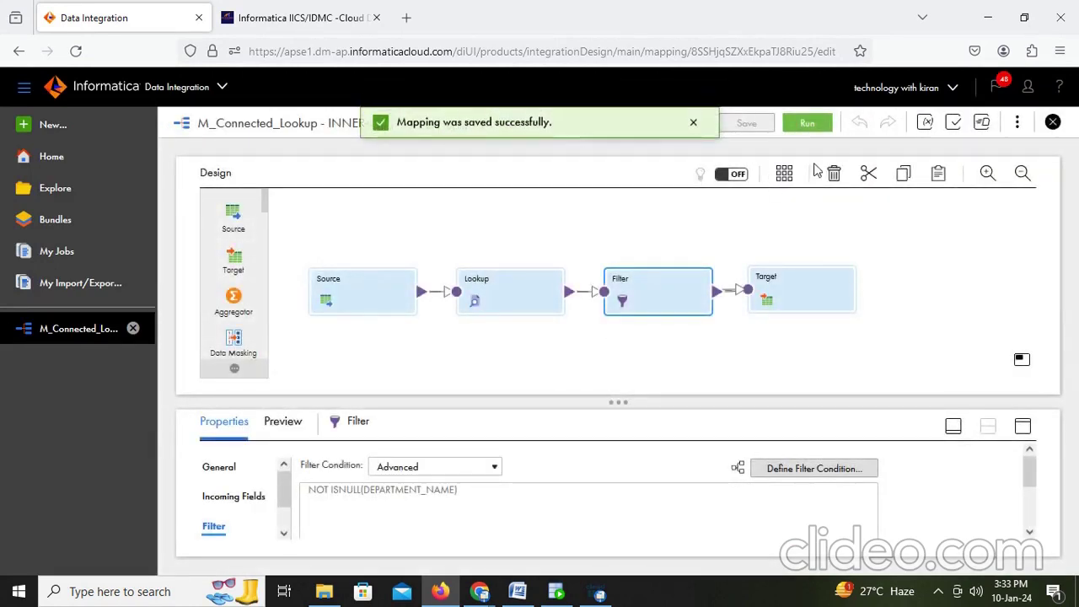
left_click(807, 124)
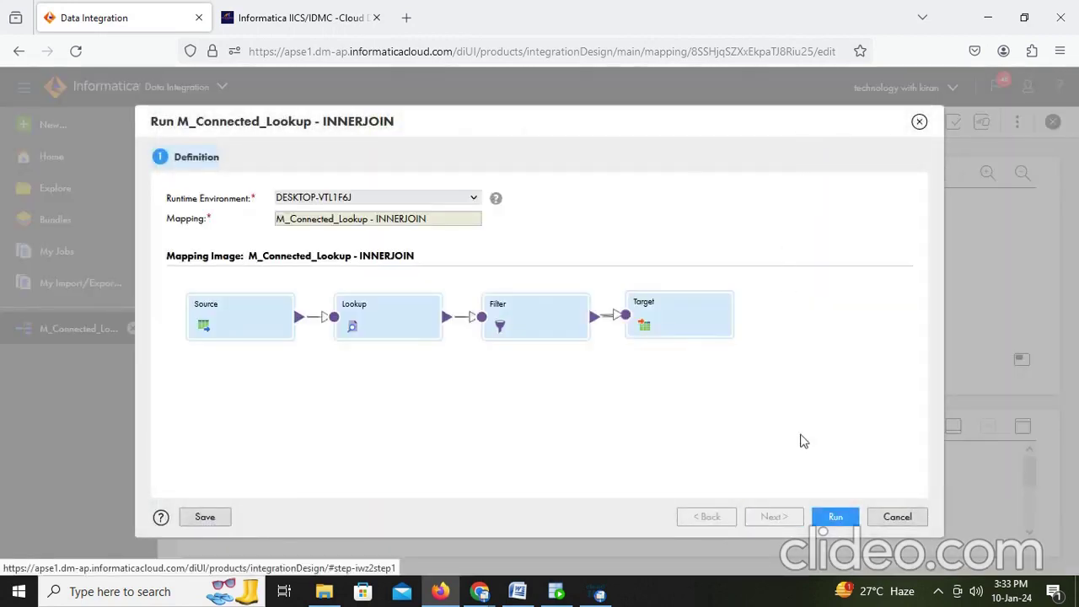
left_click(834, 520)
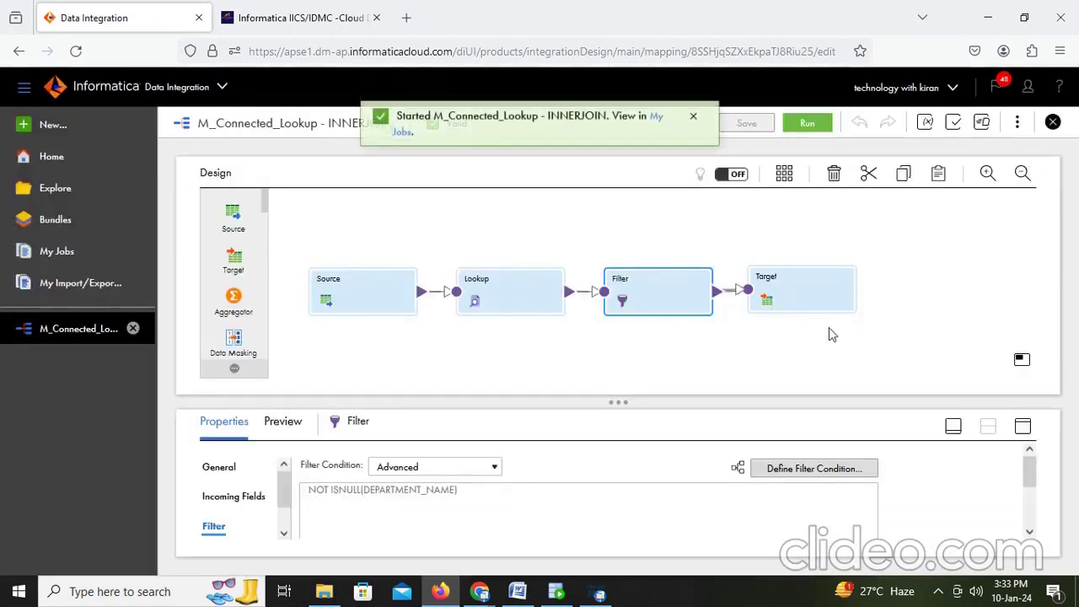
Step: Follow the started INNERJOIN run in My Jobs and refresh its status
left_click(657, 126)
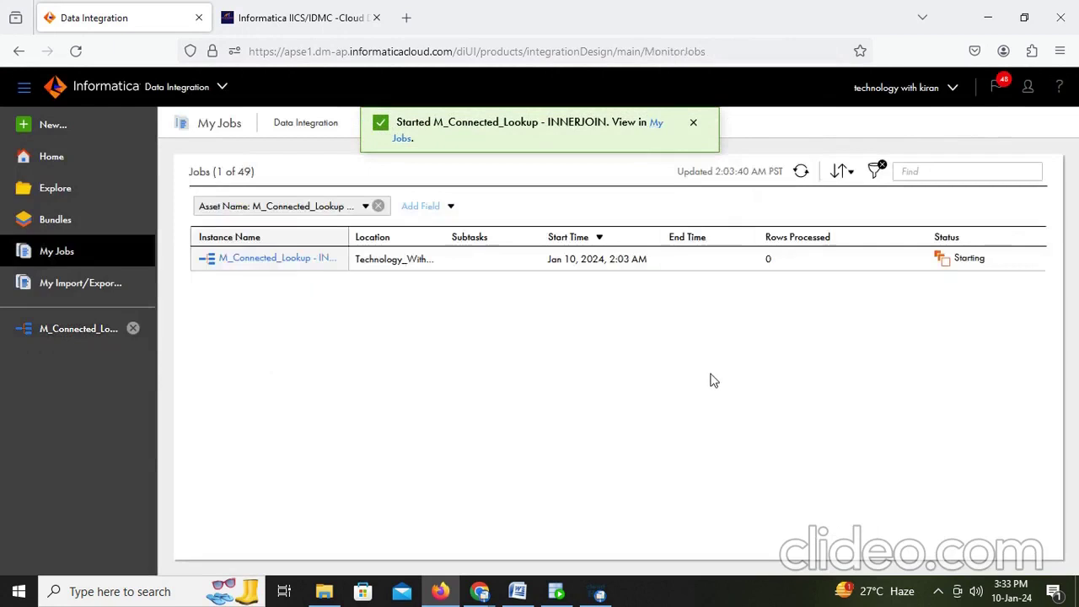
left_click(802, 173)
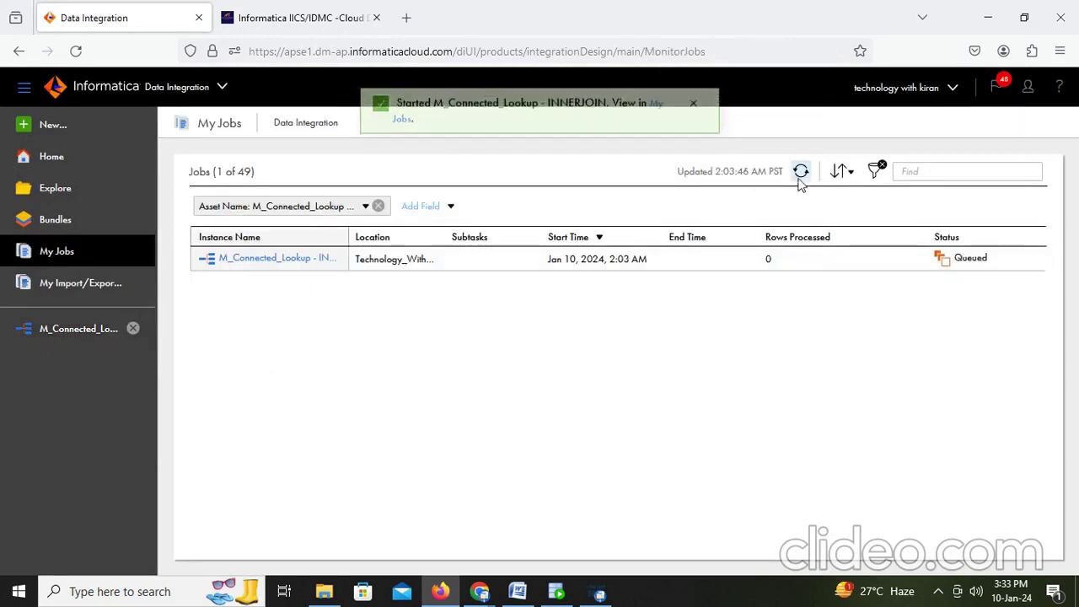
left_click(556, 594)
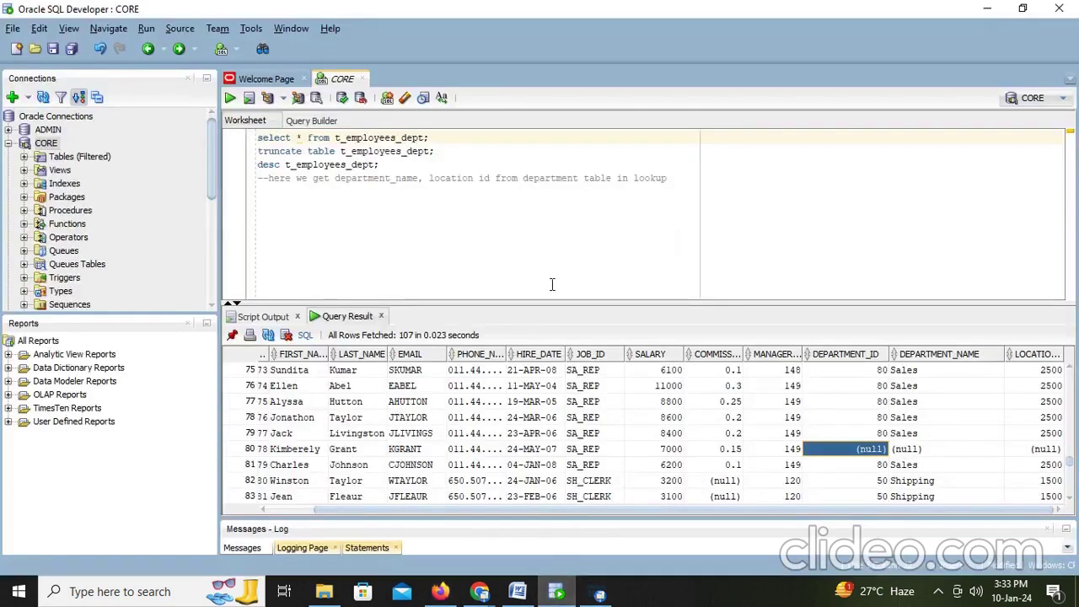
Step: Truncate t_employees_dept and confirm 'select * from t_employees_dept;' returns 0 rows
left_click(448, 151)
key("ctrl+Return")
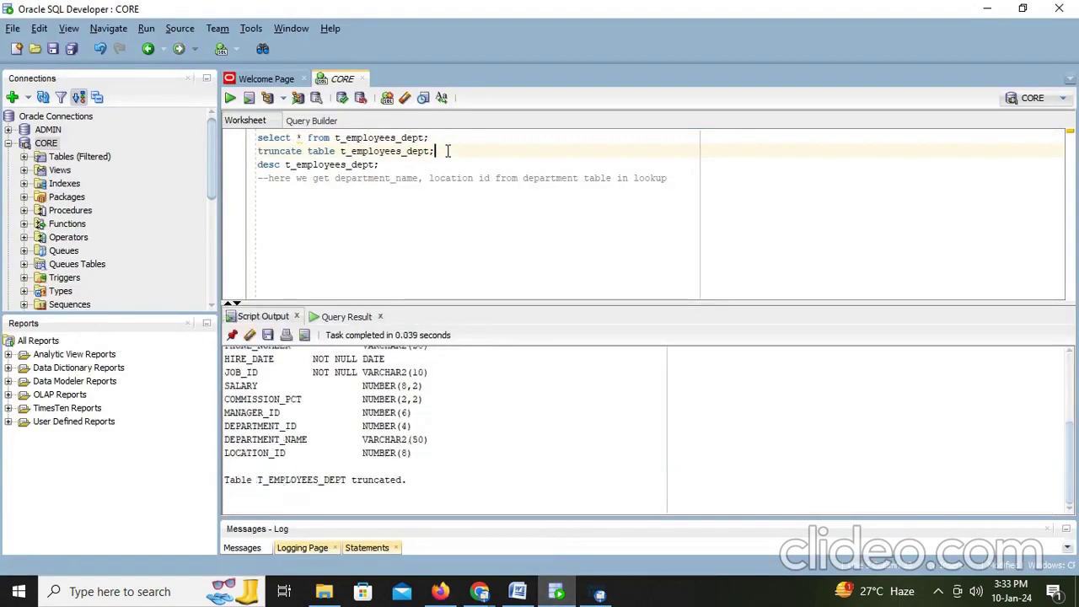
left_click(461, 137)
key("ctrl+Return")
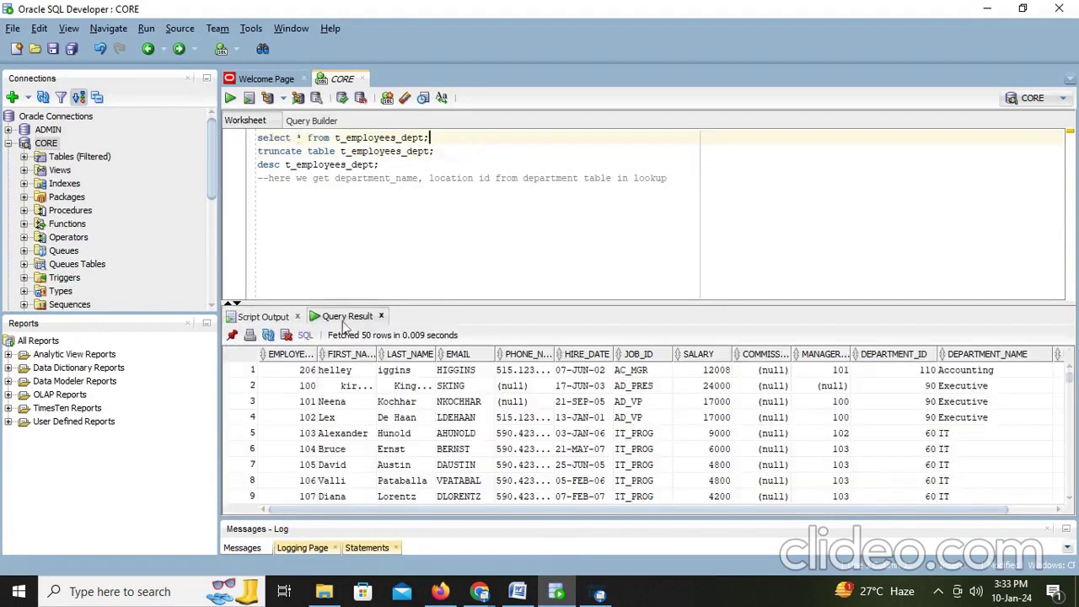
left_click(442, 151)
key("ctrl+Return")
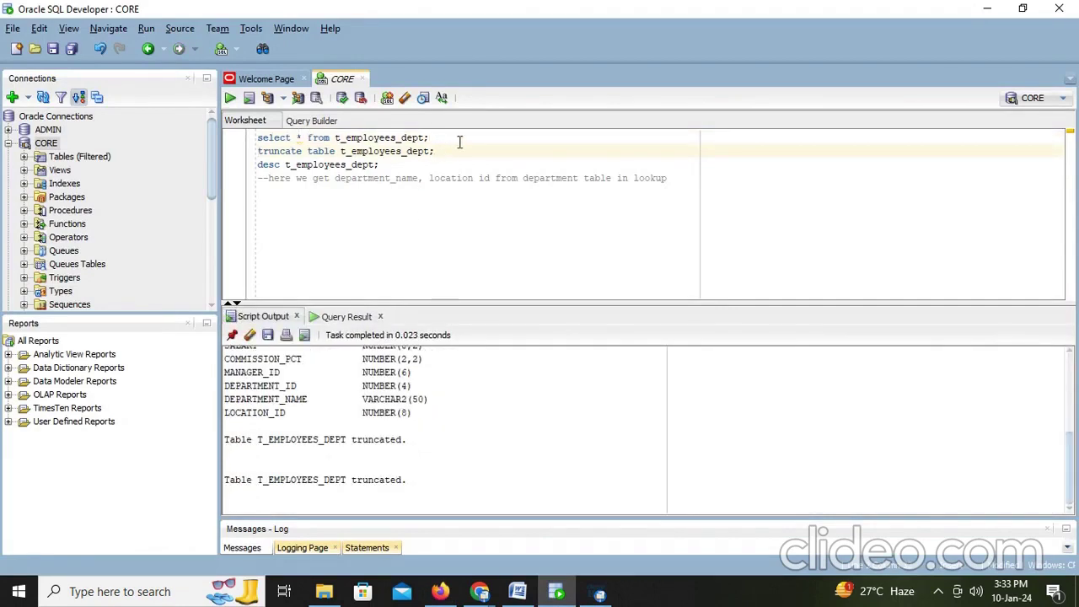
left_click(458, 136)
key("ctrl+Return")
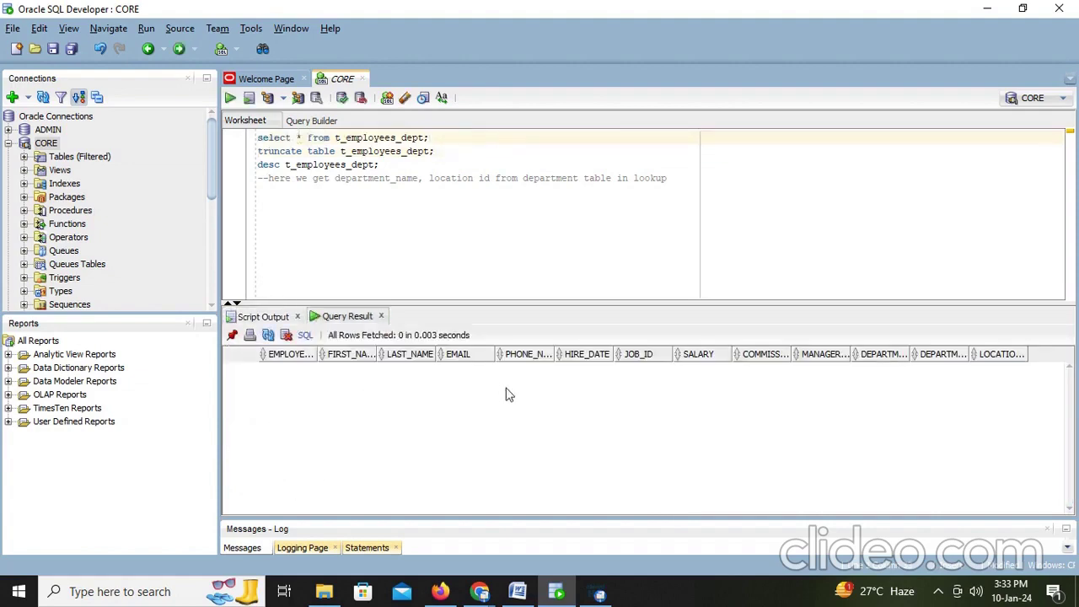
key("alt+Tab")
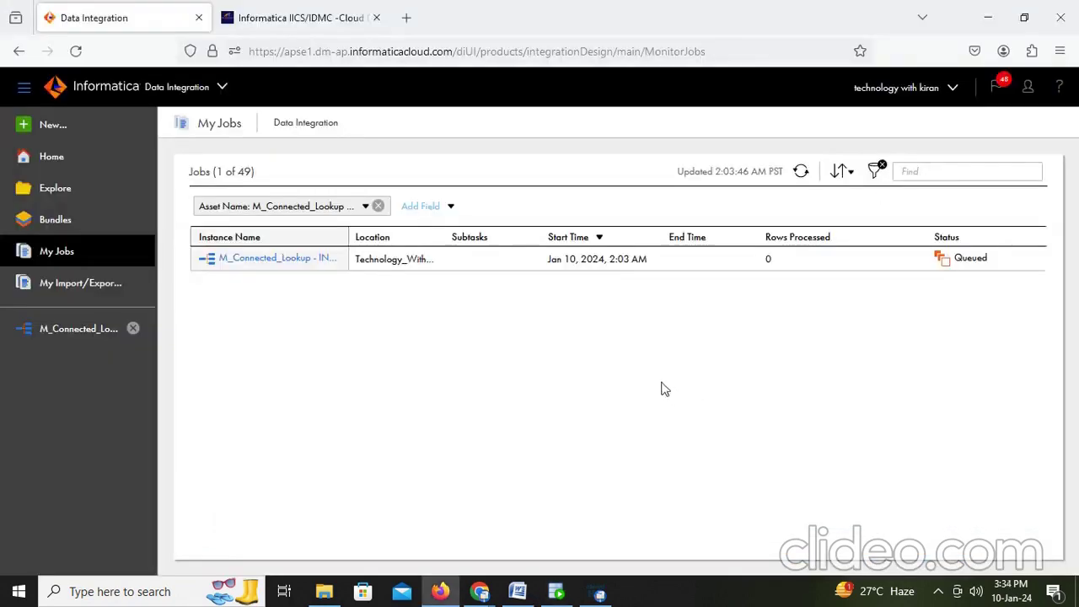
Step: Refresh My Jobs to see the first run succeed with 106 rows, and requery t_employees_dept
left_click(801, 171)
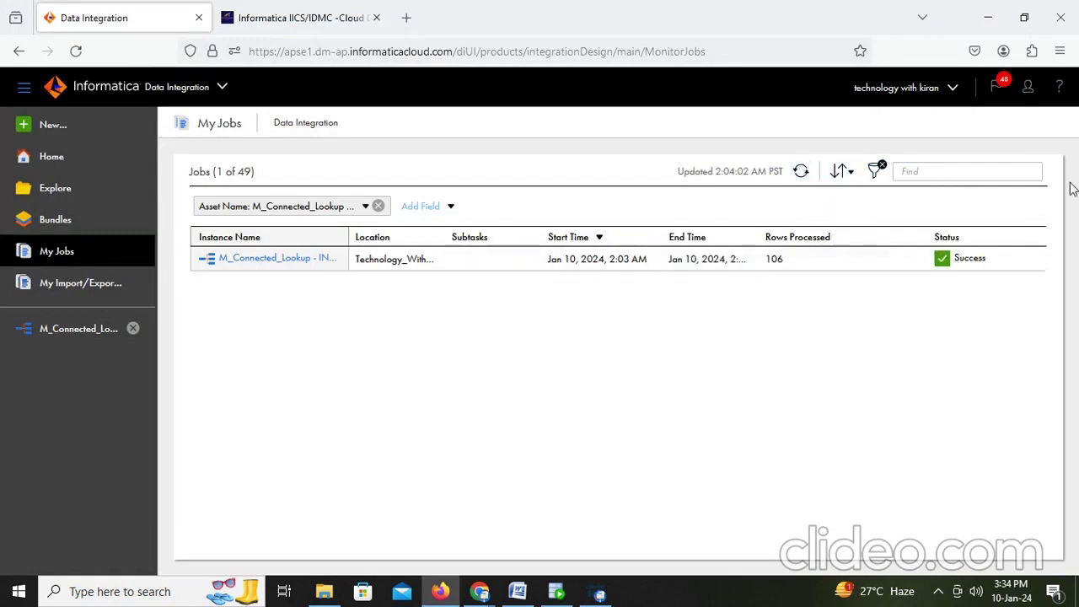
mouse_move(1017, 267)
left_click(556, 592)
key("ctrl+Return")
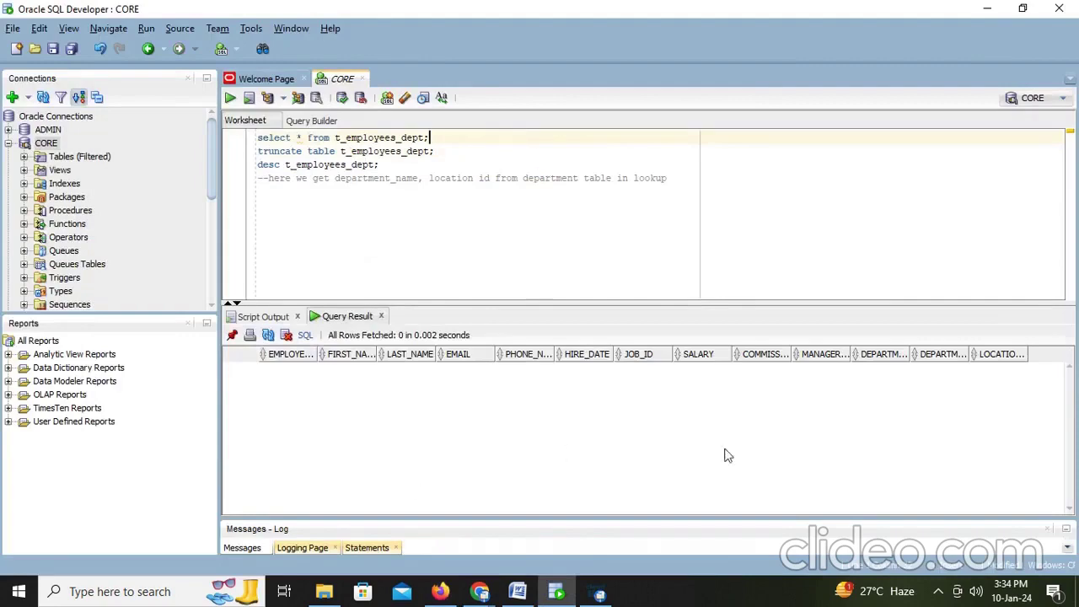
key("alt+Tab")
Step: Restart the INNERJOIN job and refresh until its status shows Running
left_click(1015, 263)
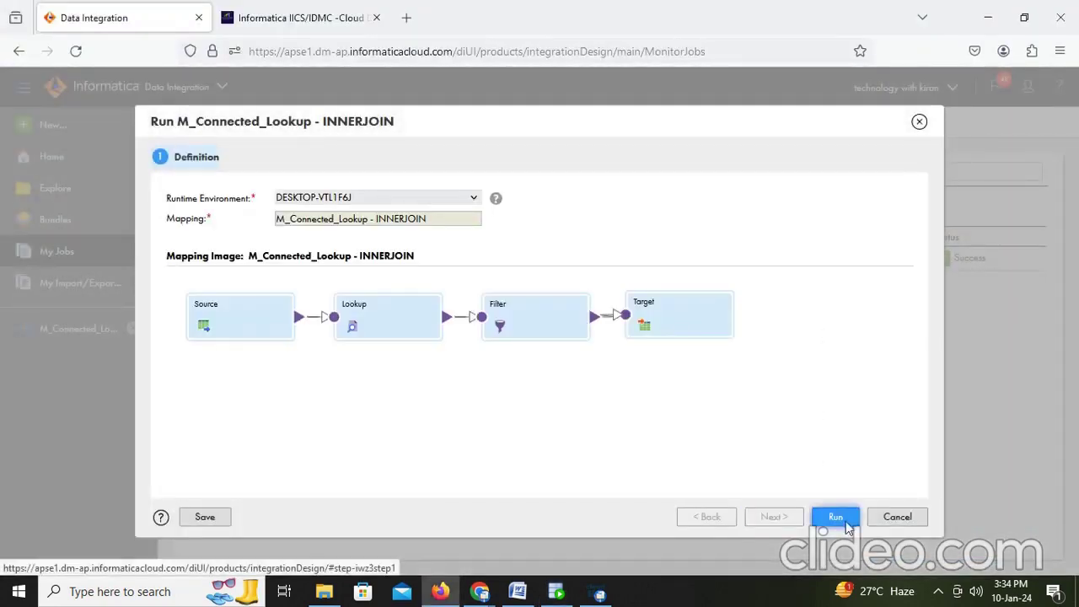
left_click(849, 524)
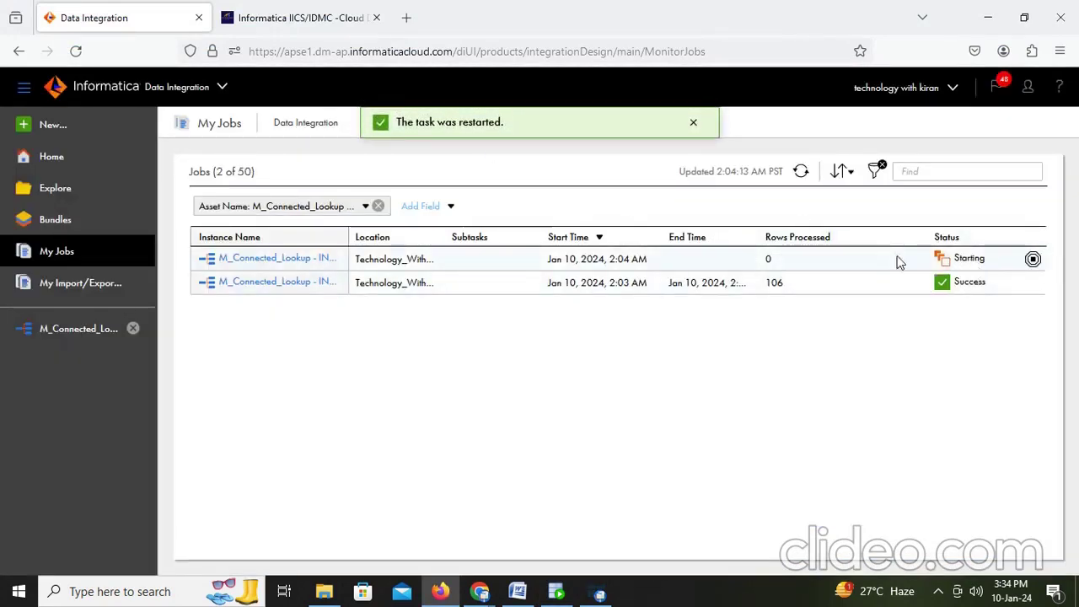
left_click(801, 172)
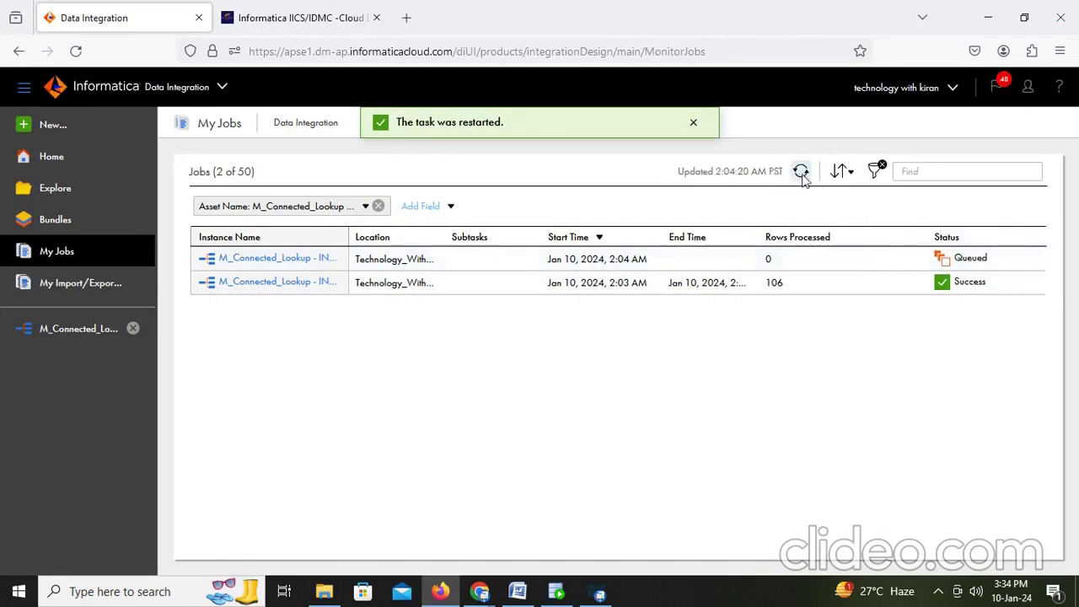
left_click(801, 172)
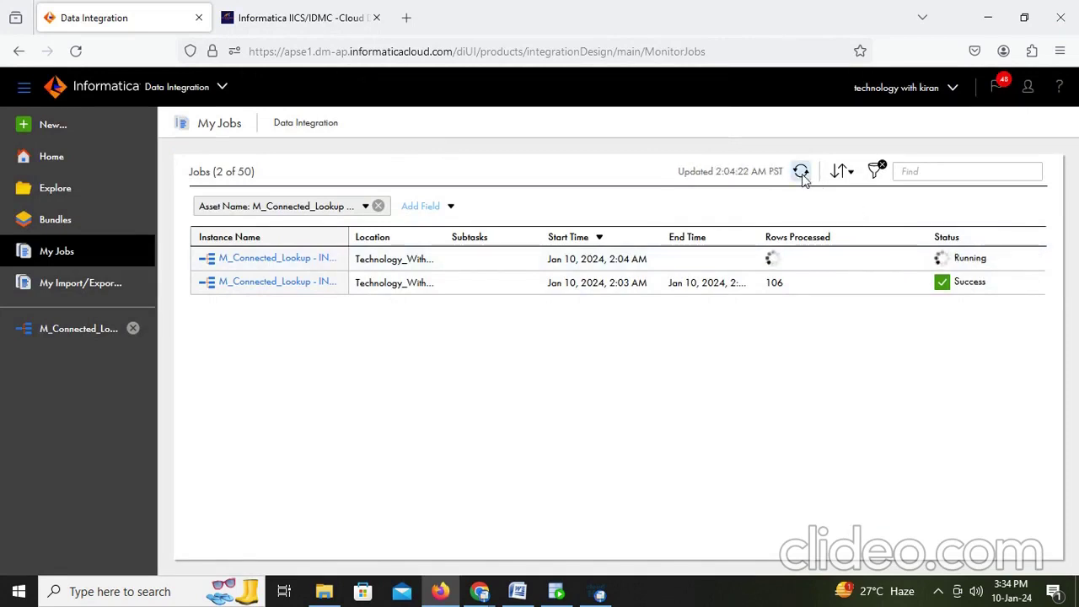
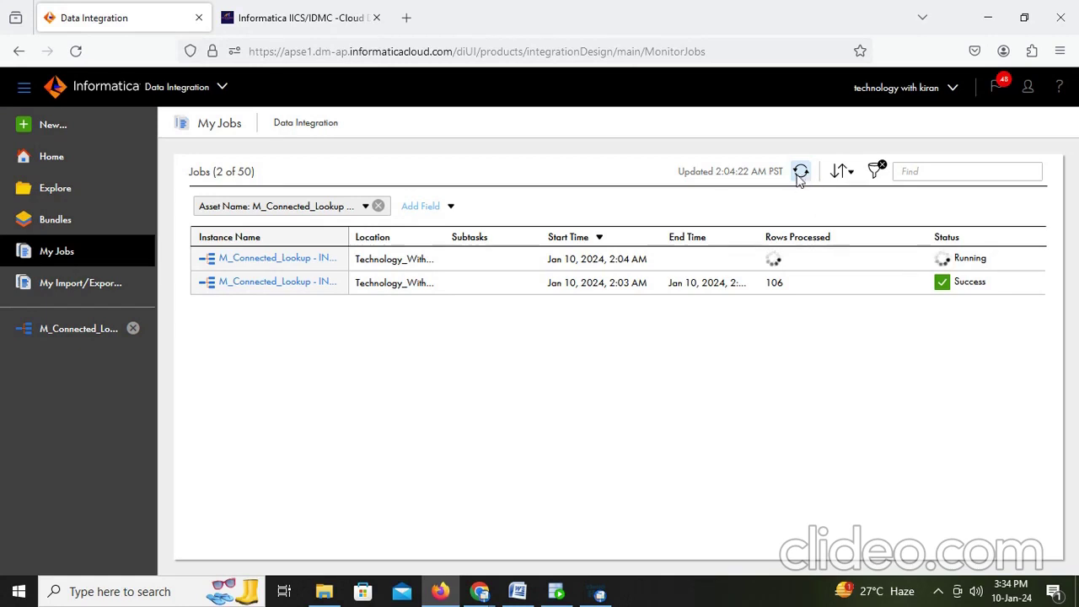
Step: Refresh My Jobs, open the INNERJOIN-2 run details, and highlight the 107 source success rows
left_click(800, 173)
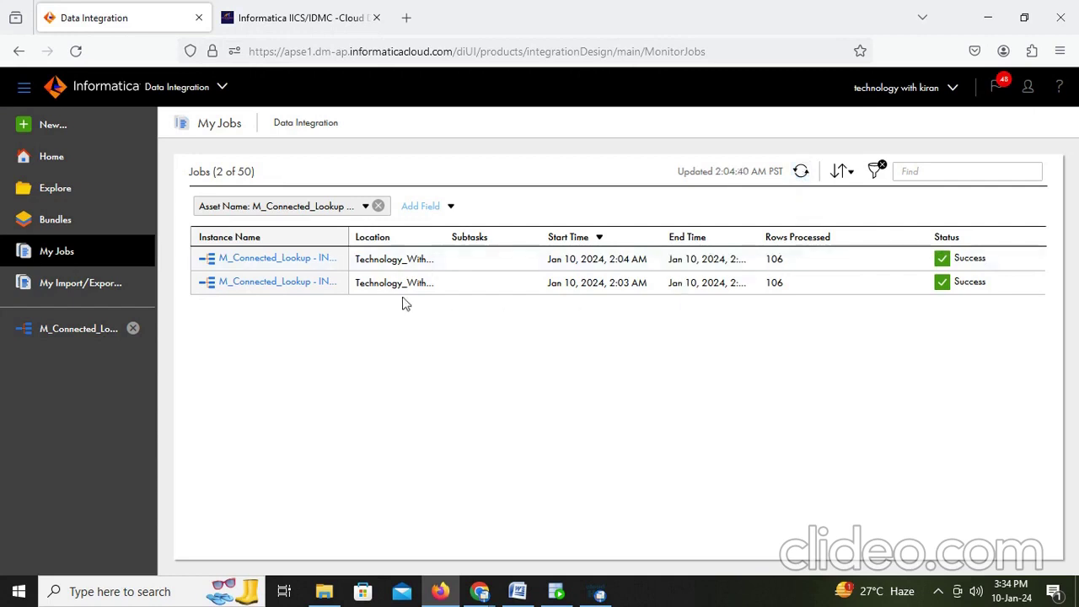
left_click(292, 262)
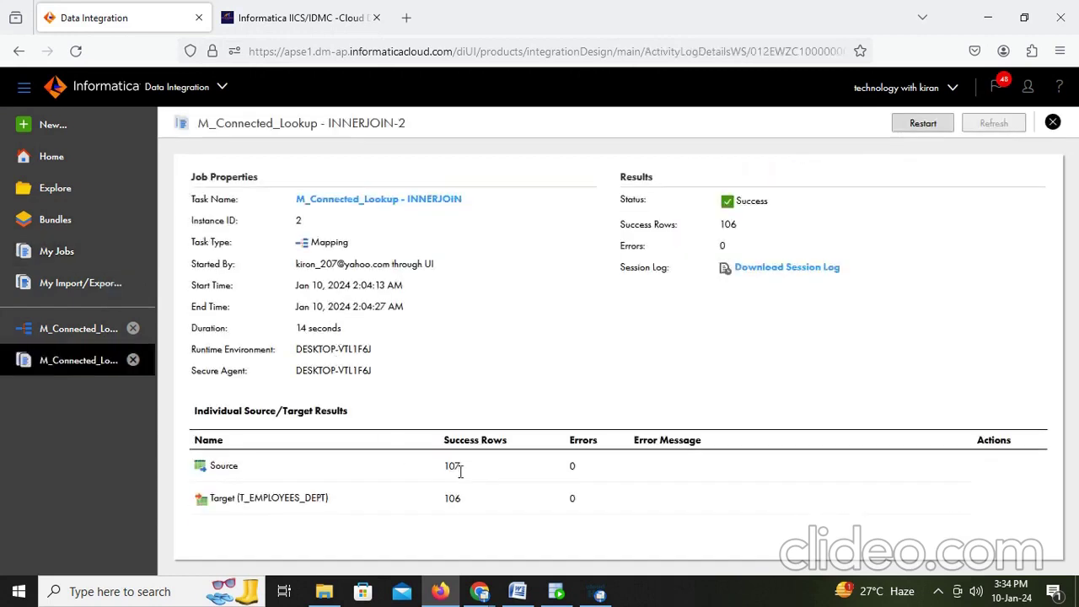
left_click_drag(461, 470, 423, 502)
Step: Rerun 'select * from t_employees_dept;' and check that all 106 rows have department names and location ids
left_click(556, 591)
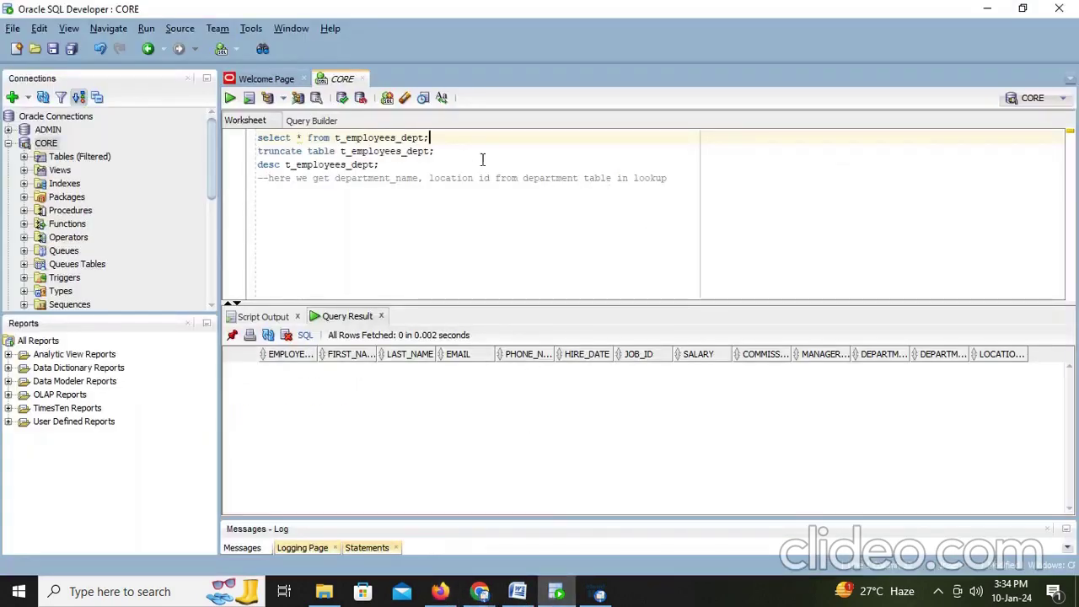
key("ctrl+Return")
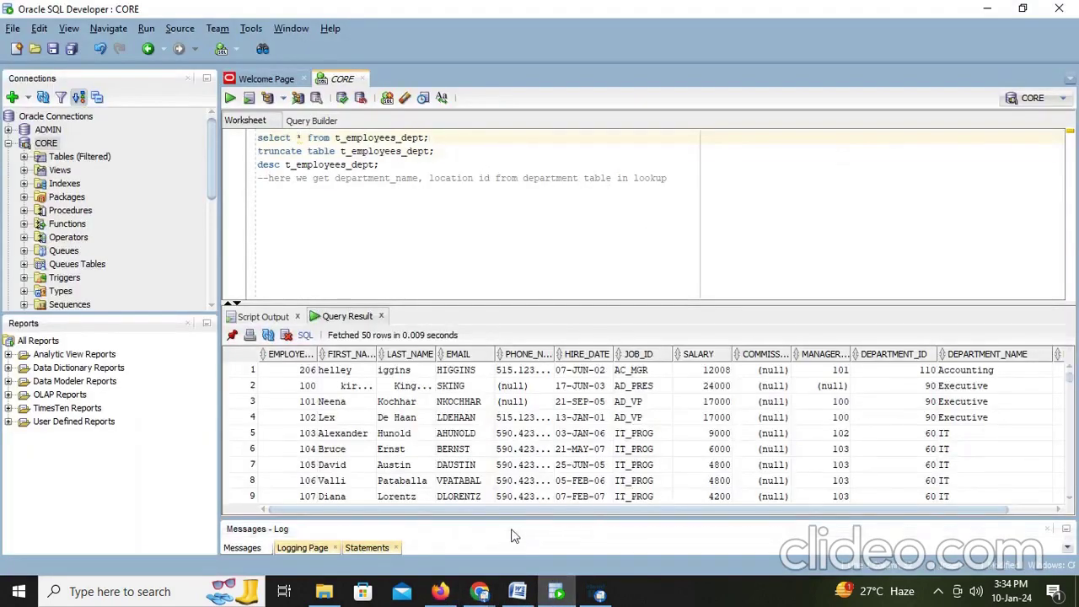
scroll(881, 501, "right", 1)
scroll(1048, 447, "down", 20)
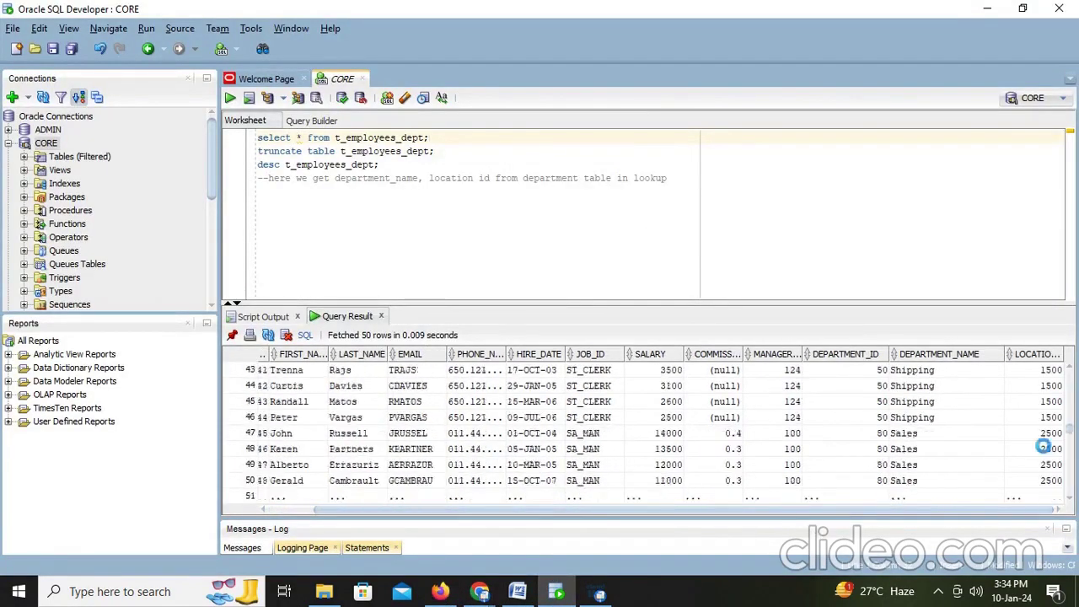
scroll(1042, 468, "up", 10)
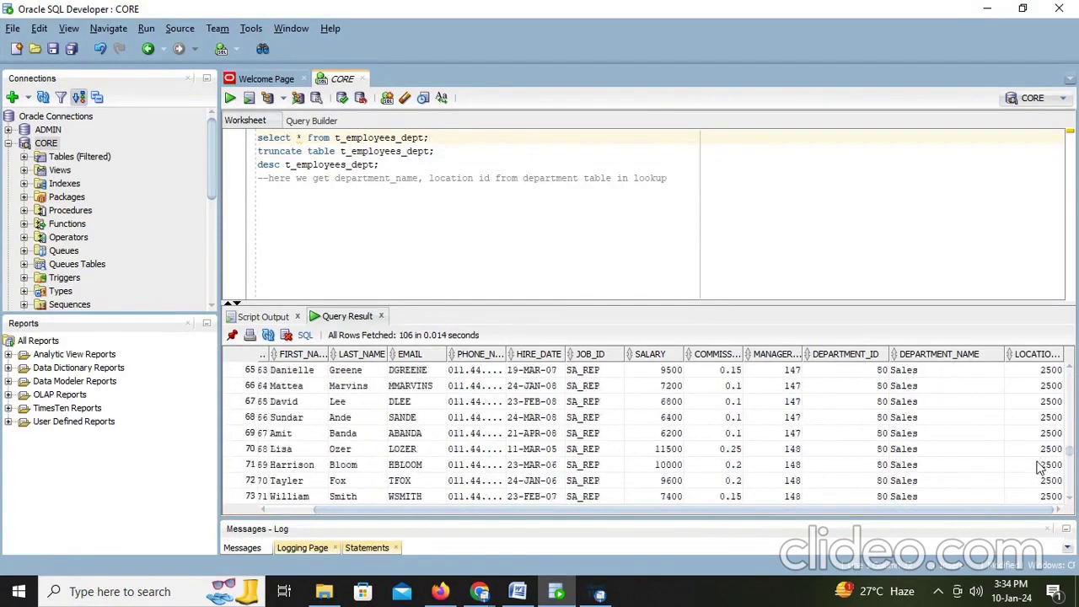
left_click(517, 592)
scroll(550, 491, "down", 1)
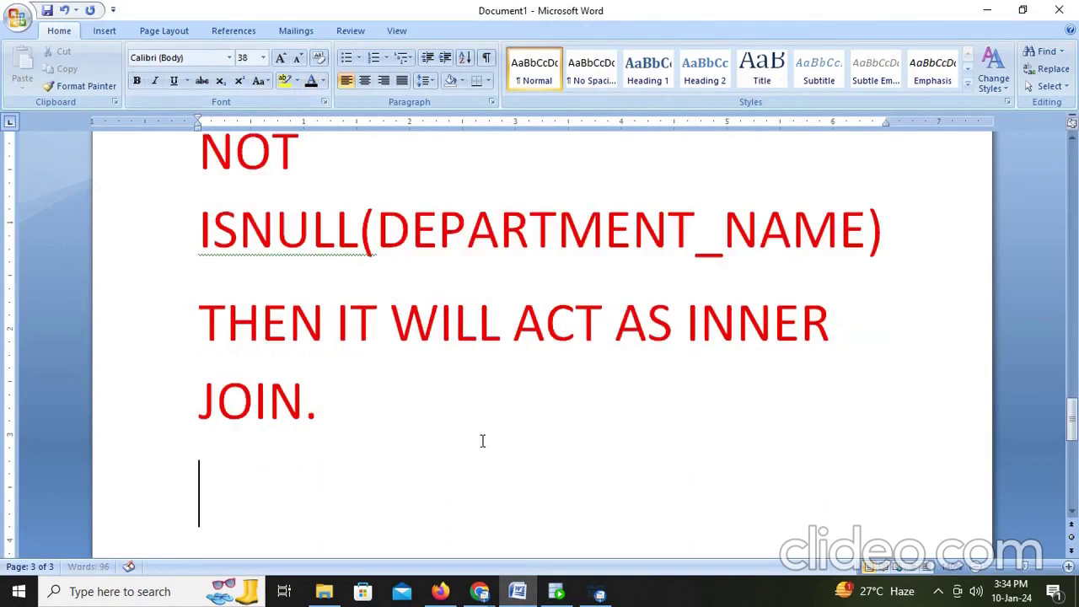
Step: Type 'HERE WE ARE GETTING ALL NOT NULL COLUMNS' below the inner join note, fixing typos
type("HERE")
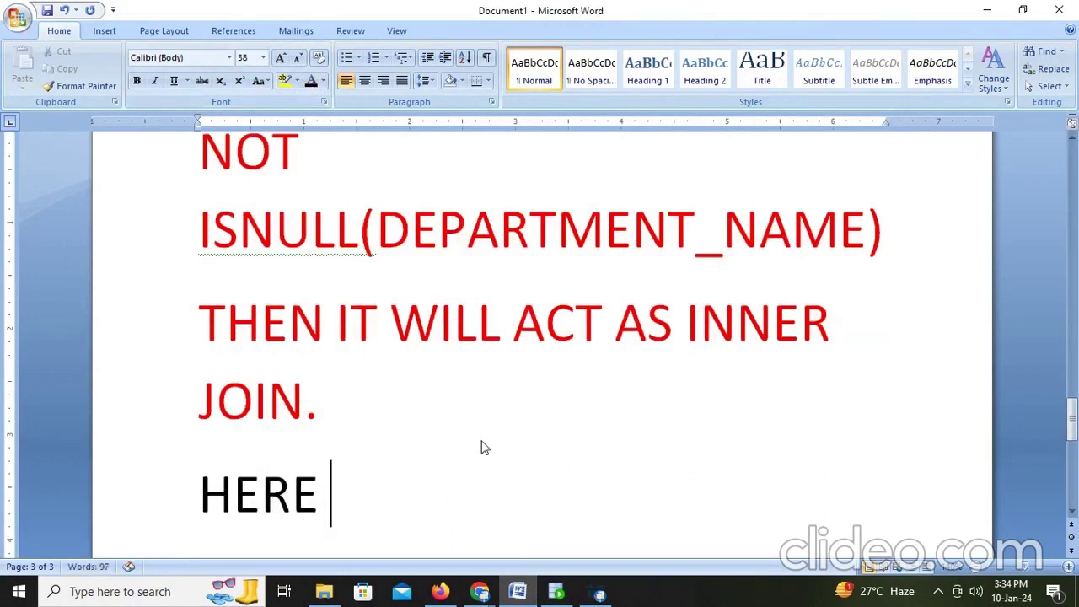
type(" WE ARE GE")
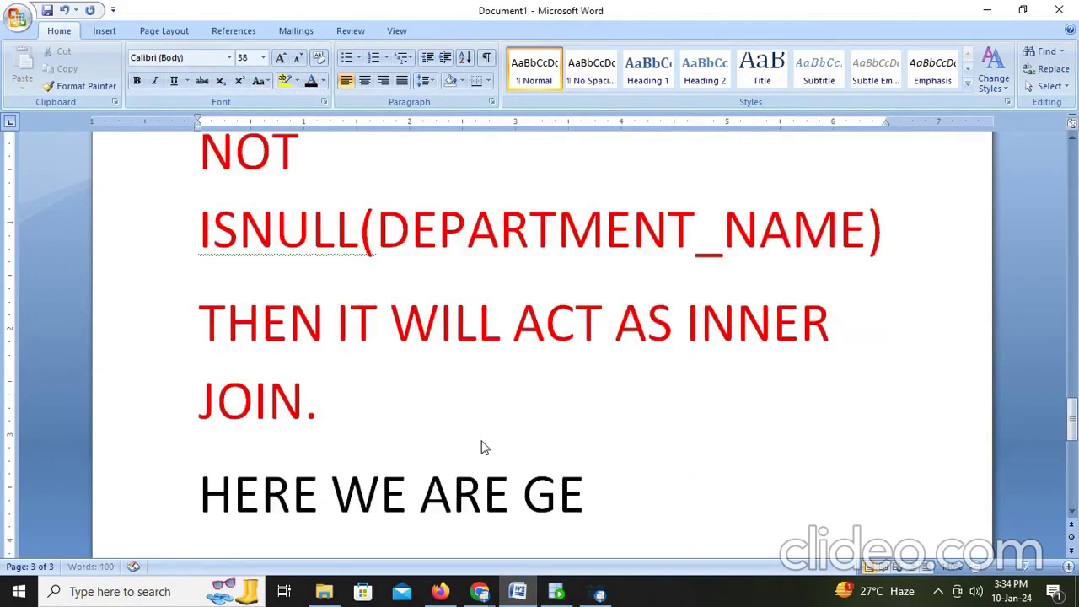
type("TTING A")
key("BackSpace")
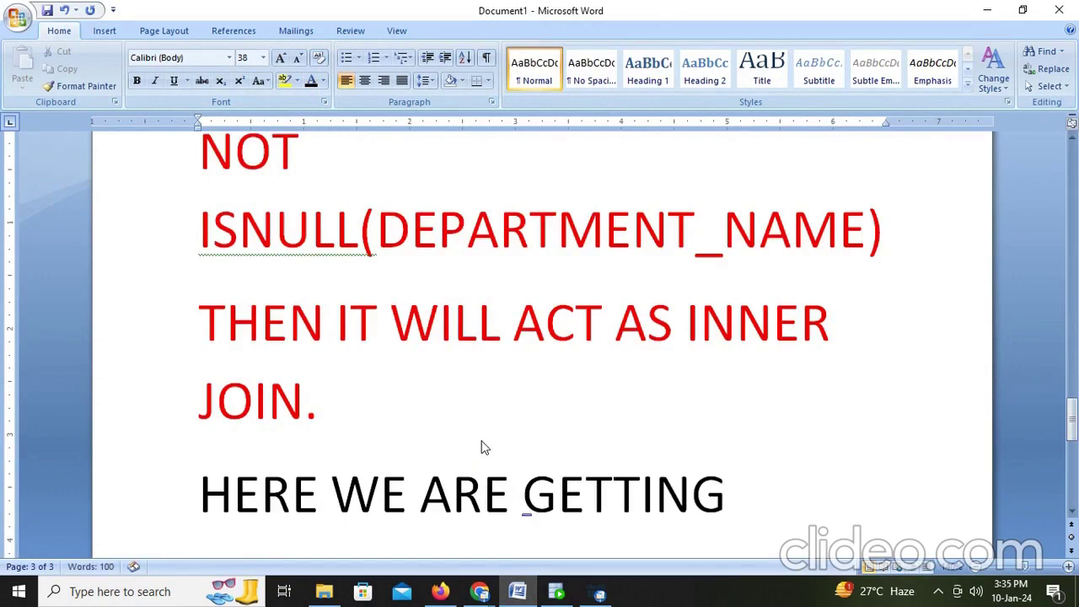
type("ALL NOT")
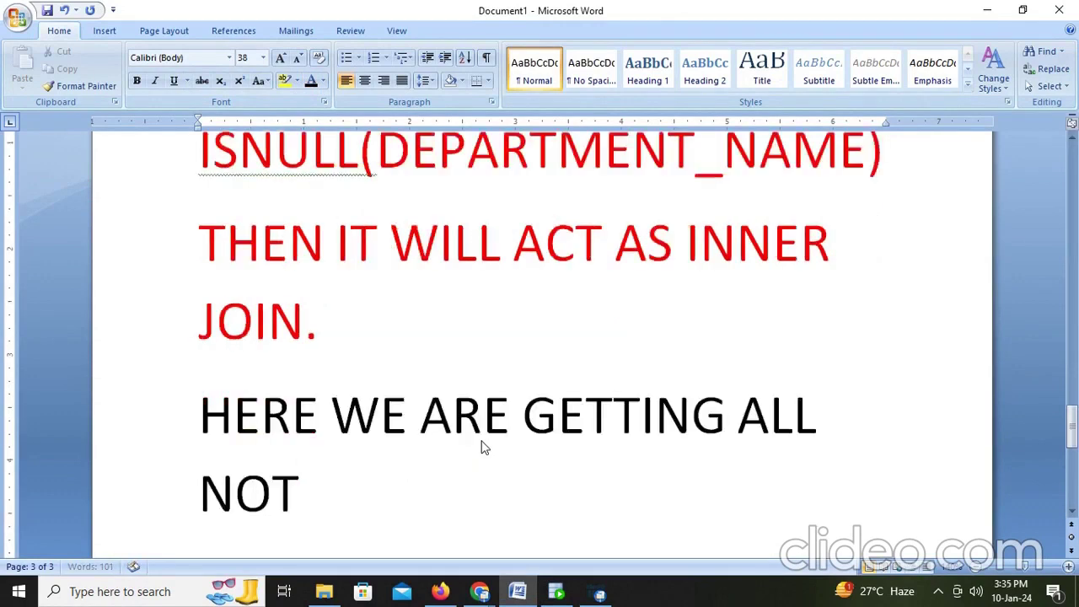
type(" NULL CO")
key("BackSpace")
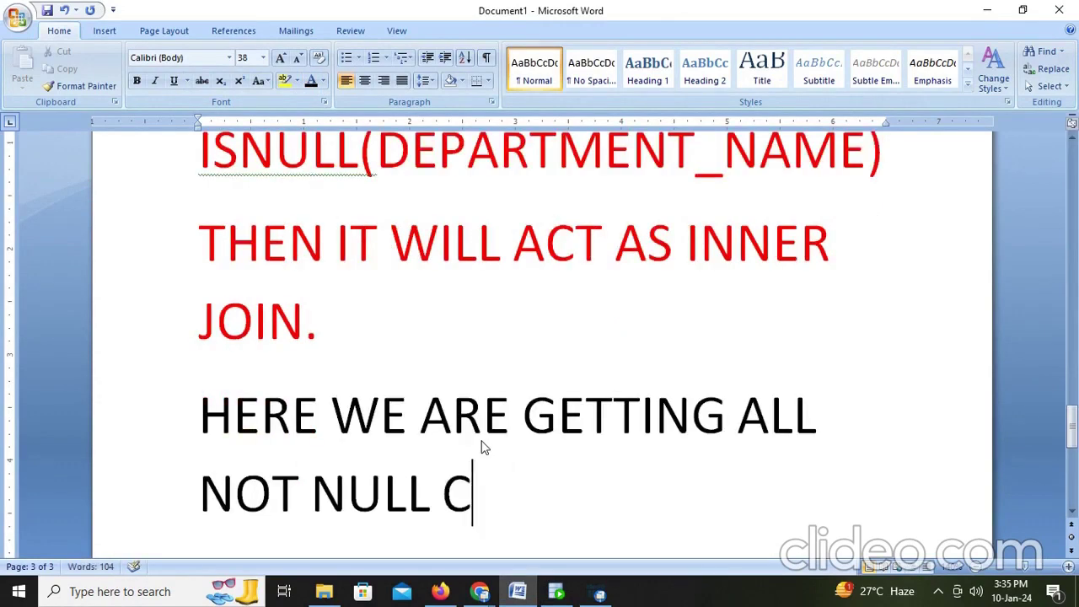
type("L")
key("BackSpace")
type("OLUMNS")
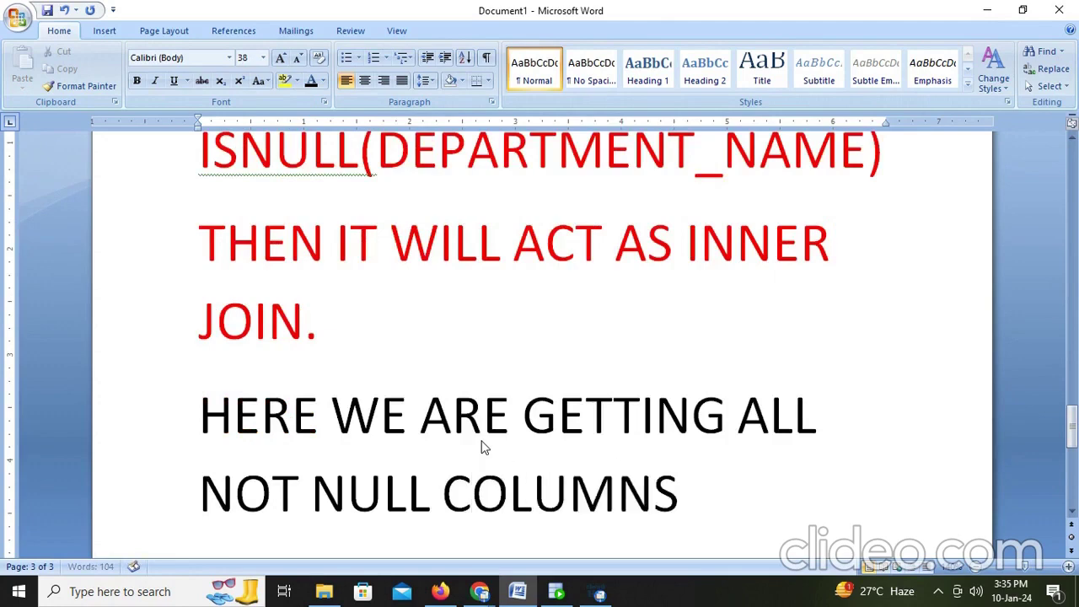
key("Return")
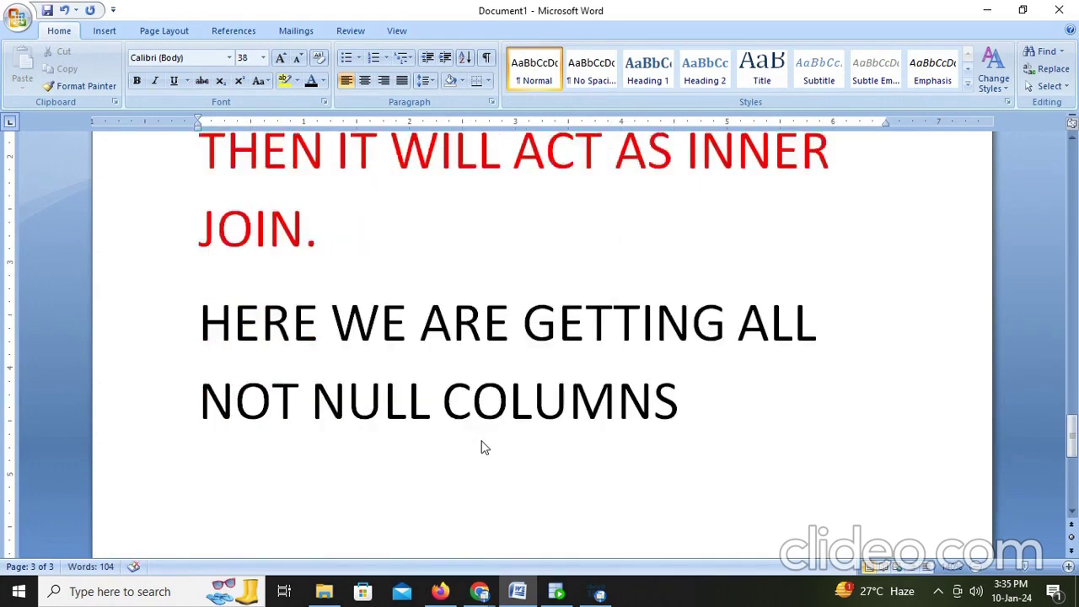
key("alt+Tab")
left_click(444, 593)
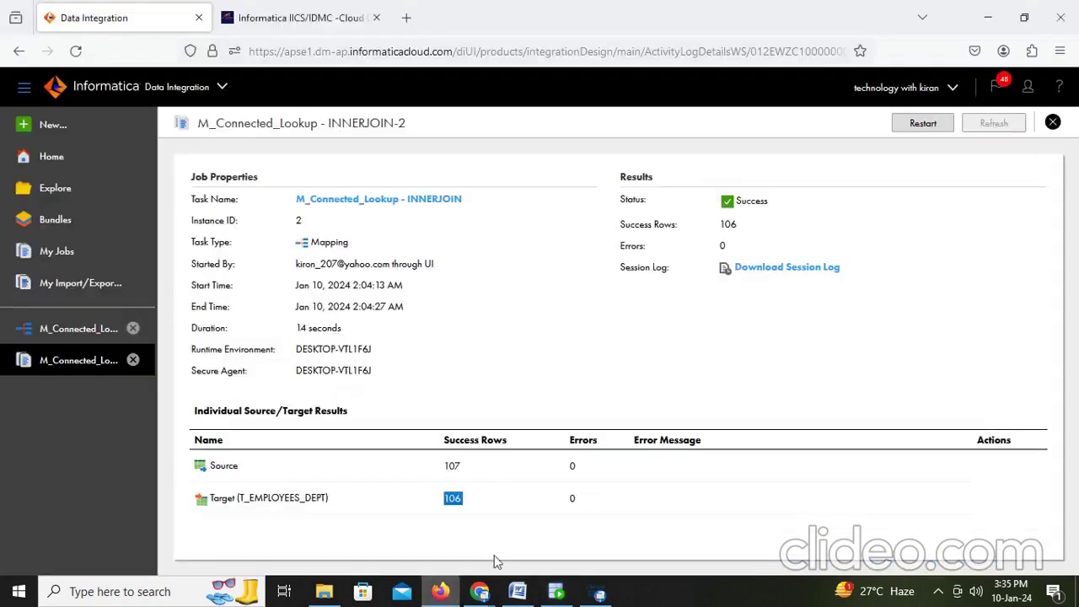
Step: Download the INNERJOIN-2 session log and preview it in the default text window
left_click(786, 268)
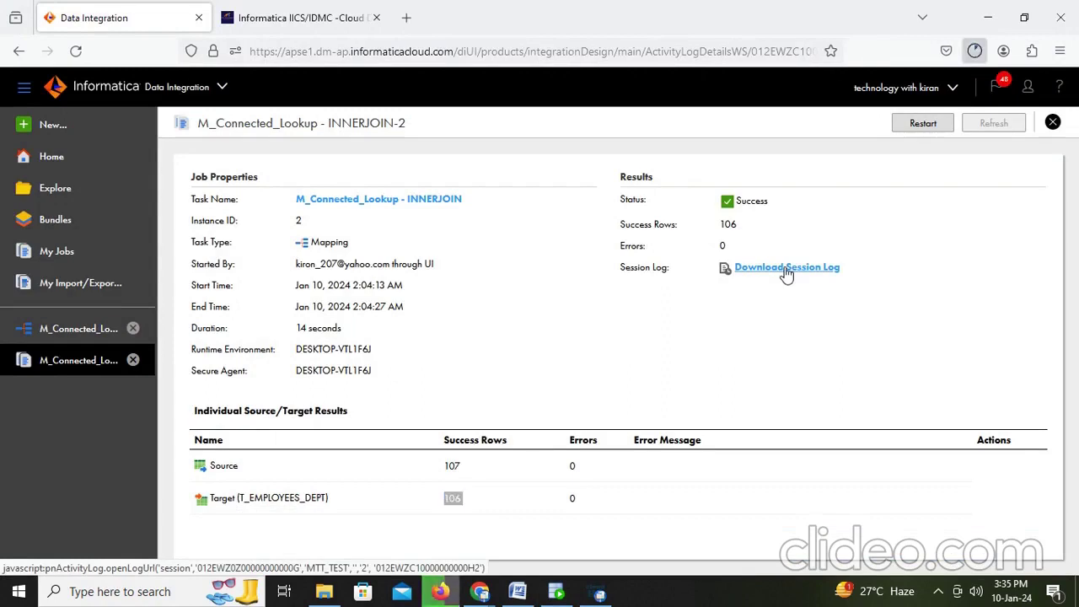
left_click(786, 101)
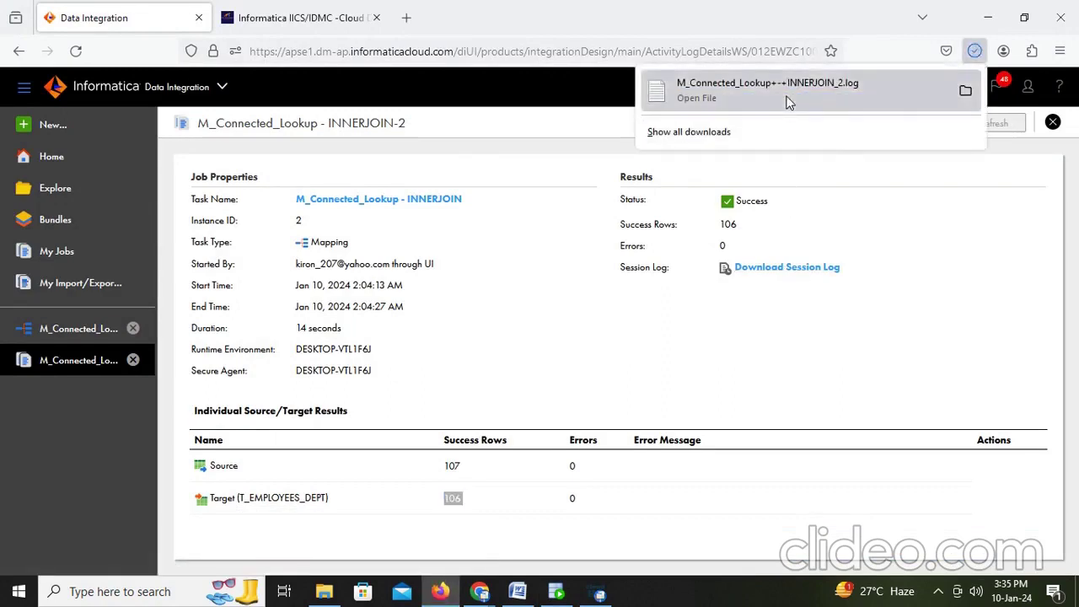
scroll(618, 299, "down", 1)
scroll(617, 299, "up", 1)
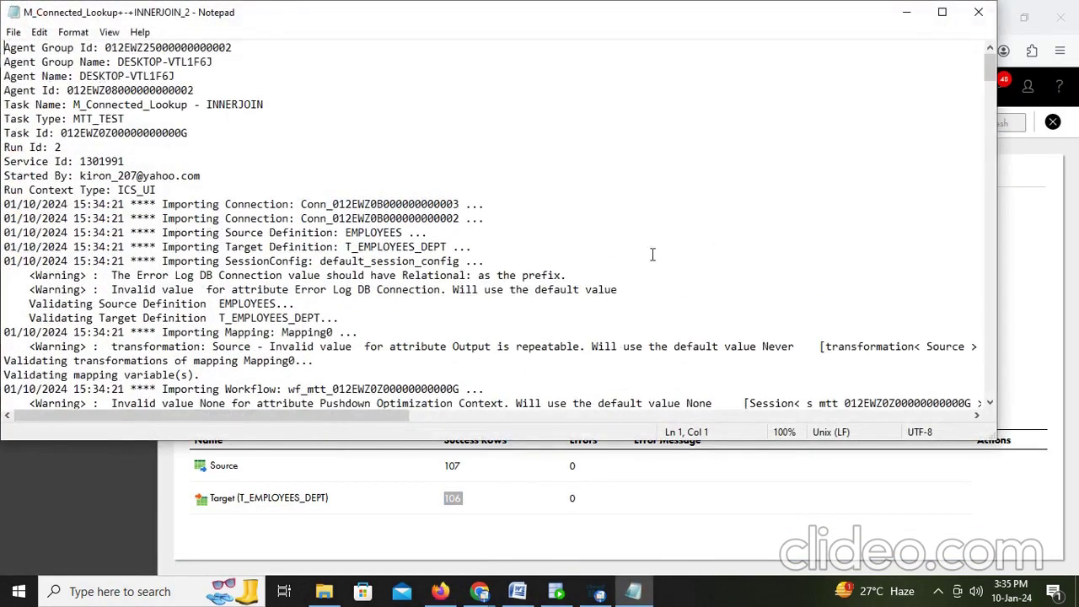
left_click(978, 12)
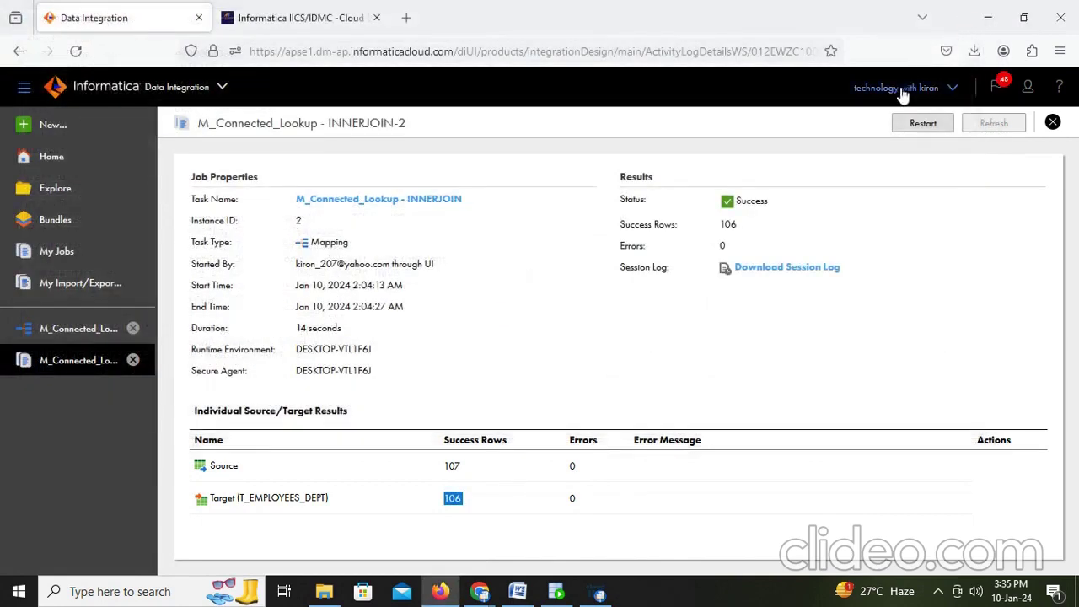
Step: Open the downloaded session log with Notepad++ from its Downloads folder
left_click(975, 51)
left_click(964, 91)
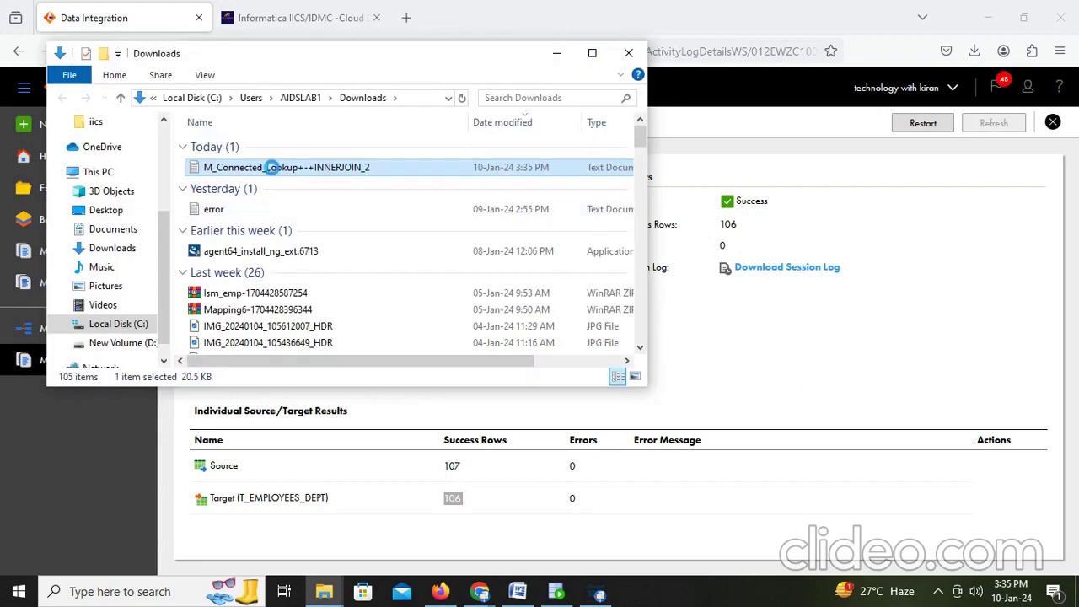
right_click(271, 168)
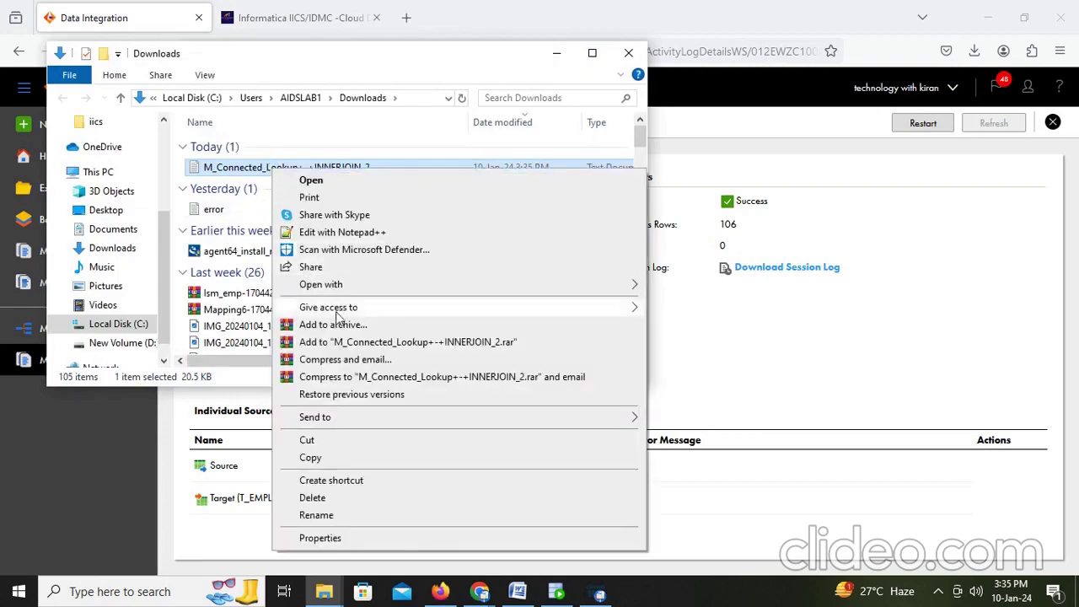
mouse_move(628, 293)
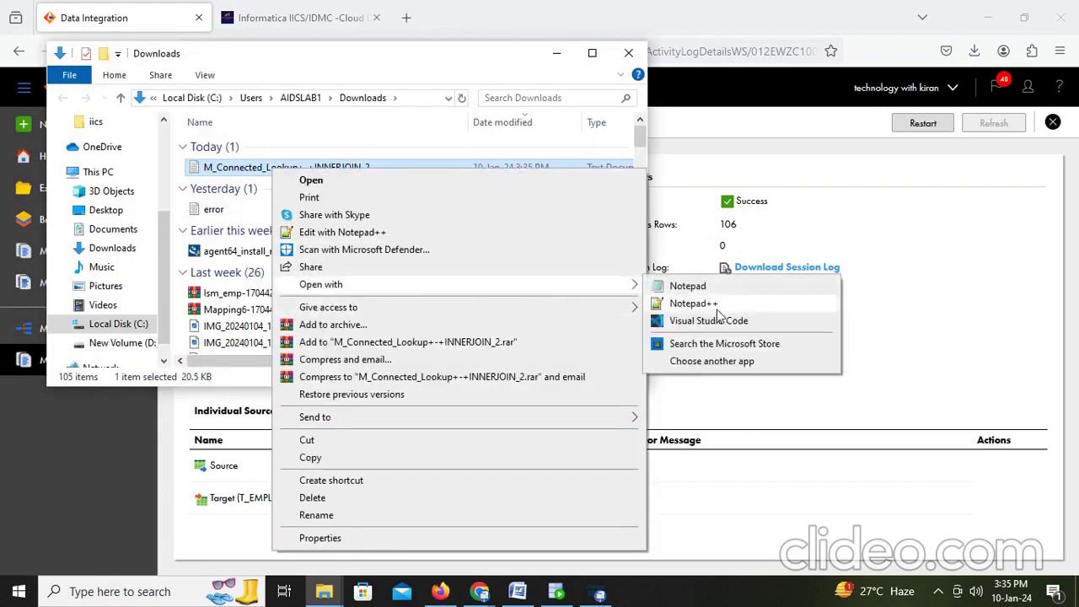
left_click(718, 315)
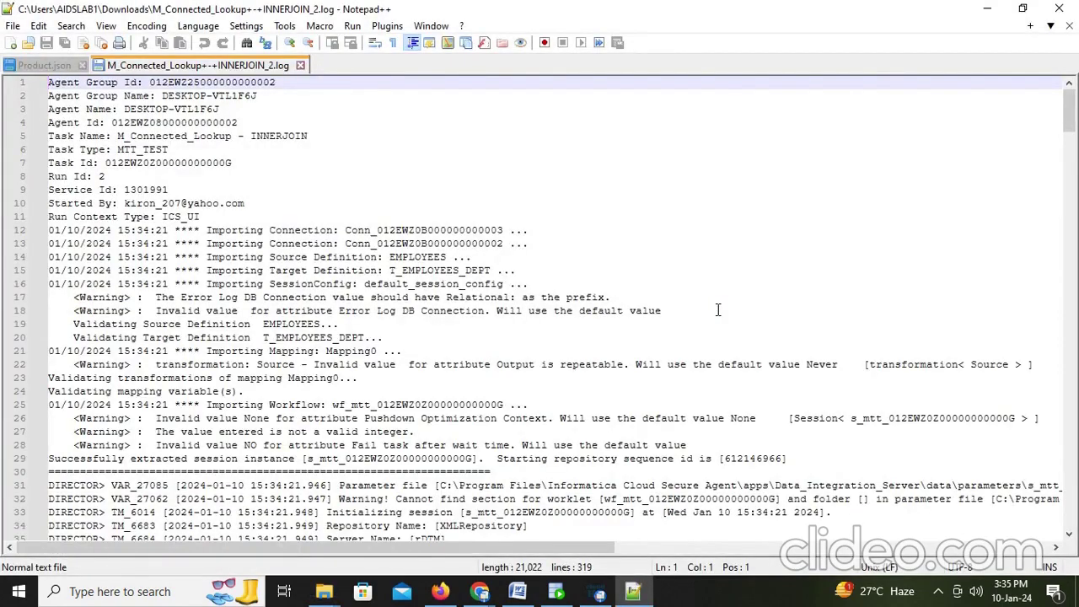
Step: Scroll the INNERJOIN_2 log down, back up to the agent and task details, then open View
scroll(525, 392, "down", 8)
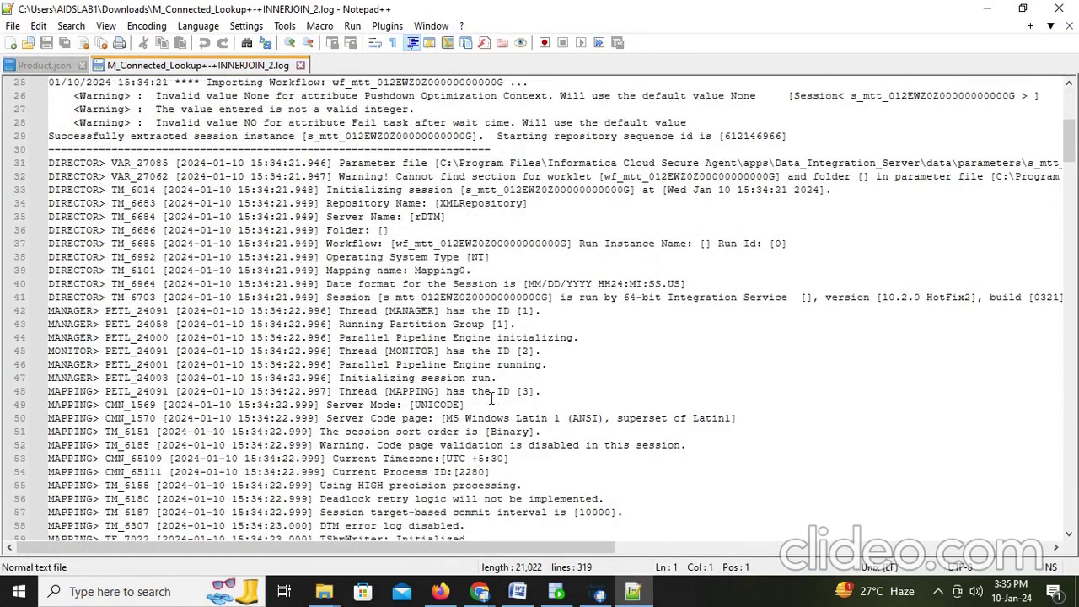
scroll(491, 398, "down", 10)
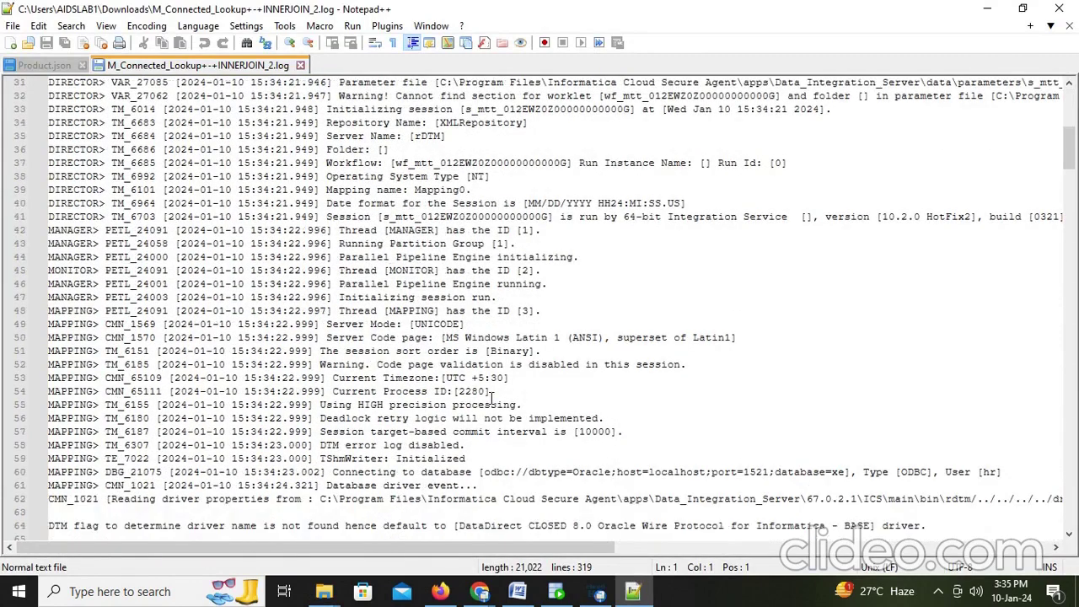
scroll(492, 398, "down", 5)
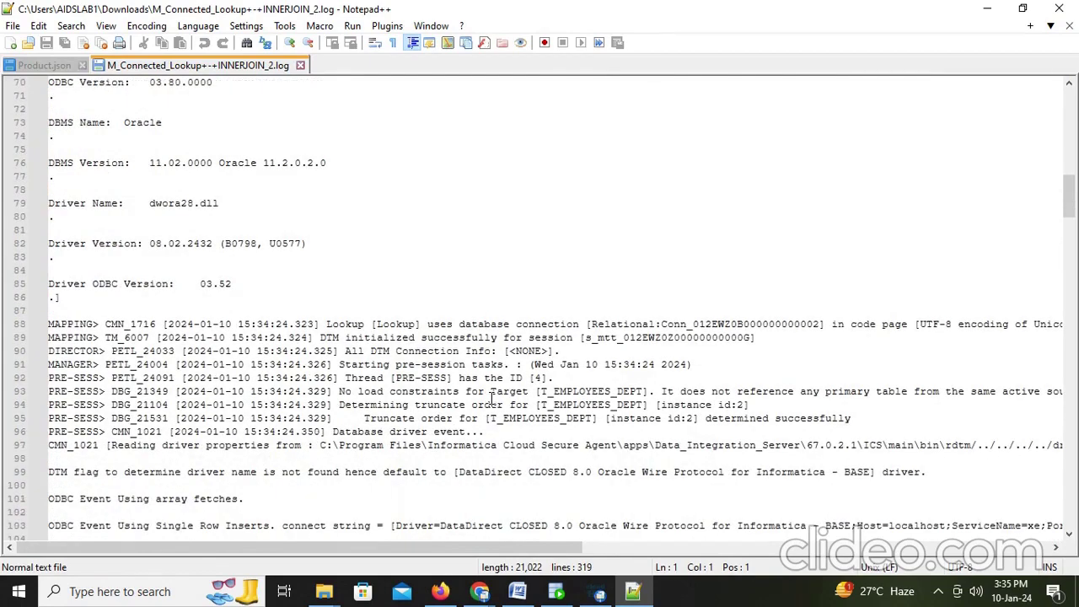
scroll(491, 398, "down", 1)
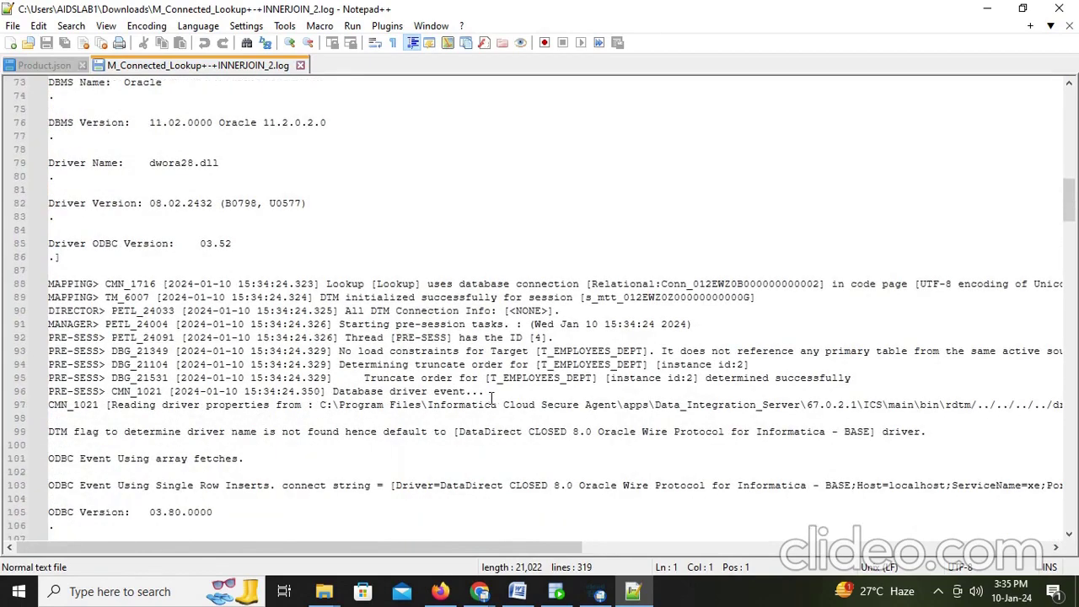
scroll(491, 398, "down", 1)
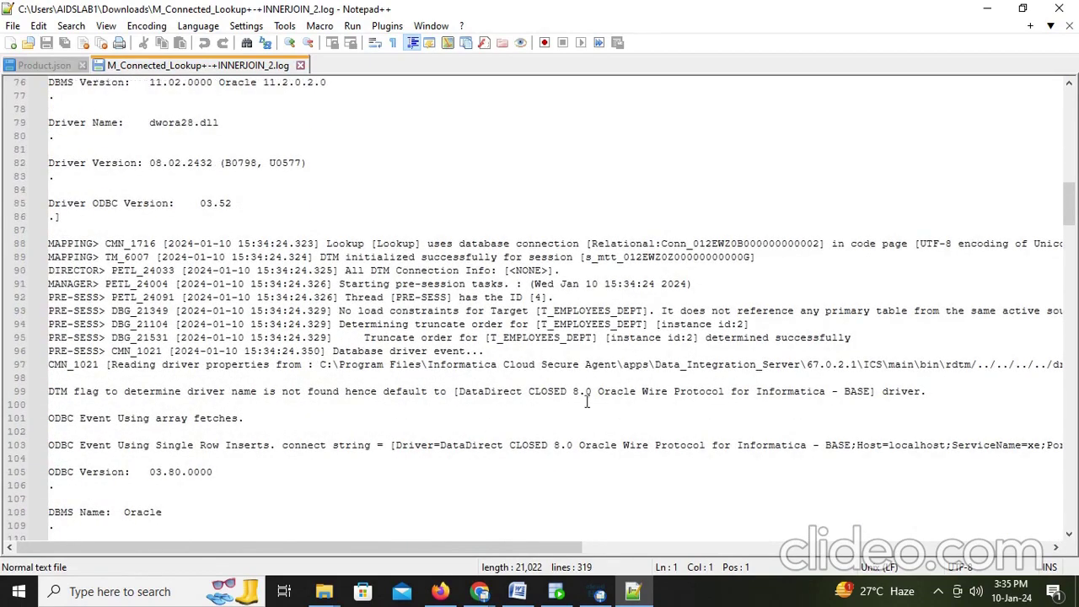
scroll(587, 402, "down", 11)
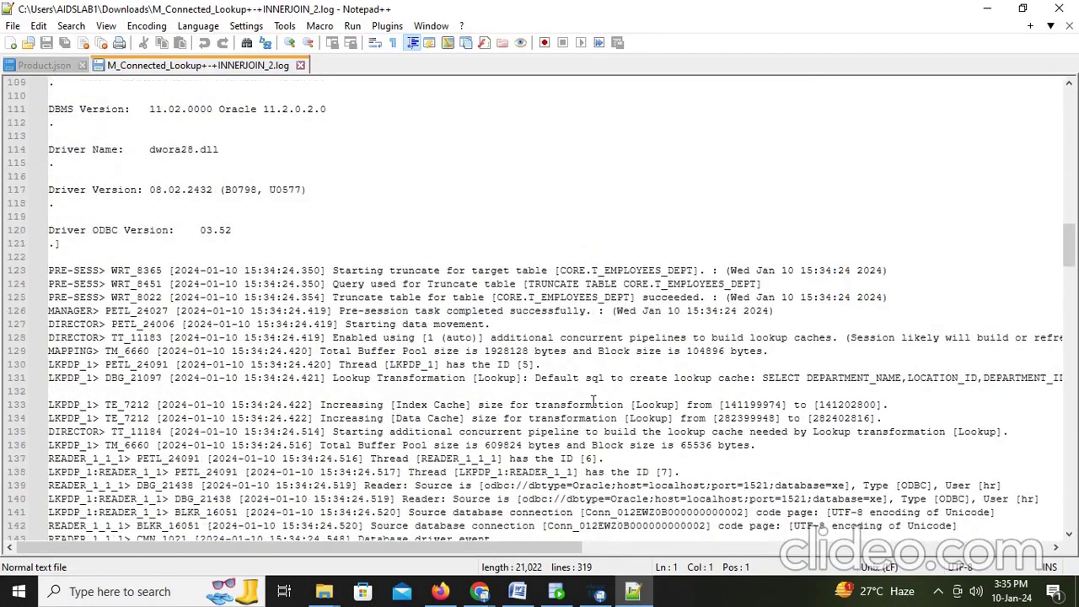
scroll(593, 401, "down", 12)
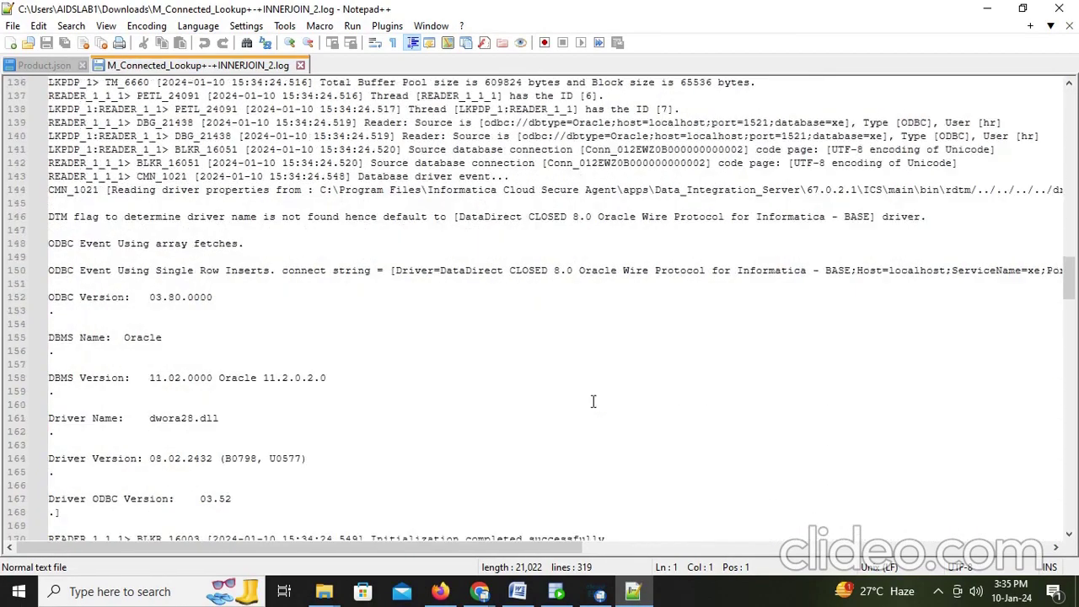
scroll(593, 401, "up", 20)
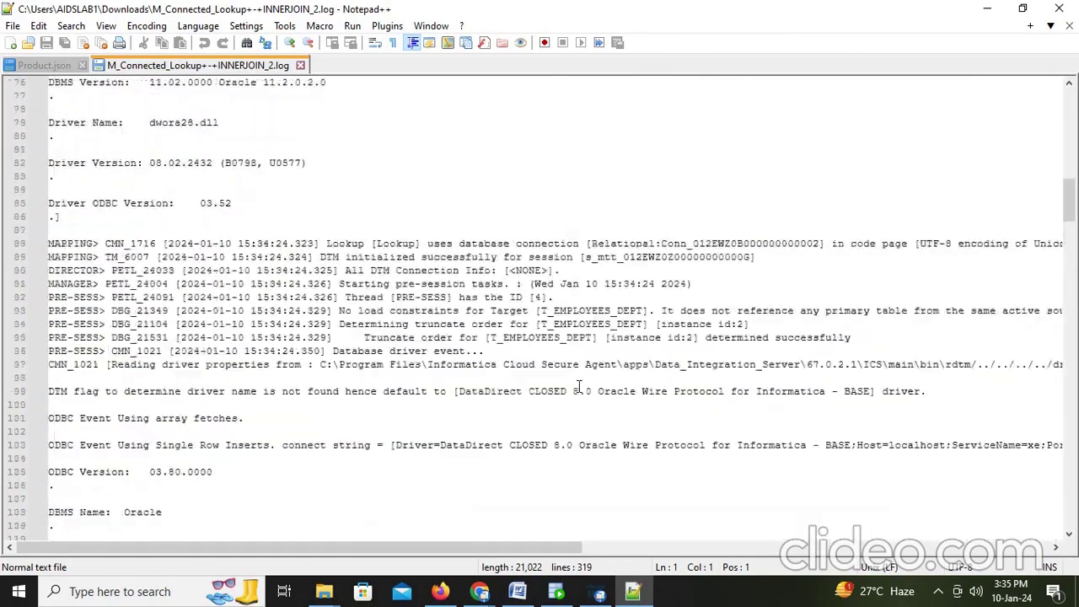
scroll(579, 386, "up", 16)
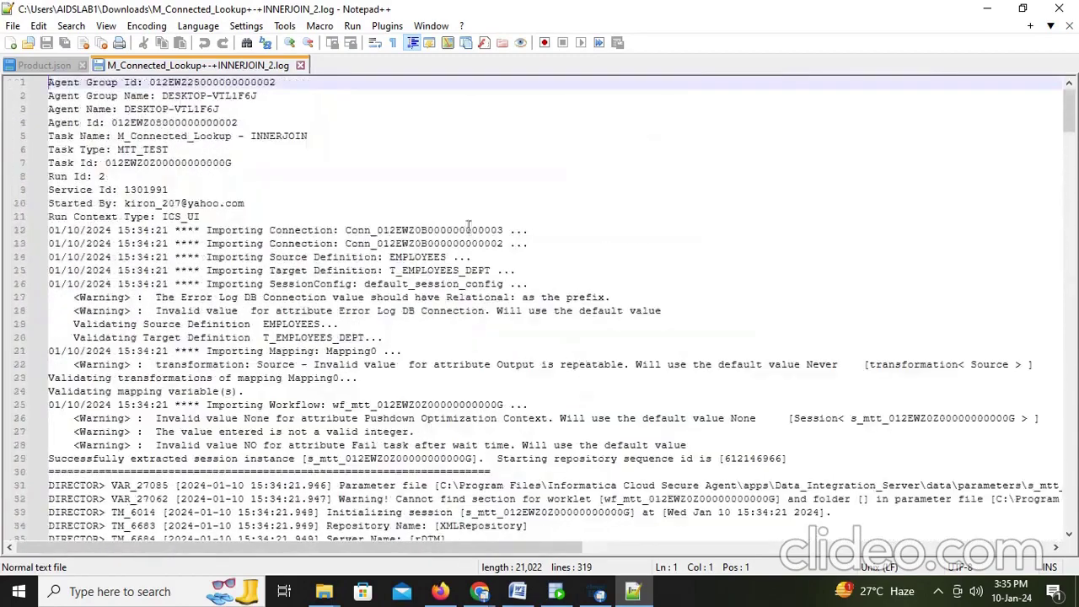
left_click(106, 26)
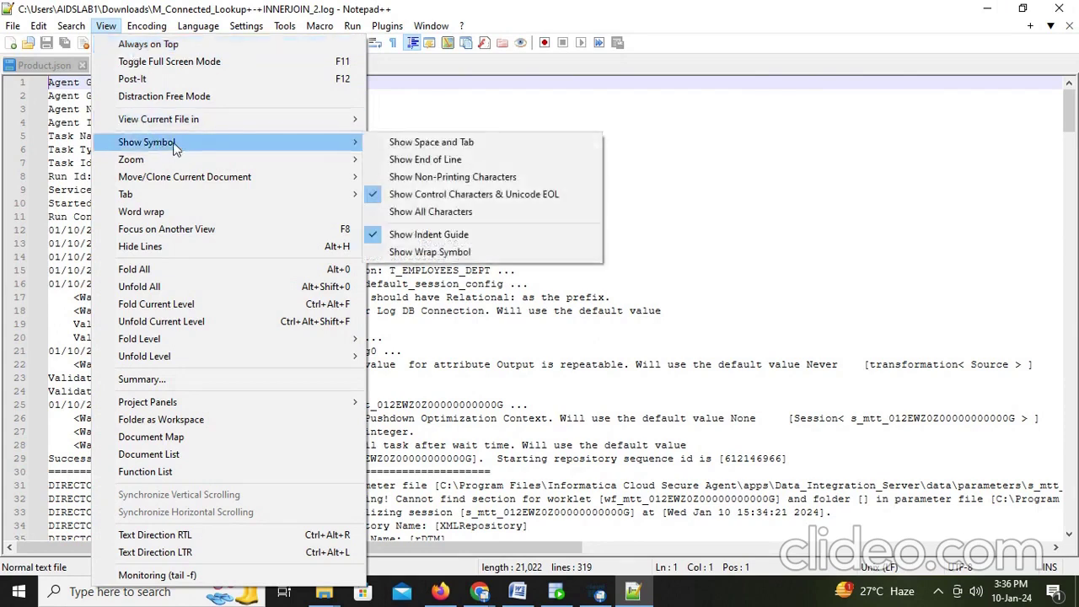
Step: Browse the View and Search menu options in Notepad++, then dismiss the menus
mouse_move(196, 124)
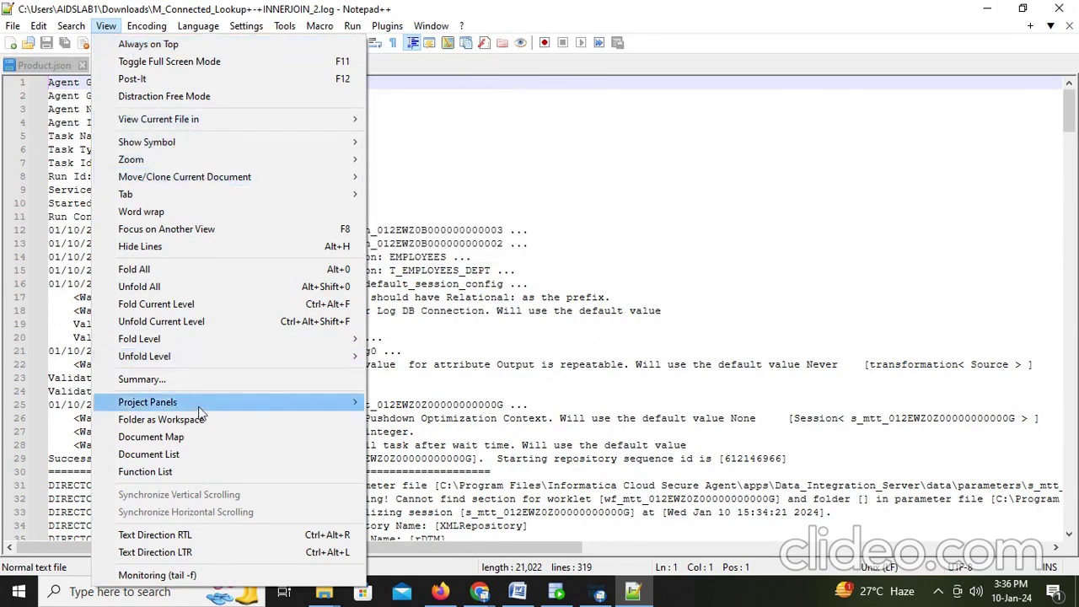
mouse_move(243, 346)
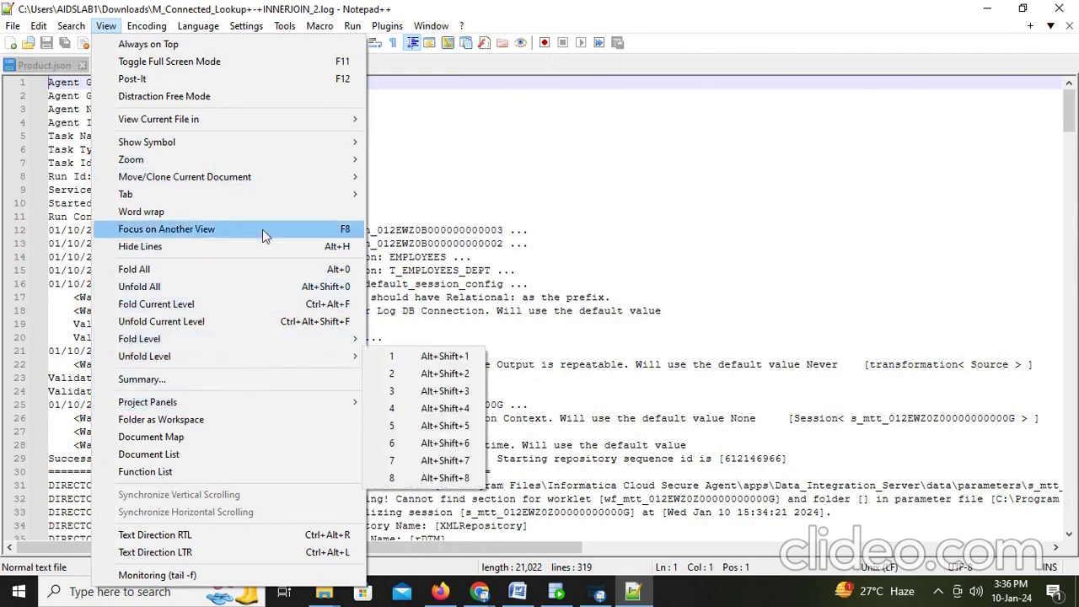
mouse_move(276, 203)
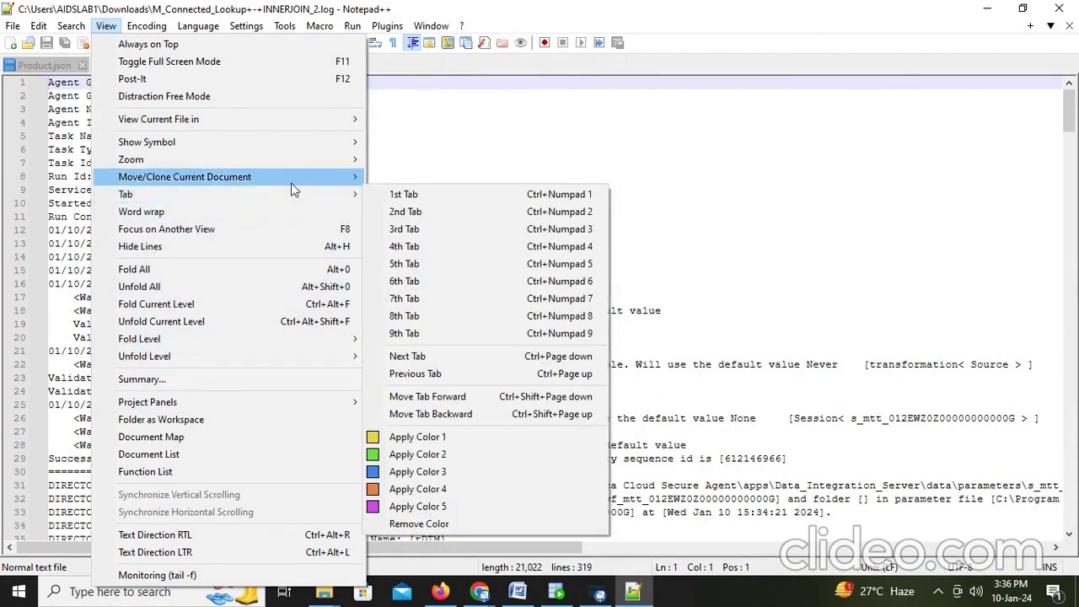
mouse_move(306, 141)
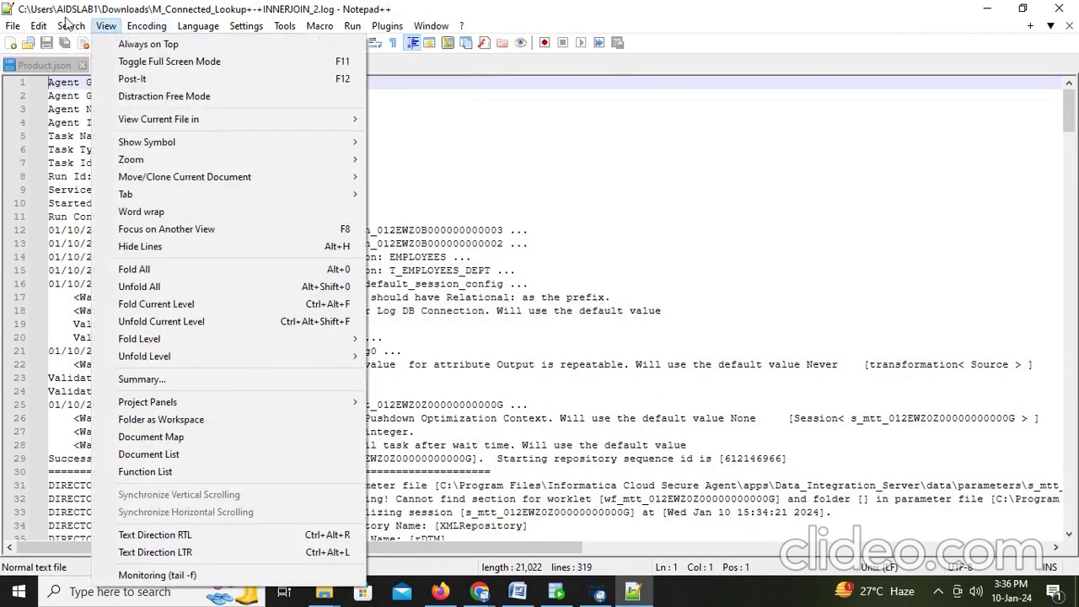
mouse_move(17, 32)
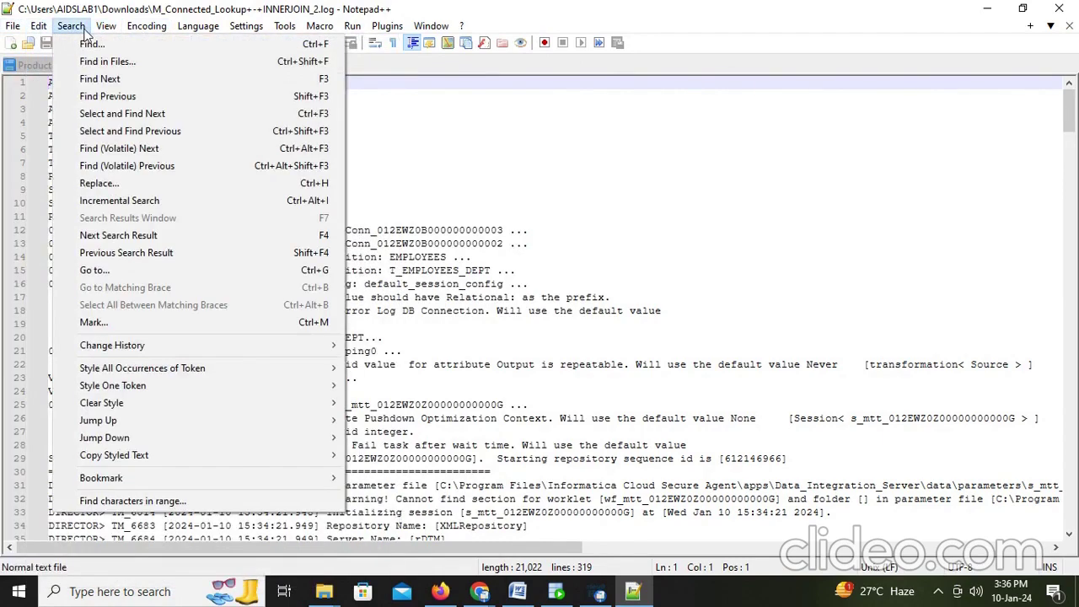
mouse_move(72, 30)
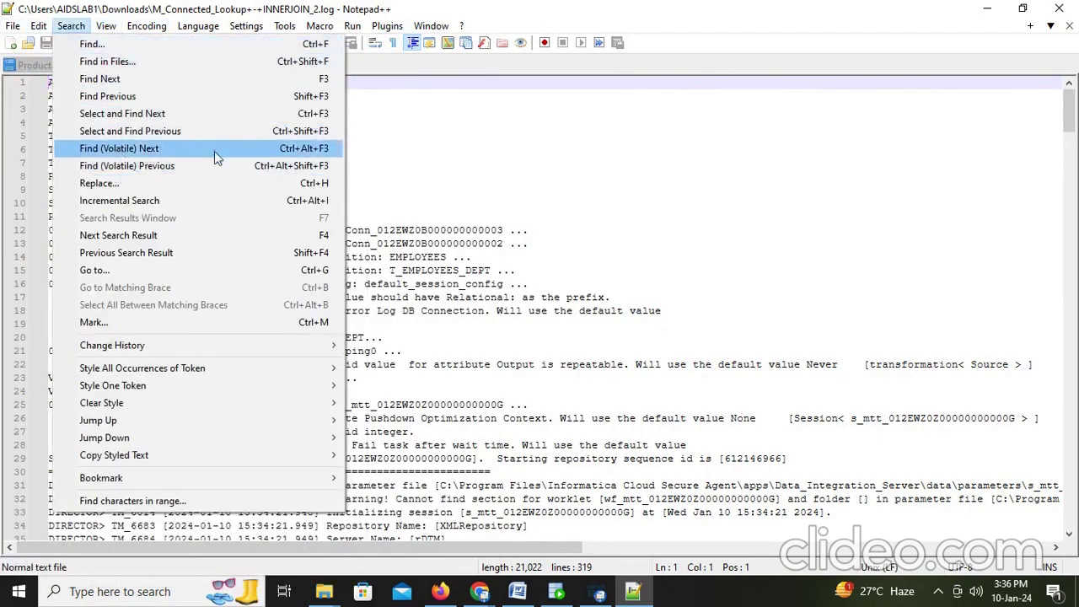
mouse_move(212, 408)
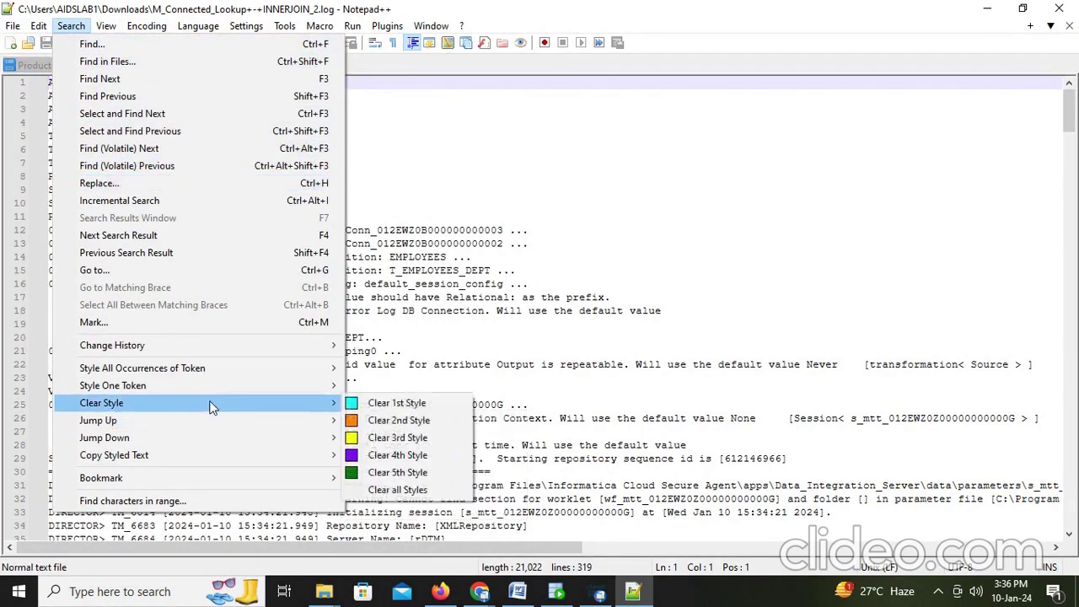
mouse_move(323, 377)
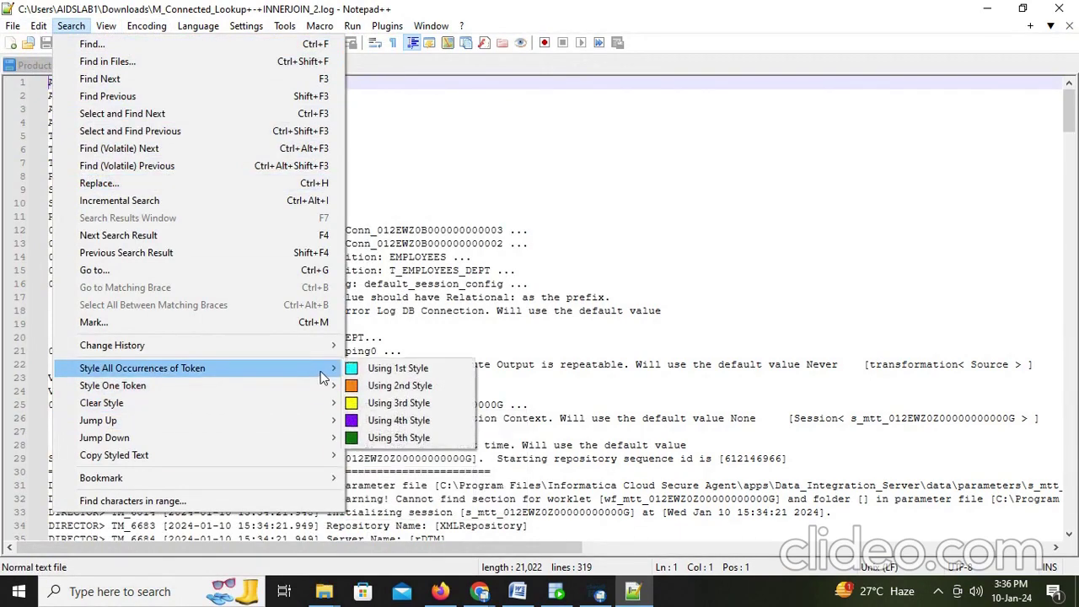
left_click(723, 246)
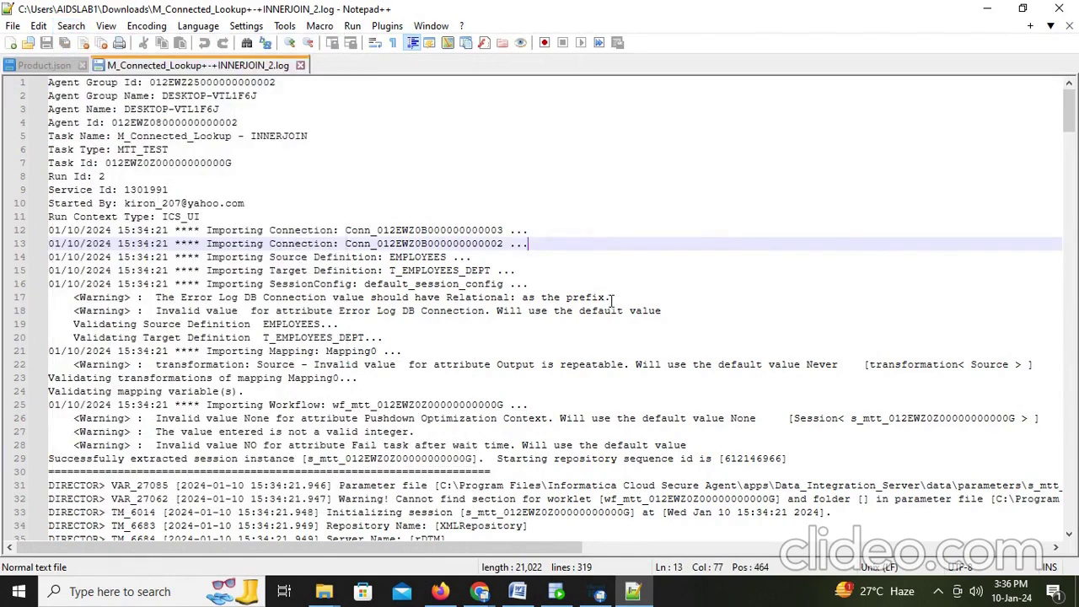
Step: Scroll down to the Oracle 11.2.0.2.0 connection details around line 73
scroll(613, 299, "down", 3)
scroll(608, 308, "down", 4)
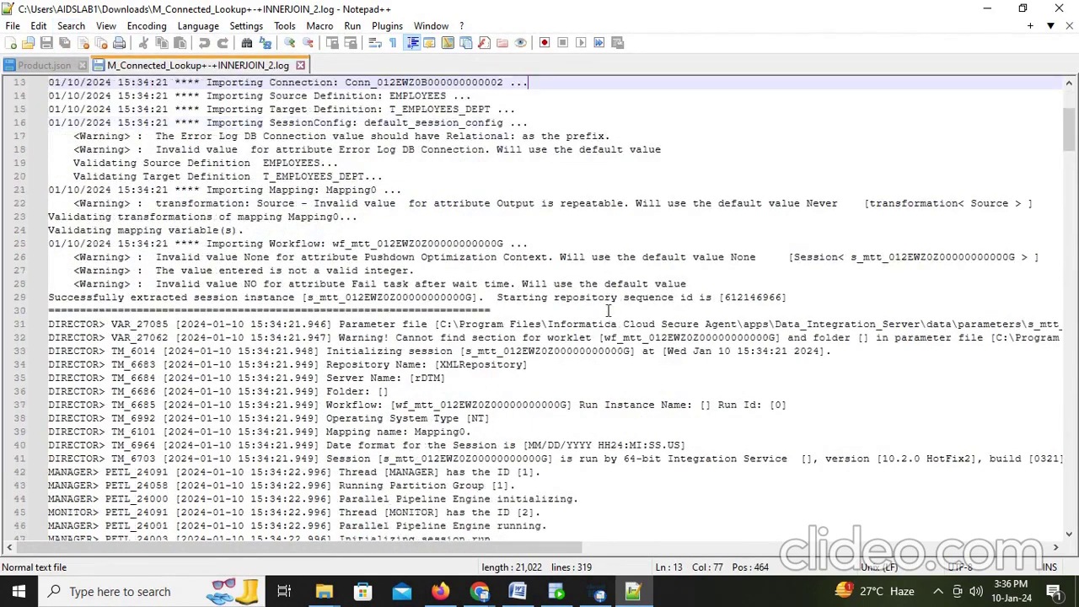
scroll(609, 311, "down", 5)
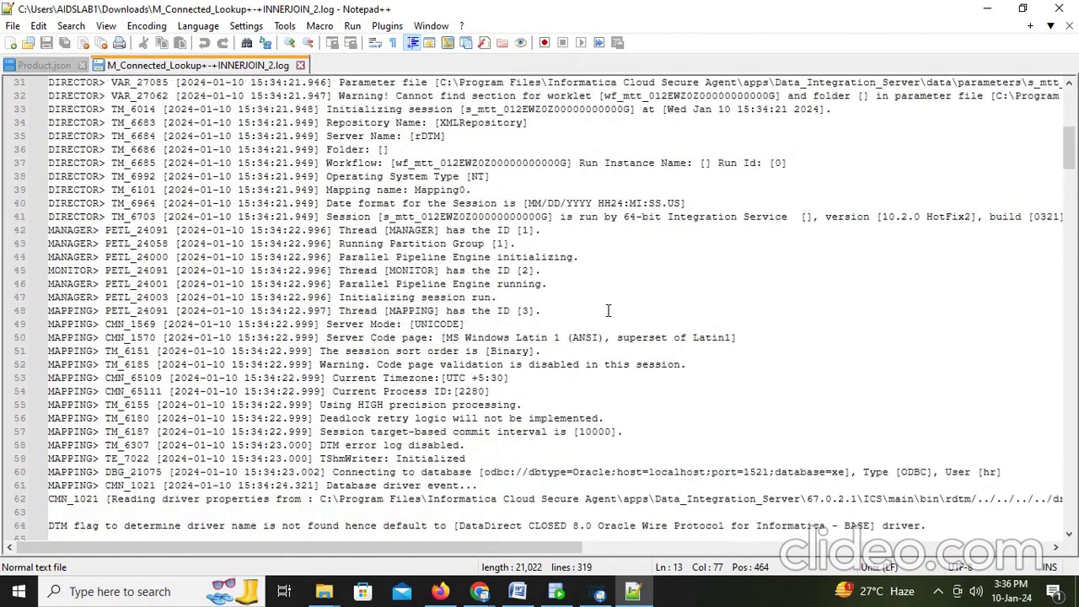
scroll(608, 310, "down", 3)
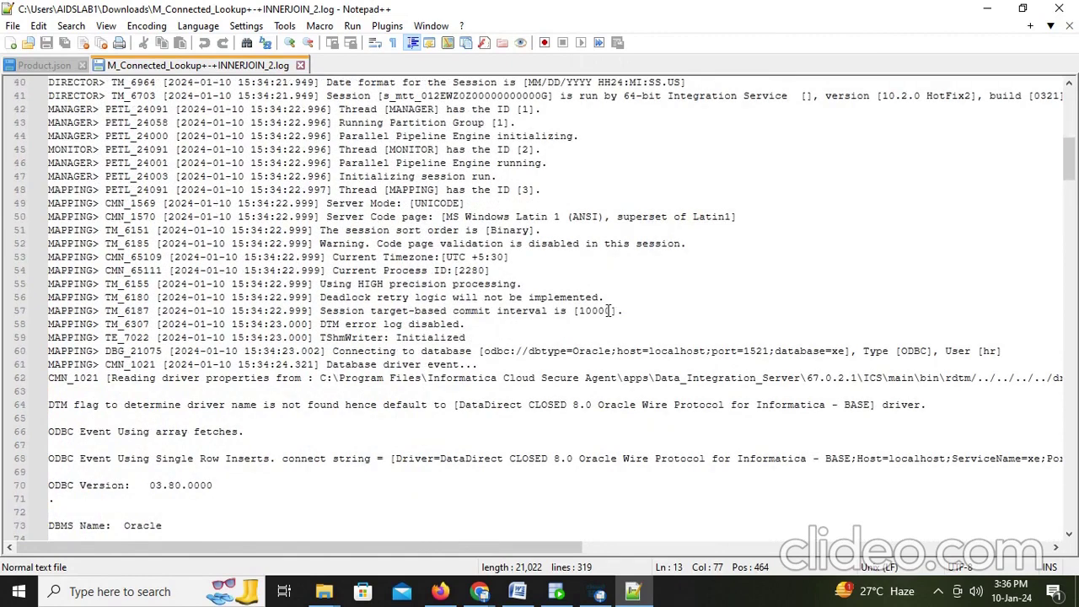
scroll(608, 310, "down", 8)
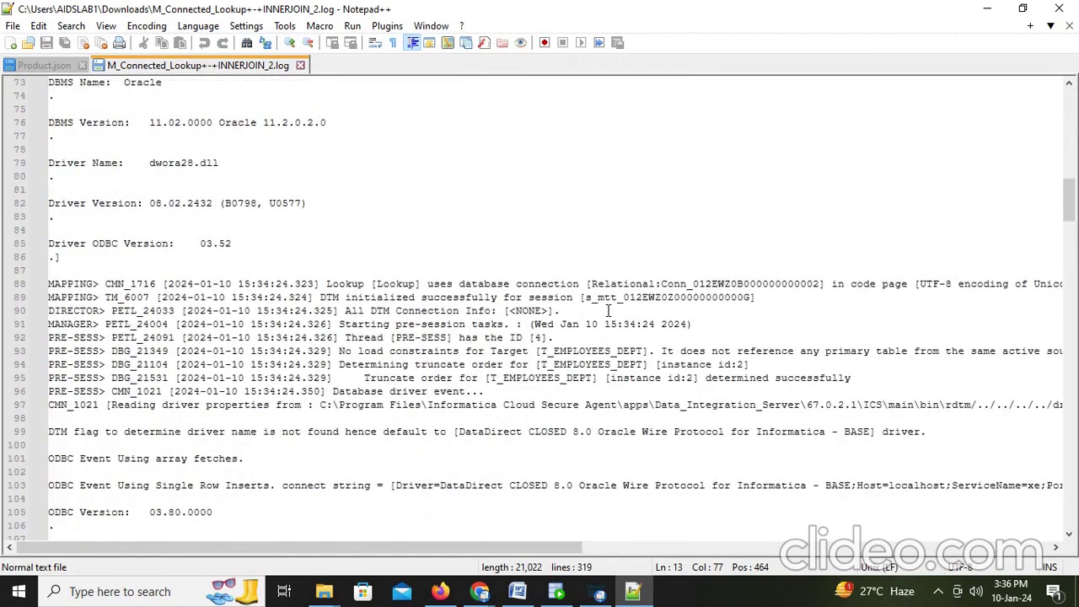
Step: Search the log for SELECT to reach the lookup cache query on line 131
left_click(580, 405)
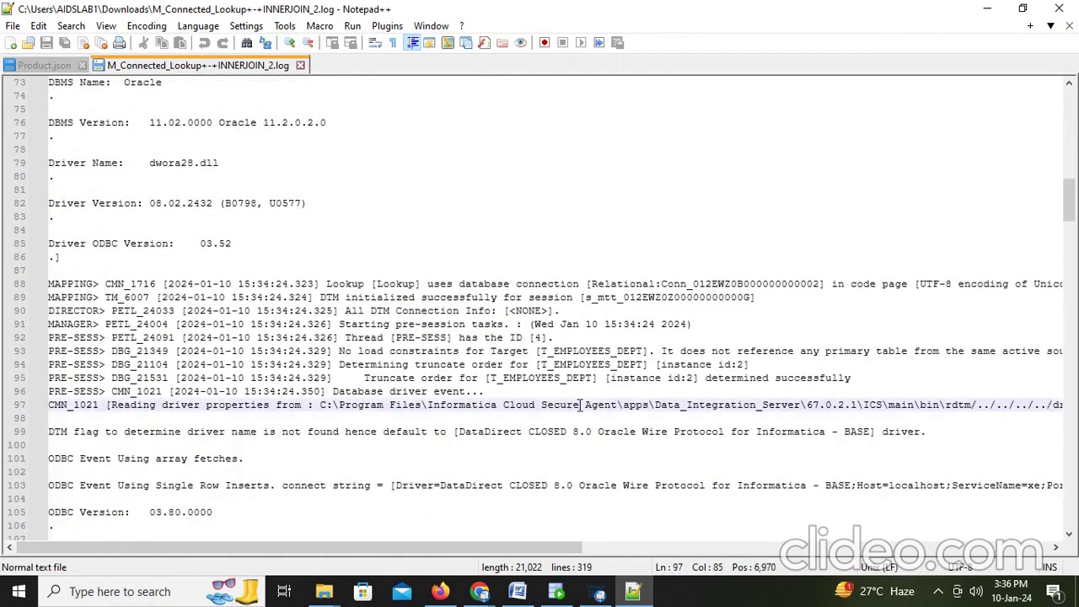
key("ctrl+f")
type("SELECT")
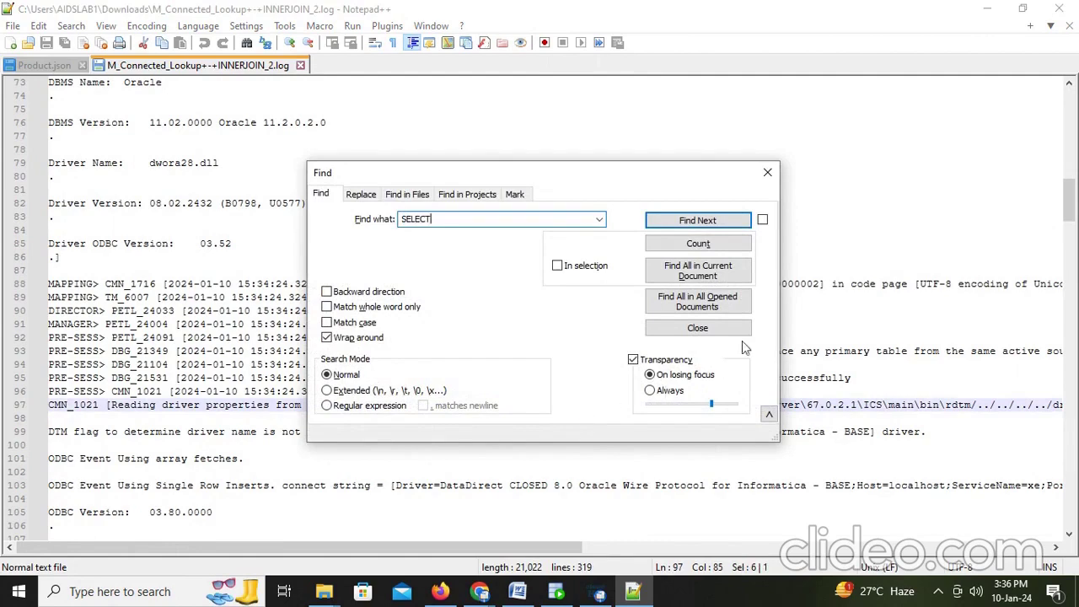
left_click(714, 222)
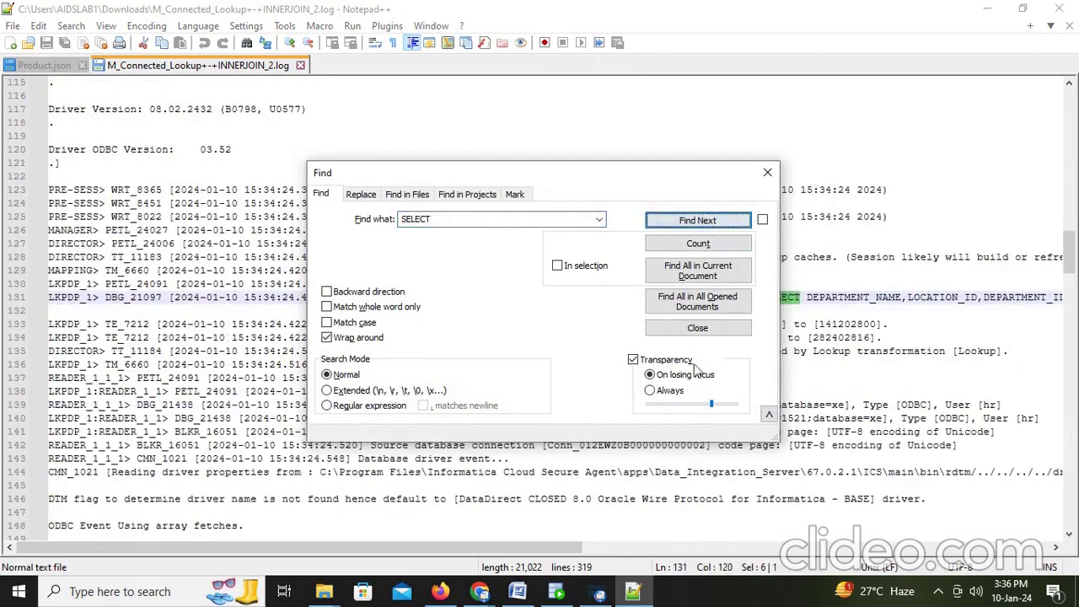
left_click(767, 172)
Step: Point out DEPARTMENT_NAME, LOCATION_ID, DEPARTMENT_ID, HR.DEPARTMENTS and select 'ORDER BY DEPARTMENT_ID'
left_click_drag(519, 547, 864, 547)
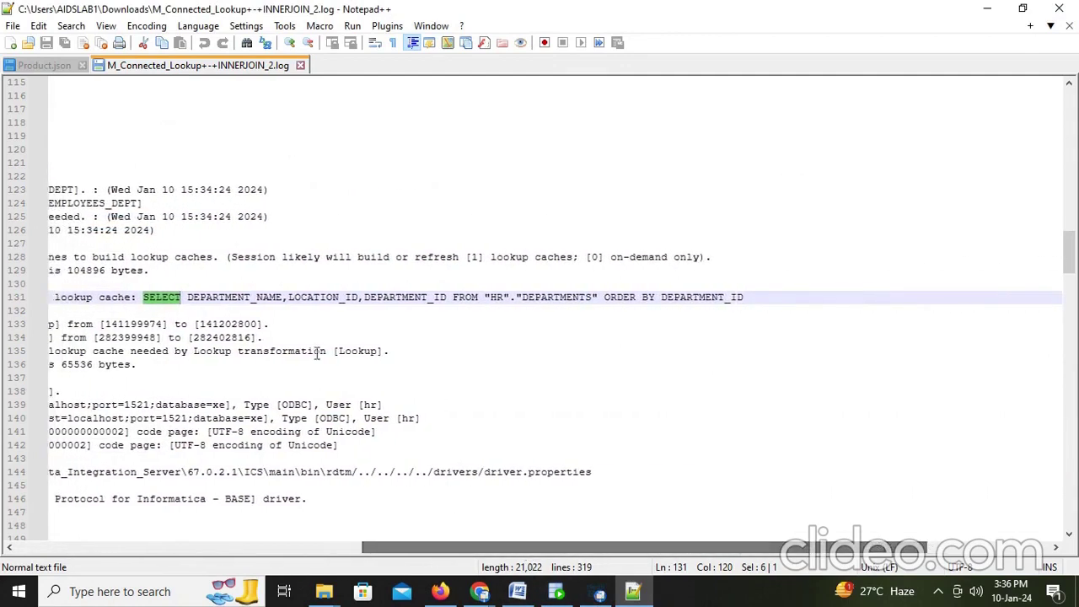
left_click(219, 297)
left_click(291, 297)
left_click(361, 296)
left_click(394, 297)
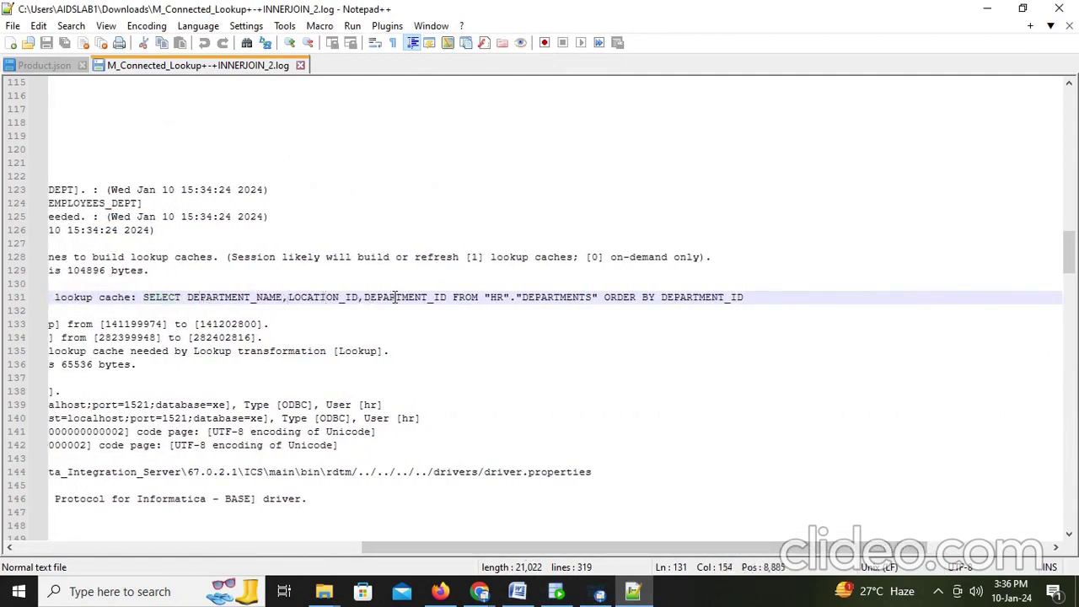
left_click(479, 297)
left_click(599, 297)
left_click_drag(604, 297, 747, 296)
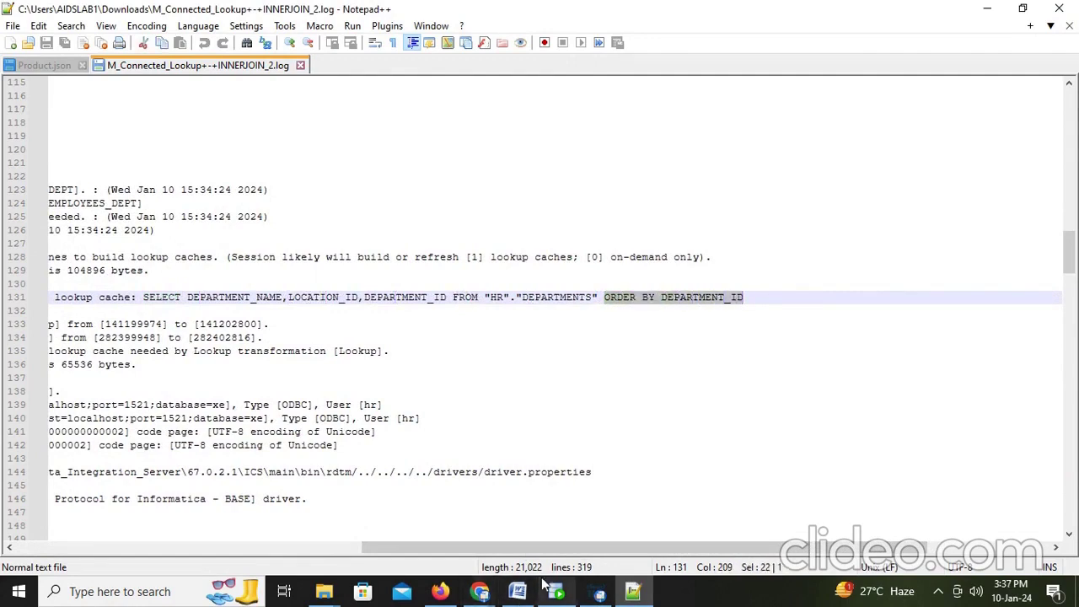
left_click(518, 587)
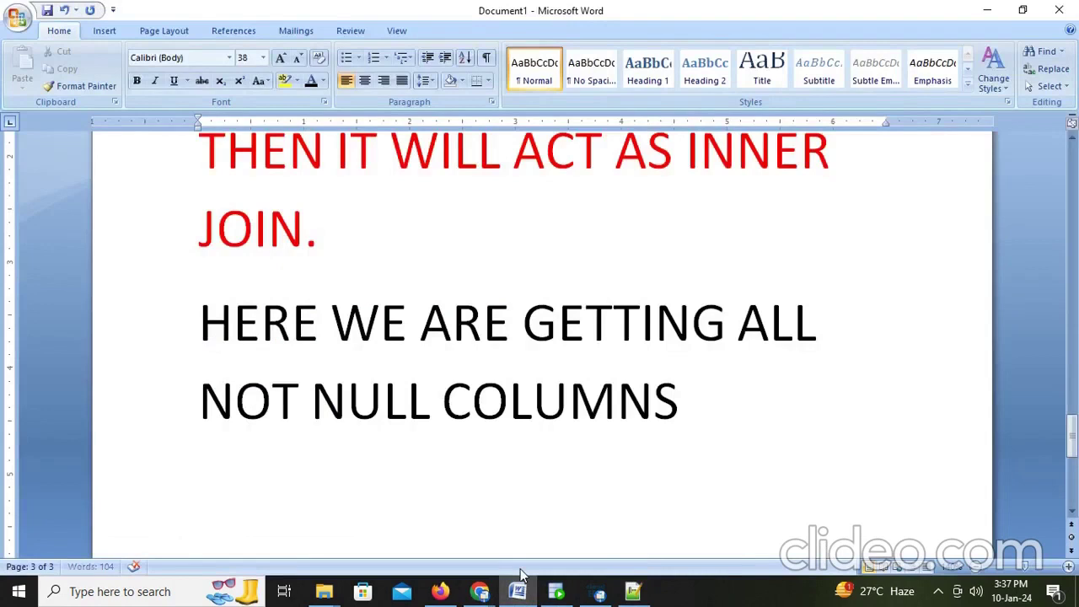
Step: Note 'WE HAVE NOT SPECIFIED ANY ORDERBY IN THE LOOKUP' in Word
type("WE HAVE ")
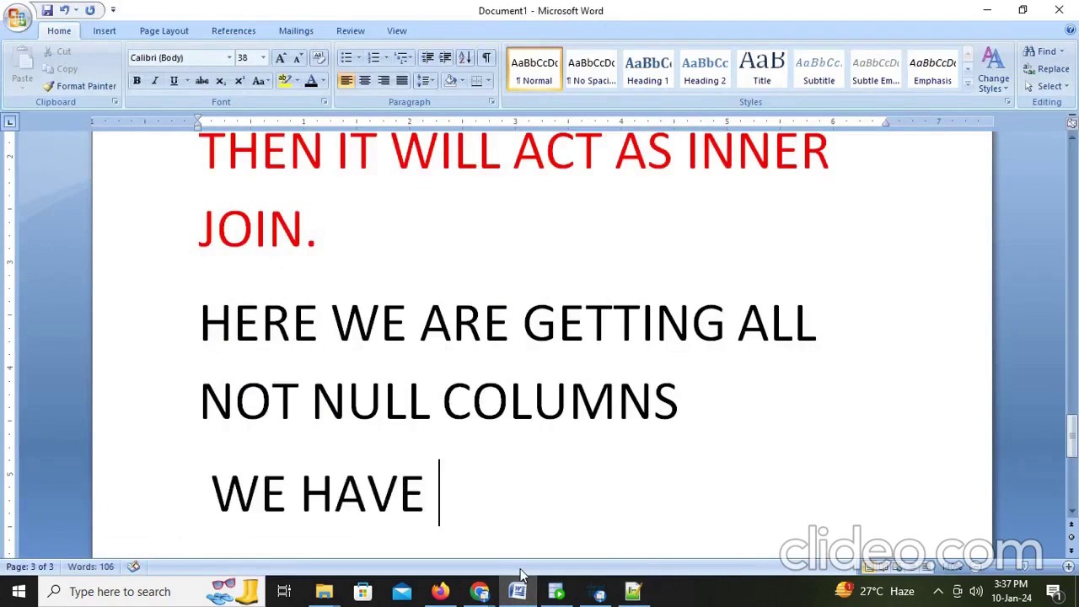
type("NOT SEP")
key("BackSpace")
key("BackSpace")
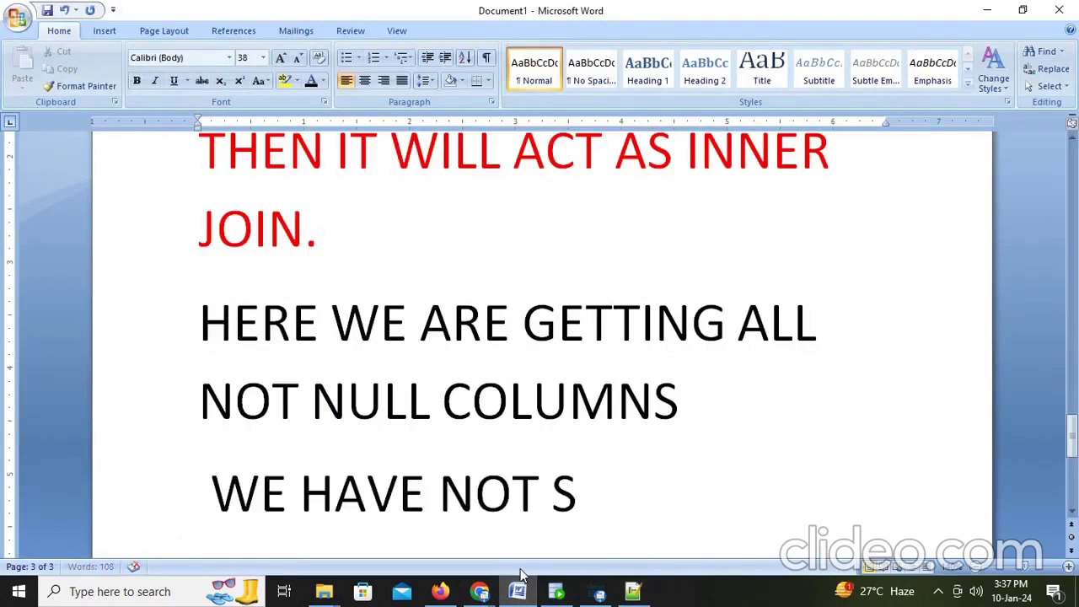
type("PECIFIED")
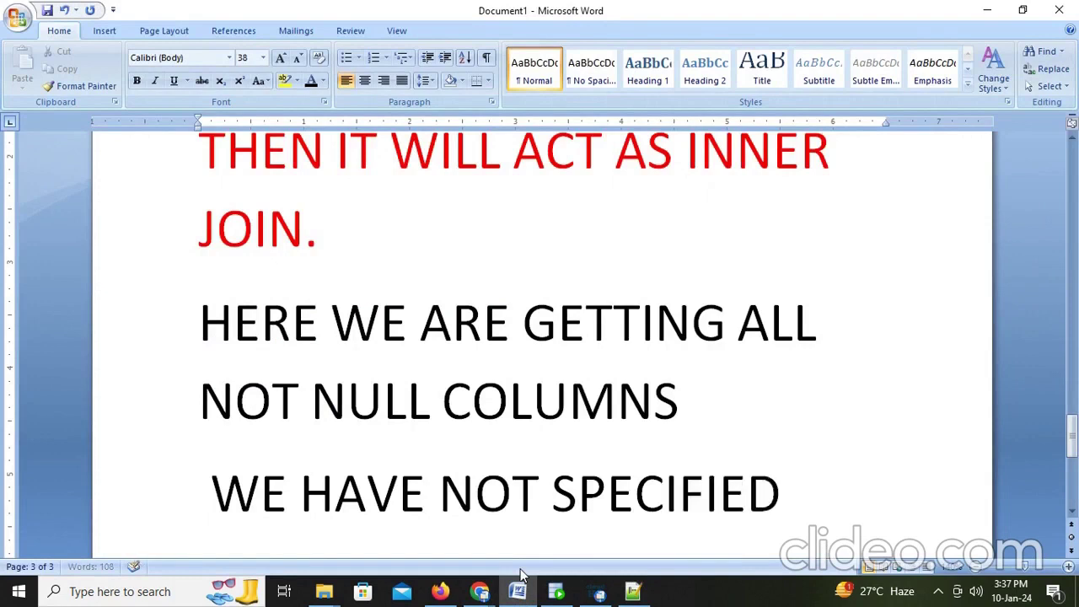
type(" ANY ORD")
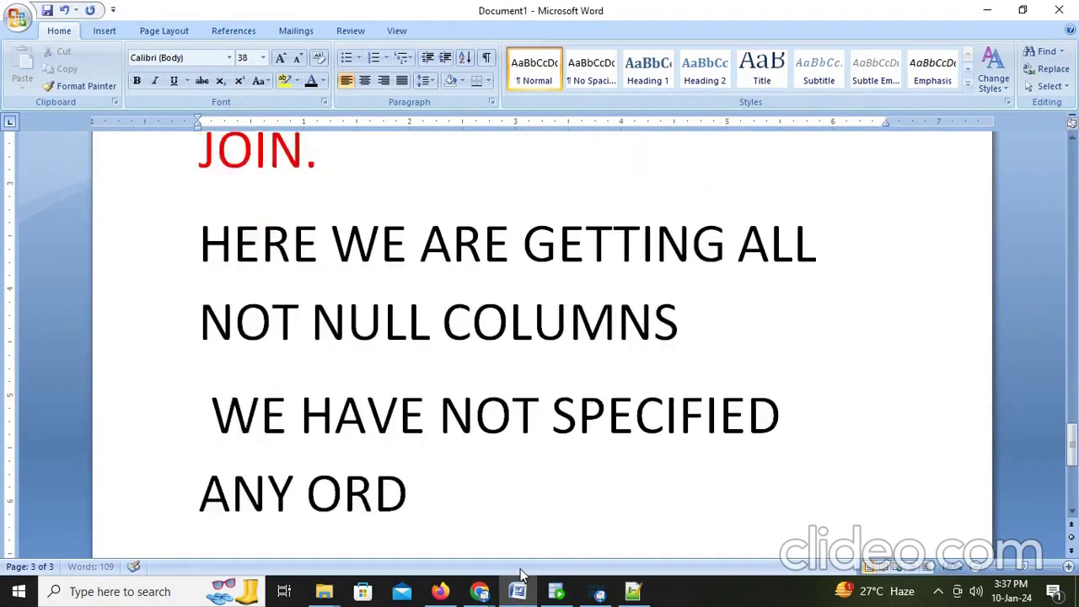
type("ERBY")
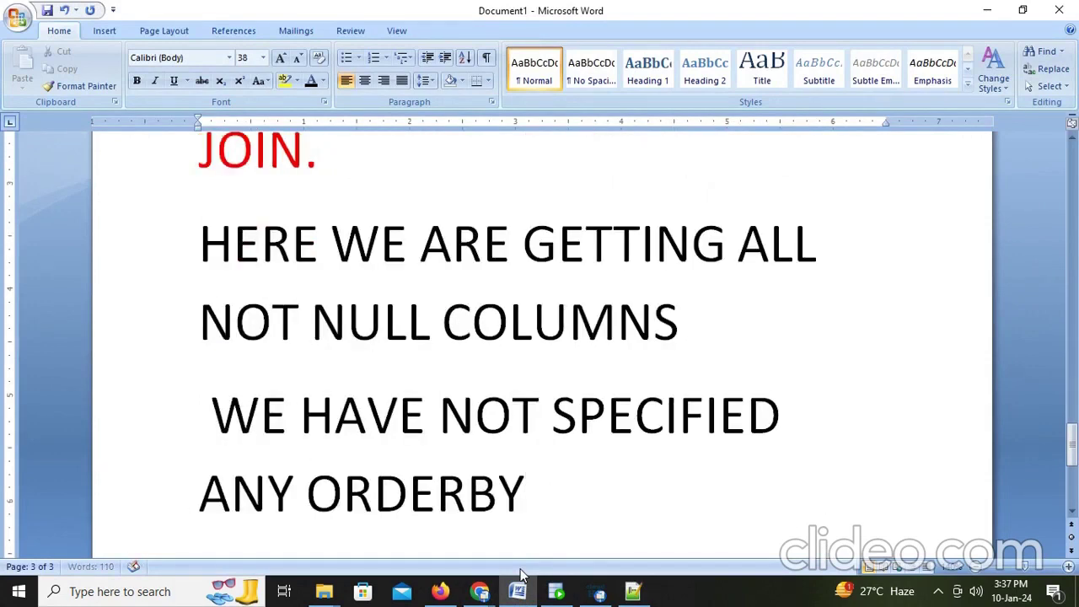
type(" IN T")
key("BackSpace")
type("THE")
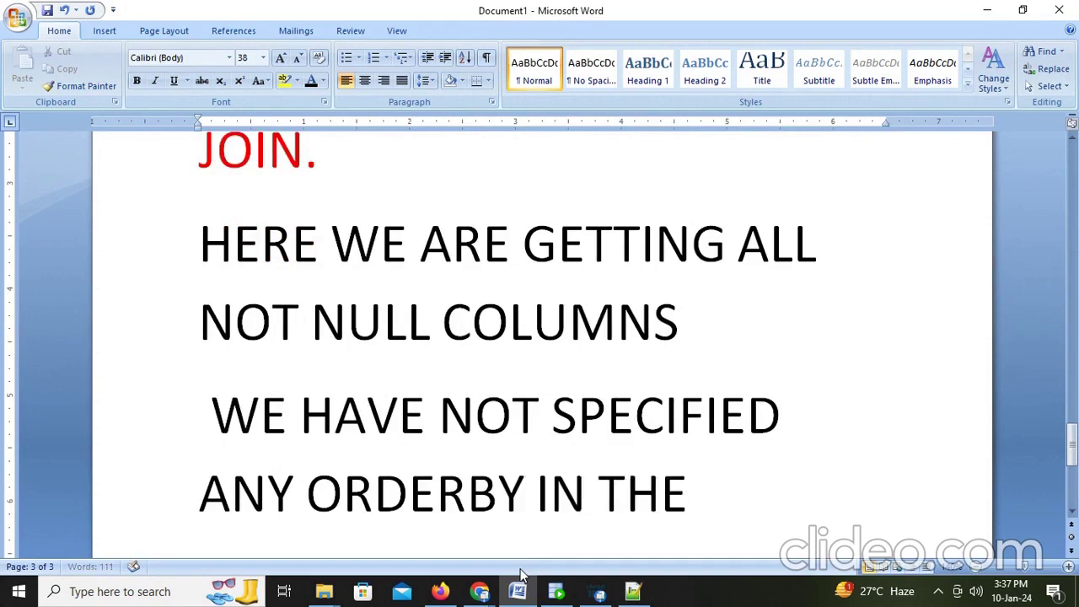
type(" LOOKUP")
key("Return")
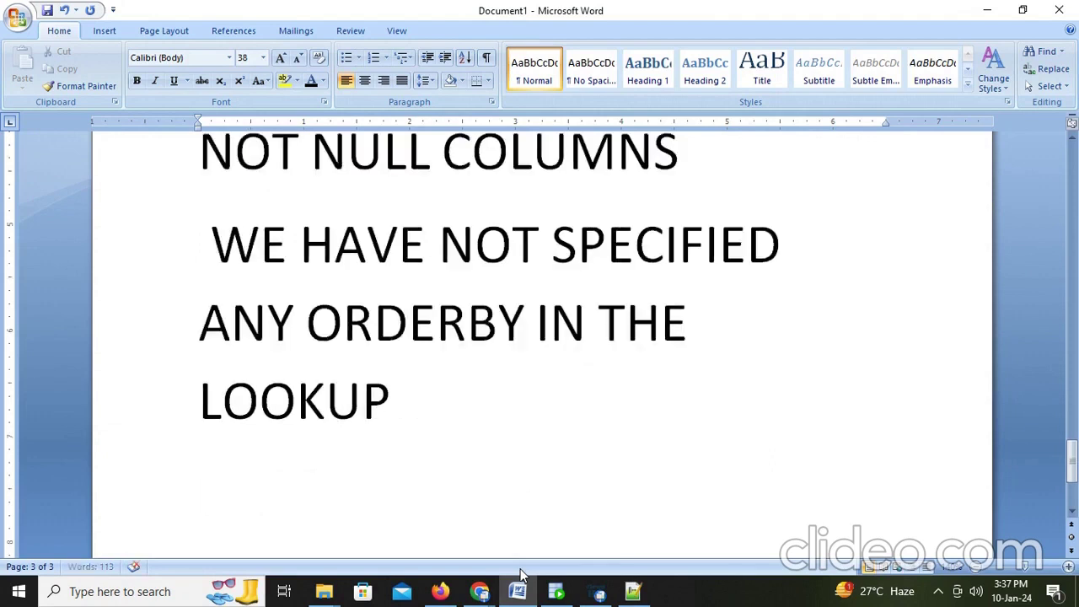
Step: Add 'BUT IT AUTOMATICALLY TAKES ORDERBY' and 'SO I WANT TO REMOVE ORDERBY', then minimize Word
type("BUT IT A")
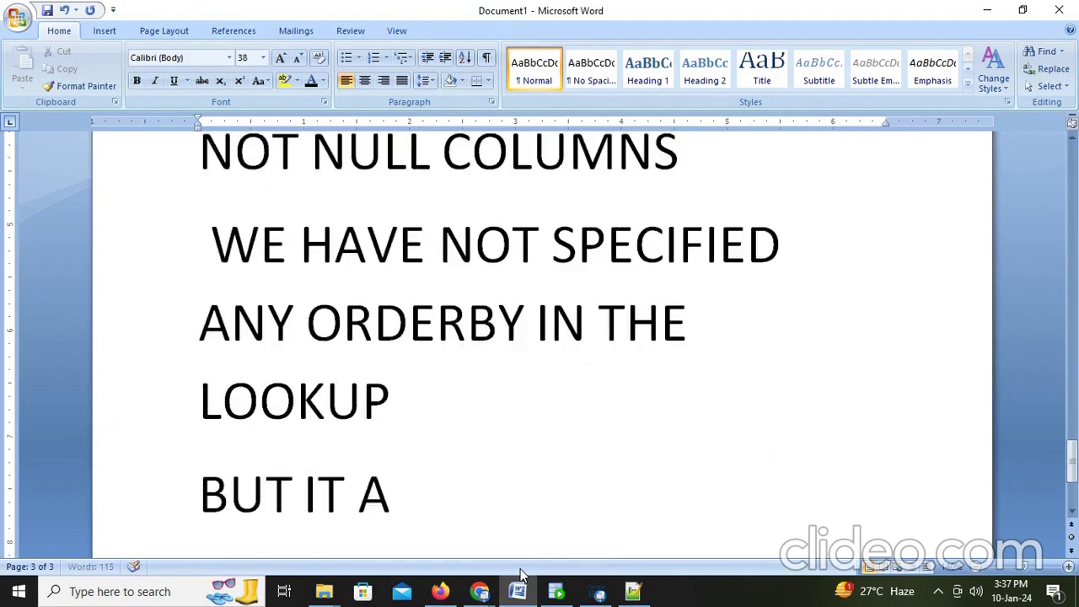
type("UTOMATICAL")
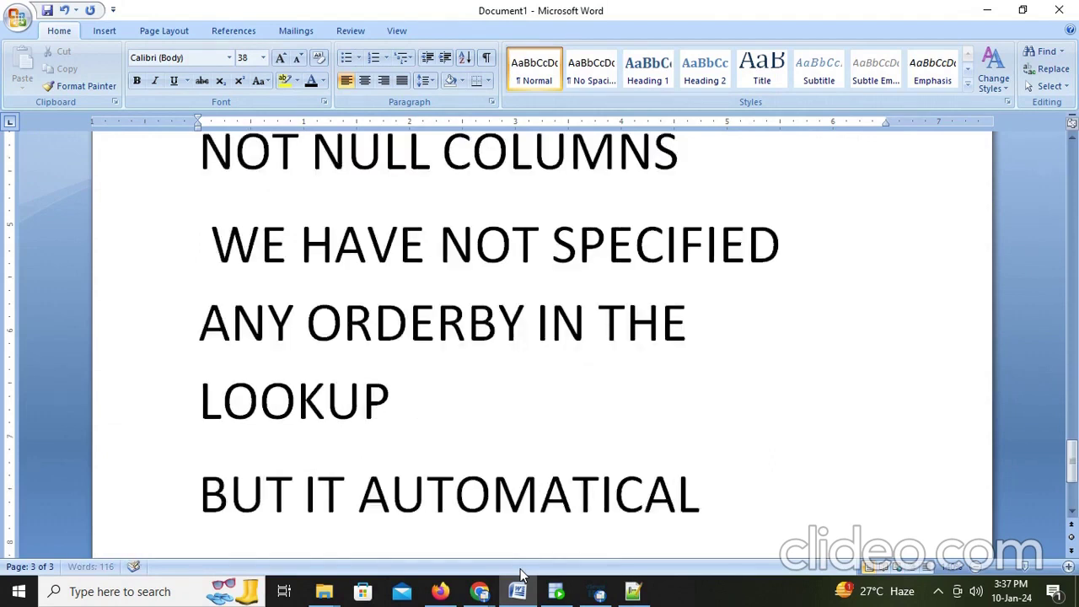
type("LY TAKES")
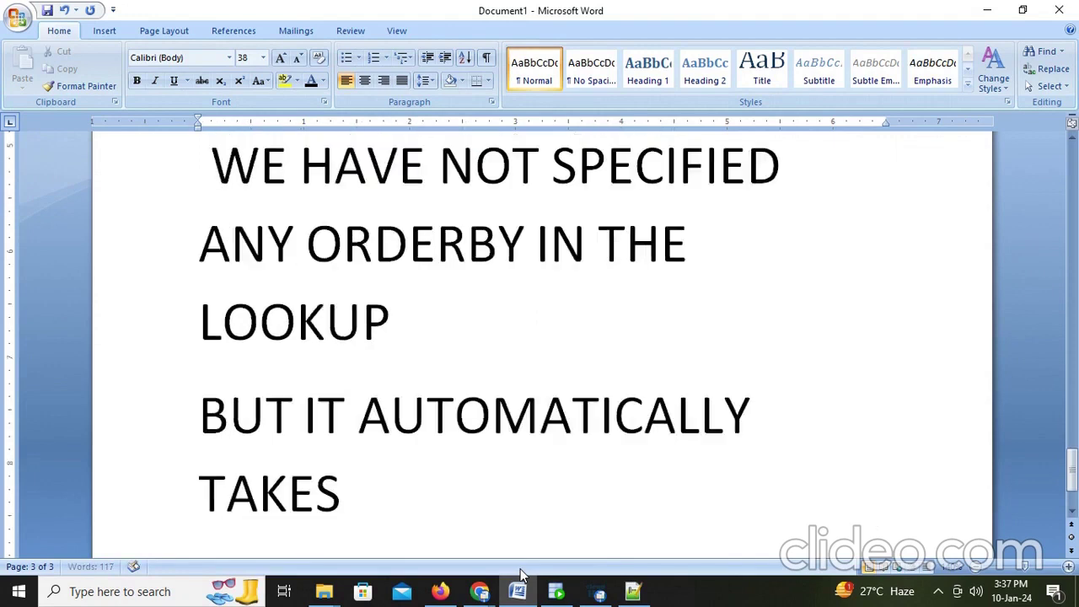
type(" ORDERBY")
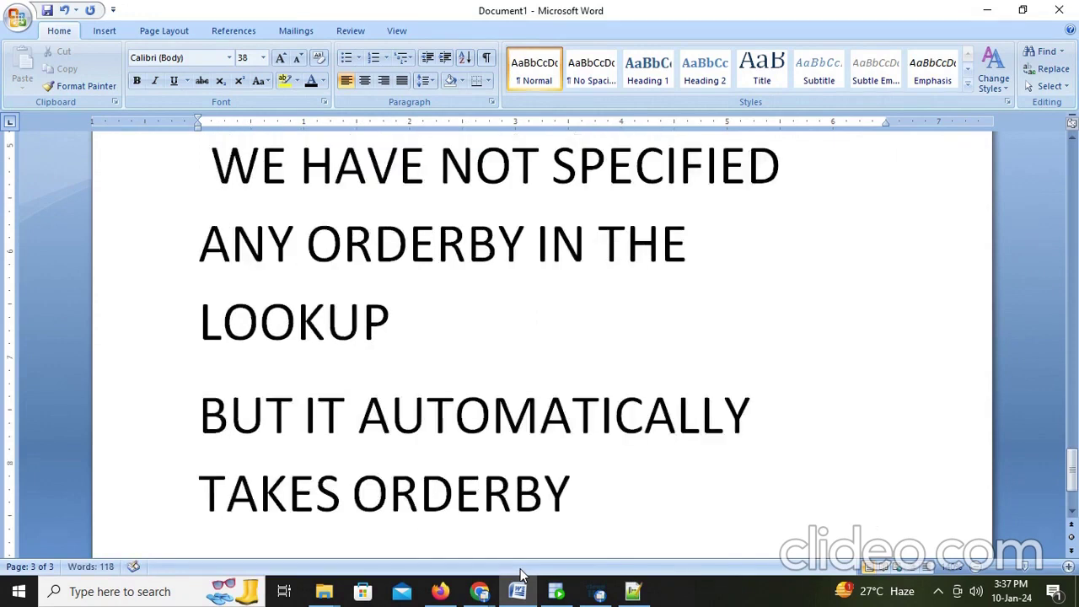
key("Return")
type("SO IW")
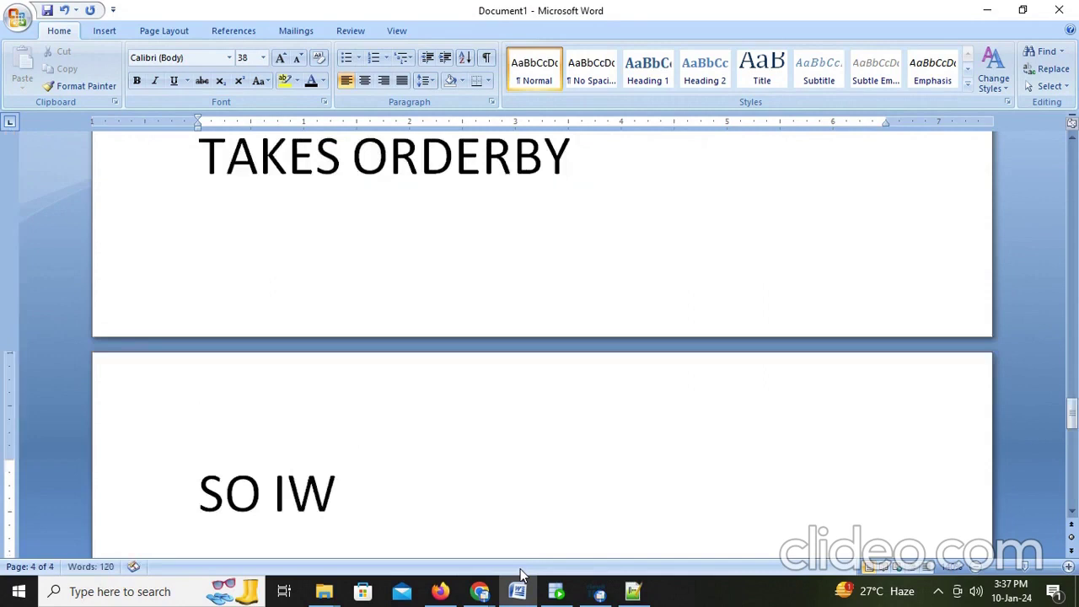
key("BackSpace")
type("WANT ")
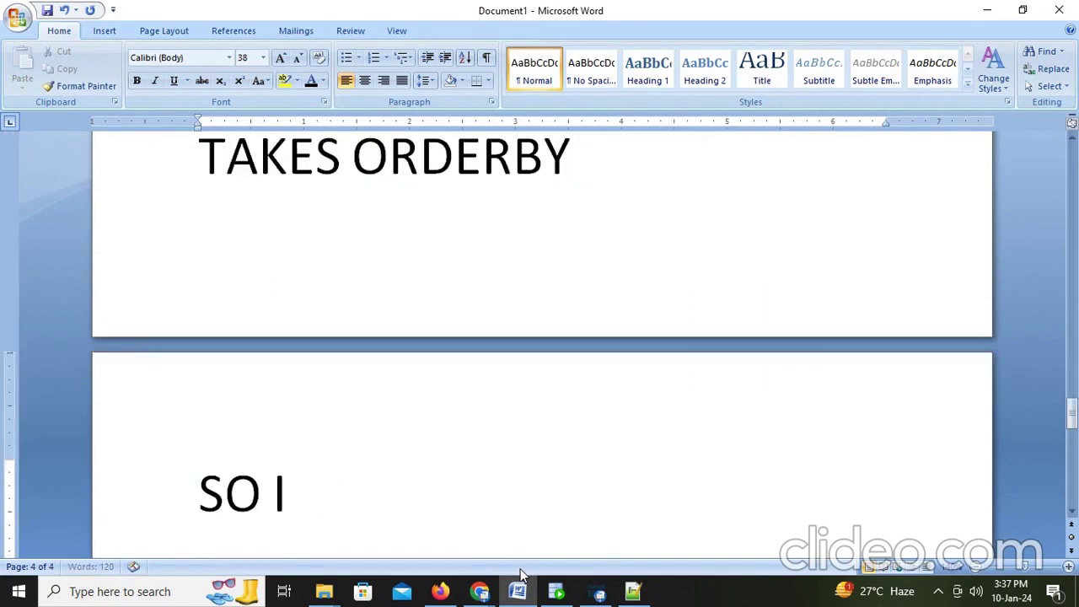
type("TO")
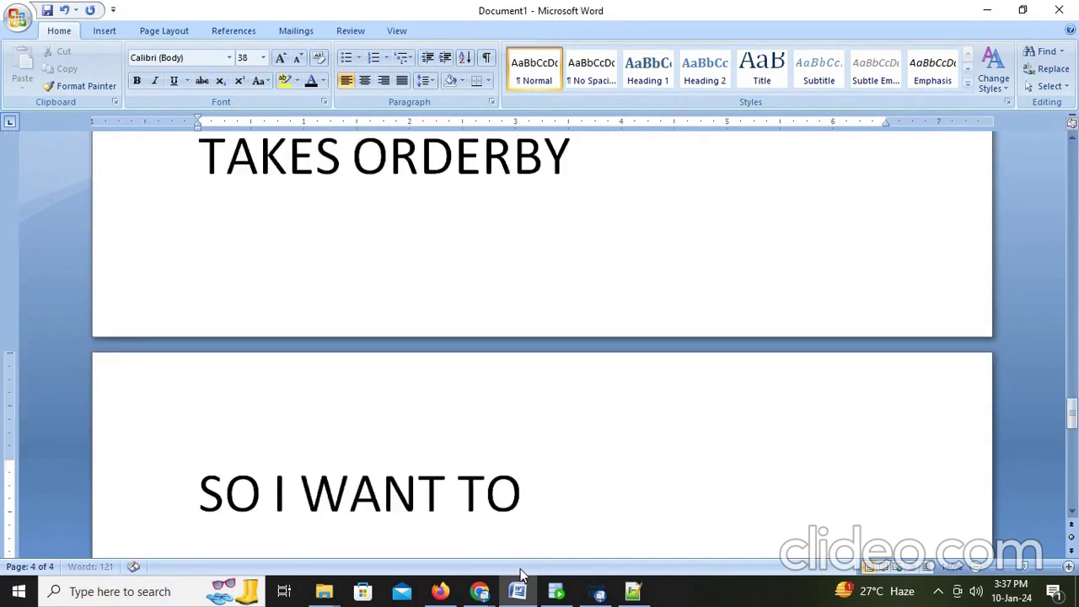
type(" REMOVE O")
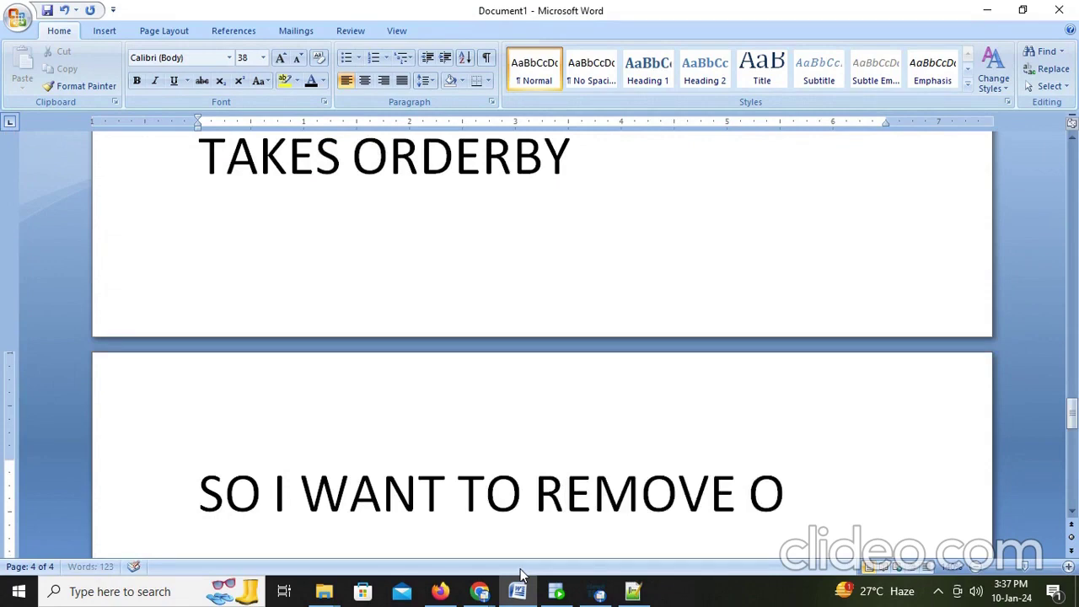
type("RDERBY")
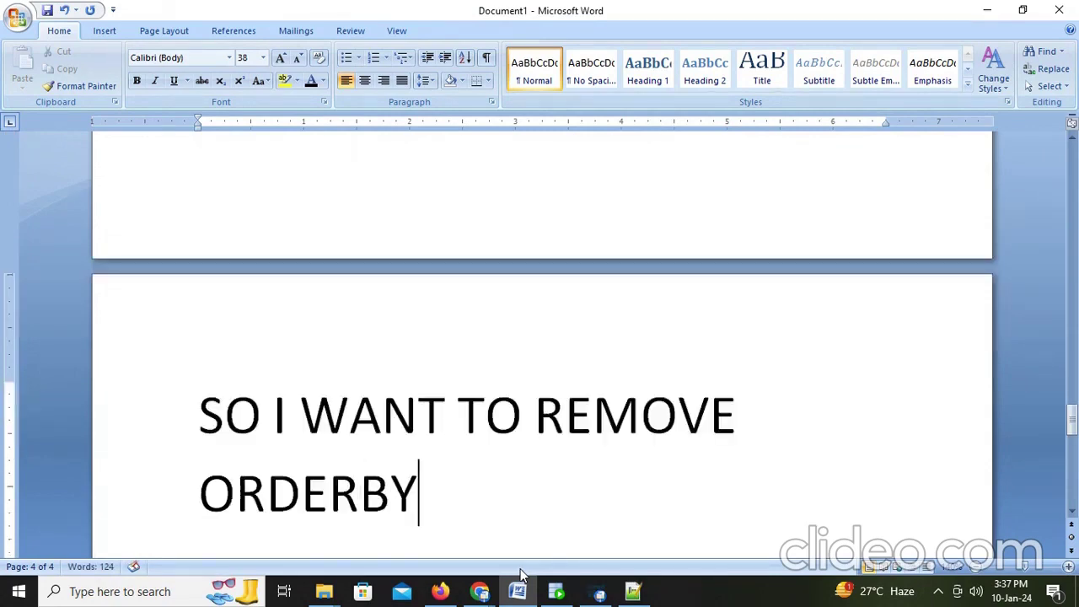
left_click(520, 575)
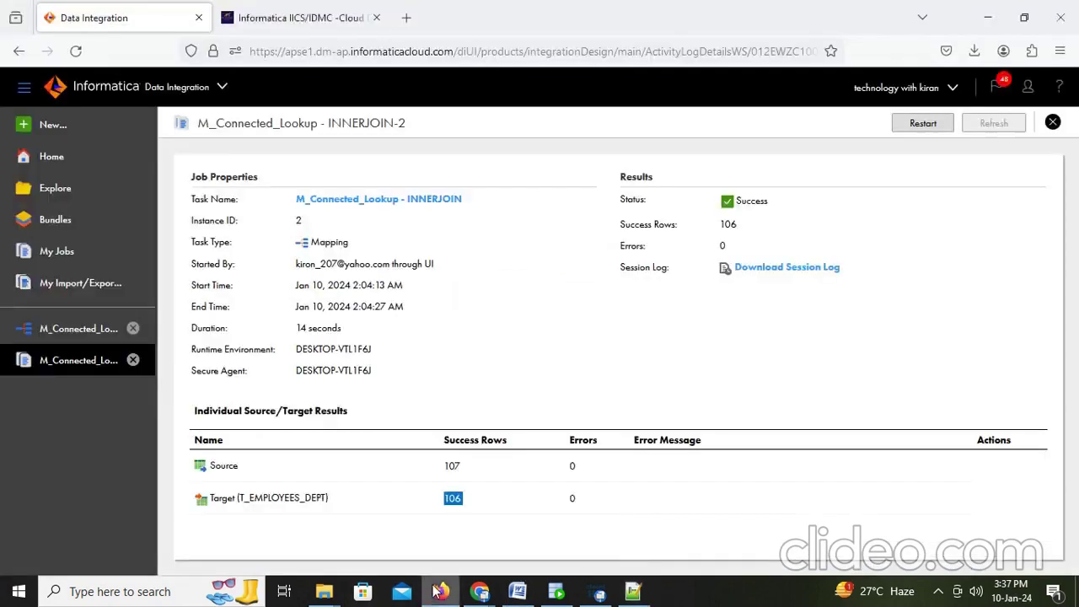
Step: Close the job details page and open the M_Connected_Lookup - INNERJOIN mapping from the sidebar
left_click(439, 592)
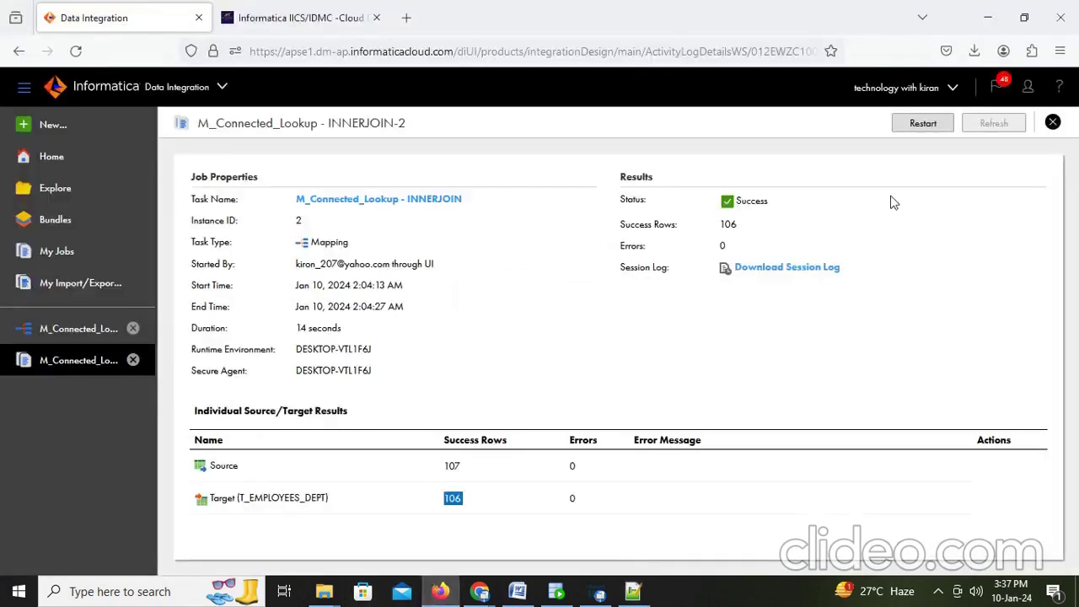
left_click(1053, 123)
left_click(85, 329)
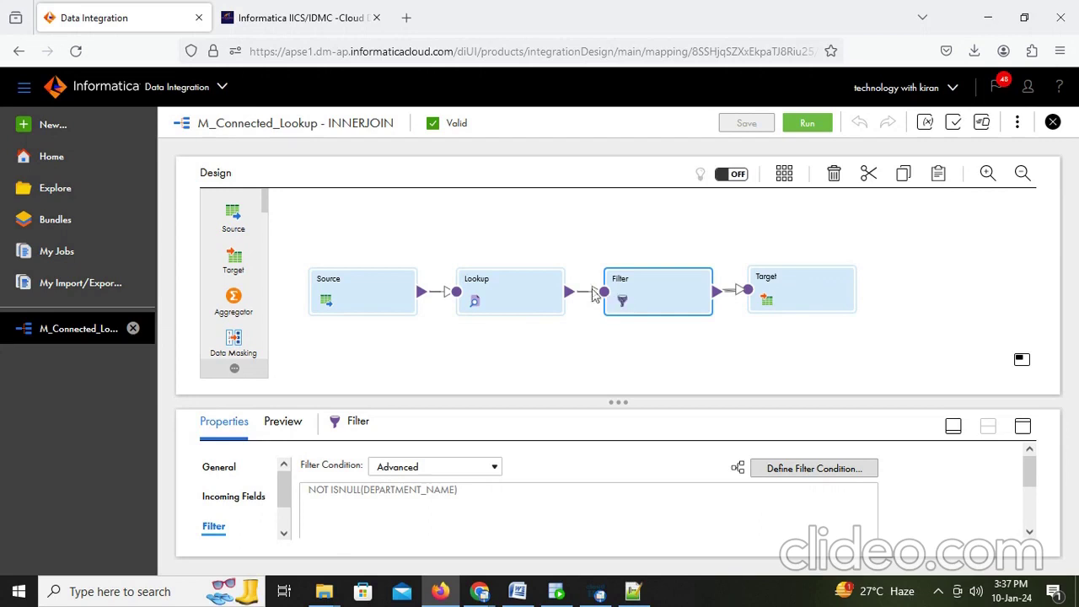
Step: Maximize the Lookup's properties and review Lookup Condition, Lookup Object, Return Fields, then Advanced
left_click(531, 302)
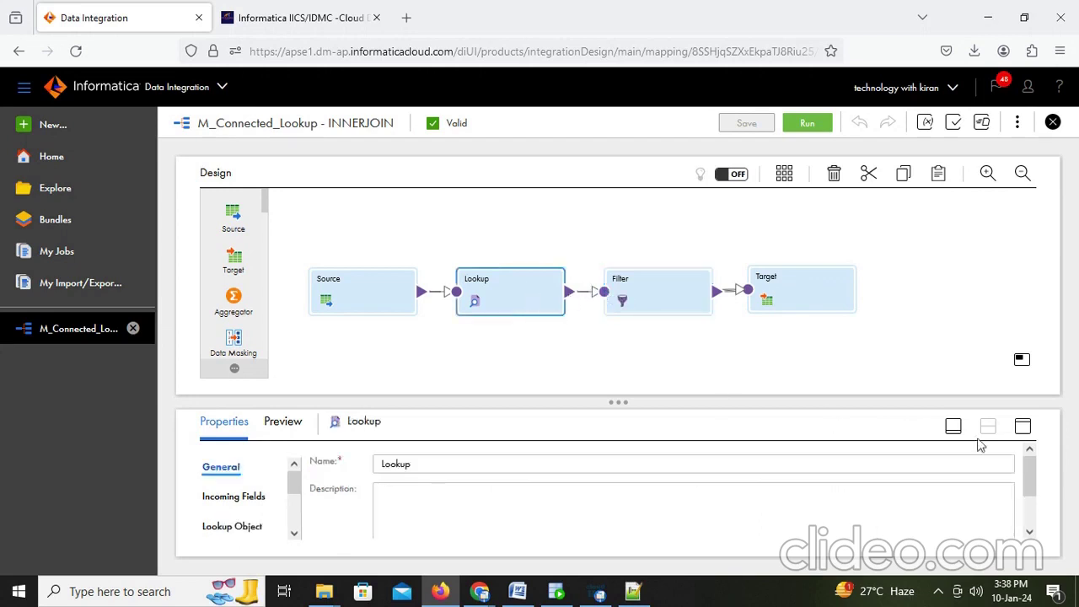
left_click(1023, 427)
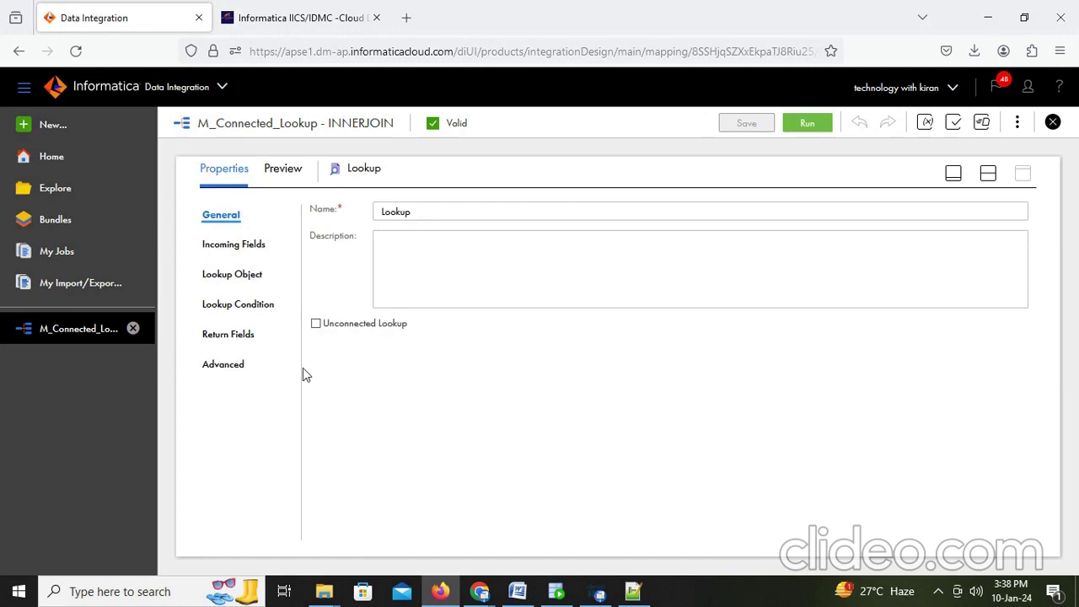
left_click(251, 305)
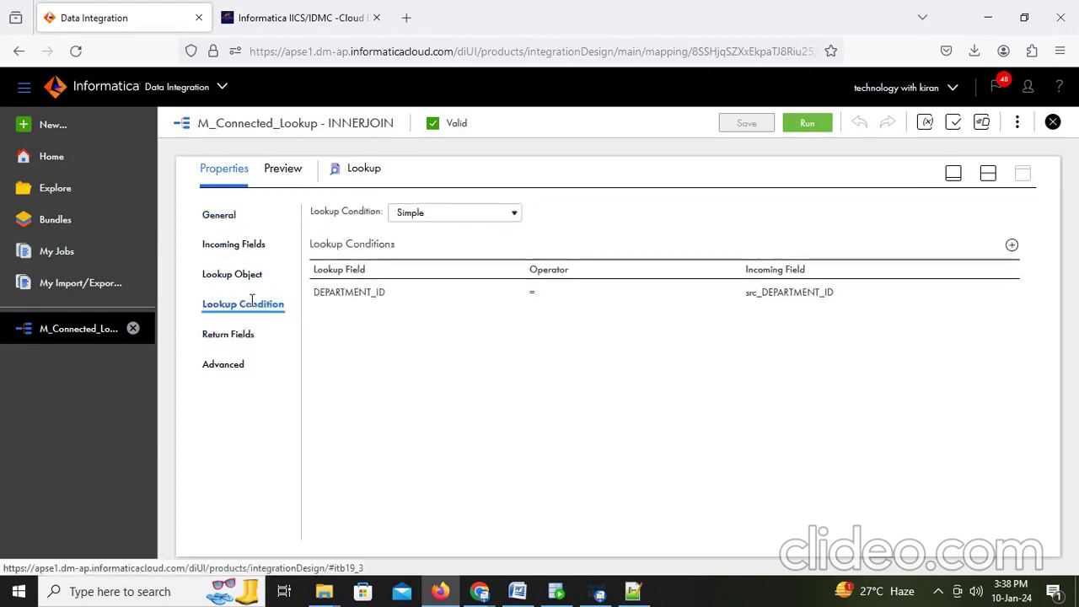
left_click(228, 282)
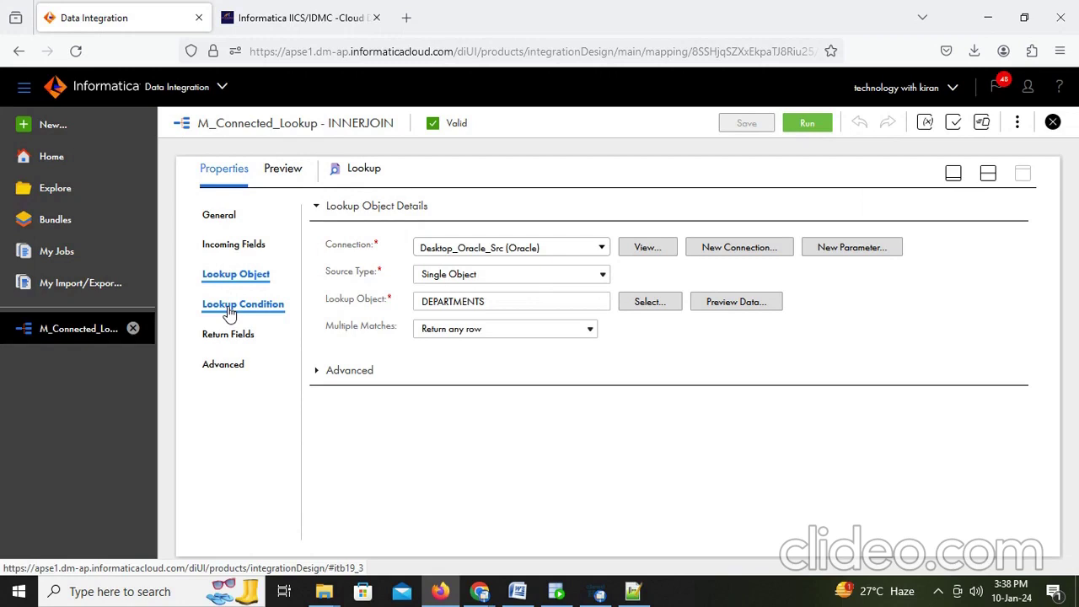
left_click(229, 309)
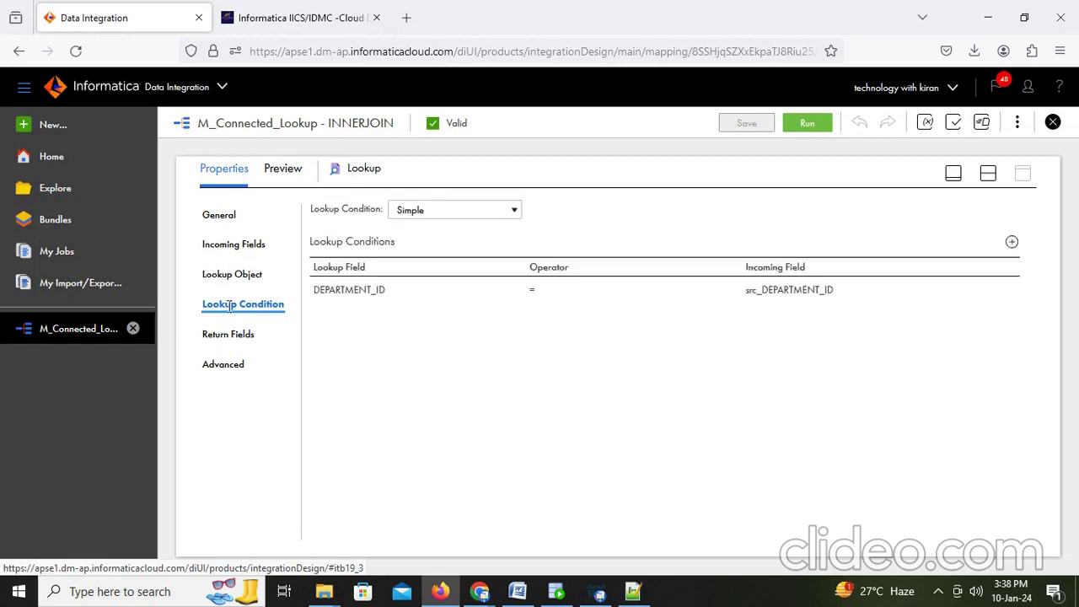
left_click(228, 335)
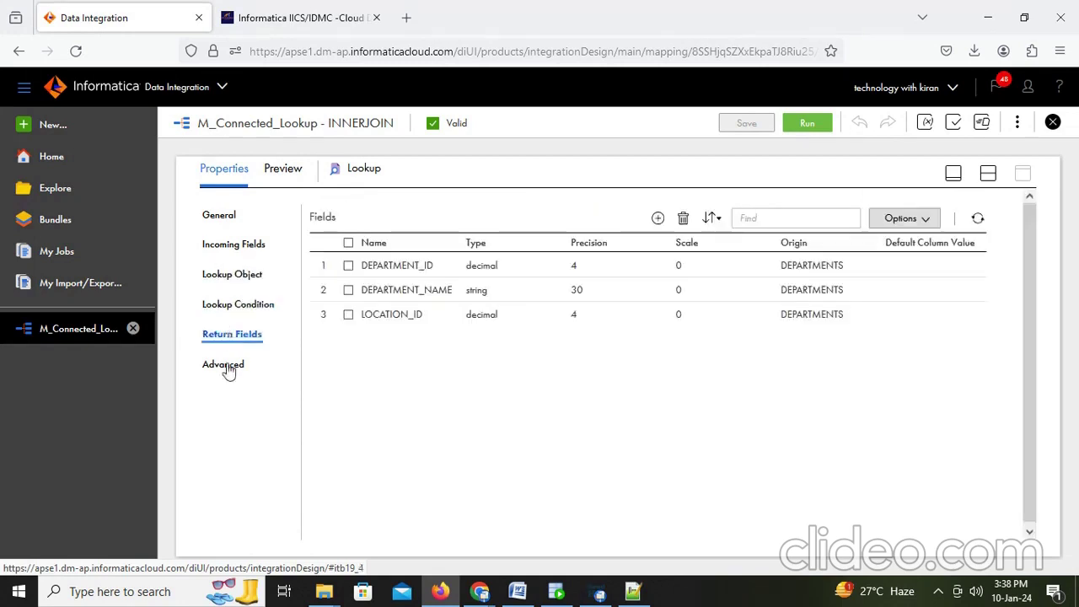
left_click(229, 364)
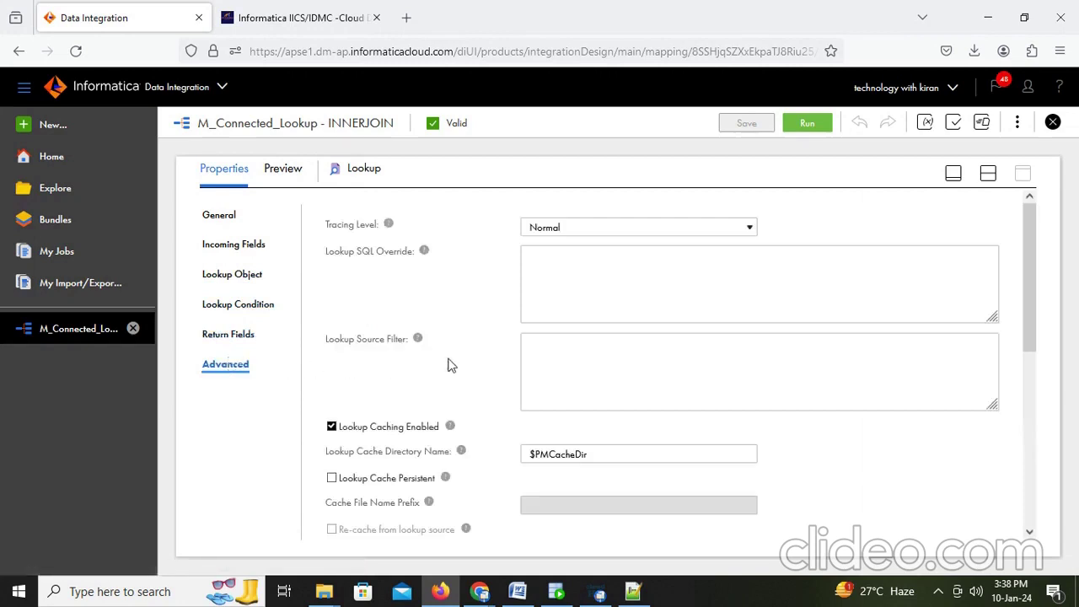
Step: Enter 1=1-- as the Lookup Source Filter, save M_Connected_Lookup - INNERJOIN, and restore the split view
left_click(567, 348)
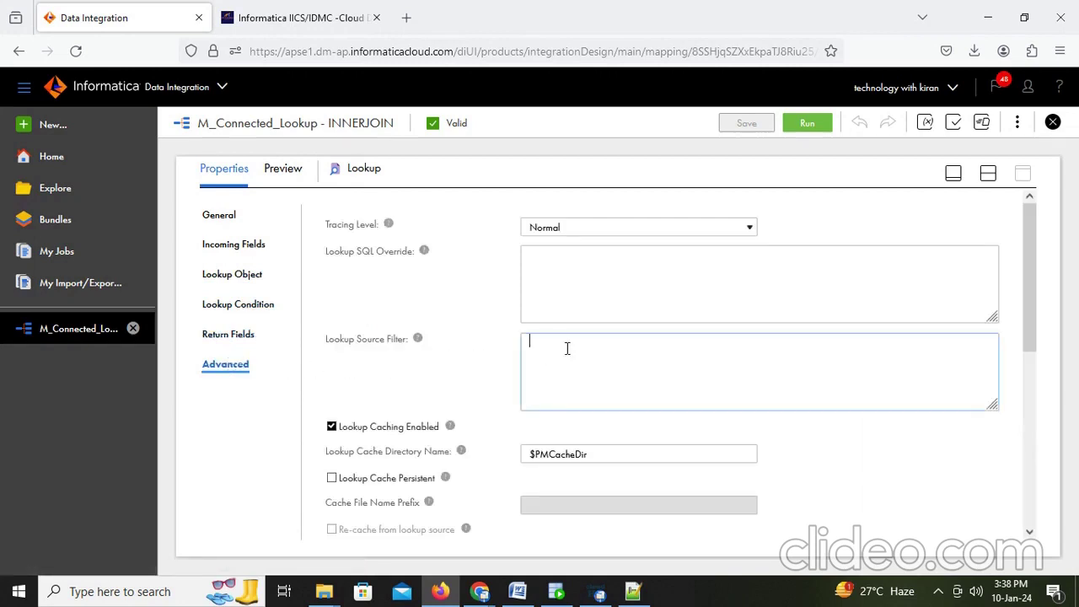
type("1=1--")
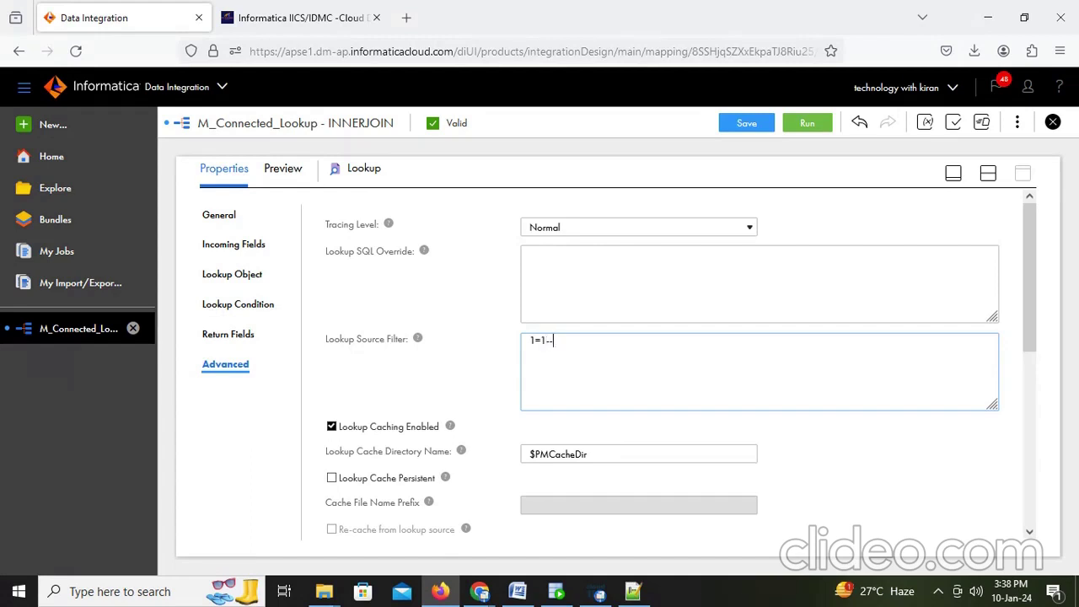
left_click(748, 124)
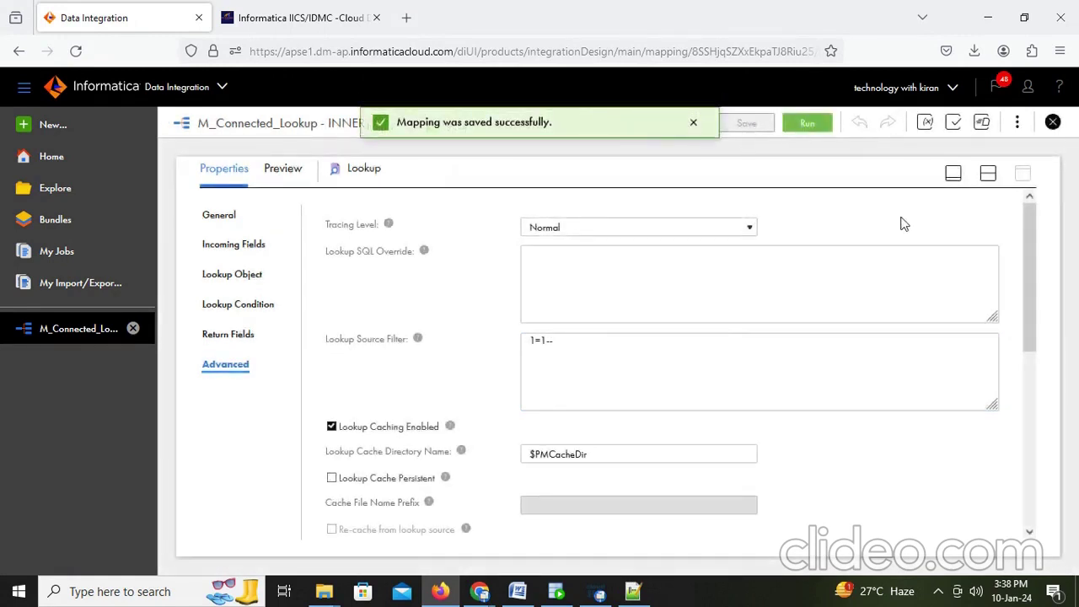
left_click(990, 175)
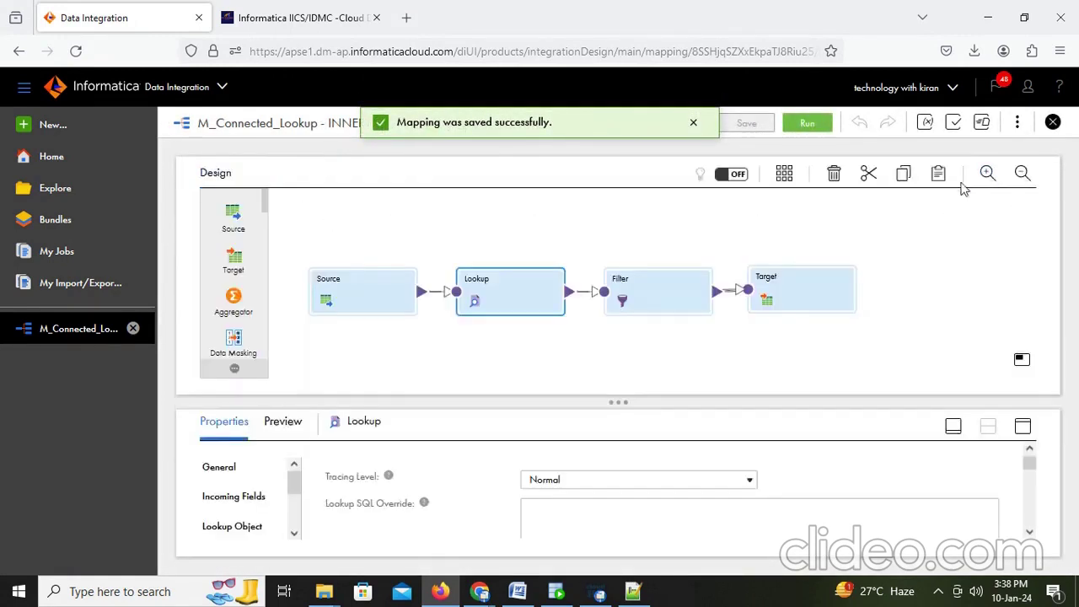
Step: Run the mapping and refresh My Jobs until the new run shows Success with 106 rows
left_click(808, 123)
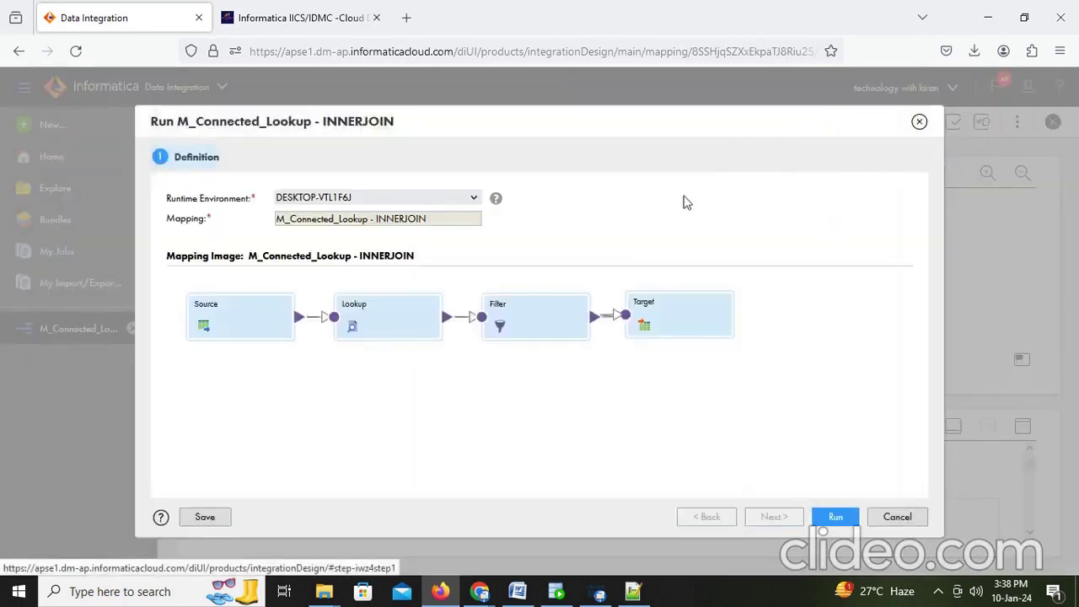
left_click(835, 520)
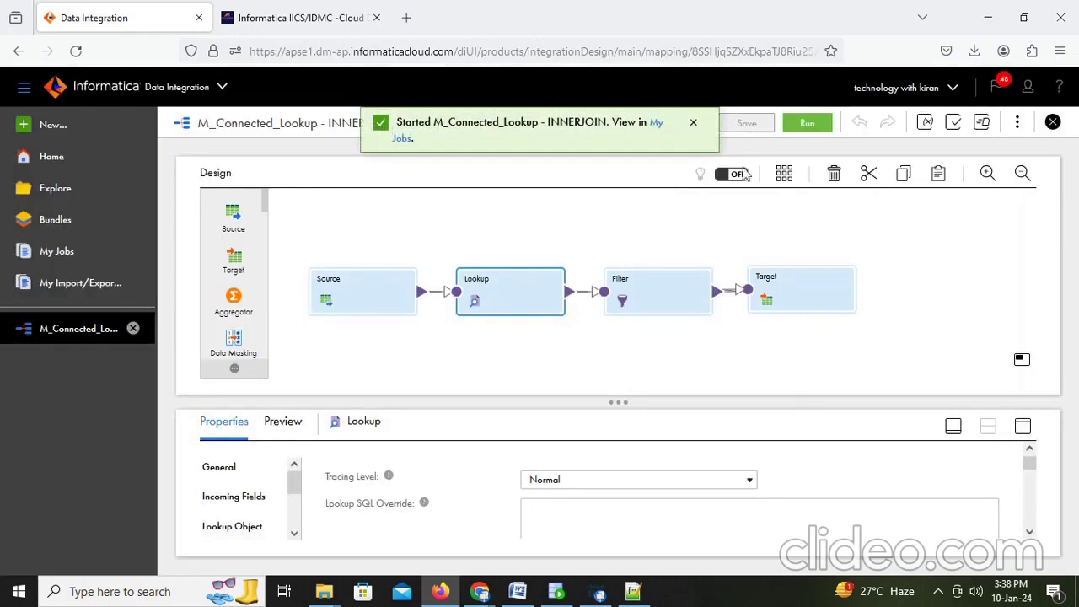
left_click(656, 125)
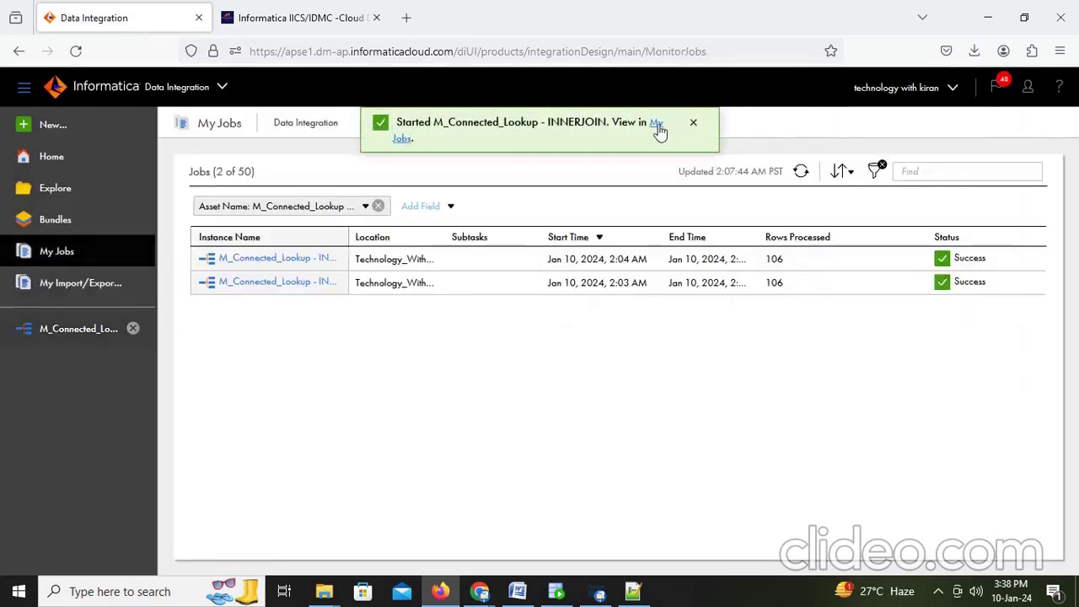
left_click(801, 172)
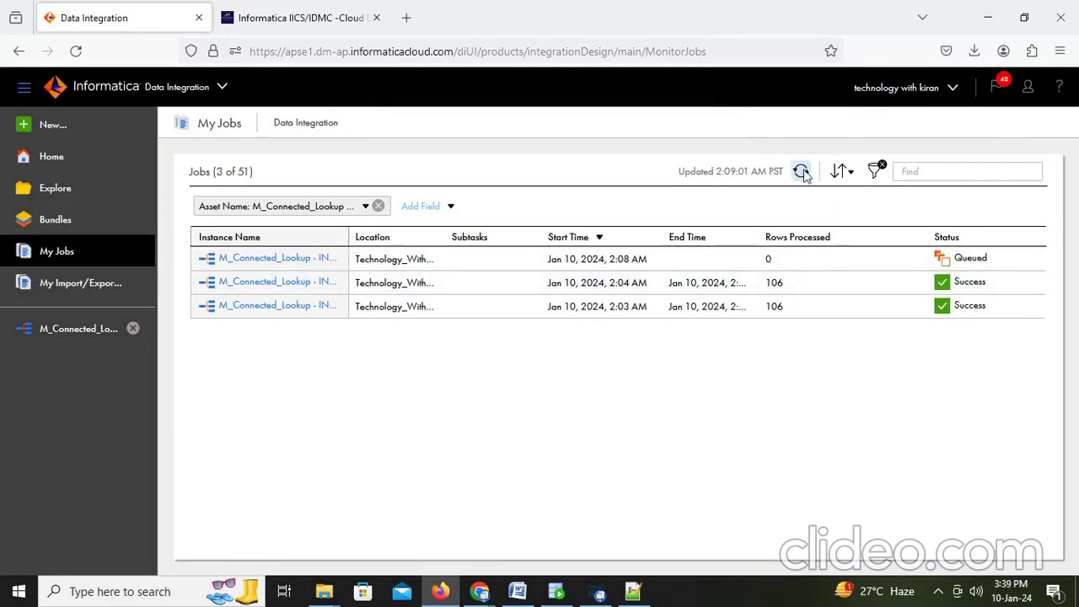
left_click(801, 172)
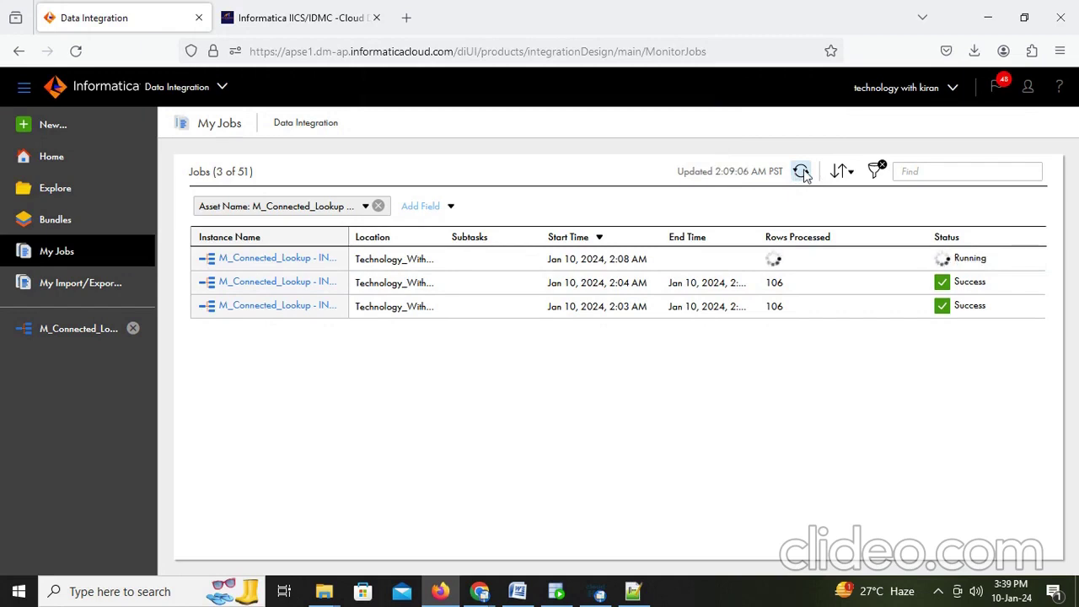
left_click(801, 172)
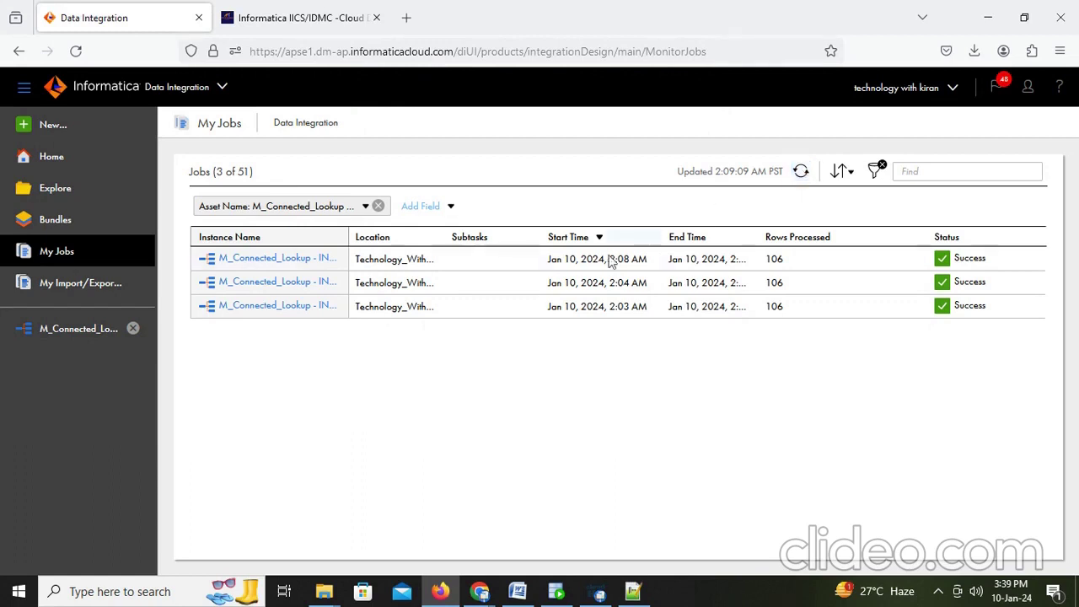
Step: Download the newest run's session log and open M_Connected_Lookup+-+INNERJOIN_3.log with Notepad++
left_click(308, 260)
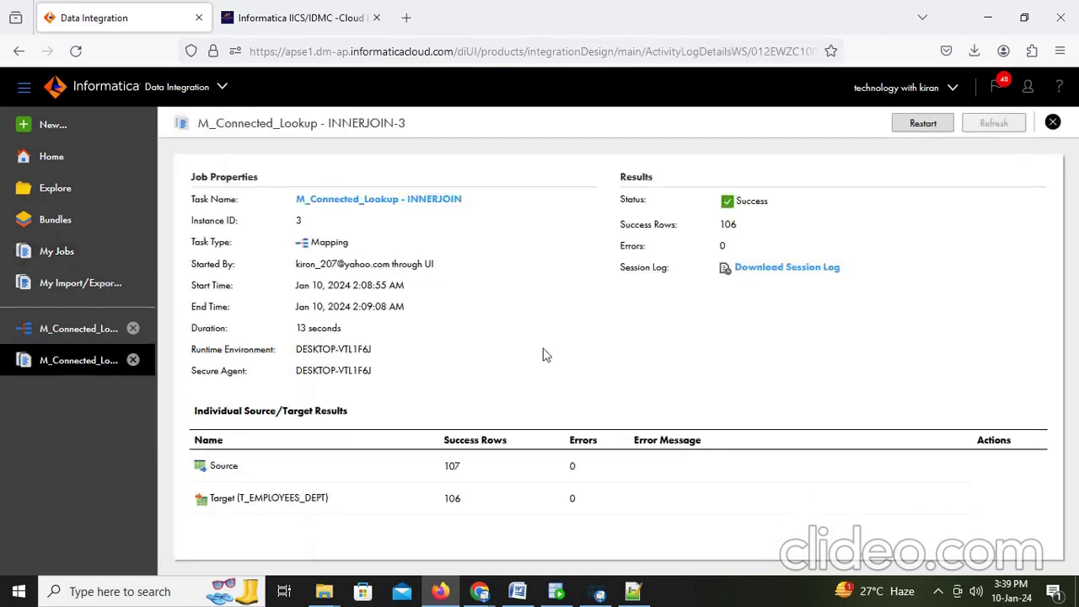
left_click(782, 268)
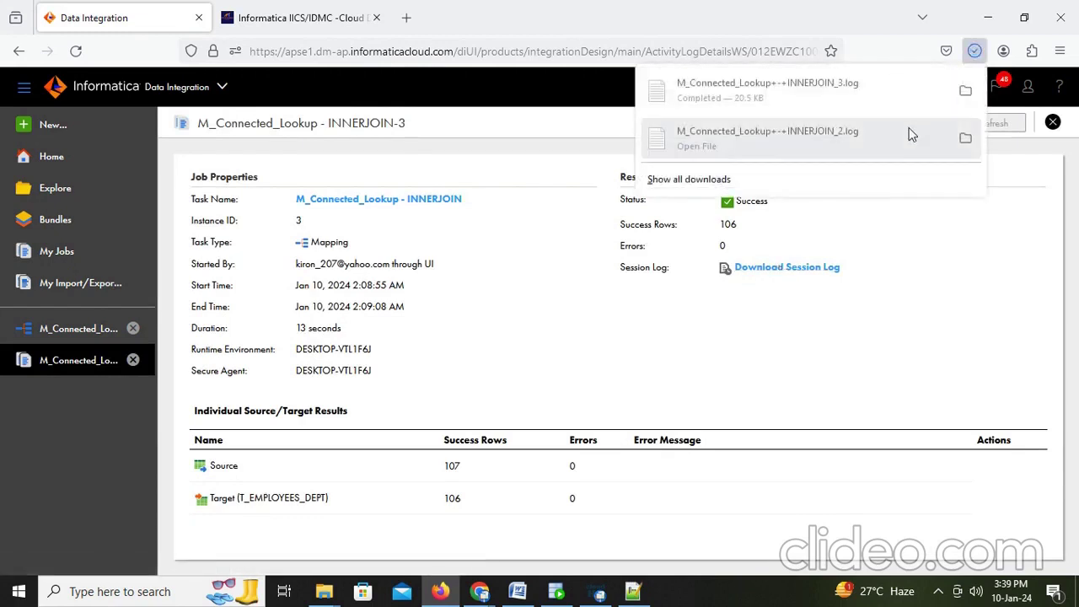
left_click(965, 91)
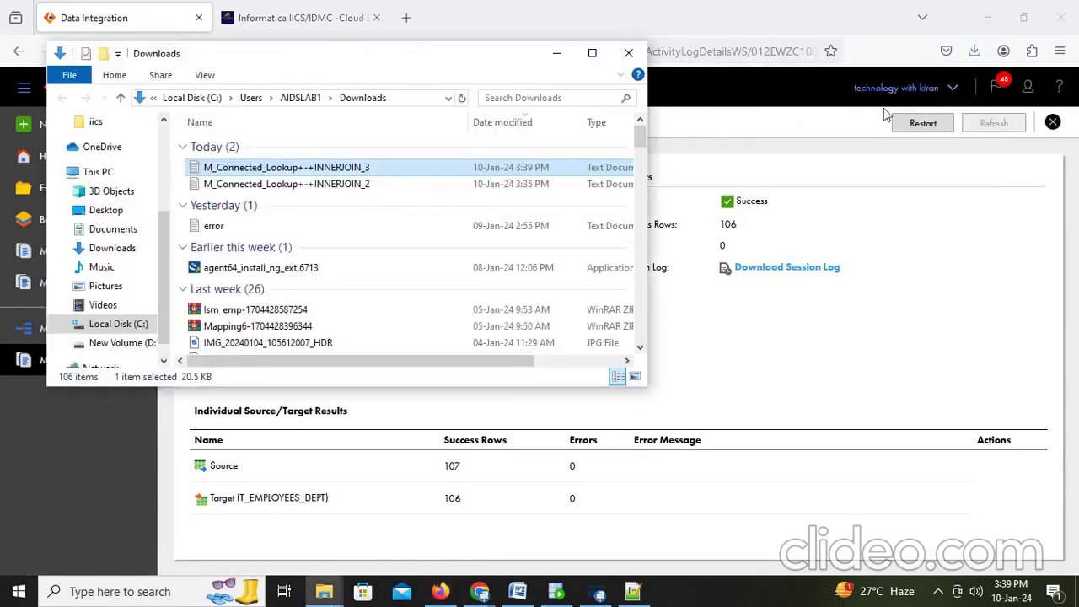
right_click(341, 173)
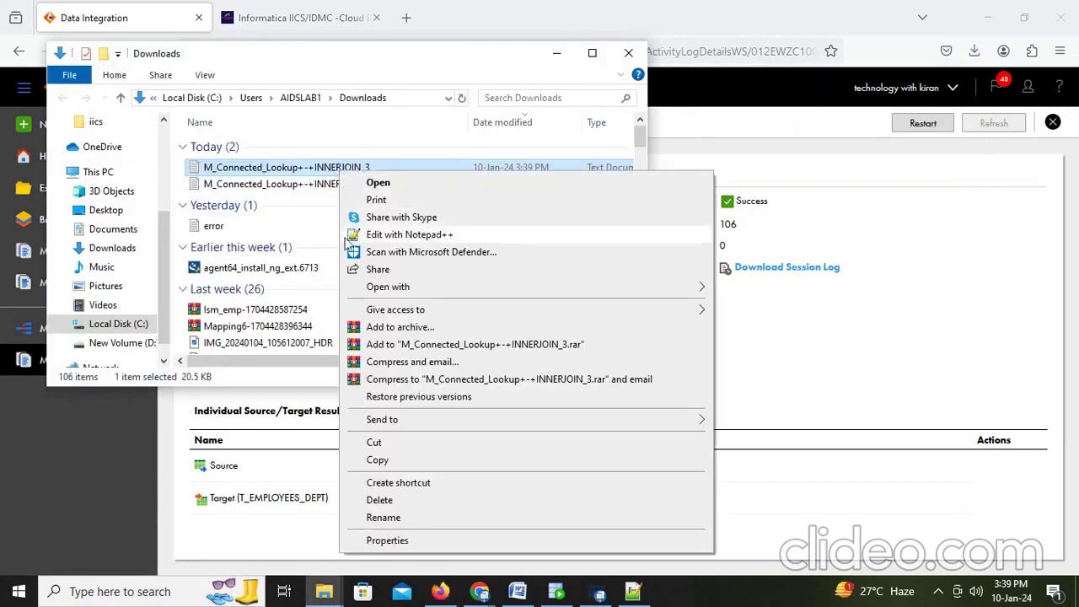
mouse_move(497, 288)
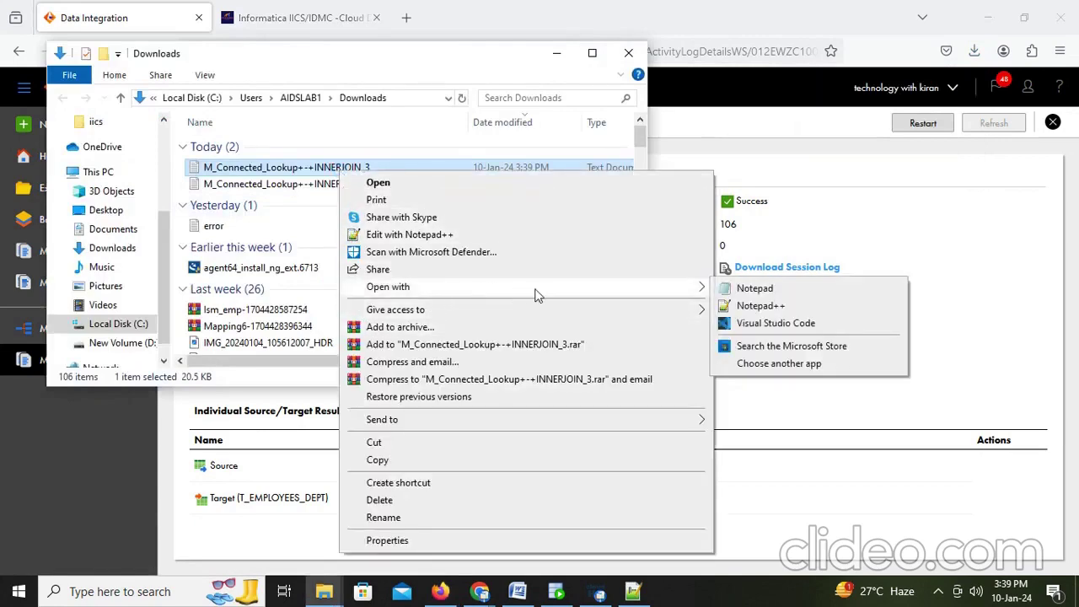
left_click(798, 309)
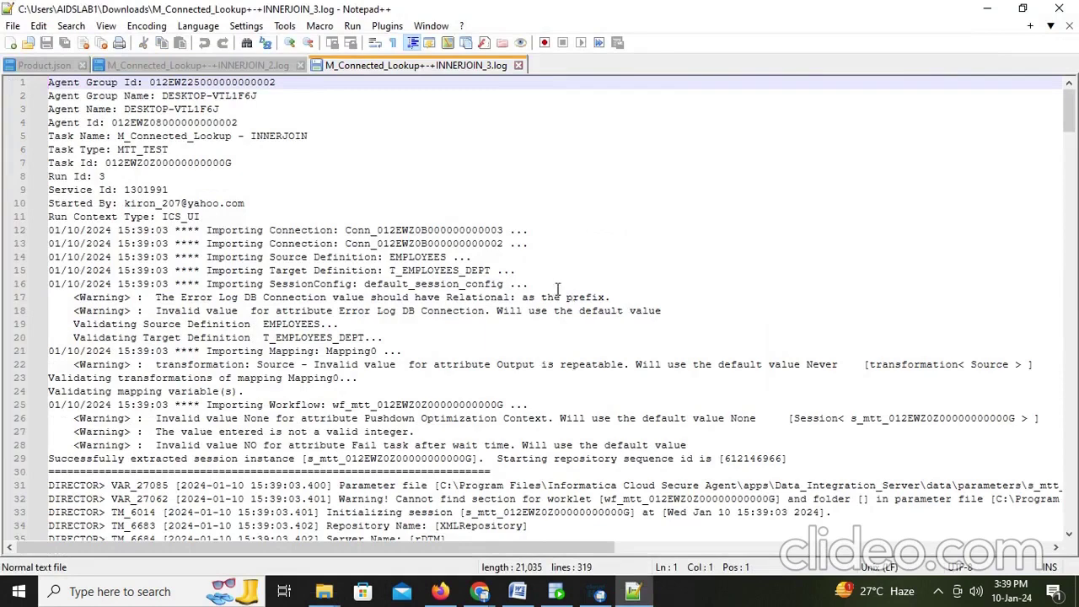
Step: Search the log for SELECT and highlight the commented-out ORDER BY DEPARTMENT_ID on line 131
key("ctrl+f")
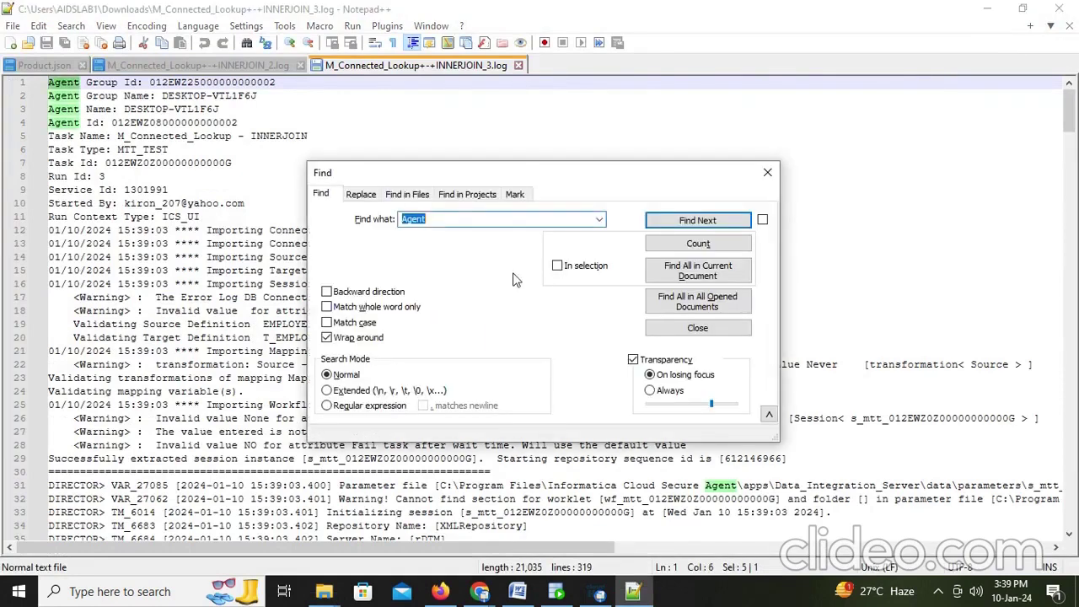
type("SELECT")
key("Return")
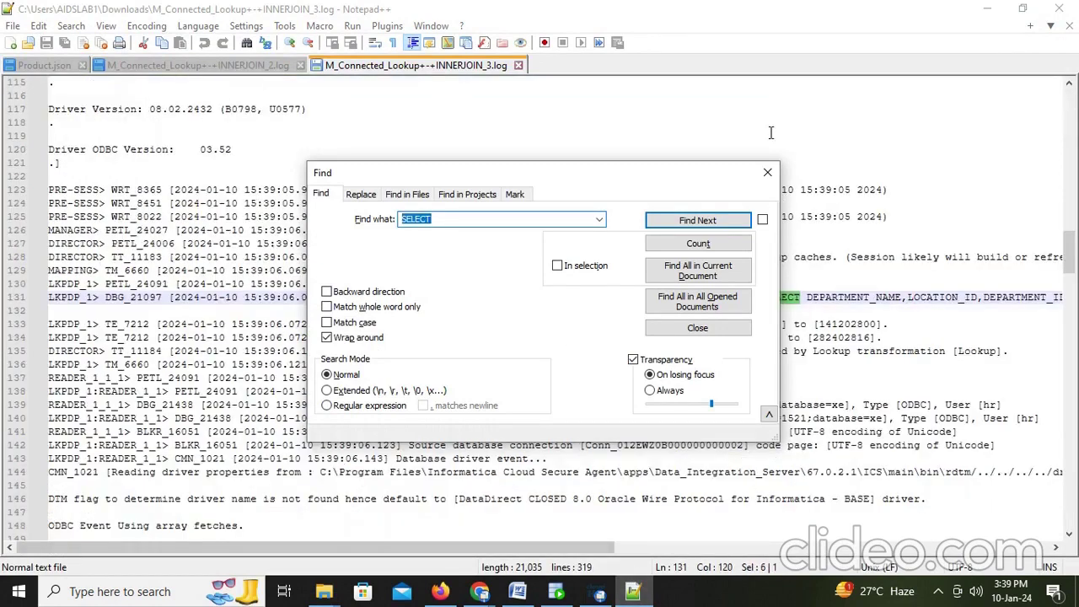
left_click(767, 172)
left_click_drag(592, 551, 967, 551)
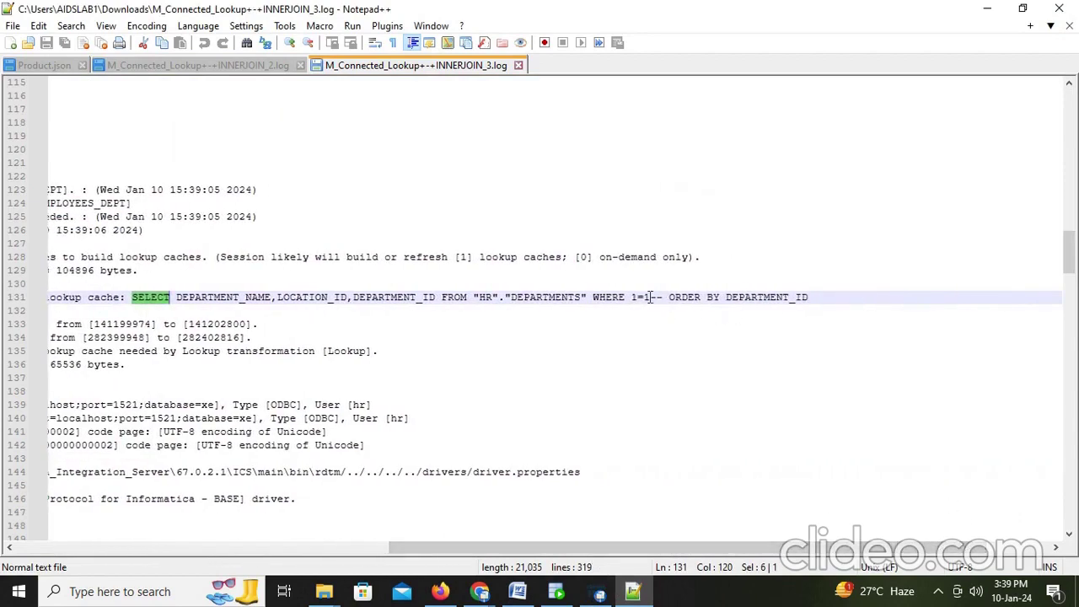
left_click_drag(649, 297, 818, 297)
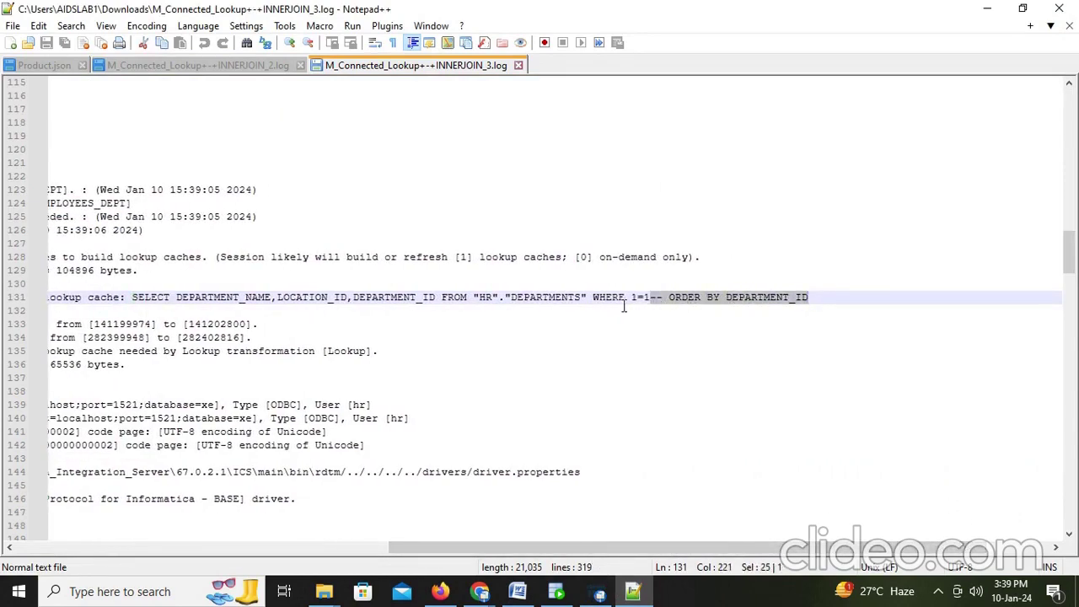
left_click(624, 308)
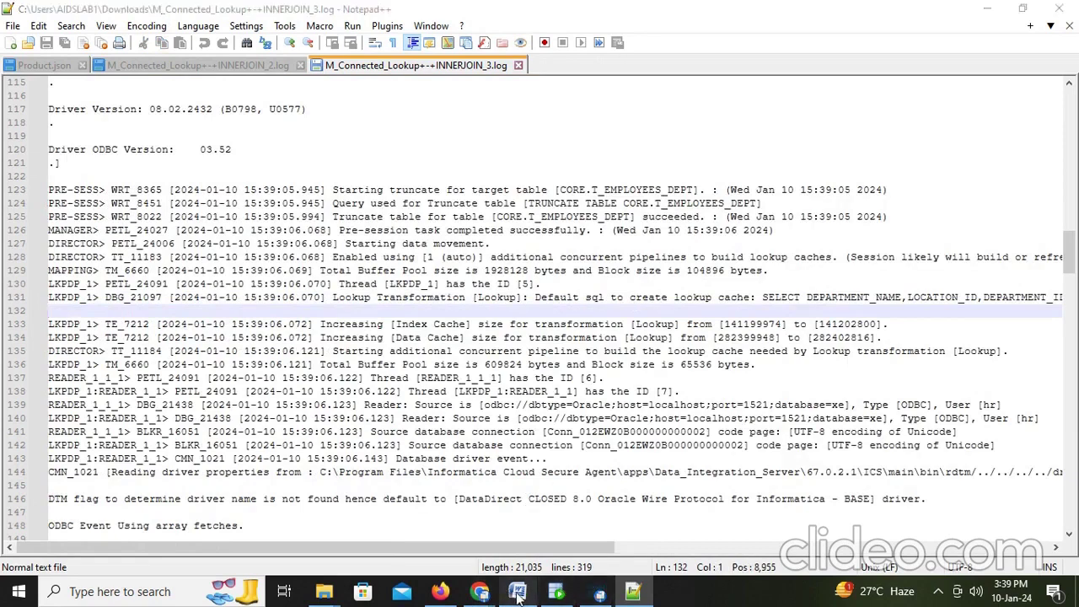
left_click(518, 591)
Step: Below ORDERBY, add 'HERE IT WILL BE COMMENTED OUT' and 'THIS IS ONE OF THE PERFORMANCE CRITERIA'
key("Return")
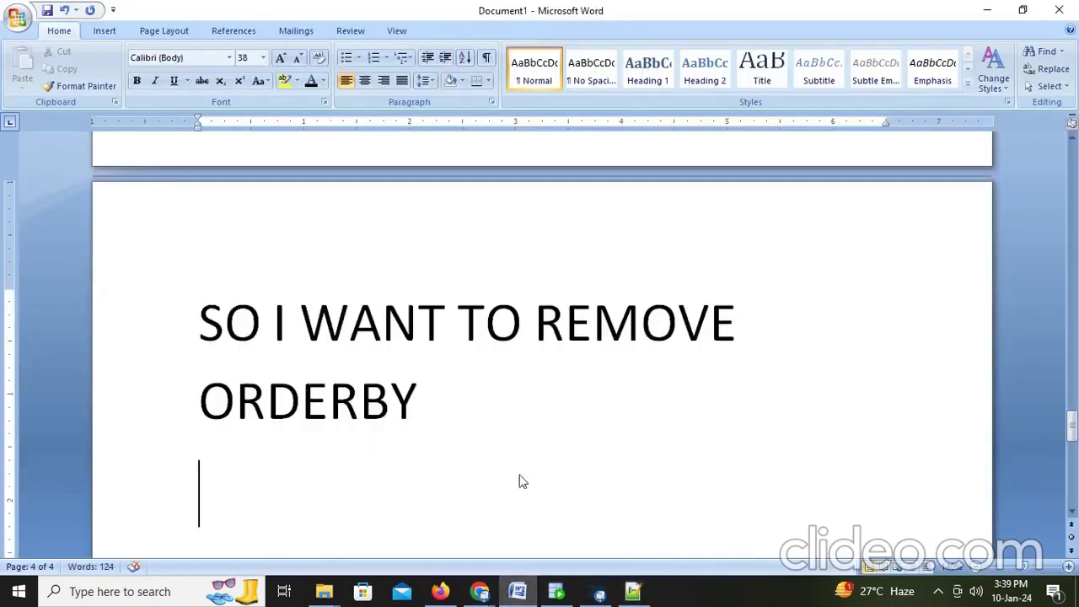
type("HERE IT")
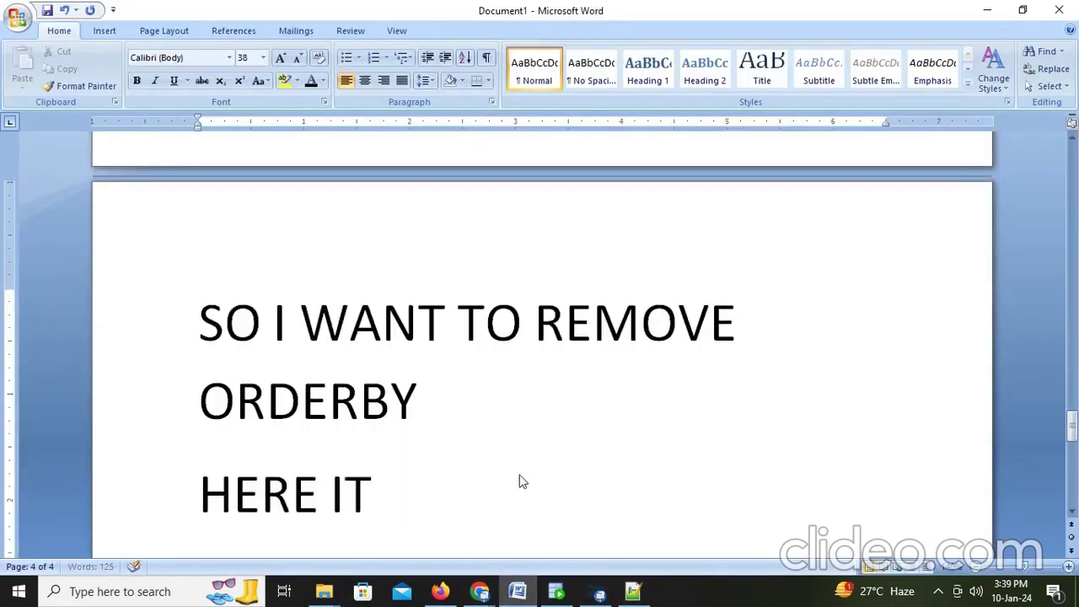
type(" WILL V")
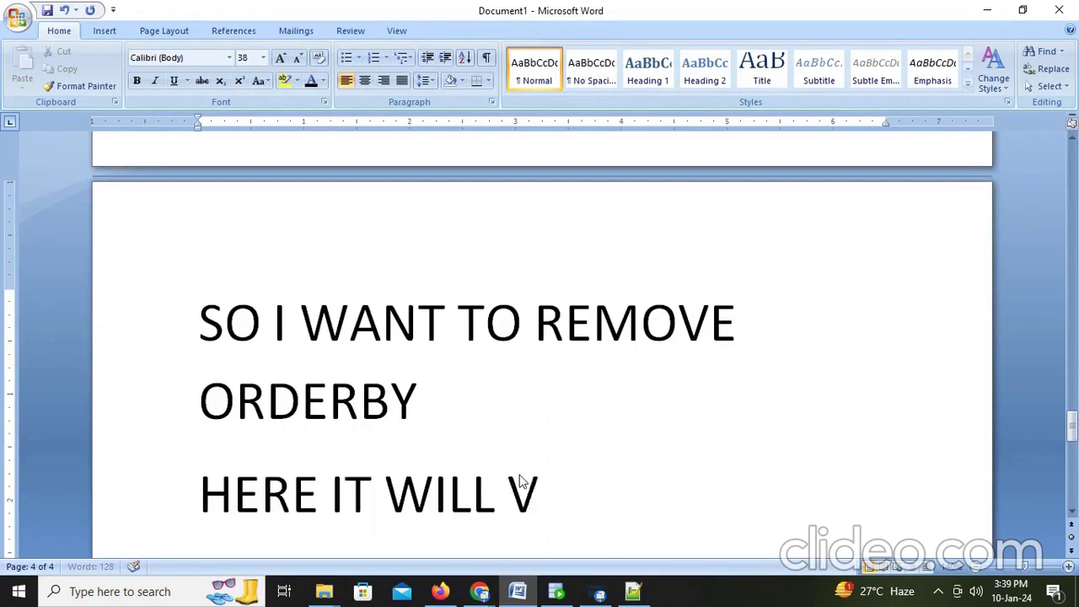
key("BackSpace")
type("BE COMMEN")
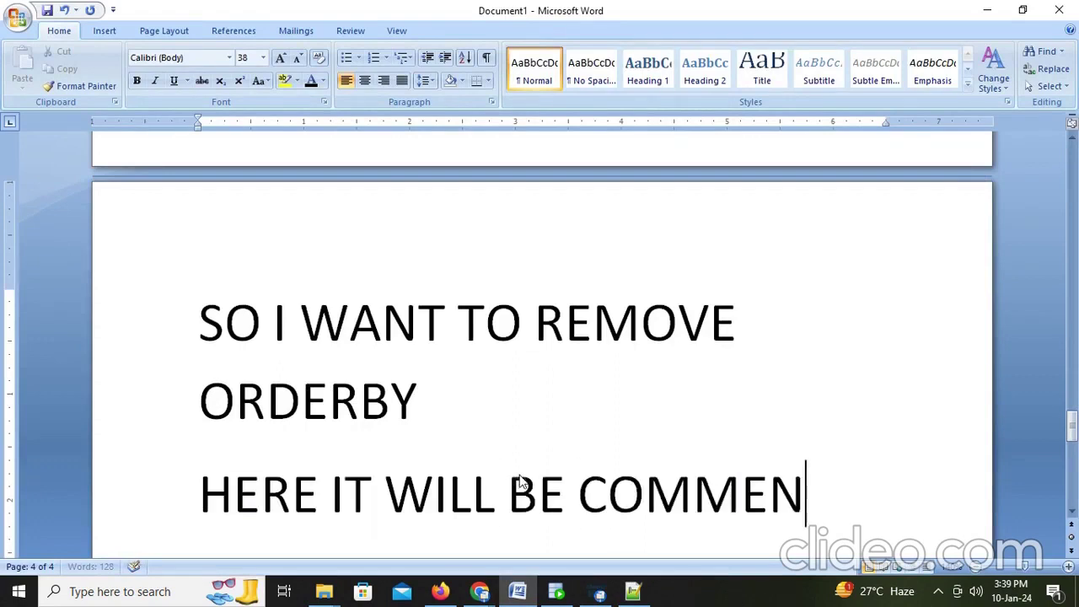
type("TED OUT")
key("Return")
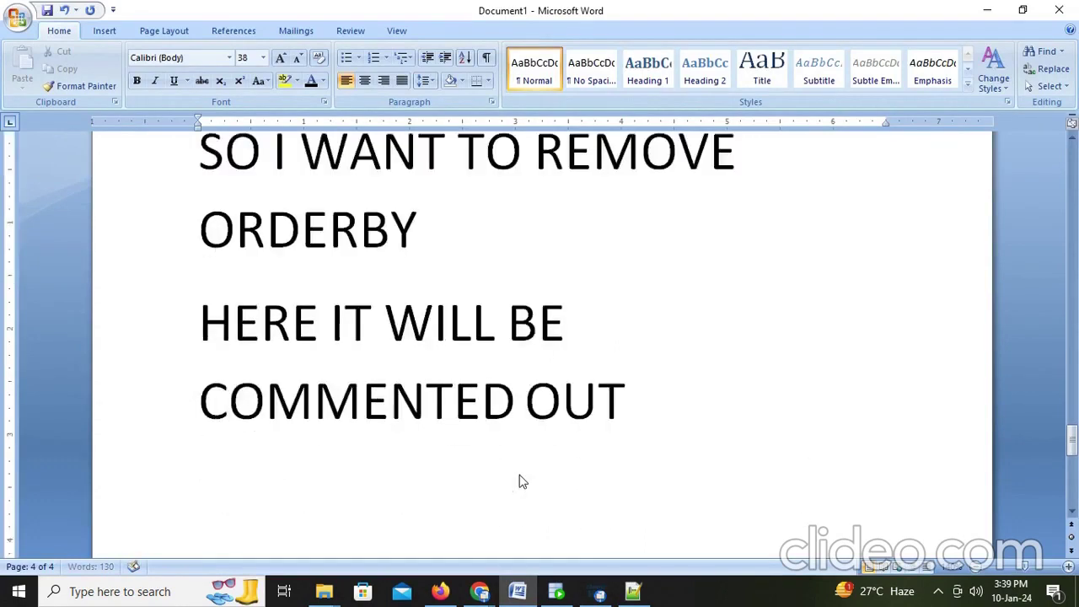
type("THIS")
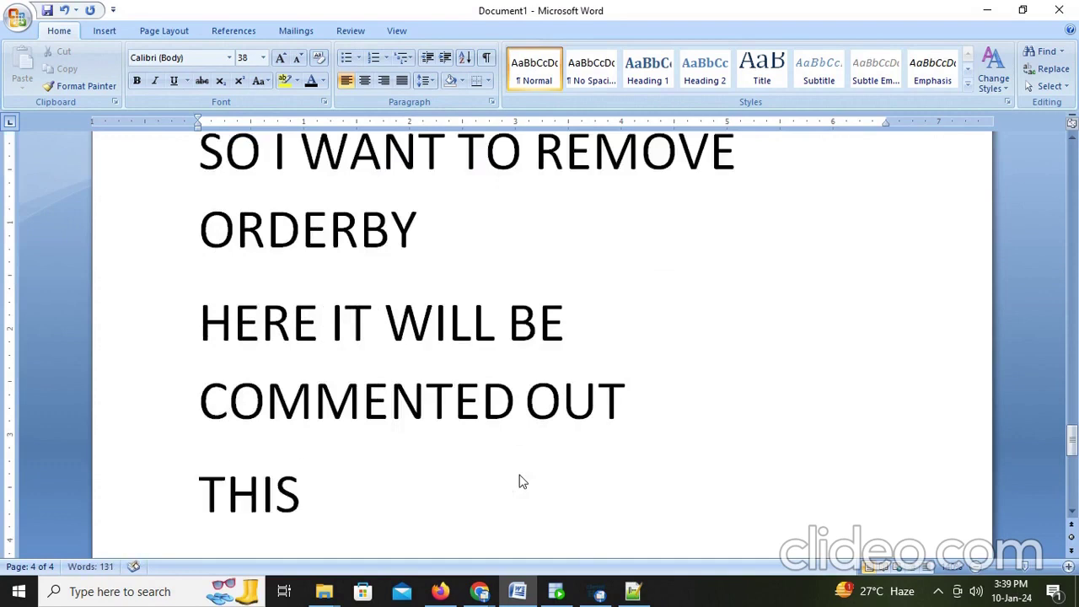
type(" IS ONE FO")
key("BackSpace")
key("BackSpace")
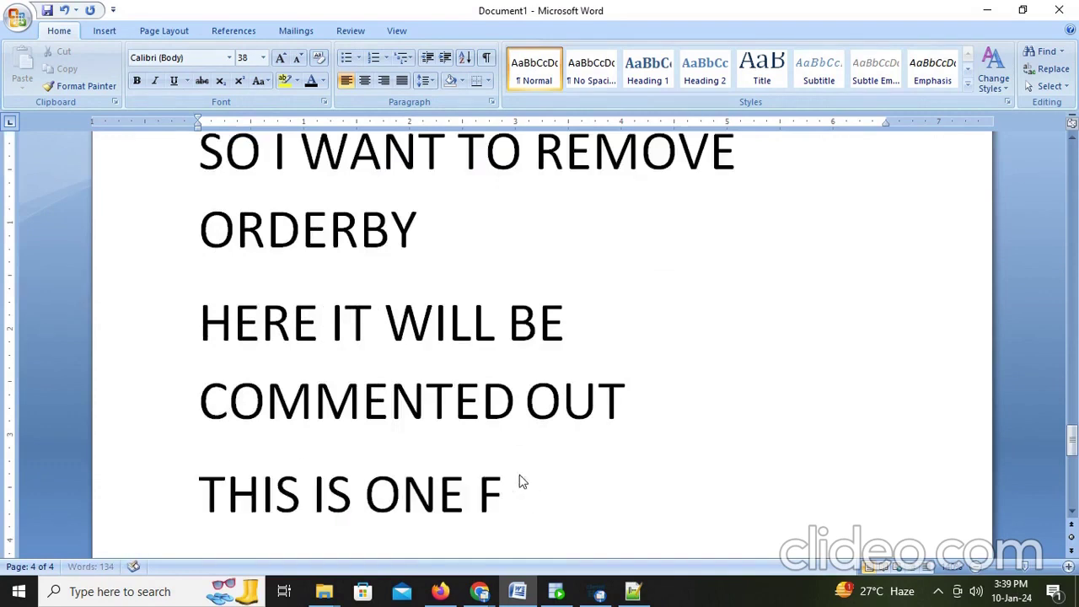
type("OF THE")
type("PE")
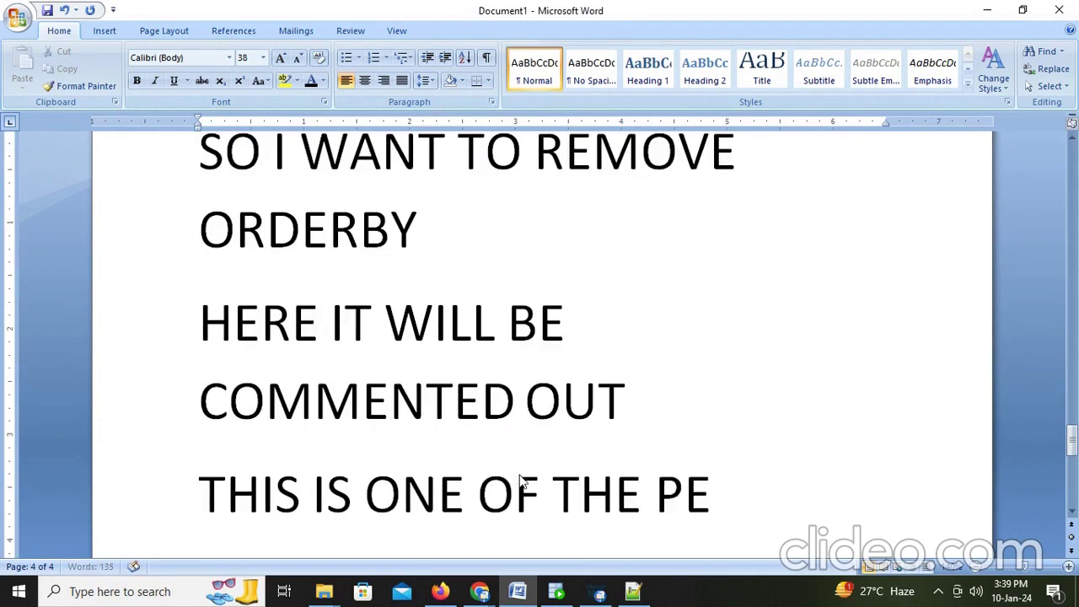
type("RFORMAN")
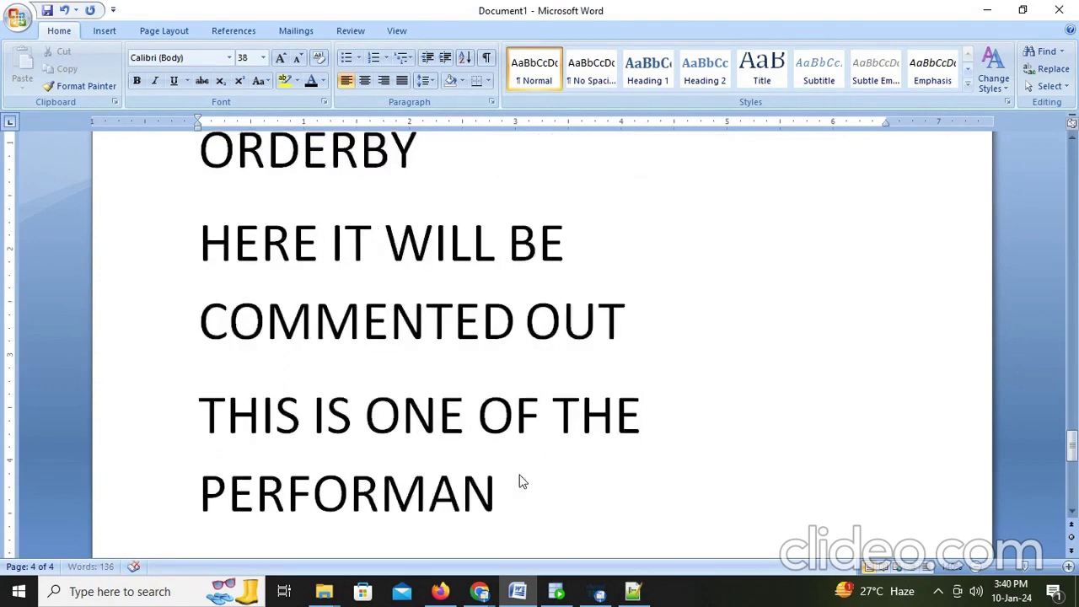
type("CE CRITERIA")
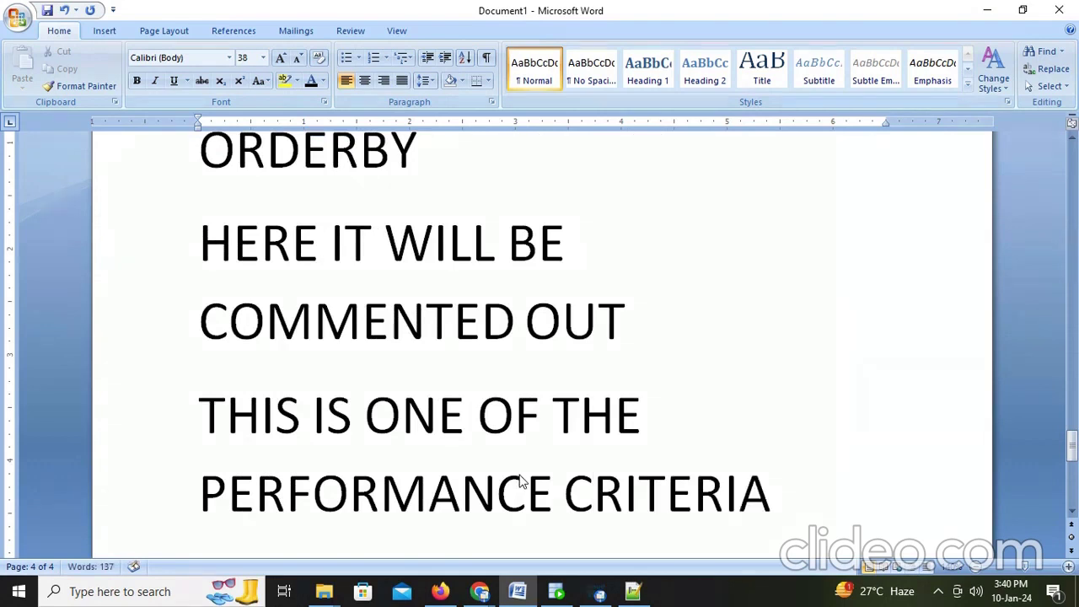
Step: Add a final note line reading 'PLS SUBSCRIBE AND LIKE...'
key("Return")
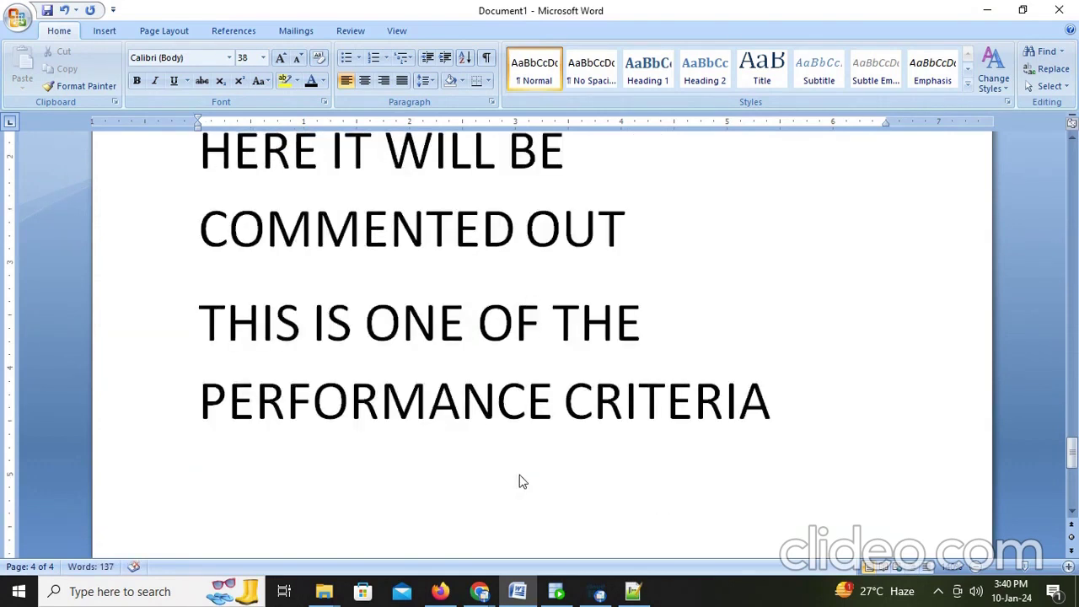
type("PLS")
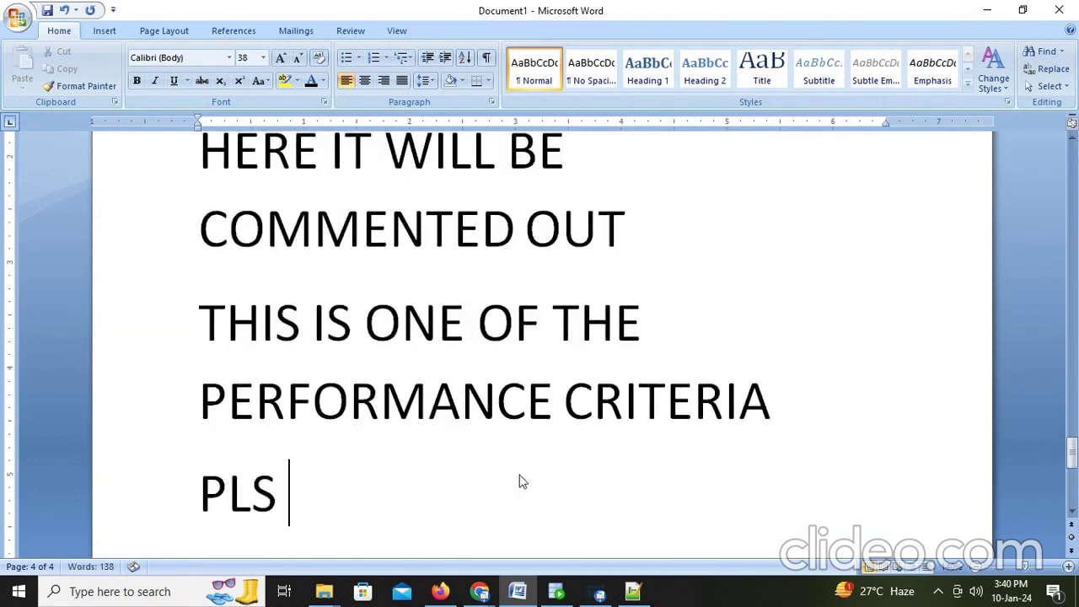
type(" SUBSC")
key("BackSpace")
type("SC")
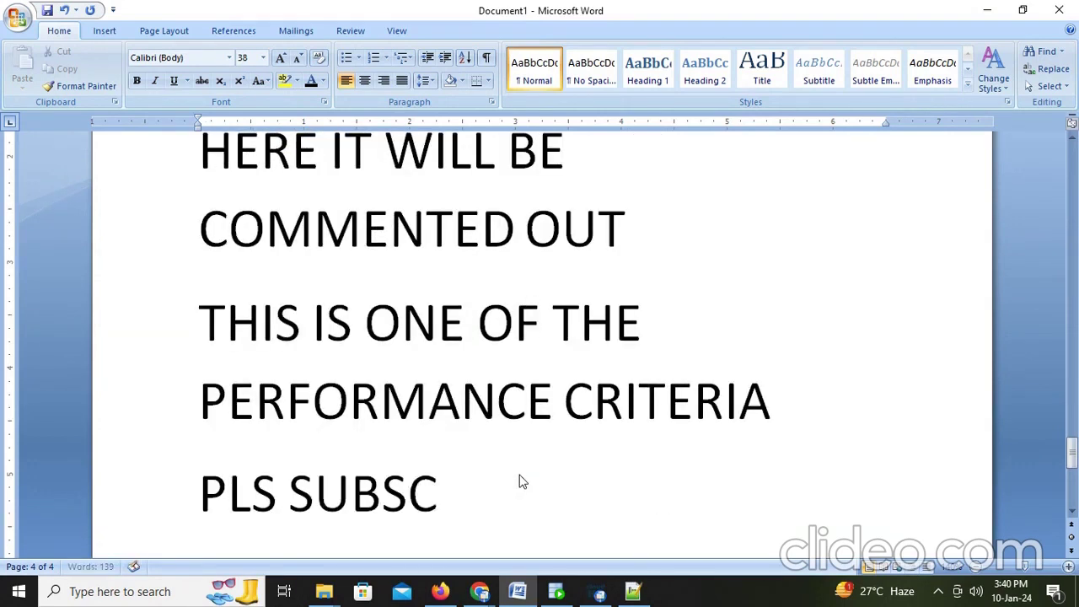
type("RIB")
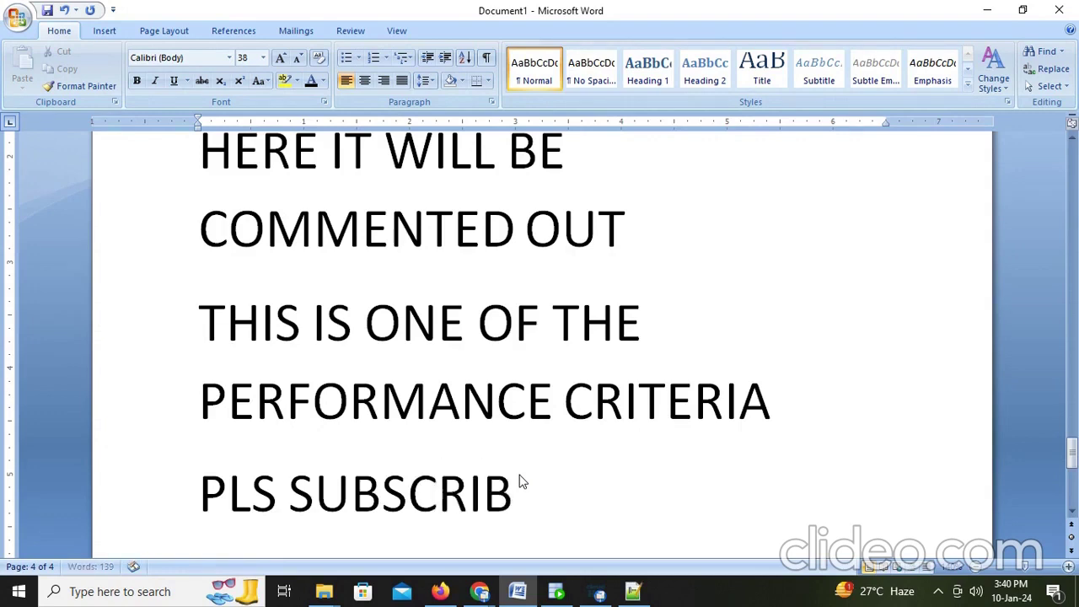
type("E AND LIKE")
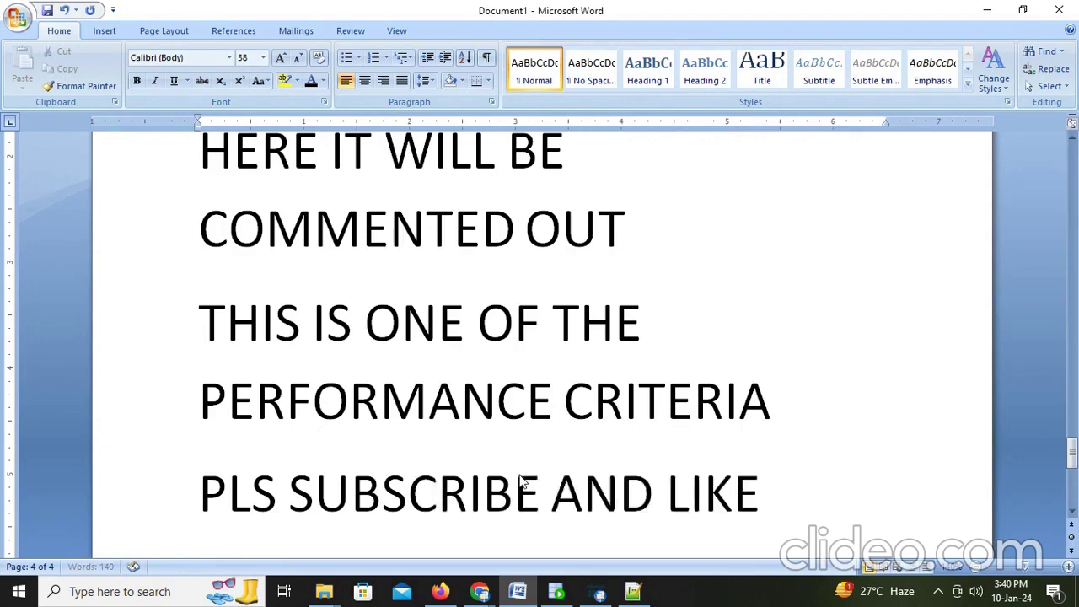
type("...")
key("Return")
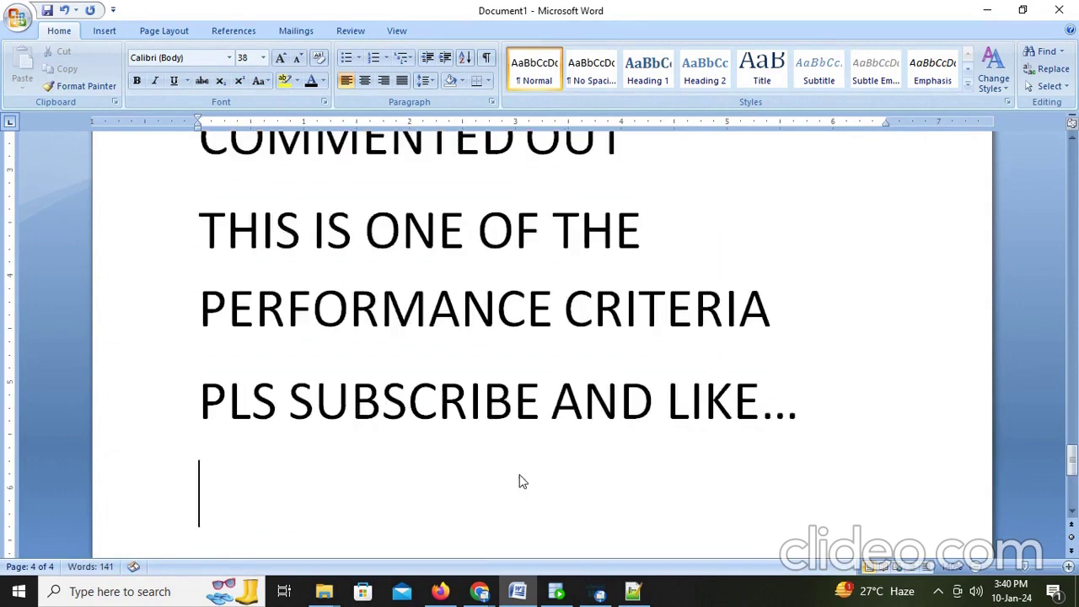
left_click(598, 593)
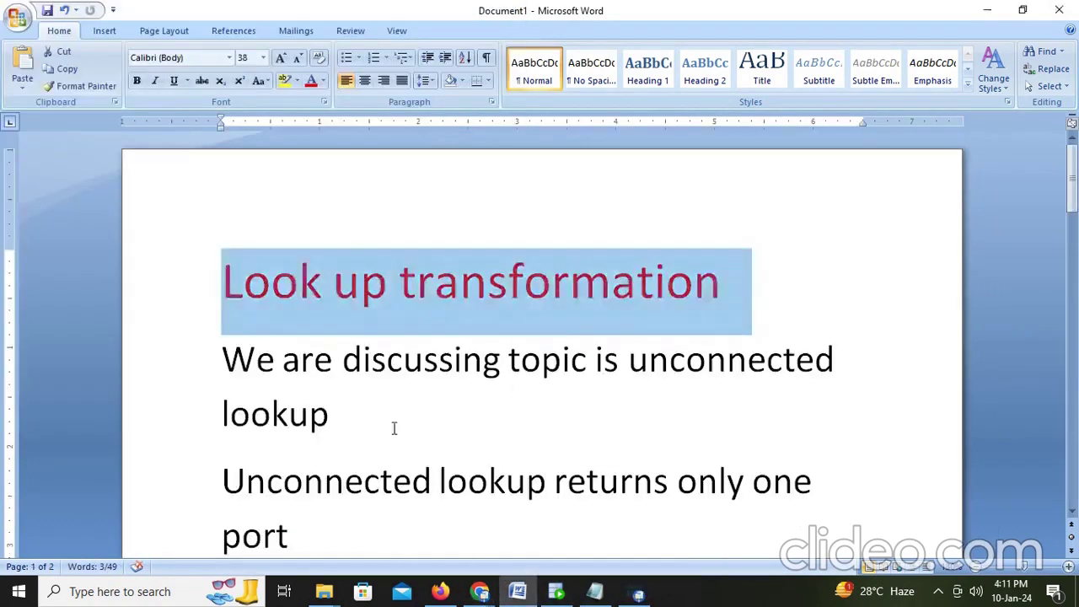
scroll(379, 405, "down", 2)
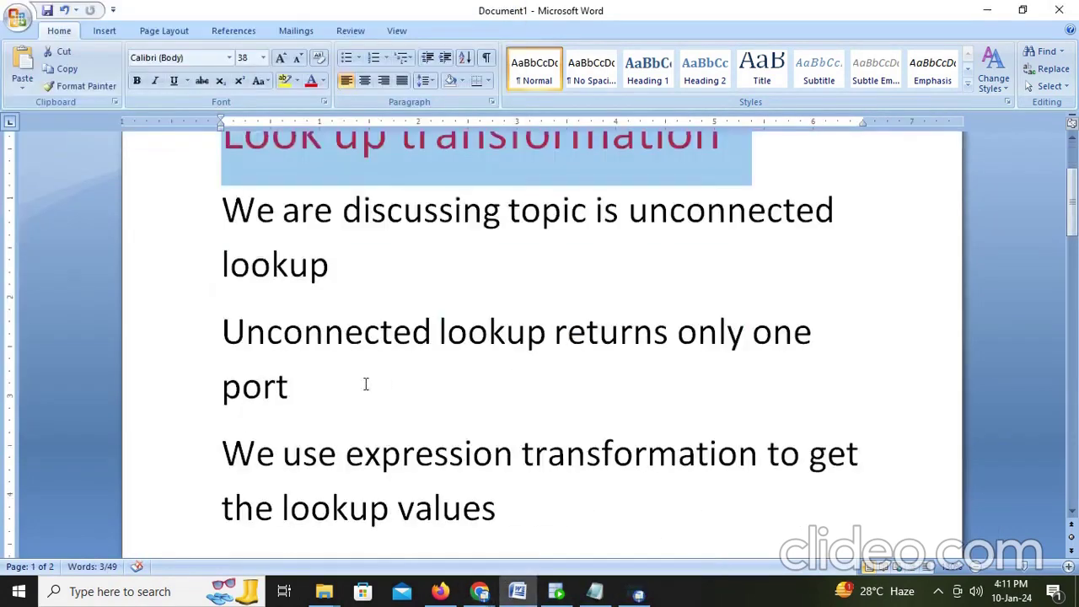
left_click_drag(200, 206, 360, 278)
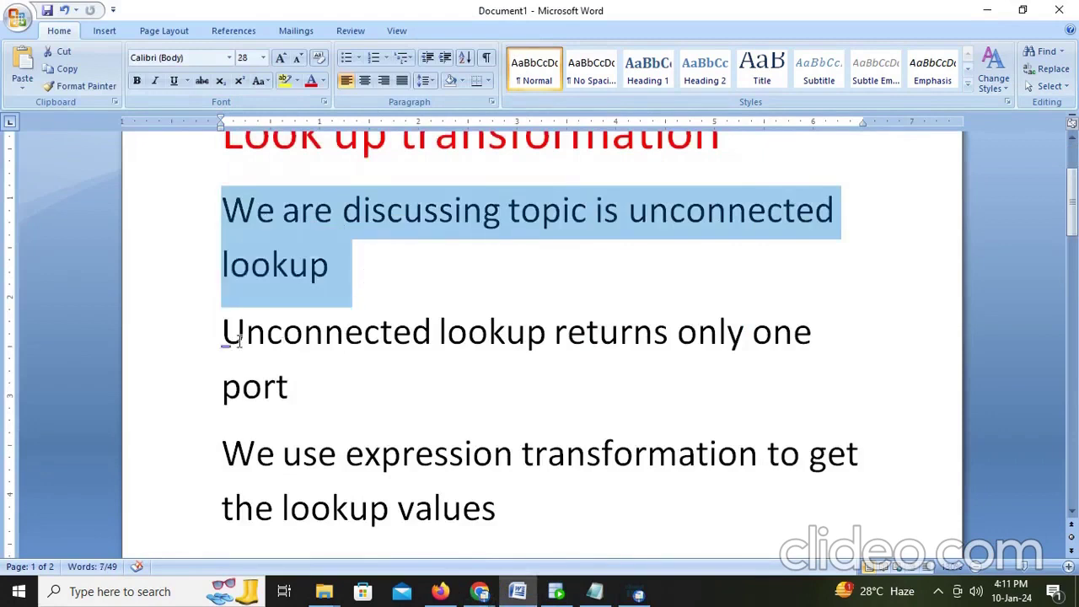
left_click_drag(234, 337, 327, 385)
left_click(532, 421)
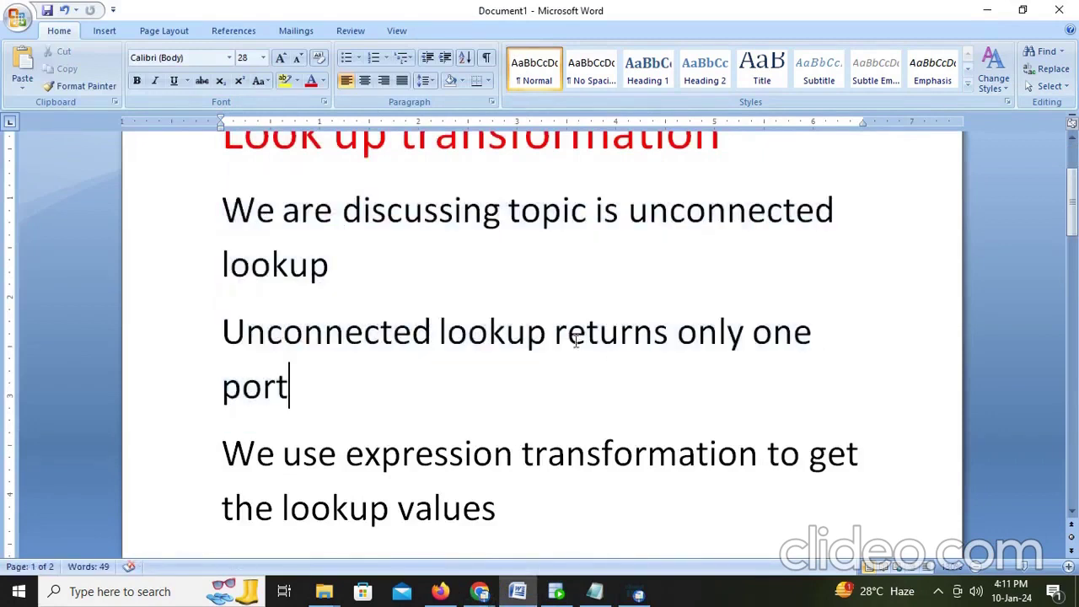
left_click_drag(555, 334, 665, 379)
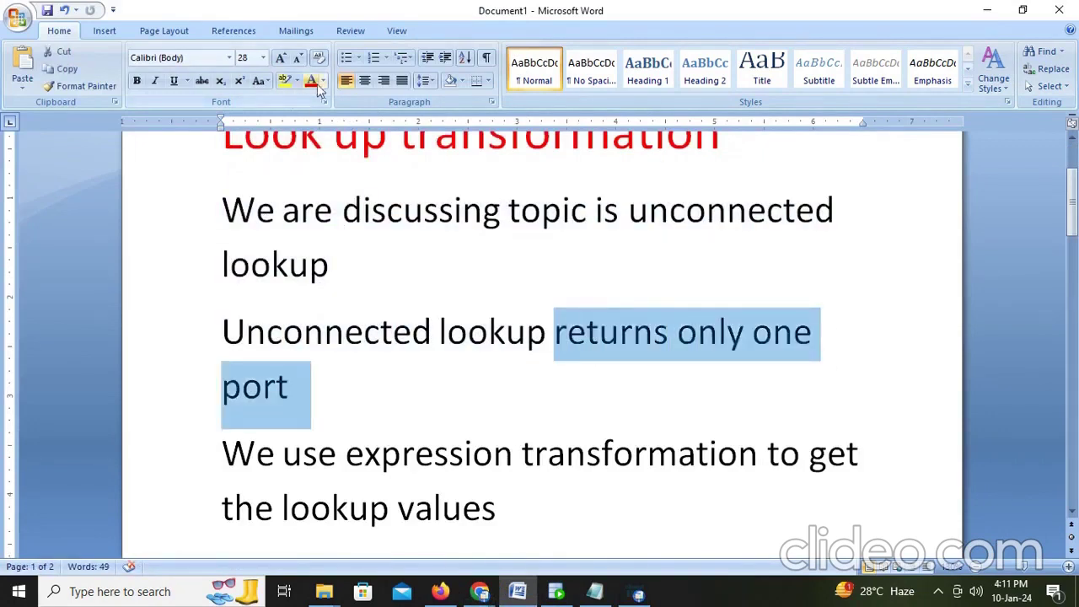
scroll(373, 356, "down", 2)
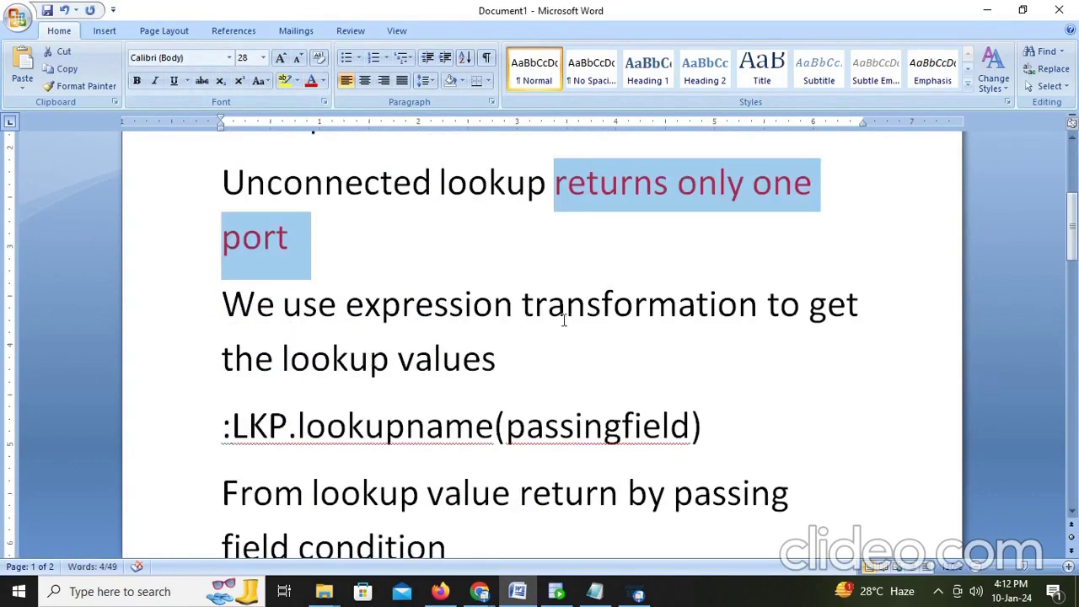
left_click_drag(531, 368, 222, 361)
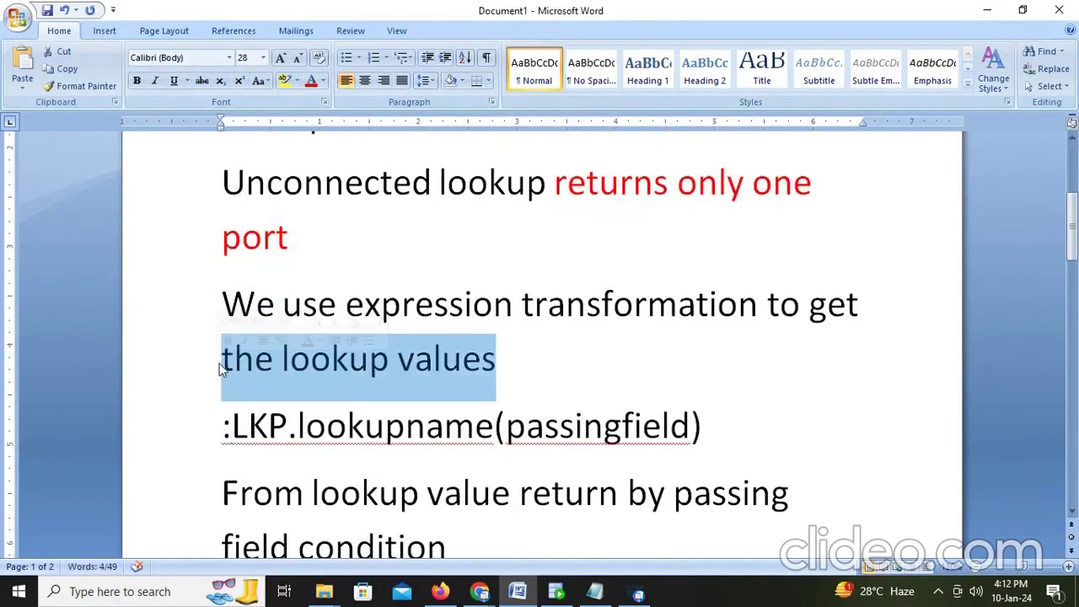
left_click_drag(218, 429, 733, 429)
scroll(732, 429, "down", 1)
scroll(732, 428, "down", 1)
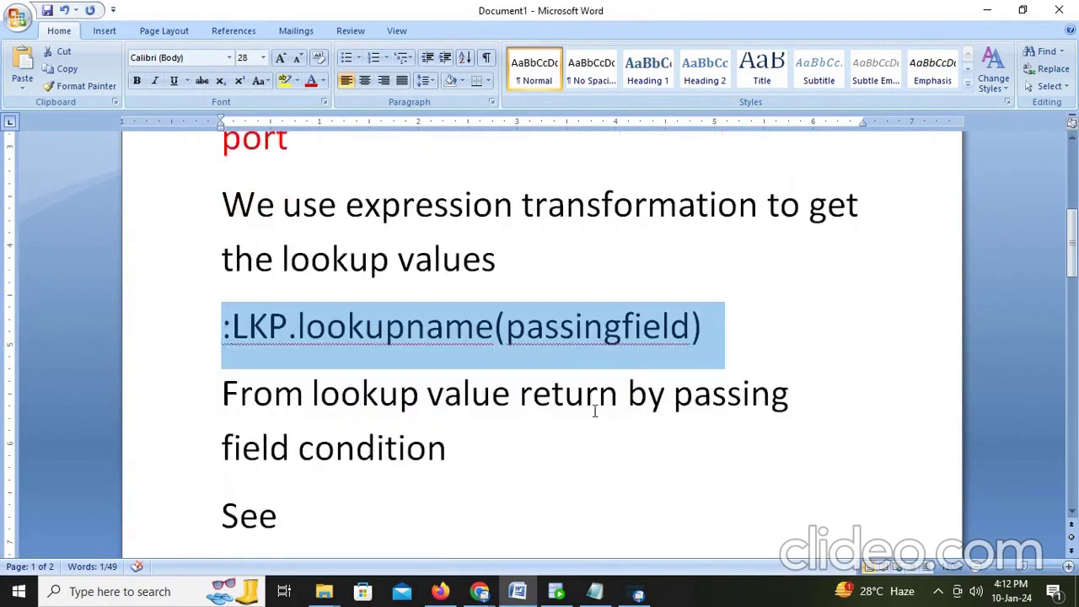
scroll(580, 410, "down", 1)
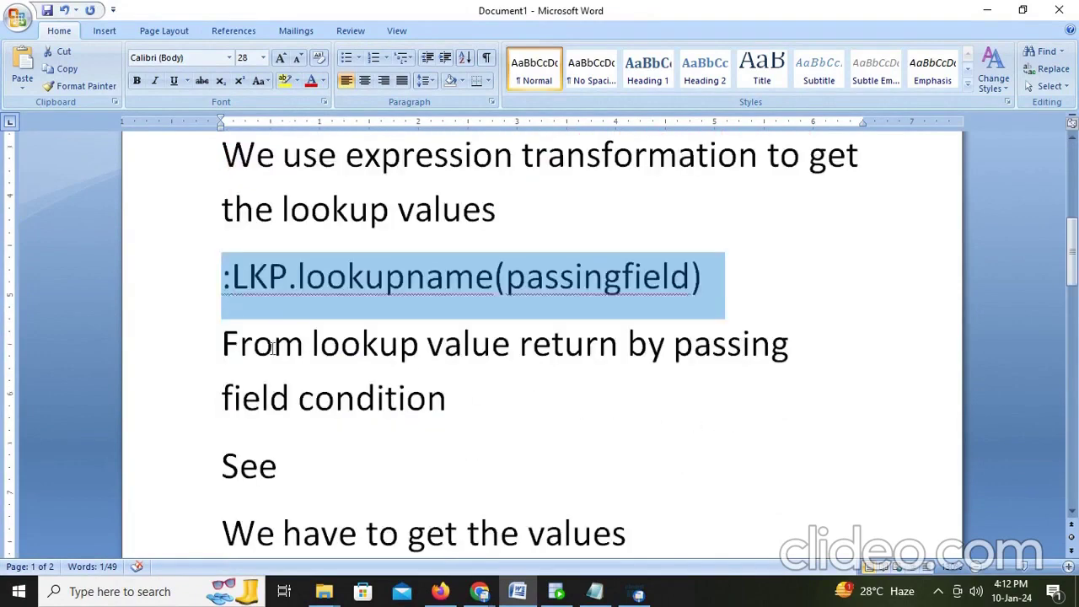
left_click(189, 350)
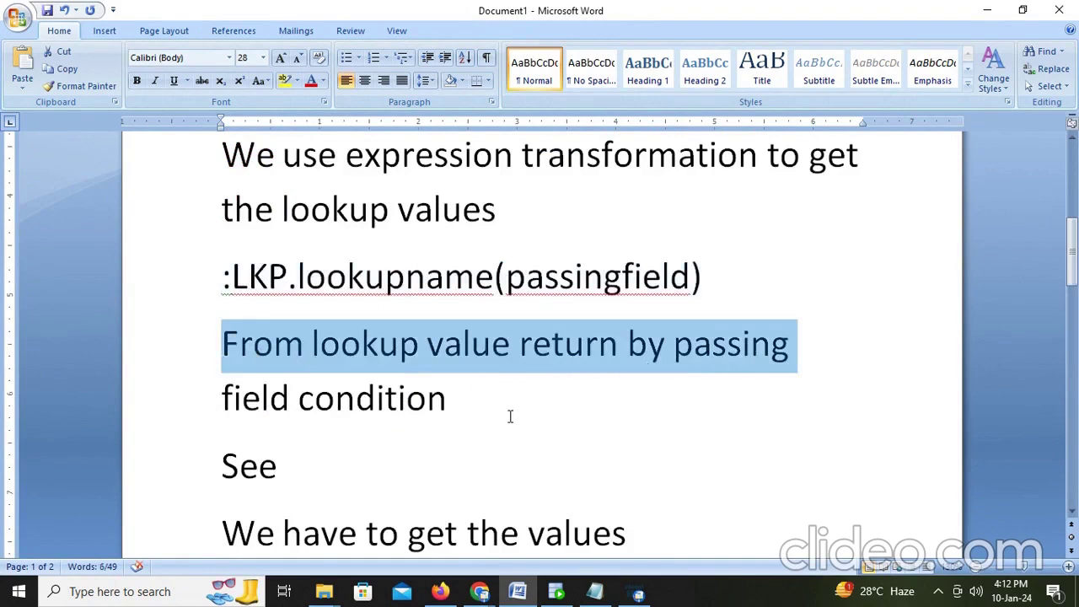
double_click(149, 330)
scroll(354, 366, "down", 3)
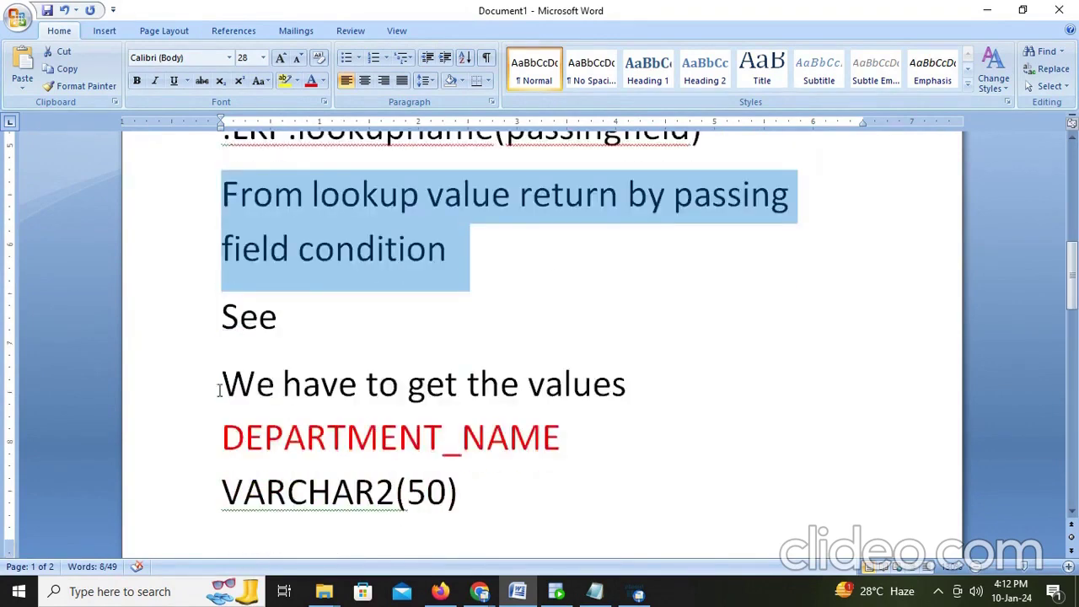
left_click_drag(219, 390, 528, 386)
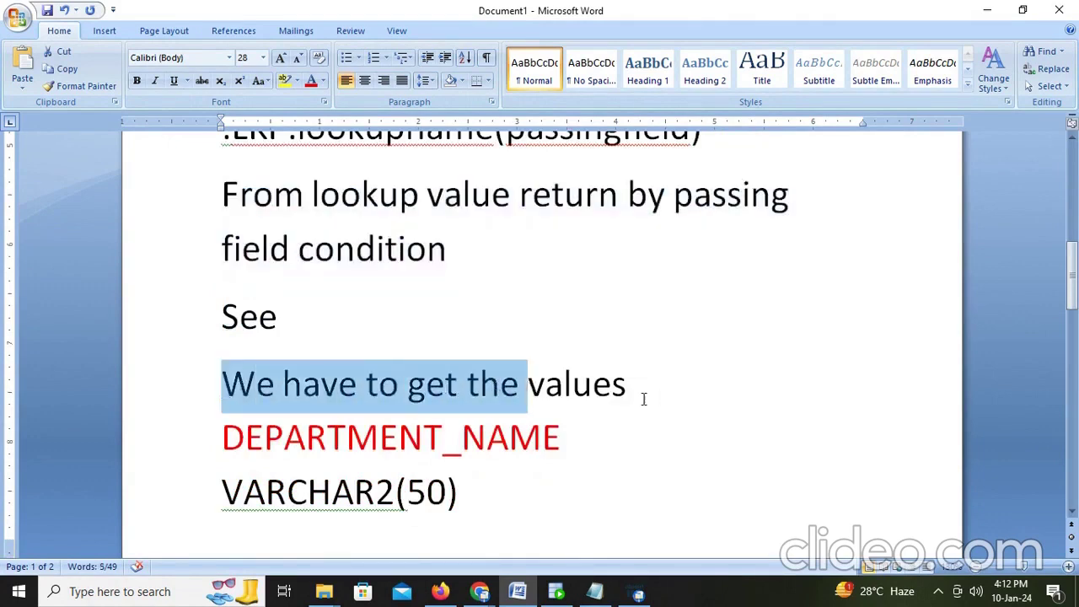
left_click_drag(500, 506, 221, 428)
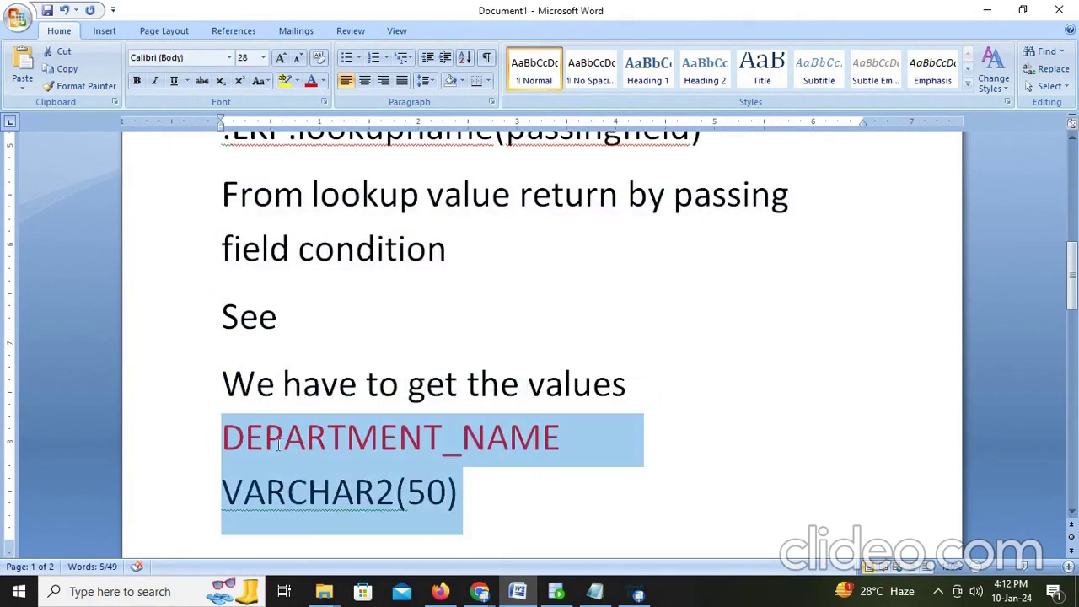
scroll(532, 431, "down", 9)
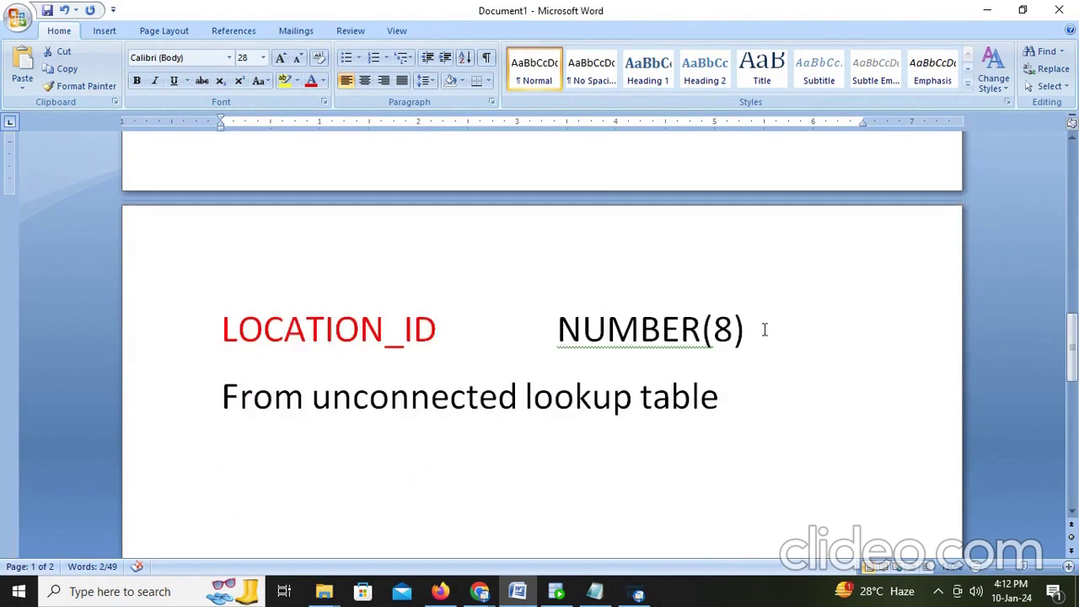
left_click_drag(765, 330, 222, 330)
left_click(575, 396)
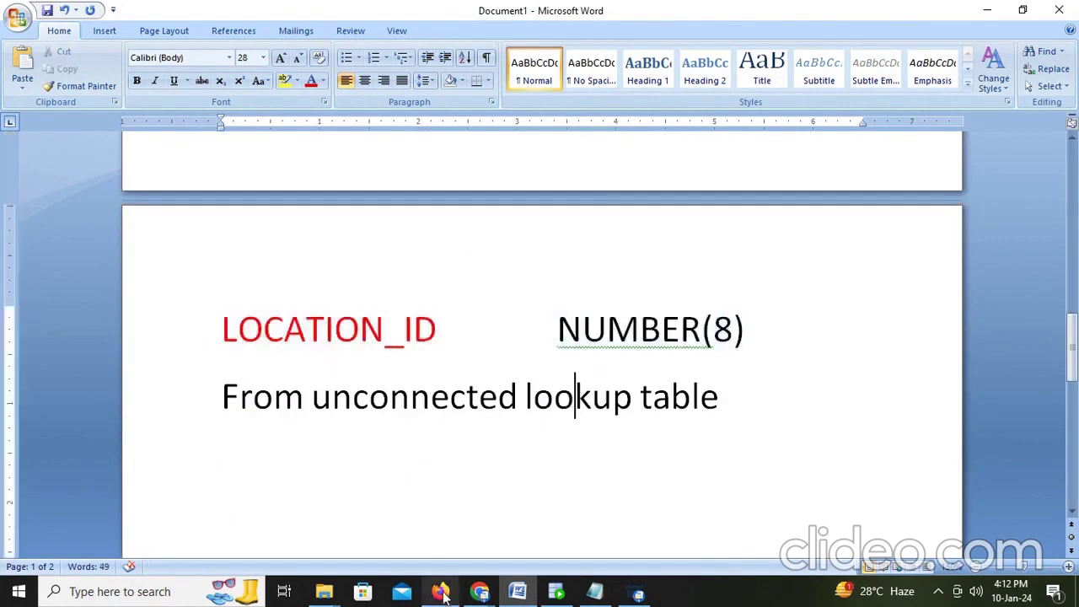
left_click(443, 593)
Step: Create the new mapping Mapping2 and show its Source properties in a maximized panel
left_click(31, 125)
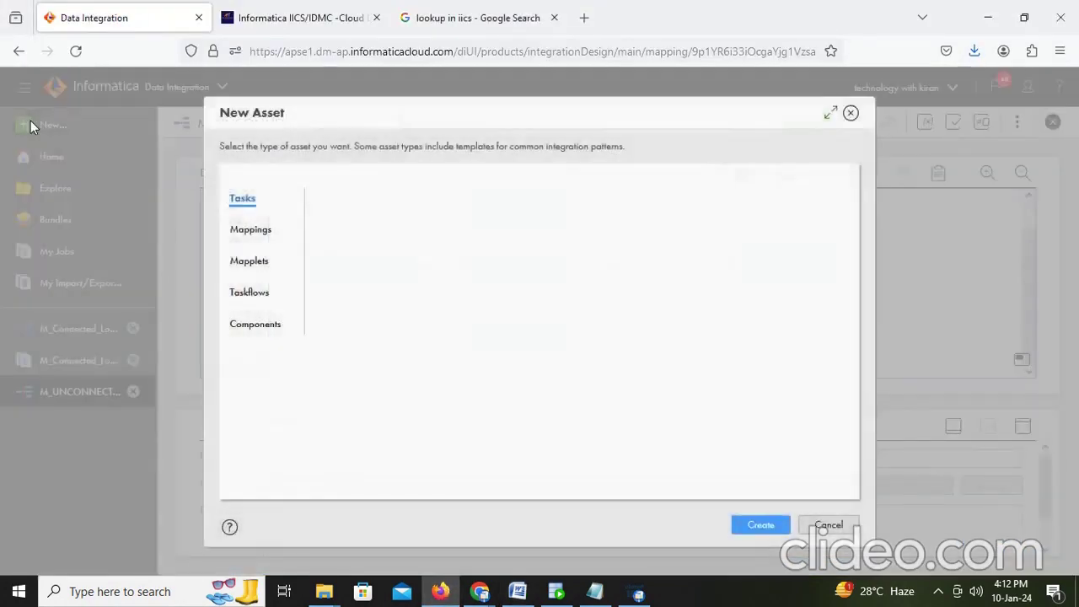
left_click(251, 229)
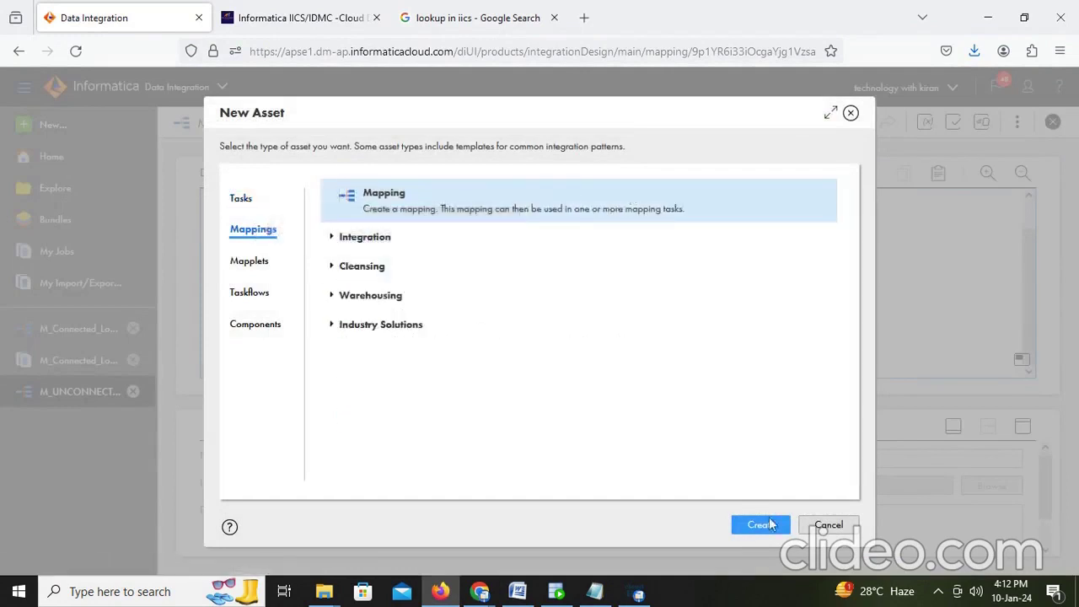
left_click(771, 524)
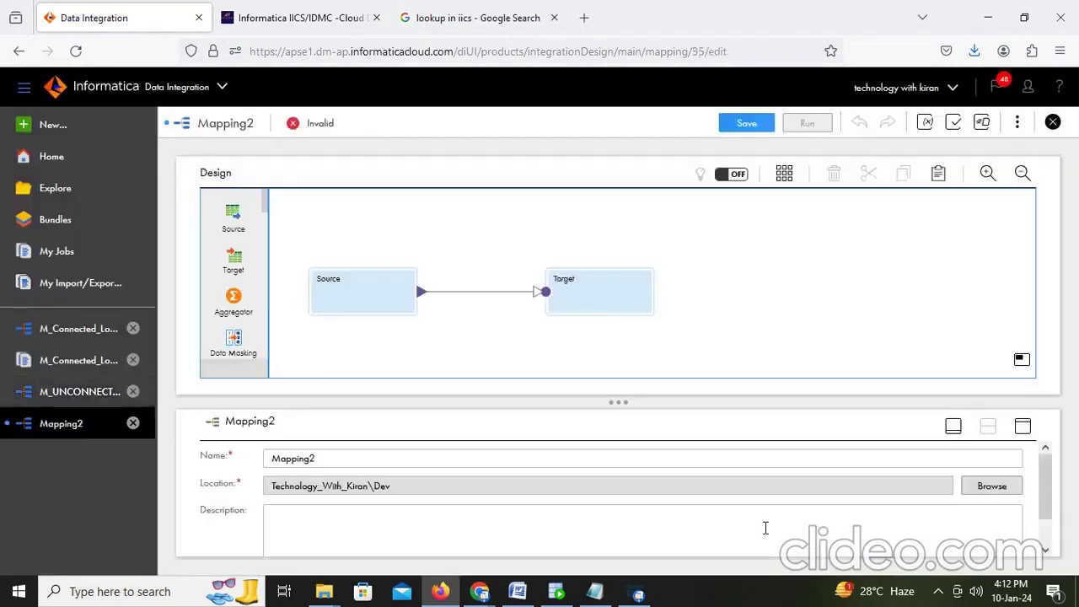
left_click(352, 288)
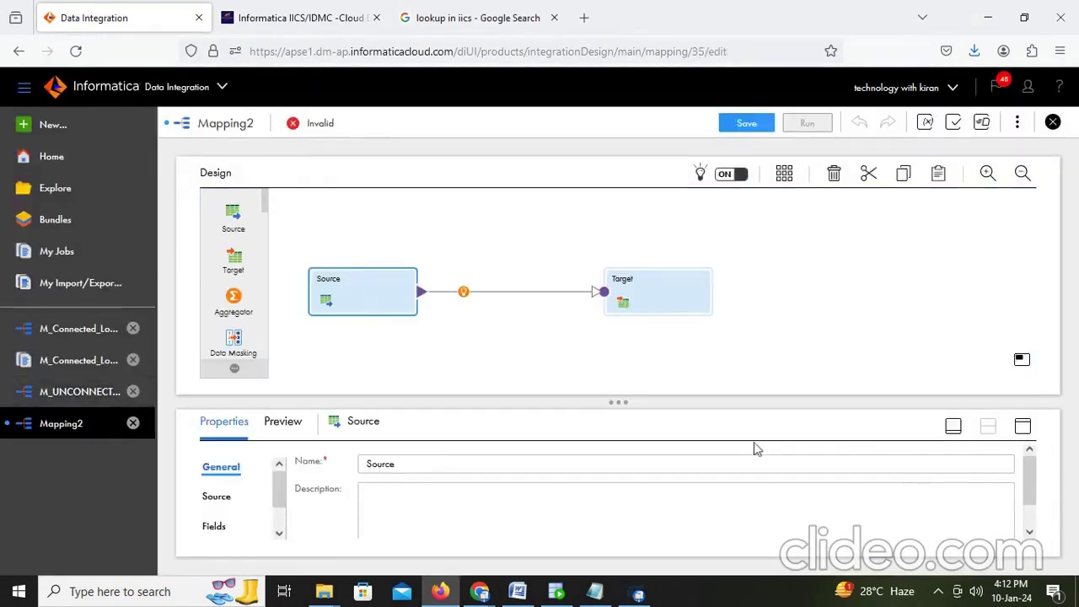
left_click(1023, 428)
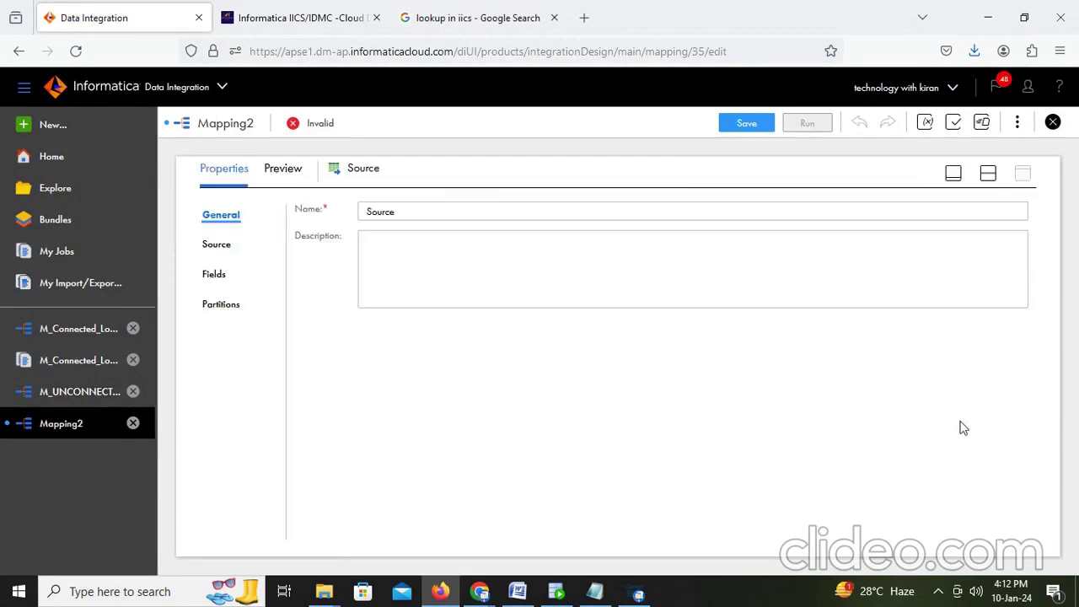
Step: Set the Source to the EMPLOYEES table on the Desktop_Oracle_Src connection
left_click(217, 244)
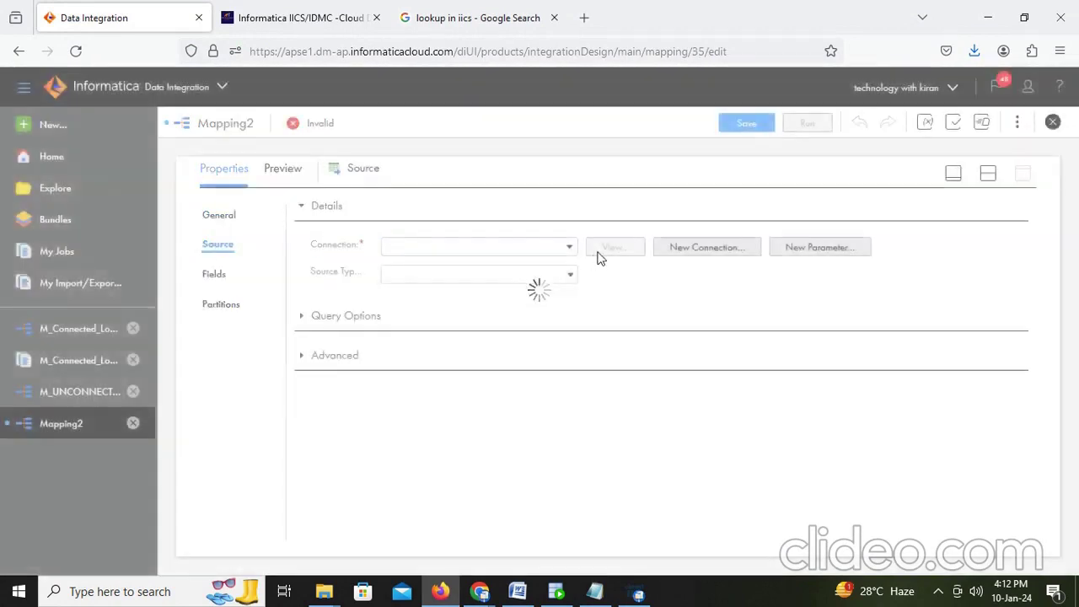
left_click(540, 256)
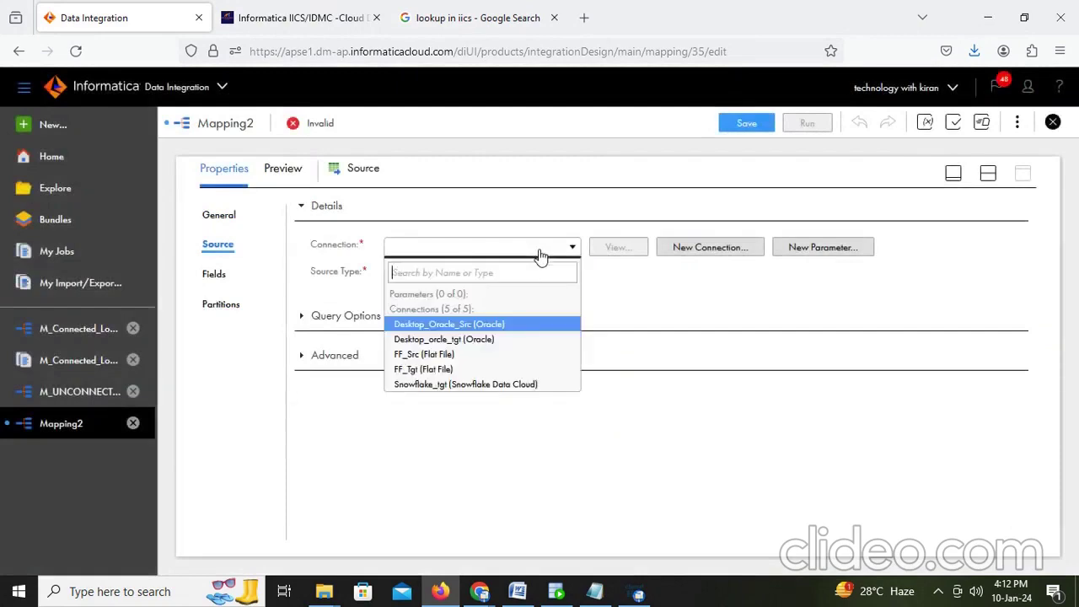
left_click(476, 325)
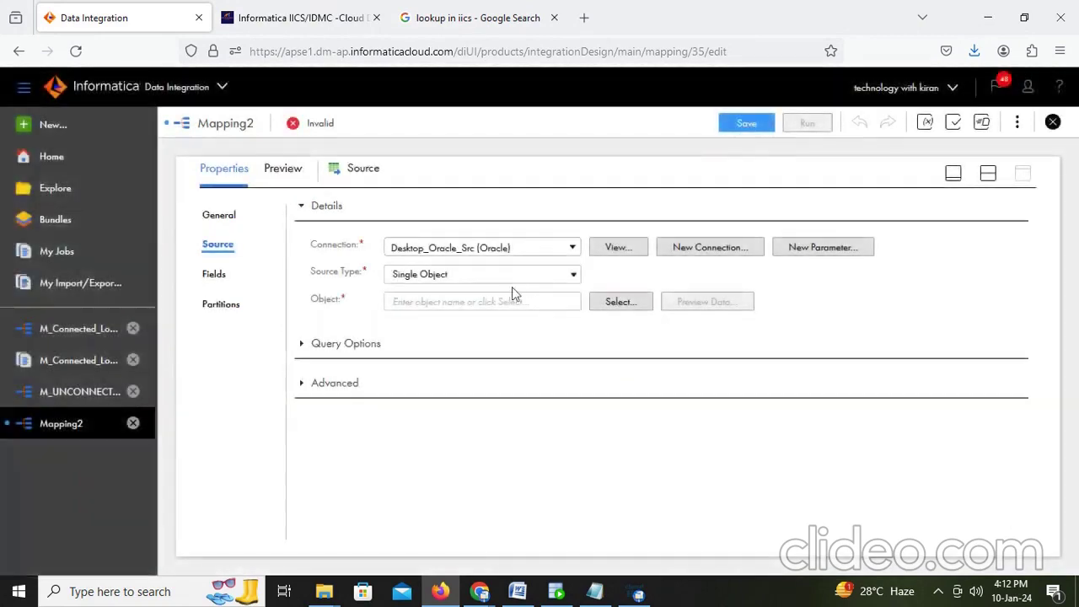
left_click(623, 303)
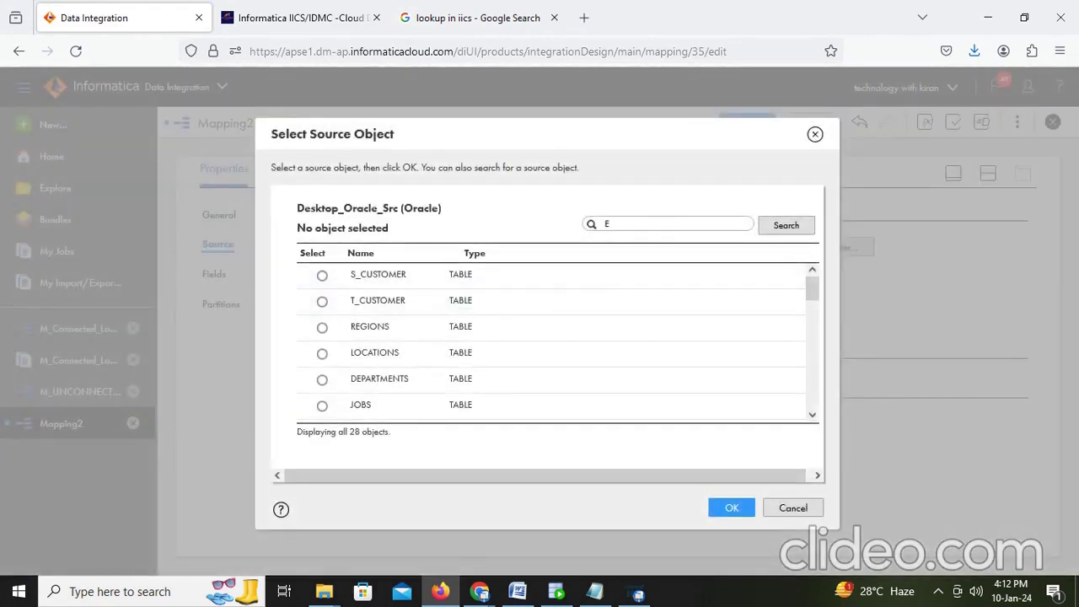
left_click(808, 227)
left_click(322, 277)
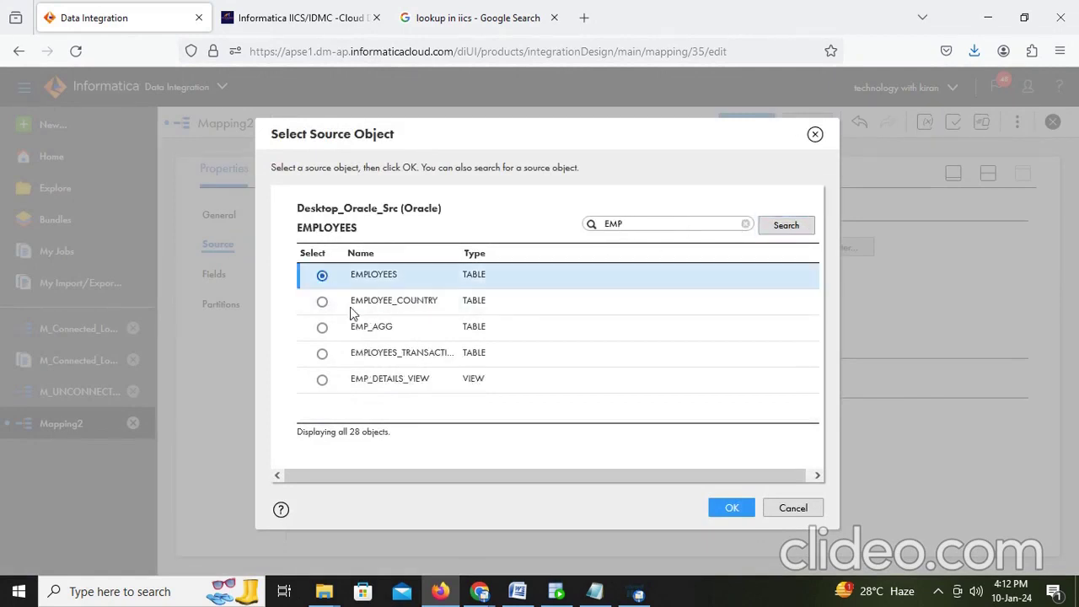
left_click(730, 509)
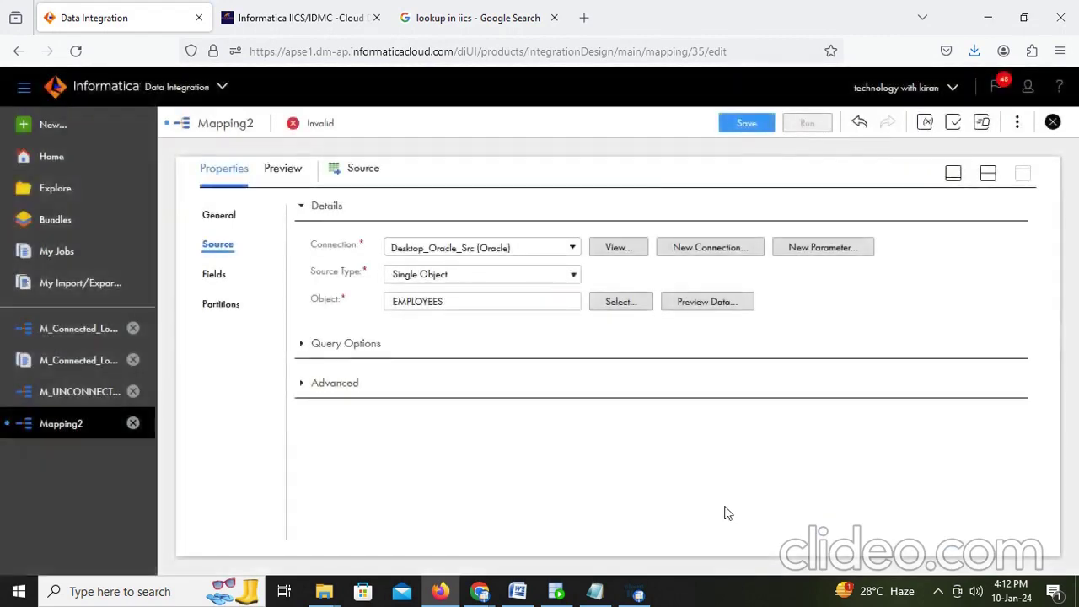
Step: Restore the split view and move the Target further right on the canvas
left_click(989, 173)
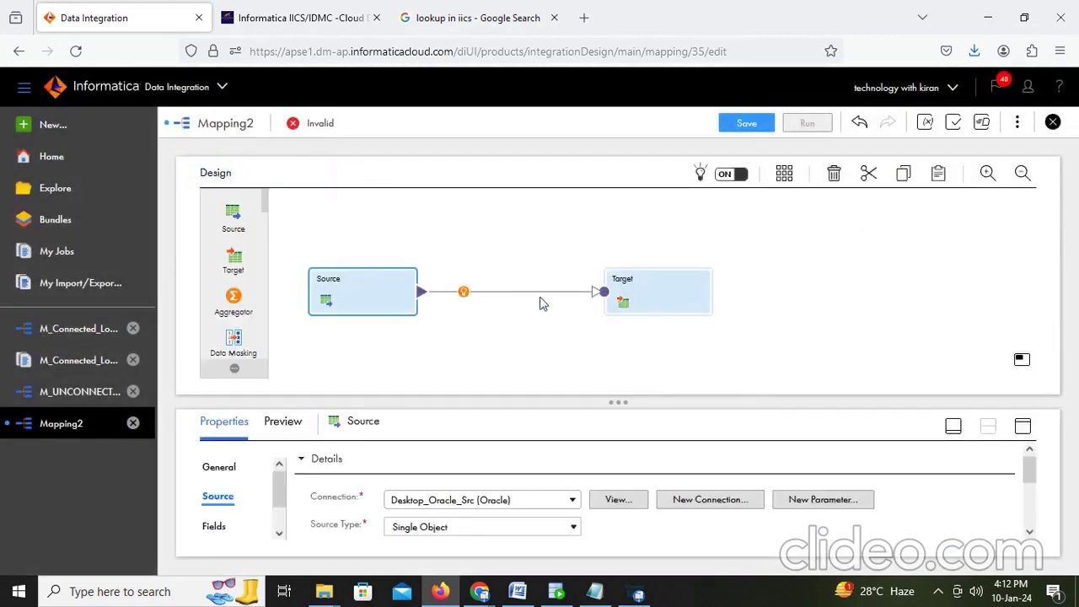
left_click_drag(644, 294, 769, 296)
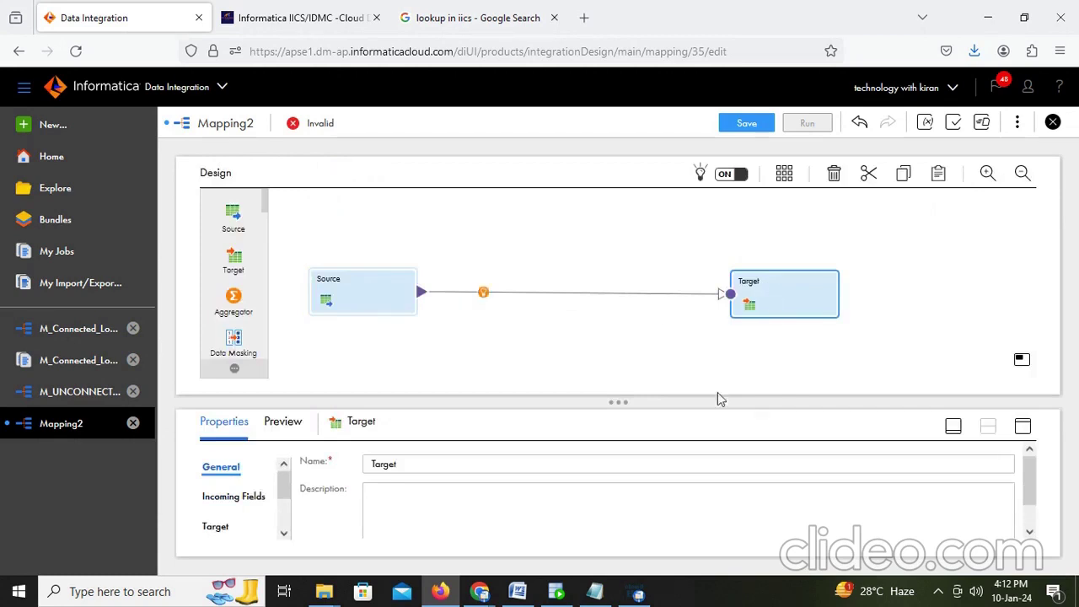
left_click(556, 593)
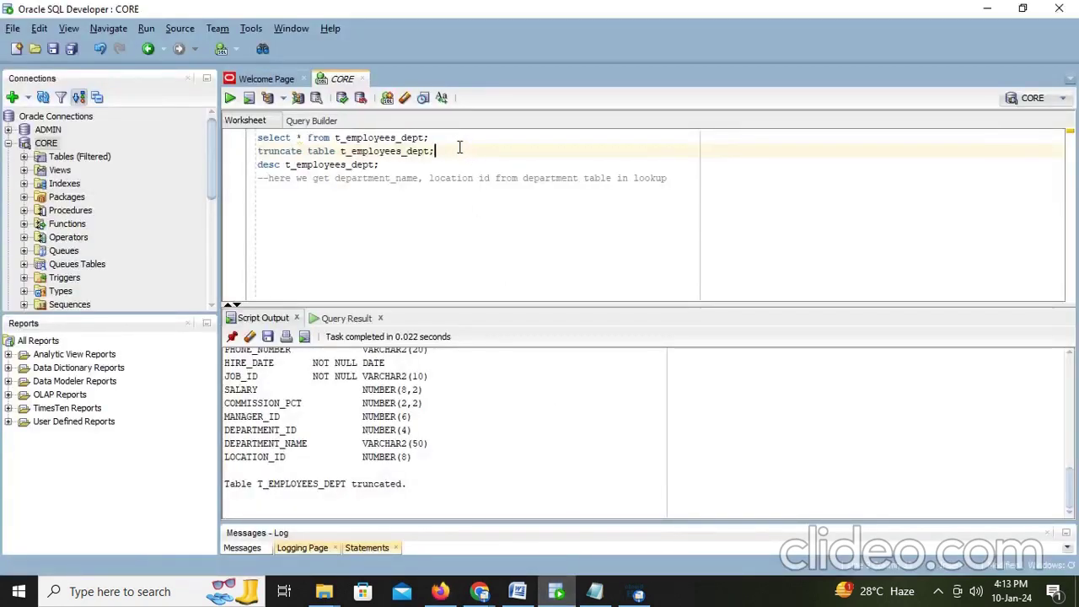
Step: Truncate, query and describe T_EMPLOYEES_DEPT, highlighting its DEPARTMENT_NAME and LOCATION_ID columns
key("ctrl+Return")
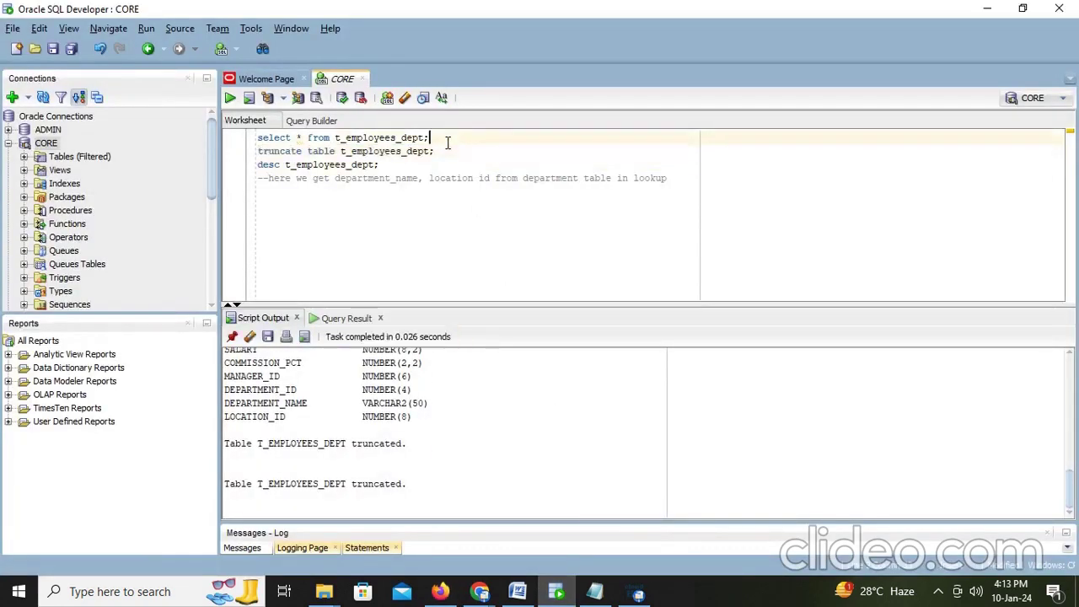
triple_click(448, 140)
key("ctrl+Return")
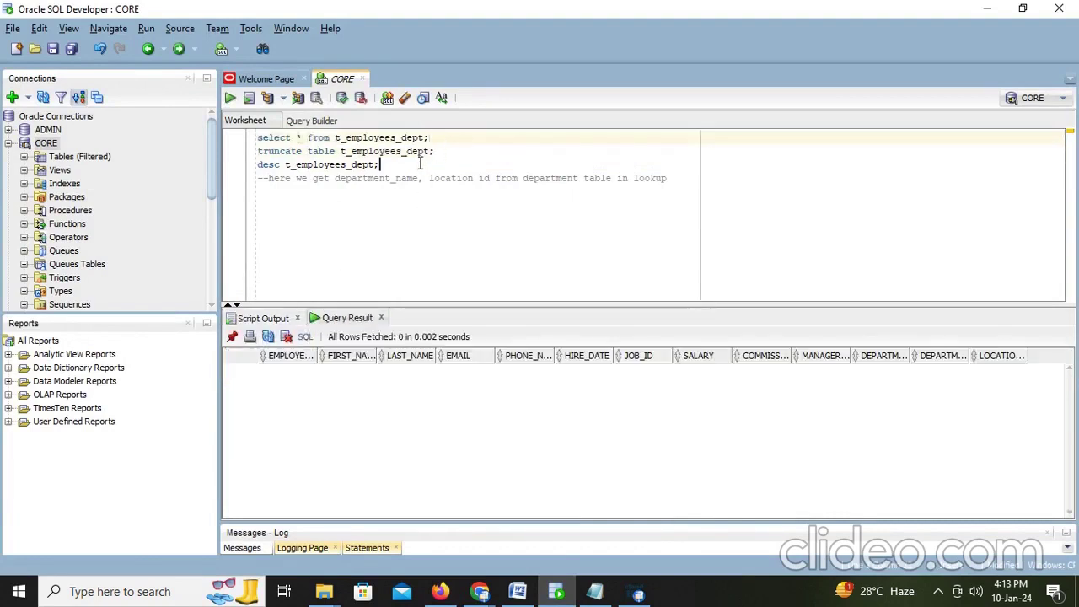
key("ctrl+Return")
left_click_drag(423, 511, 221, 487)
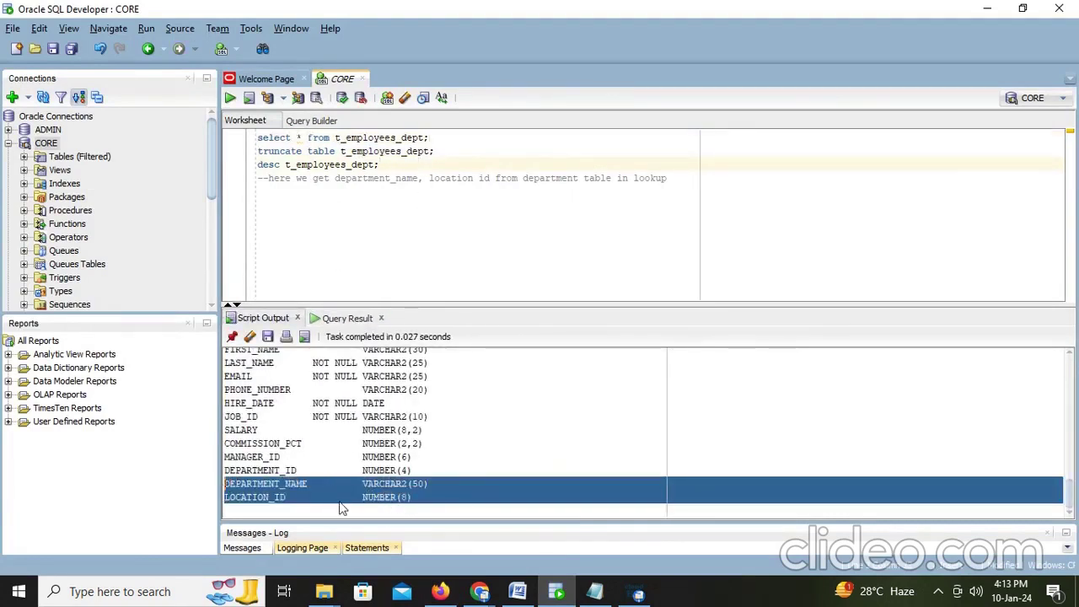
left_click(441, 594)
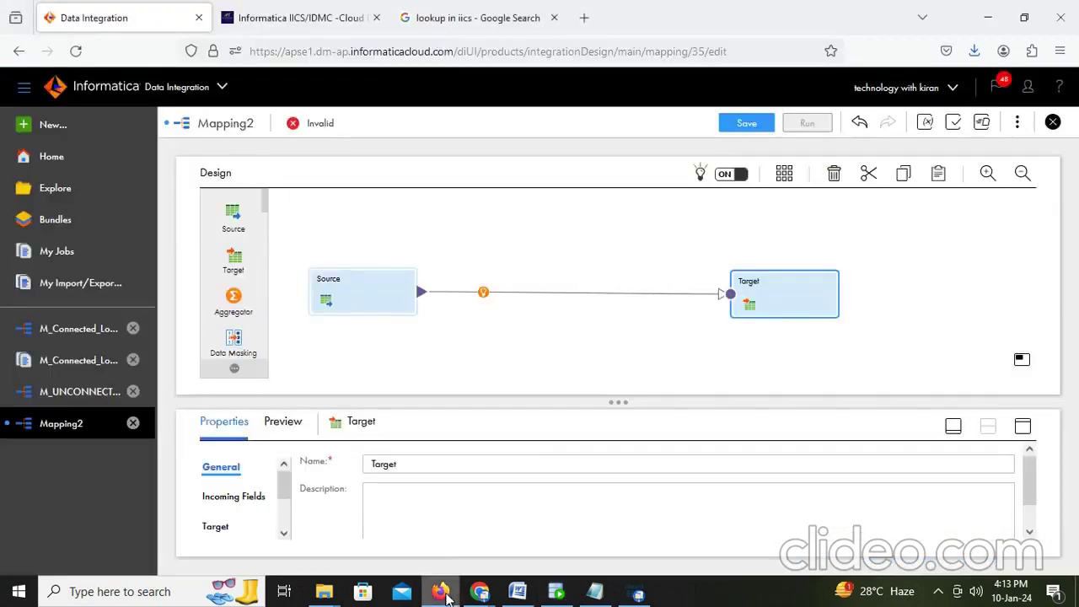
Step: Select the Target and set its connection to Desktop_orcle_tgt (Oracle)
left_click(483, 293)
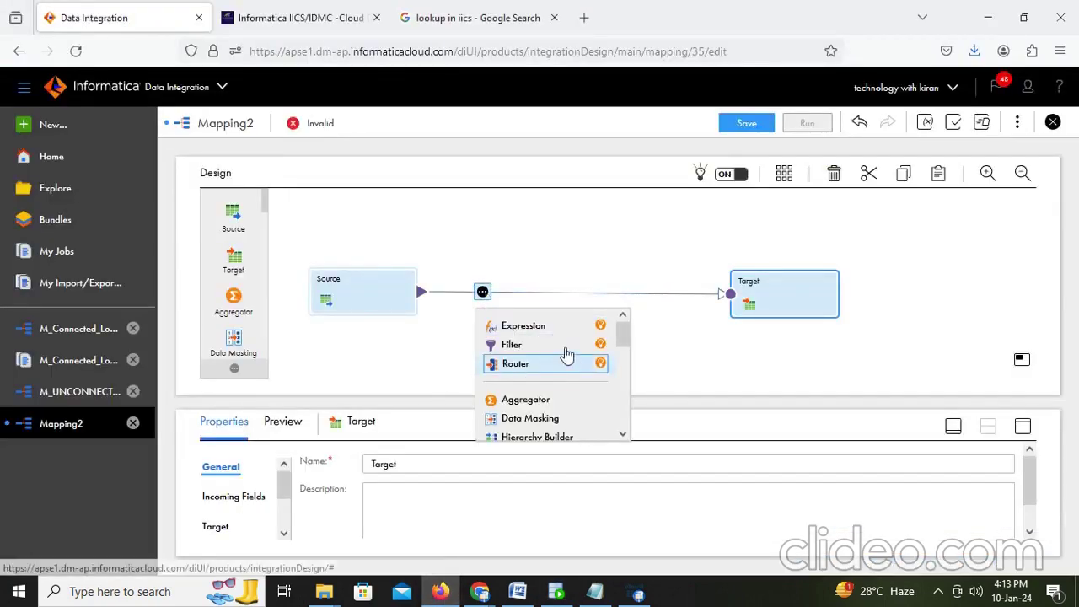
left_click(541, 241)
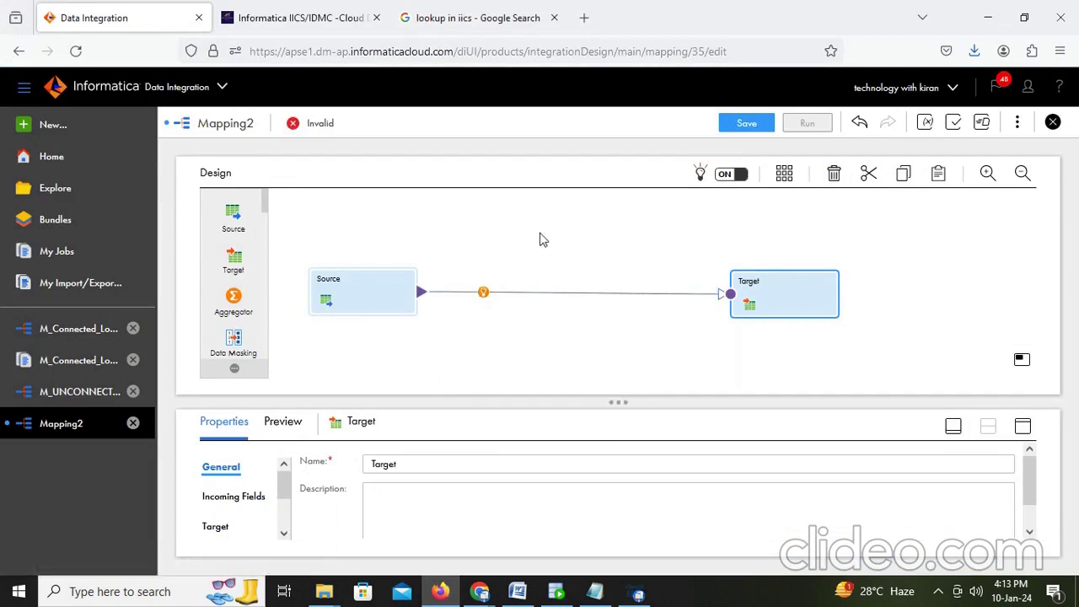
left_click(807, 312)
left_click(1021, 426)
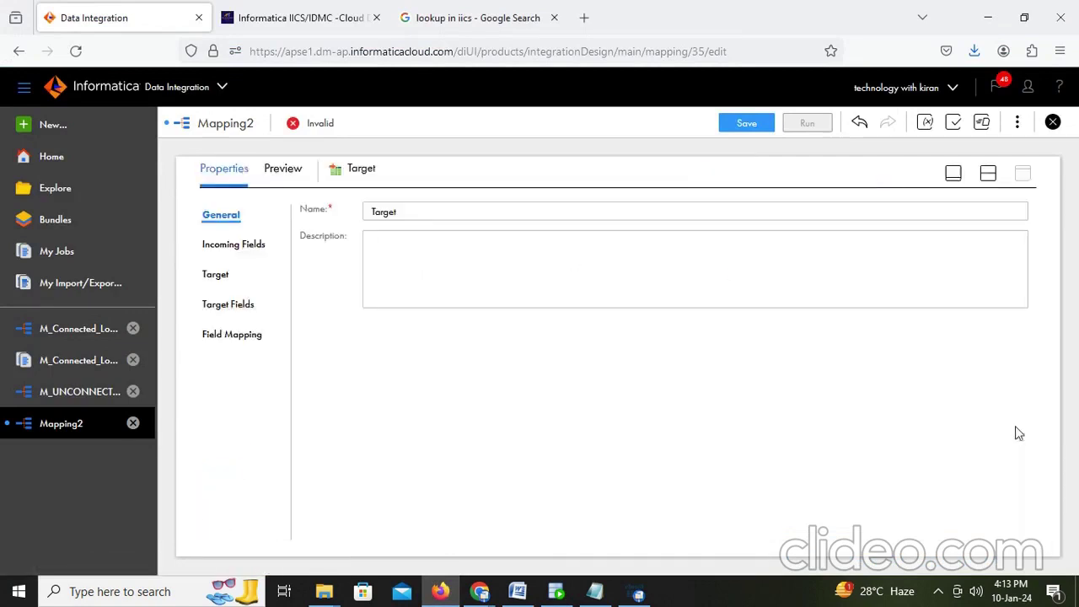
left_click(212, 274)
left_click(565, 247)
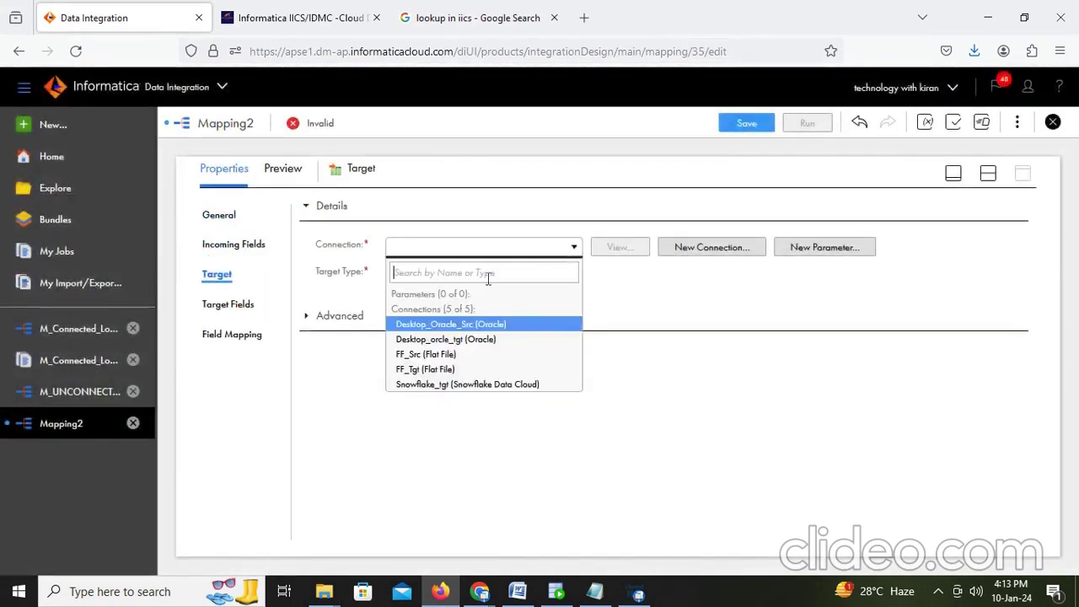
left_click(456, 339)
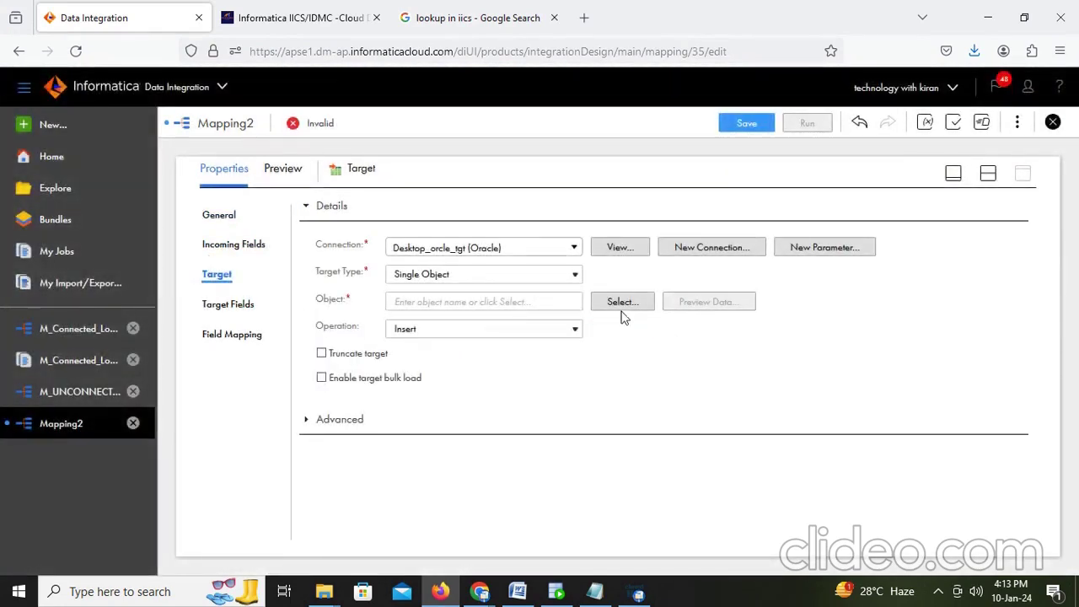
Step: Choose T_EMPLOYEES_DEPT as the target object, filtering tables by DEP
left_click(622, 302)
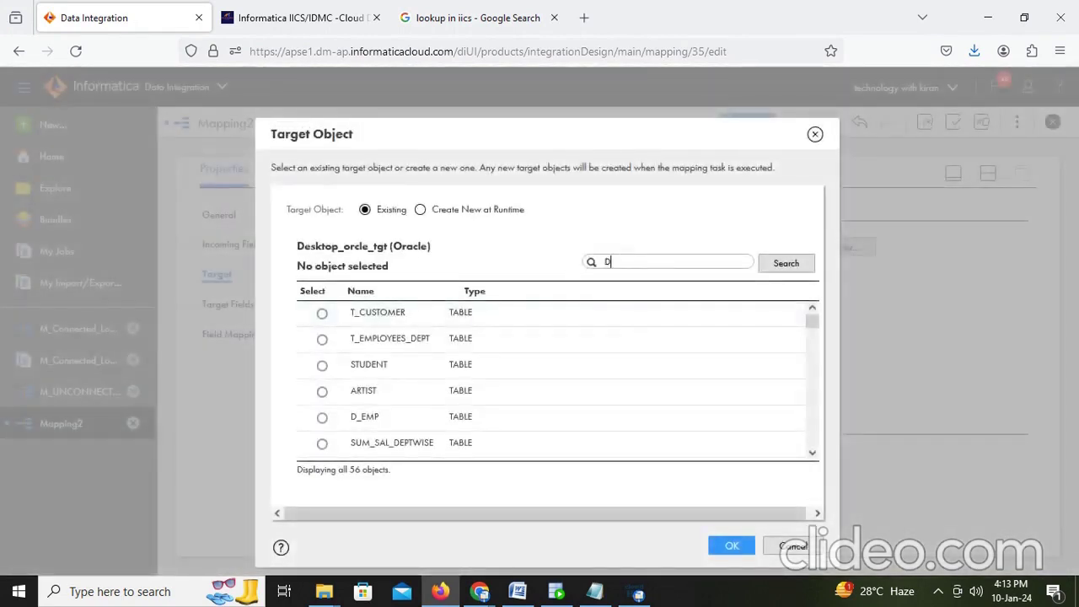
type("DEP")
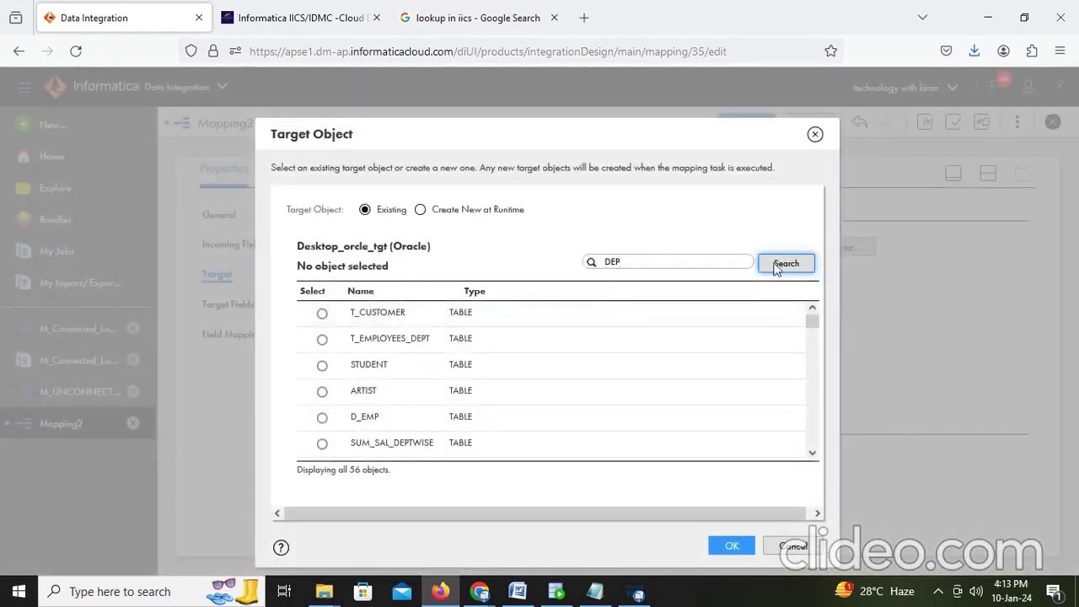
left_click(777, 266)
left_click(322, 313)
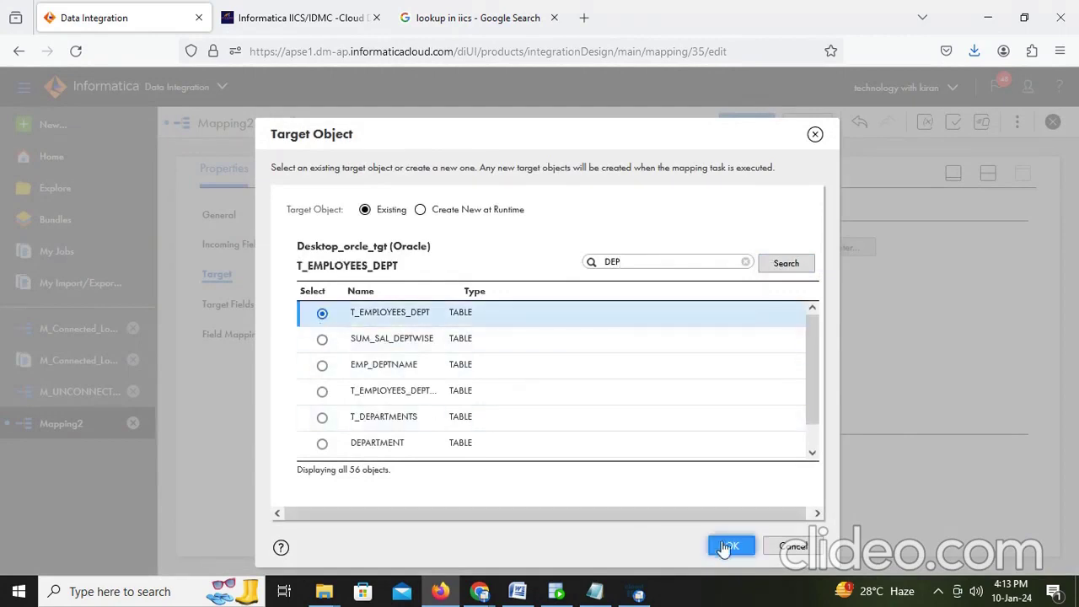
left_click(730, 547)
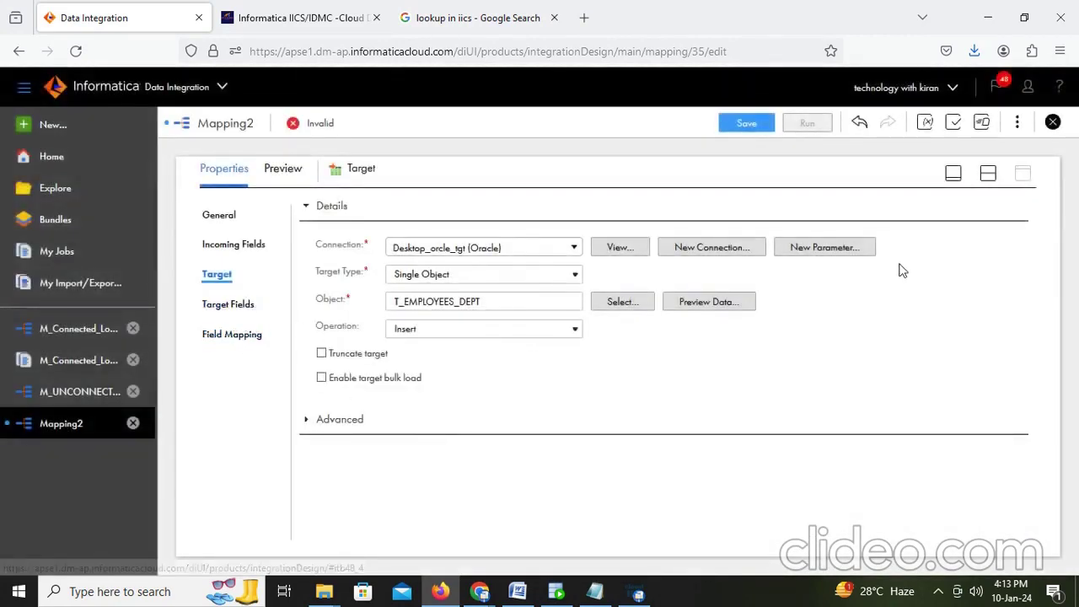
Step: Drop a Lookup (U_Lookup) above the Source–Target link and set it as an Unconnected Lookup
left_click(988, 174)
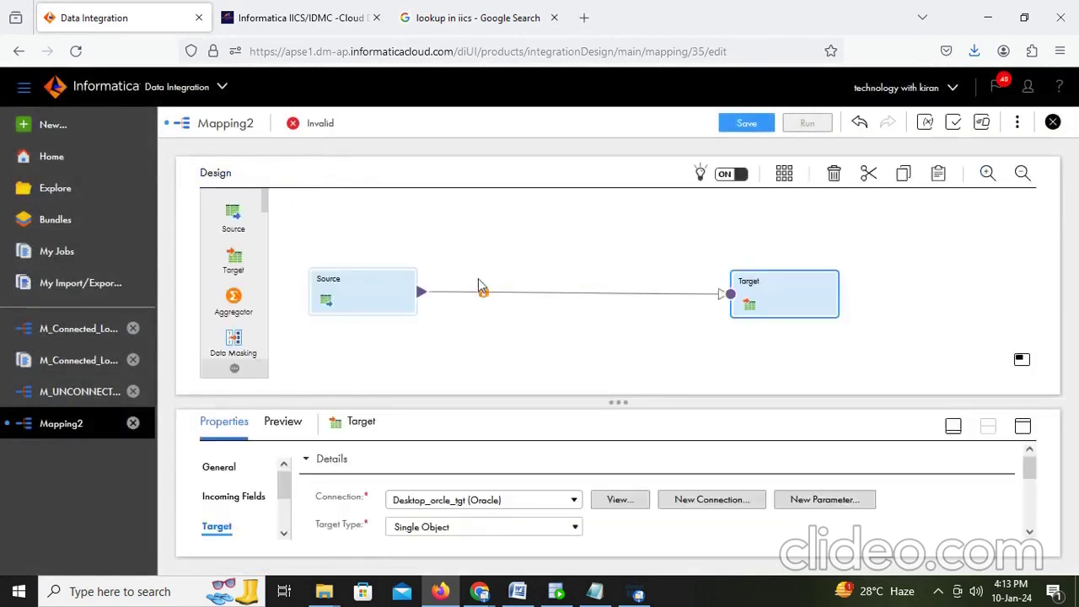
scroll(240, 279, "down", 2)
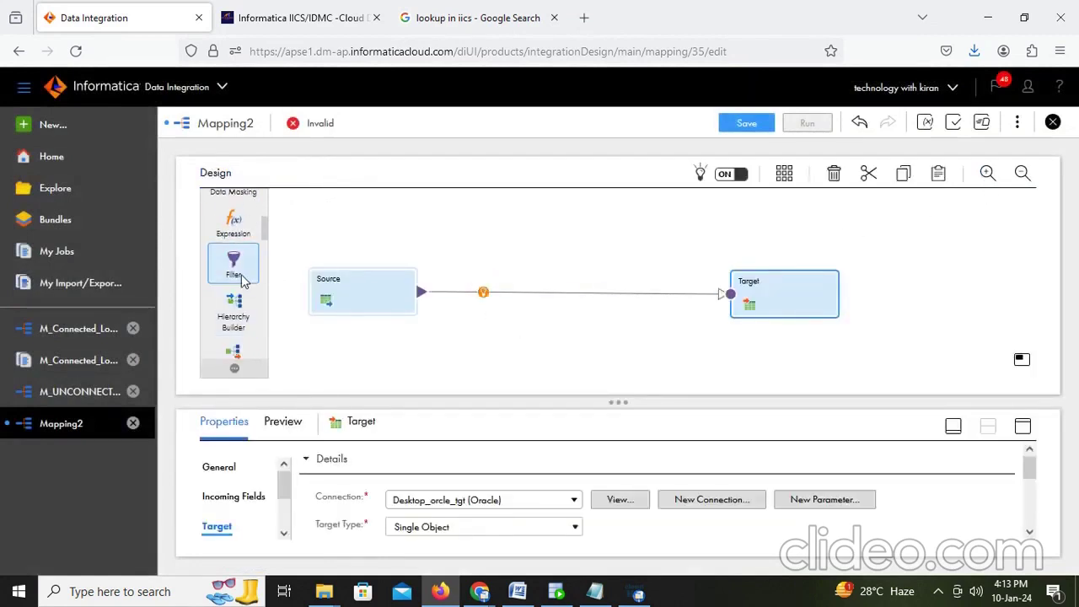
scroll(242, 281, "down", 3)
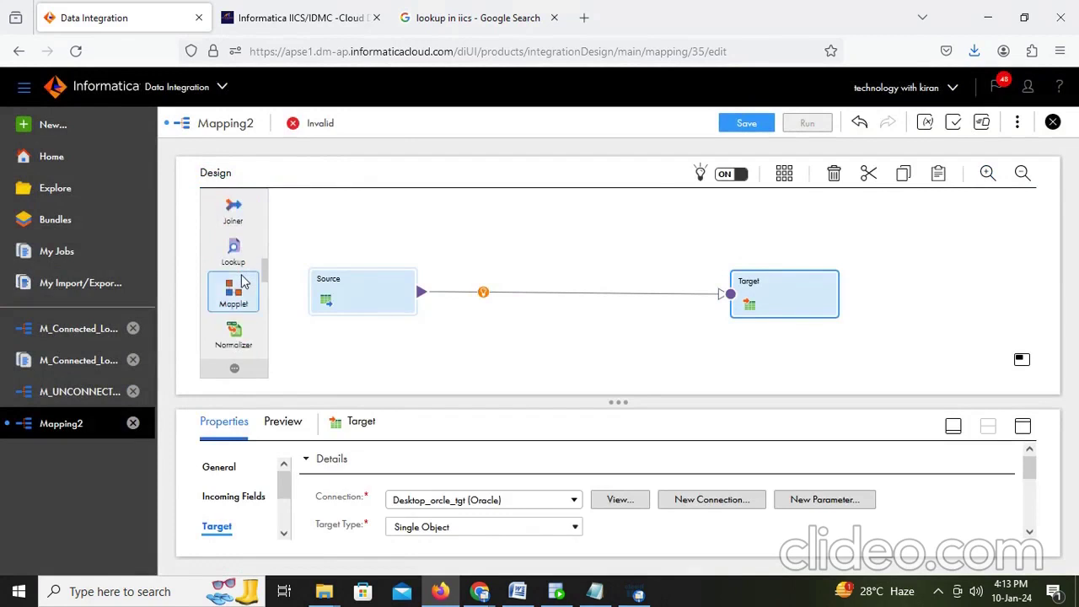
left_click_drag(235, 252, 482, 213)
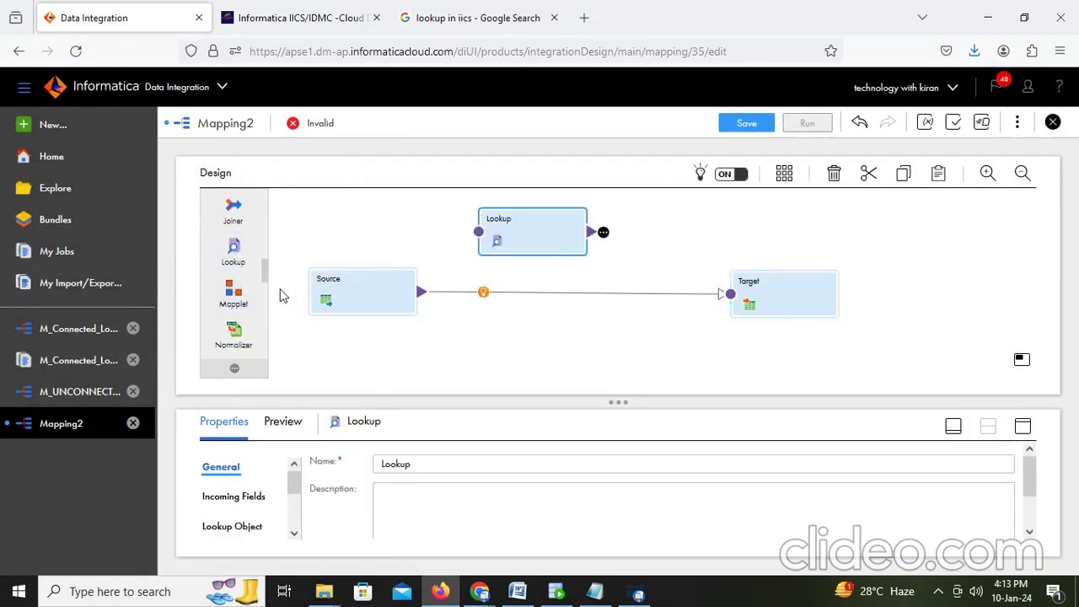
left_click(1022, 427)
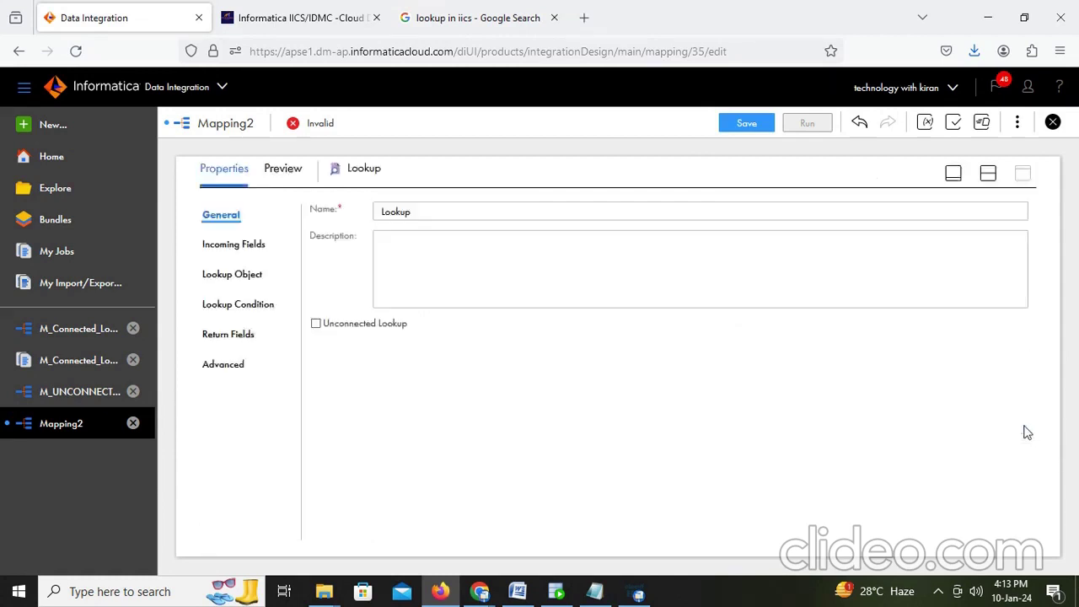
left_click(316, 325)
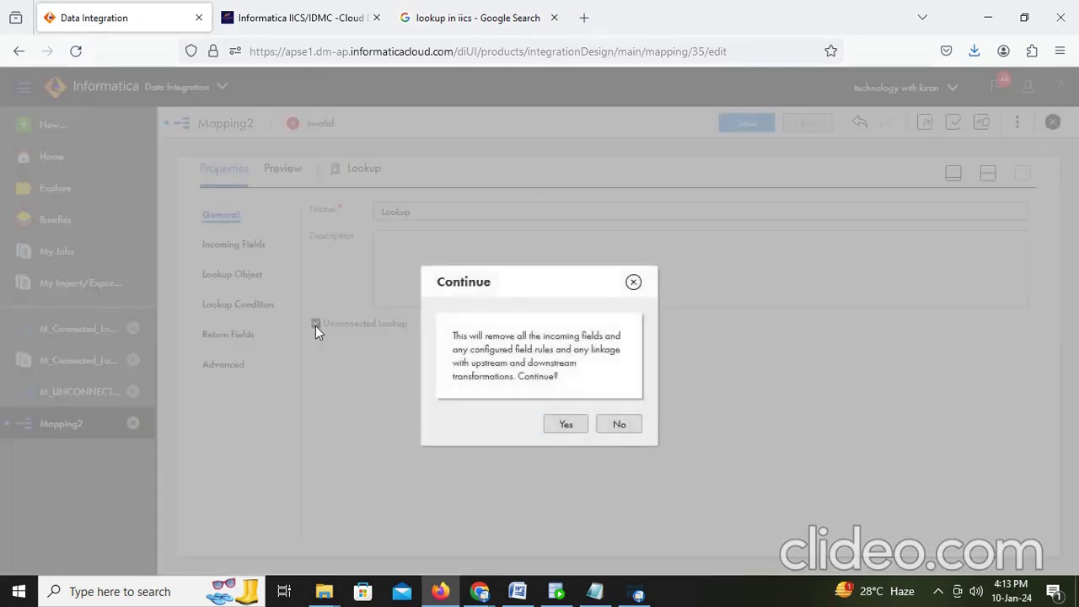
left_click(567, 425)
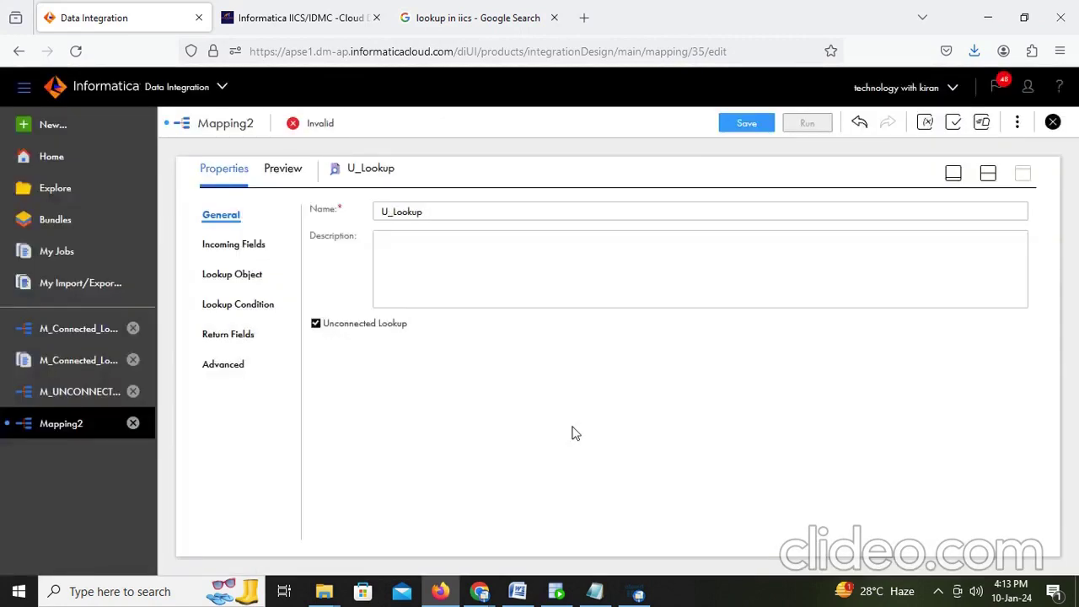
left_click(253, 244)
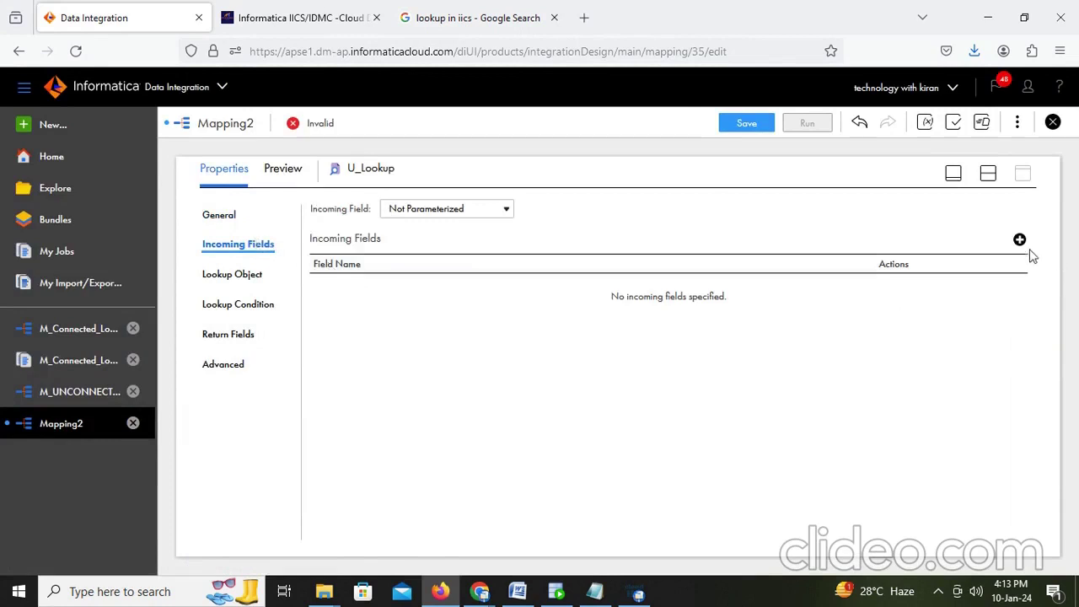
Step: Add an incoming field named in_dept_id to U_Lookup
left_click(1019, 240)
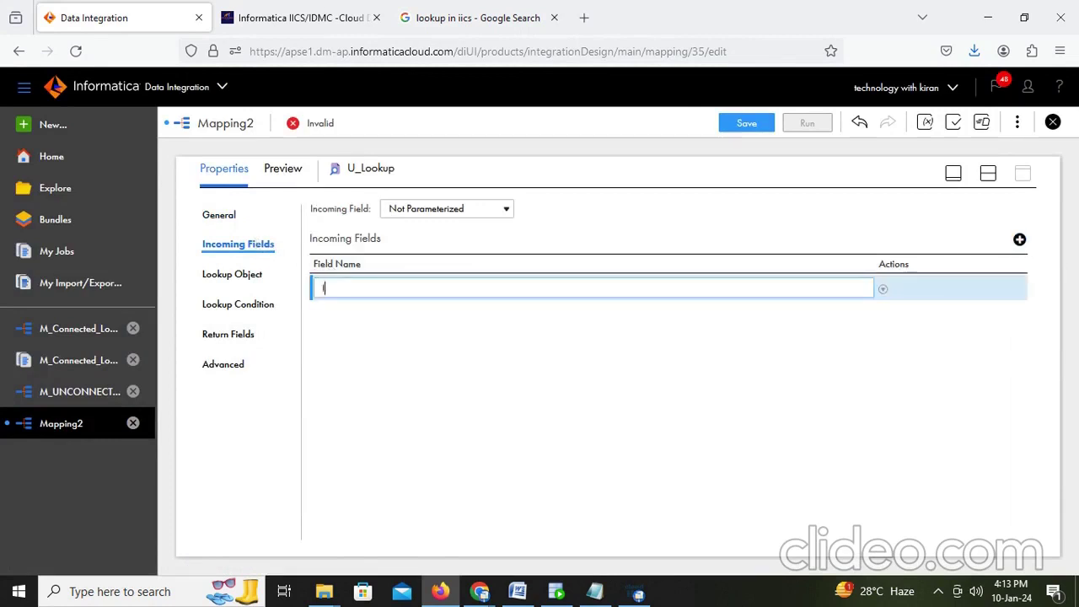
type("IN")
key("BackSpace")
key("BackSpace")
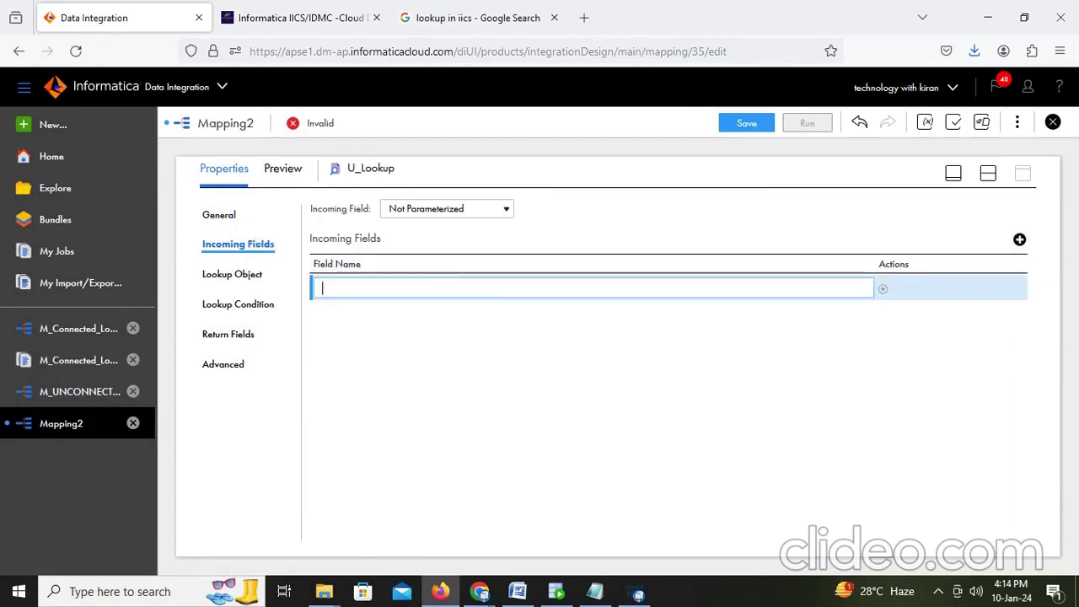
type("inc")
key("BackSpace")
key("BackSpace")
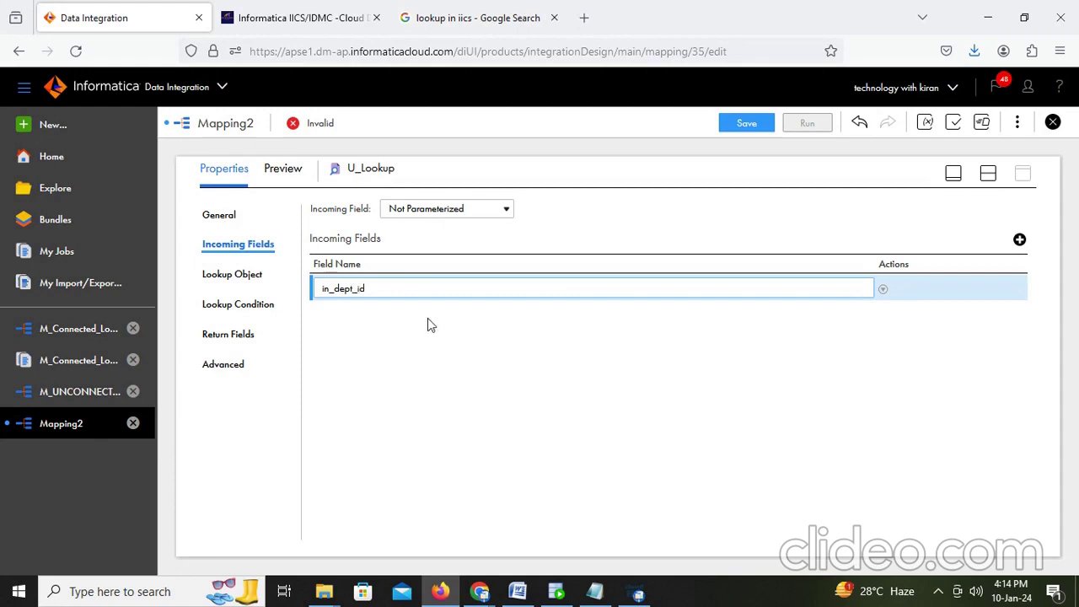
type("_id")
left_click(426, 356)
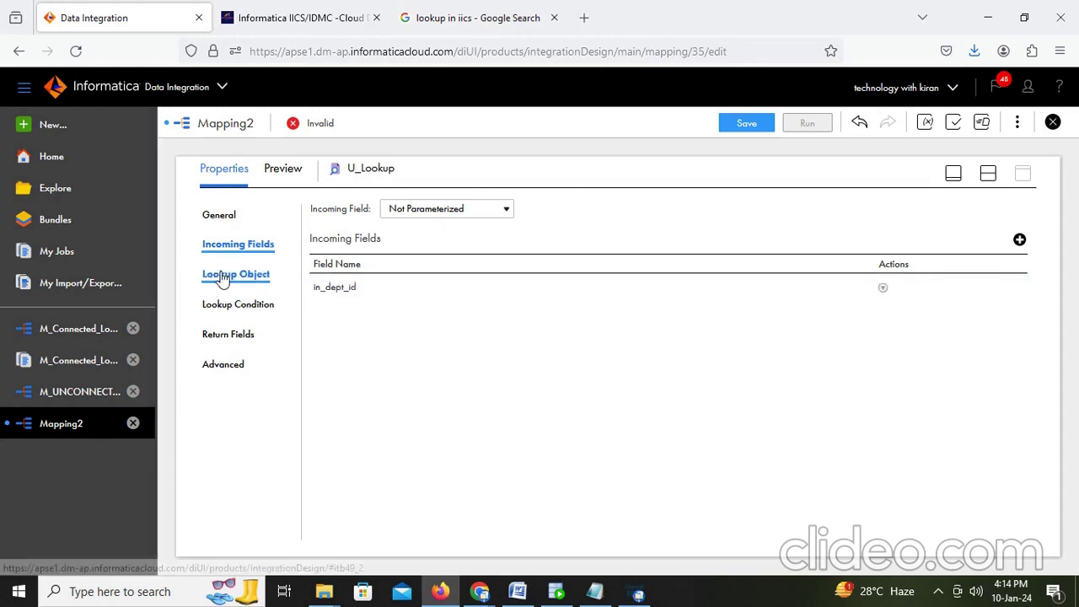
Step: Set U_Lookup's lookup object to the DEPARTMENTS table on the Desktop_Oracle_Src connection
left_click(224, 276)
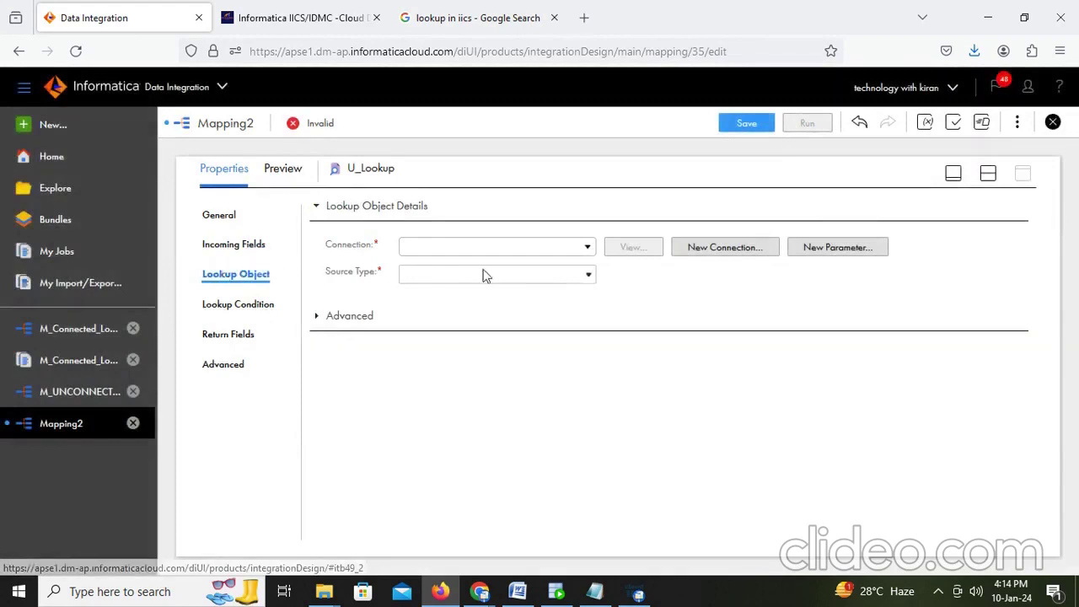
left_click(572, 253)
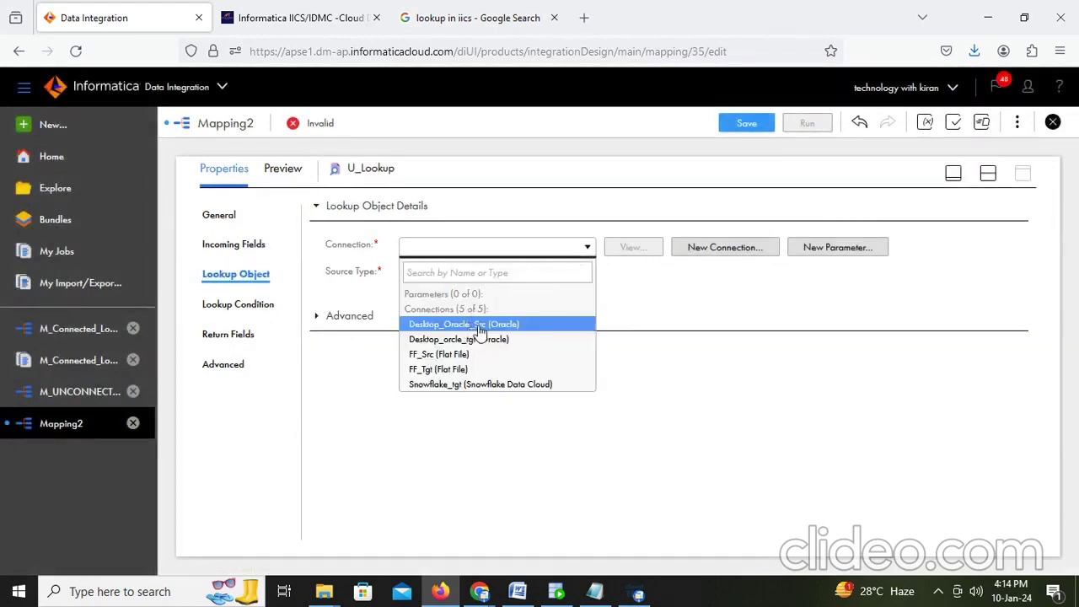
left_click(472, 328)
left_click(649, 302)
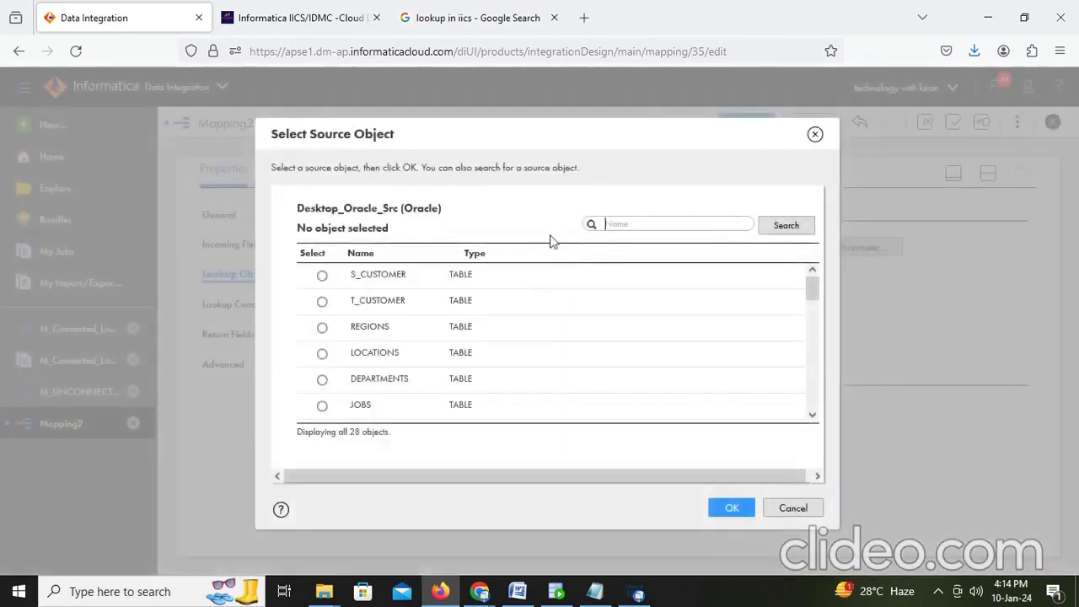
left_click(654, 229)
type("dep")
left_click(786, 225)
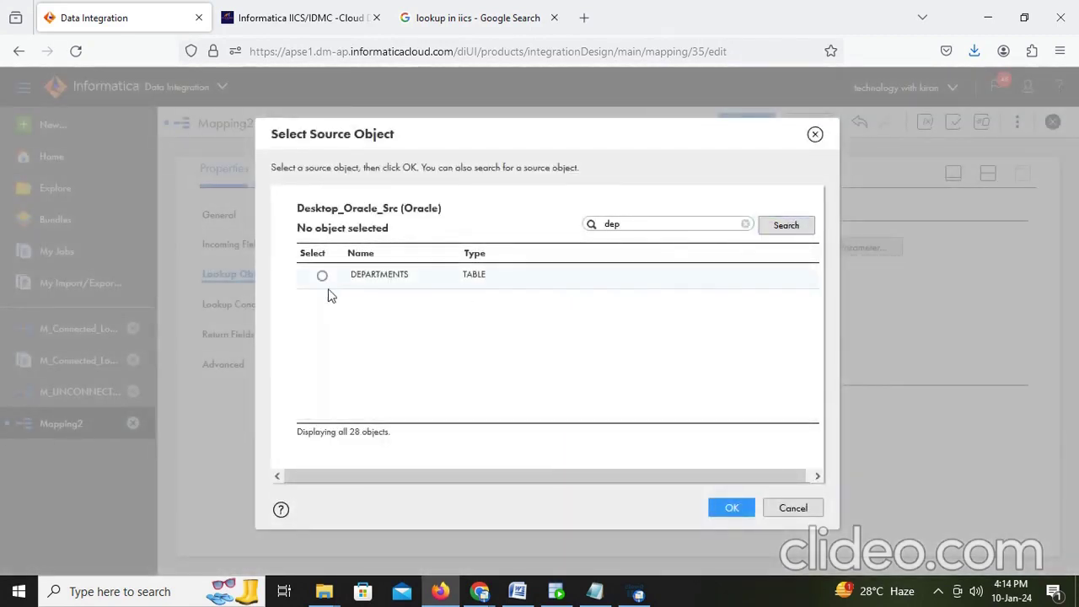
left_click(323, 277)
left_click(731, 509)
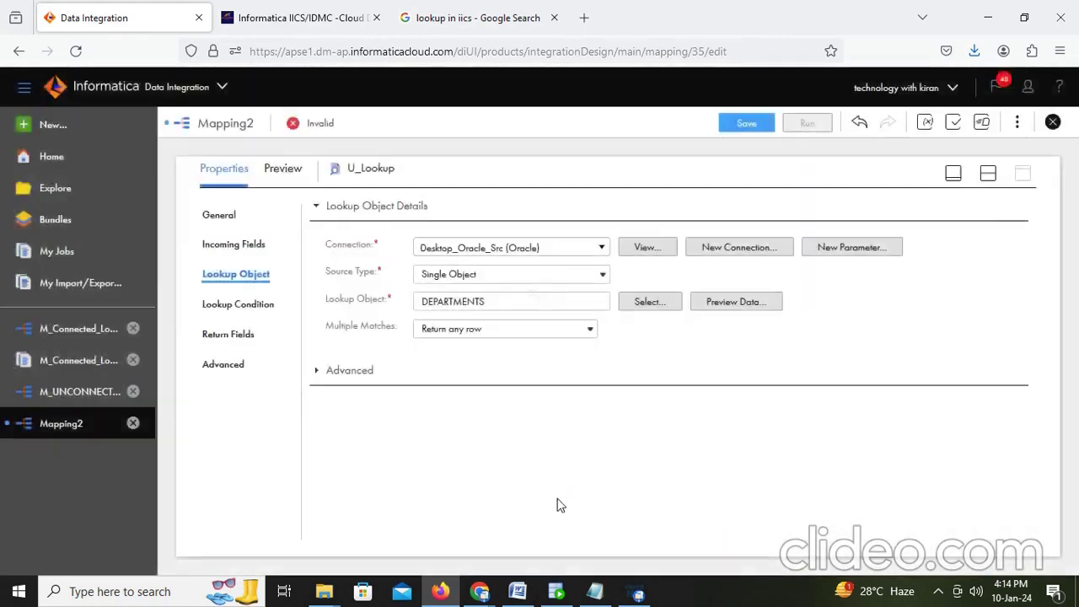
left_click(236, 309)
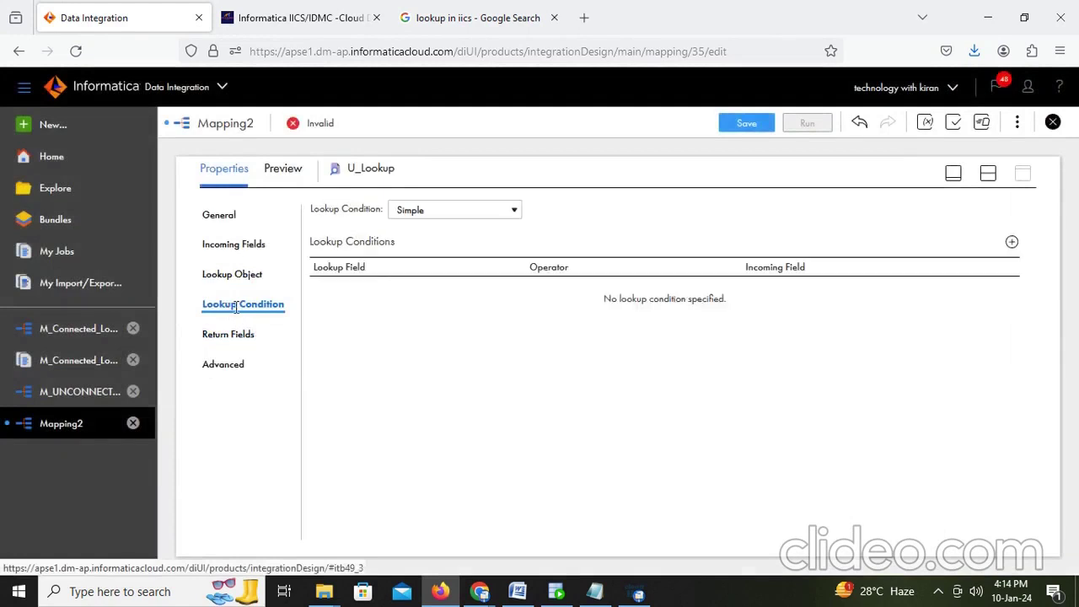
Step: Add the lookup condition DEPARTMENT_ID = in_dept_id to U_Lookup
left_click(1011, 242)
left_click(470, 295)
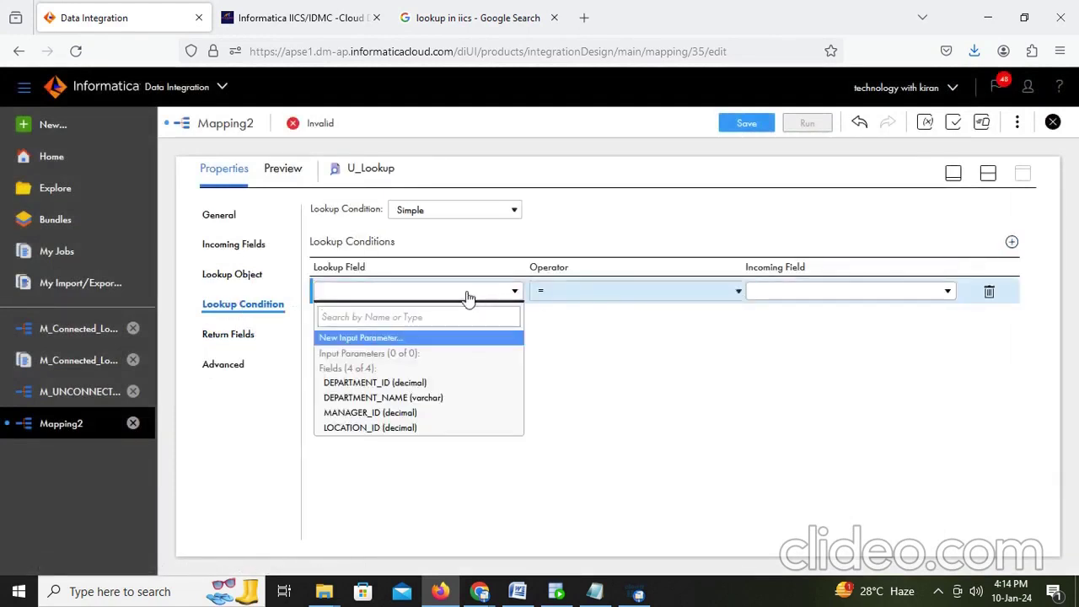
left_click(374, 382)
left_click(841, 297)
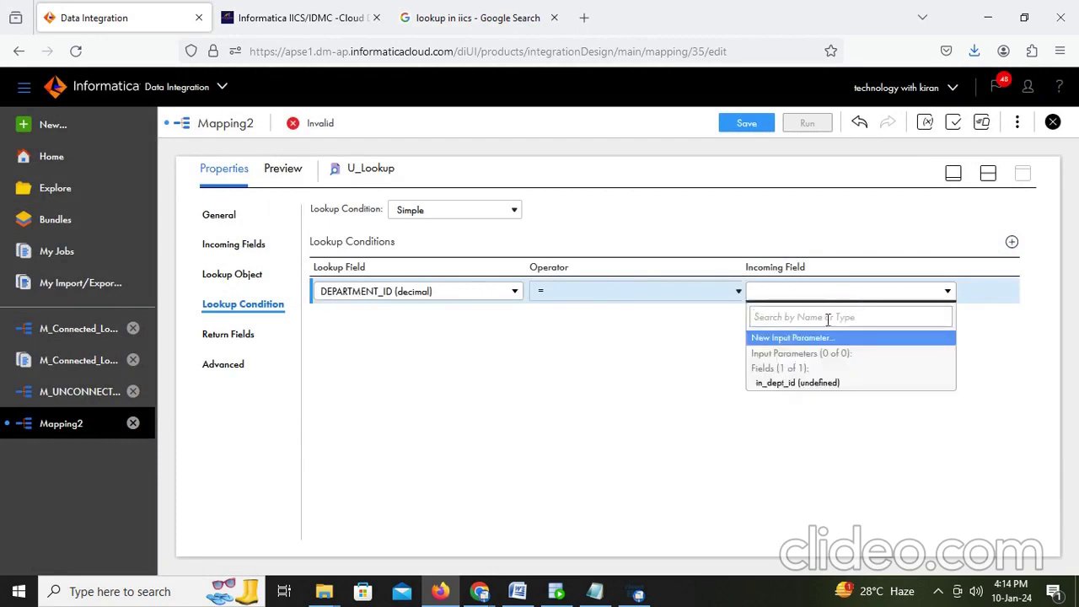
left_click(792, 386)
left_click(679, 388)
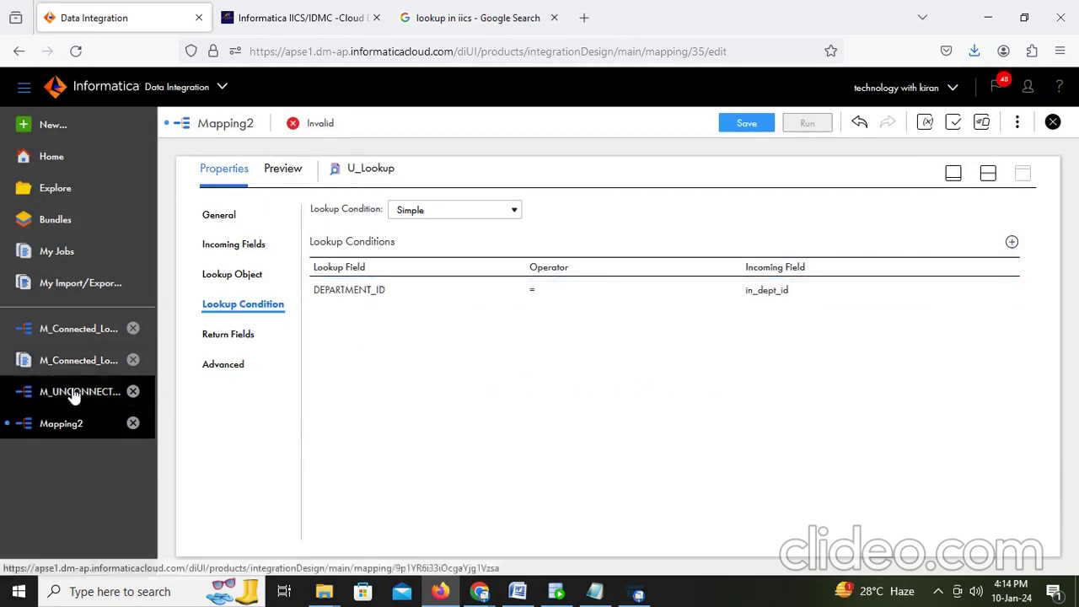
Step: Delete the MANAGER_ID and LOCATION_ID return fields and make DEPARTMENT_NAME the returned field
left_click(248, 337)
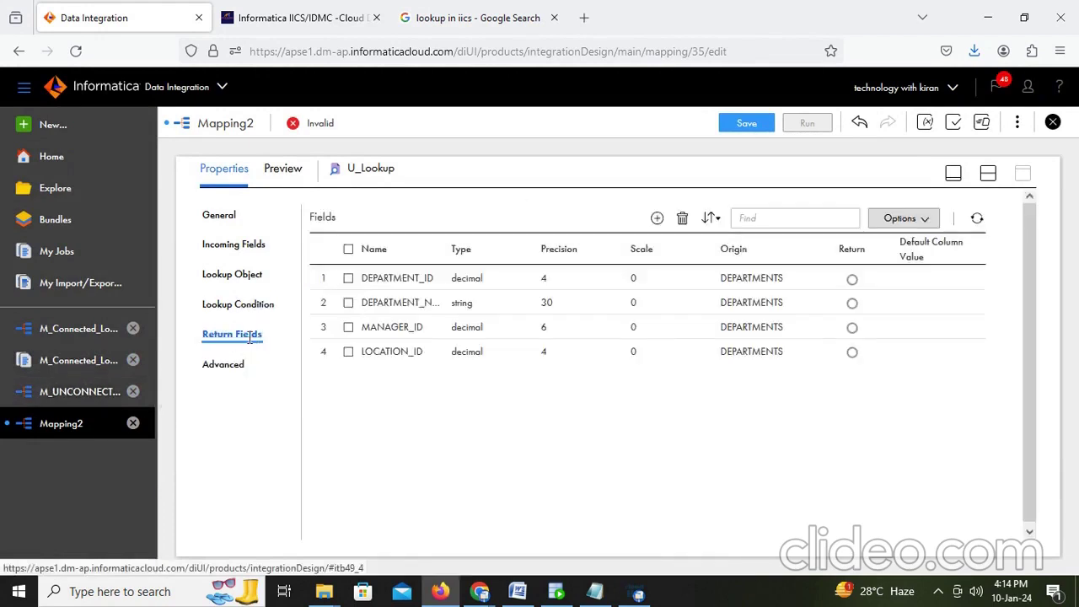
left_click(348, 352)
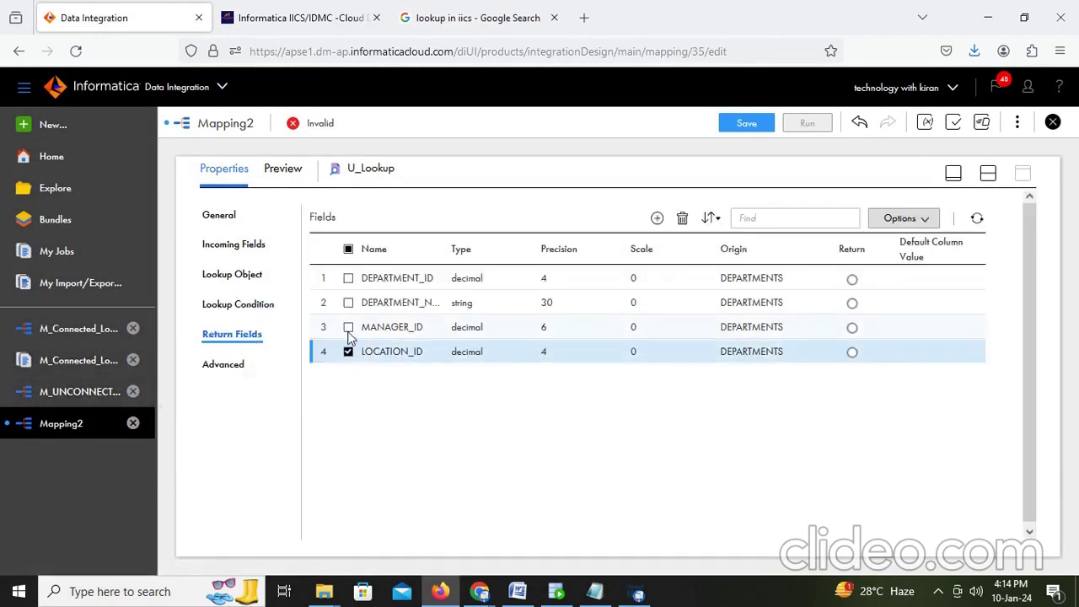
left_click(349, 328)
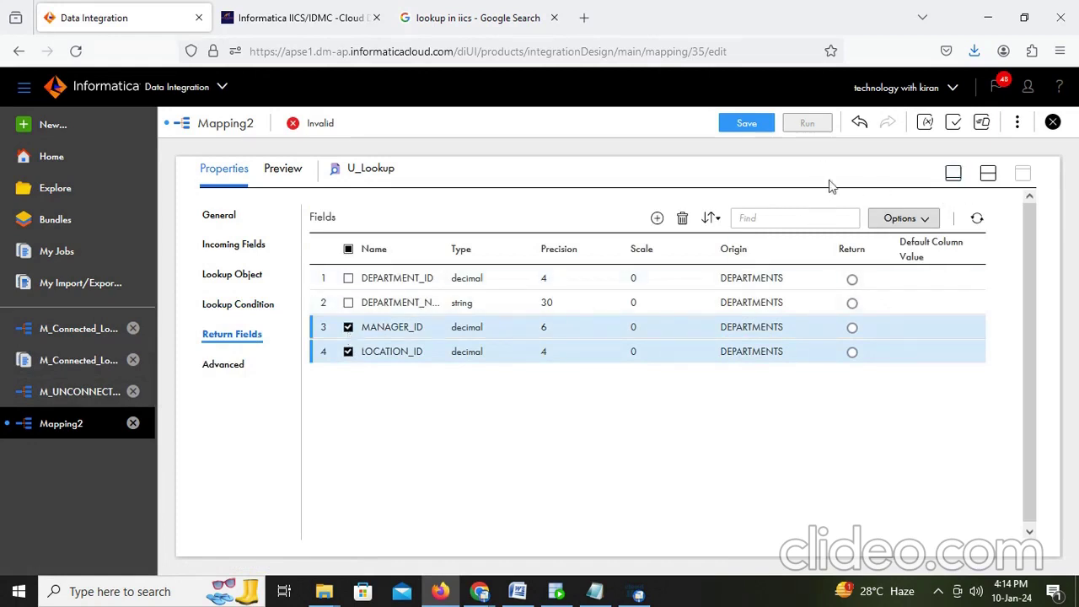
left_click(682, 221)
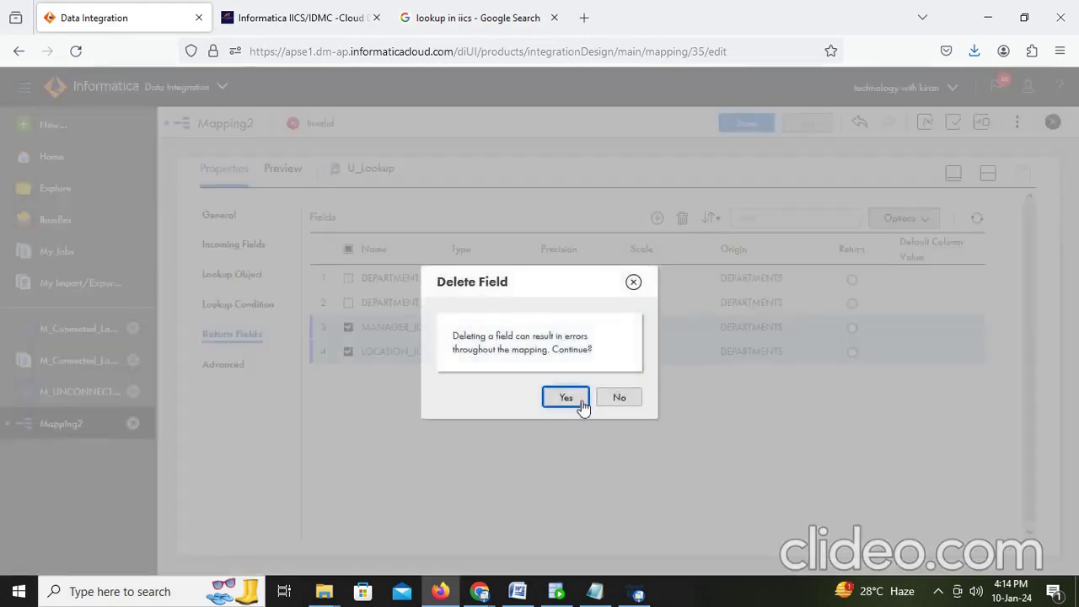
left_click(580, 399)
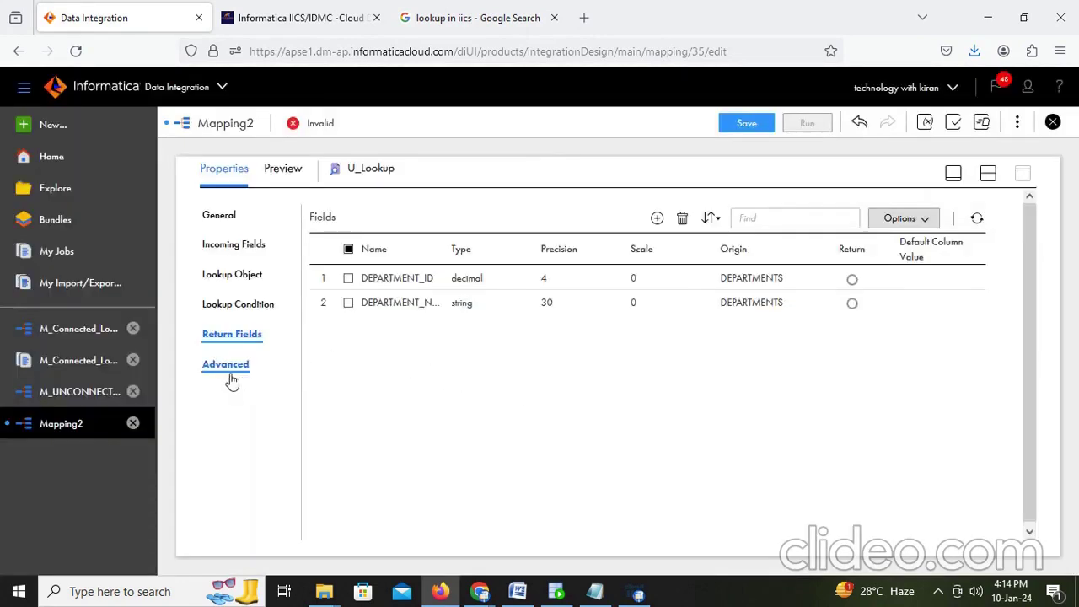
left_click(852, 304)
Step: Drag a second Lookup transformation onto the Mapping2 canvas below the Source–Target link
left_click(990, 177)
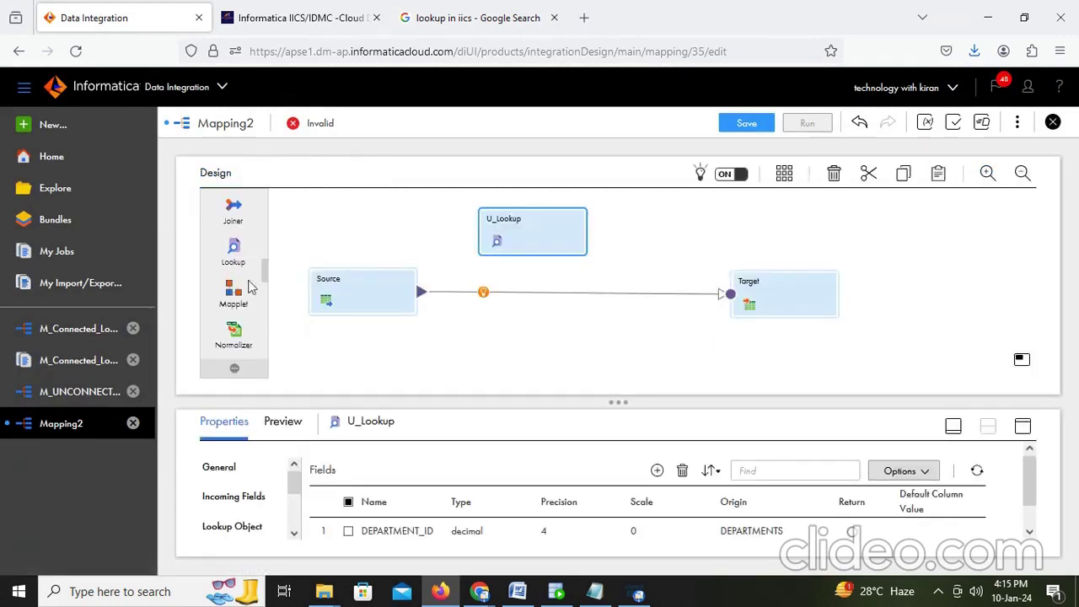
left_click_drag(236, 248, 497, 351)
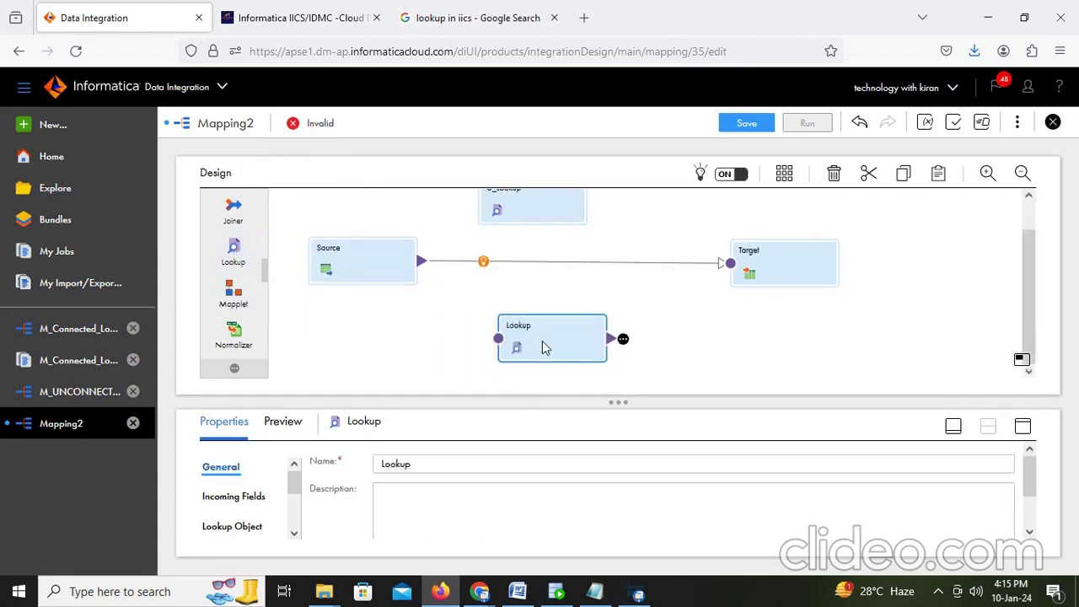
left_click(1029, 428)
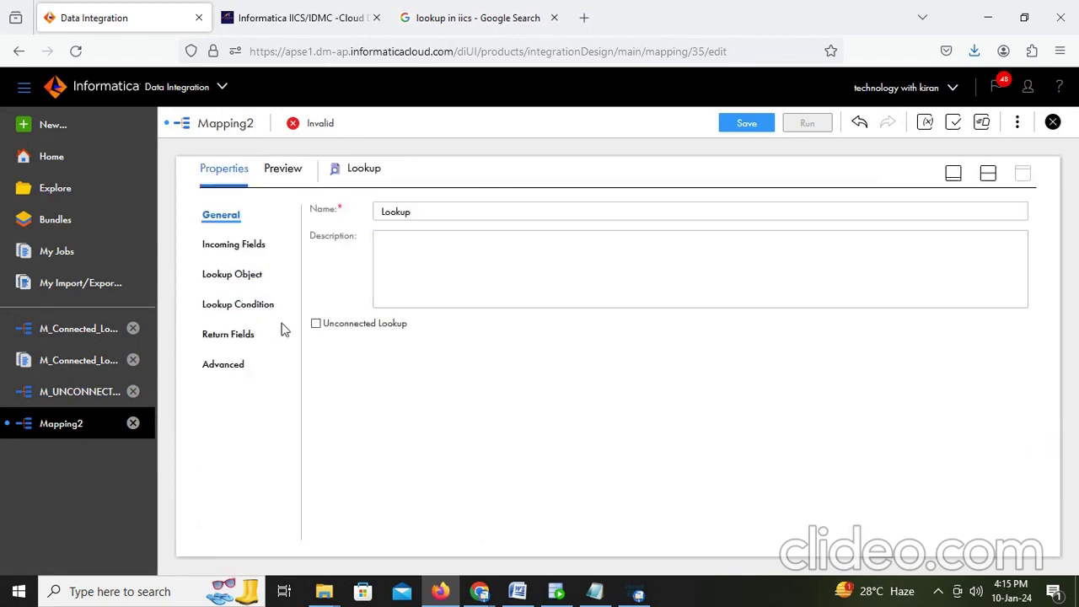
left_click(317, 326)
Step: Make the new lookup unconnected, rename it U_Lookup1, and add incoming field in_dept_id
left_click(564, 426)
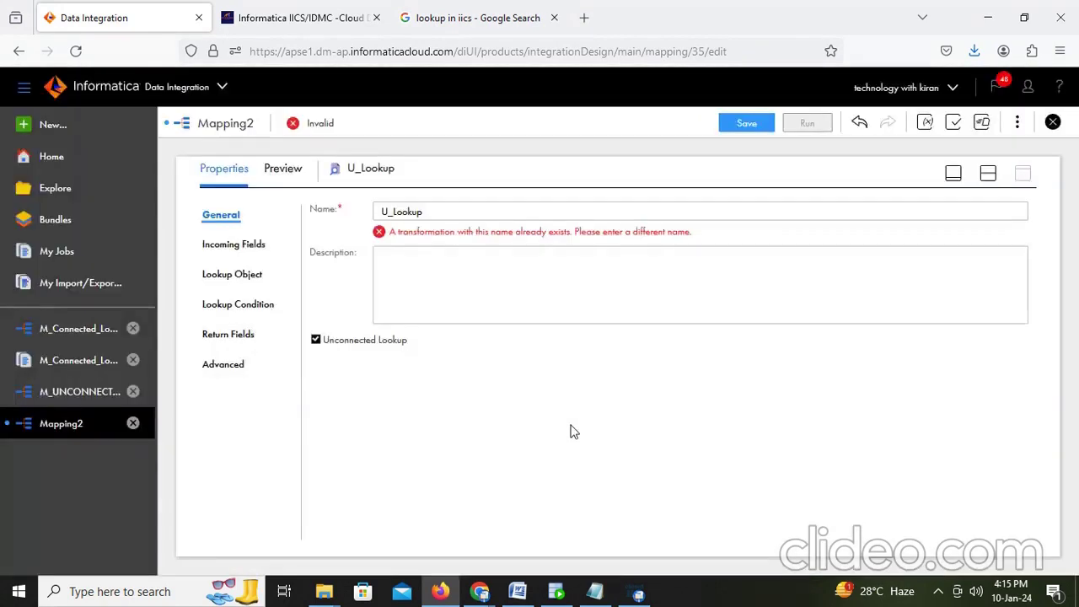
left_click(438, 214)
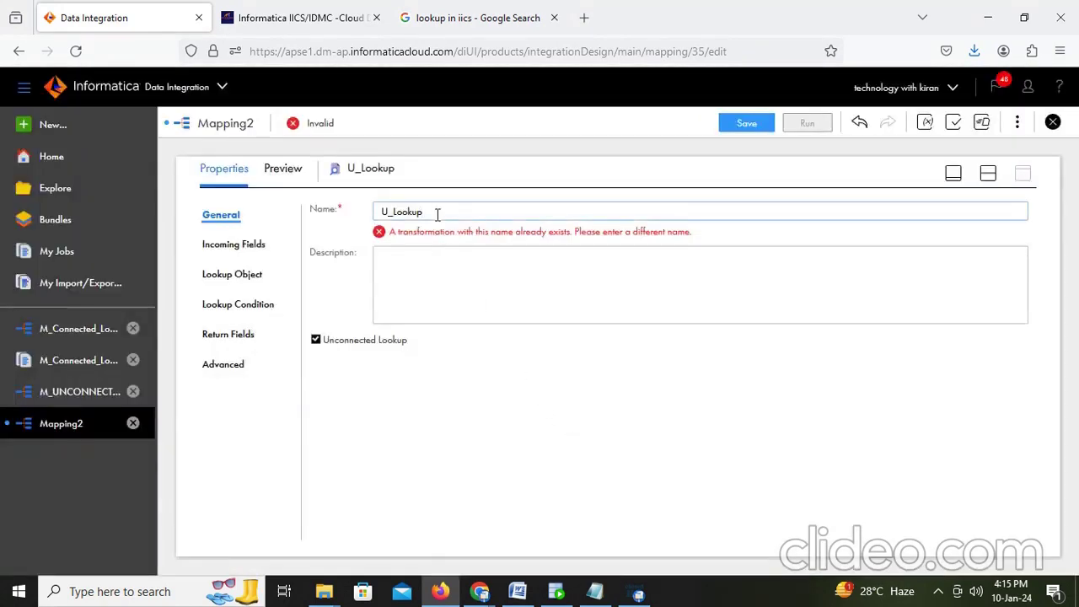
left_click(520, 368)
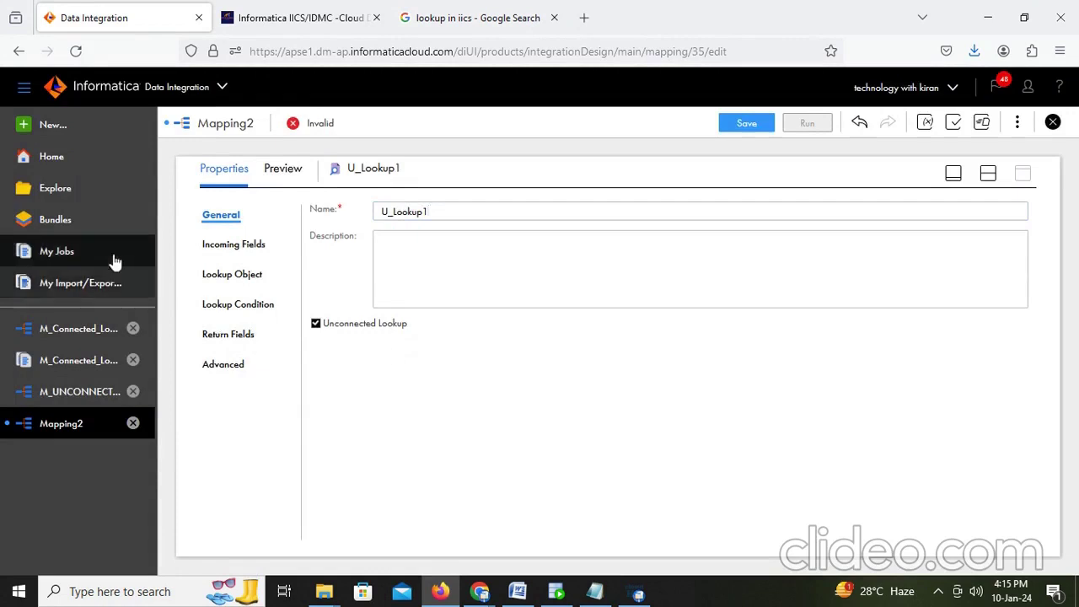
left_click(213, 244)
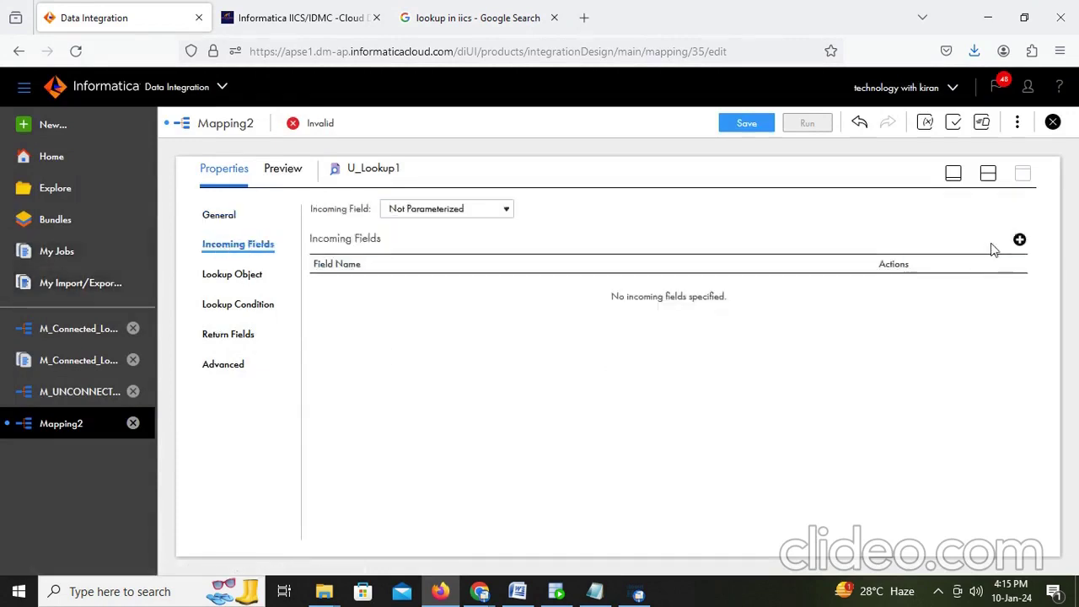
left_click(1020, 240)
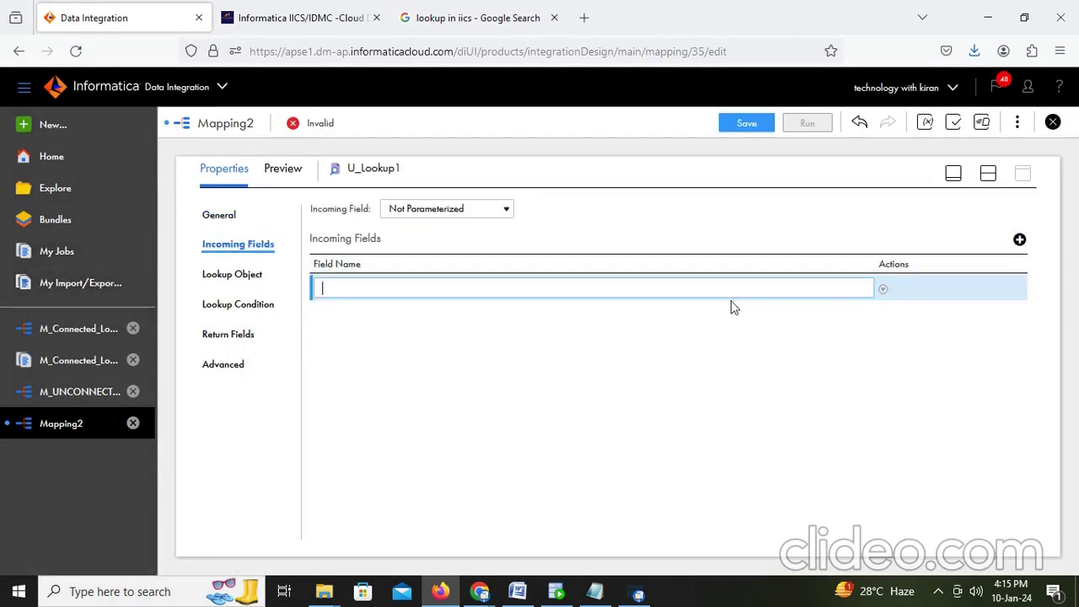
type("in_dept_id")
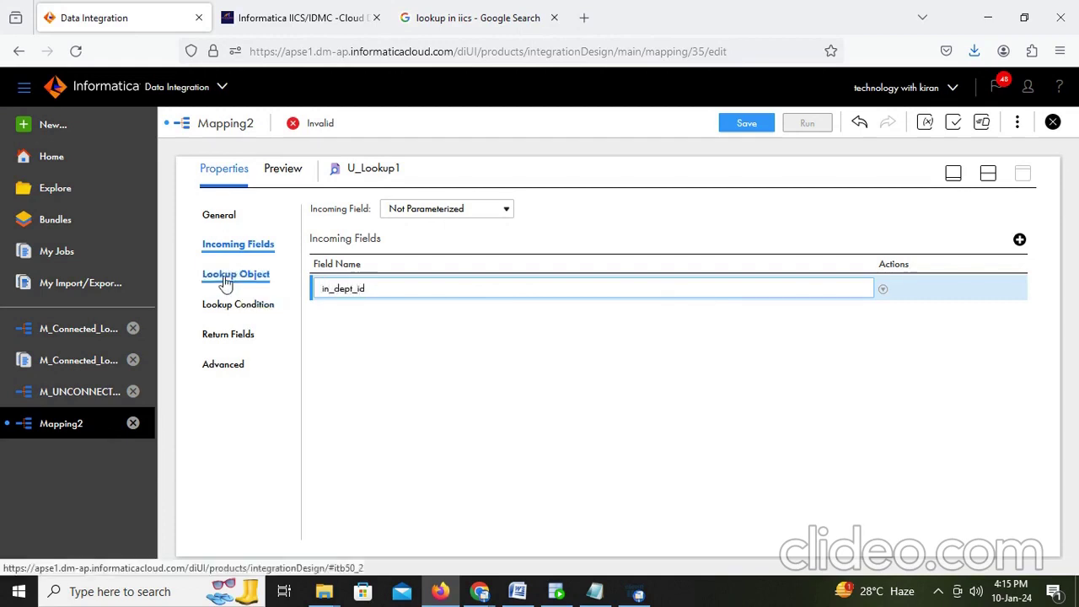
Step: Set U_Lookup1's lookup object to DEPARTMENTS on the Desktop_Oracle_Src connection
left_click(229, 282)
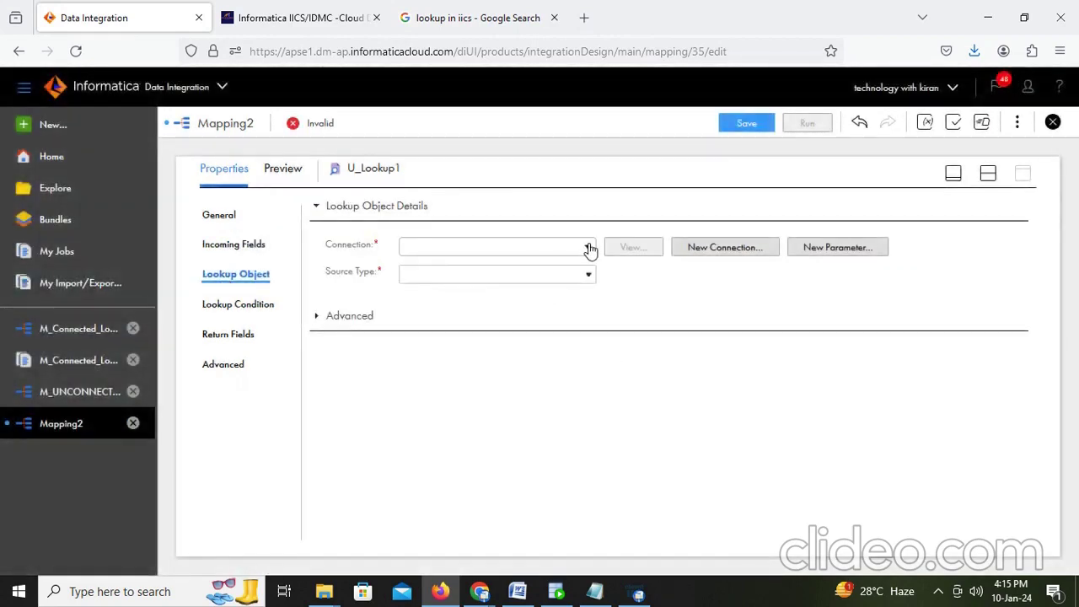
left_click(588, 246)
left_click(485, 324)
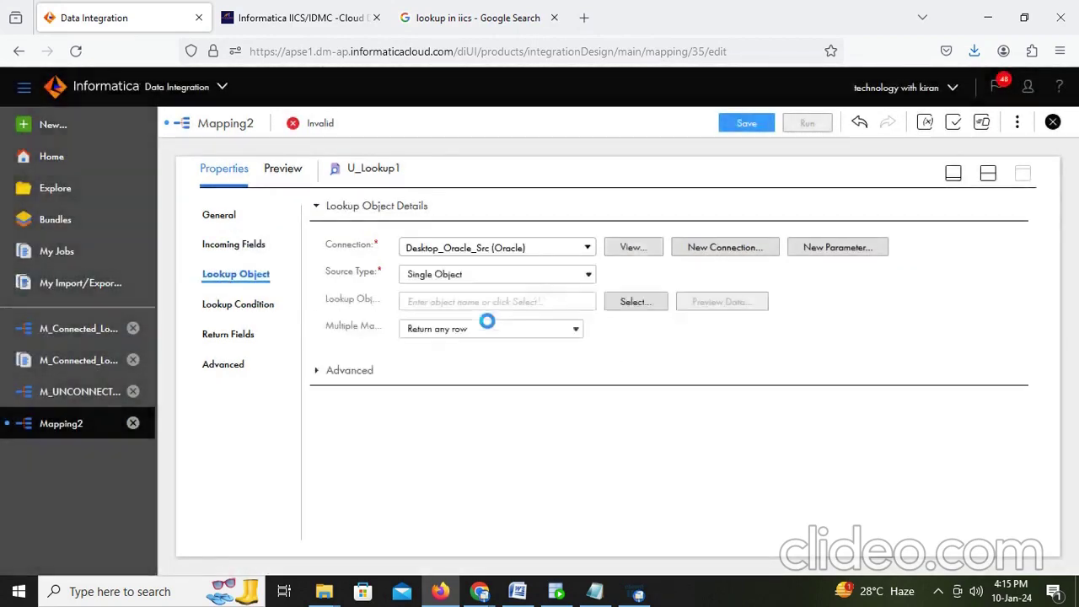
left_click(649, 302)
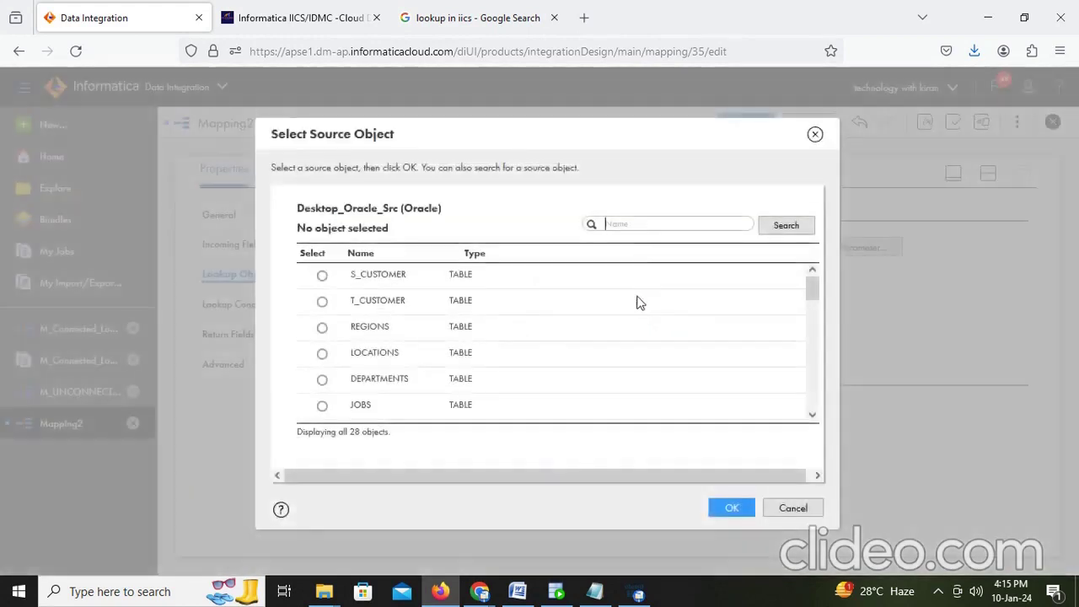
left_click(629, 229)
type("dep")
left_click(786, 225)
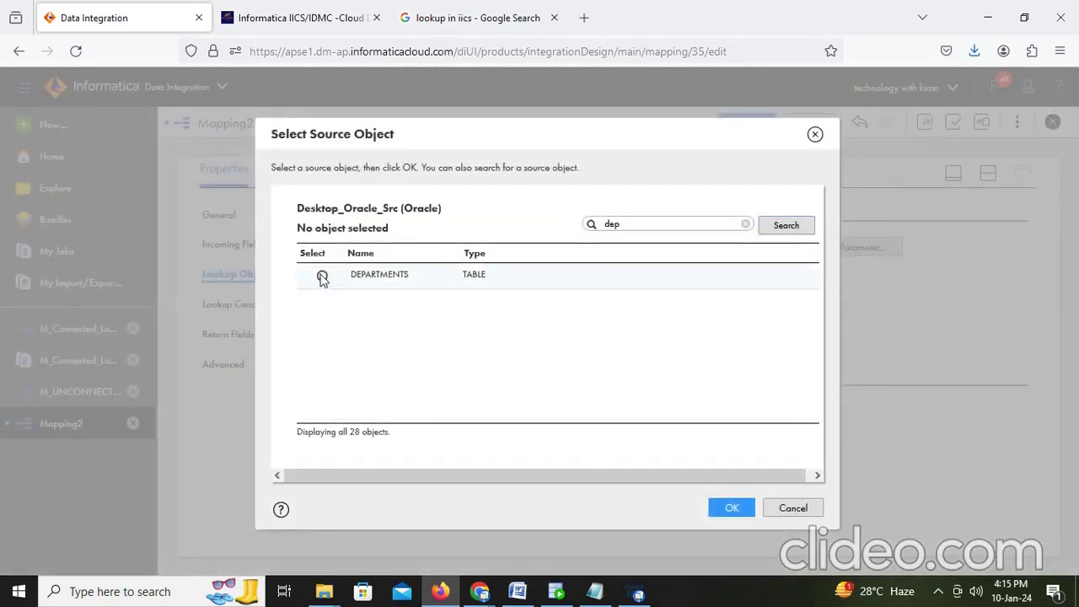
left_click(322, 277)
left_click(731, 508)
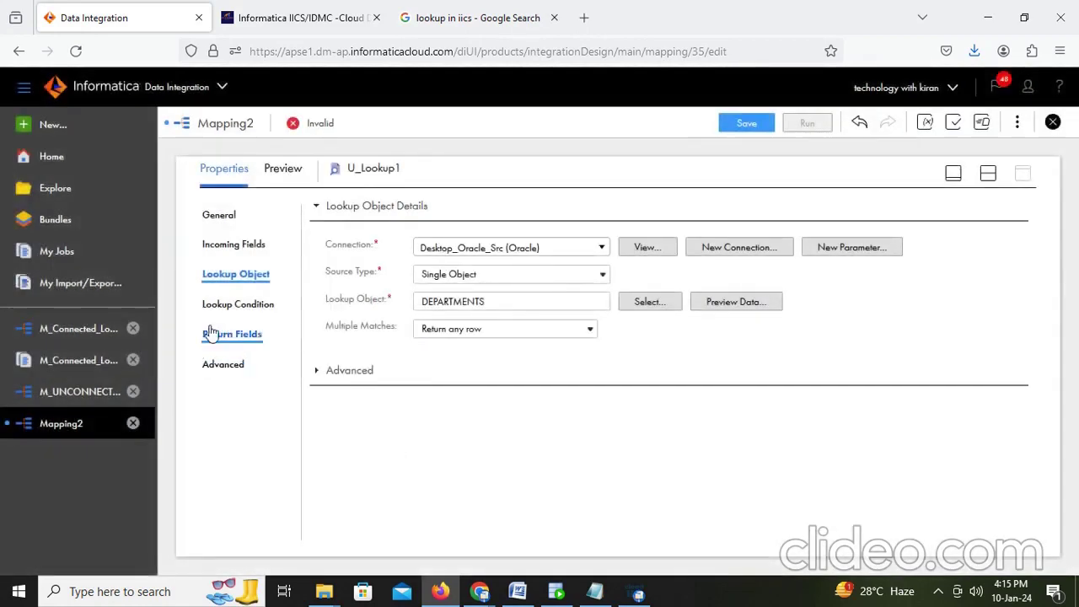
Step: Add the lookup condition DEPARTMENT_ID = in_dept_id to U_Lookup1
left_click(241, 312)
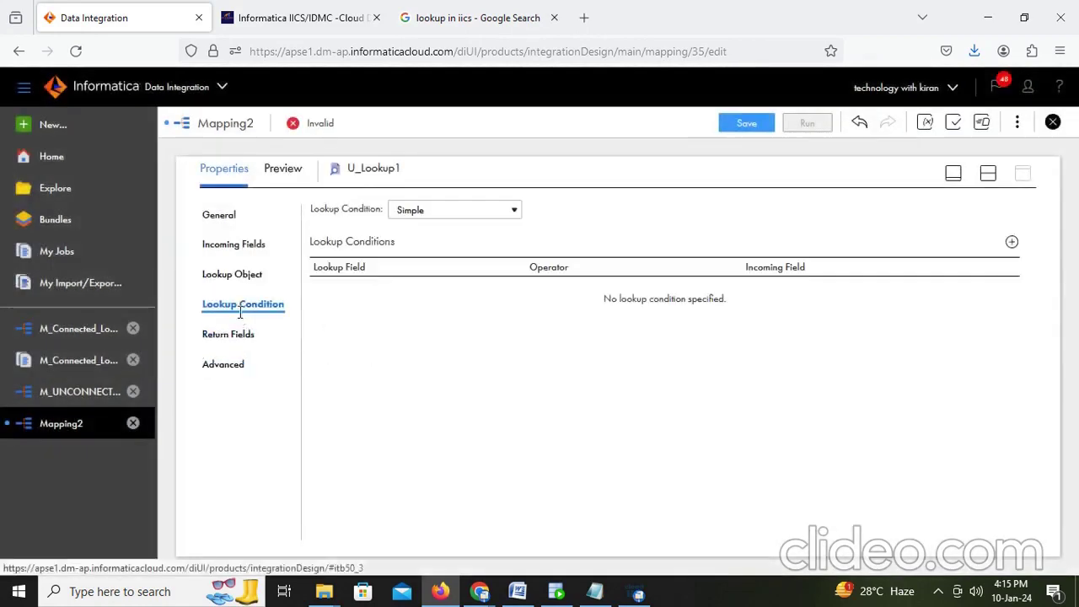
left_click(1012, 242)
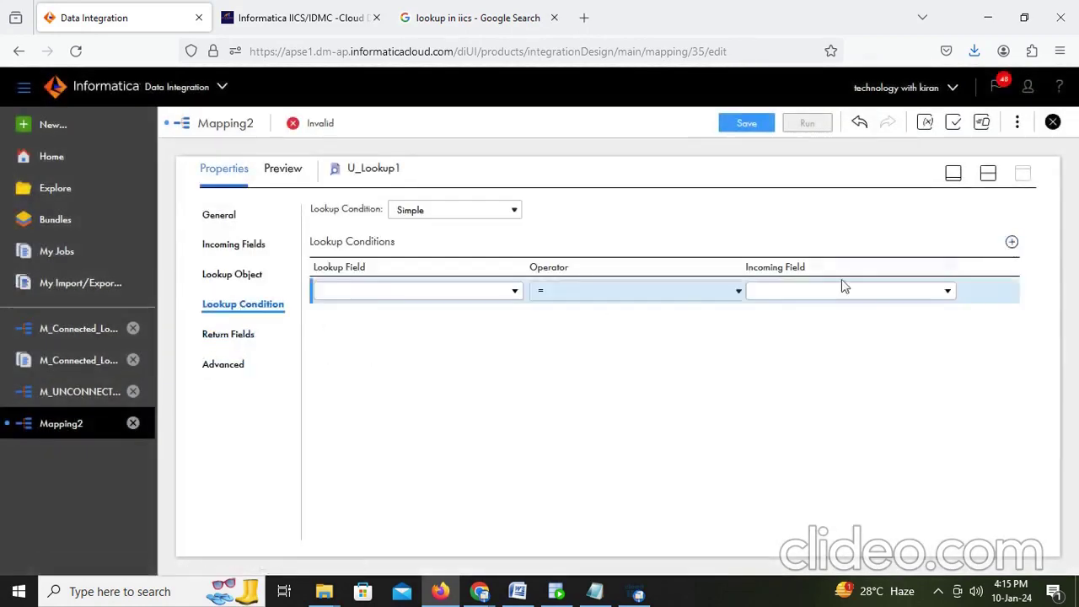
left_click(432, 301)
left_click(404, 379)
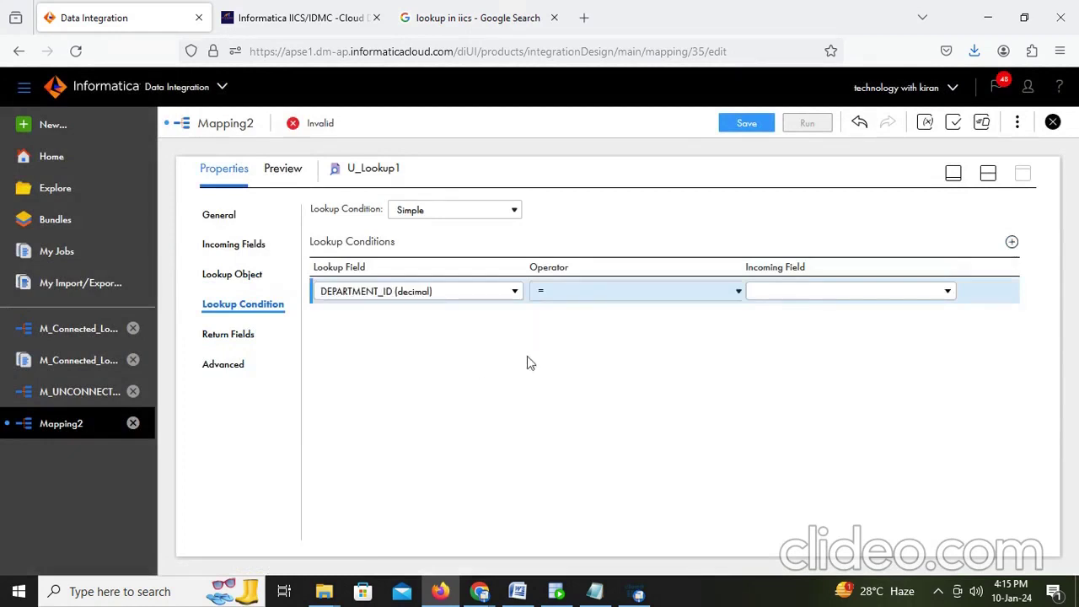
left_click(846, 300)
left_click(814, 384)
left_click(486, 395)
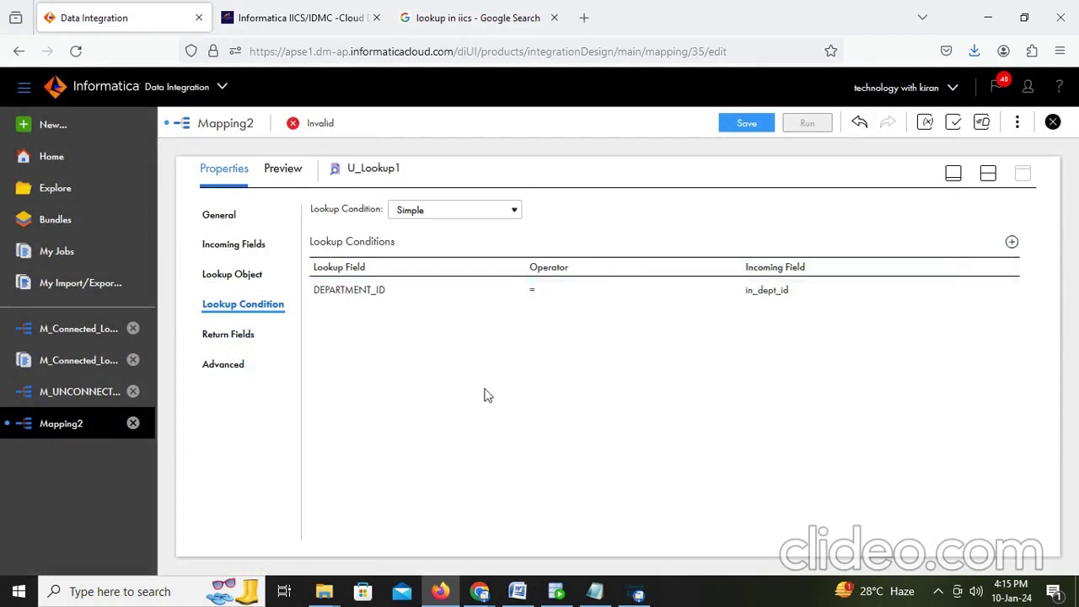
Step: Delete the DEPARTMENT_NAME and MANAGER_ID return fields and make LOCATION_ID the returned field
left_click(231, 335)
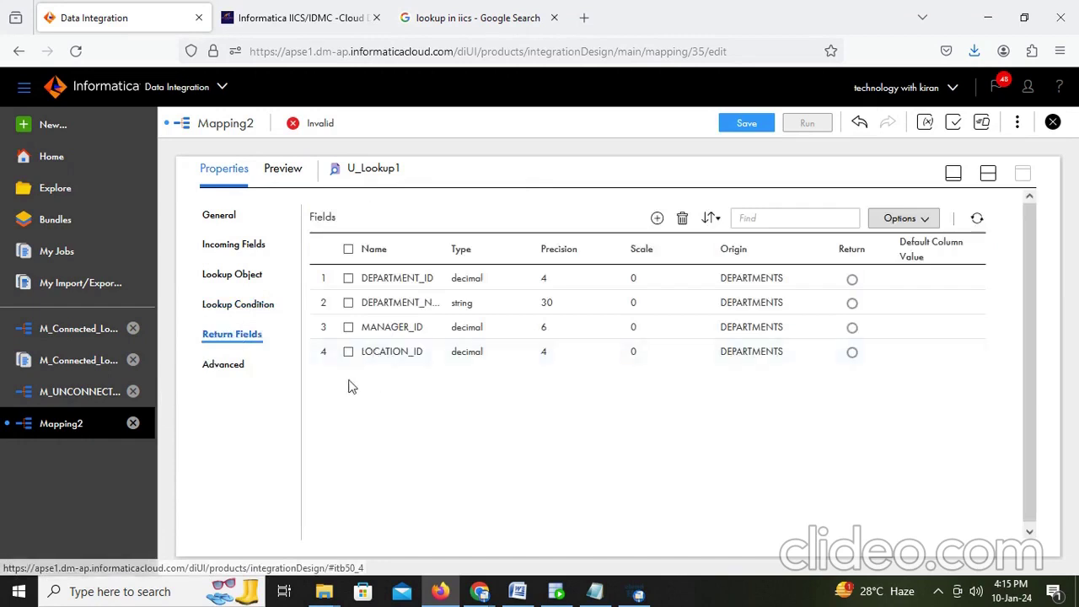
left_click(348, 327)
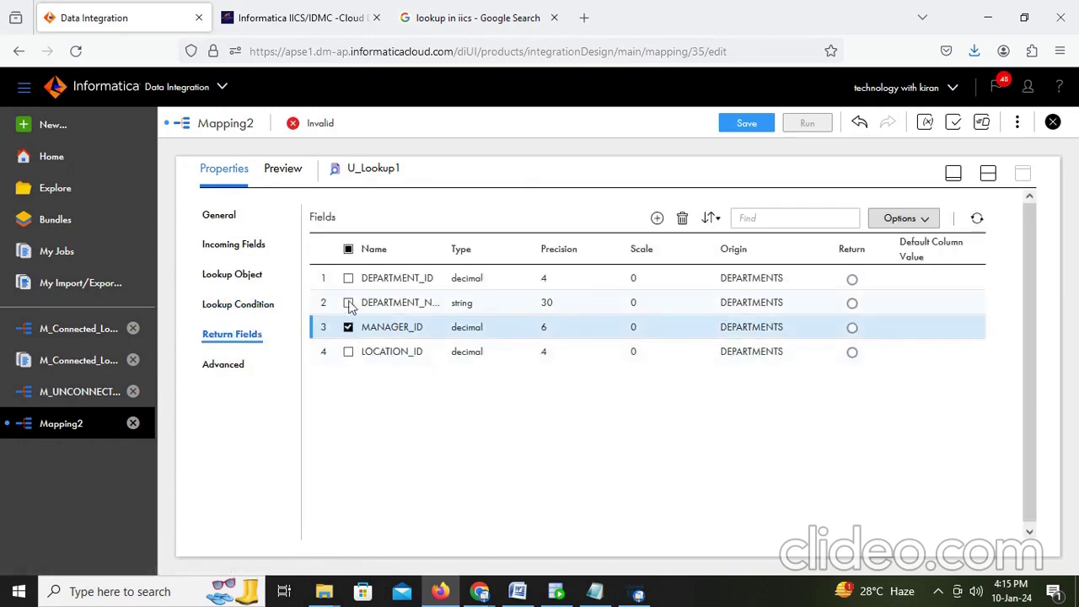
left_click(349, 303)
left_click(683, 219)
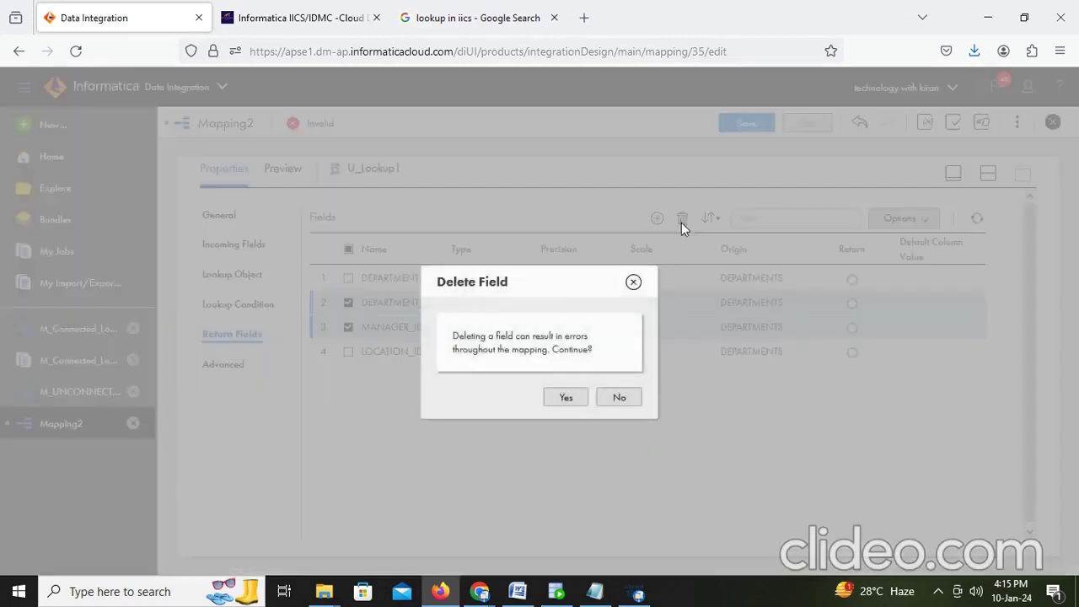
left_click(563, 398)
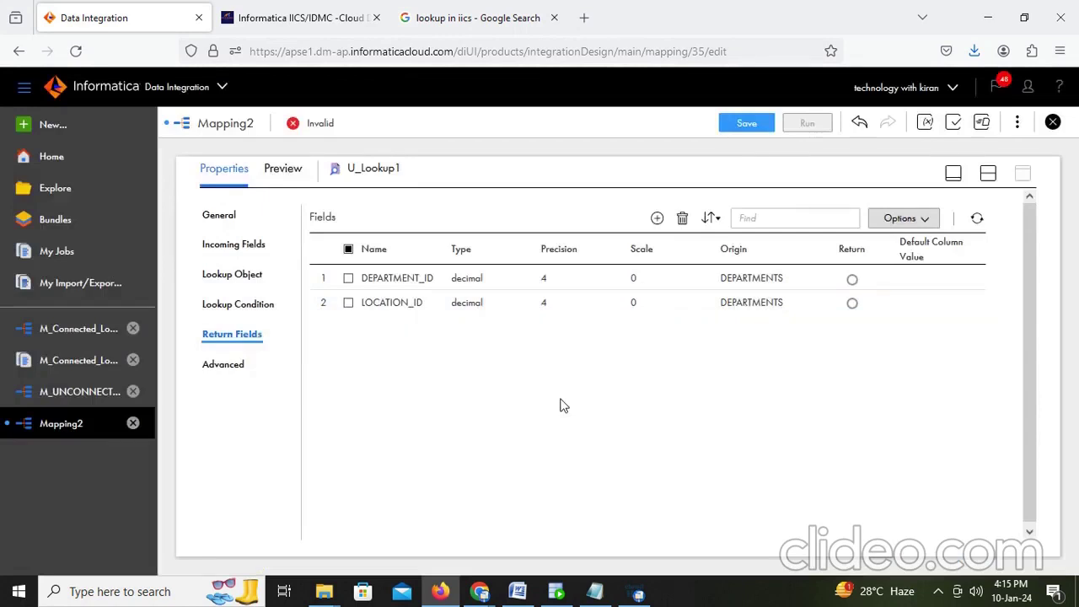
left_click(853, 304)
left_click(989, 174)
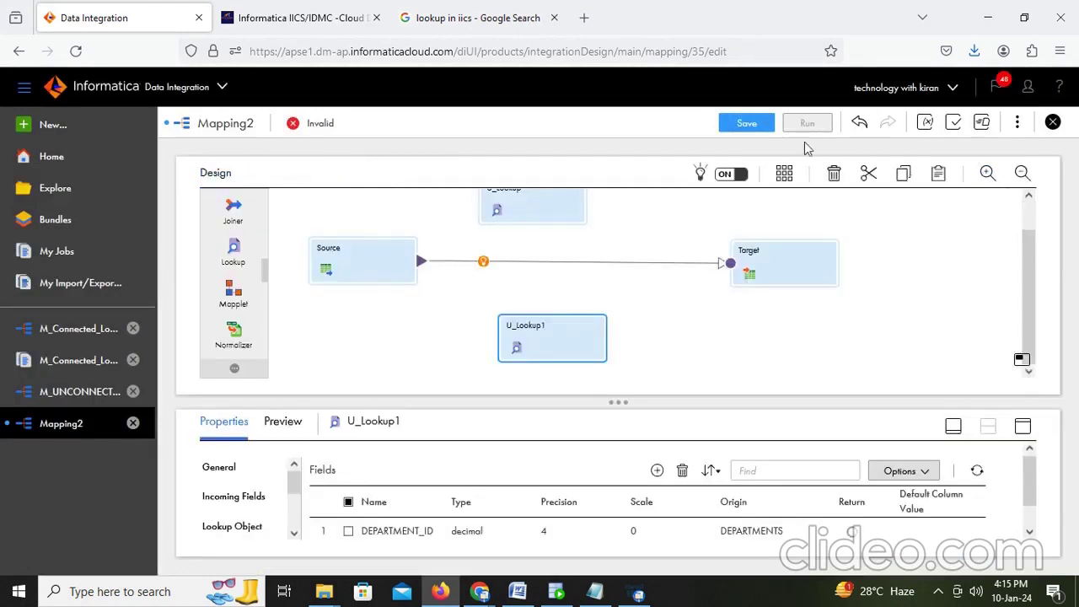
Step: Save Mapping2, then add an Expression transformation on the Source–Target link
left_click(746, 123)
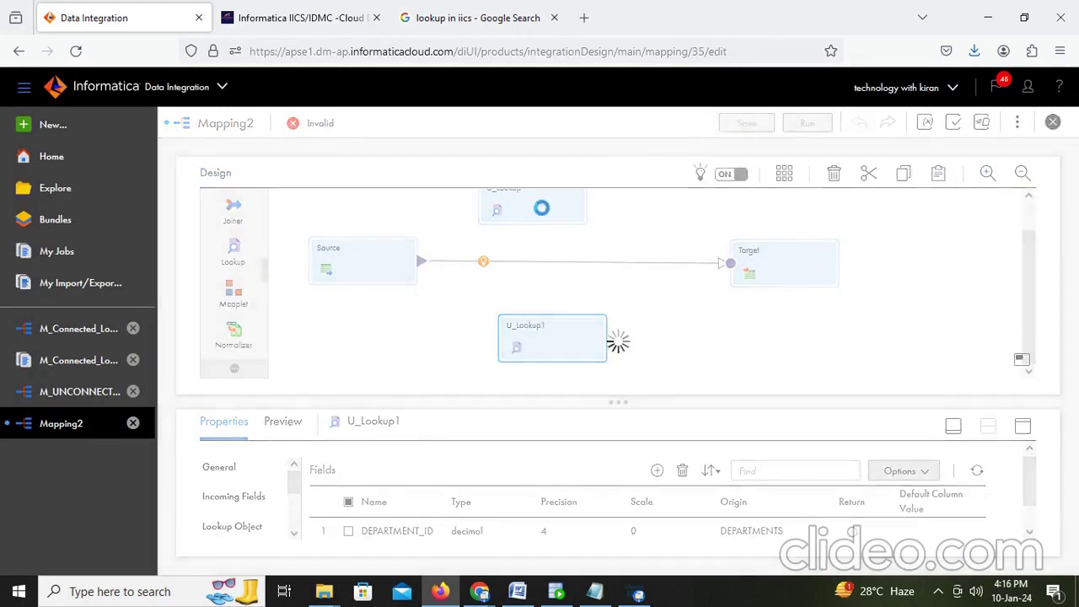
left_click(482, 262)
left_click(508, 295)
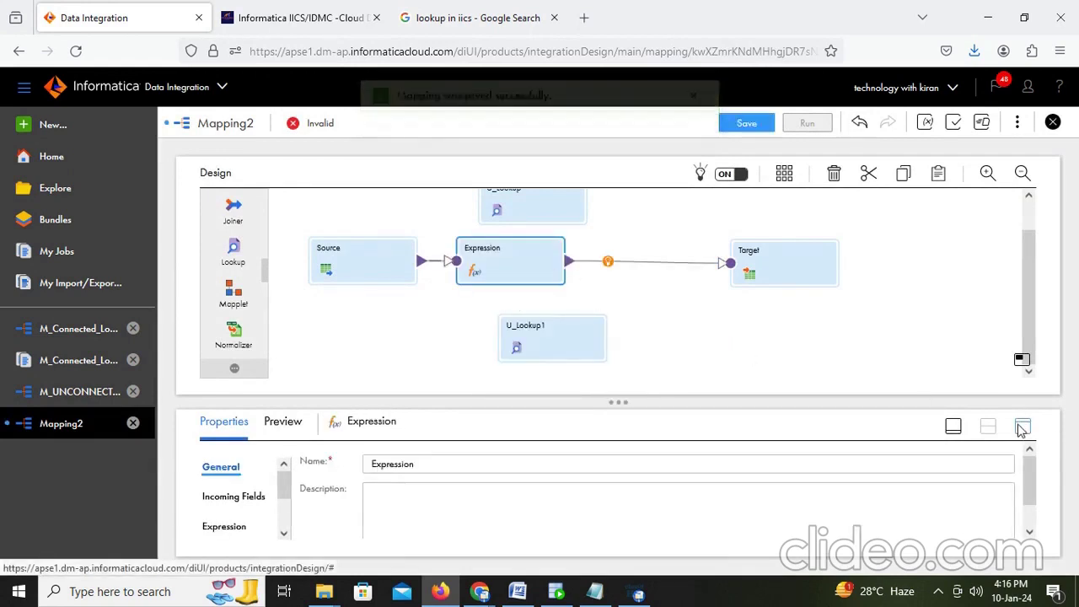
Step: Note in Word that the expression gets two output ports coded as :LKP.Lookupname(passingfield)
left_click(520, 591)
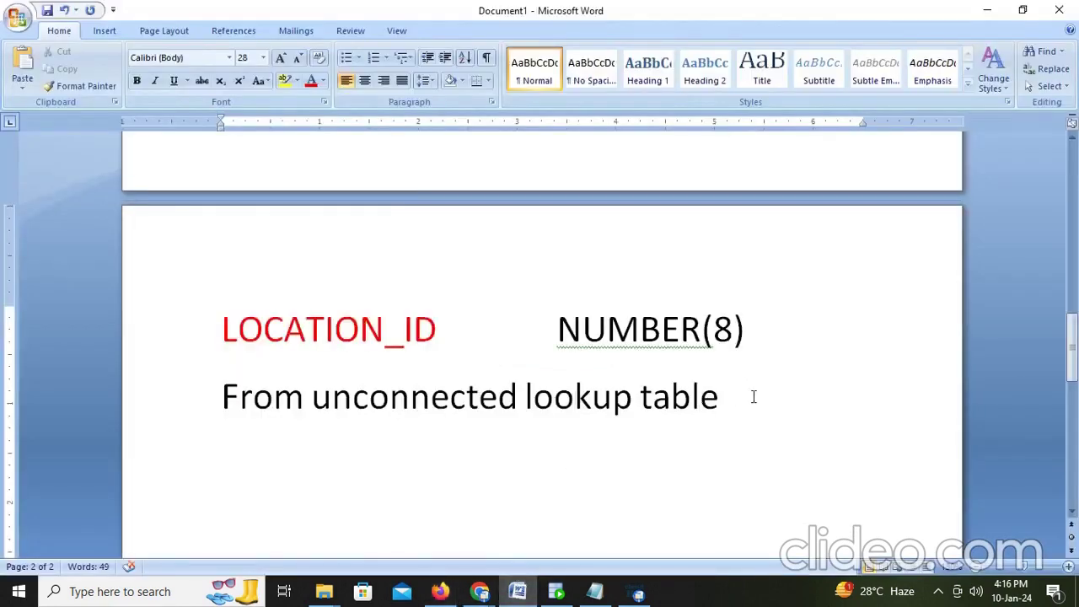
key("Return")
type("he")
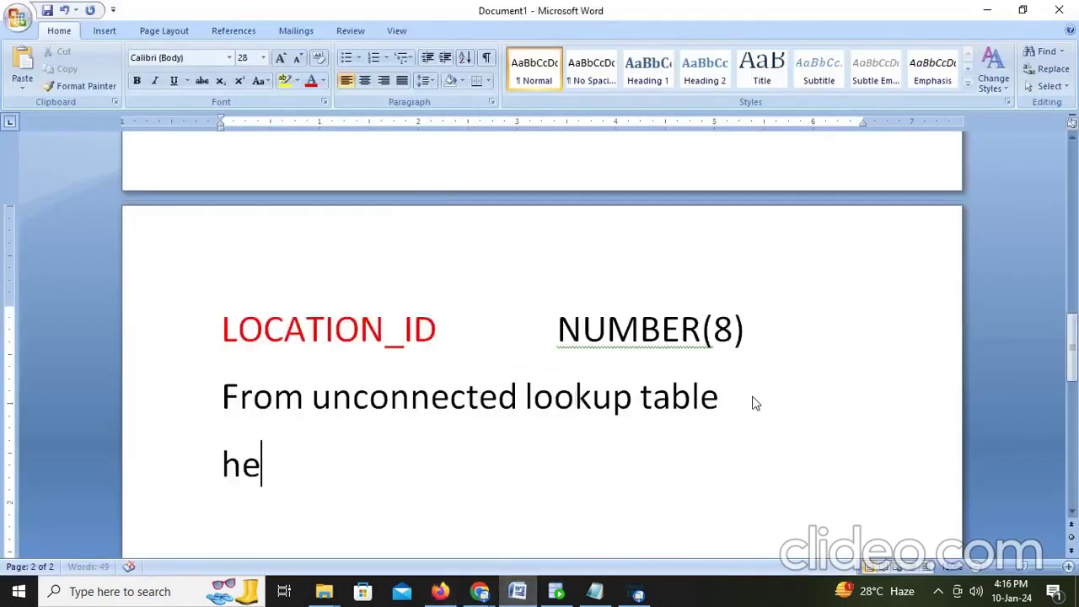
type("re in ex")
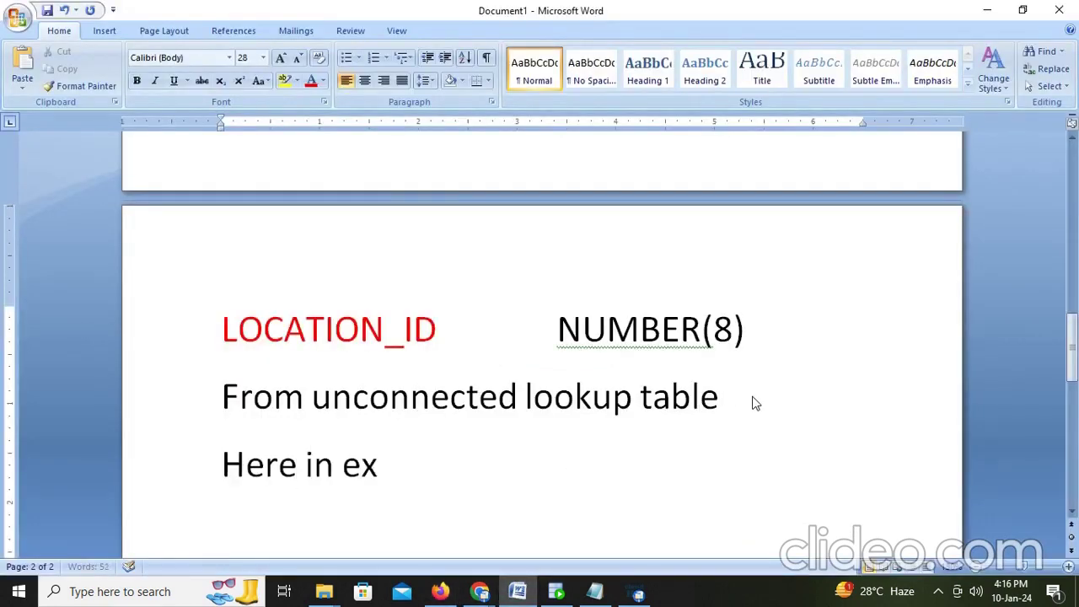
type("pression ")
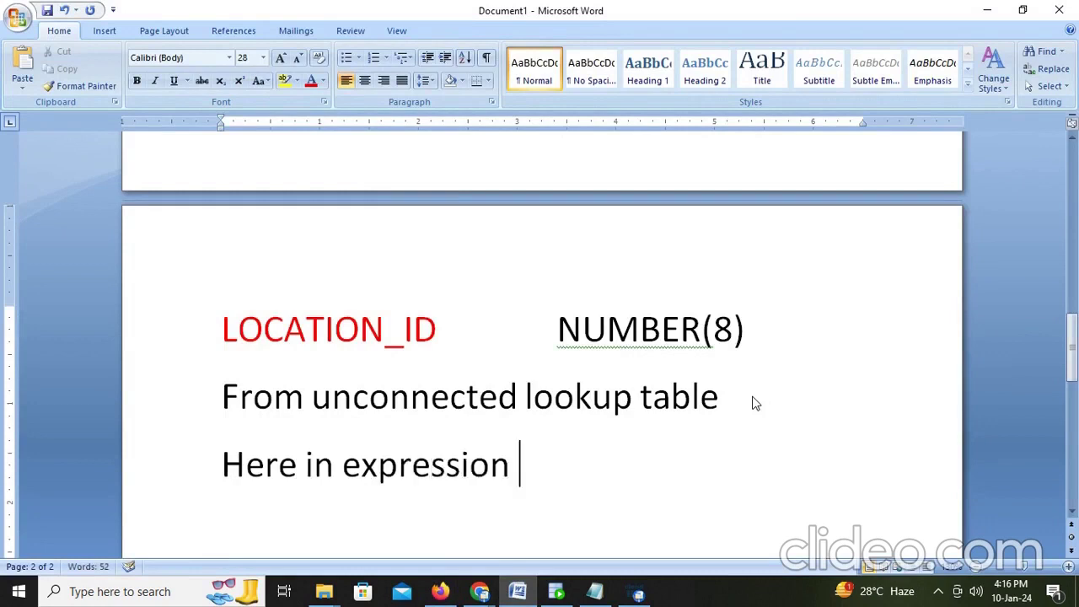
type("we create t")
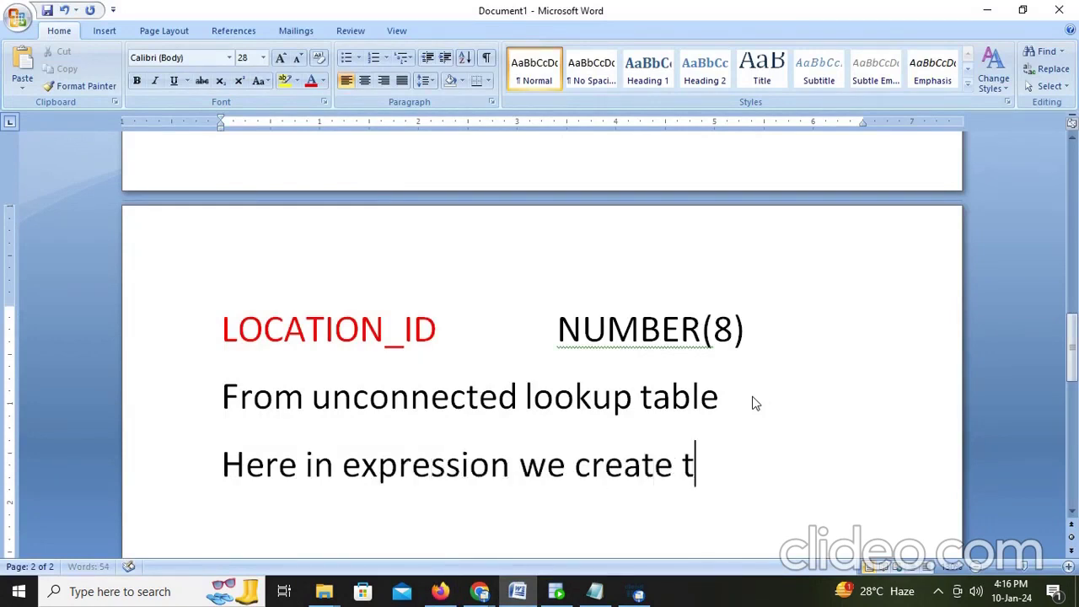
type("wo out")
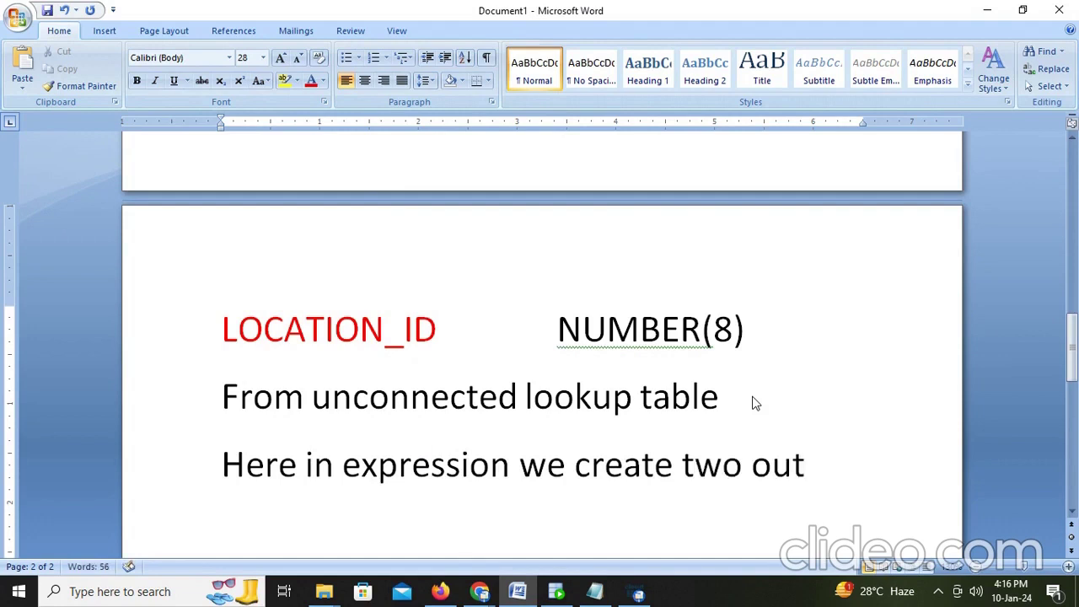
type("put o")
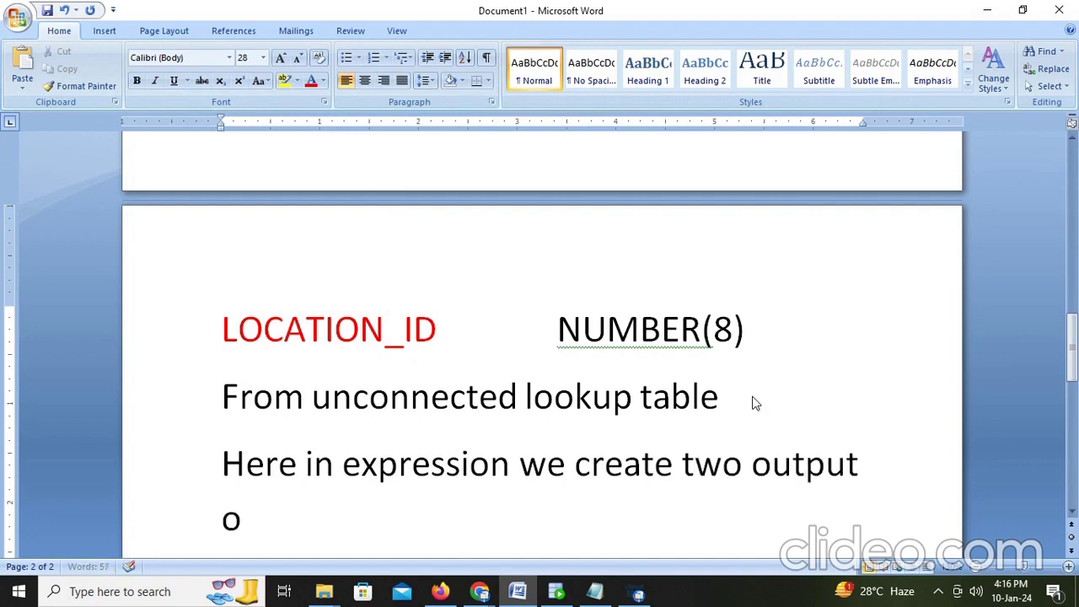
key("BackSpace")
type("port")
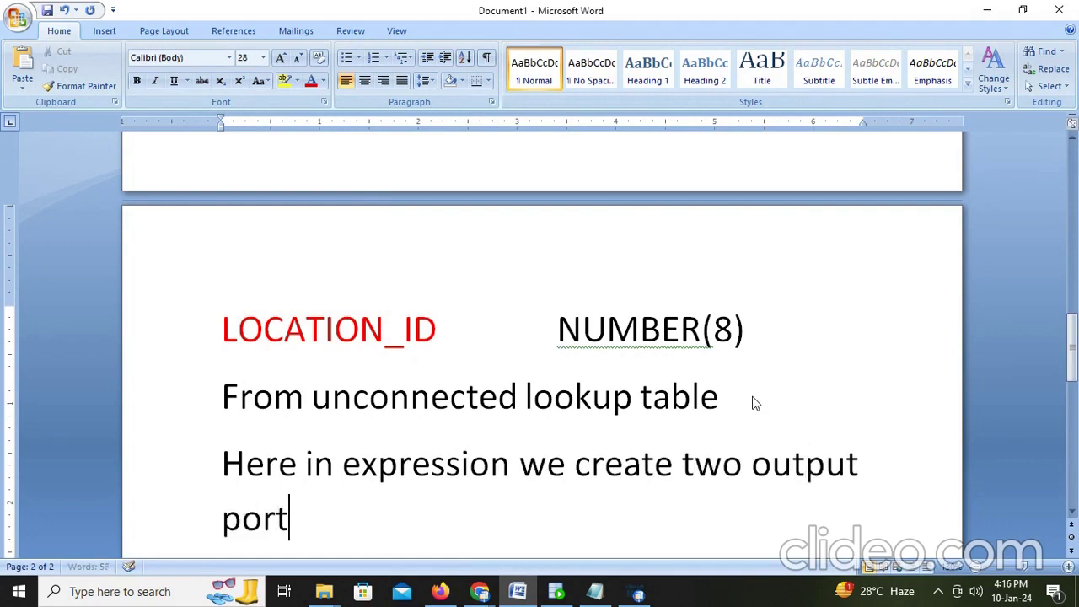
type("s and we")
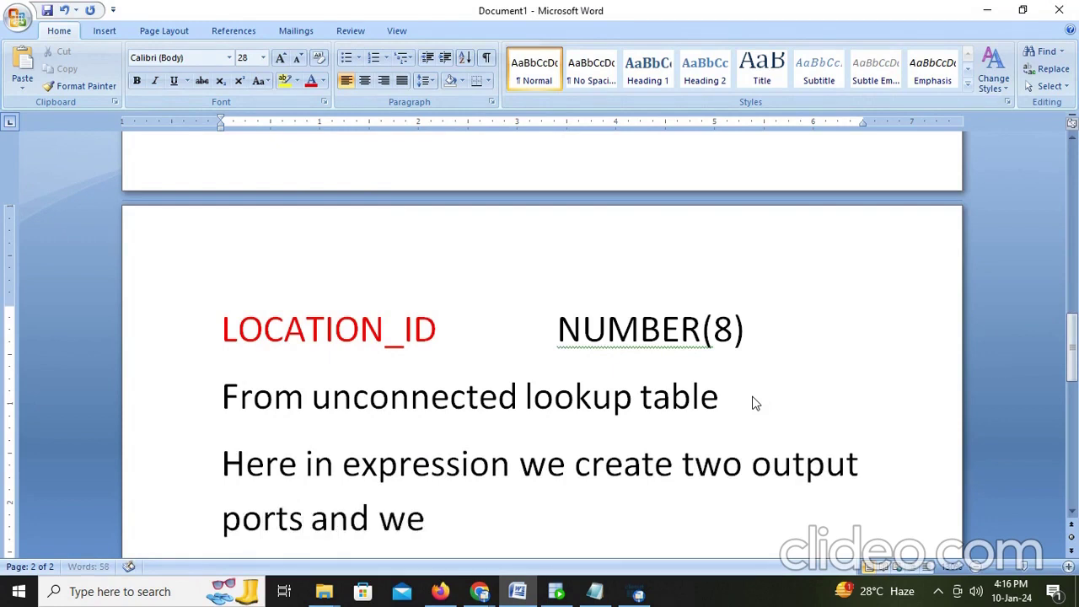
type(" give teh")
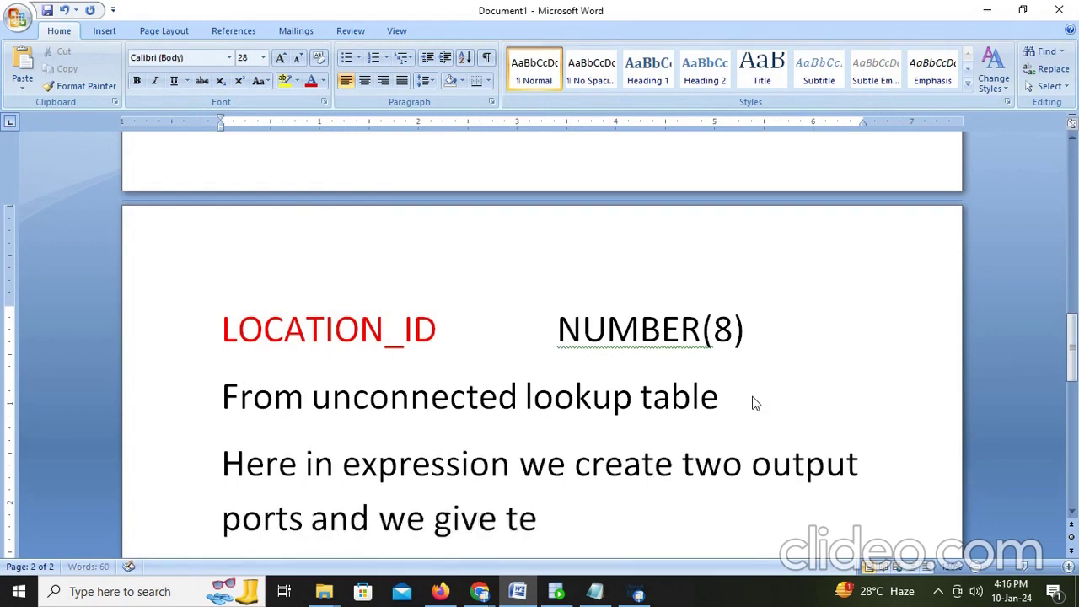
key("BackSpace")
key("BackSpace")
type("he")
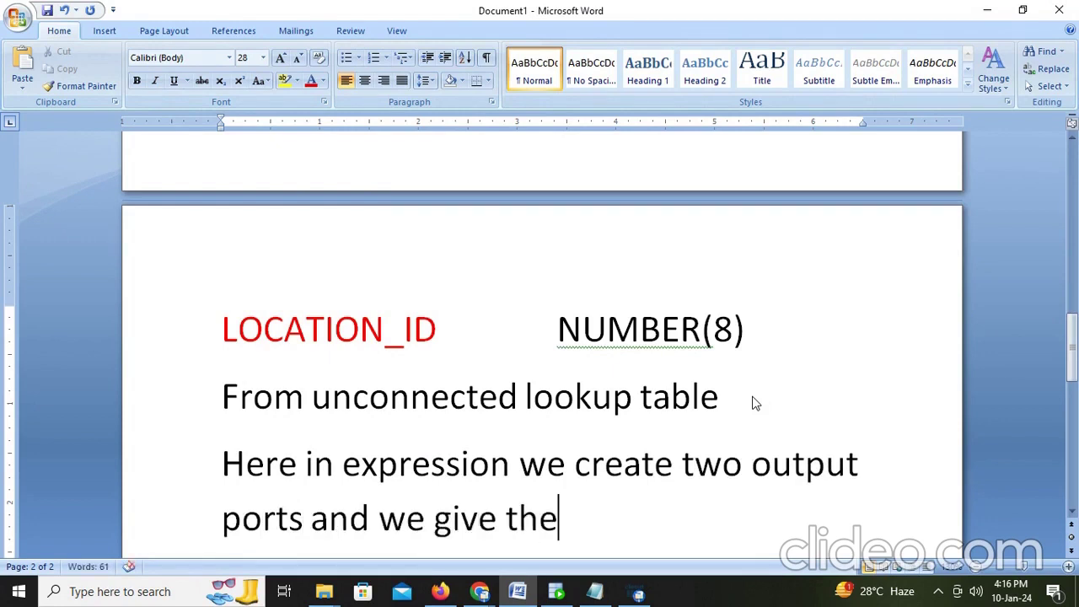
scroll(756, 404, "down", 2)
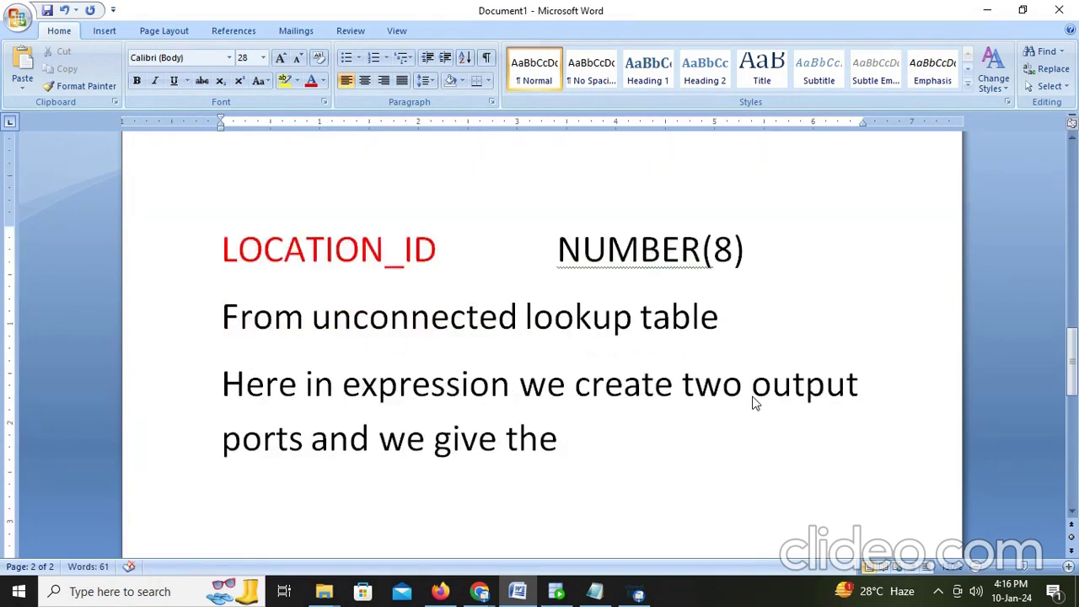
type("form")
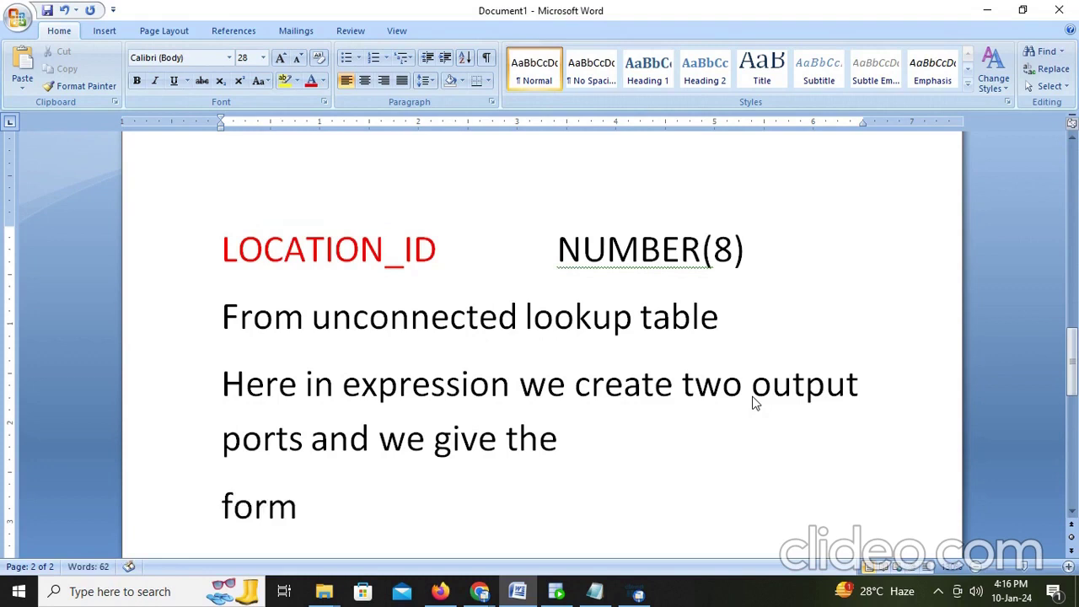
key("BackSpace")
key("BackSpace")
key("BackSpace")
key("BackSpace")
type("code")
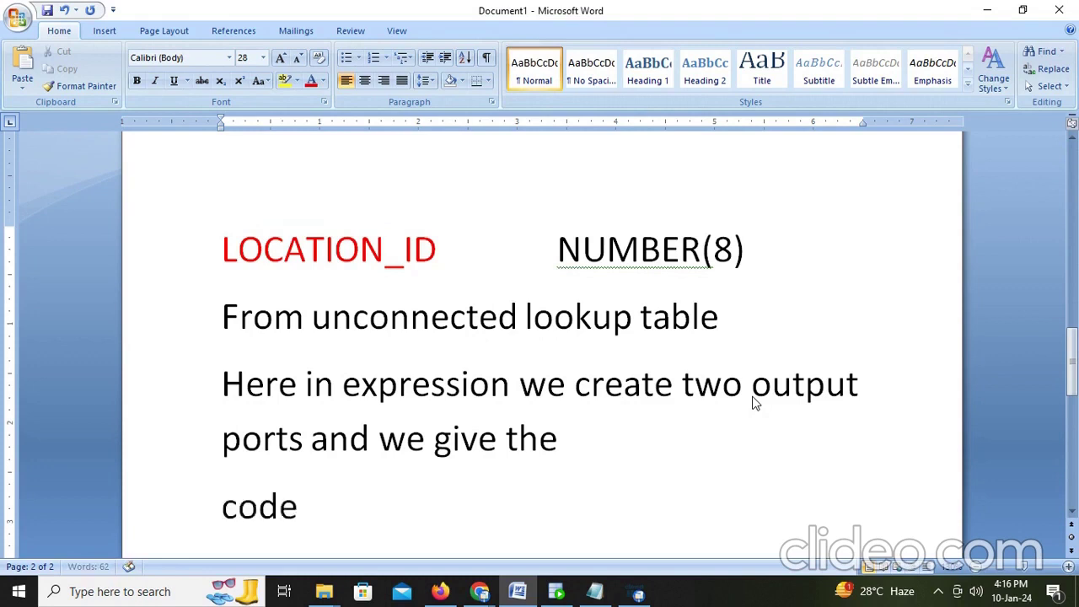
type(" as ")
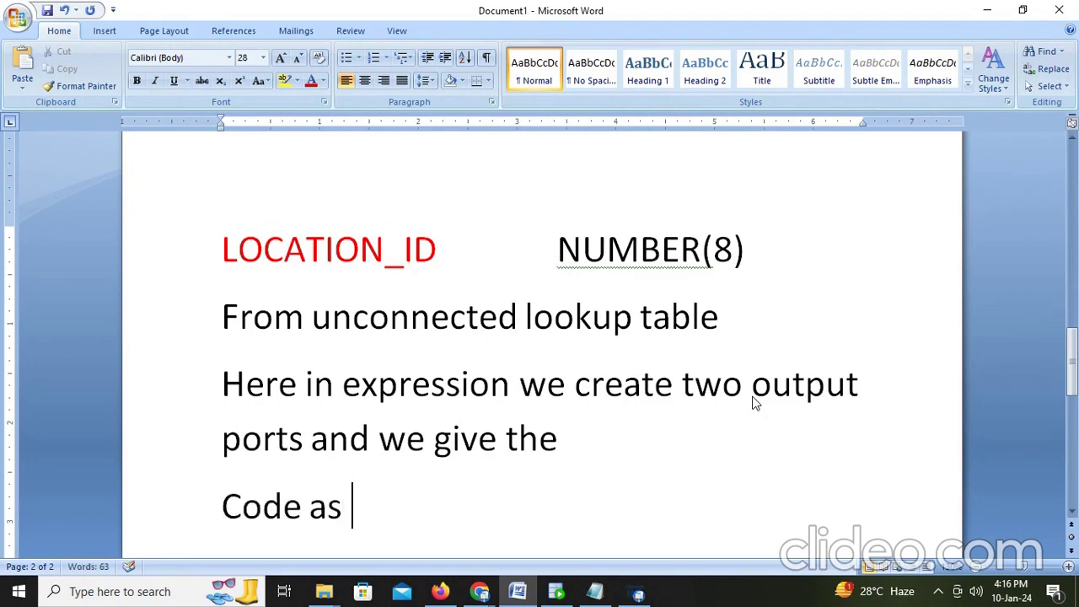
type(":L")
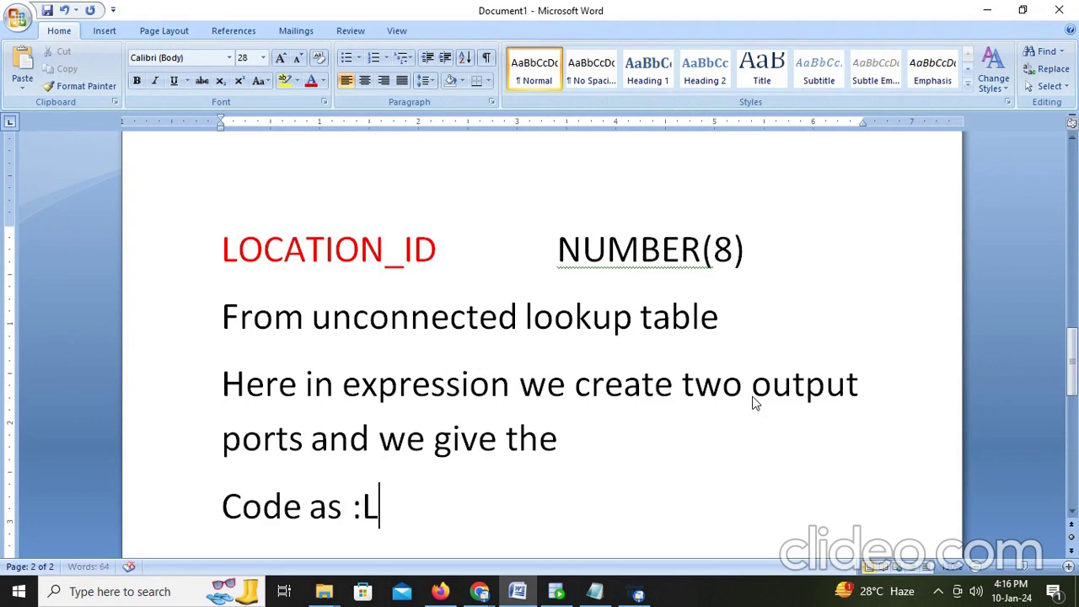
type("KP.Looku")
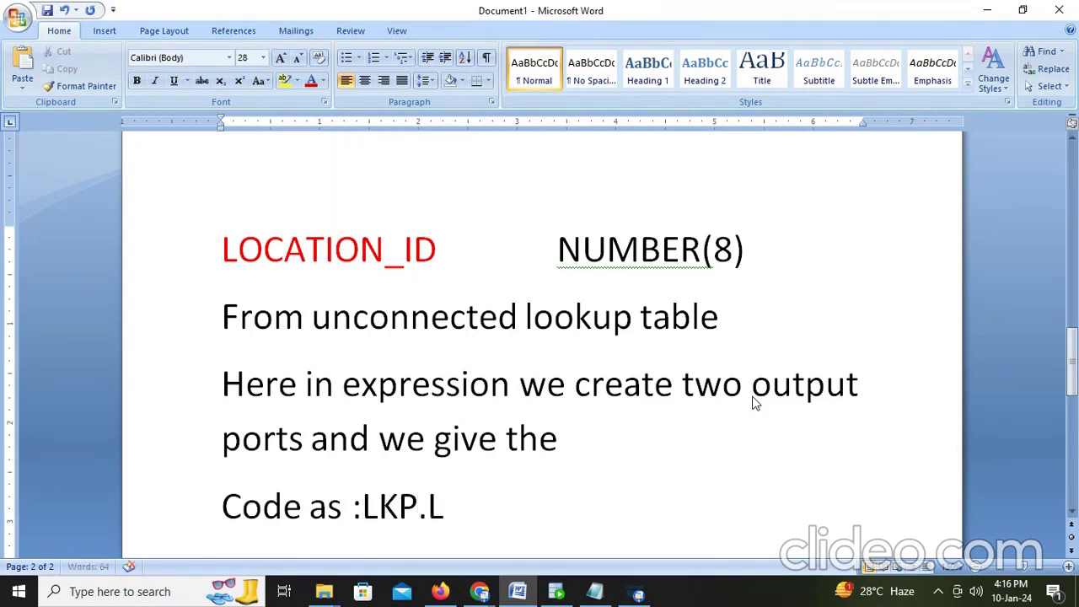
type("pname(")
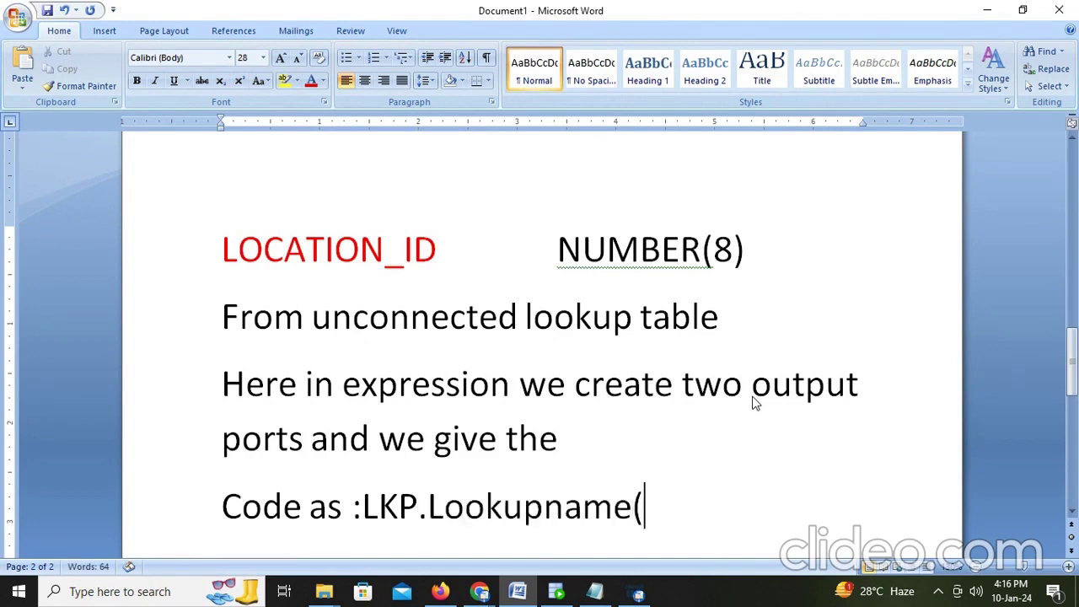
type("f")
key("BackSpace")
type("passing")
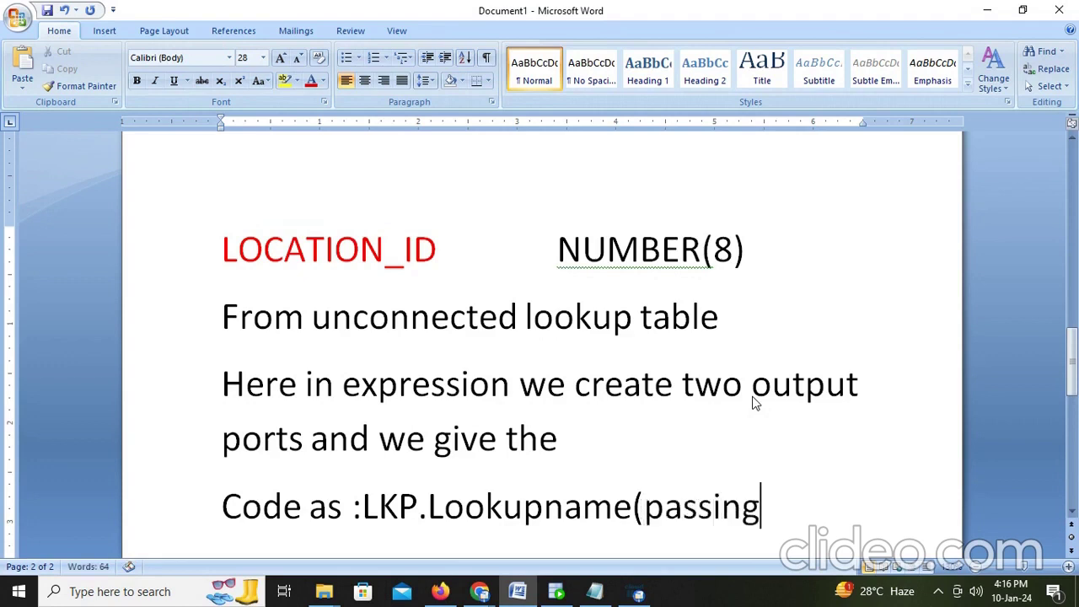
type("field)")
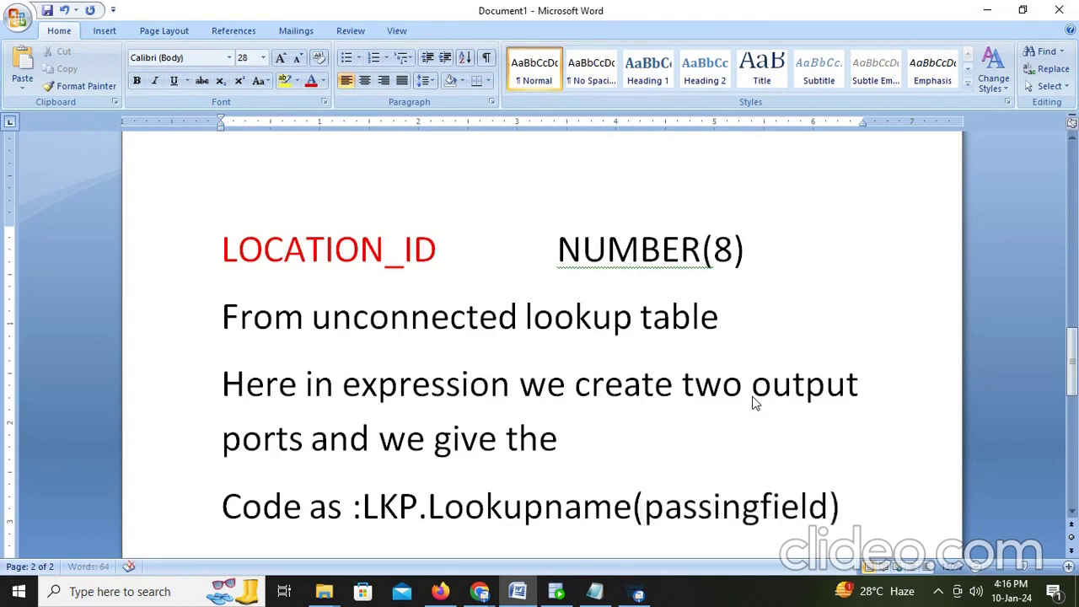
left_click(441, 592)
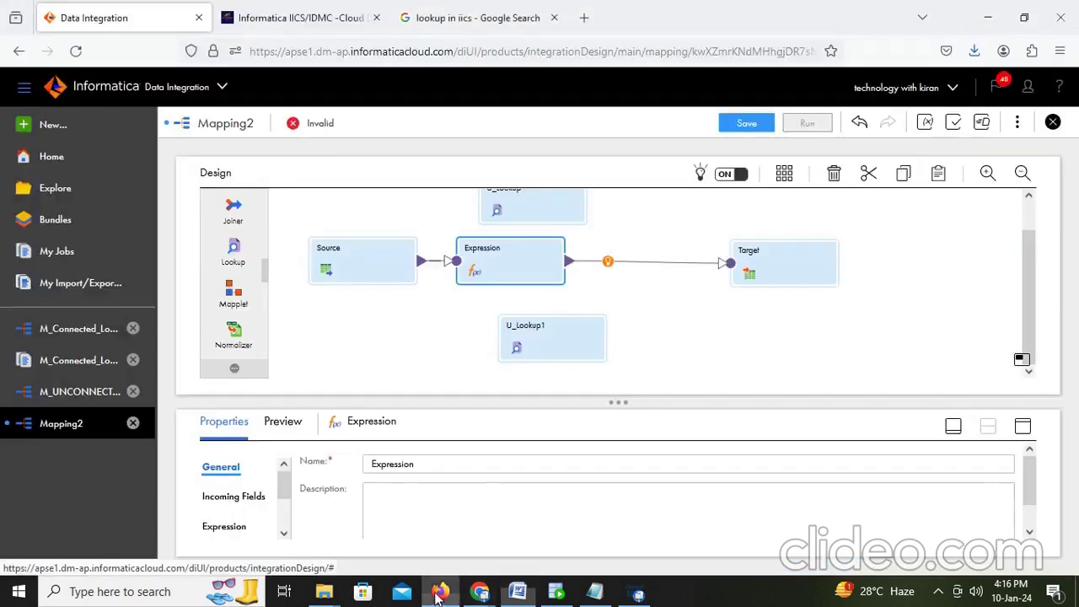
Step: Add a new field in the Expression and begin renaming NewField to o_dep
left_click(1023, 426)
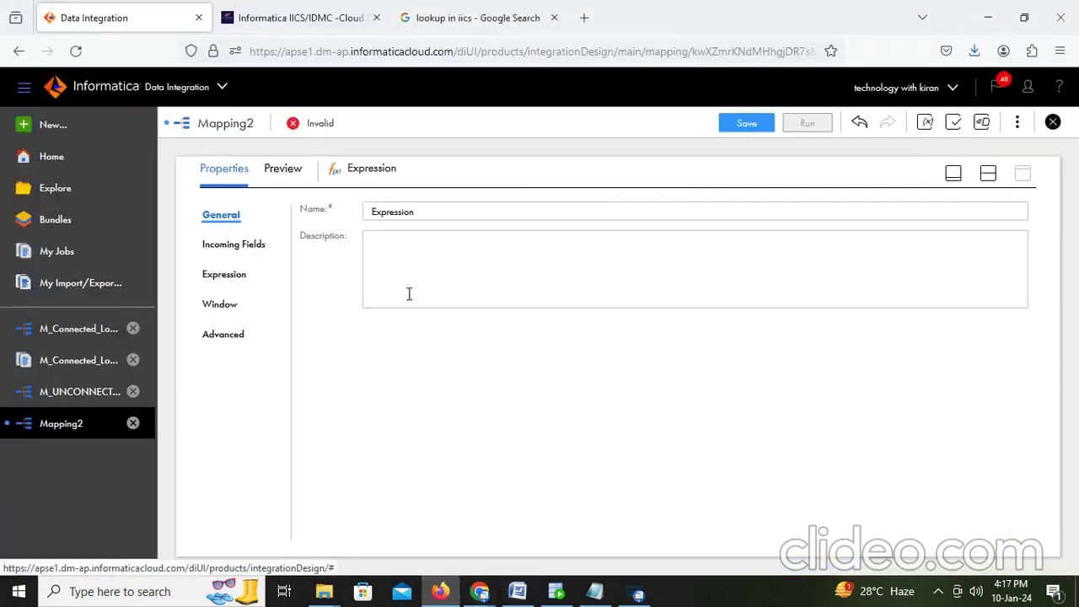
left_click(226, 276)
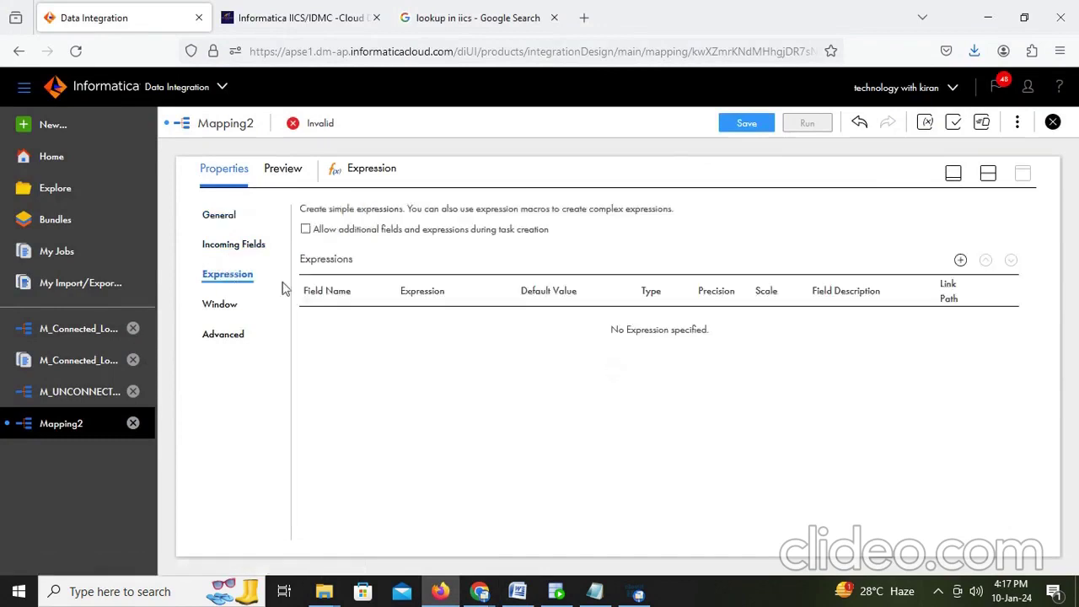
left_click(960, 260)
left_click(433, 238)
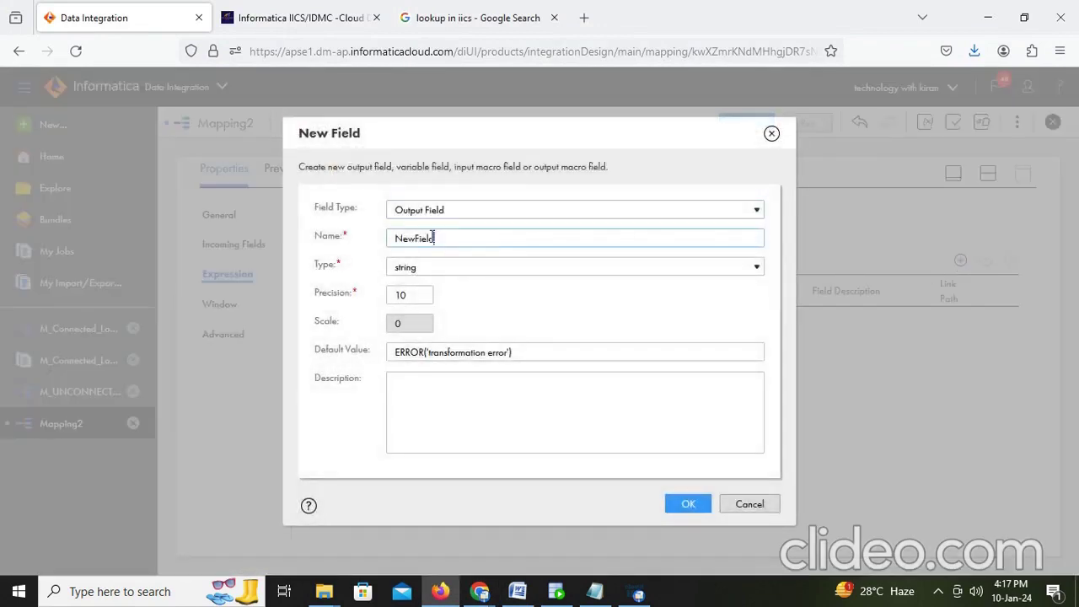
left_click_drag(433, 238, 306, 235)
type("o_dept_name")
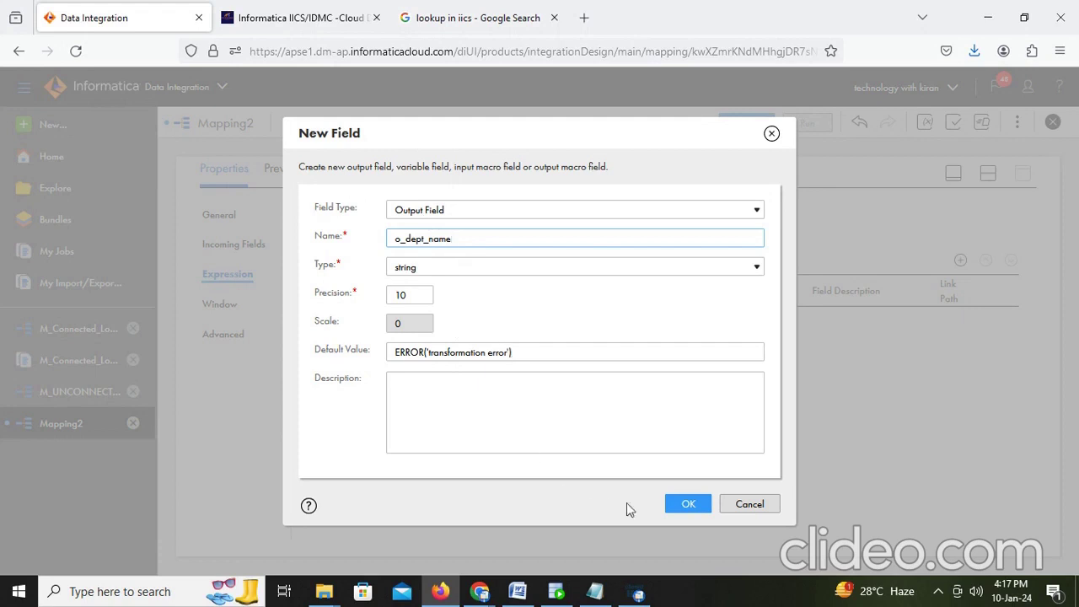
Step: Create the o_dept_name output field, leaving its expression as a partial :LKP. call for now
left_click(686, 506)
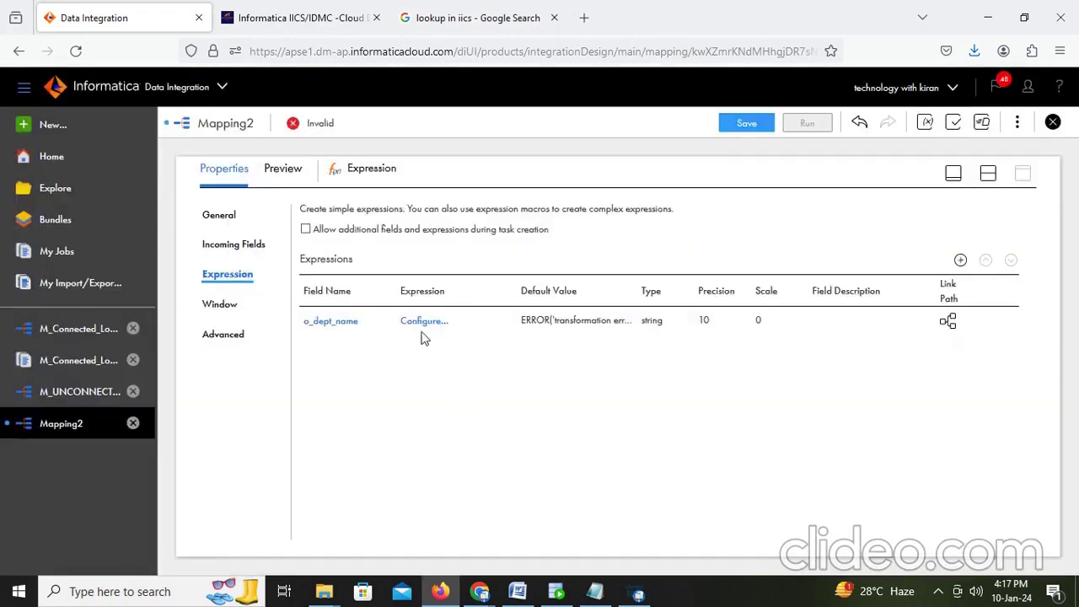
left_click(423, 325)
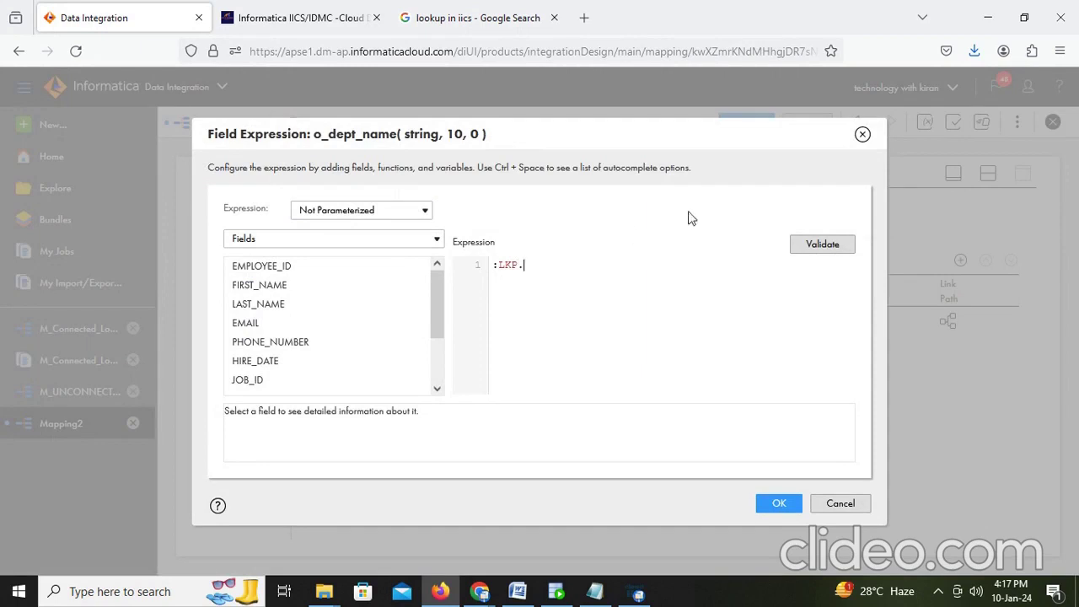
left_click(779, 504)
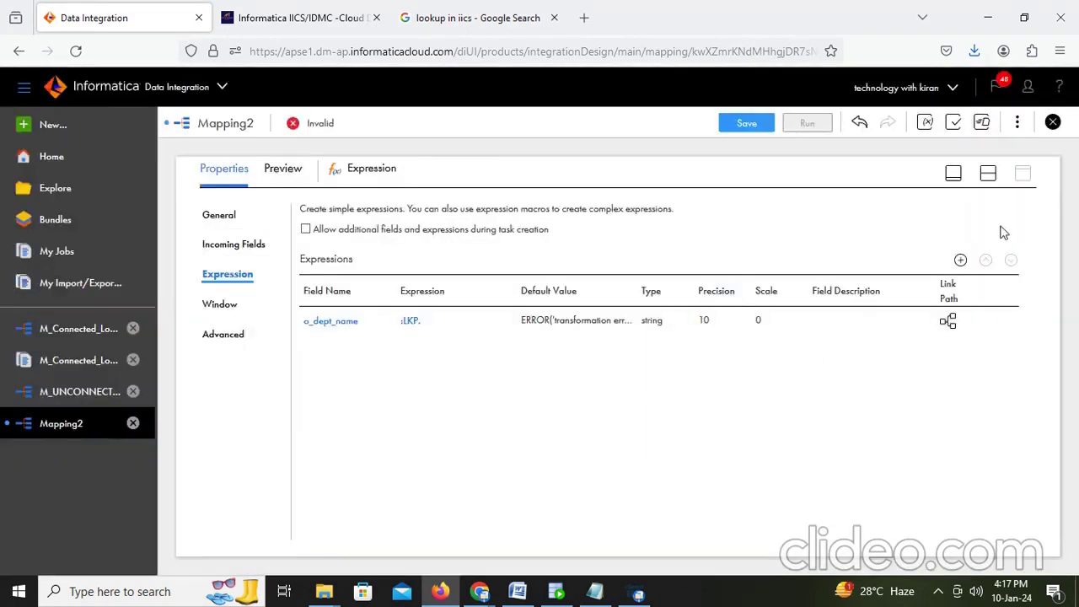
Step: Show the canvas, nudge U_Lookup left, and open the Expression transformation's field expressions
left_click(988, 173)
scroll(590, 245, "up", 1)
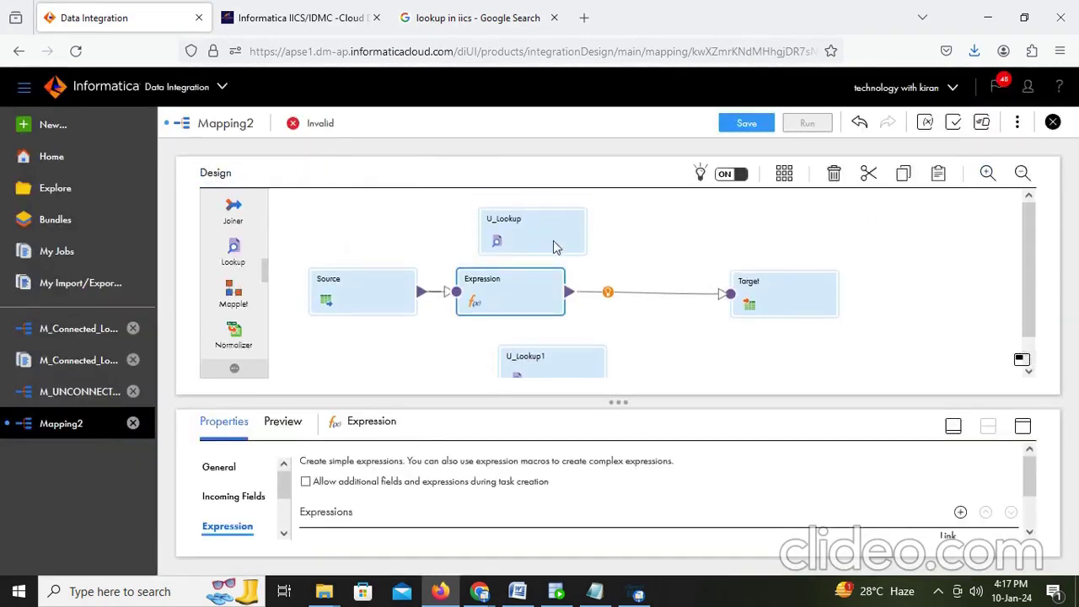
left_click_drag(521, 227, 492, 226)
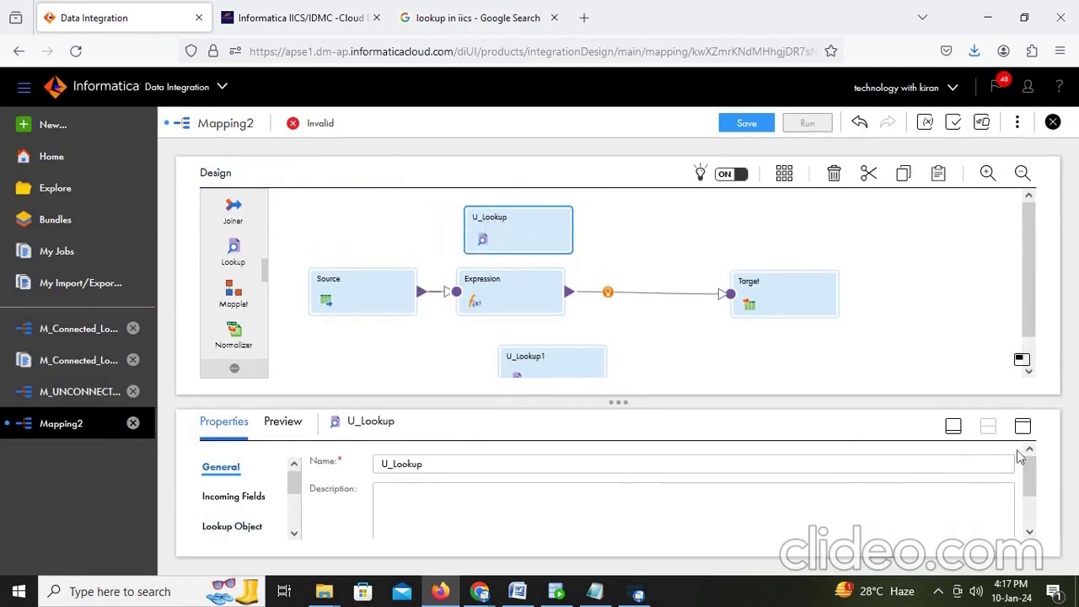
left_click(525, 301)
scroll(384, 501, "down", 1)
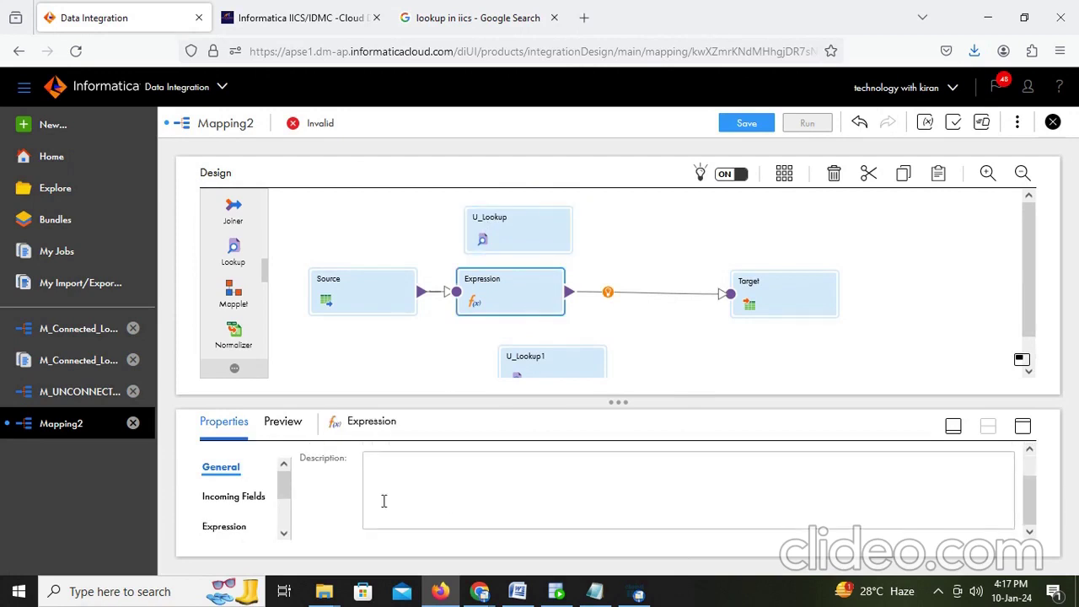
left_click(226, 526)
scroll(451, 516, "down", 2)
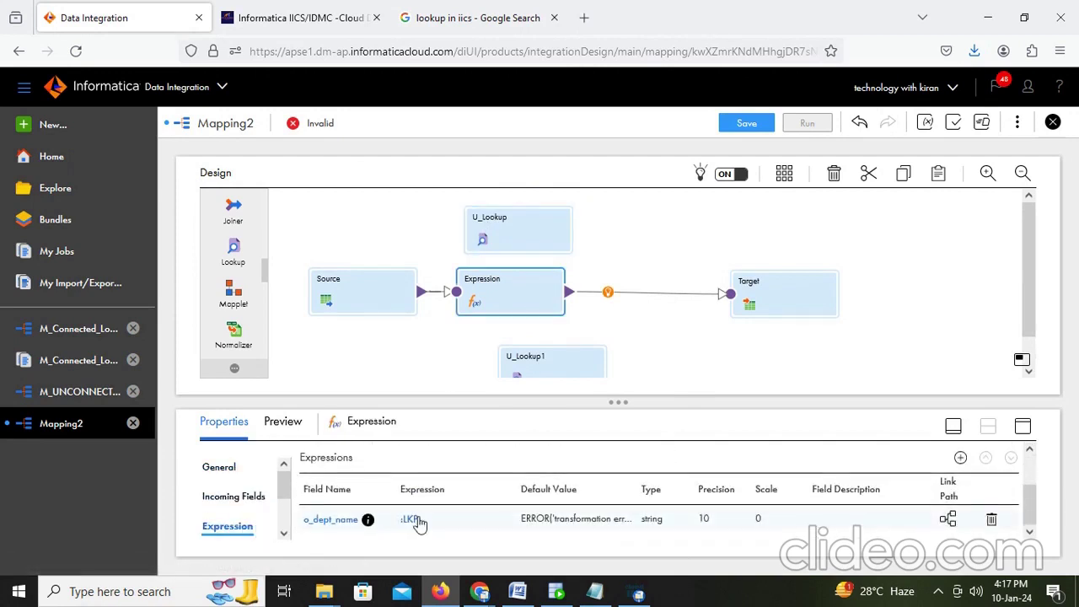
Step: Complete o_dept_name's expression as :LKP.U_lookup(DEPARTMENT_ID), validate it and save
left_click(413, 525)
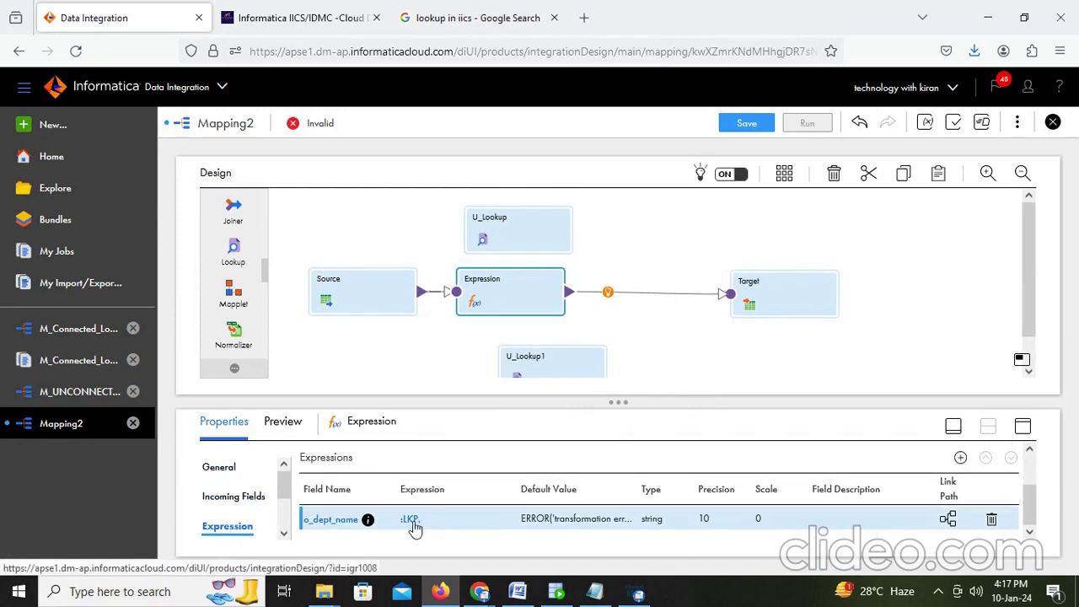
left_click(412, 520)
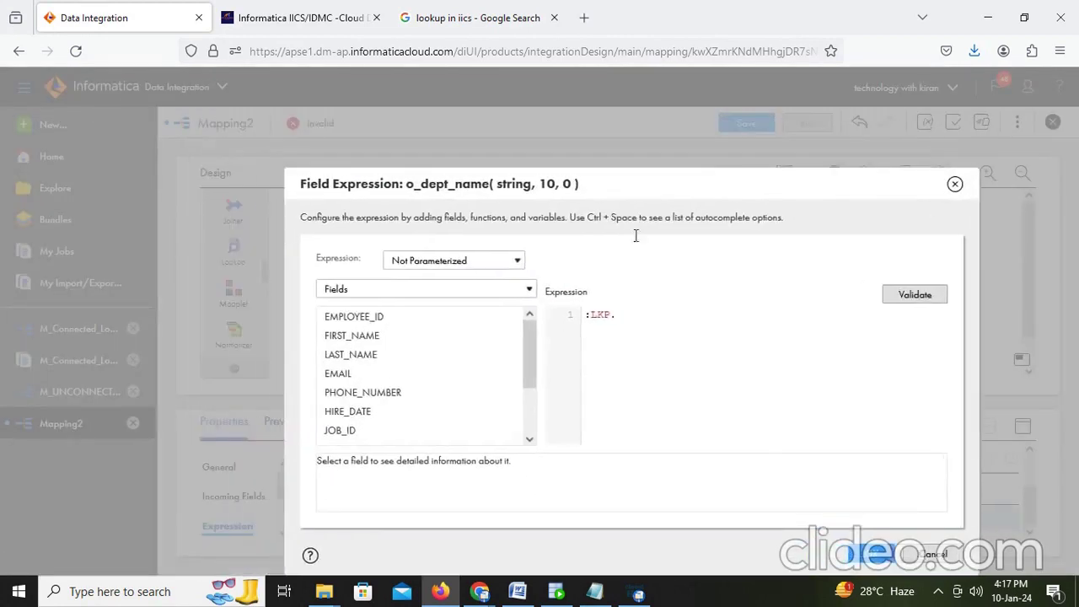
left_click_drag(636, 235, 463, 212)
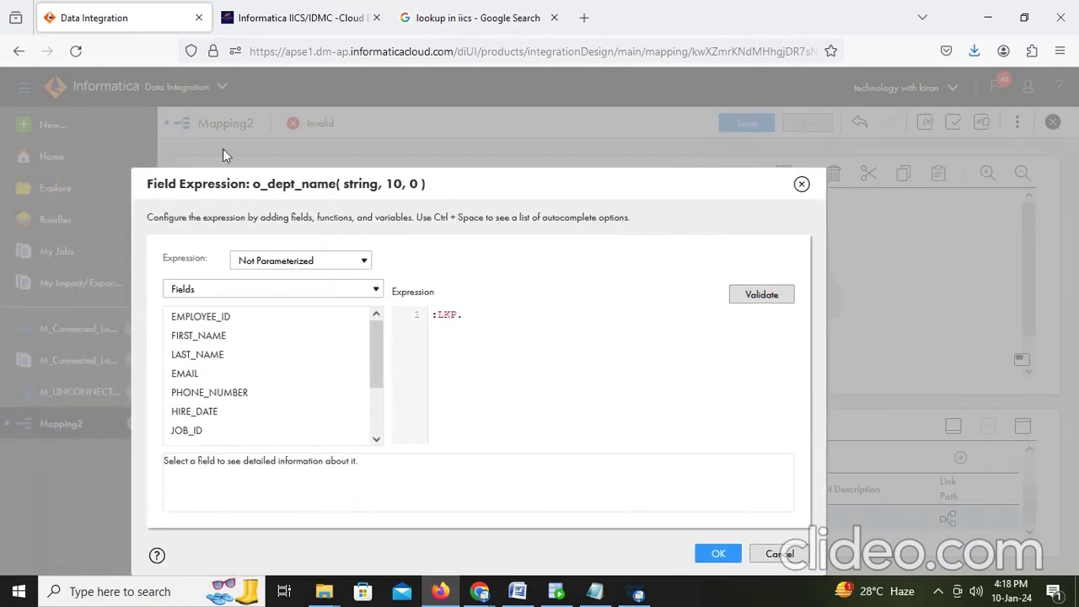
left_click_drag(142, 172, 552, 256)
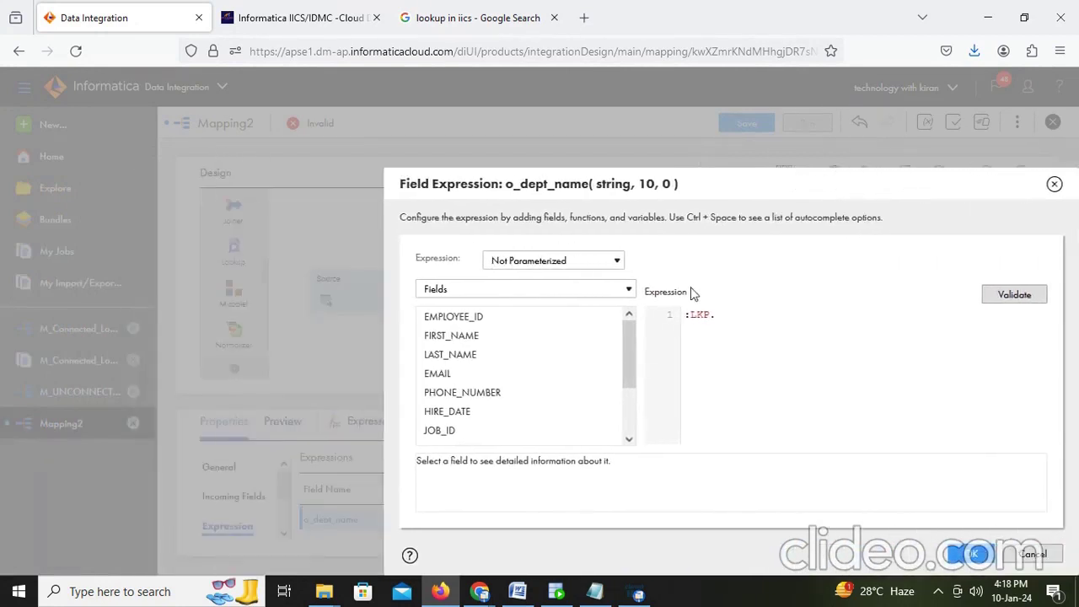
left_click(719, 314)
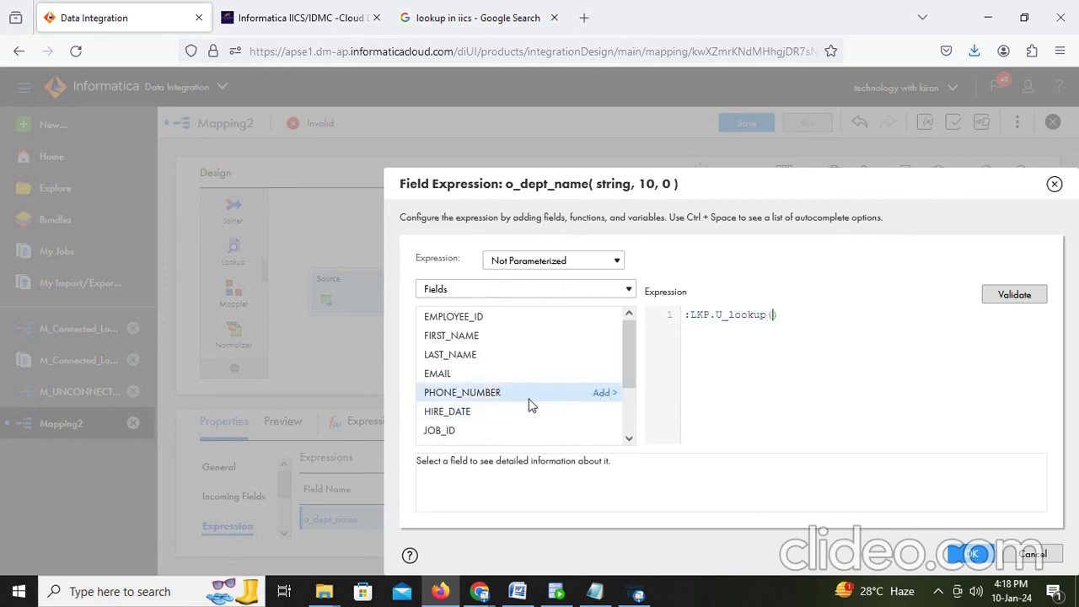
scroll(531, 405, "down", 2)
left_click(599, 439)
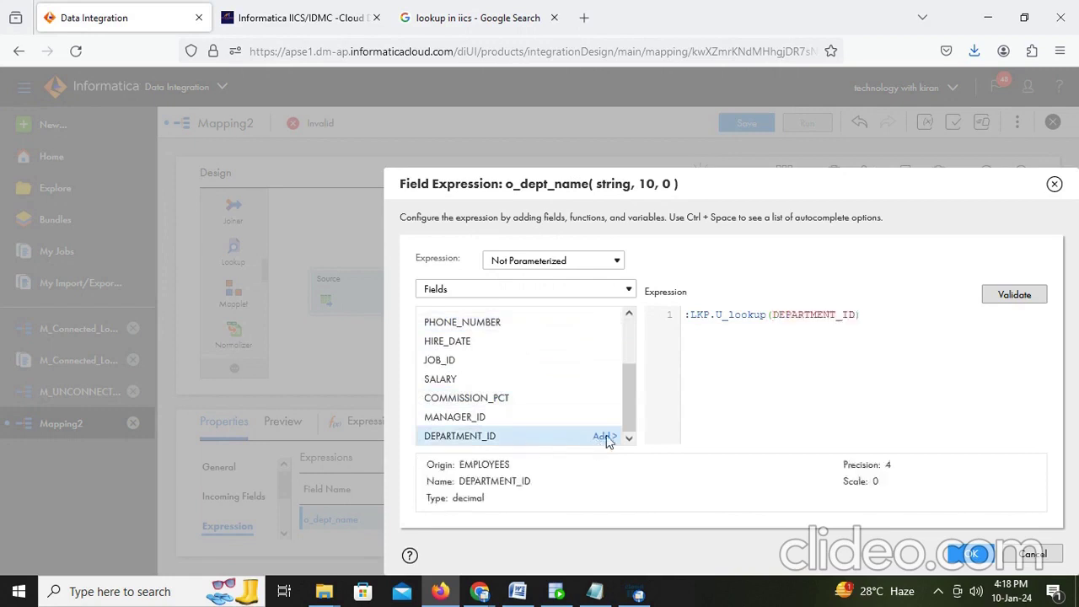
left_click(1018, 297)
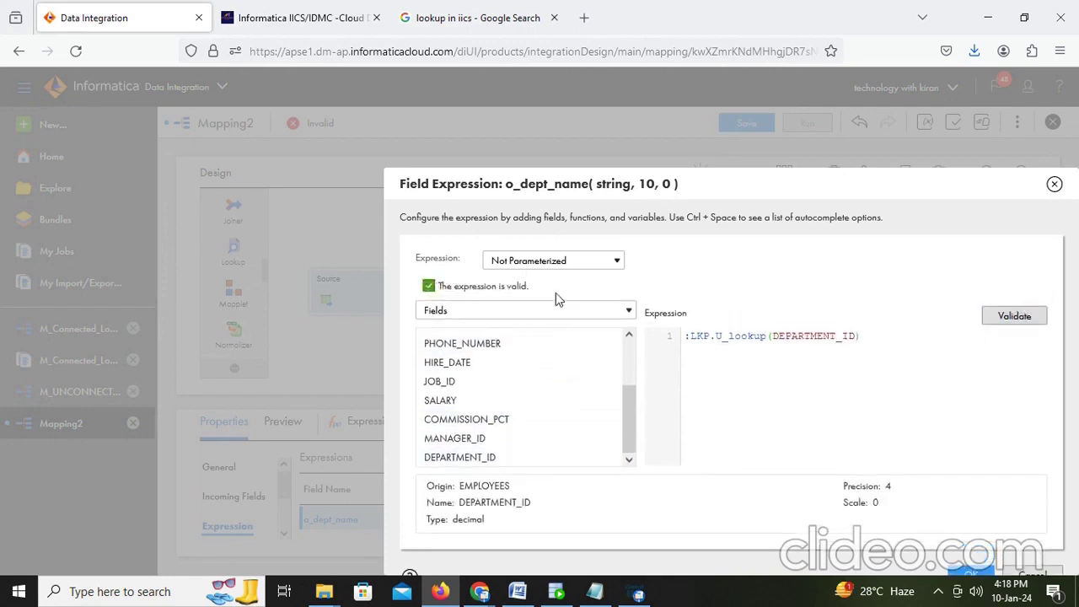
left_click_drag(868, 337, 683, 337)
key("ctrl+c")
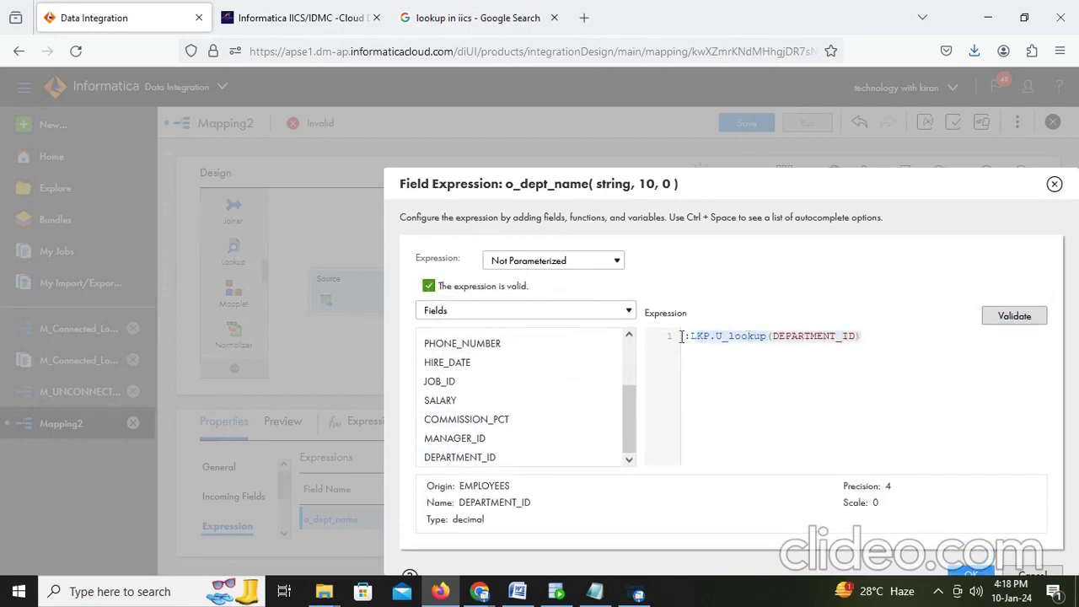
left_click(971, 572)
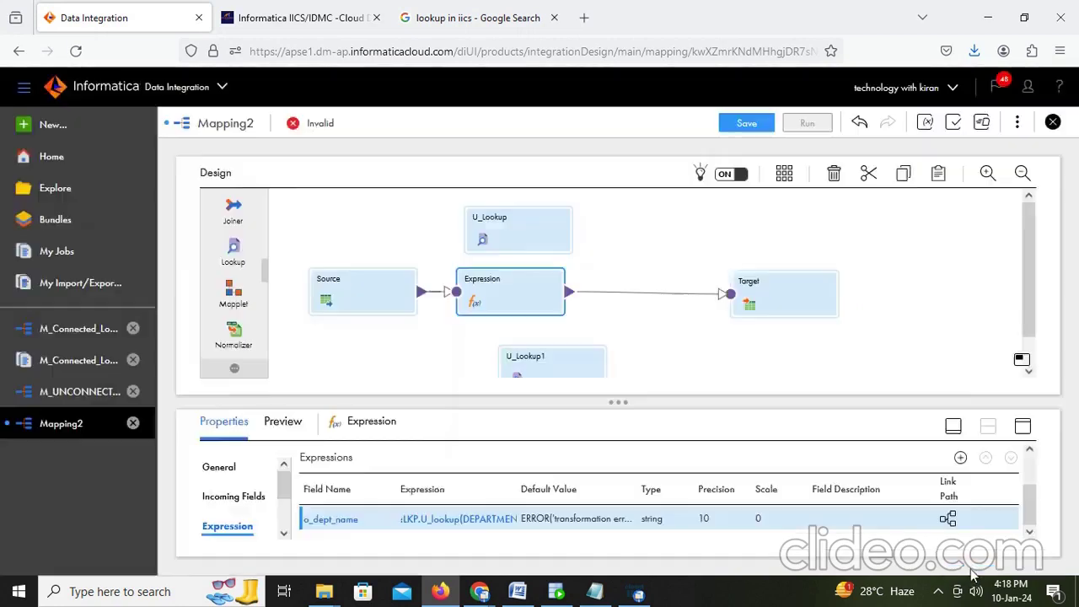
Step: Reselect the Expression transformation and view its field expressions in the enlarged properties panel
left_click(555, 366)
left_click(494, 284)
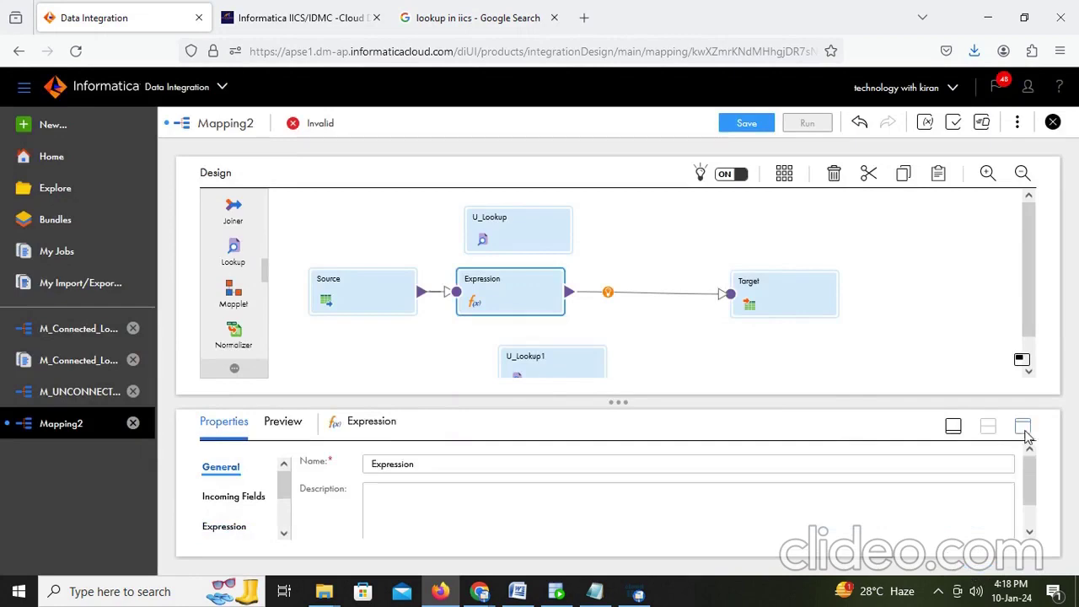
left_click(1025, 430)
left_click(241, 274)
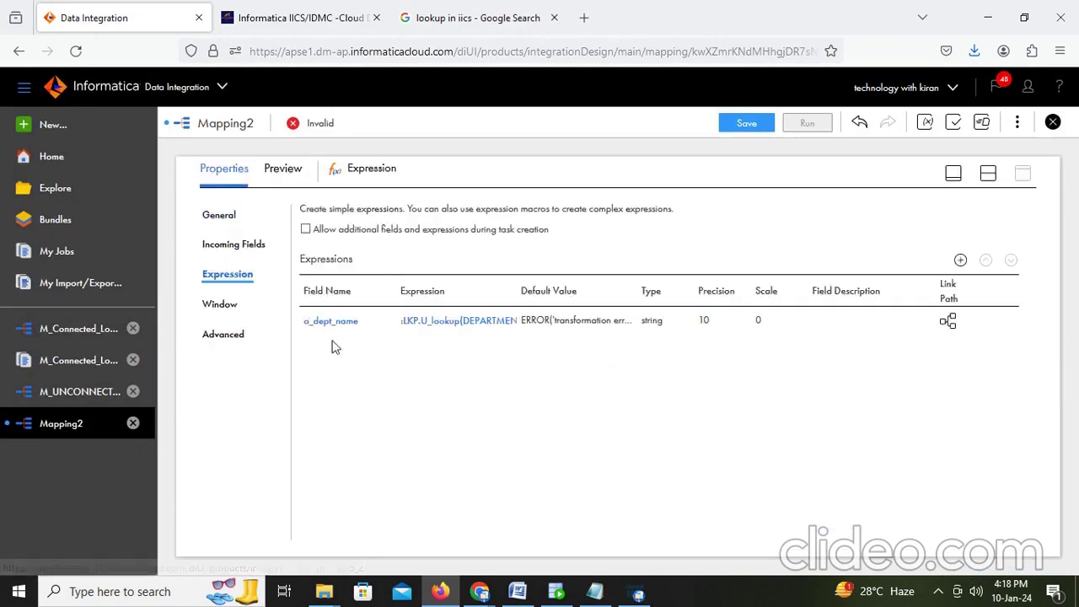
Step: Add a new decimal expression field named o_location_id
left_click(960, 260)
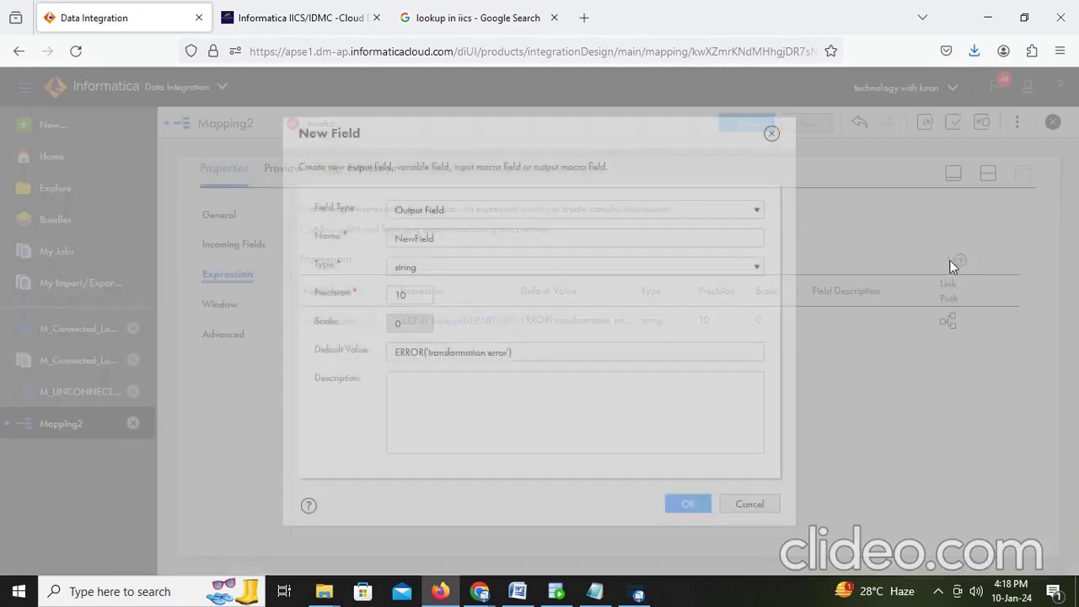
left_click_drag(453, 240, 319, 244)
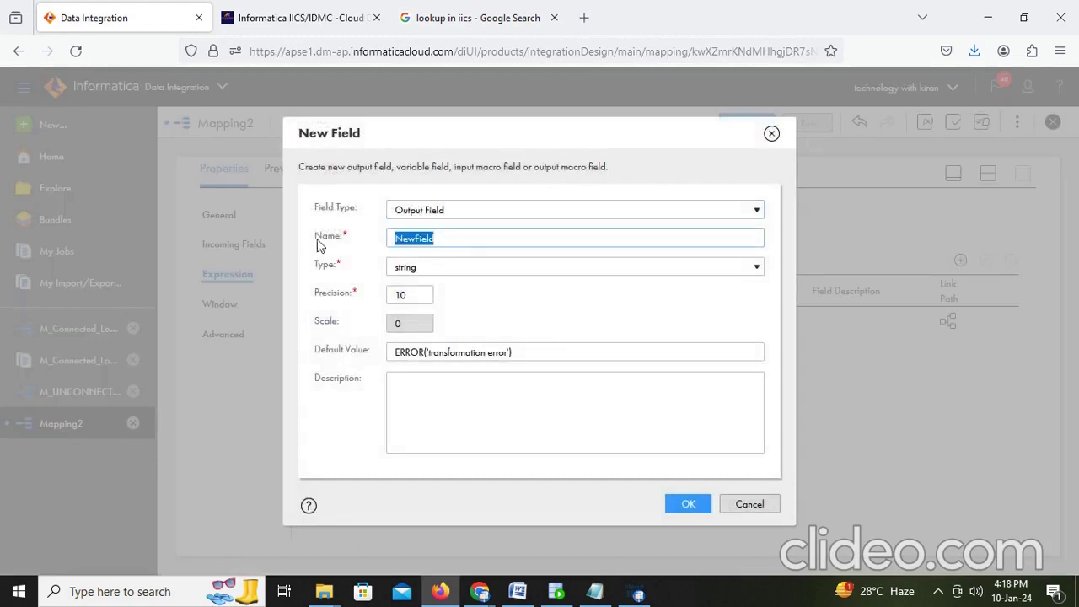
type("o_location_id")
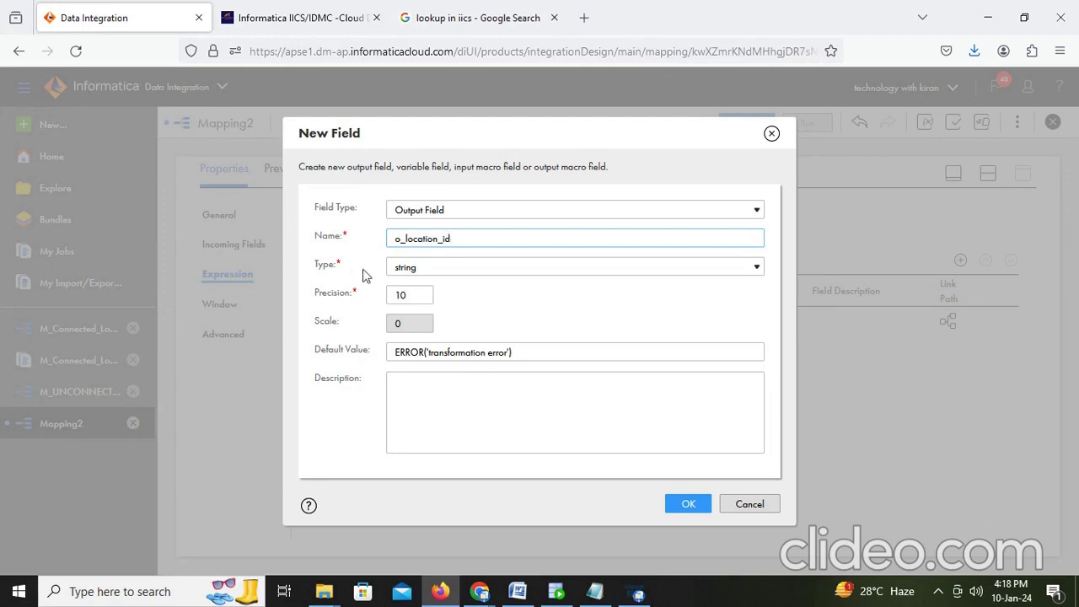
left_click(451, 268)
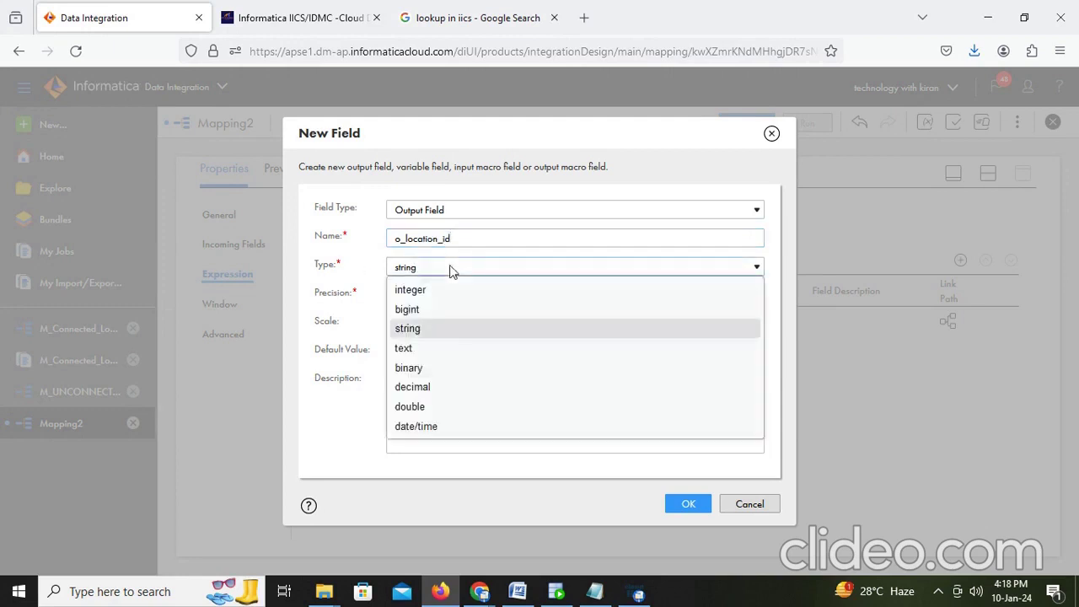
left_click(427, 381)
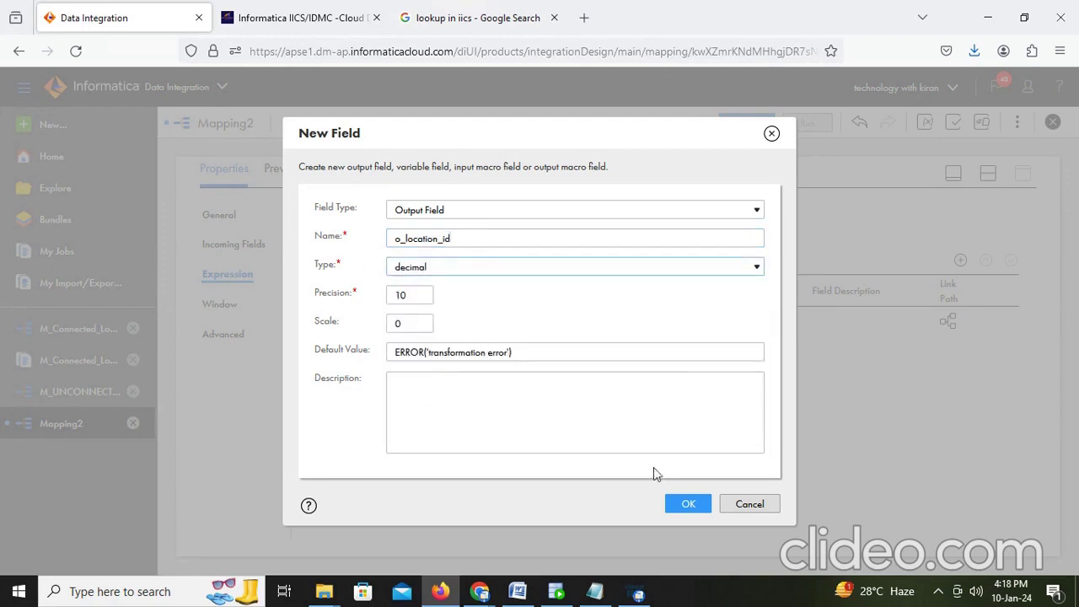
left_click(684, 503)
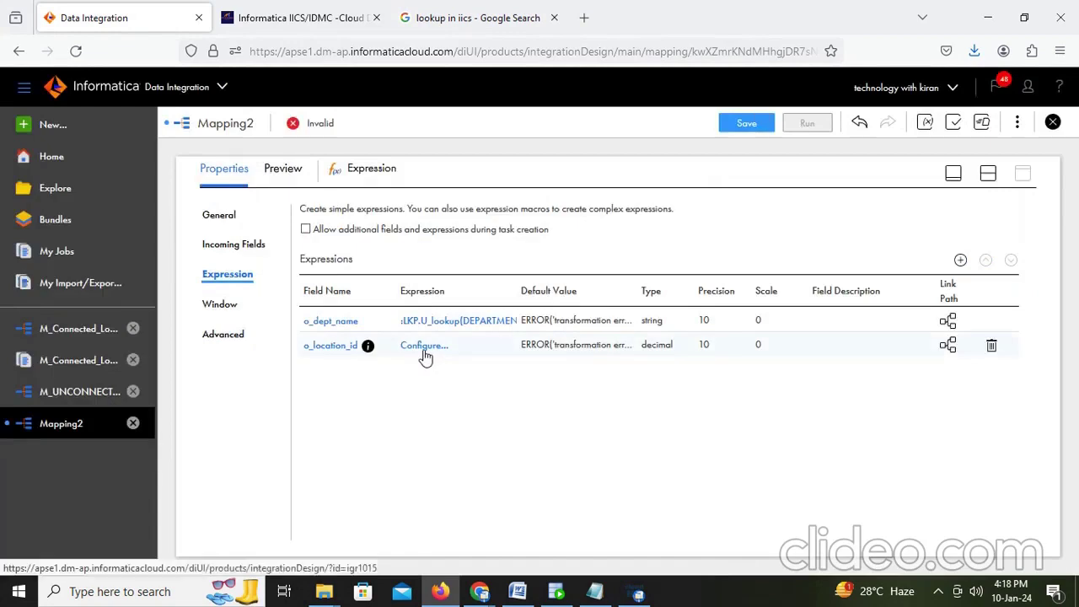
Step: Give o_location_id the validated expression :LKP.U_lookup1(DEPARTMENT_ID)
left_click(424, 347)
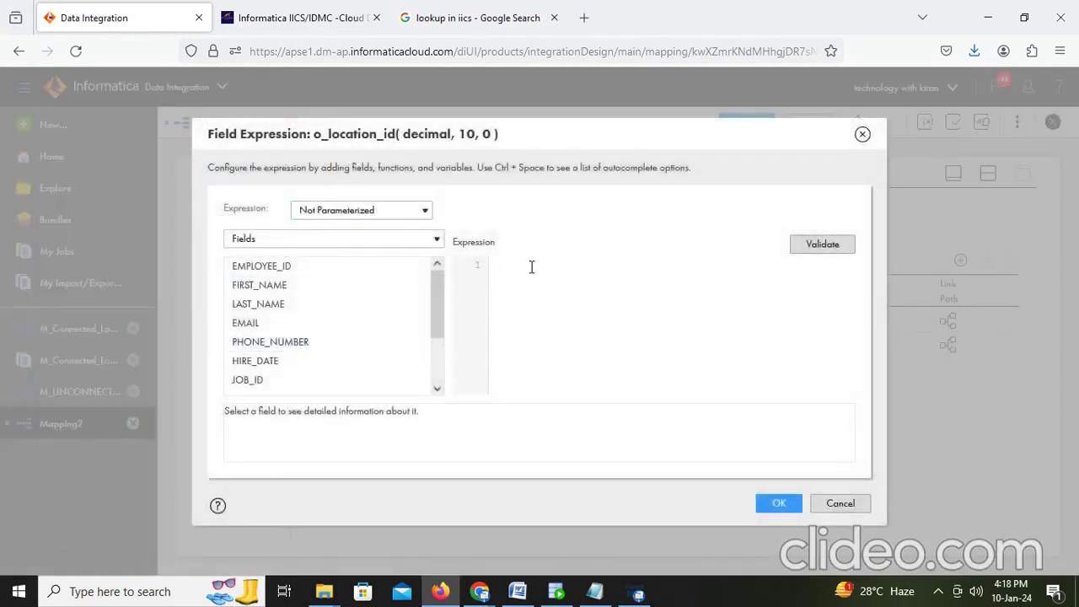
key("ctrl+v")
type("1")
left_click(819, 245)
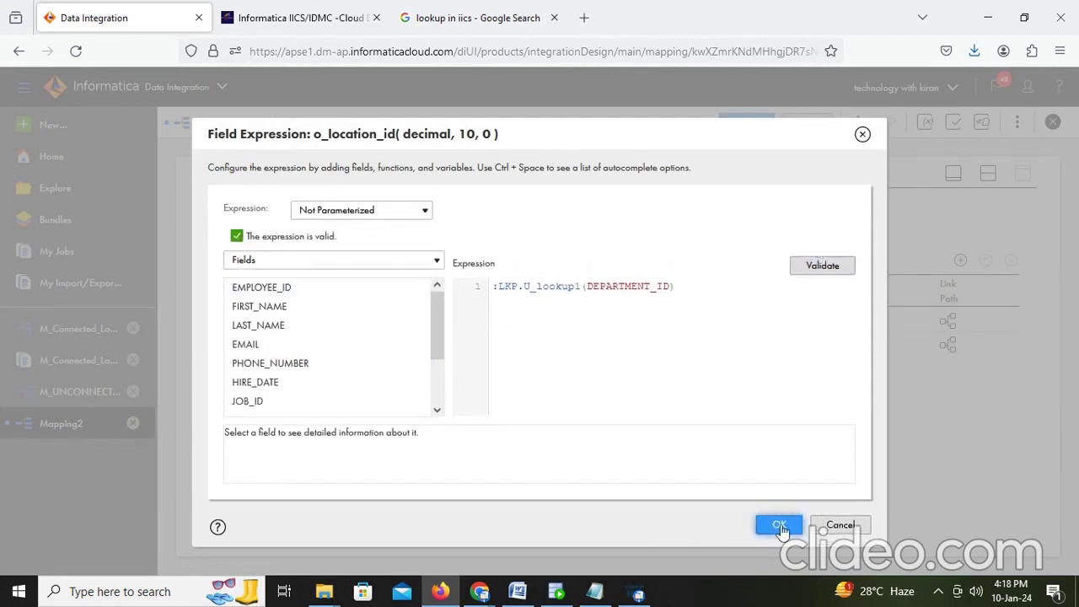
left_click(780, 525)
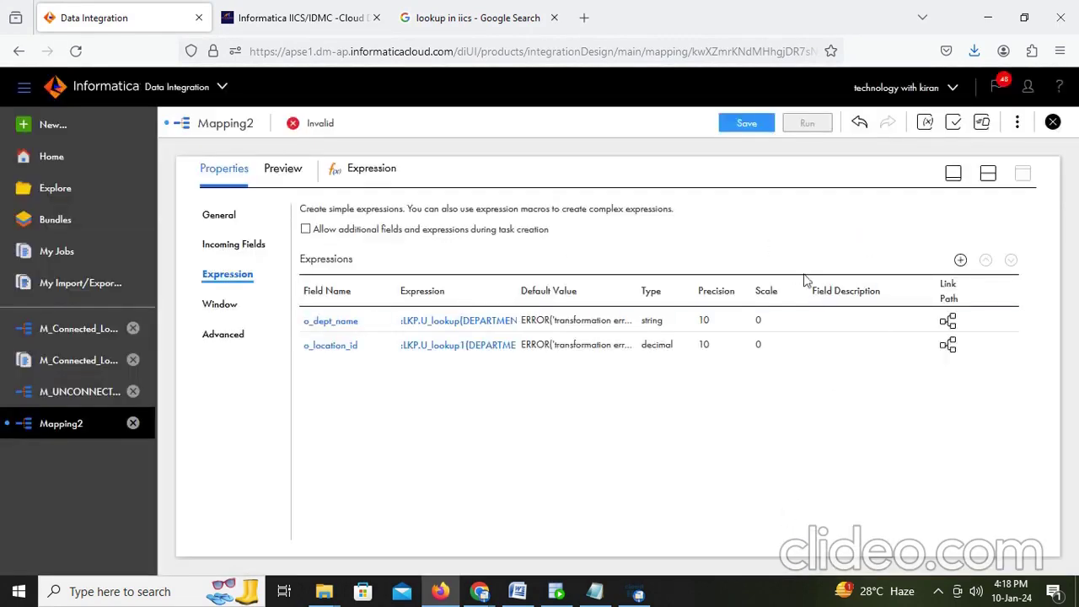
left_click(996, 180)
left_click(795, 297)
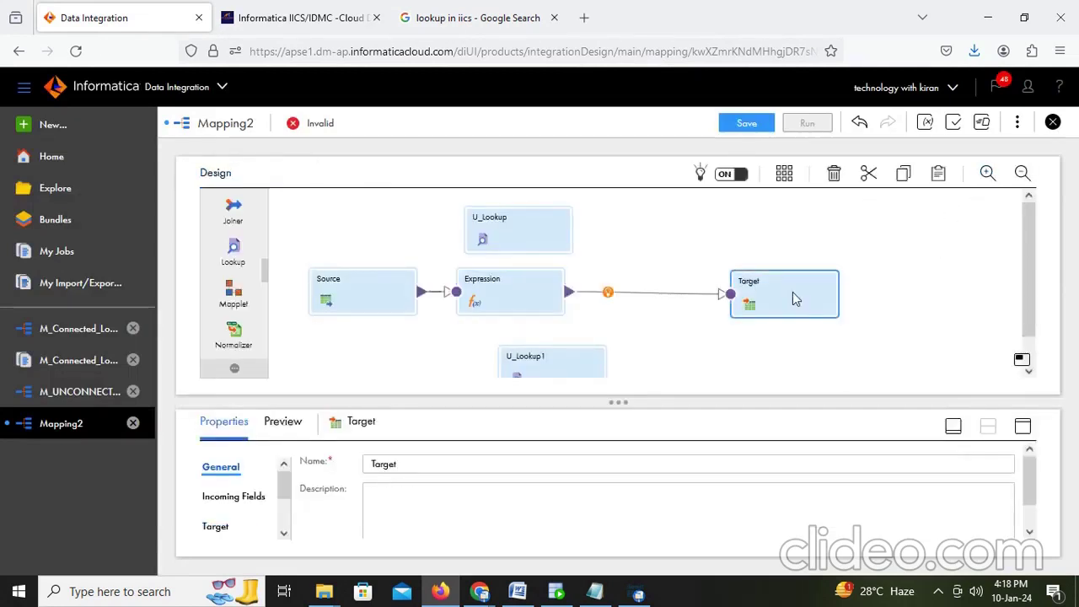
Step: Map o_dept_name to DEPARTMENT_NAME, o_location_id to LOCATION_ID, and Smart Map the remaining target fields
left_click(1023, 426)
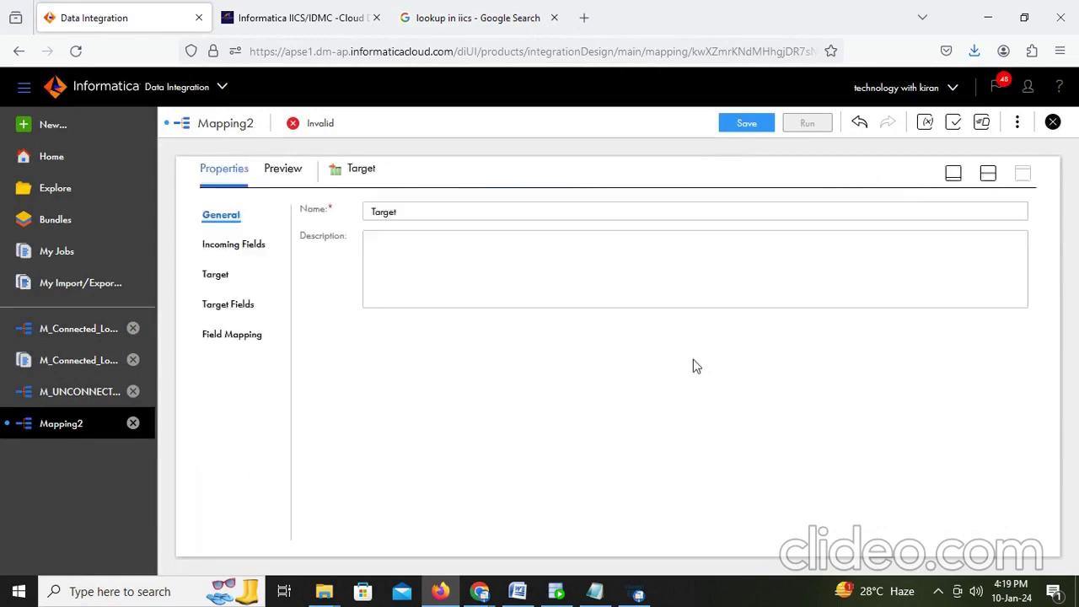
left_click(221, 282)
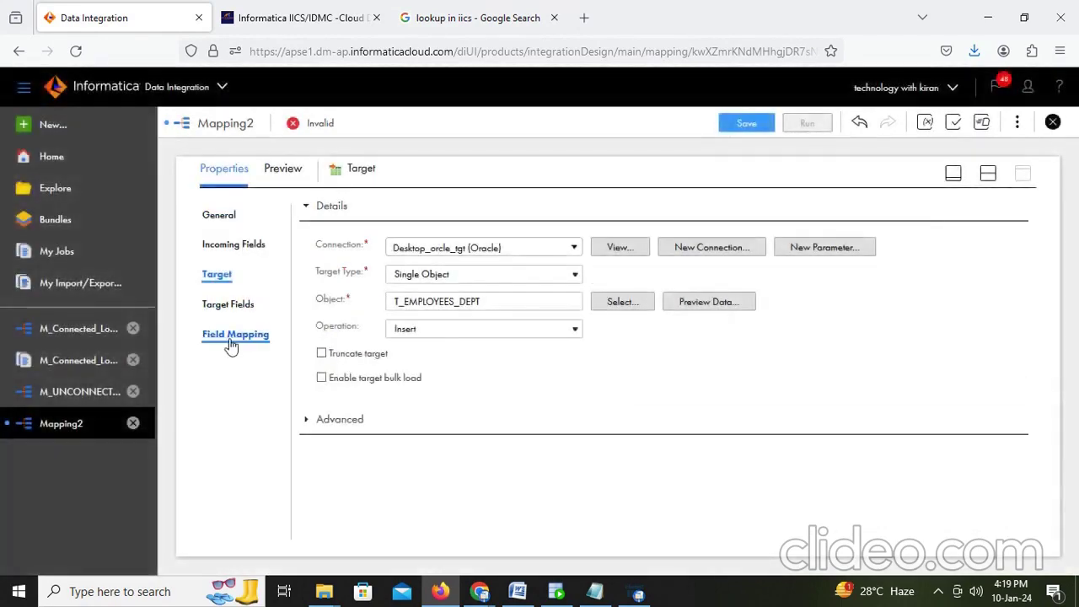
left_click(245, 335)
scroll(832, 381, "down", 2)
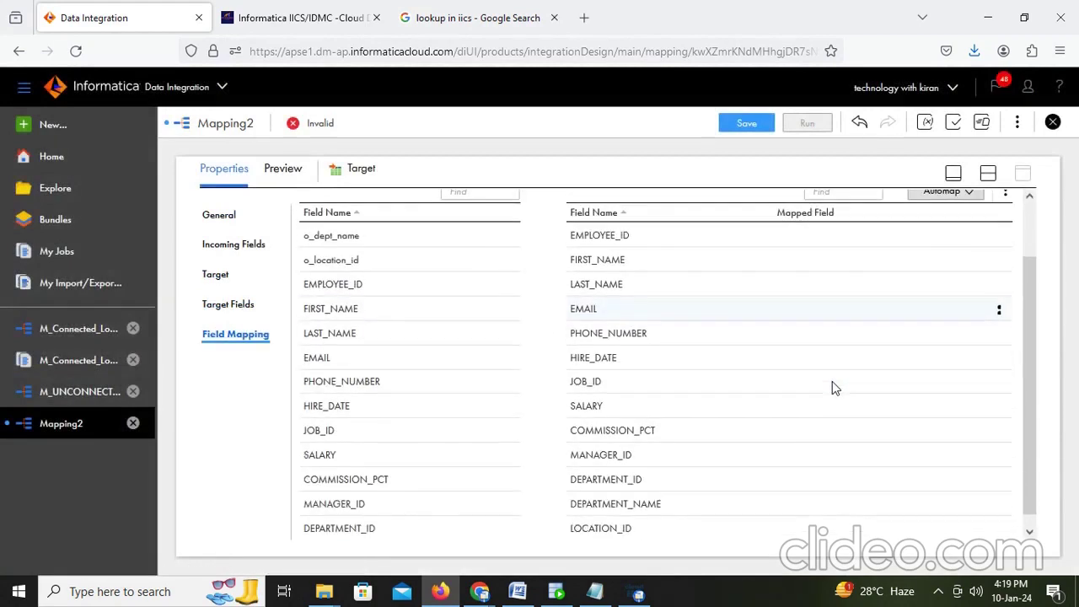
left_click_drag(333, 223, 737, 497)
left_click_drag(364, 251, 727, 522)
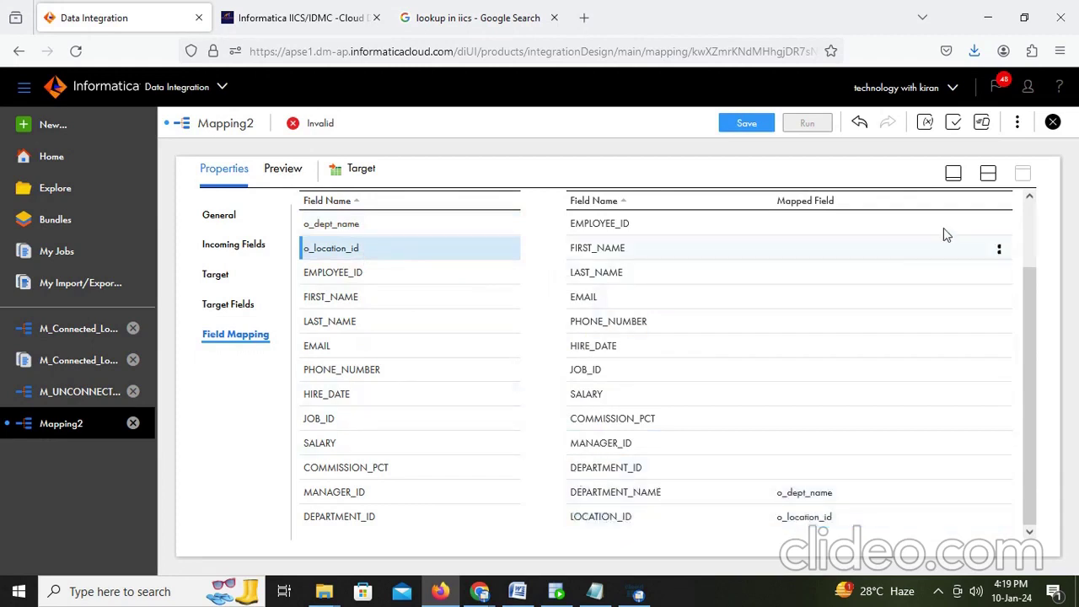
scroll(941, 233, "up", 2)
left_click(947, 258)
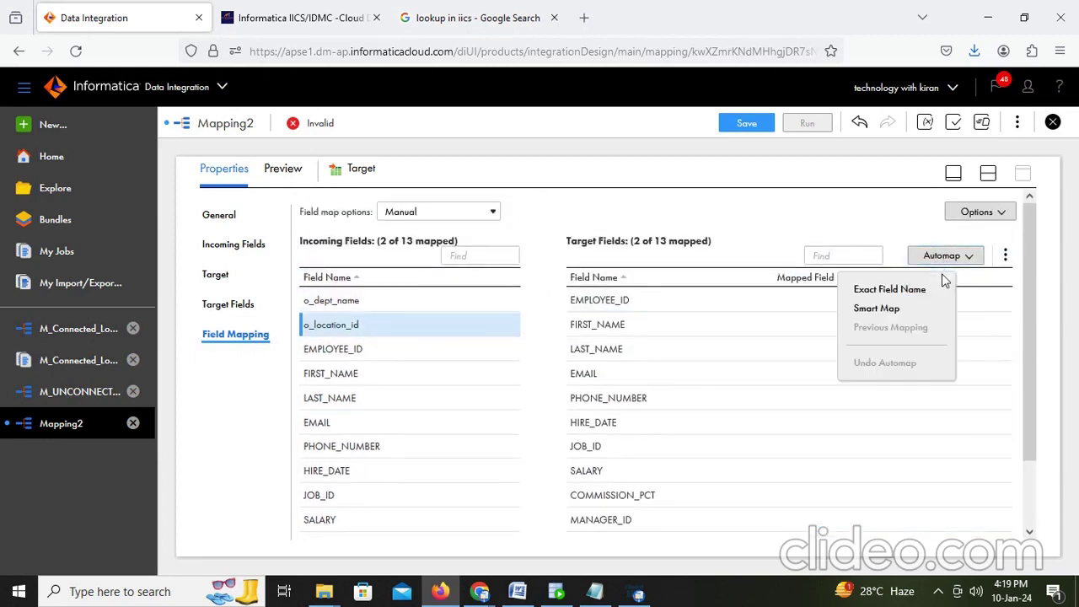
left_click(899, 307)
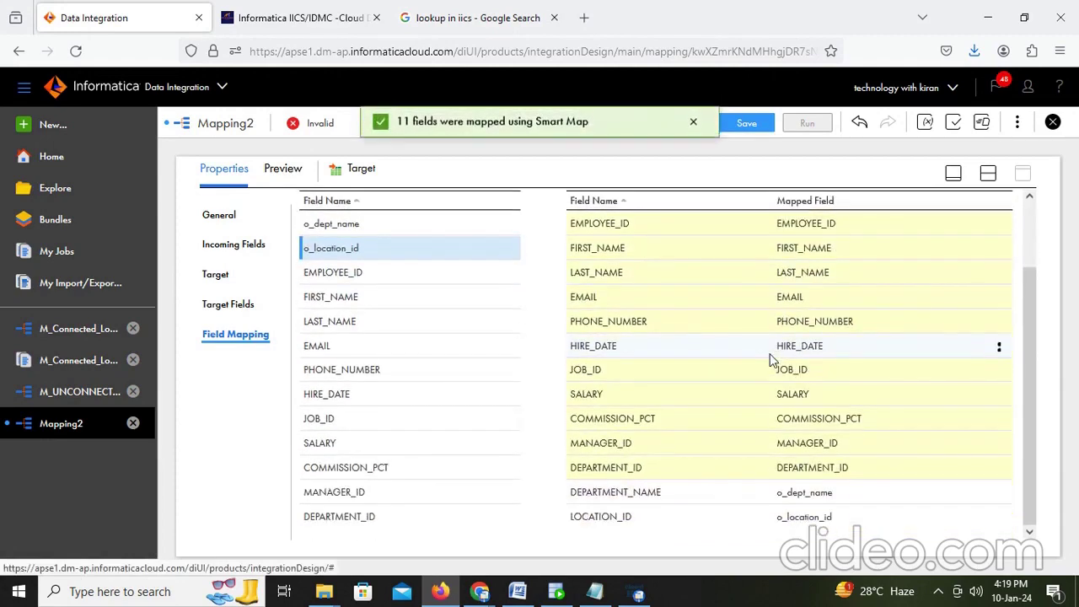
Step: Save Mapping2 so it now shows as valid
left_click(989, 173)
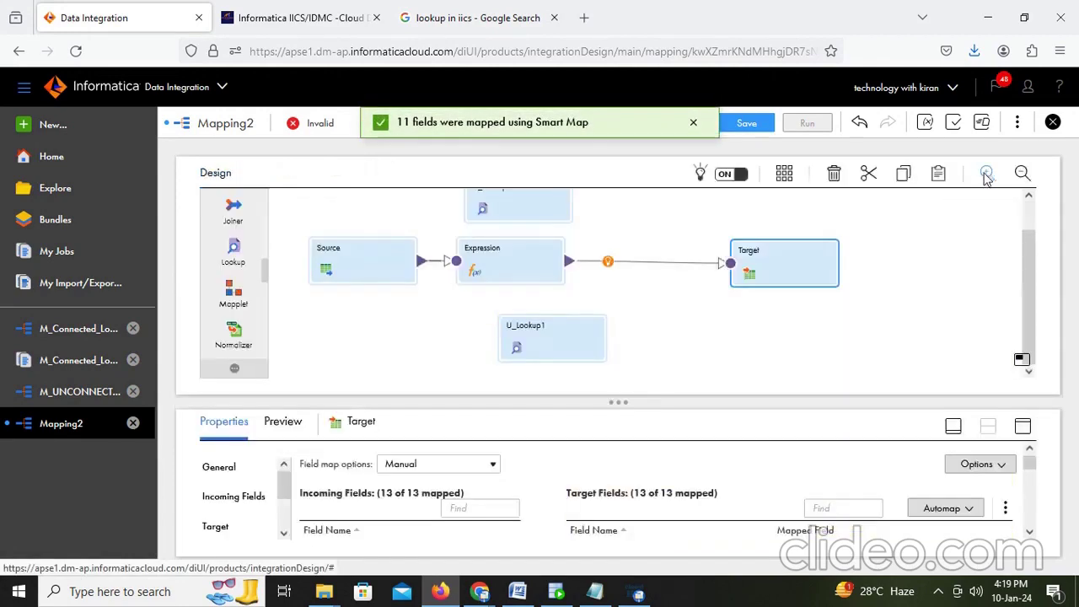
scroll(966, 294, "up", 1)
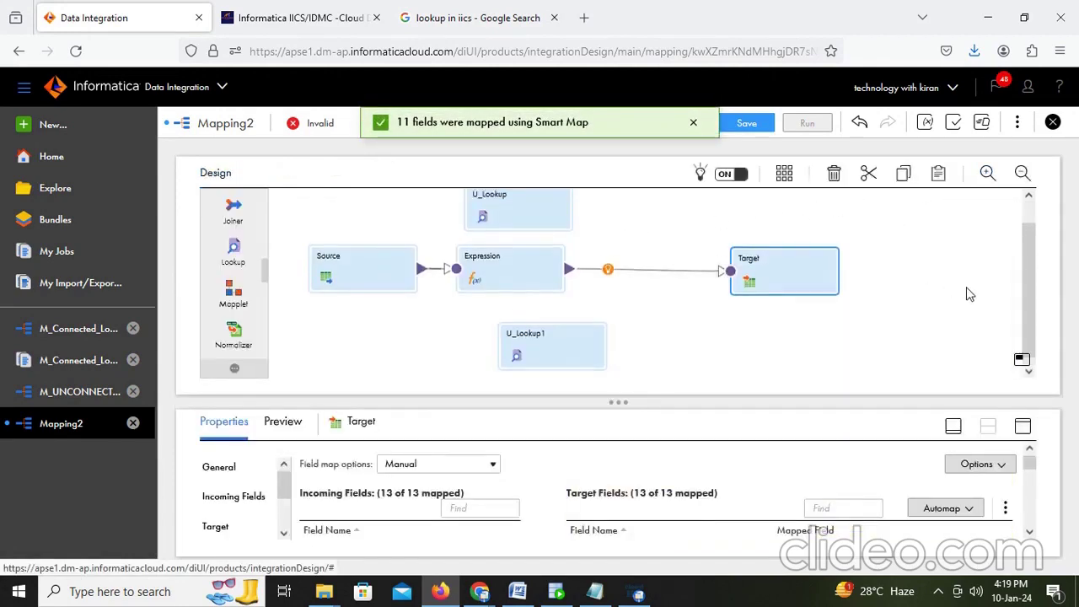
left_click(747, 123)
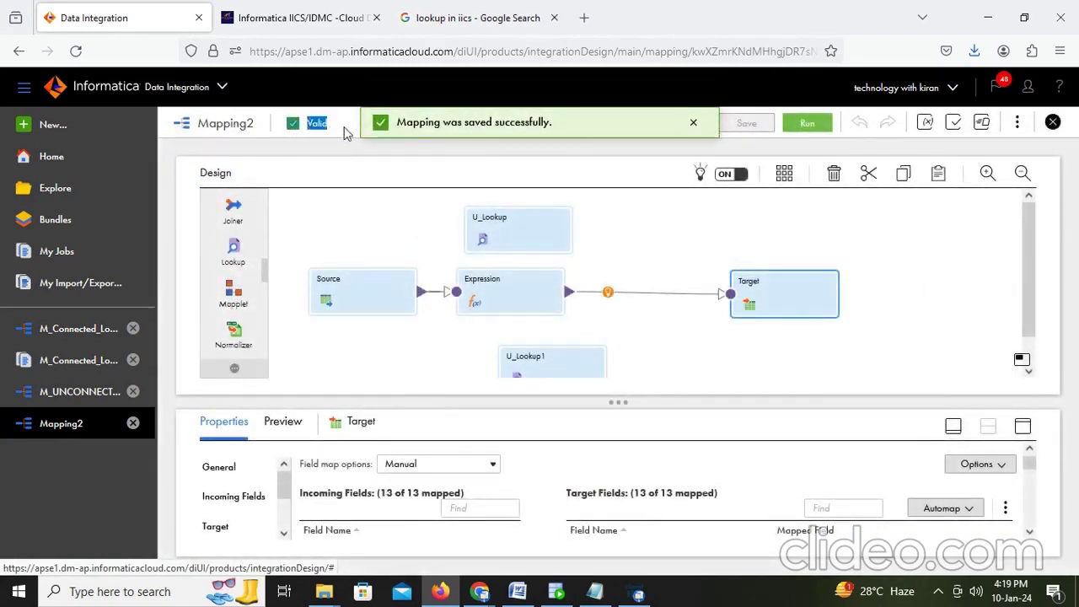
double_click(318, 124)
Step: Run the select query on t_employees_dept in SQL Developer to check the target table
left_click(556, 592)
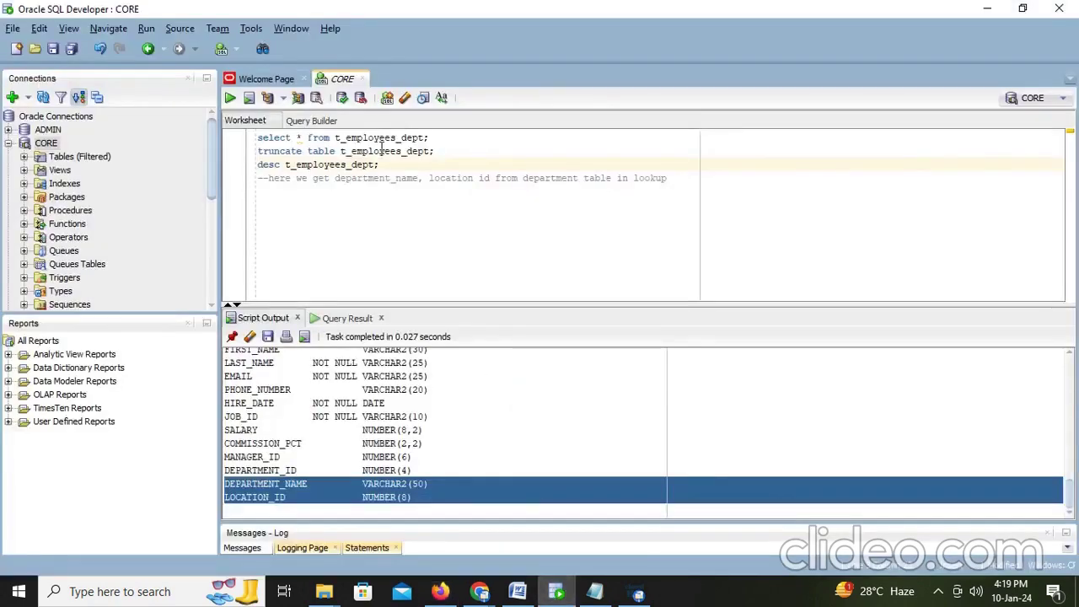
left_click(452, 150)
left_click(448, 136)
key("ctrl+Return")
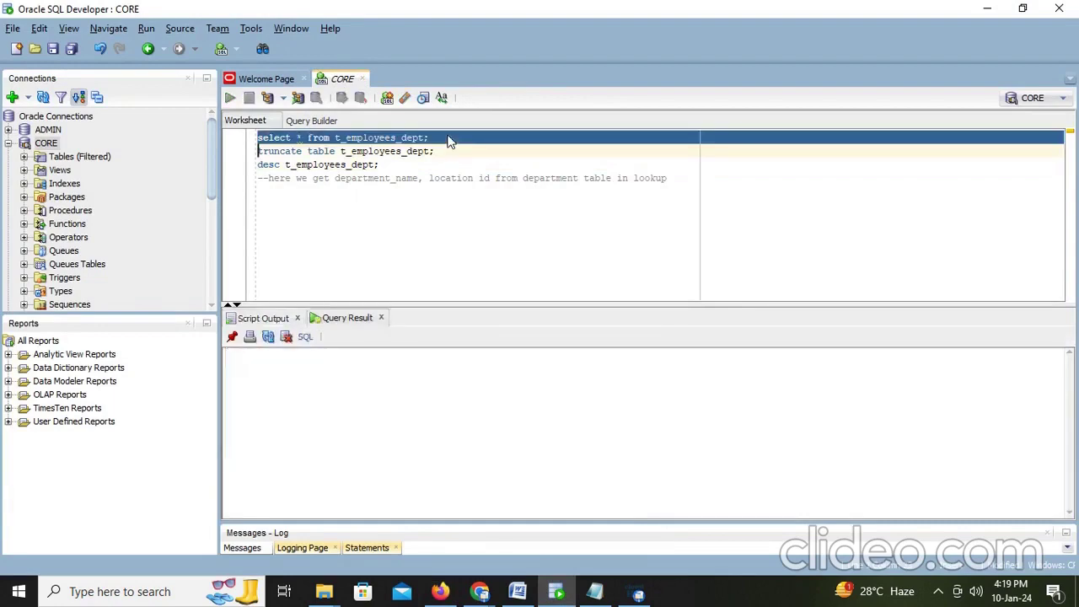
left_click(518, 593)
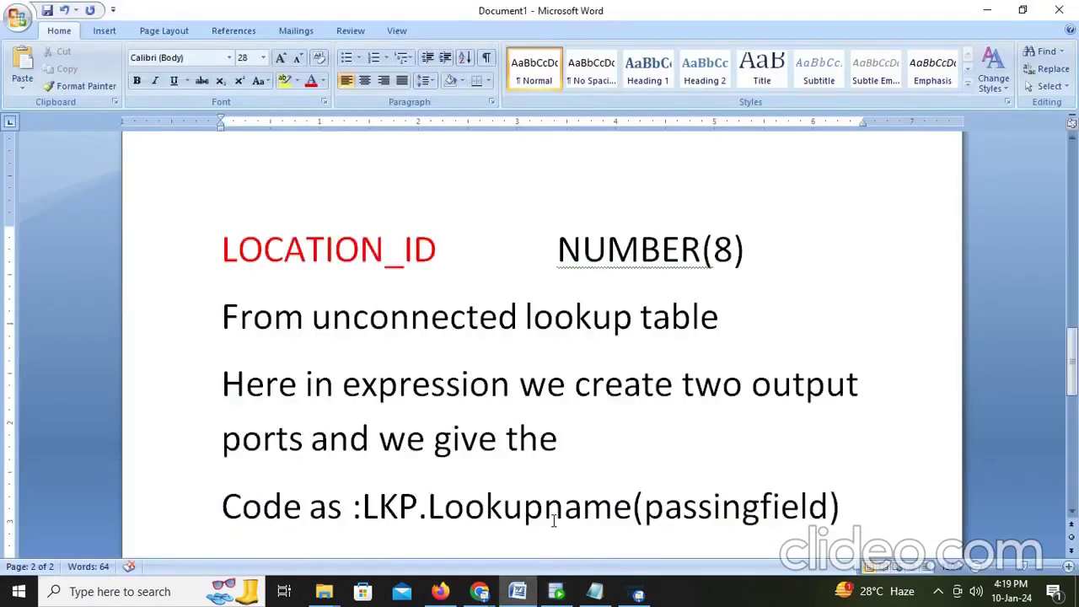
Step: Add the notes 'in target table we don't have data' and 'after running we see the data'
key("Return")
key("Return")
type("in target")
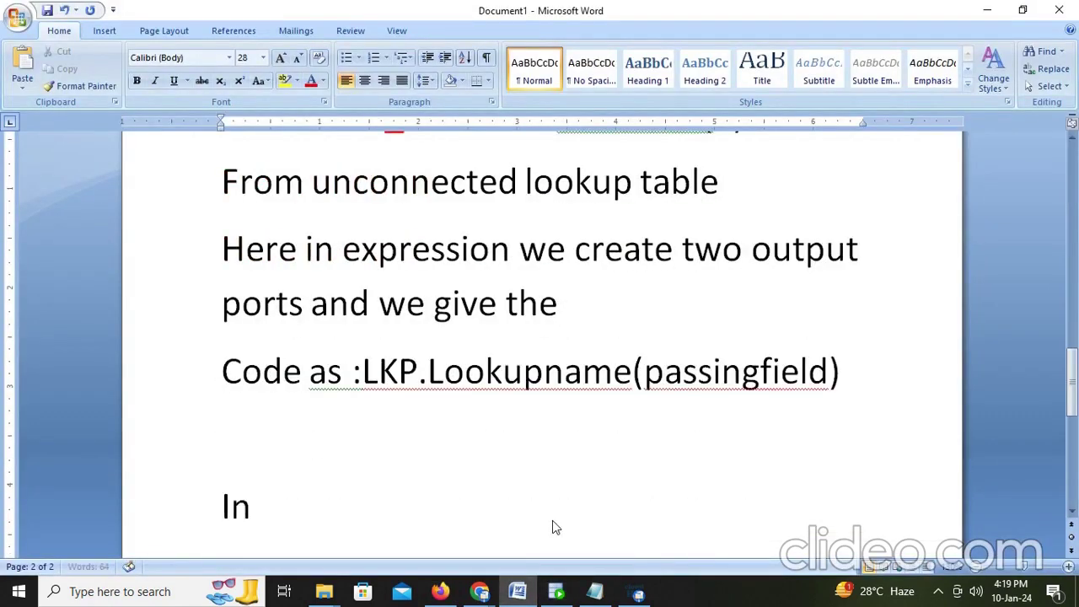
type(" tab")
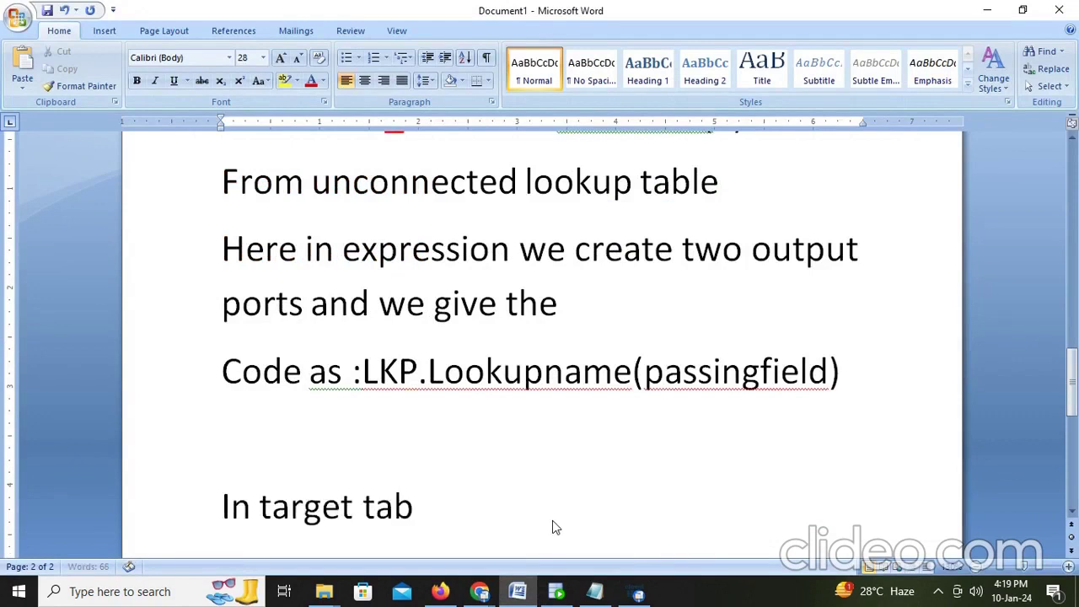
type("le we don")
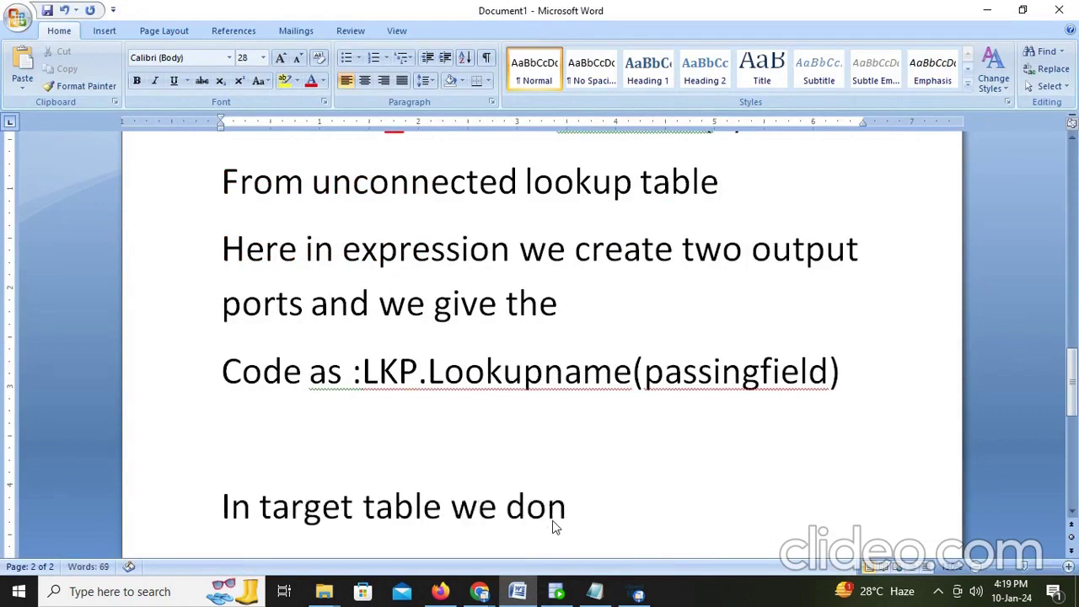
type("'t have data")
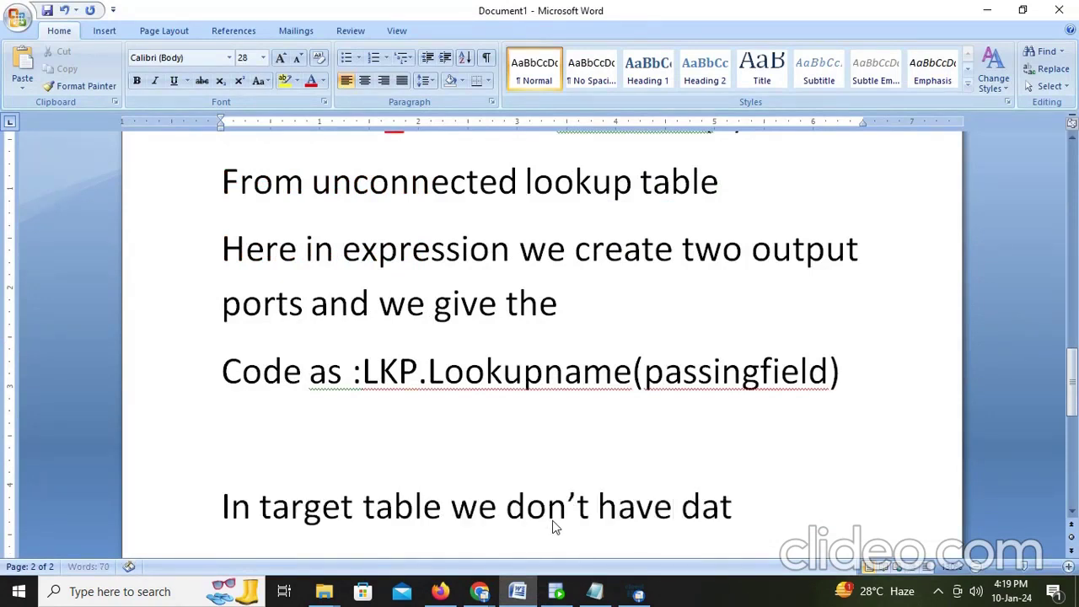
key("Return")
type("after ")
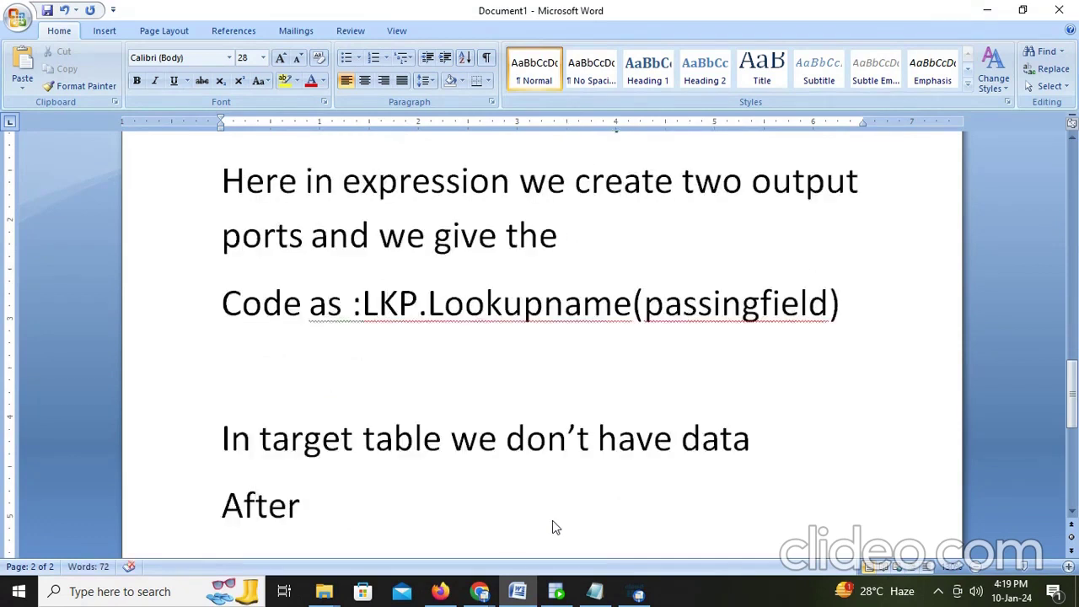
type("runnin")
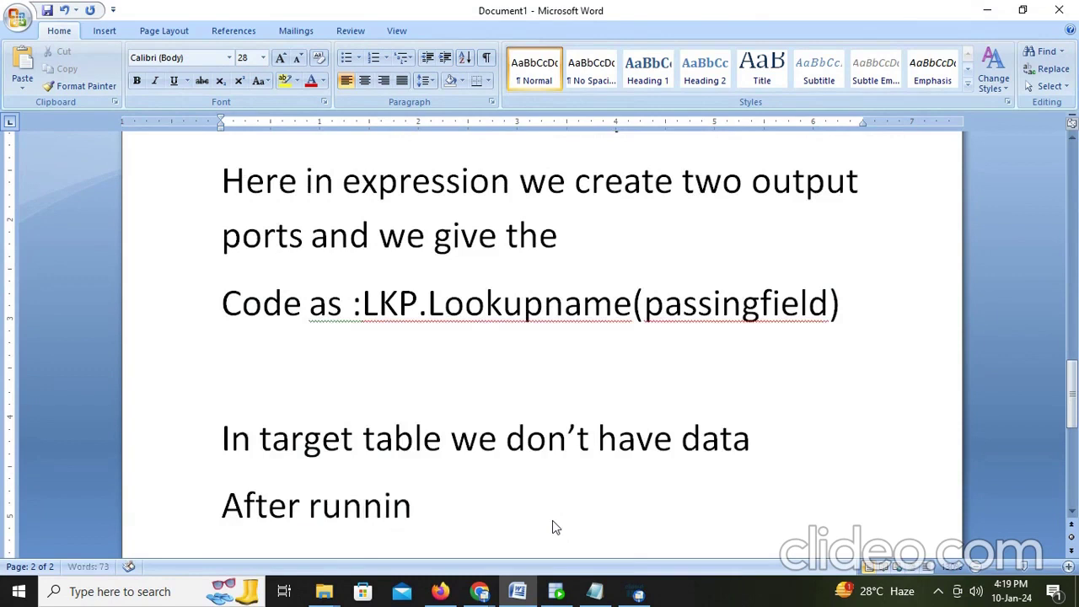
type("g we see the")
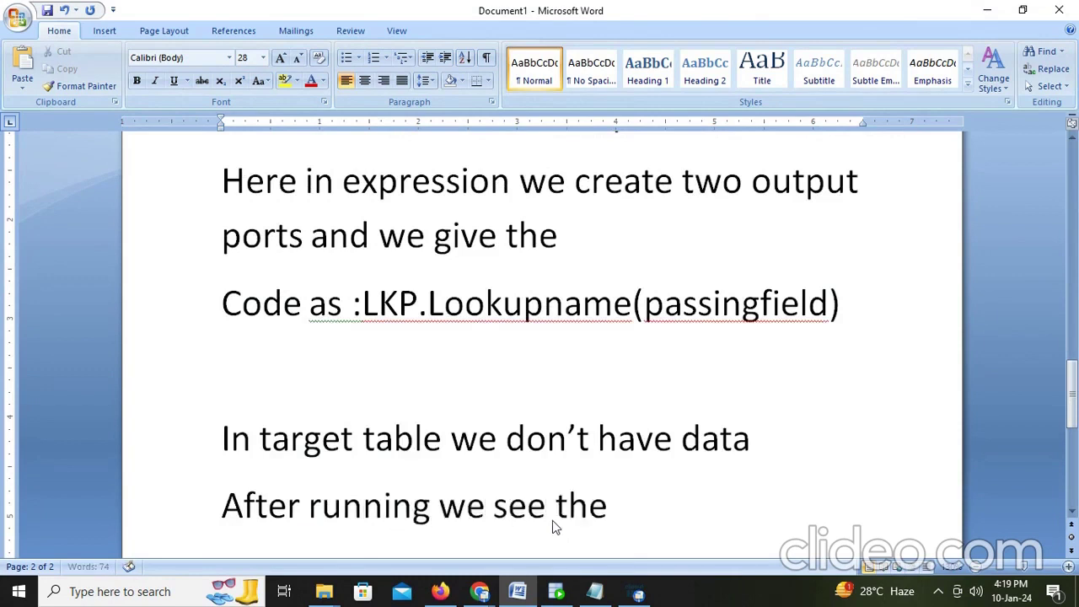
type(" data")
key("Return")
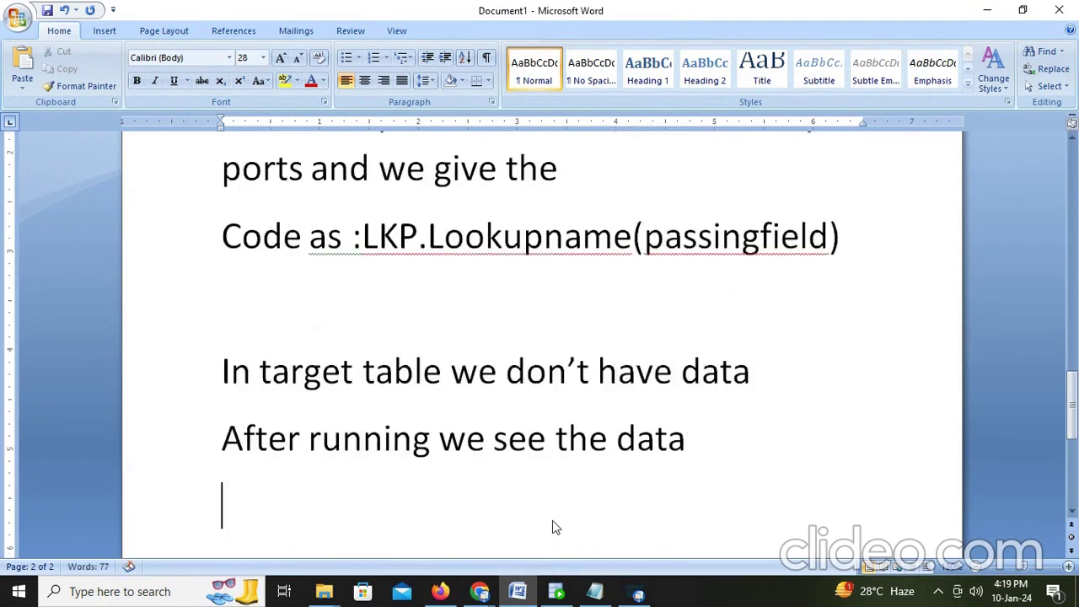
Step: Run Mapping2 and refresh My Jobs until the run shows Success with 107 rows
left_click(440, 591)
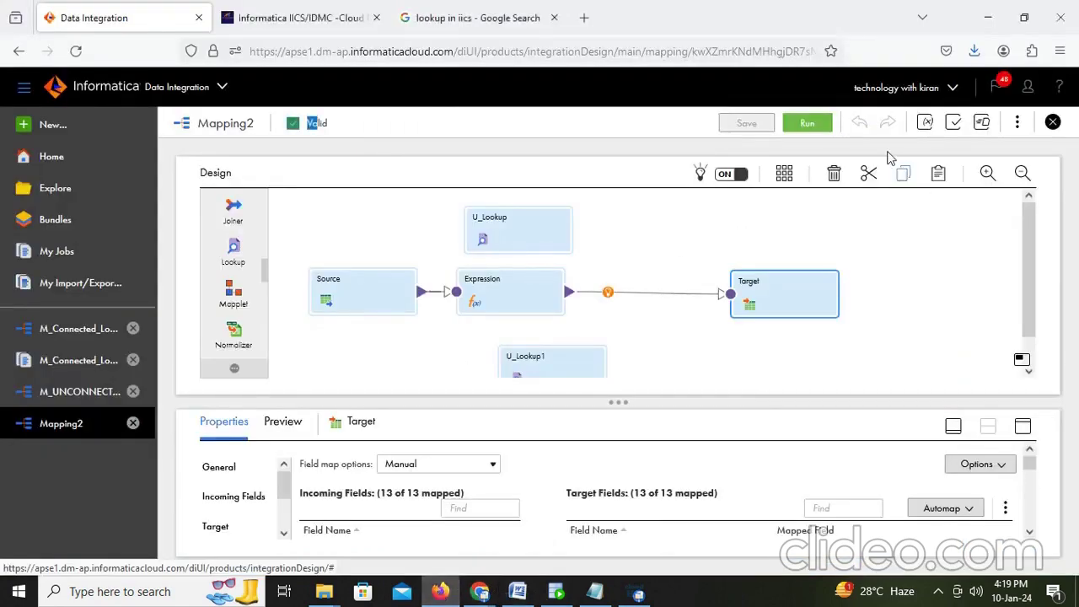
left_click(807, 123)
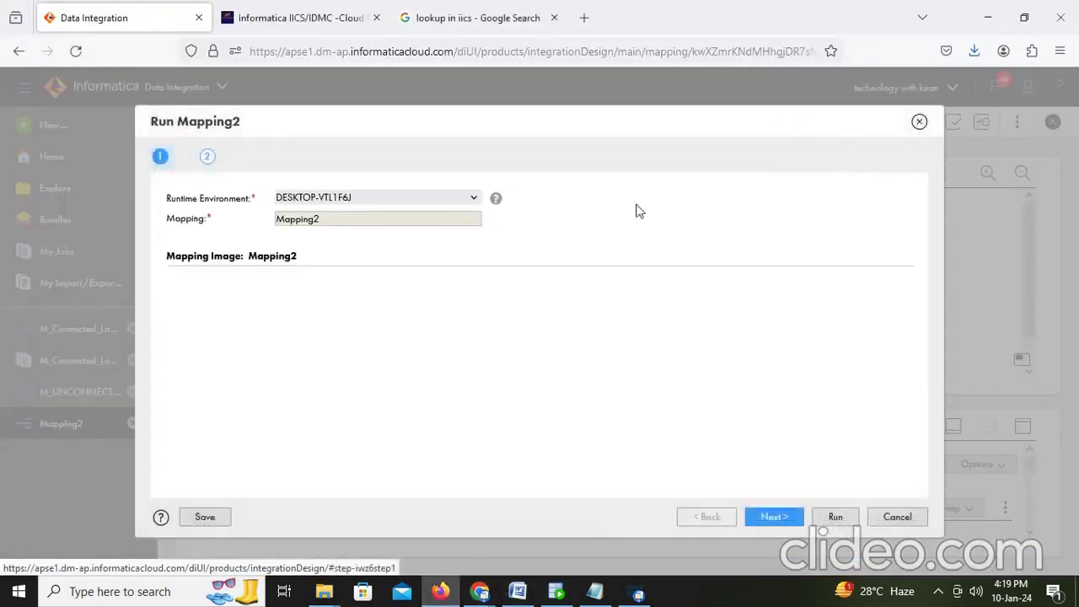
left_click(834, 517)
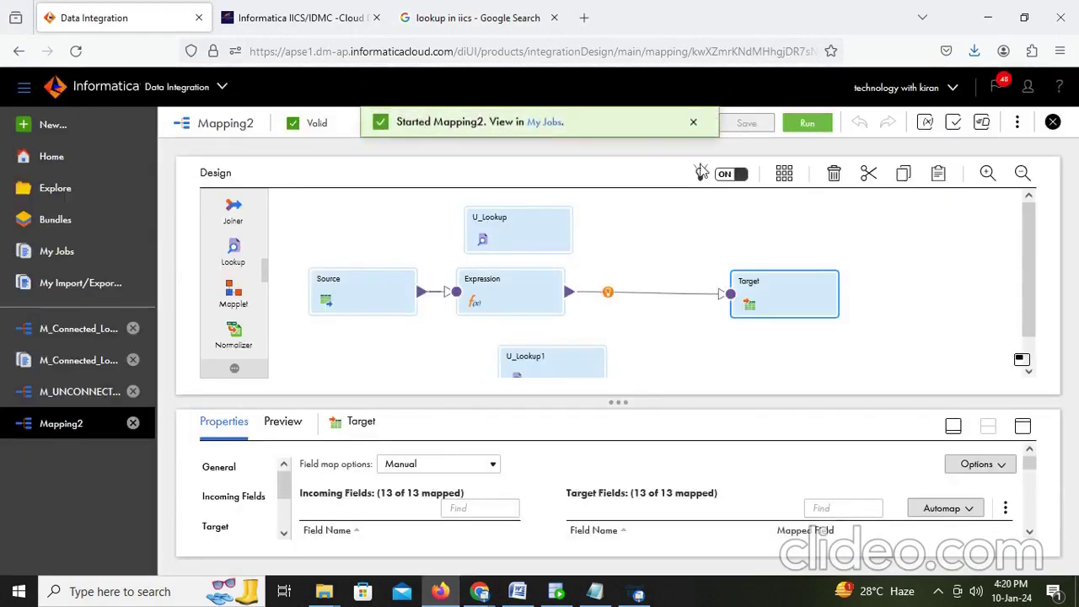
left_click(545, 124)
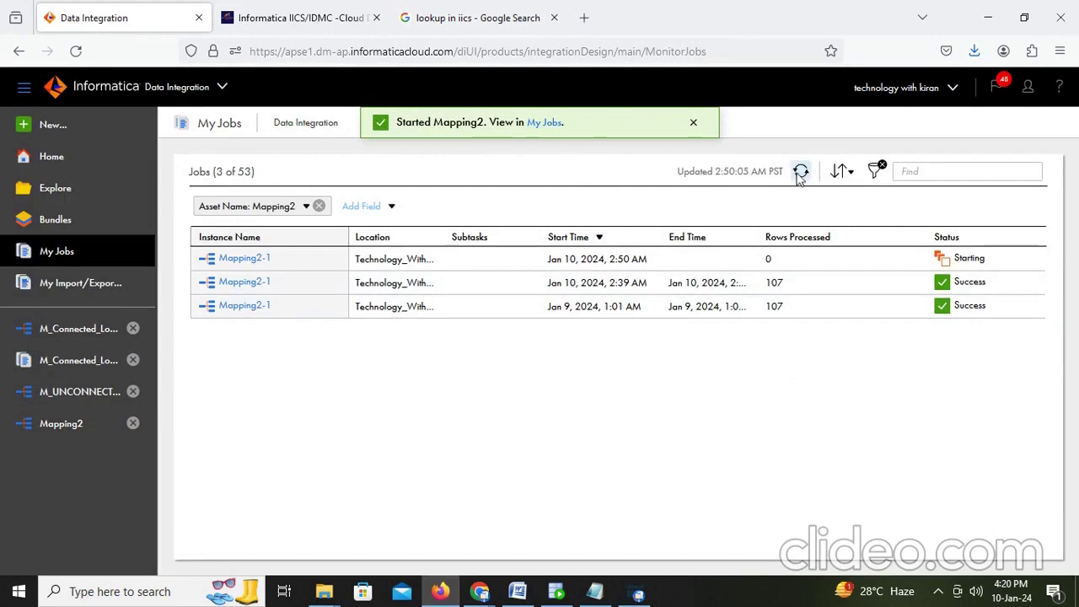
left_click(800, 172)
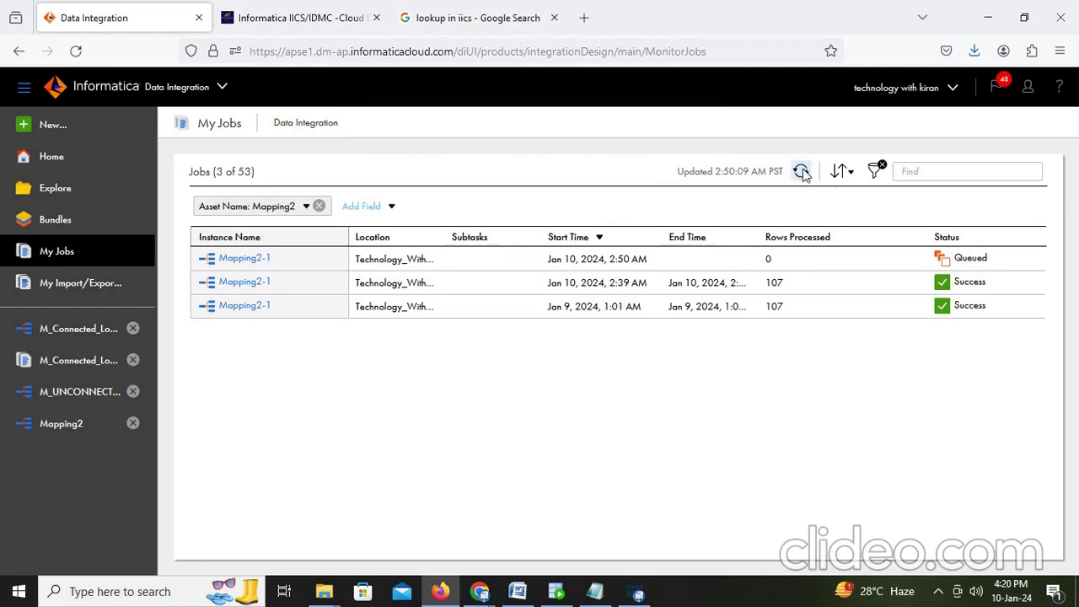
left_click(802, 172)
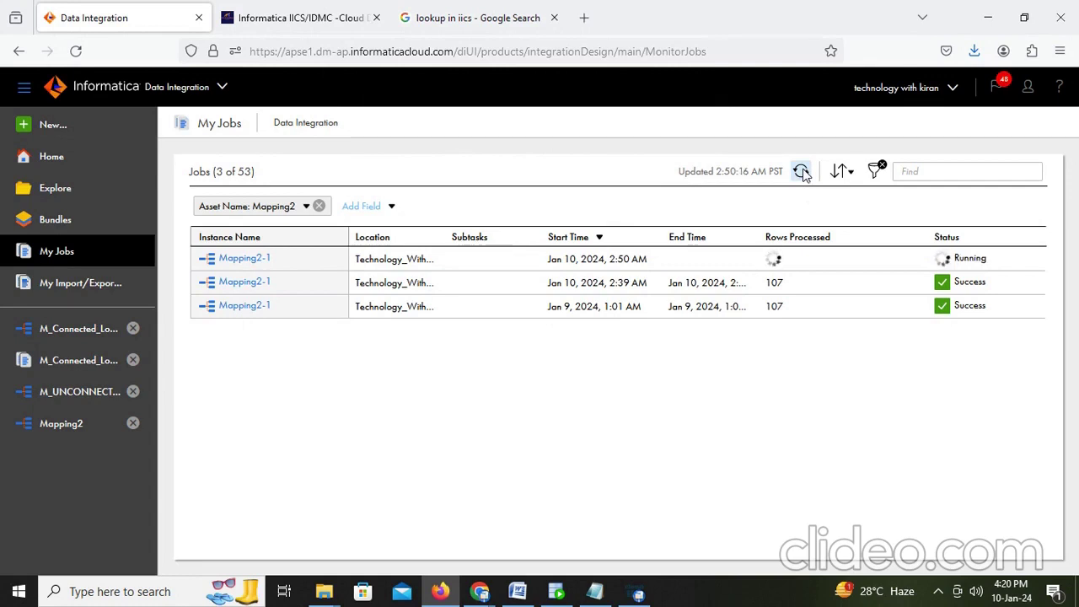
left_click(803, 174)
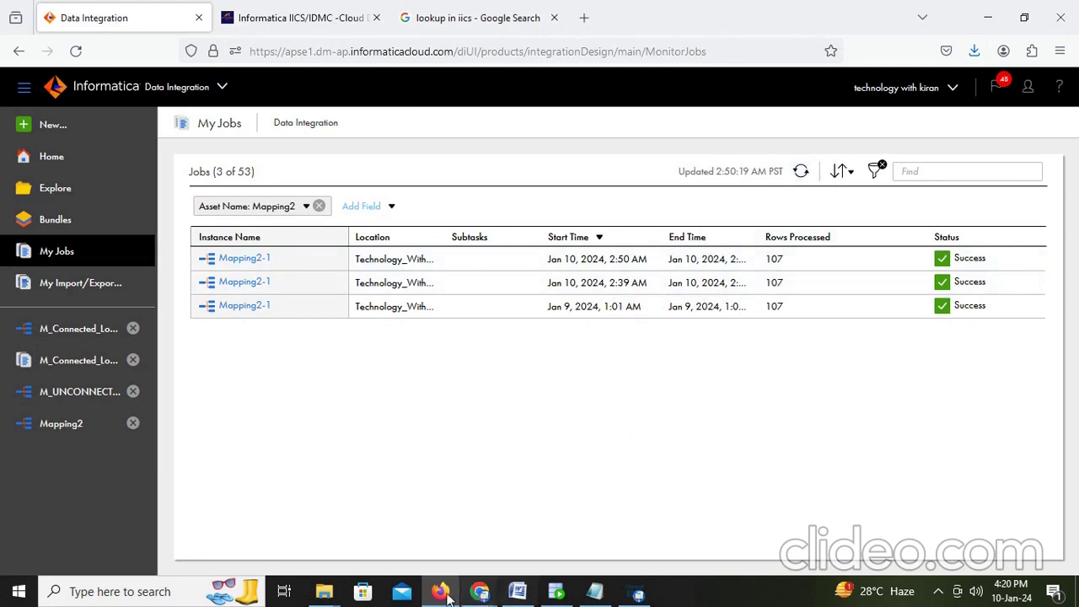
Step: Run select * from t_employees_dept and scroll through the 107 rows with department names and location IDs
left_click(563, 596)
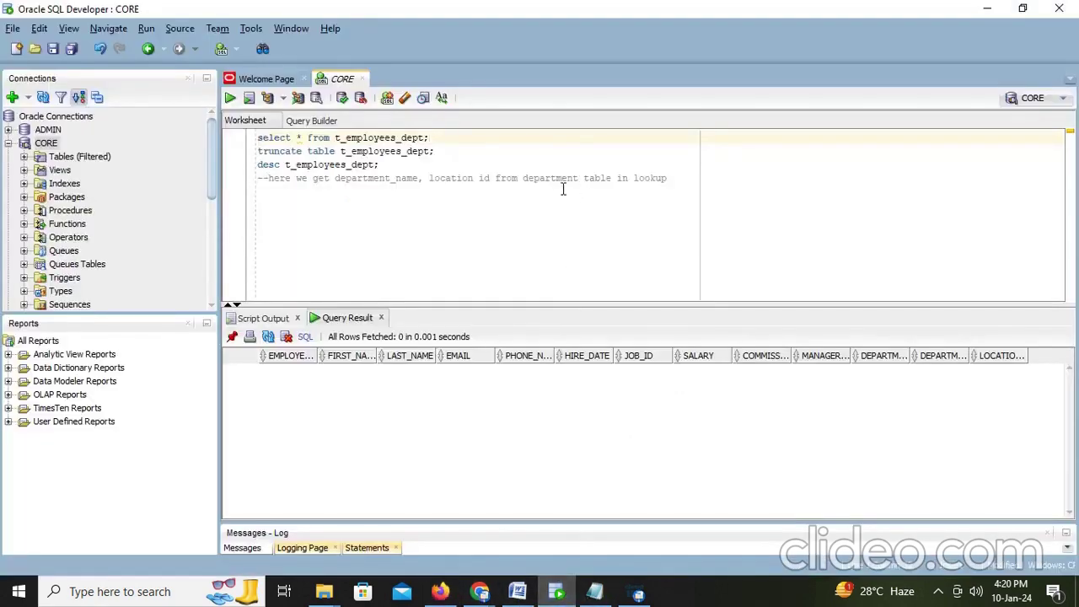
left_click(453, 142)
key("ctrl+Return")
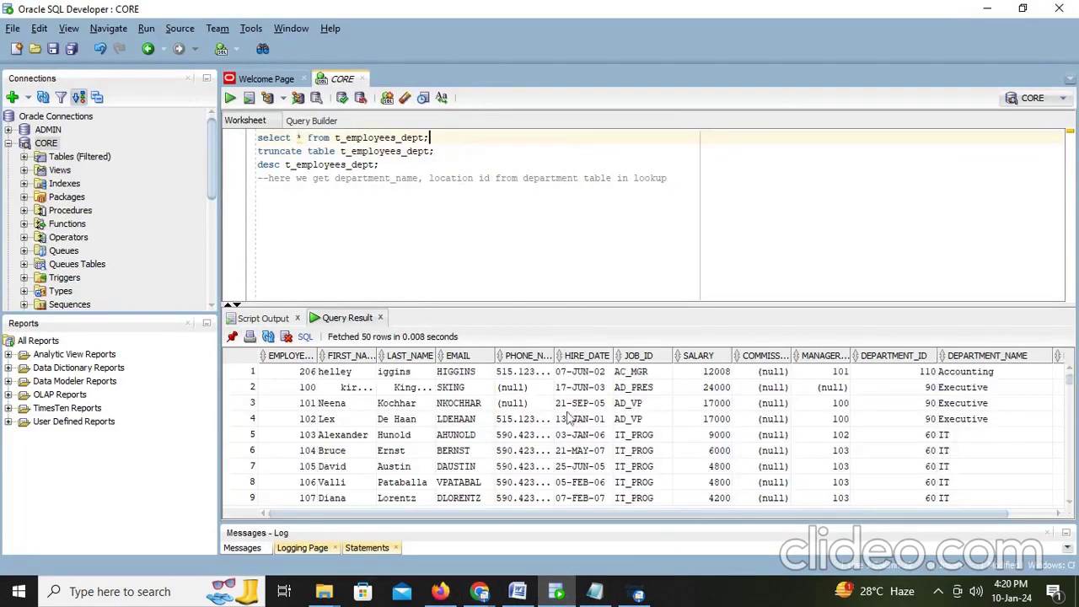
left_click_drag(634, 514, 850, 514)
scroll(1024, 380, "down", 6)
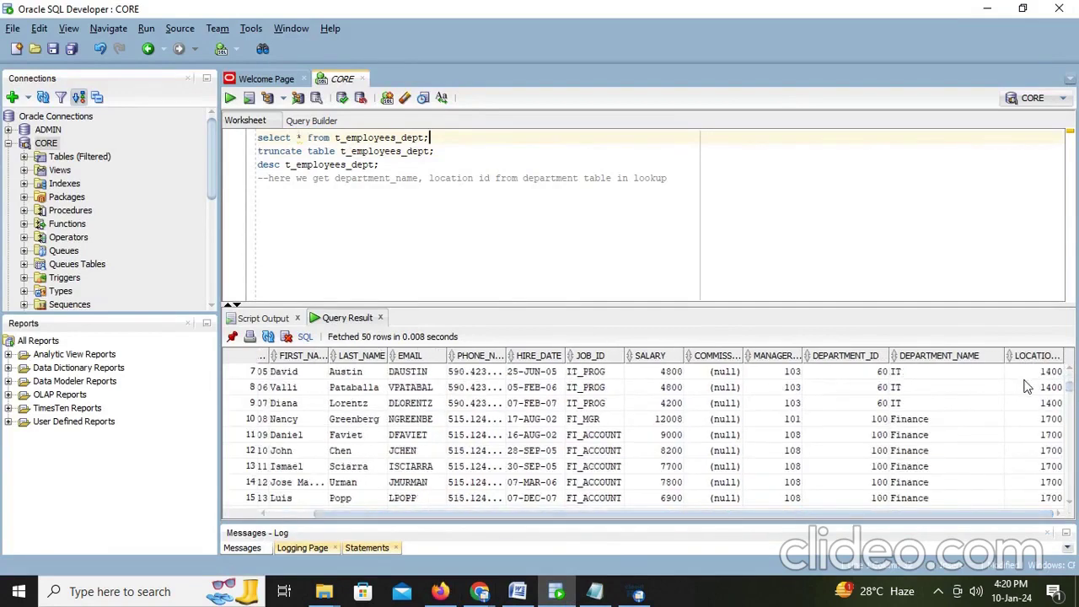
scroll(1027, 386, "down", 19)
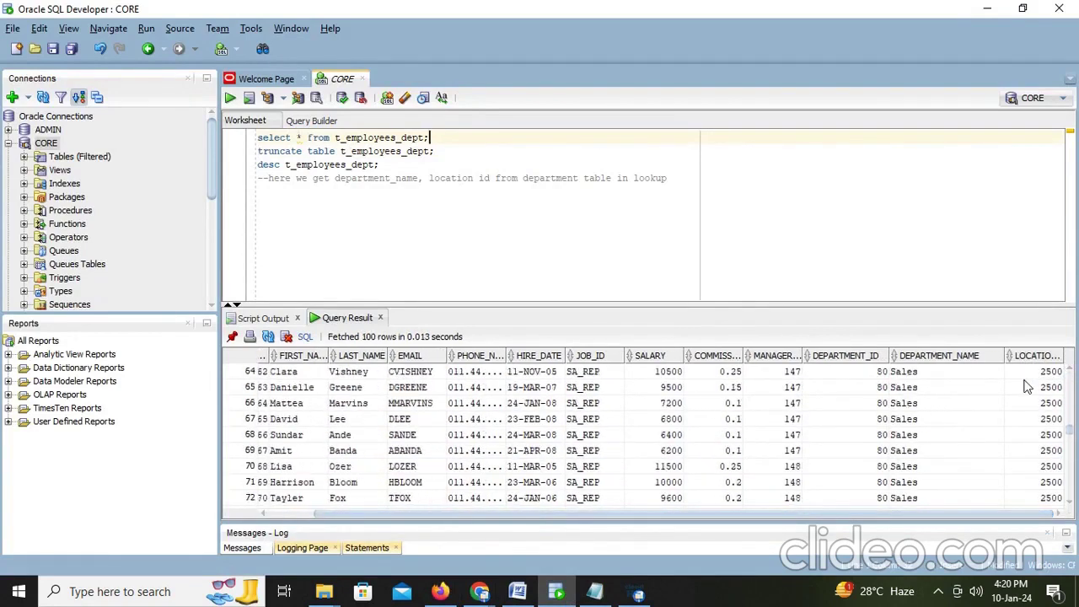
scroll(1027, 386, "down", 1)
scroll(1037, 389, "down", 7)
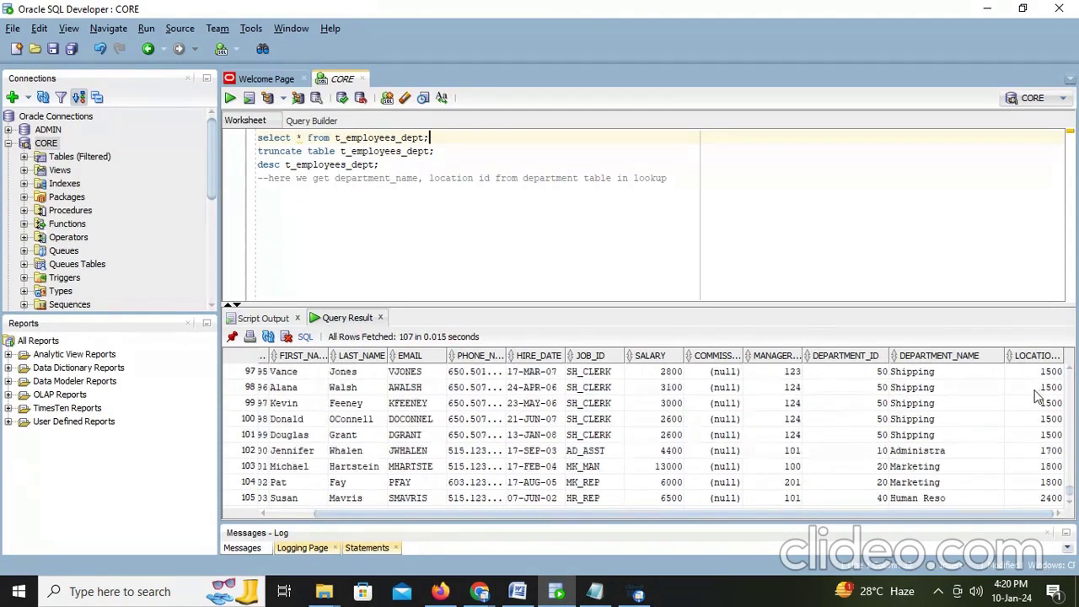
scroll(1037, 405, "up", 11)
scroll(1035, 422, "up", 16)
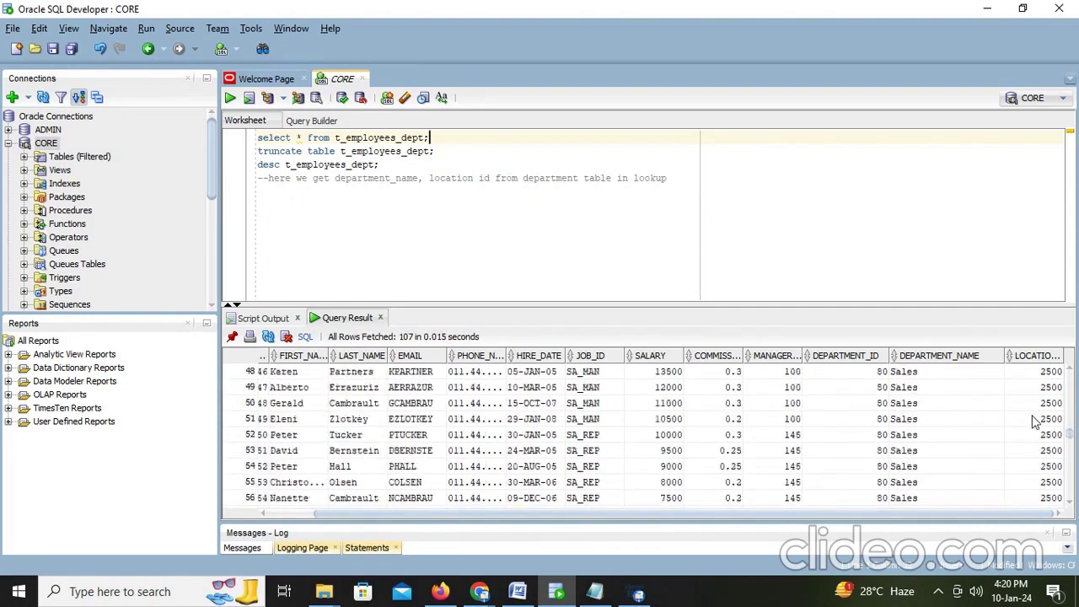
scroll(900, 425, "up", 6)
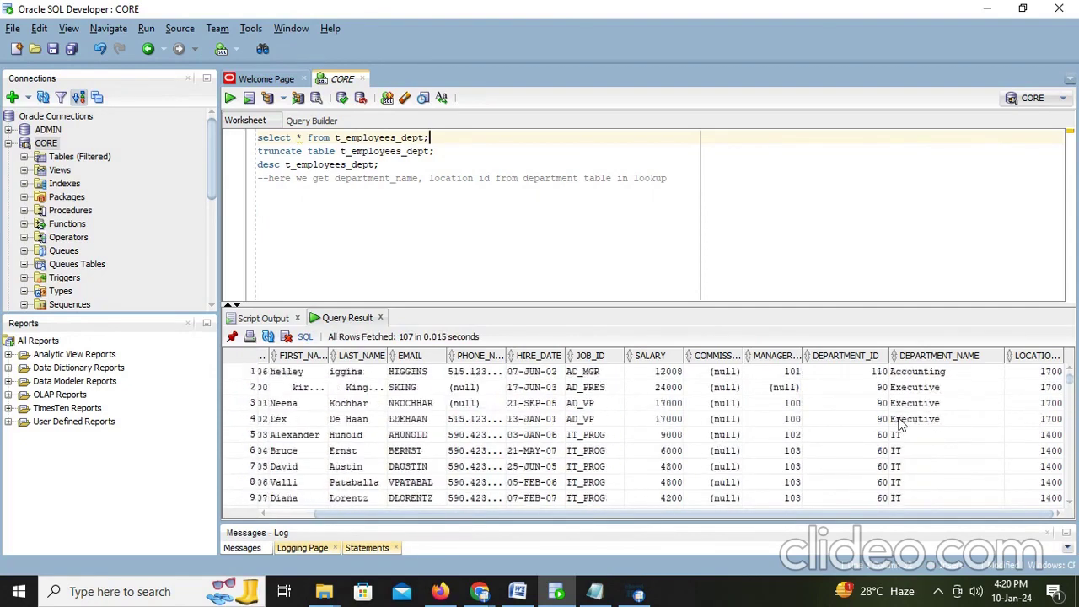
Step: Type notes 'unconnected lookup also left outer join', 'how do we make inner join this', 'by placing filter condition we mak'
left_click(518, 594)
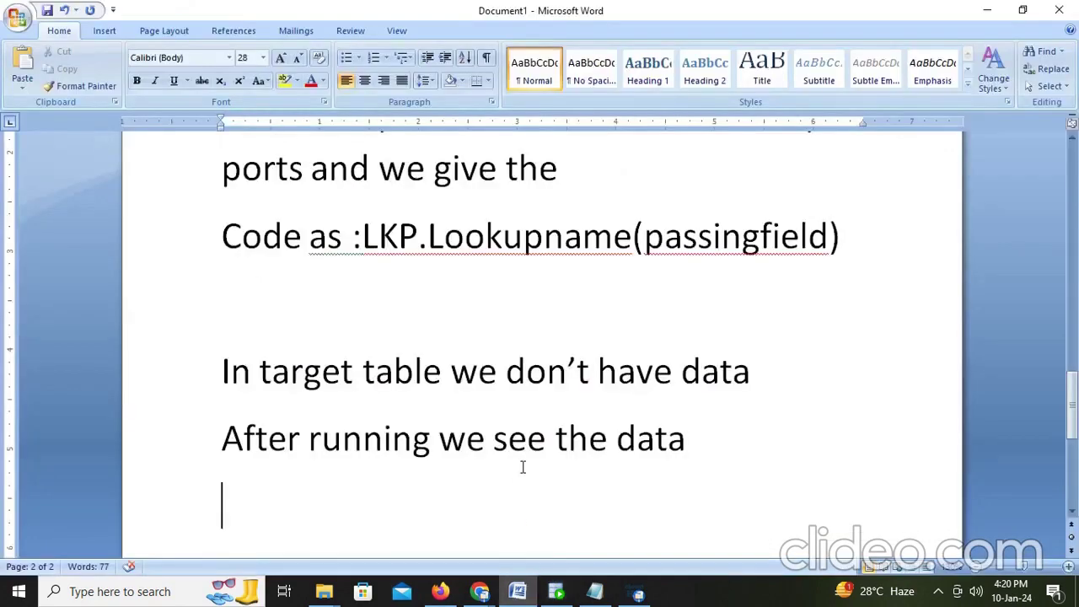
type("unc")
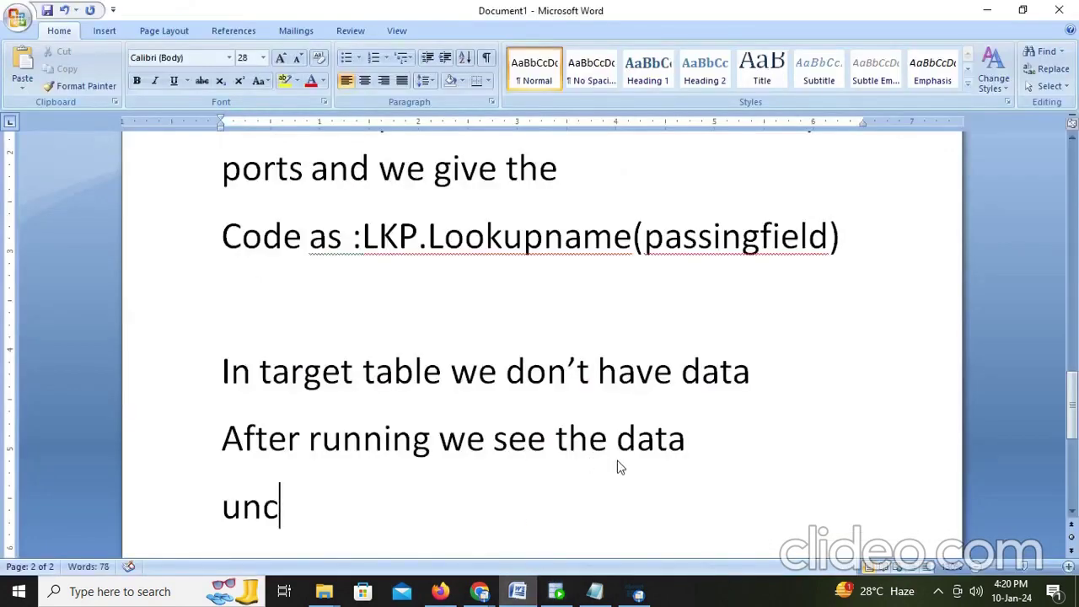
type("onnected lo")
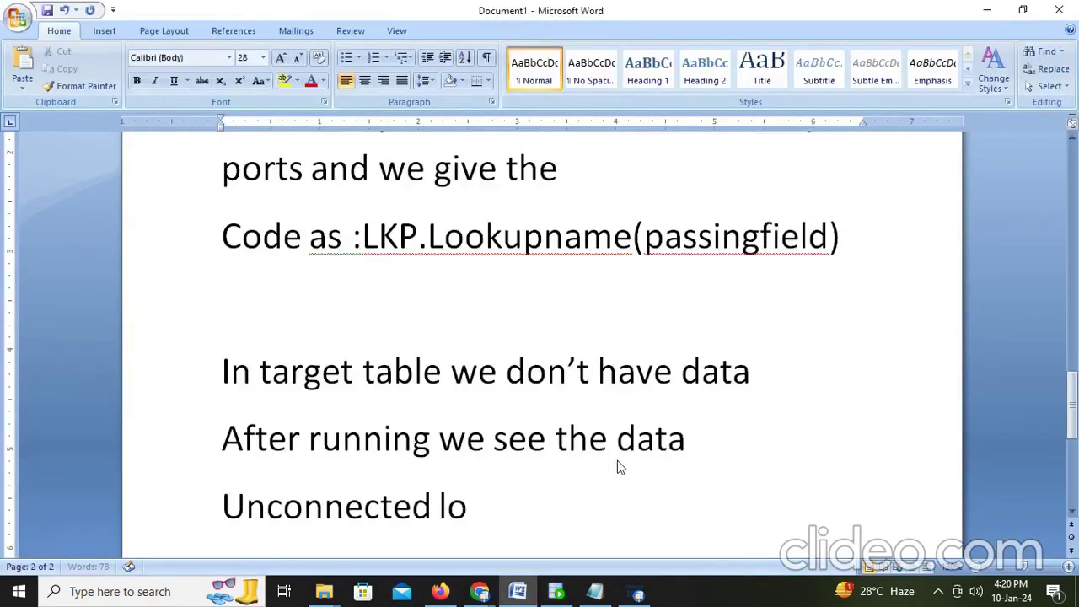
type("okup al")
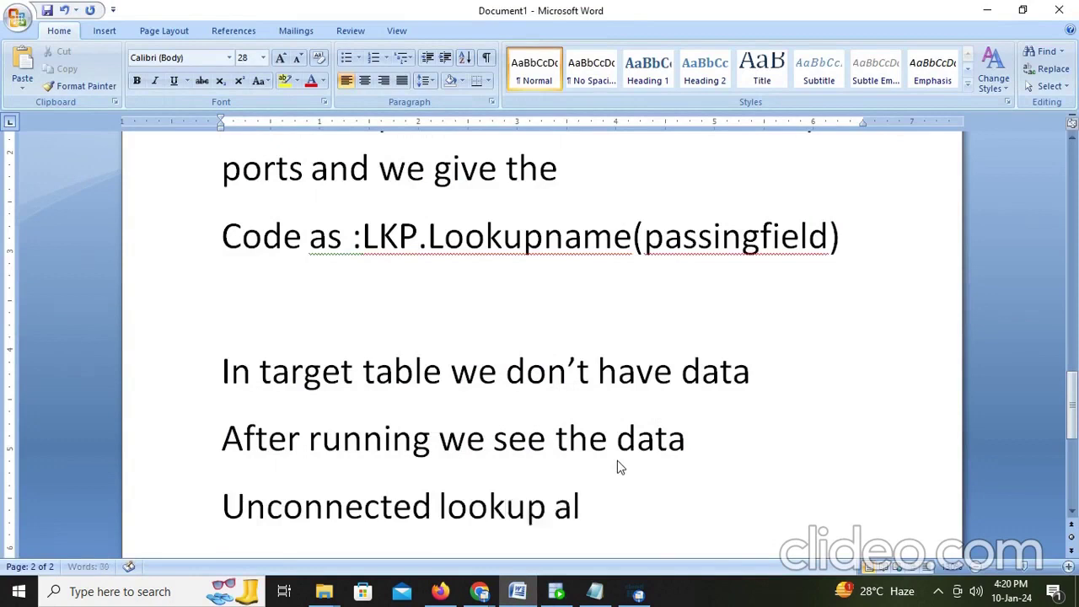
type("so left")
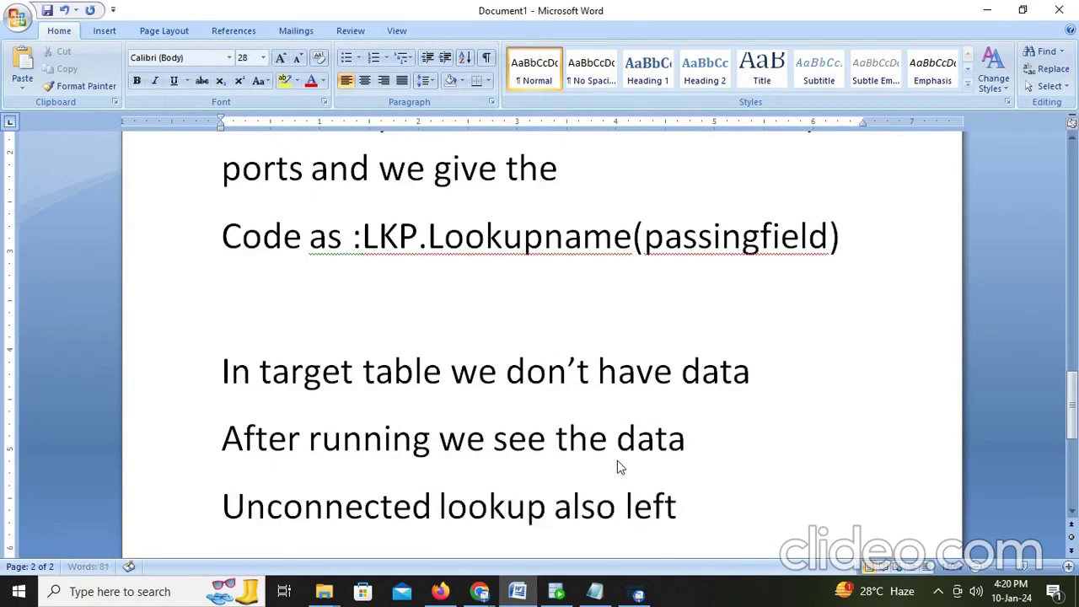
type(" outer join")
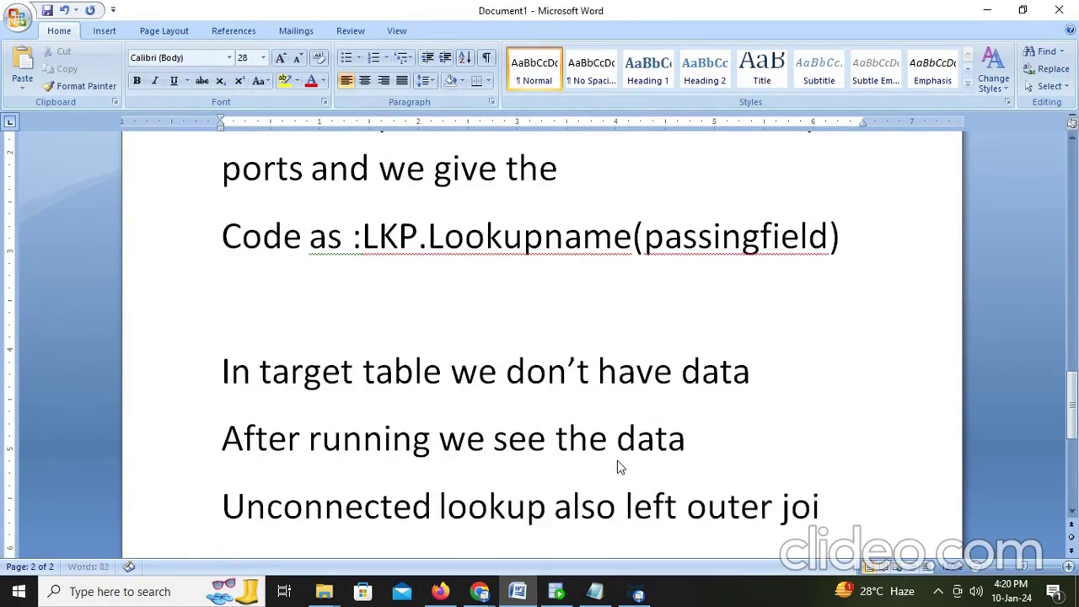
key("Return")
type("ho")
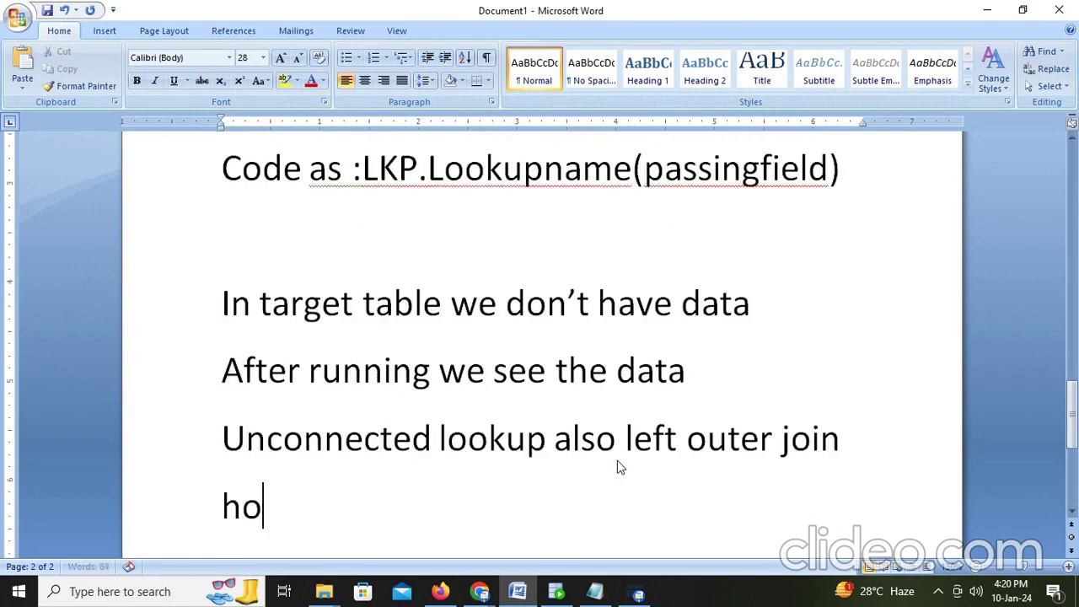
type("w do we")
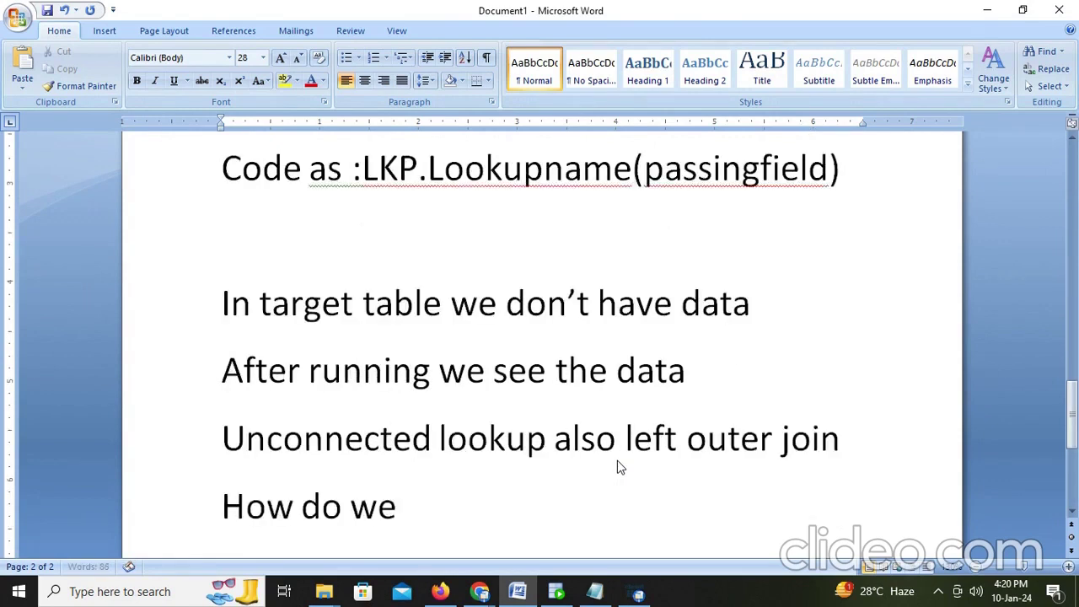
type(" make u")
key("BackSpace")
type("i")
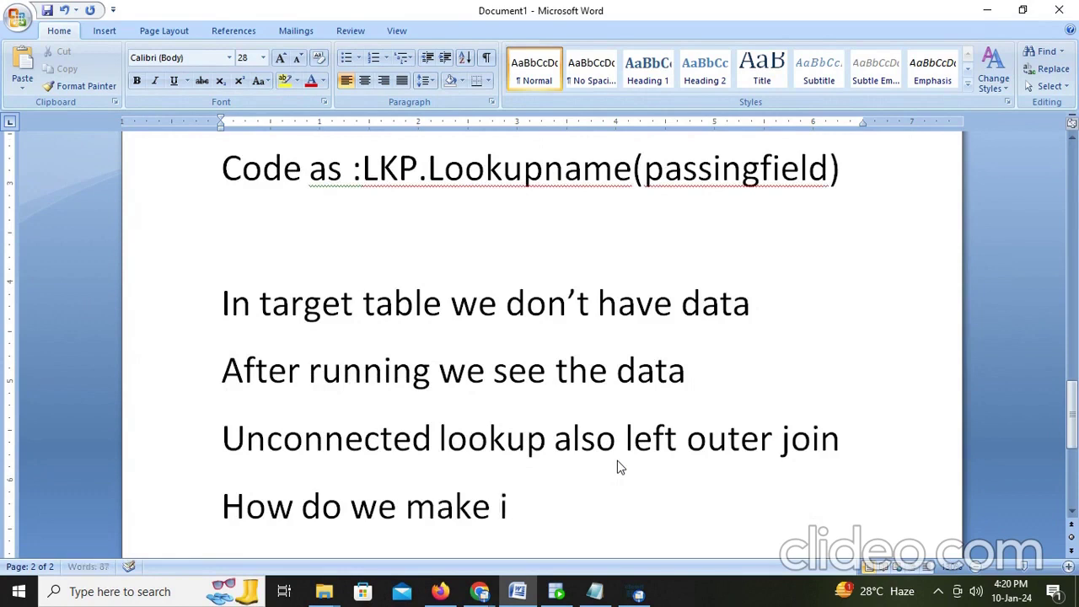
type("nner join")
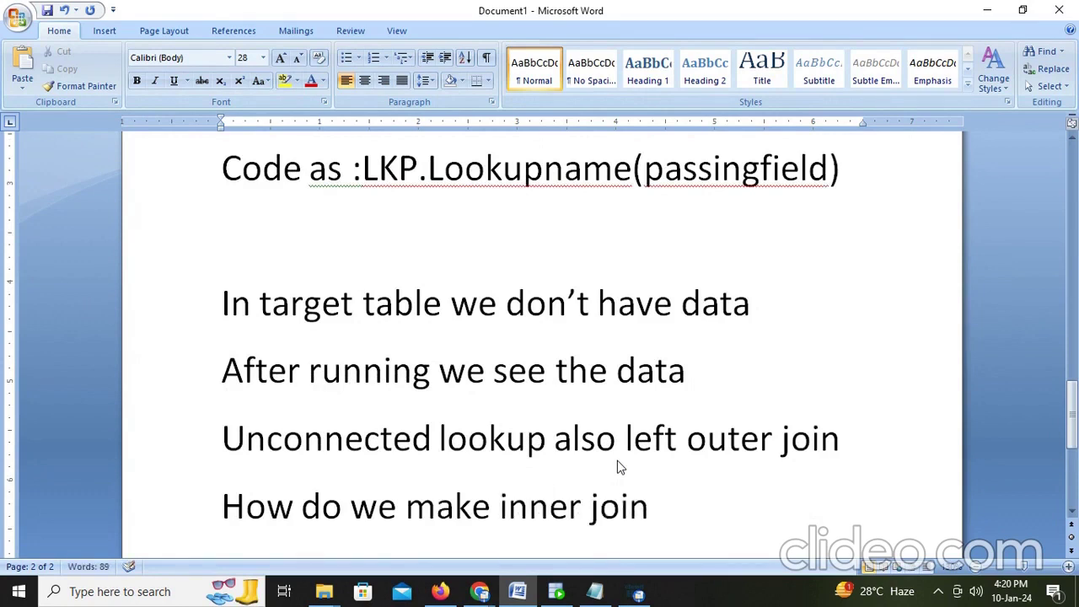
type(" this")
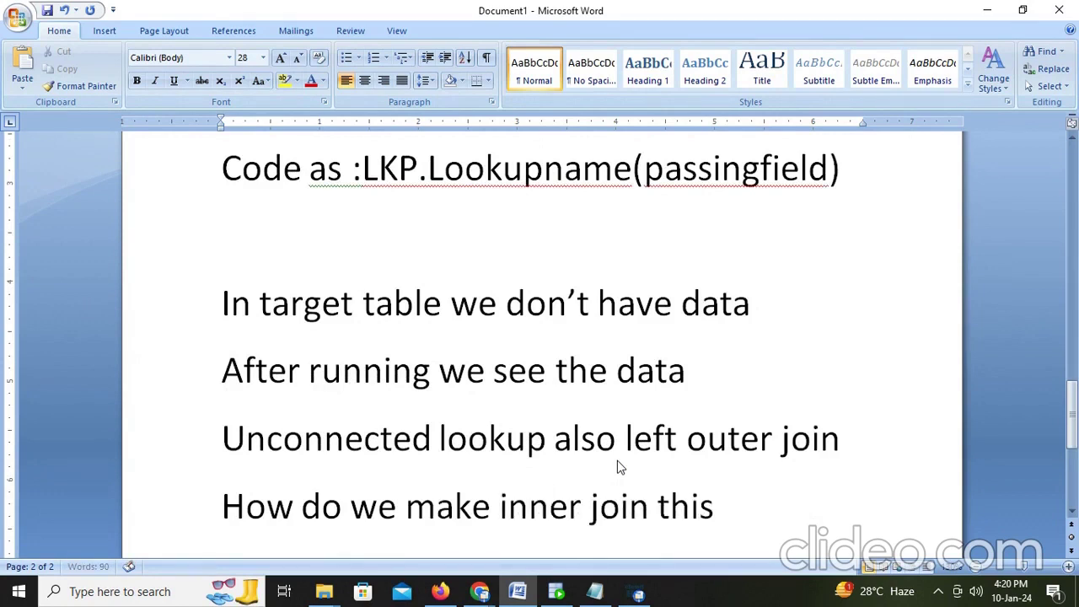
key("Return")
type("by plac")
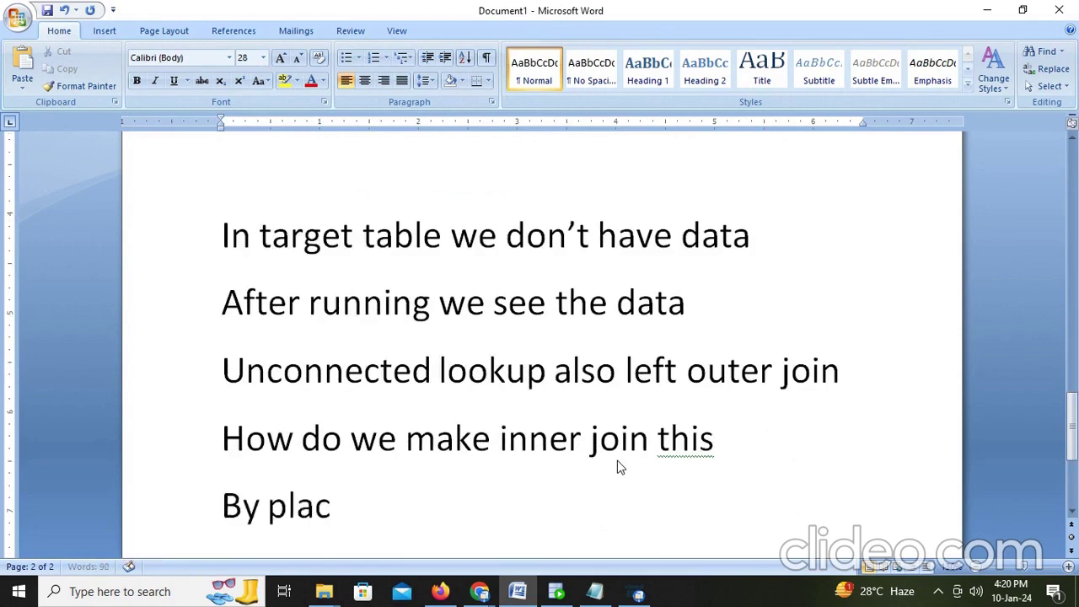
type("ing f")
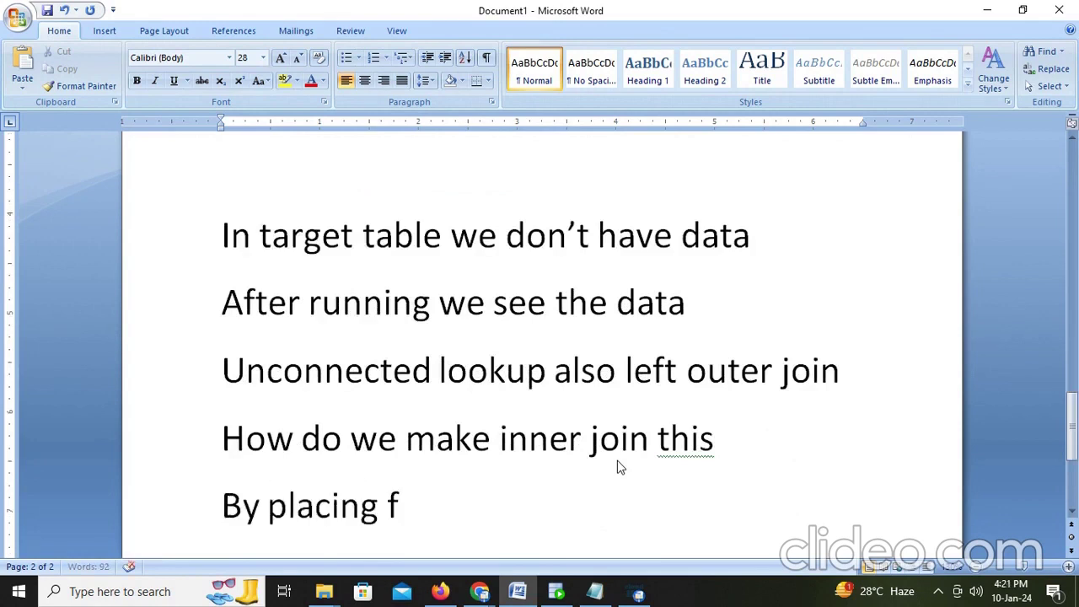
type("ilter con")
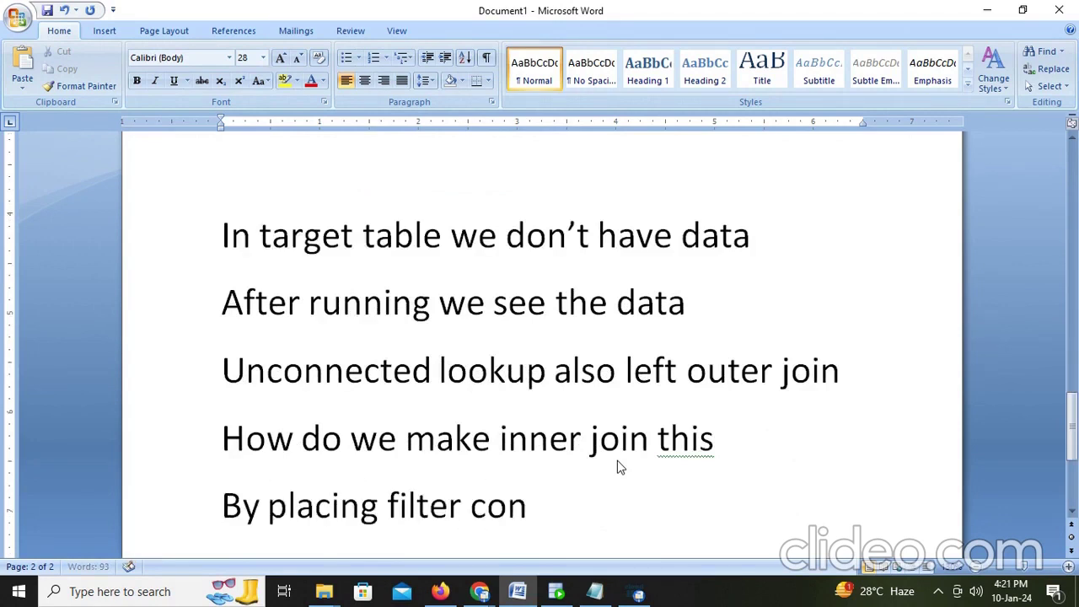
type("dition m")
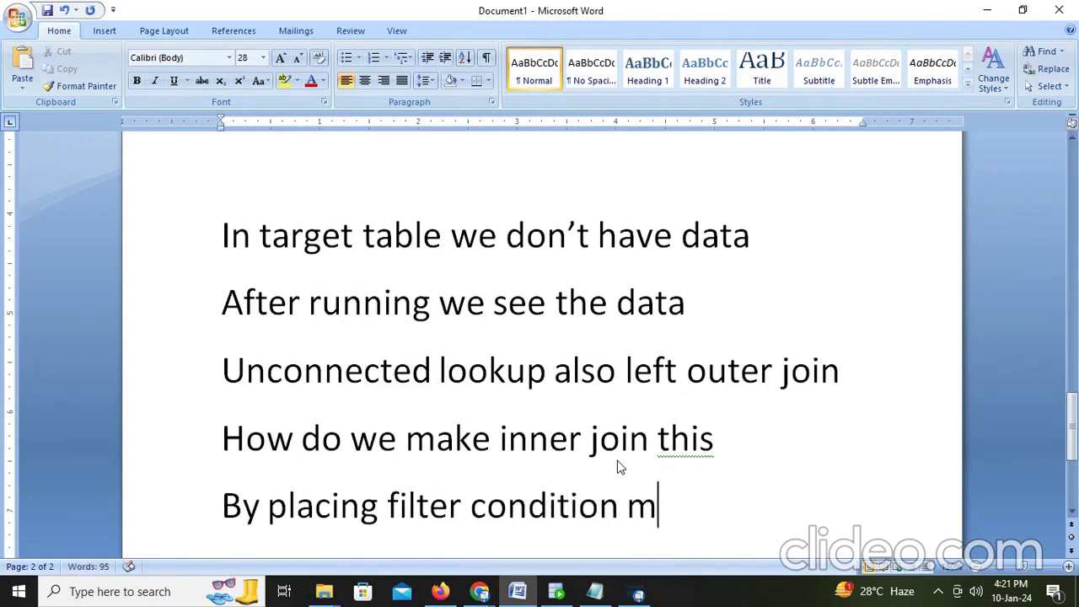
key("BackSpace")
type("we make")
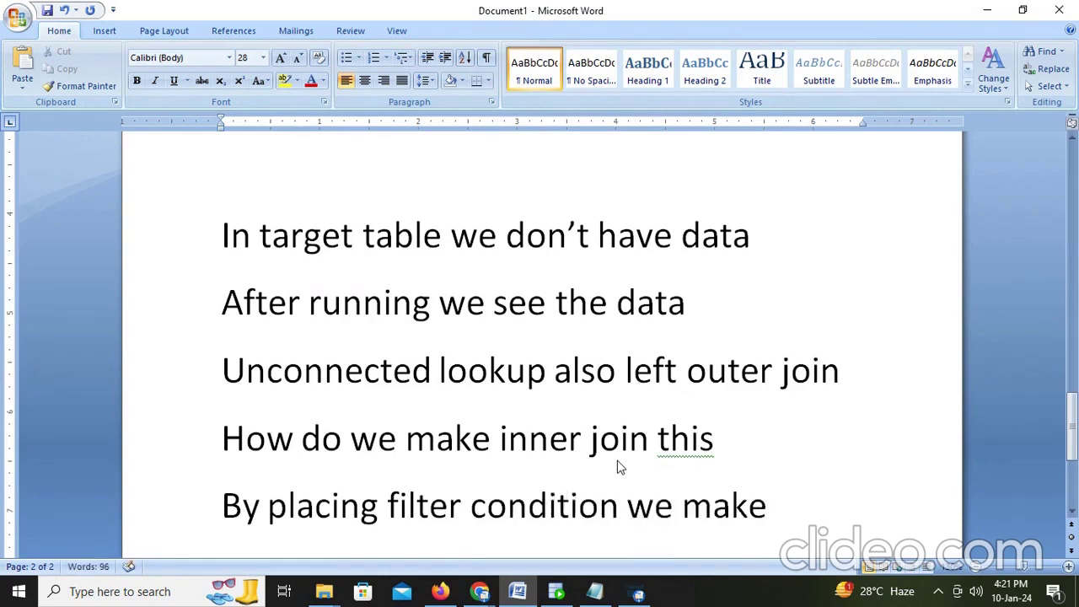
left_click(441, 591)
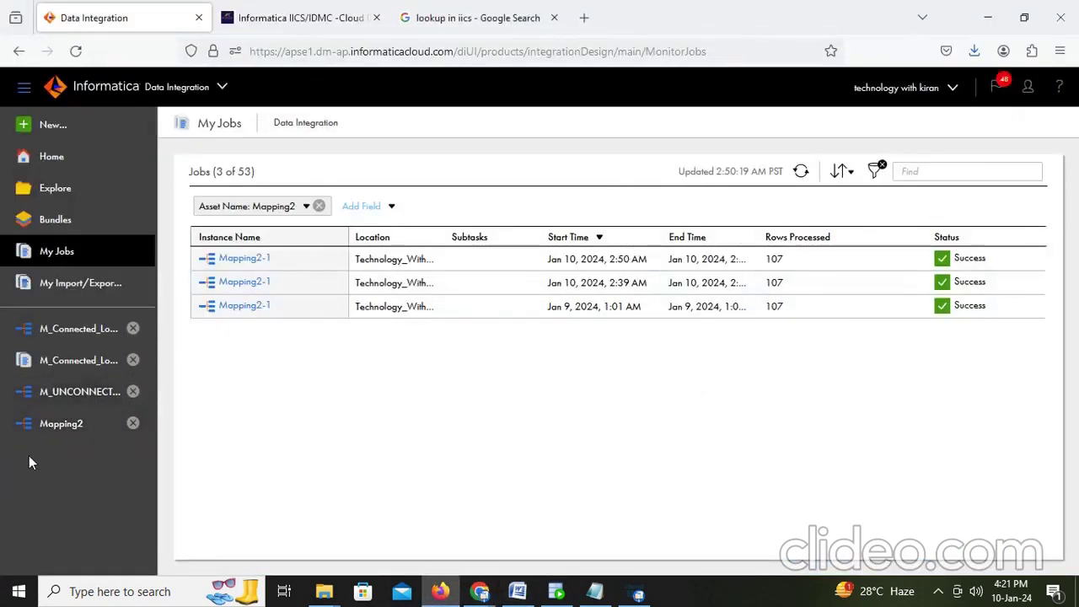
Step: Open Mapping2, insert a Filter between Expression and Target, and shift Target right
left_click(73, 396)
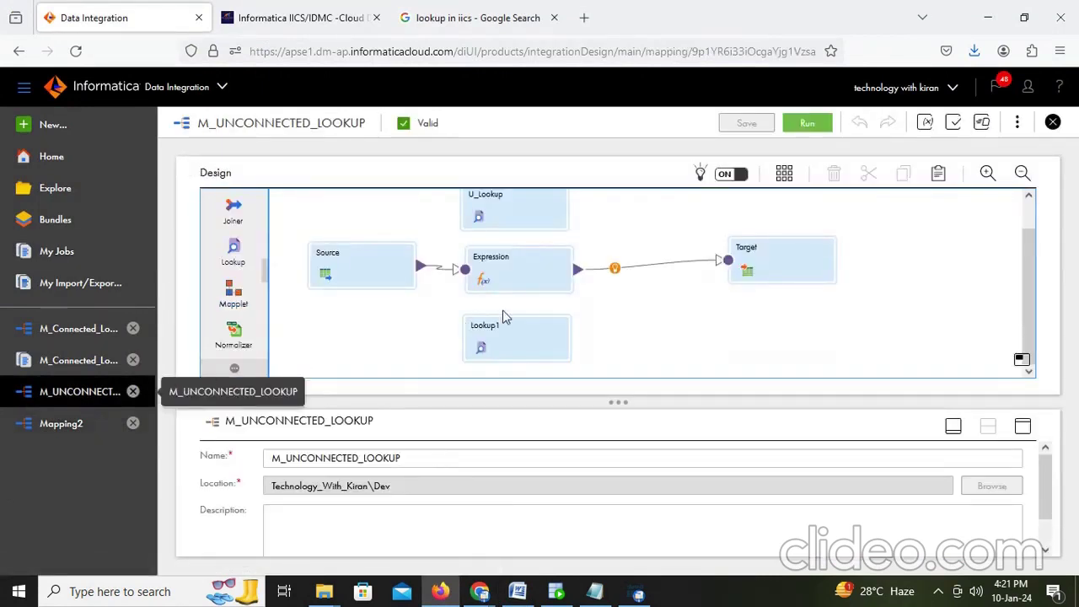
left_click(80, 425)
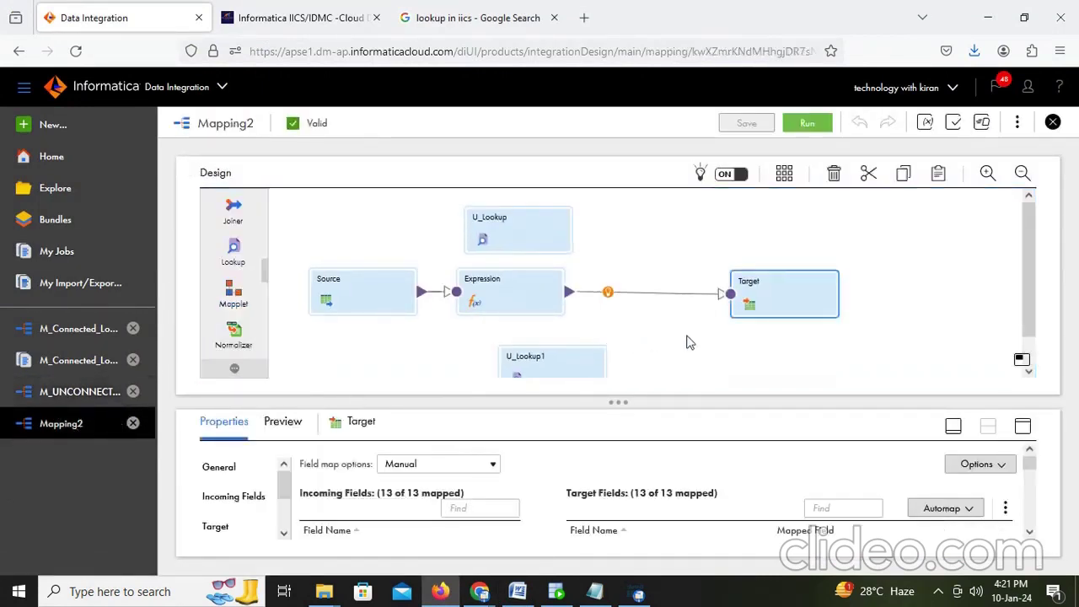
scroll(743, 367, "down", 1)
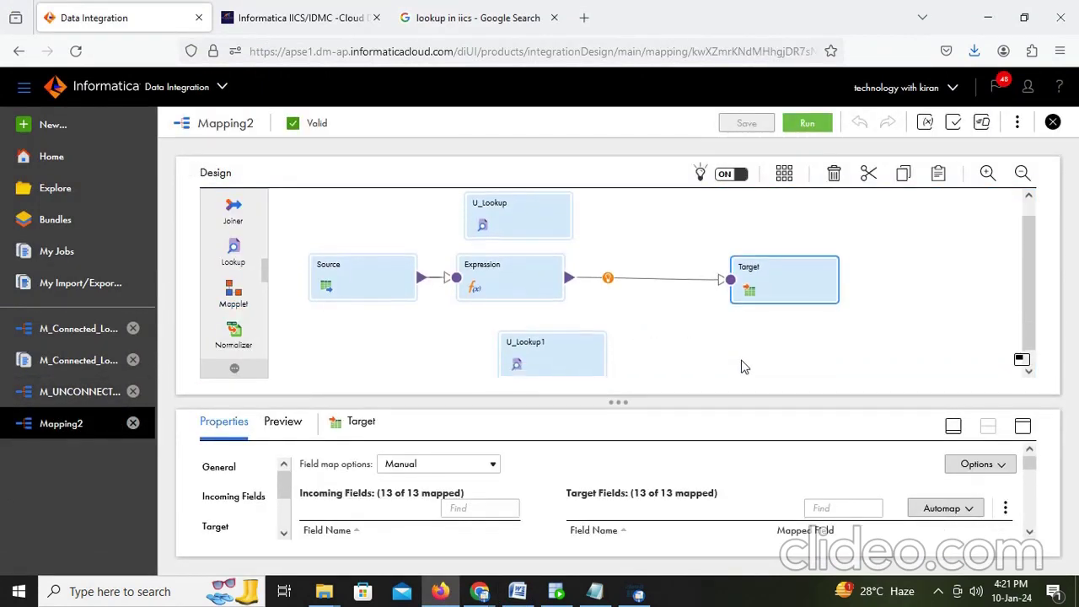
left_click(607, 263)
scroll(675, 346, "down", 2)
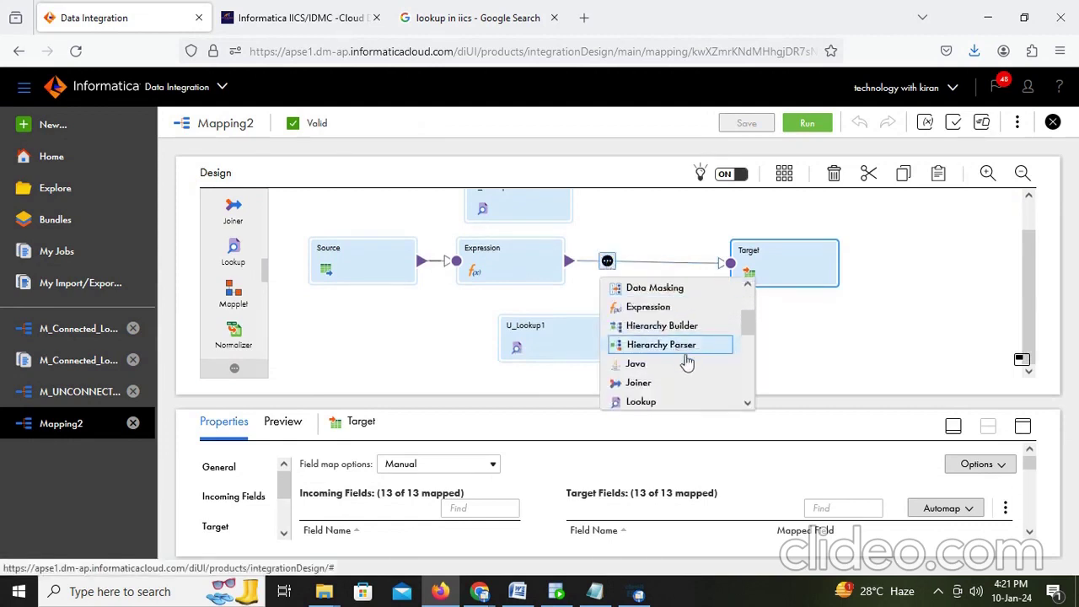
scroll(662, 329, "down", 4)
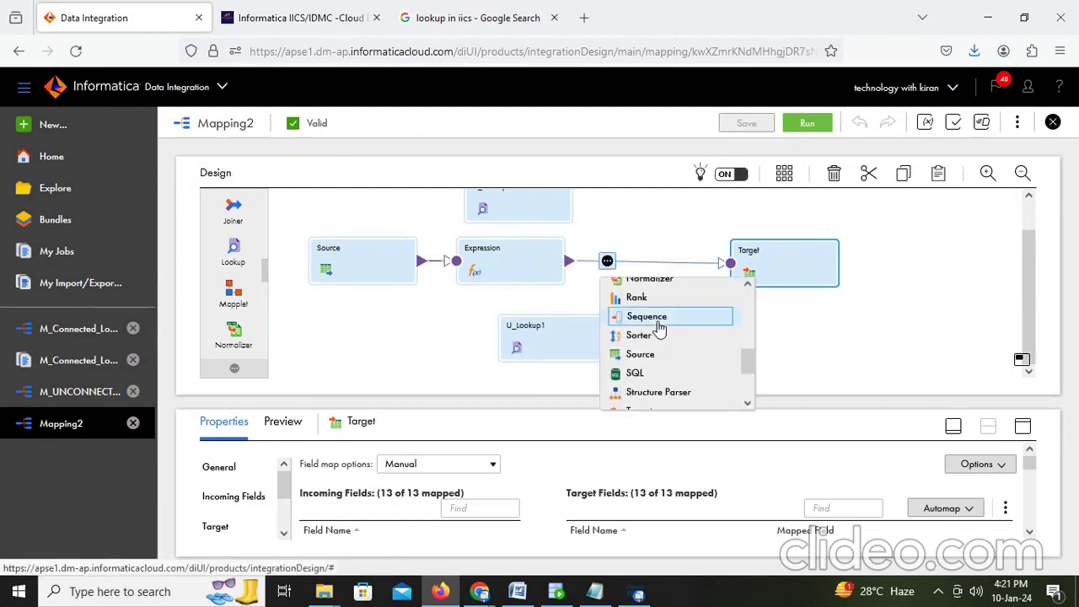
scroll(660, 329, "up", 6)
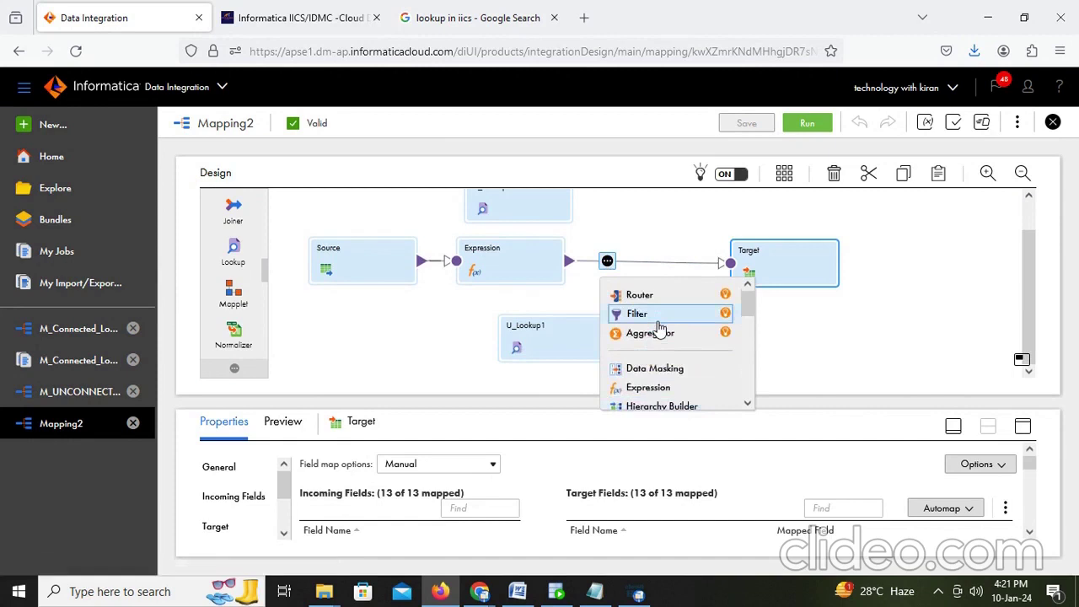
left_click(658, 325)
left_click_drag(787, 272, 882, 270)
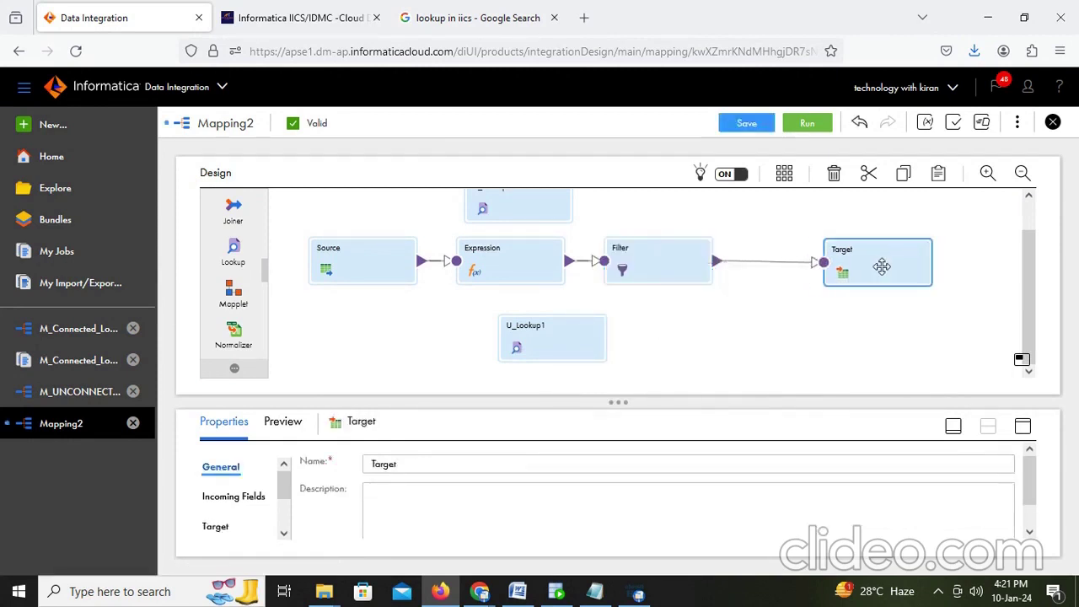
left_click(675, 269)
Step: Switch the Filter condition to Advanced and enter the validated not isnull(o_dept_name)
left_click(1022, 426)
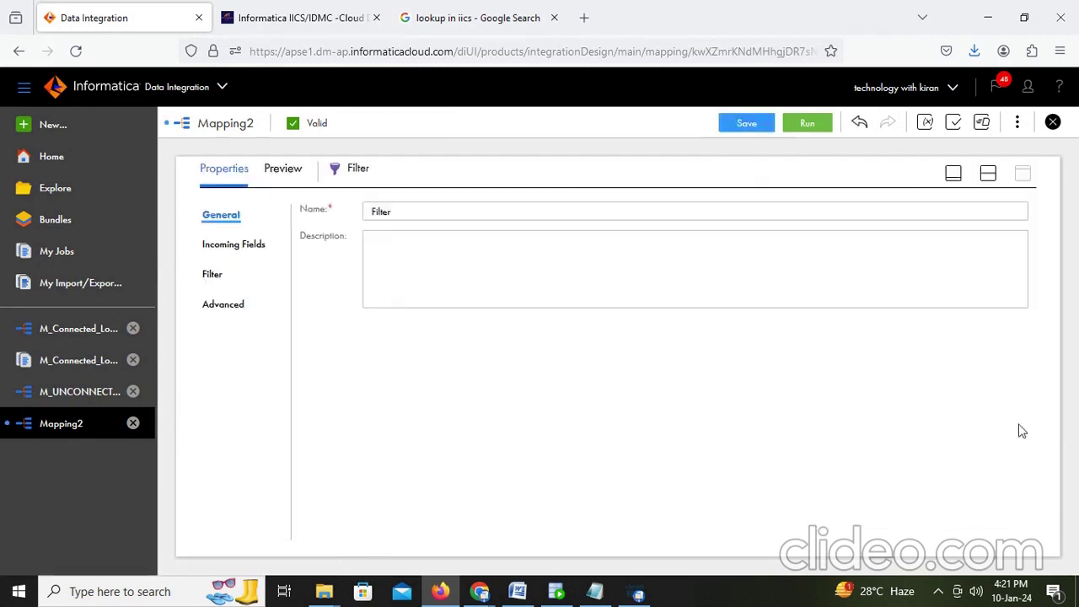
left_click(225, 306)
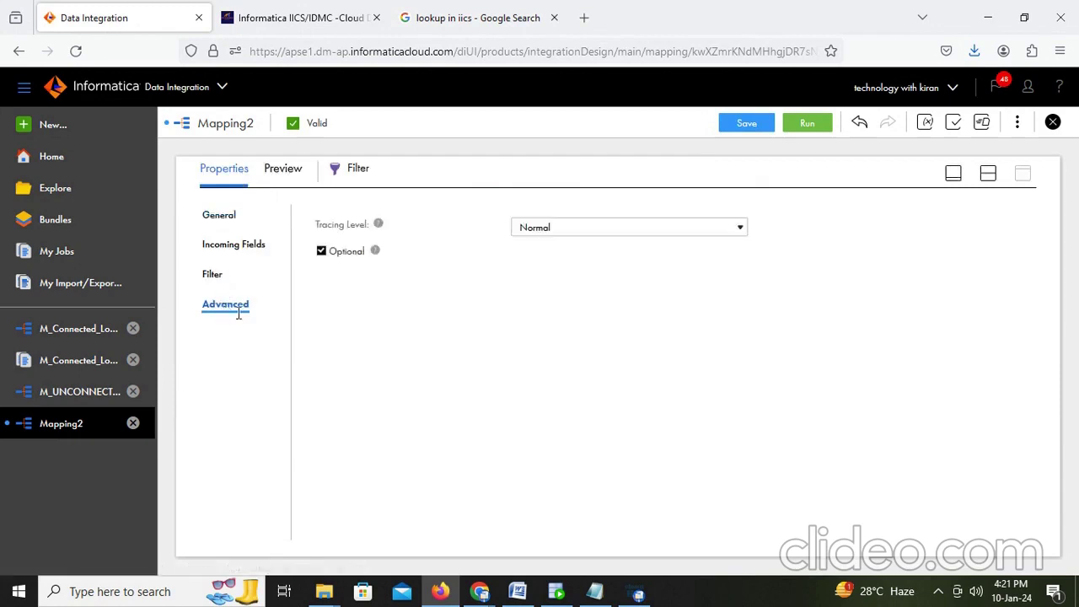
left_click(205, 276)
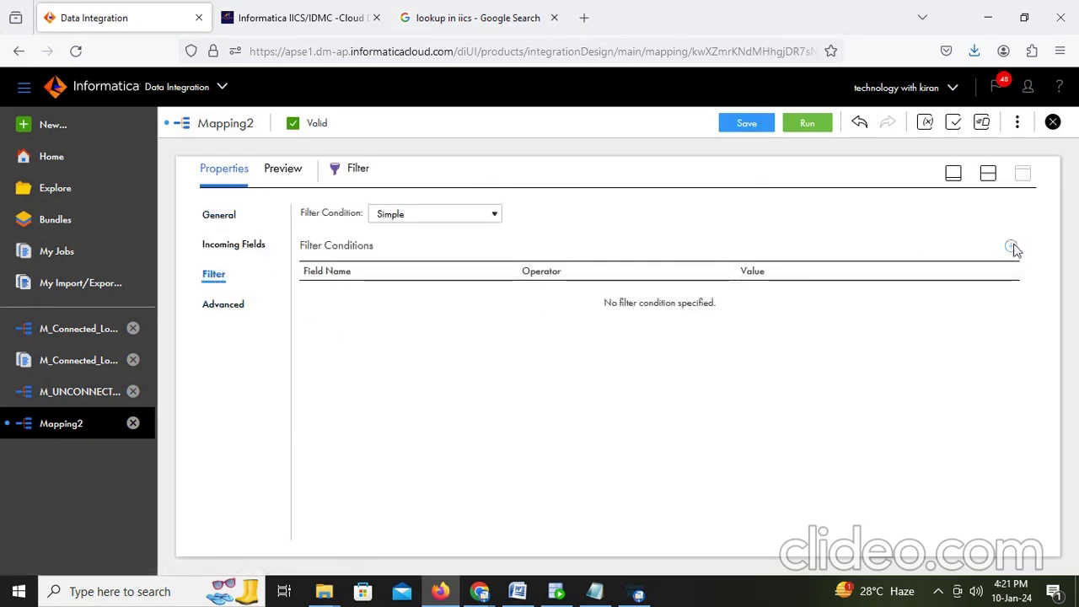
left_click(405, 216)
left_click(398, 255)
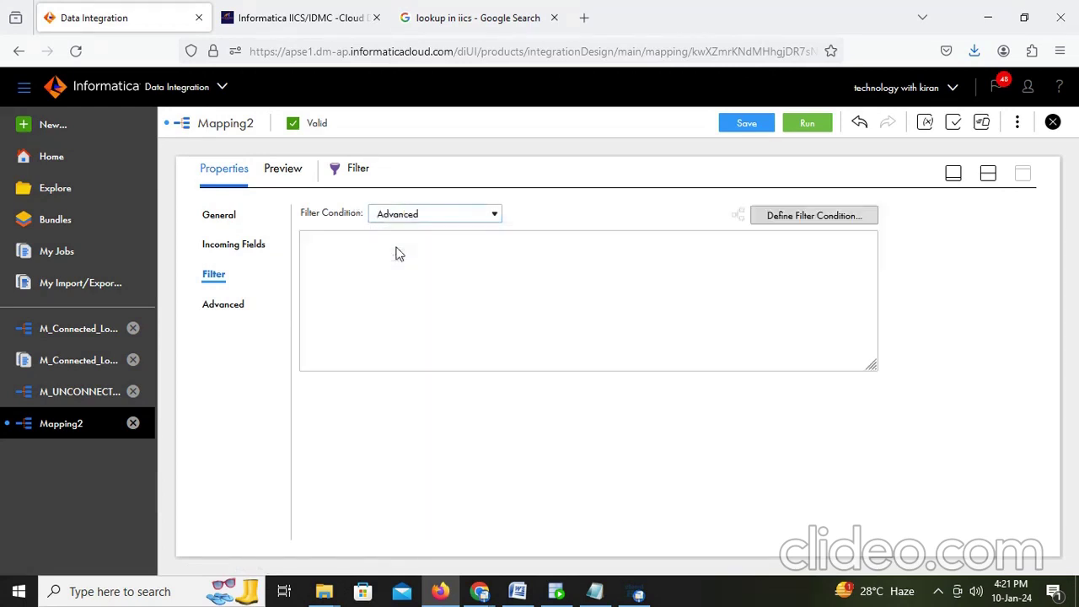
left_click(812, 216)
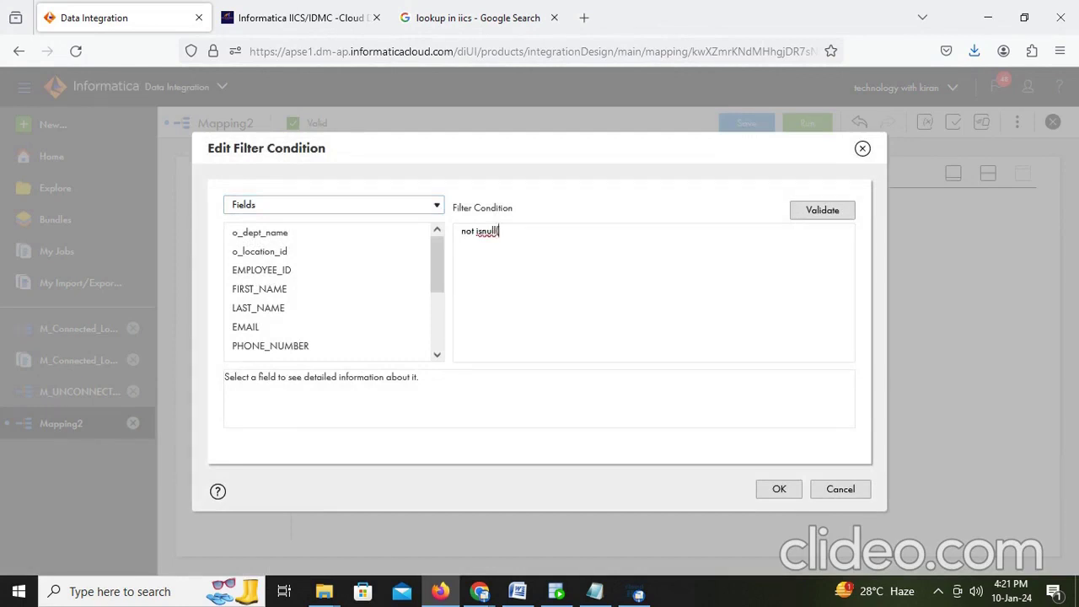
scroll(351, 318, "down", 2)
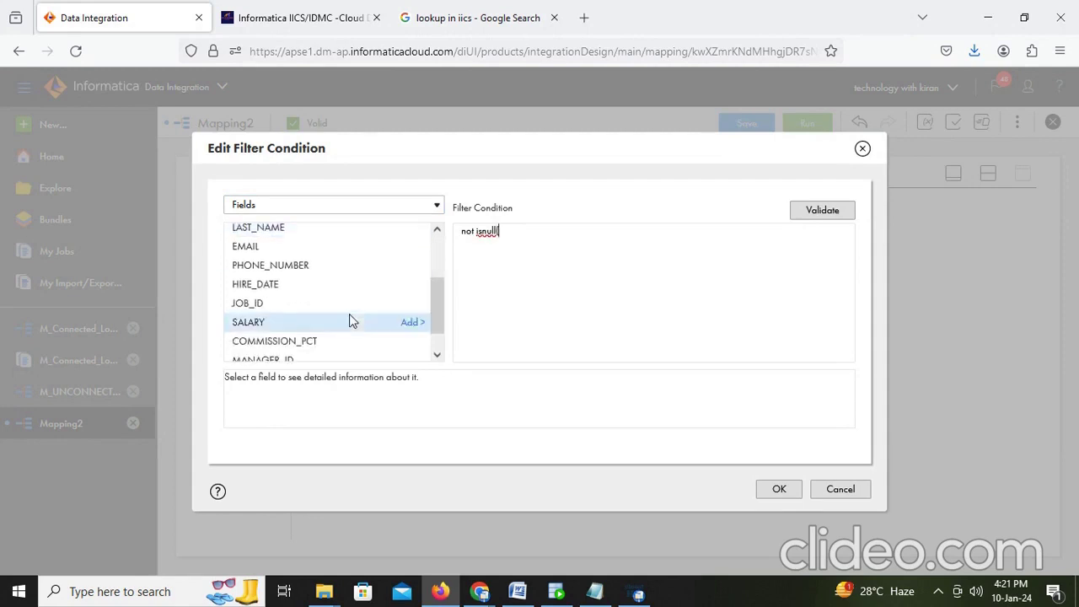
scroll(352, 320, "up", 2)
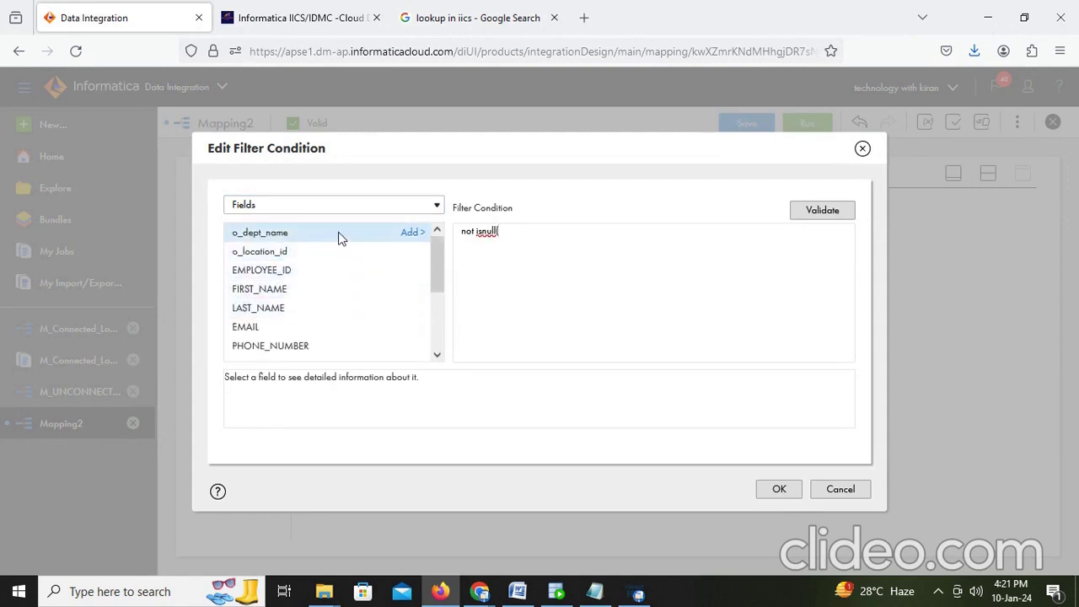
left_click(410, 233)
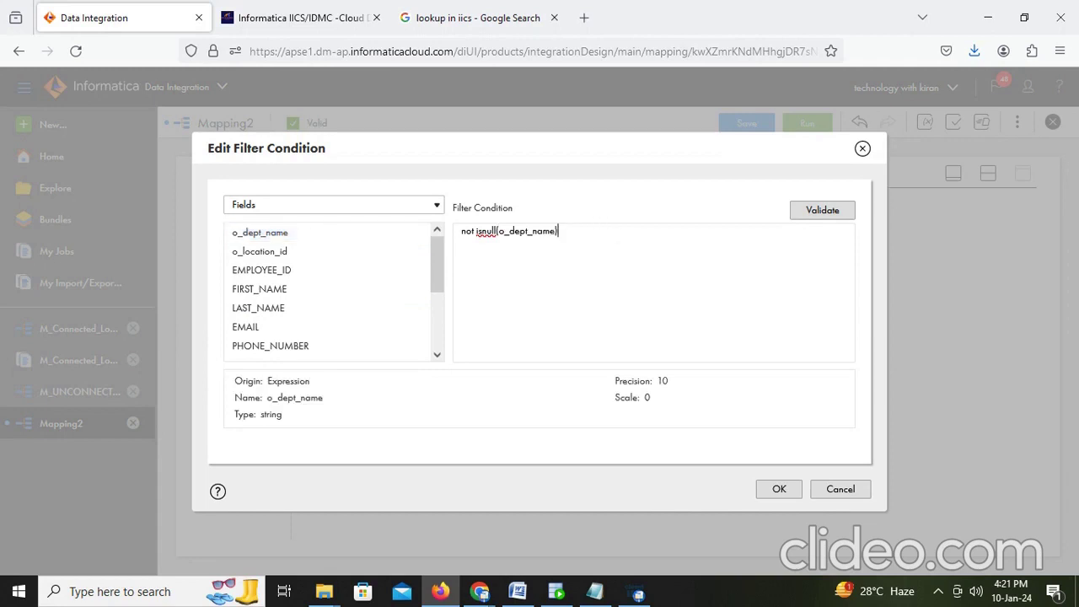
left_click(819, 210)
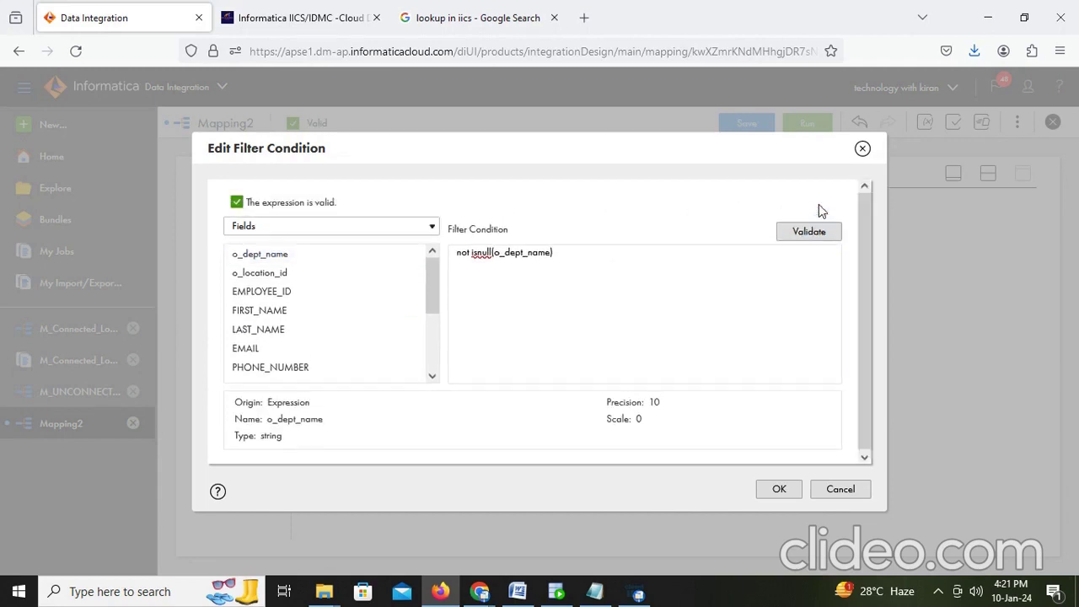
left_click(780, 491)
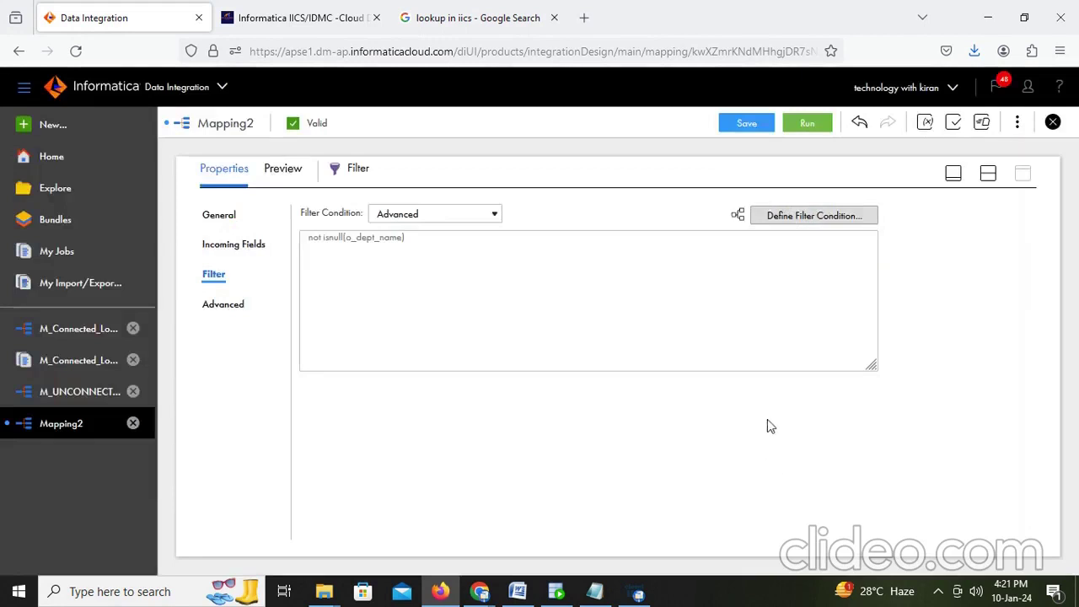
Step: Save Mapping2 and open its Run Mapping2 dialog
left_click(756, 127)
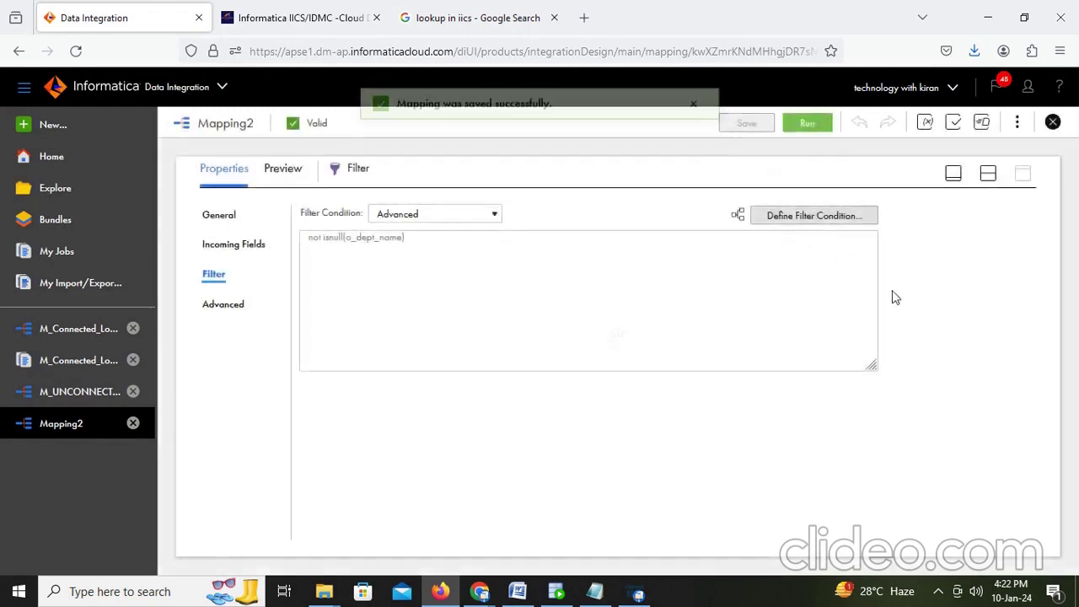
left_click(989, 173)
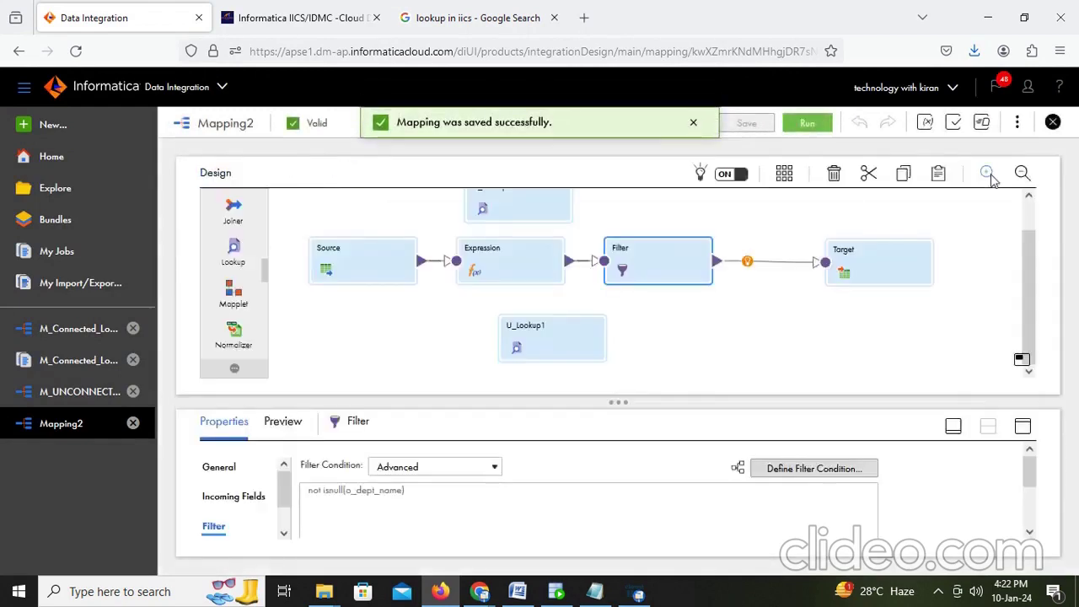
left_click(811, 124)
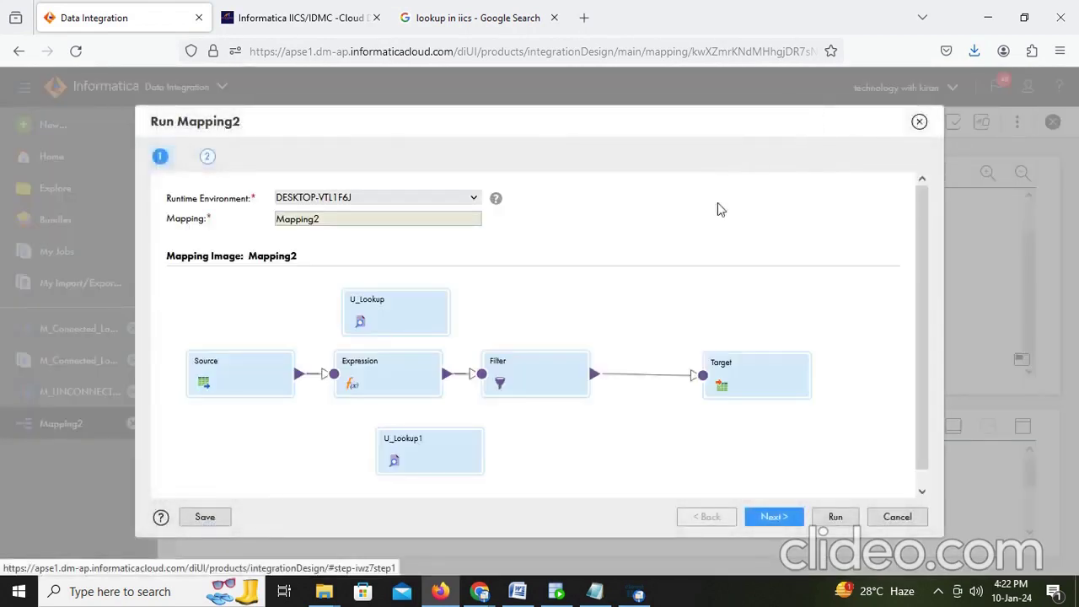
Step: Truncate T_EMPLOYEES_DEPT in SQL Developer before the run
left_click(639, 599)
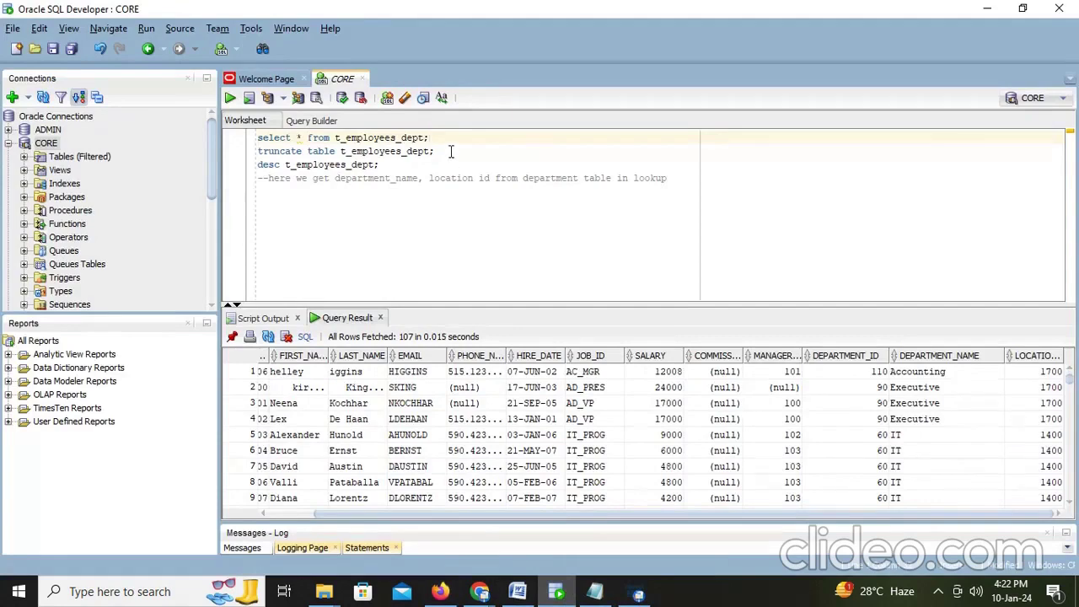
left_click(451, 151)
key("ctrl+Return")
key("ctrl+Return")
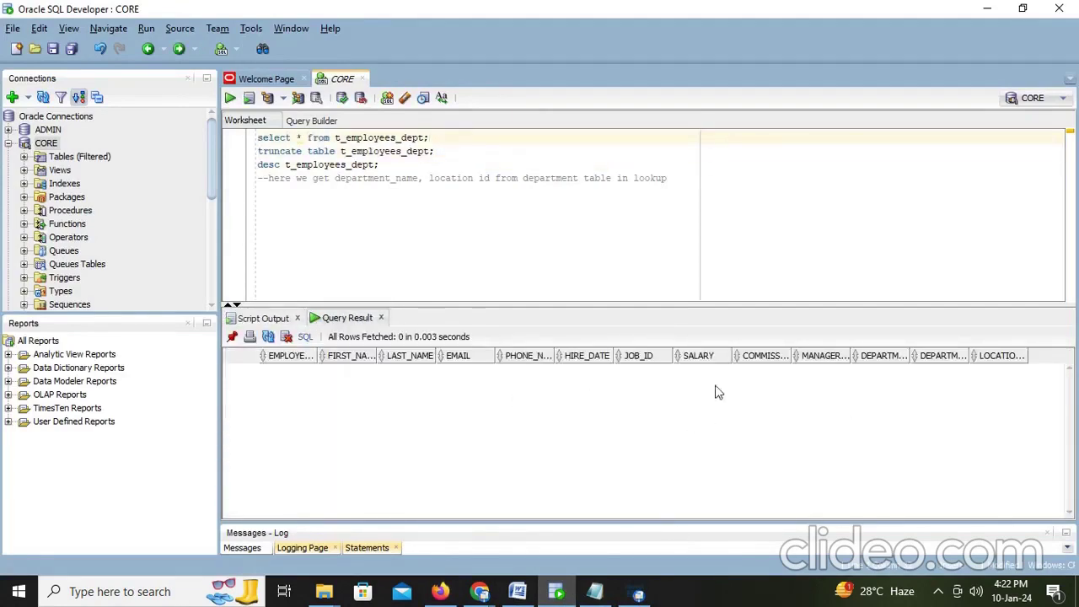
left_click(440, 591)
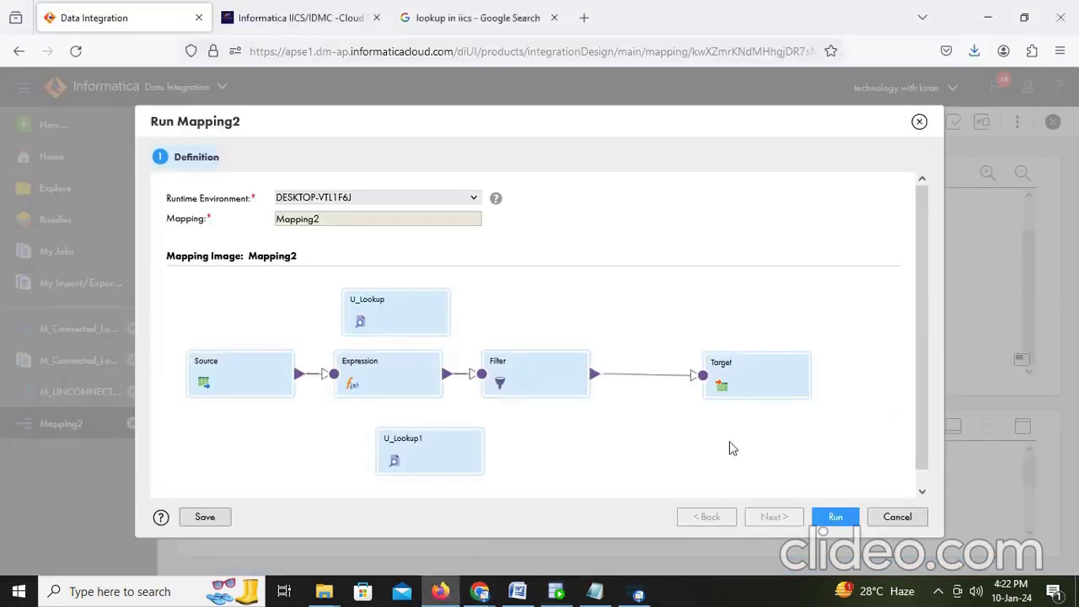
Step: Run Mapping2 and refresh My Jobs until the Mapping2-2 run shows success
left_click(835, 517)
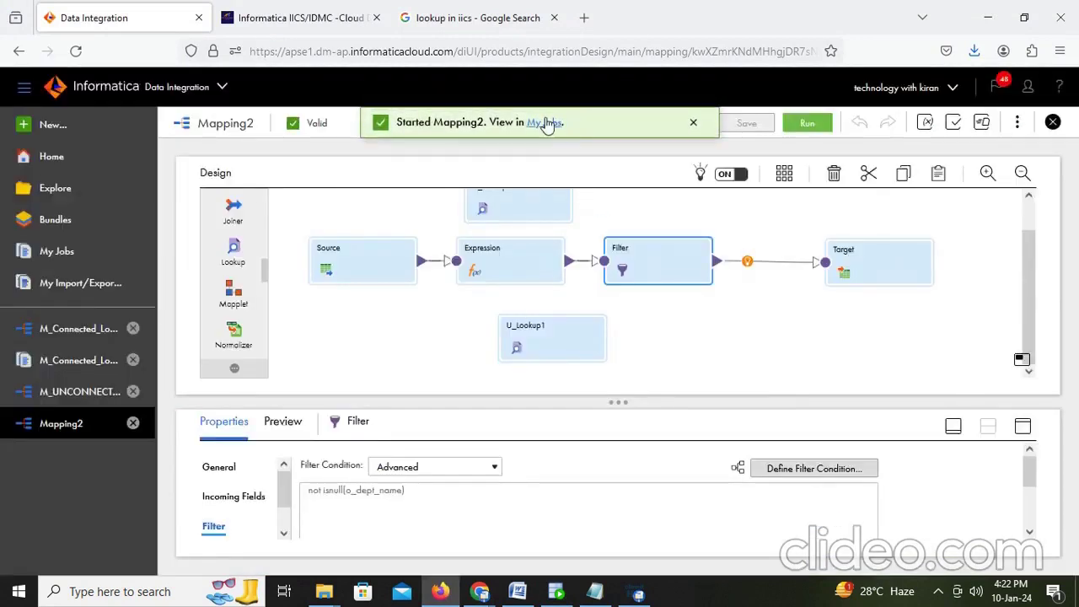
left_click(547, 123)
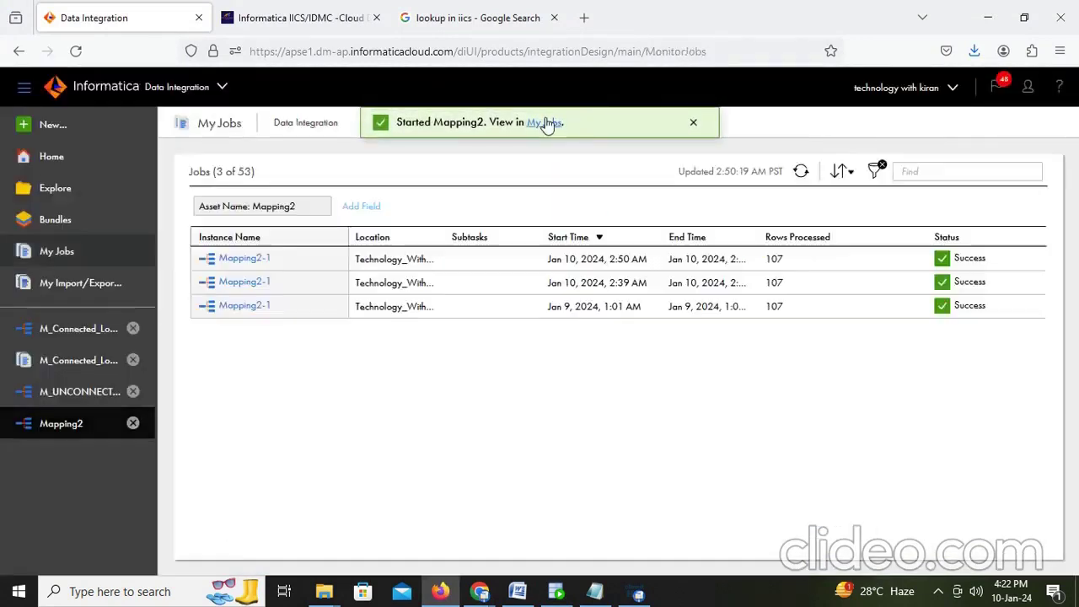
left_click(801, 173)
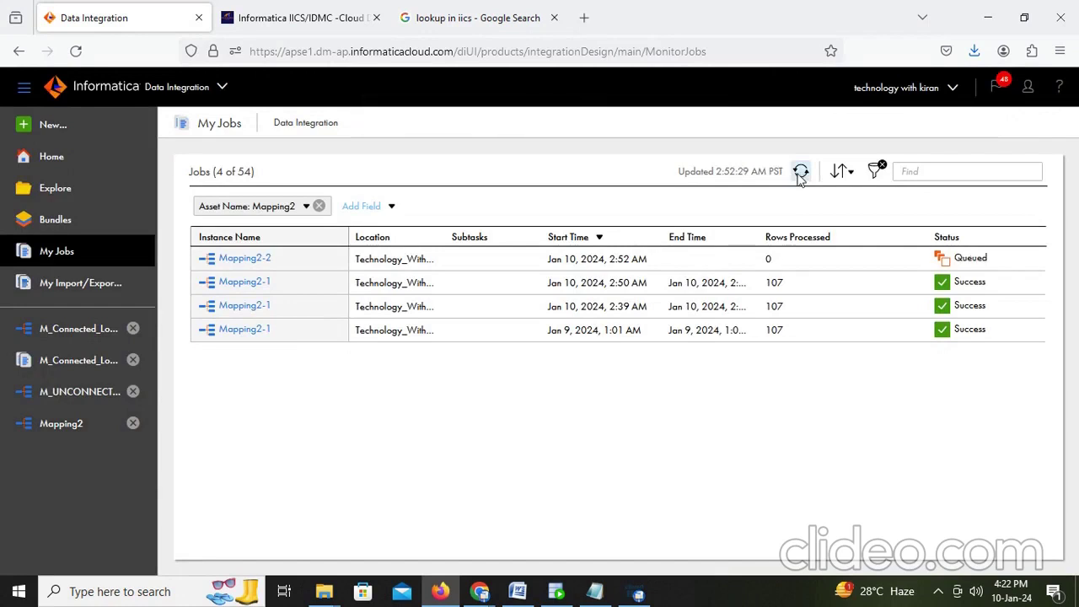
left_click(801, 174)
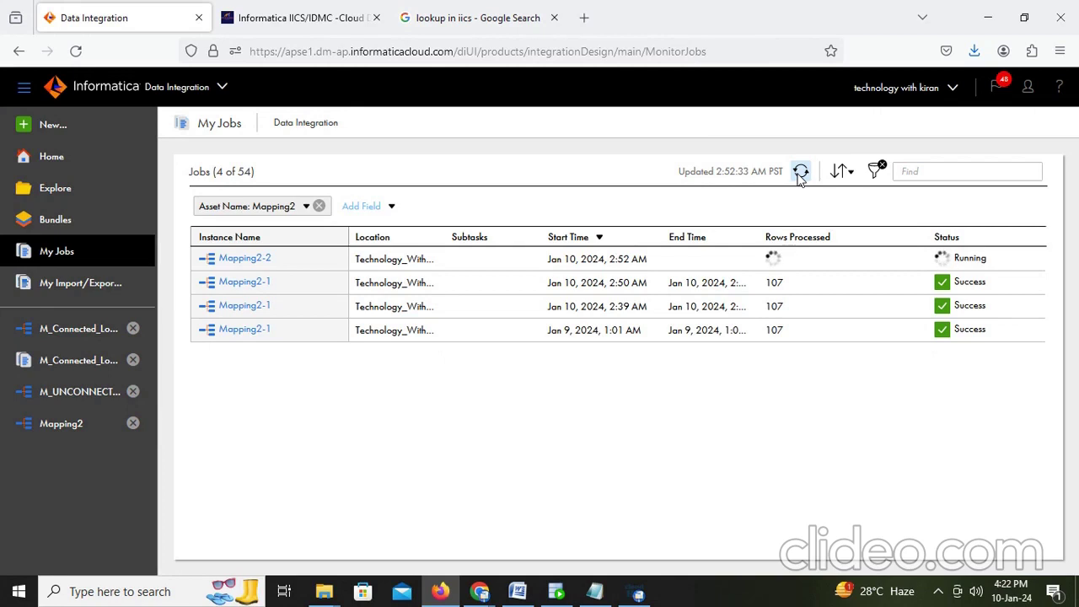
left_click(800, 174)
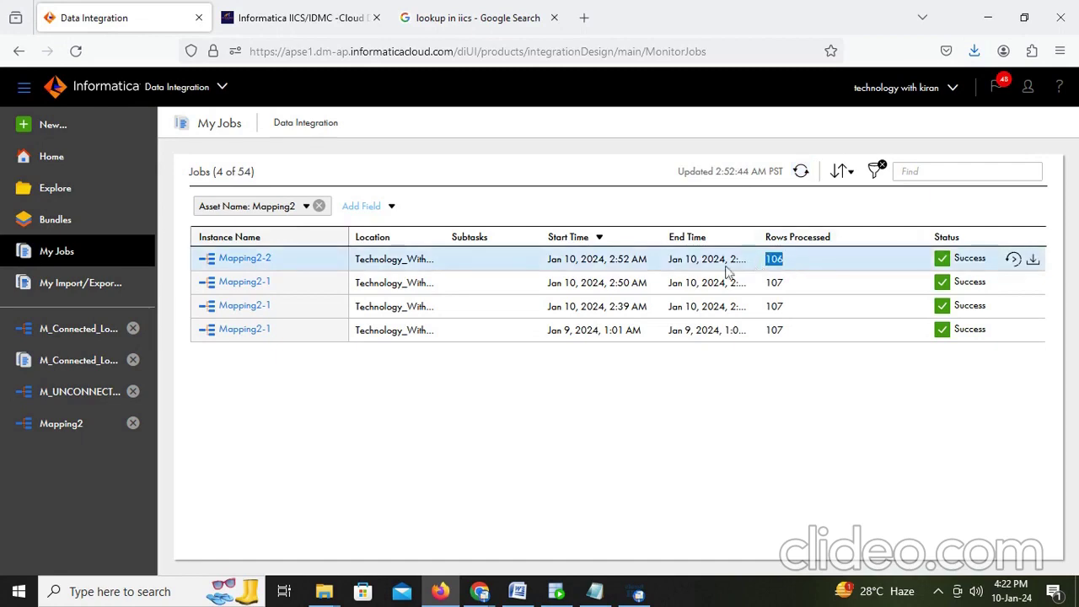
Step: Open the Mapping2-2 job details and check 107 source rows and 106 target rows
left_click(244, 259)
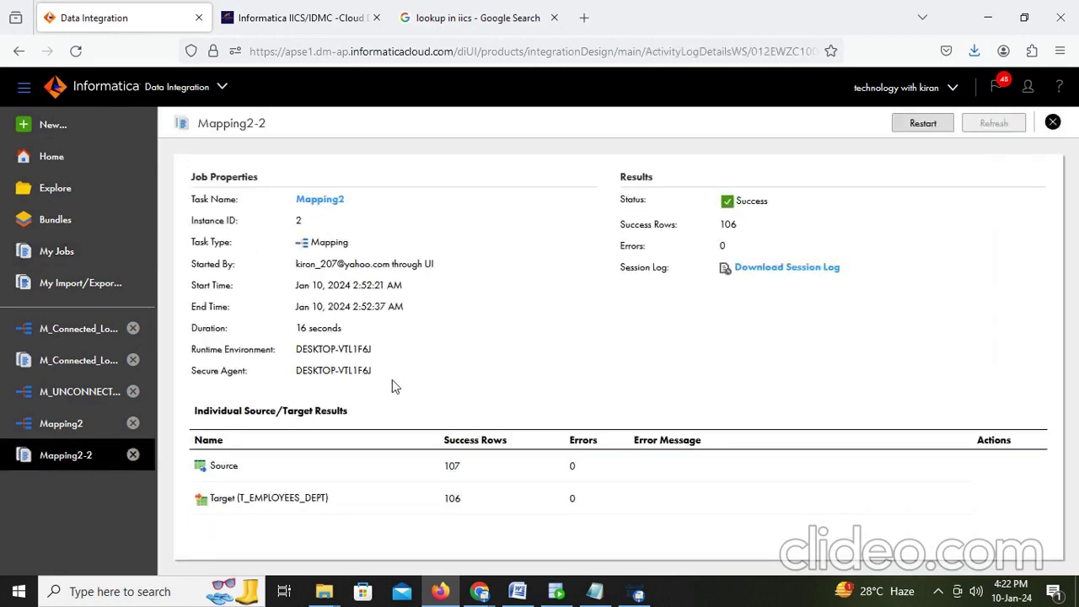
double_click(452, 468)
double_click(470, 503)
left_click(517, 593)
Step: Add the line 'Here we restricted one record.' under the filter-condition note
key("Return")
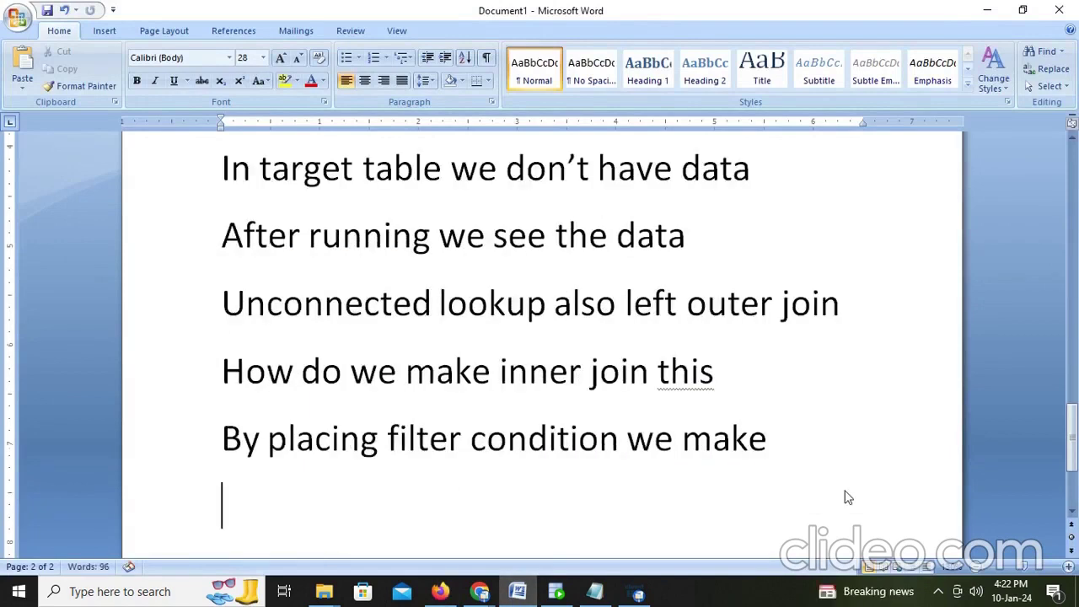
type("here ")
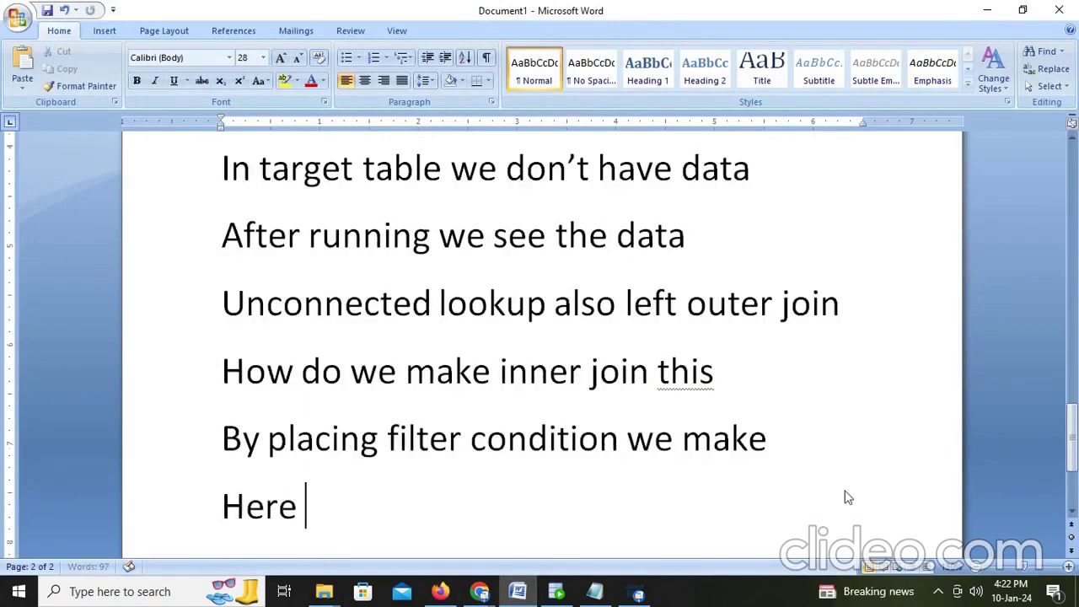
type("we re")
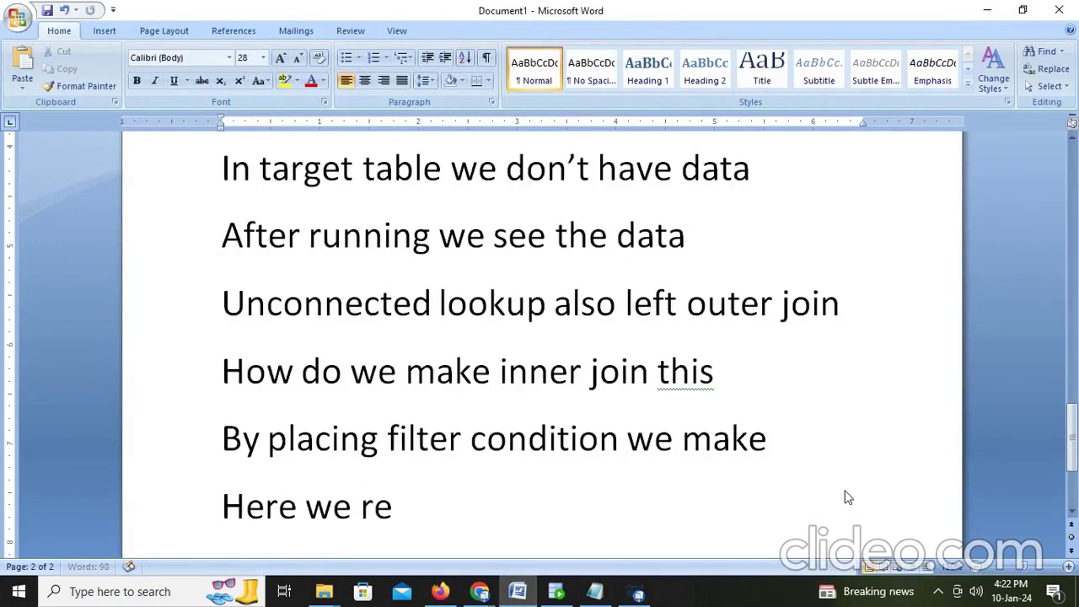
type("stricted")
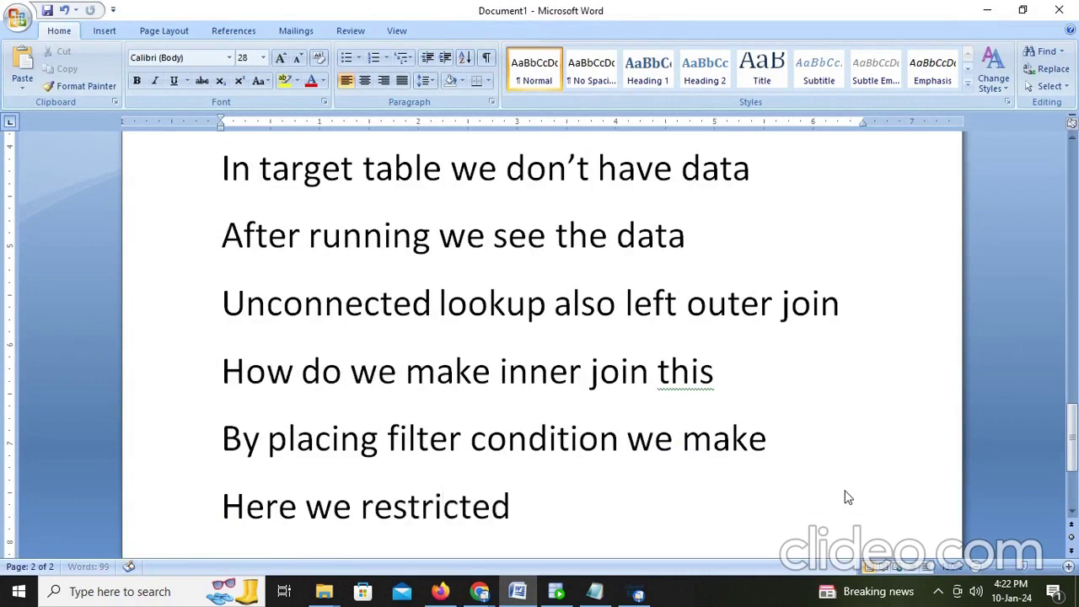
type(" one reco")
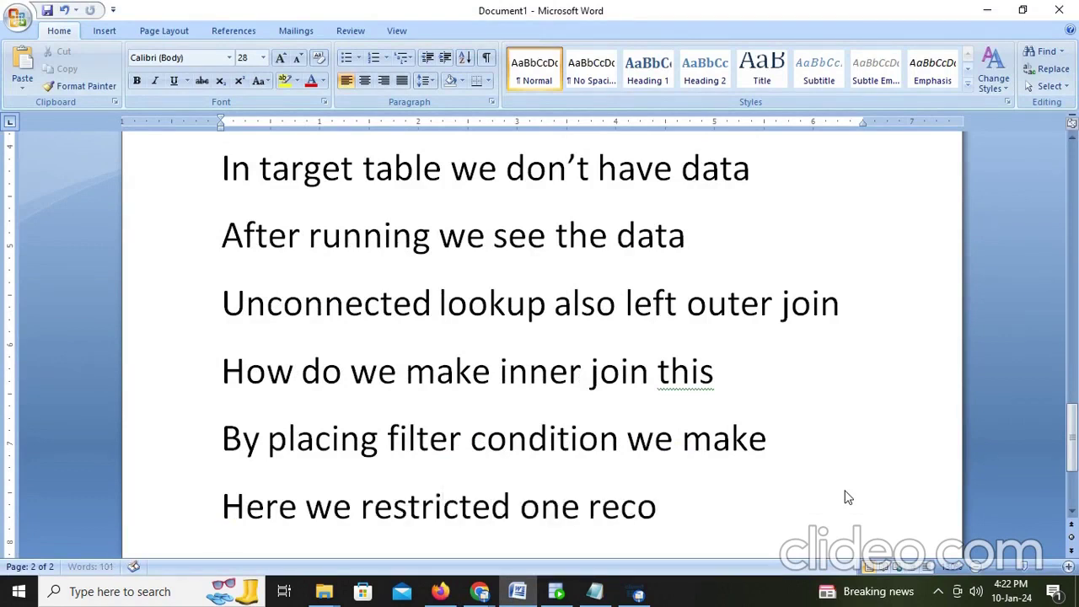
type("rd.")
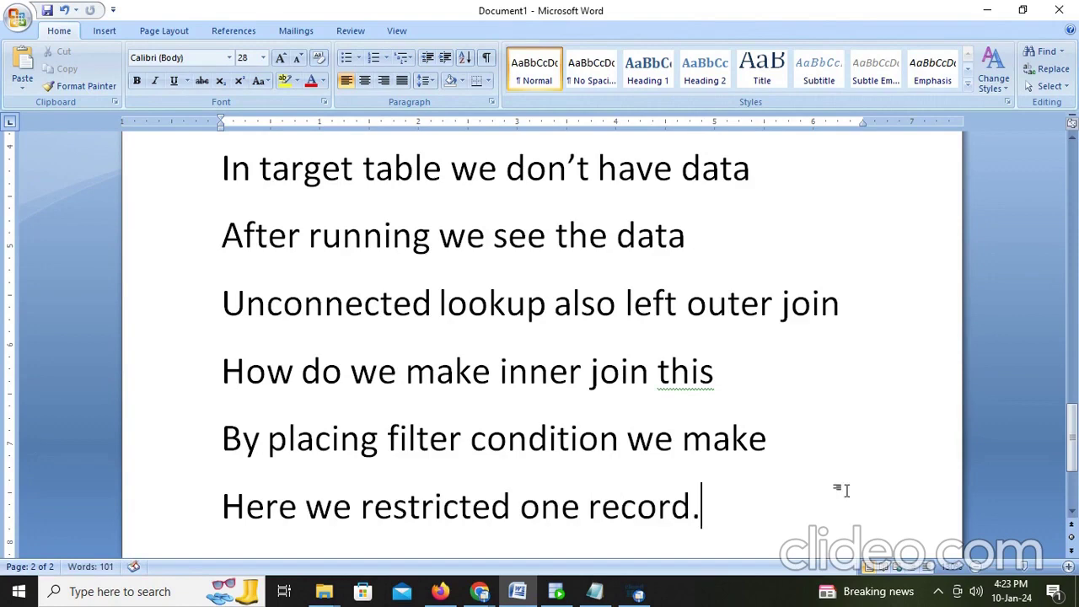
Step: Rerun select * from t_employees_dept in SQL Developer to confirm 106 rows
left_click(556, 593)
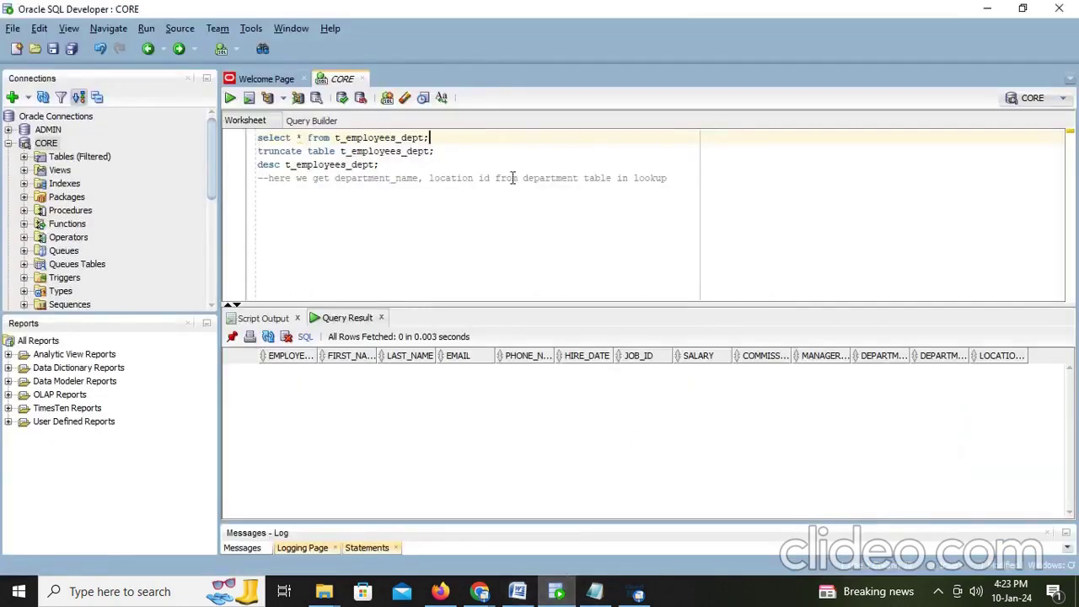
key("ctrl+Return")
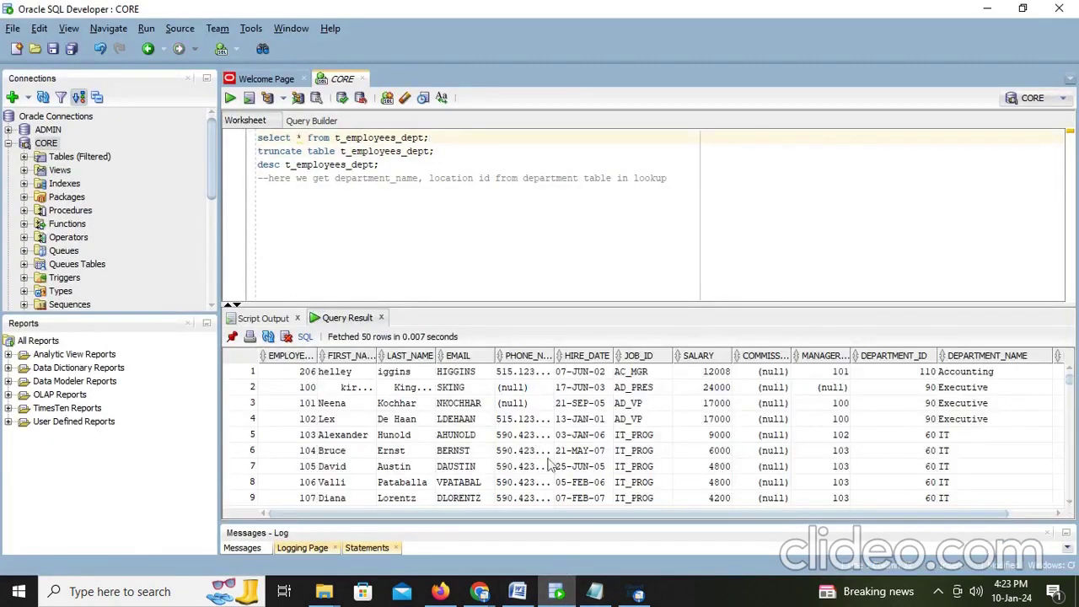
left_click_drag(618, 517, 910, 502)
scroll(998, 432, "down", 20)
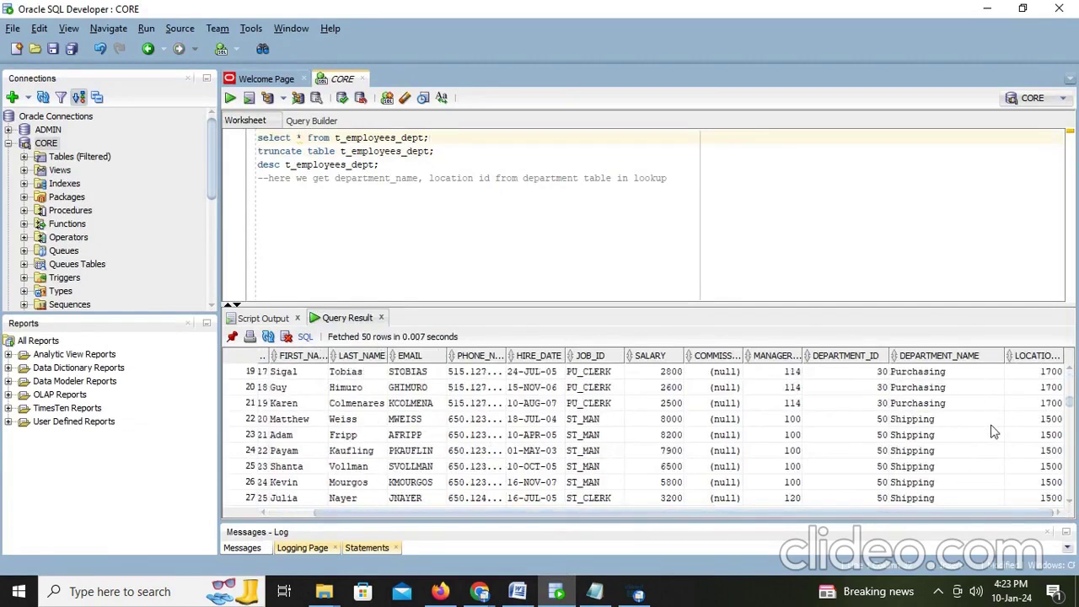
scroll(998, 433, "down", 7)
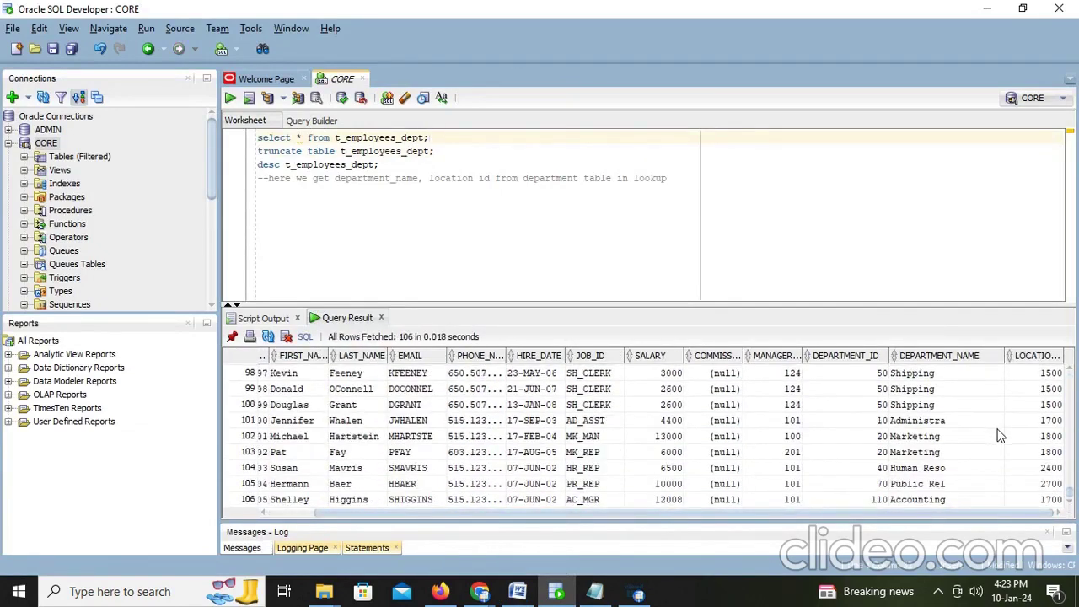
scroll(998, 433, "up", 15)
left_click(518, 591)
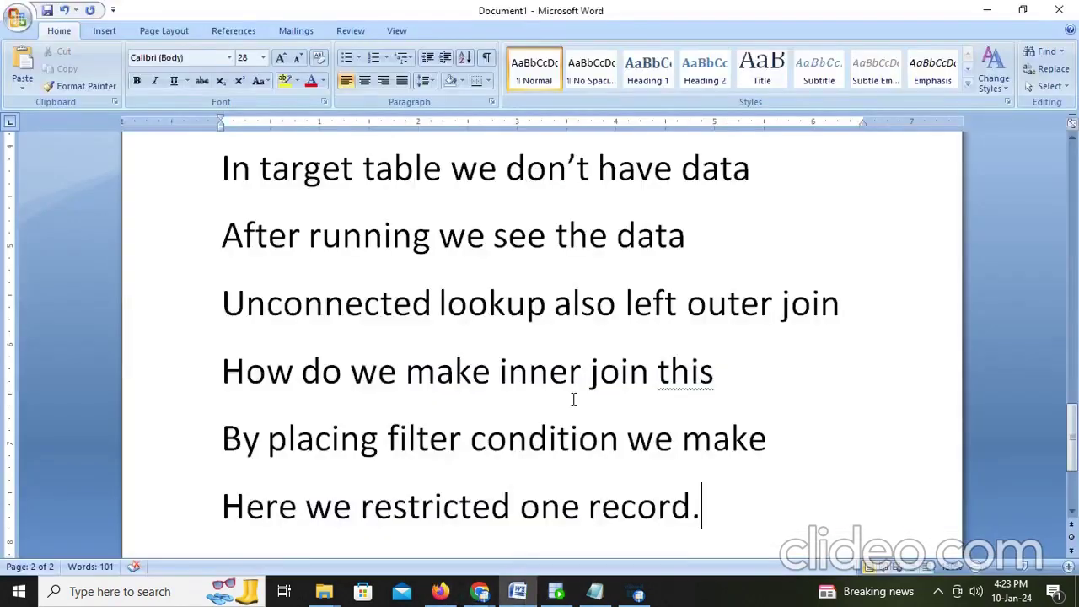
Step: Append the lines 'We don't have any null values.' and 'Pls subscribe and like'
key("Return")
type("We don")
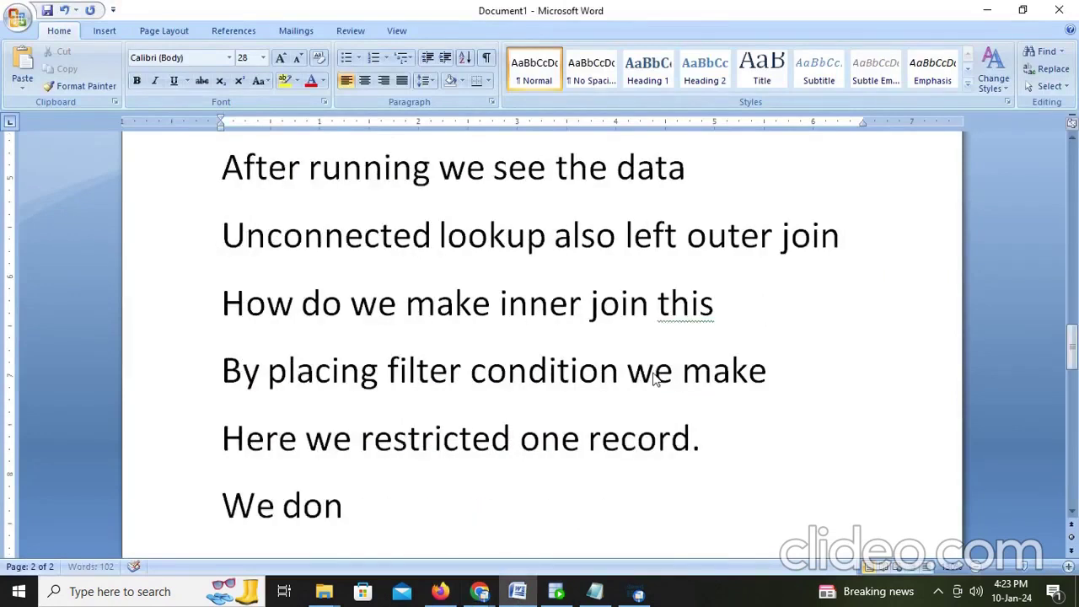
type("'t have na")
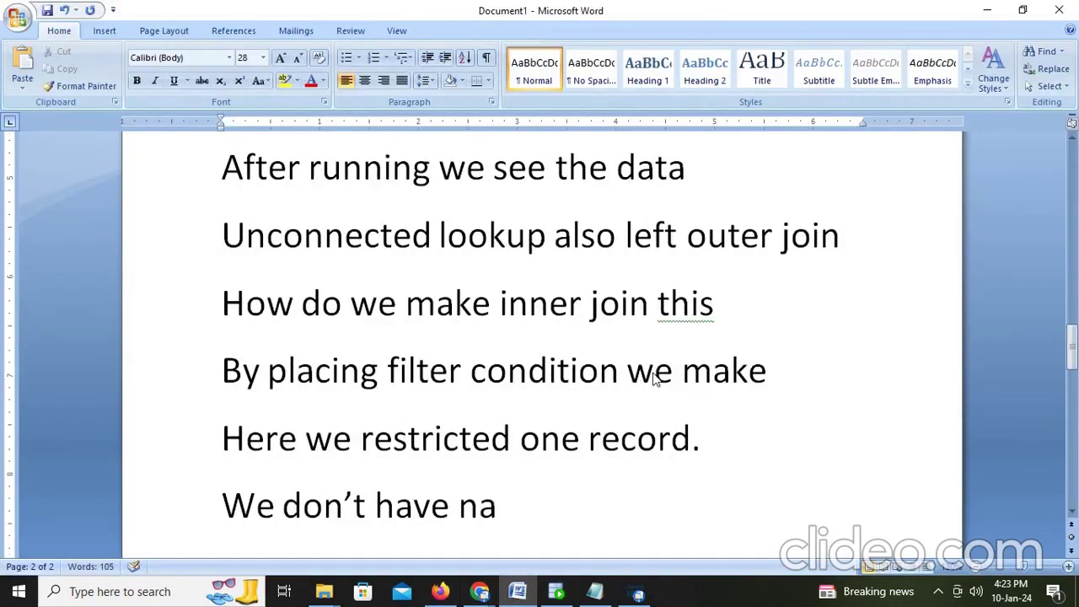
key("BackSpace")
key("BackSpace")
type("any null")
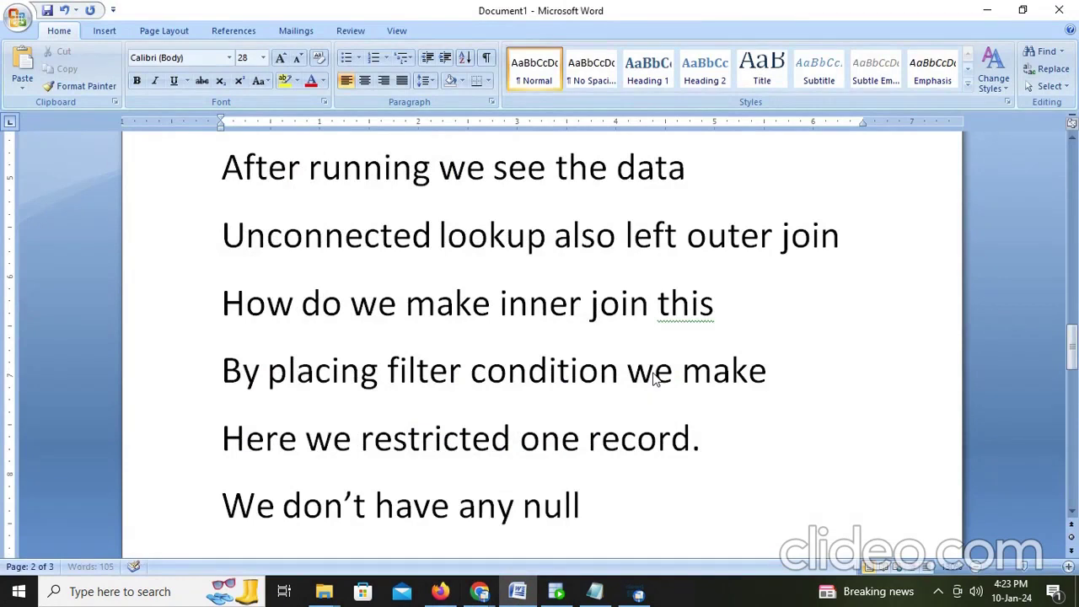
type(" values.")
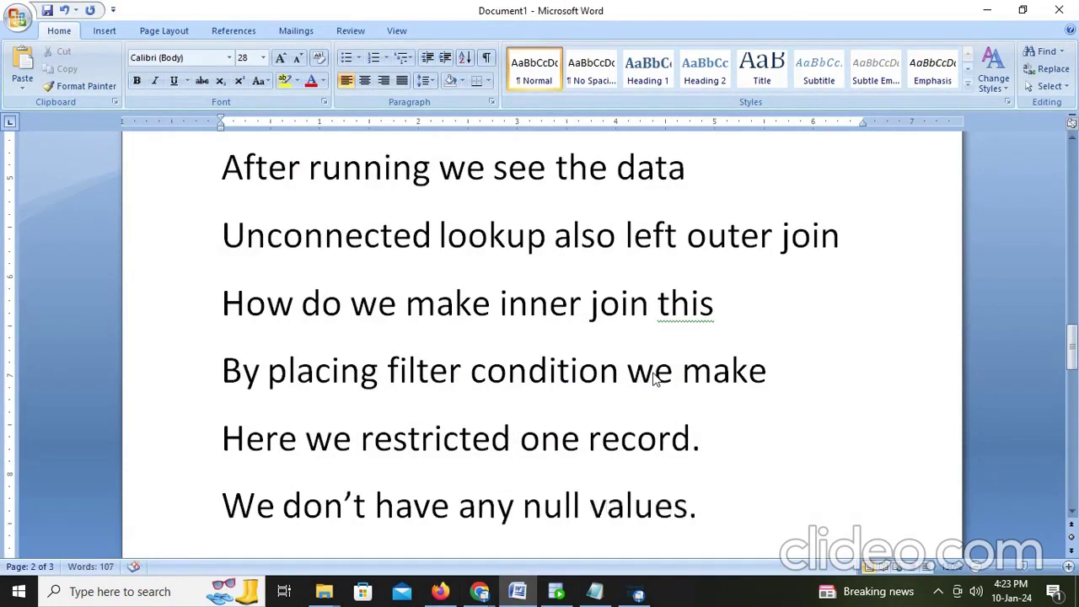
key("Return")
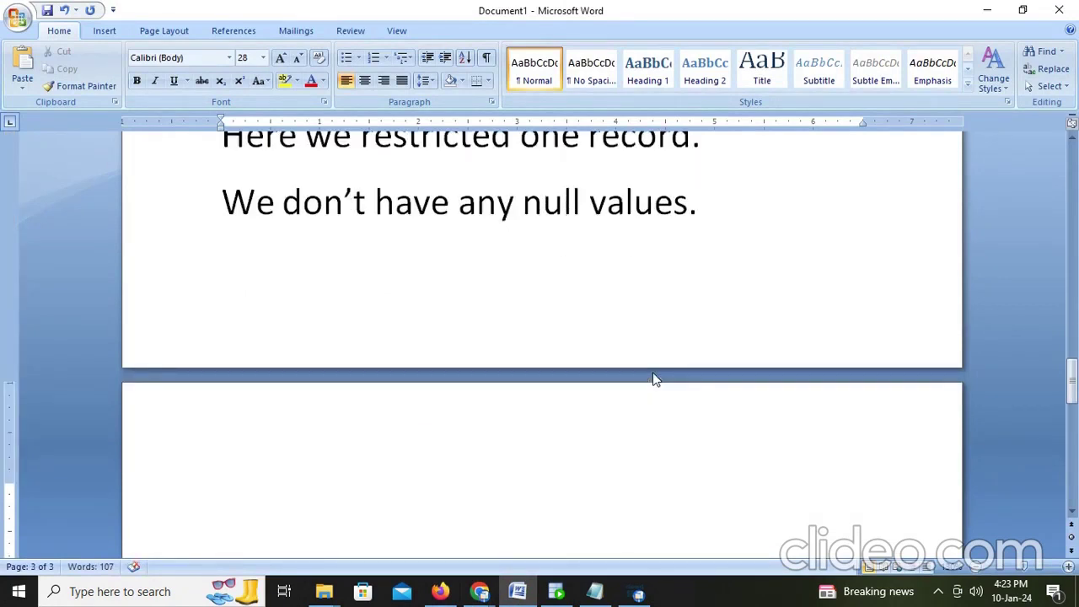
type("pls sub")
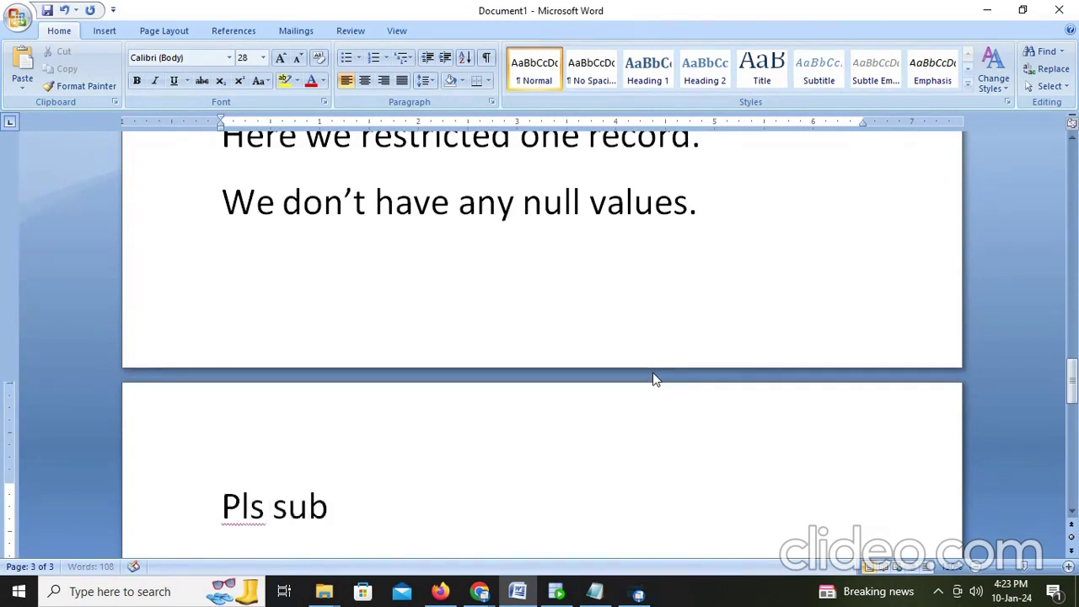
type("x")
key("BackSpace")
type("cribe and like")
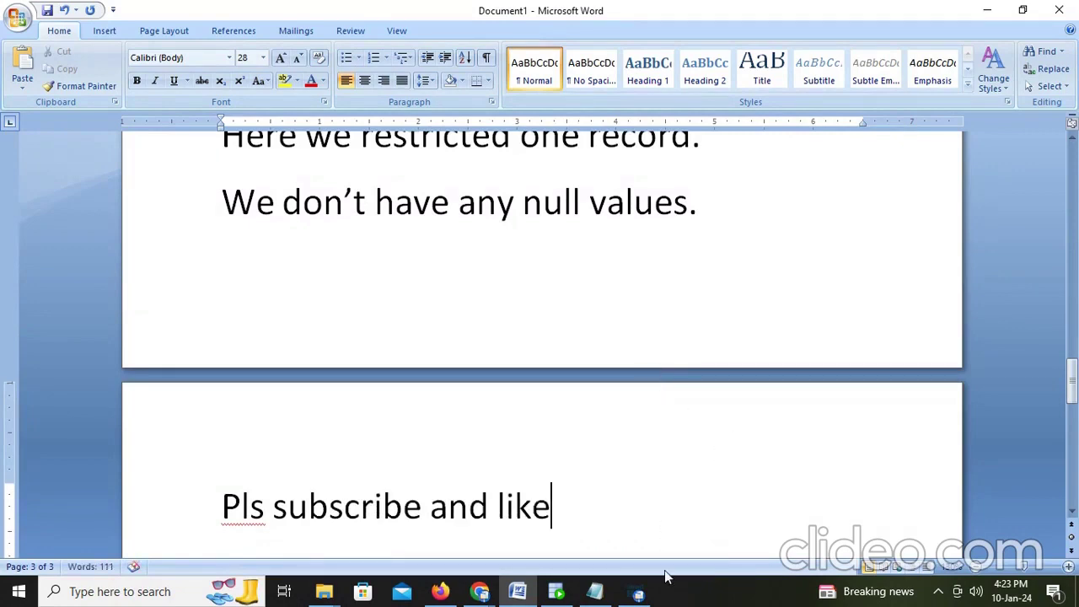
left_click(638, 591)
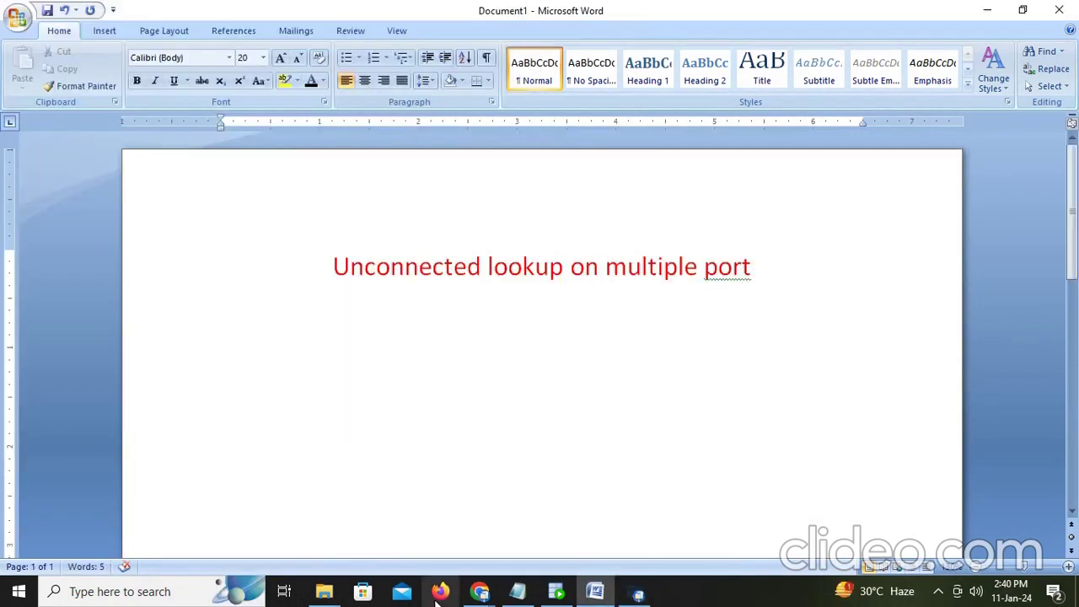
Step: Write the note on taking the source and concatenating columns into one output in an unconnected lookup
left_click(436, 600)
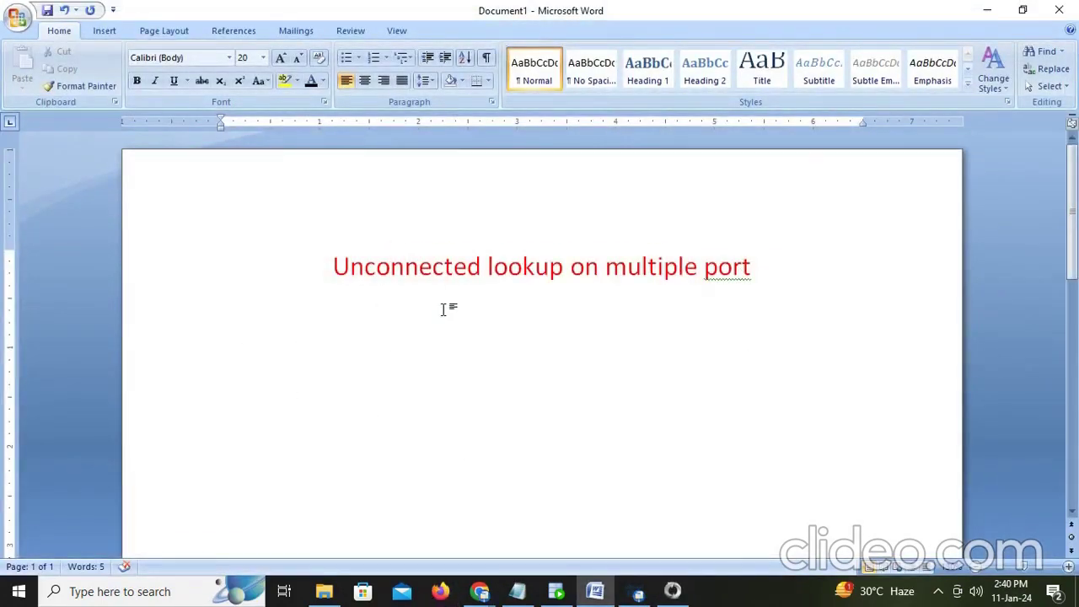
type("First")
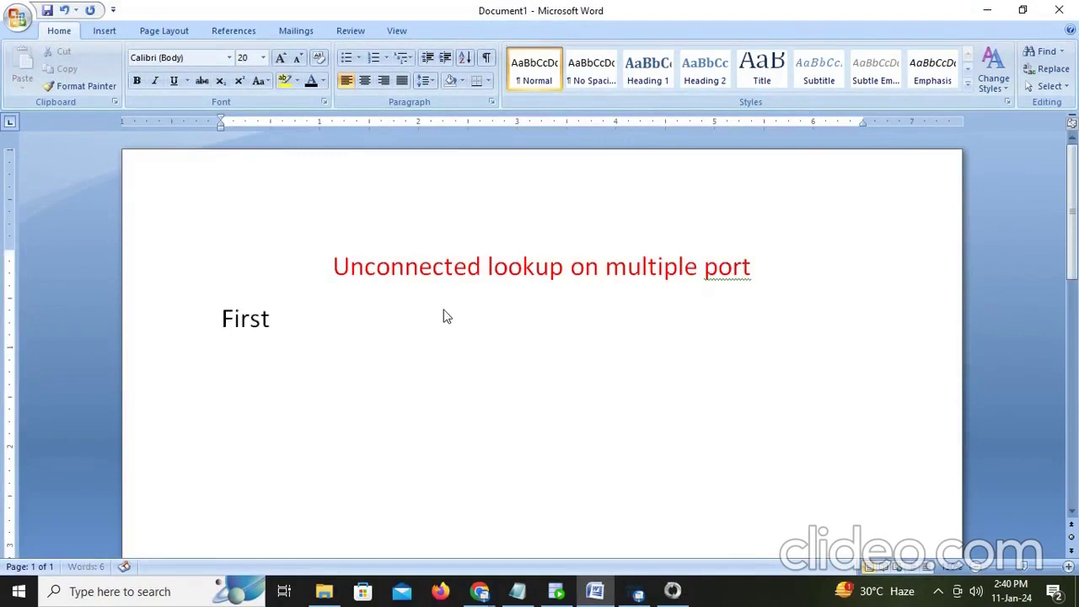
type(" we take ")
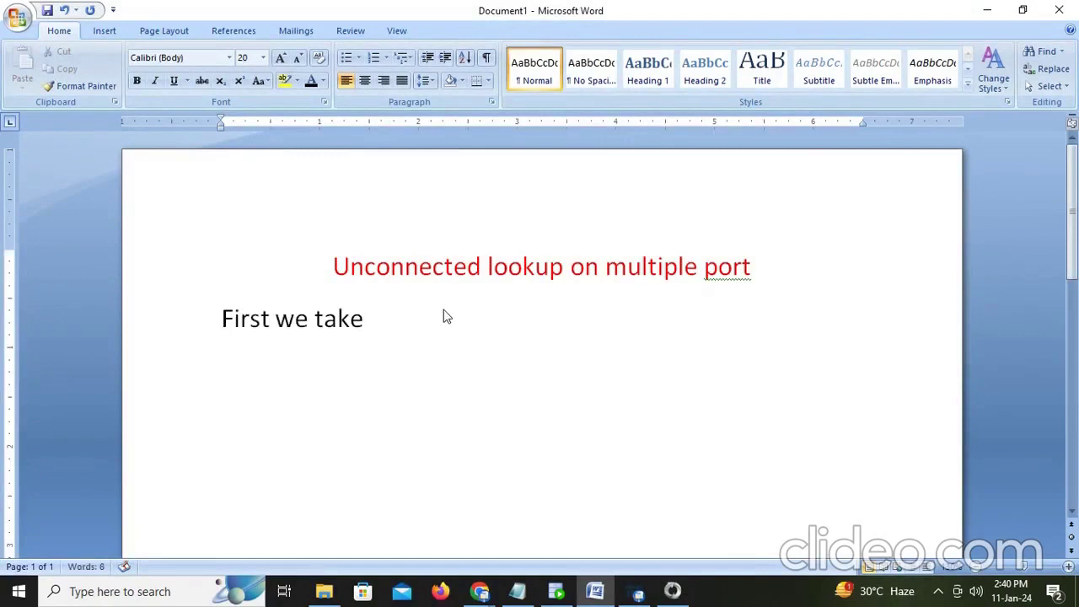
type("source")
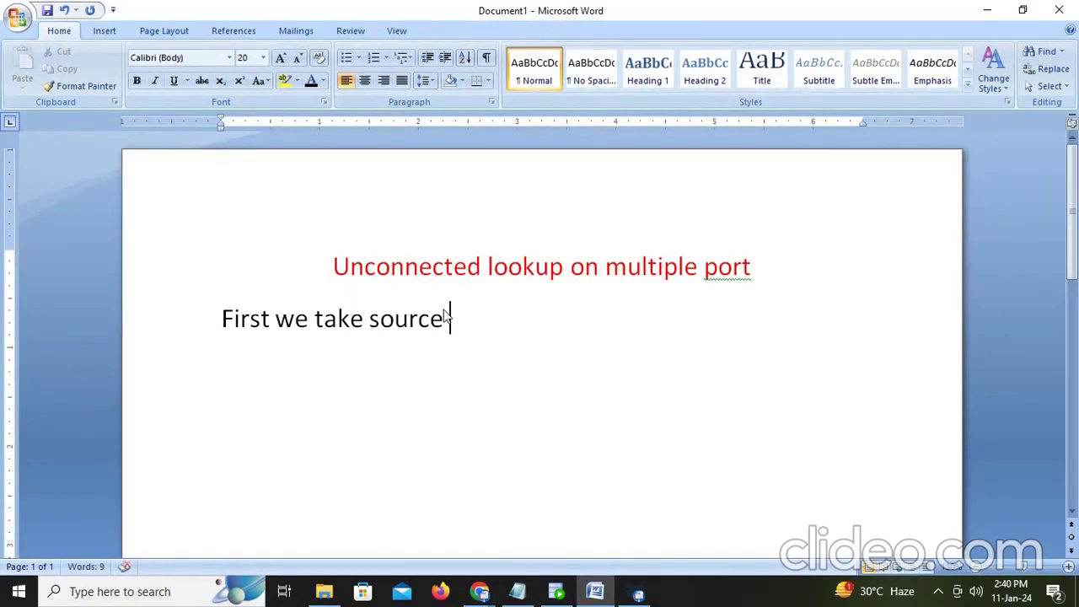
type(" then w")
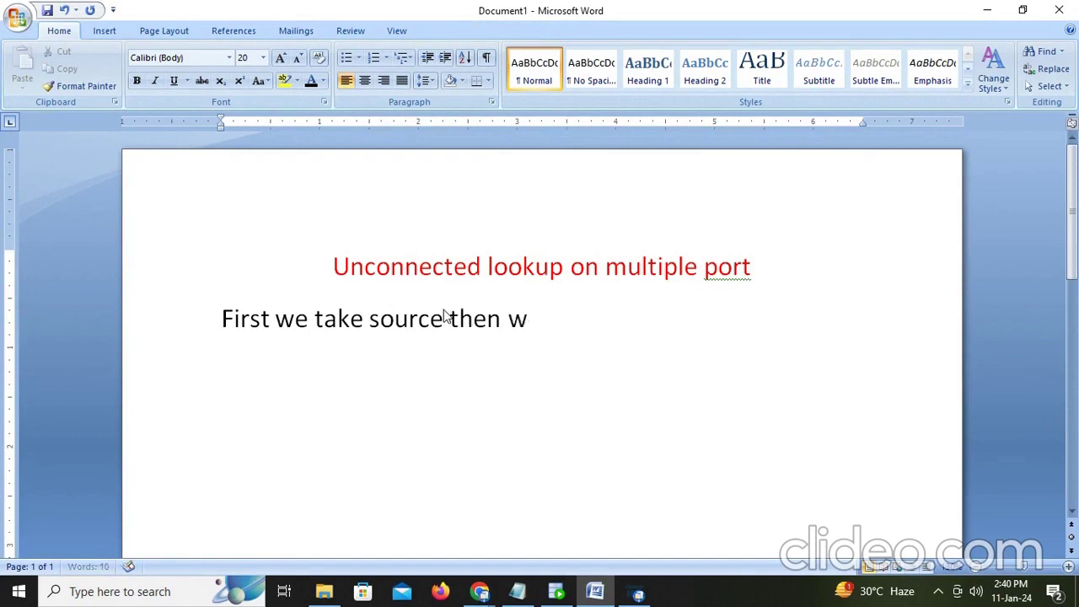
type("e take un")
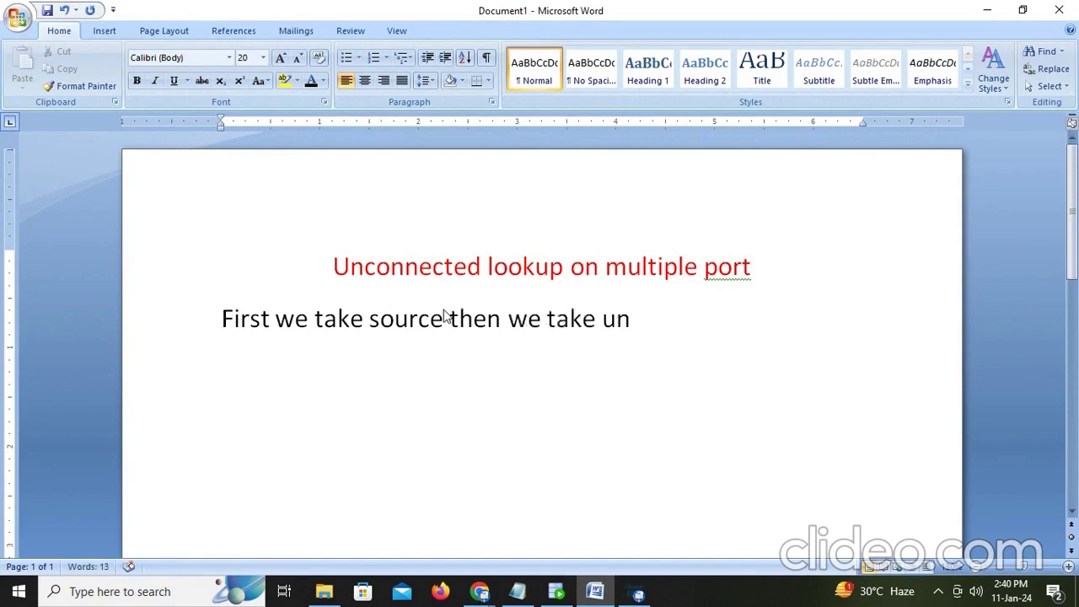
type("coonnected")
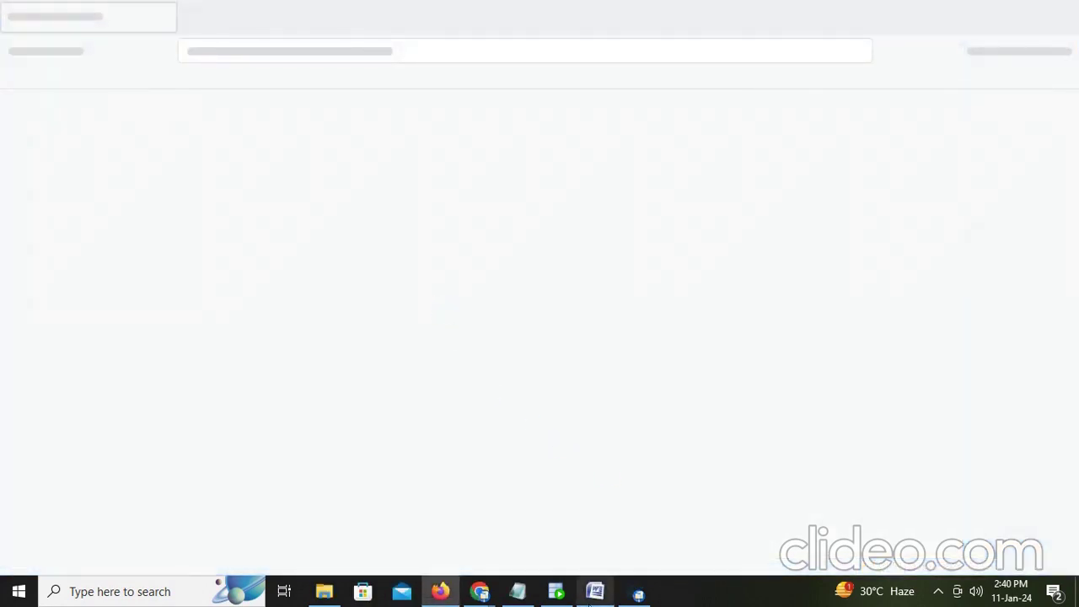
left_click(594, 593)
type("lookup and")
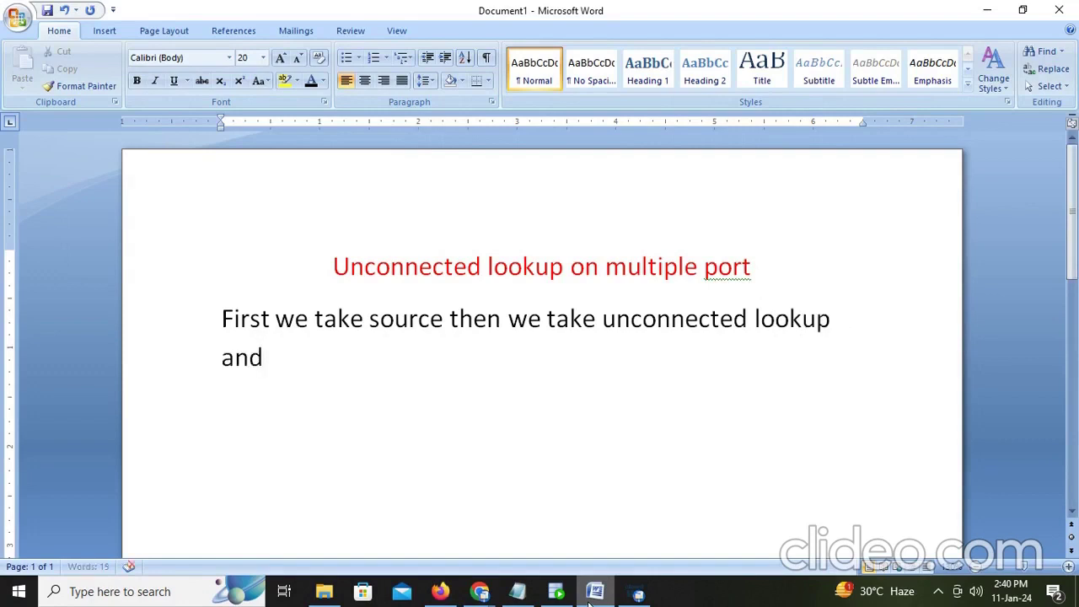
type(" and we ")
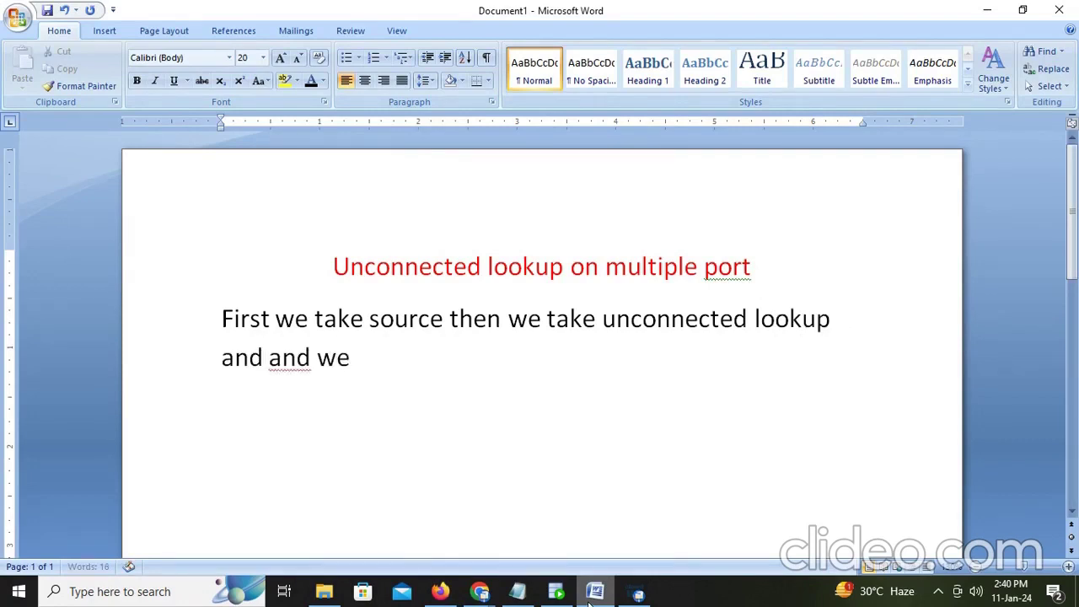
type("concatenate")
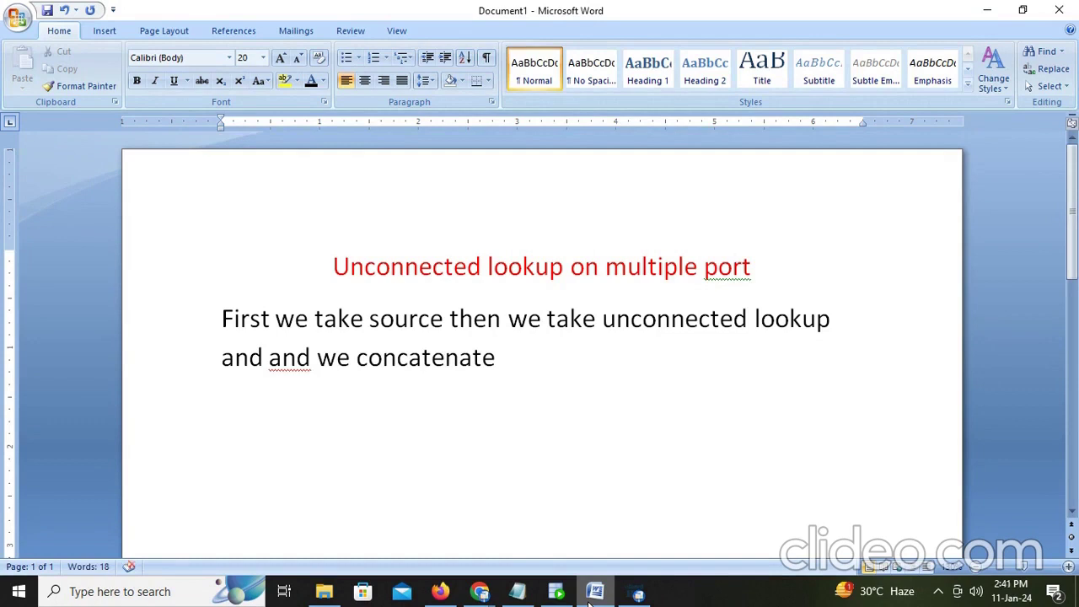
type("columns in")
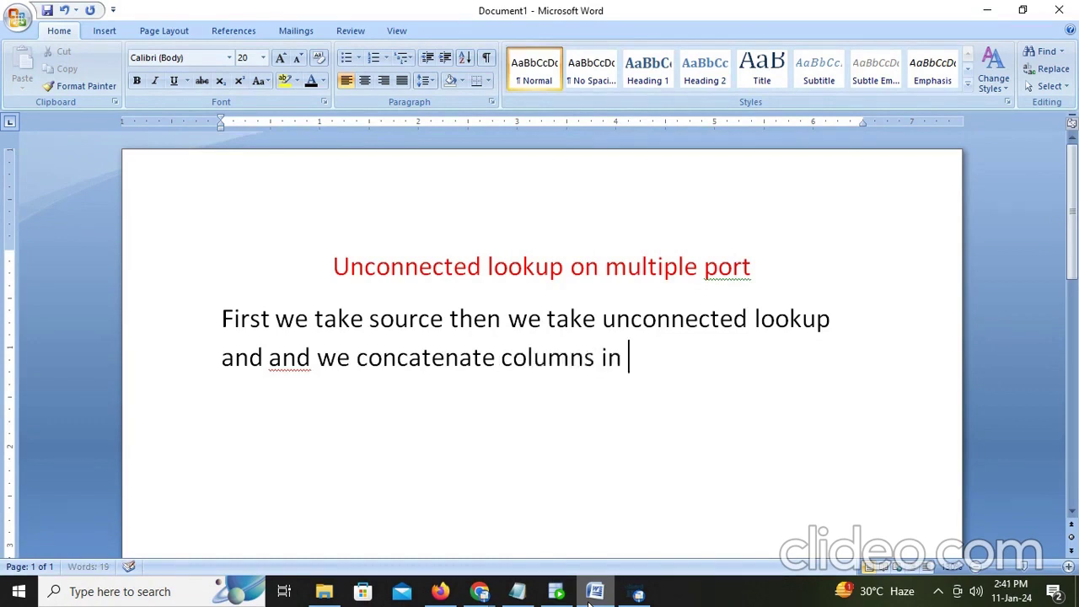
type(" look")
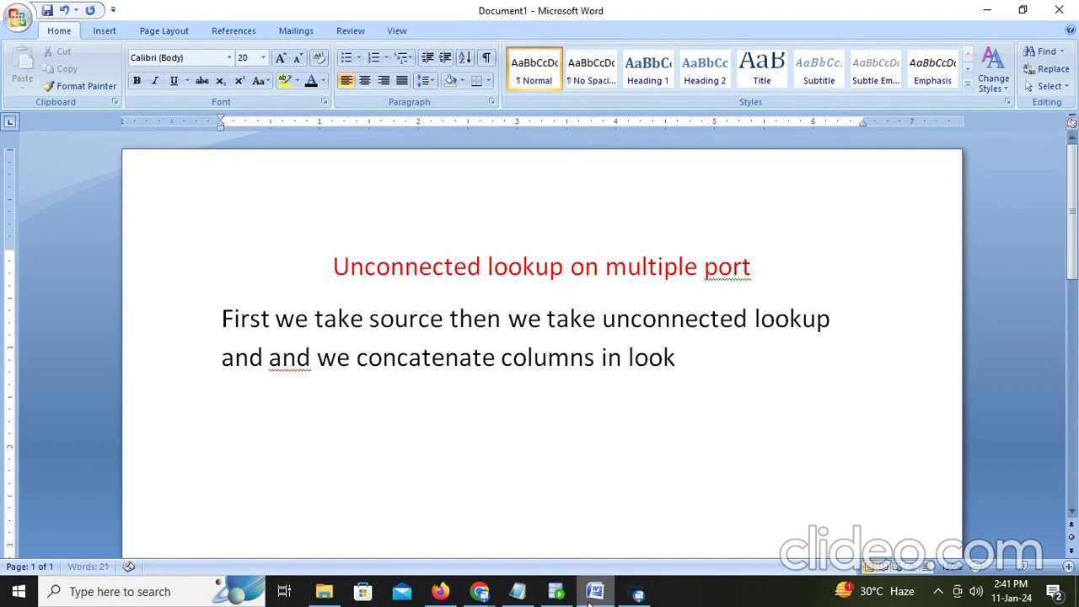
type(" up and mak")
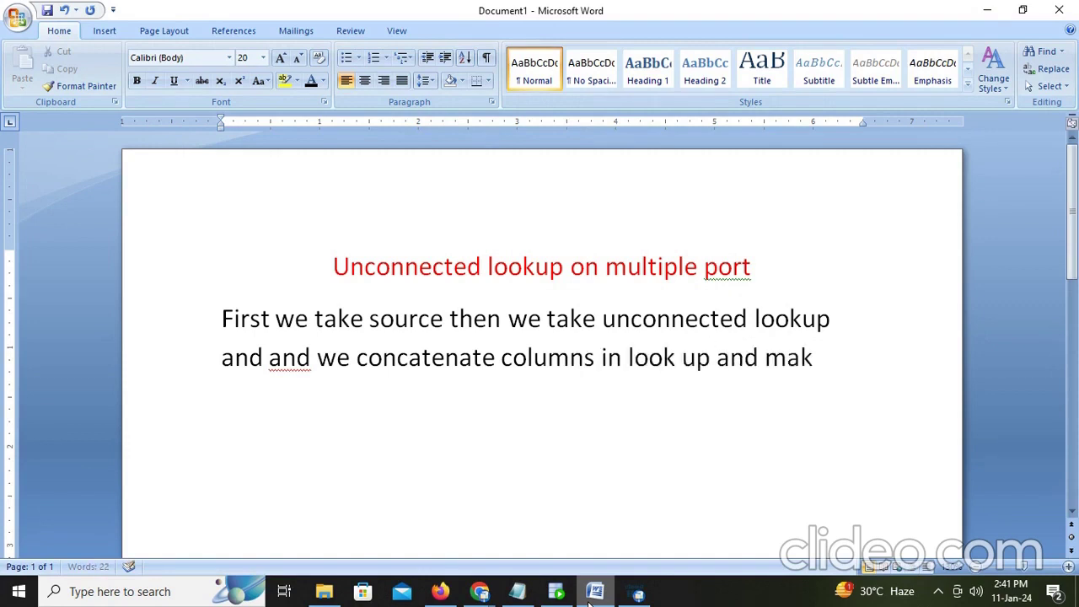
type("e it a")
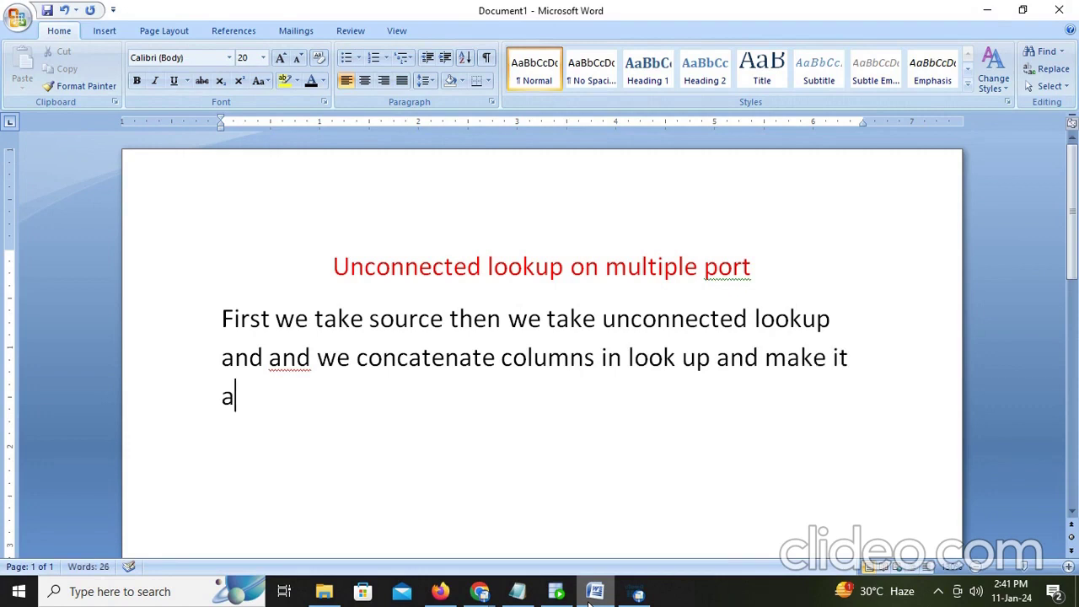
type("s one outpu")
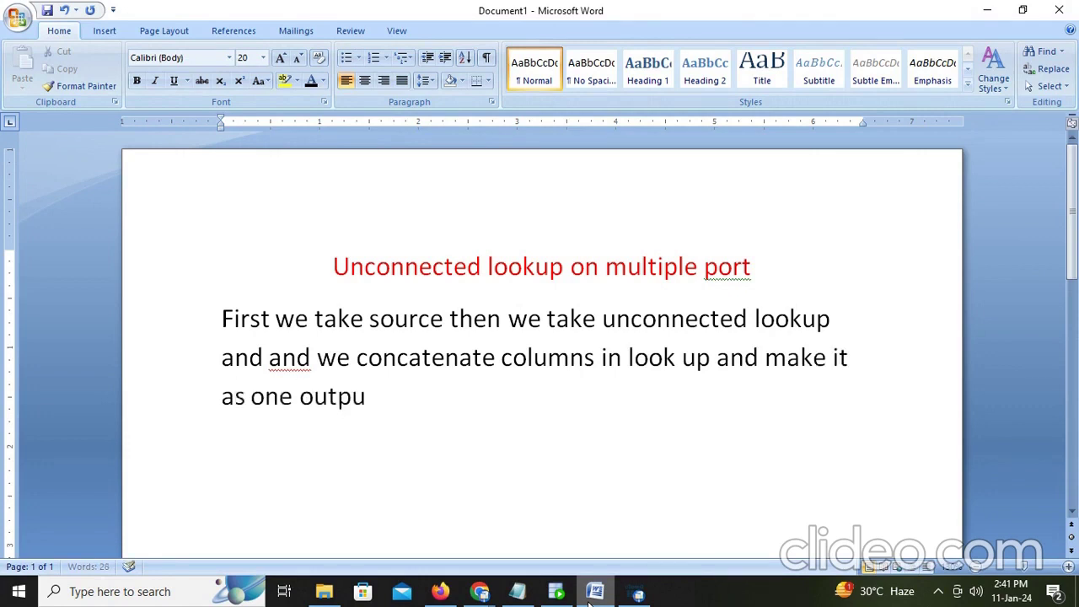
type("t.")
key("Return")
type("then e")
key("BackSpace")
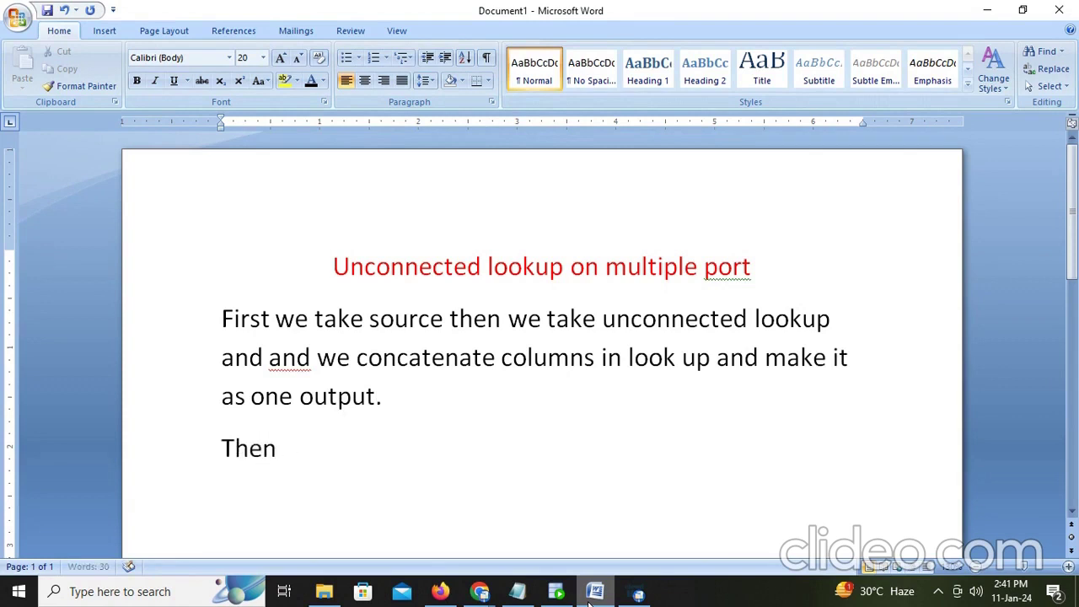
Step: Write that the expression transformation separates columns using instring and substring and sends them to target
type("in expression t")
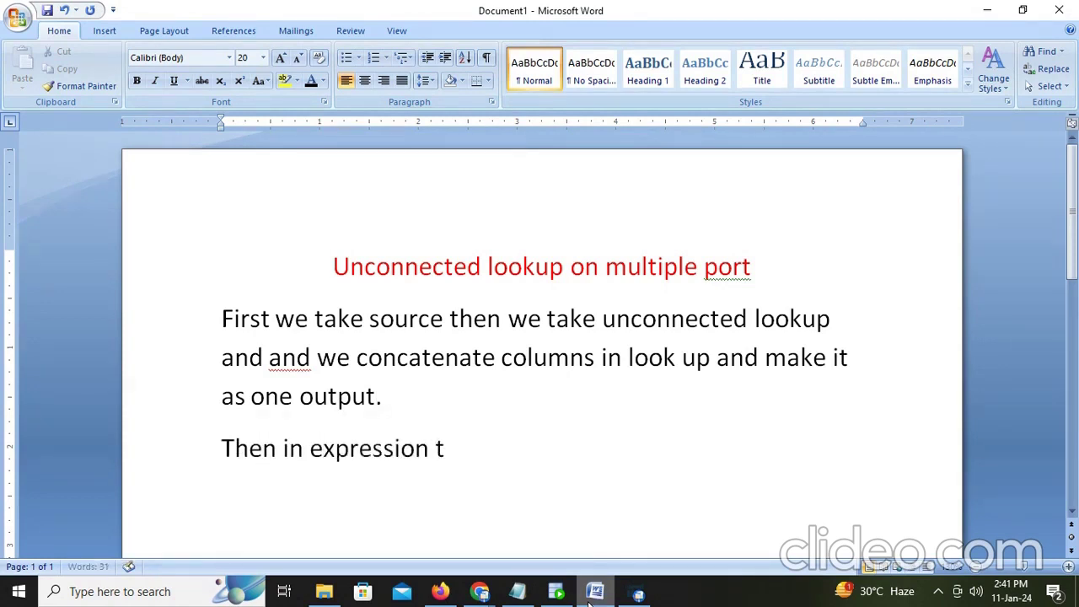
type("ransformatio")
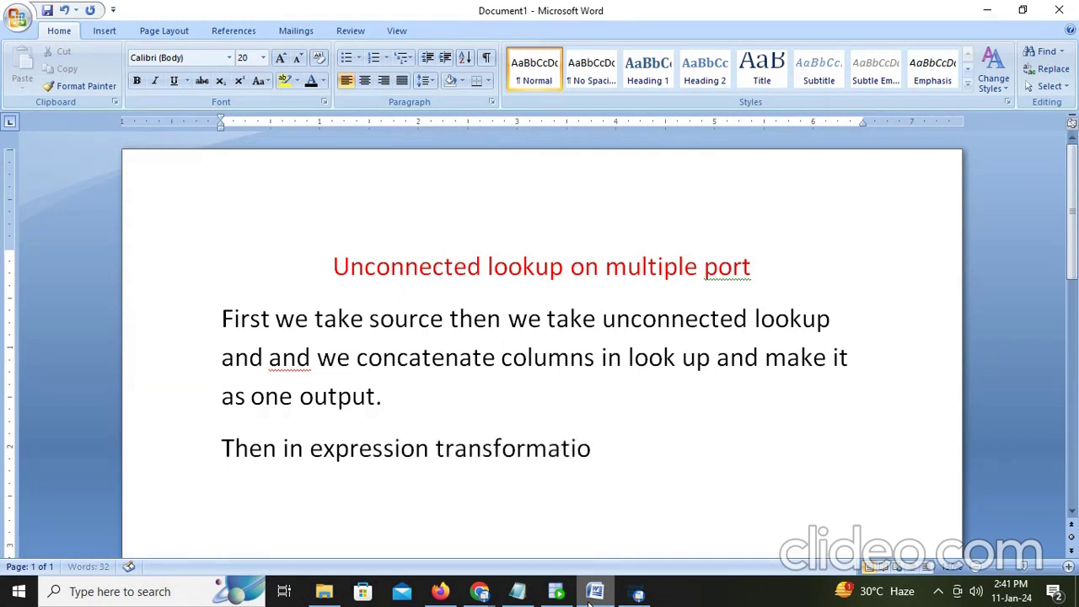
type("n by suin")
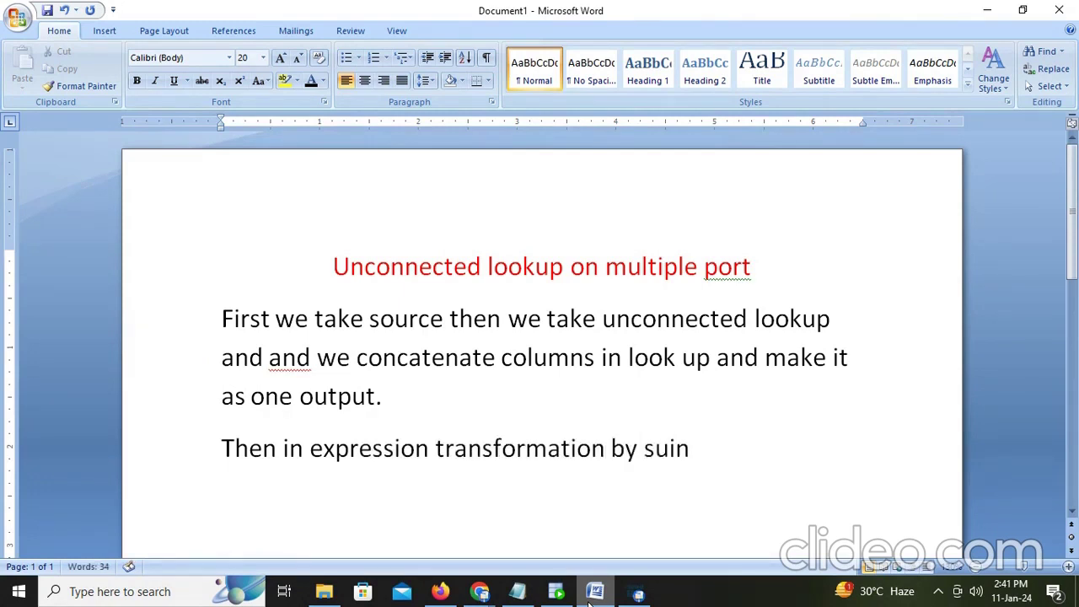
key("BackSpace")
key("BackSpace")
key("BackSpace")
key("BackSpace")
type("using instring ")
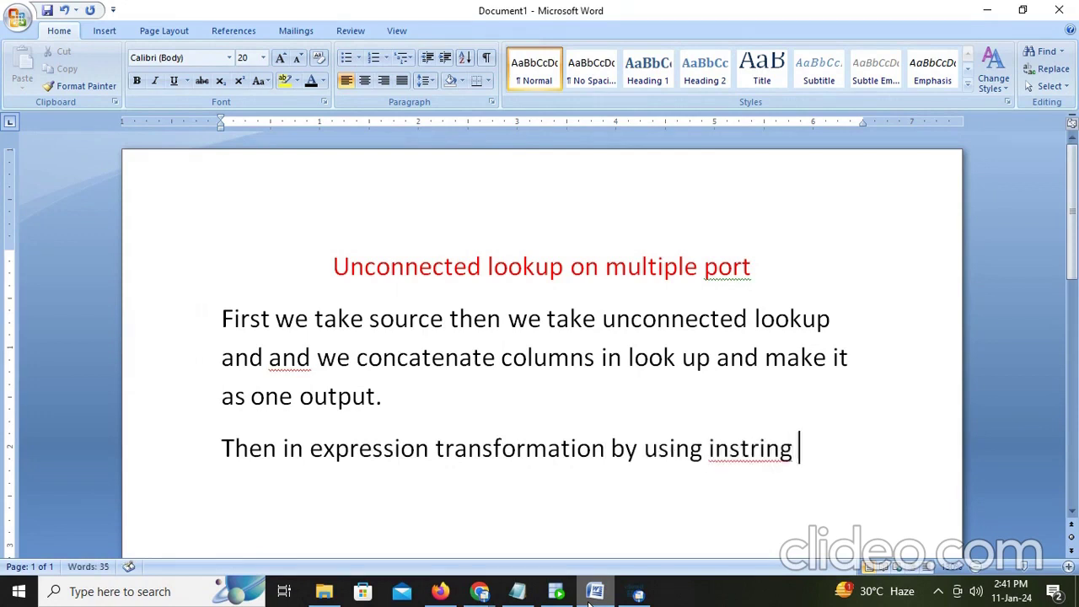
type("subsring")
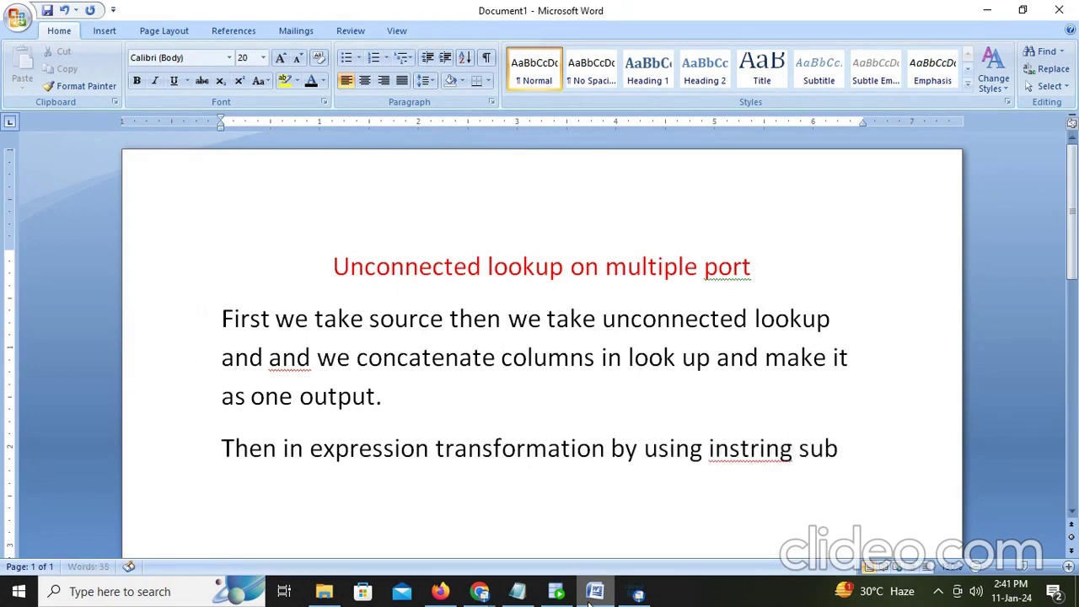
key("BackSpace")
key("BackSpace")
key("BackSpace")
key("BackSpace")
type("tion")
key("BackSpace")
key("BackSpace")
type("ring we")
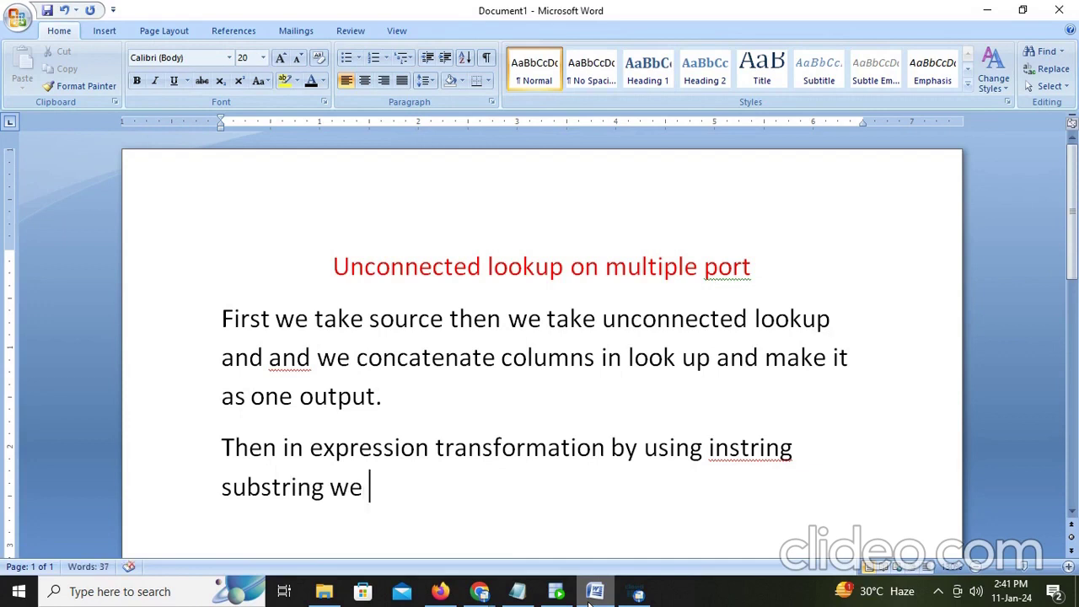
type("sepa")
key("BackSpace")
type("e")
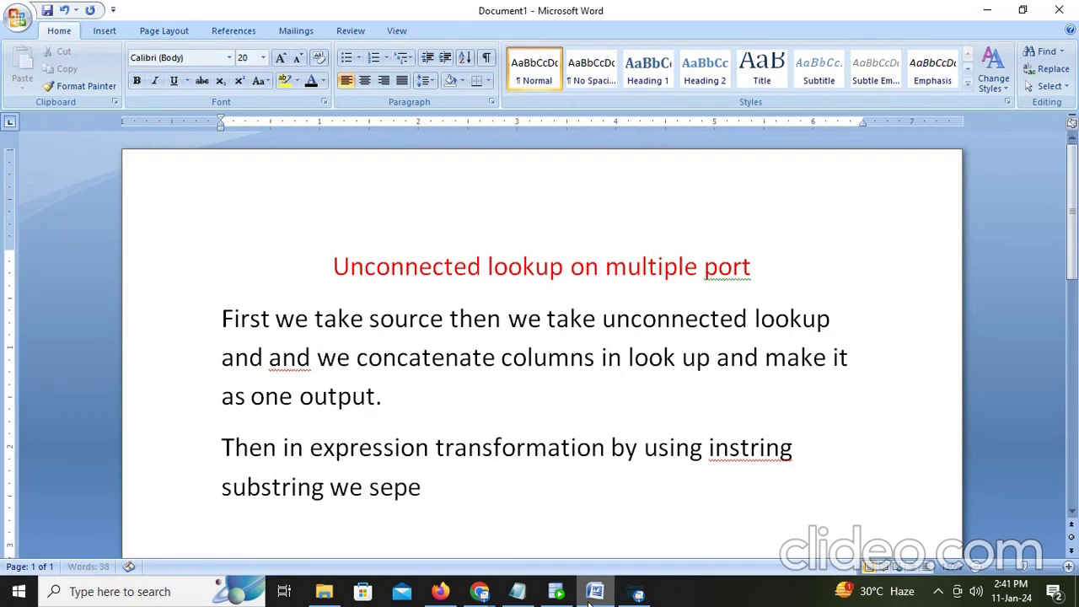
type("rate")
type("e column")
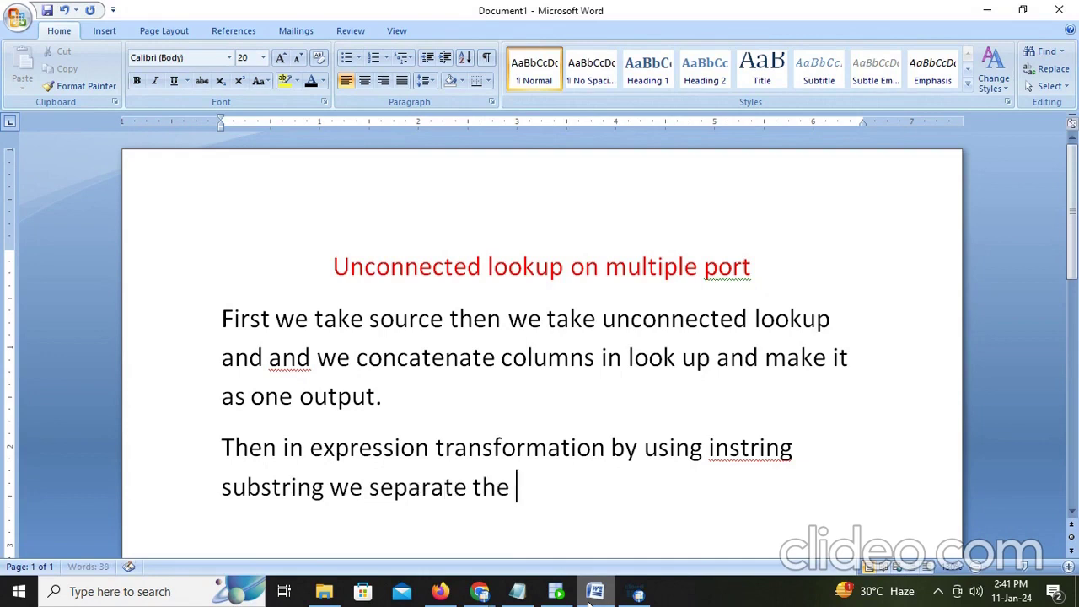
type("s")
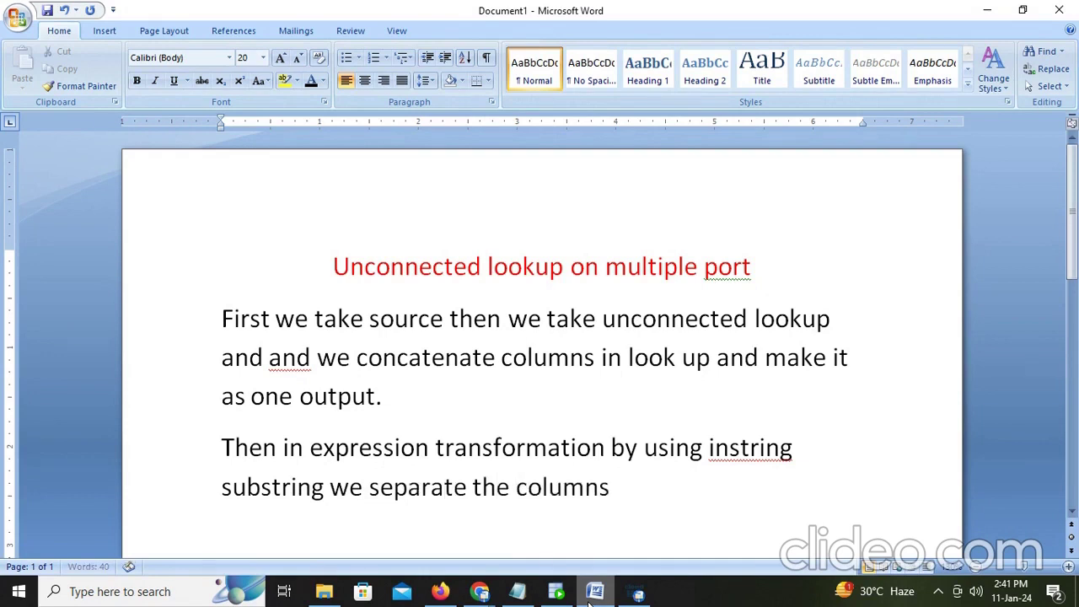
type(" and we send a")
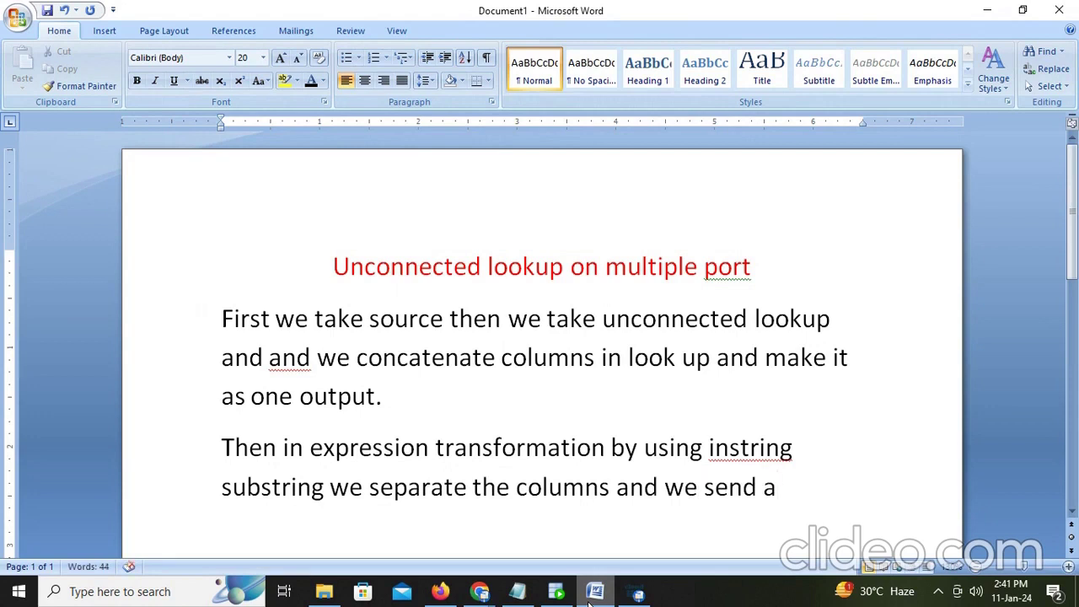
key("BackSpace")
type("co")
key("BackSpace")
key("BackSpace")
type("approp")
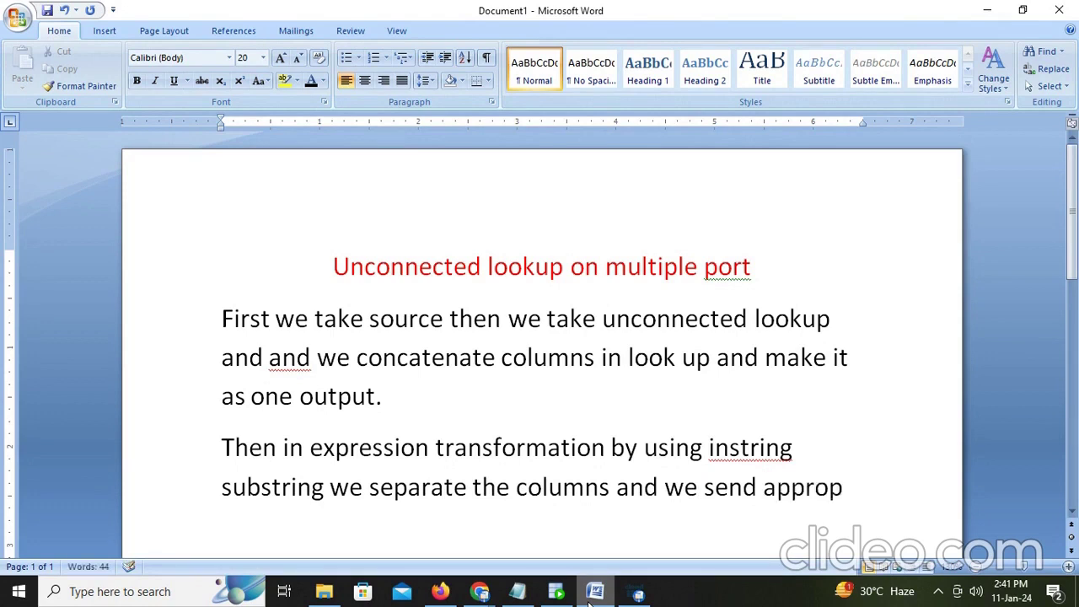
type("riate to ")
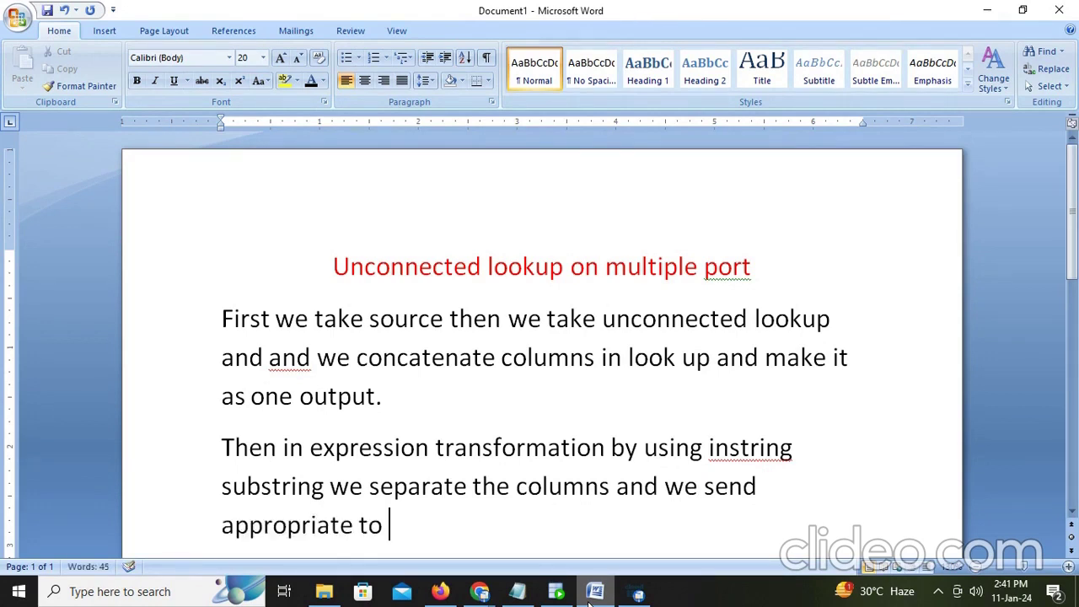
type("target.")
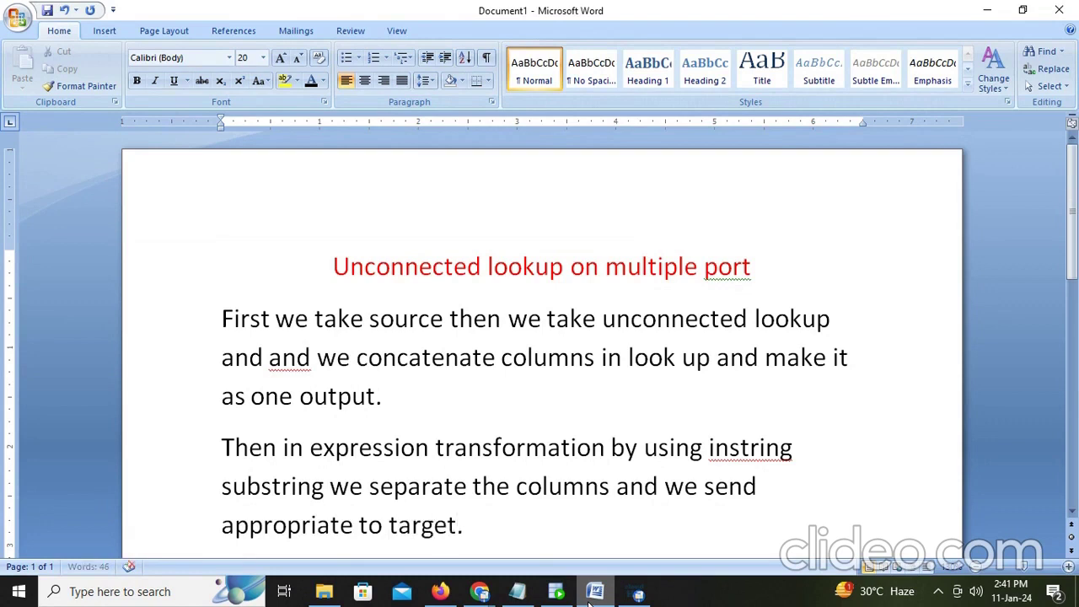
Step: Add a new paragraph reading 'Lets see..'
key("Return")
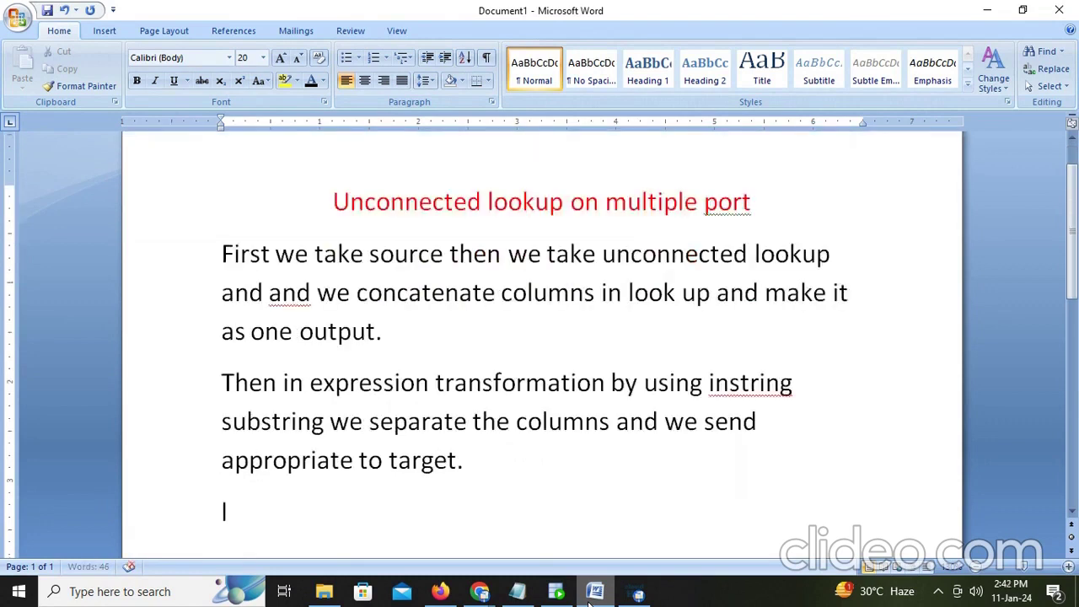
type("les")
key("BackSpace")
type("ts see..")
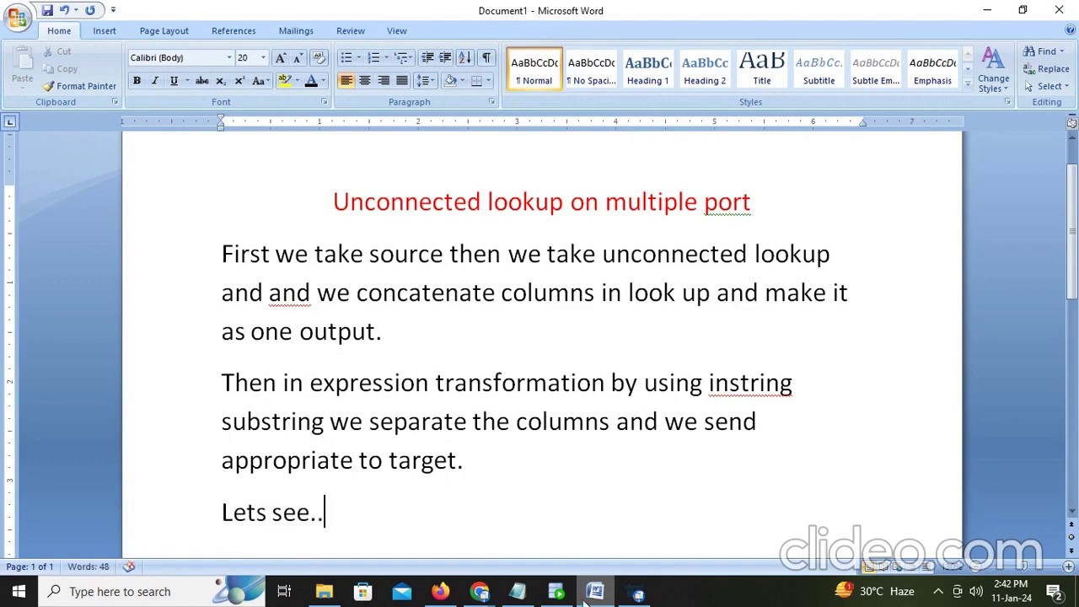
left_click(442, 593)
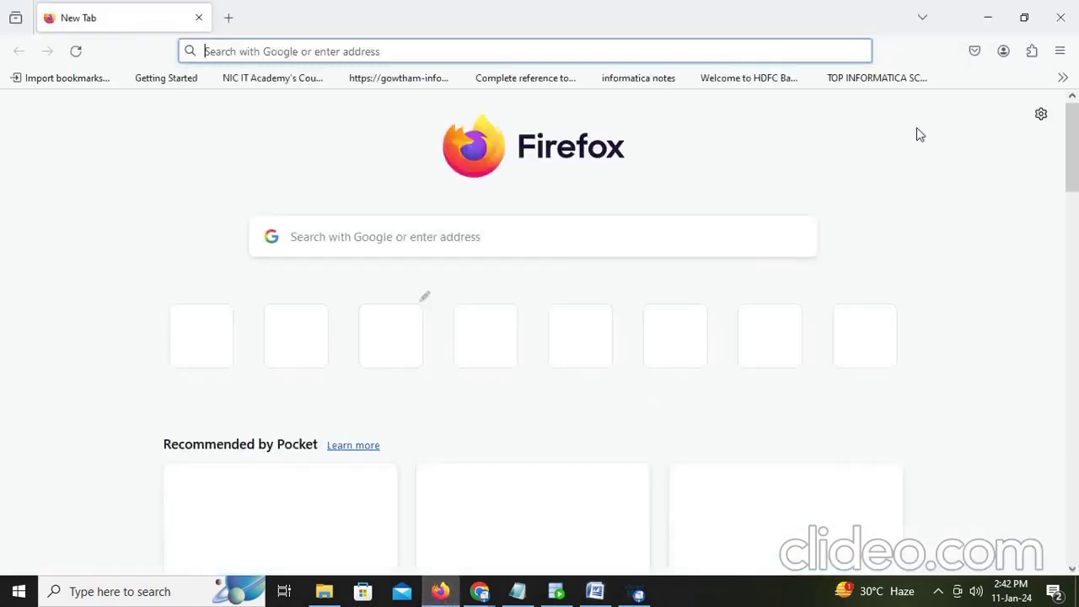
Step: Open the Informatica Cloud bookmark and log in with the saved credentials
left_click(1064, 77)
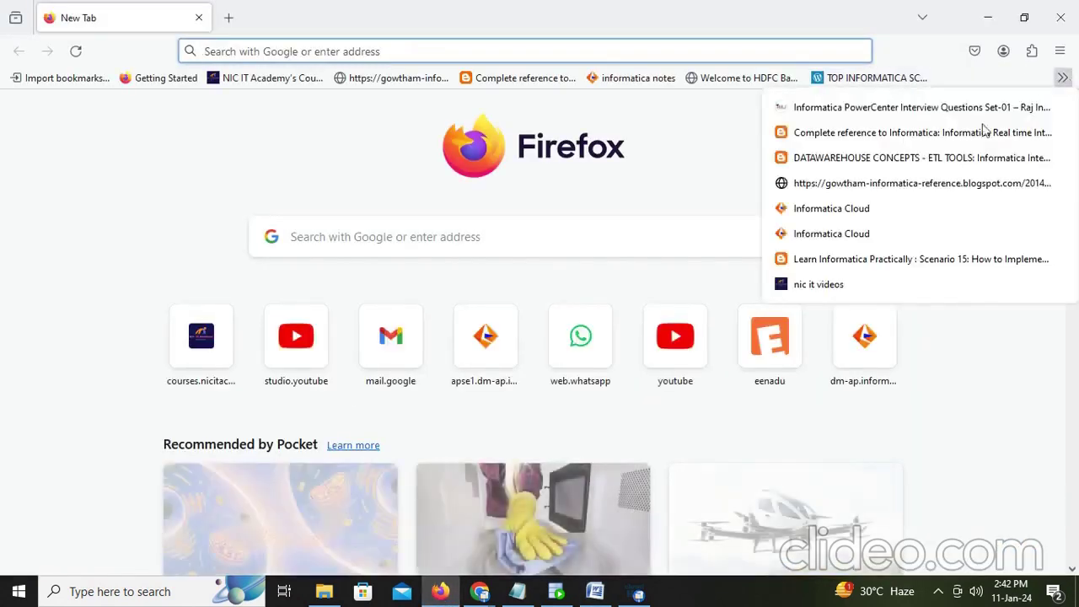
left_click(873, 243)
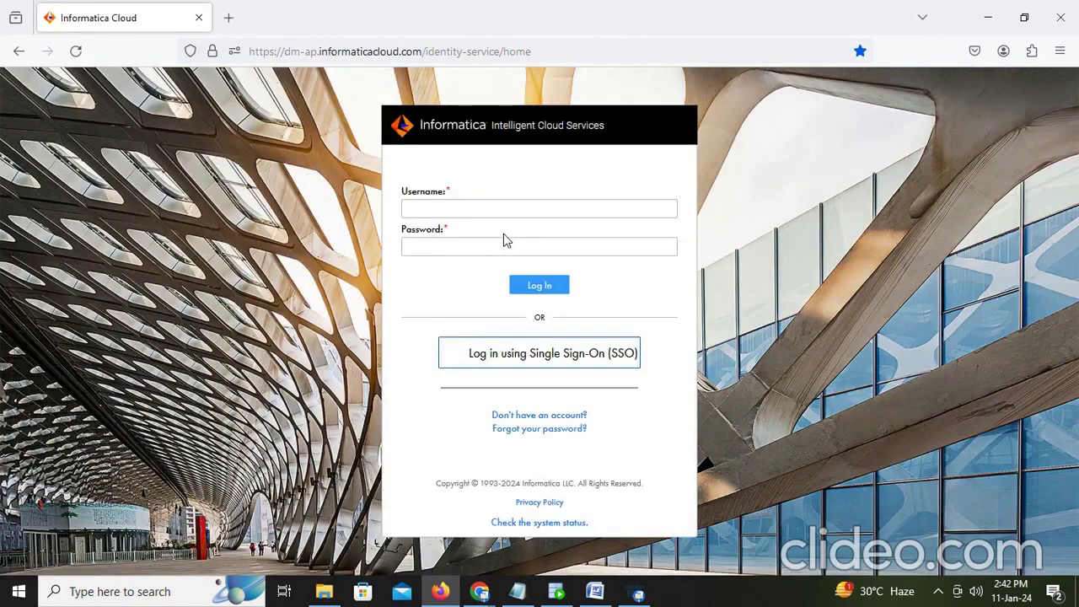
left_click(511, 214)
left_click(472, 266)
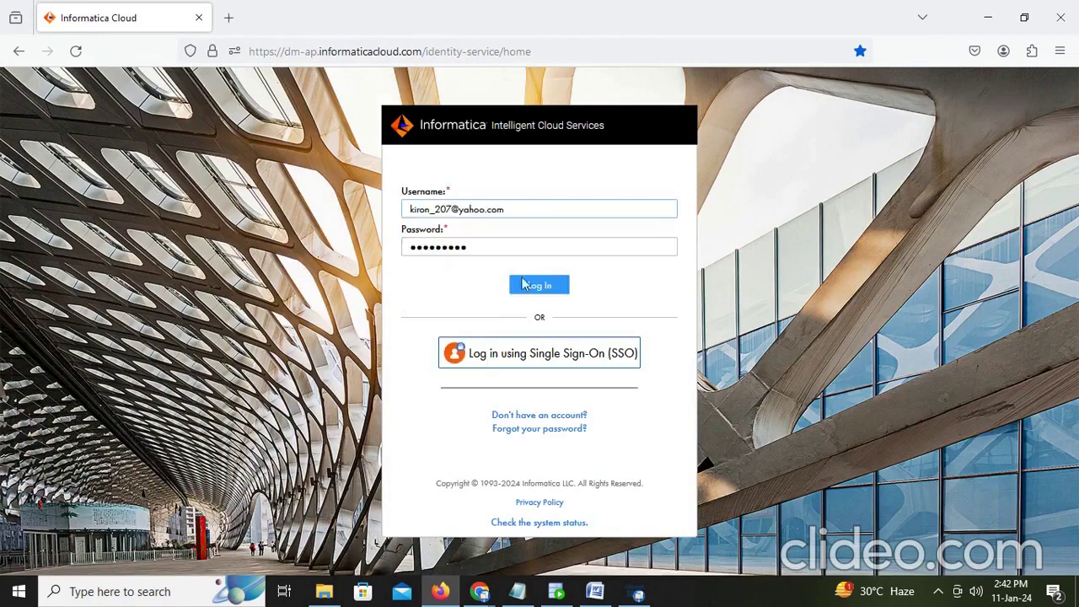
left_click(544, 287)
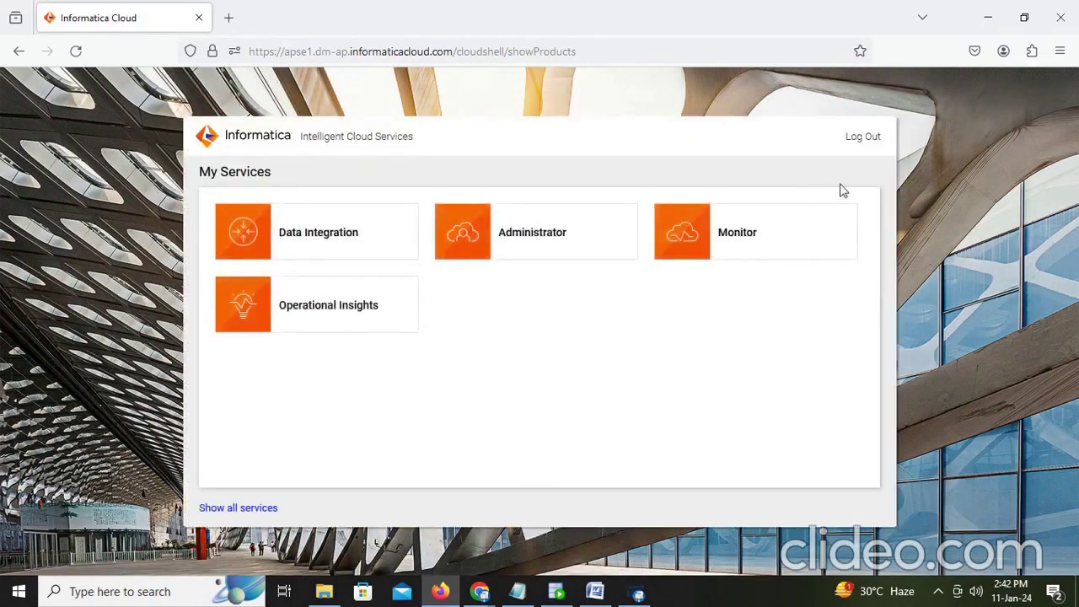
Step: Open Data Integration and create a new blank mapping via New... > Mappings > Mapping
left_click(374, 236)
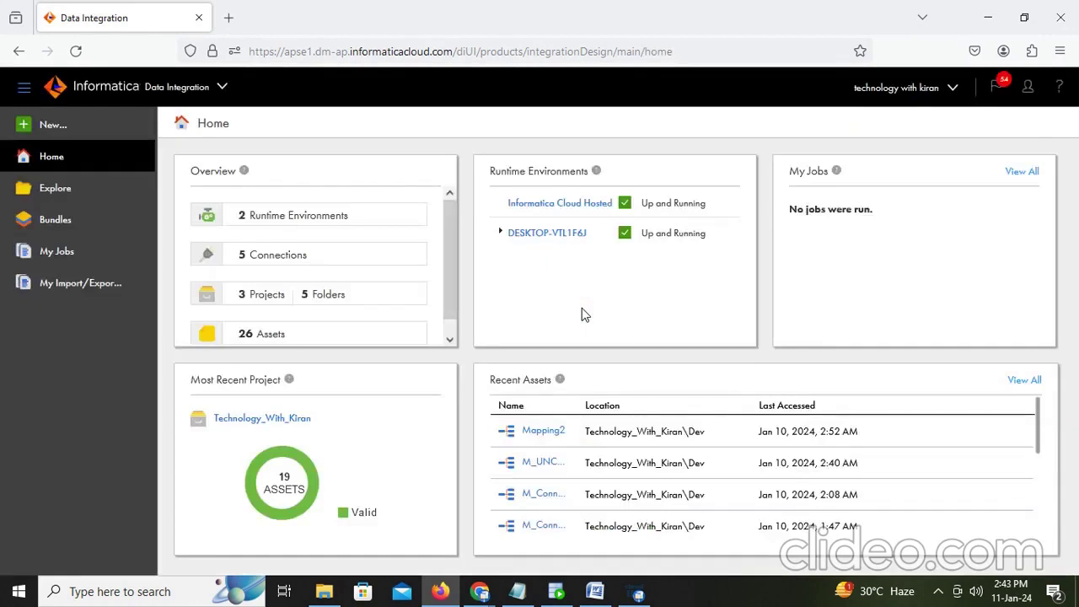
left_click(54, 118)
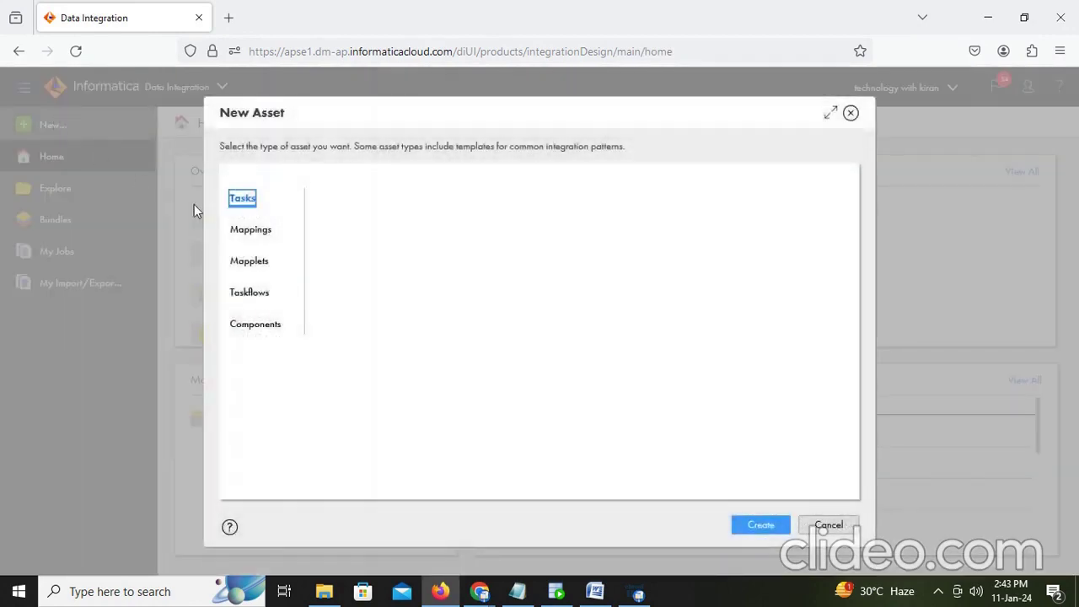
left_click(265, 231)
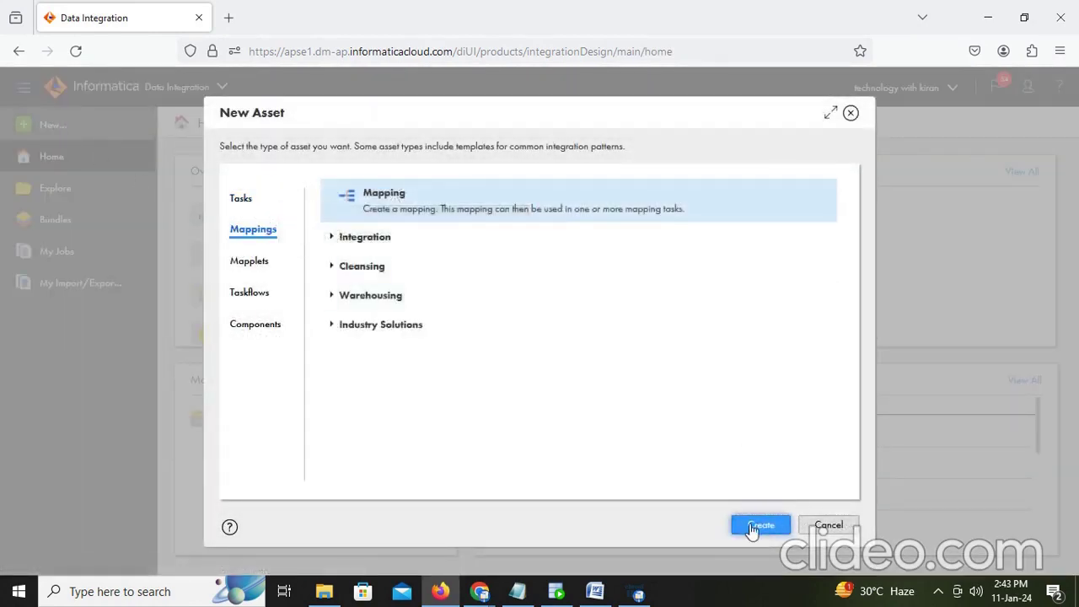
left_click(759, 527)
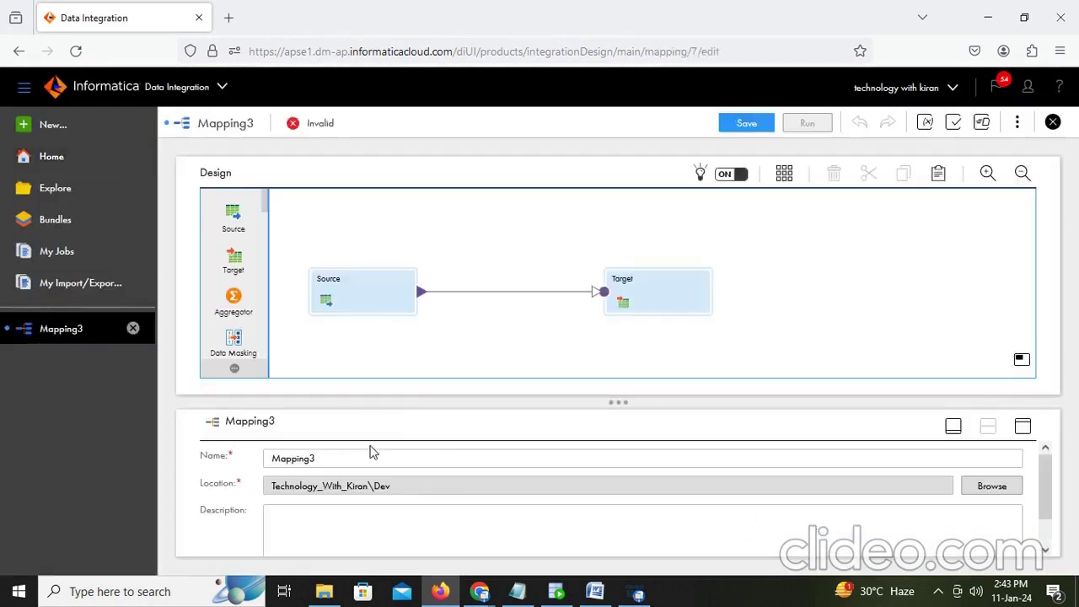
left_click(348, 459)
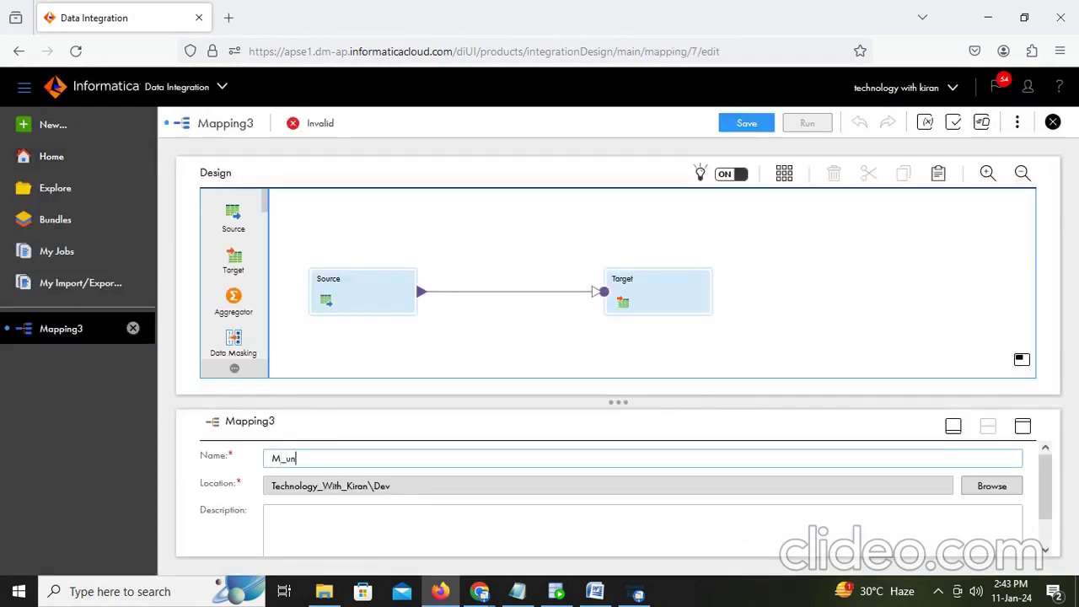
Step: Enter M_unconnected_multipleport_lookup as the mapping's name
type("M_unconnected_multipleport_look")
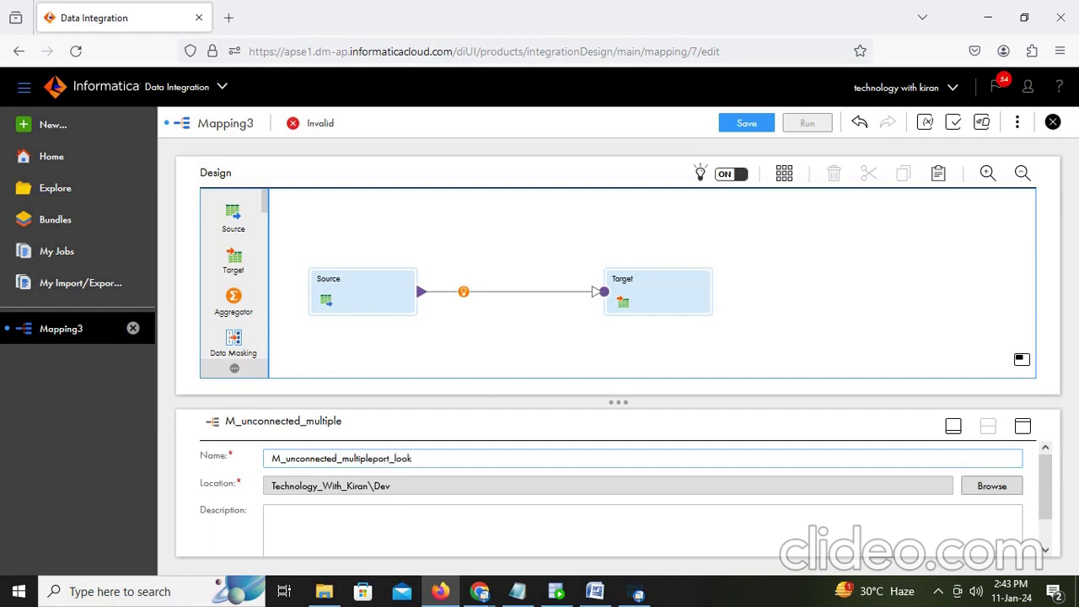
type("up")
Step: Set the Source transformation's connection to Desktop_Oracle_Src
left_click(344, 301)
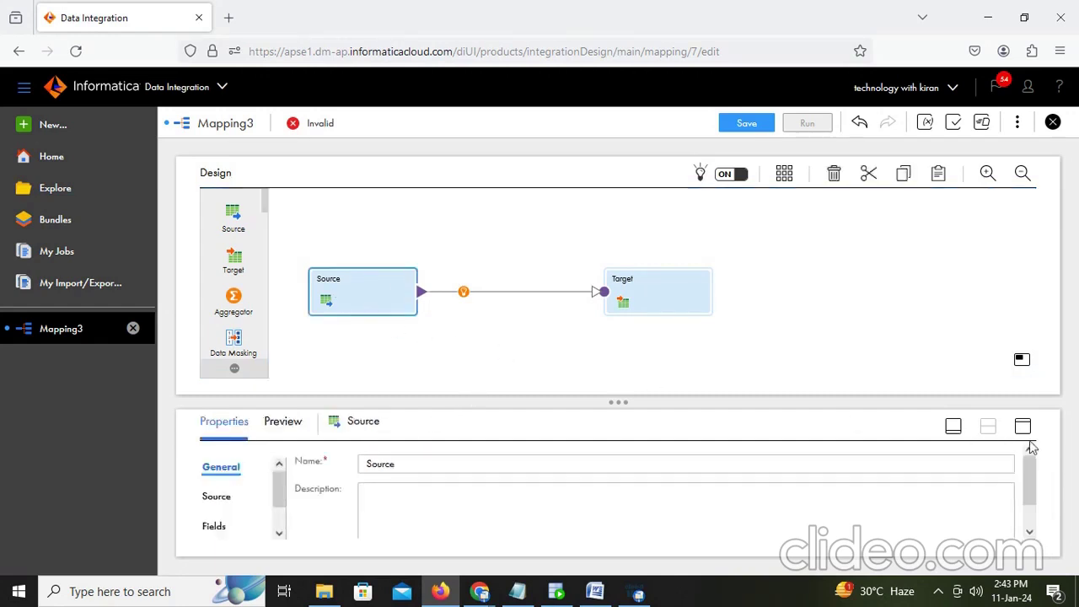
left_click(1024, 427)
left_click(213, 253)
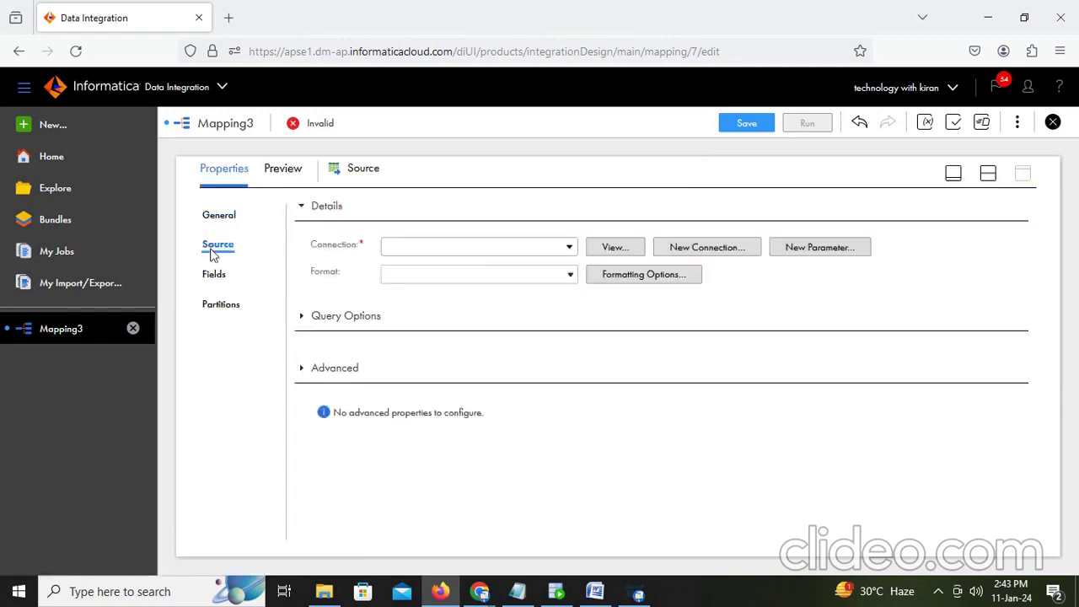
left_click(553, 253)
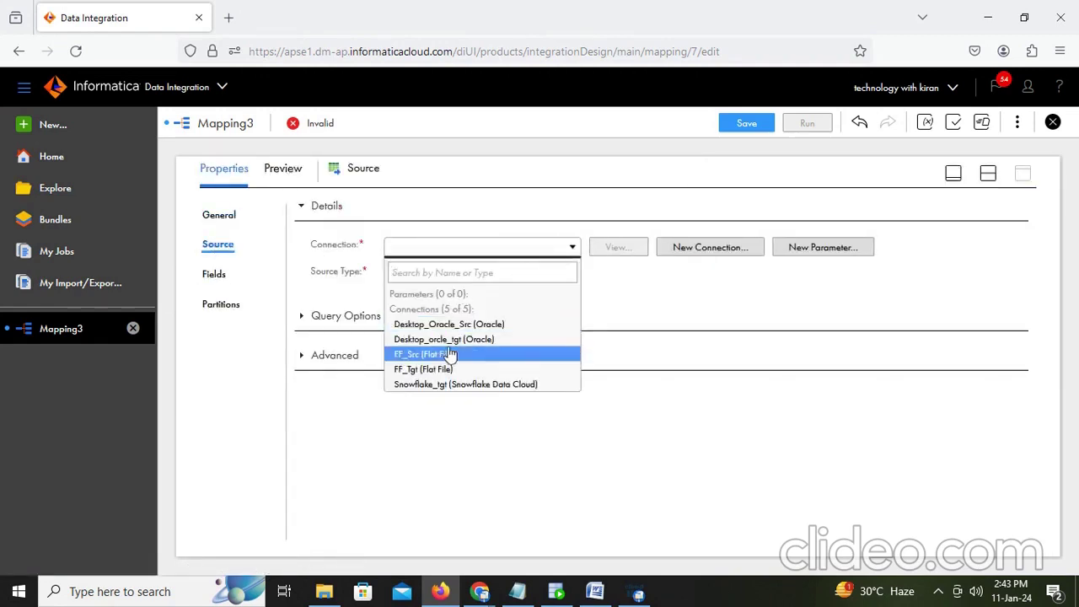
left_click(523, 324)
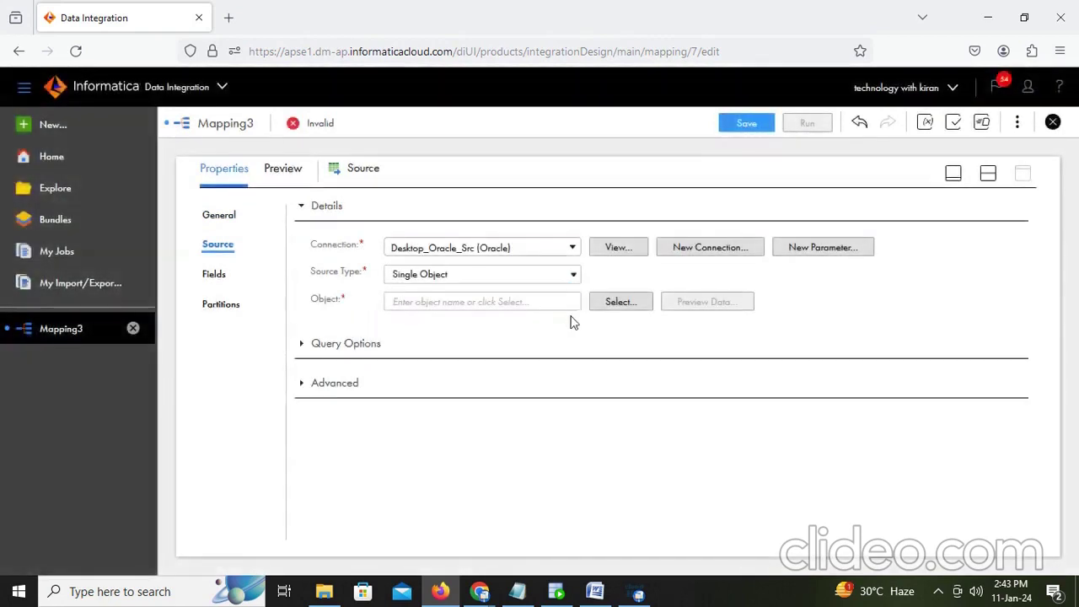
Step: Choose EMPLOYEES as the source object after filtering the object list by 'em'
left_click(599, 301)
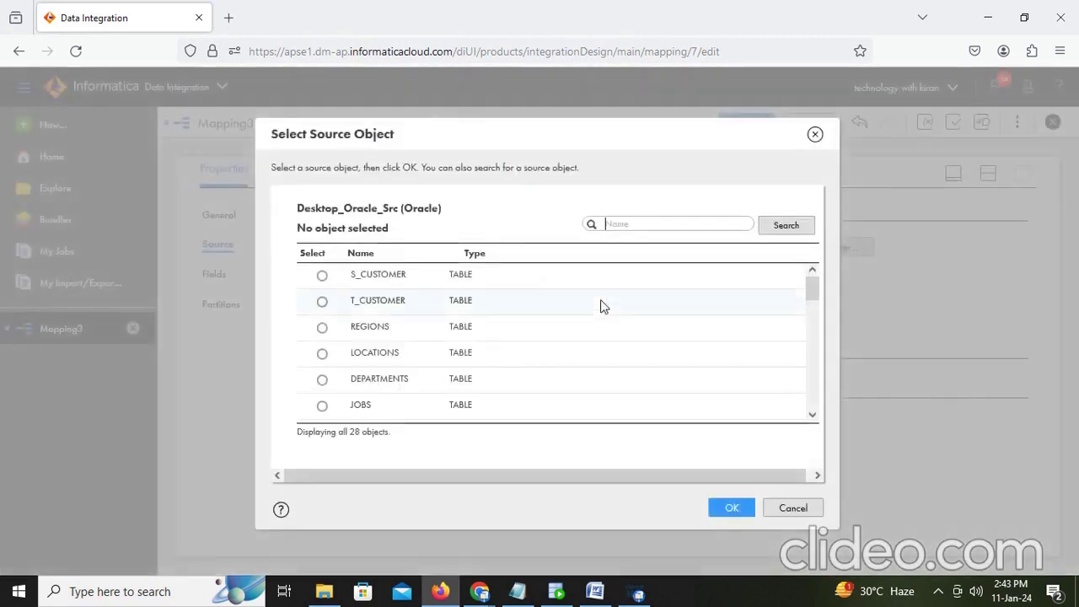
left_click(627, 225)
type("emp")
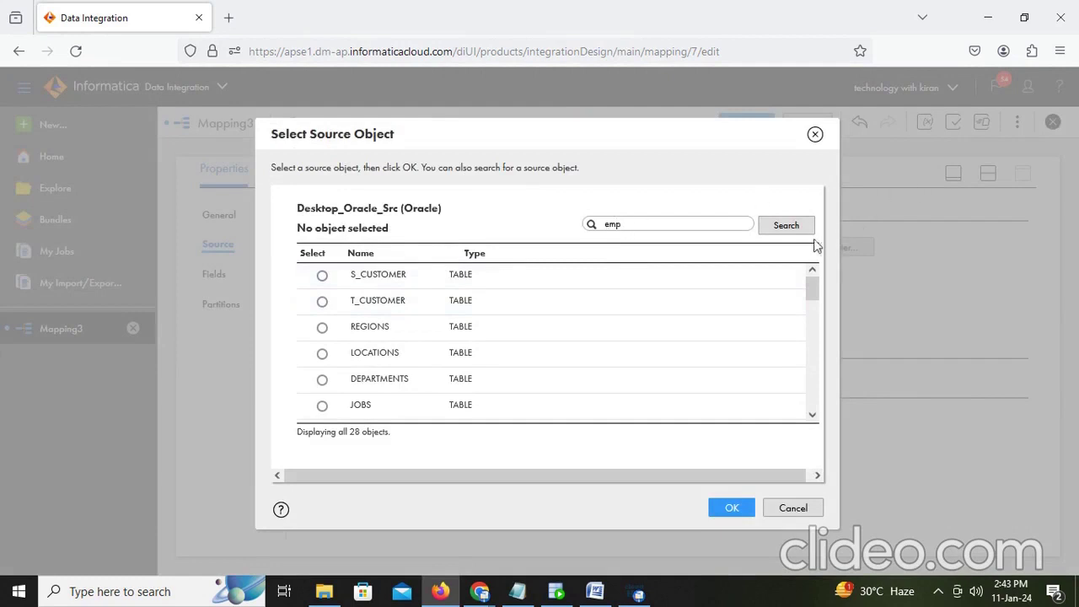
left_click(789, 229)
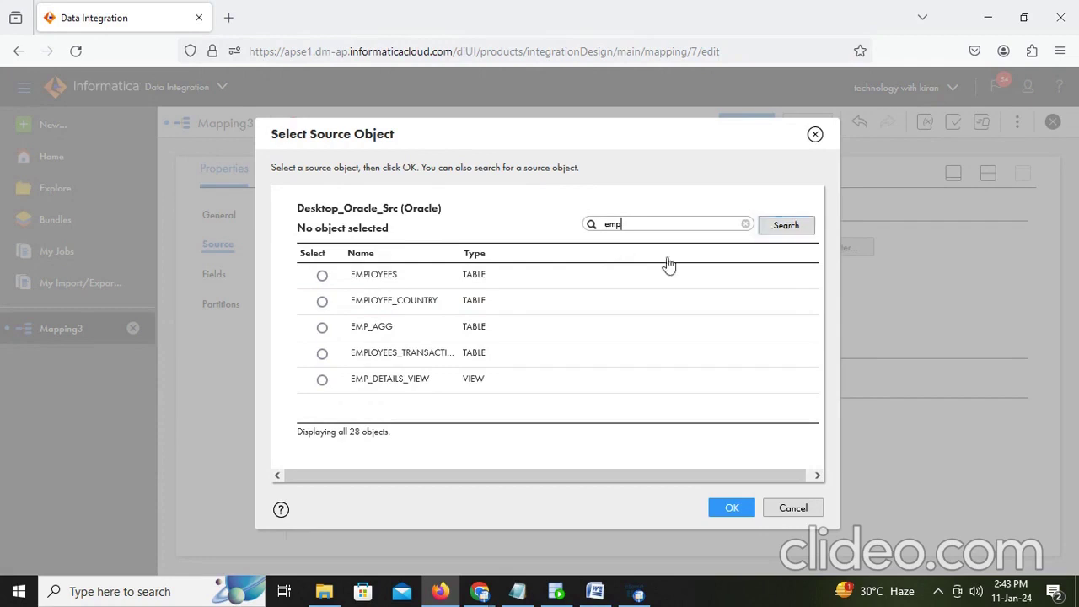
left_click(323, 277)
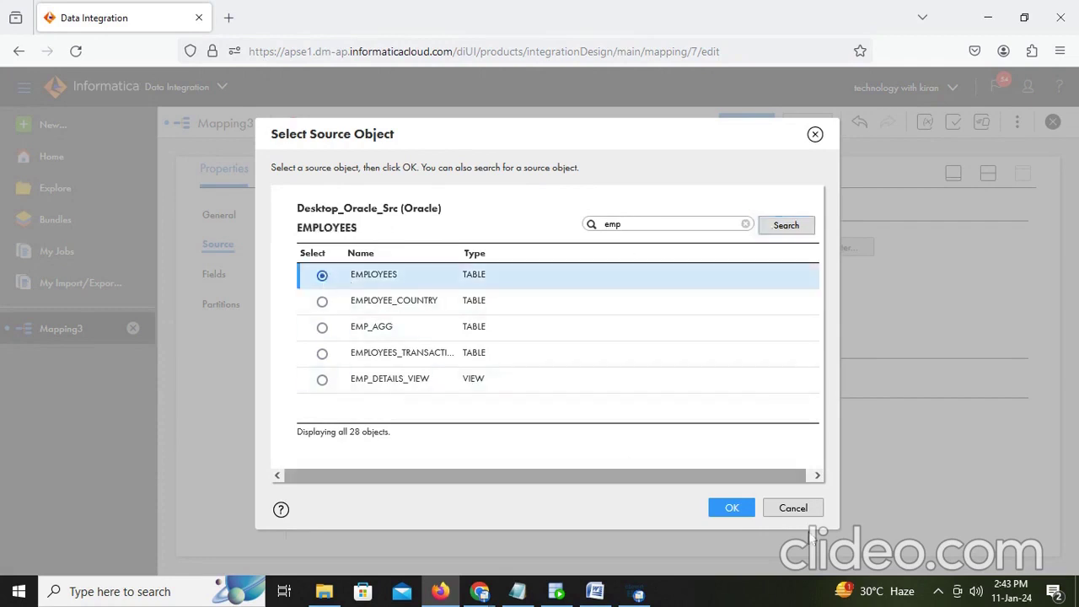
left_click(746, 506)
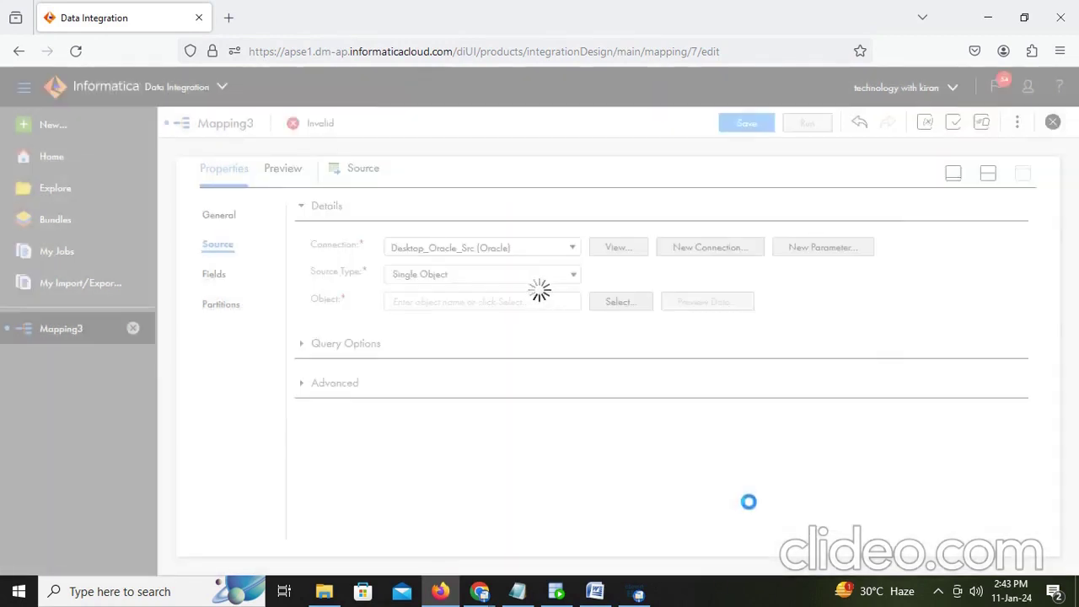
left_click(987, 176)
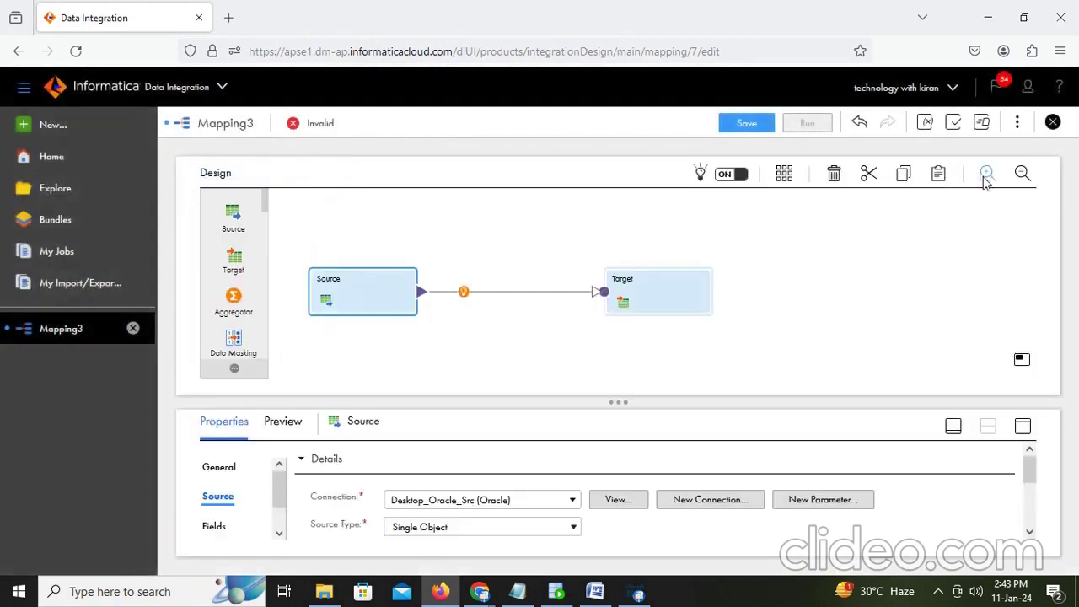
Step: Drop a Lookup onto the canvas and convert it to the unconnected lookup U_Lookup
scroll(234, 286, "down", 5)
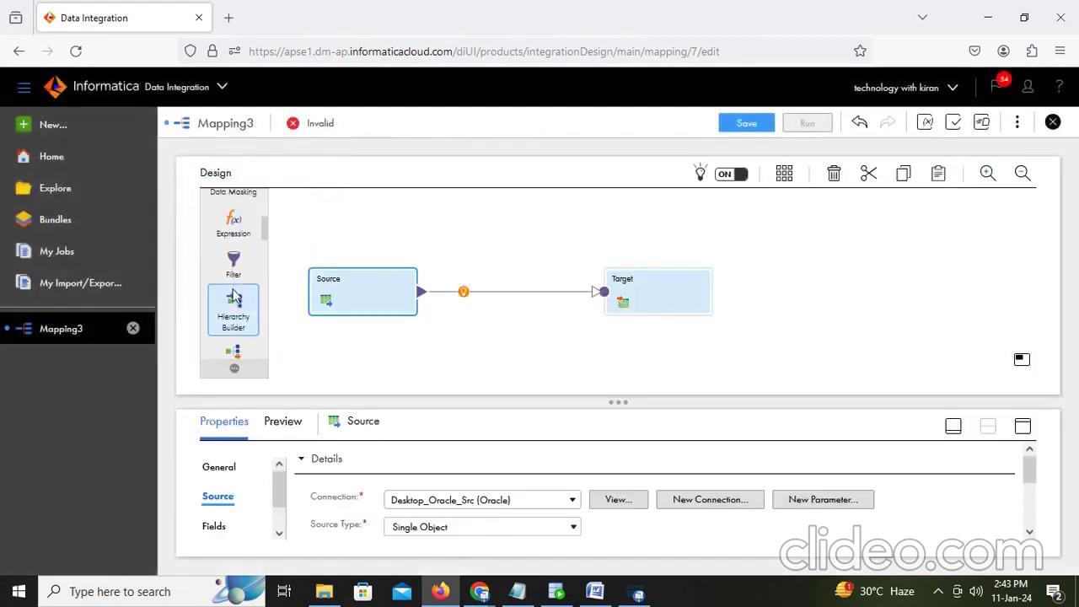
scroll(240, 277, "down", 4)
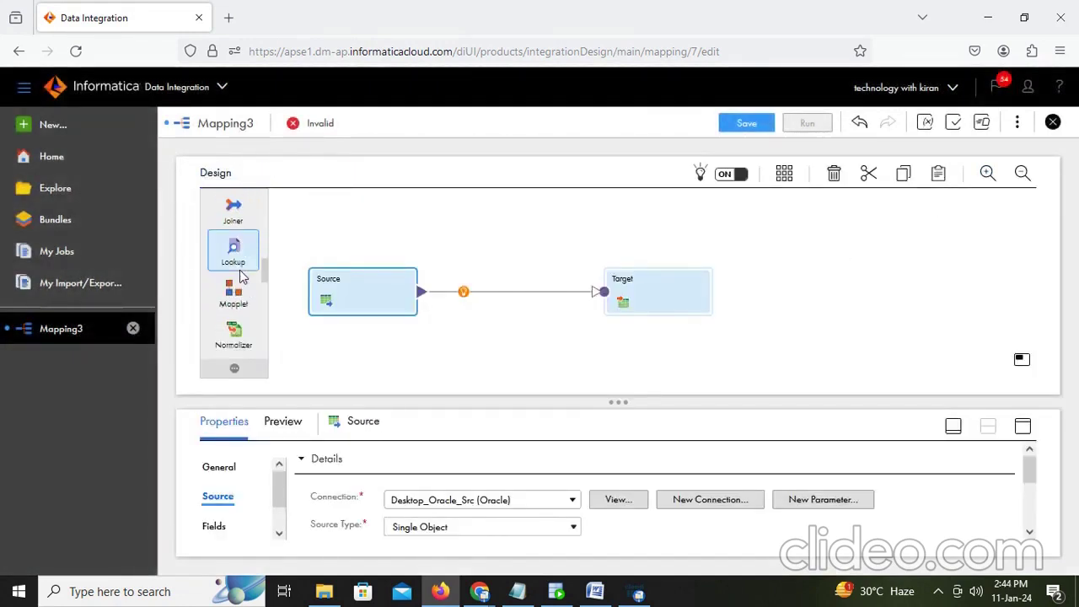
left_click_drag(235, 252, 418, 217)
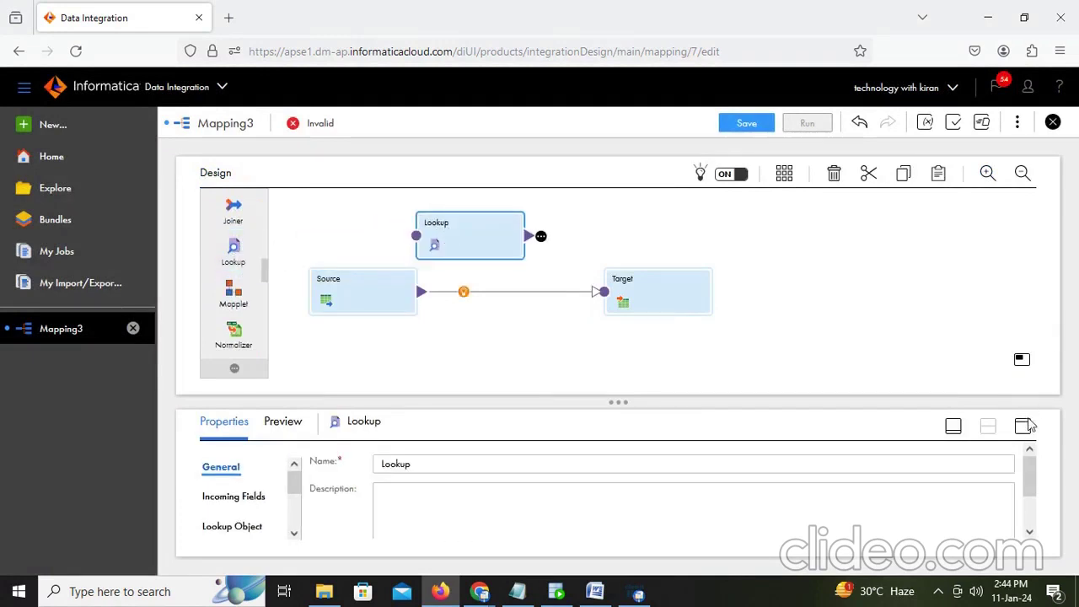
left_click(1023, 426)
left_click(316, 324)
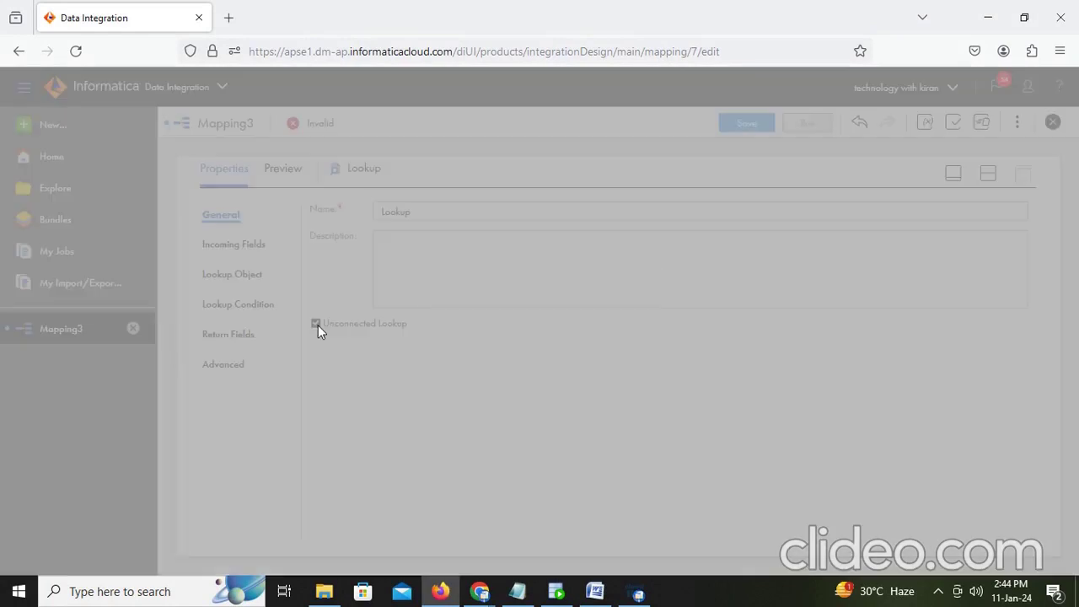
left_click(563, 424)
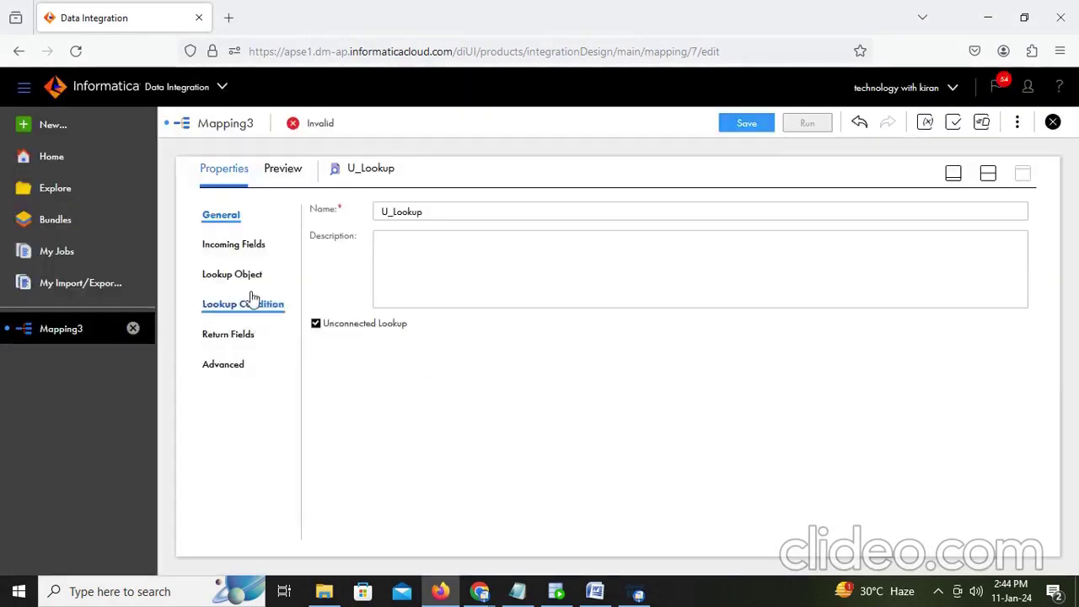
left_click(248, 253)
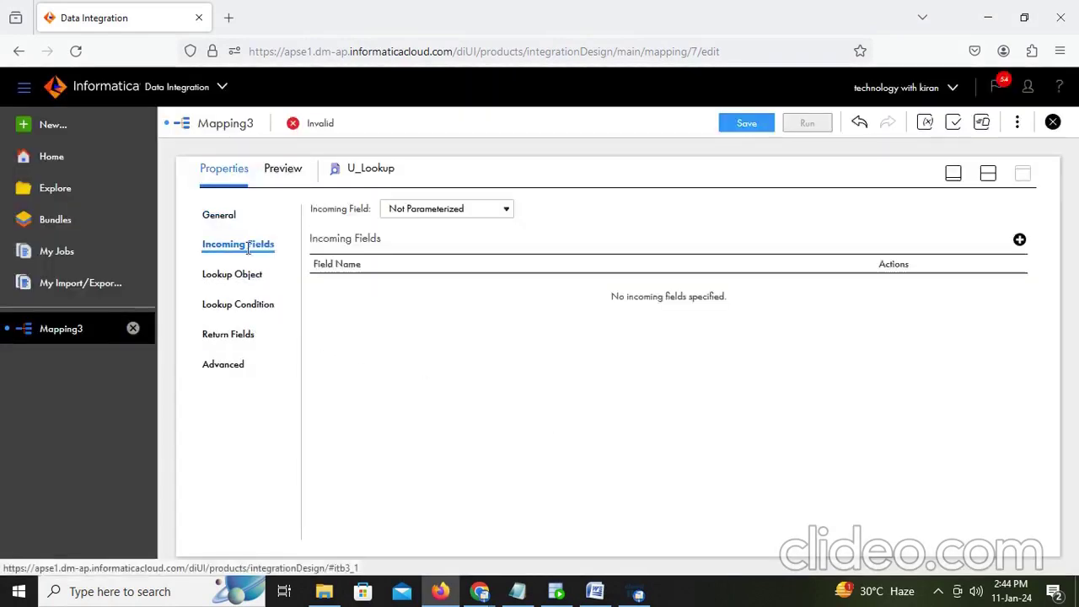
Step: Add an incoming field named in_dept_id to U_Lookup
left_click(1020, 241)
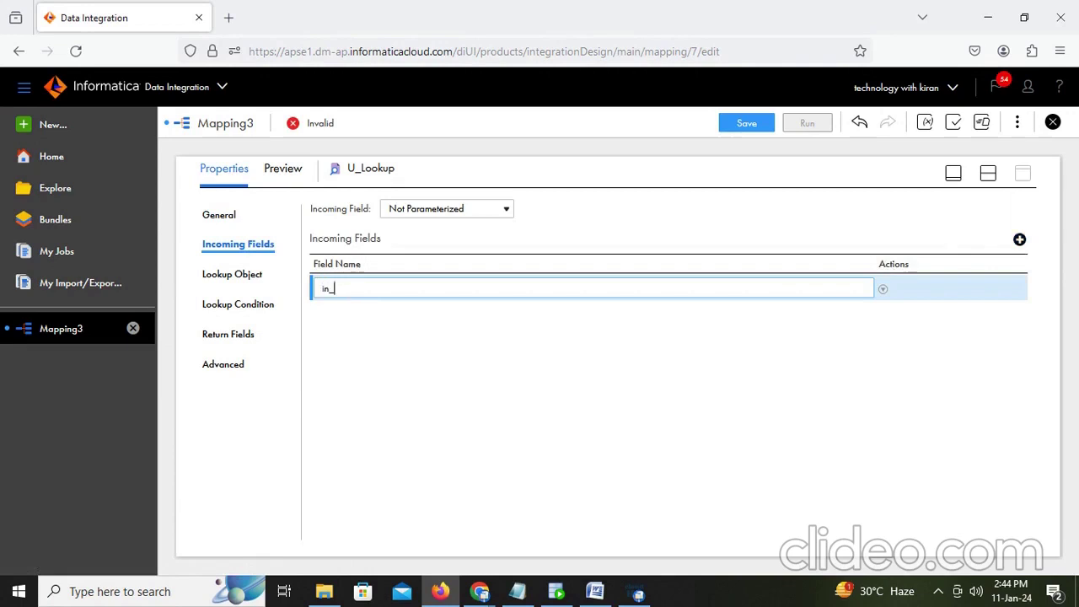
type("in_dept_id")
left_click(587, 379)
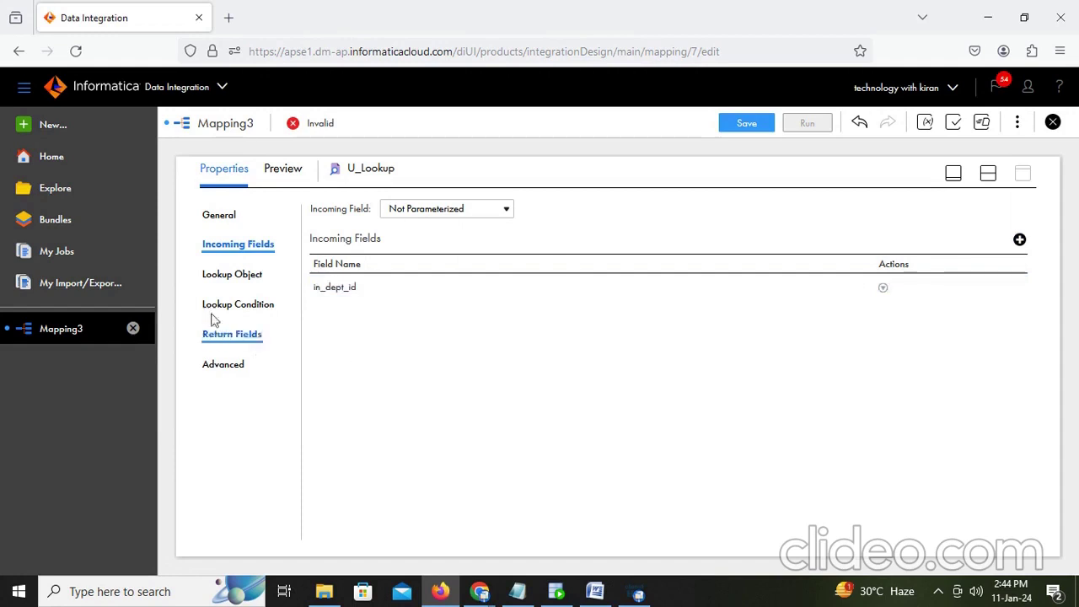
Step: Set U_Lookup's lookup object to the DEPARTMENTS table on the Desktop_Oracle_Src connection
left_click(226, 276)
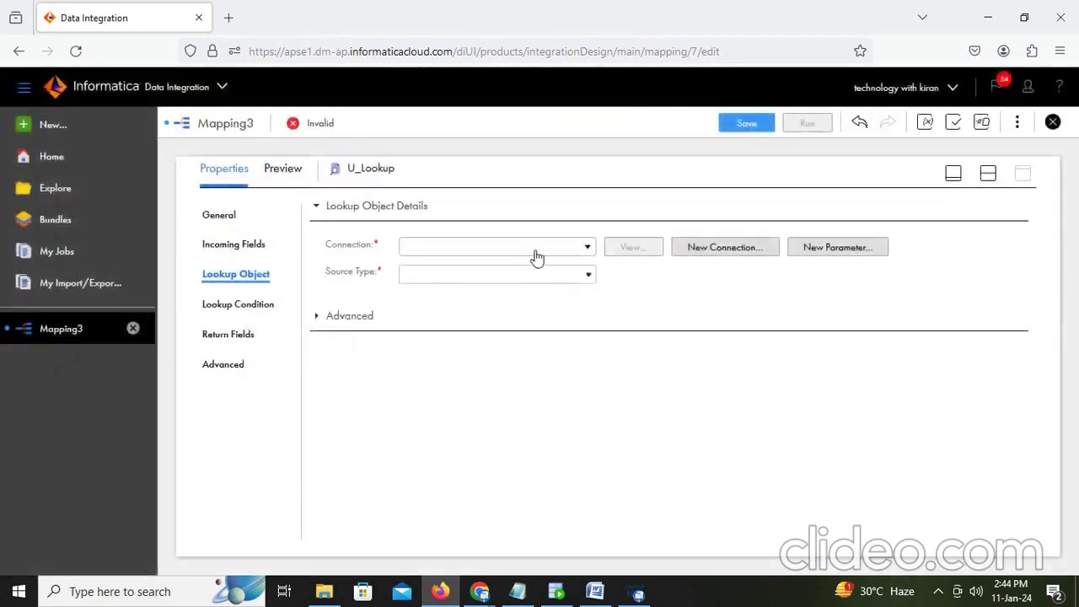
left_click(542, 253)
left_click(501, 324)
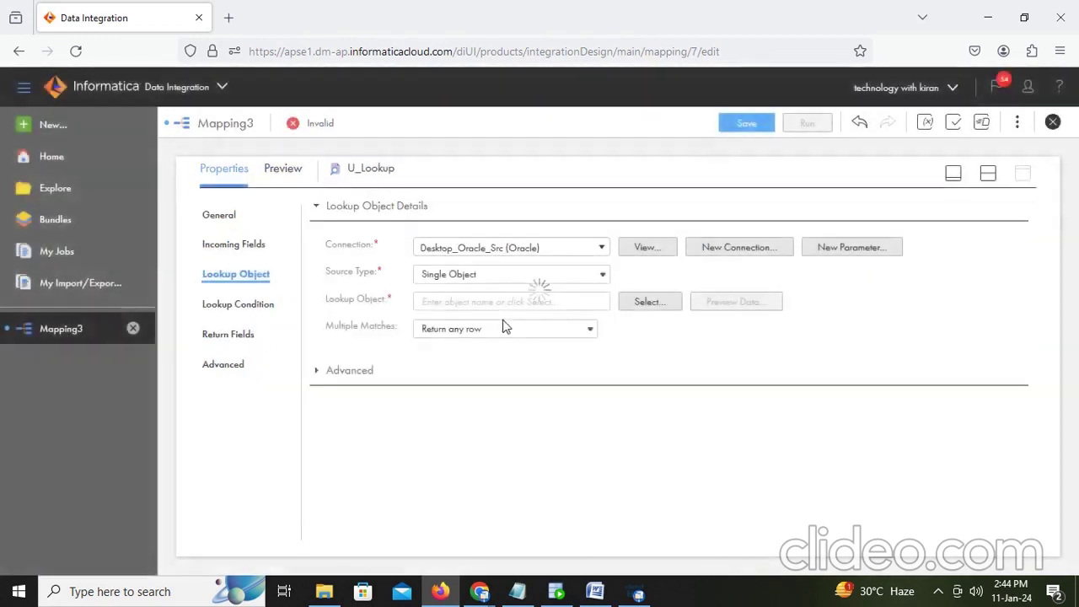
left_click(646, 301)
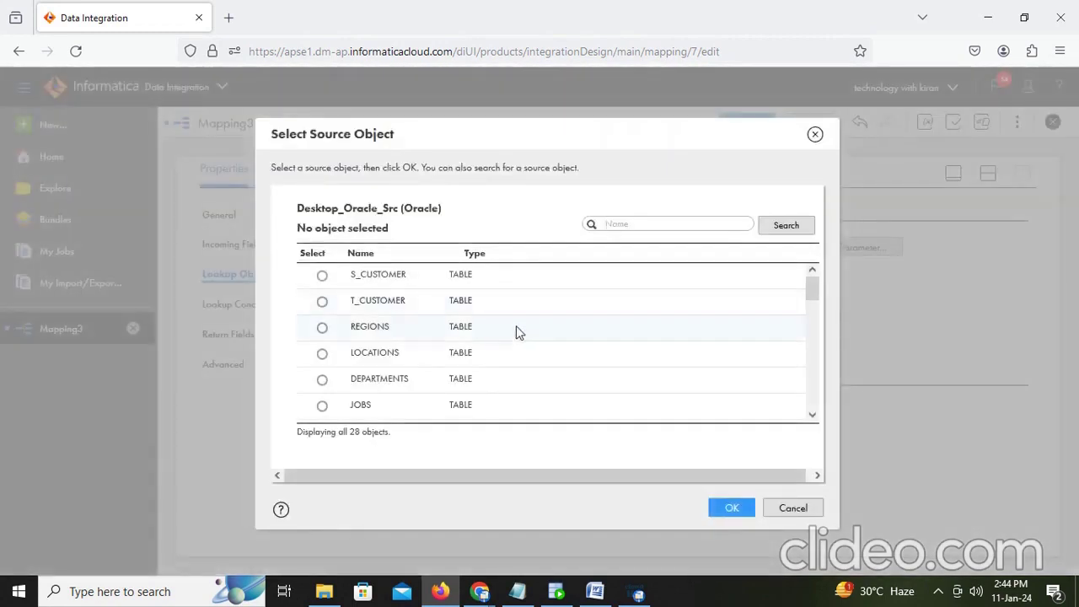
left_click(322, 380)
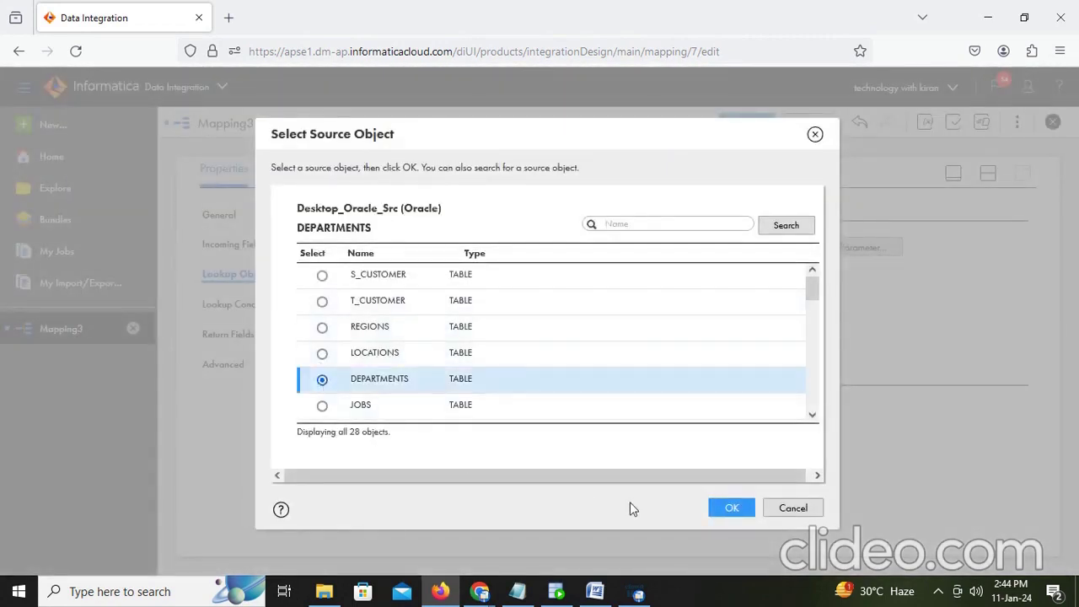
left_click(729, 508)
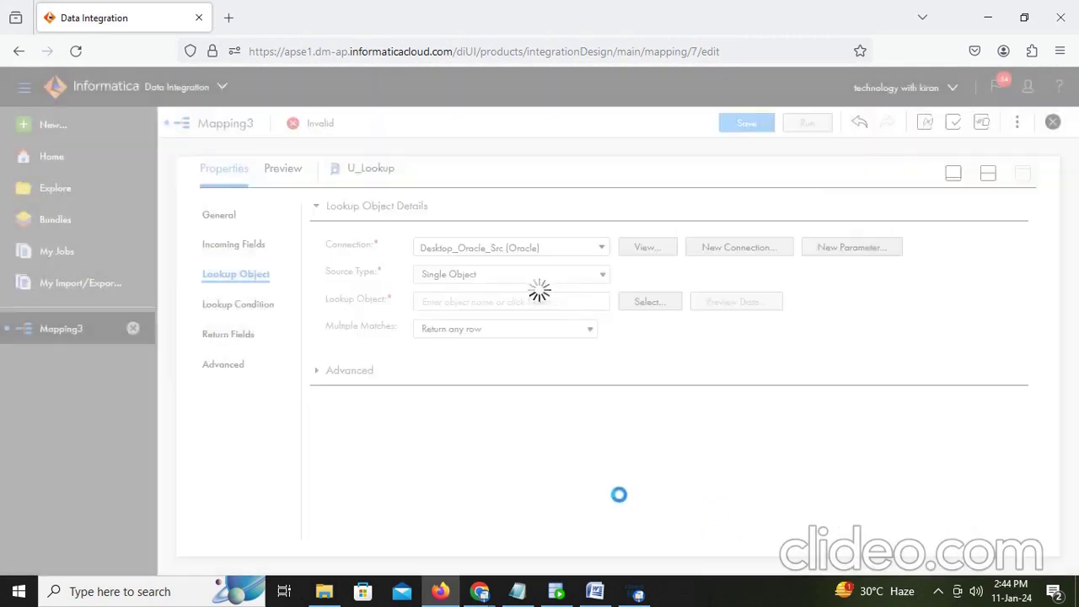
left_click(228, 307)
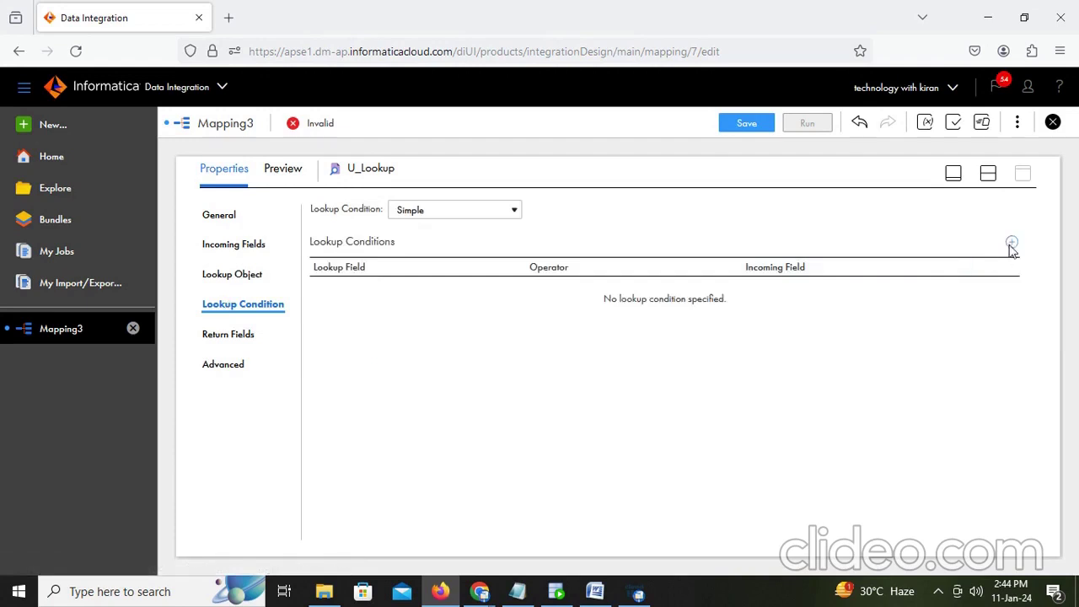
Step: Add the lookup condition DEPARTMENT_ID = in_dept_id
left_click(1012, 242)
left_click(497, 295)
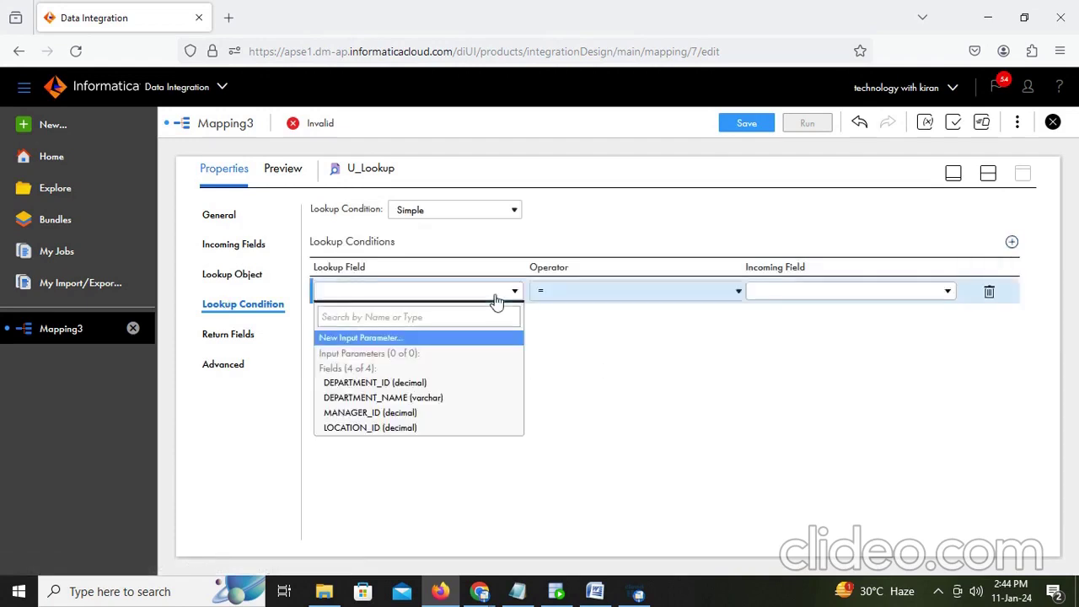
left_click(388, 383)
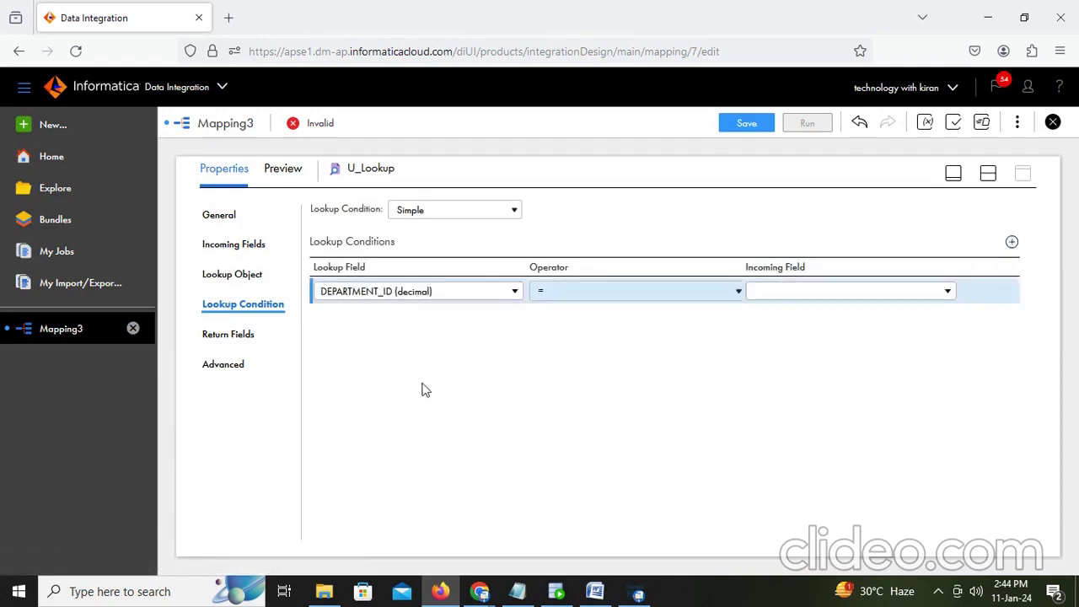
left_click(860, 295)
left_click(830, 381)
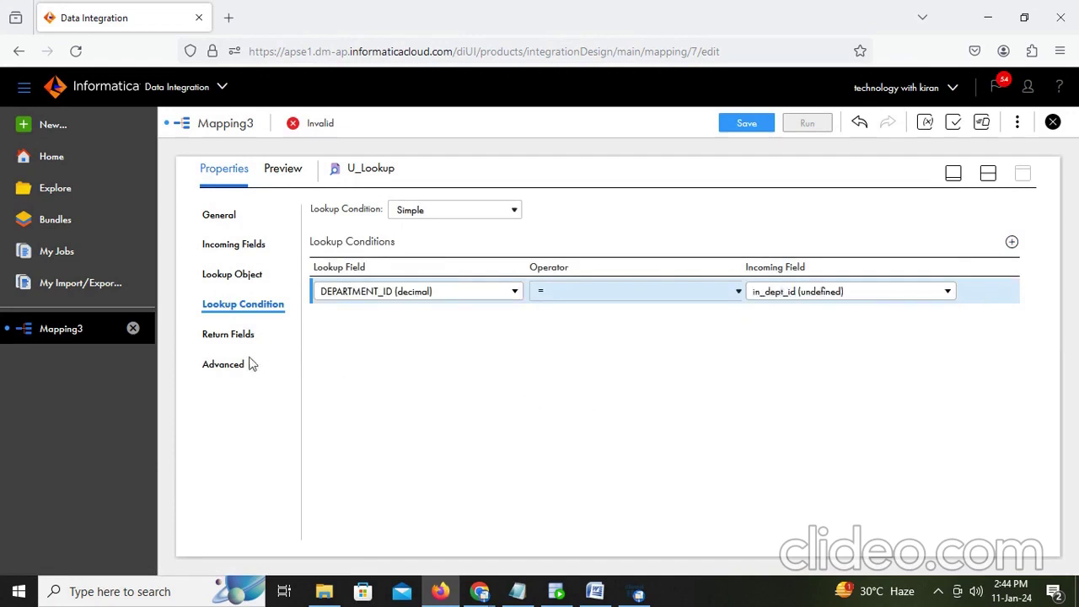
Step: Delete the MANAGER_ID field from U_Lookup's return fields
left_click(226, 335)
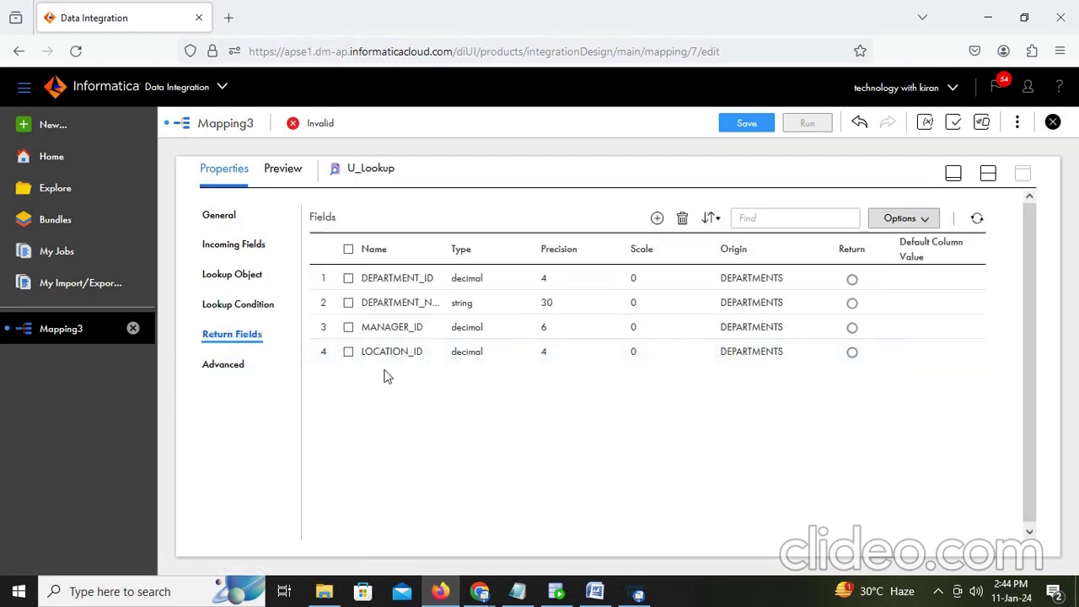
left_click(347, 328)
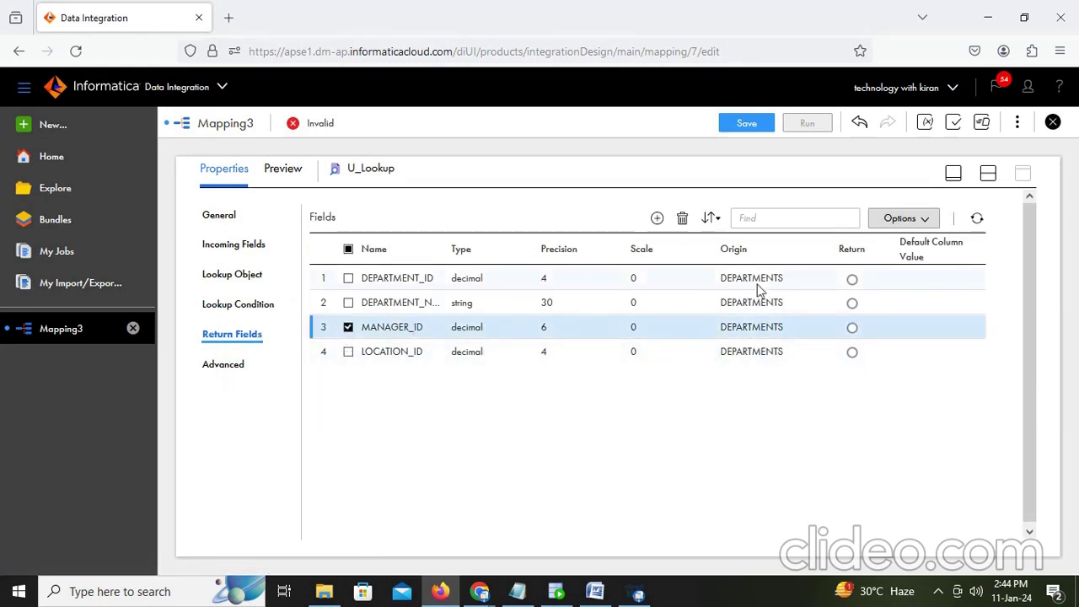
left_click(683, 219)
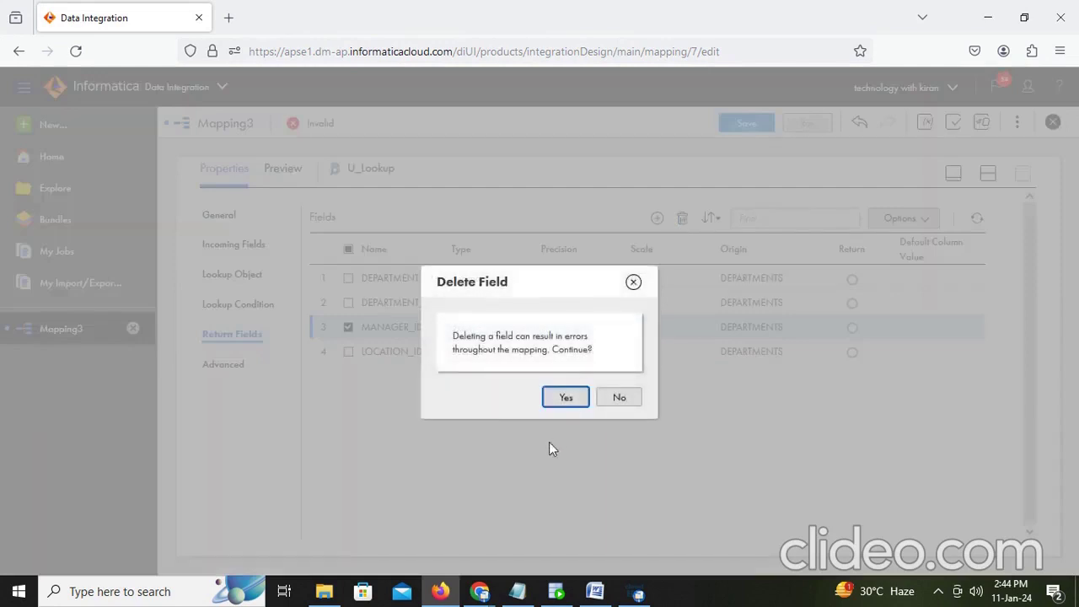
left_click(556, 396)
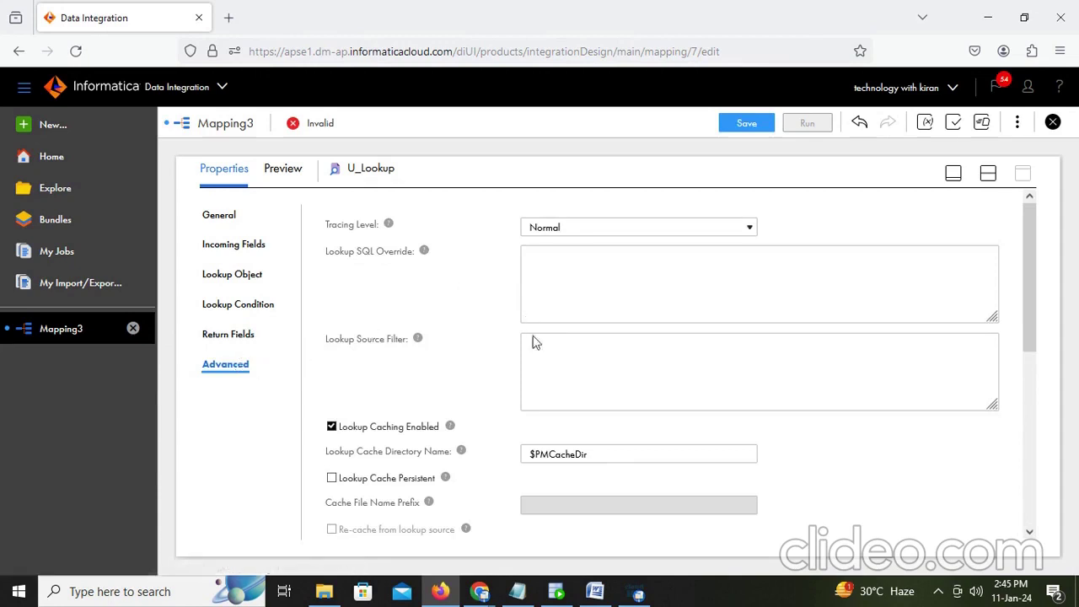
Step: Start a Lookup SQL Override and bring up the saved queries in Notepad
left_click(567, 277)
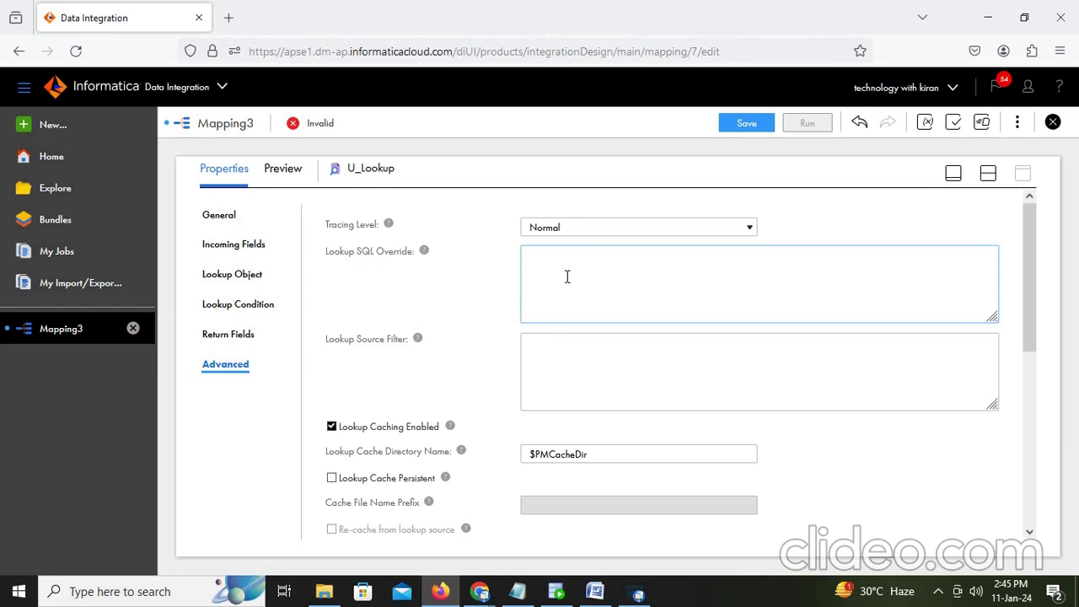
left_click(517, 591)
scroll(259, 284, "up", 8)
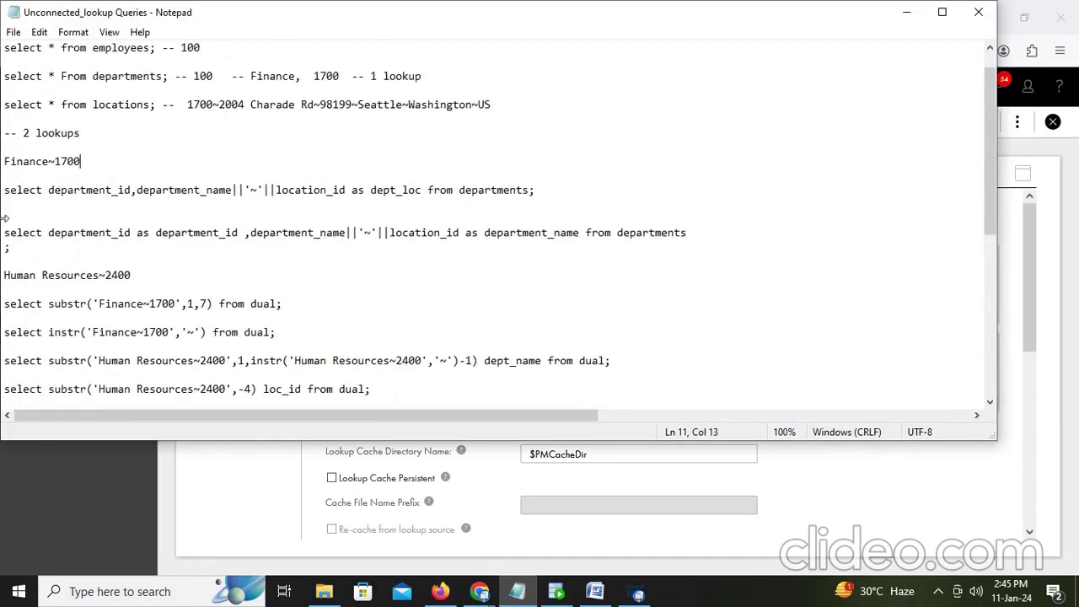
Step: Copy the department concatenation query line, without its semicolon, from Notepad
left_click_drag(3, 233, 56, 256)
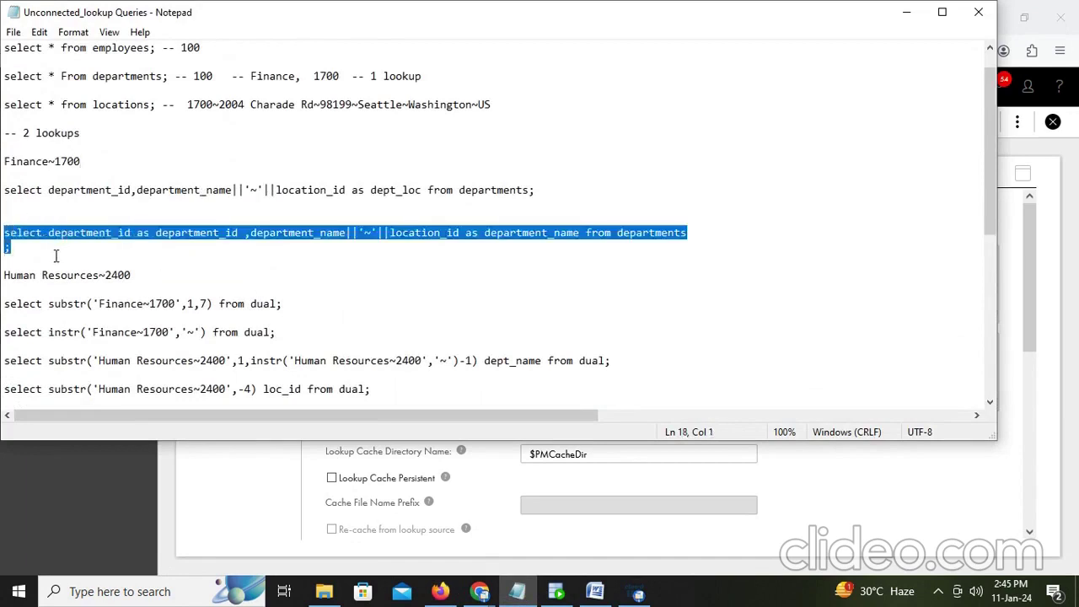
left_click_drag(4, 231, 6, 244)
key("ctrl+c")
key("alt+Tab")
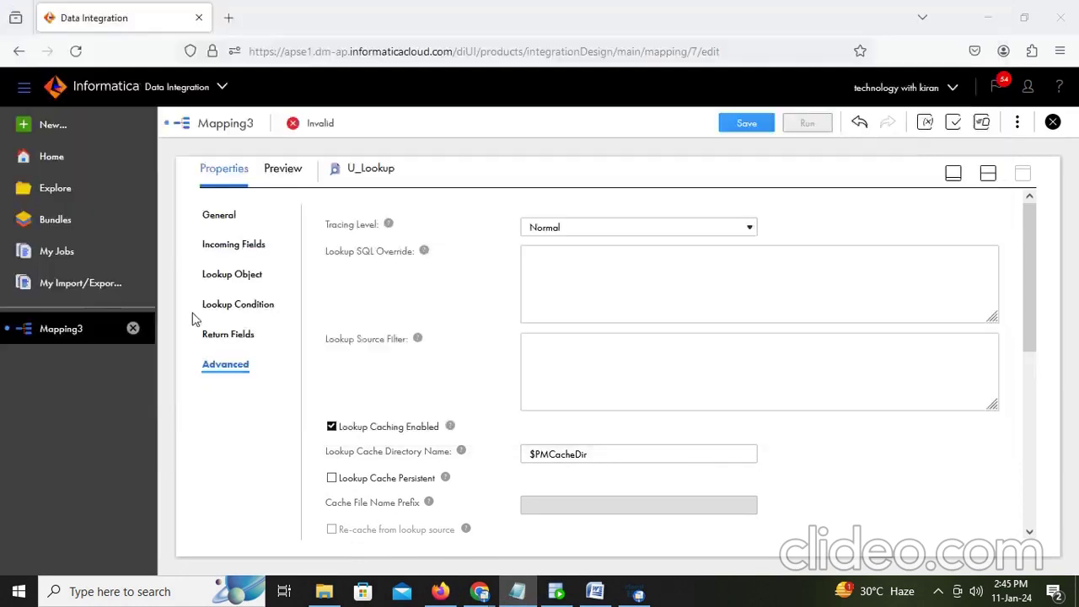
Step: Paste the department concatenation query into U_Lookup's Lookup SQL Override and copy it for testing
left_click(572, 302)
key("ctrl+v")
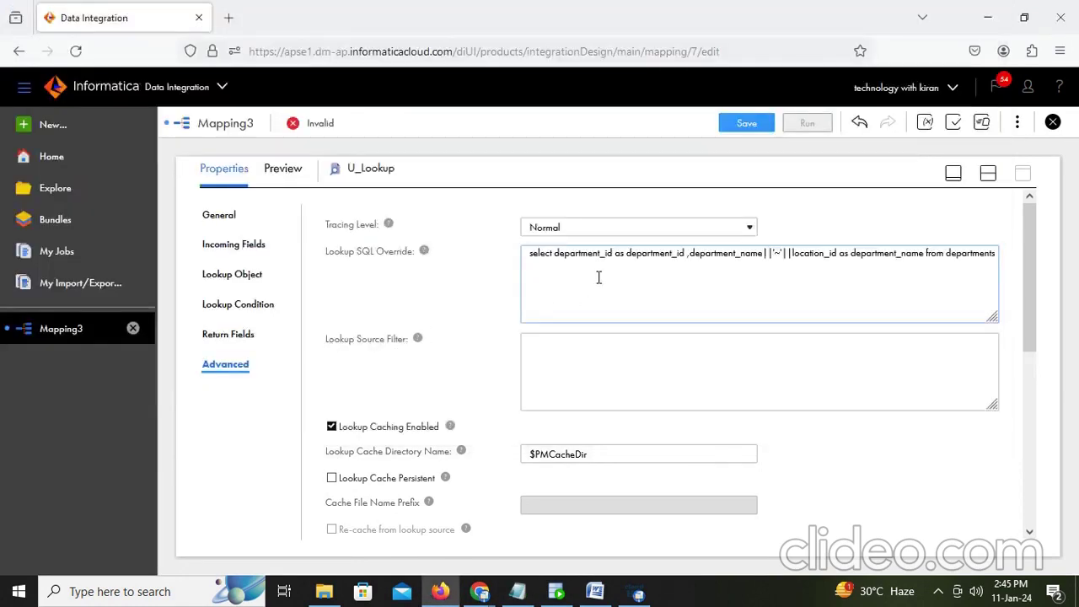
left_click(613, 253)
key("ctrl+a")
key("ctrl+c")
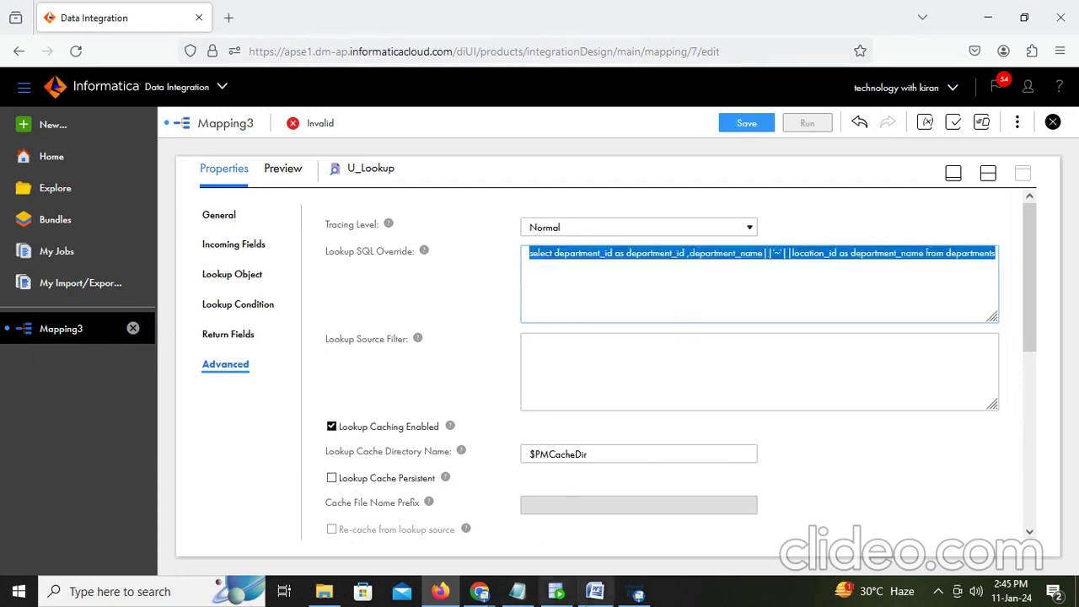
left_click(556, 592)
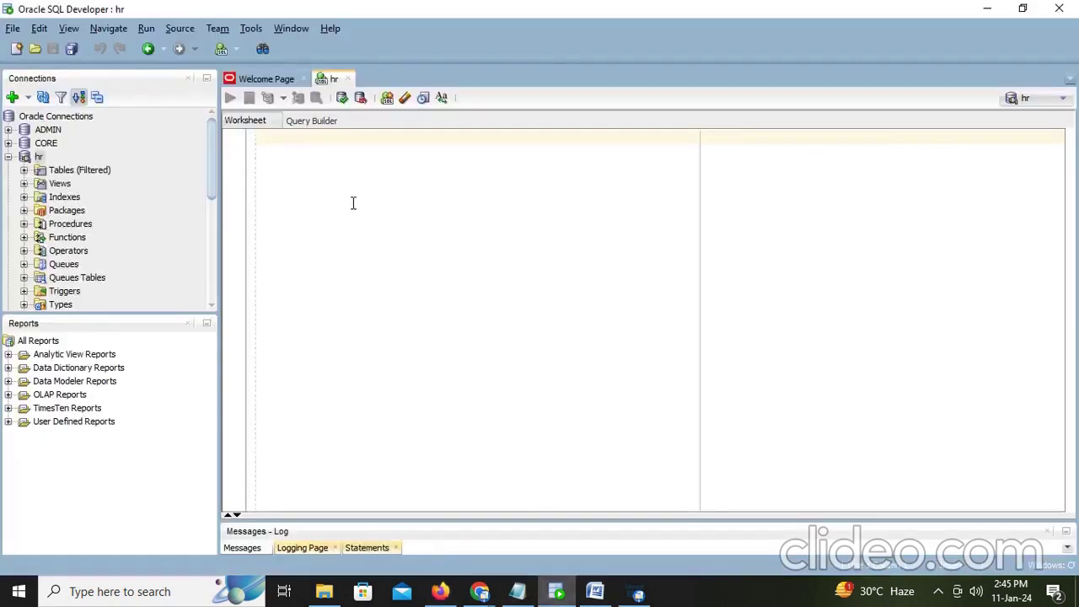
Step: Run the concatenation query in the hr worksheet, returning 27 rows like Administration~1700
key("ctrl+v")
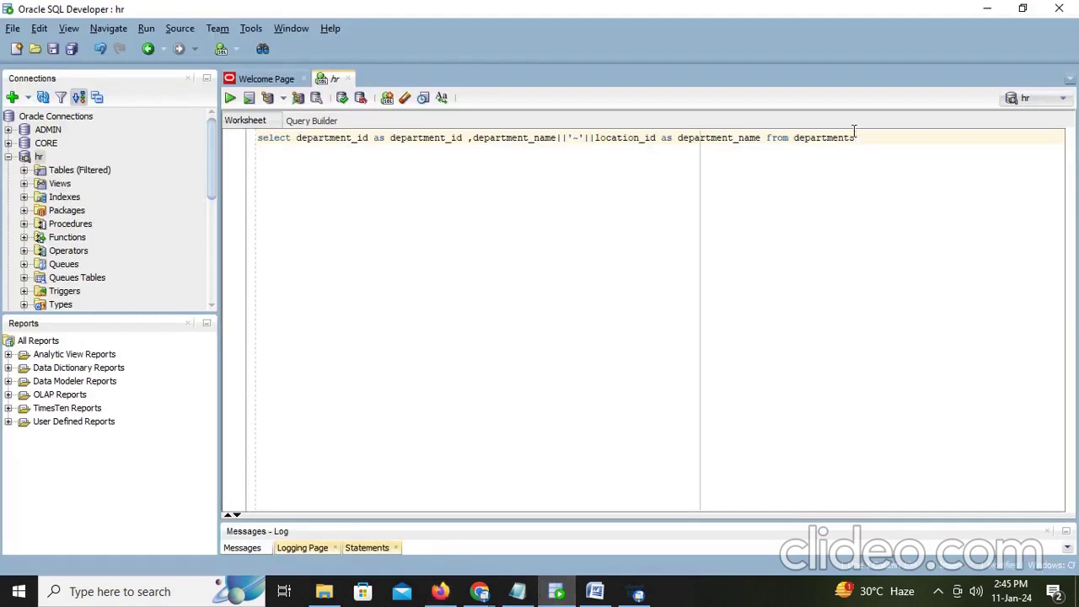
type(";")
key("ctrl+Return")
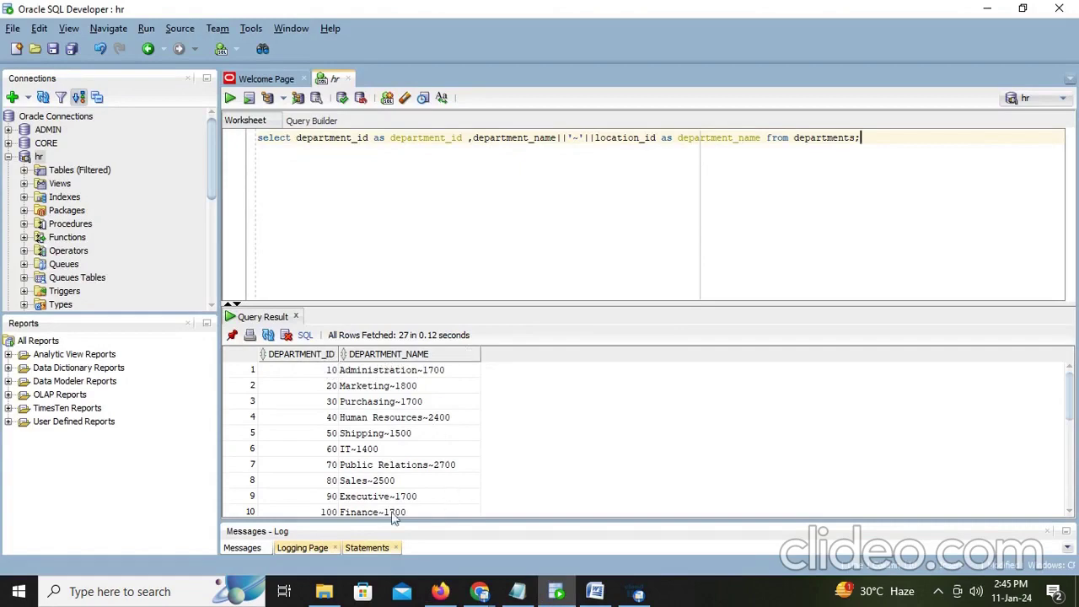
left_click(605, 594)
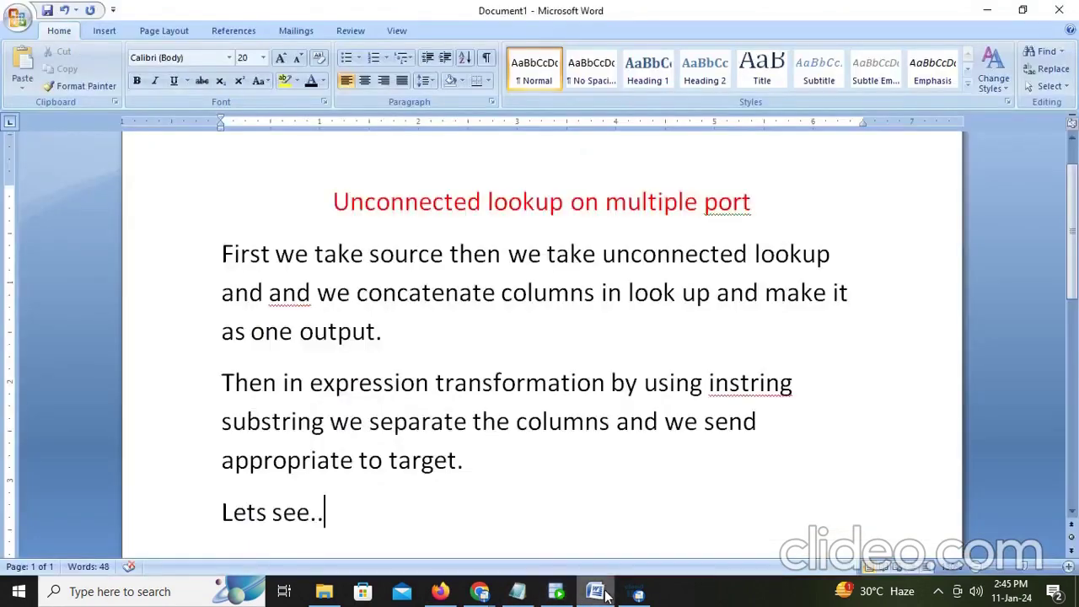
Step: Type 'Here we are giving dept id and dept name alias' on a new line under 'Lets see..'
key("Return")
type("her")
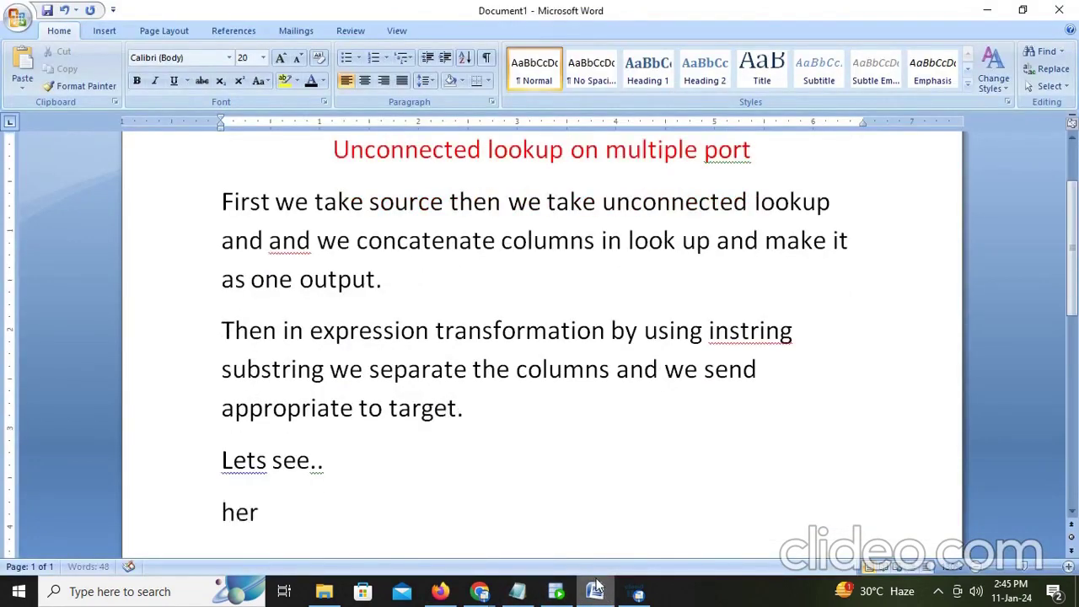
type("e we are gi")
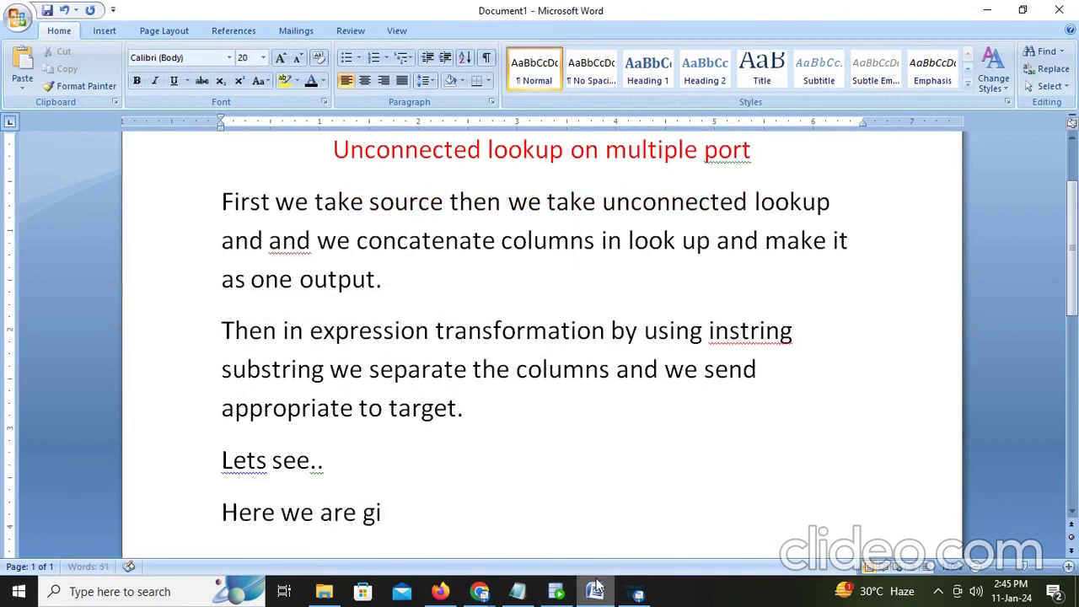
type("ve")
key("BackSpace")
type("ing ")
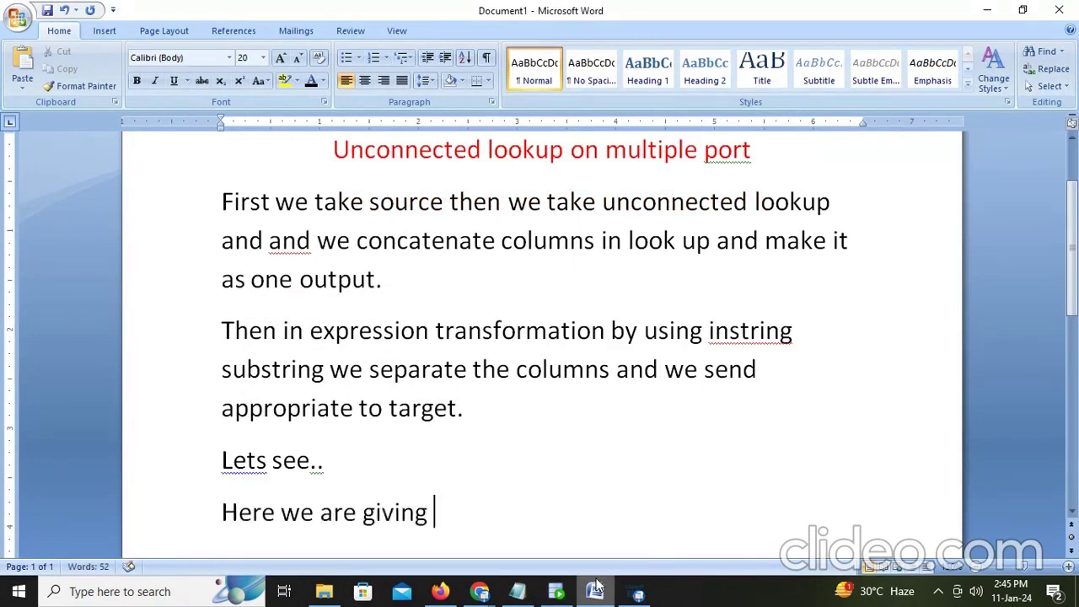
type("dept")
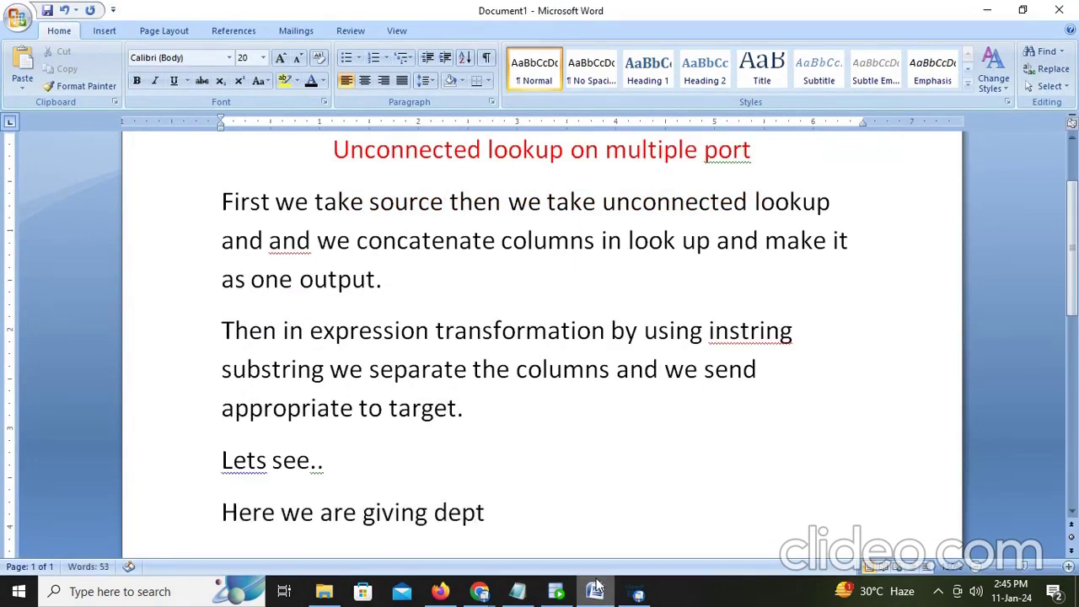
type(" id and dept")
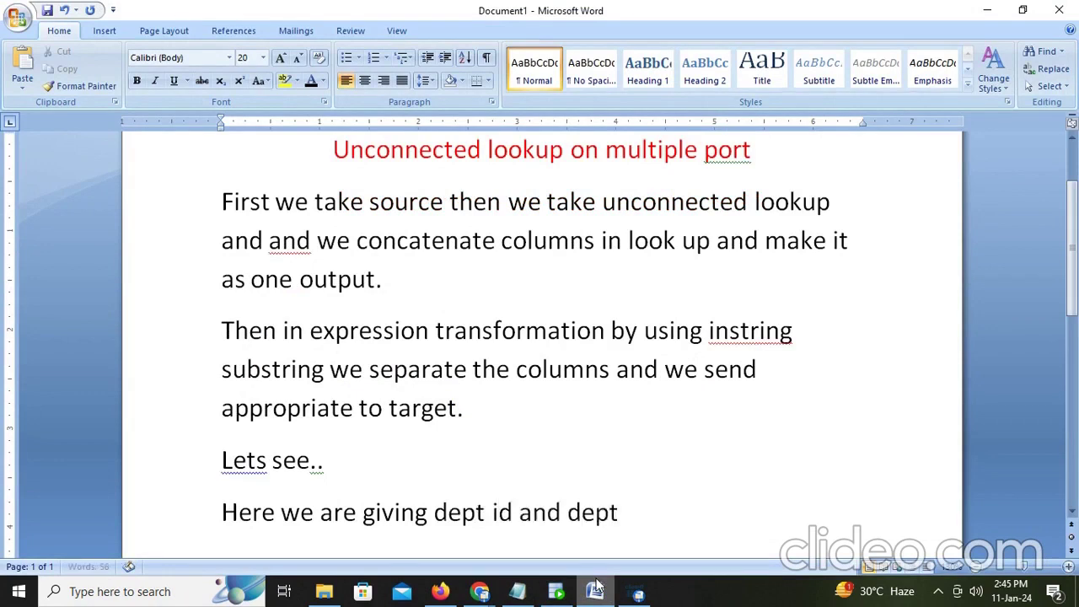
type(" name ")
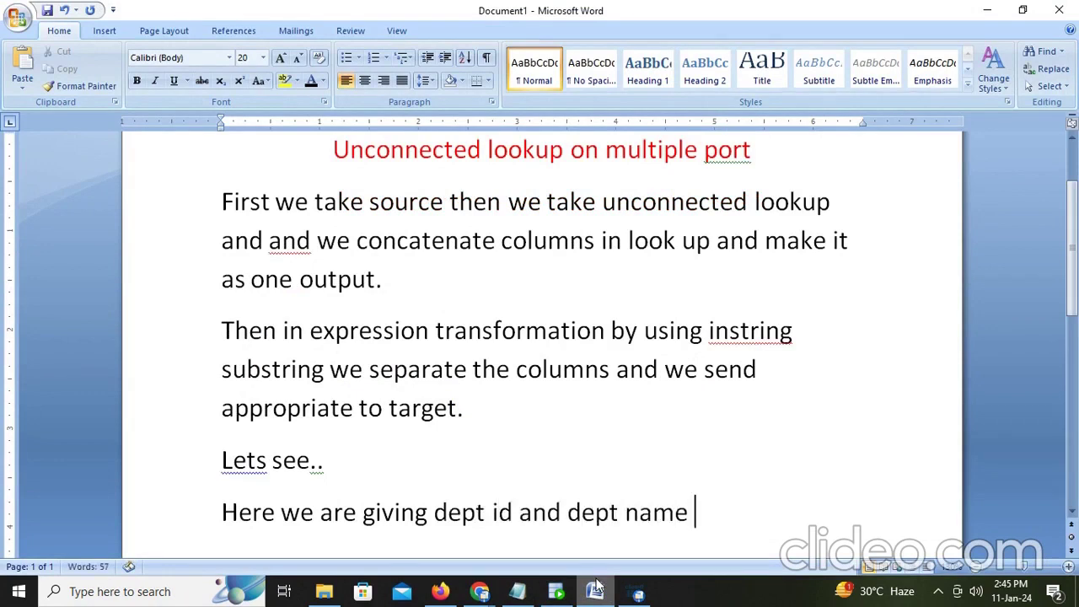
type("alia")
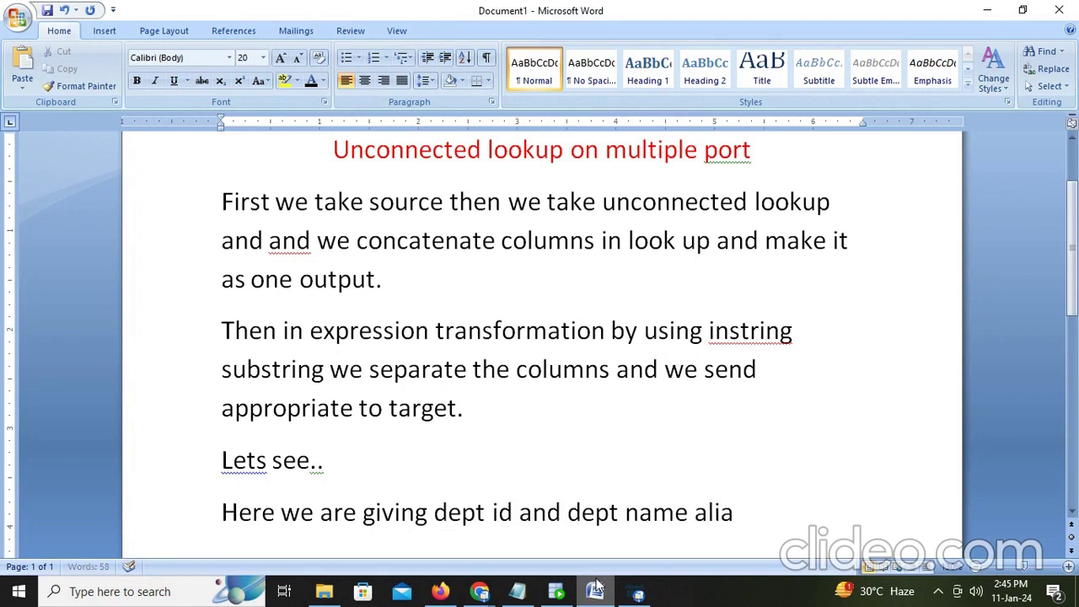
type("s")
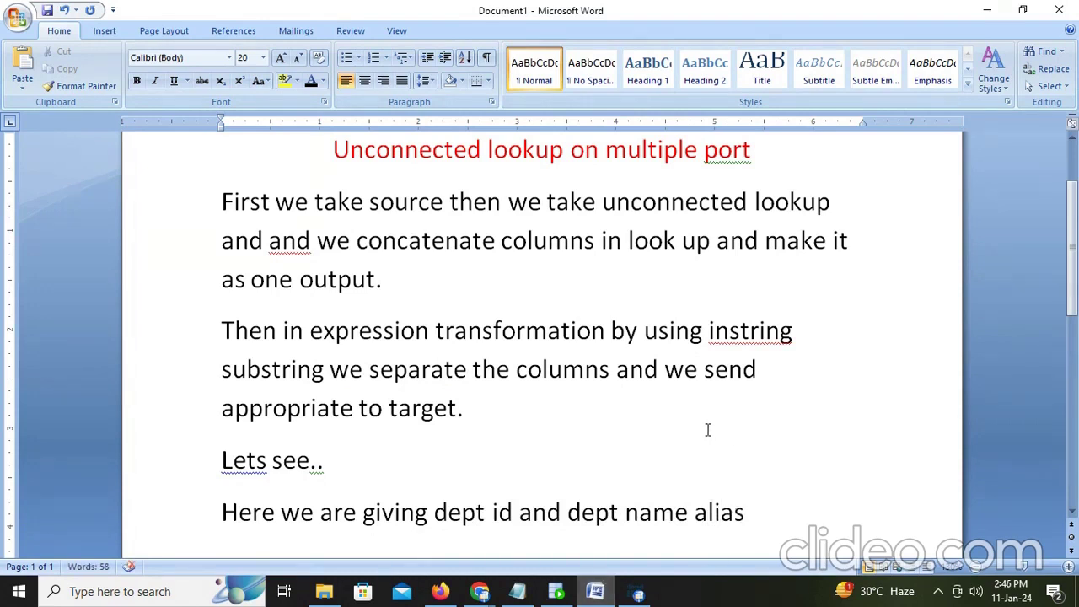
left_click(708, 430)
Step: Delete LOCATION_ID from U_Lookup's return fields and mark DEPARTMENT_NAME as the return field
left_click(441, 592)
left_click(685, 309)
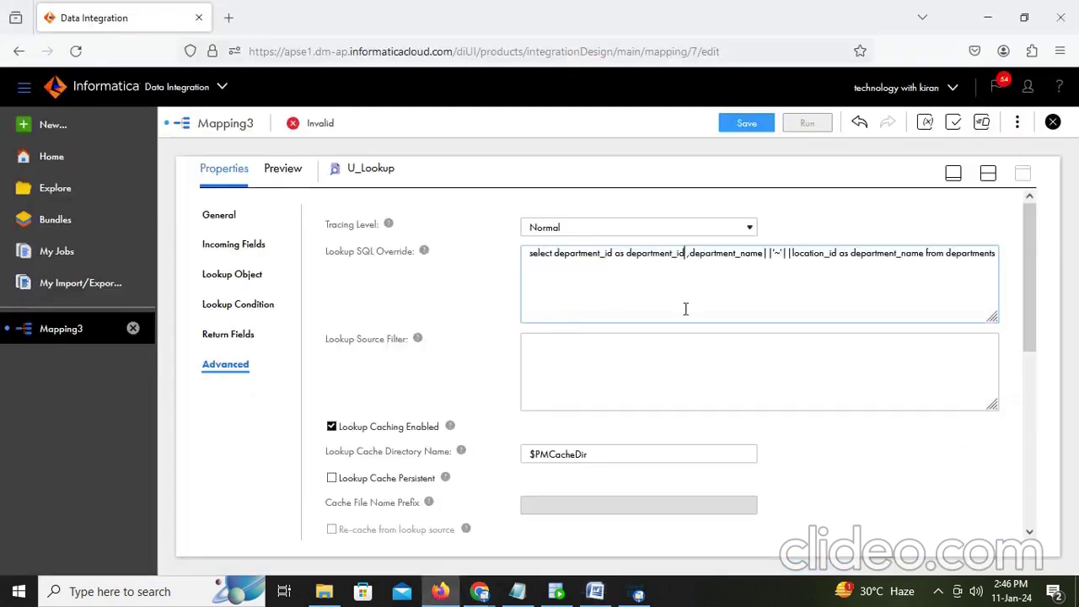
left_click(244, 337)
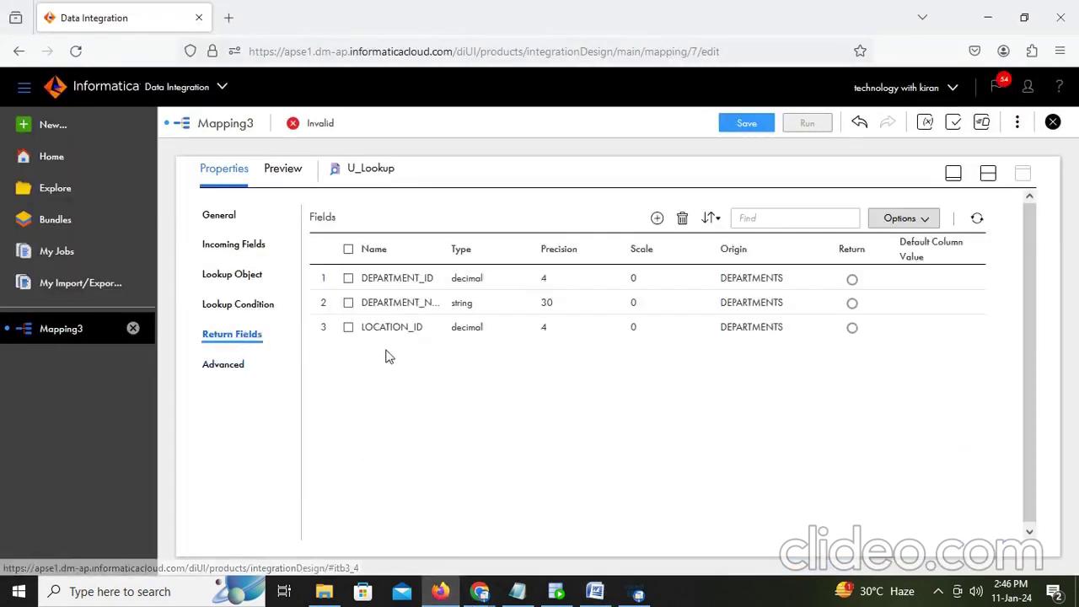
left_click(347, 330)
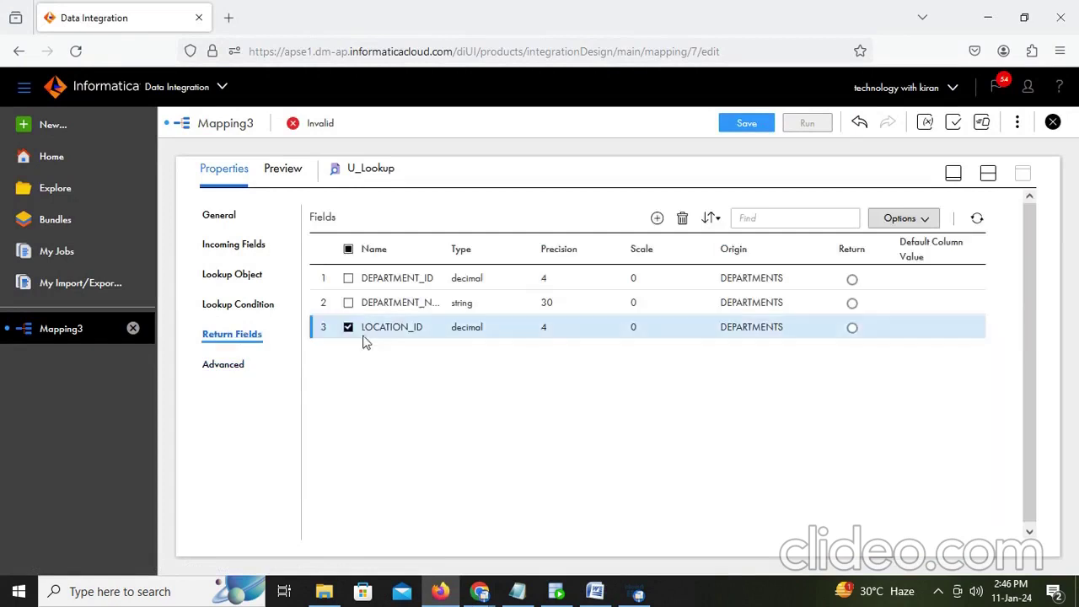
left_click(683, 218)
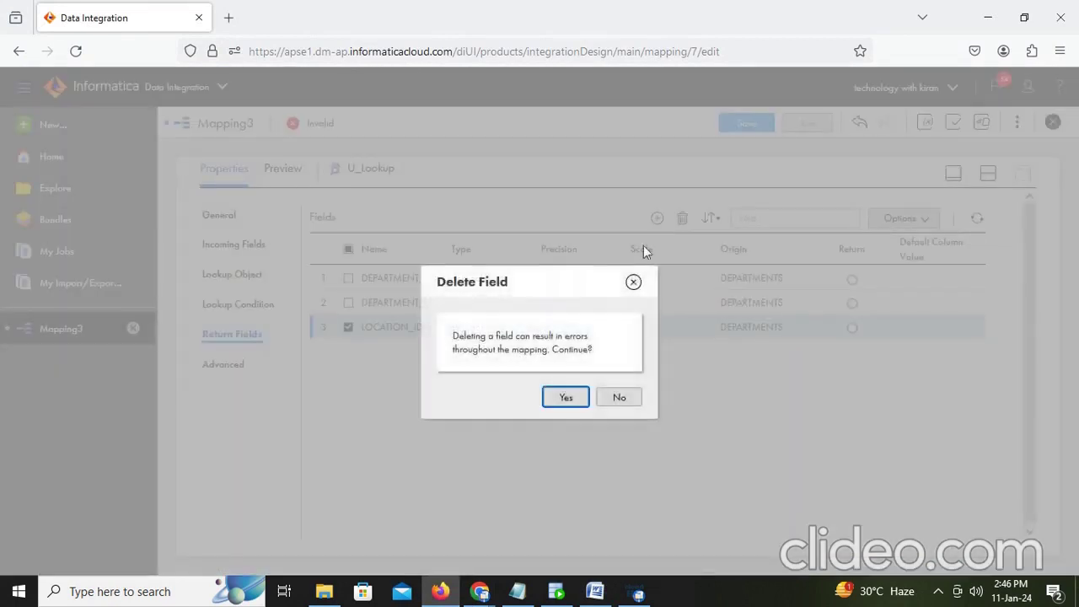
left_click(566, 396)
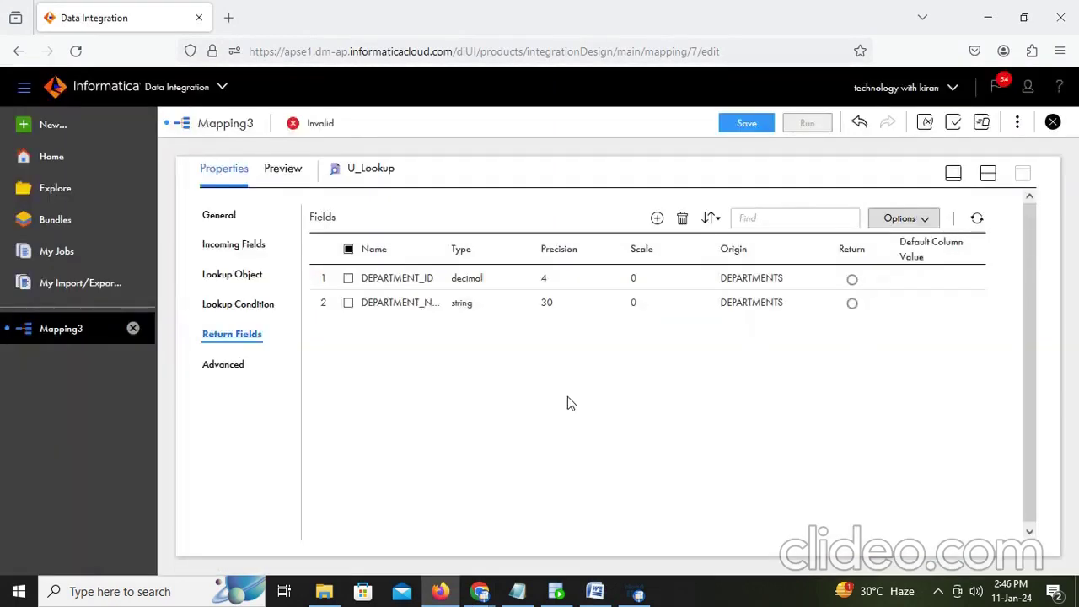
left_click(852, 303)
Step: Insert an Expression transformation on the Source-to-Target link and maximize its properties
left_click(990, 174)
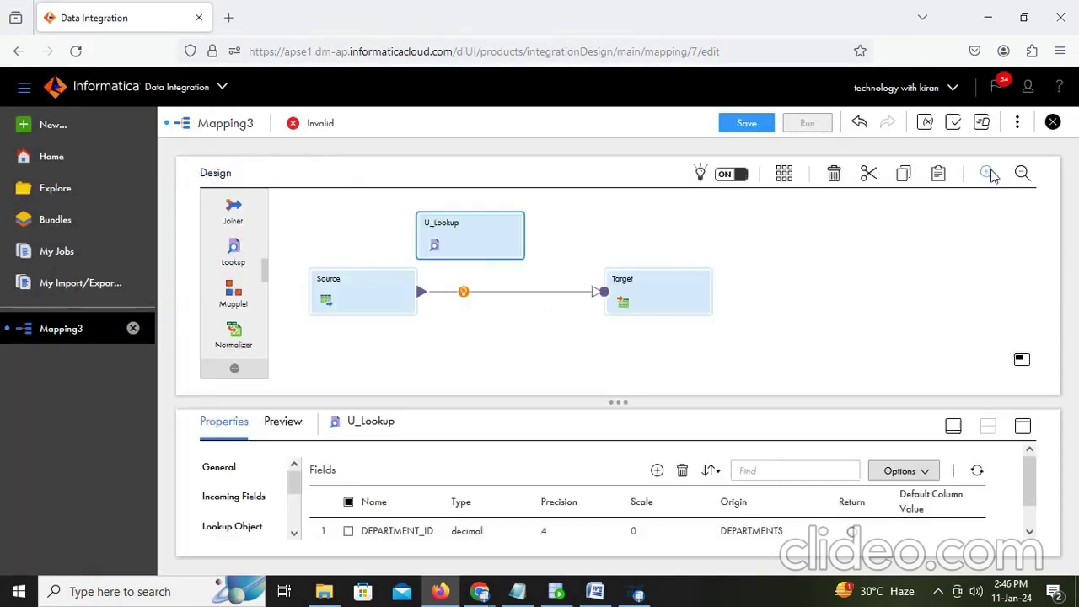
left_click(463, 293)
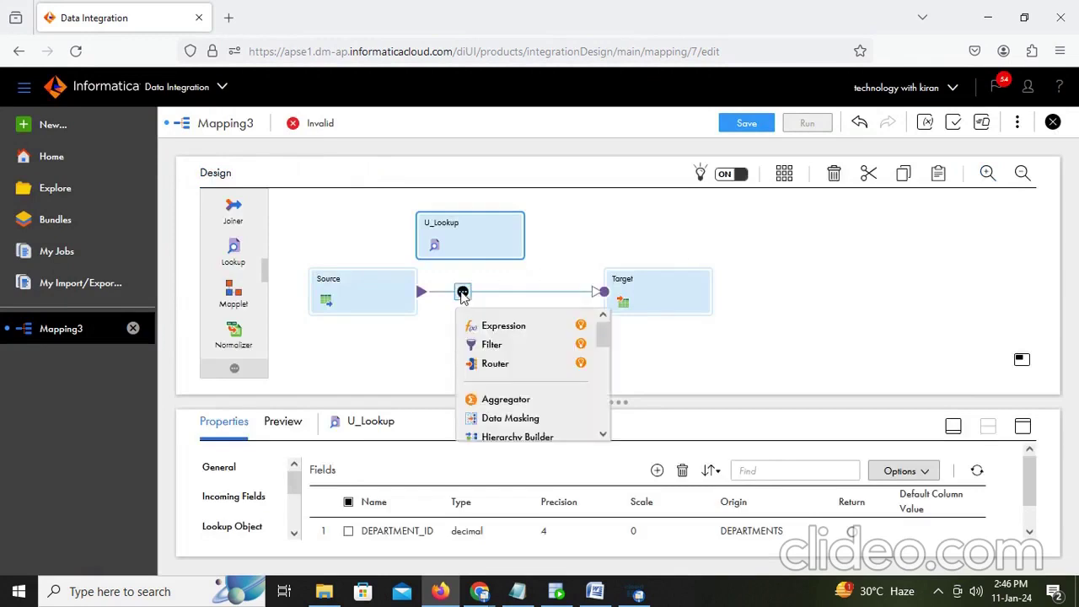
left_click(509, 328)
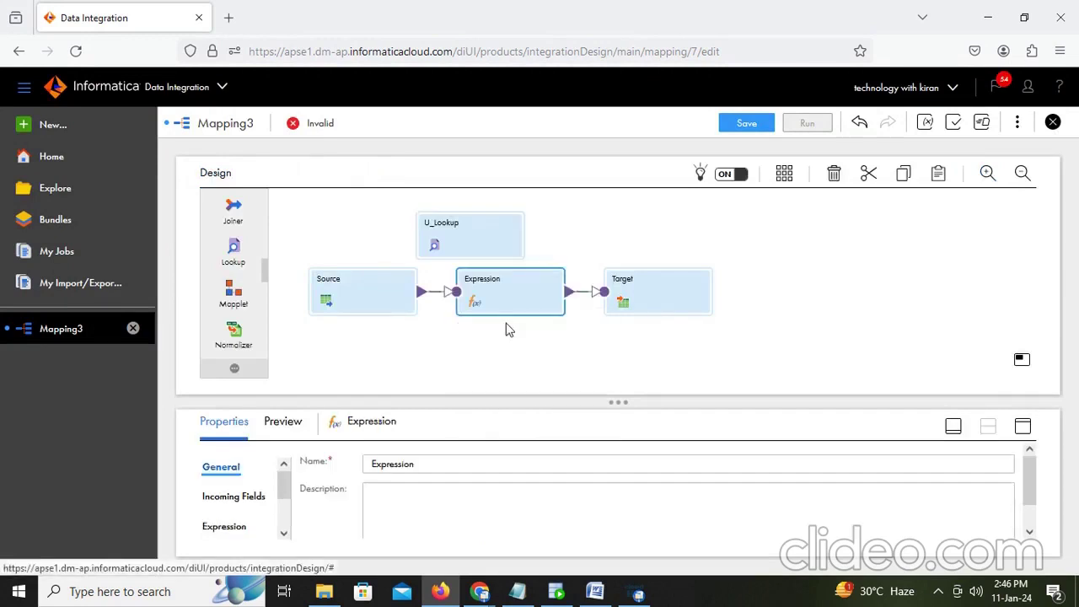
left_click(1020, 427)
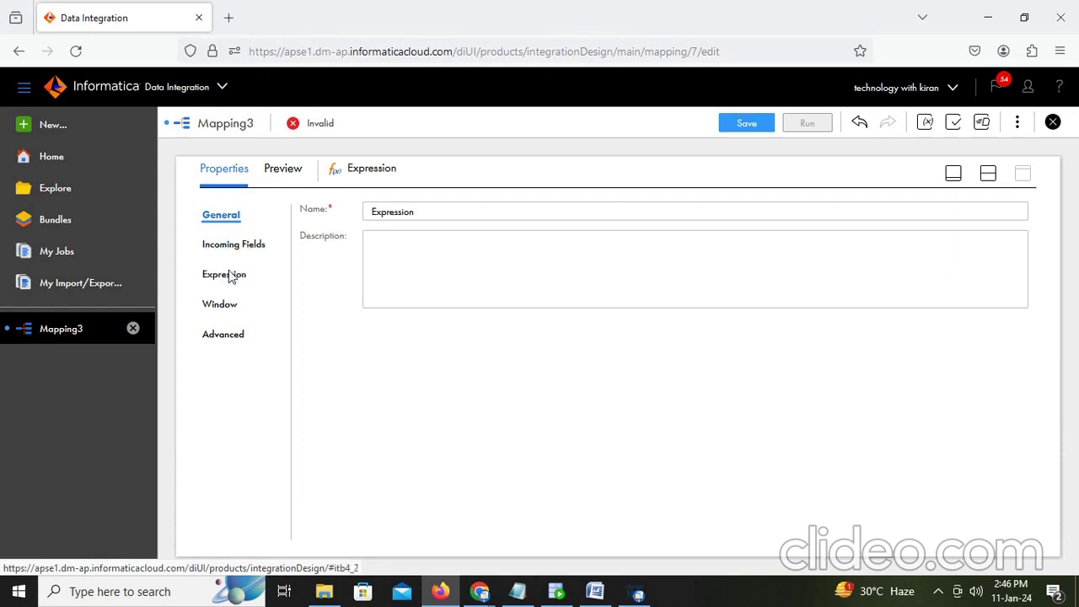
Step: Add a string output field v_dept_loc with precision 100 to the Expression
left_click(229, 276)
left_click(961, 262)
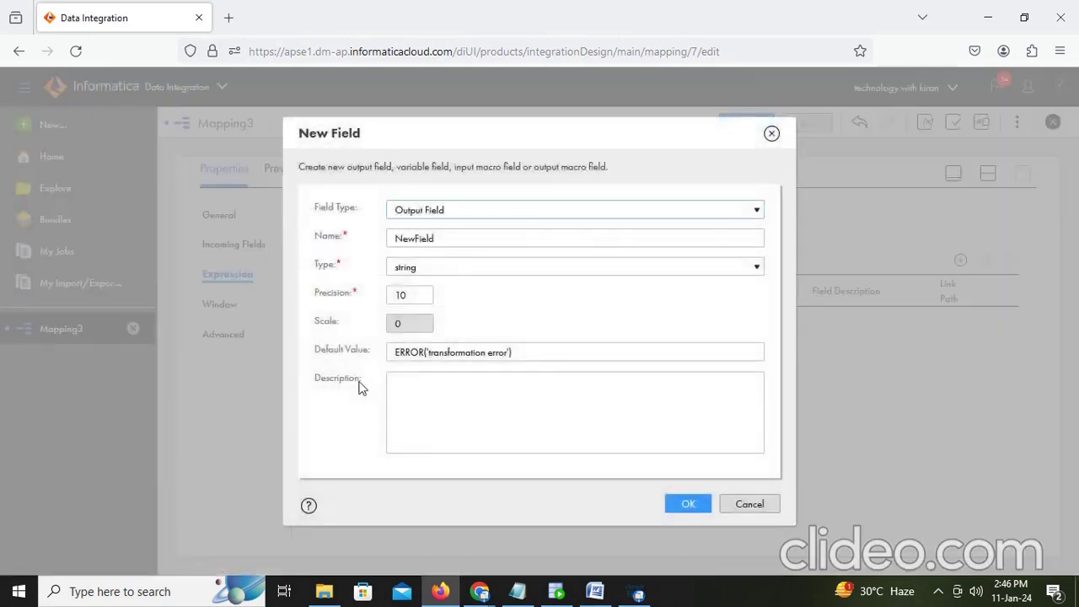
left_click_drag(447, 239, 282, 239)
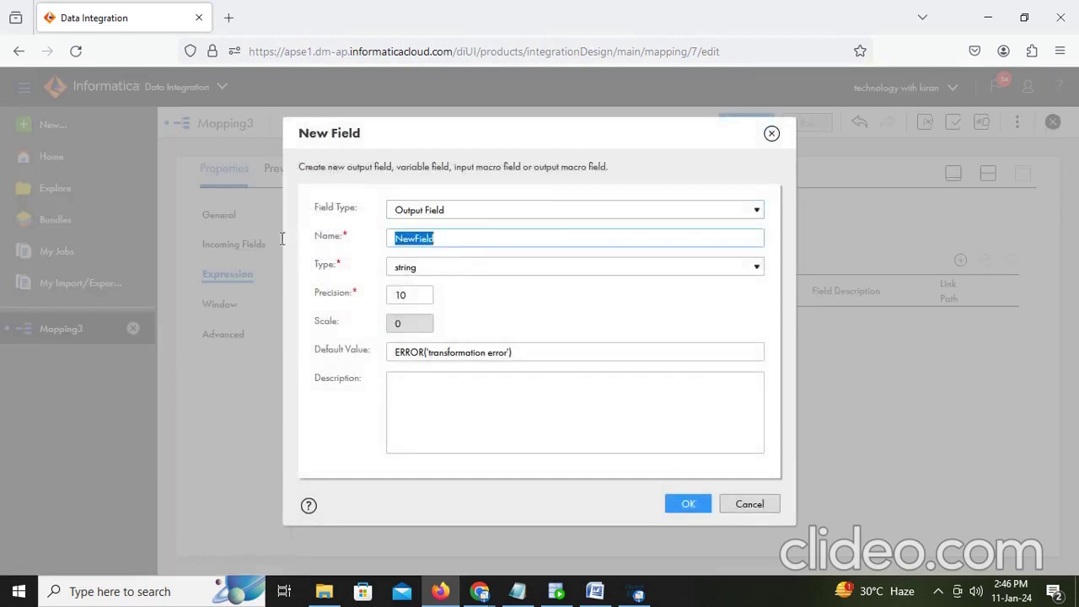
type("v_dept_loc")
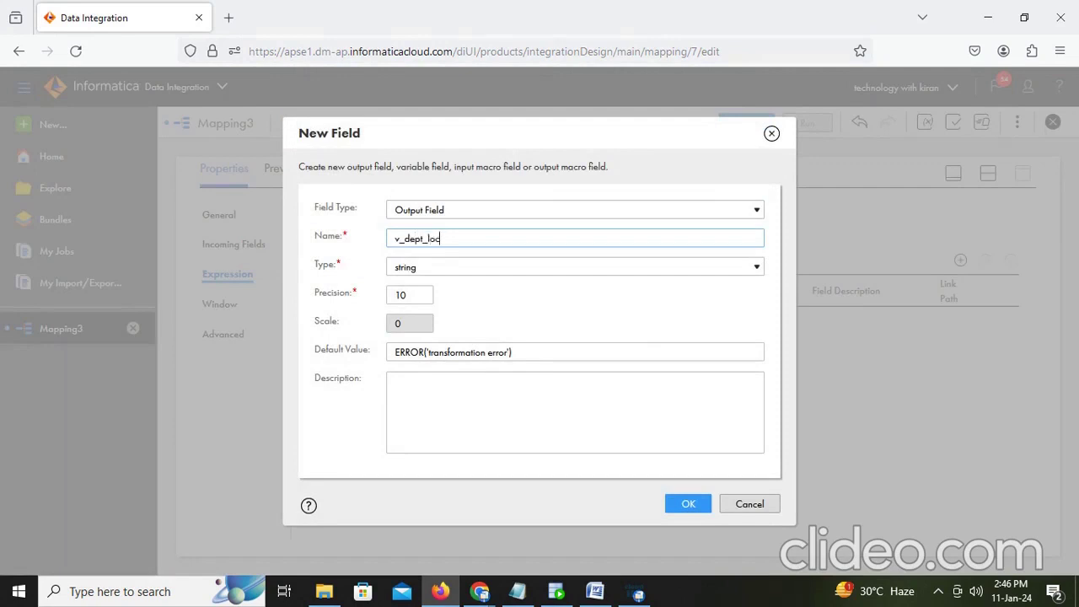
left_click(413, 296)
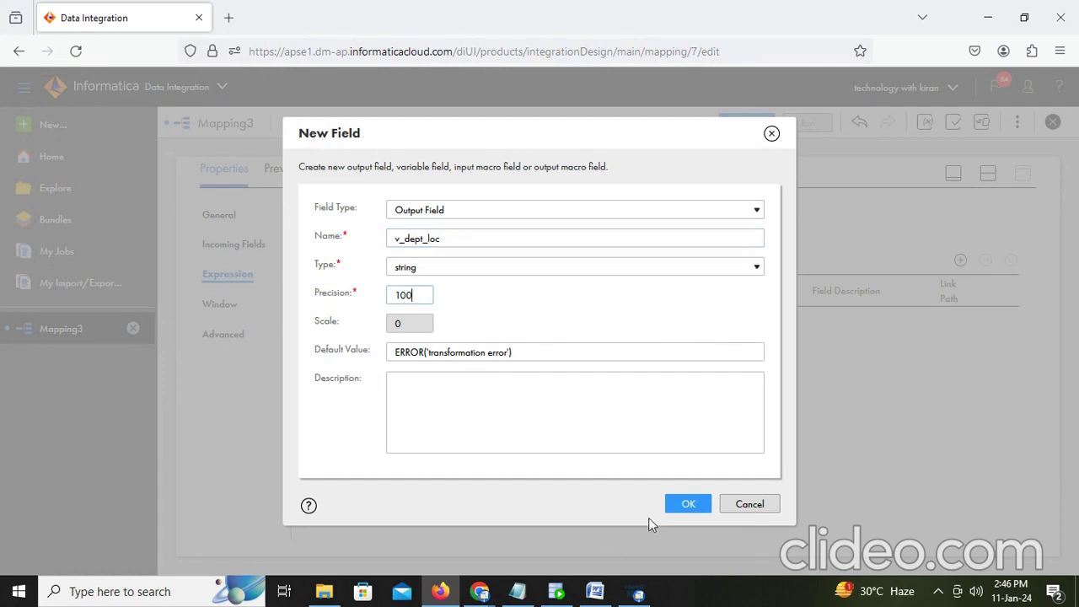
type("0")
left_click(699, 506)
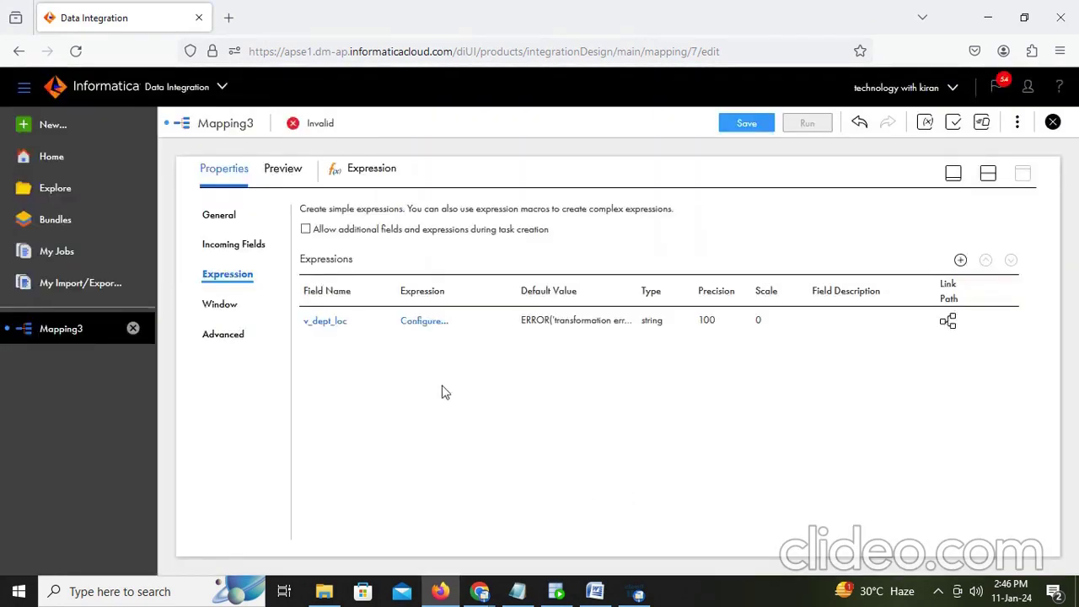
Step: Insert the U_Lookup lookup call from Built-in functions into the v_dept_loc expression
left_click(431, 321)
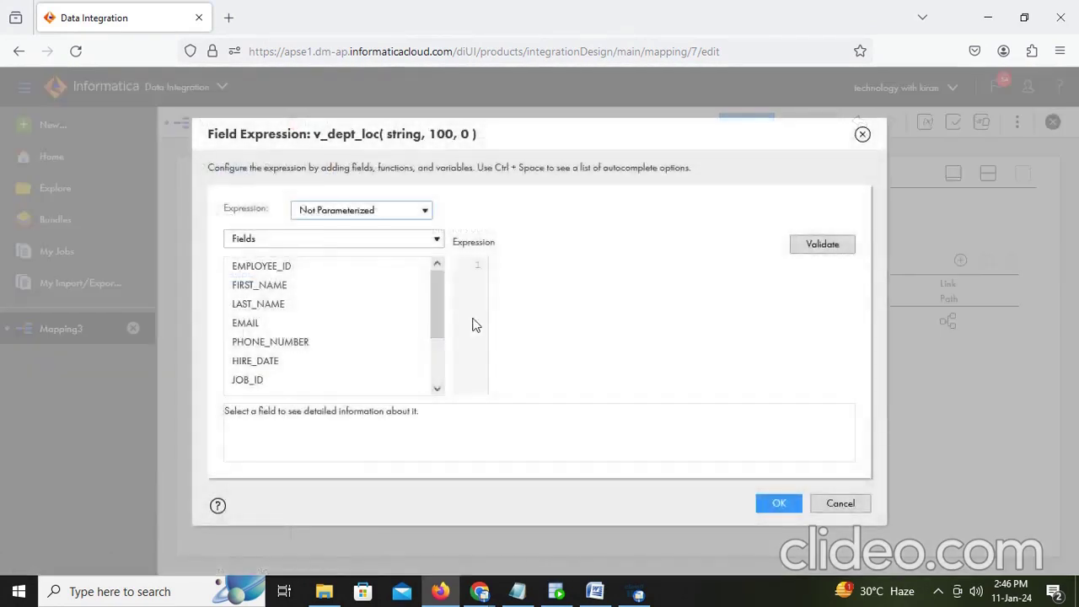
left_click(312, 241)
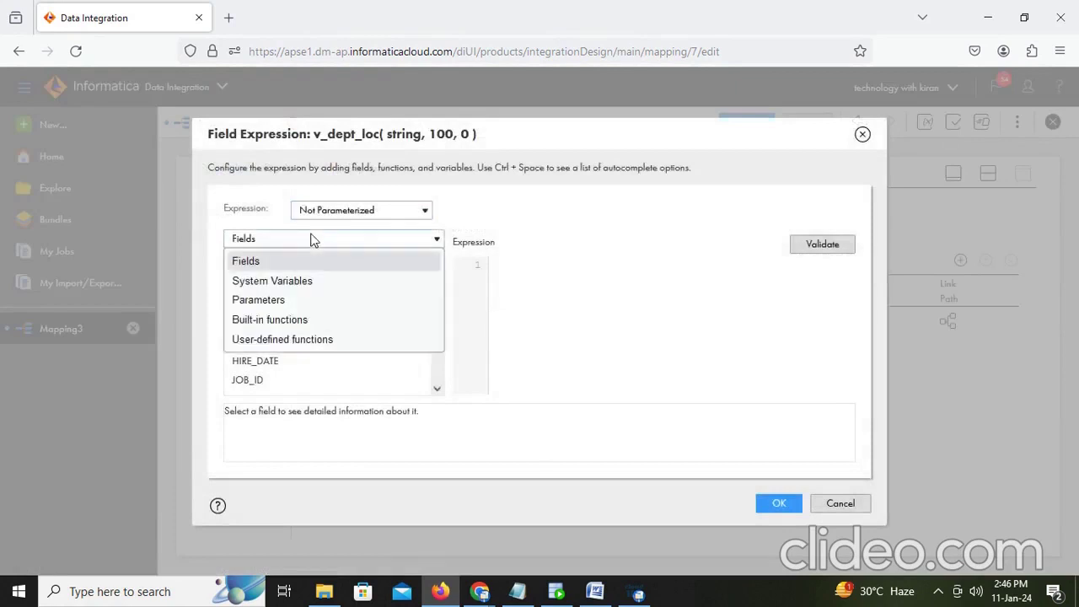
left_click(281, 320)
left_click_drag(432, 303, 434, 379)
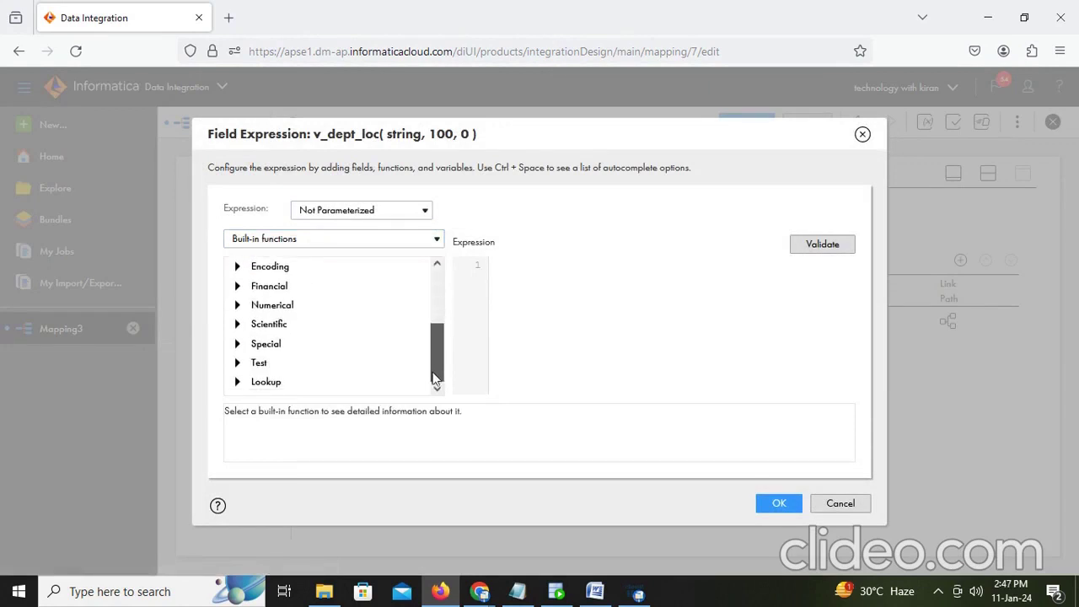
left_click(238, 382)
left_click_drag(439, 357, 410, 391)
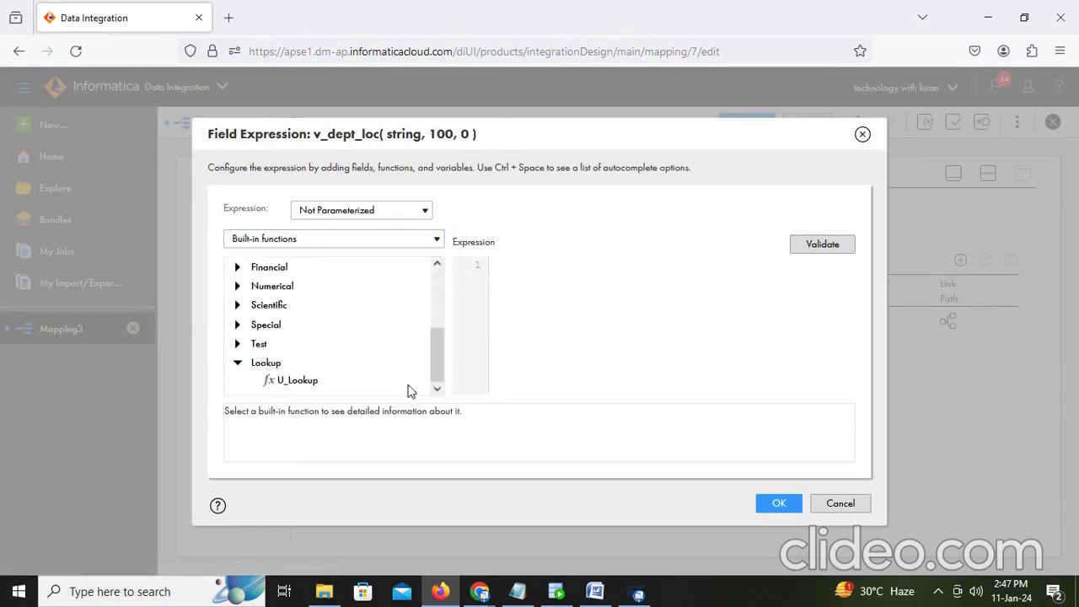
double_click(306, 383)
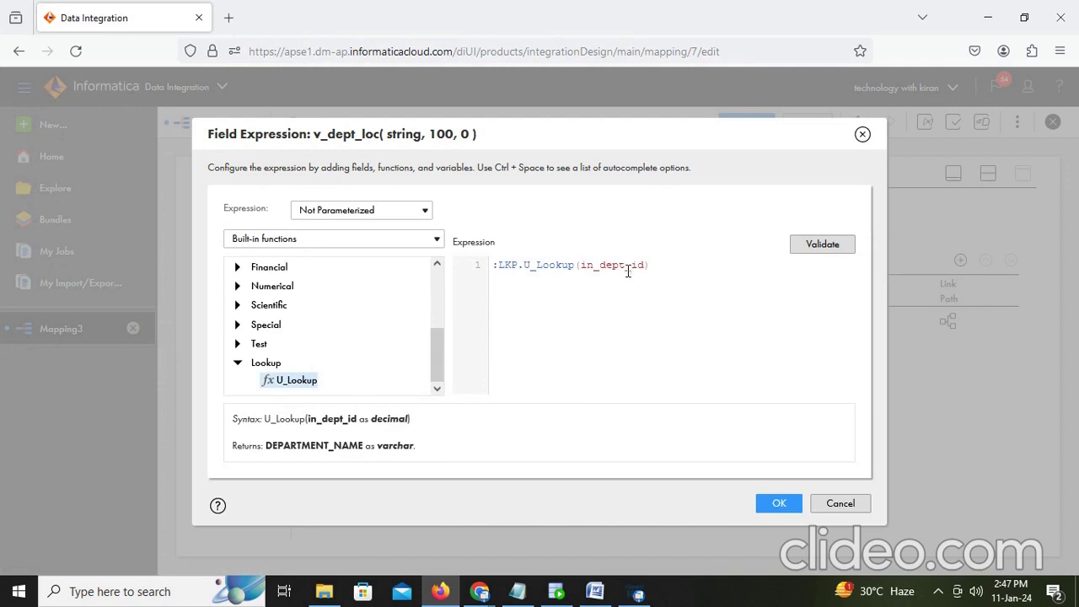
Step: Replace in_dept_id with DEPARTMENT_ID, giving :LKP.U_Lookup(DEPARTMENT_ID), then validate and confirm
scroll(338, 301, "up", 5)
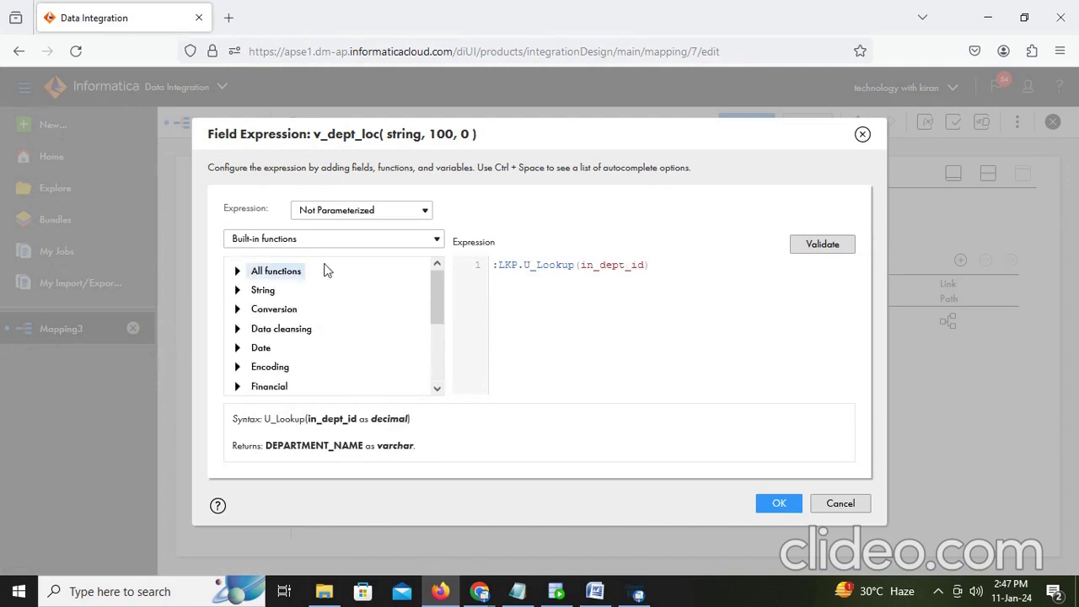
left_click(417, 239)
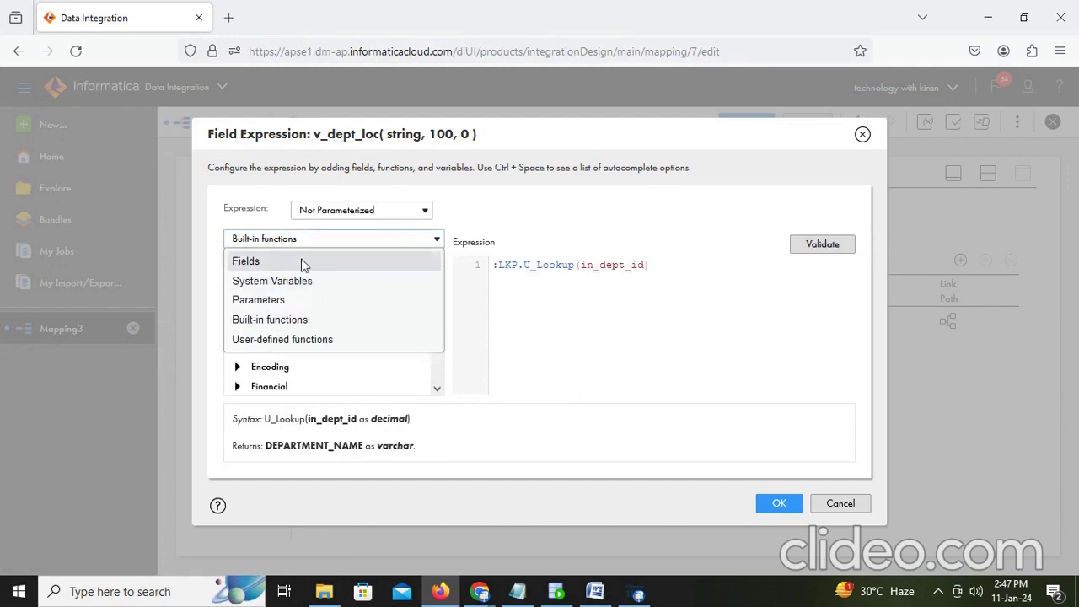
left_click(304, 265)
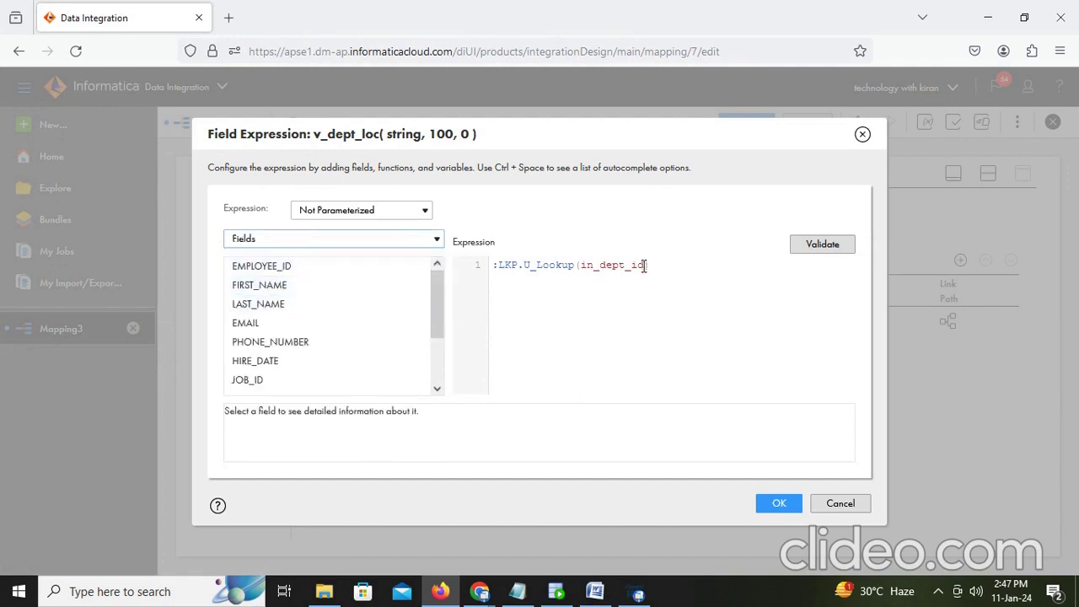
left_click_drag(645, 266, 585, 268)
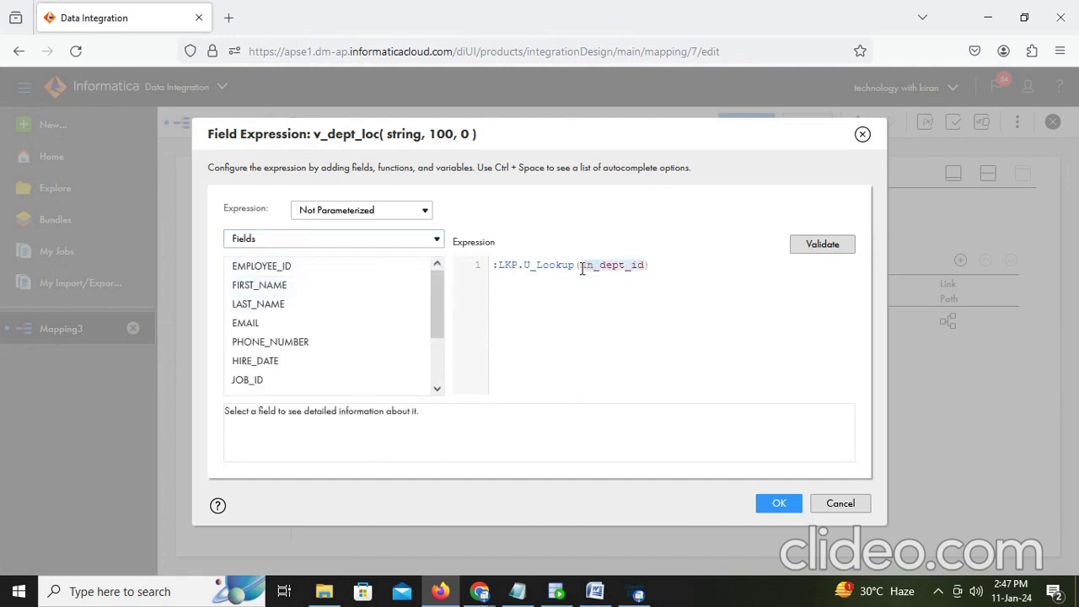
scroll(282, 333, "down", 2)
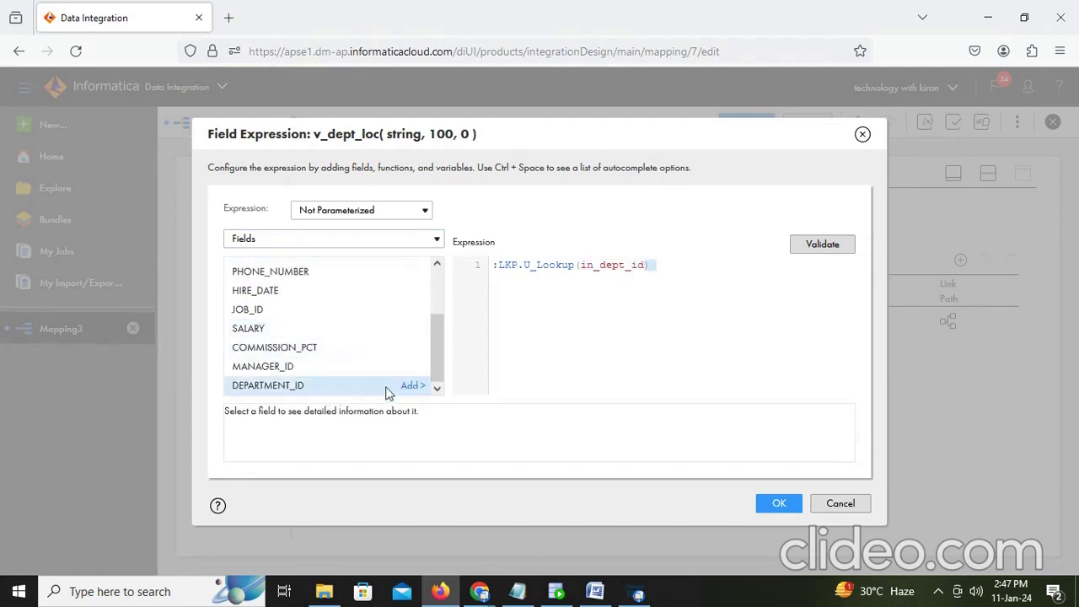
left_click(411, 386)
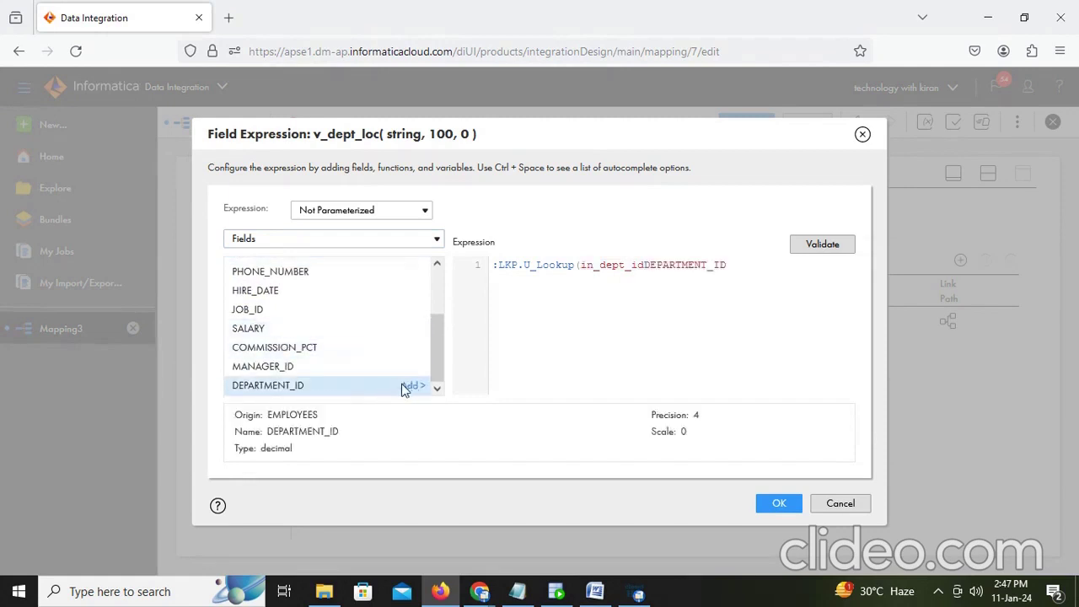
left_click(647, 264)
key("BackSpace")
key("BackSpace")
key("BackSpace")
key("BackSpace")
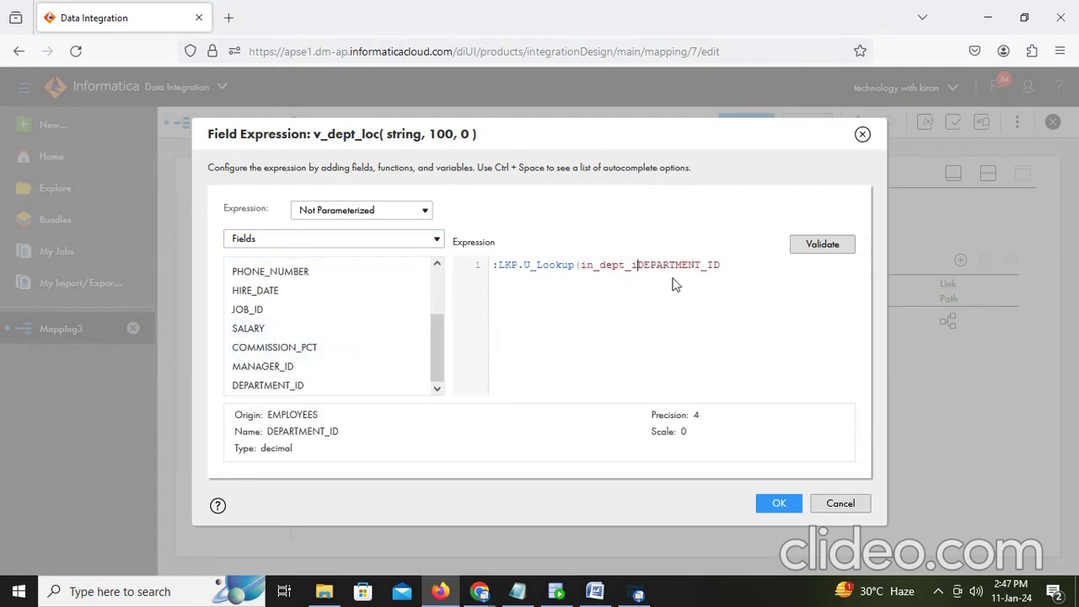
key("BackSpace")
key("BackSpace")
key("BackSpace")
key("BackSpace")
key("BackSpace")
key("BackSpace")
left_click(679, 267)
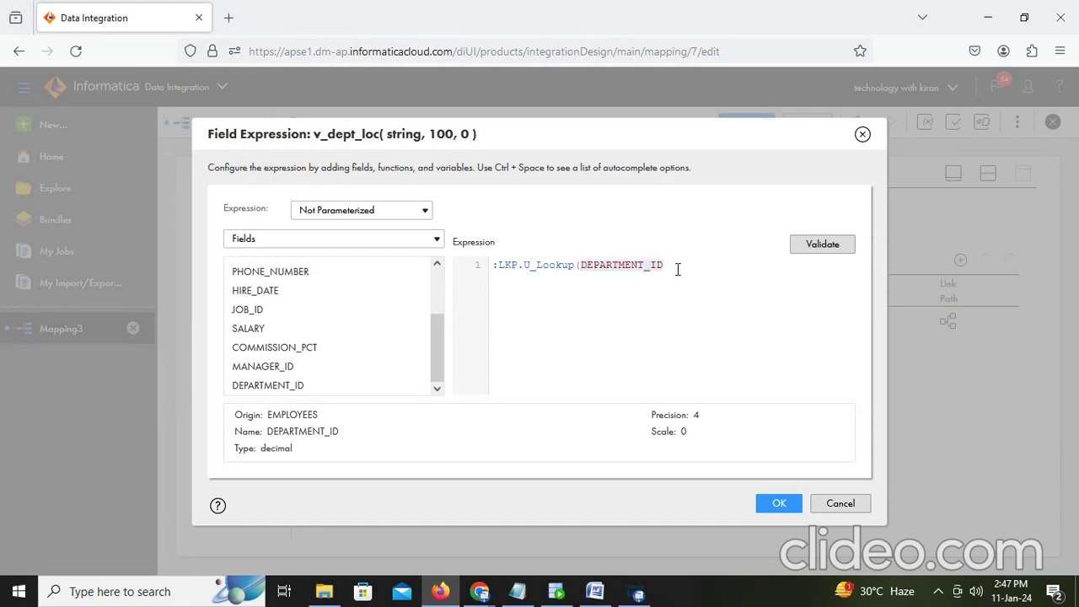
type(")")
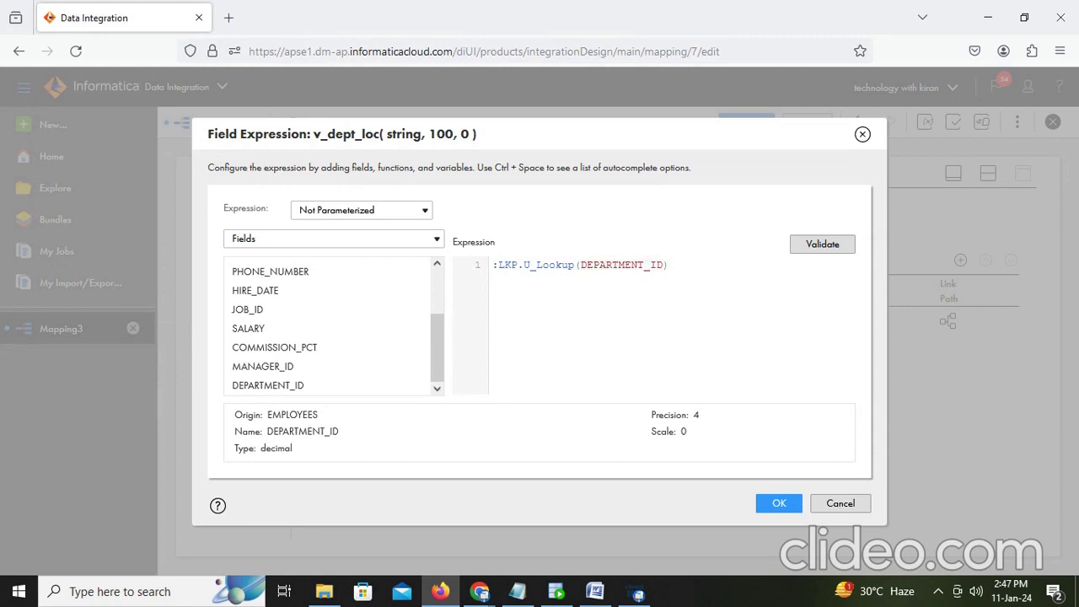
left_click(832, 246)
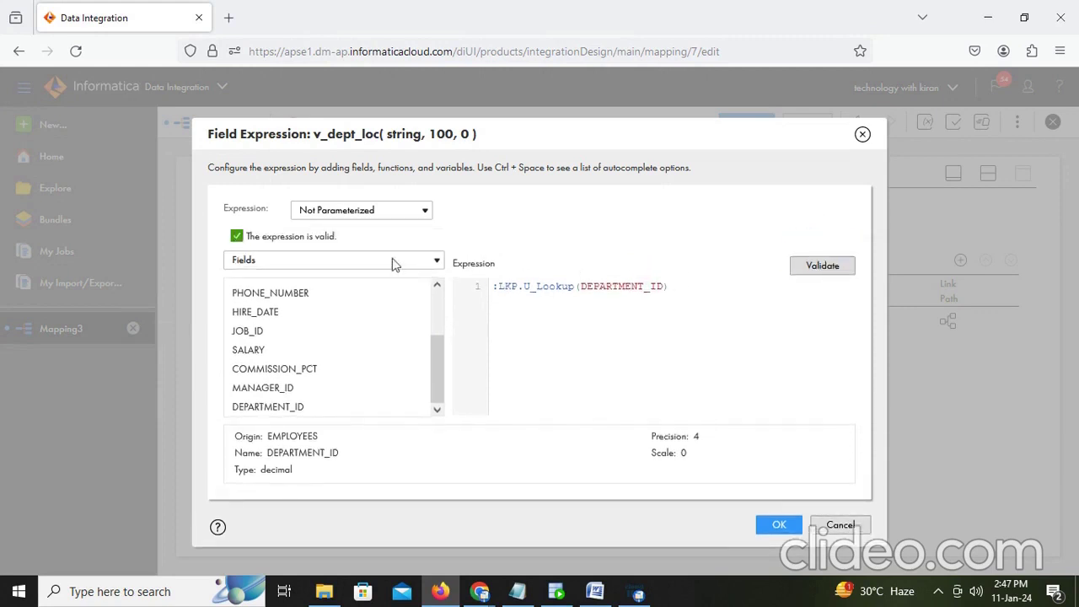
left_click(778, 525)
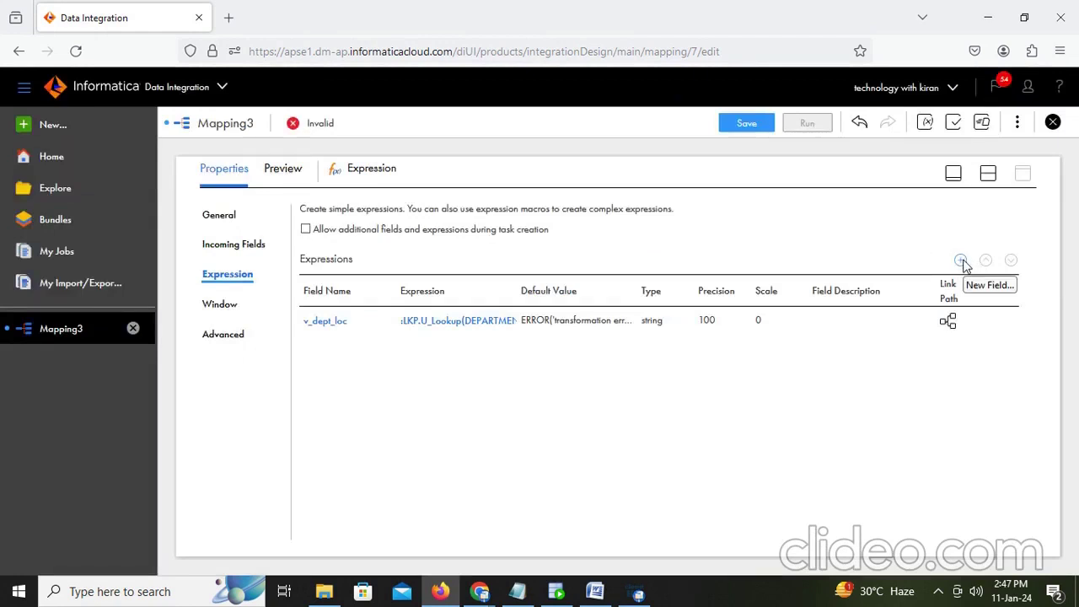
Step: Open the New Field dialog for the Expression transformation
left_click(961, 260)
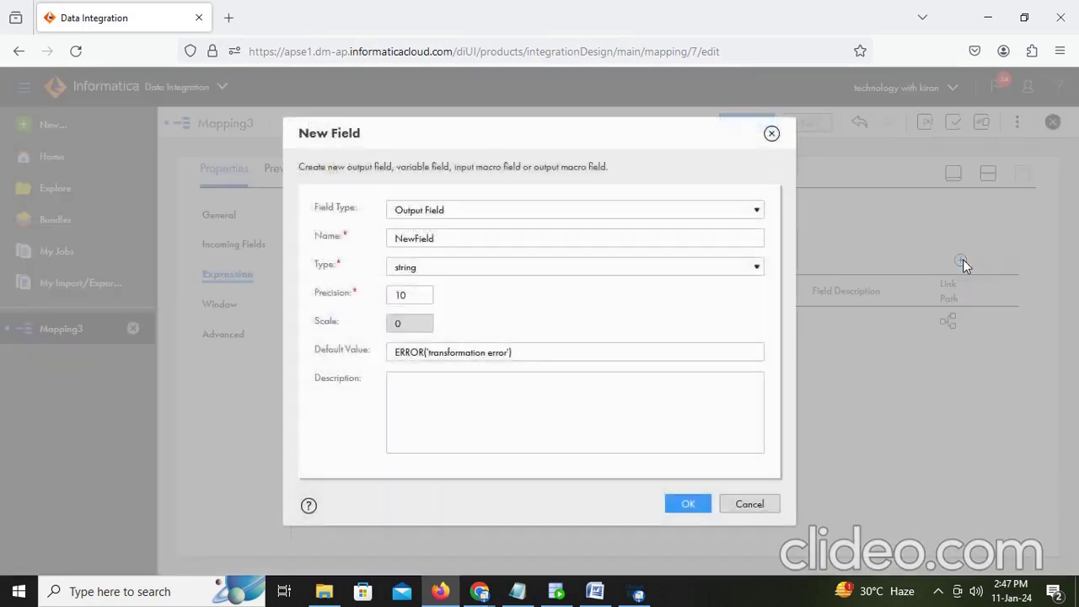
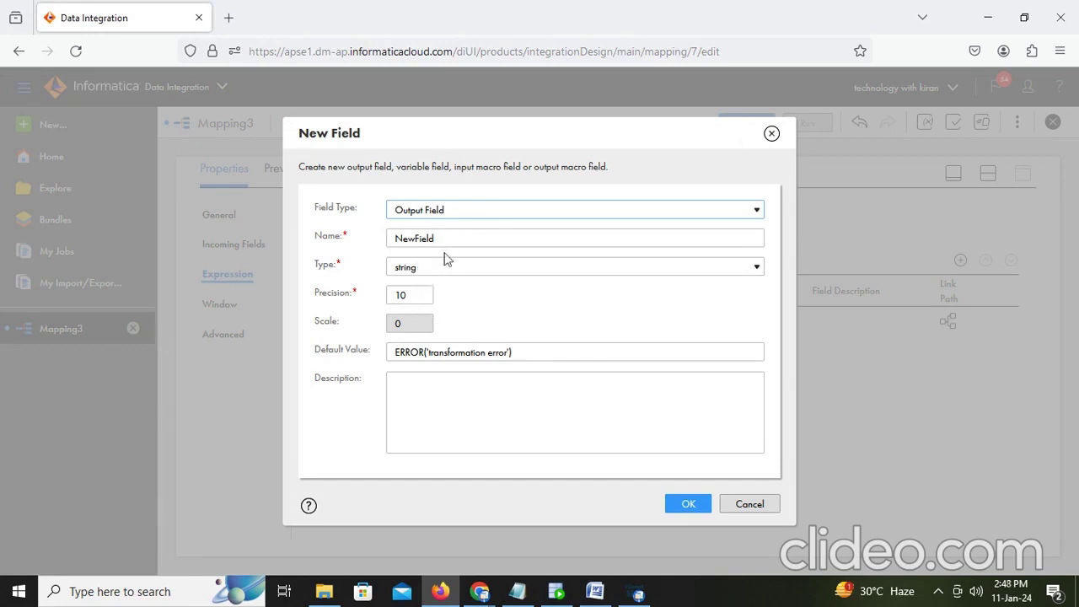
Step: Add a string output field named O_dept_name with precision 100
left_click_drag(446, 240, 273, 237)
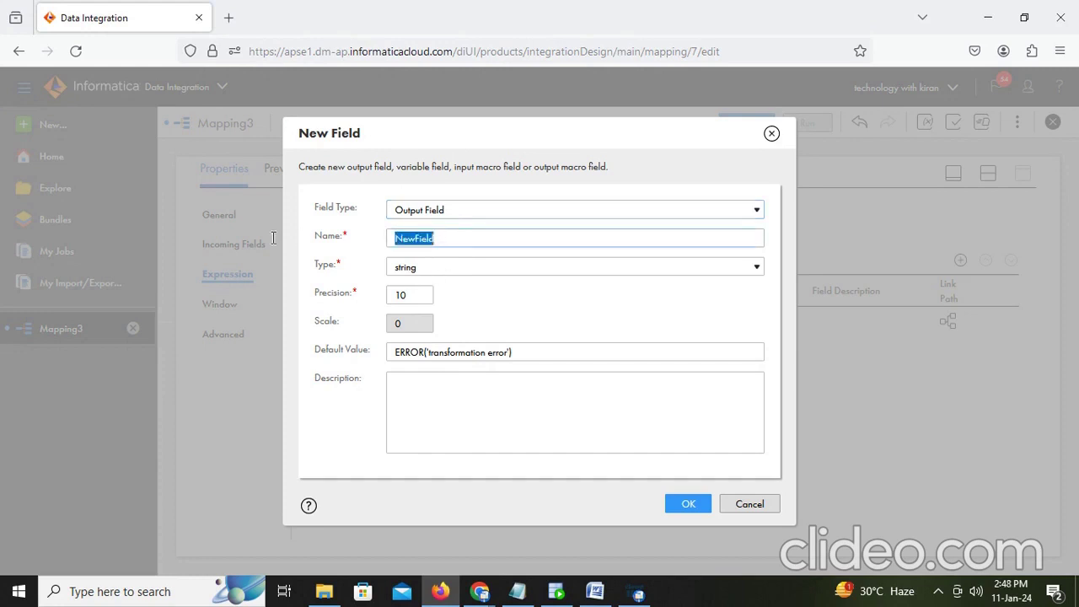
type("O_dep")
type("t_name")
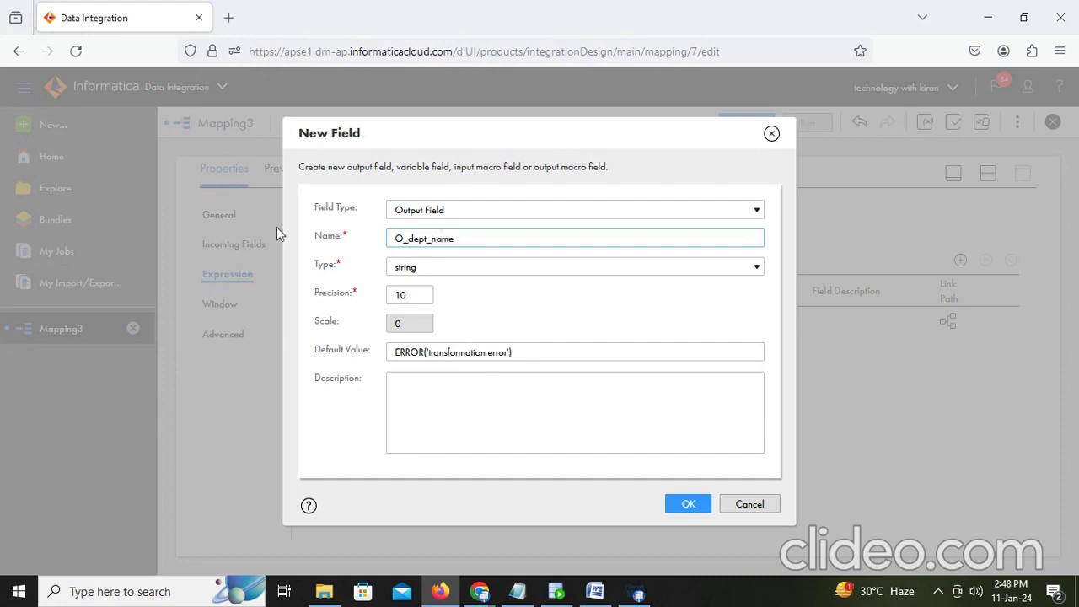
left_click(418, 300)
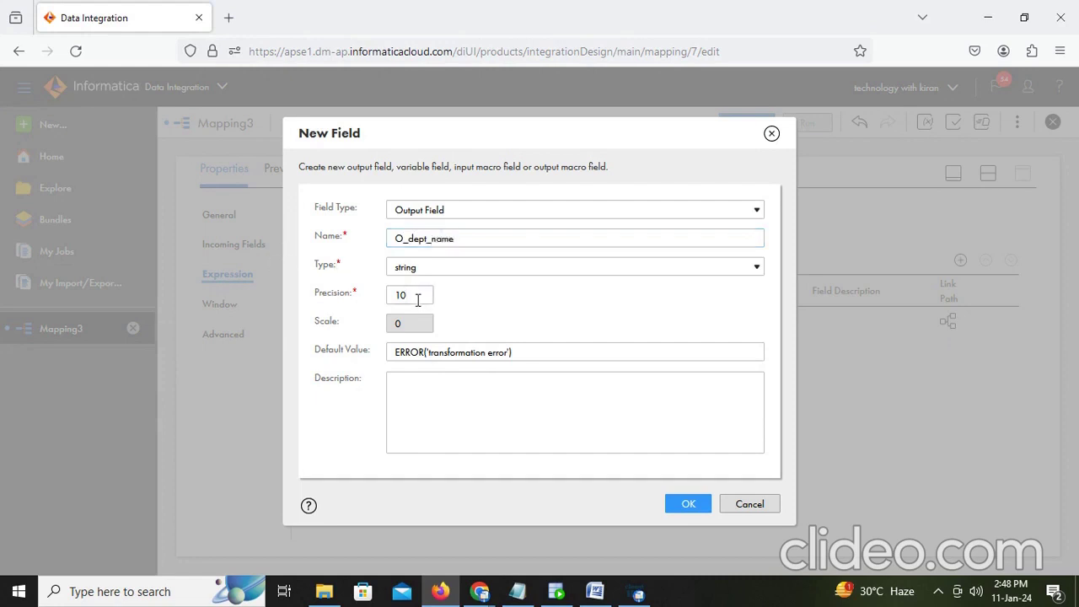
type("0")
left_click(683, 504)
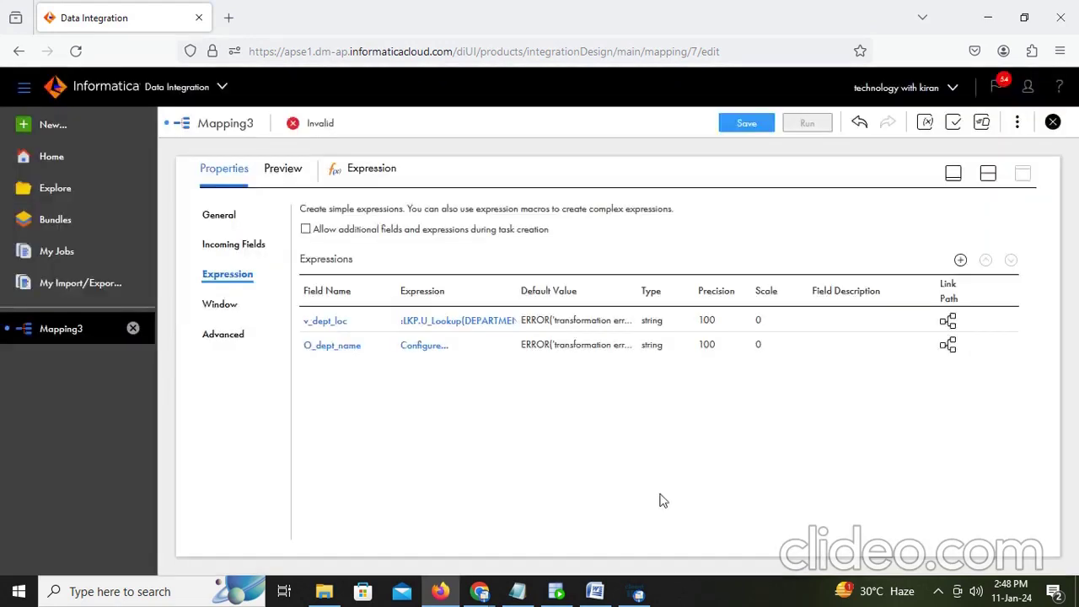
left_click(414, 348)
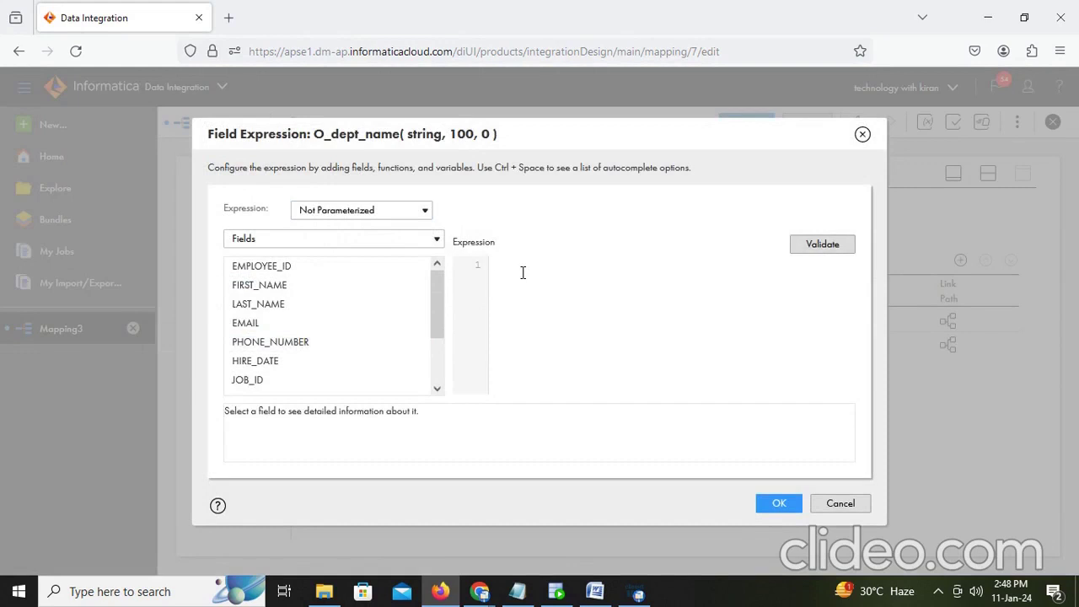
type("substr(")
scroll(388, 337, "down", 2)
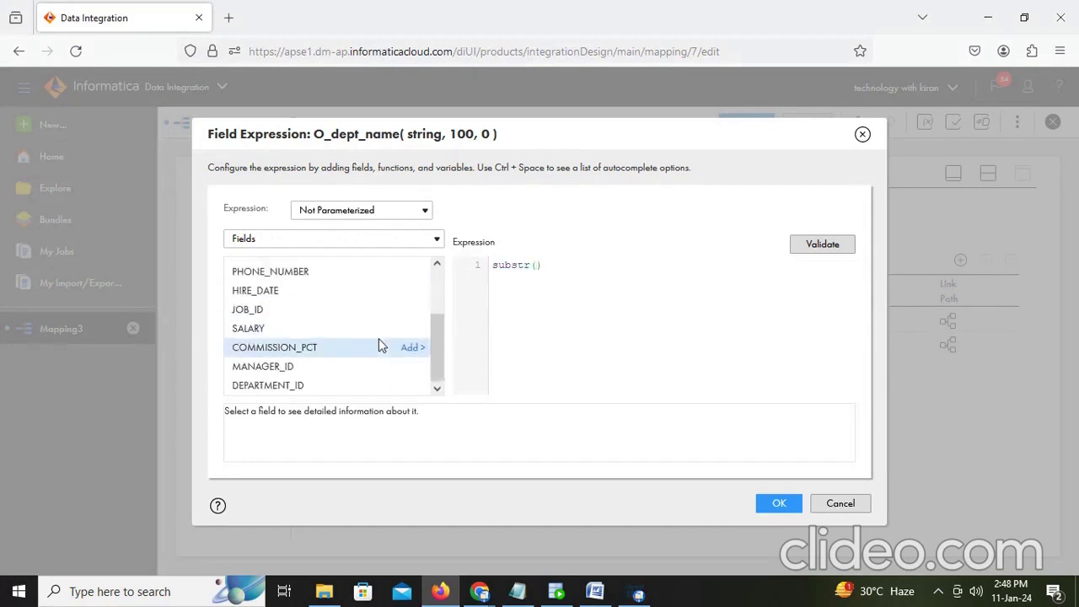
scroll(379, 346, "up", 2)
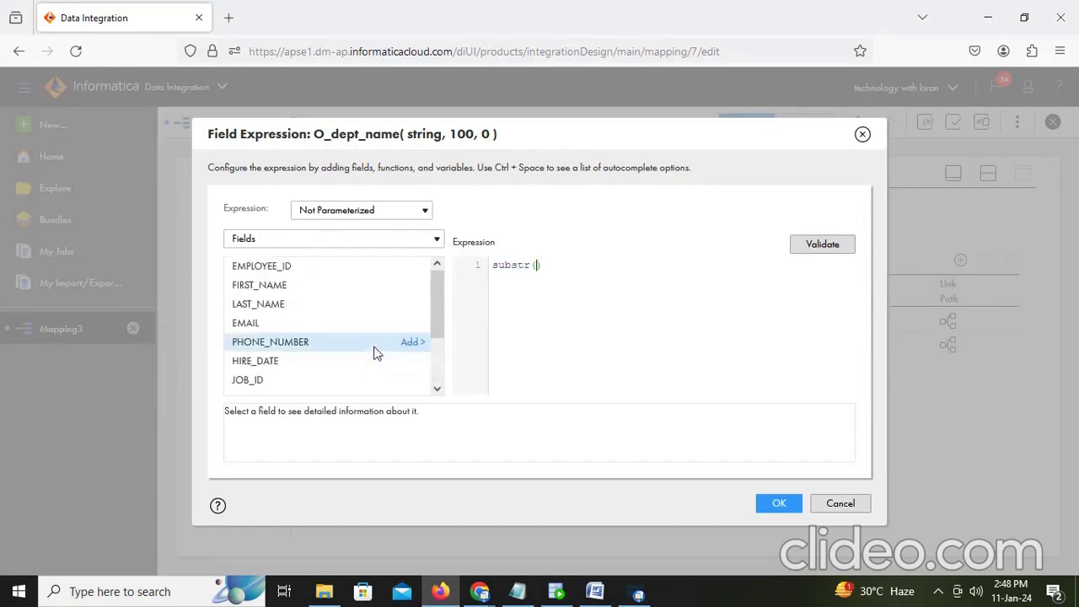
scroll(375, 353, "down", 2)
scroll(375, 353, "up", 2)
scroll(377, 353, "down", 2)
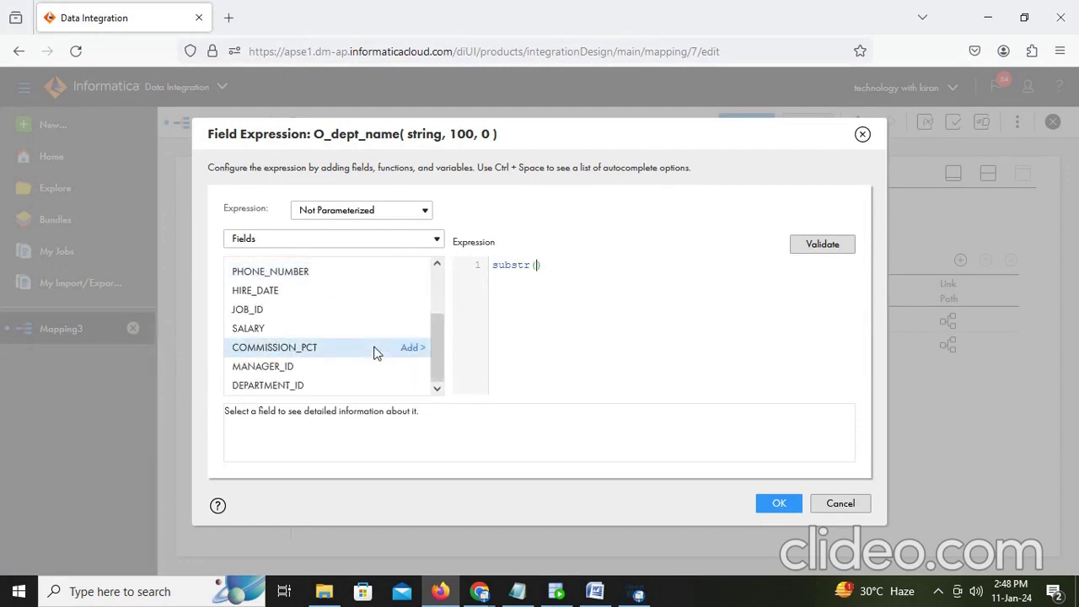
scroll(377, 353, "up", 2)
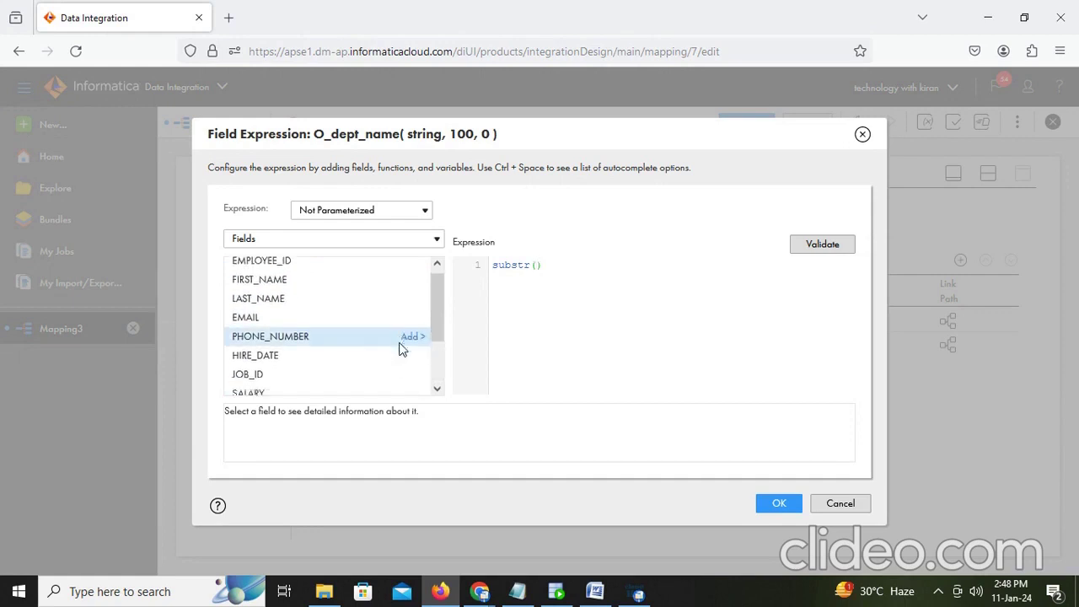
scroll(400, 346, "down", 2)
scroll(400, 347, "up", 2)
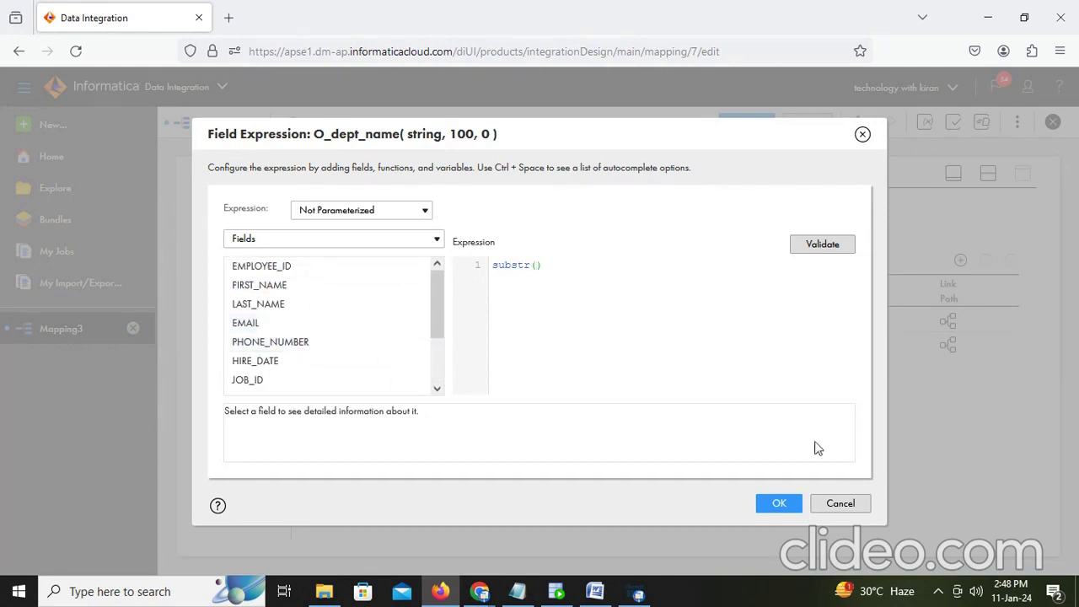
left_click(843, 503)
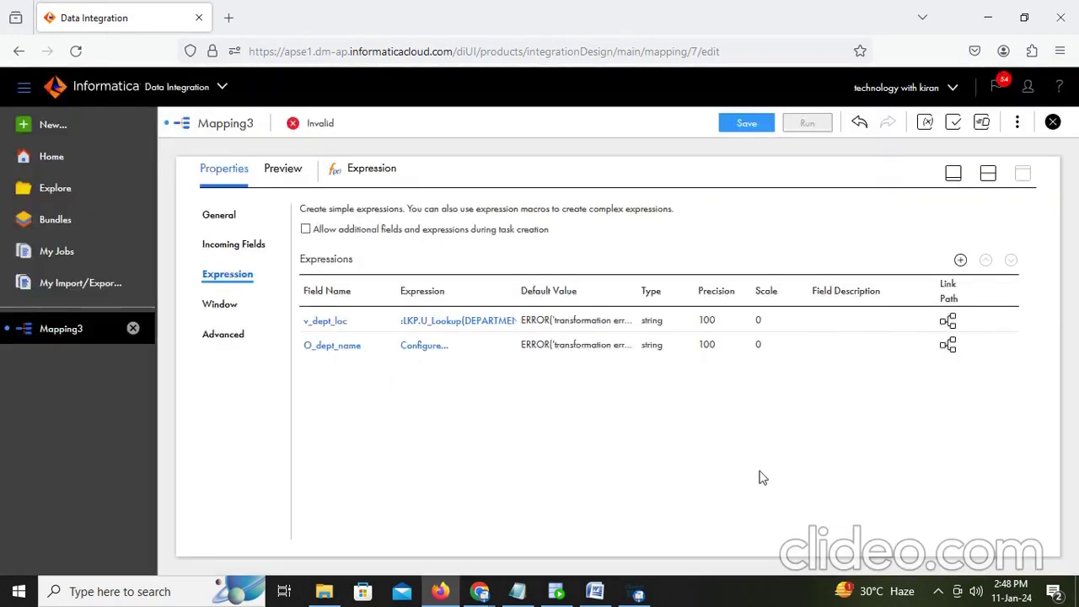
Step: Review the v_dept_loc lookup expression and close it unchanged
left_click(431, 322)
scroll(343, 333, "down", 3)
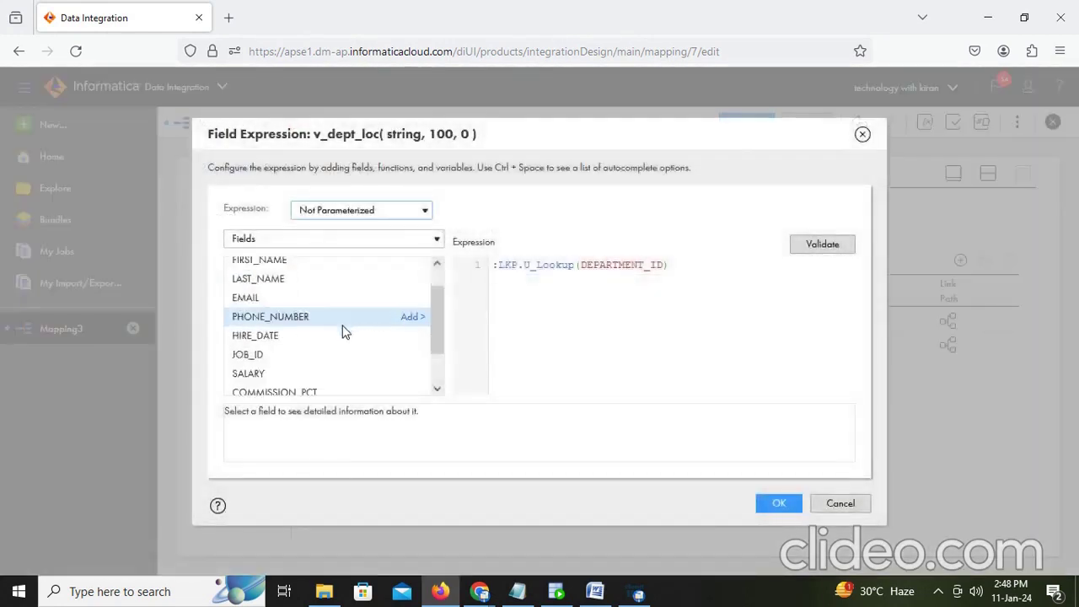
scroll(343, 333, "up", 3)
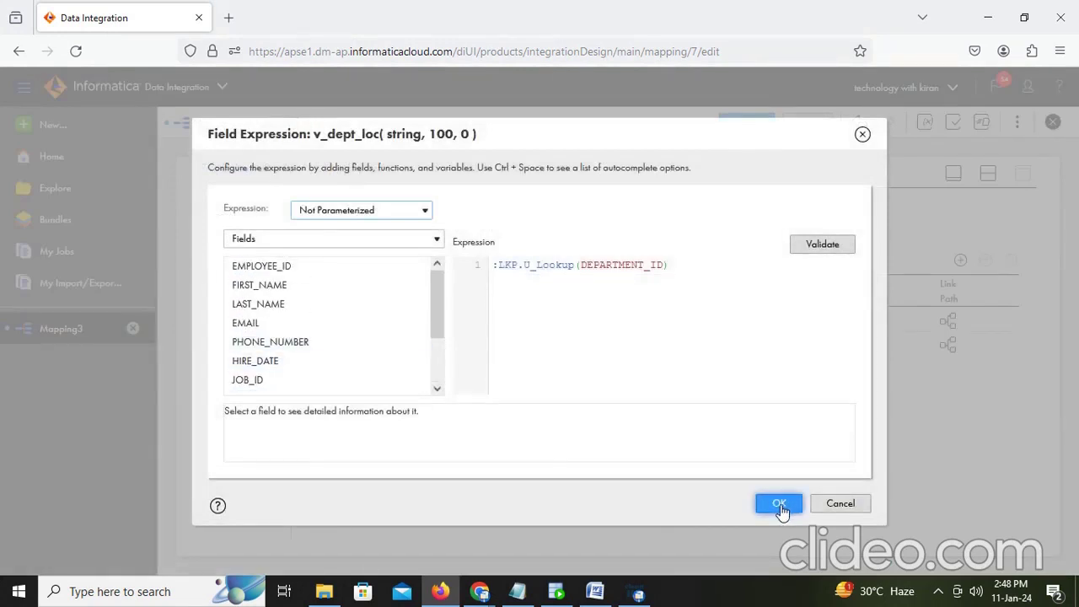
left_click(780, 504)
Step: Change v_dept_loc into a variable field named v_dept_loc with precision 100
left_click(325, 320)
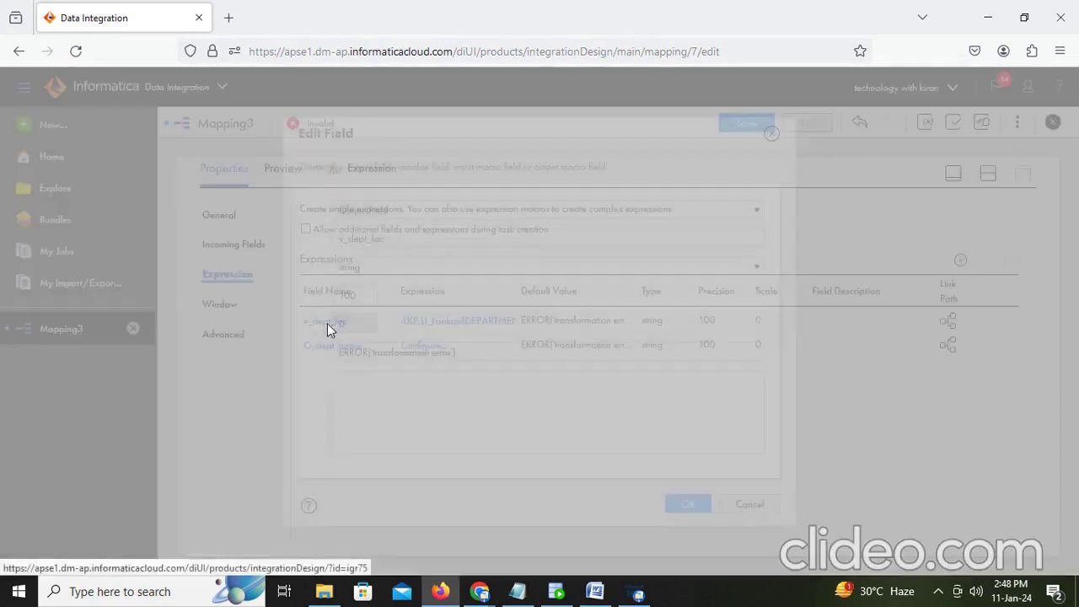
left_click(450, 209)
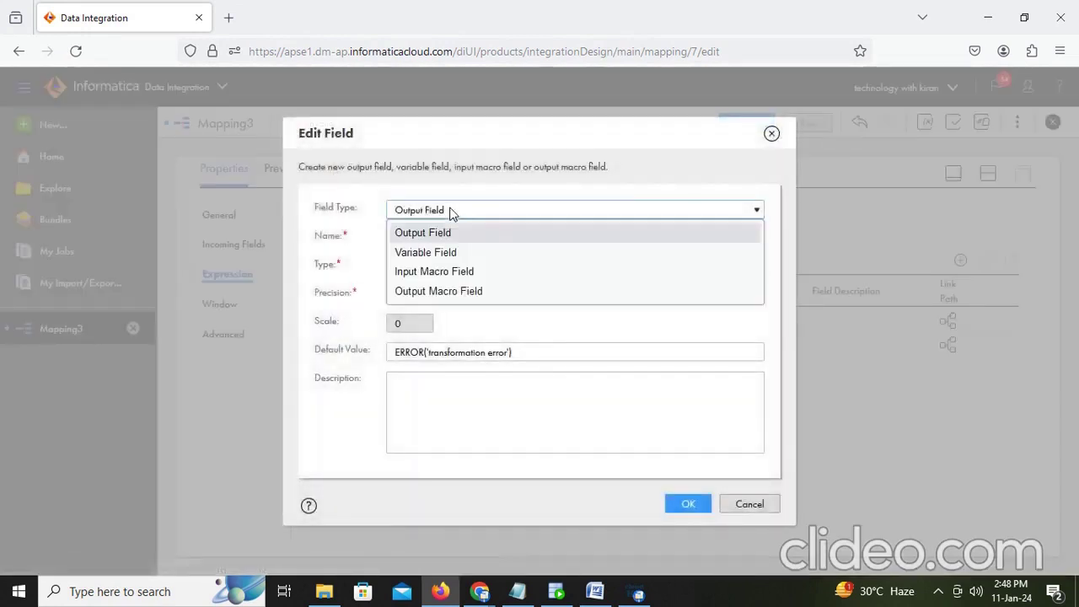
left_click(447, 257)
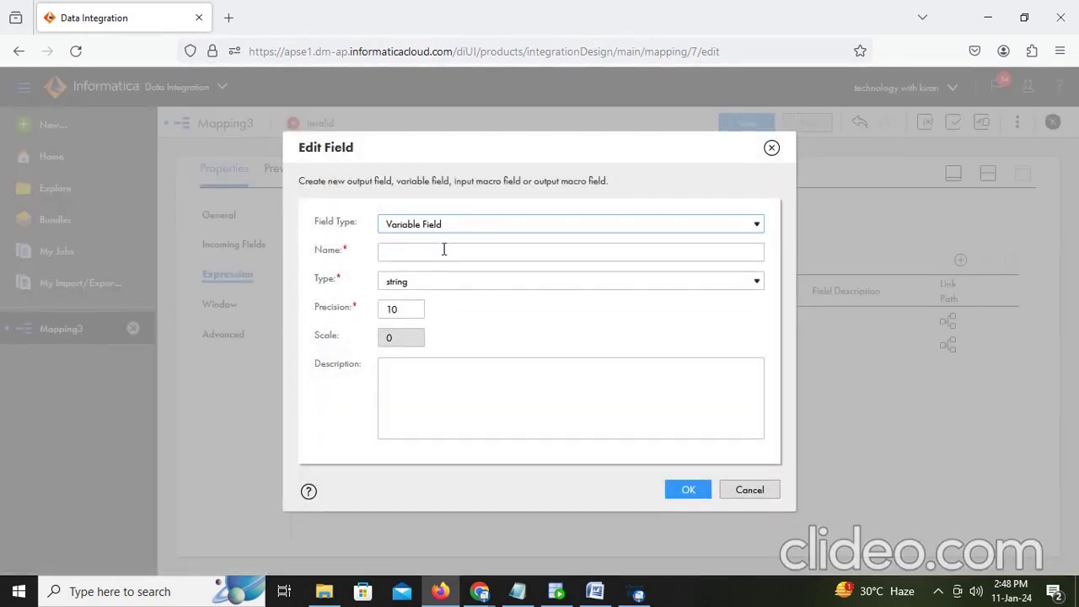
left_click(444, 247)
type("v_")
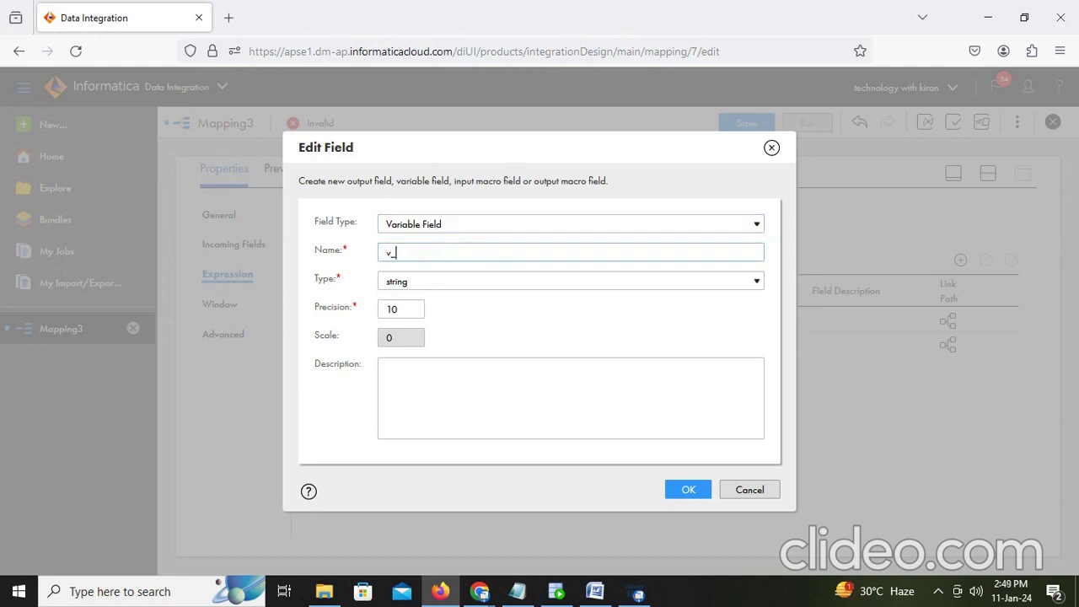
type("dept_loc")
left_click(403, 309)
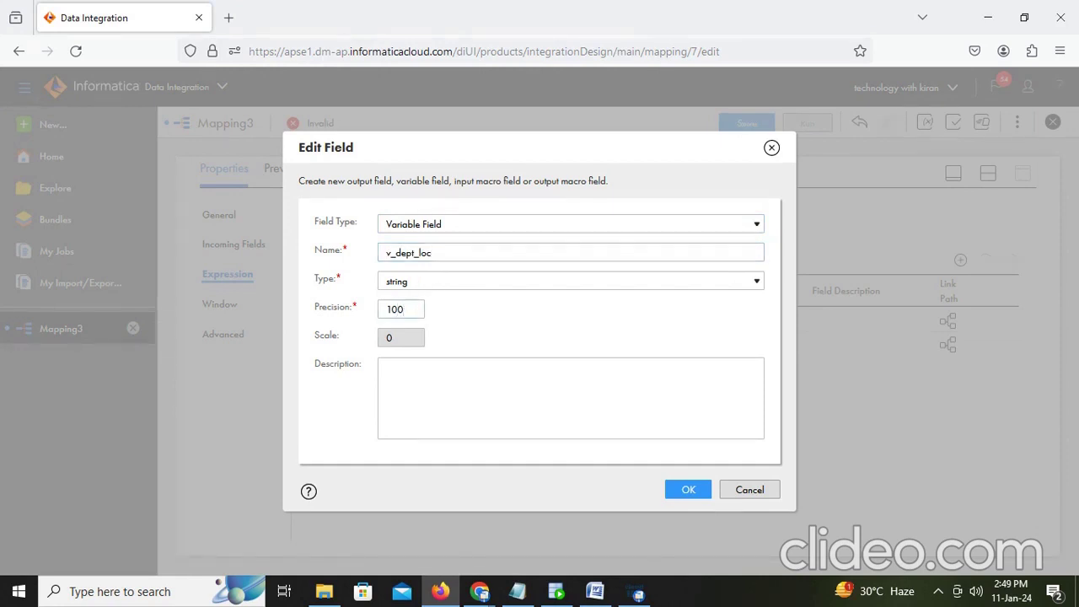
left_click(689, 490)
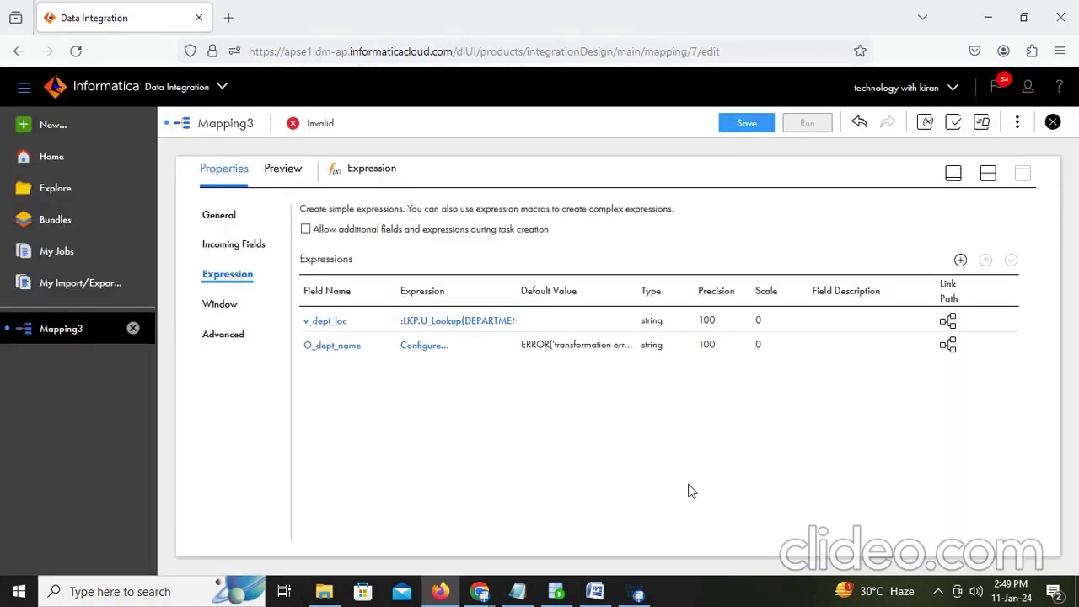
left_click(413, 324)
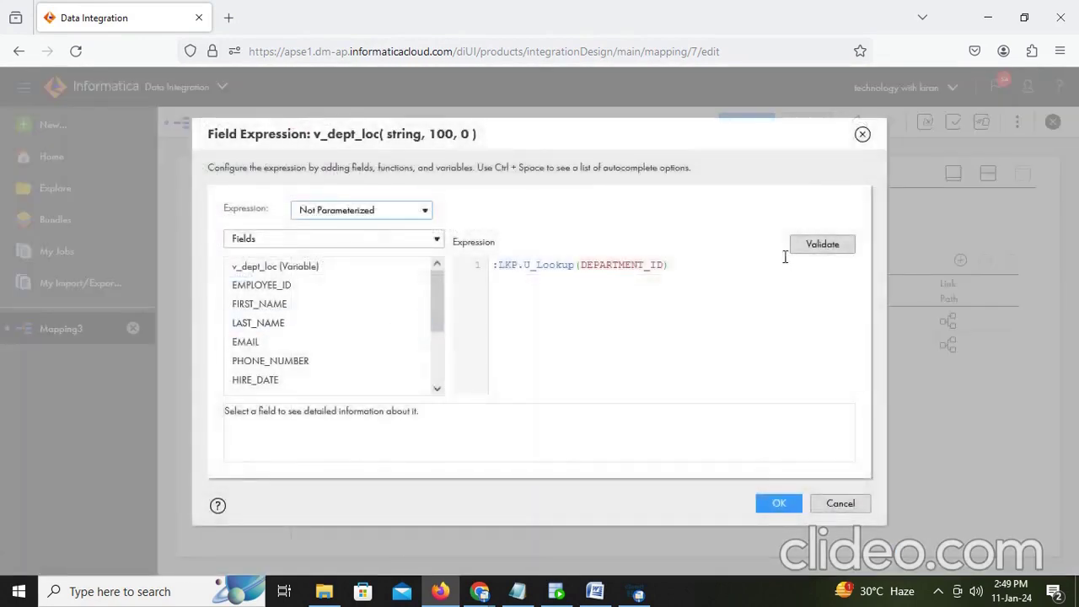
Step: Validate v_dept_loc's lookup, then give O_dept_name the validated expression substr(v_dept_loc,1,instr(v_dept_loc,'~')-1)
left_click(825, 245)
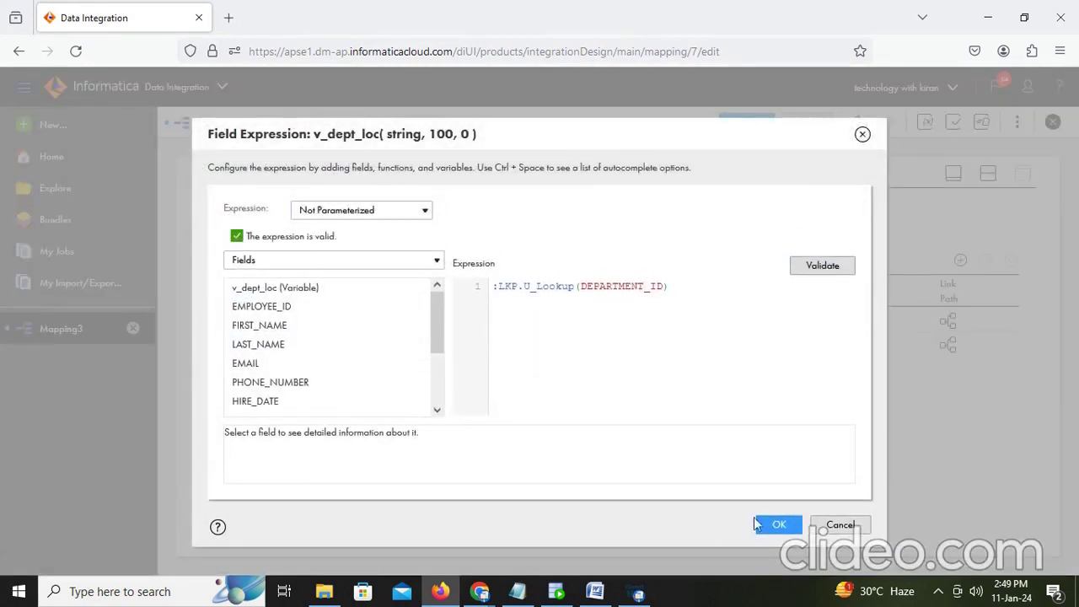
left_click(771, 525)
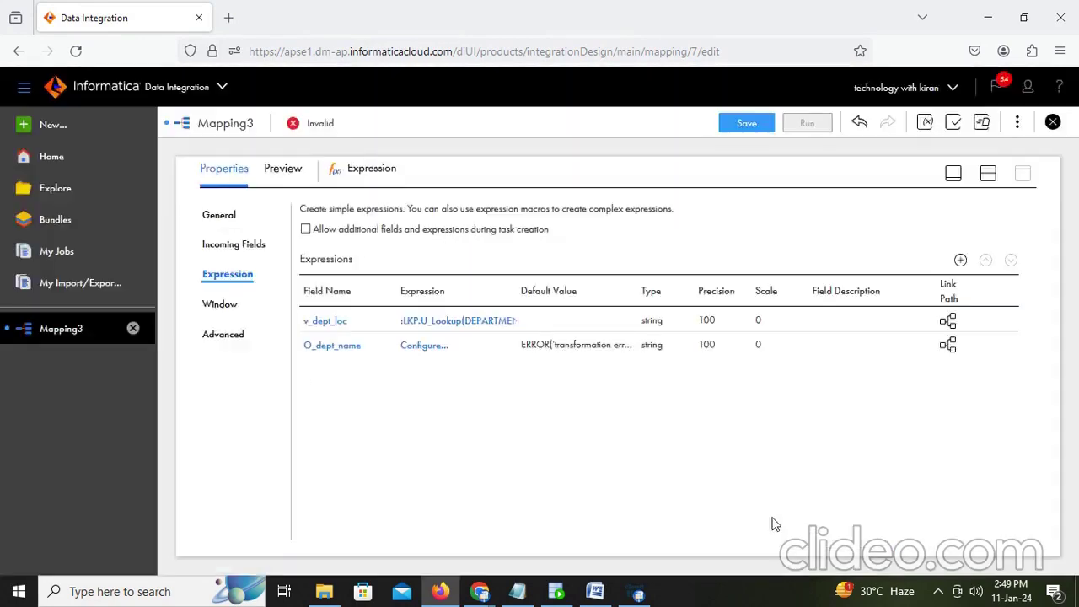
left_click(423, 349)
left_click(545, 268)
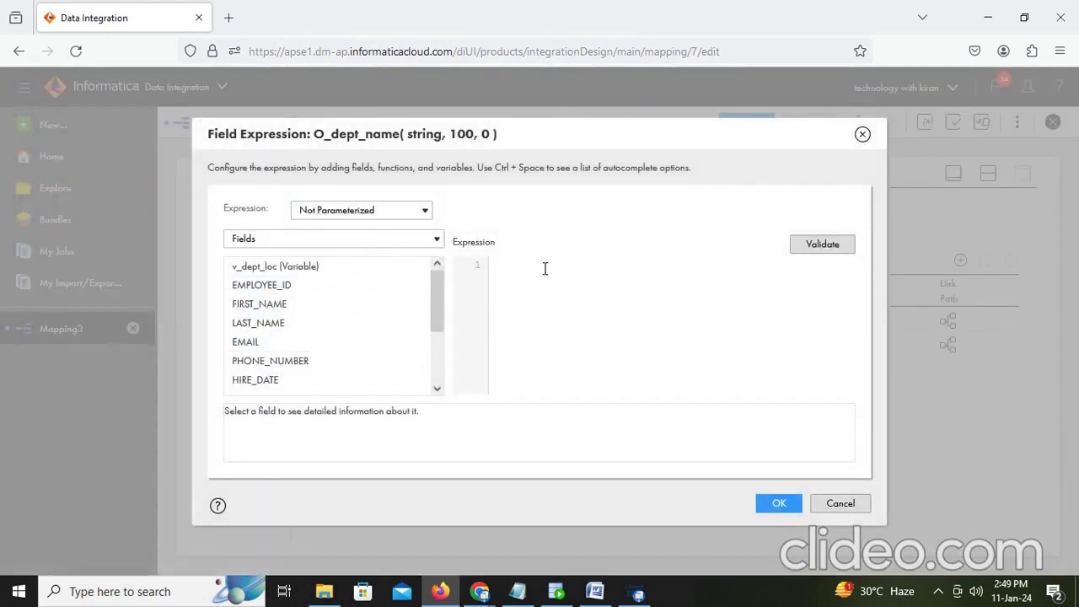
type("substr(")
left_click(411, 267)
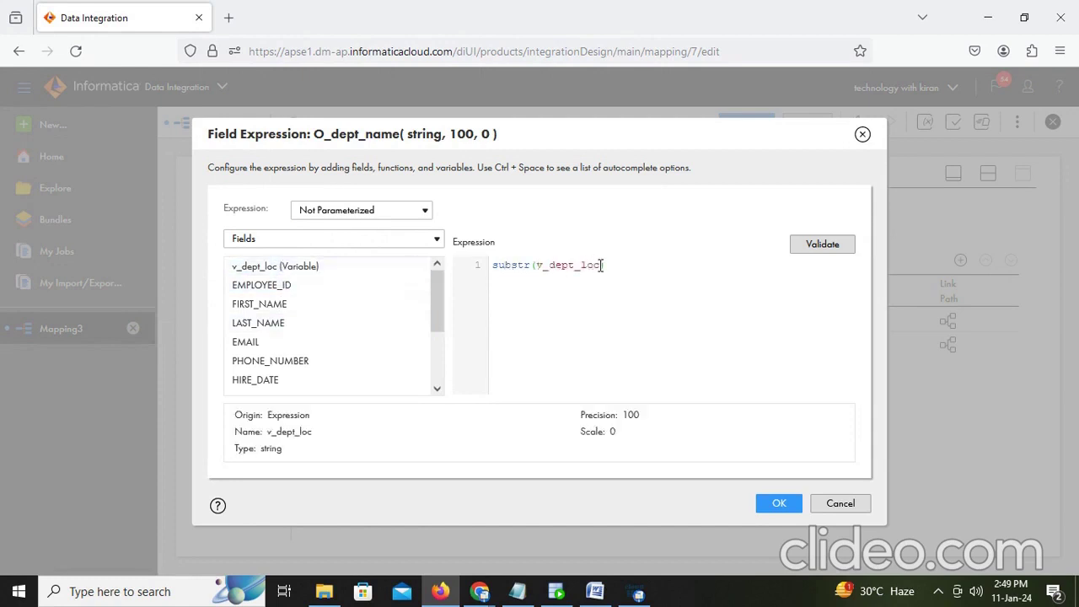
type(",1,instr(")
left_click(411, 266)
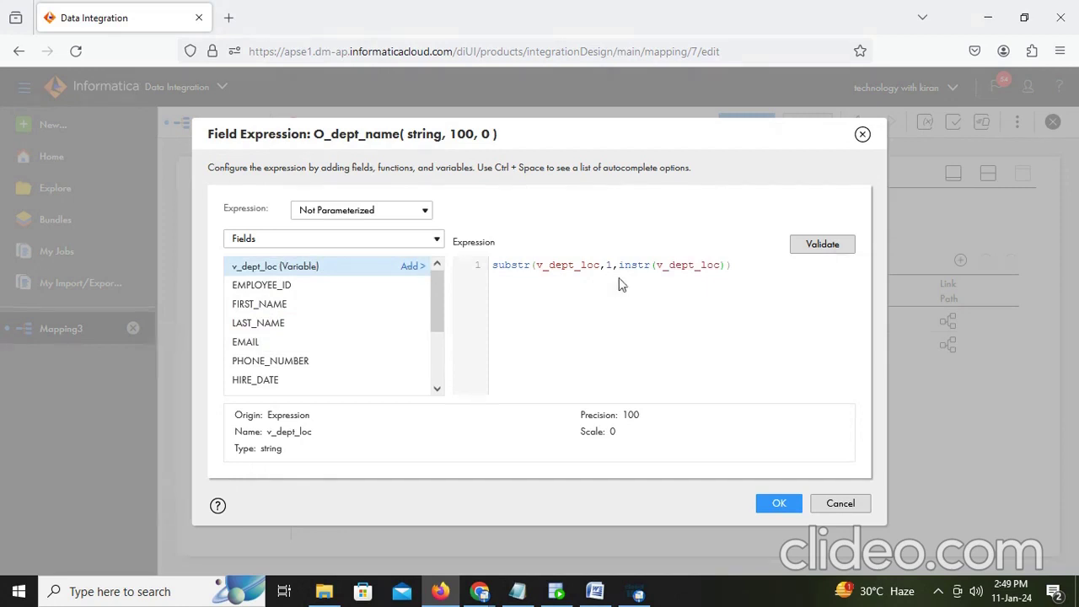
type(",")
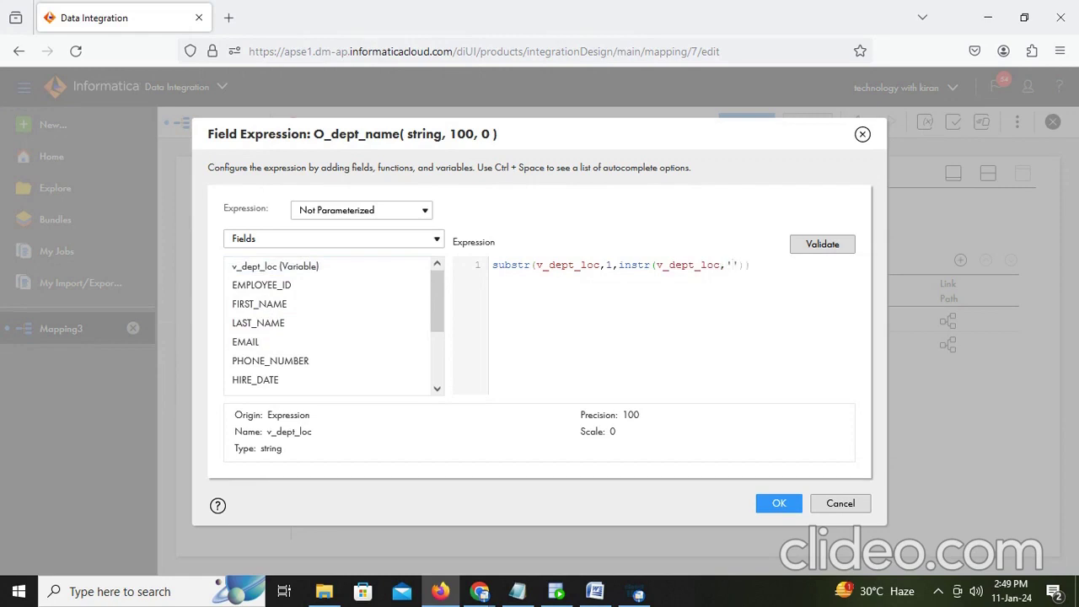
type("'~")
key("Right")
type("-1")
left_click(816, 245)
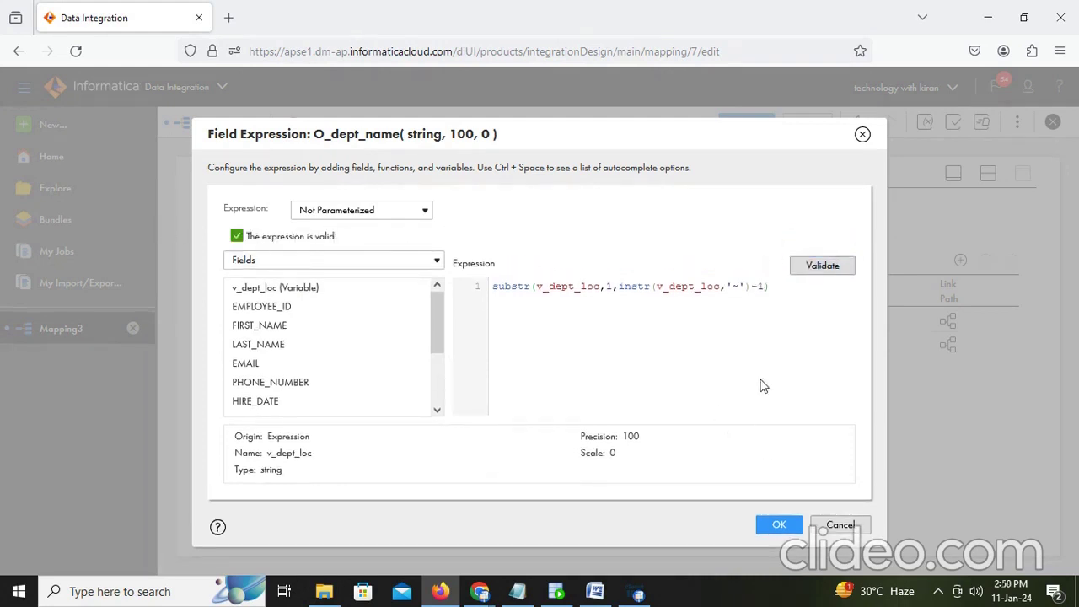
left_click(782, 526)
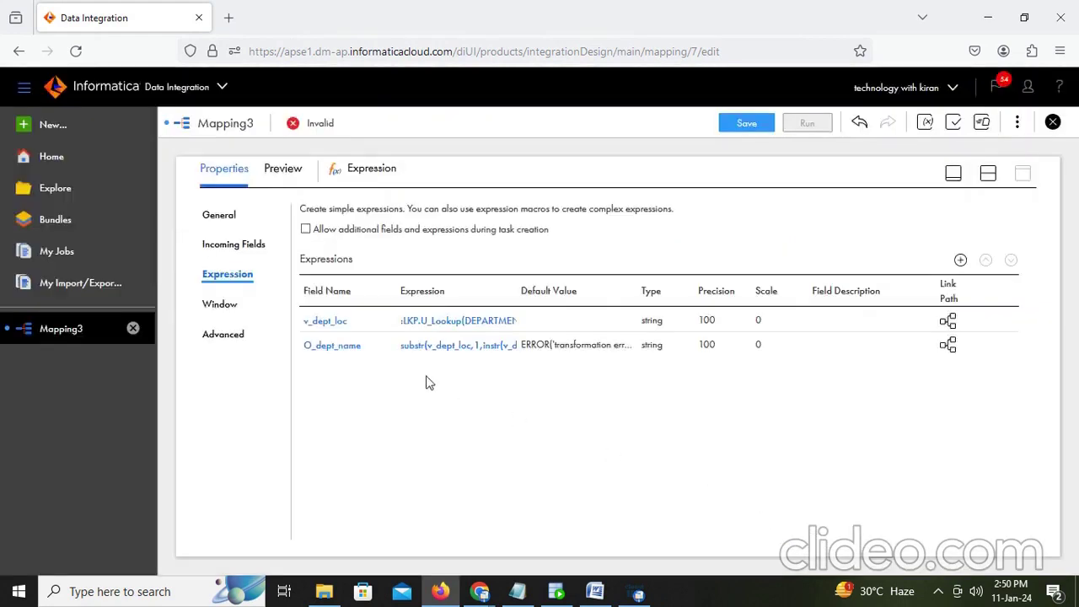
Step: Add a decimal output field O_dept_loc_id with precision 10
left_click(960, 259)
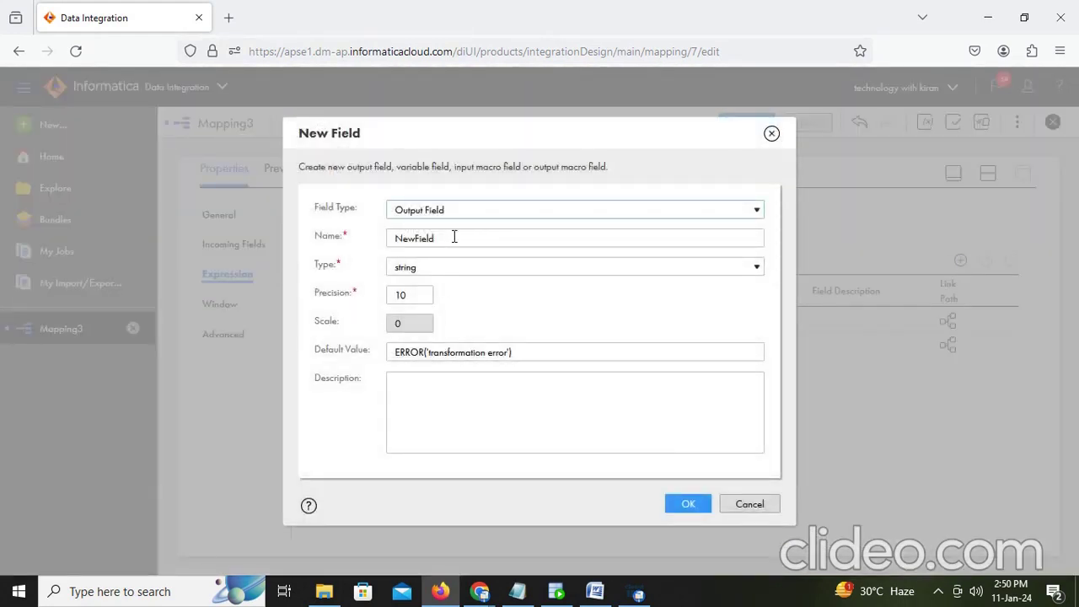
left_click_drag(455, 237, 340, 237)
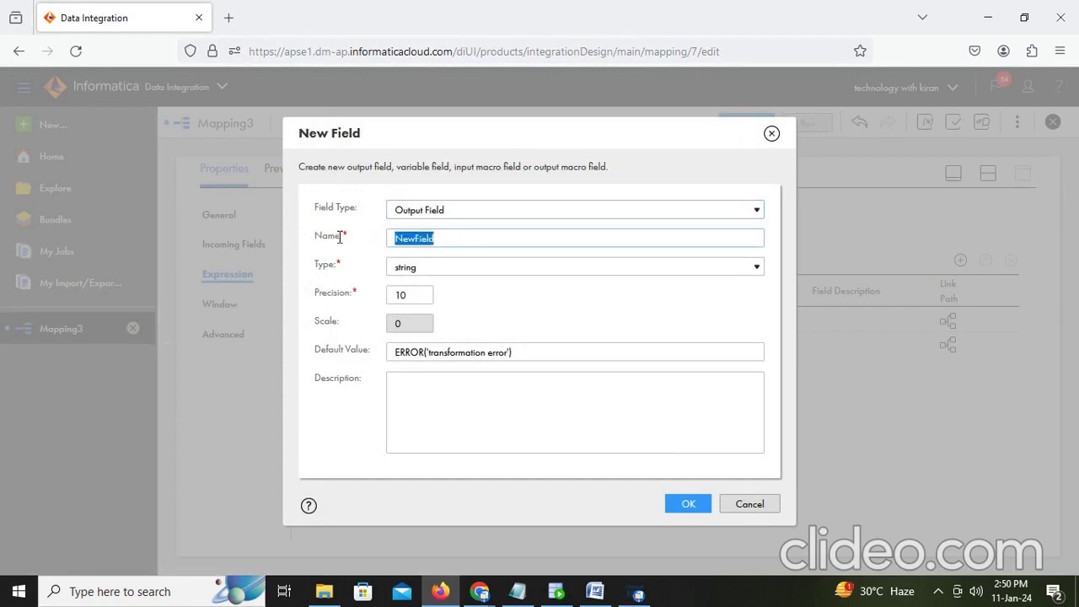
type("o")
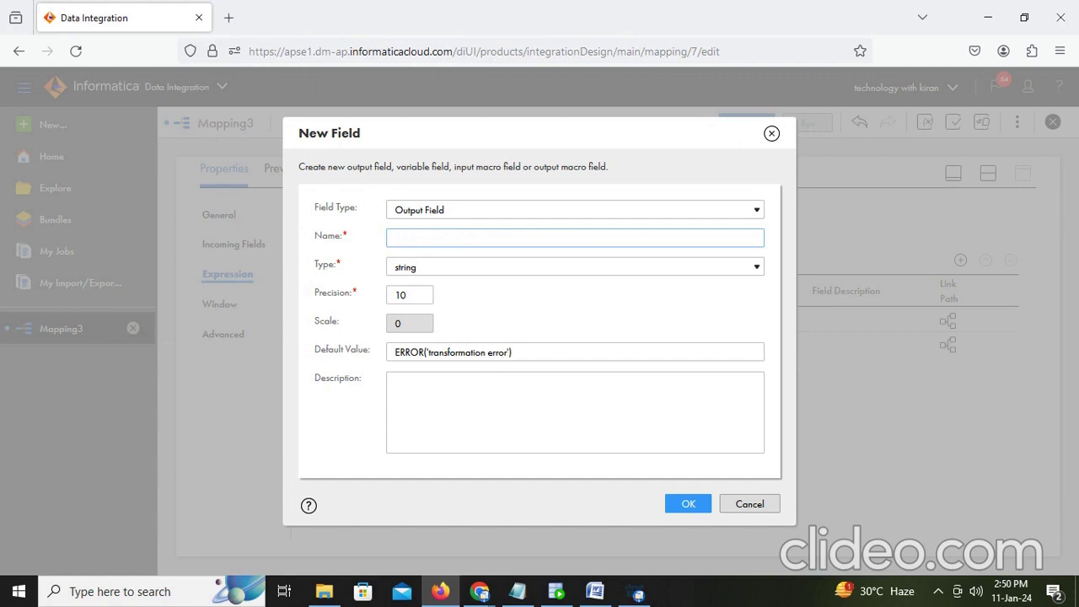
type("_dep")
type("t_loc_")
type("u")
type("id")
left_click(491, 268)
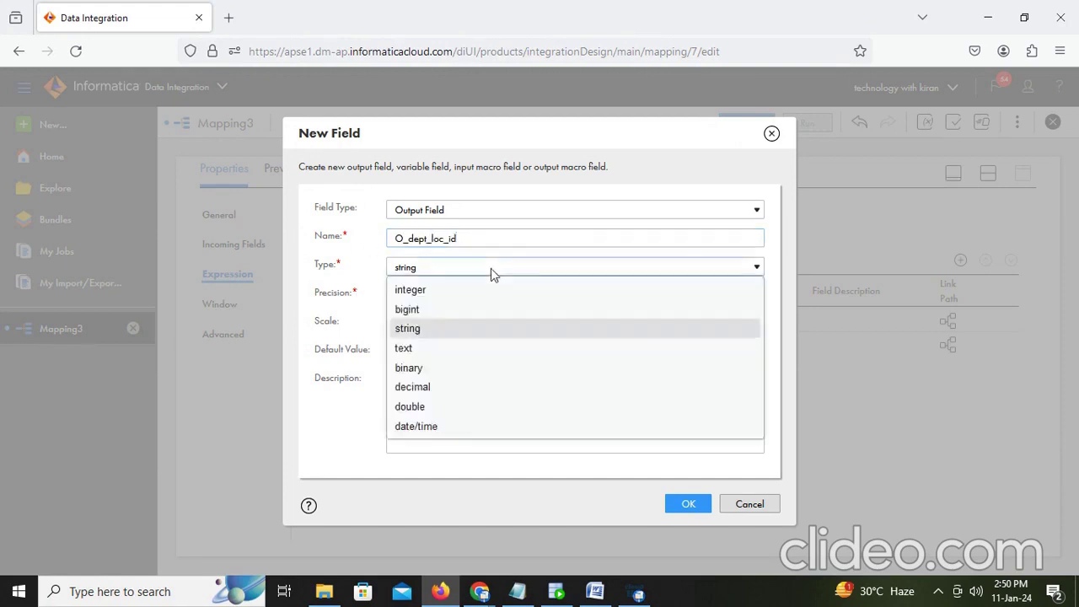
left_click(445, 387)
left_click(690, 510)
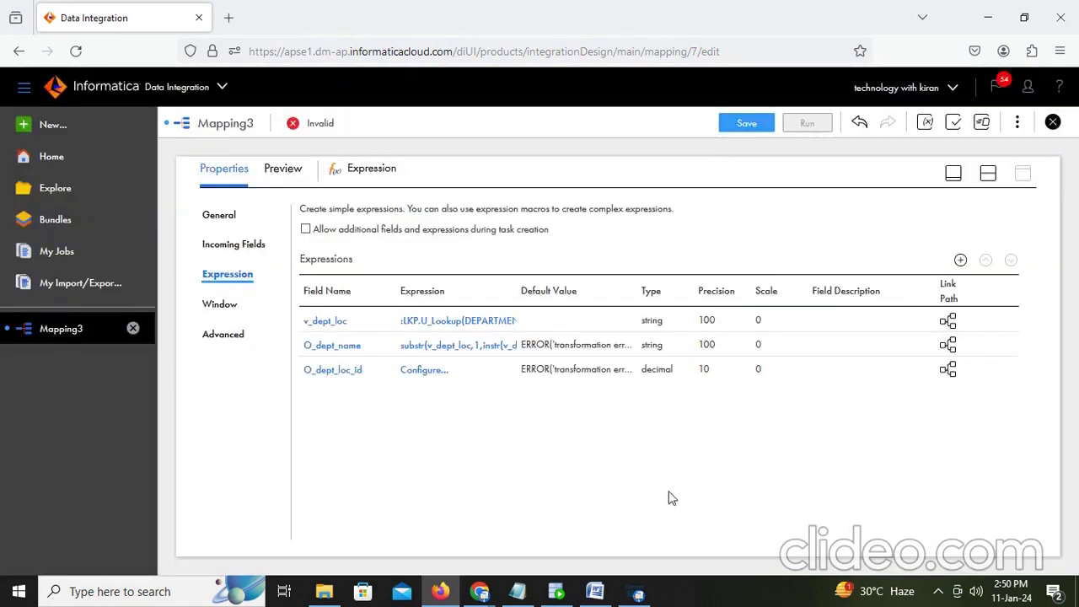
Step: Set O_dept_loc_id's expression to substr(v_dept_loc,-4) and validate it
left_click(437, 381)
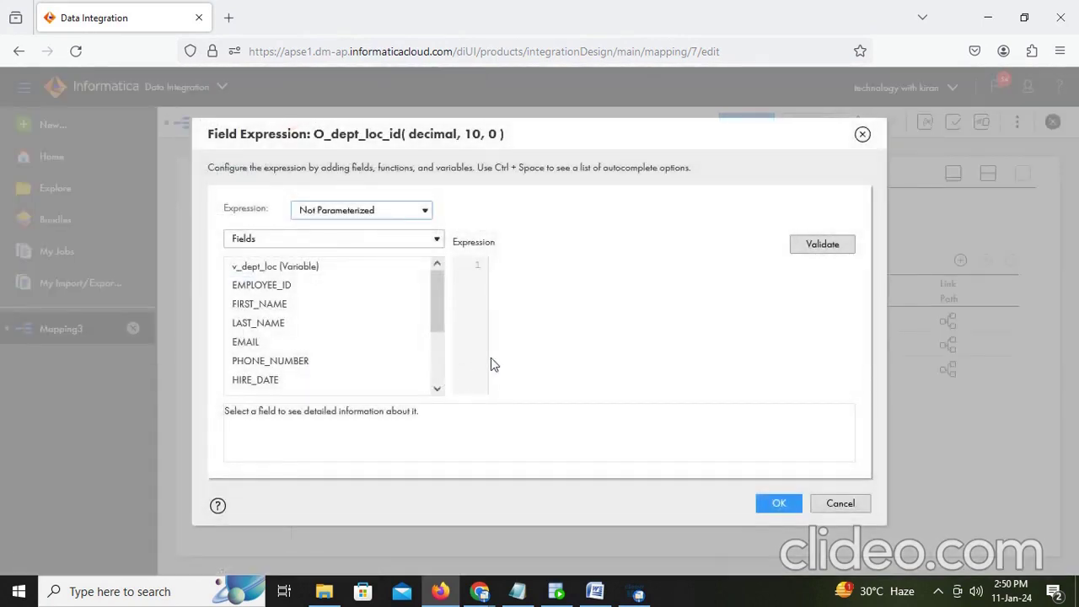
left_click(529, 285)
type("substr(")
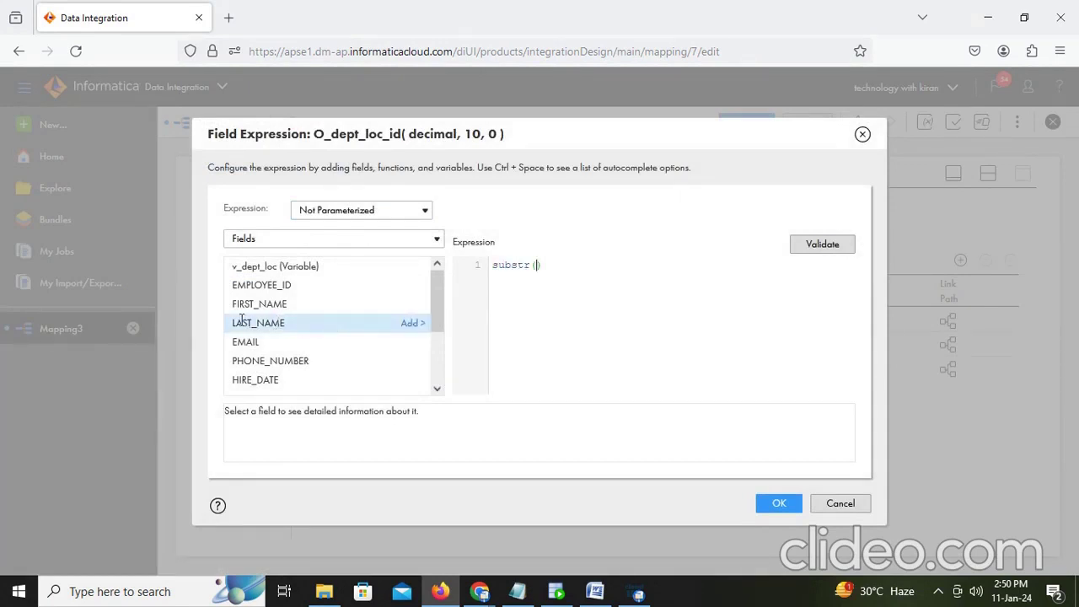
left_click(411, 267)
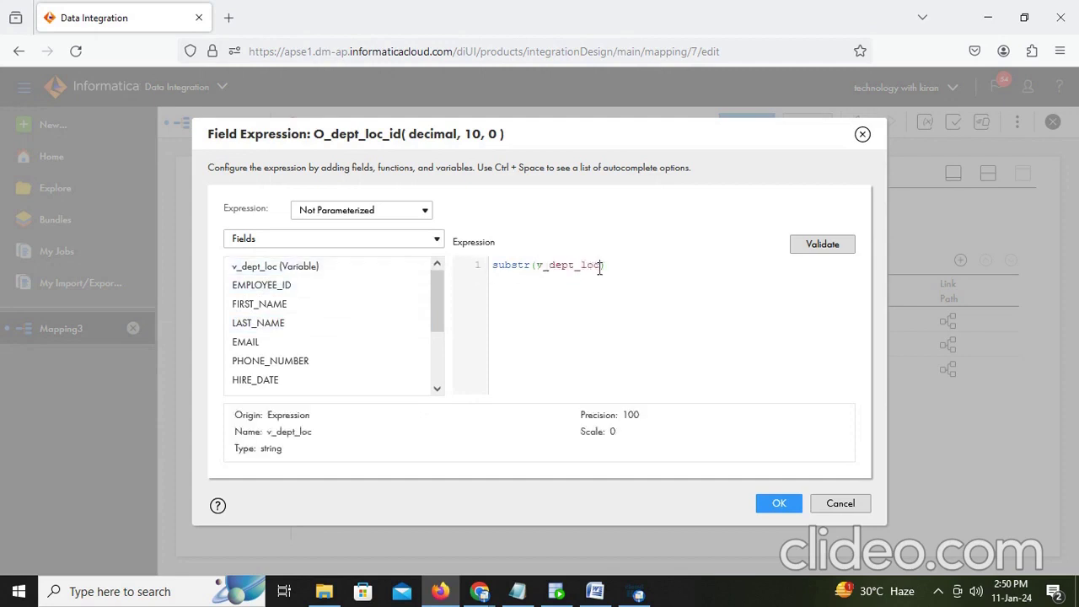
type(",-4")
left_click(822, 244)
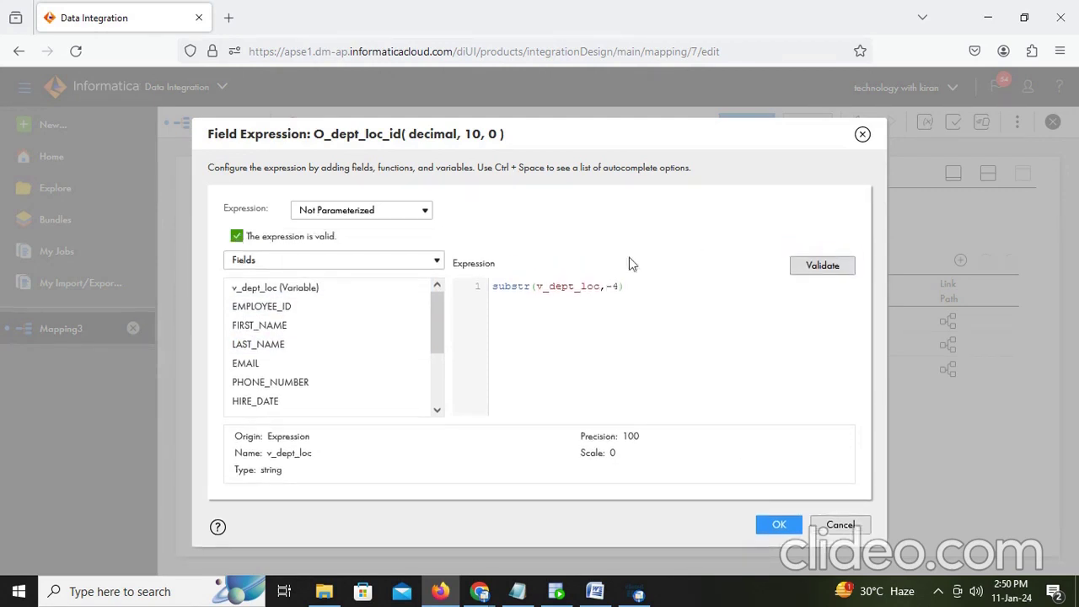
left_click(783, 524)
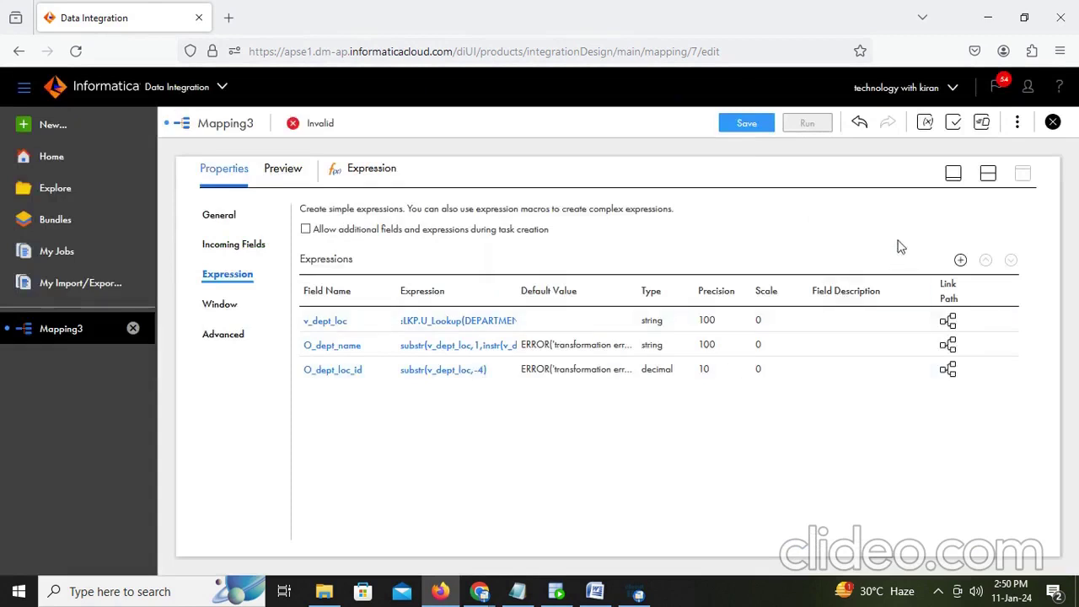
Step: Save the M_unconnected_multipleport_lookup mapping and switch to SQL Developer
left_click(990, 174)
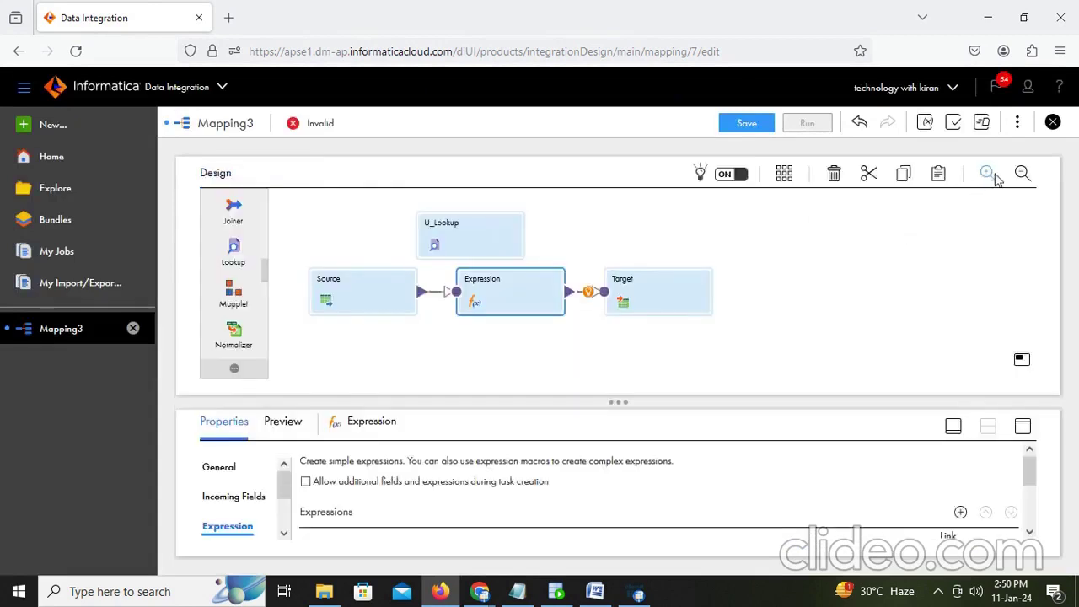
left_click(747, 125)
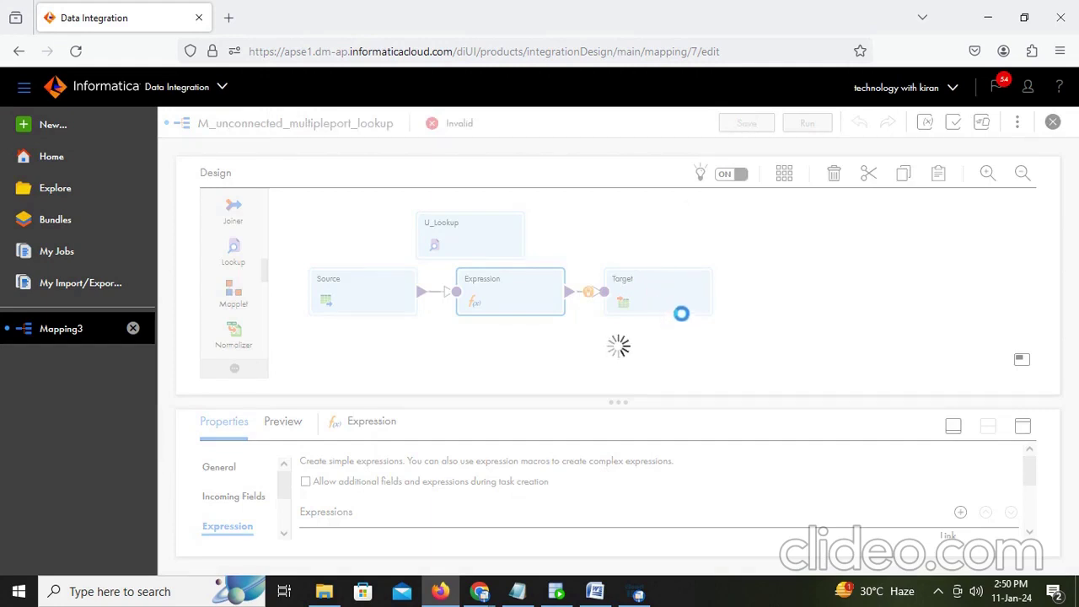
left_click(556, 594)
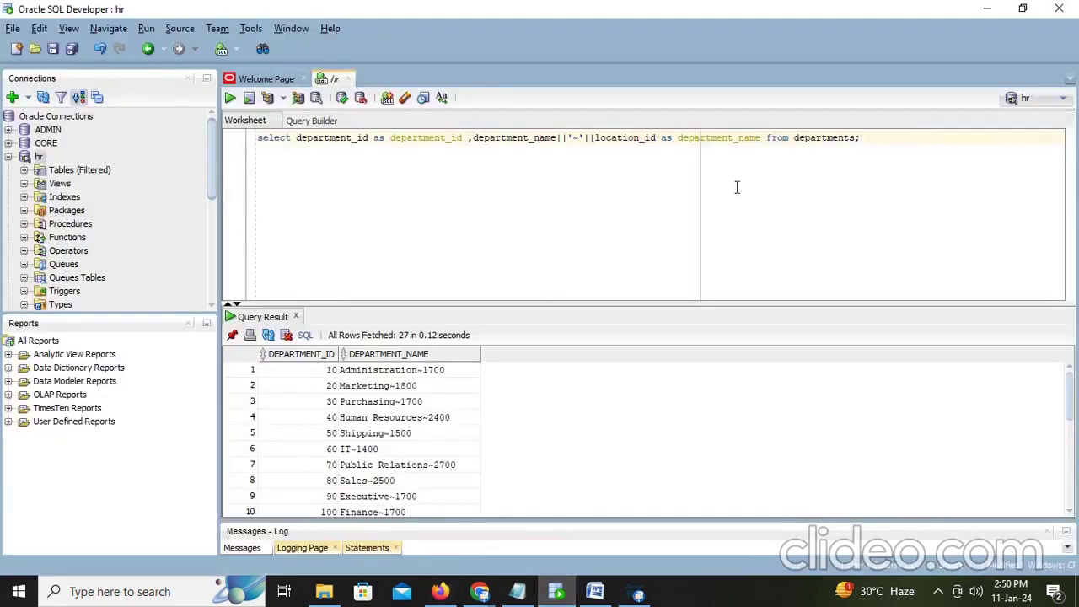
Step: Start a new select line and log in to the CORE connection with its password
key("Return")
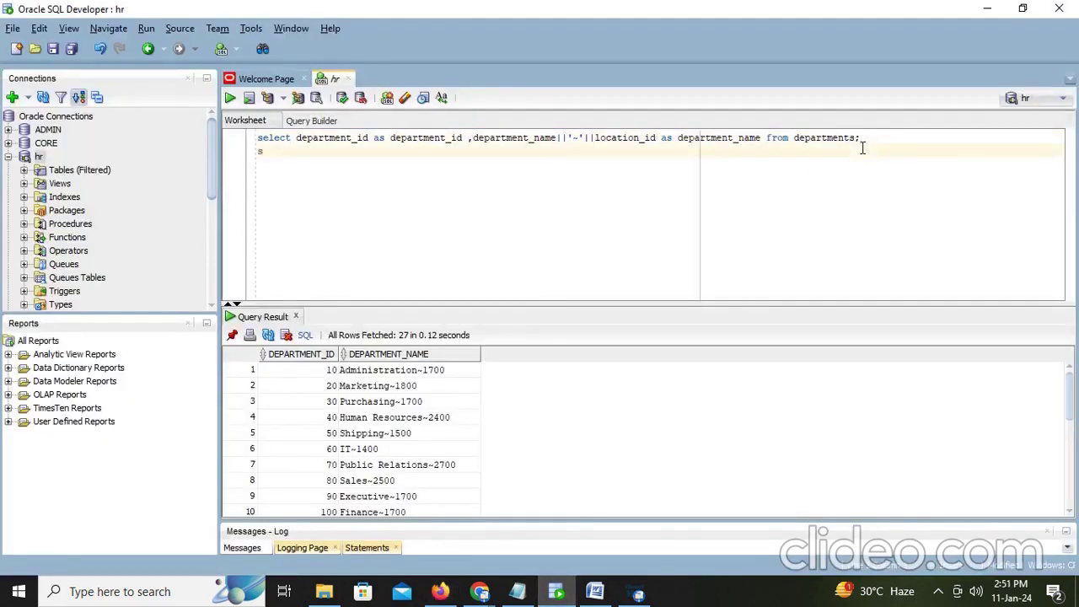
type("select")
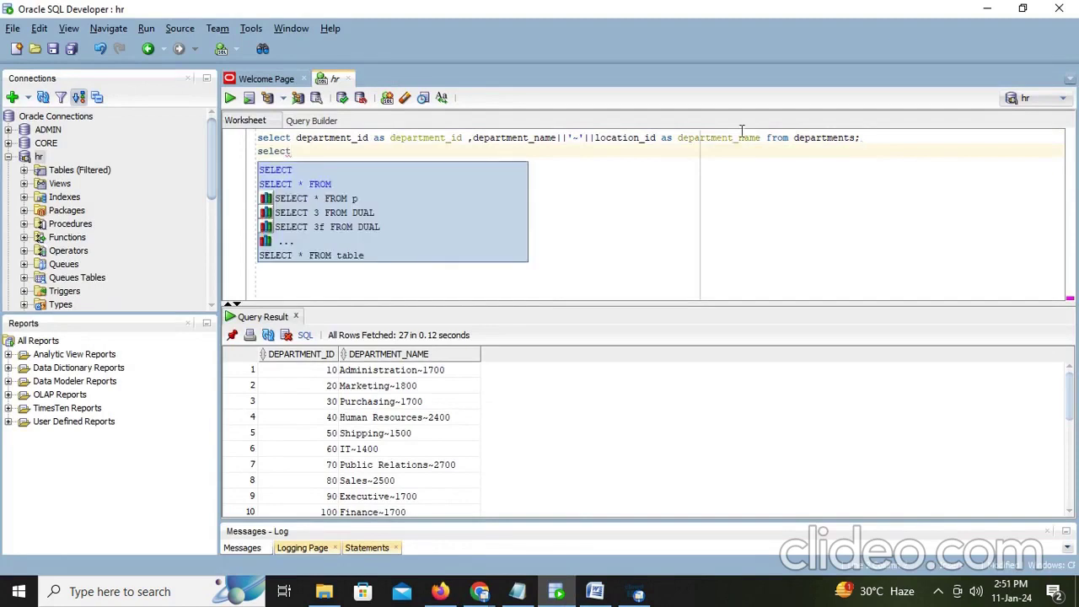
left_click(10, 145)
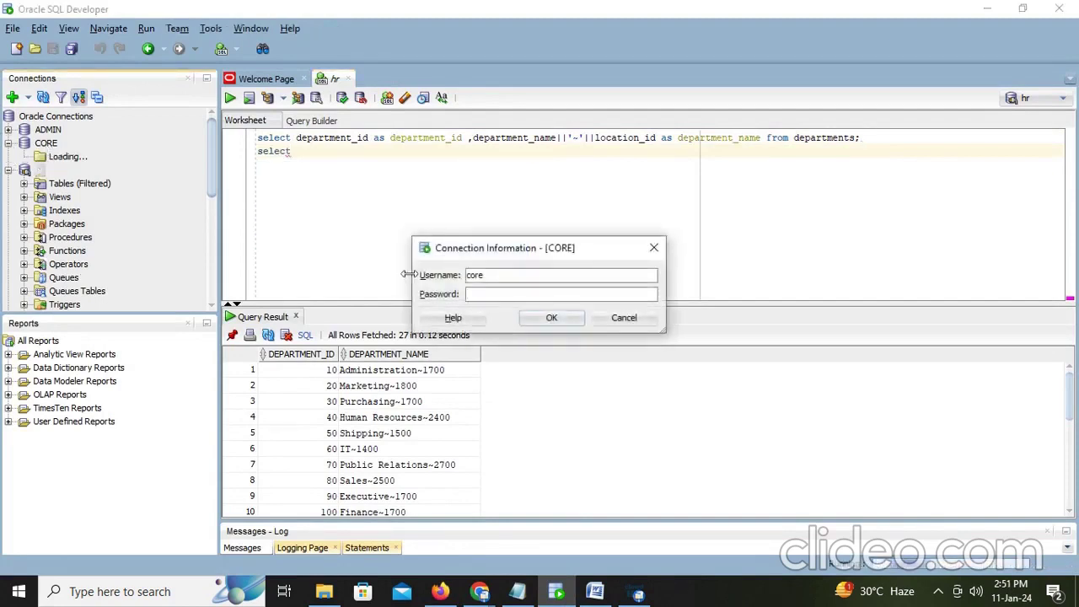
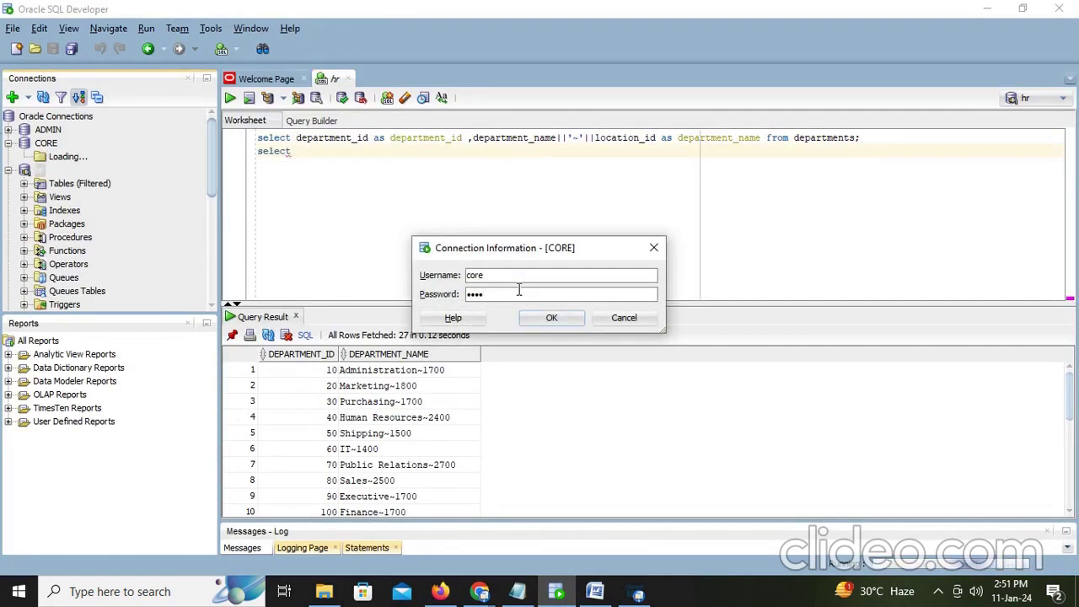
key("Return")
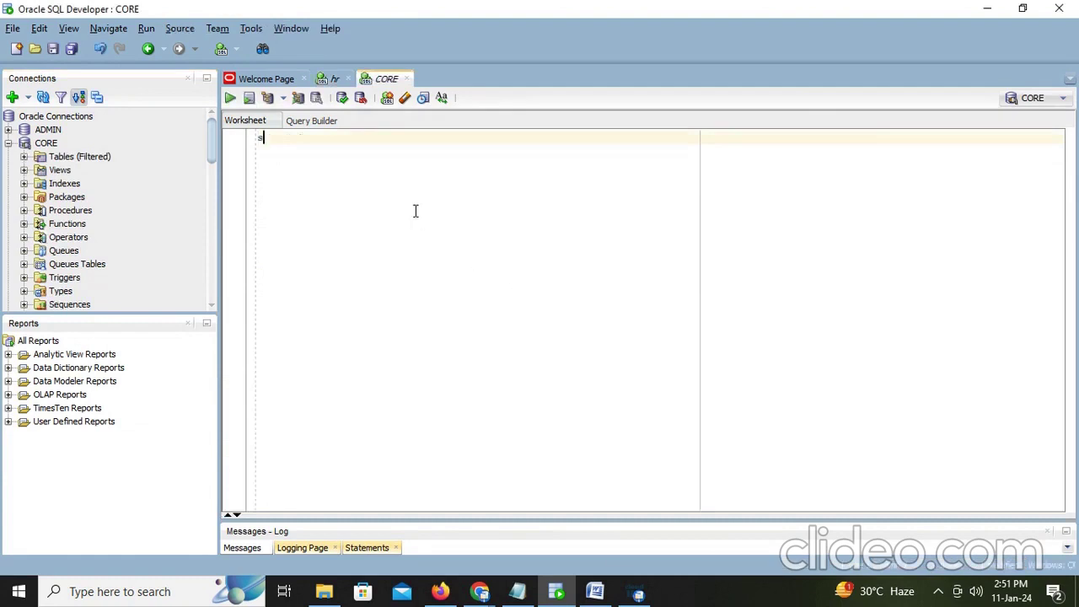
Step: Run select * from t_employees_dept; to check the 50 loaded rows
type("select")
type(" * from dept")
key("BackSpace")
key("BackSpace")
key("BackSpace")
key("BackSpace")
type("t_emplo")
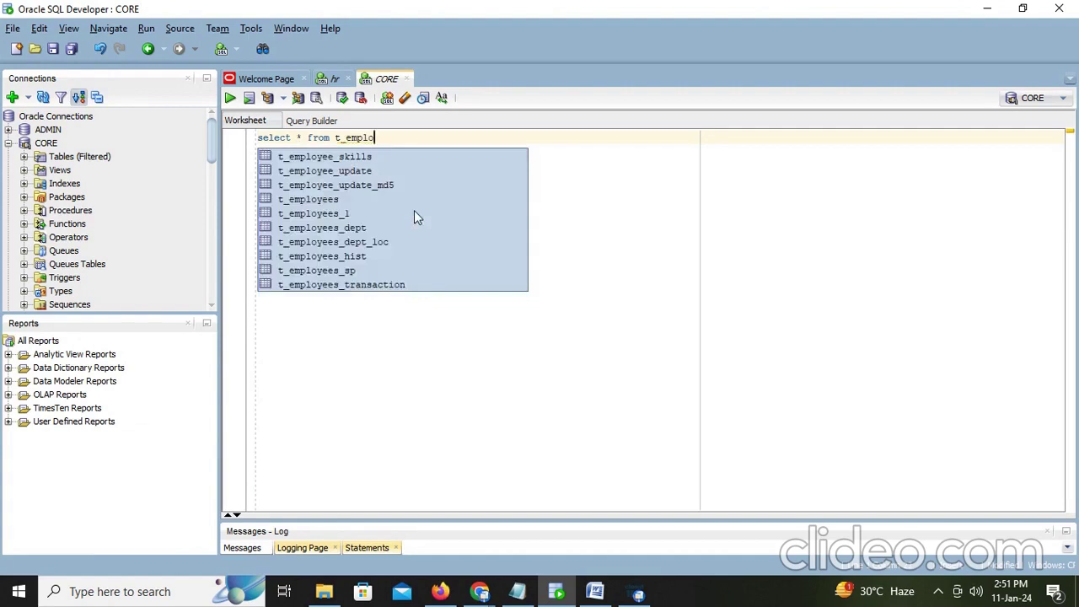
double_click(360, 230)
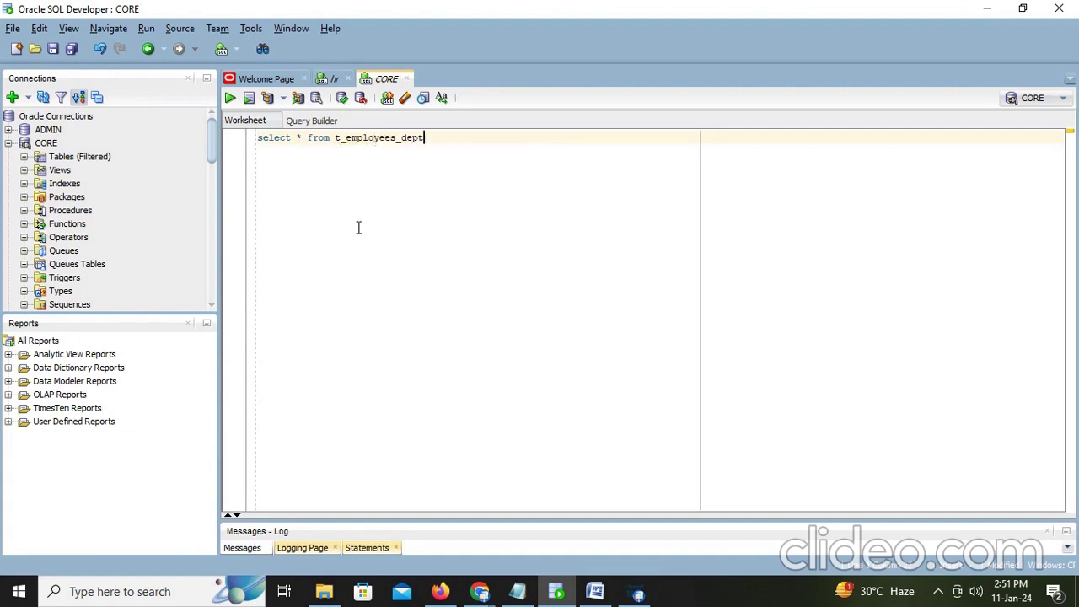
type(";")
key("ctrl+Return")
Step: Run truncate table t_employees_dept; to empty the table
key("Return")
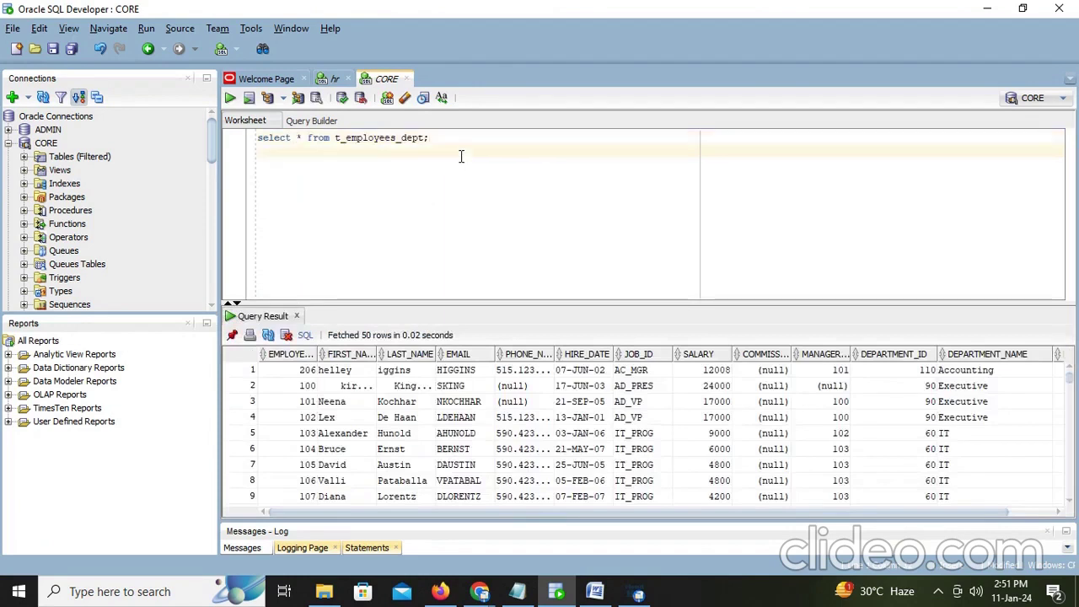
type("truc")
key("BackSpace")
type("ncate table")
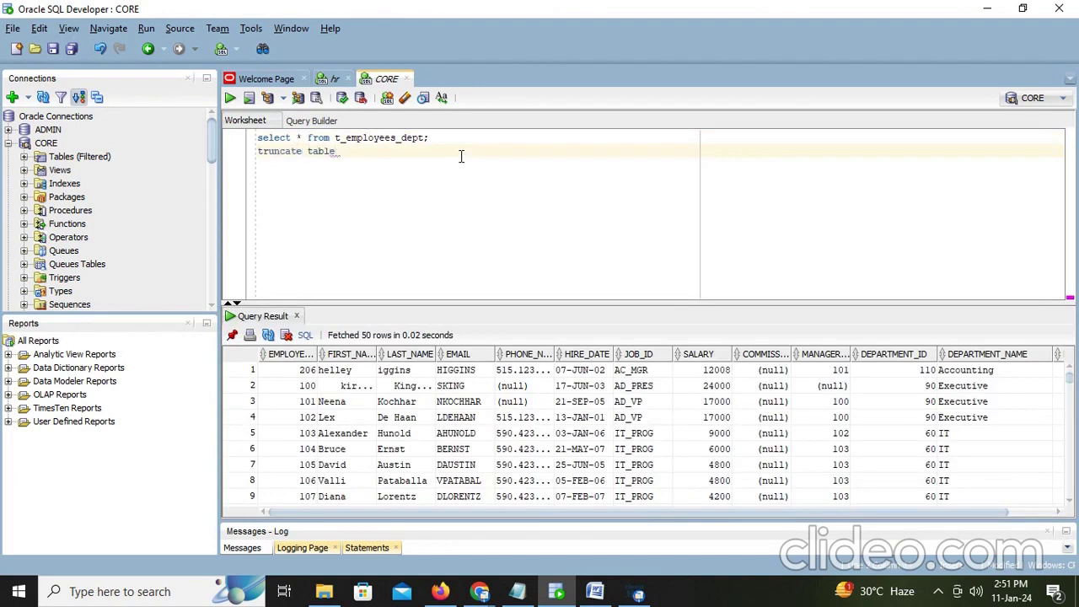
type(" t")
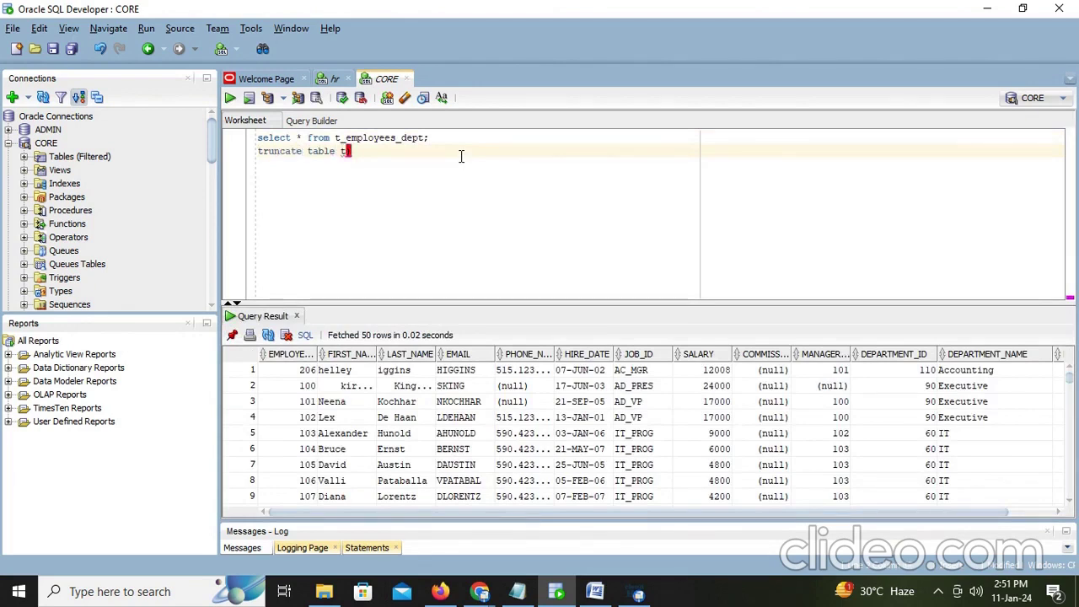
type("_emp")
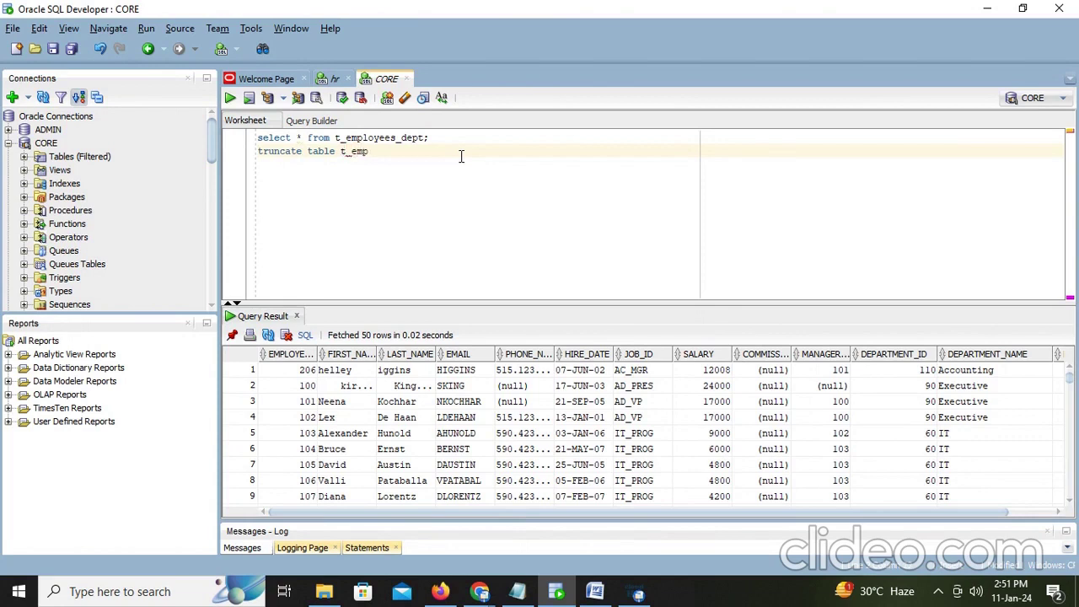
type(";")
key("BackSpace")
type("loyees_dept")
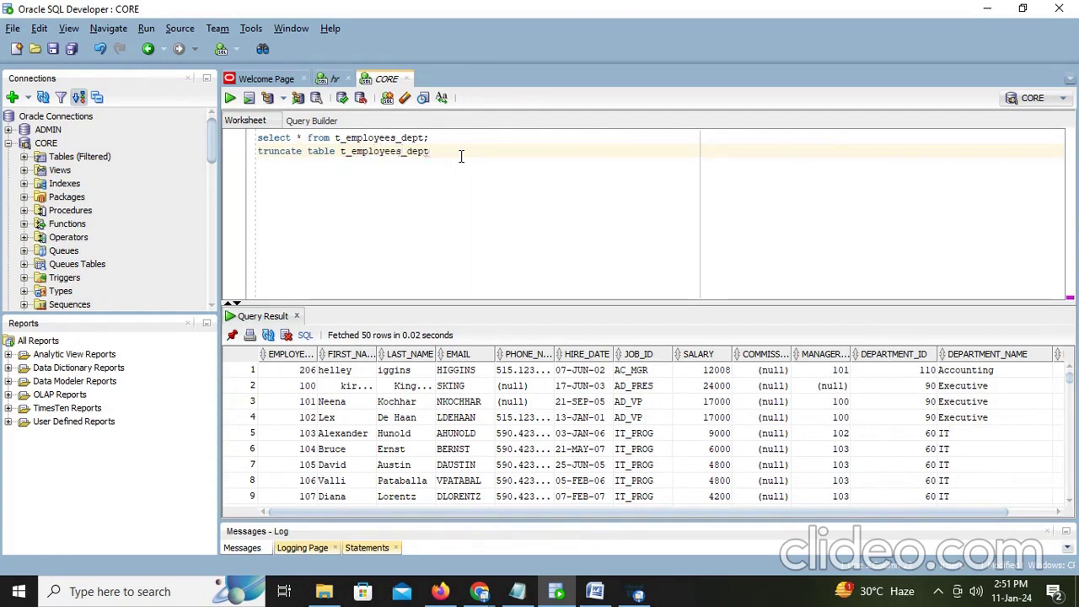
type(";")
key("ctrl+Return")
left_click(458, 137)
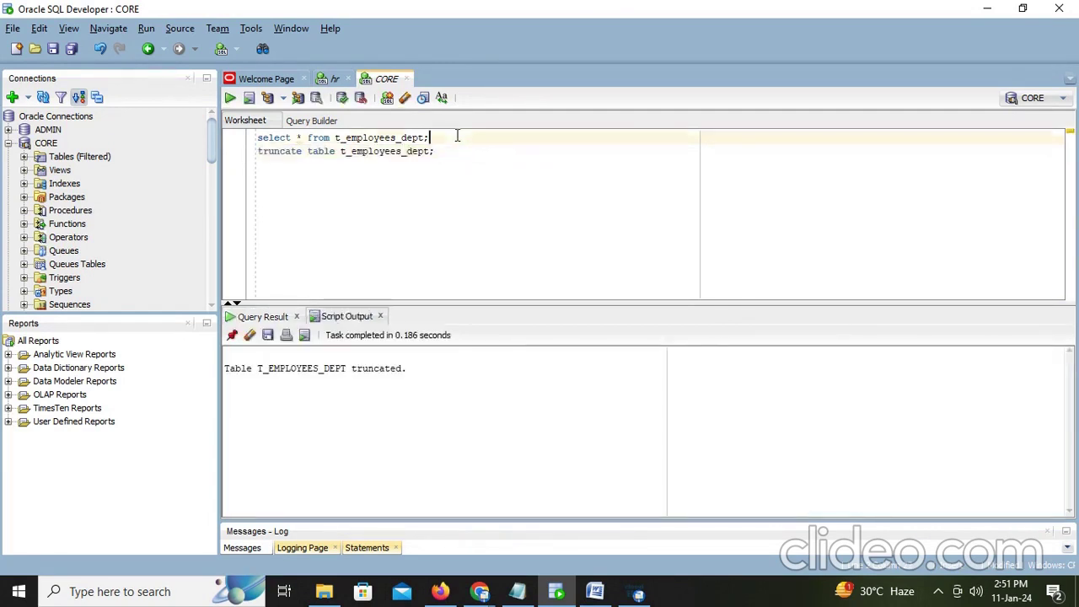
Step: Rerun the select to confirm t_employees_dept now returns no rows
key("ctrl+Return")
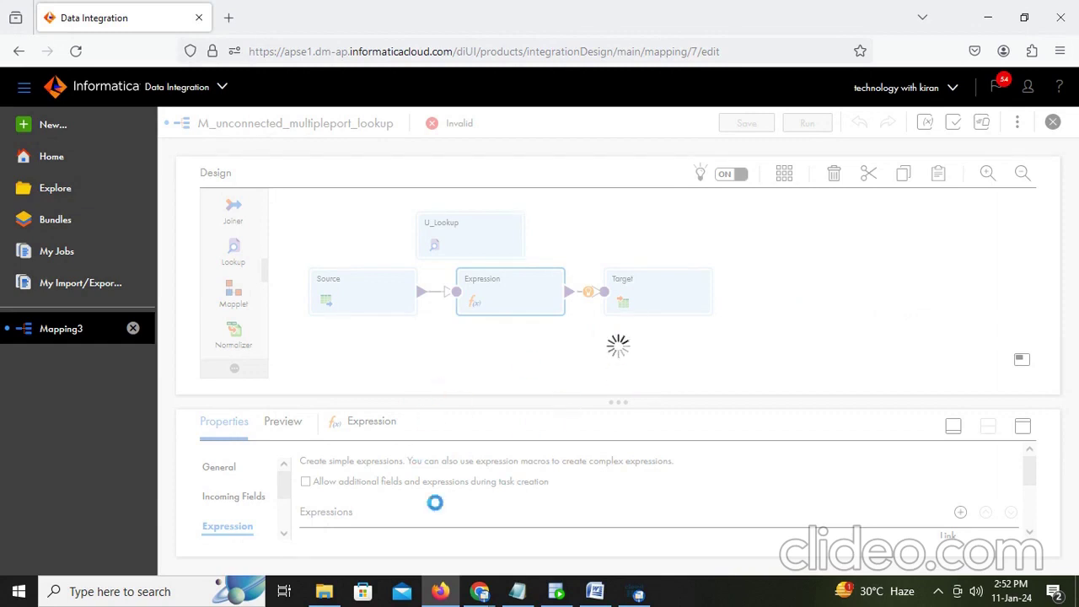
Step: Look over the empty t_employees_dept result, then bring up the Word lesson notes
left_click(556, 592)
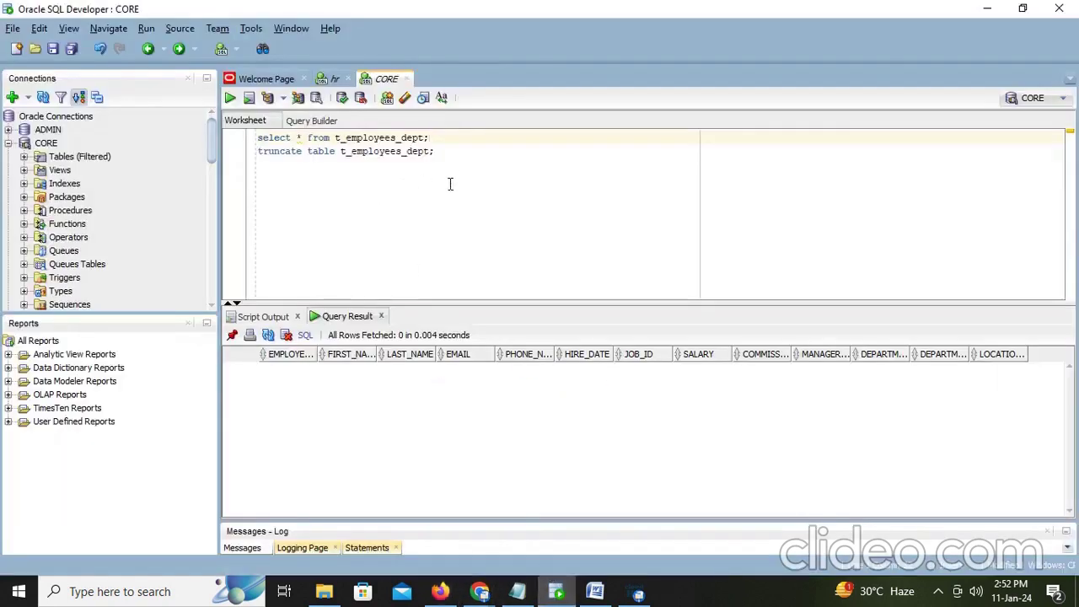
left_click(456, 156)
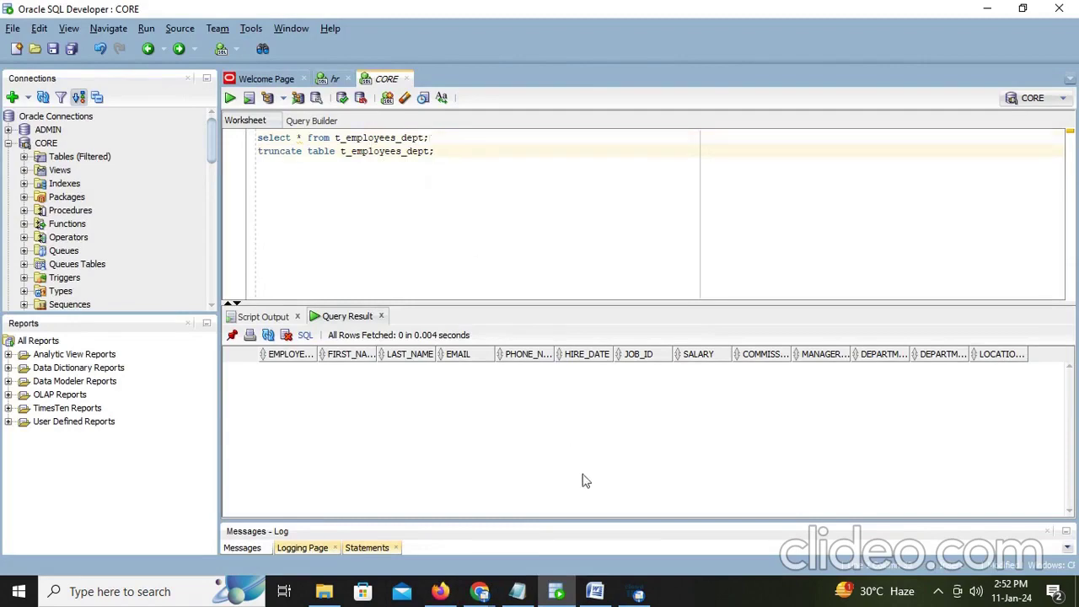
left_click(595, 592)
scroll(725, 455, "down", 2)
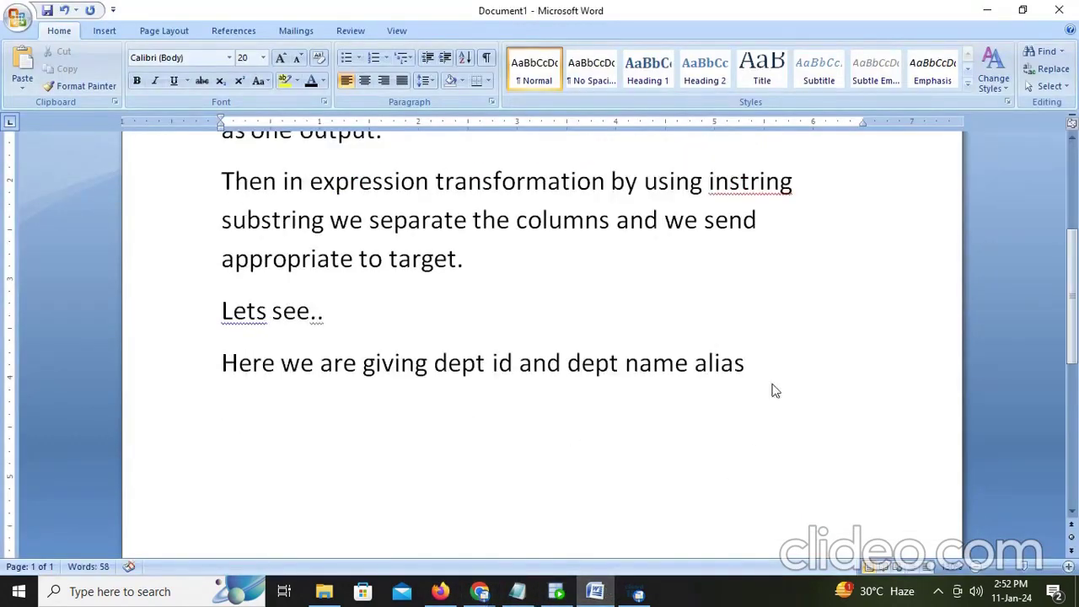
Step: Note that one variable port in the expression transformation holds both department name and location
type("Here we")
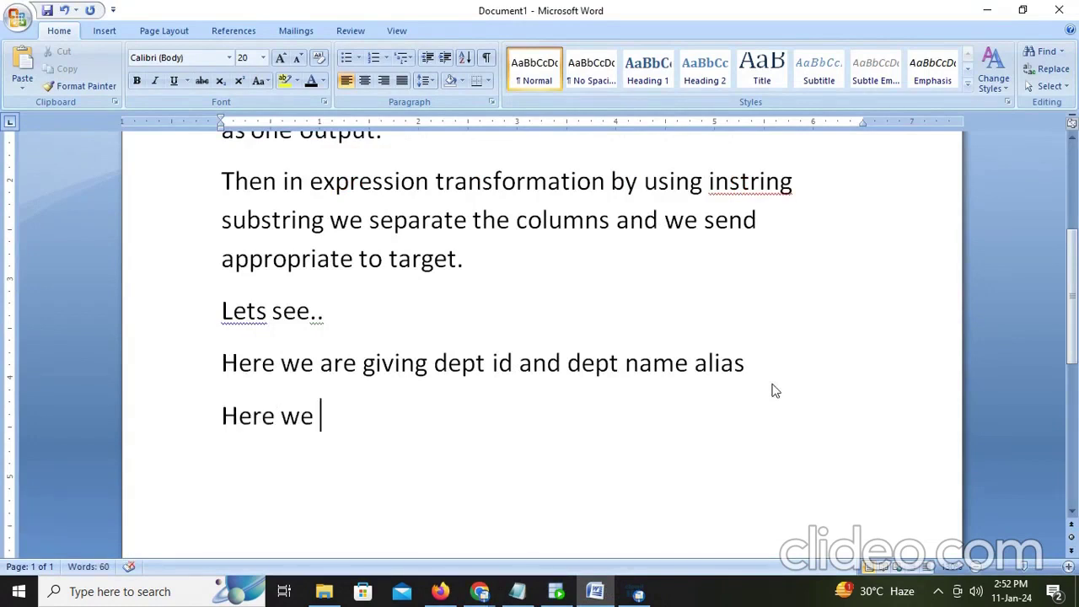
type(" create")
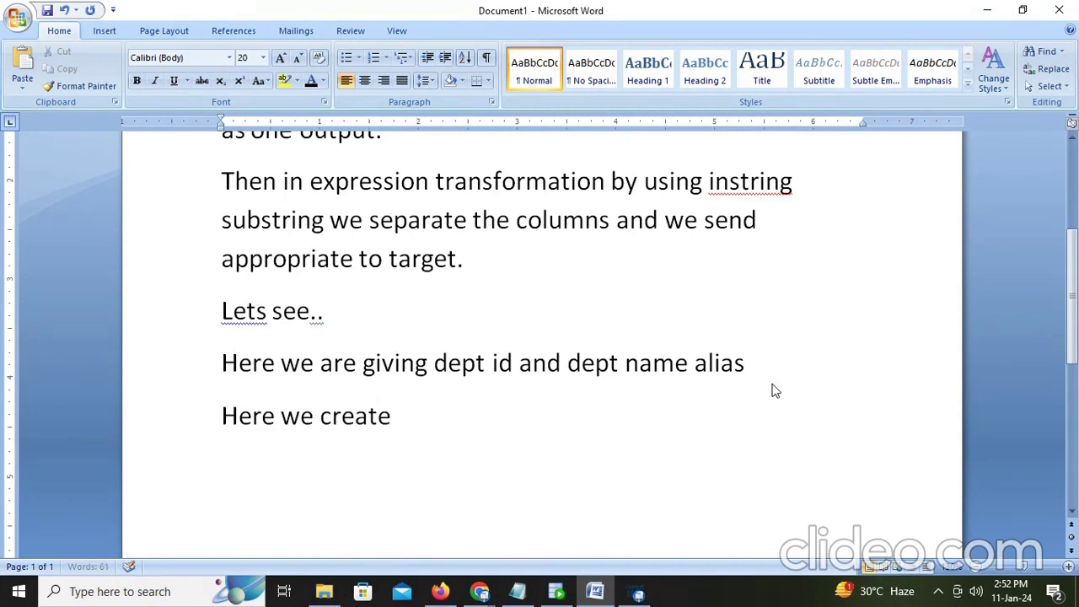
type("d one")
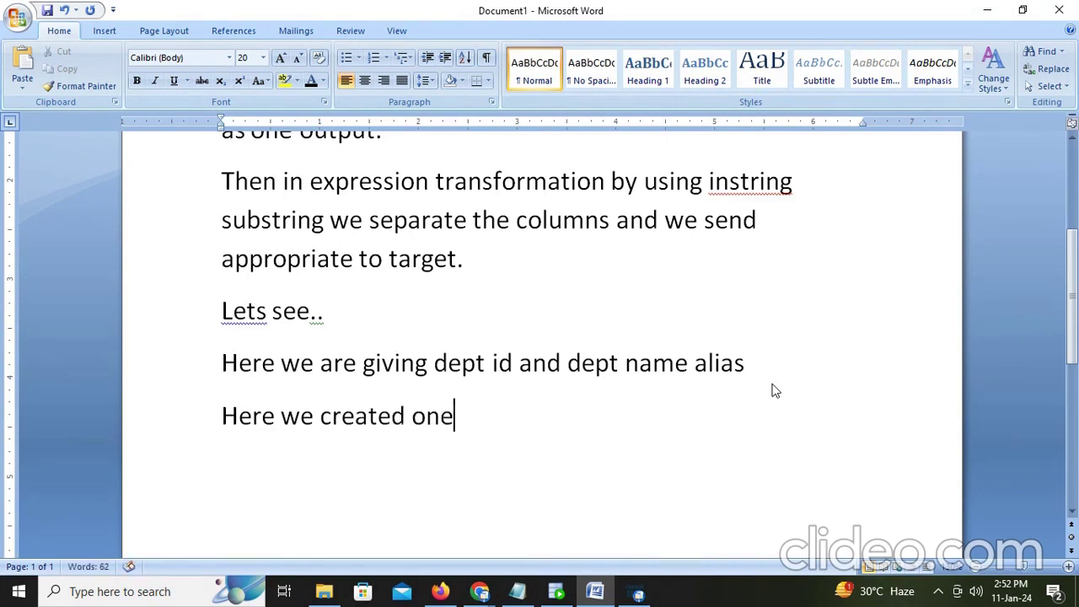
key("BackSpace")
key("BackSpace")
key("BackSpace")
type("in expressio")
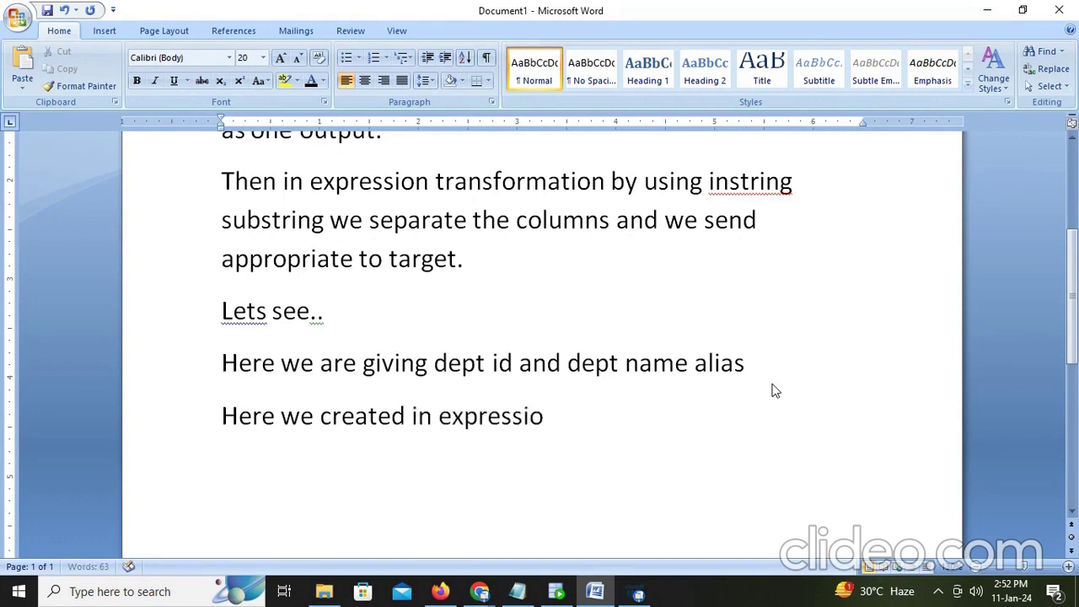
type("n transformat")
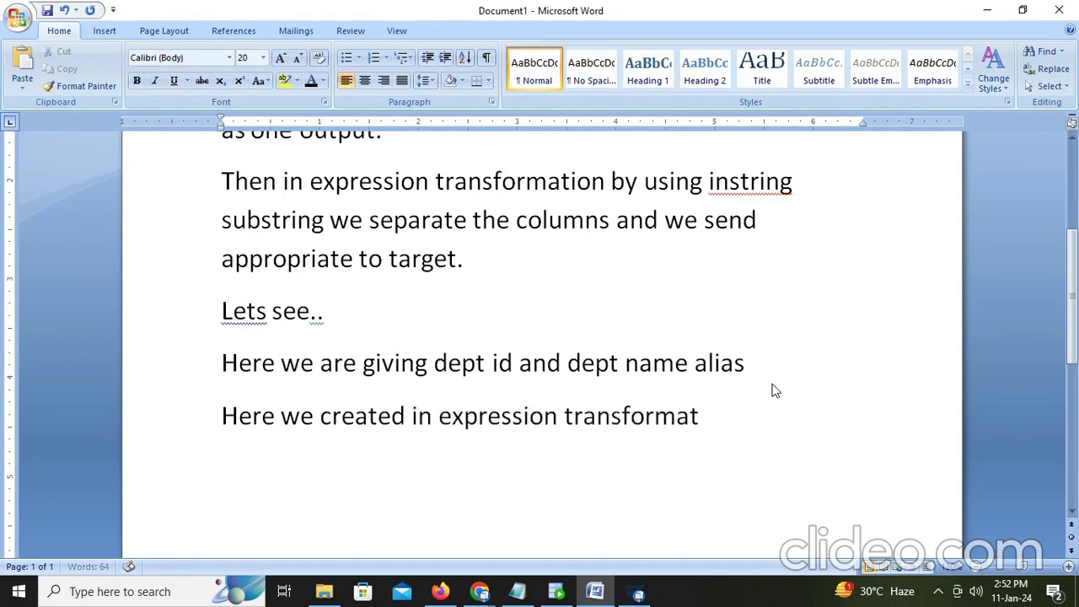
type("ion one vari")
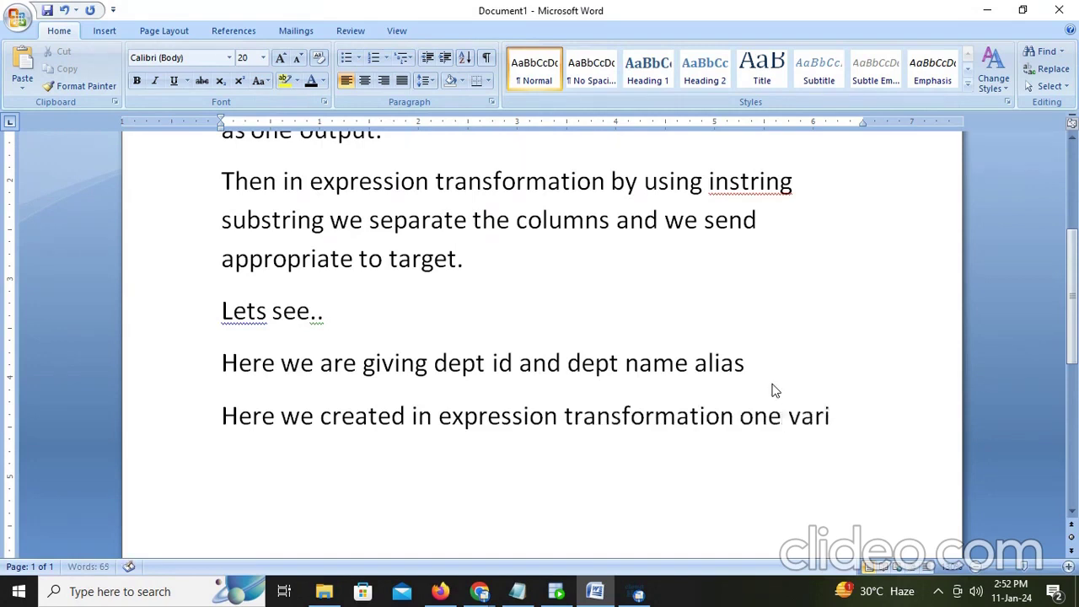
type("able port")
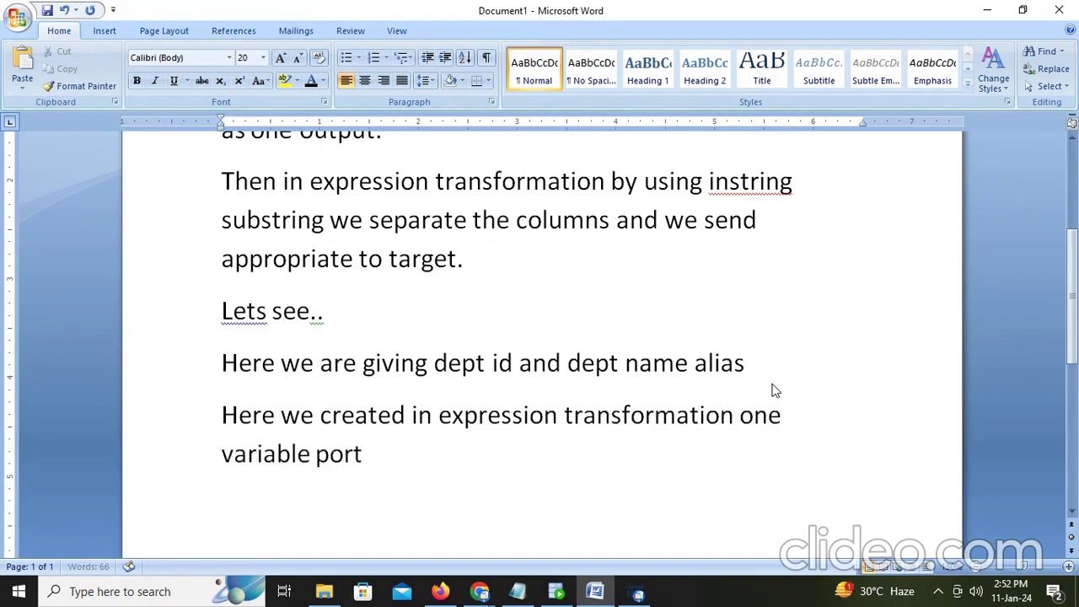
type(" that takes ")
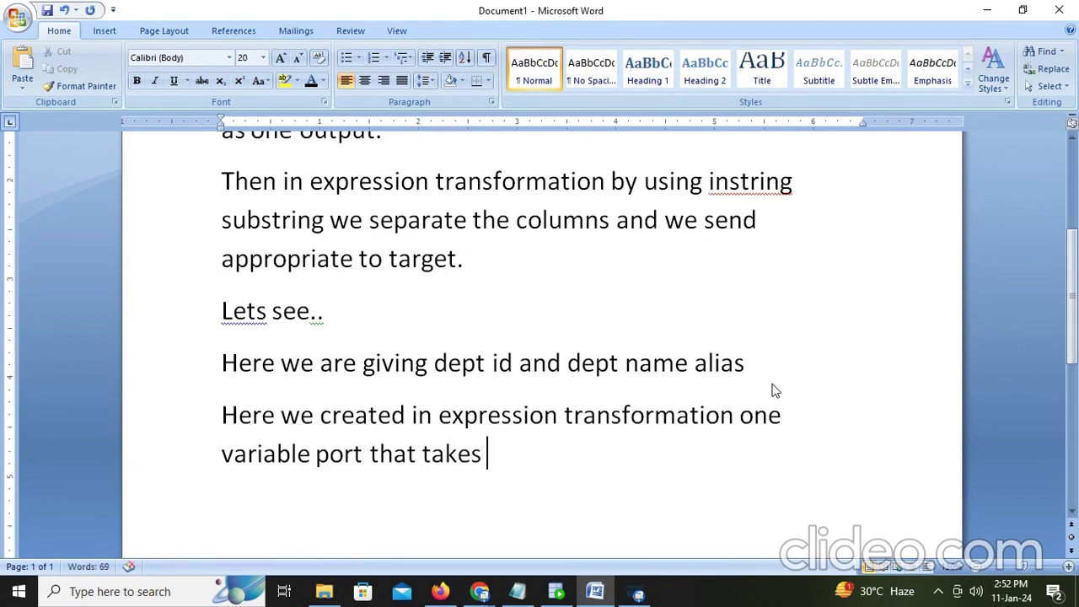
type("both de")
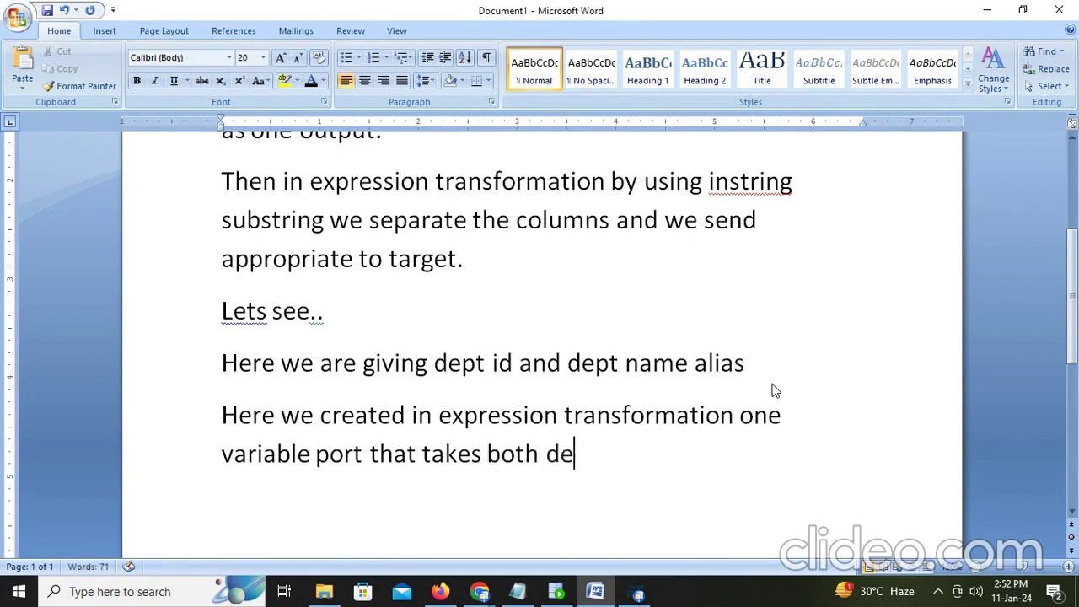
type("partment")
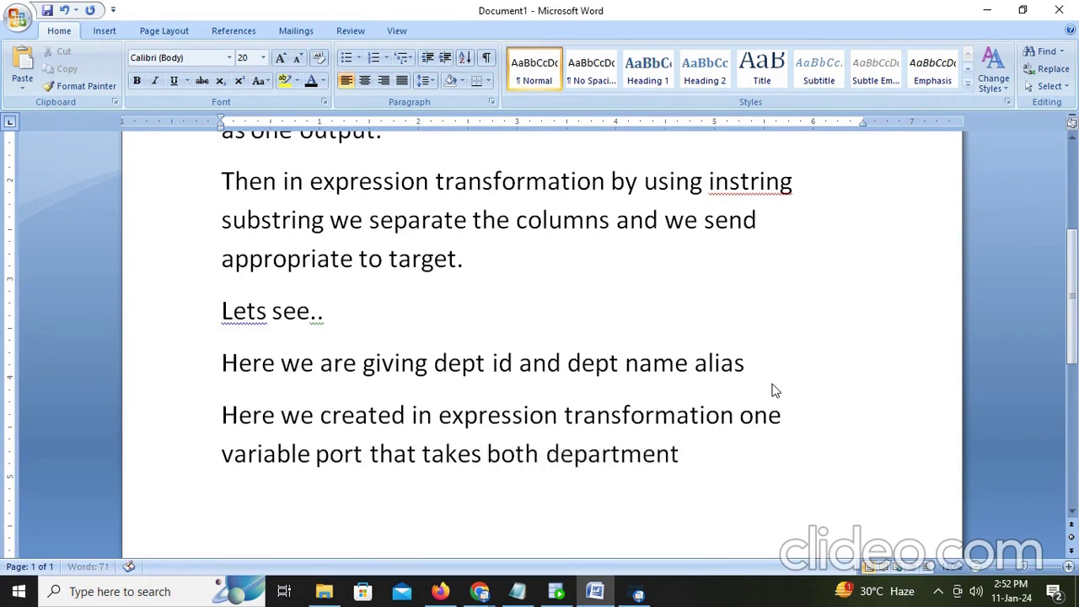
type(" name a")
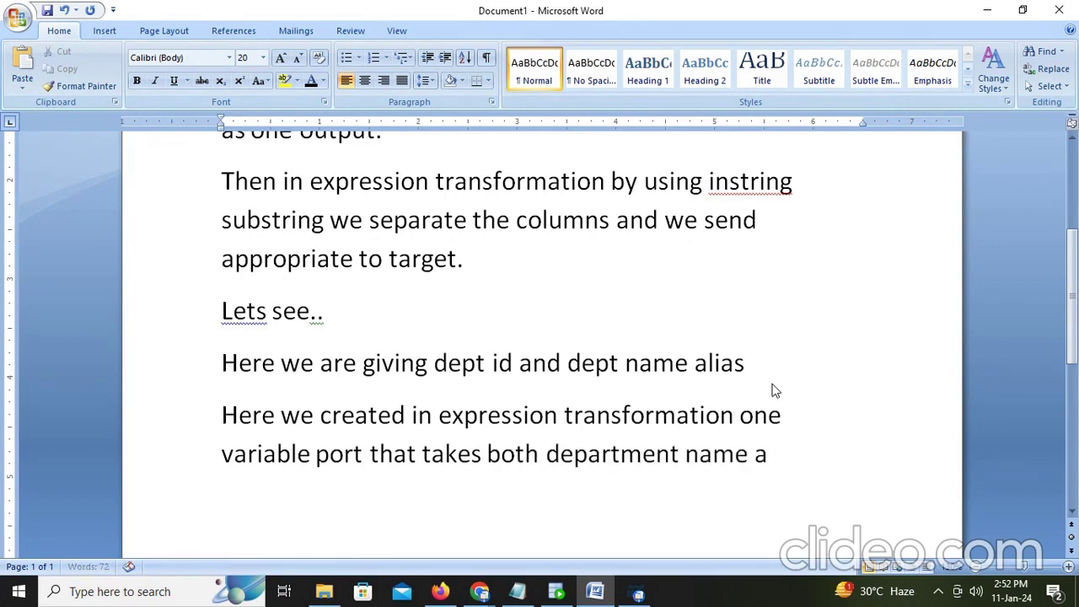
type("nd location id")
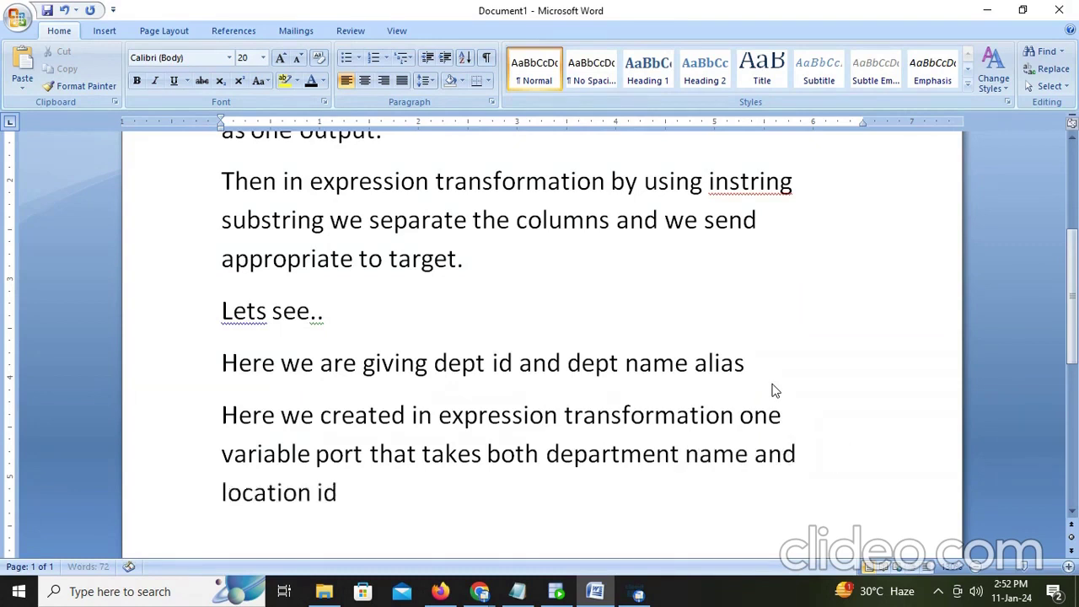
type(" with")
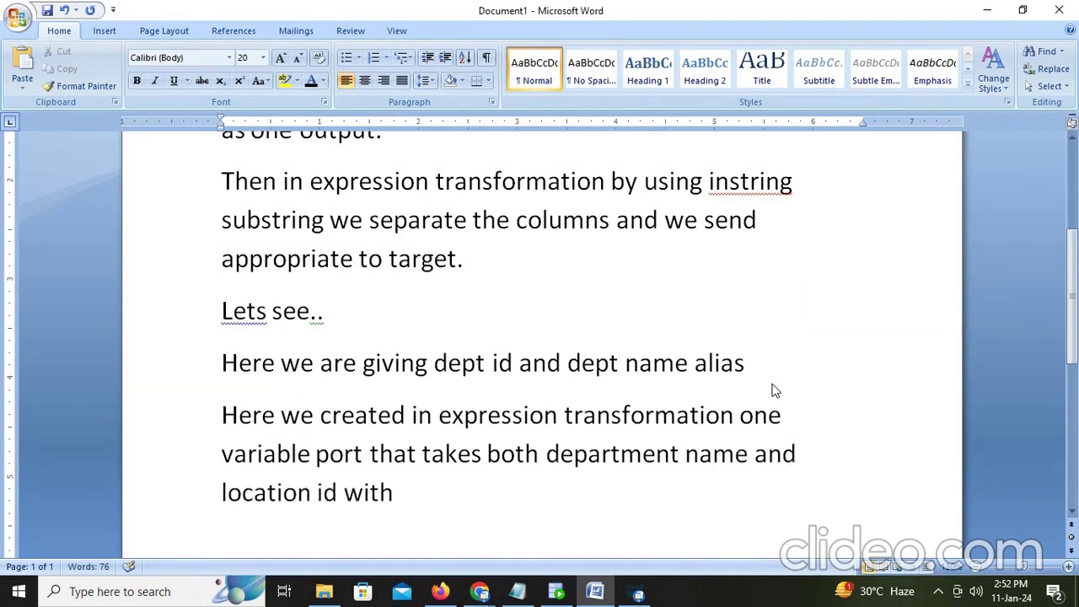
type(" ~operator in")
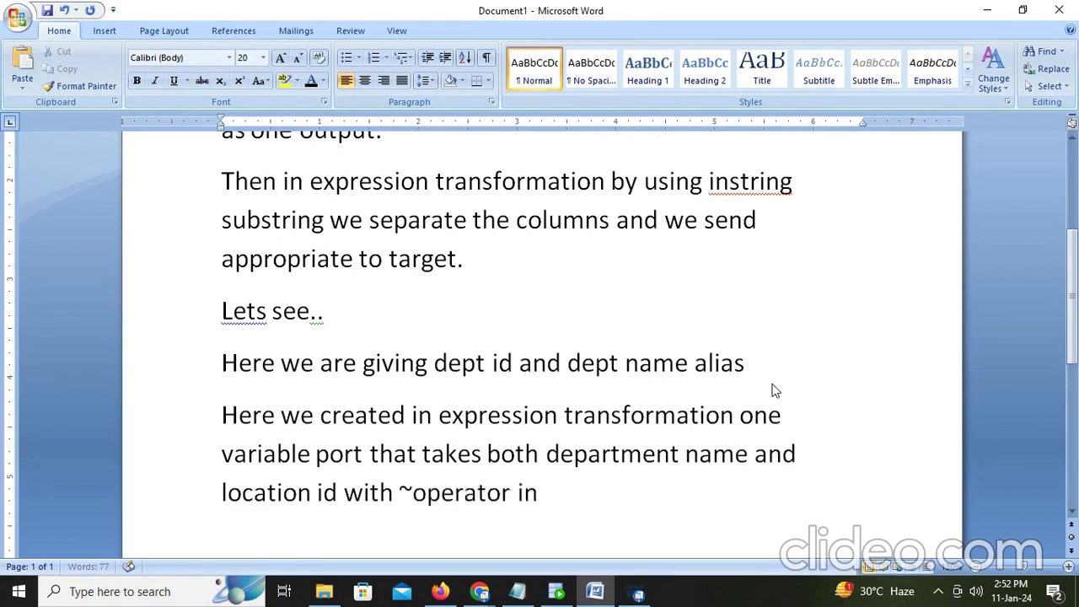
type(" between")
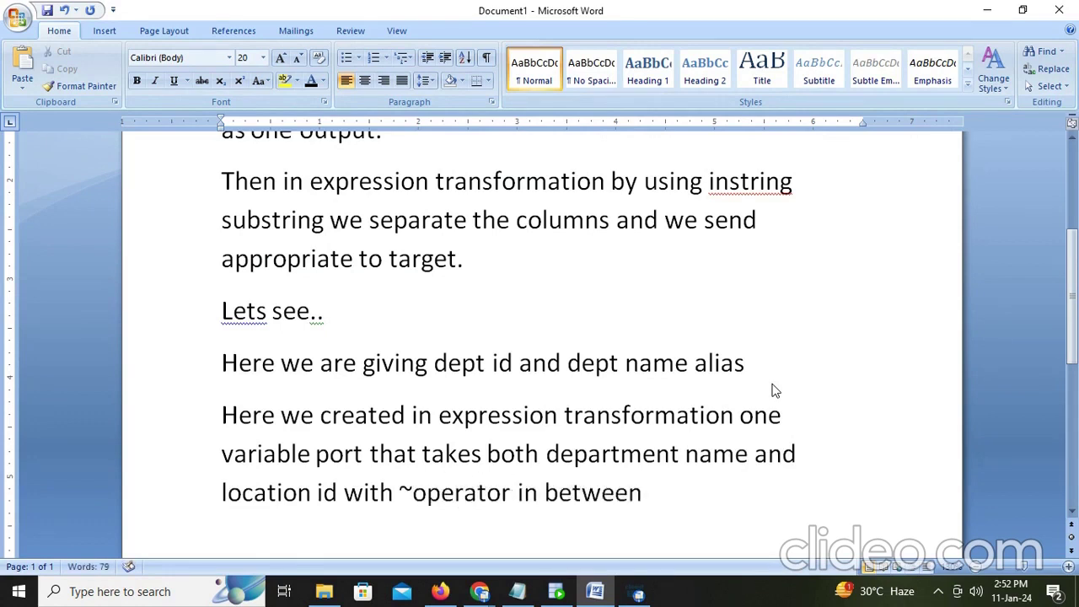
key("Return")
Step: Add the note that o_dept_name gets the dept name using the substr operation
type("We use")
key("BackSpace")
type("e")
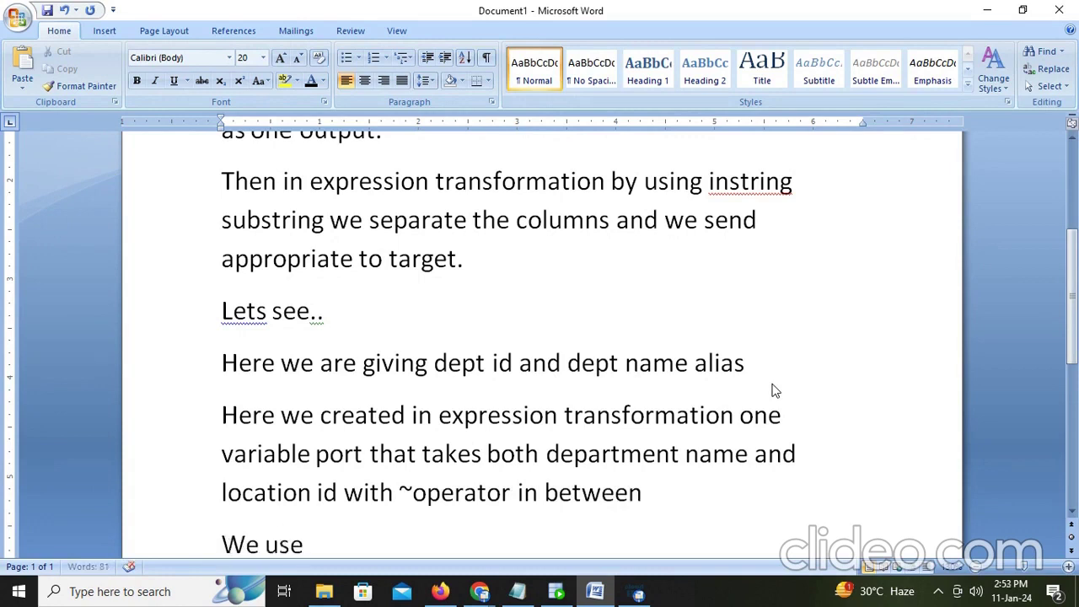
type("d o_")
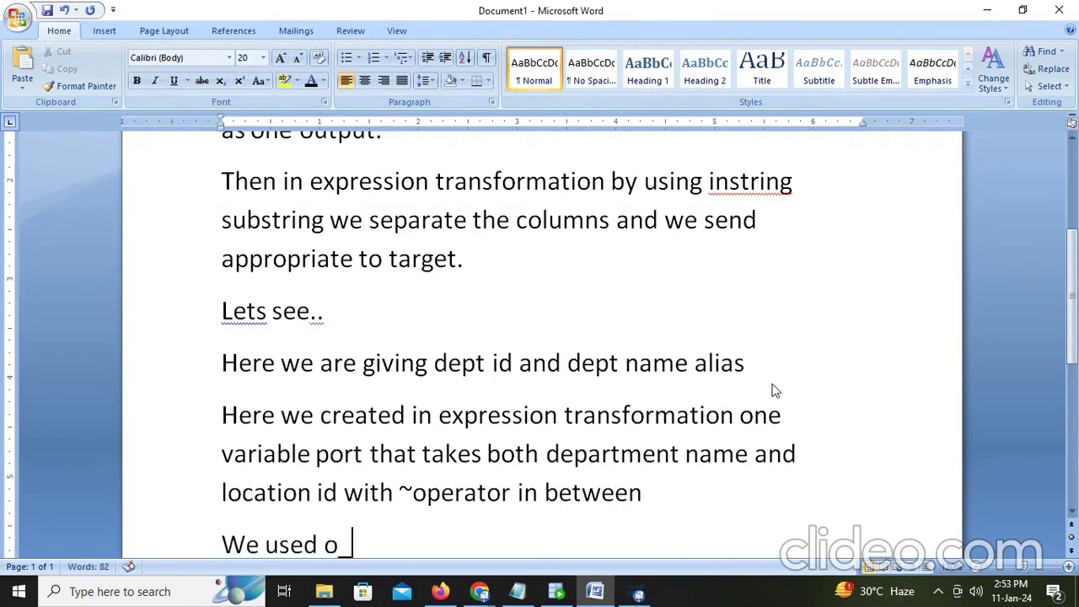
type("dept_na")
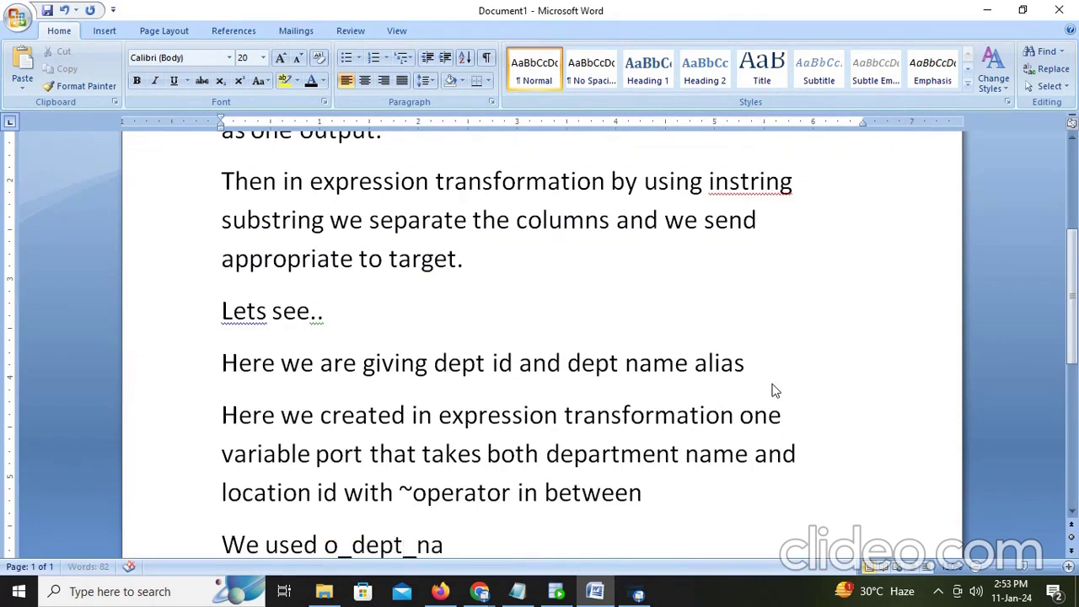
type("me with")
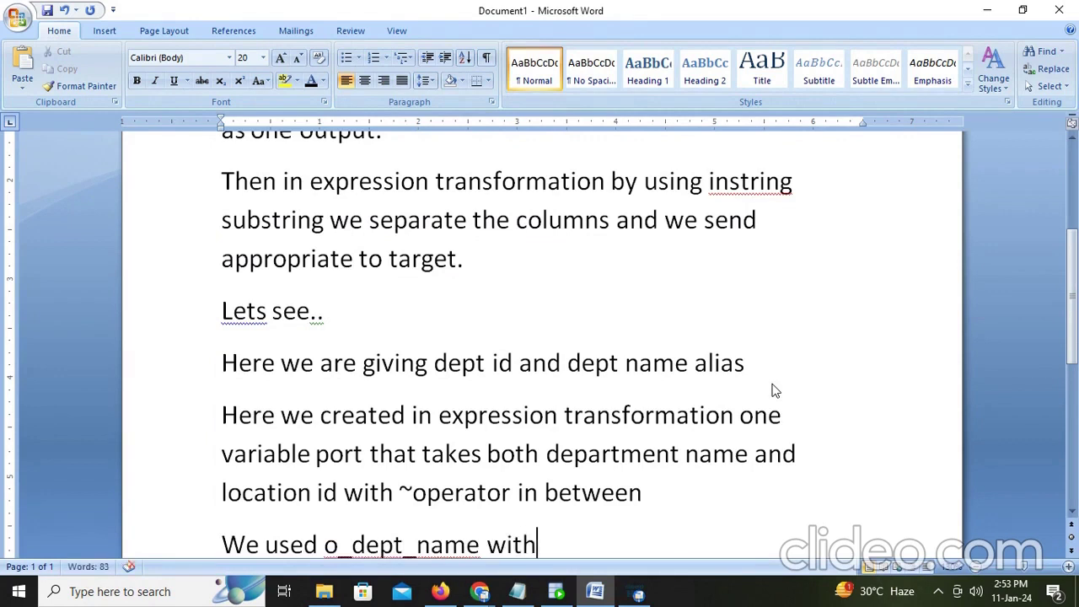
key("BackSpace")
key("BackSpace")
key("BackSpace")
key("BackSpace")
key("BackSpace")
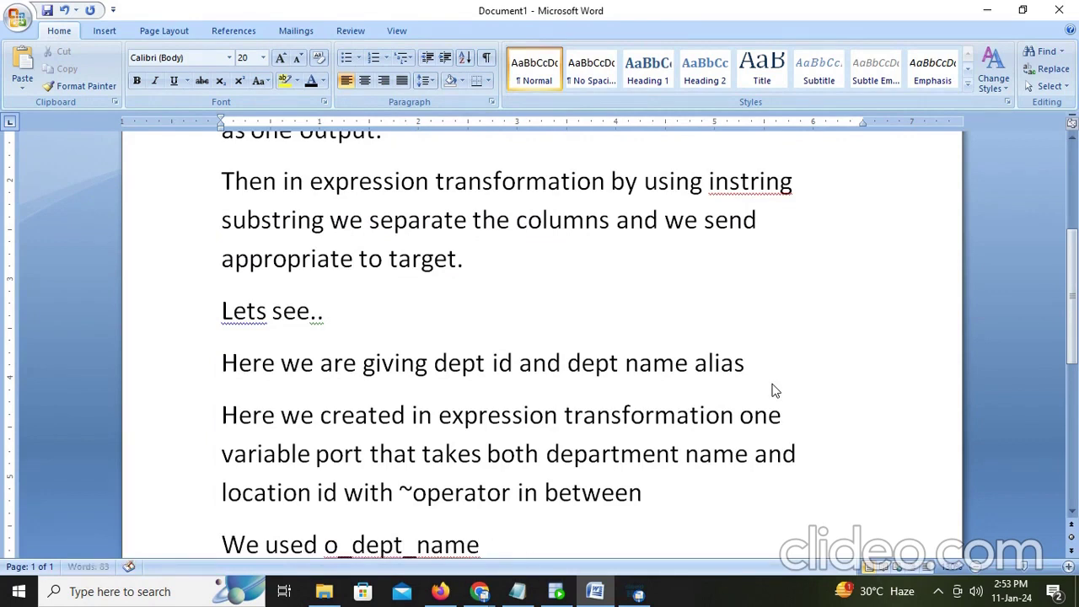
type("to get the dep")
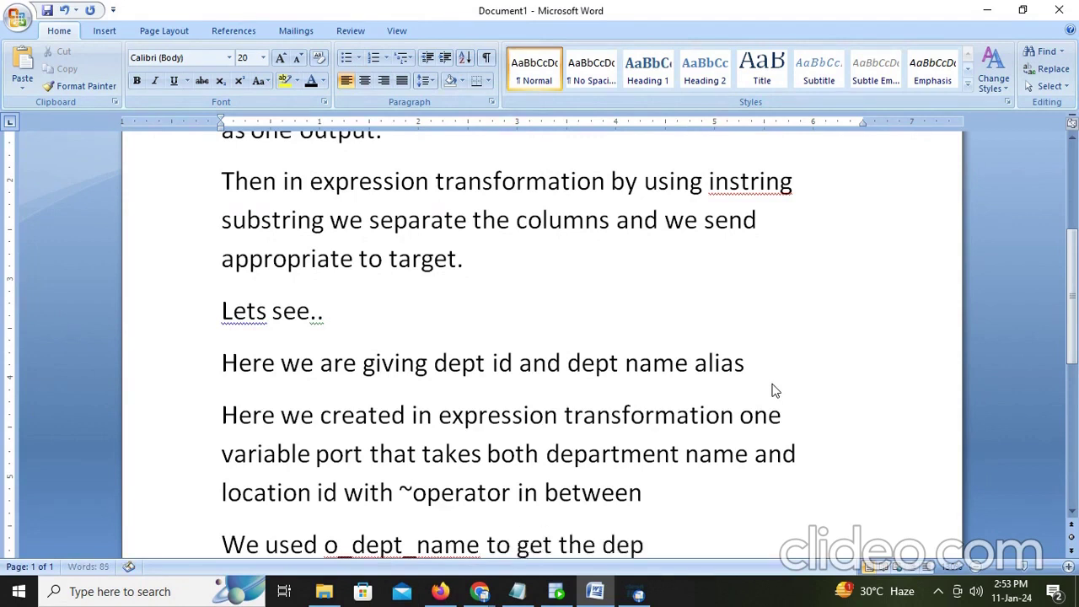
type("t name by")
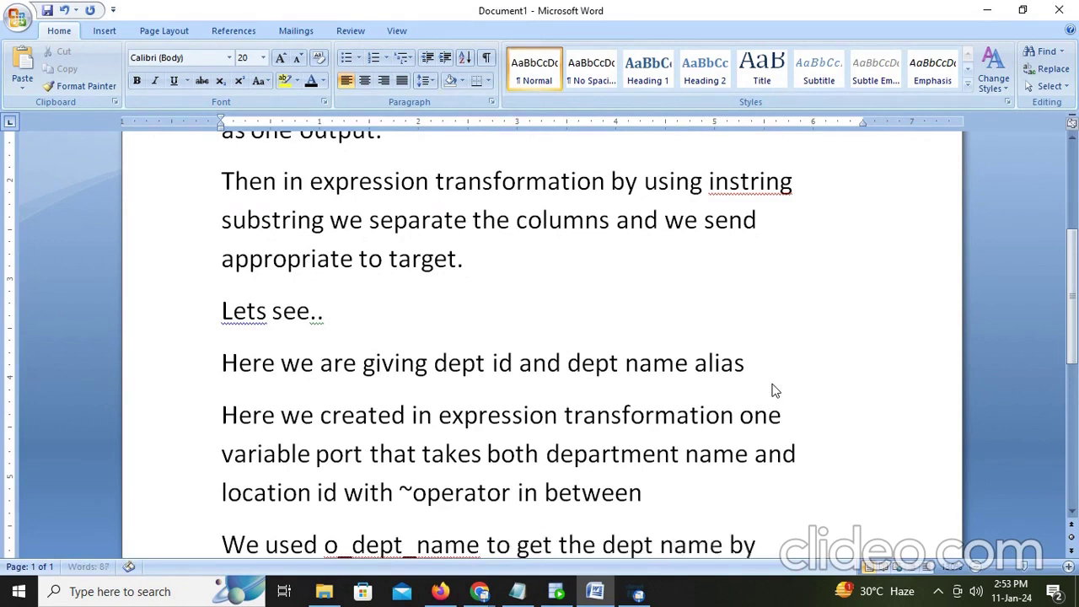
type(" using strin")
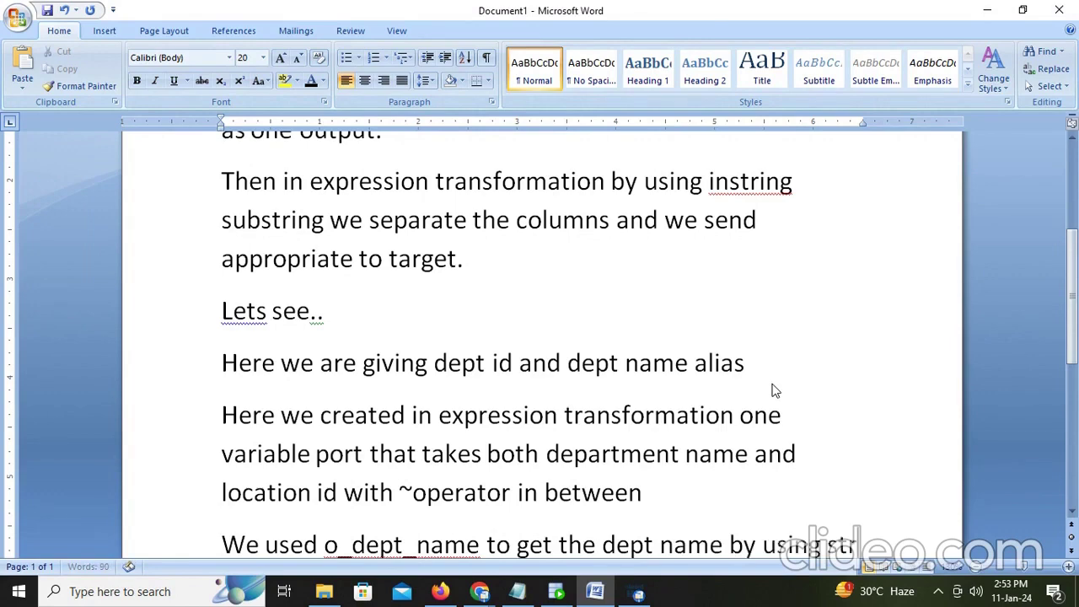
key("BackSpace")
key("BackSpace")
key("BackSpace")
key("BackSpace")
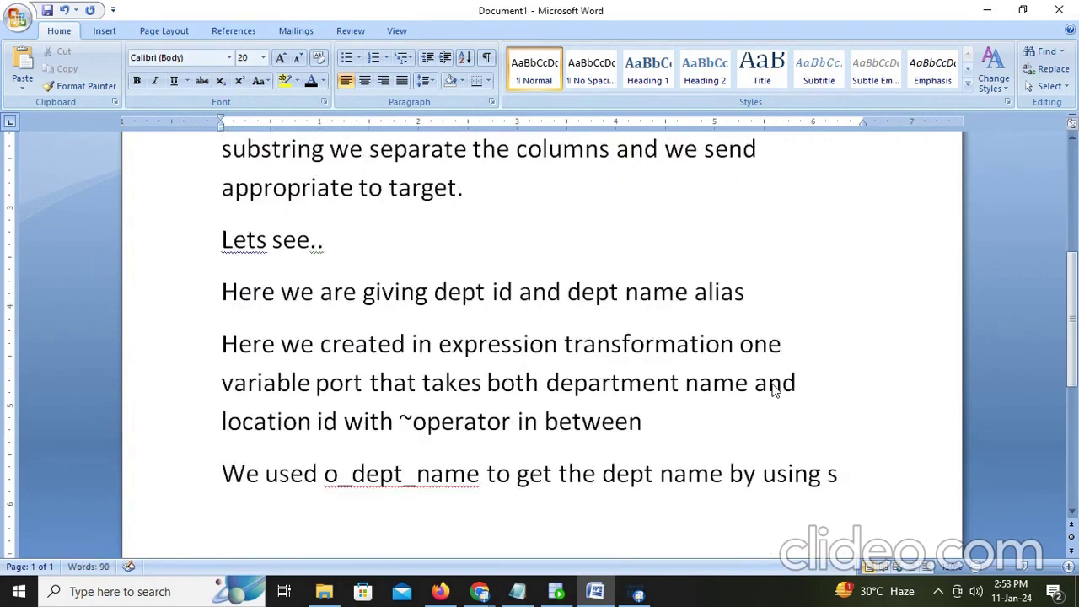
type("ubstr op")
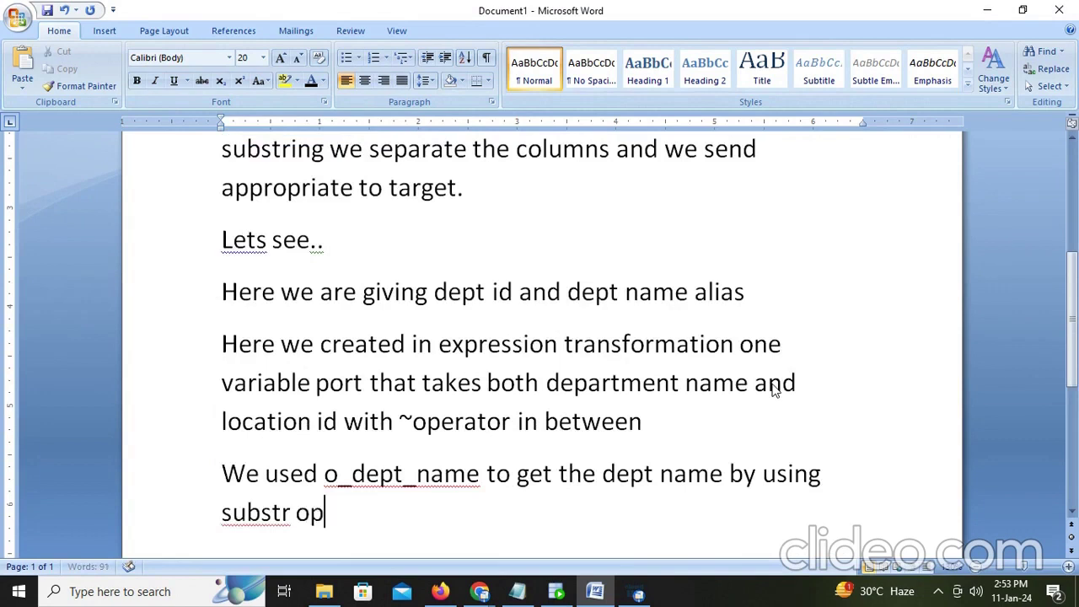
key("BackSpace")
key("BackSpace")
type("operation as")
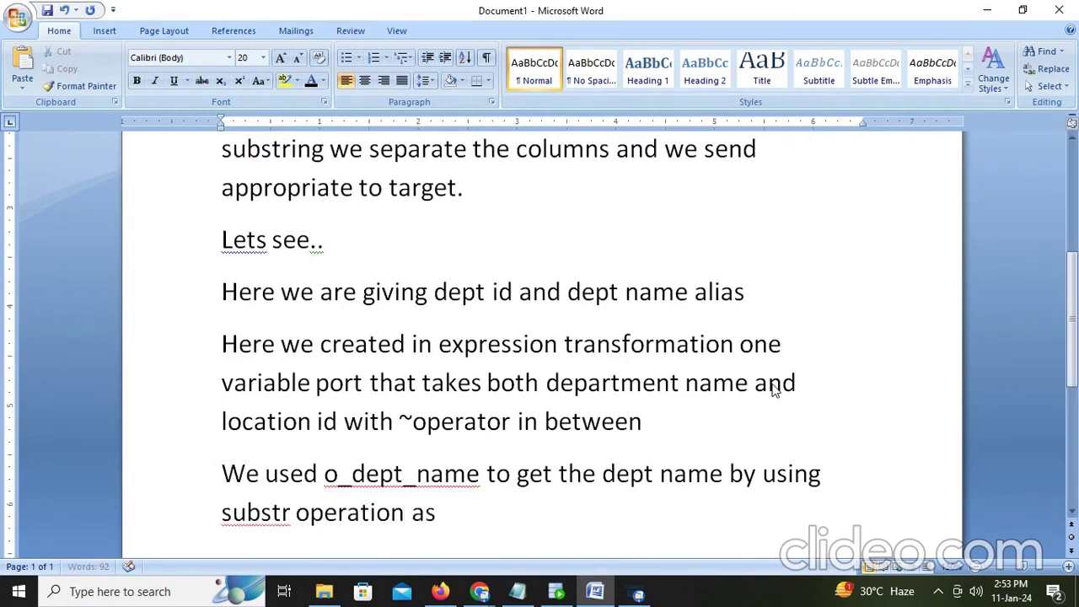
type(" we seen")
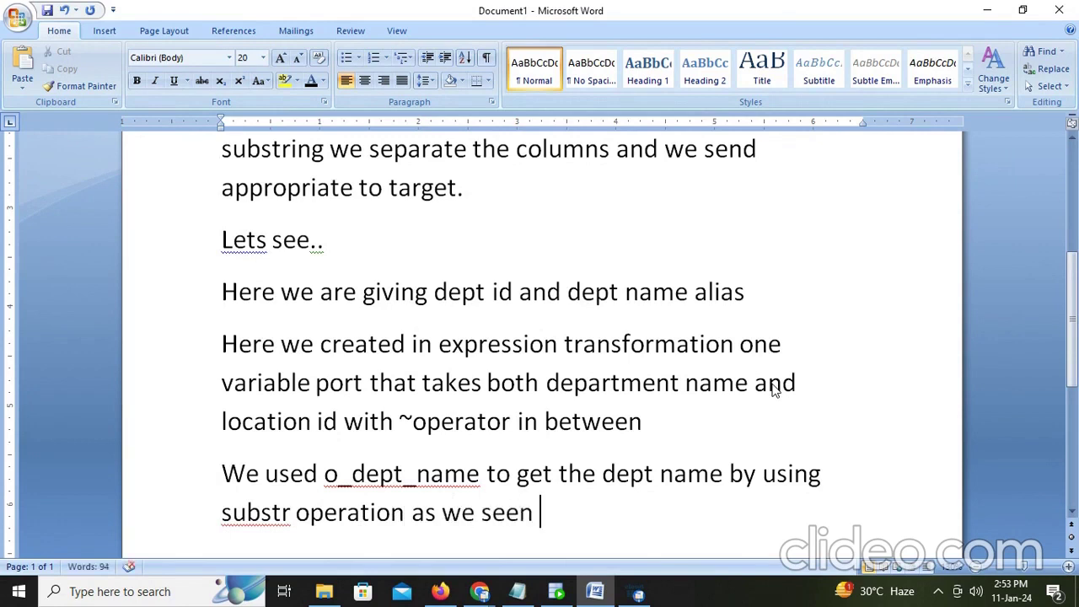
key("BackSpace")
type(".")
key("Return")
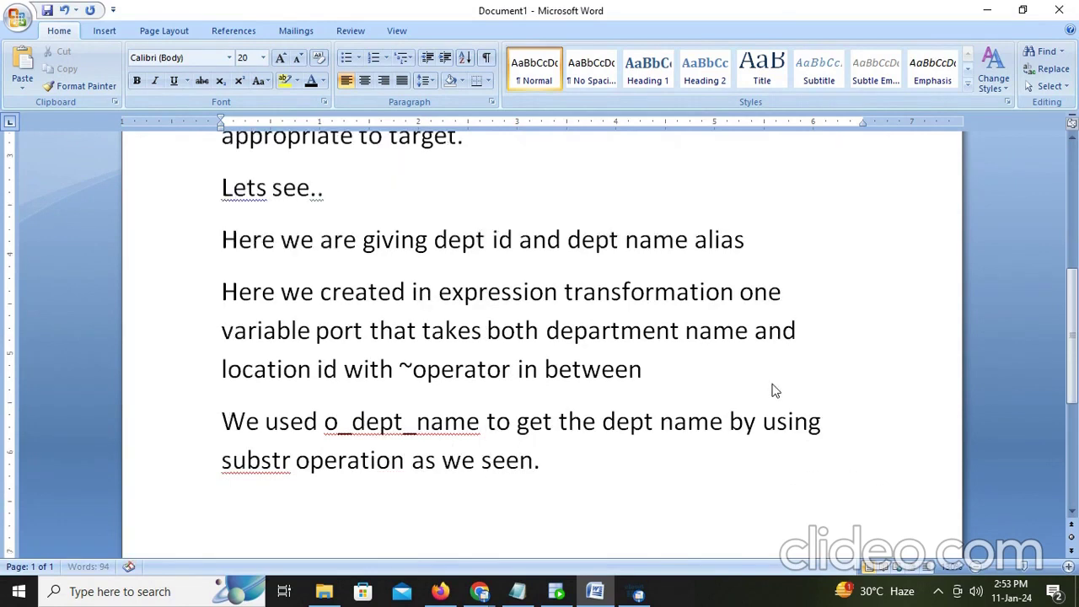
Step: Note that o_dept_loc_id uses -4 because the location id has 4 digits
type("same like")
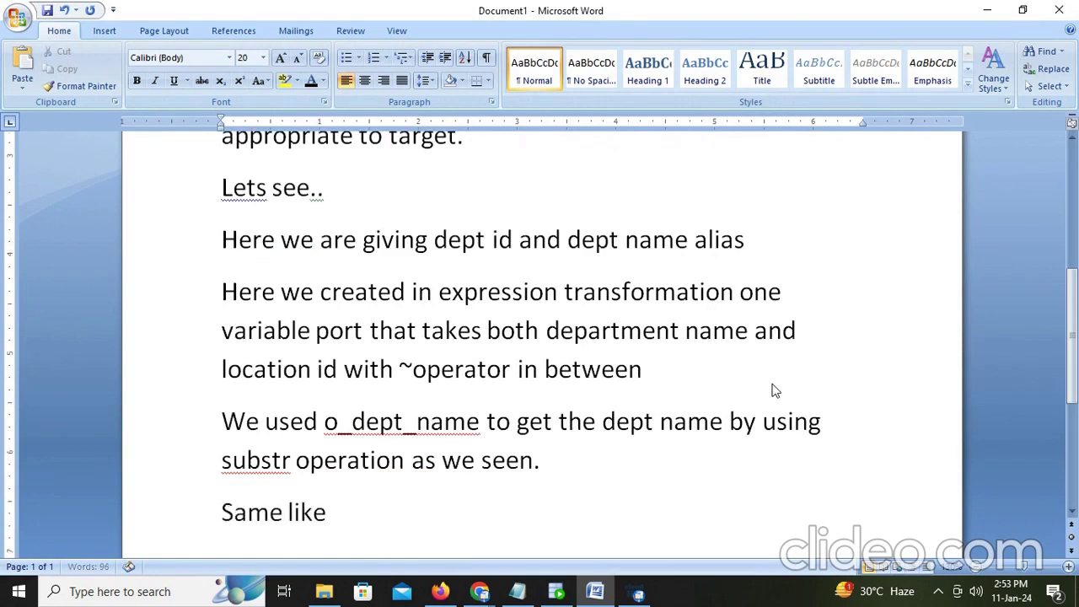
type(" o_c")
key("BackSpace")
type("dep")
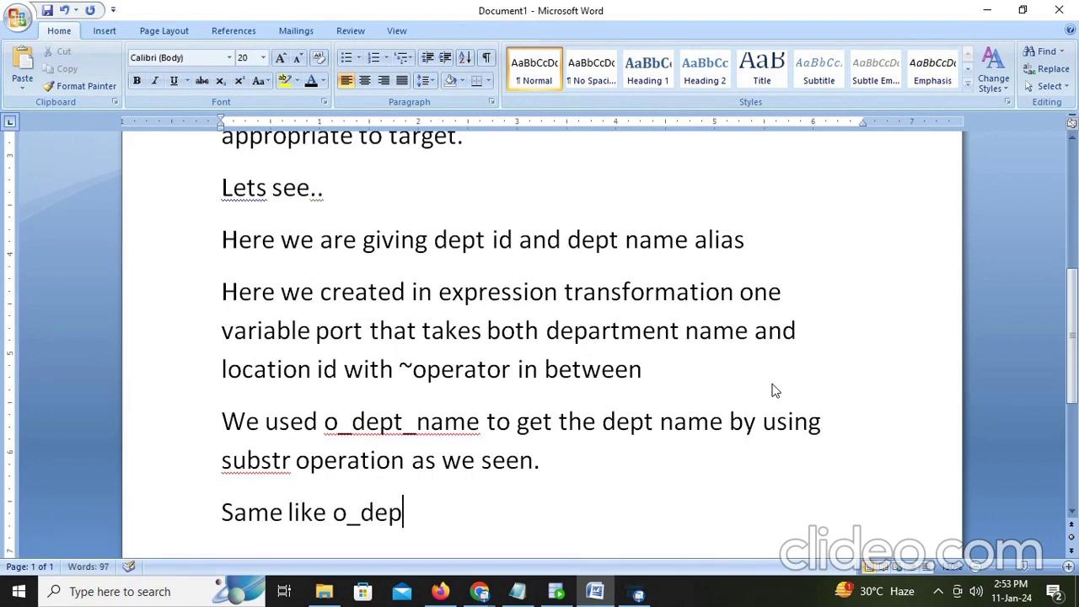
type("t_loc_id")
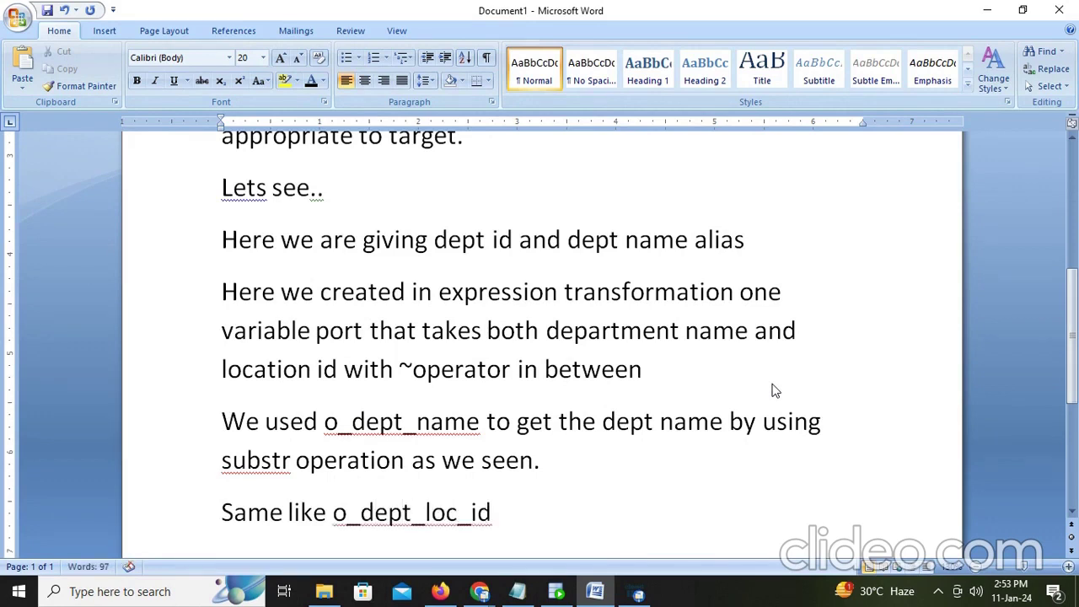
type(" we are")
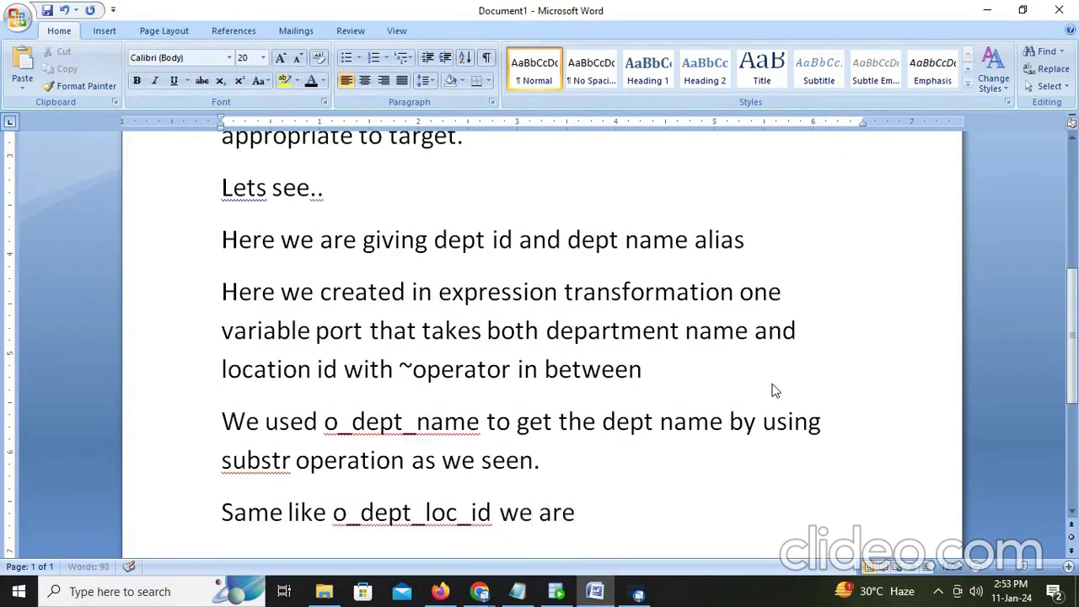
type(" having ")
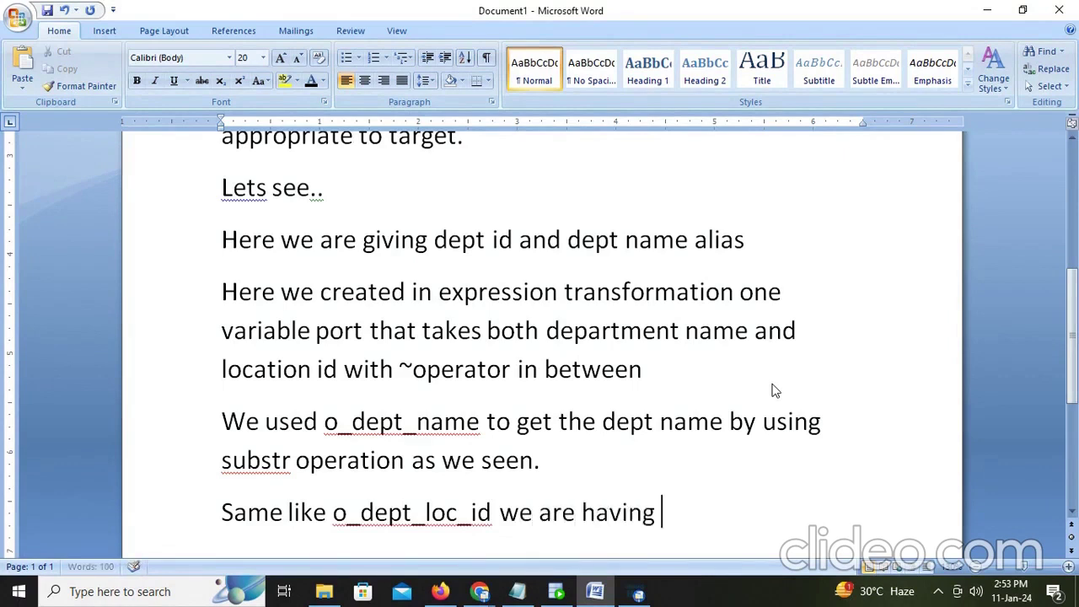
type("locaton id")
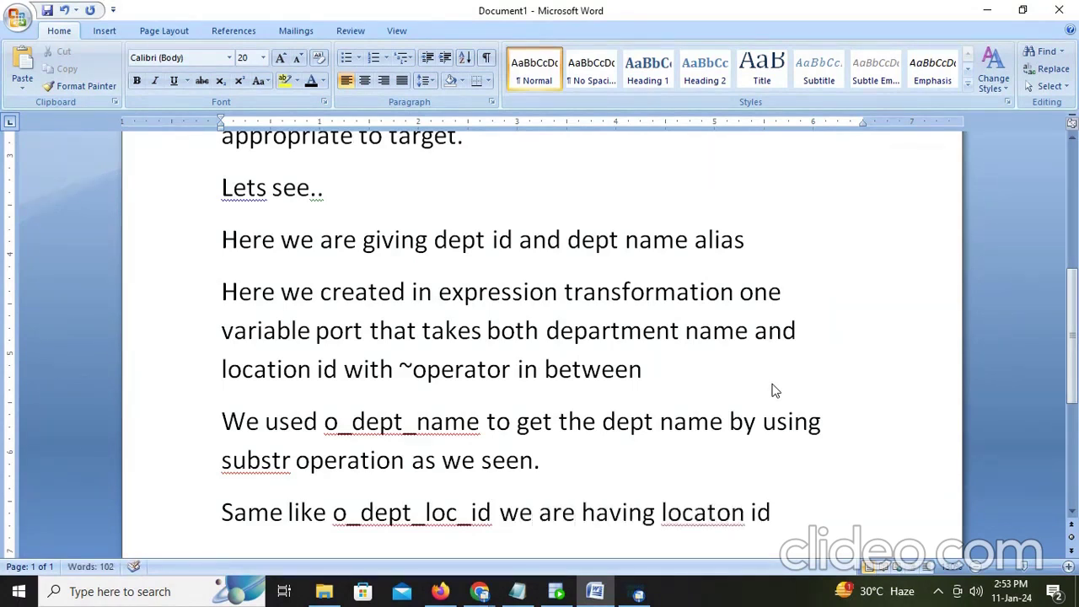
type(" has 4")
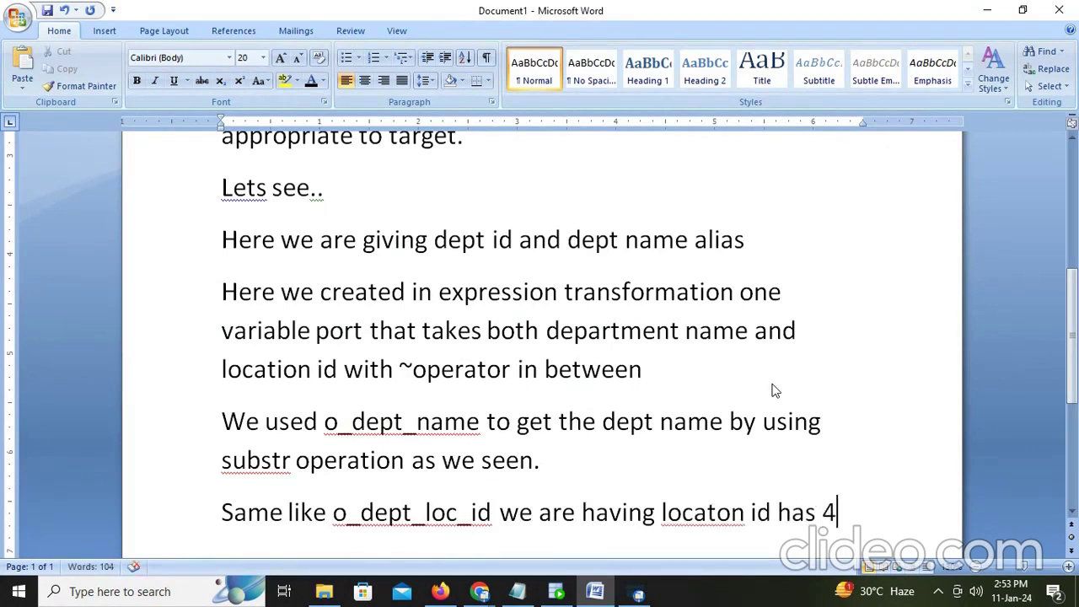
type(" digi")
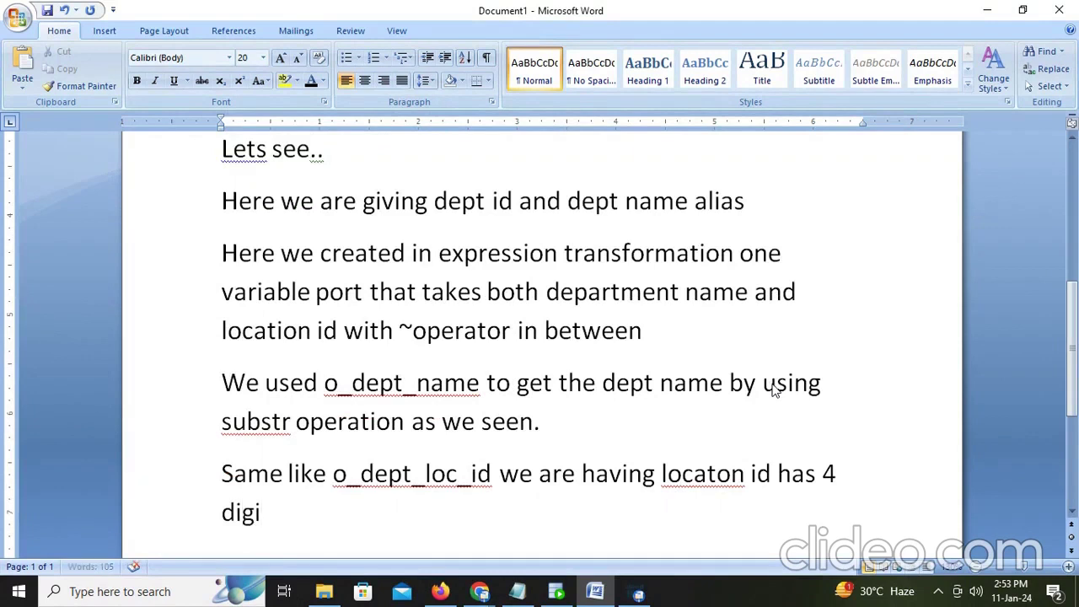
type("ts thatsy")
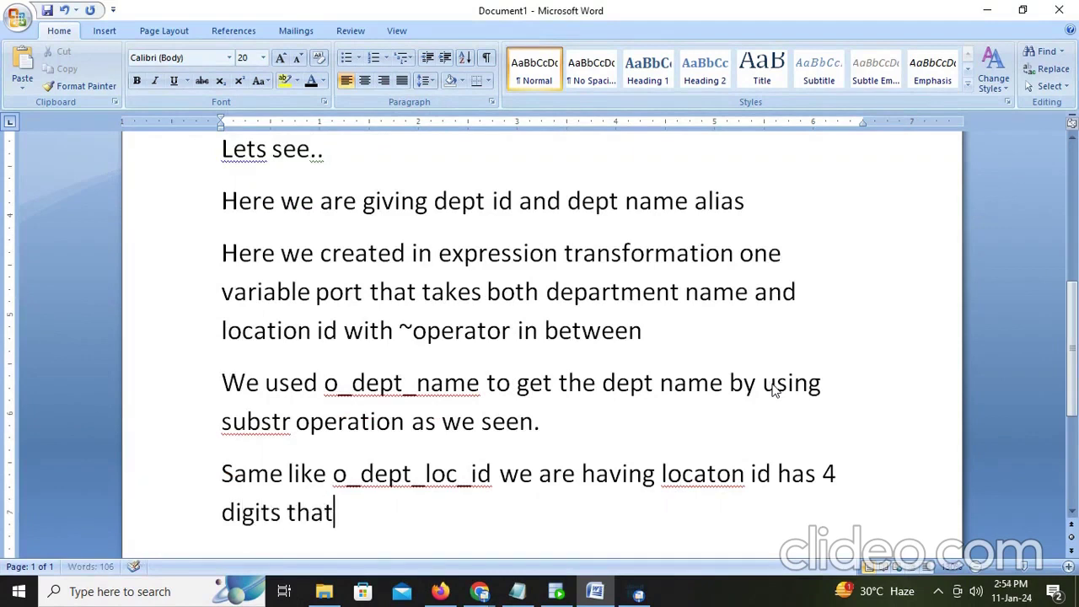
key("BackSpace")
key("BackSpace")
type("'s why")
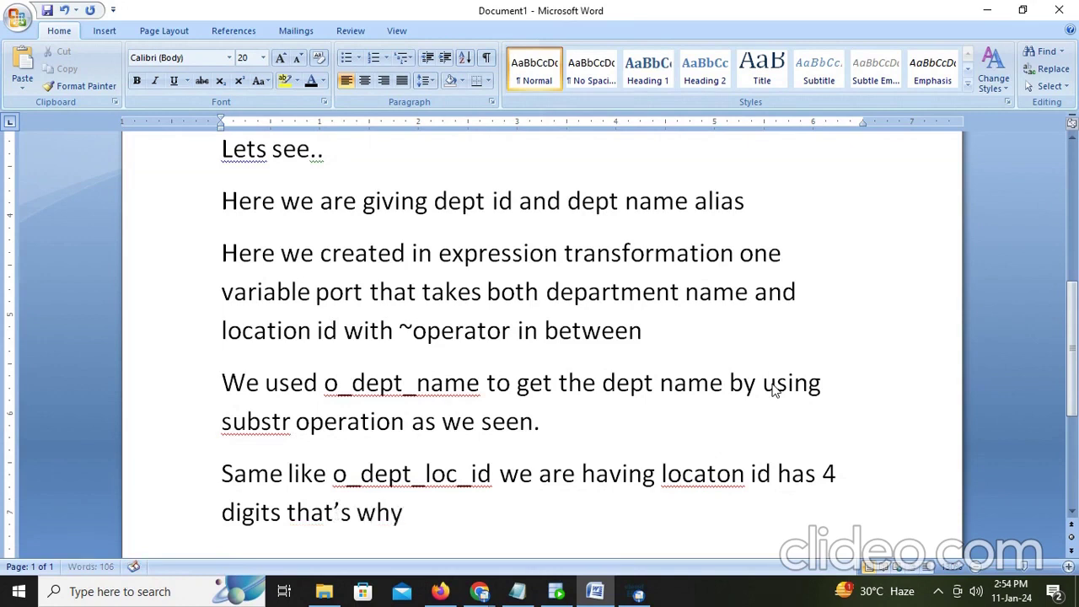
type(" we are gi")
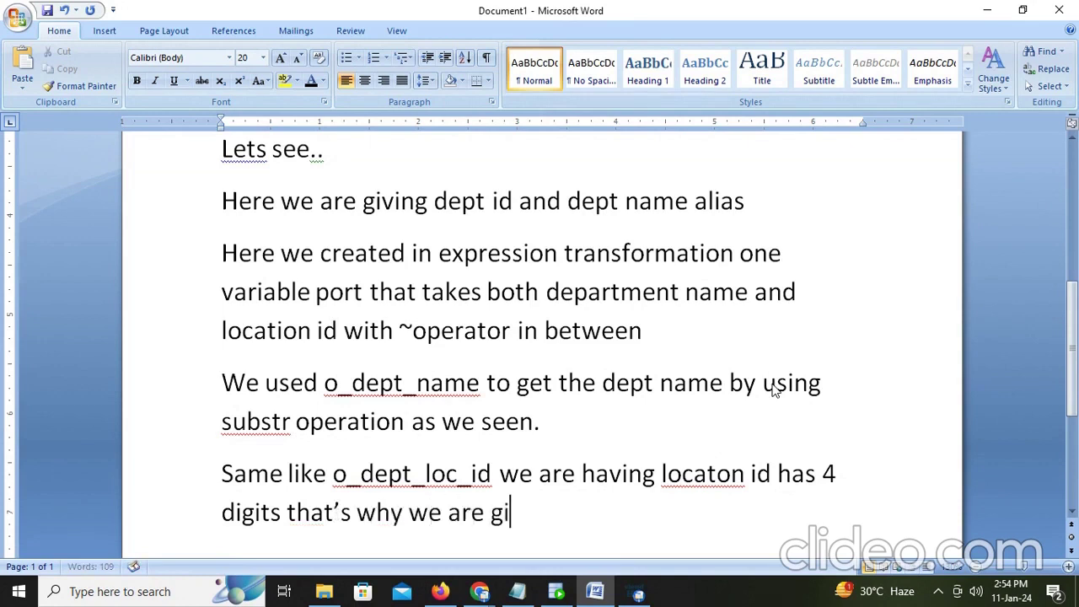
type("ven -4")
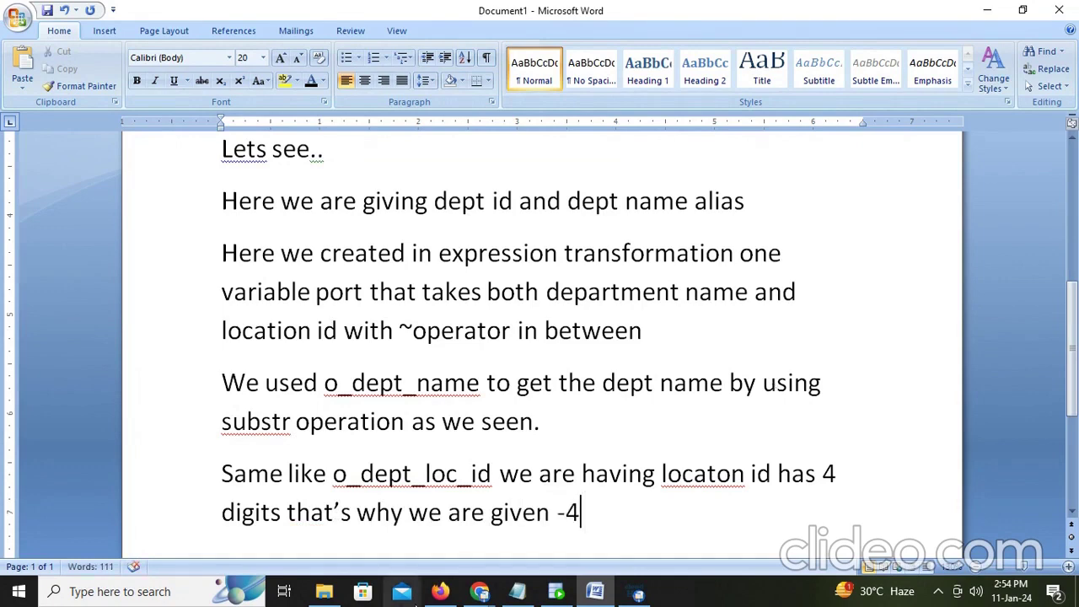
left_click(440, 591)
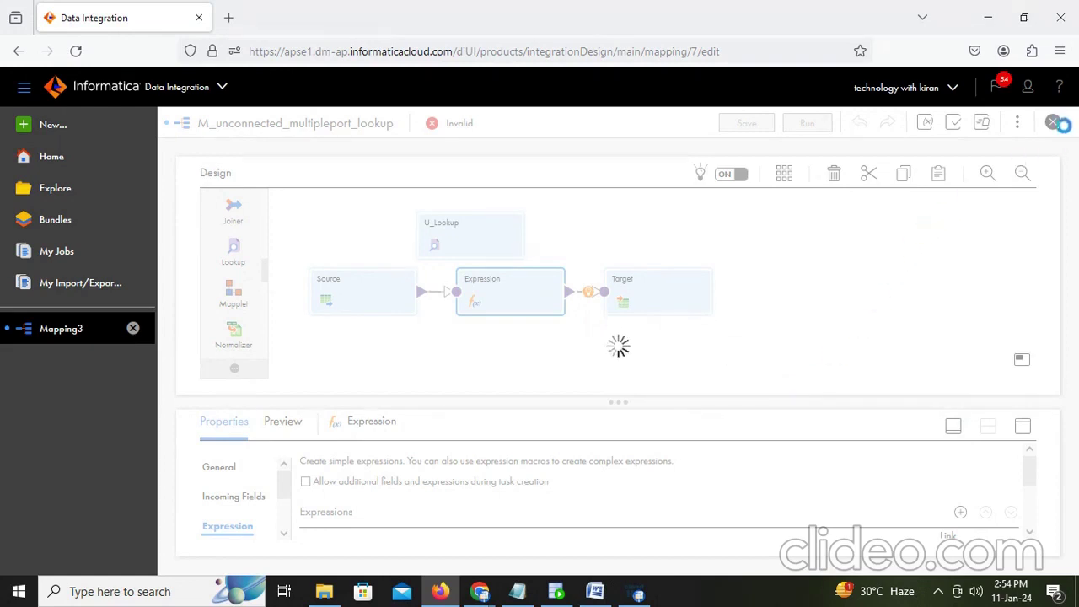
Step: Reload the Mapping3 page, choosing Stay on page, then return to the Word notes on a new paragraph
left_click(61, 334)
left_click(595, 591)
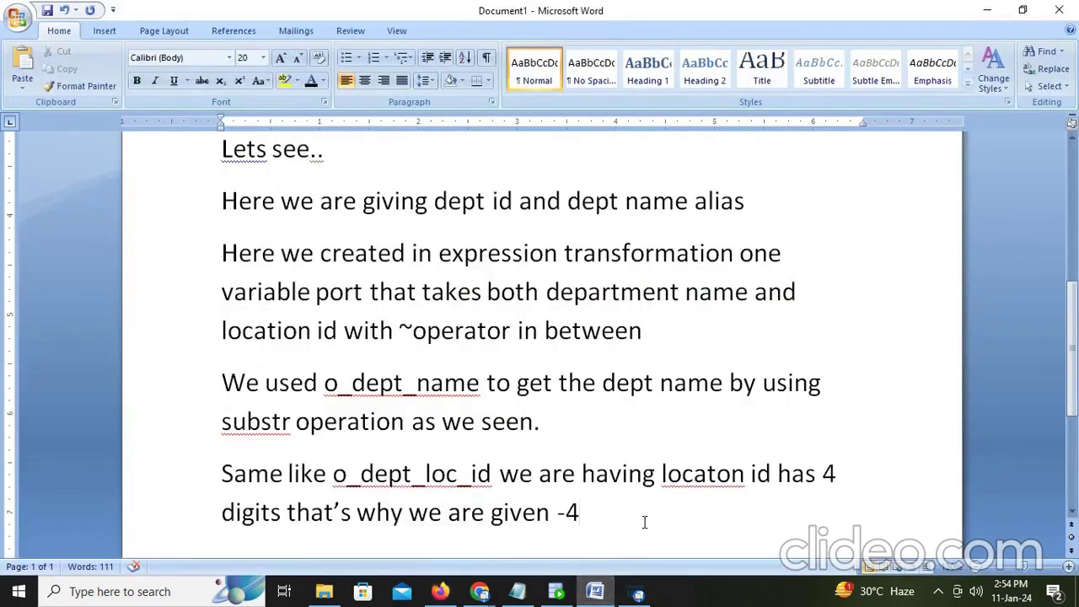
key("Return")
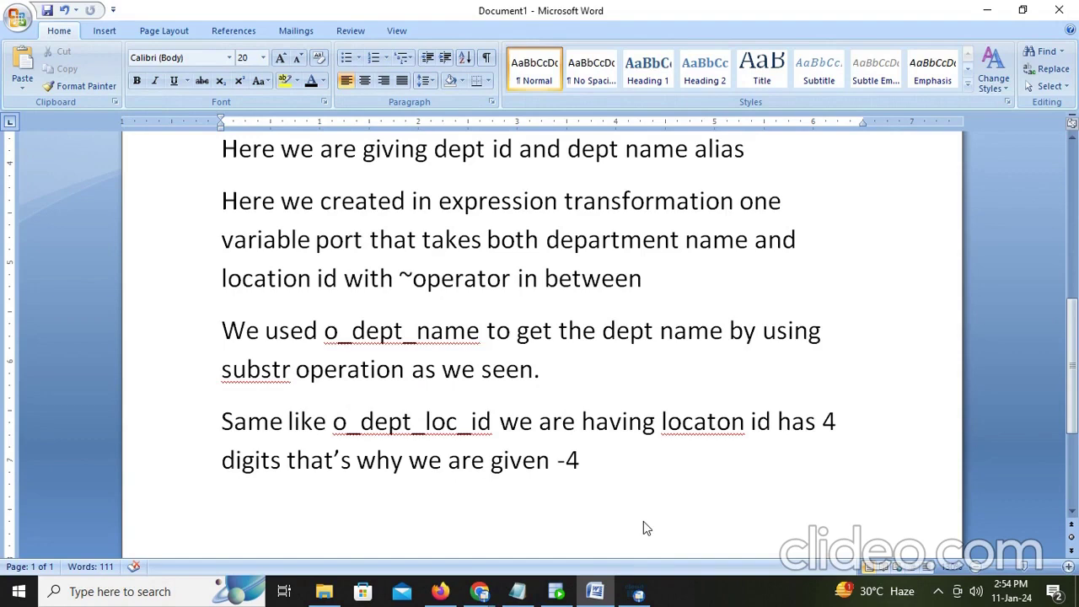
left_click(440, 591)
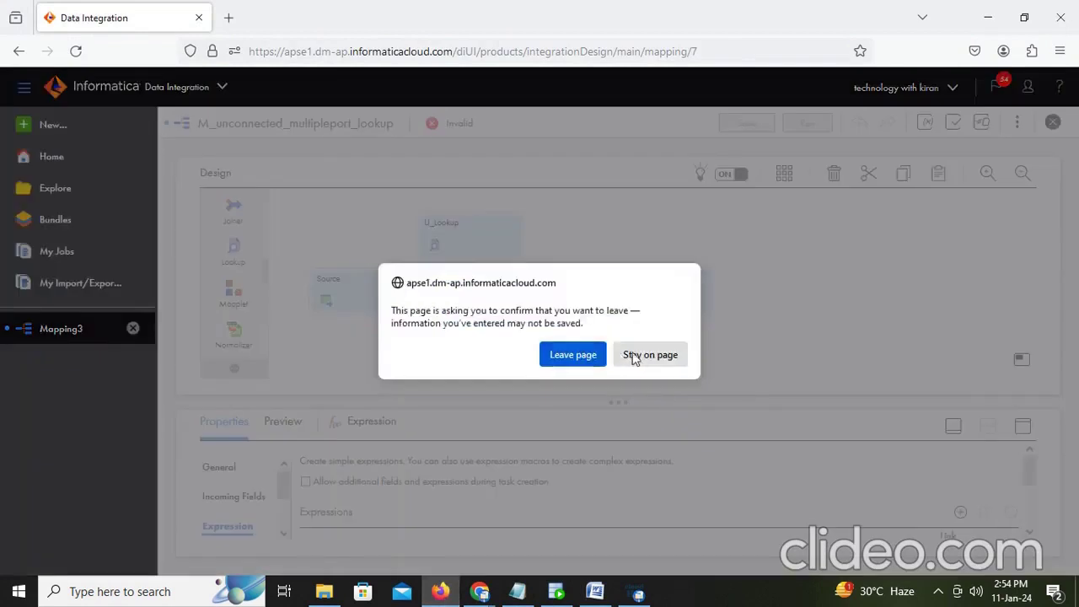
left_click(636, 352)
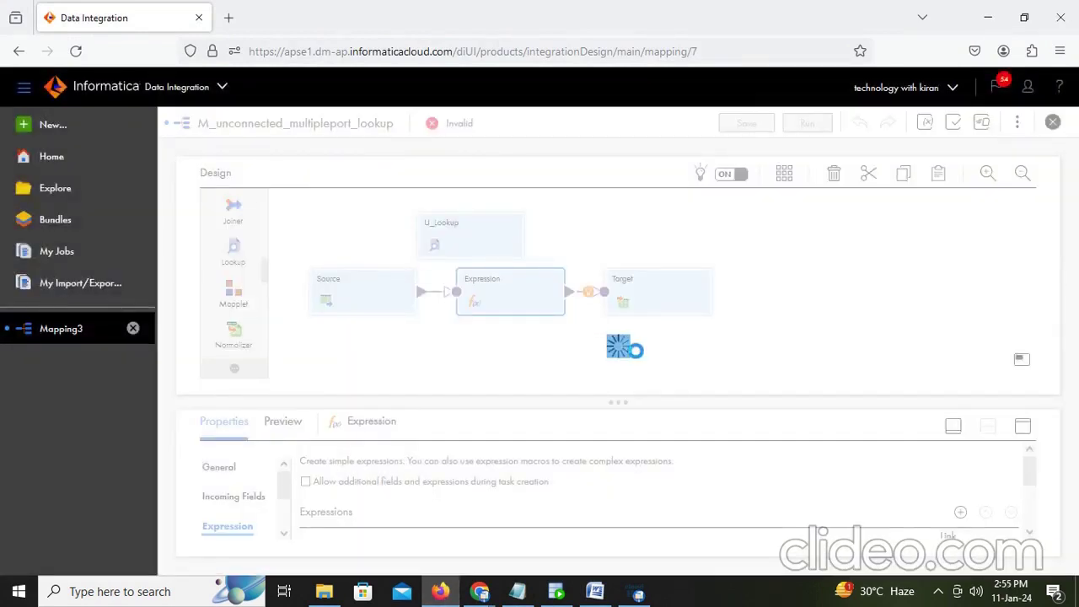
left_click(638, 594)
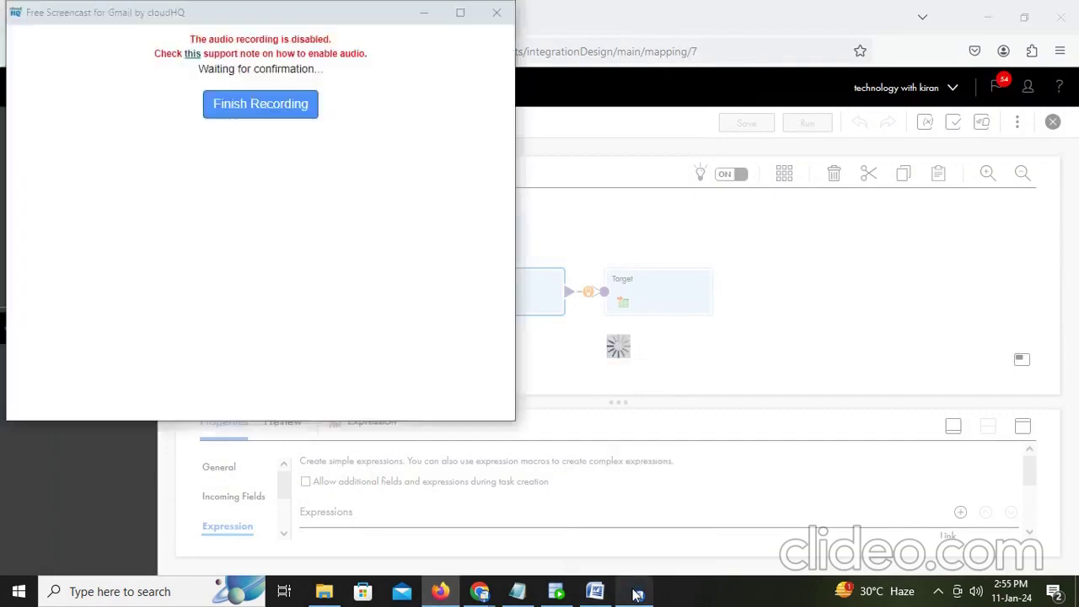
left_click(638, 595)
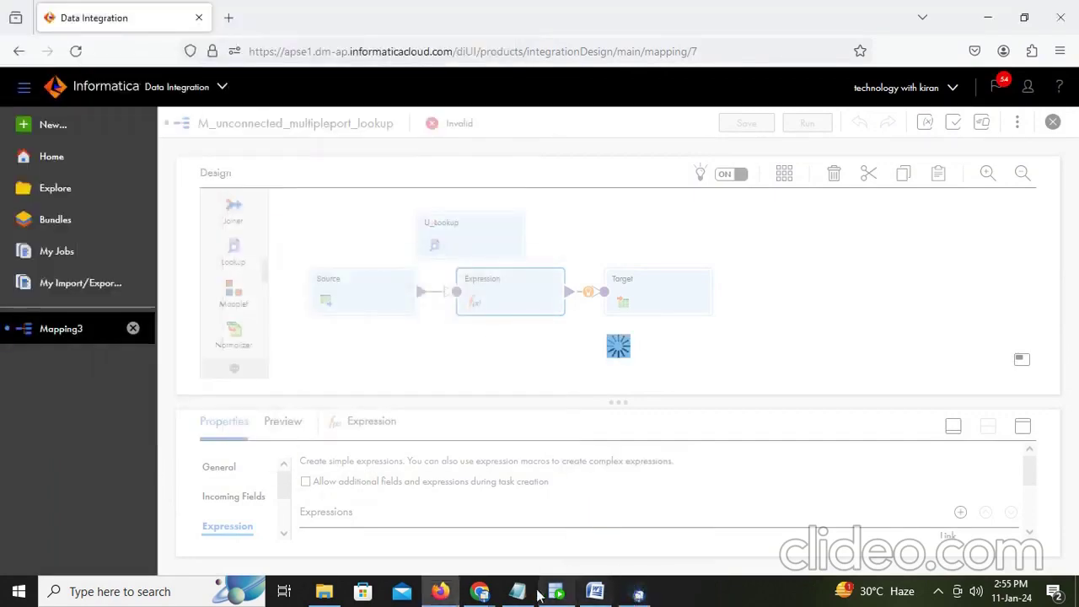
left_click(439, 594)
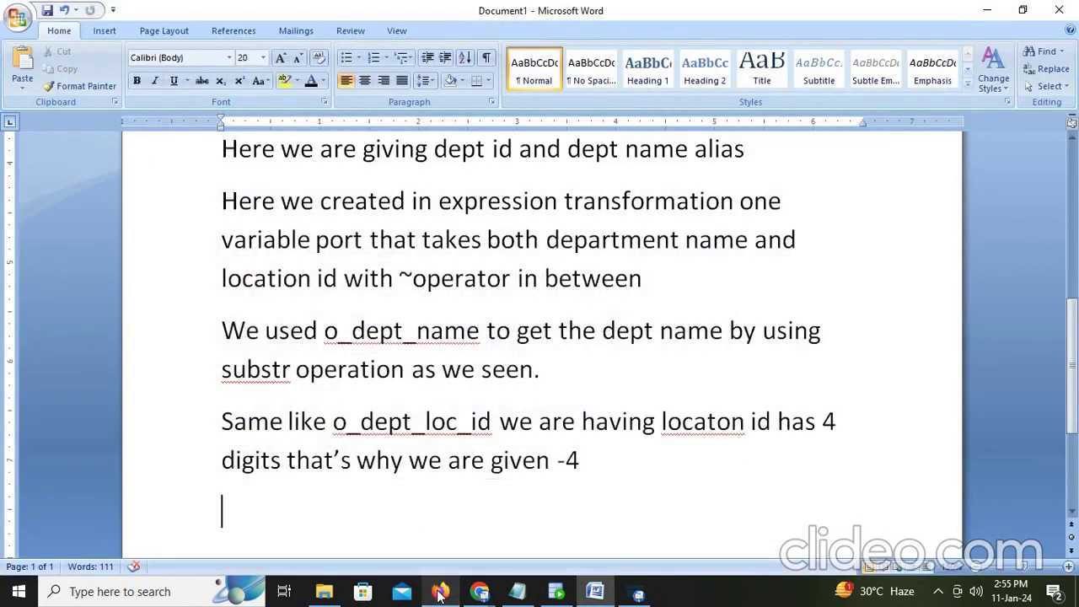
Step: Add the note 'we see substring and instring operation in sql then it is very easy you know.'
key("Return")
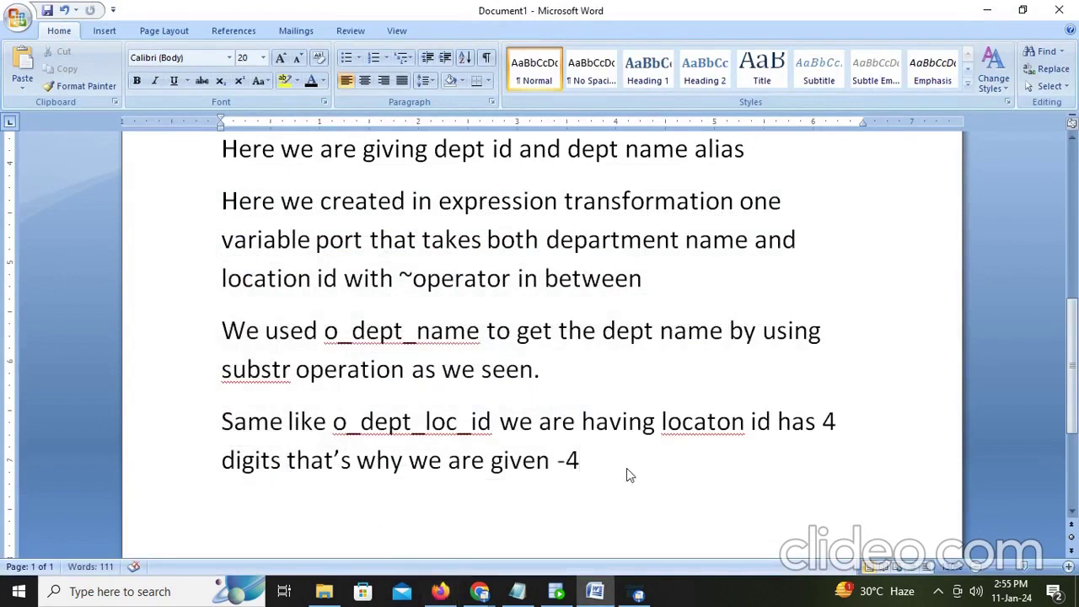
type("we")
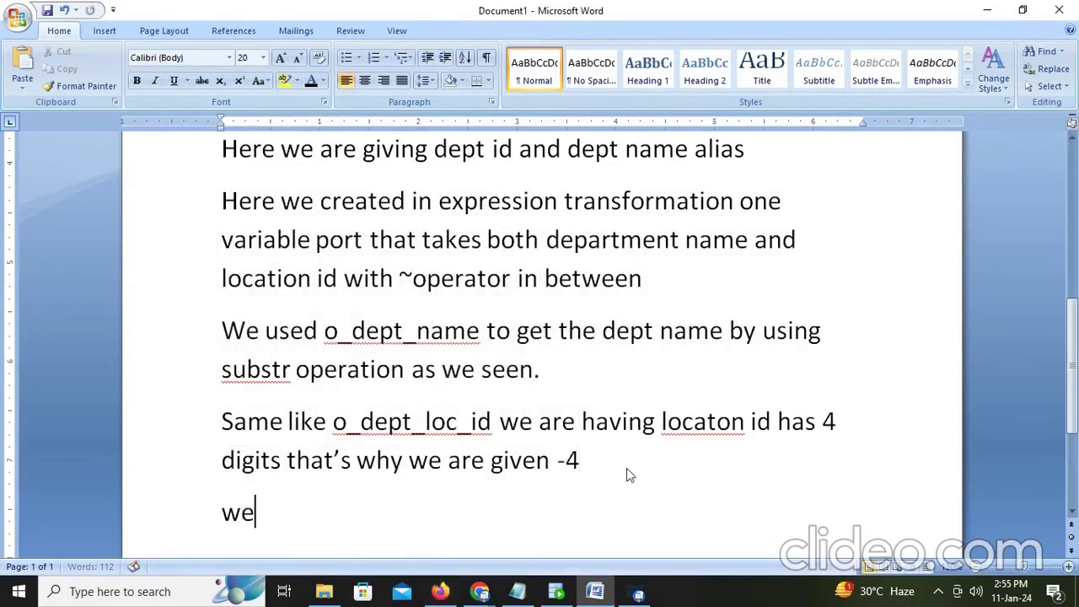
type(" see subs")
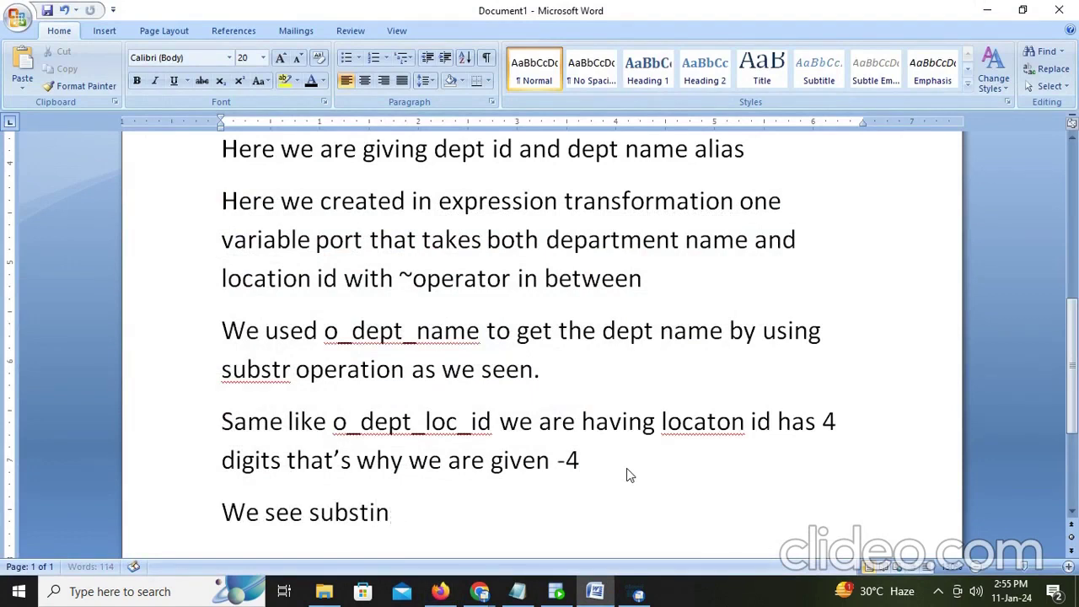
type("tring and insg")
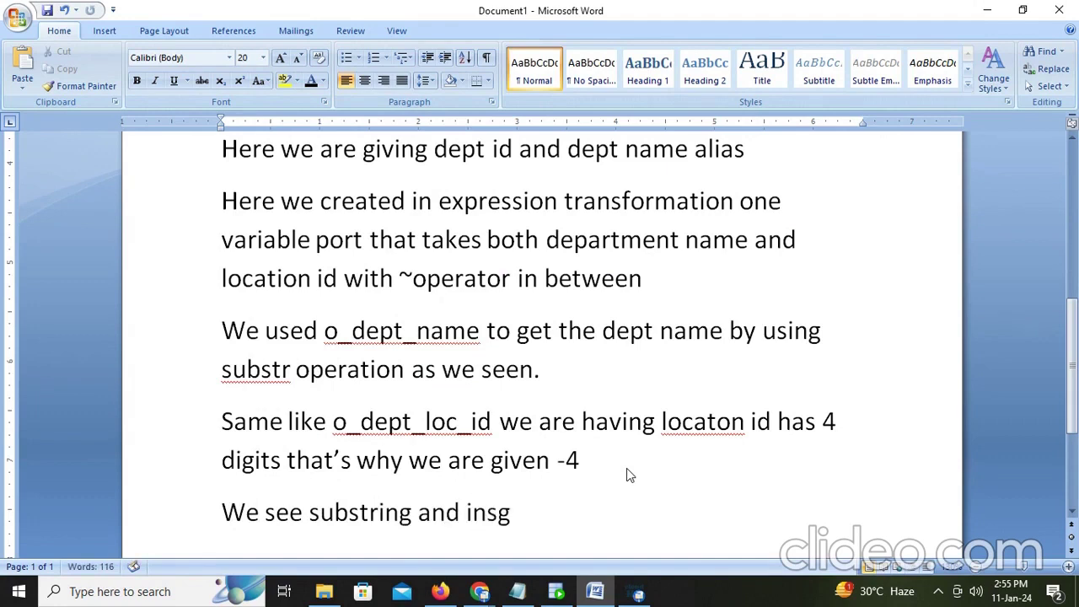
key("BackSpace")
type("trin")
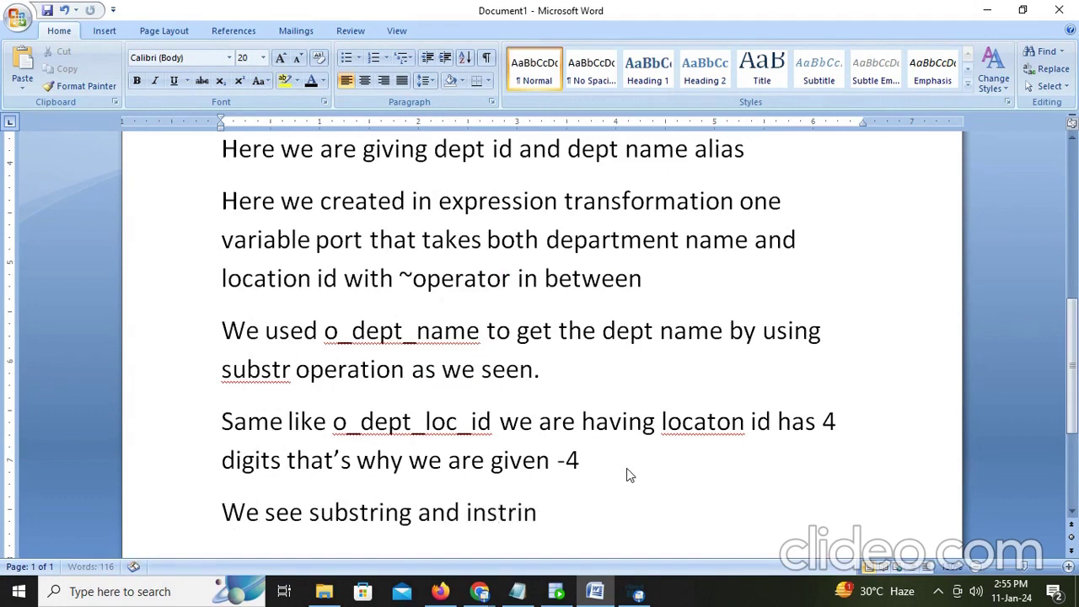
type("g oper")
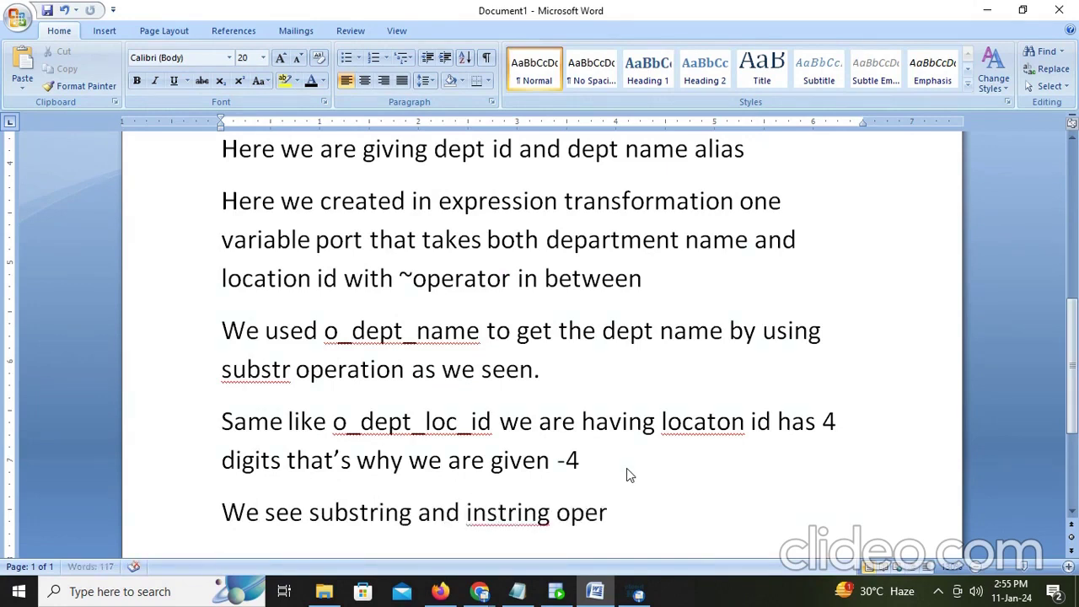
type("ation")
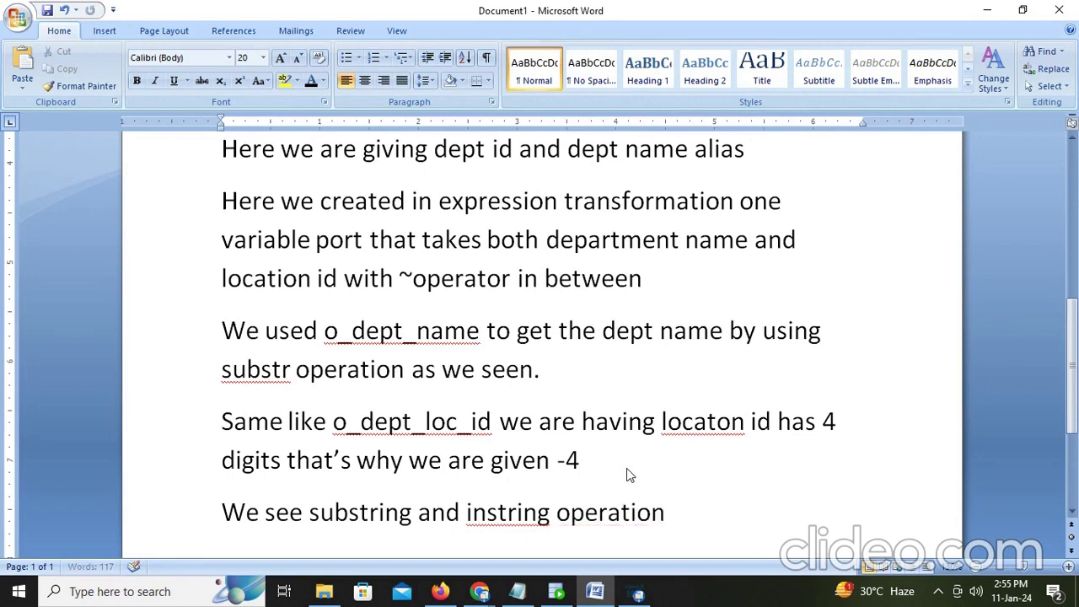
type(" in sql th")
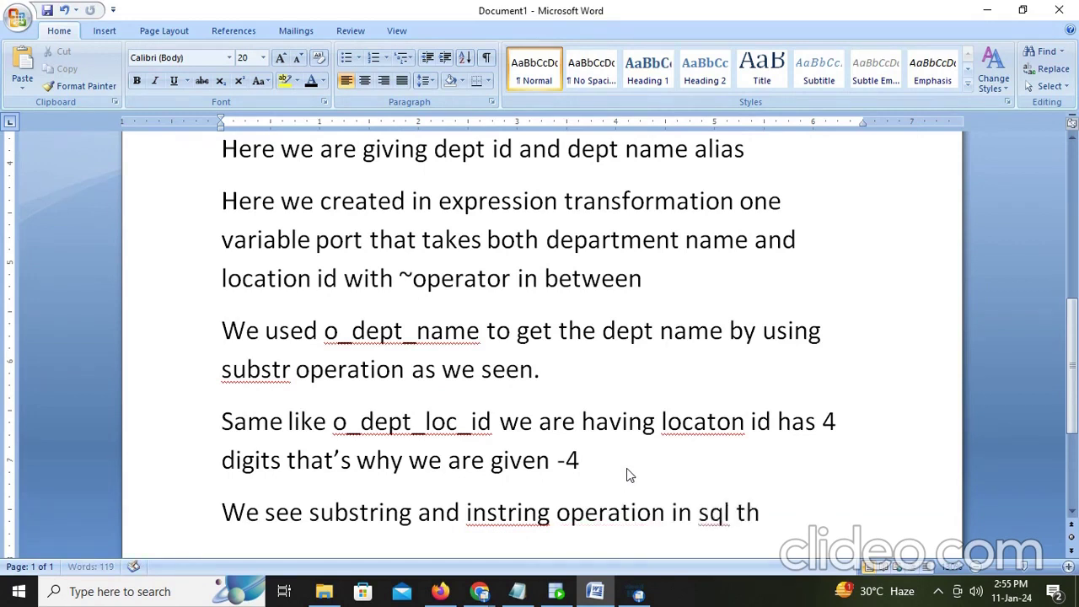
type("en it is vry")
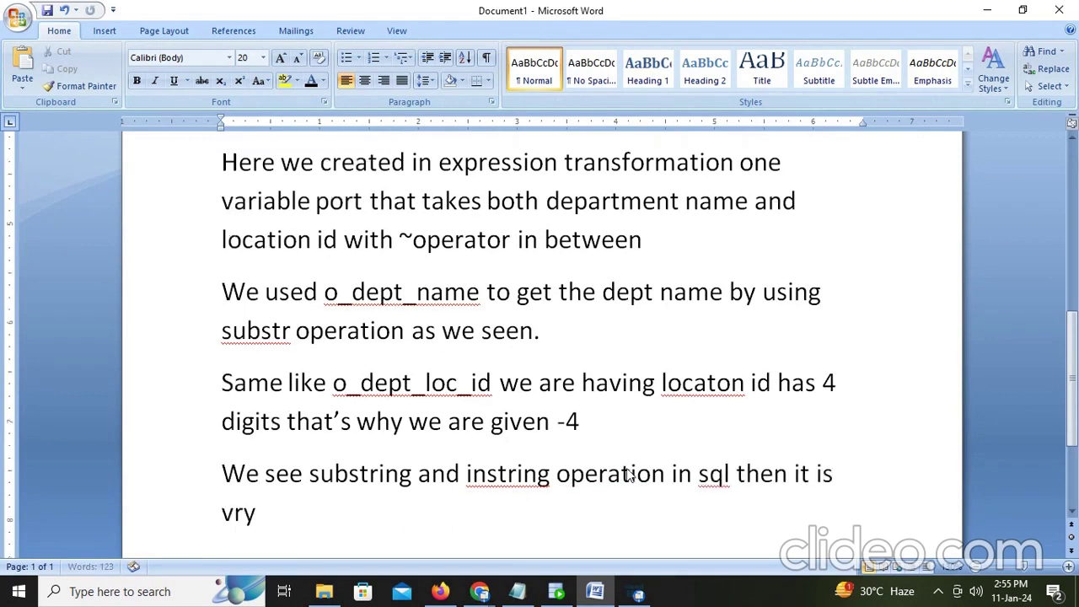
key("BackSpace")
type("ery easy yo")
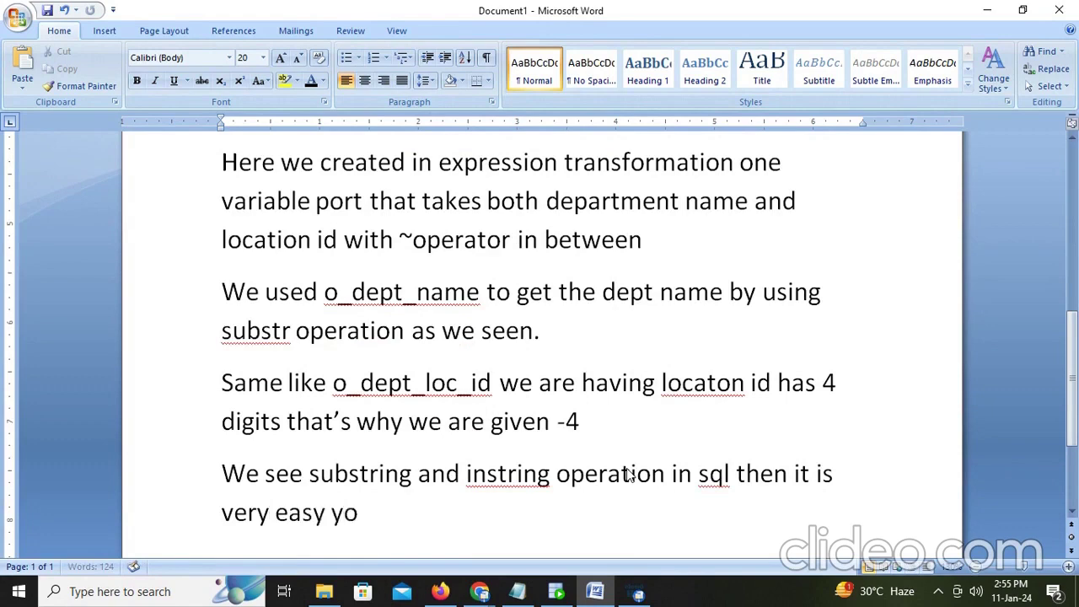
type("u know.")
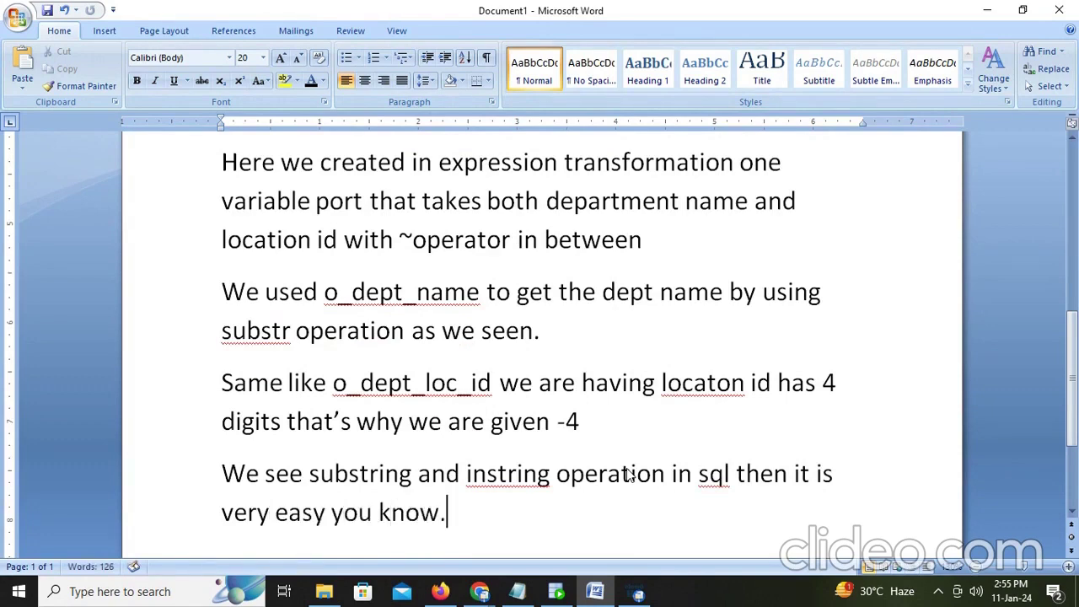
Step: Add a new line in the notes: 'The cloud is taking much time to save'
left_click(440, 592)
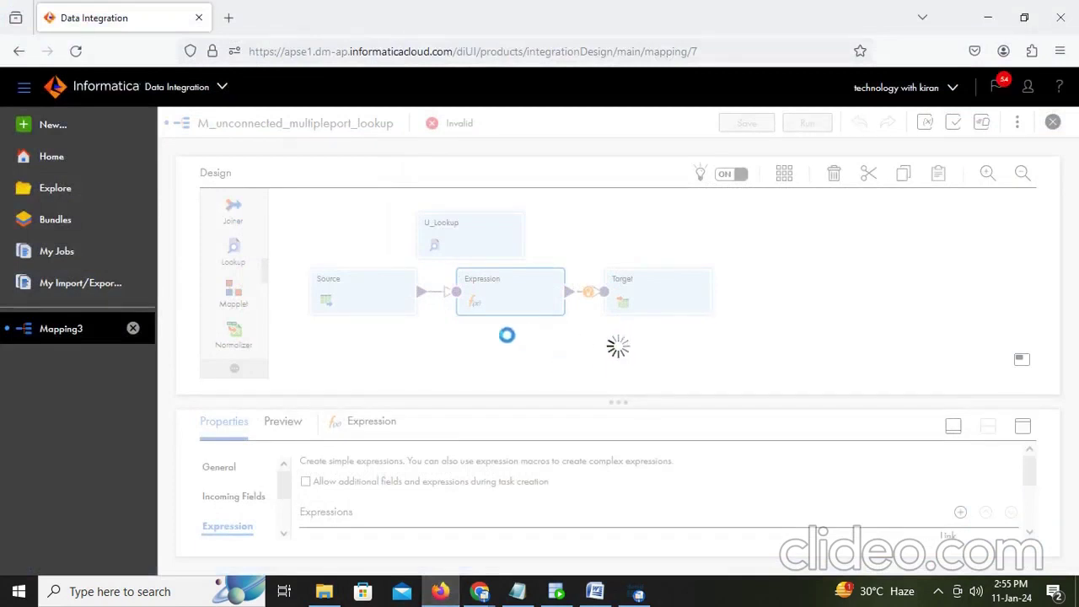
left_click(596, 591)
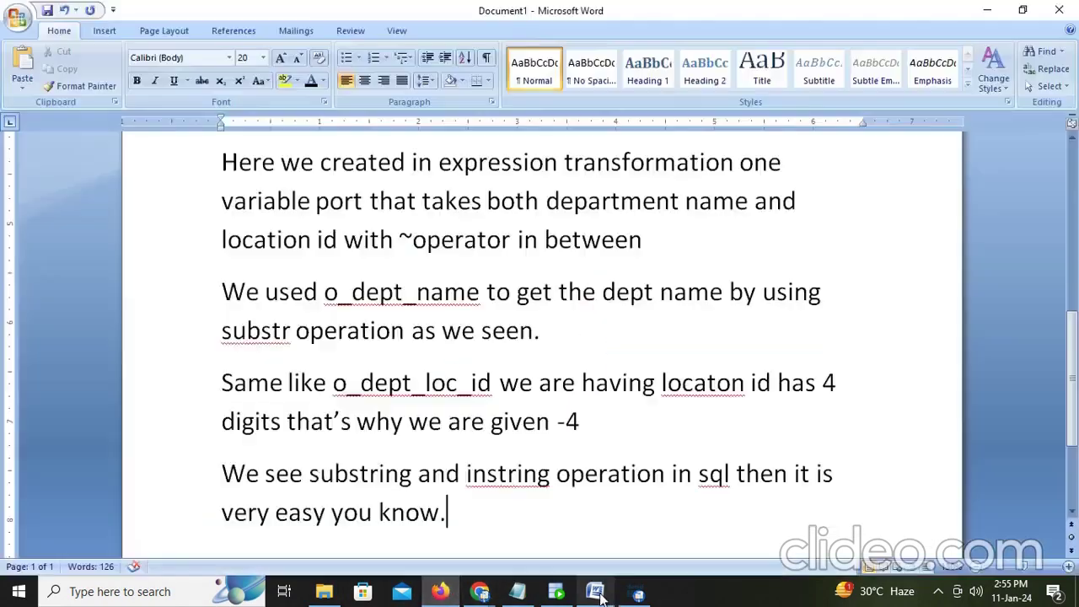
key("Return")
type("The")
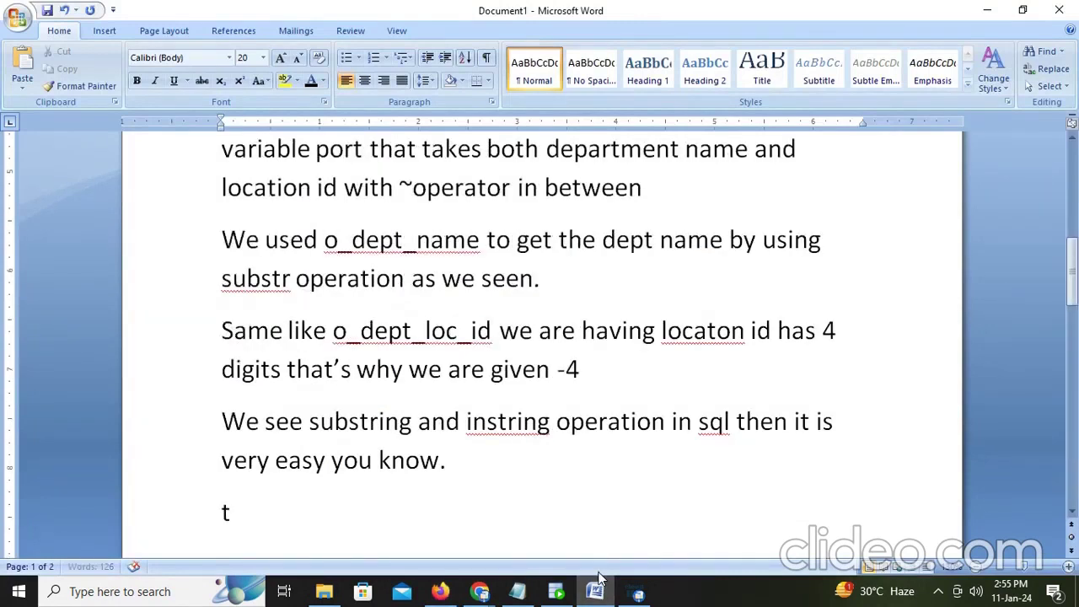
type(" cloud is")
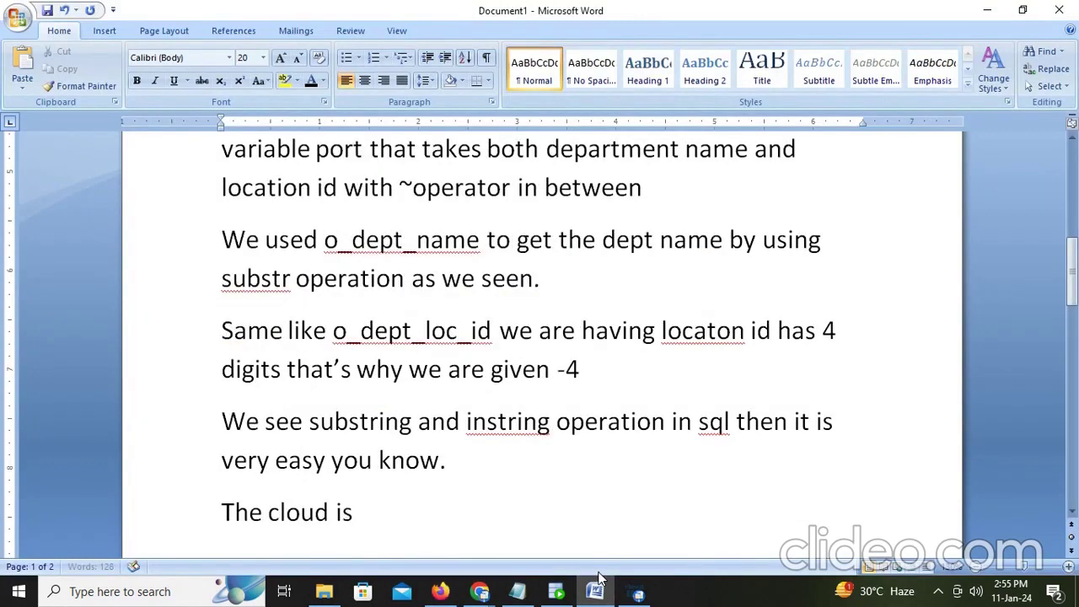
type(" take")
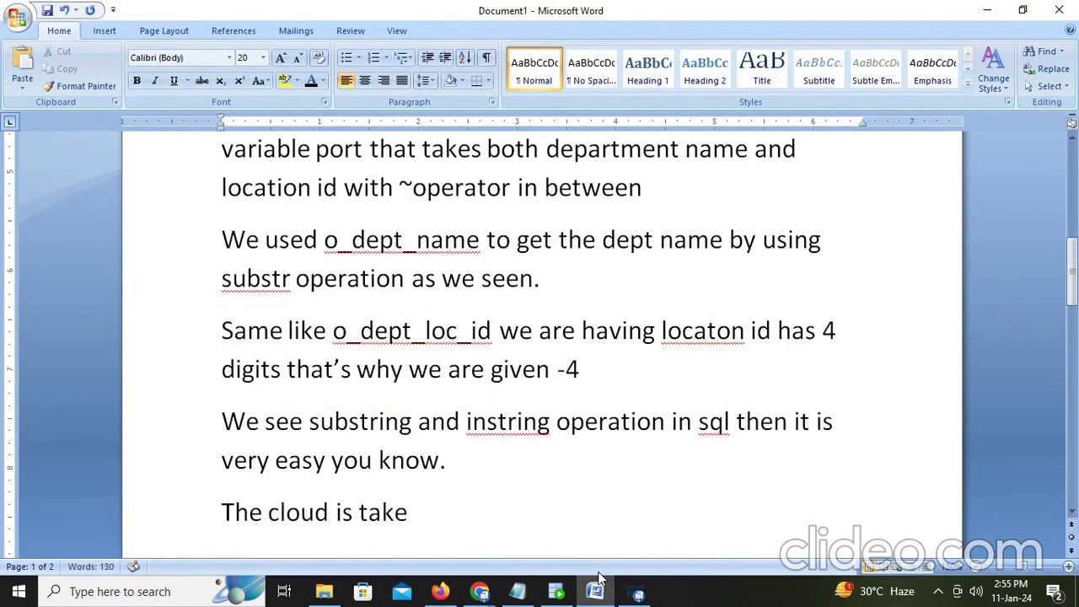
key("BackSpace")
type("ing much")
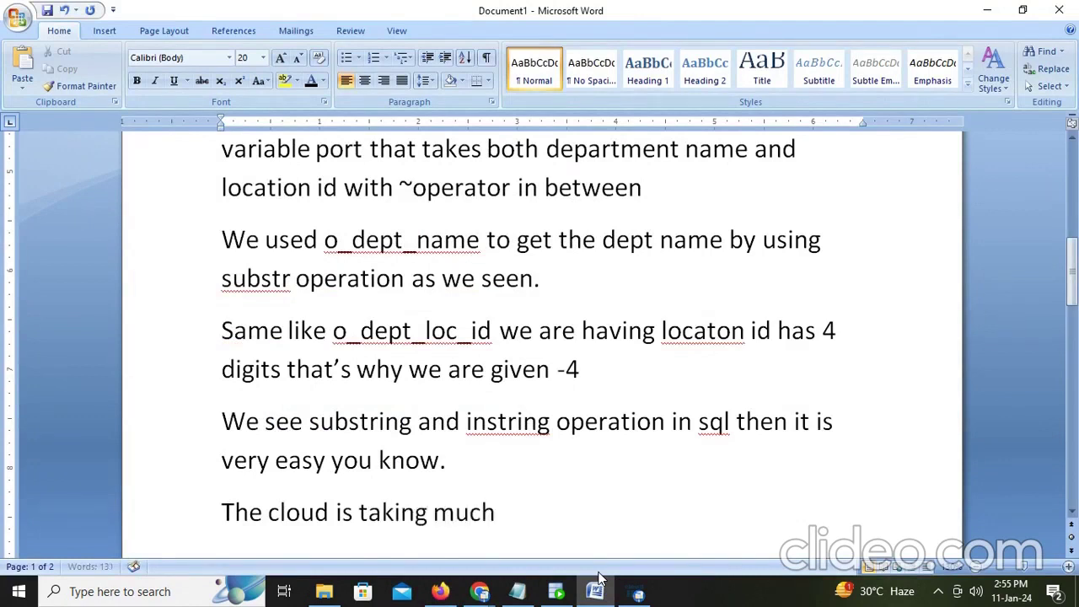
type(" time to")
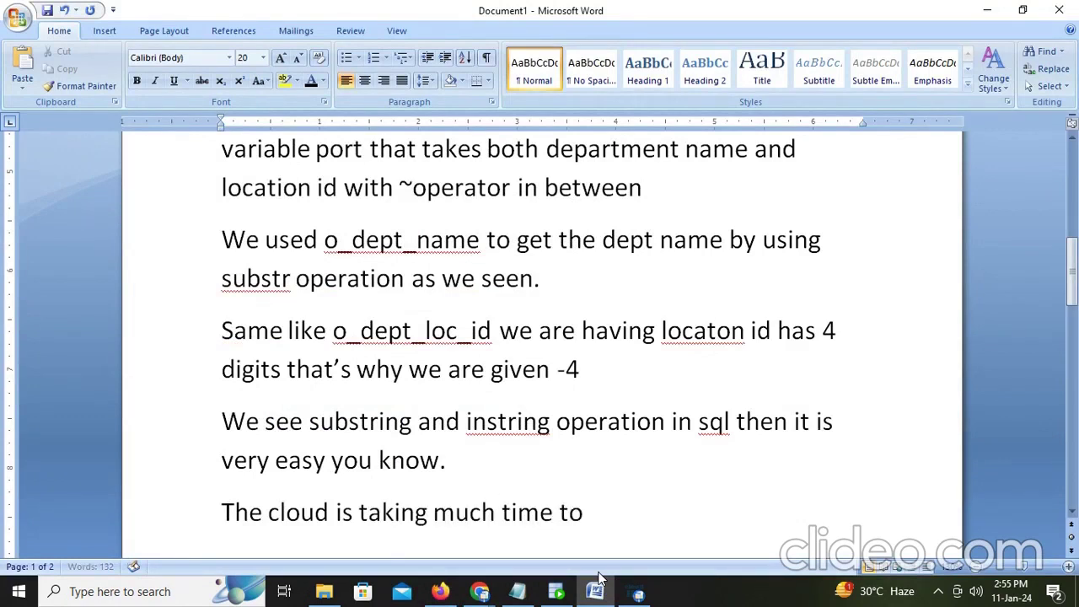
type(" save")
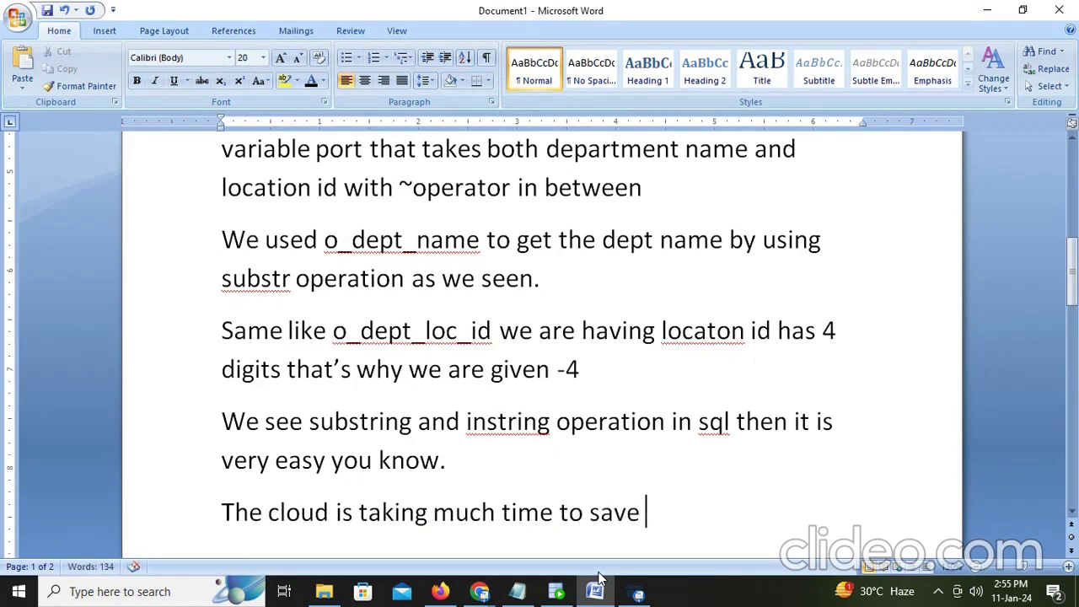
Step: Switch from Word back to the M_unconnected_multipleport_lookup mapping in Firefox
left_click(599, 578)
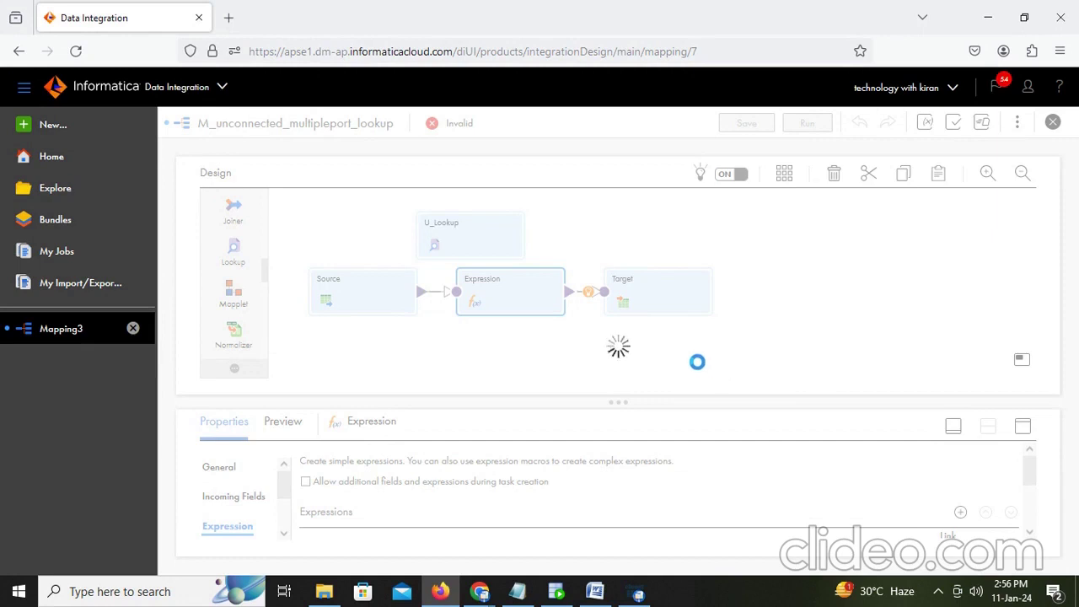
Step: Reload the stuck mapping page, leave it, dismiss the error, and load Informatica Cloud from bookmarks
key("F5")
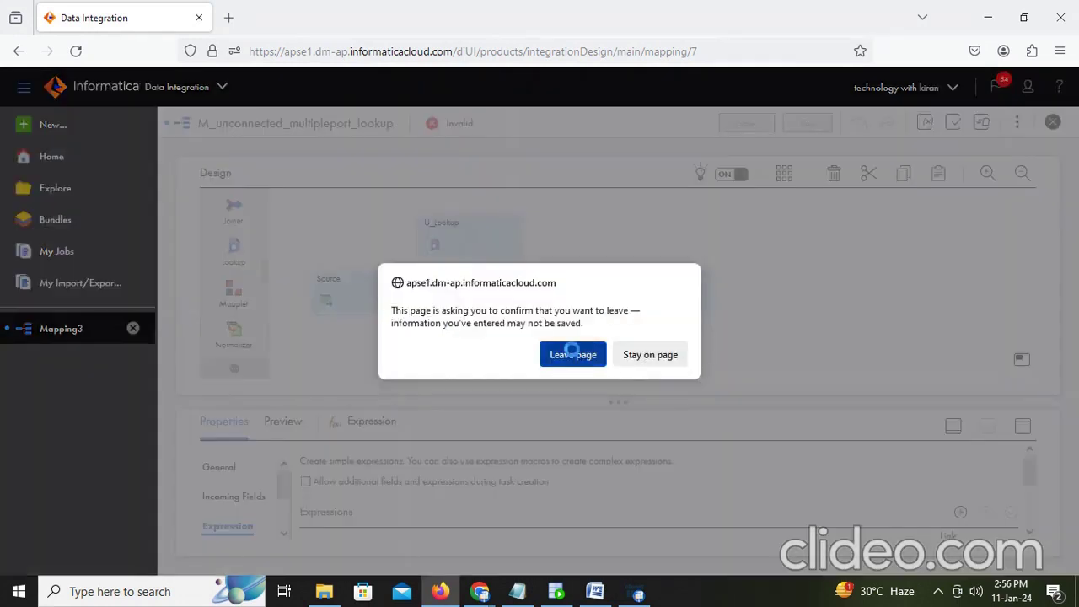
left_click(572, 353)
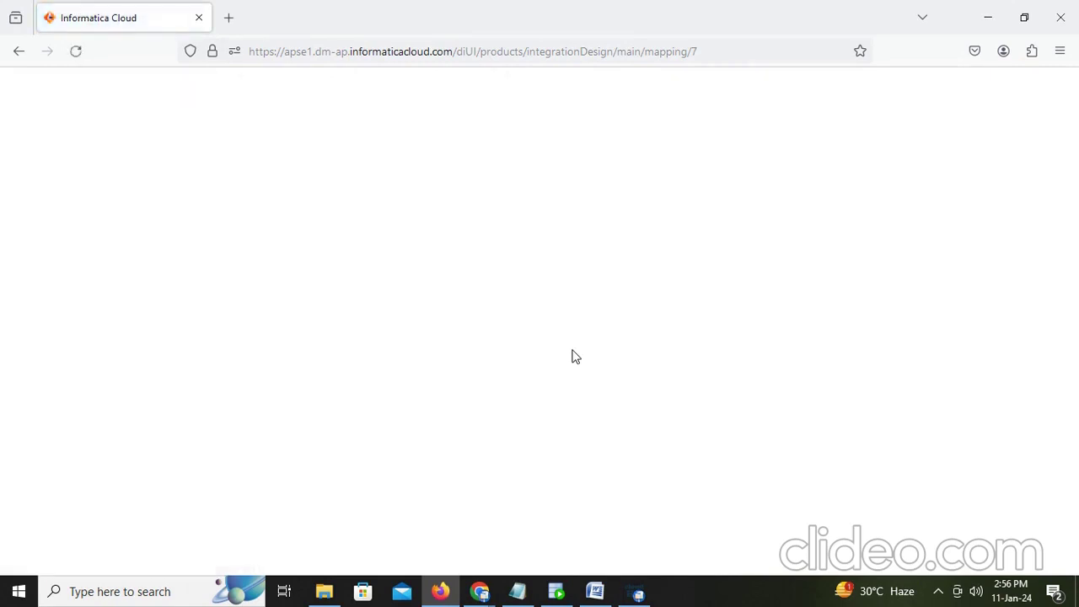
left_click(695, 93)
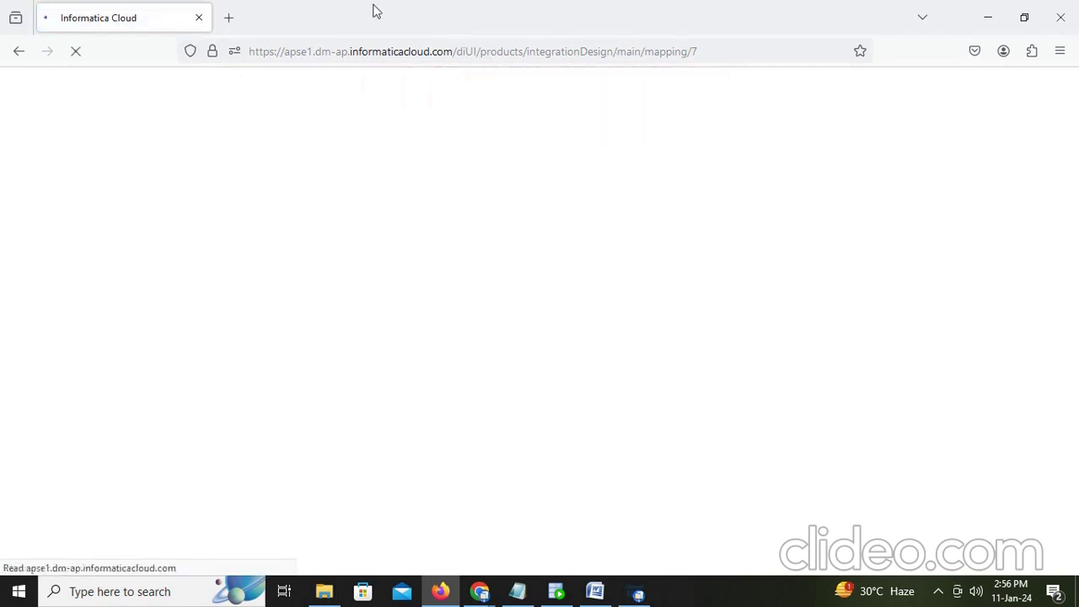
left_click(229, 17)
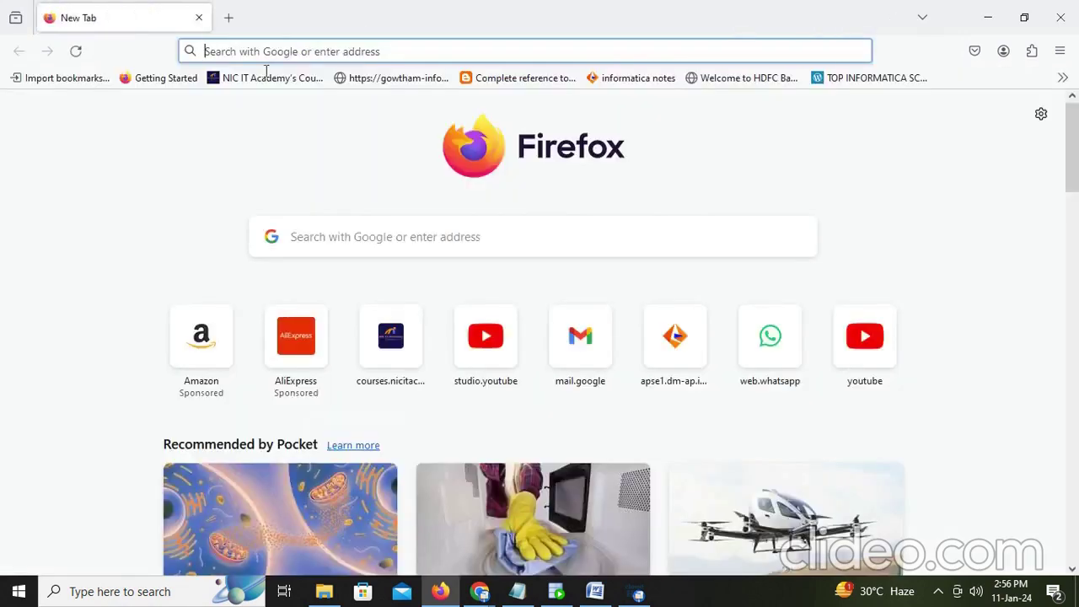
left_click(1063, 77)
left_click(874, 234)
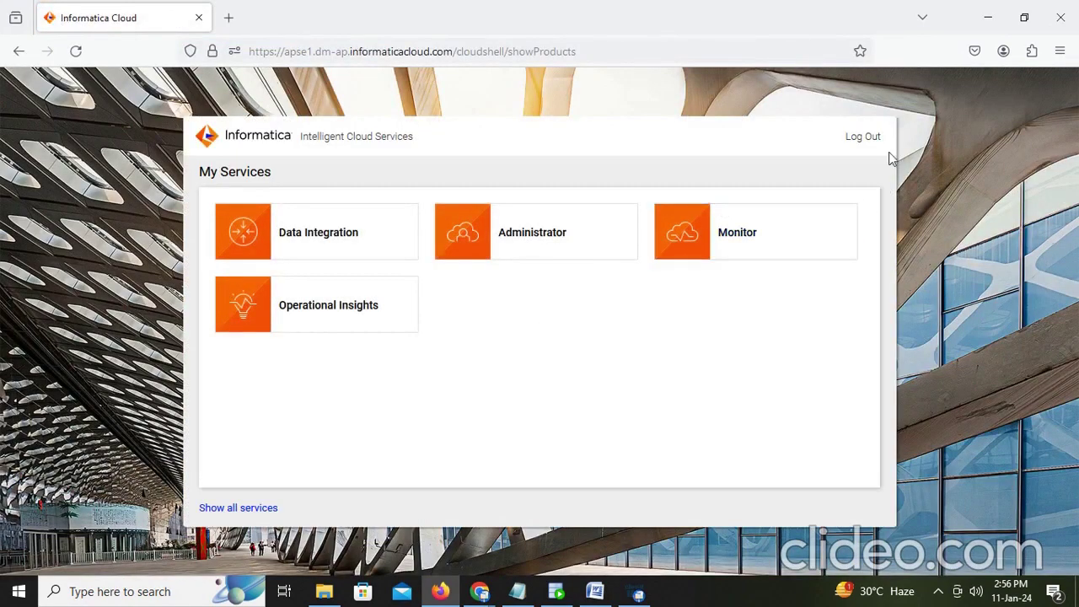
Step: Open Data Integration and go through Explore > Technology_With_Kiran > Dev to M_unconnected_multipleport_lookup
left_click(350, 245)
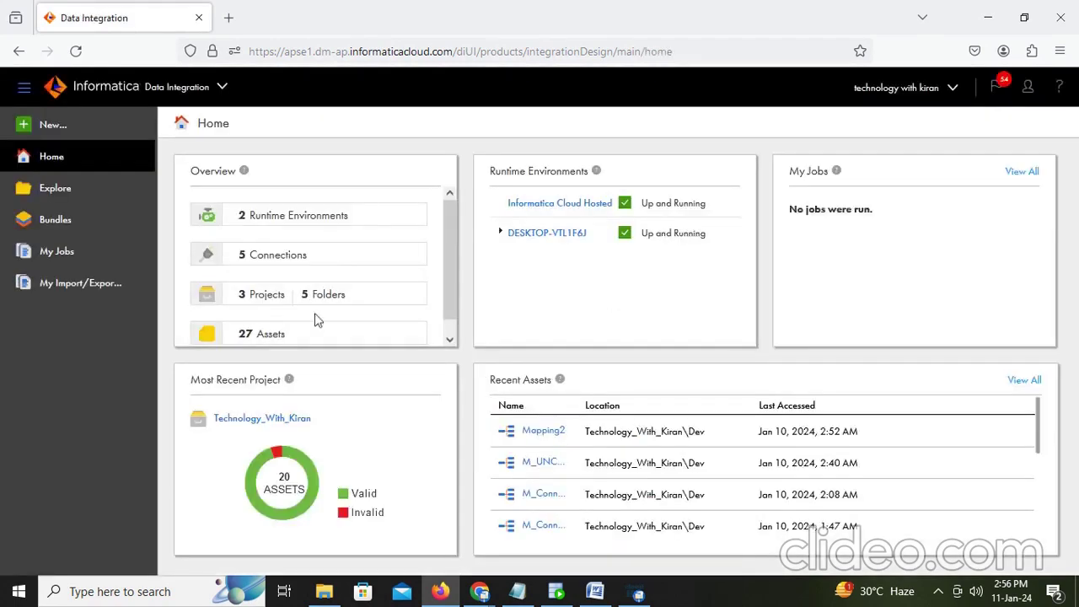
left_click(53, 196)
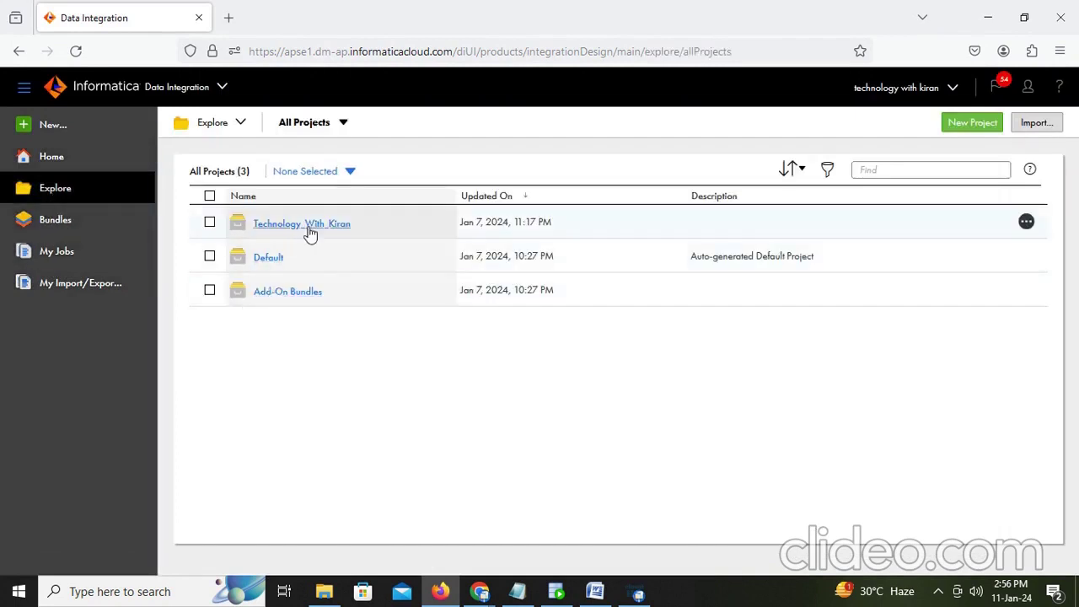
left_click(311, 234)
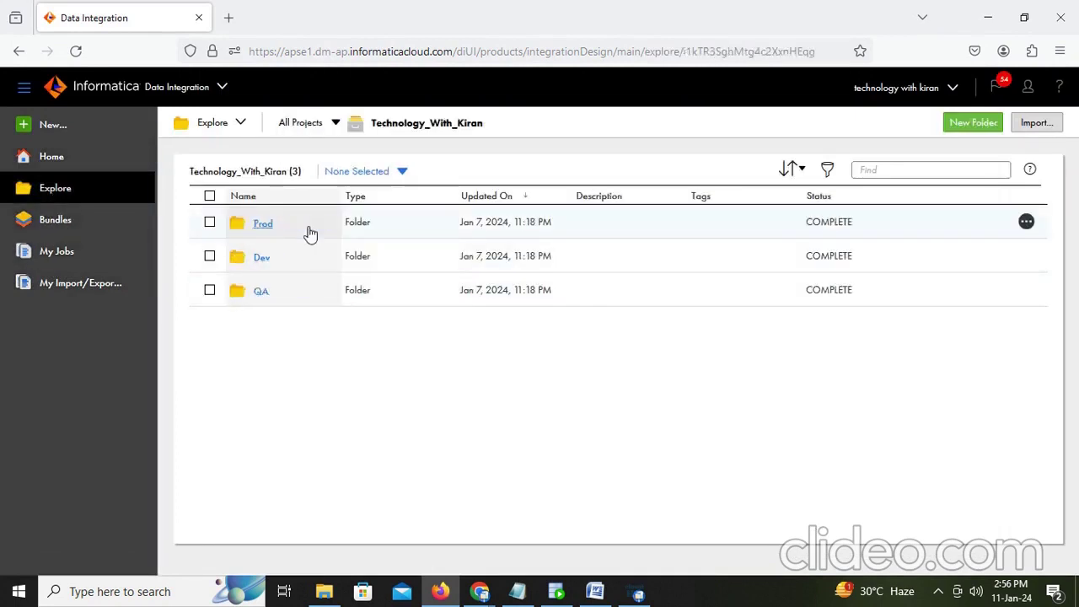
left_click(247, 258)
left_click(253, 258)
left_click(258, 258)
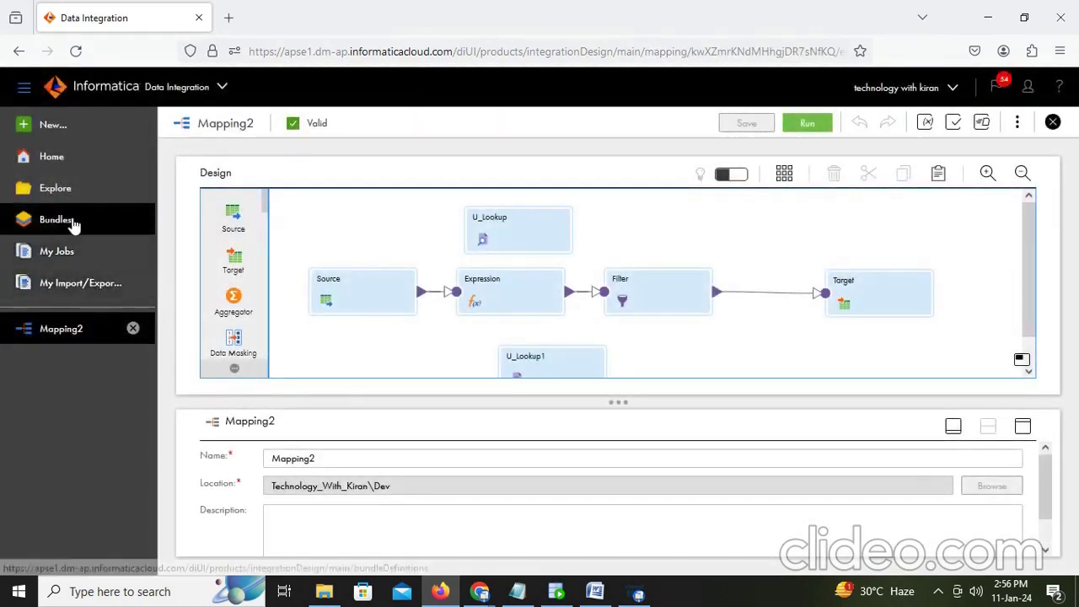
left_click(75, 193)
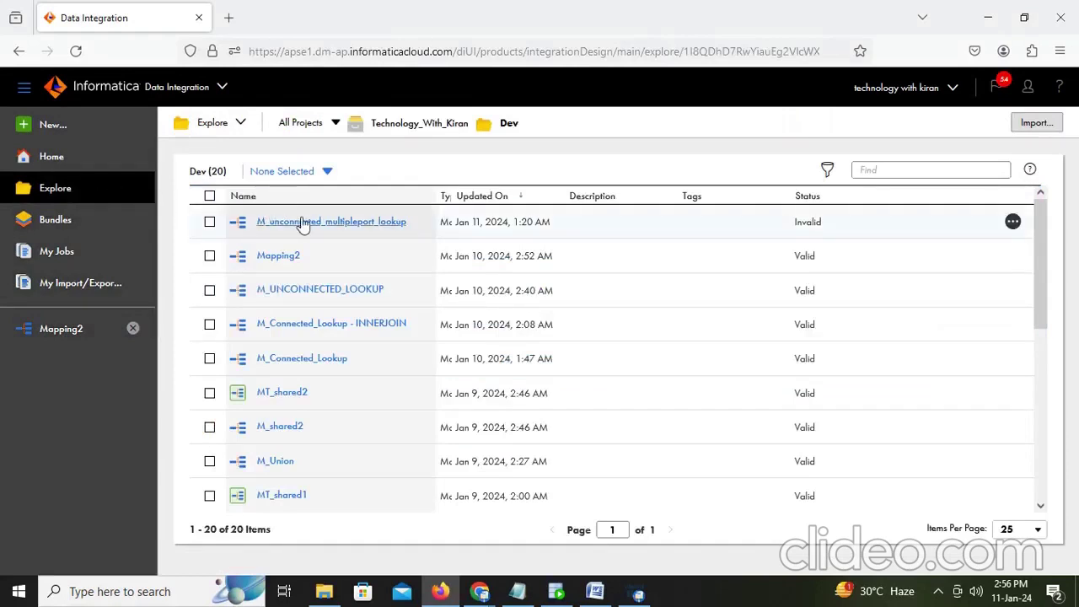
left_click(311, 222)
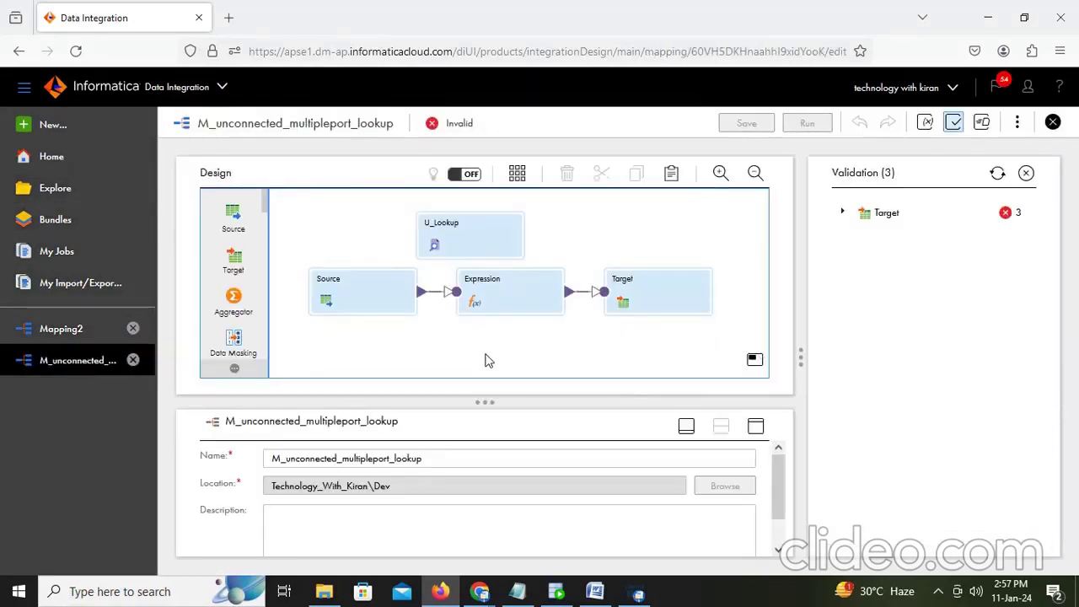
Step: Review the Expression's fields v_dept_loc, O_dept_name and O_dept_loc_id in the enlarged properties panel
left_click(1027, 173)
left_click(665, 305)
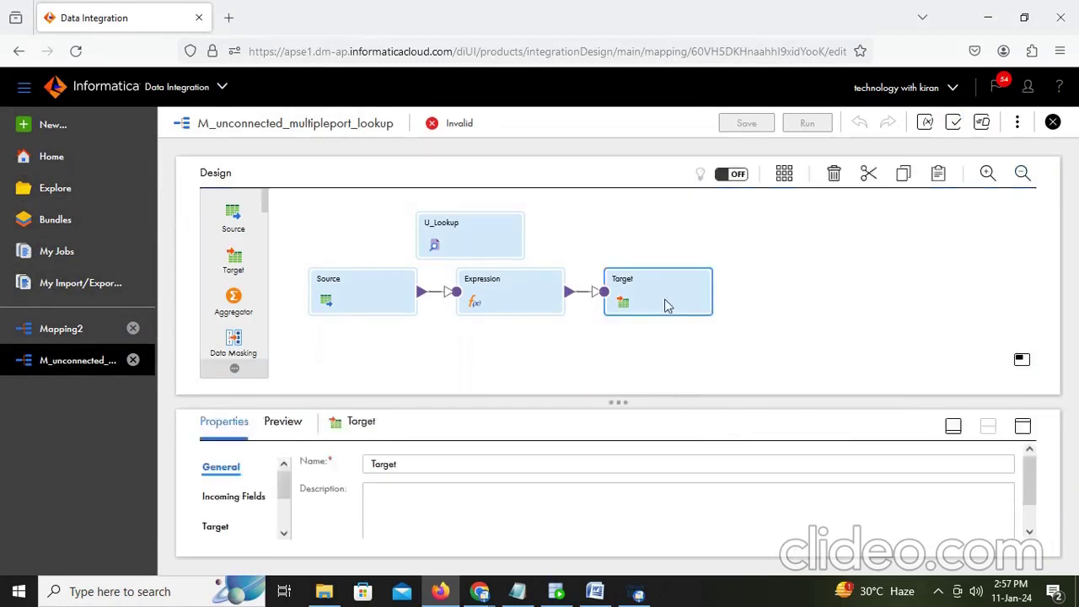
left_click(474, 238)
left_click(519, 285)
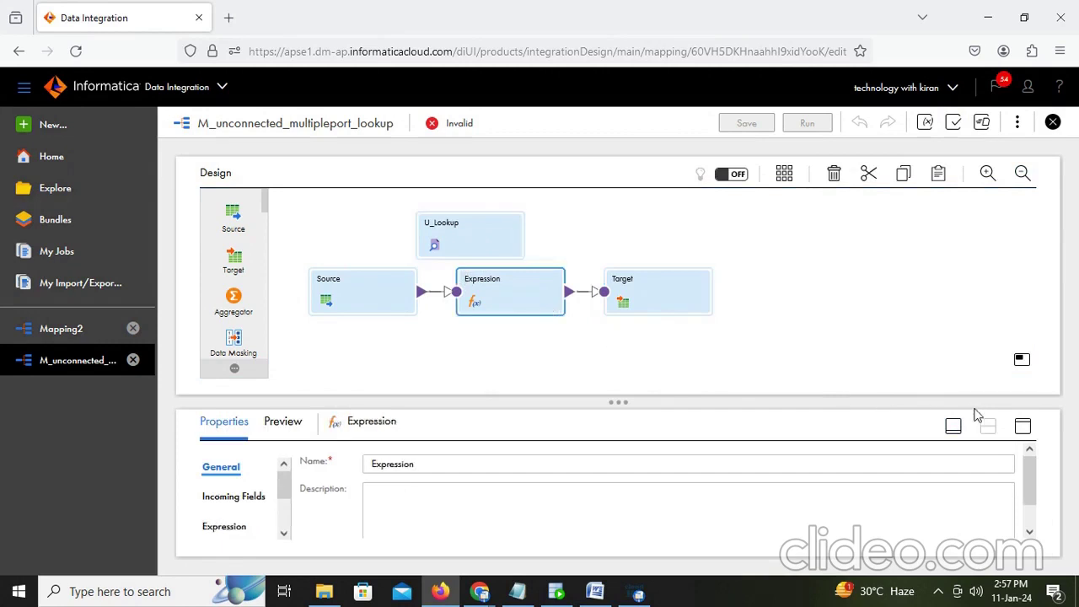
left_click(1024, 428)
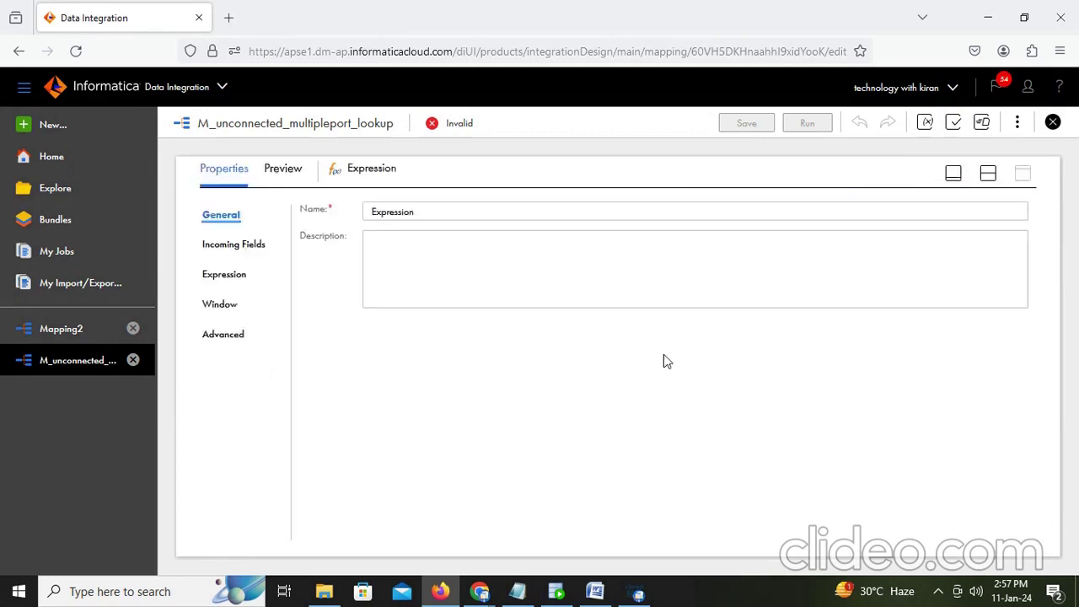
left_click(228, 276)
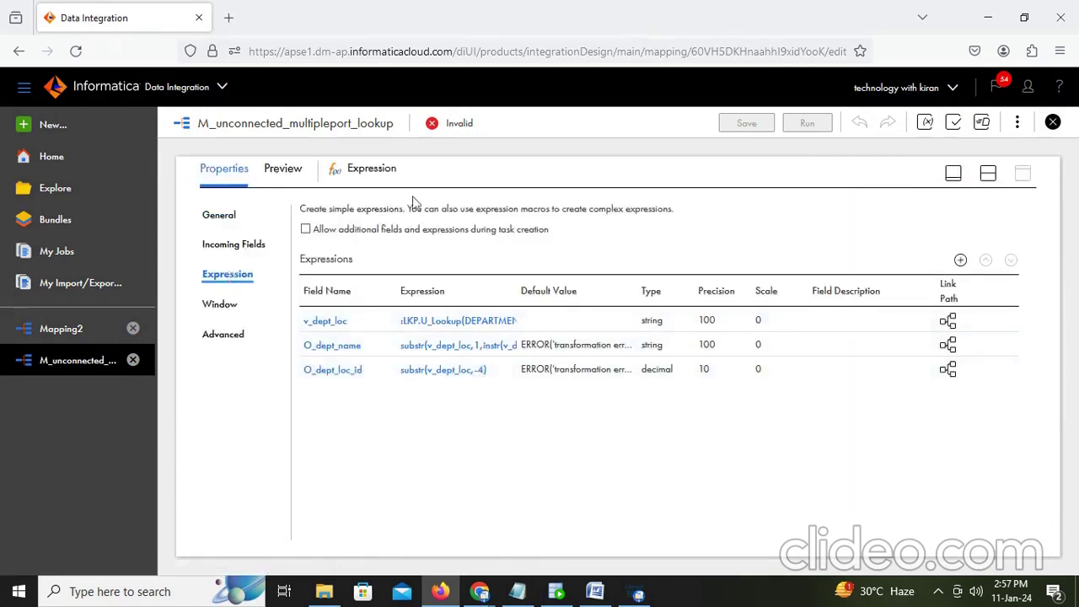
Step: Select the Target transformation and maximize its properties
left_click(987, 173)
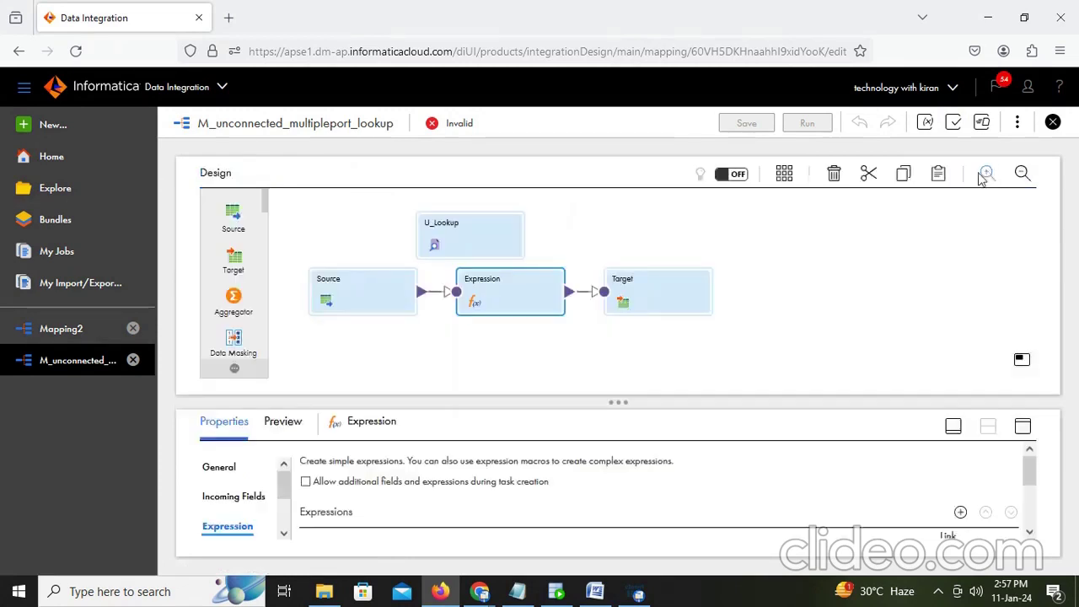
left_click(643, 291)
left_click(1023, 427)
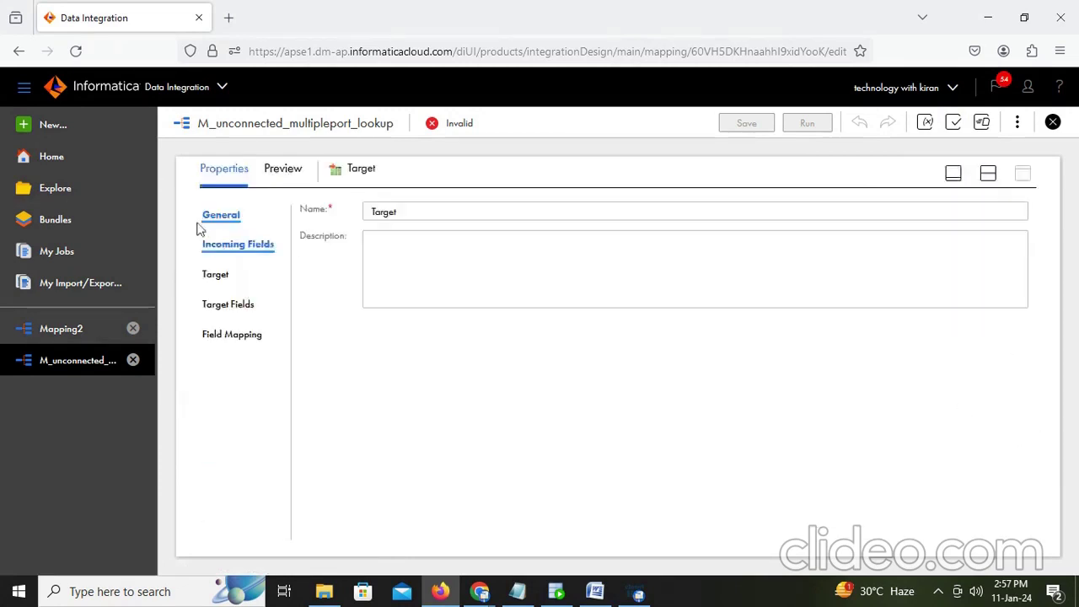
Step: Set the Target to T_EMPLOYEES_DEPT on Desktop_orcle_tgt with Truncate target on, and list its 13 fields
left_click(218, 276)
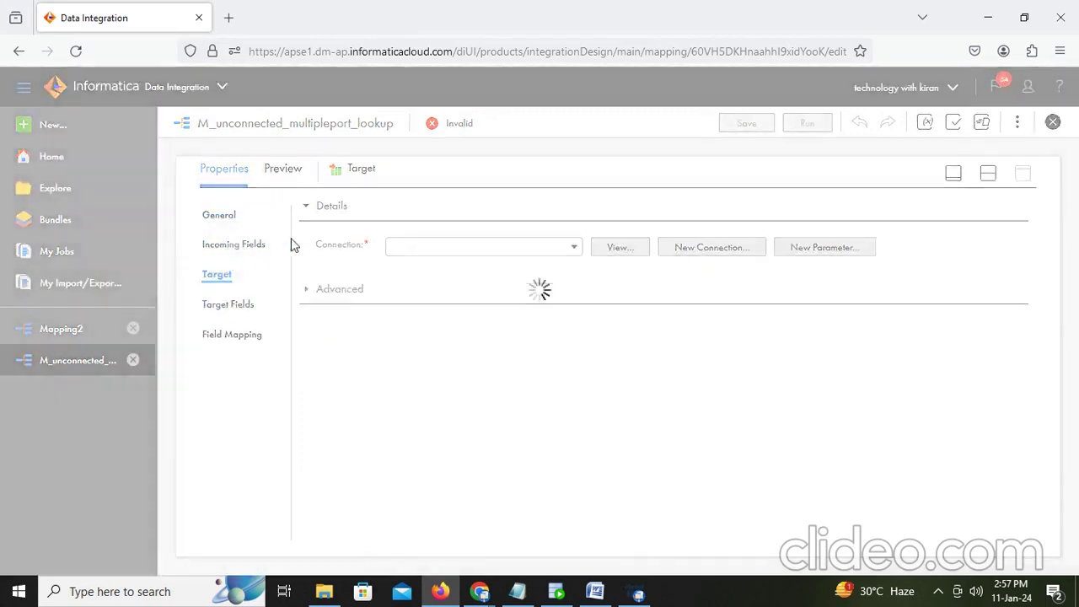
left_click(553, 248)
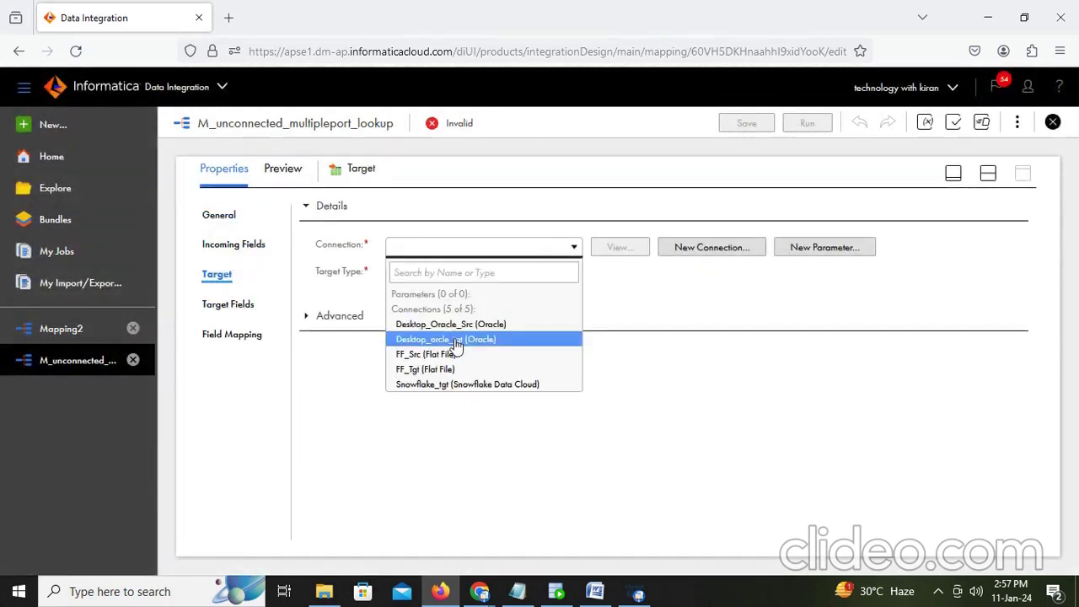
left_click(452, 340)
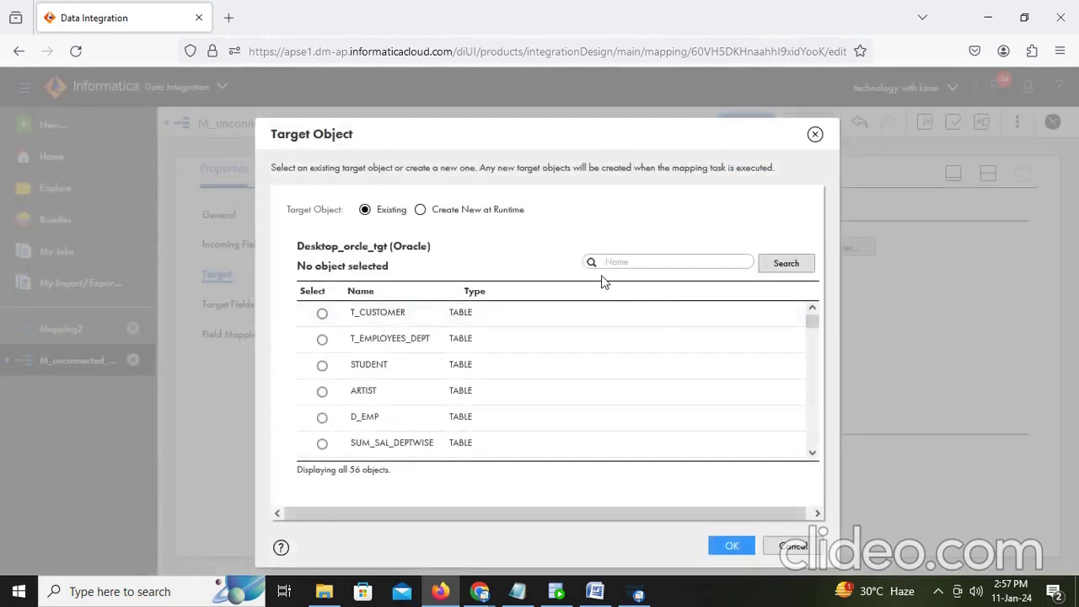
left_click(605, 262)
type("dept")
left_click(781, 268)
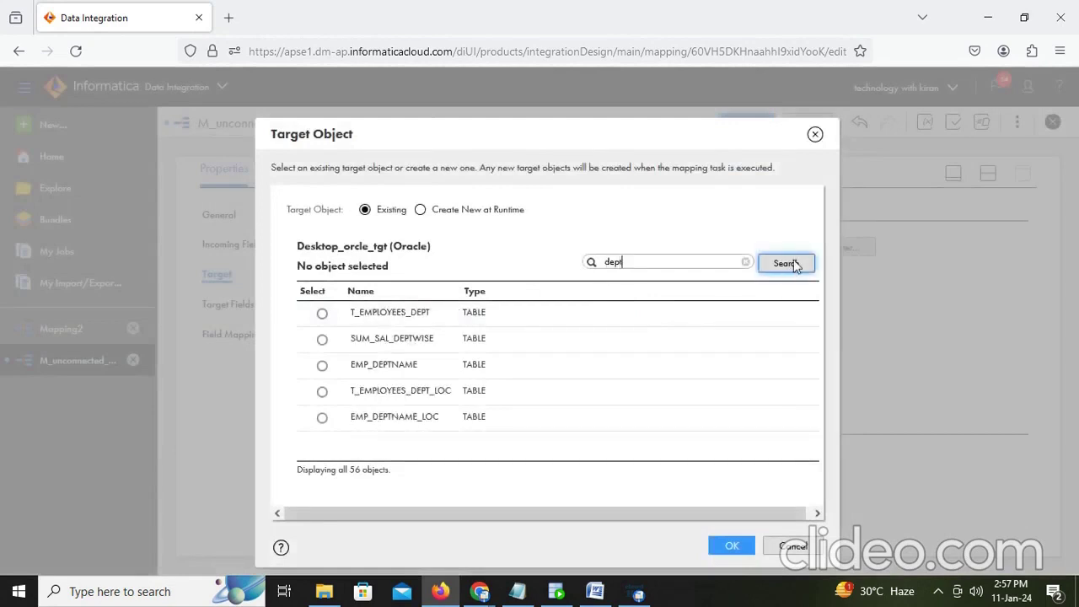
left_click(322, 313)
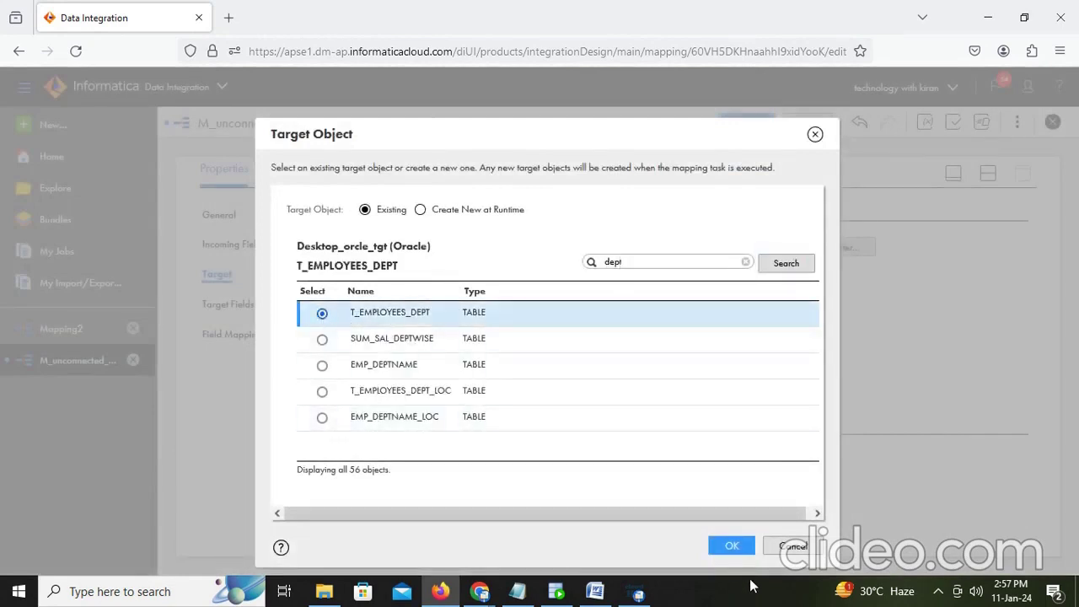
left_click(730, 547)
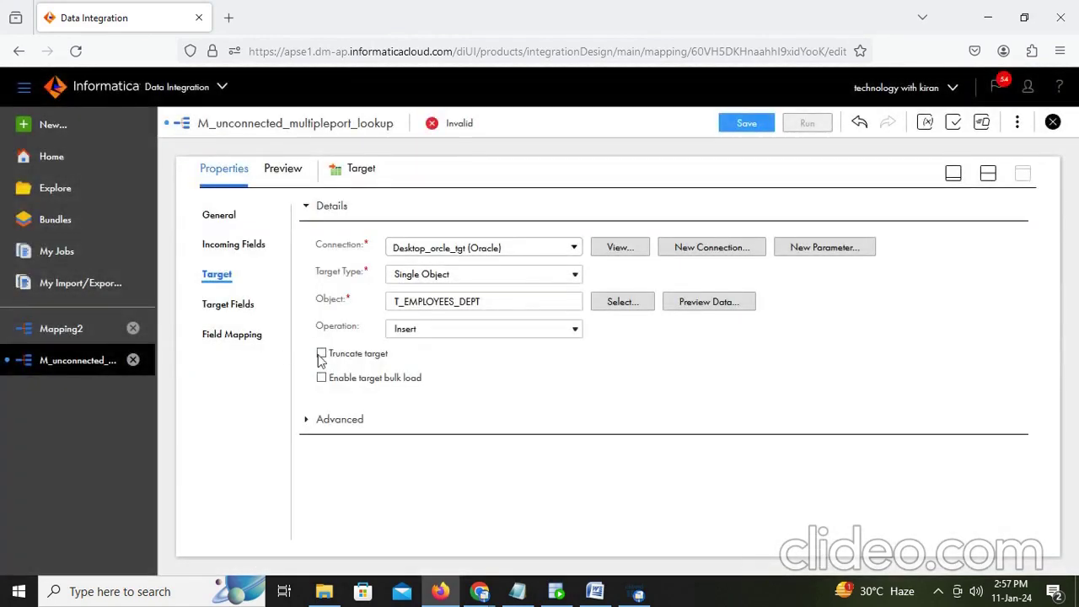
left_click(321, 355)
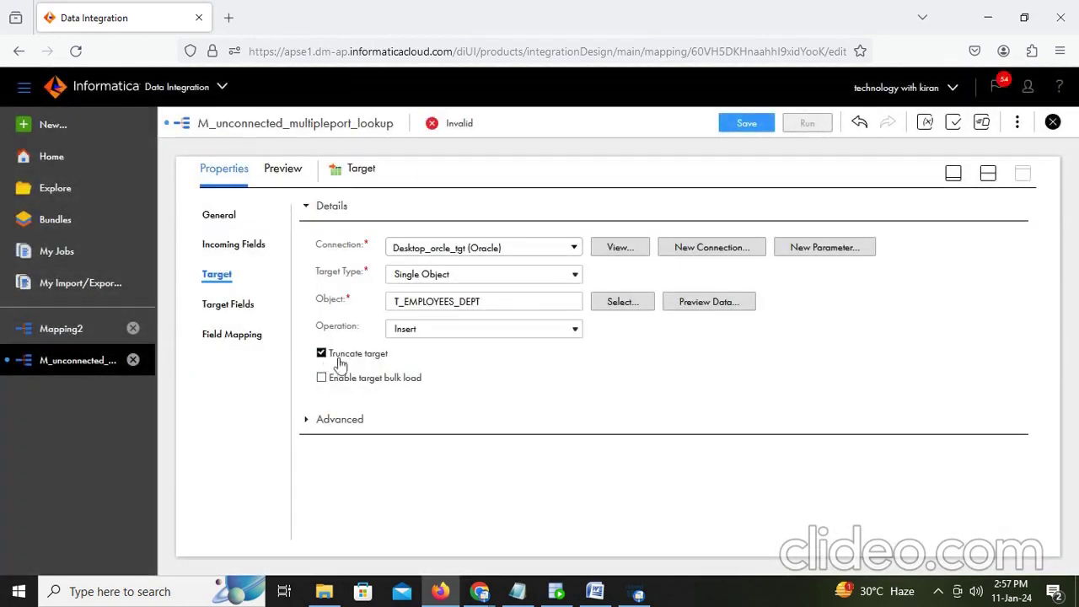
left_click(228, 307)
scroll(663, 389, "down", 1)
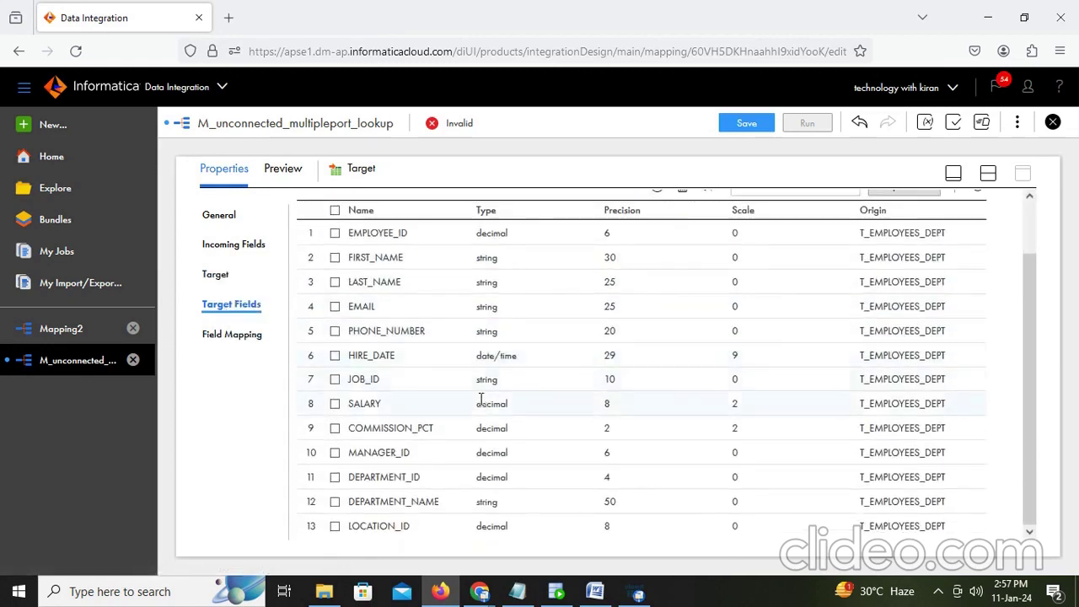
Step: Map O_dept_name to DEPARTMENT_NAME and O_dept_loc_id to LOCATION_ID in the Target field mapping
left_click(215, 334)
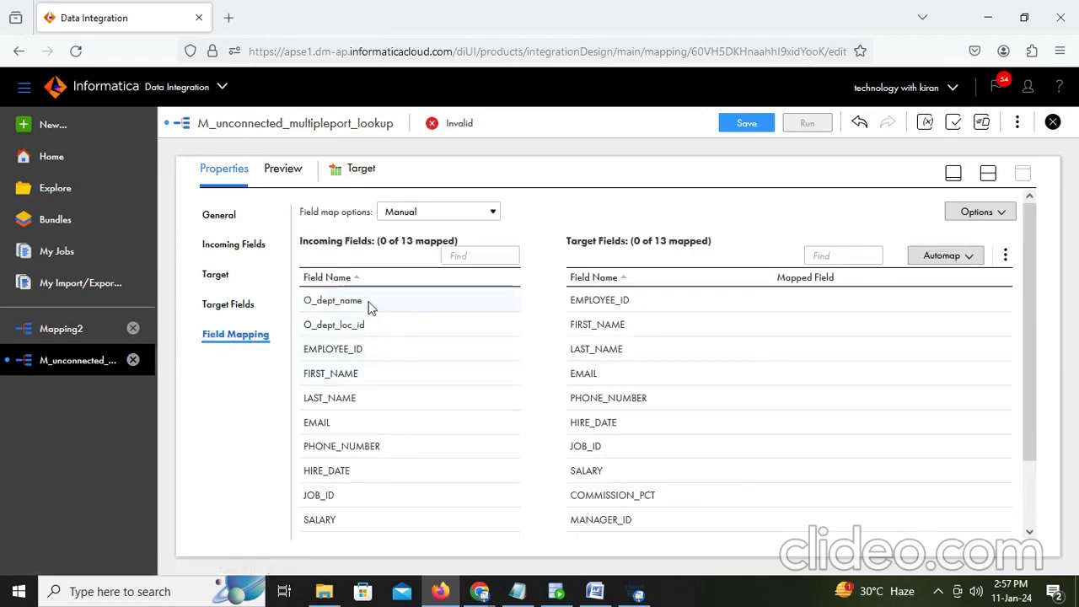
left_click(371, 306)
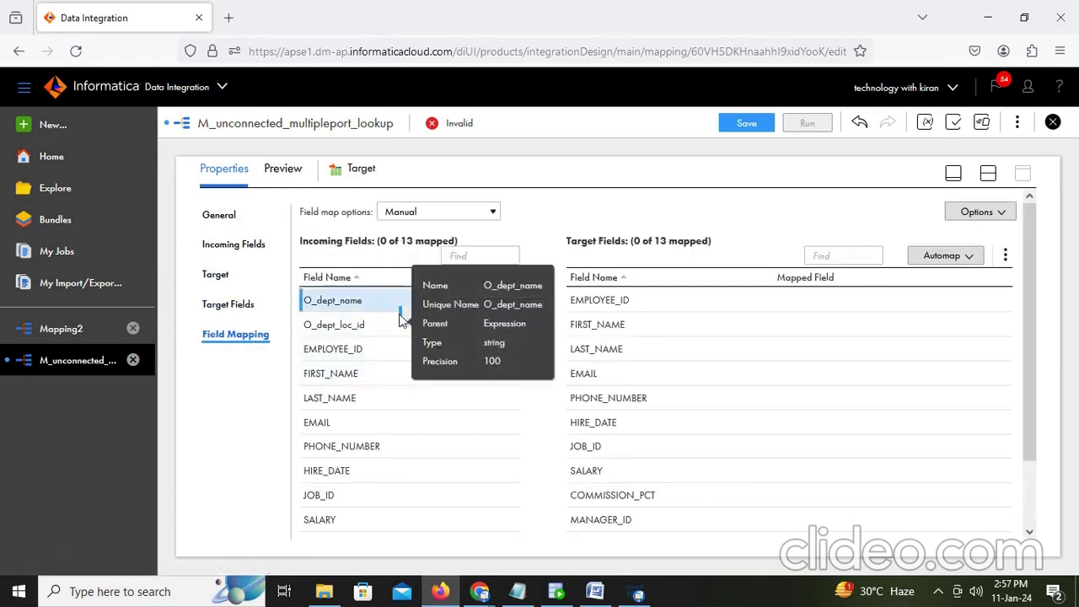
left_click_drag(400, 308, 837, 484)
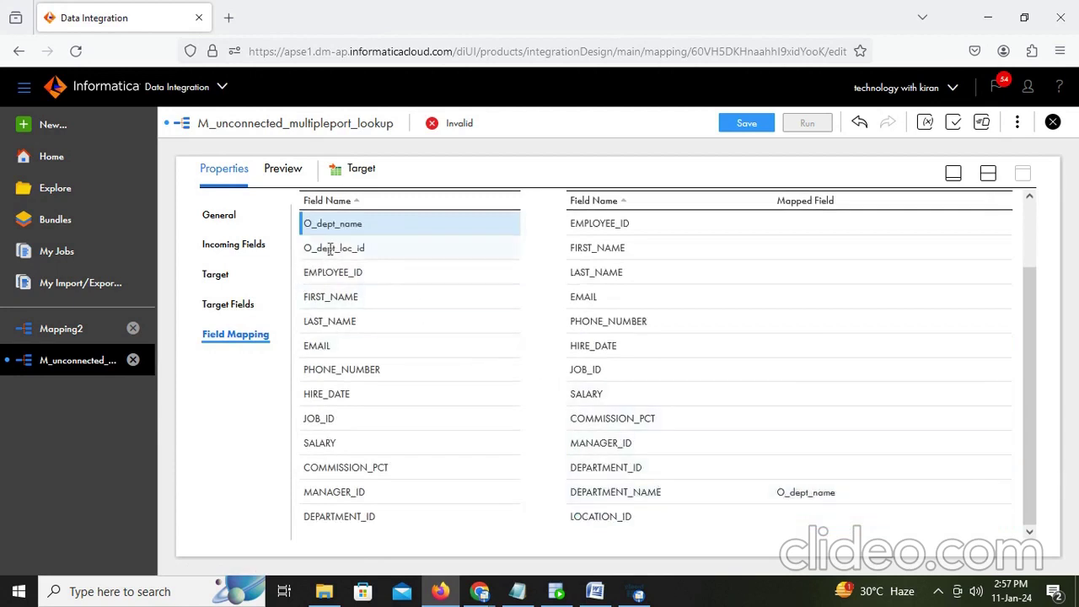
left_click_drag(331, 250, 777, 526)
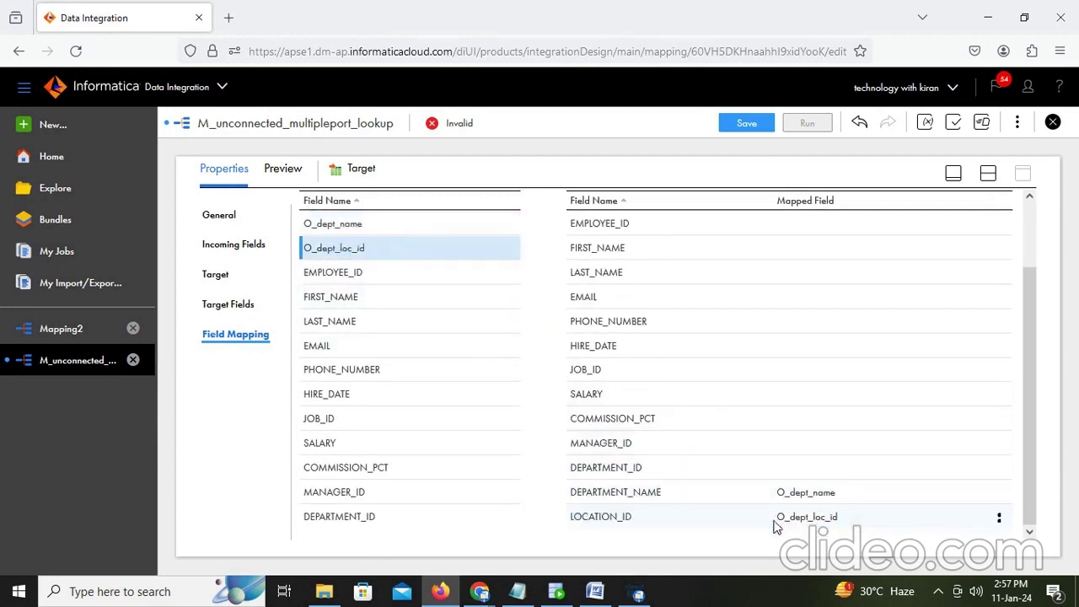
scroll(895, 217, "up", 3)
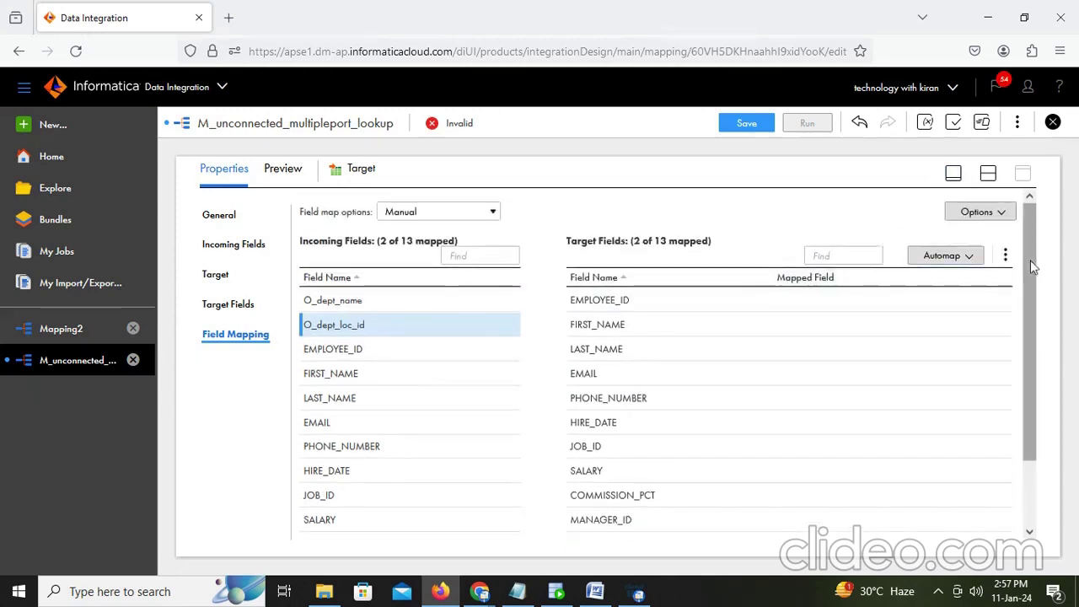
Step: Smart Map the remaining 11 fields and save the mapping
left_click(967, 255)
left_click(898, 310)
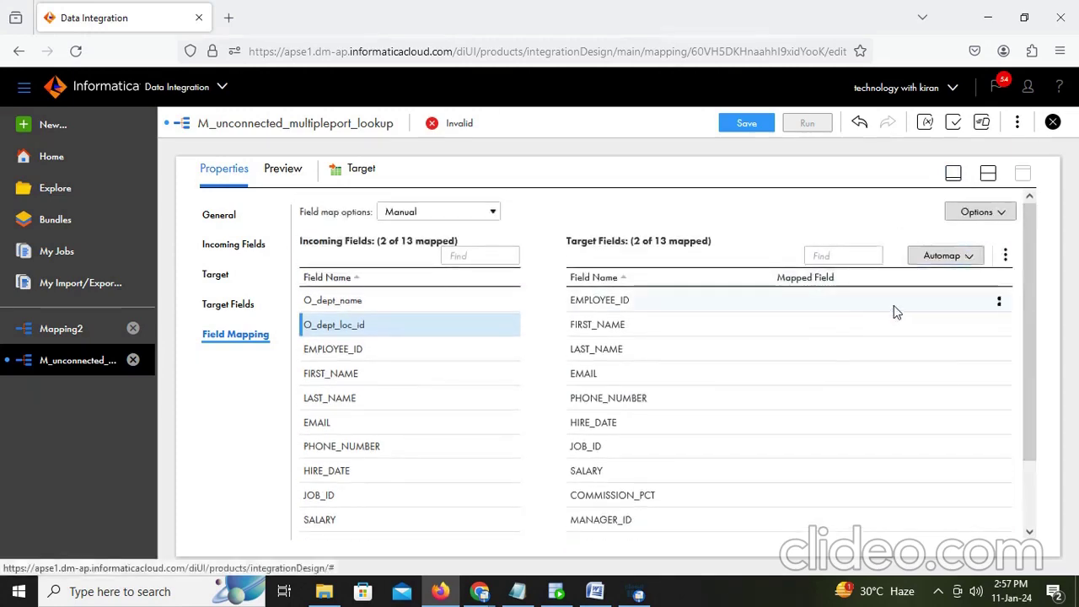
scroll(877, 316, "down", 2)
scroll(778, 462, "up", 3)
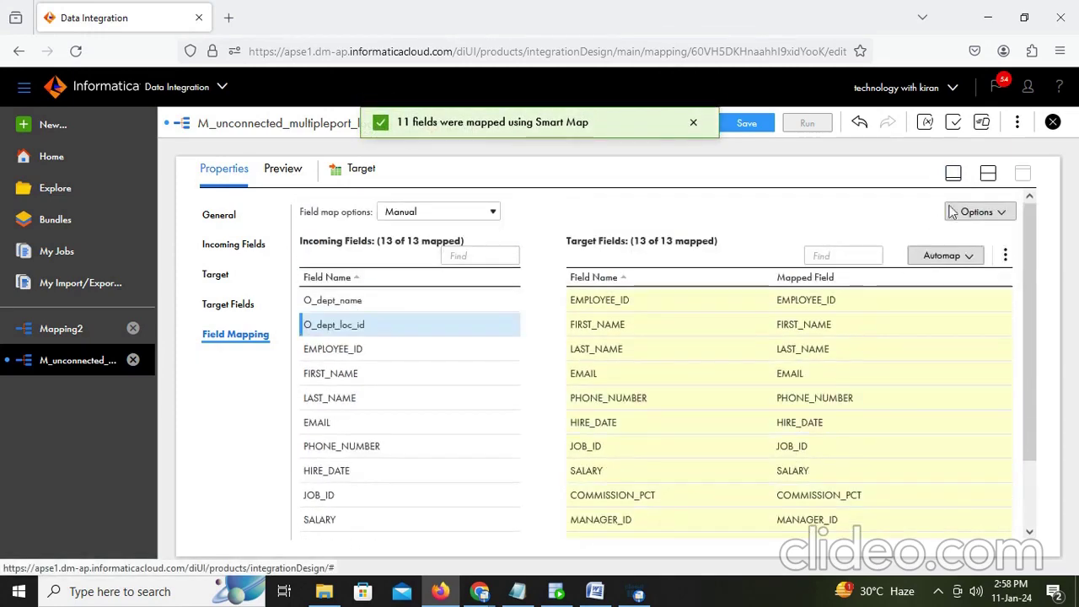
left_click(989, 173)
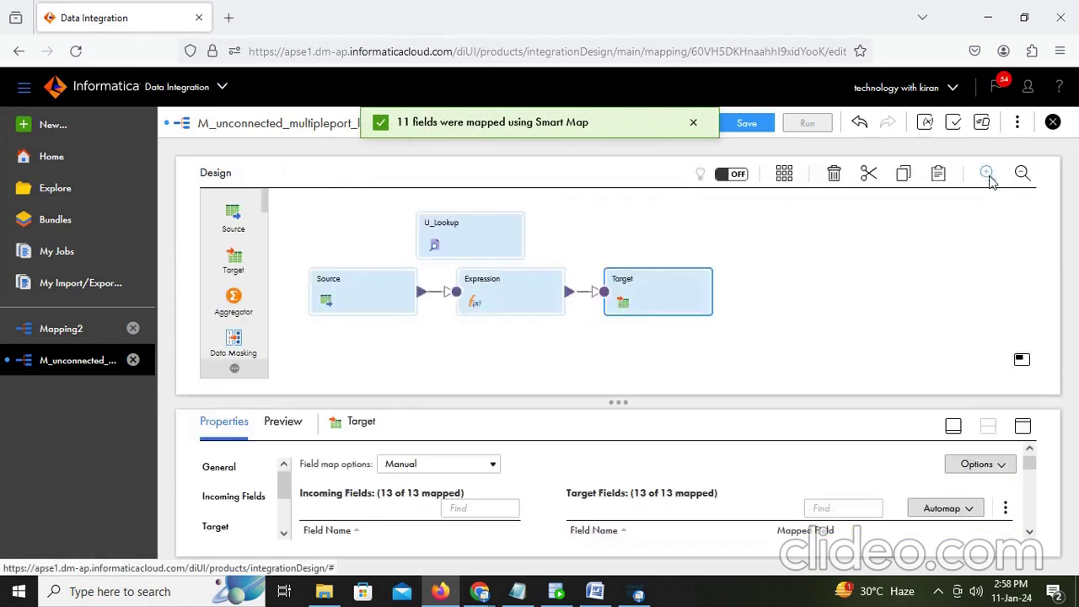
left_click(749, 125)
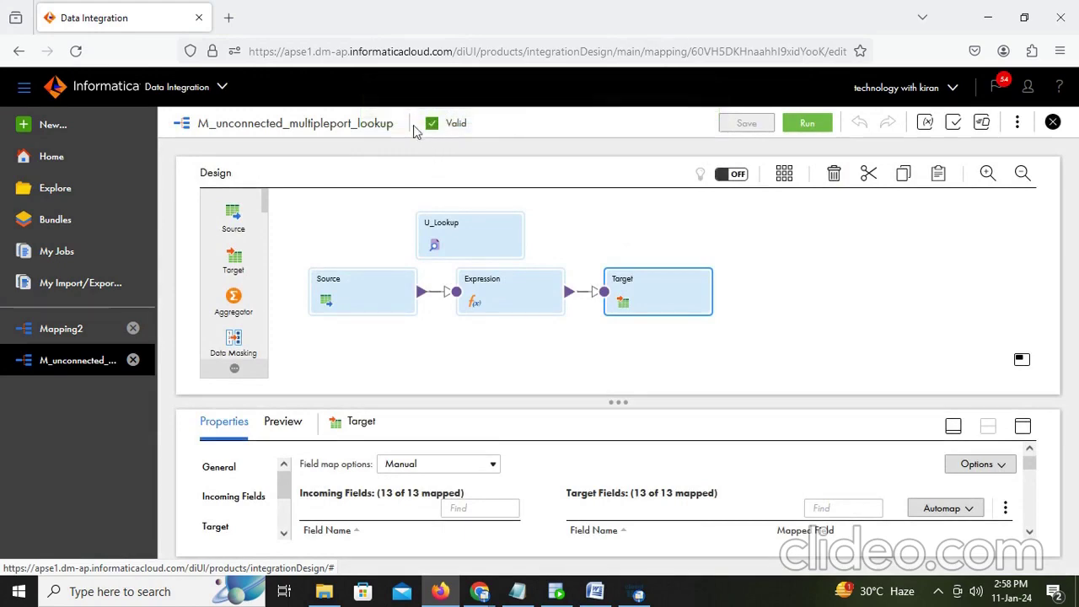
Step: Run M_unconnected_multipleport_lookup and open its job via the My Jobs link
left_click(801, 120)
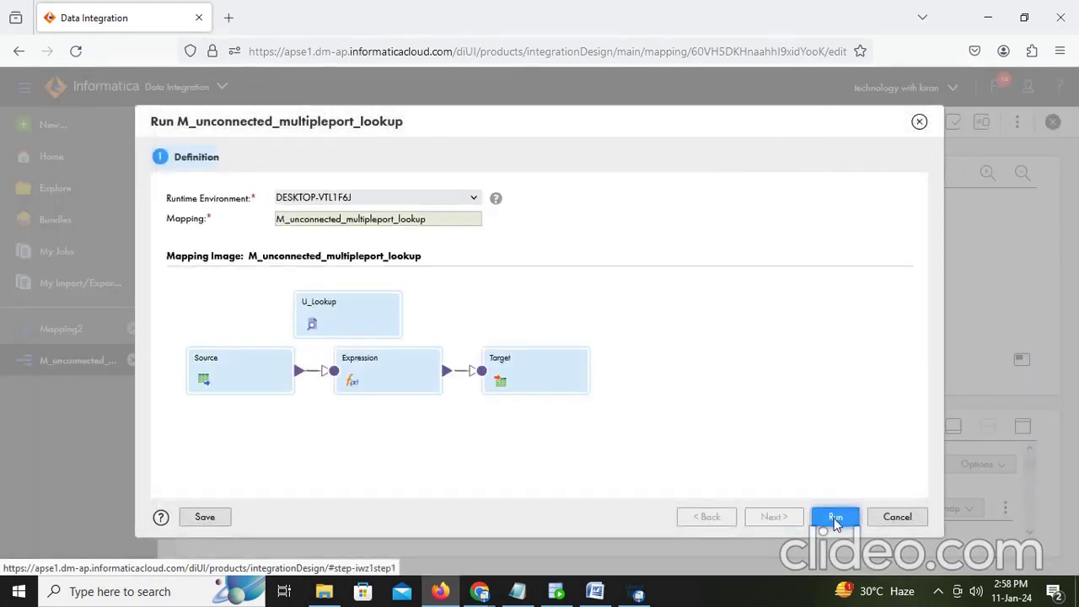
left_click(835, 518)
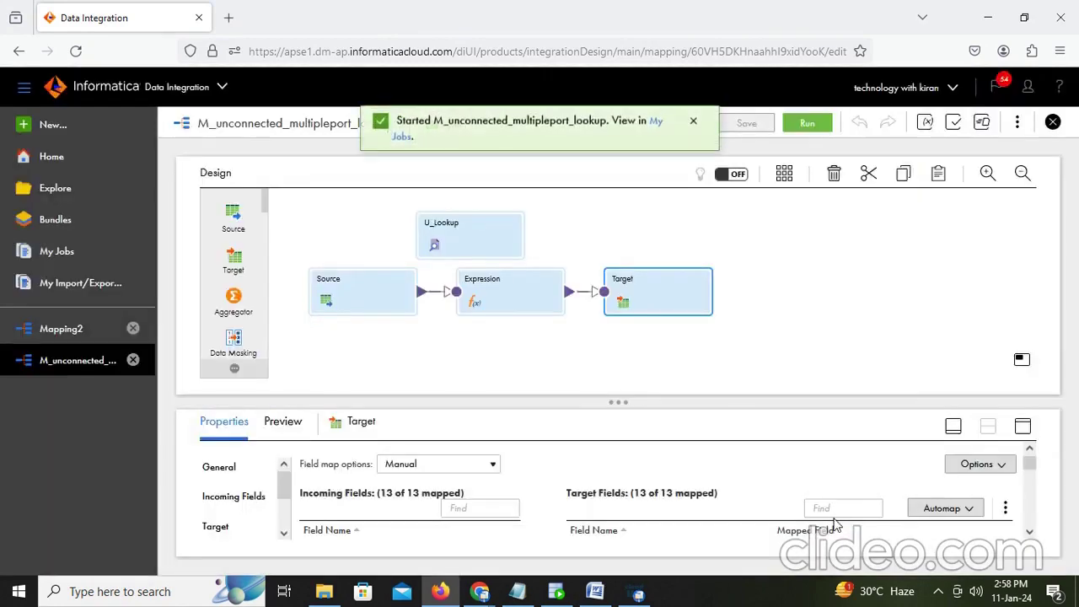
left_click(657, 126)
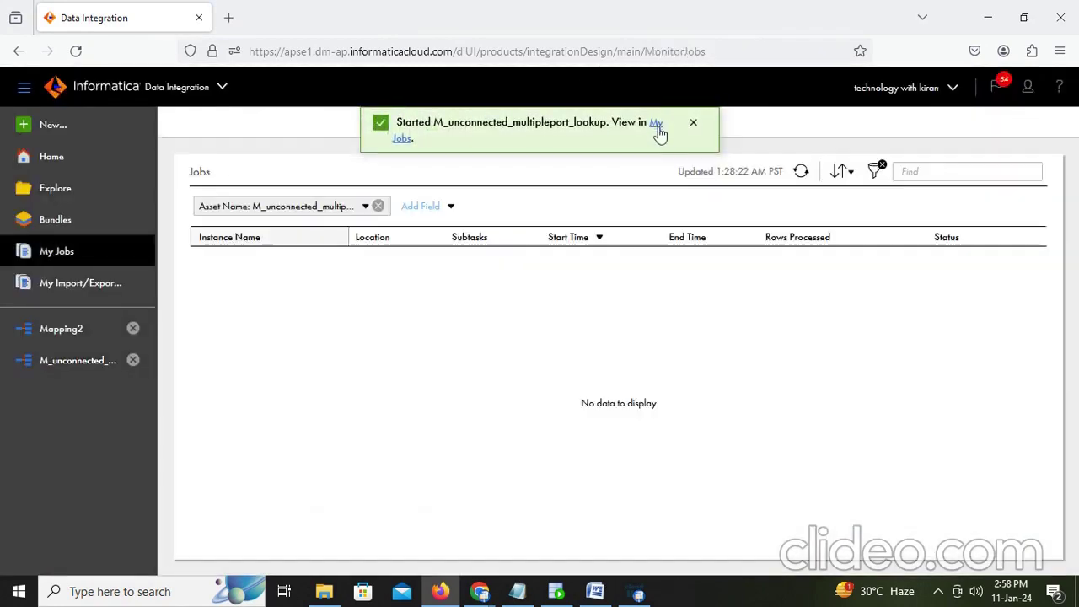
Step: Refresh My Jobs until the run succeeds and open its details showing 107 rows loaded
left_click(808, 173)
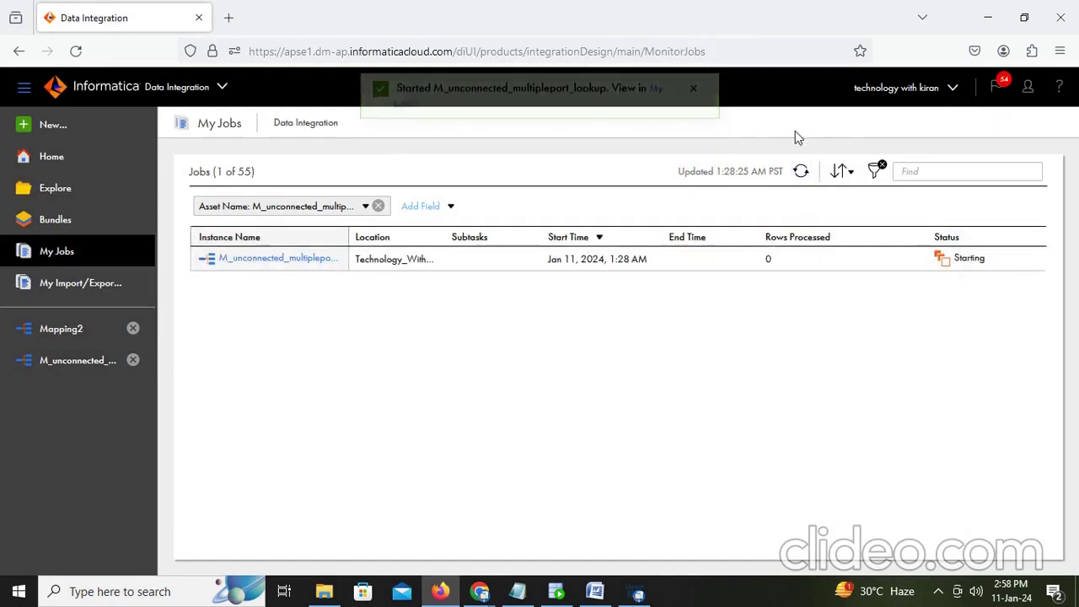
left_click(800, 172)
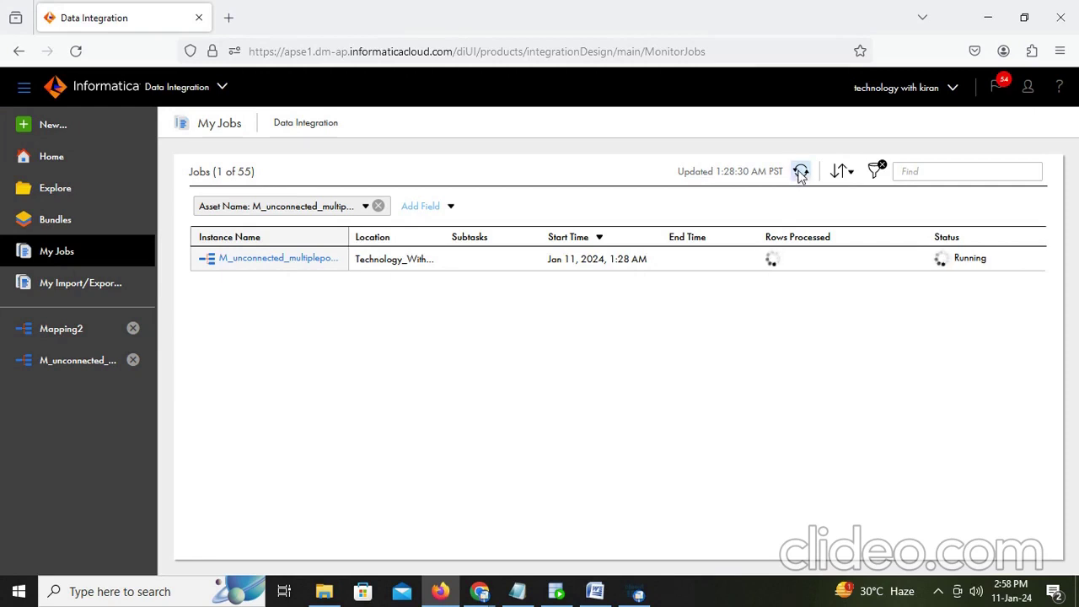
left_click(801, 172)
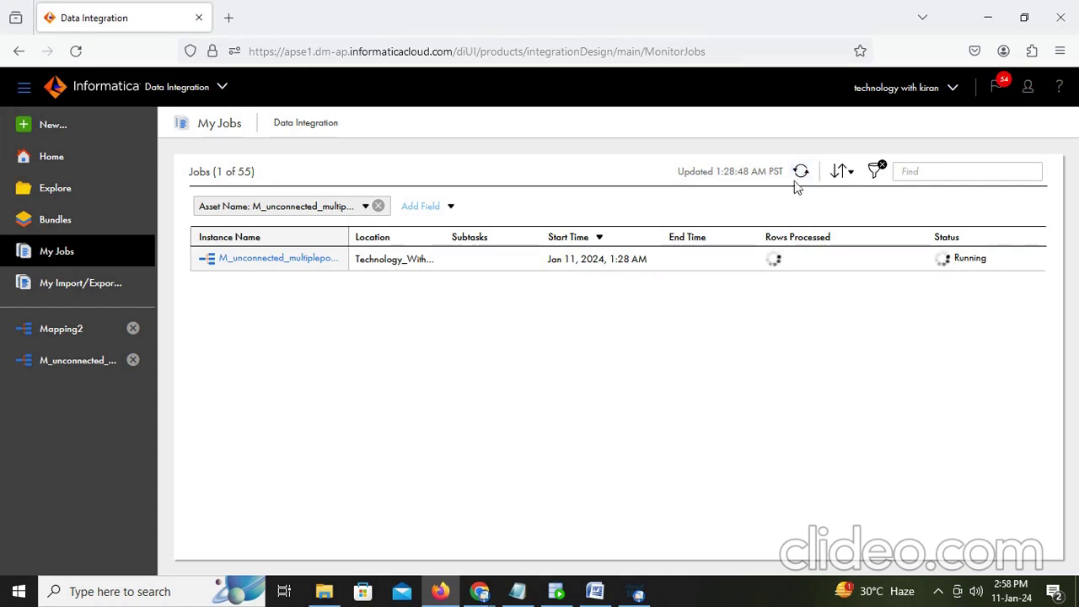
left_click(799, 172)
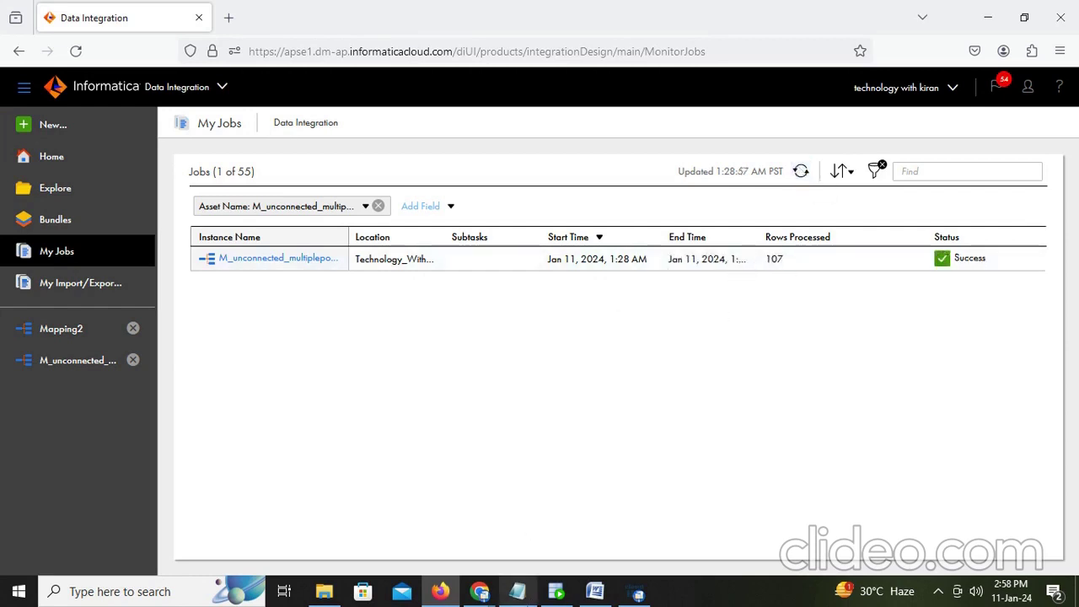
left_click(234, 260)
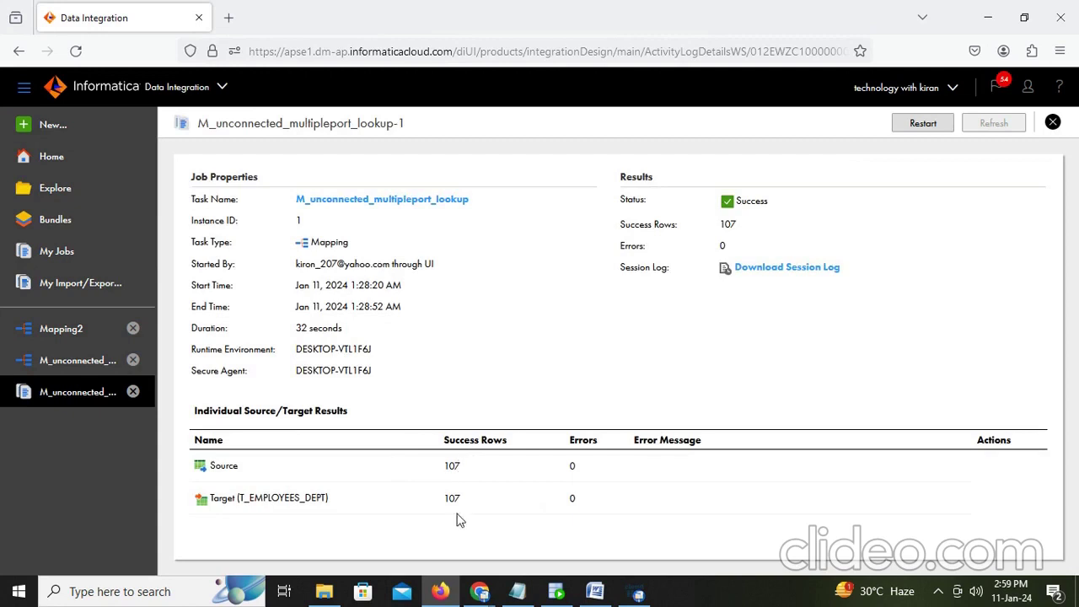
Step: Run the select on t_employees_dept in SQL Developer and check the LOCATION column of the results
left_click(556, 592)
left_click(454, 140)
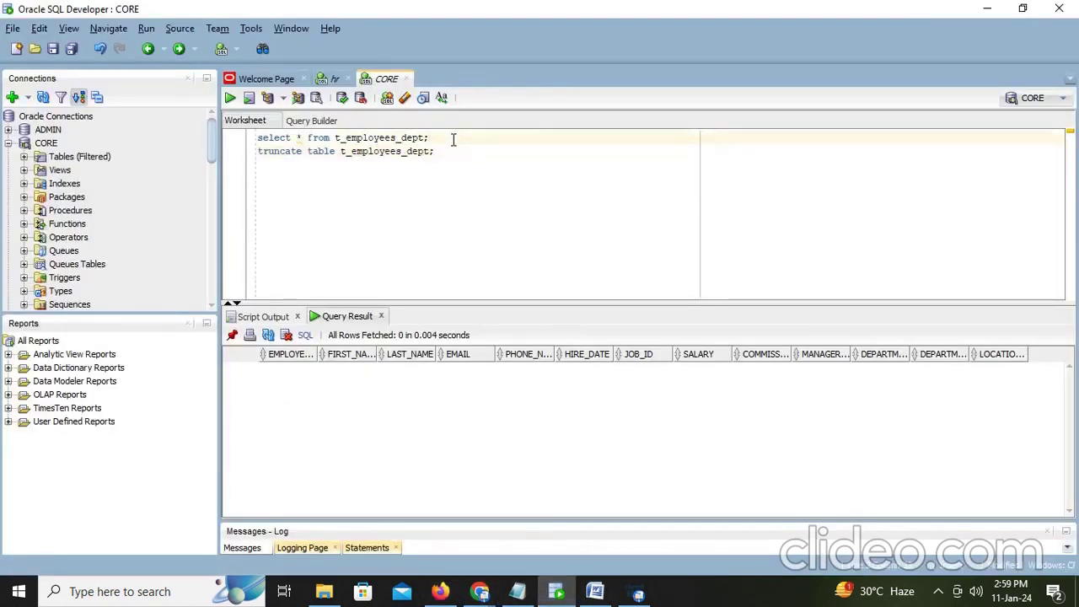
key("ctrl+Return")
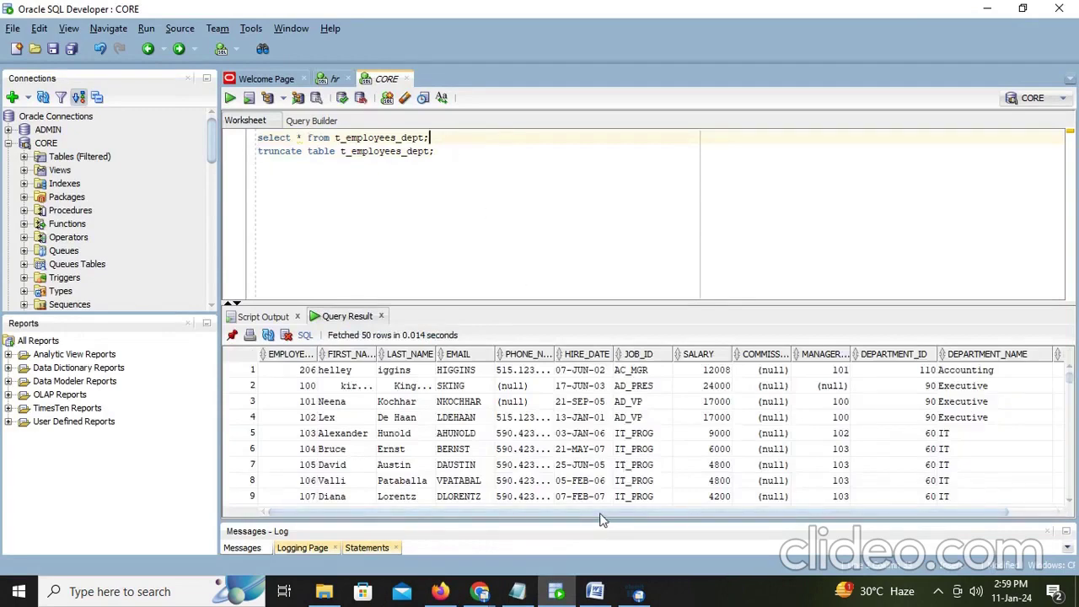
left_click_drag(602, 514, 650, 514)
left_click(1045, 385)
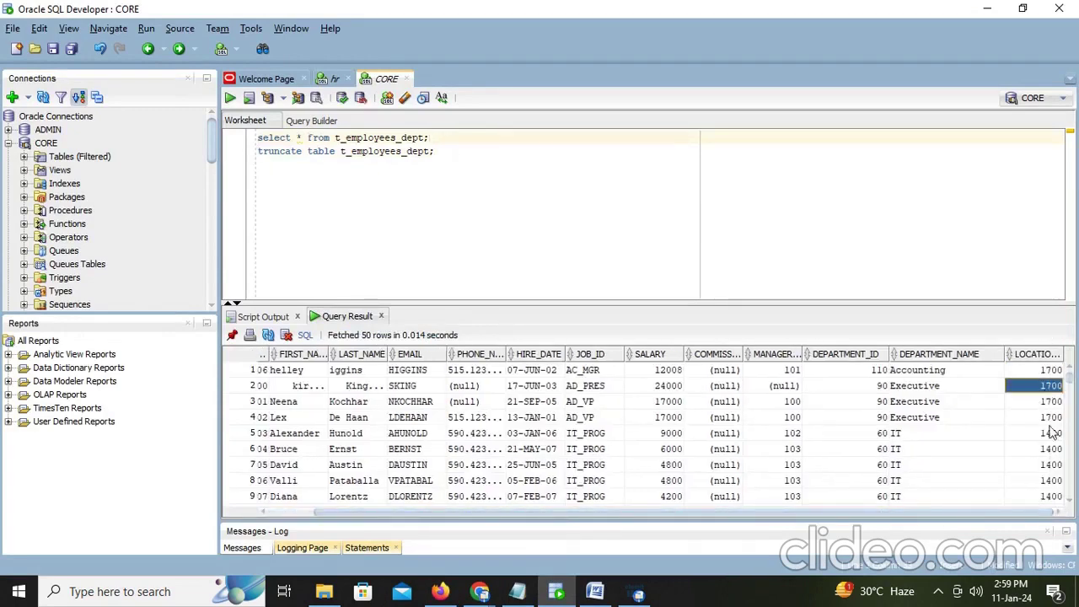
left_click(596, 591)
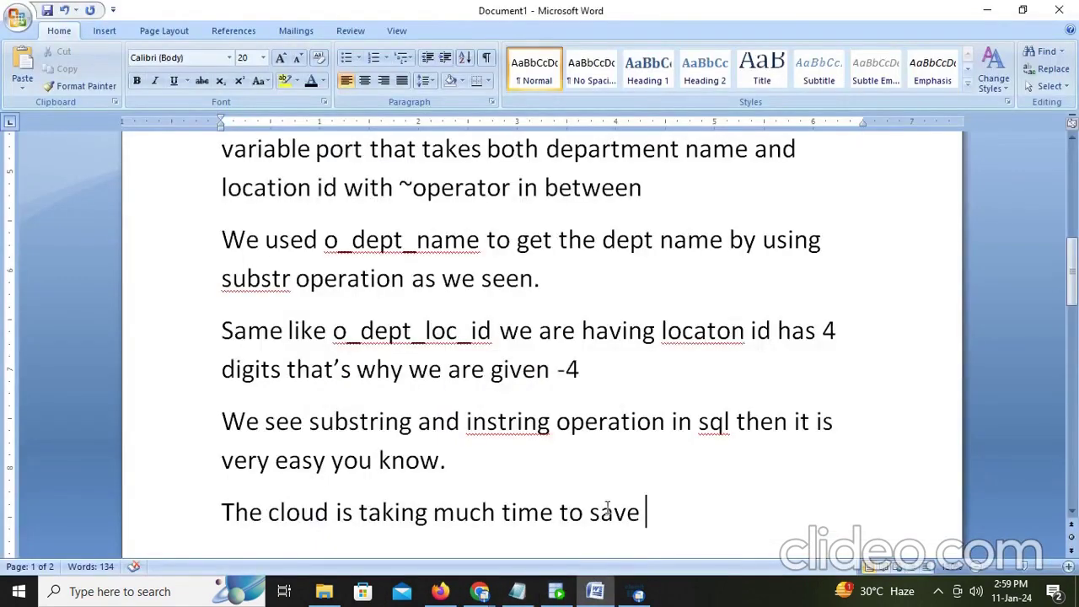
Step: On a fresh page, write that multiple row data caught with a single port is segregated by expression into appropriate fields
key("ctrl+Return")
type("lik")
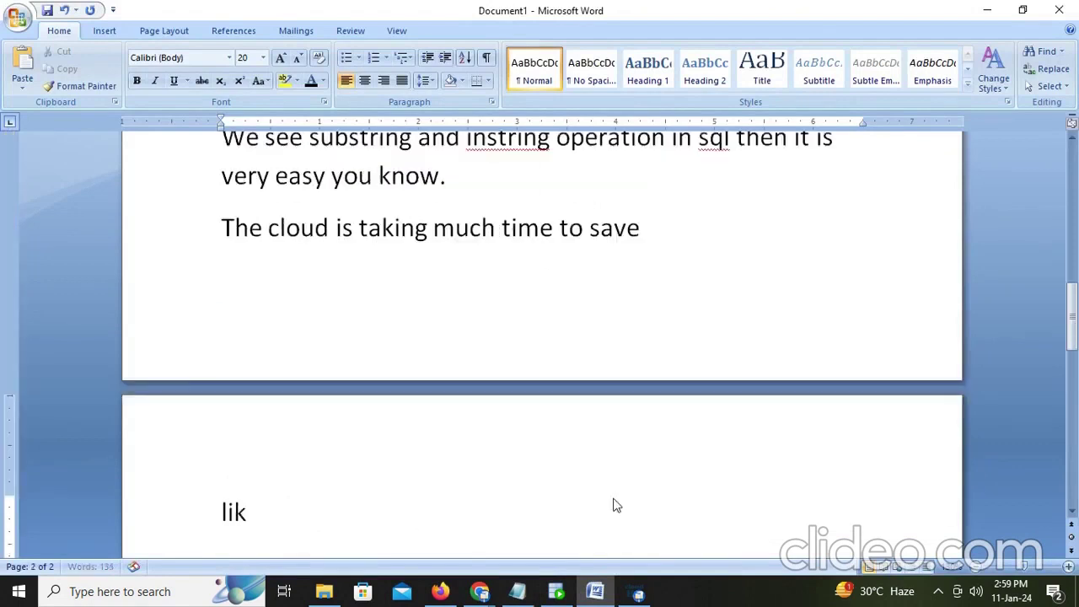
type("e ty")
key("BackSpace")
type("hi")
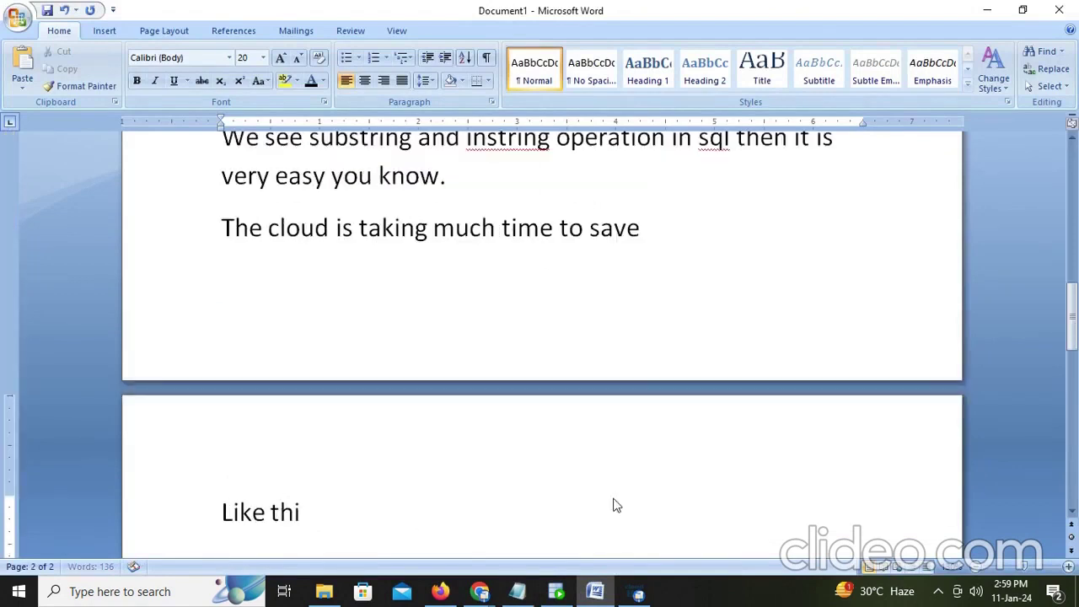
type("s we will ")
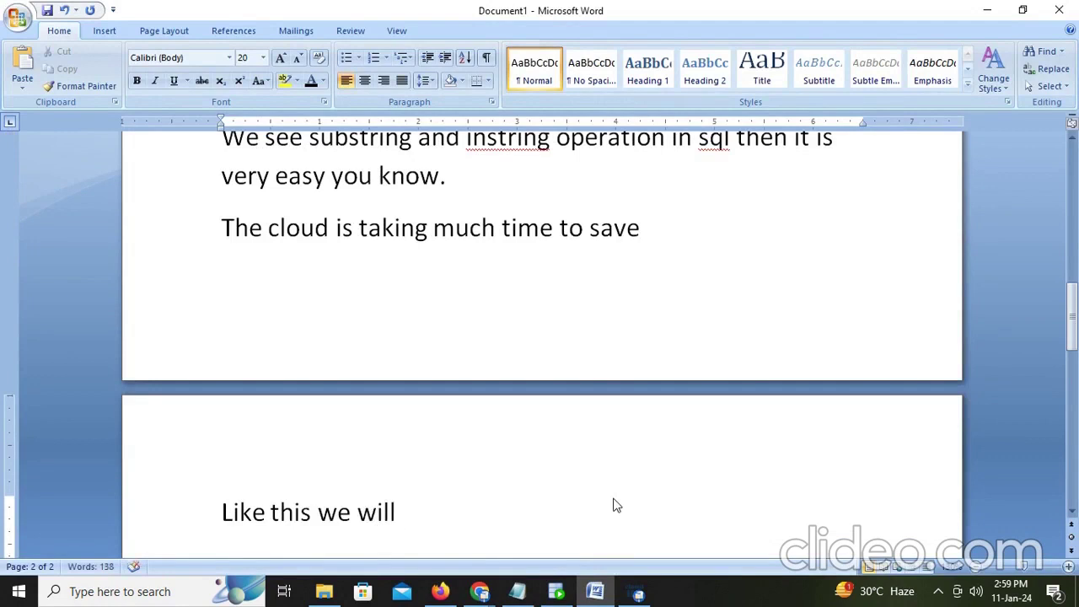
type("store w")
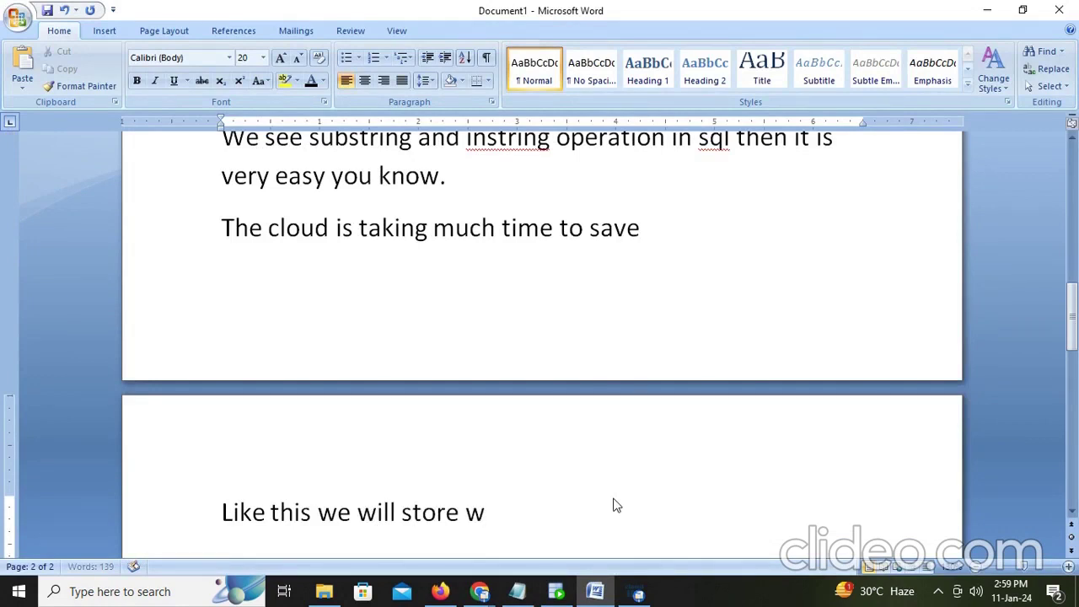
type("ith singl")
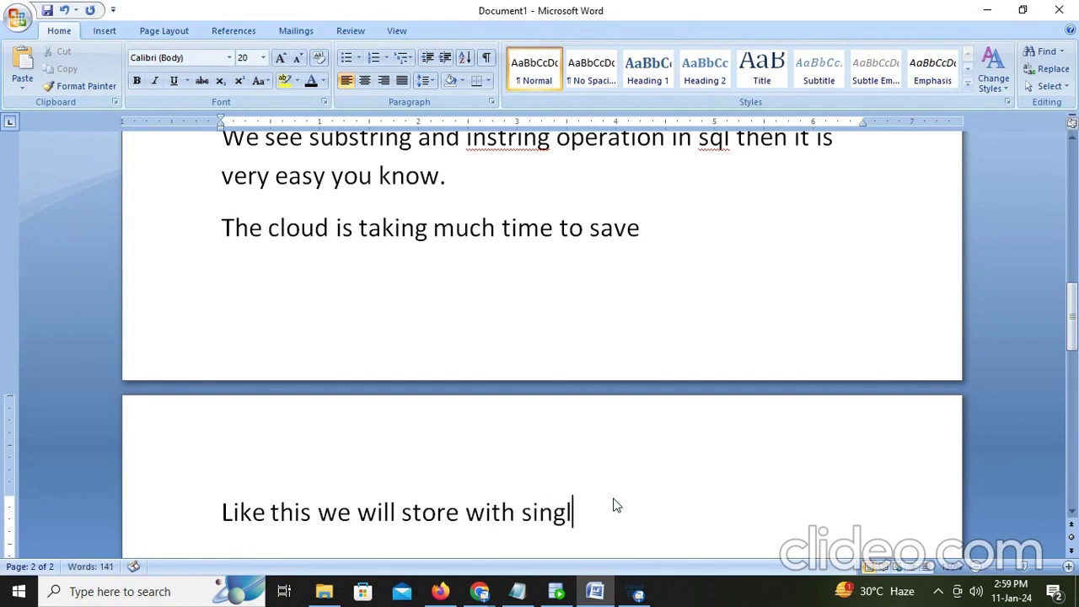
type("e port we catch o")
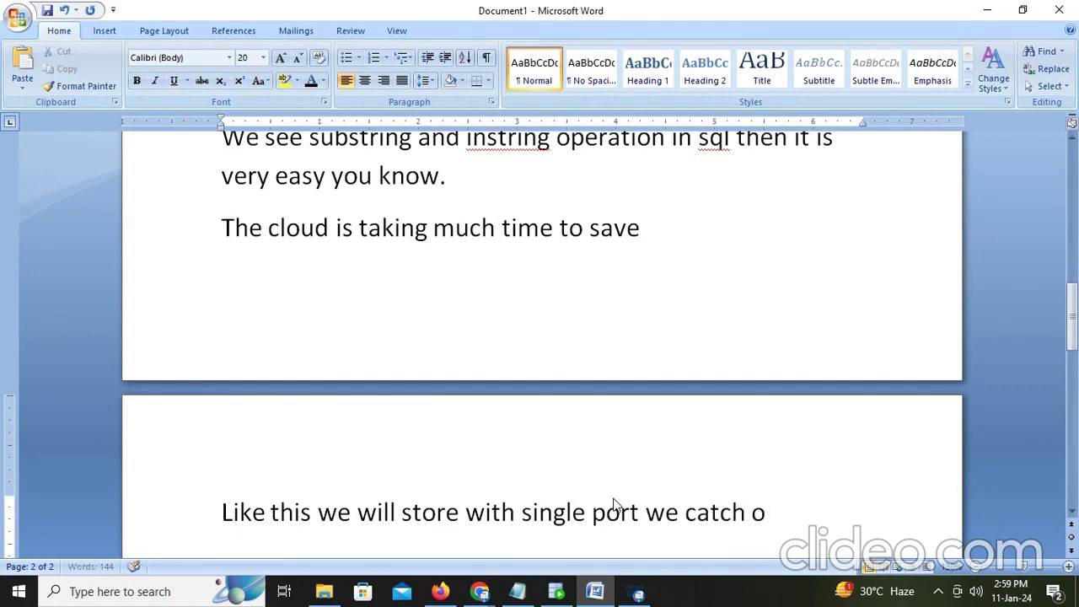
key("BackSpace")
type("mulp")
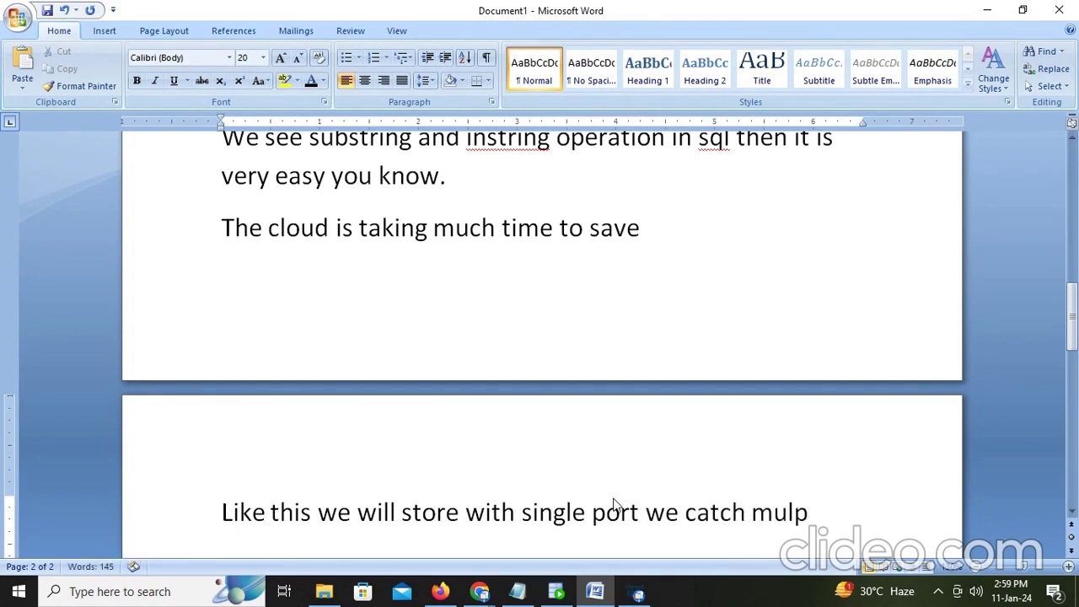
key("BackSpace")
type("tiple row dat")
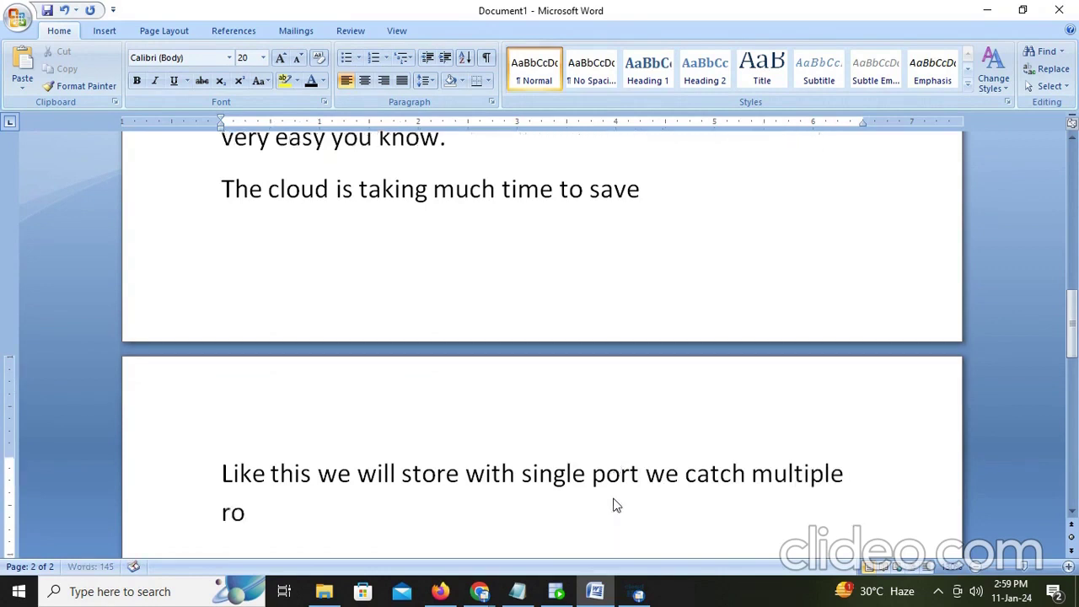
type("a")
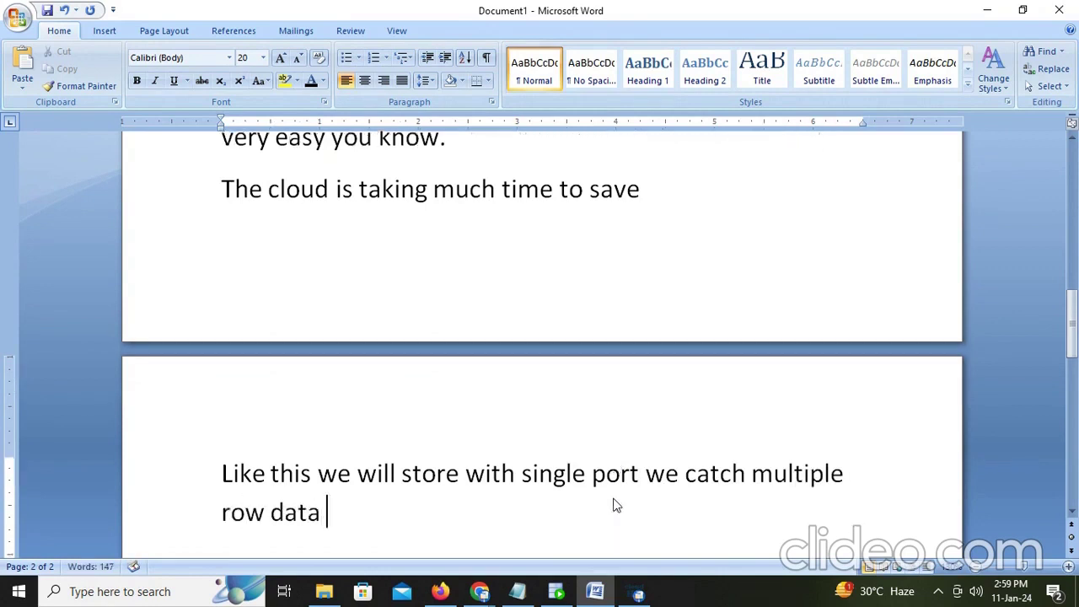
type(" using ecp")
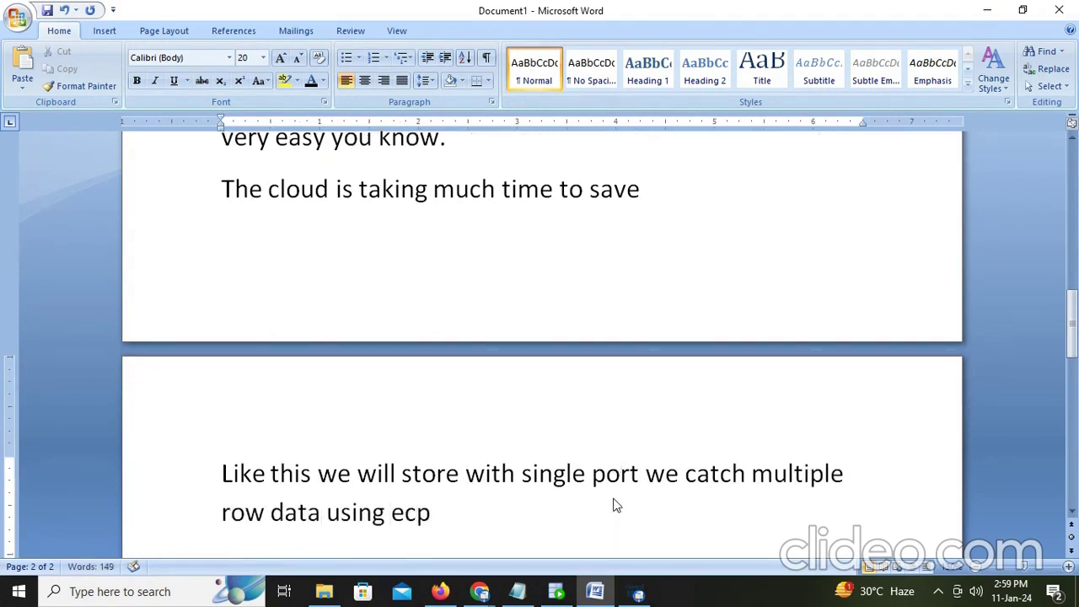
key("BackSpace")
key("BackSpace")
type("xpression")
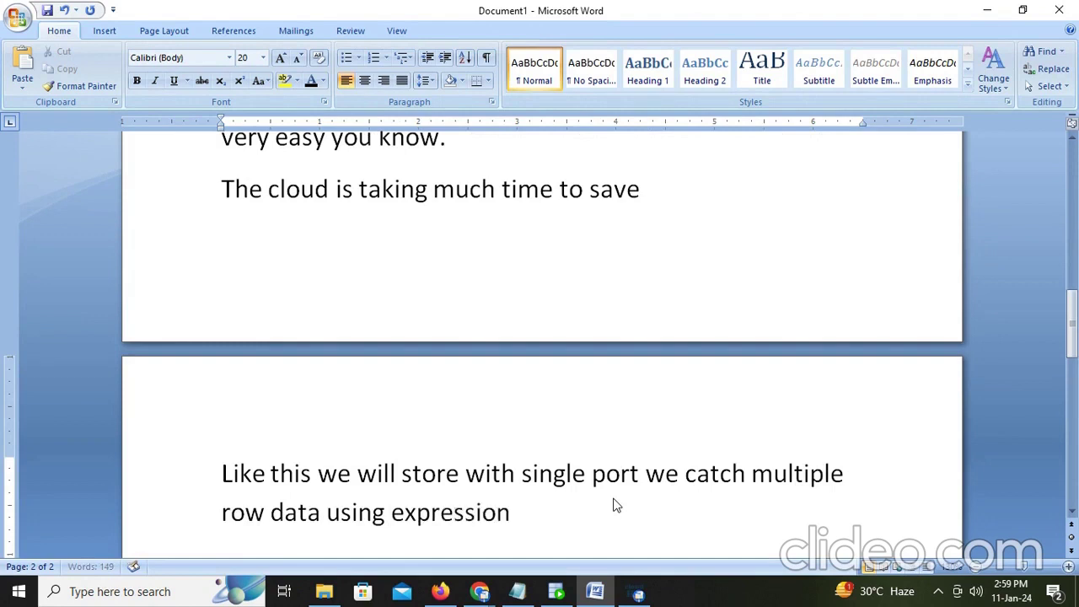
type(" we seggre")
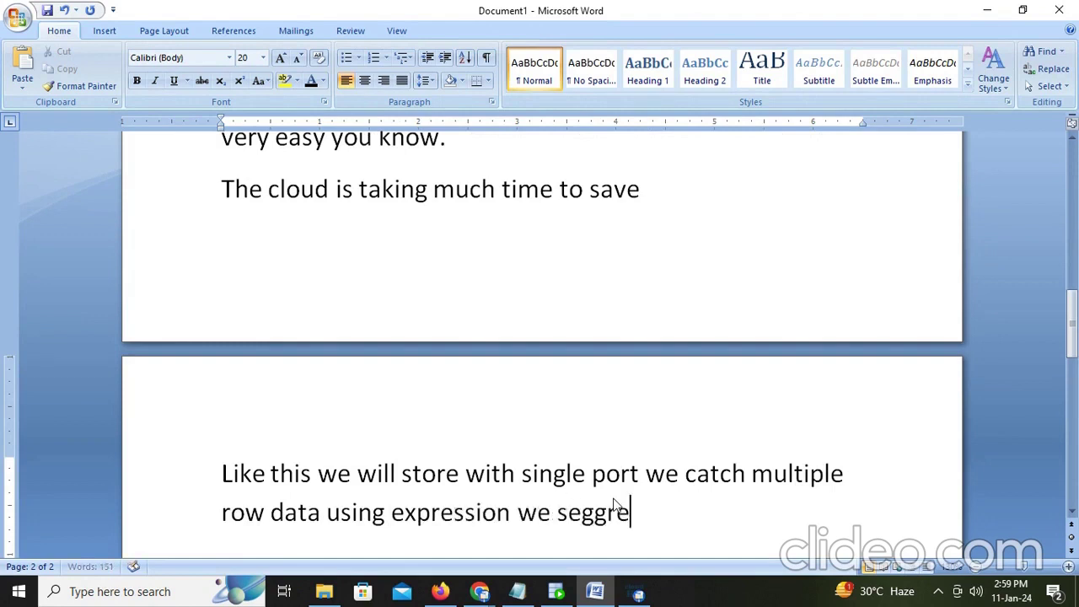
key("BackSpace")
key("BackSpace")
key("BackSpace")
type("regate in")
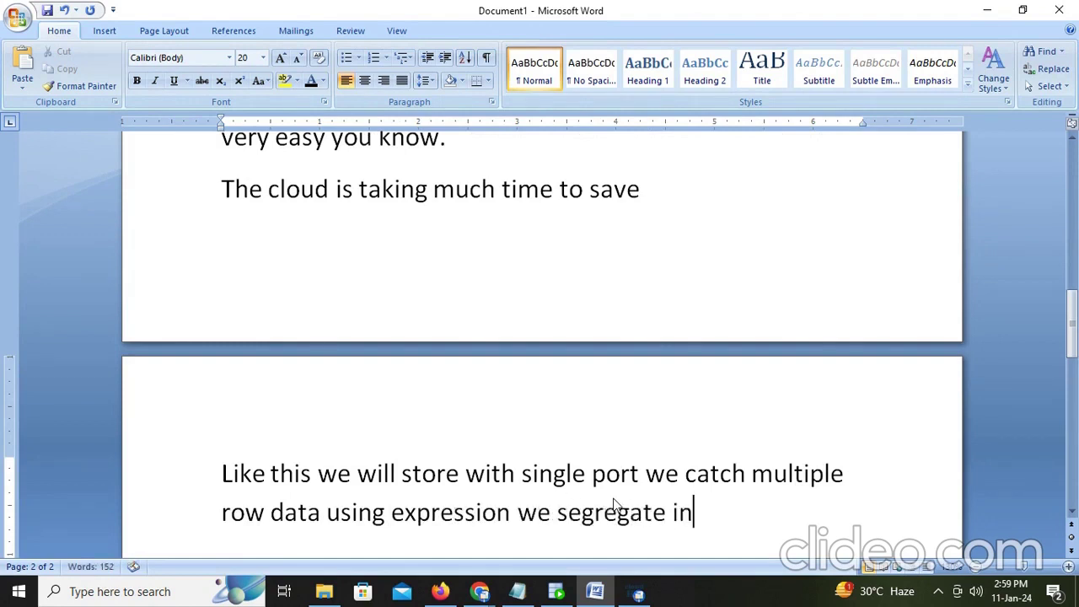
type("to appro")
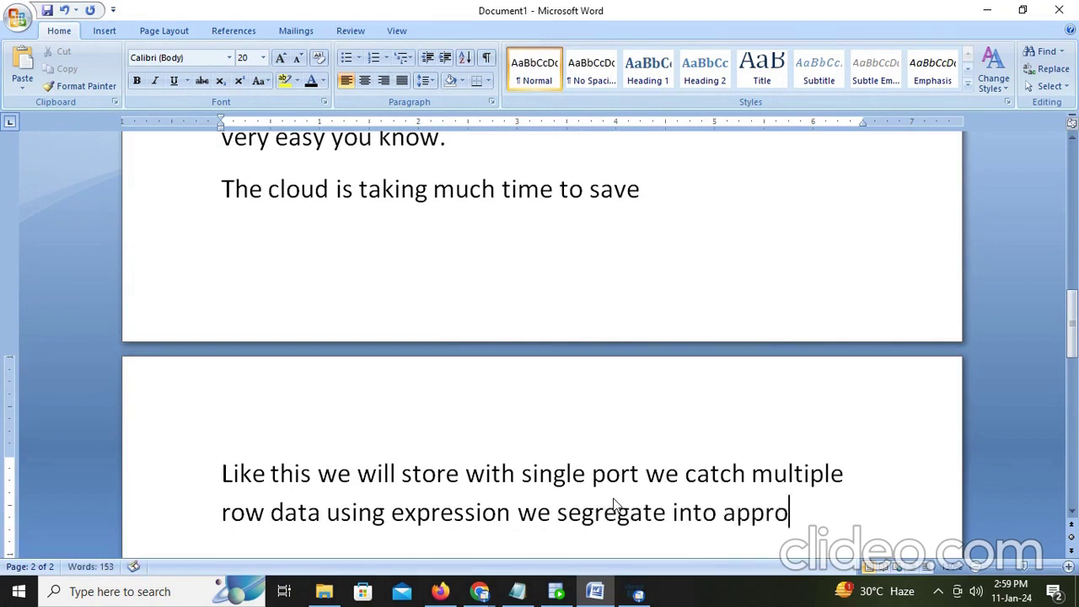
type("priate")
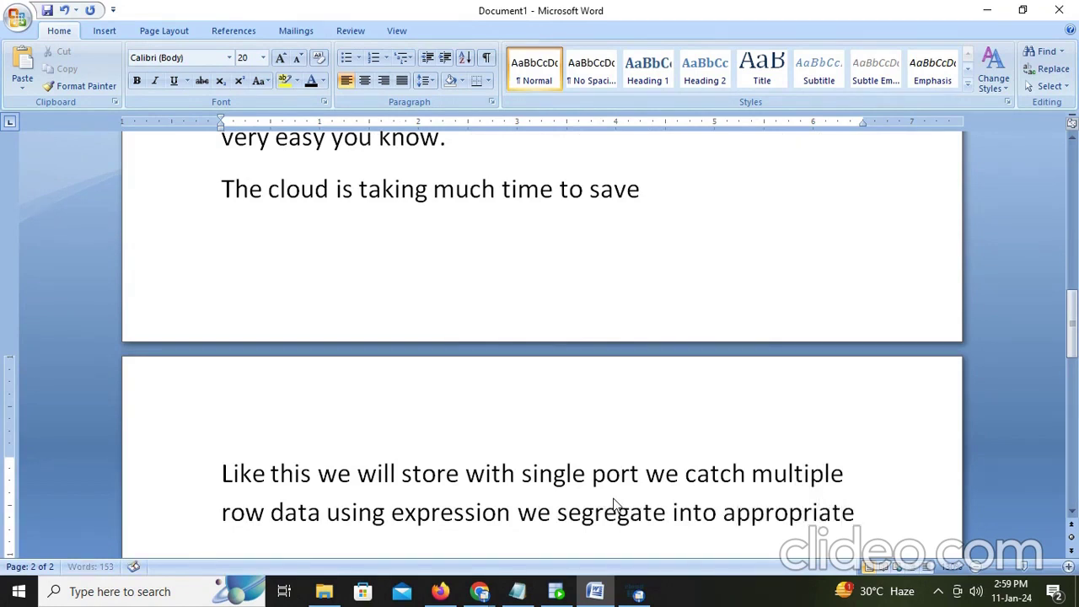
type(" field")
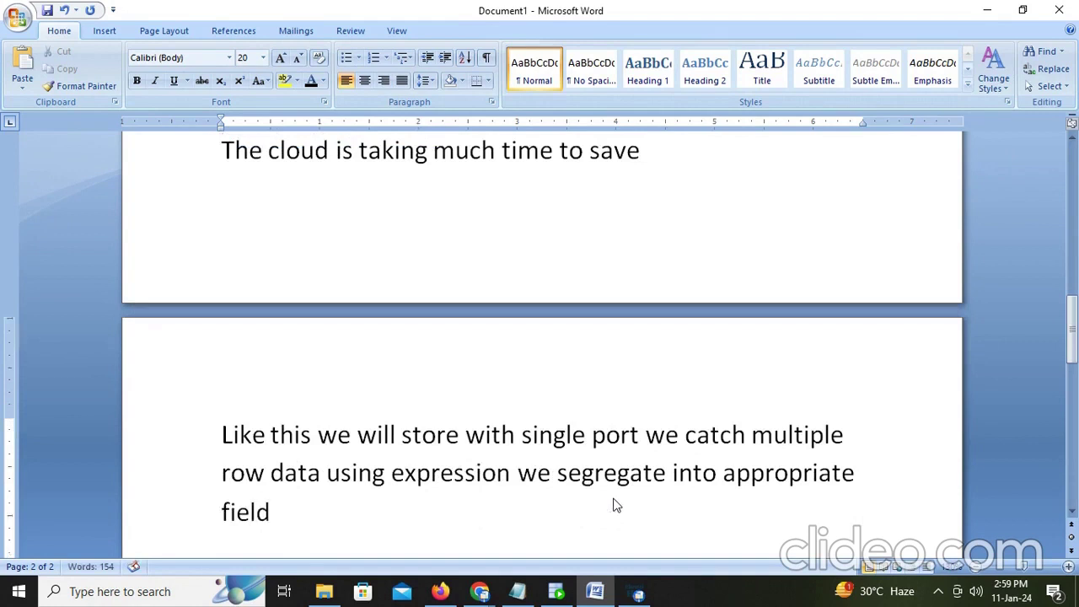
type(".")
key("Return")
Step: Add the closing line 'Thank you pls subscribe and like....' beneath that sentence
type("thenk")
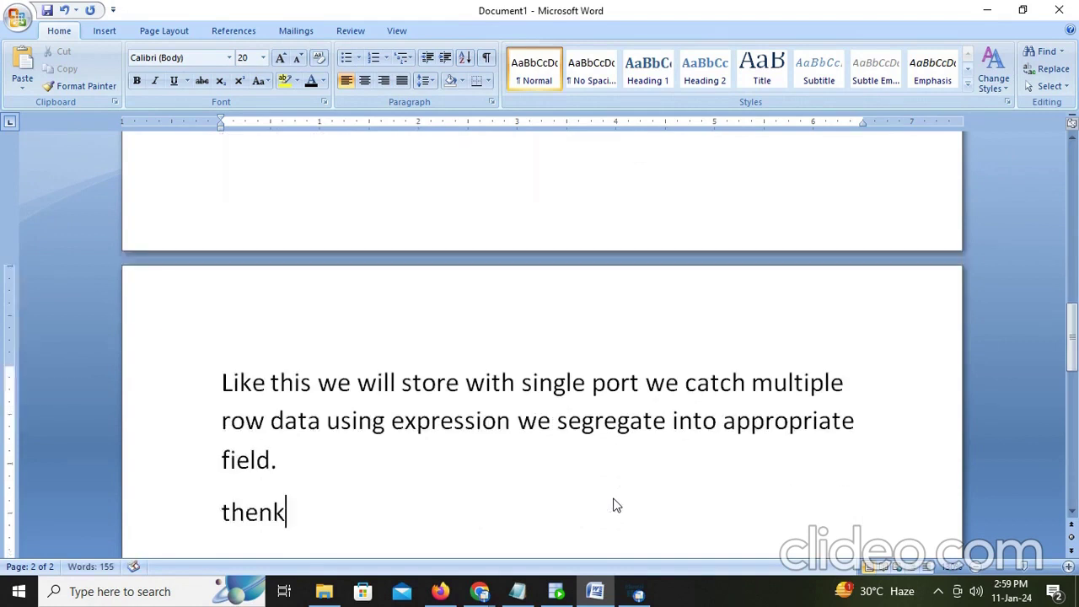
key("BackSpace")
key("BackSpace")
key("BackSpace")
type("ank you pl")
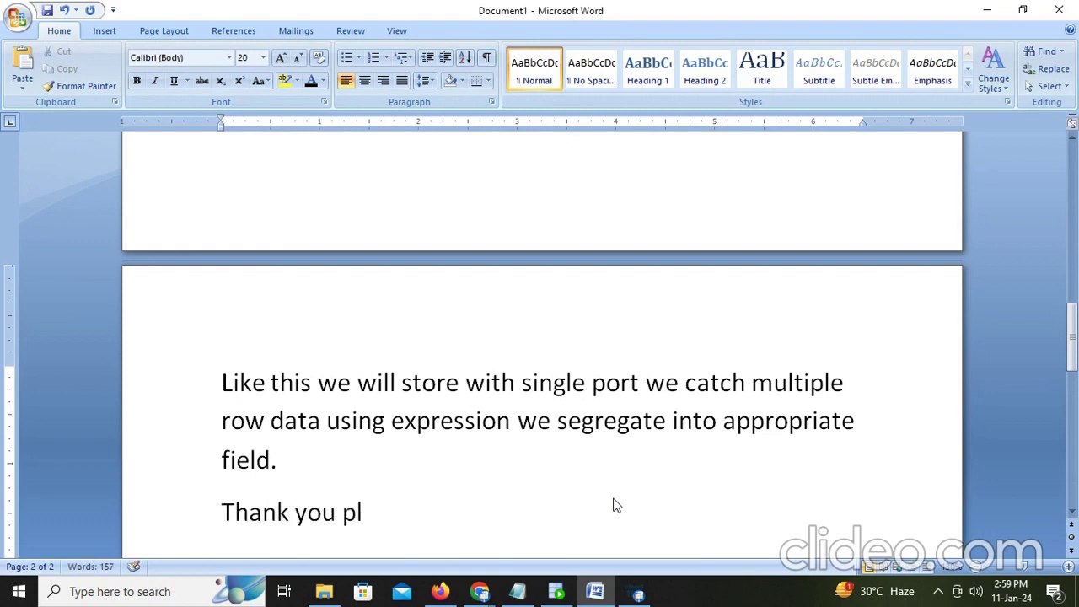
type("s subx")
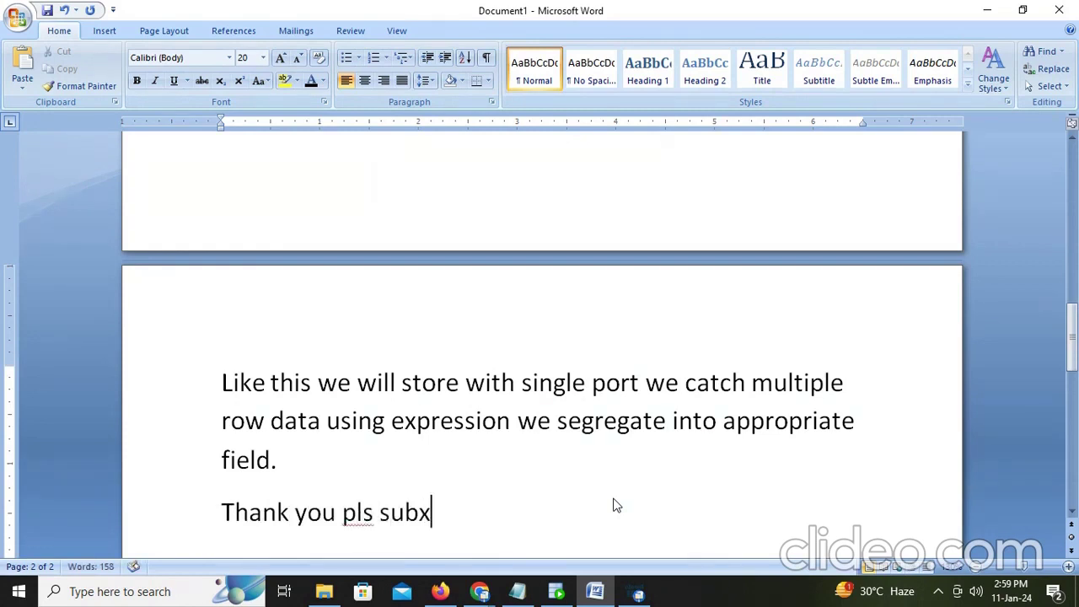
key("BackSpace")
type("s")
type("cribe an")
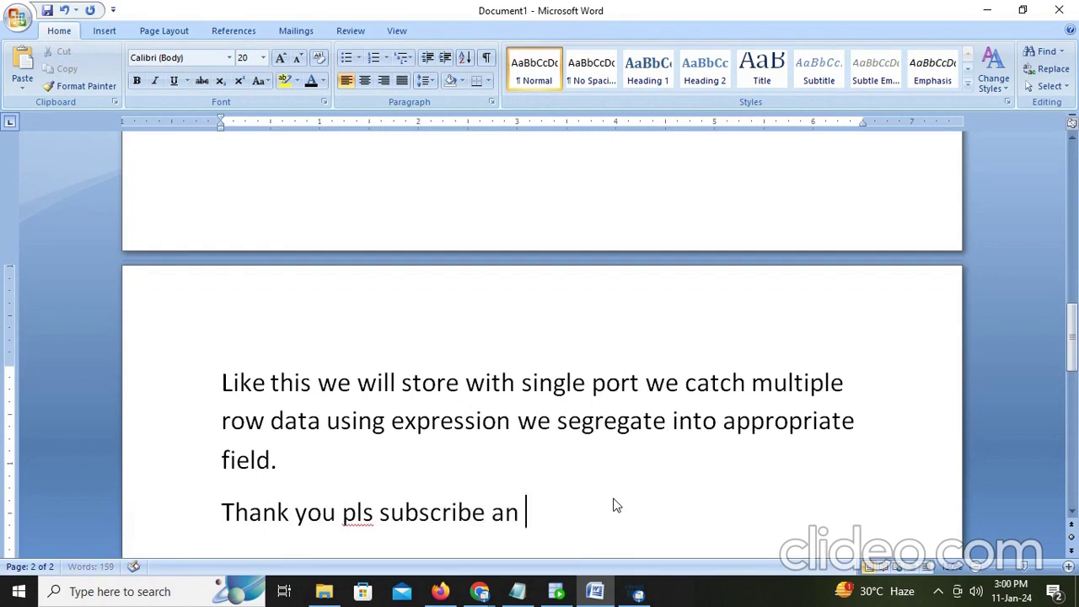
key("BackSpace")
type("d like....")
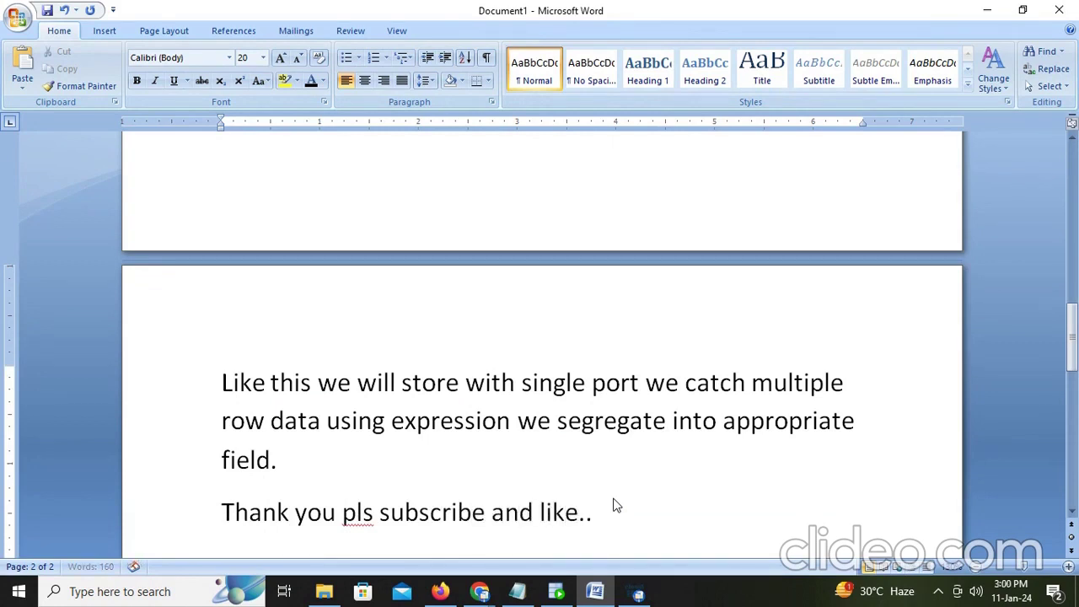
left_click(638, 595)
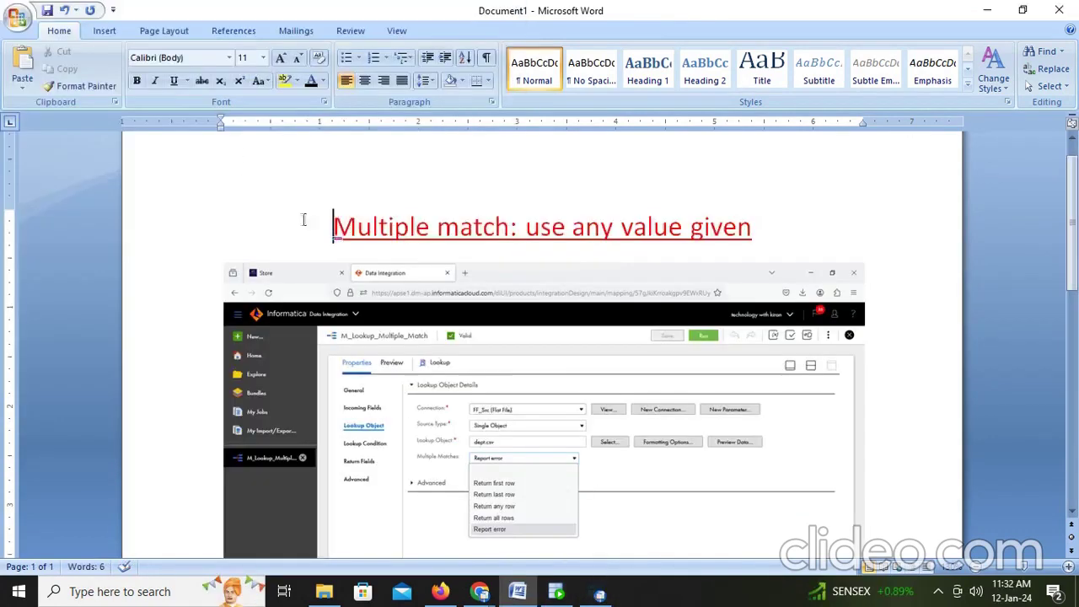
Step: Below the screenshot, begin a note that the source file is the employee file
left_click_drag(304, 217, 686, 217)
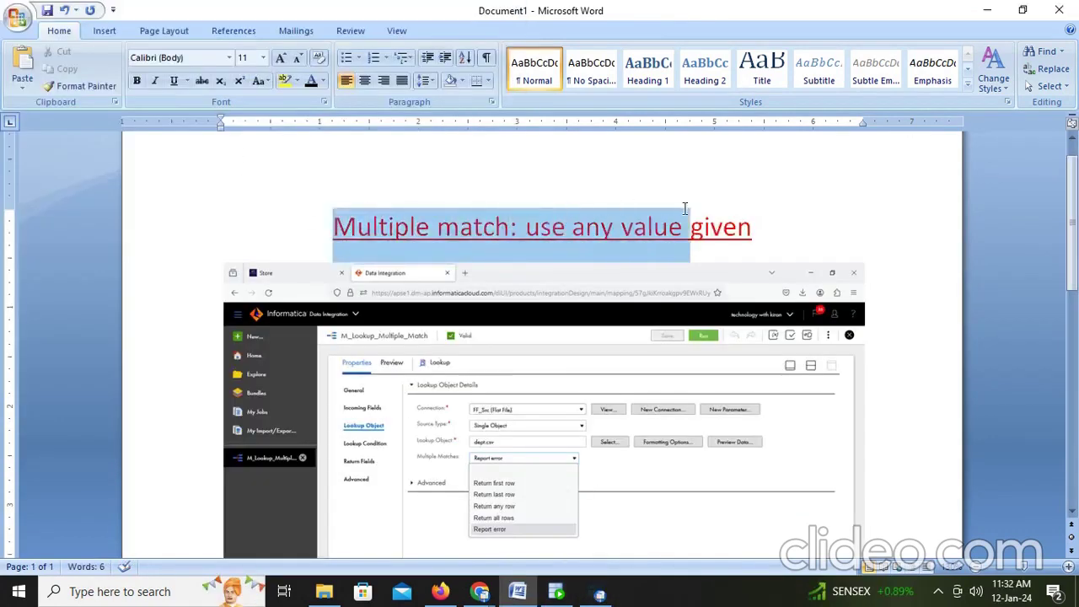
scroll(518, 430, "down", 2)
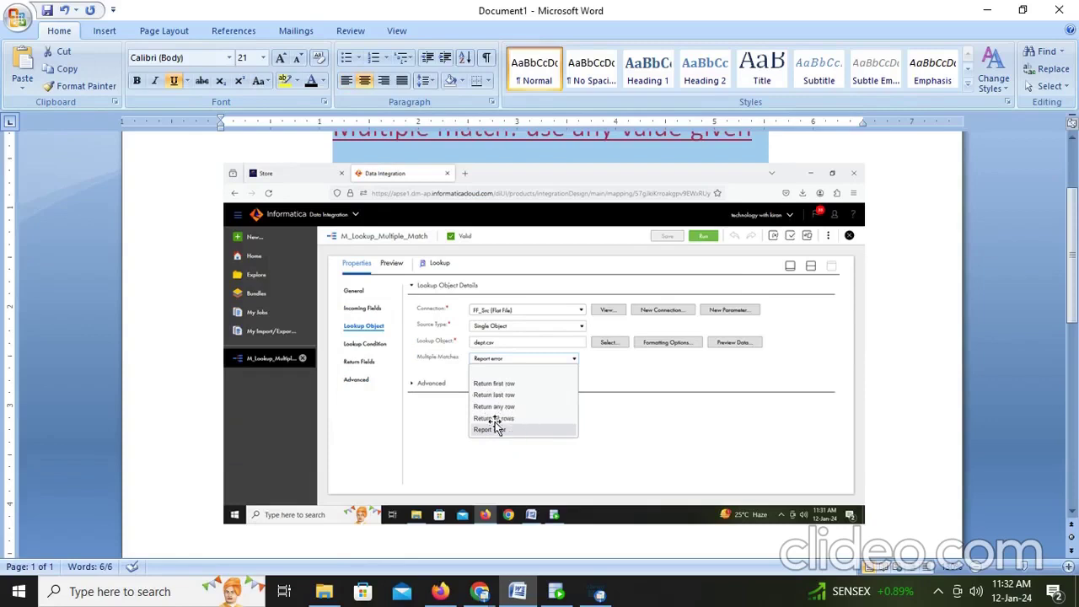
scroll(508, 418, "down", 5)
left_click(379, 385)
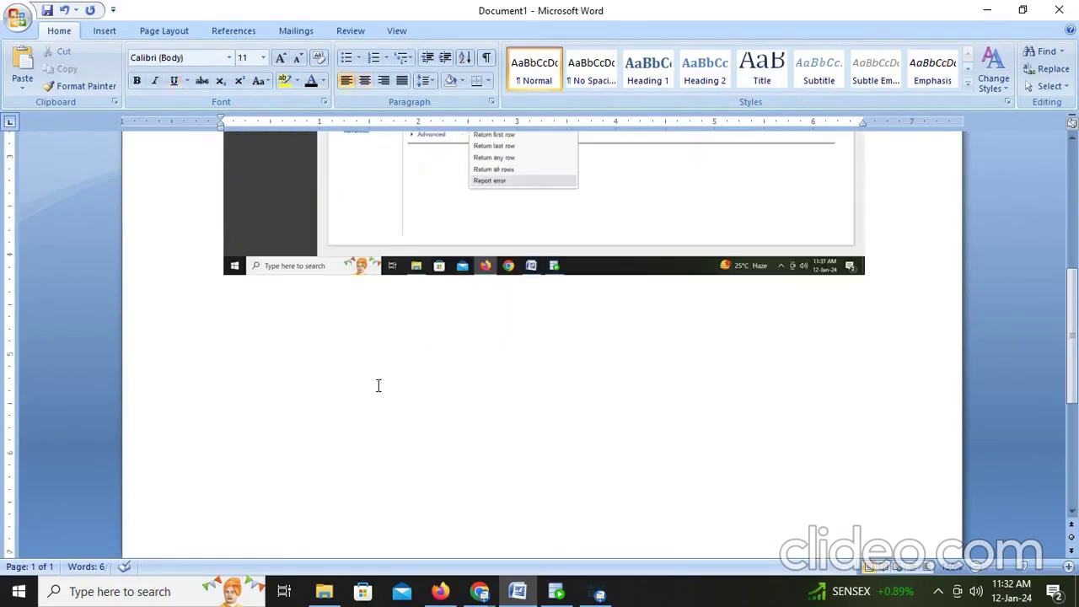
key("Return")
type("here we are ta")
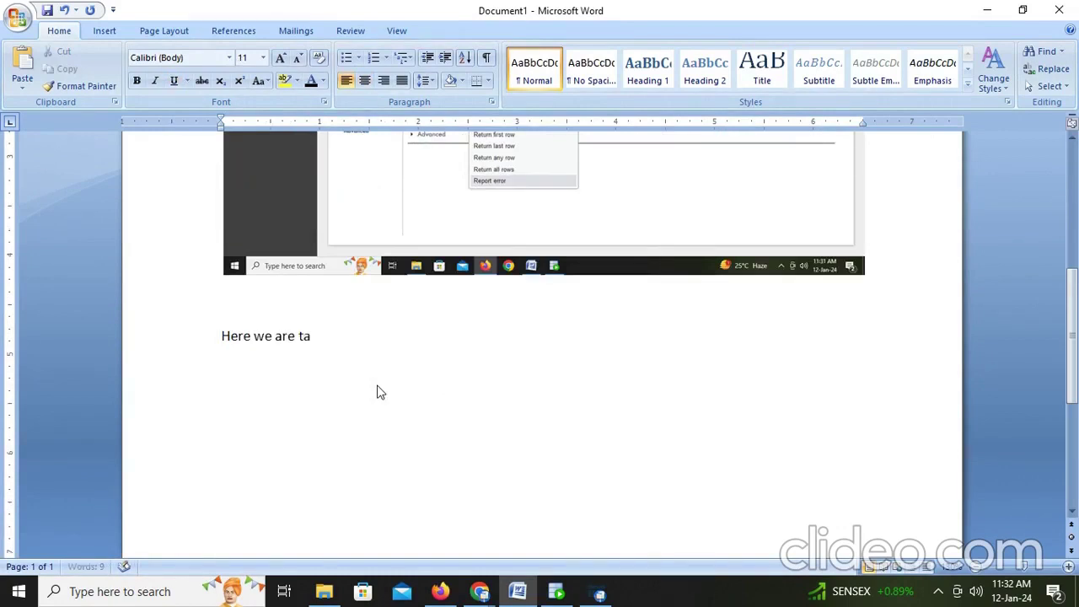
type("kein")
key("BackSpace")
key("BackSpace")
type("source file as employee file ")
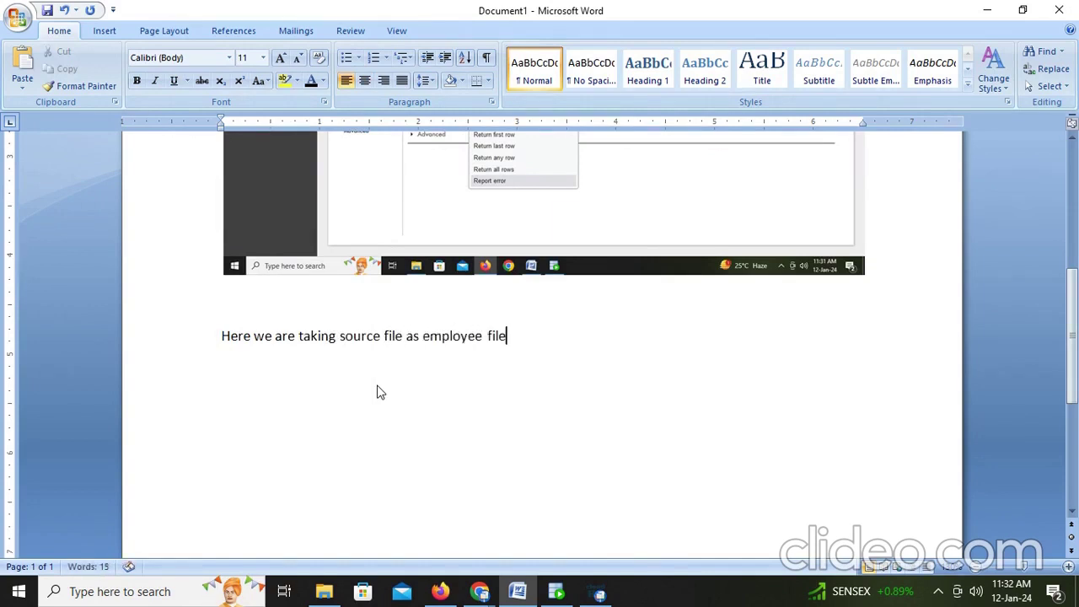
type("anm")
Step: Note the dept flat-file lookup with two duplicate dept id 20 values, marketing and banking
key("BackSpace")
type("d ")
type("lokk")
key("BackSpace")
key("BackSpace")
type("okup file ")
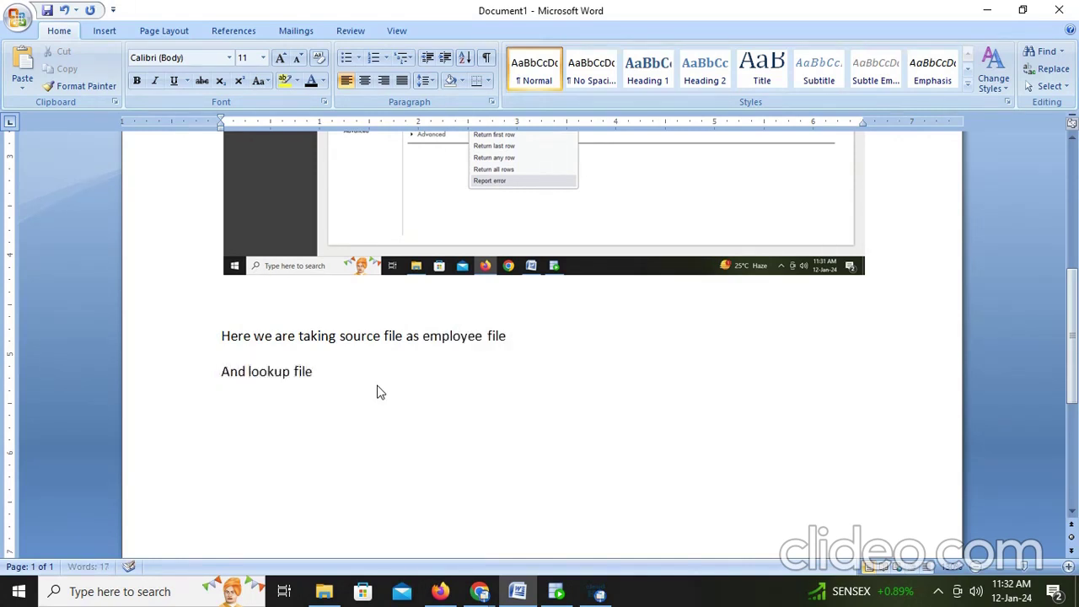
type("dept as flat fli")
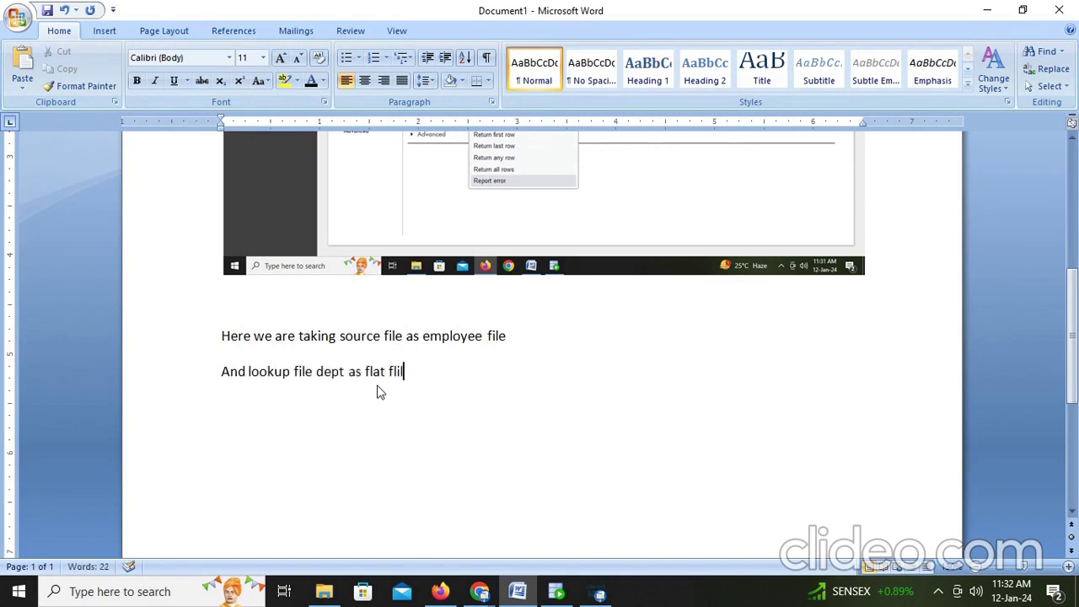
key("BackSpace")
type("ie")
key("BackSpace")
key("BackSpace")
key("BackSpace")
type("ile and with two dupl")
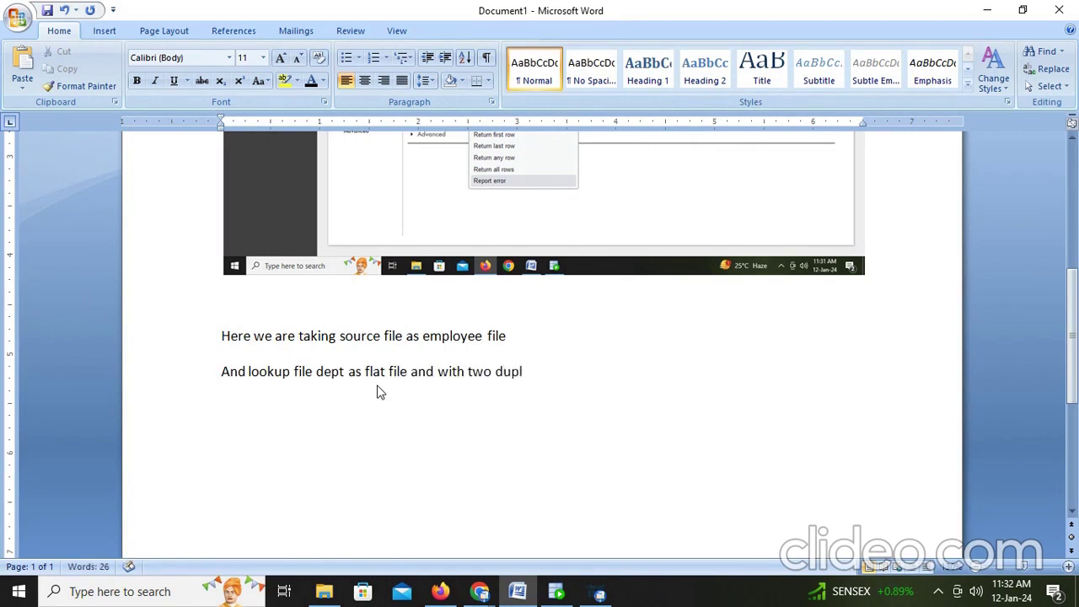
type("icate values for d")
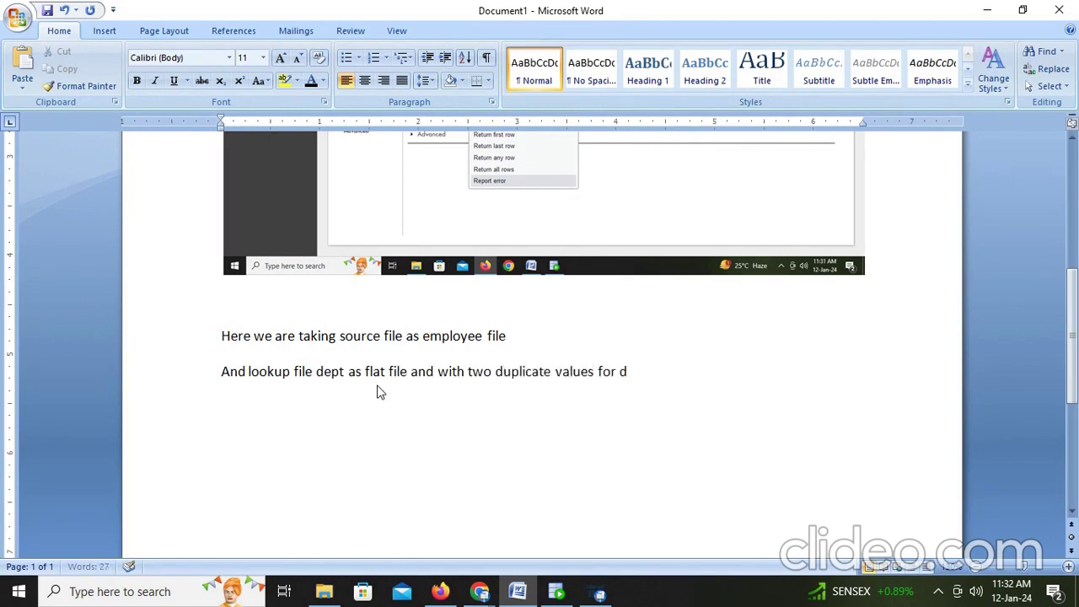
type("epr=")
key("BackSpace")
type("pt id 20 as mar")
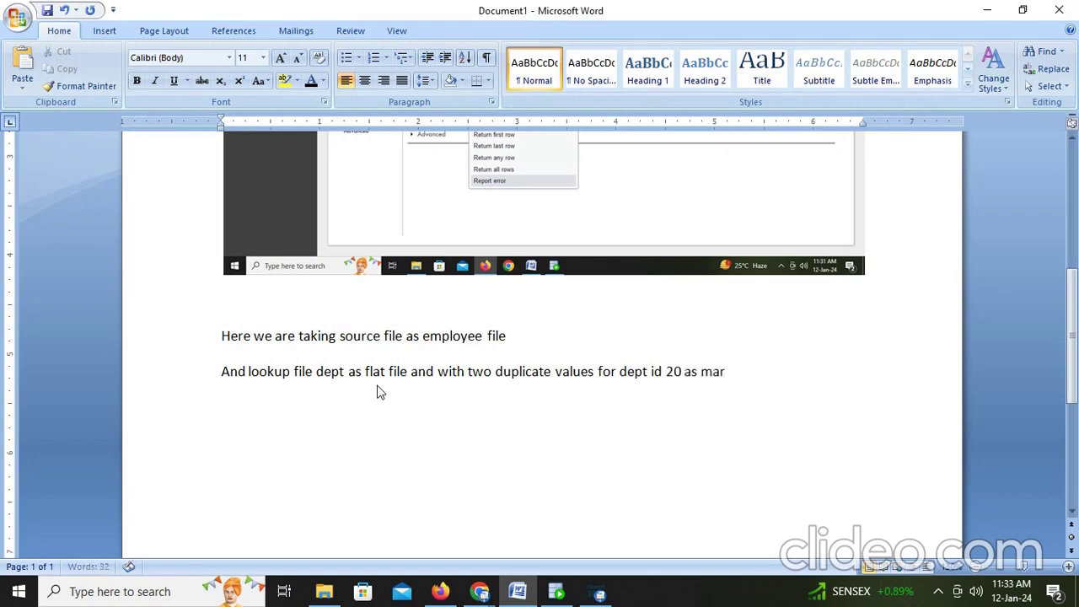
type("keting and ban")
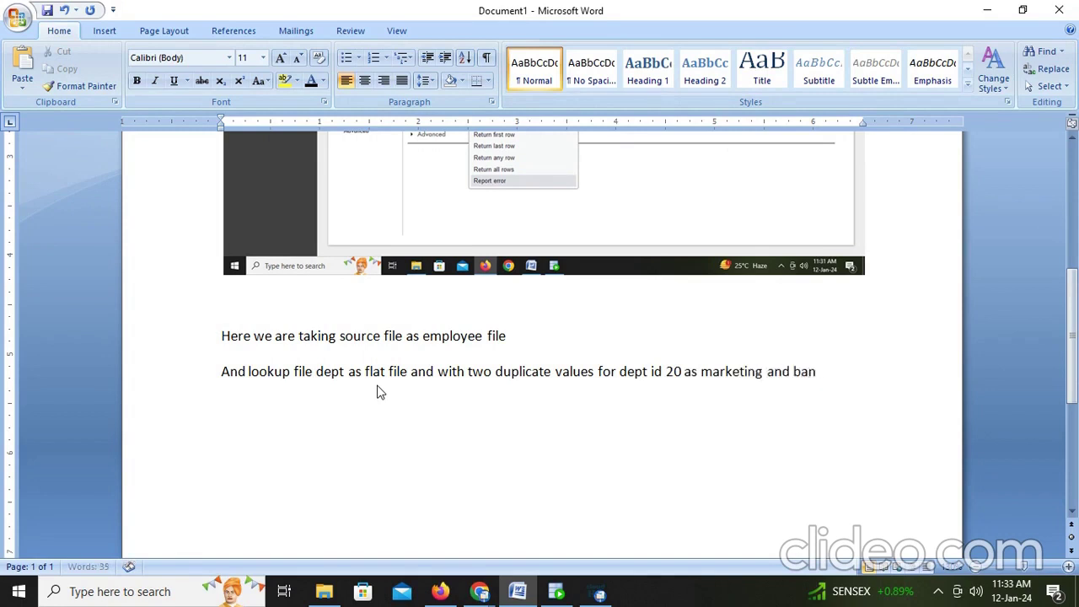
type("ing")
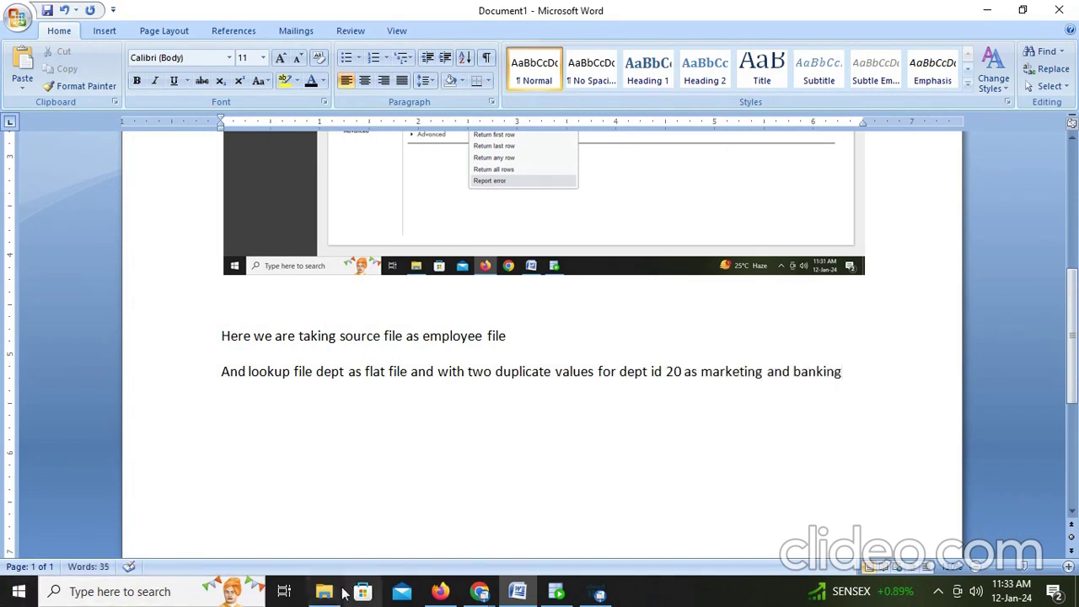
left_click(324, 591)
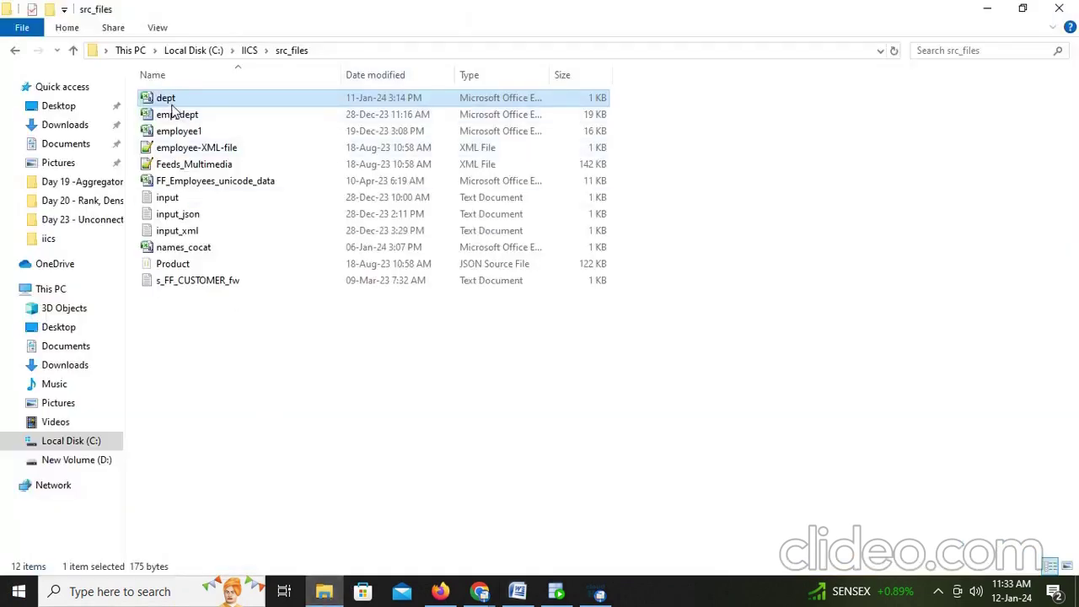
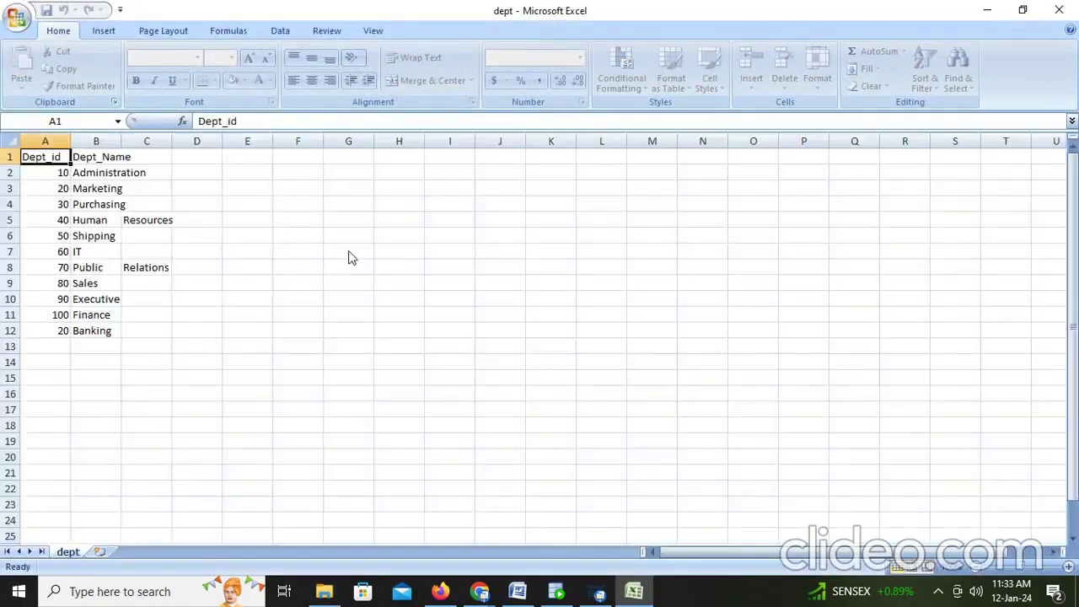
Step: Turn the 20 Marketing and 20 Banking rows red, then close the dept workbook without saving
left_click(53, 188)
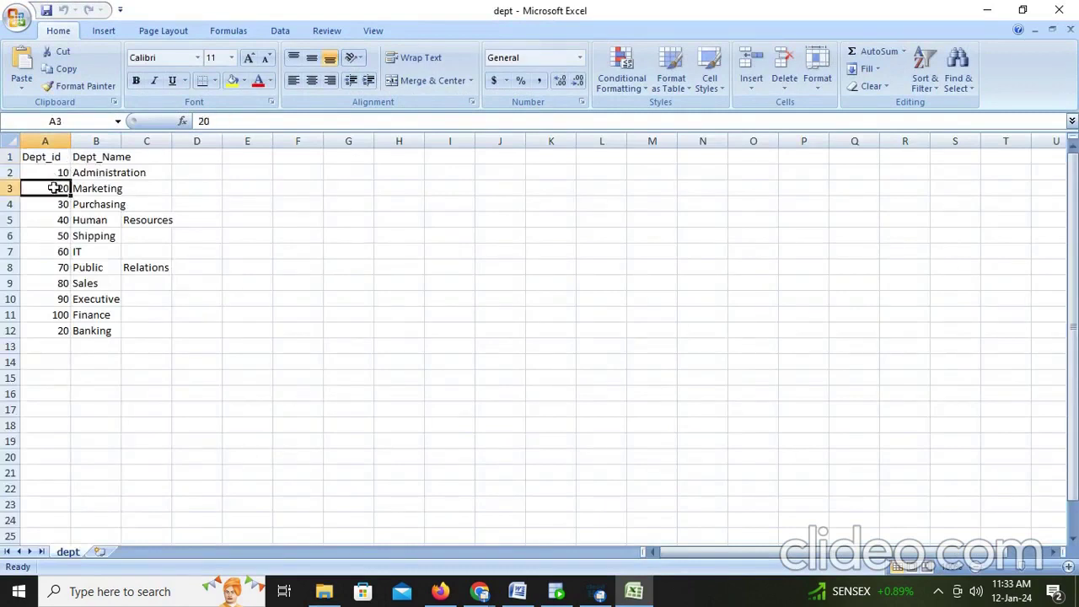
left_click_drag(38, 187, 92, 186)
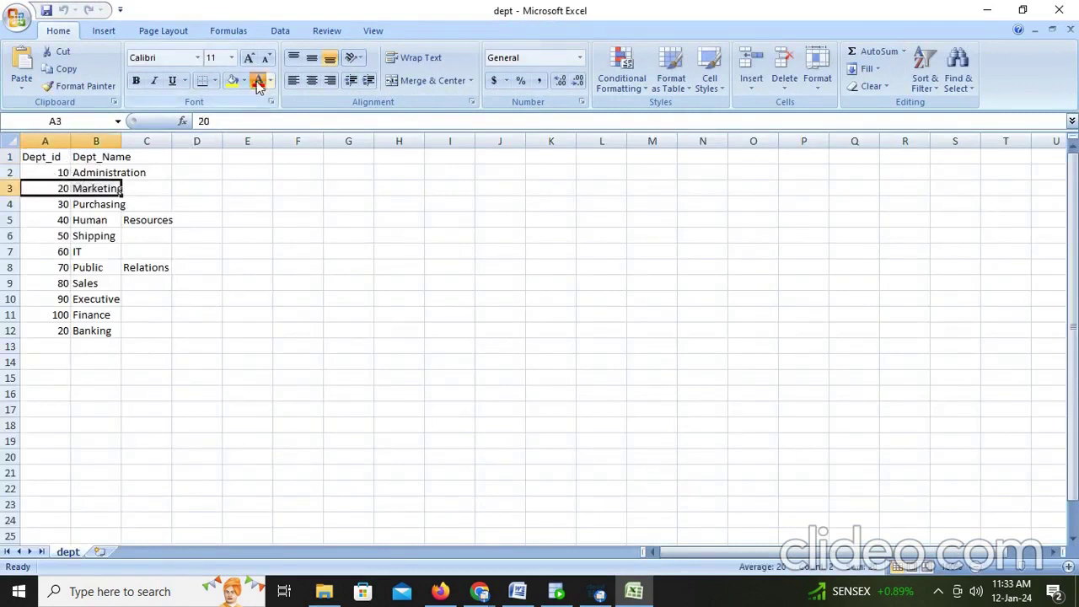
left_click(259, 82)
left_click(68, 332)
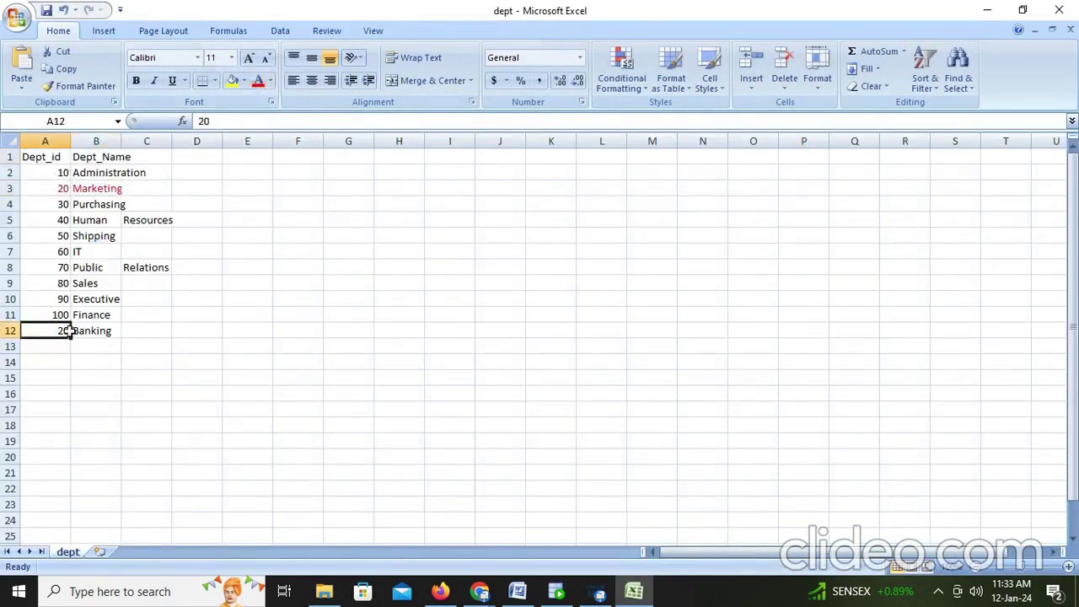
left_click_drag(68, 331, 87, 330)
left_click(259, 82)
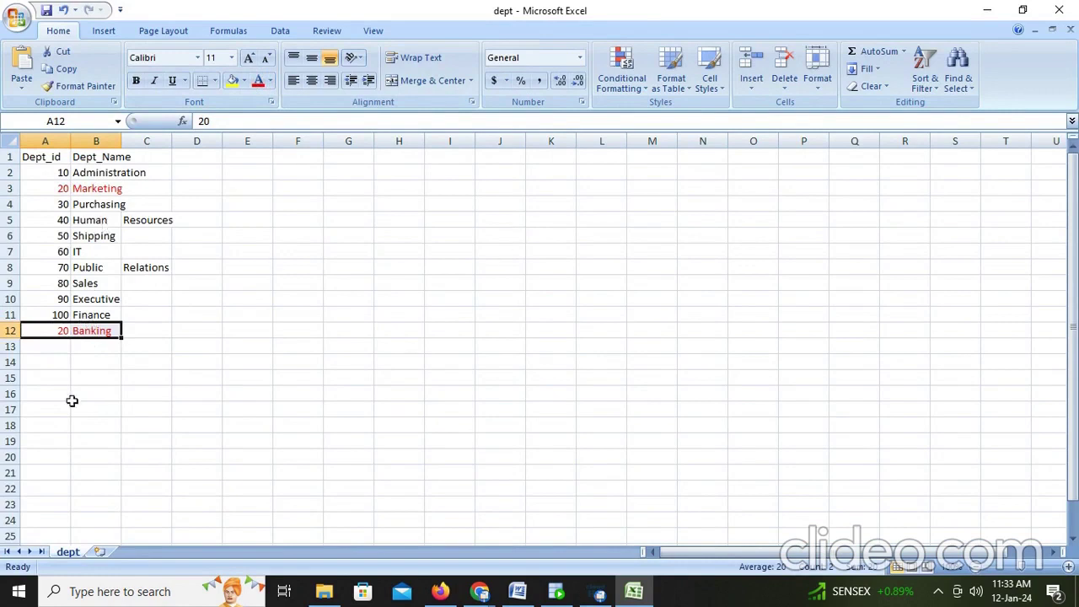
left_click(1064, 9)
left_click(553, 335)
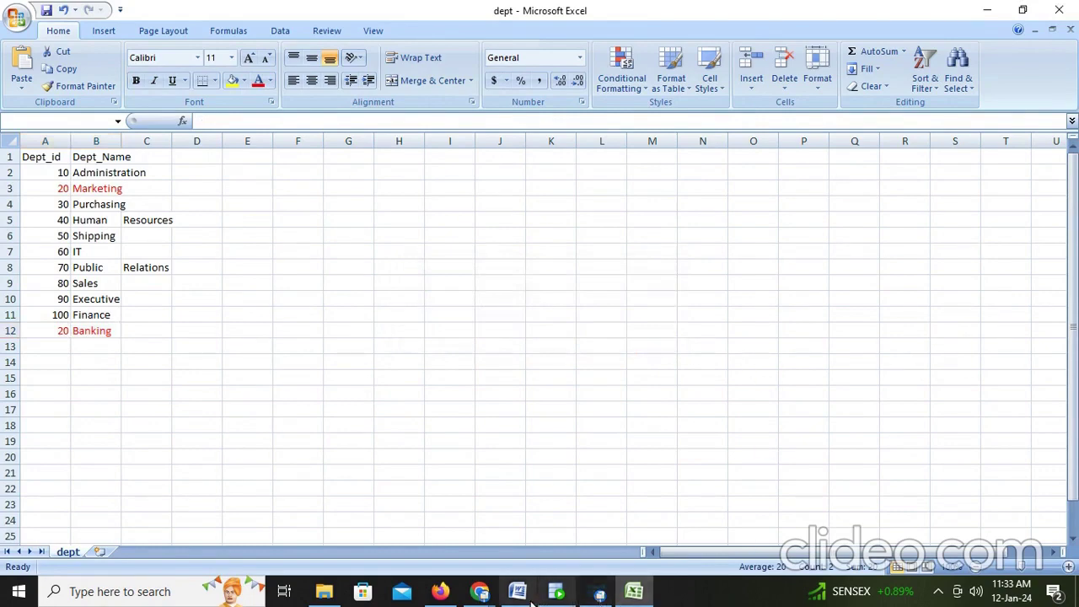
Step: Type 'I am looking the dep table with dept id and we see above propeties in practice and we see results also.'
left_click(518, 514)
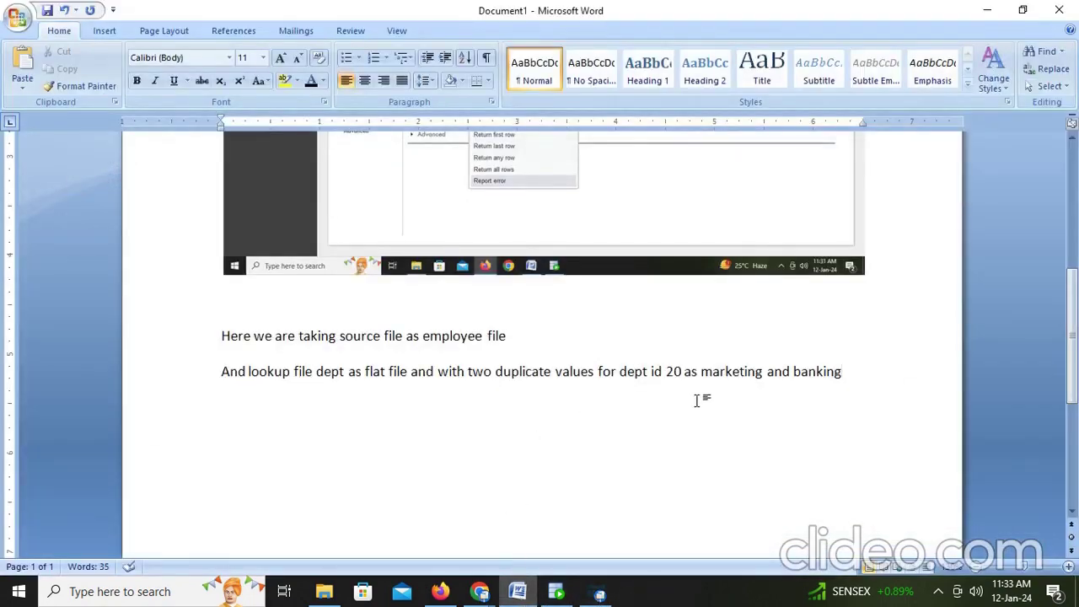
type("I am looking the")
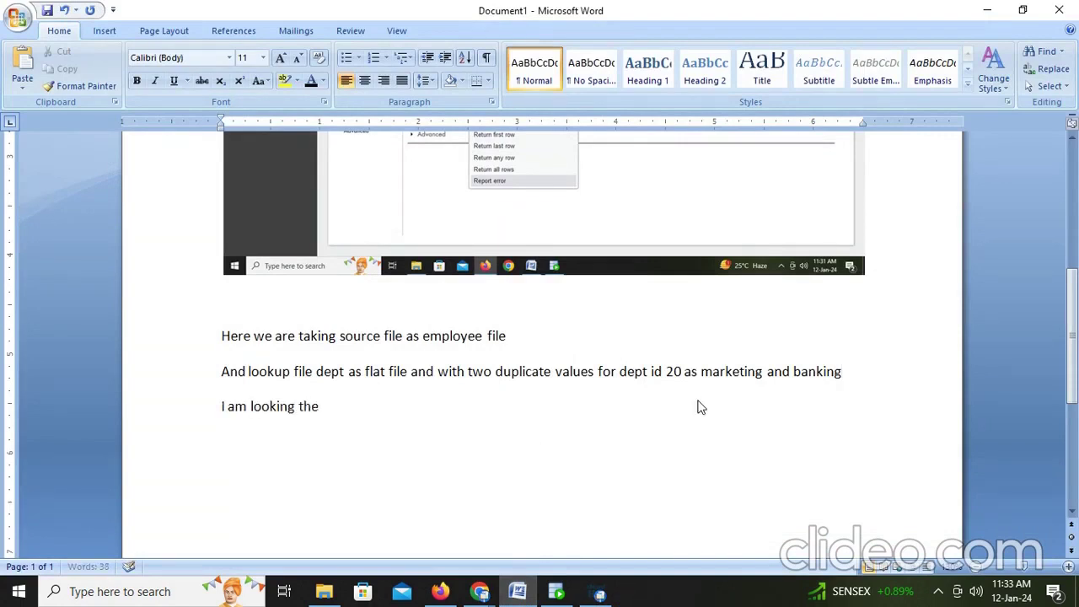
type(" dep")
type("table")
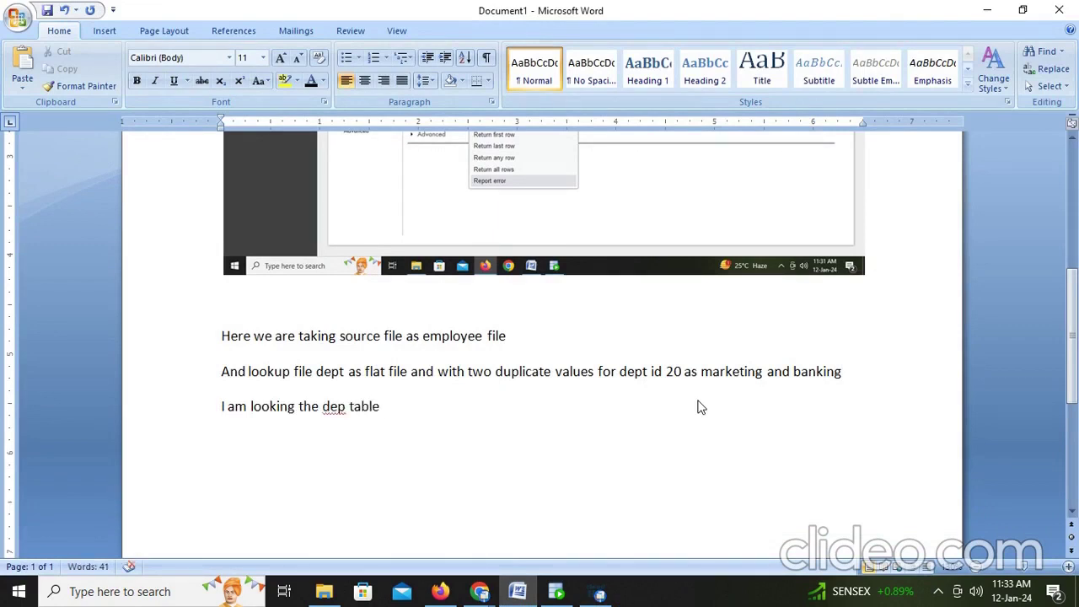
type(" with dept id ")
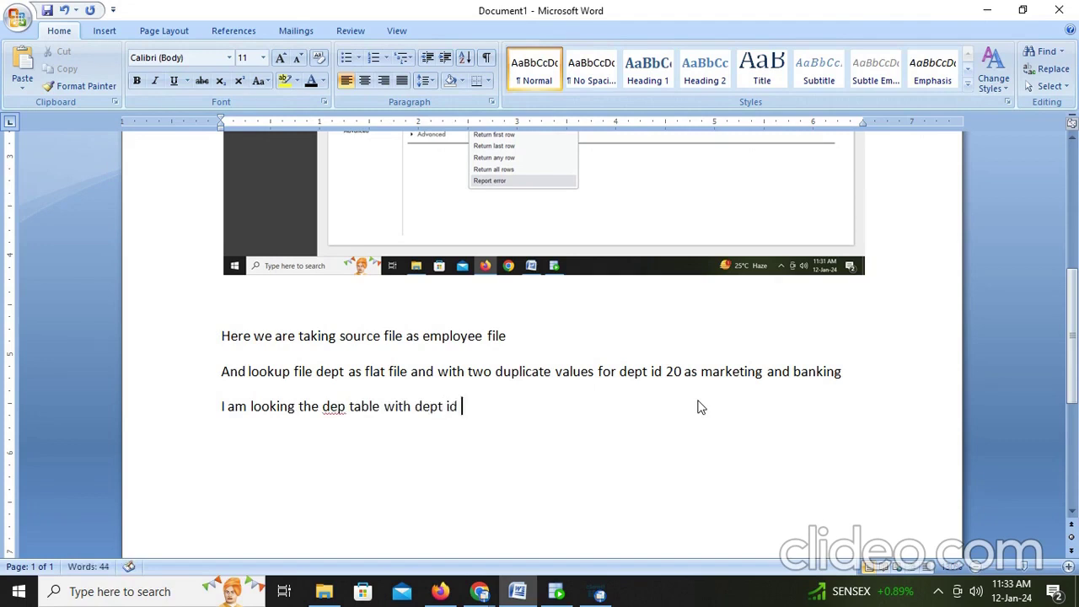
type("and we see")
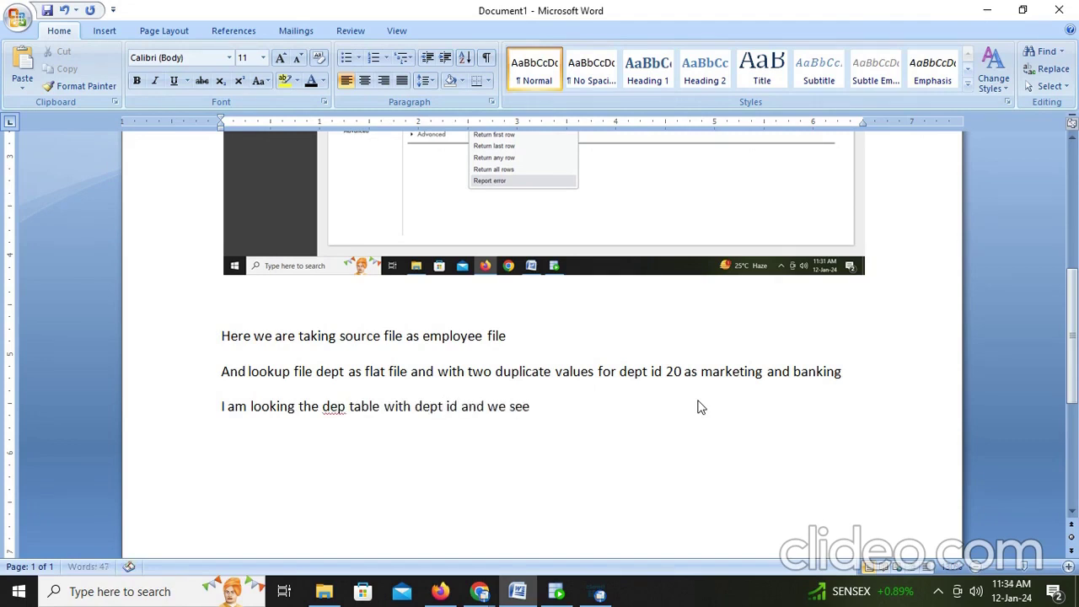
type(" above propeties in")
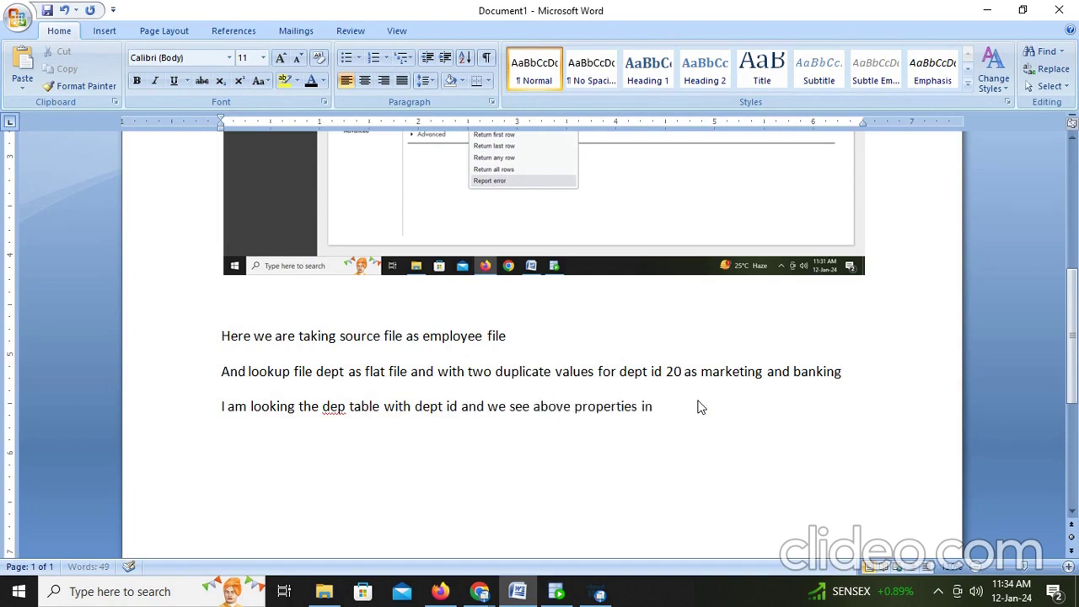
type(" practi")
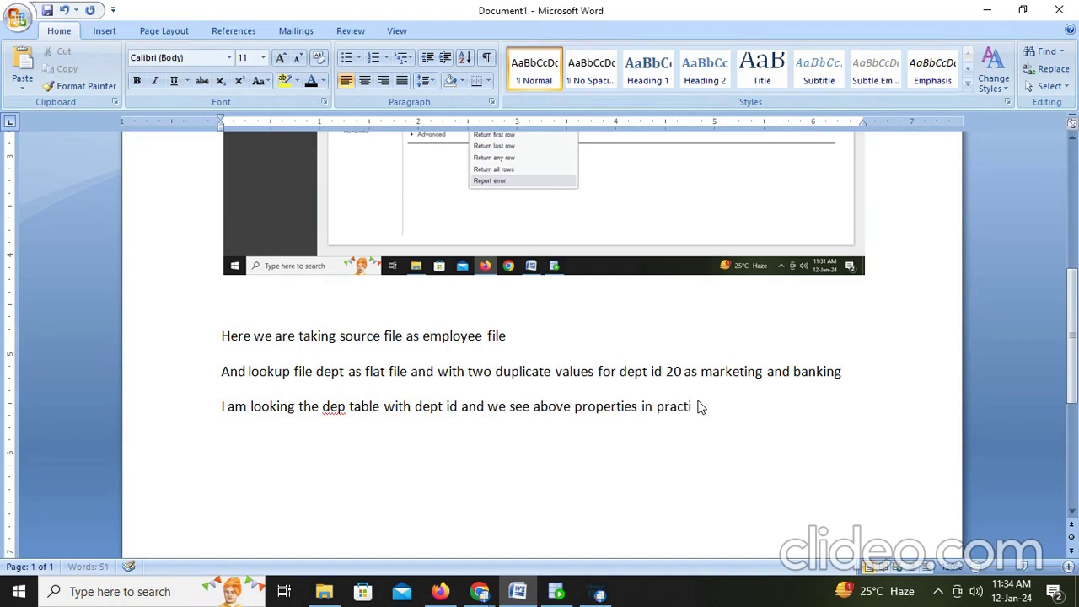
type("cae and we see re")
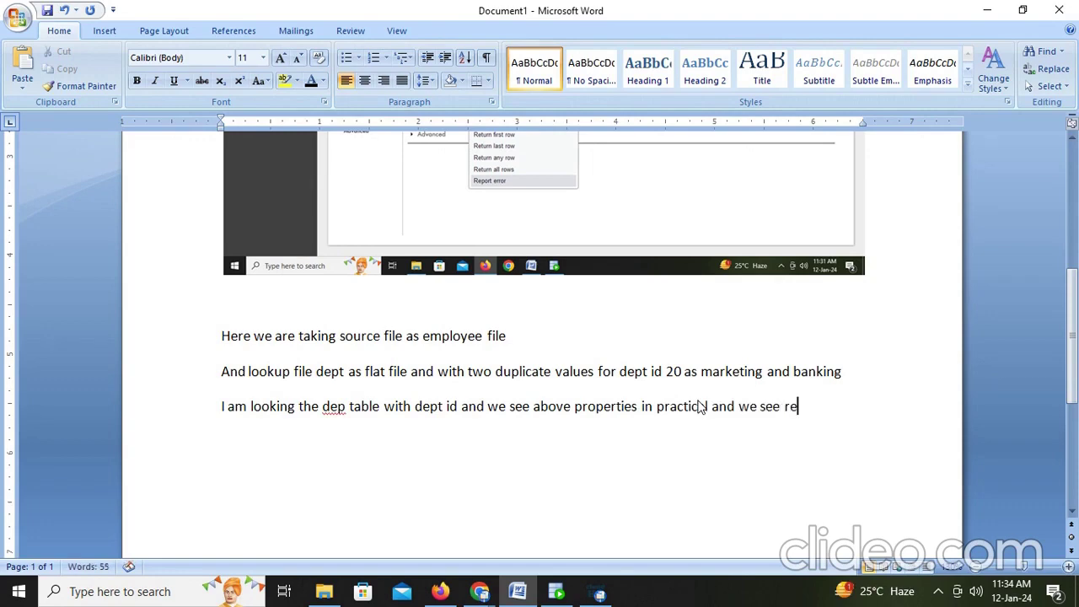
type("sults also")
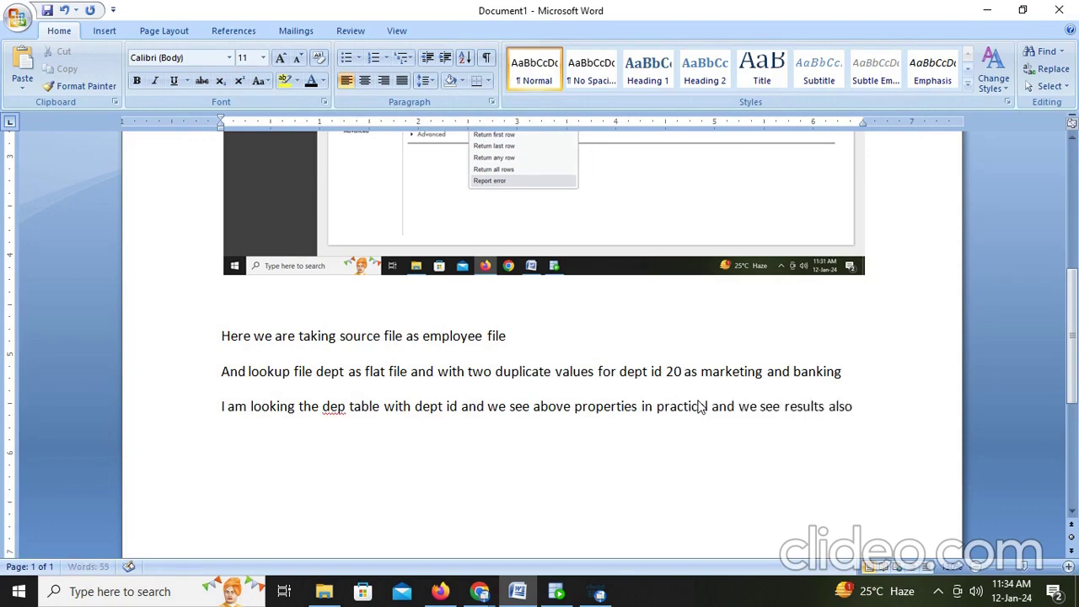
type(".")
scroll(687, 393, "up", 5)
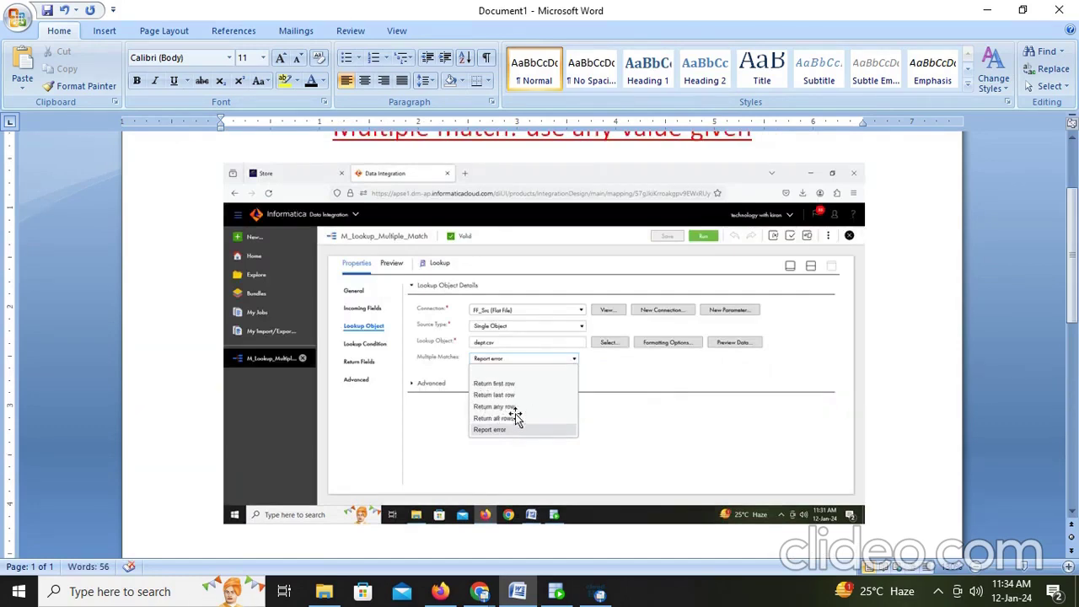
Step: Review the Source's Query Options filter EMPLOYEES.DEPARTMENT_ID = '20', then go back to the notes
left_click(440, 593)
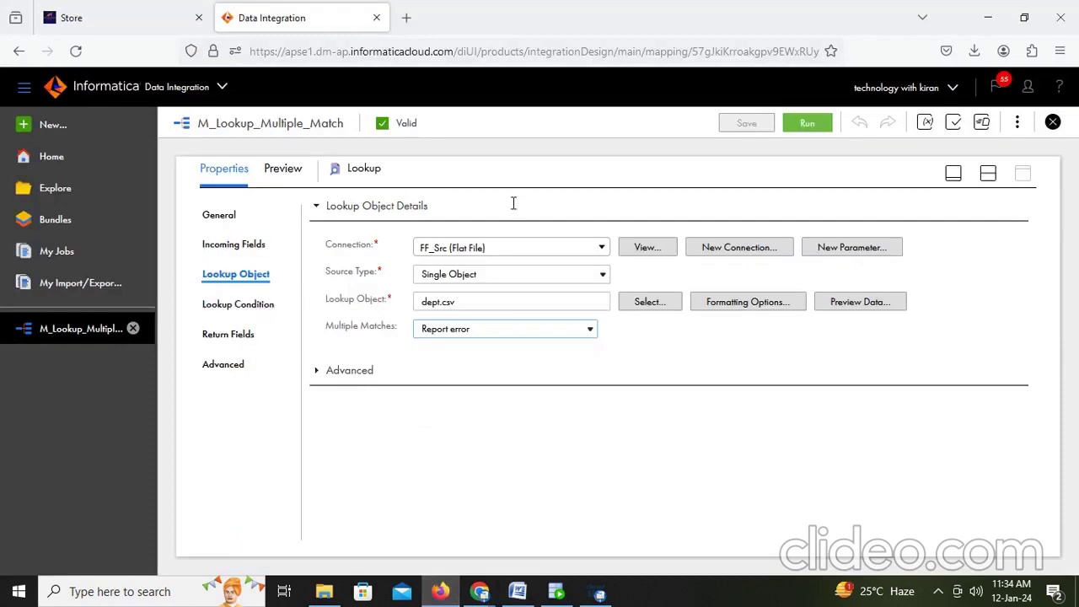
left_click(988, 175)
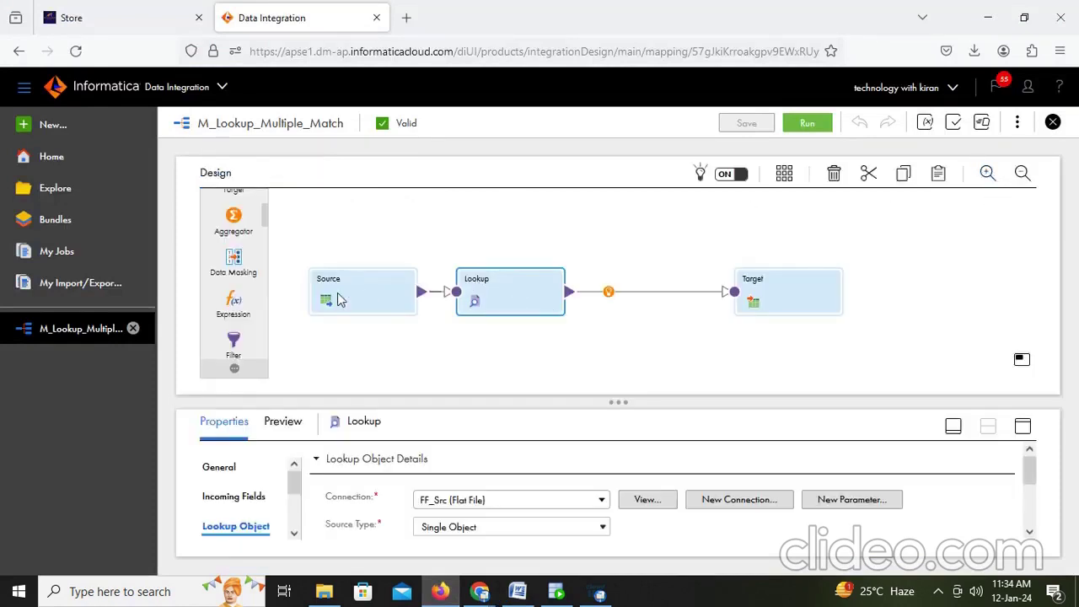
left_click(341, 300)
left_click(1023, 427)
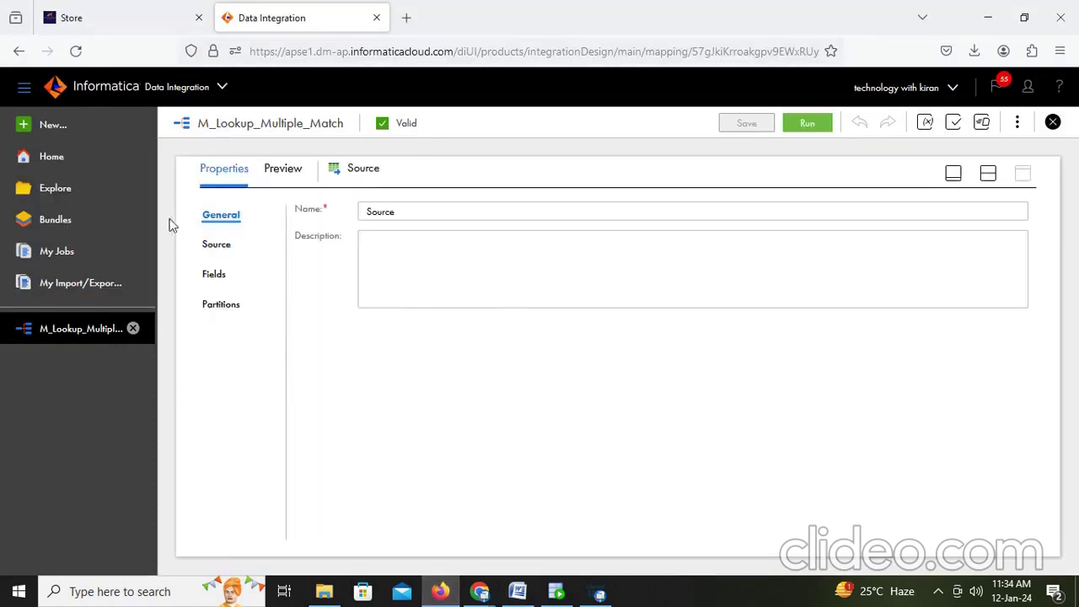
left_click(216, 243)
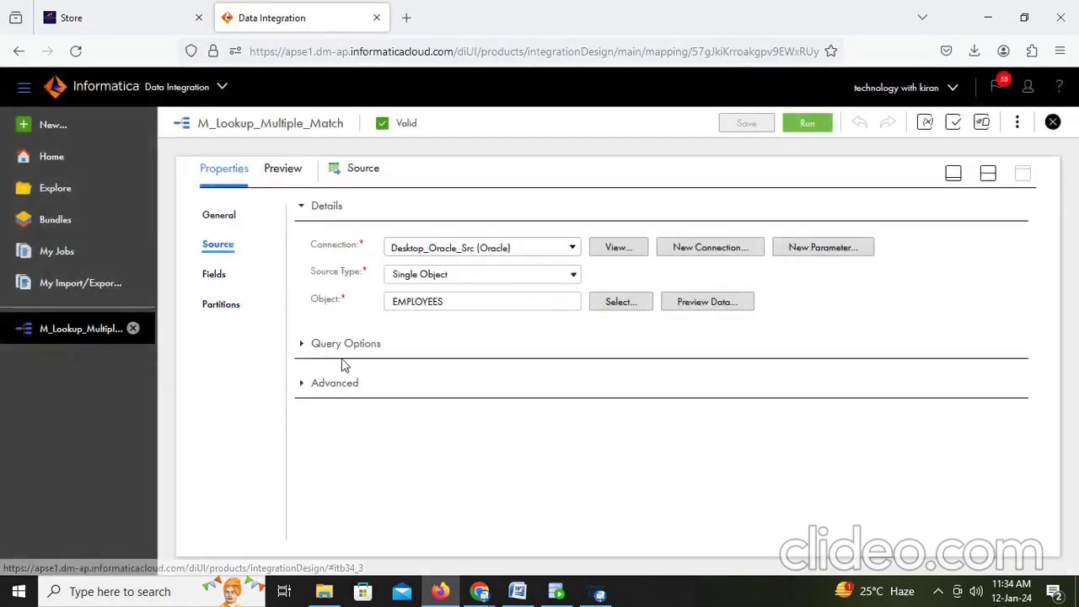
left_click(302, 344)
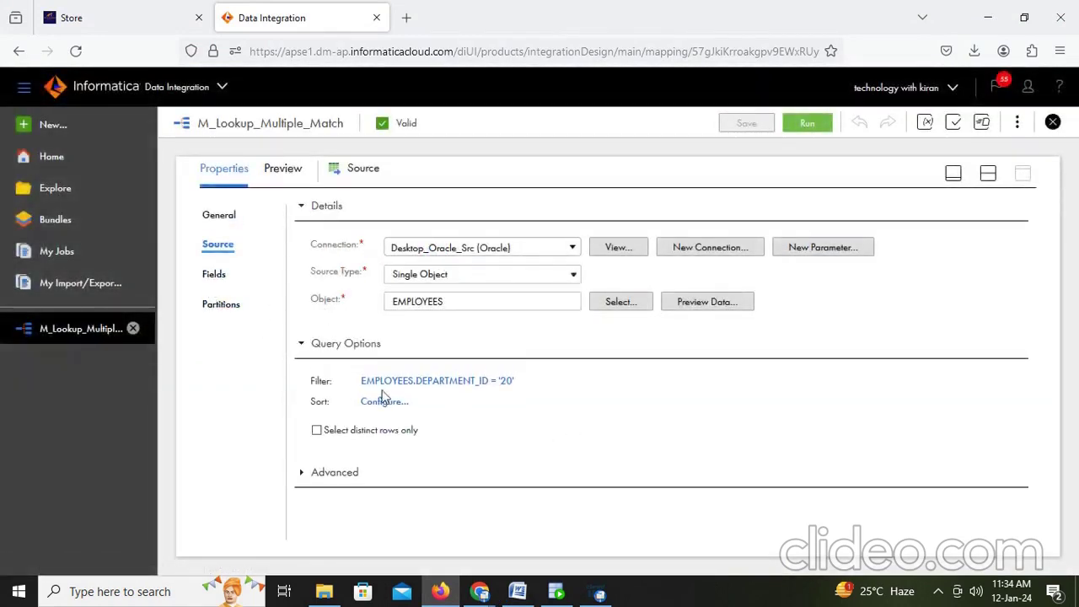
left_click_drag(357, 381, 533, 384)
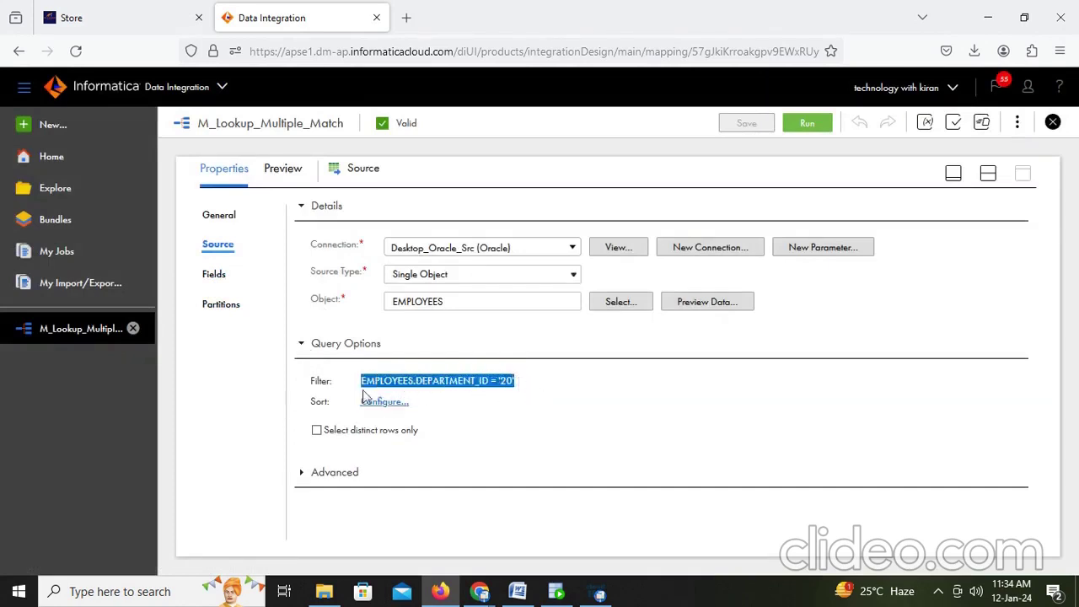
left_click(518, 591)
scroll(610, 466, "down", 5)
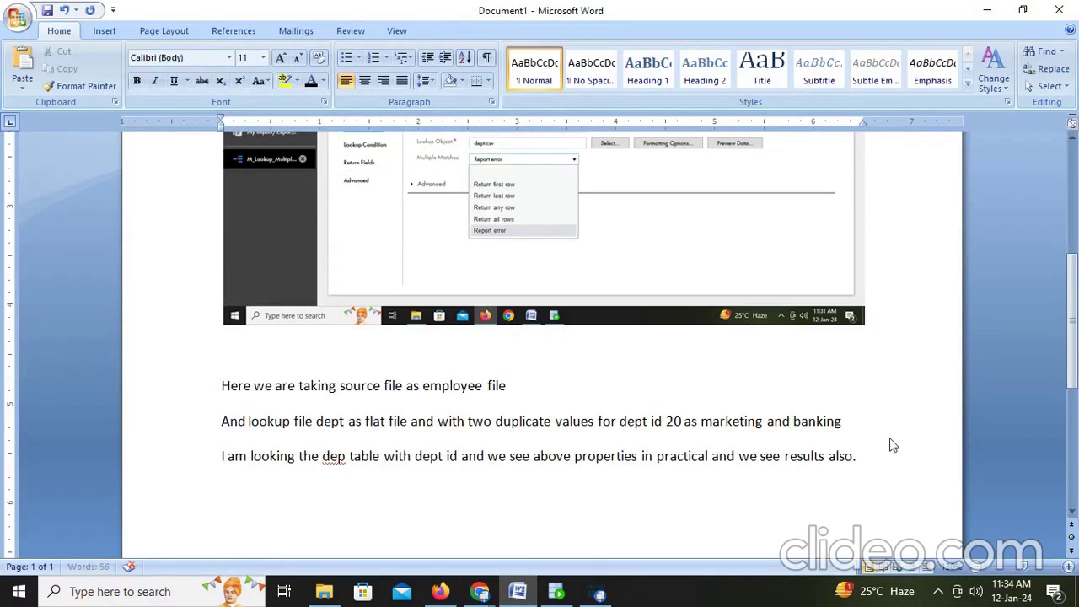
Step: Write 'In source I am taking only dept id 20' and, on a new line, 'so it is left outer join always'
type("IN sourece a")
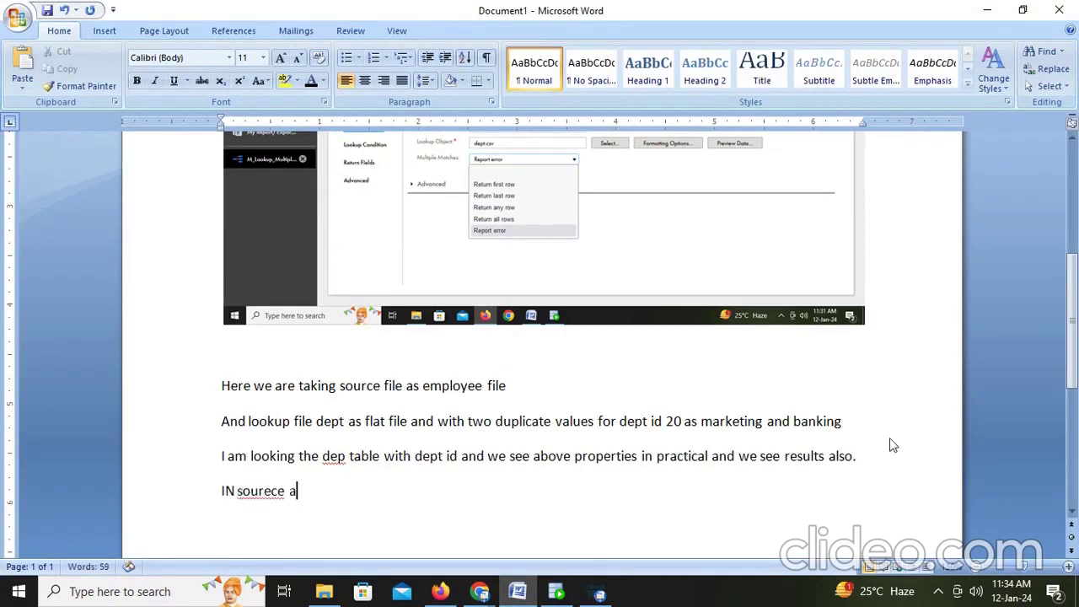
key("BackSpace")
key("BackSpace")
key("BackSpace")
key("BackSpace")
key("BackSpace")
key("BackSpace")
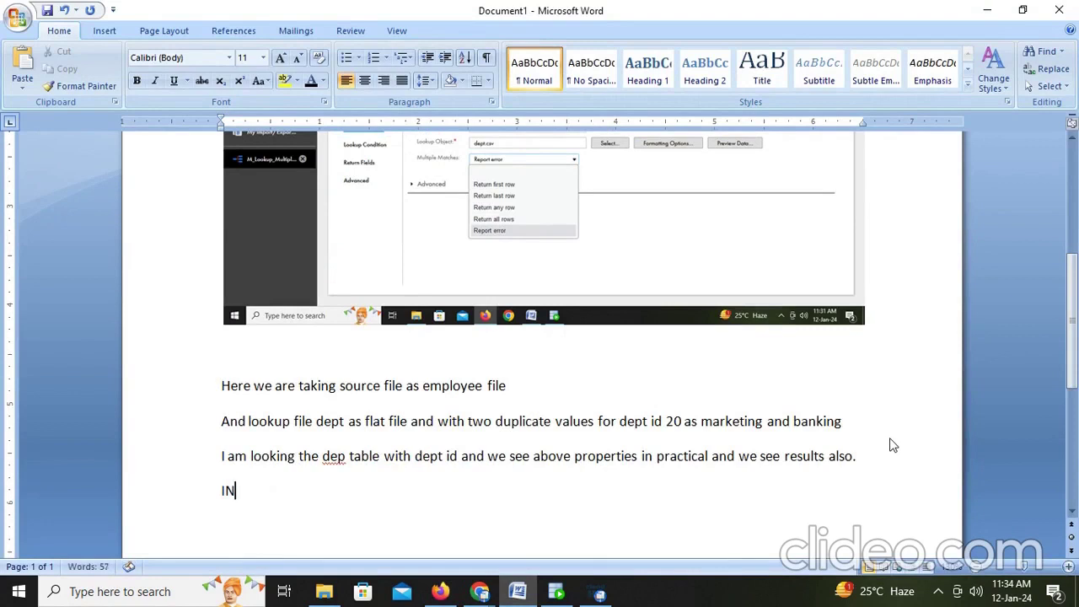
key("BackSpace")
type("n source I am tak")
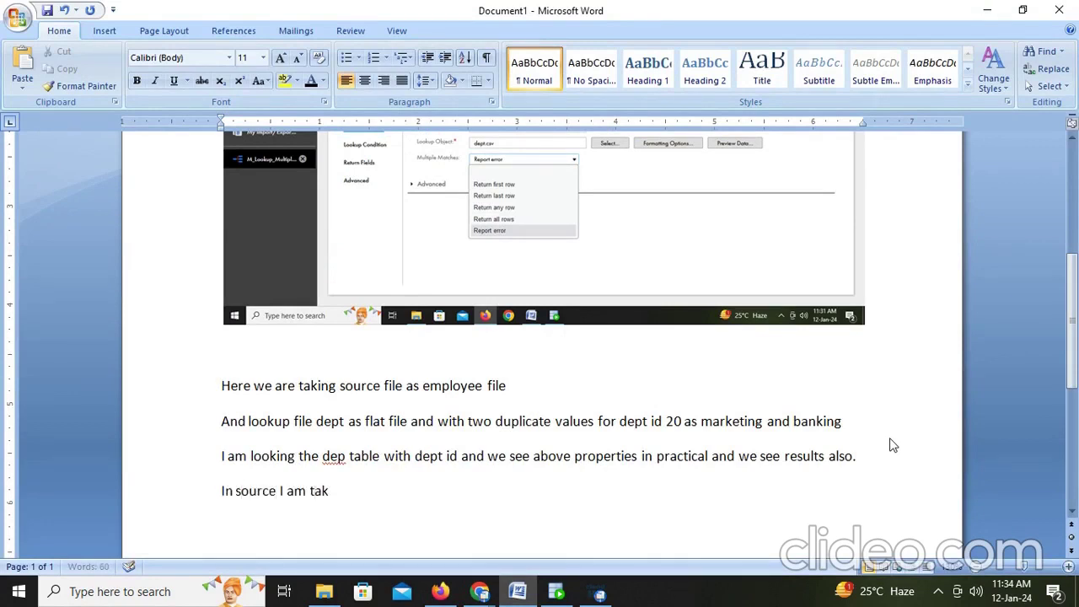
type("ing only dept ")
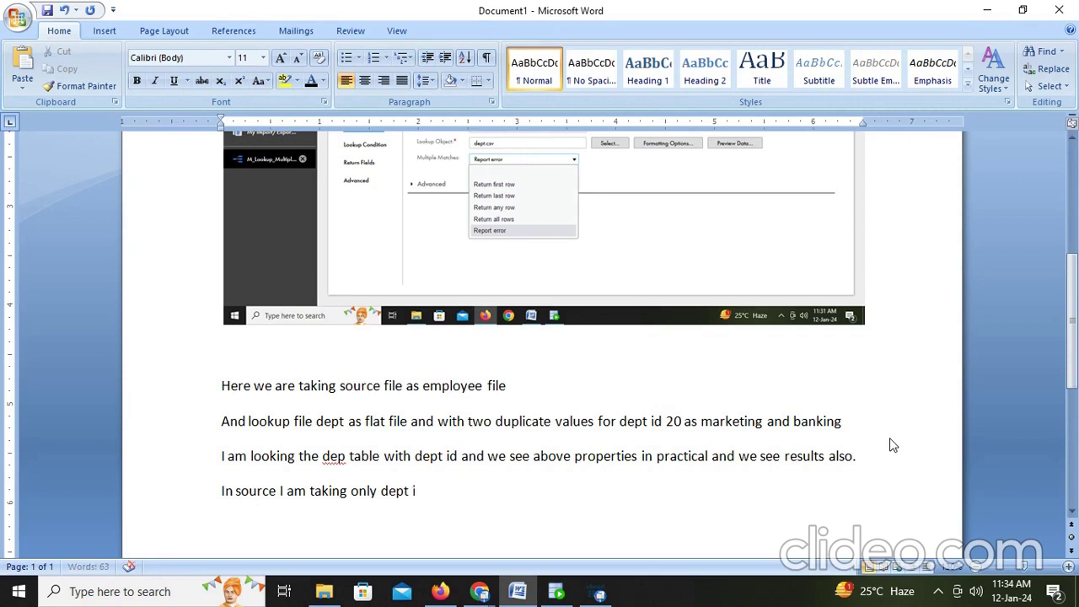
type("id 20")
key("Return")
type("so it is left outer")
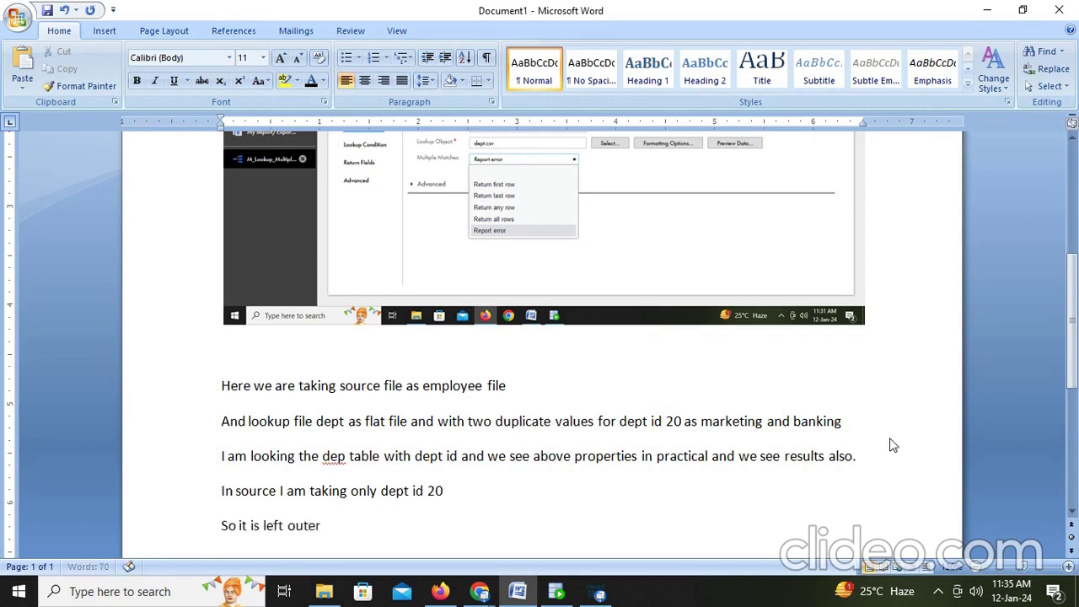
type(" join always")
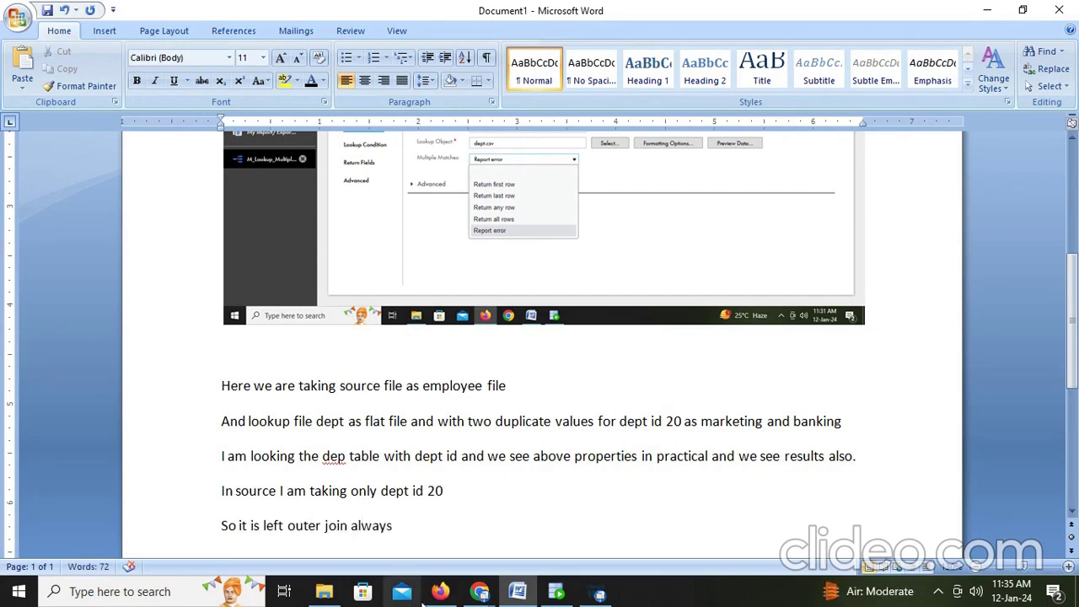
left_click(440, 593)
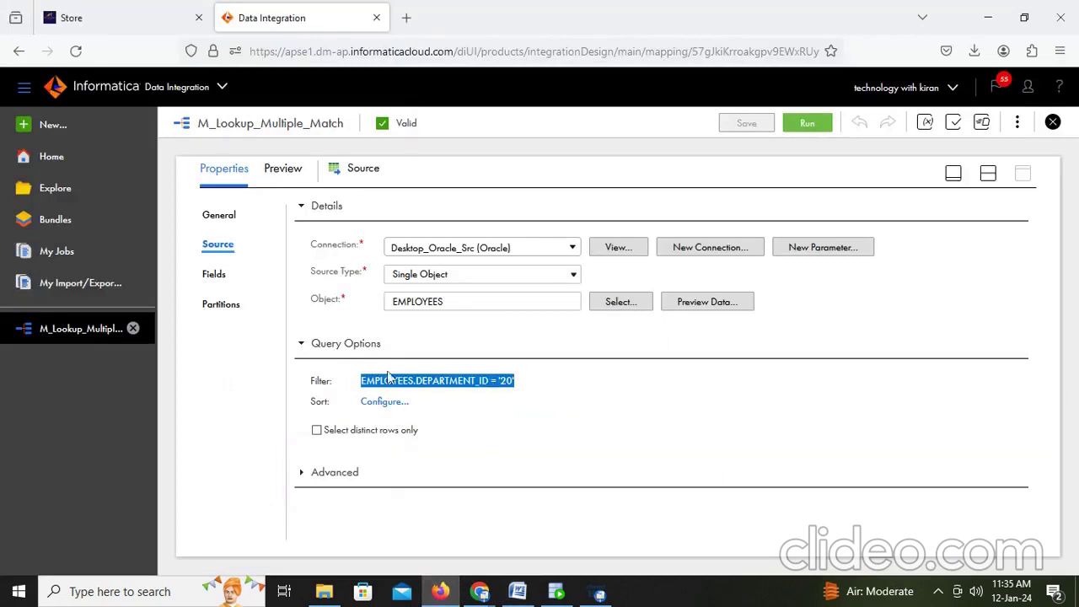
Step: Inspect the Lookup's dept.csv object, its formatting options and its preview data
left_click(987, 174)
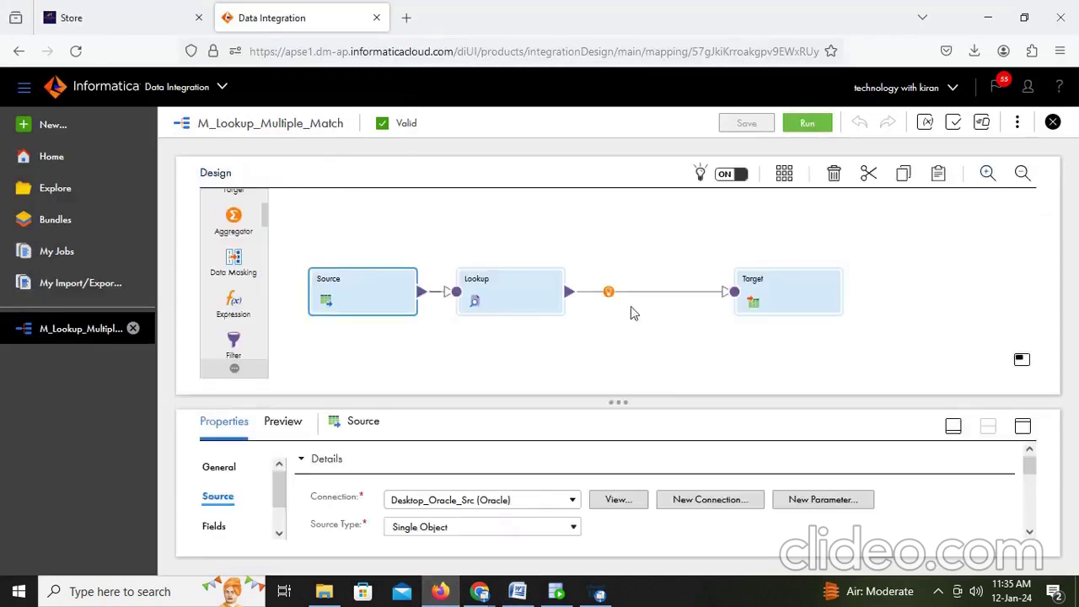
left_click(506, 287)
left_click(1023, 427)
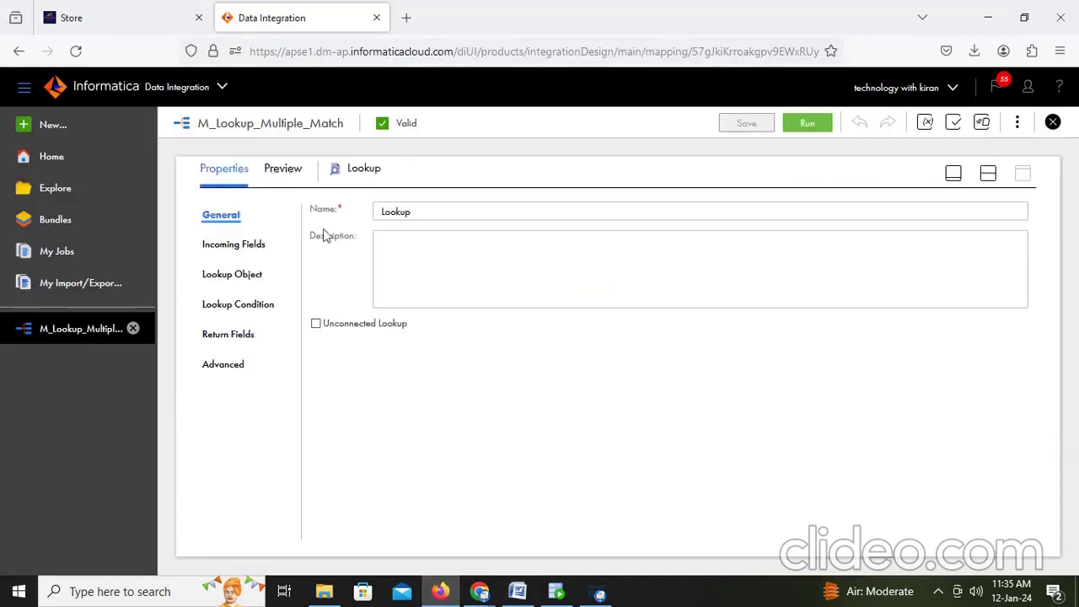
left_click(228, 280)
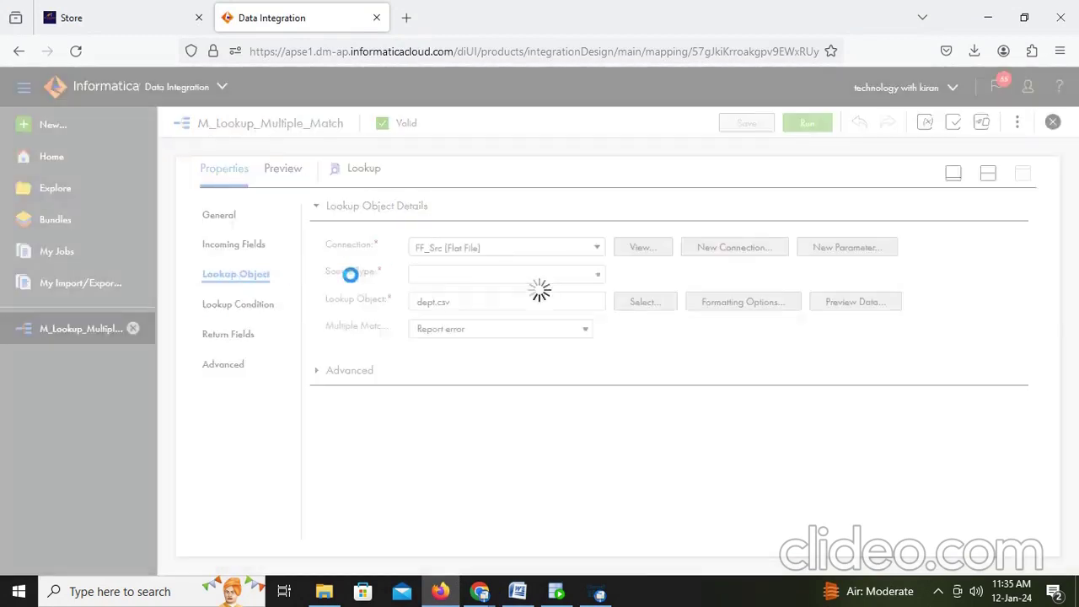
left_click(765, 304)
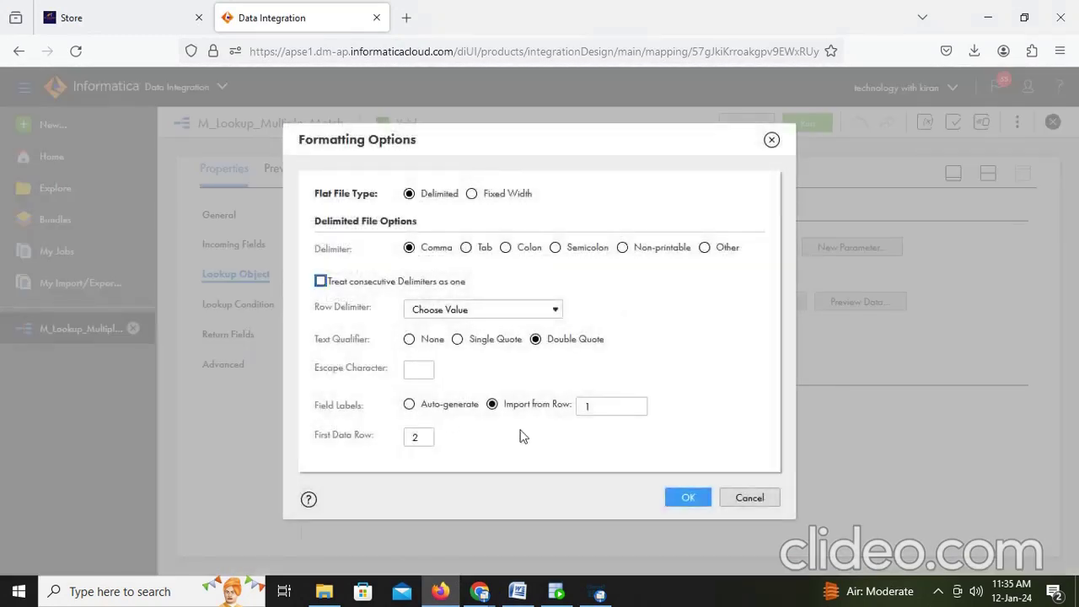
left_click(750, 498)
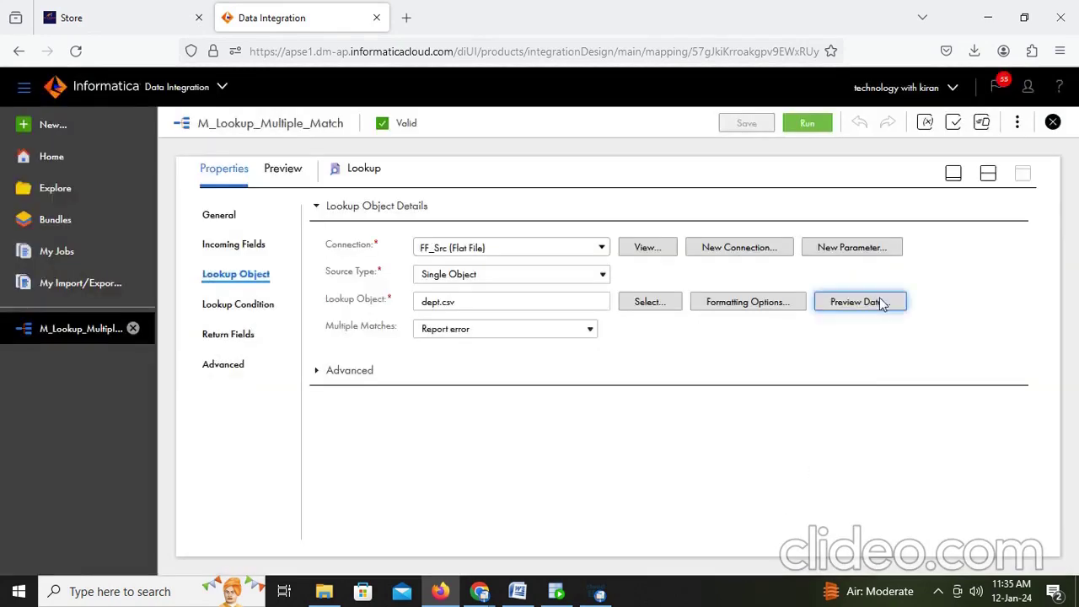
left_click(880, 299)
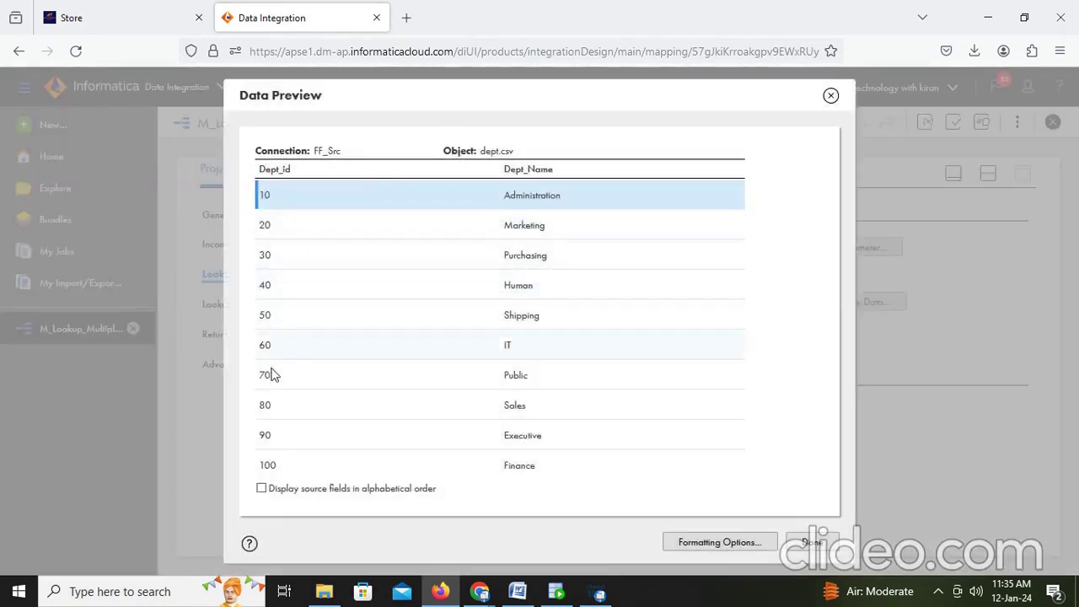
left_click(812, 542)
Step: Verify the lookup condition Dept_id = DEPARTMENT_ID and view the return fields Dept_id and Dept_Name
left_click(237, 304)
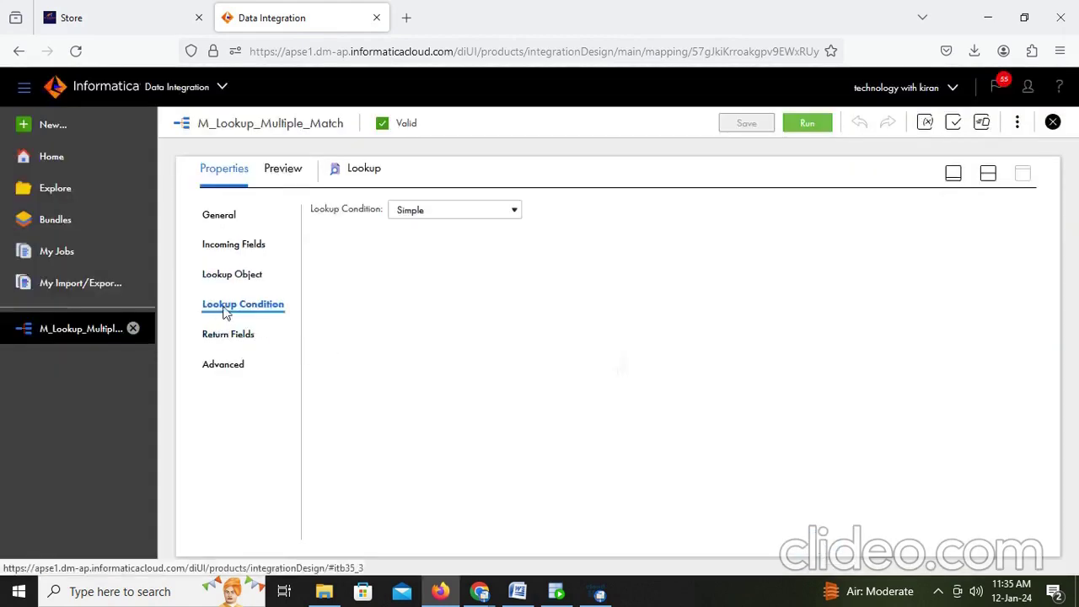
left_click_drag(346, 291, 313, 295)
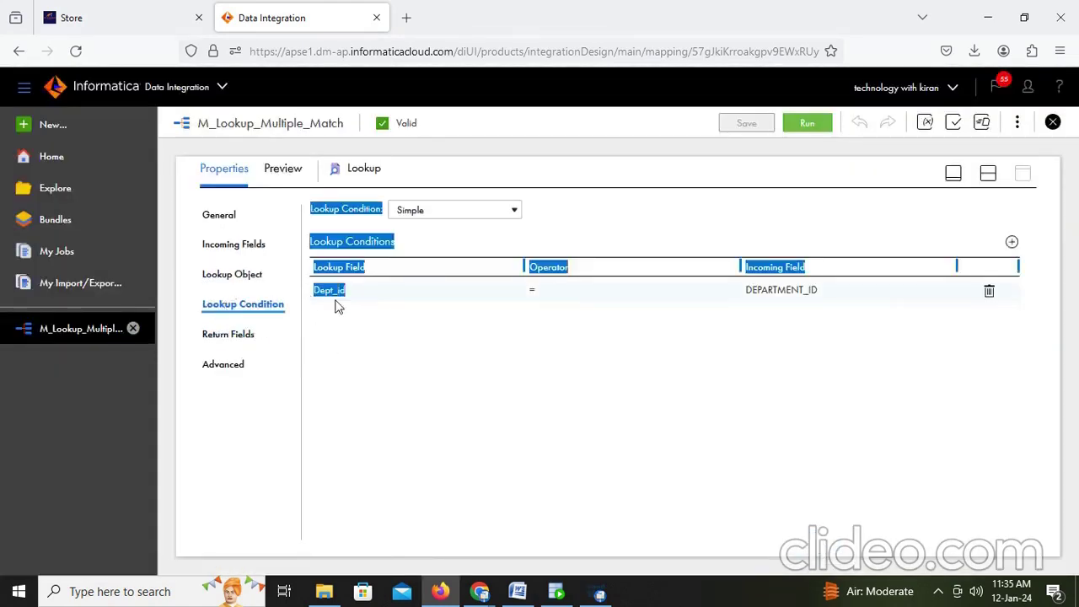
left_click(408, 292)
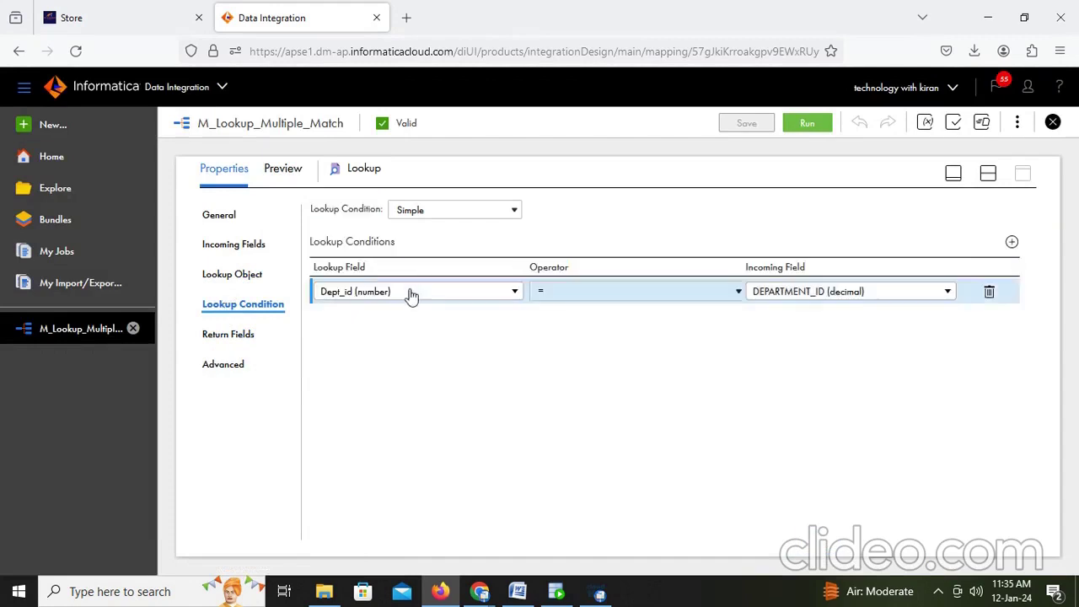
left_click(504, 294)
left_click(358, 384)
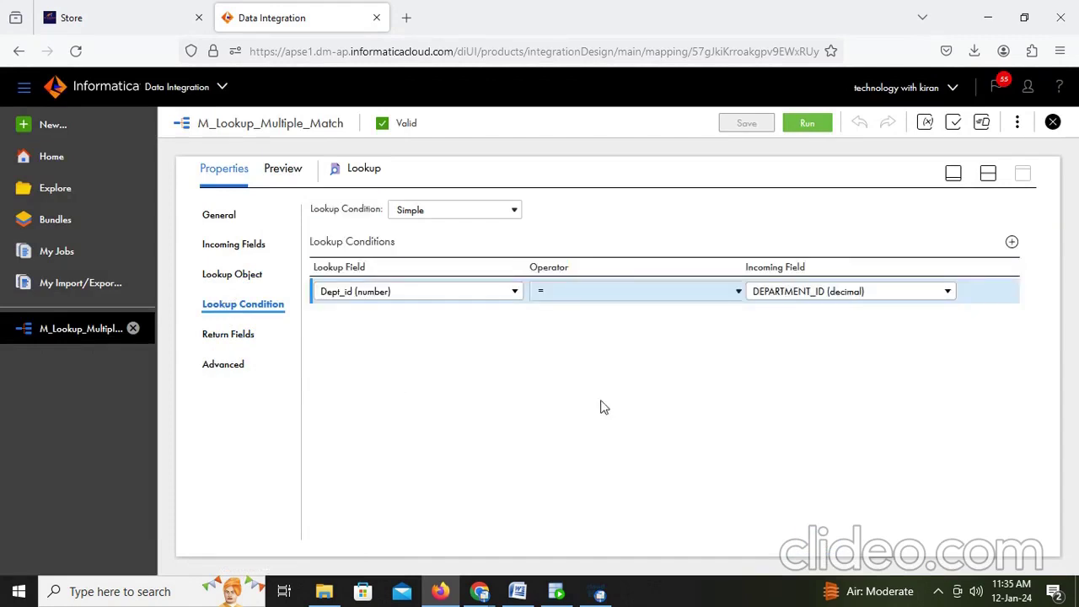
left_click(844, 304)
left_click(888, 295)
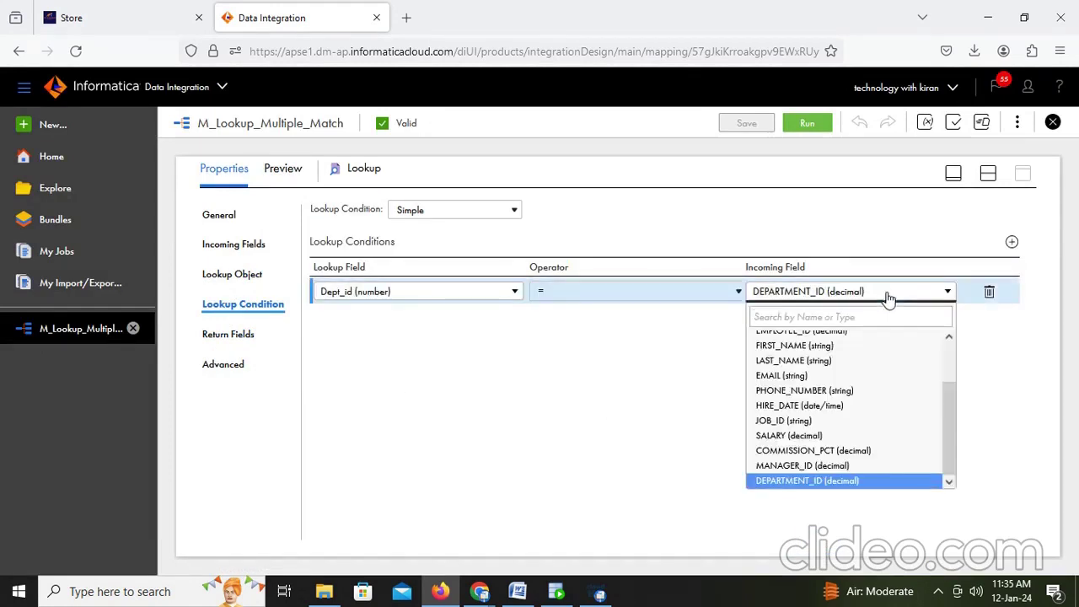
left_click(822, 481)
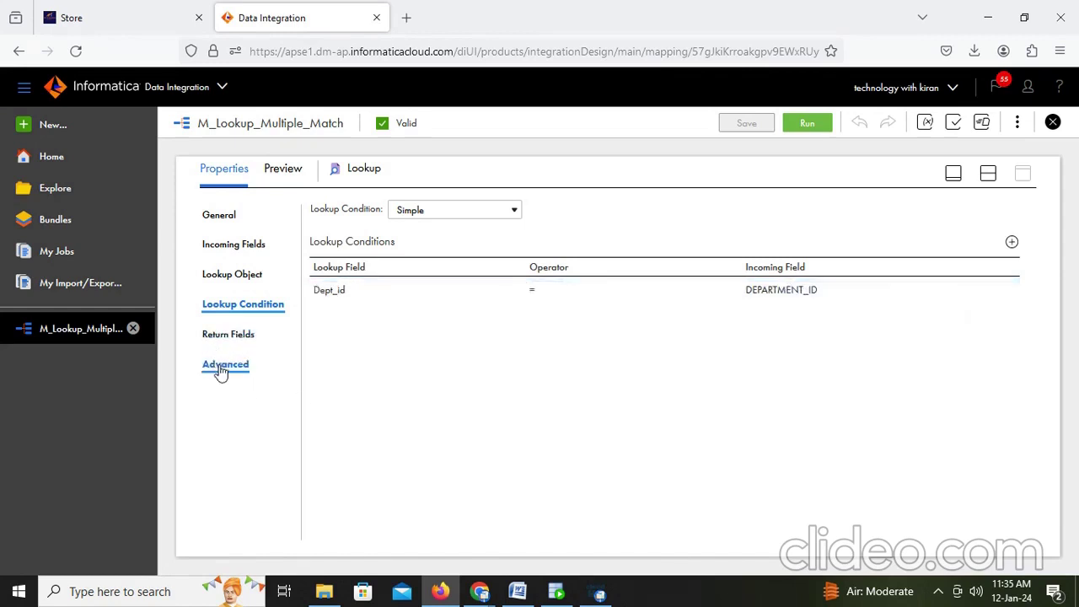
left_click(230, 334)
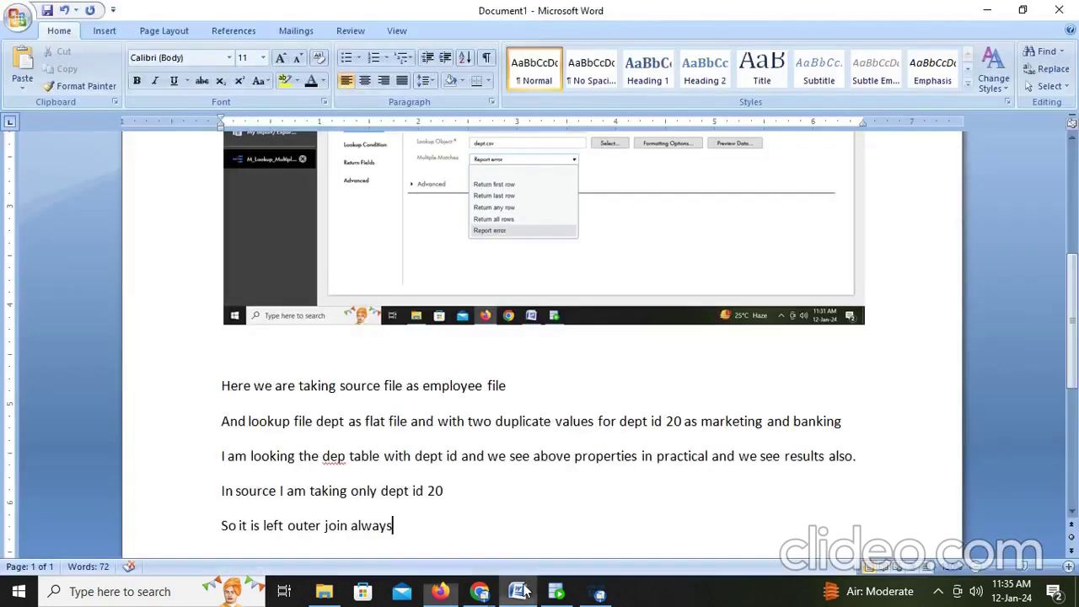
left_click(522, 590)
Step: Add the line 'Here flatfile dept id is string but we have to change into number'
key("Return")
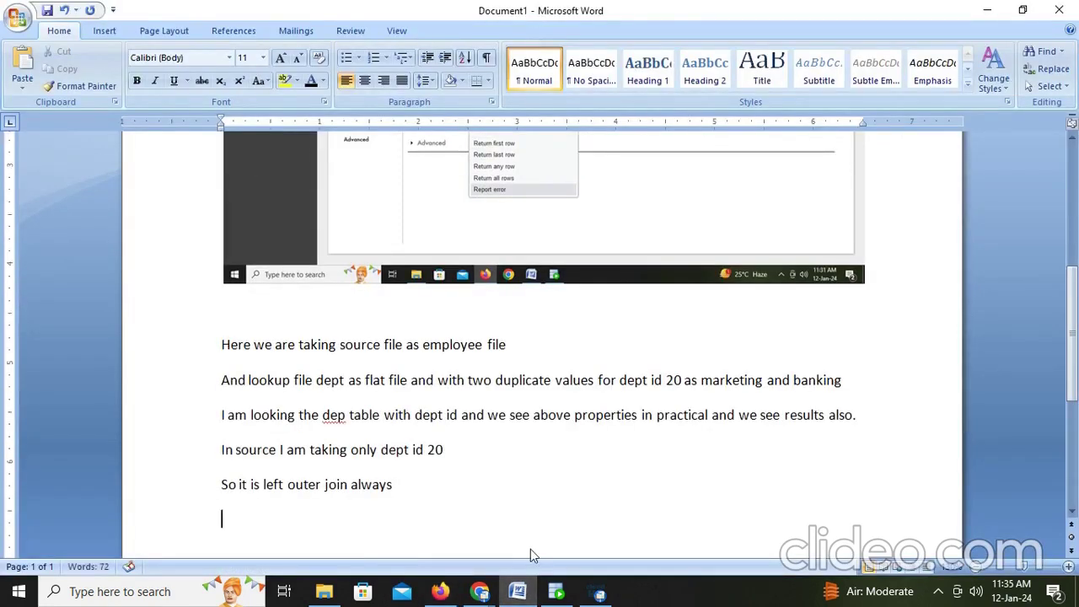
type("Here flatfile dept i")
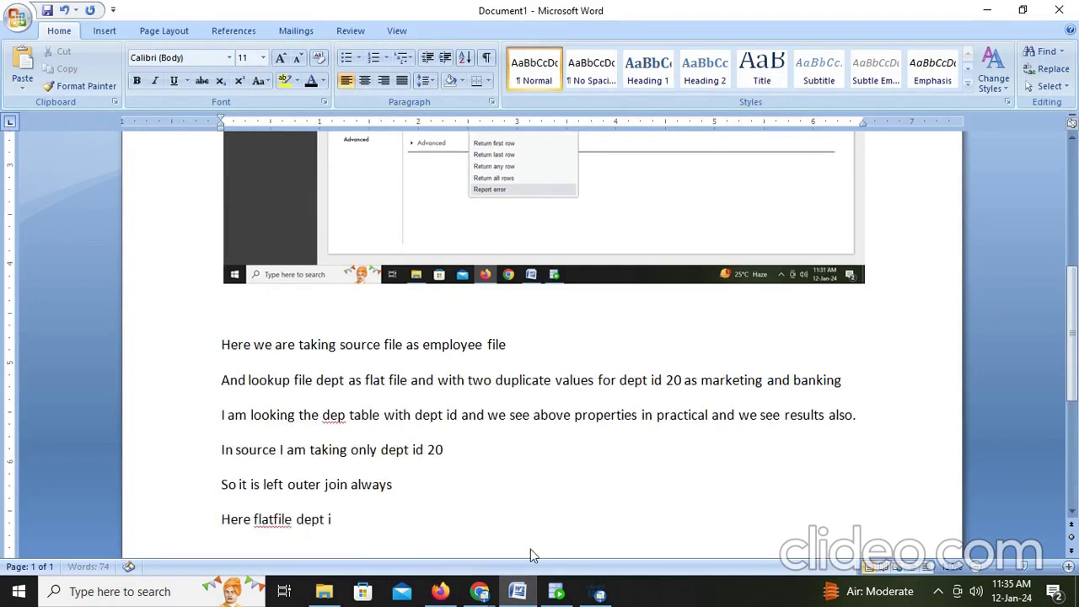
type("d is string ")
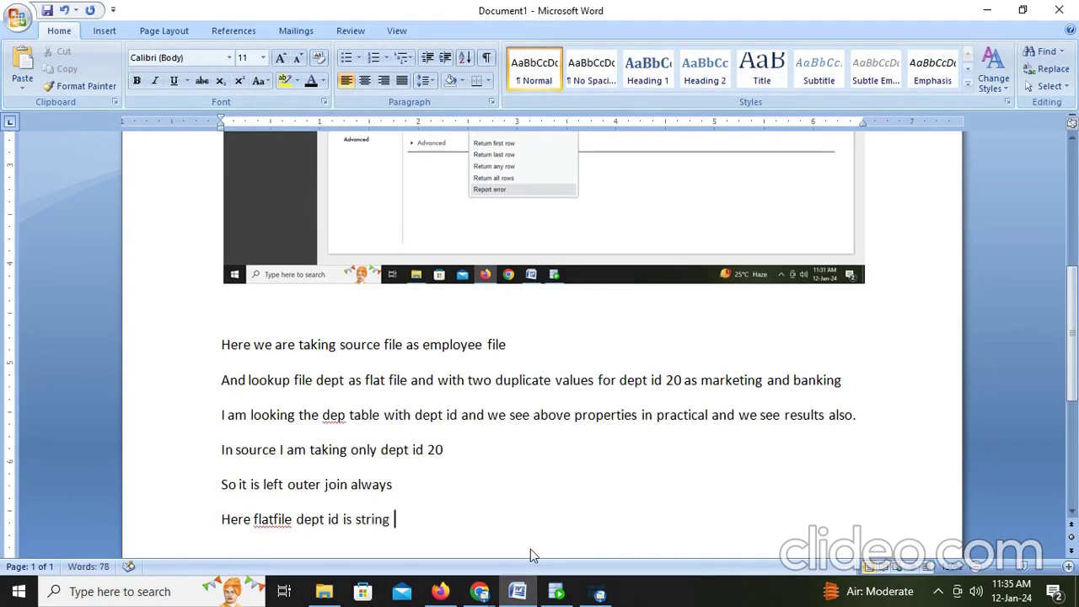
type("but we have to chan")
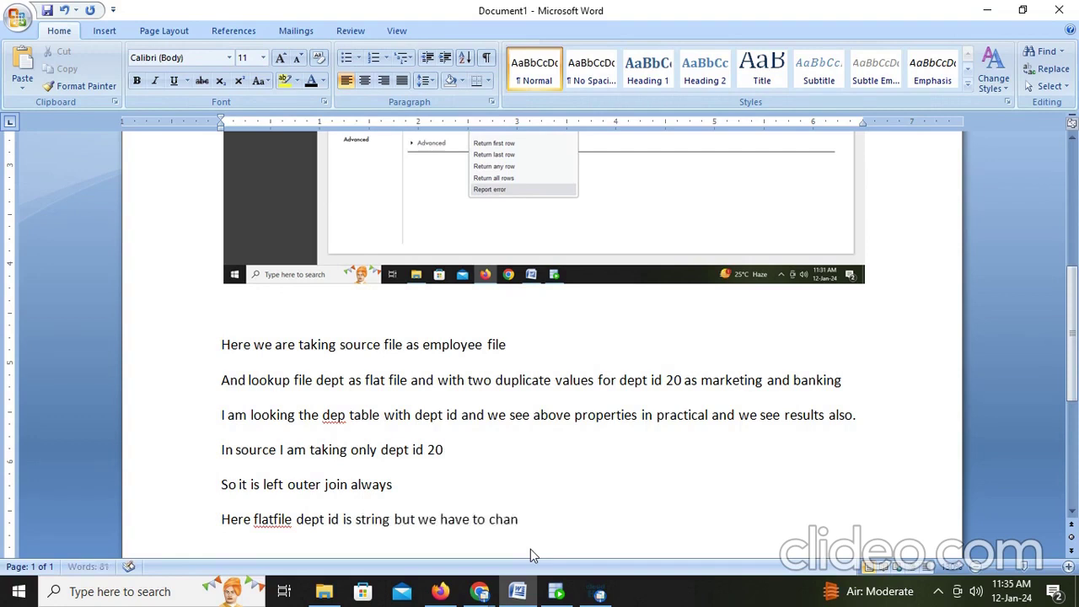
type("ge into number")
key("alt+Tab")
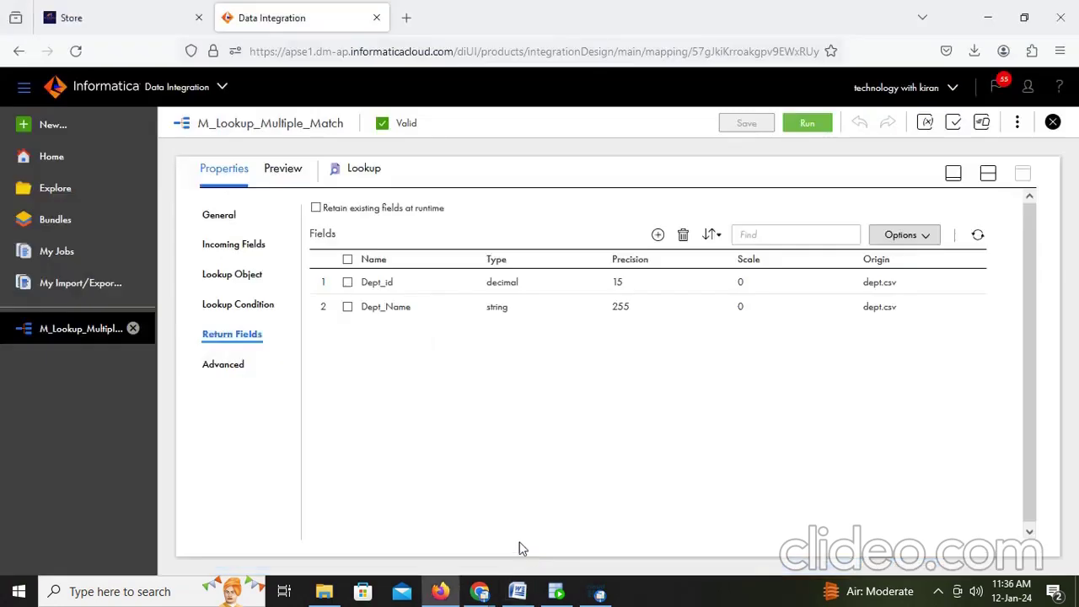
left_click(376, 284)
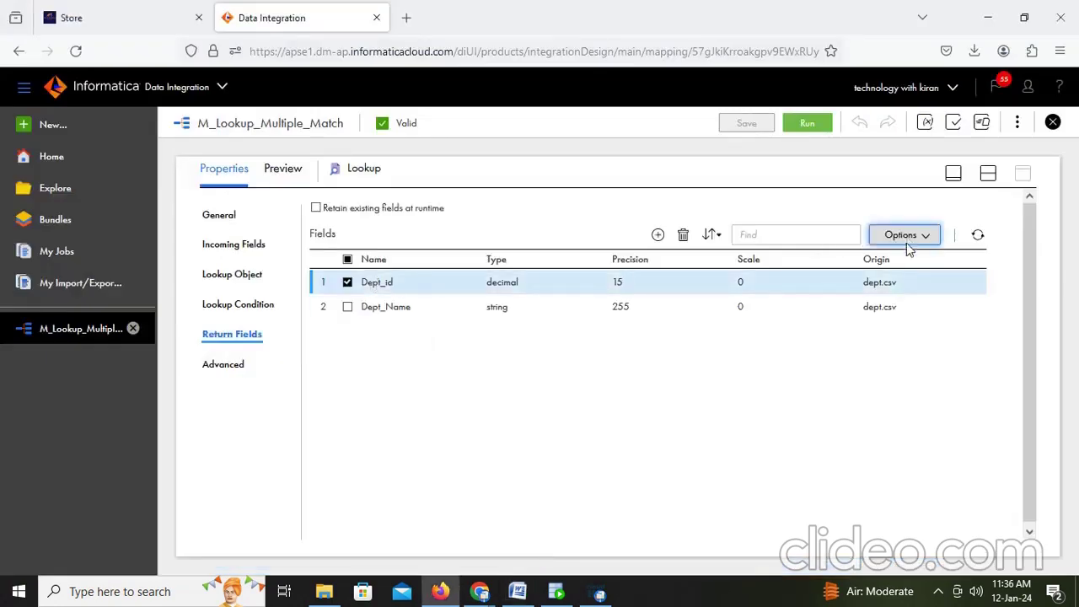
Step: Confirm in Edit Metadata that the Dept_id return field's native type is number
left_click(904, 237)
left_click(881, 322)
left_click(523, 296)
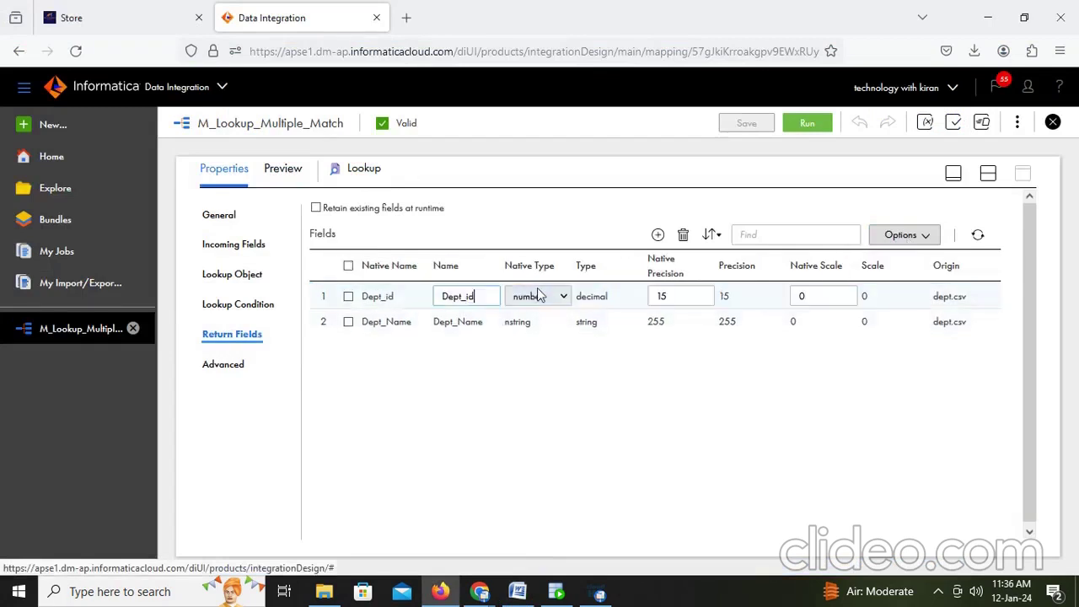
left_click(554, 296)
left_click(531, 419)
Step: Display the Target's T_EMPLOYEES_DEPT connection and table settings
left_click(988, 174)
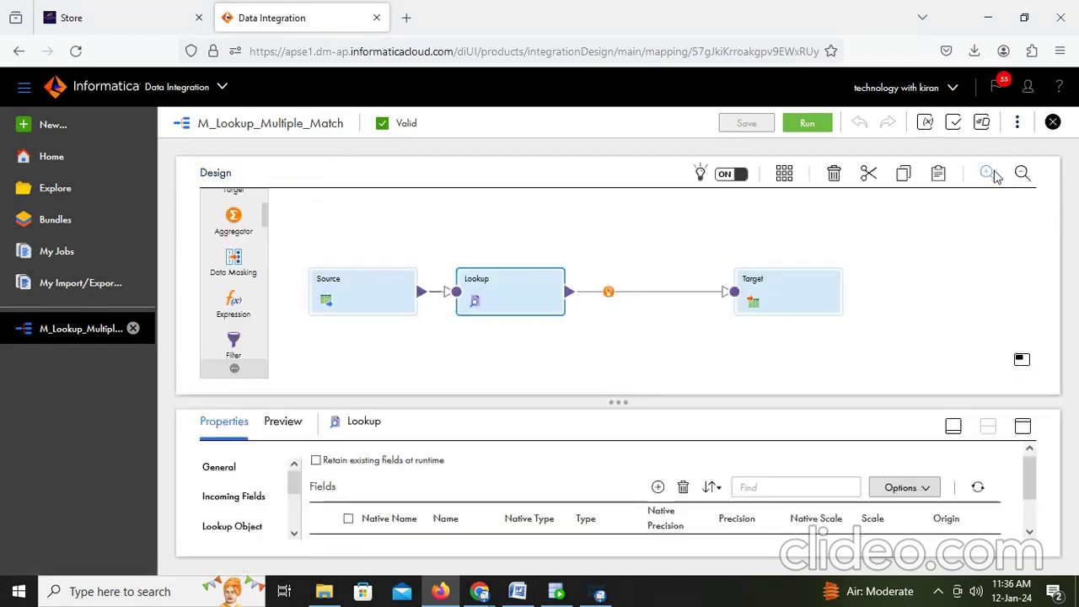
left_click(783, 303)
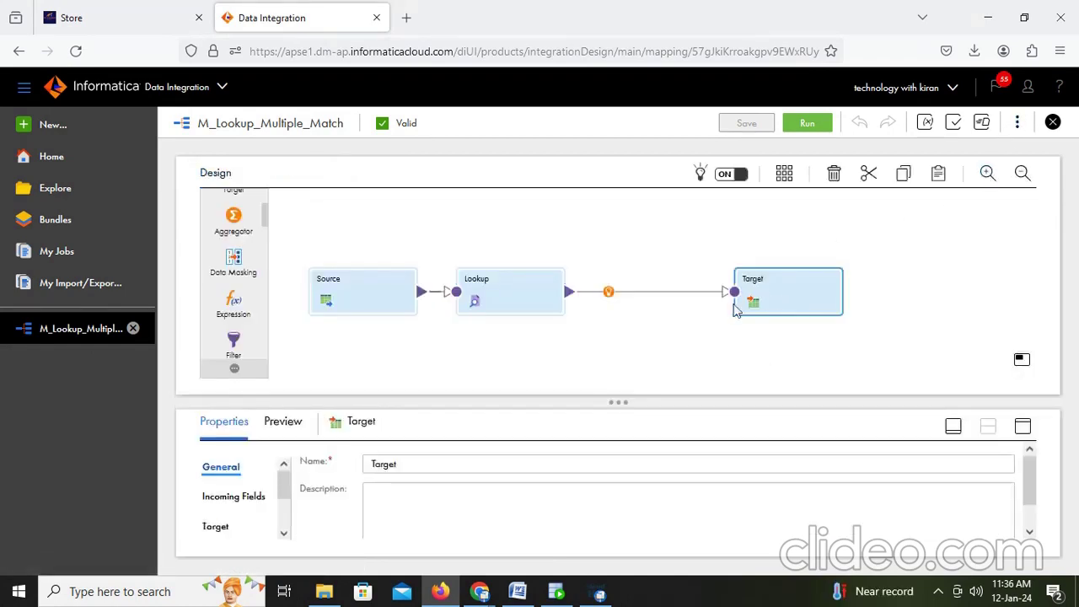
left_click(1023, 426)
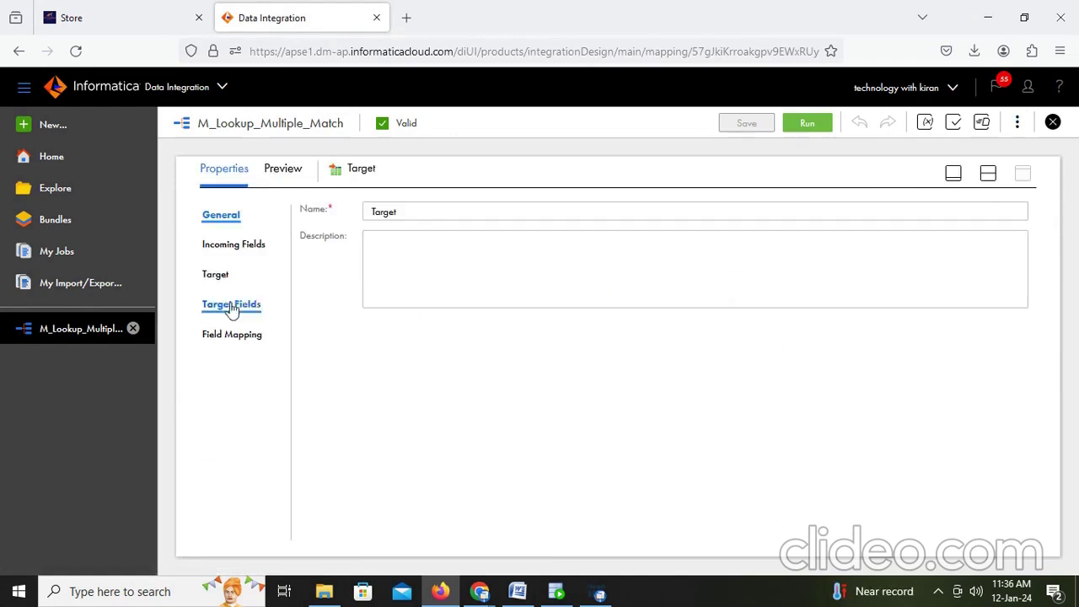
left_click(219, 278)
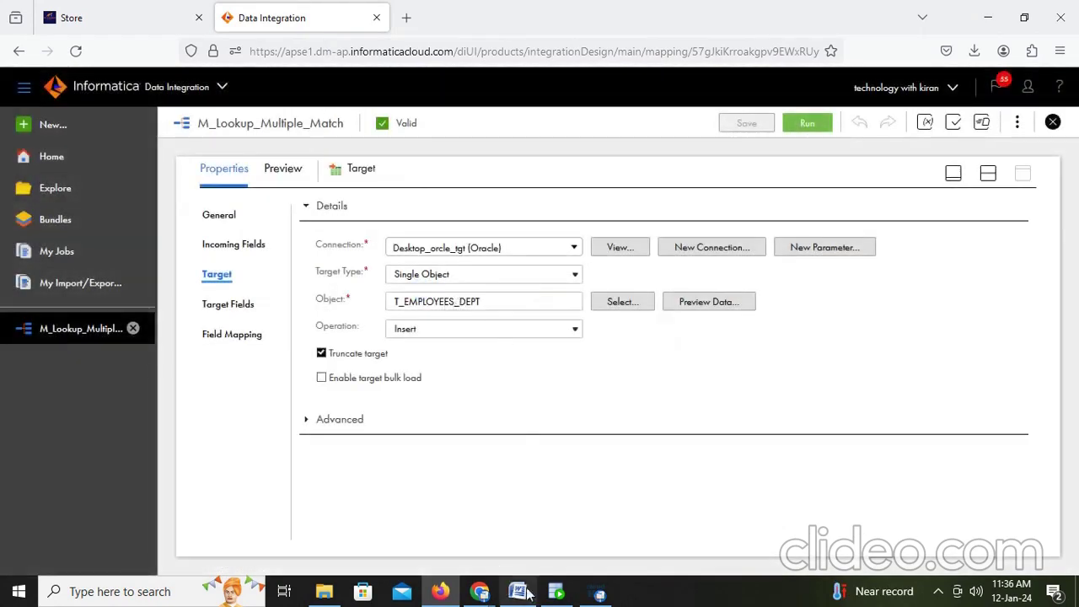
left_click(557, 591)
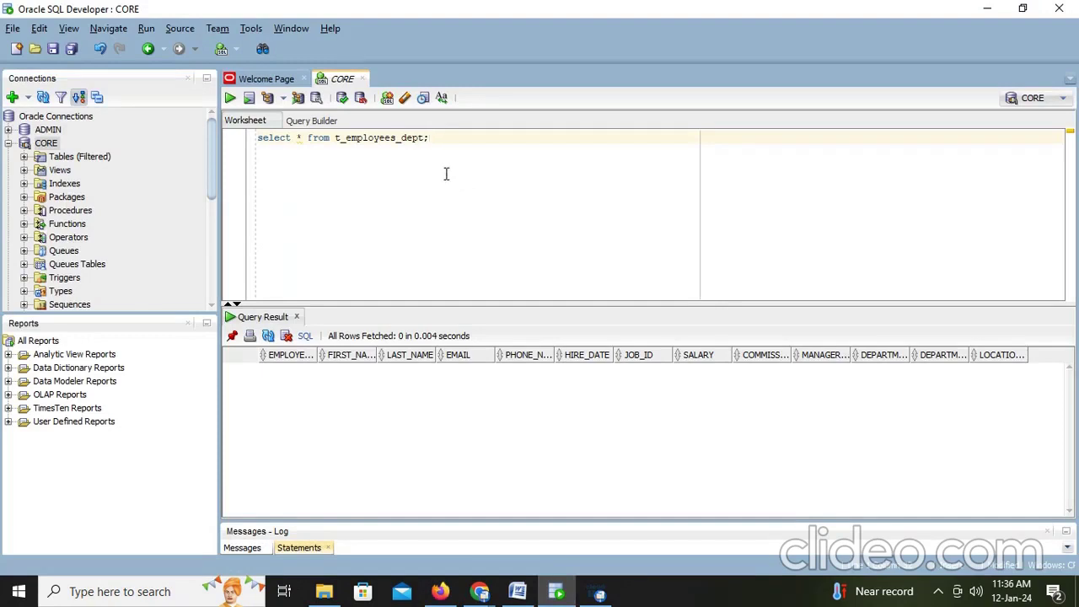
Step: Rerun select * from t_employees_dept and confirm it returns 0 rows
key("ctrl+a")
key("ctrl+Return")
left_click(310, 355)
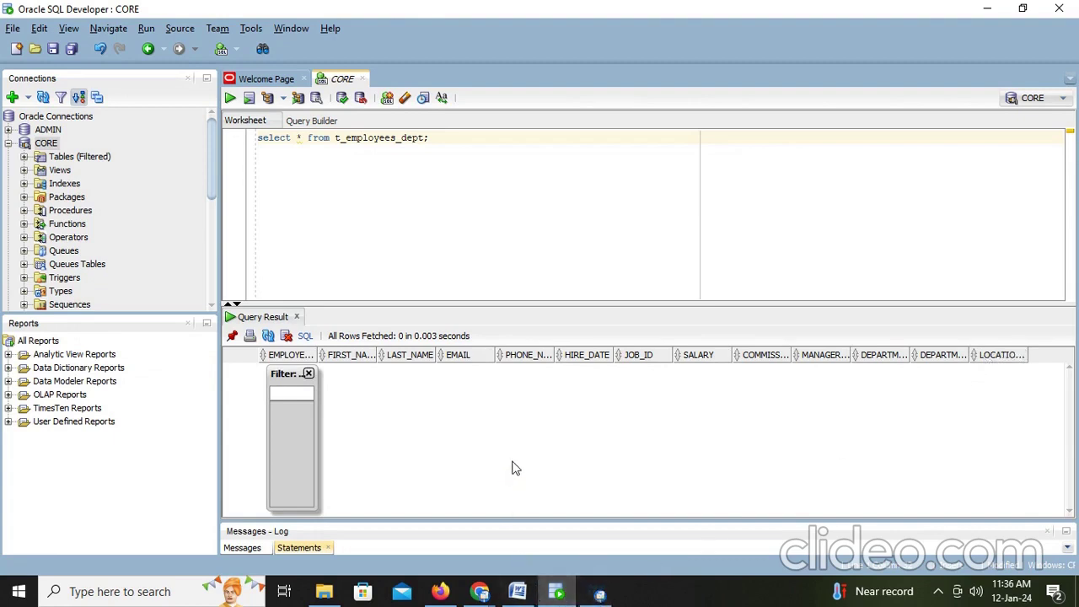
left_click(599, 595)
left_click(598, 595)
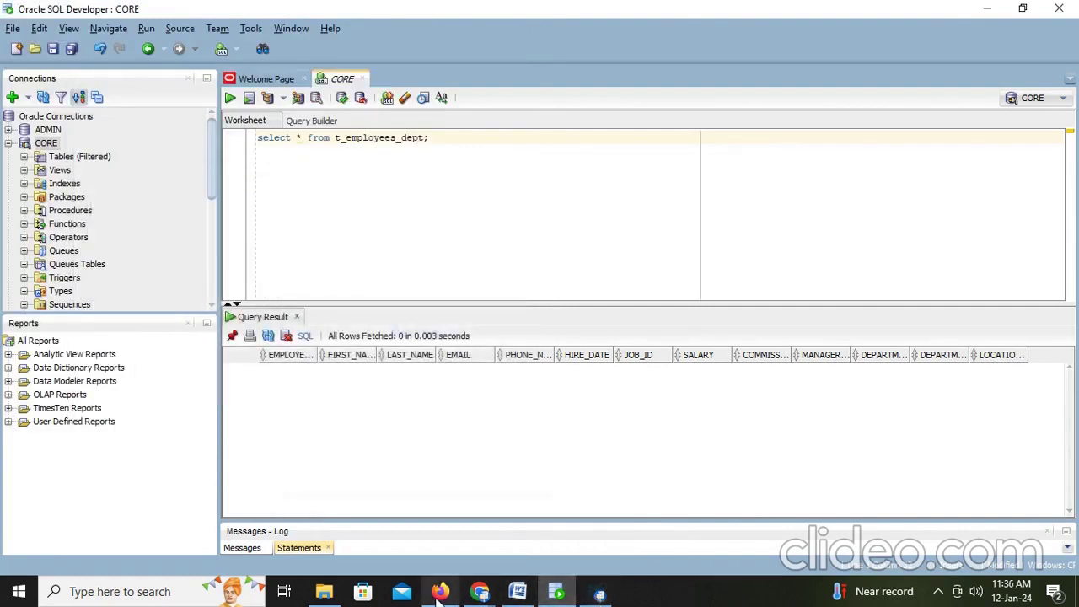
left_click(439, 593)
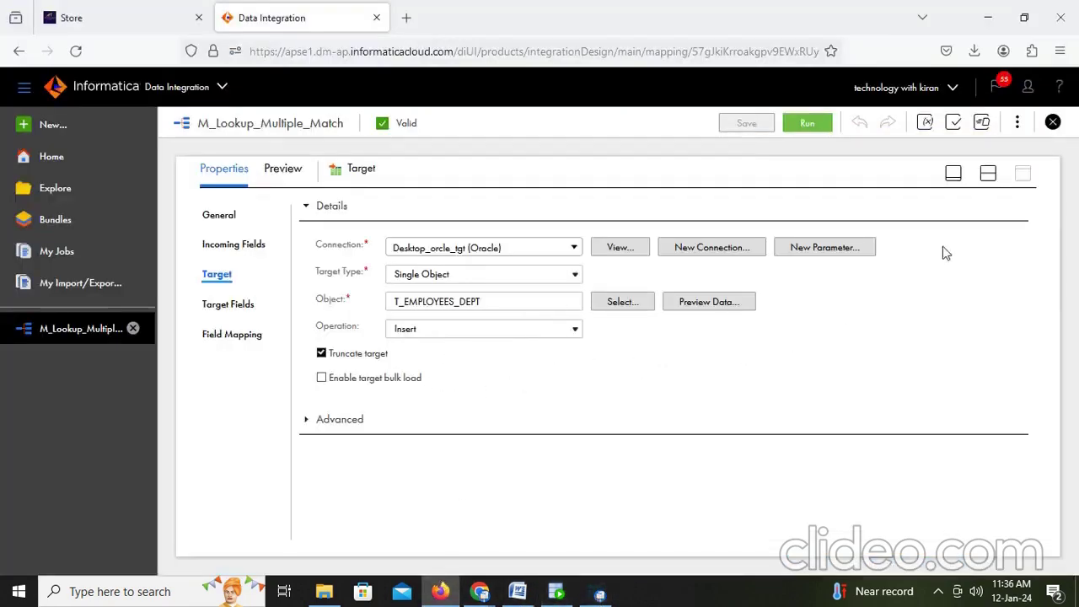
Step: Change the Lookup's Multiple Matches from Report error to Return any row
left_click(988, 173)
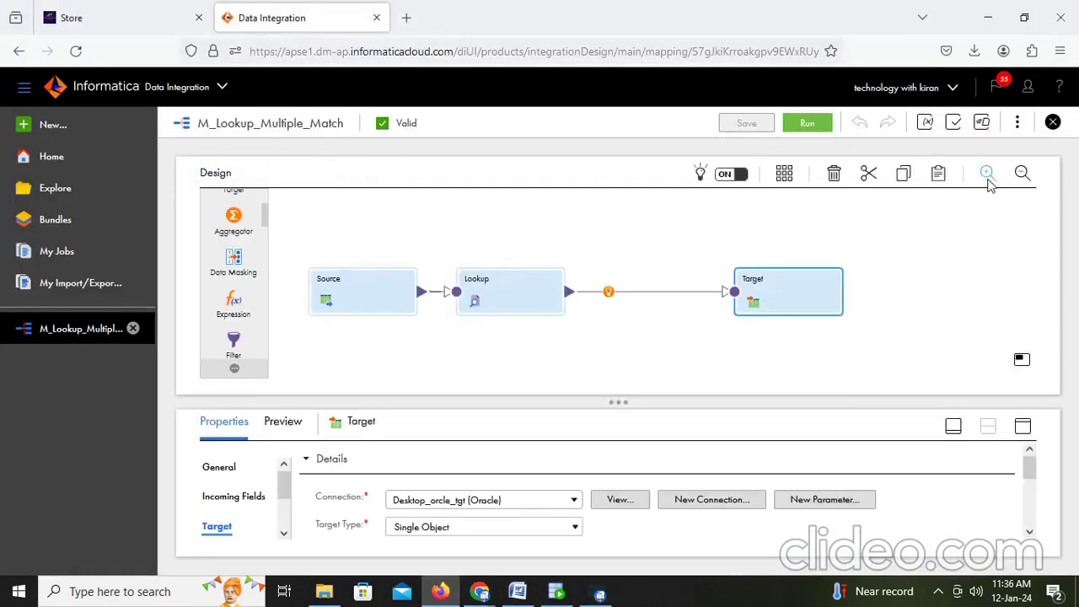
left_click(509, 288)
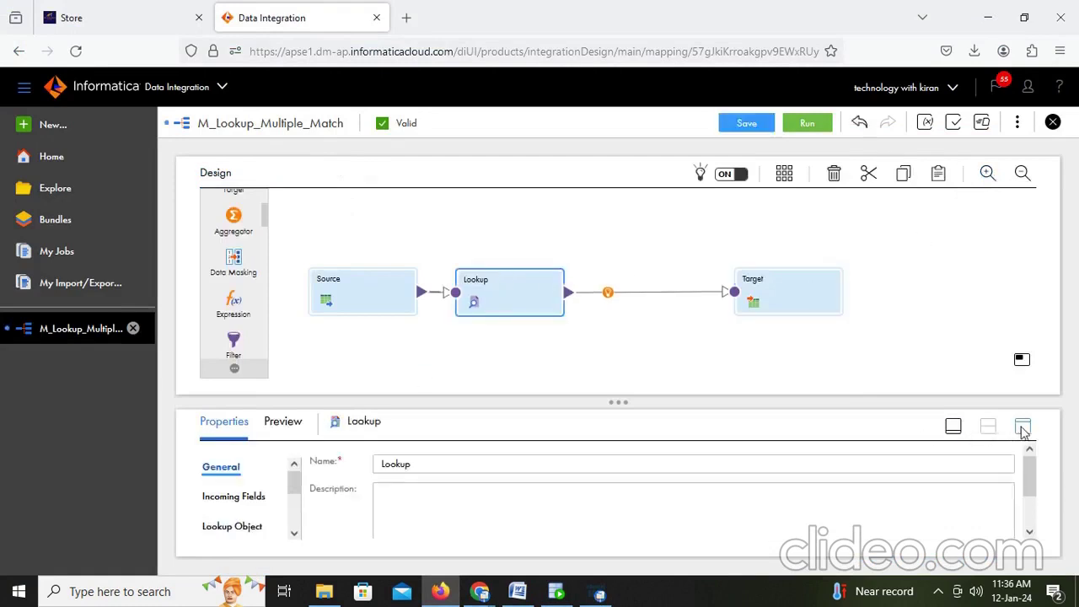
left_click(1023, 426)
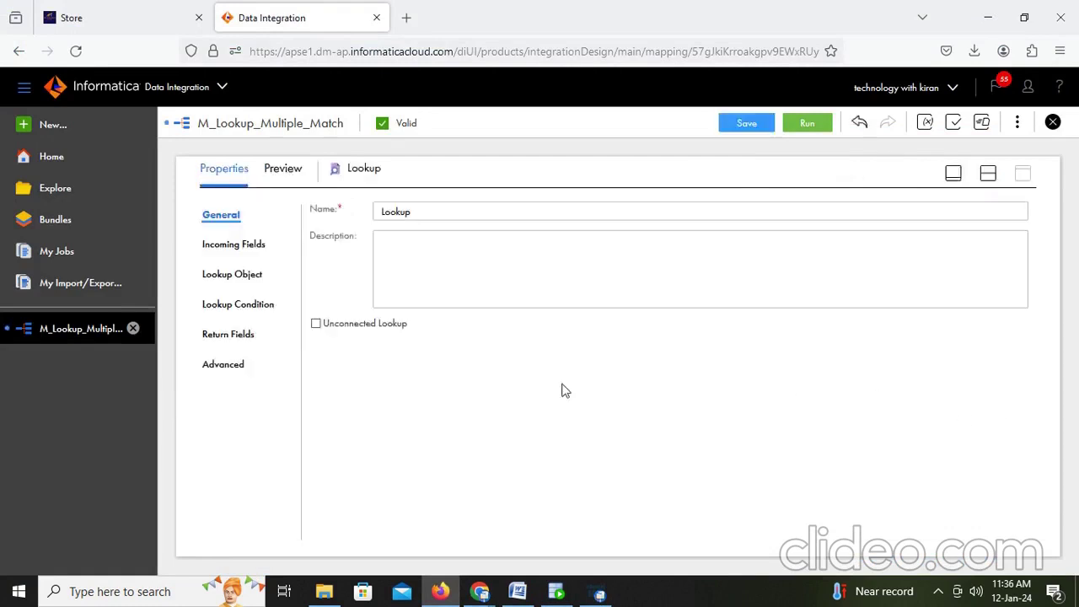
left_click(234, 277)
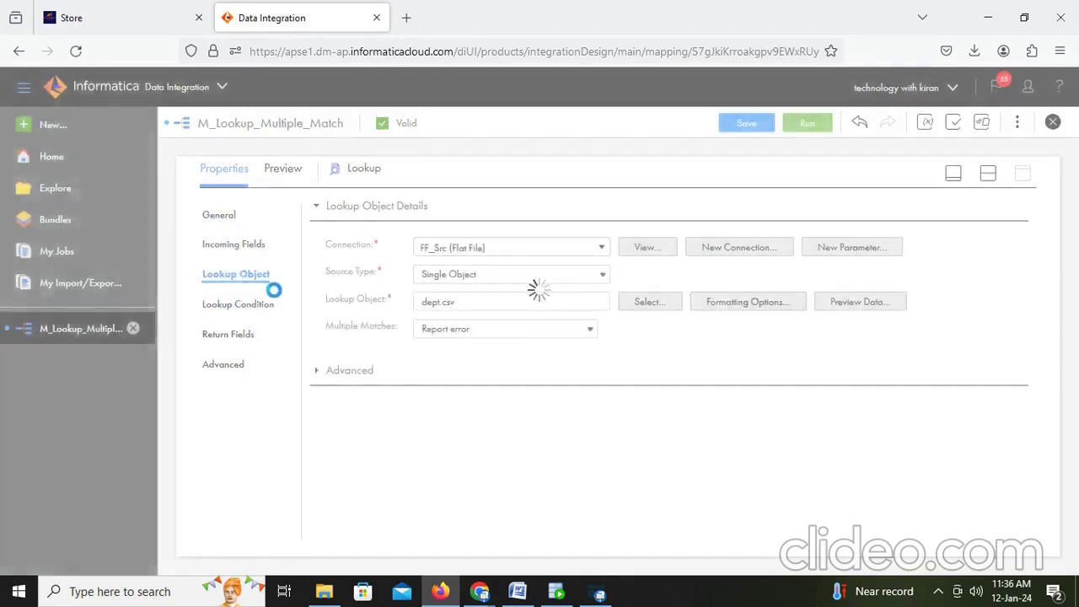
left_click(465, 329)
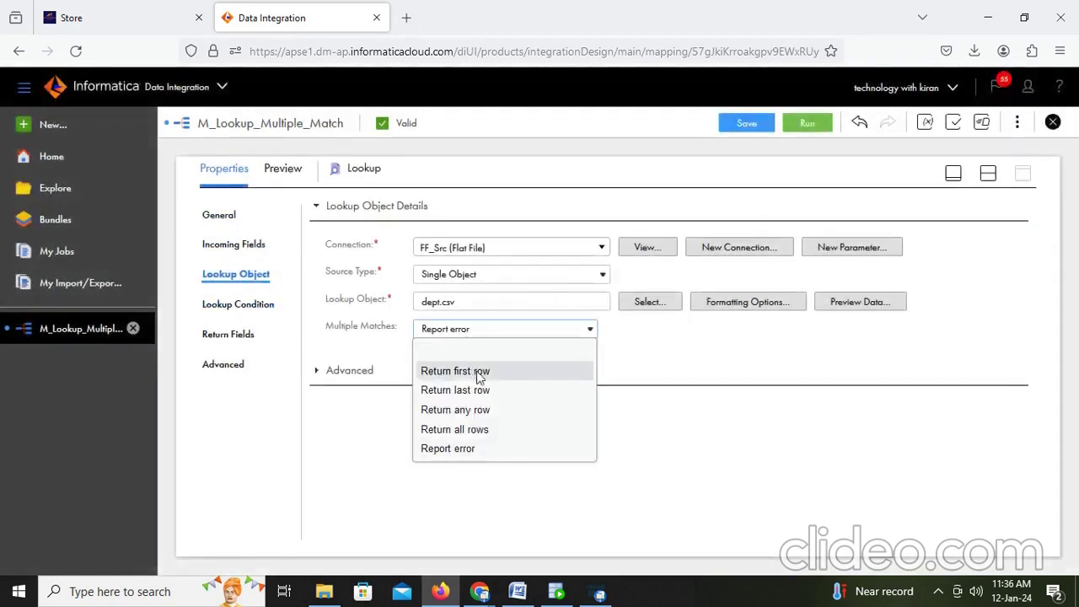
left_click(486, 413)
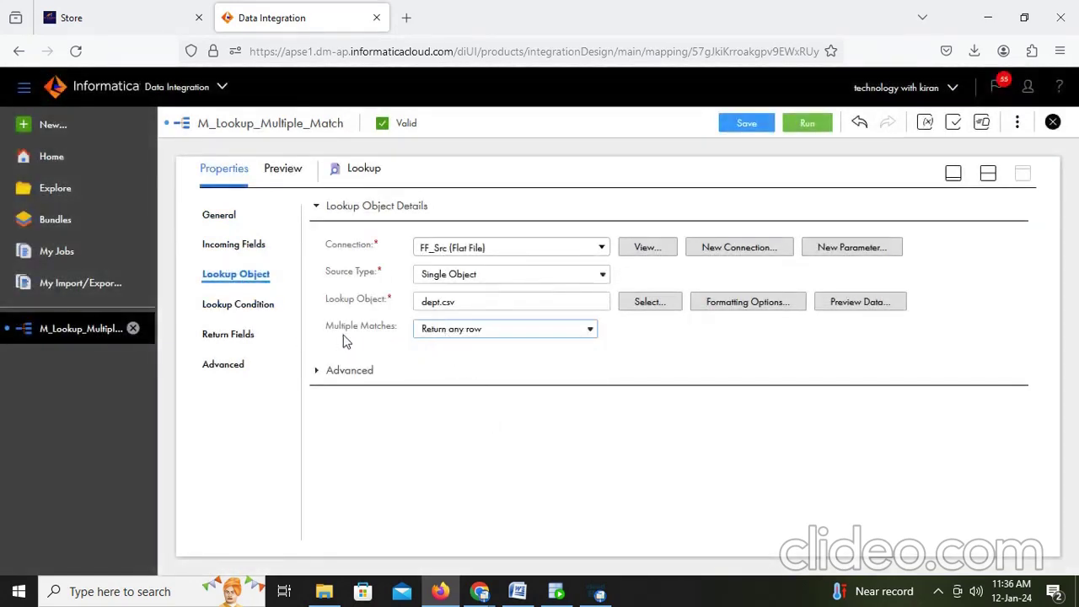
left_click_drag(320, 328, 436, 330)
key("ctrl+c")
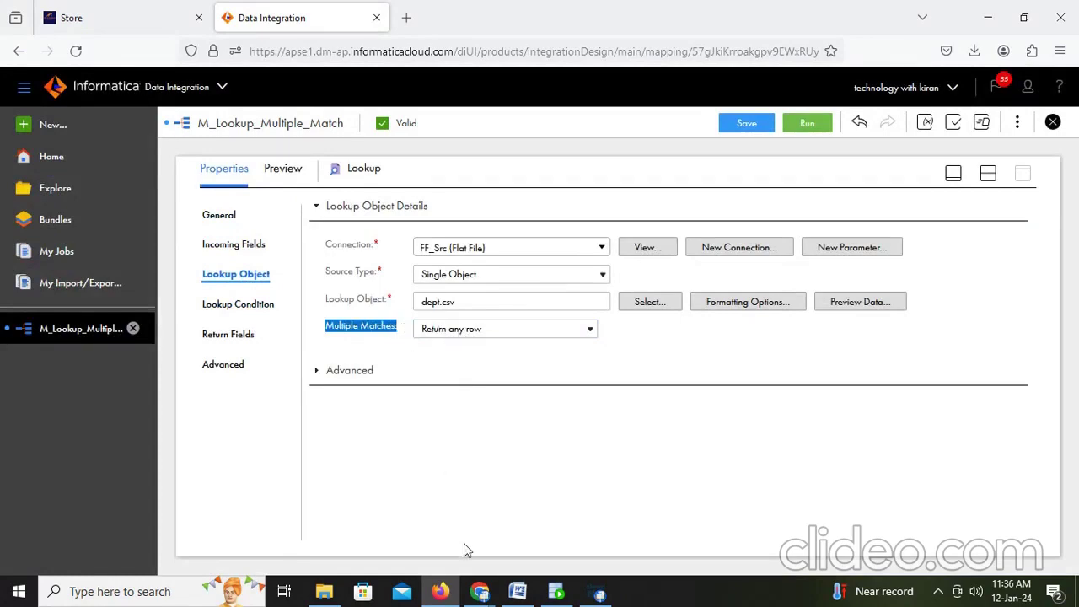
left_click(517, 591)
Step: Write that with Multiple Matches set to 'use any row', Informatica may take banking or marketing
scroll(602, 463, "down", 6)
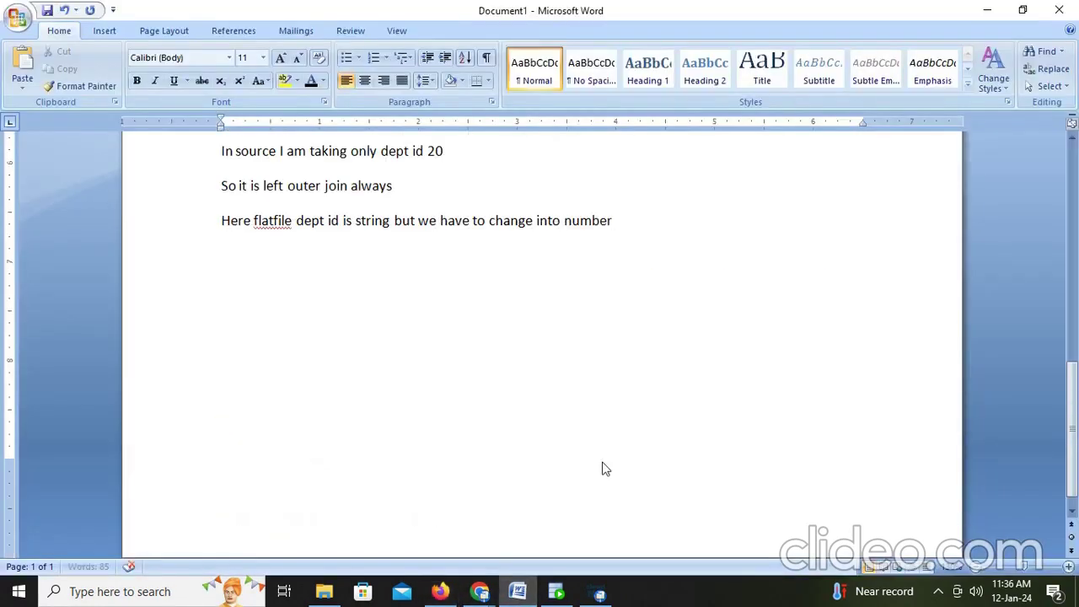
type("Here I am giving")
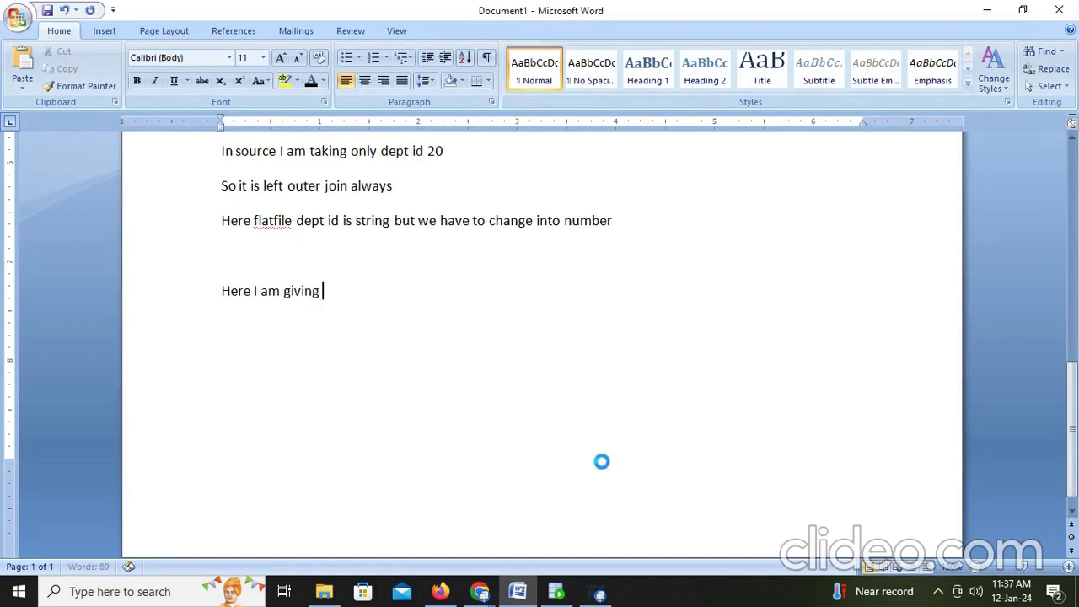
key("ctrl+v")
left_click(482, 301)
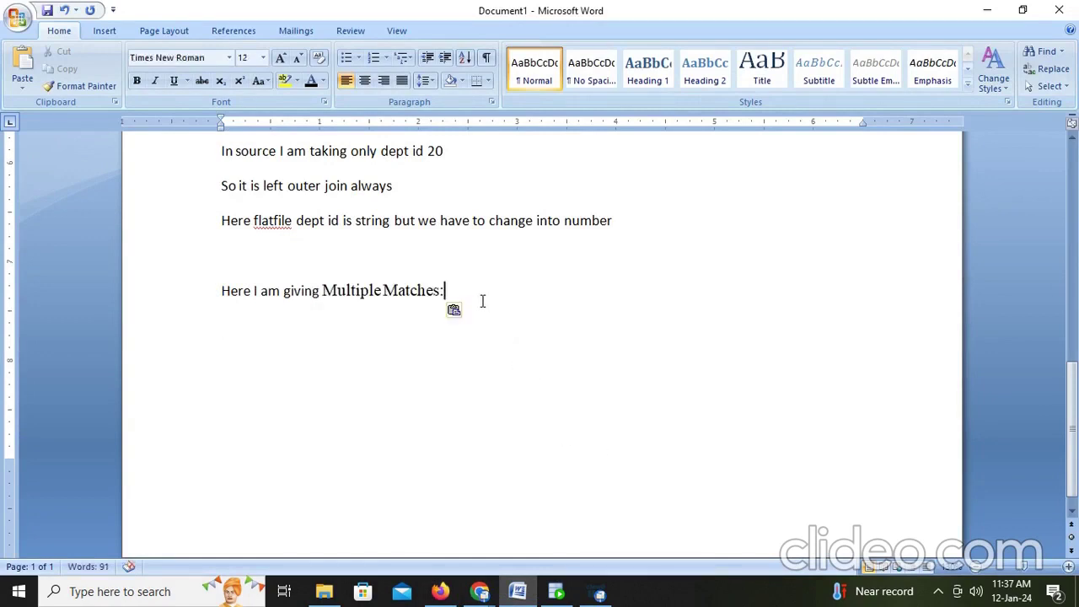
type("use any row mean")
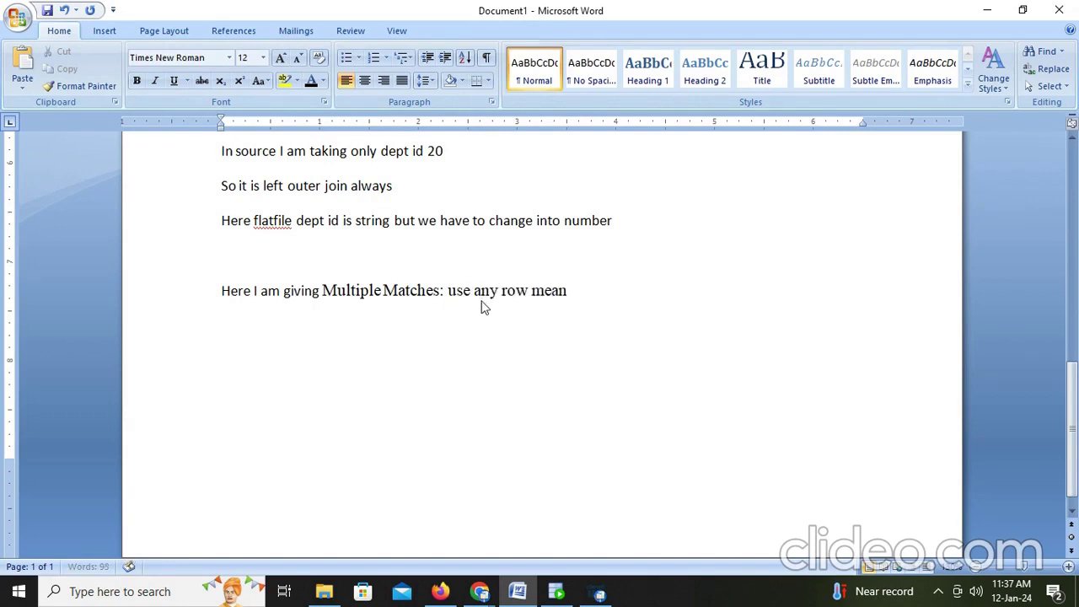
type("s in")
type("formatio")
type("a")
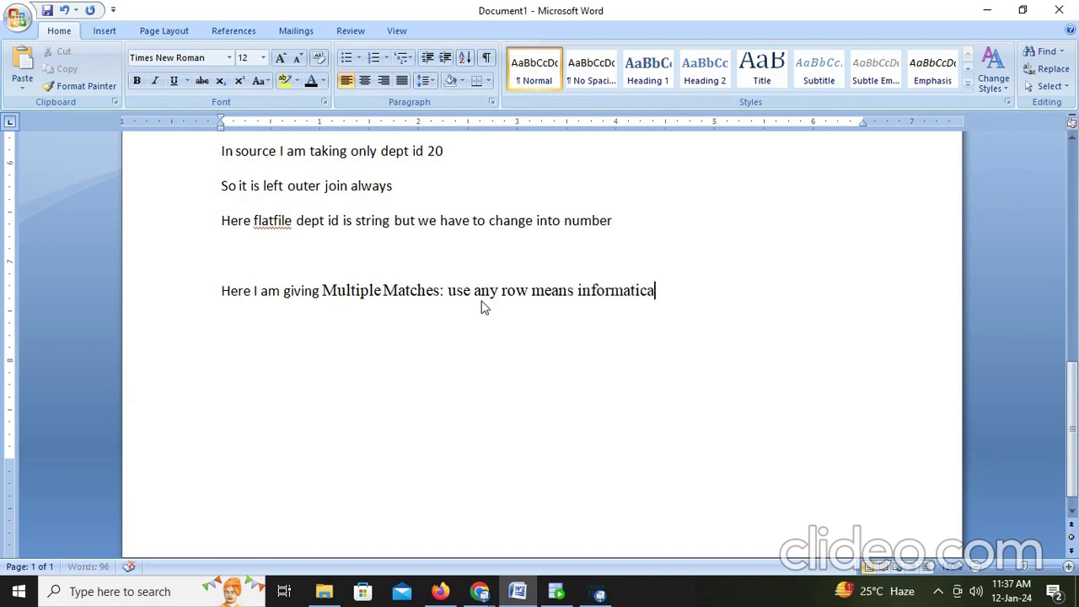
type(" will take ")
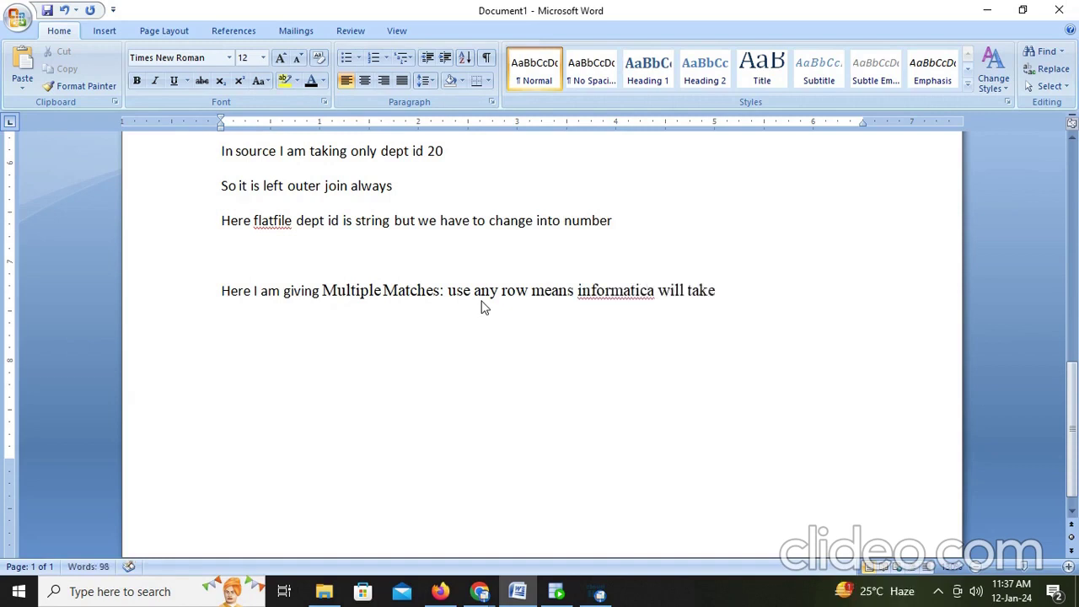
type("there")
type("intres")
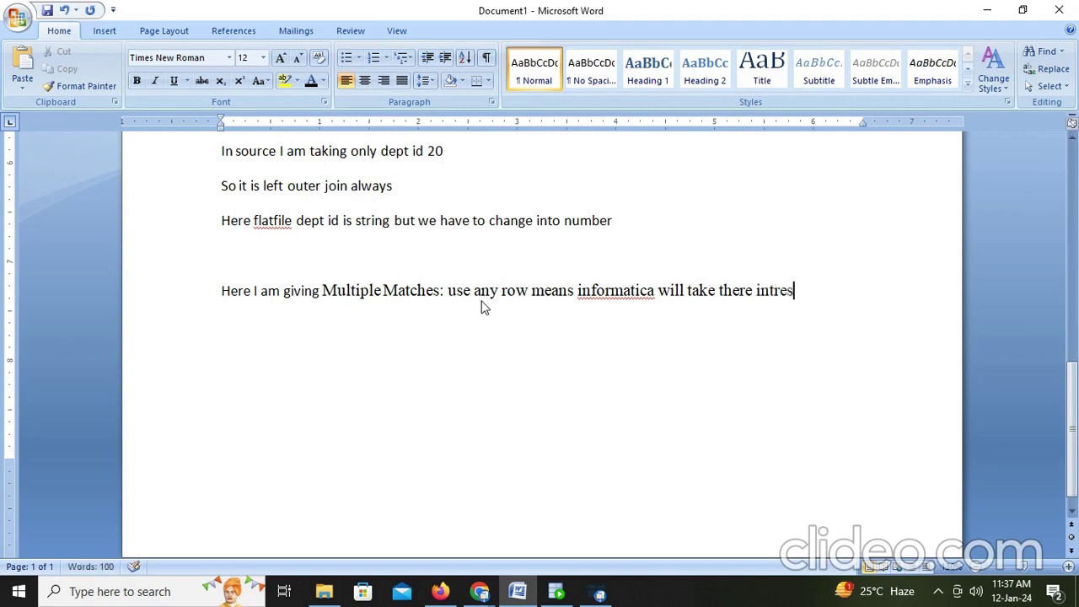
type("t it may tak")
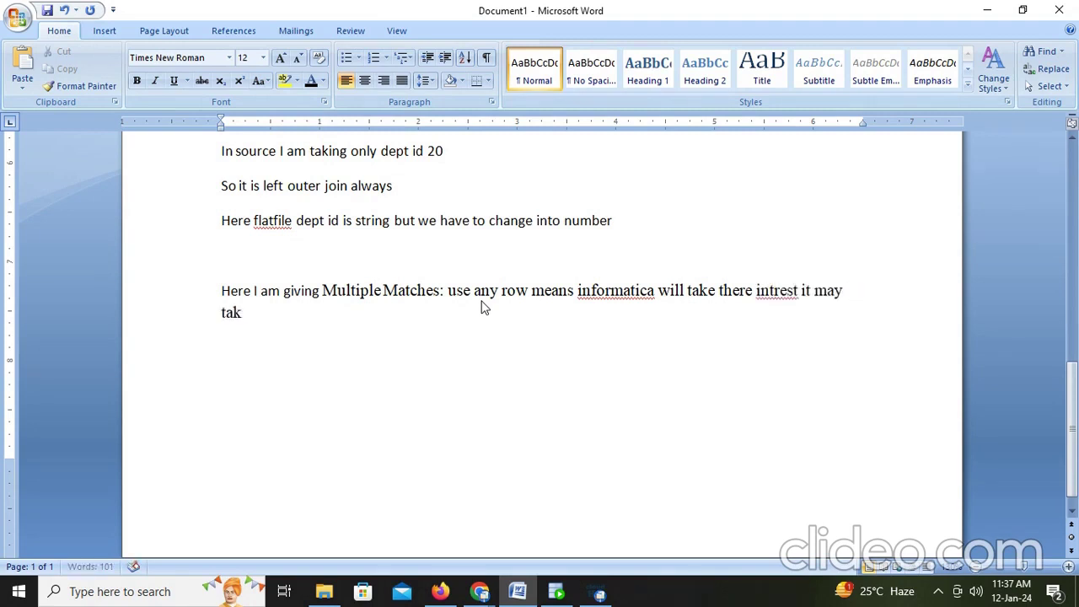
type("e banking a")
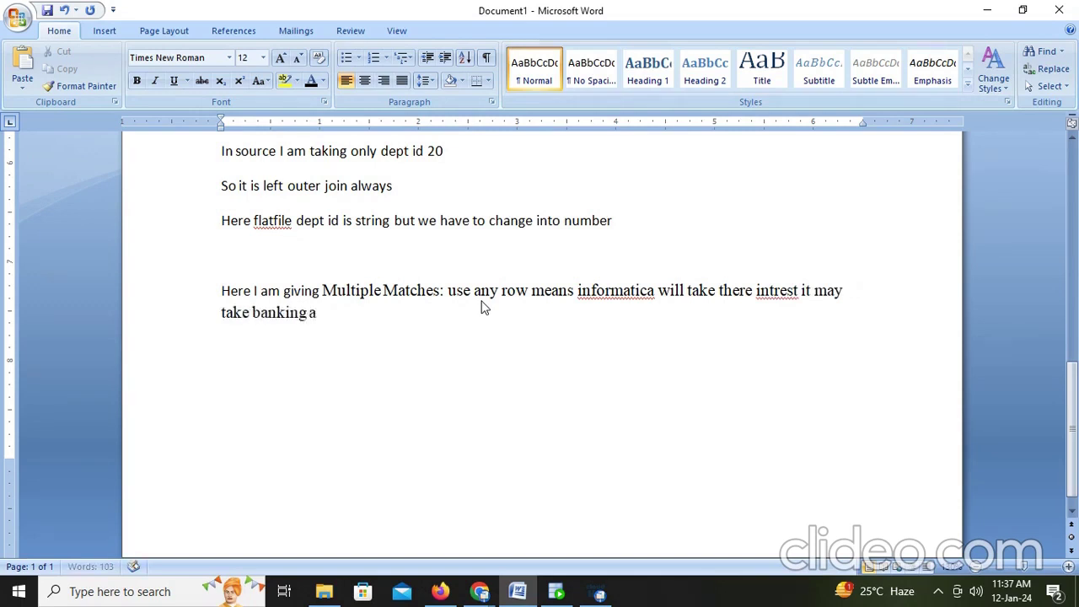
type("or")
key("BackSpace")
key("BackSpace")
key("BackSpace")
key("BackSpace")
type("or marketing")
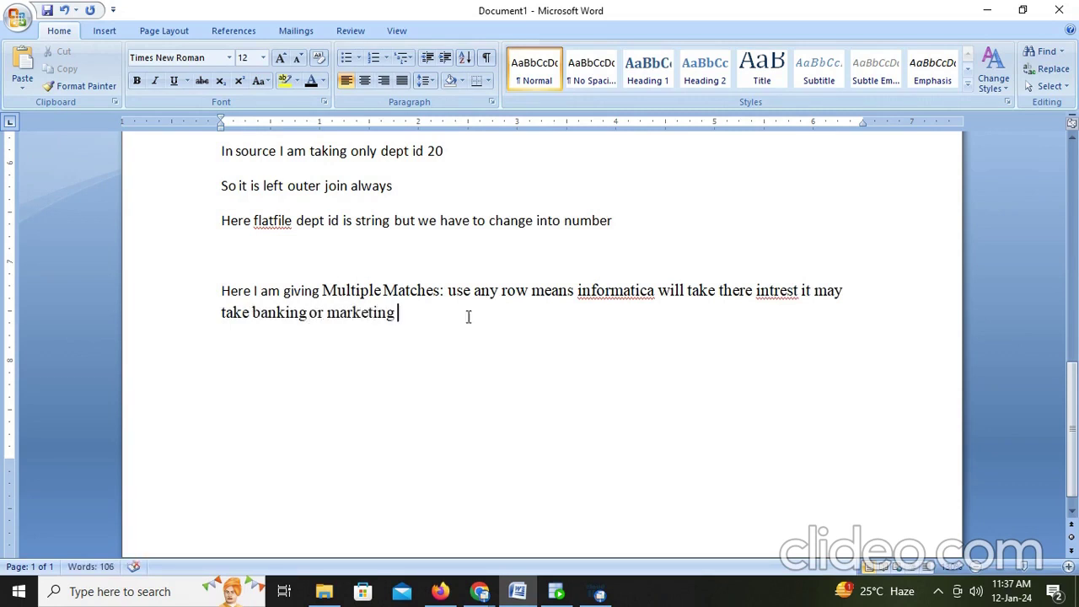
left_click(440, 591)
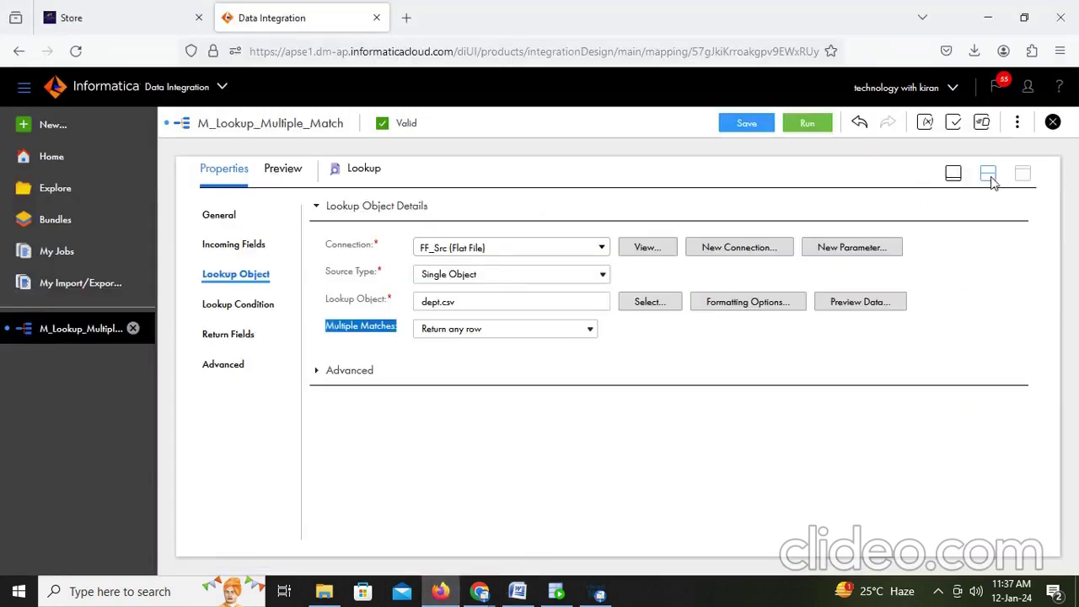
Step: Save the M_Lookup_Multiple_Match mapping and start a run
left_click(989, 173)
left_click(748, 125)
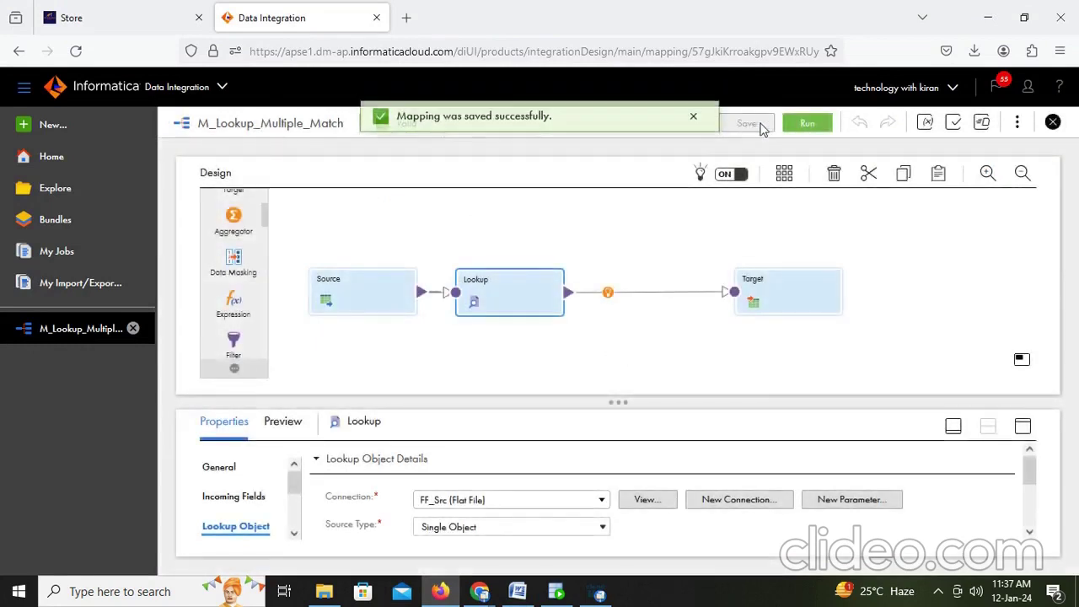
left_click(791, 122)
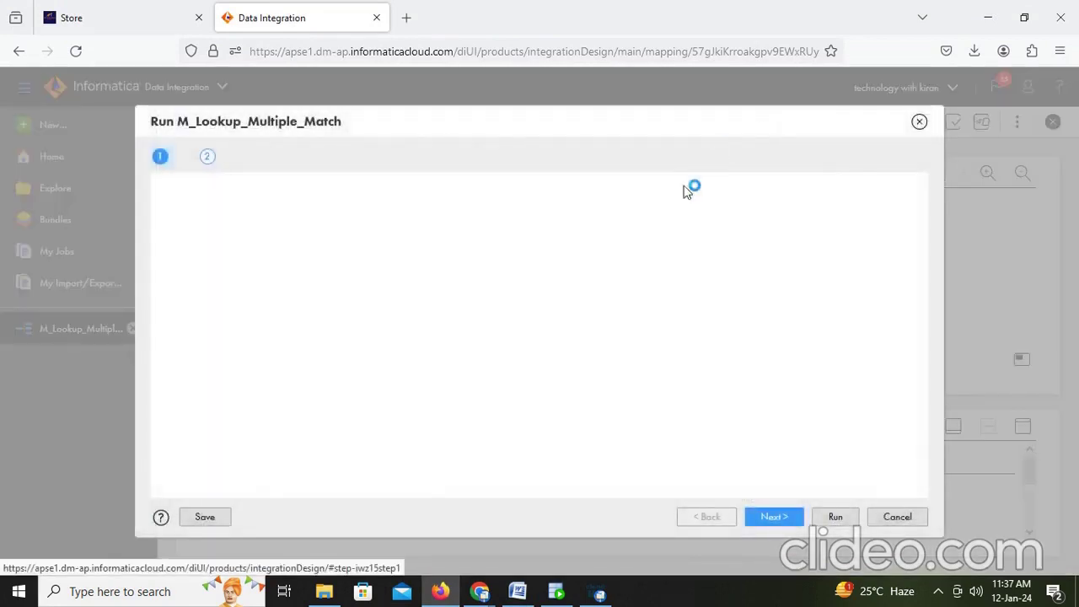
left_click(831, 517)
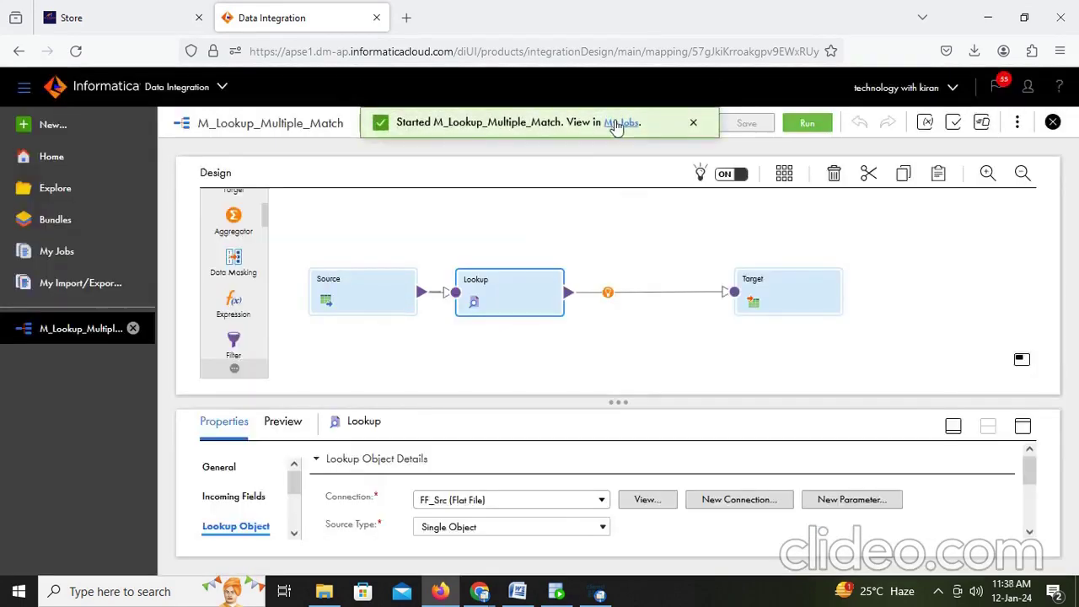
Step: Refresh My Jobs until the run succeeds with 2 rows, then confirm t_employees_dept holds two Marketing employees
left_click(618, 123)
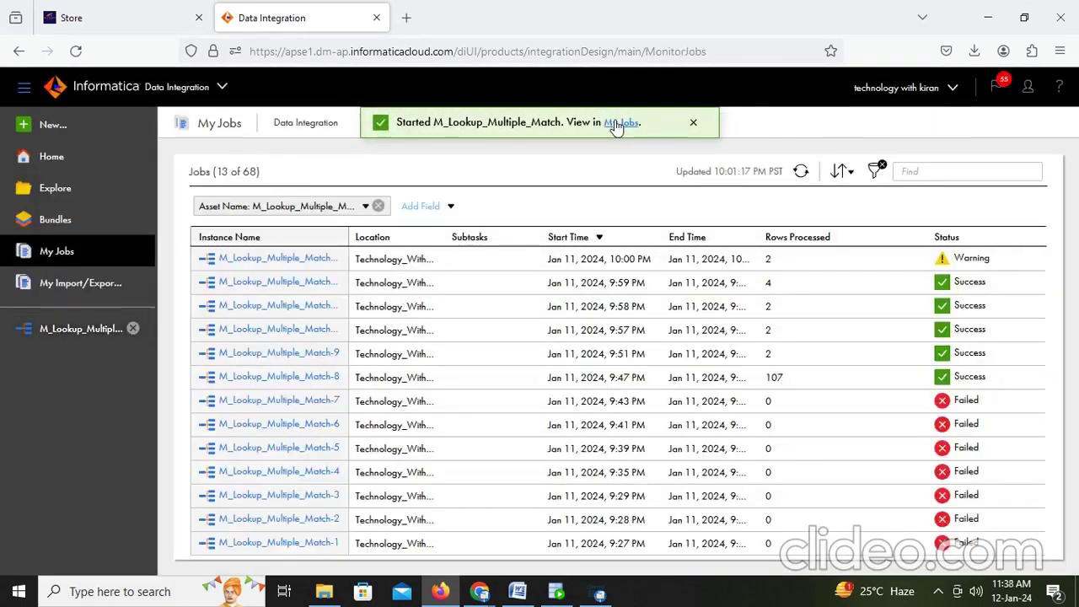
left_click(801, 171)
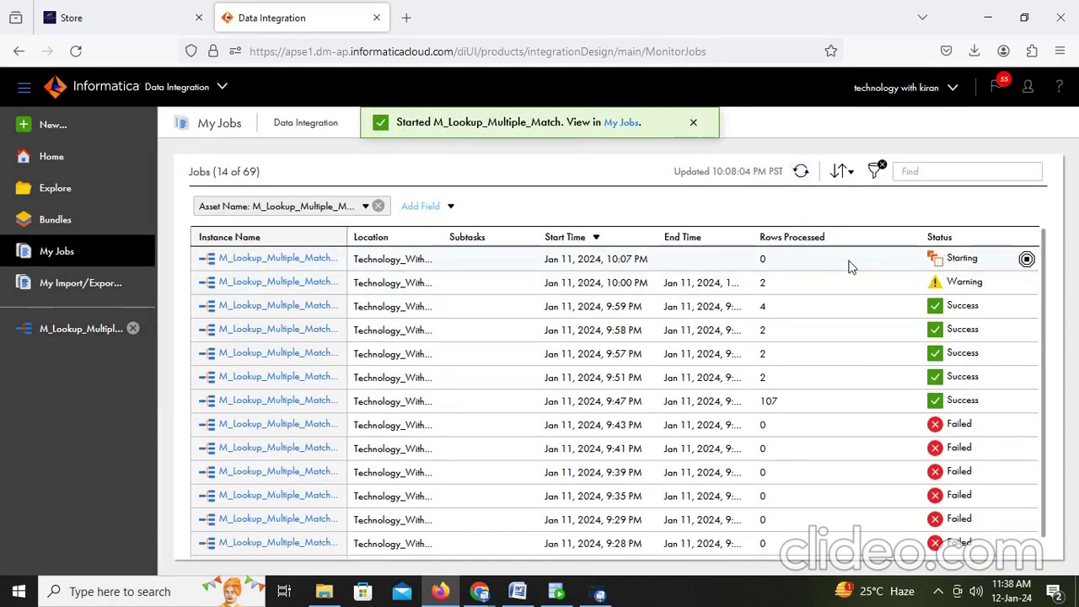
left_click(801, 171)
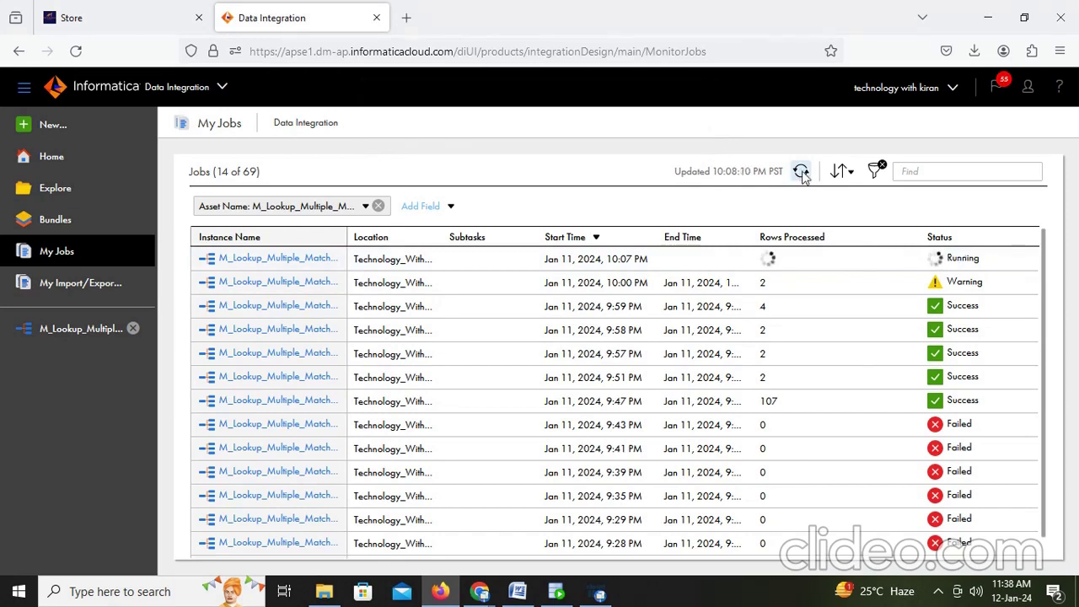
left_click(802, 172)
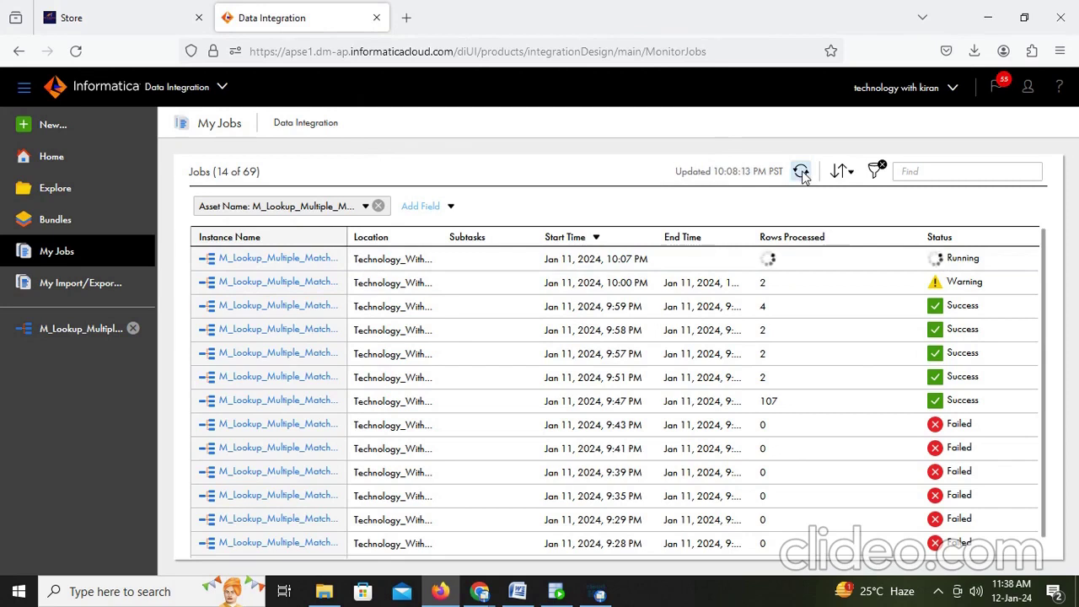
left_click(801, 172)
left_click(801, 172)
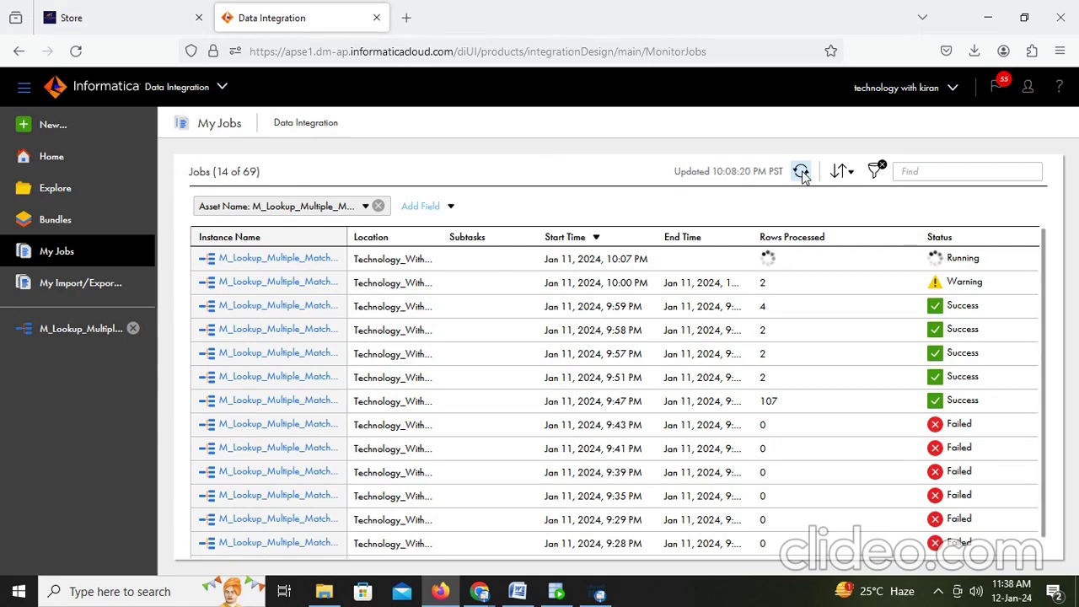
left_click(801, 172)
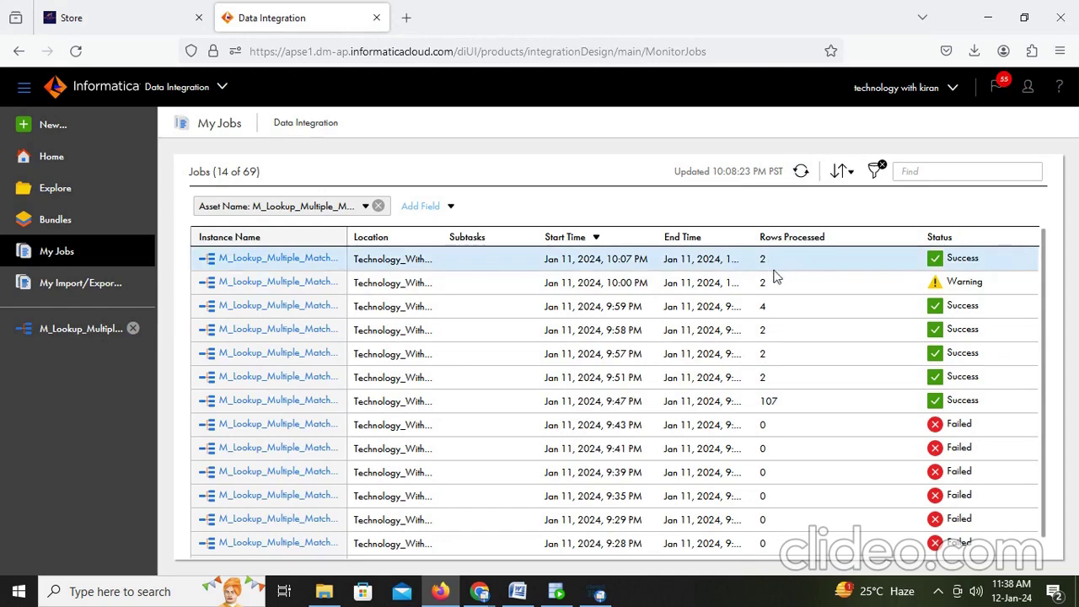
left_click(557, 594)
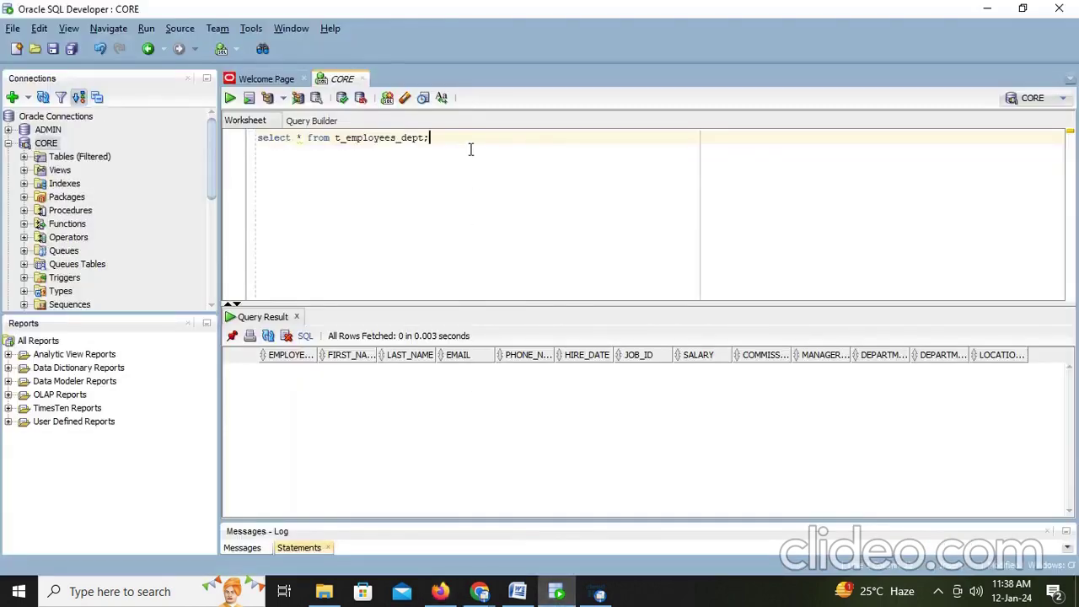
key("ctrl+Return")
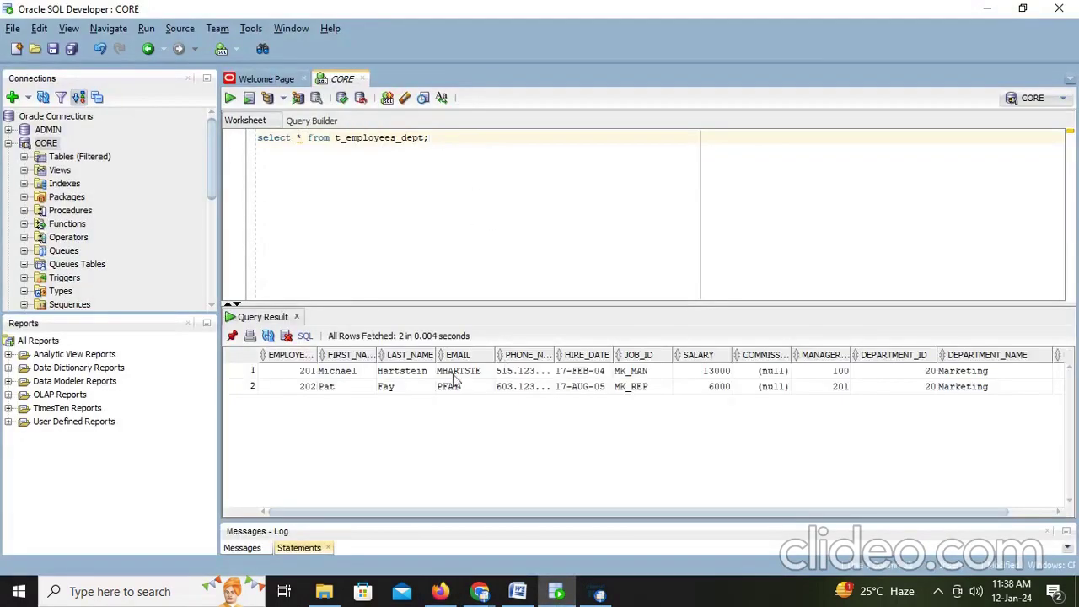
left_click(512, 594)
Step: Add the note 'By default it is taking marketing' on a new line in Word
key("Return")
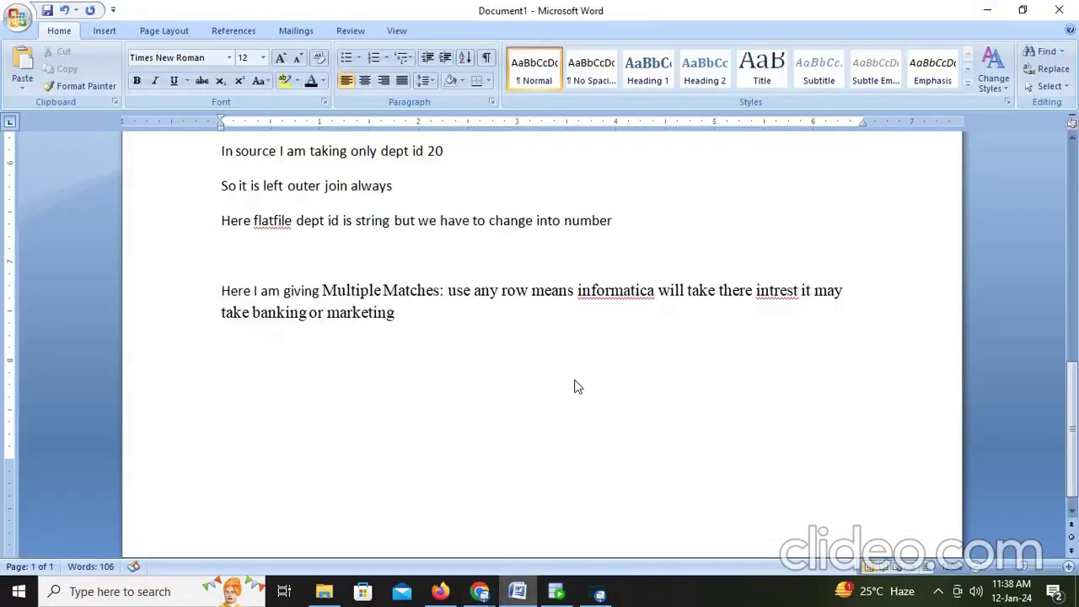
type("By de")
type("fault")
key("BackSpace")
type("ault it i")
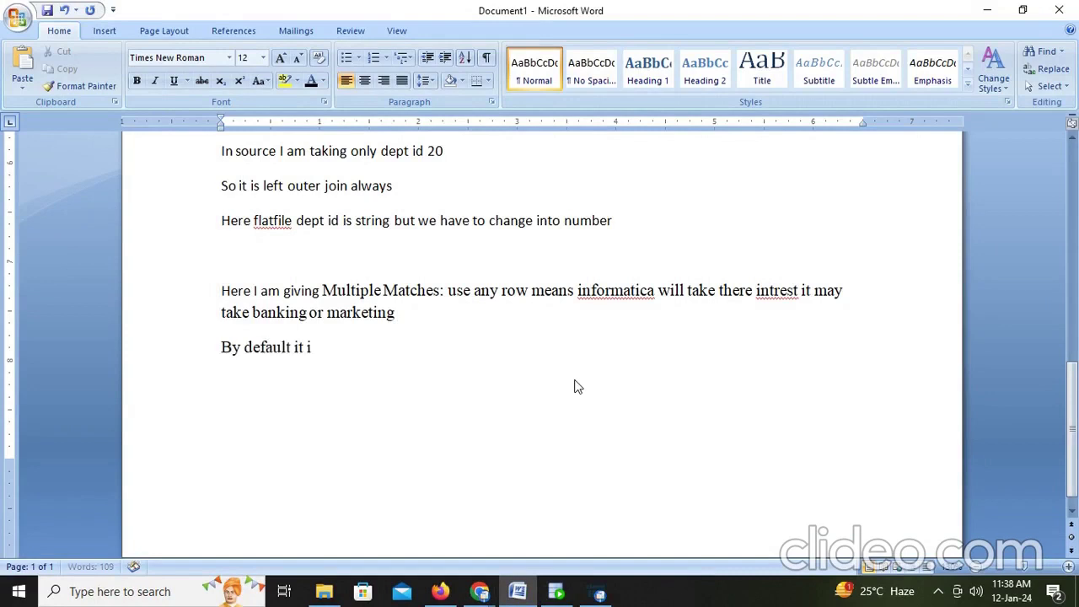
type("s taking marketing.")
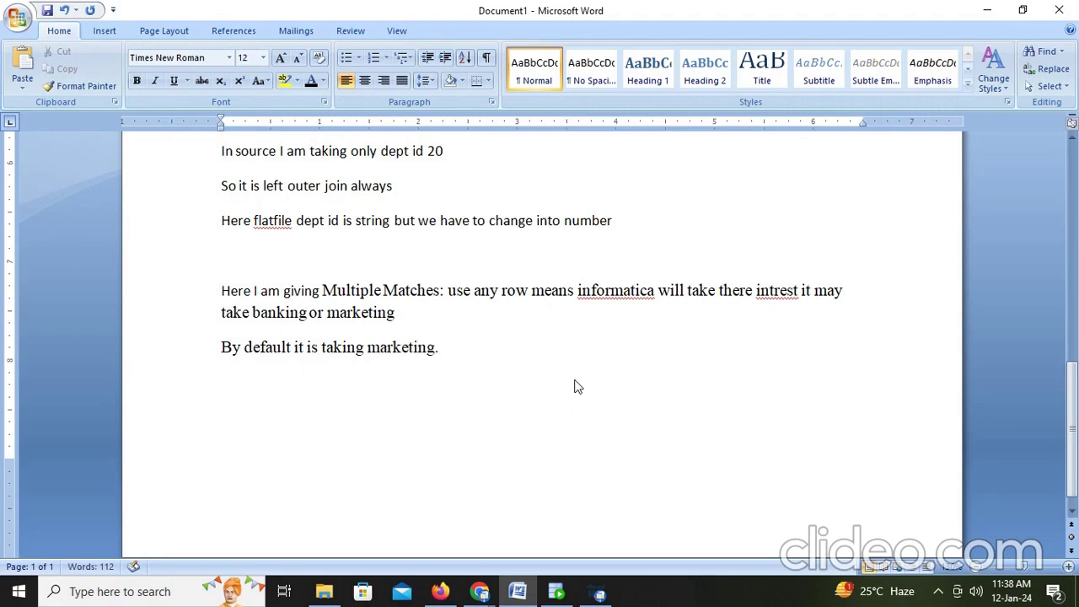
Step: Set the lookup's Multiple Matches to Return first row in the mapping's expanded Properties
key("alt+Tab")
key("alt+Tab")
left_click(440, 591)
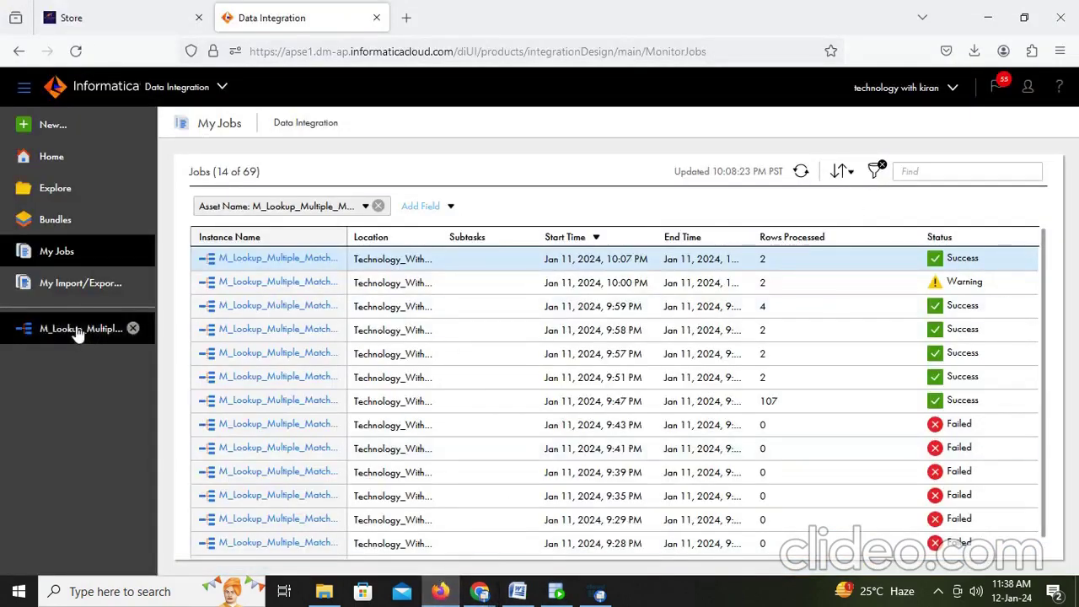
left_click(85, 330)
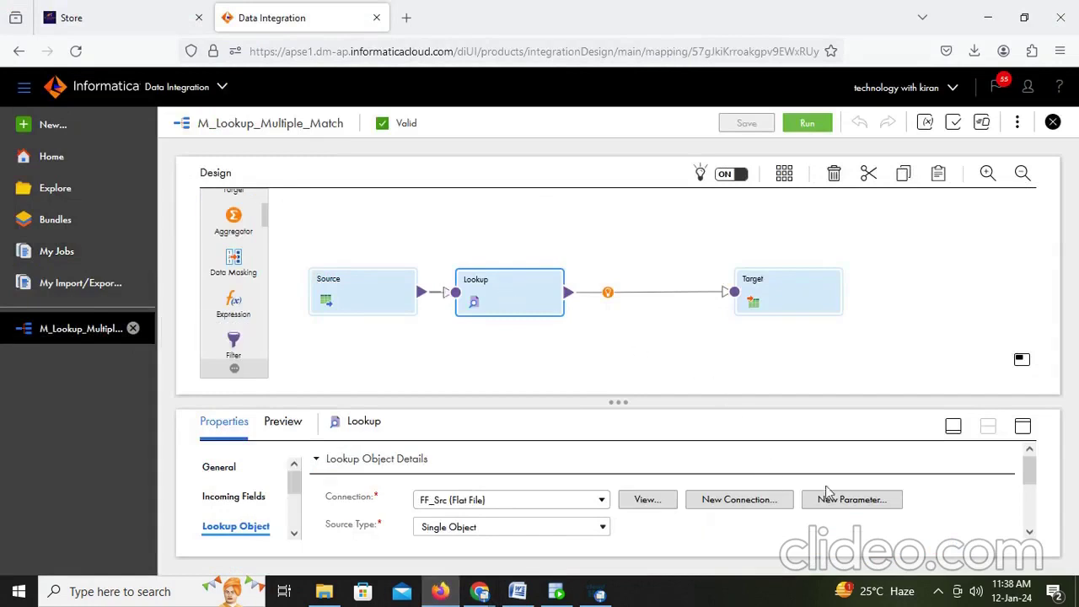
left_click(1025, 424)
left_click(472, 330)
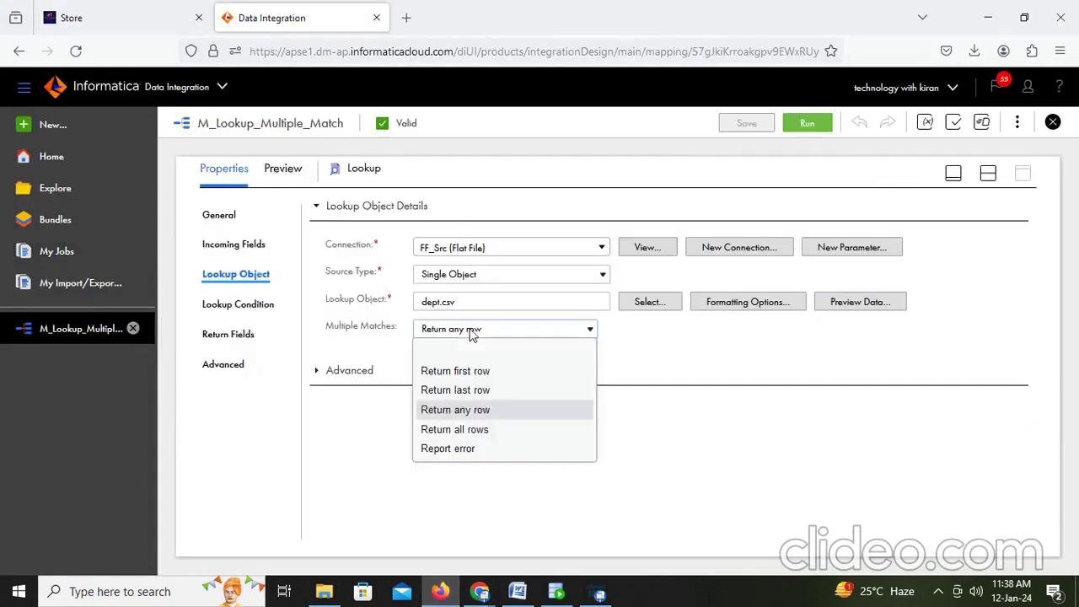
key("Escape")
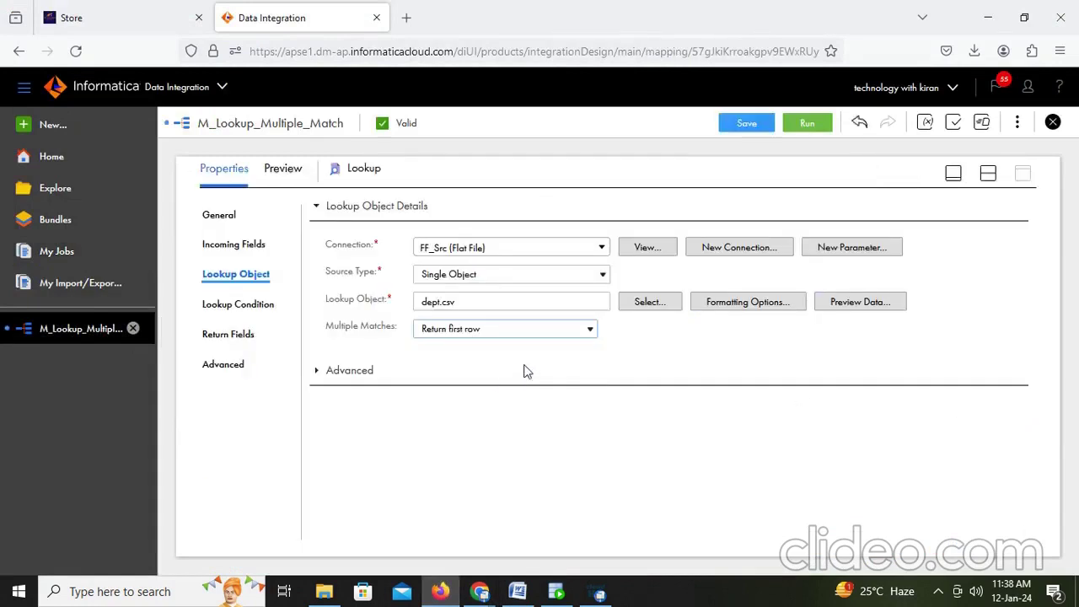
key("alt+Tab")
Step: Start a Word note reading 'Return first row: means informatica', fixing the typos
key("Return")
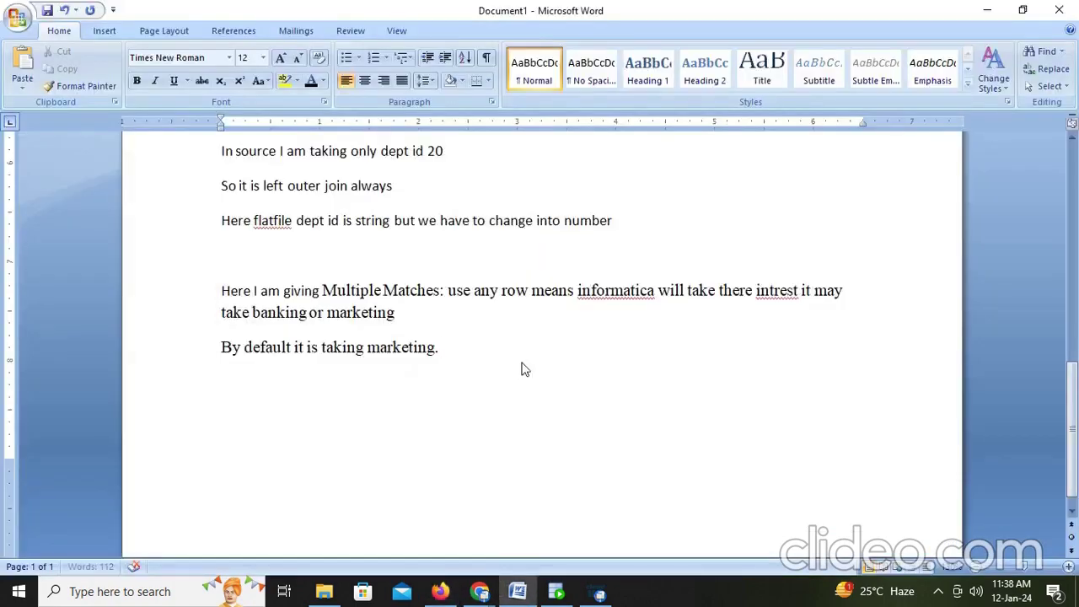
type("rte")
key("BackSpace")
key("BackSpace")
key("BackSpace")
type("Return first ")
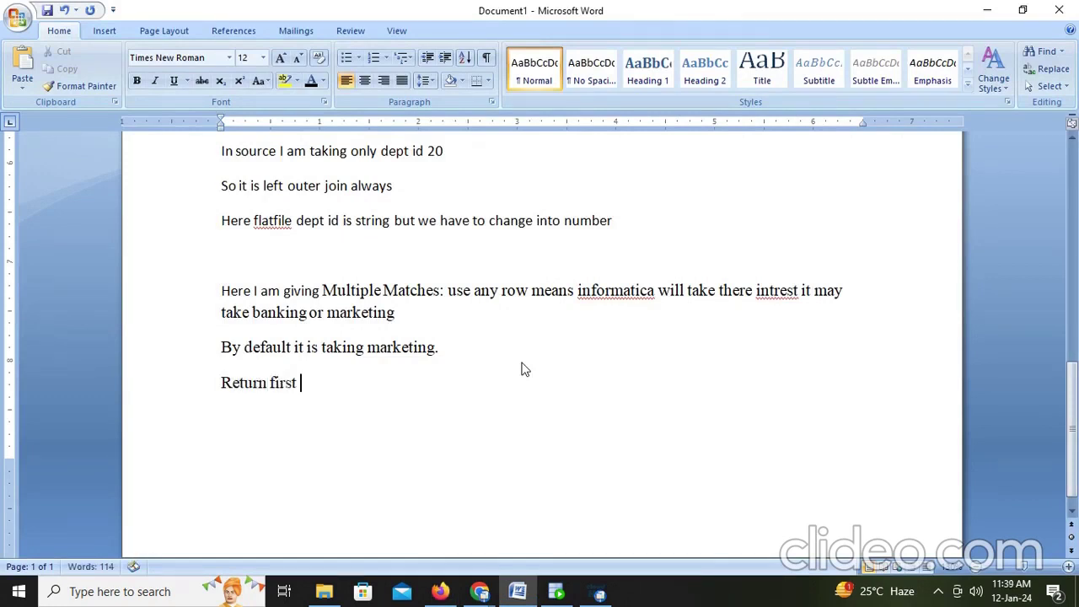
type("row: meand")
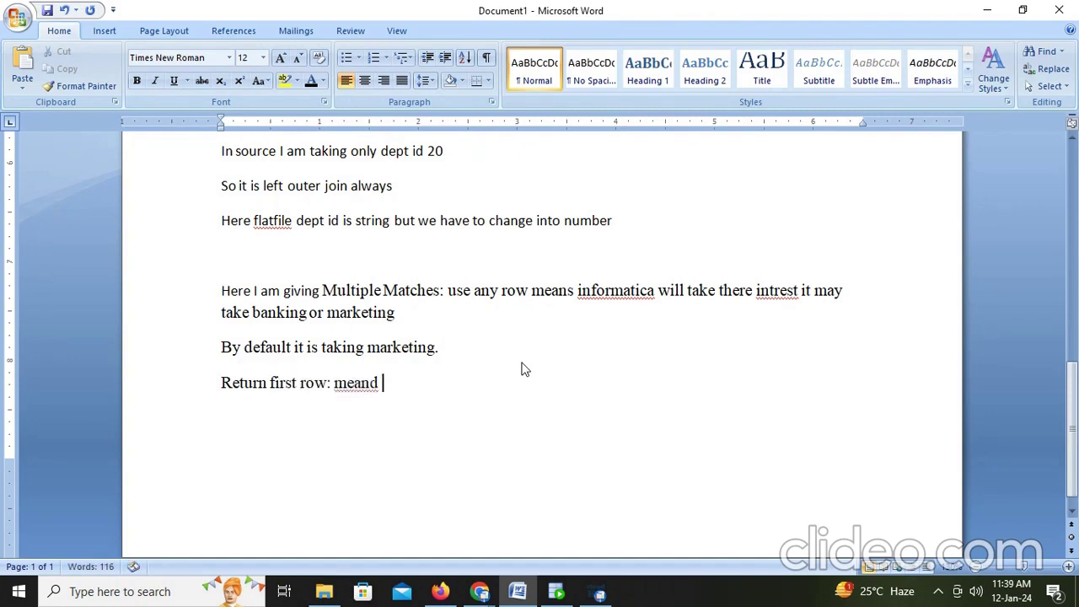
key("BackSpace")
key("BackSpace")
type("s infor")
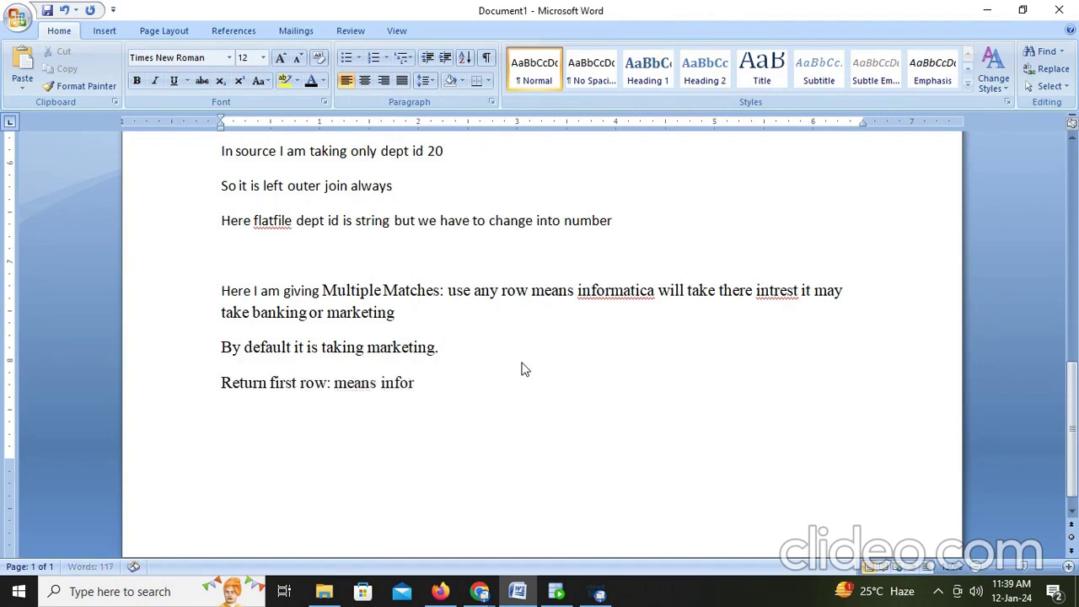
type("mtica")
left_click(430, 382)
type("a")
left_click(496, 380)
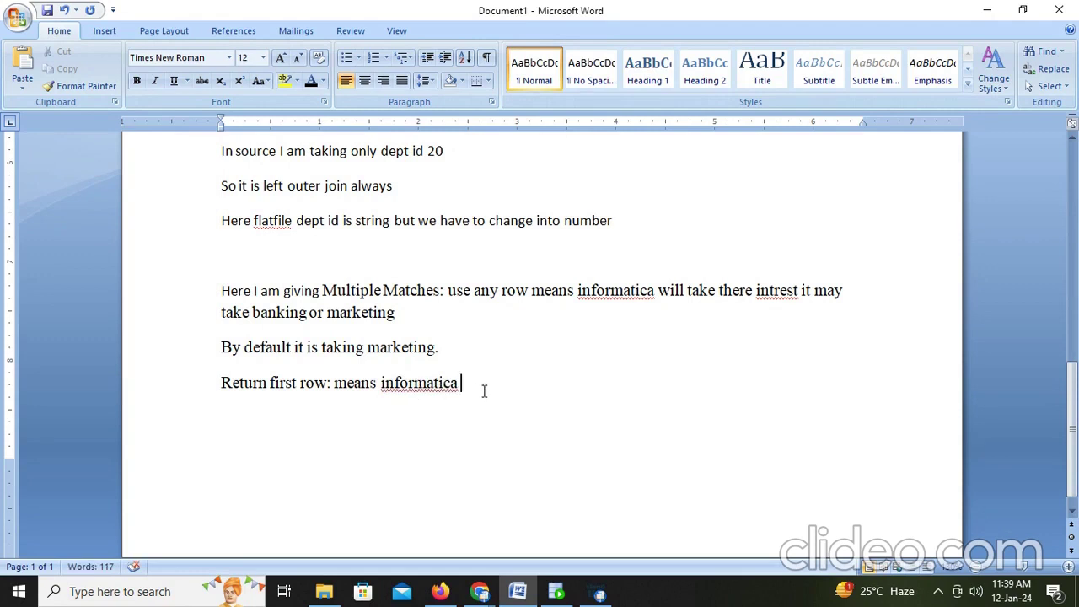
Step: Finish the note with 'will sort in cache then give the result… it is Banking' and save the mapping
type("will sort in cah")
key("BackSpace")
type("c")
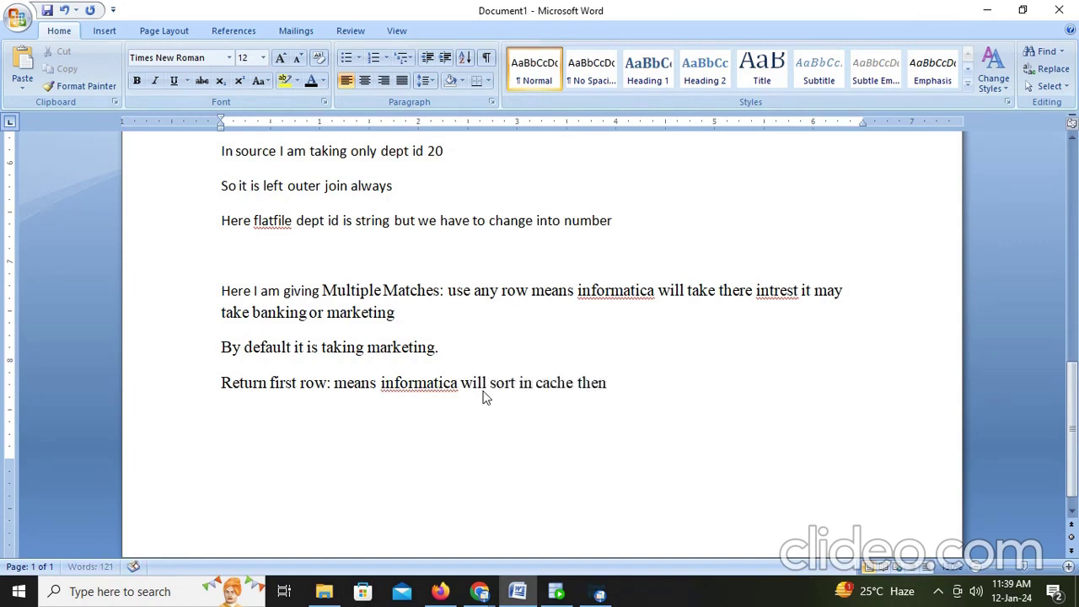
type("he then give the result")
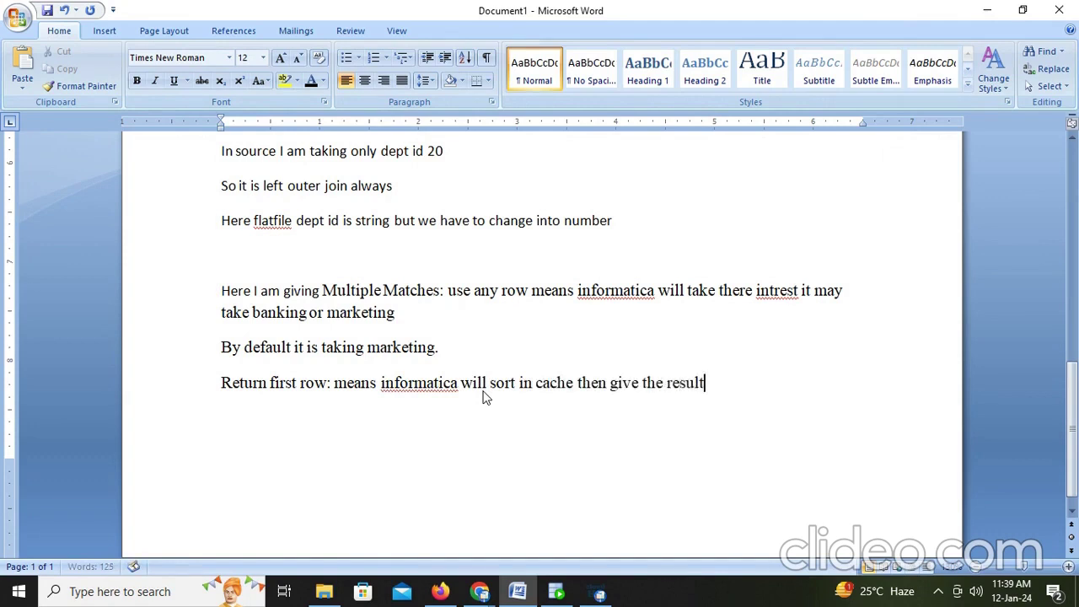
type(". So we get et what?")
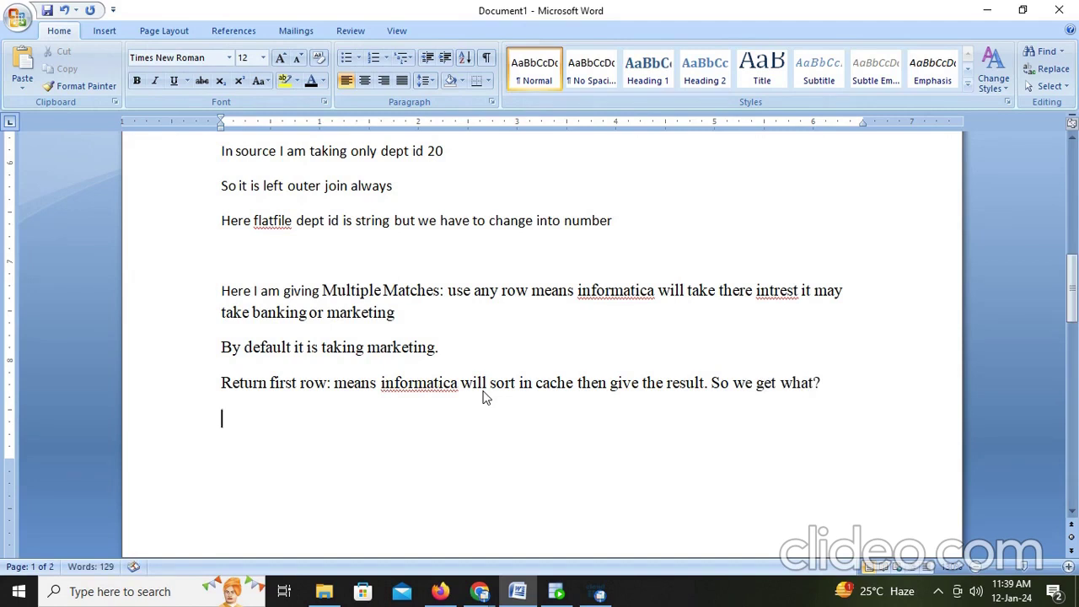
type("it is Ban")
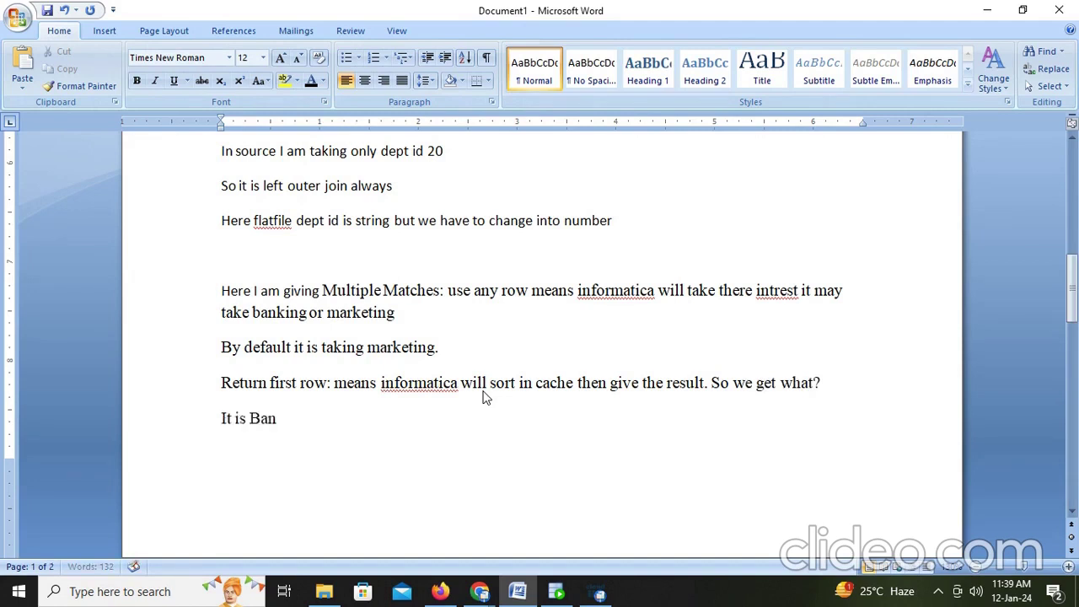
type("king")
double_click(253, 418)
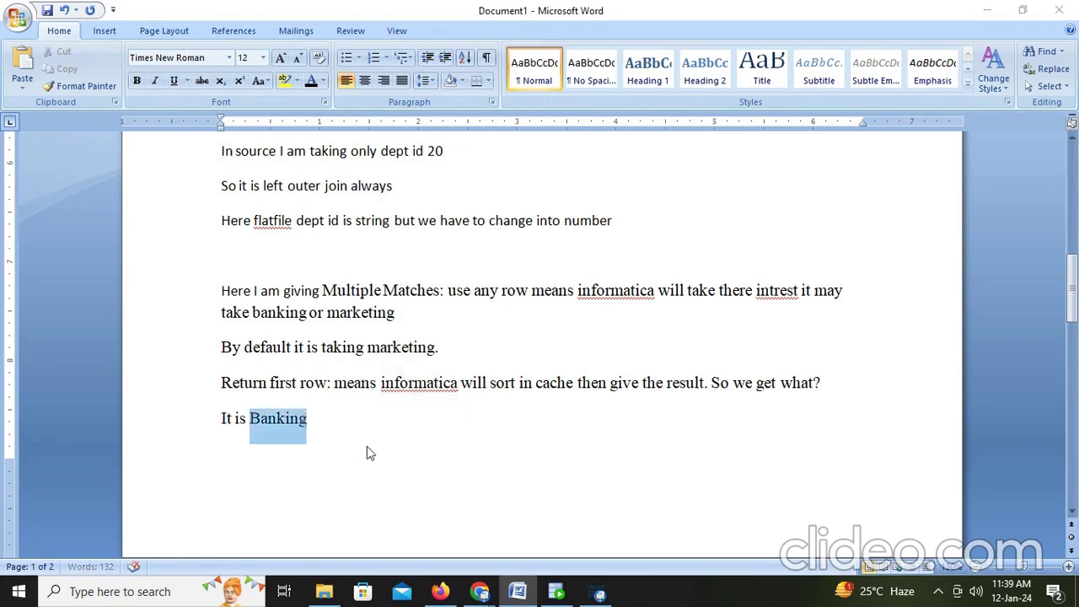
key("alt+Tab")
left_click(747, 124)
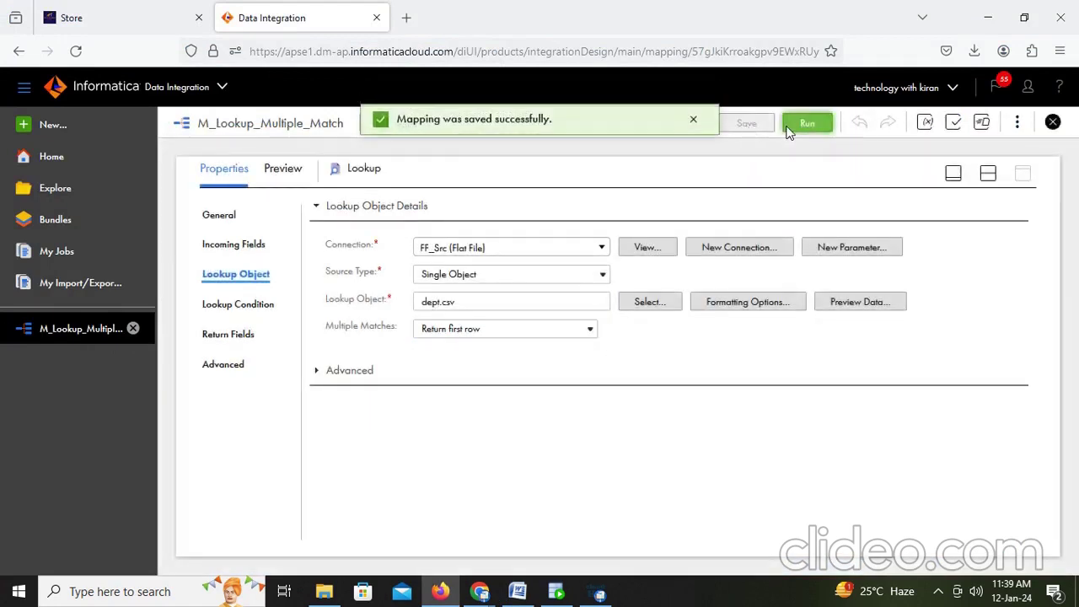
Step: Run the mapping with Return first row and refresh My Jobs until 2 rows are processed
left_click(793, 123)
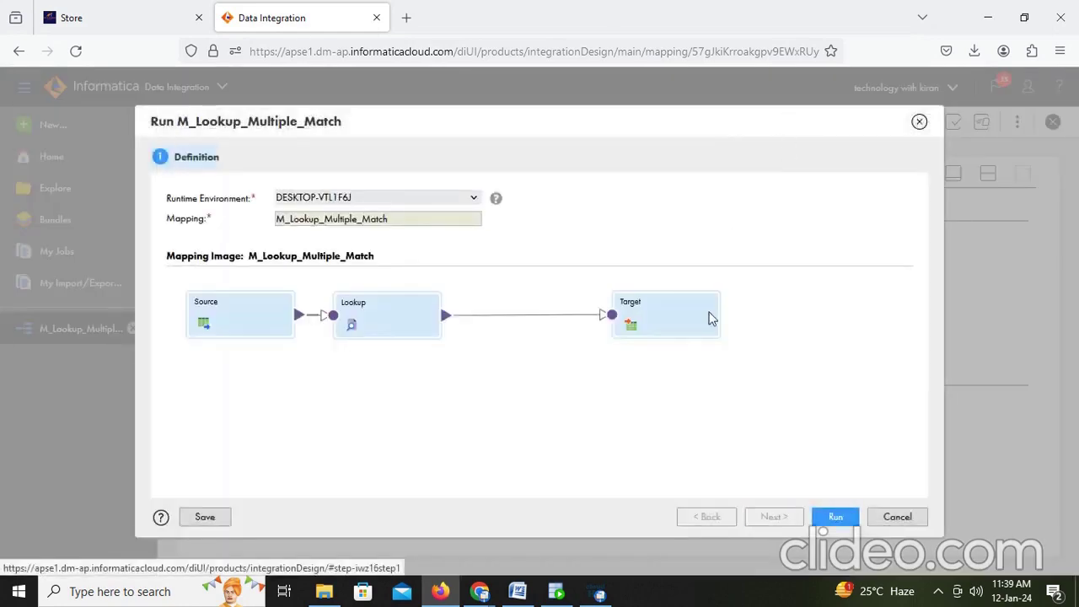
left_click(845, 523)
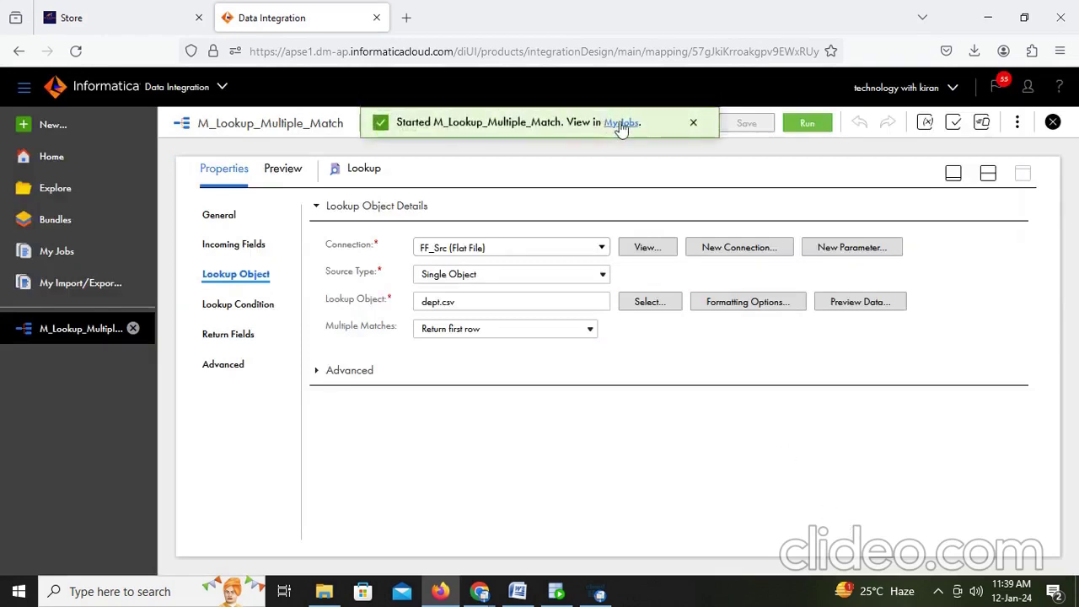
left_click(621, 123)
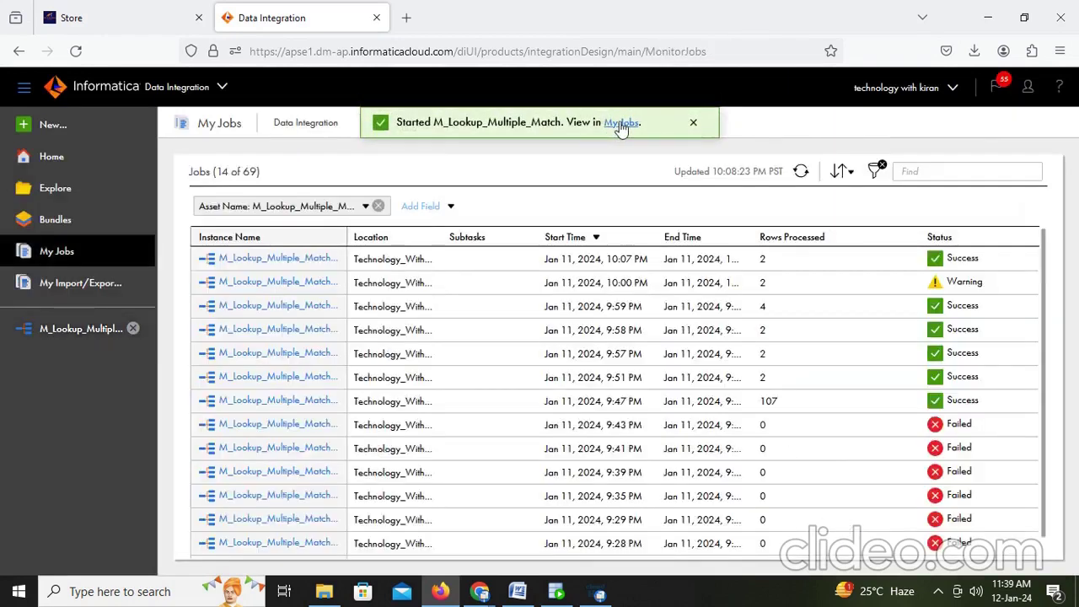
left_click(801, 171)
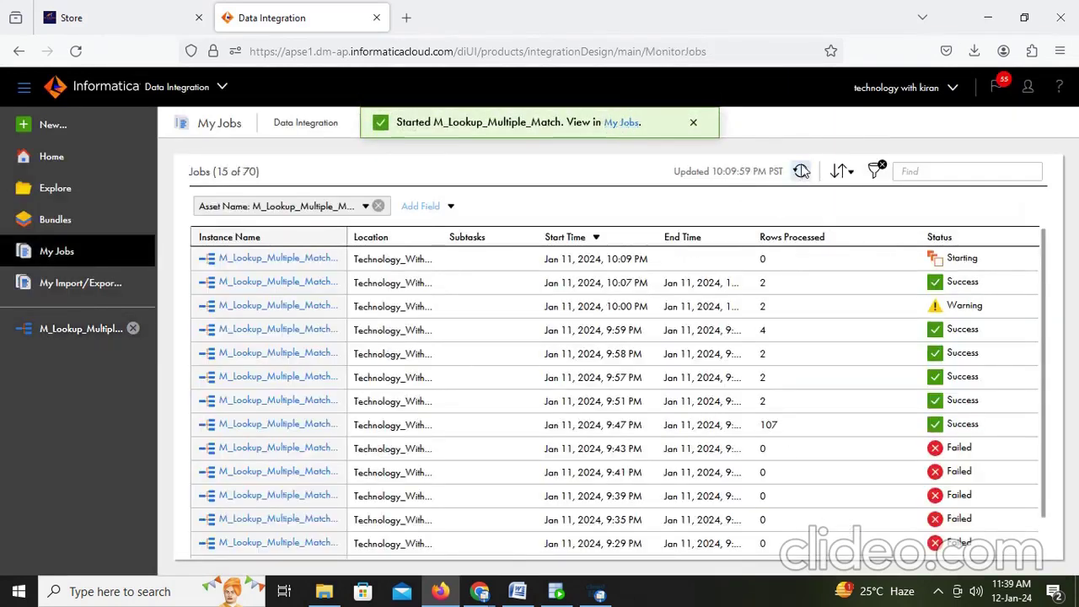
left_click(801, 171)
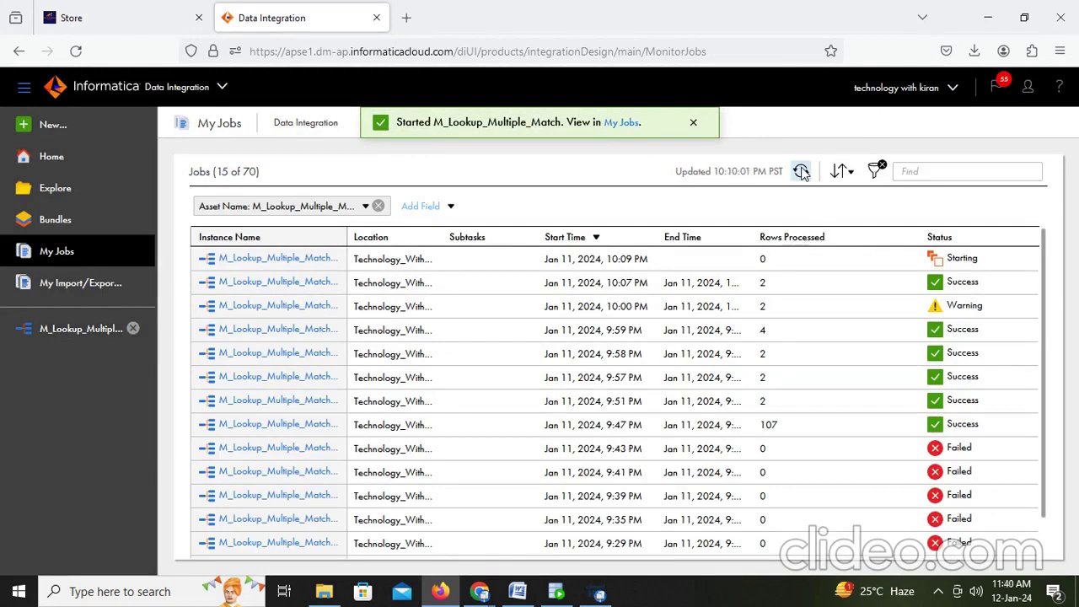
left_click(801, 171)
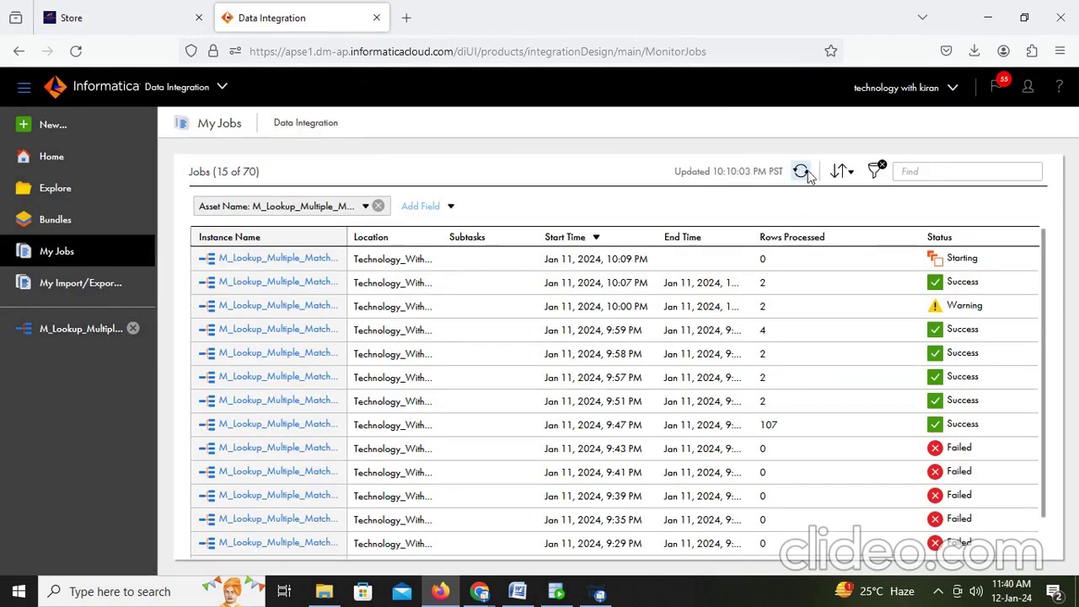
left_click(803, 173)
left_click(797, 176)
left_click(803, 173)
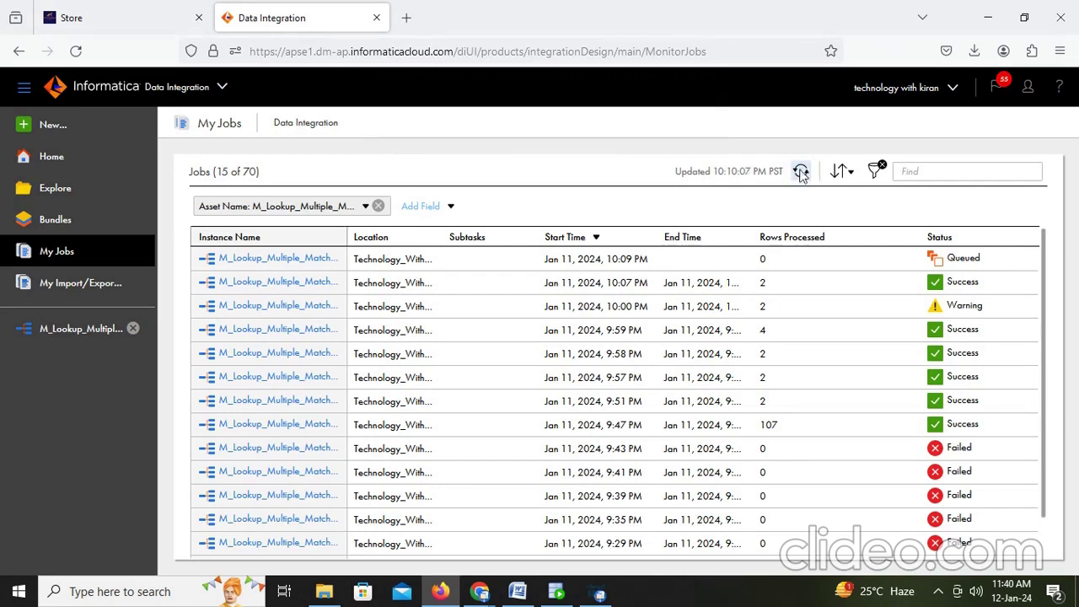
left_click(801, 172)
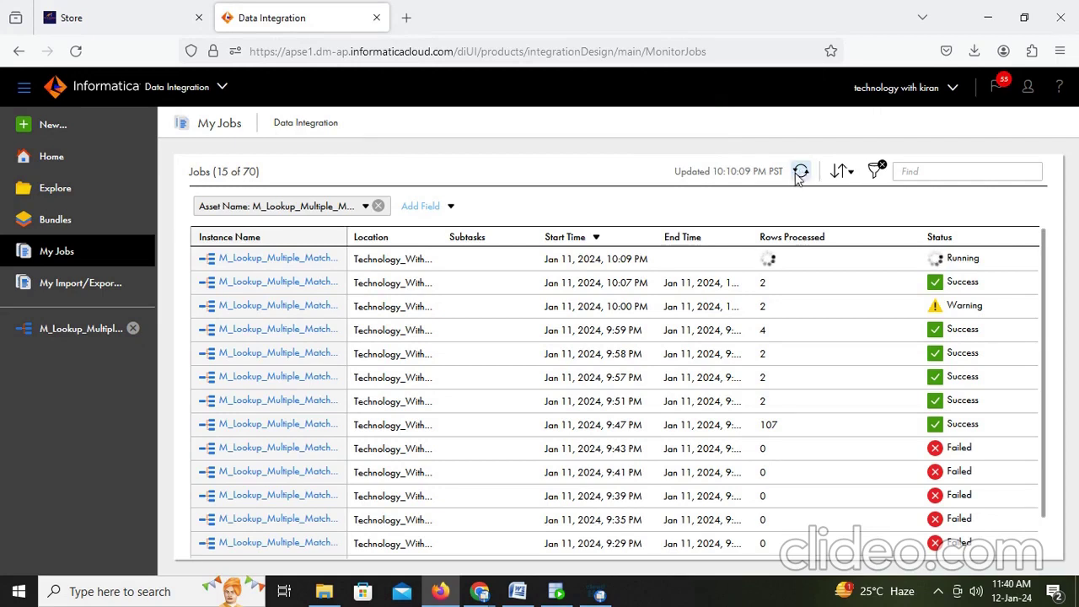
left_click(799, 176)
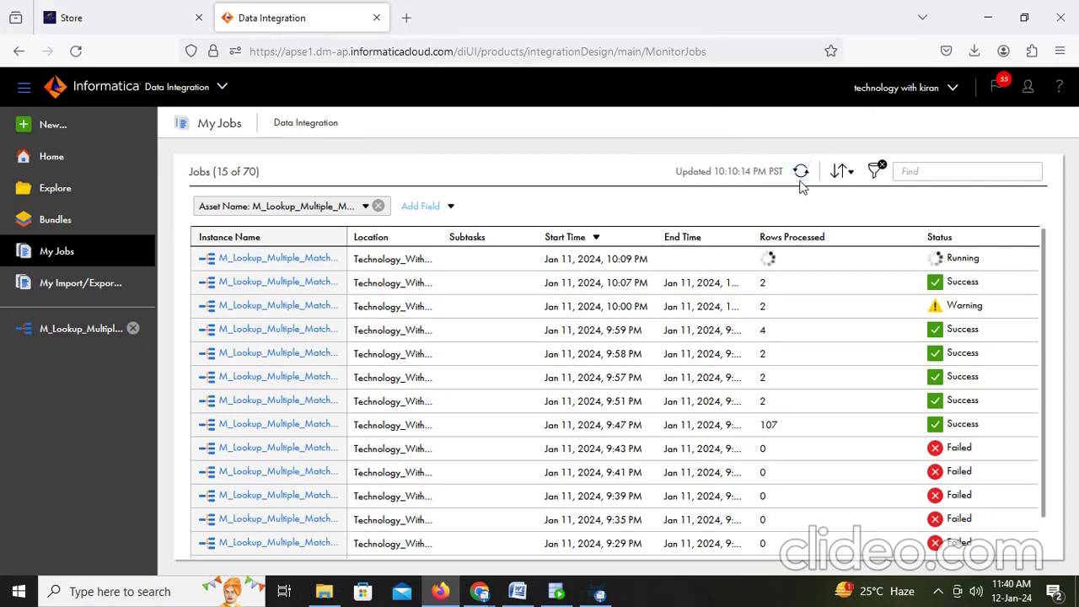
Step: Rerun the t_employees_dept query and confirm both employees now show Banking
left_click(555, 594)
key("ctrl+Return")
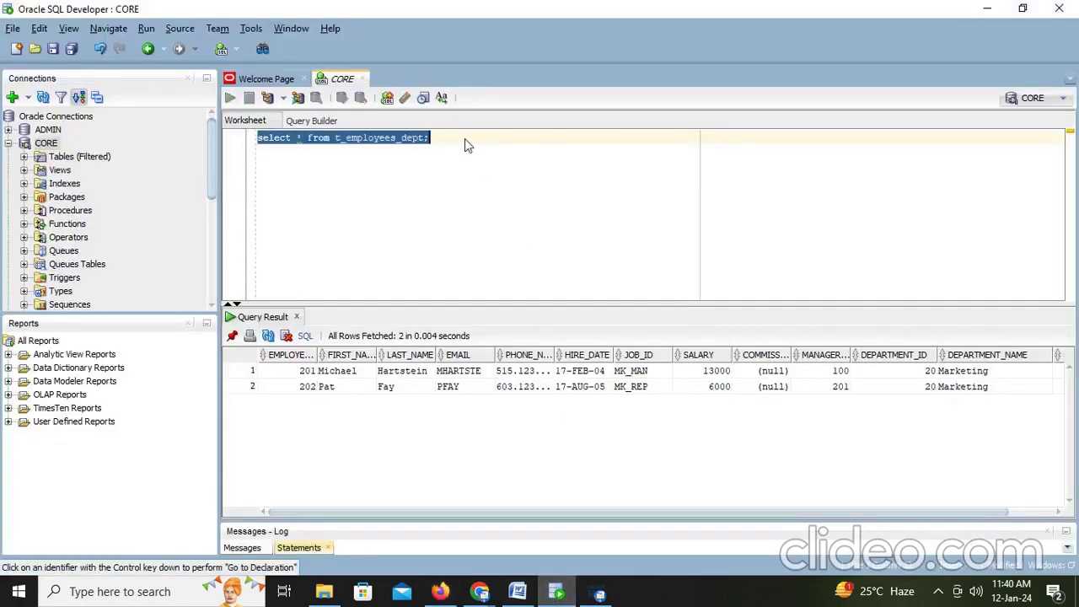
left_click_drag(1004, 377, 1002, 396)
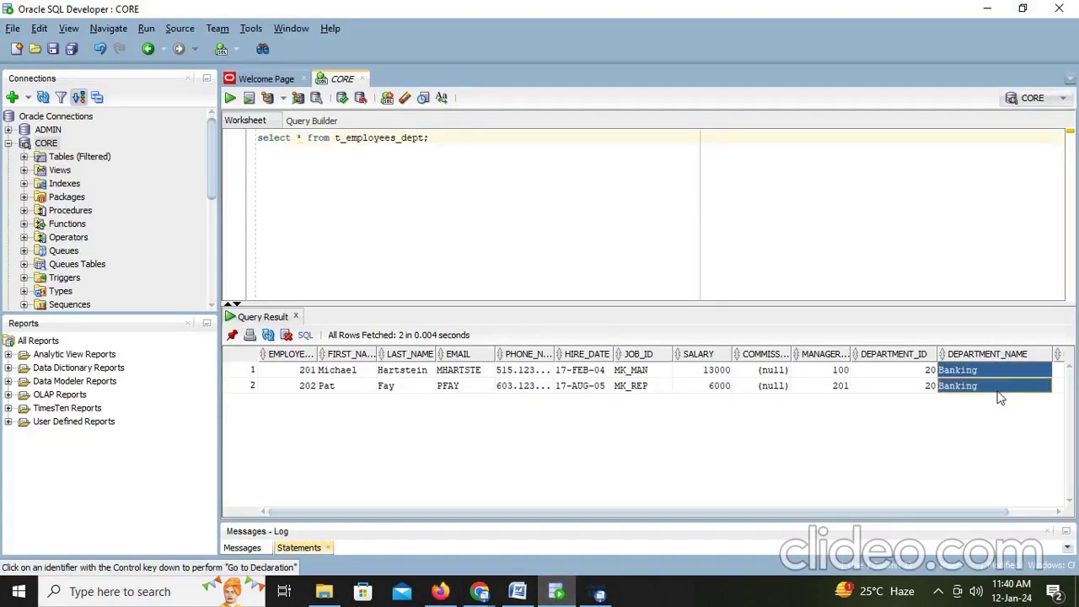
key("alt+Tab")
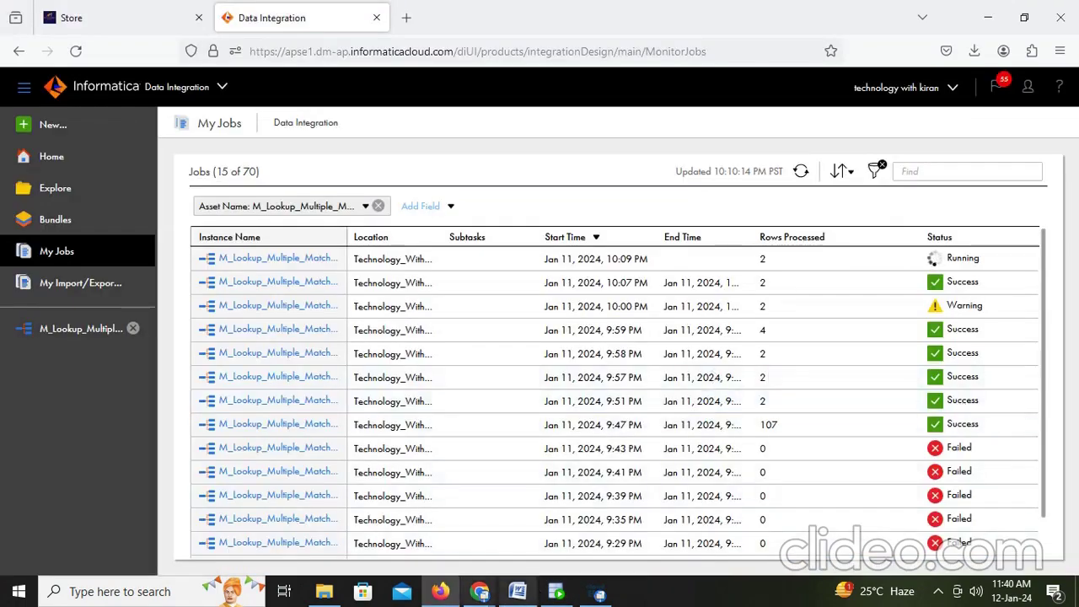
left_click(518, 593)
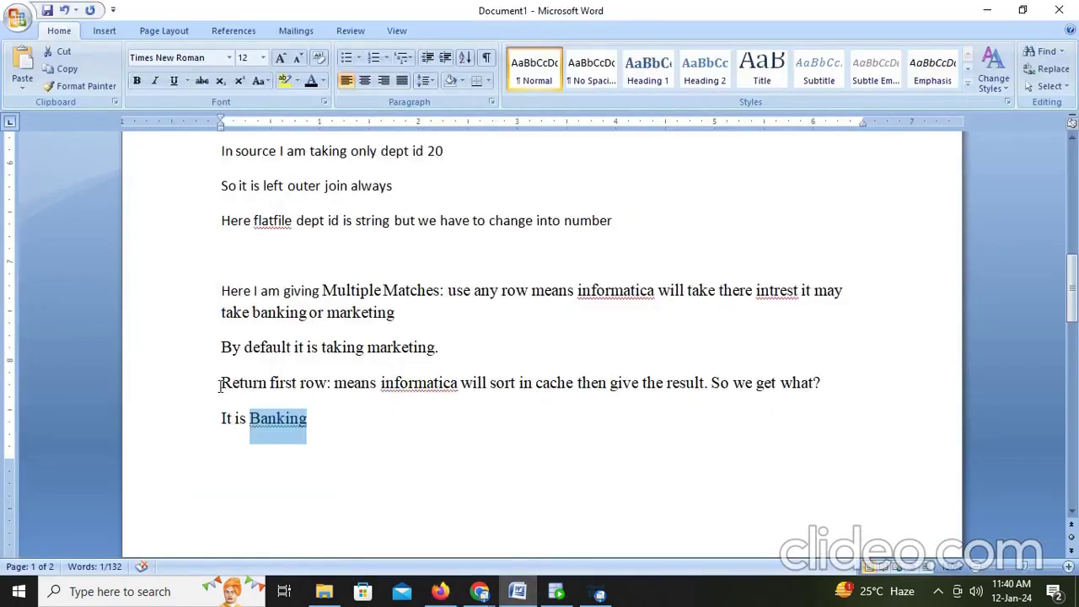
Step: Add the note 'Return last row: it gives marketing' on a new line below the Banking note
left_click_drag(220, 386, 327, 386)
key("ctrl+c")
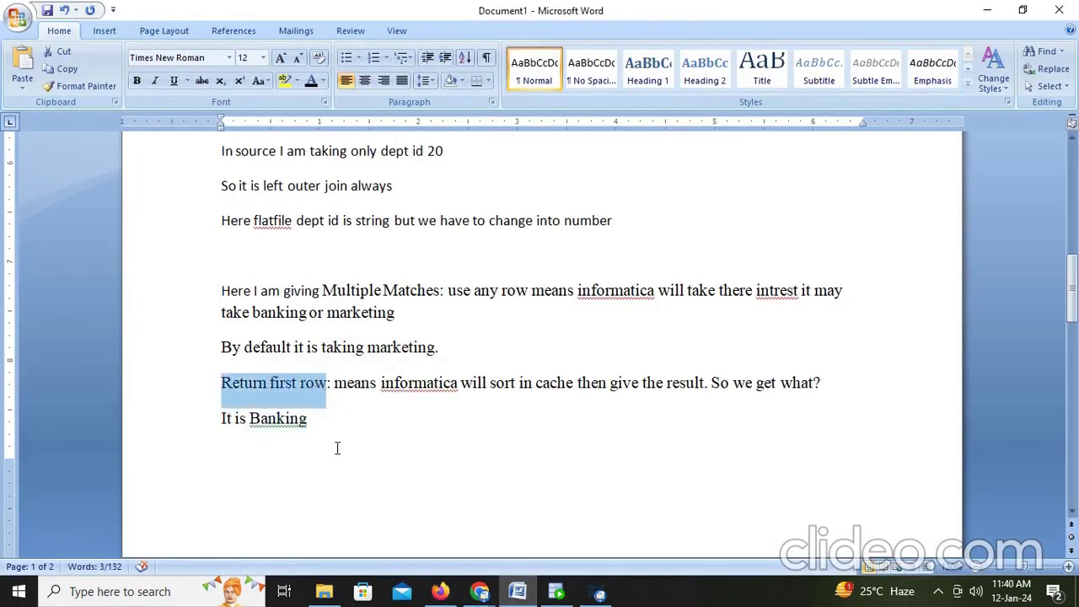
left_click(334, 453)
key("Return")
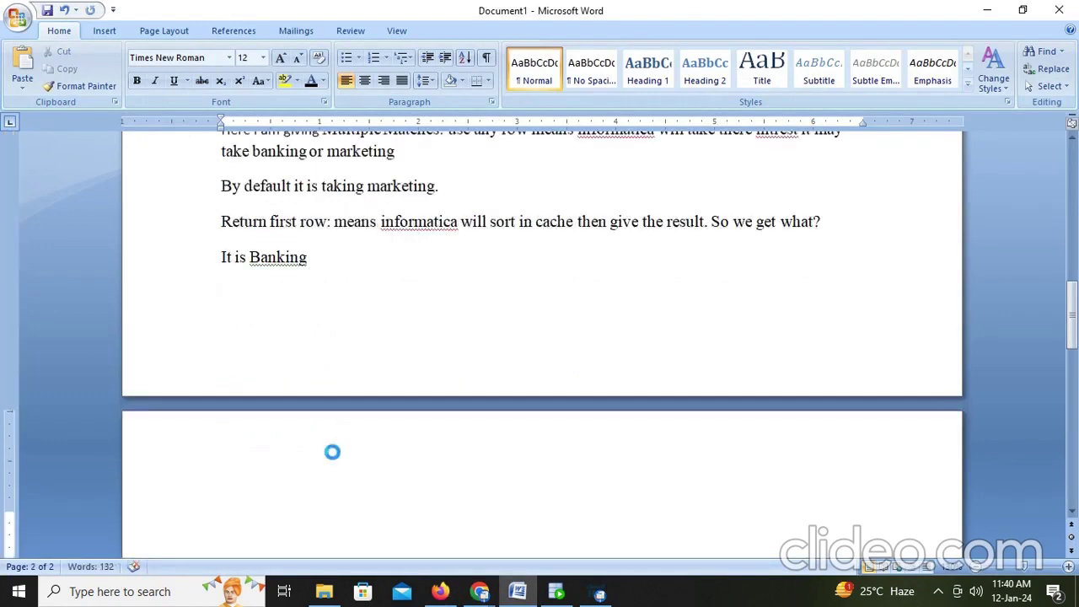
key("ctrl+v")
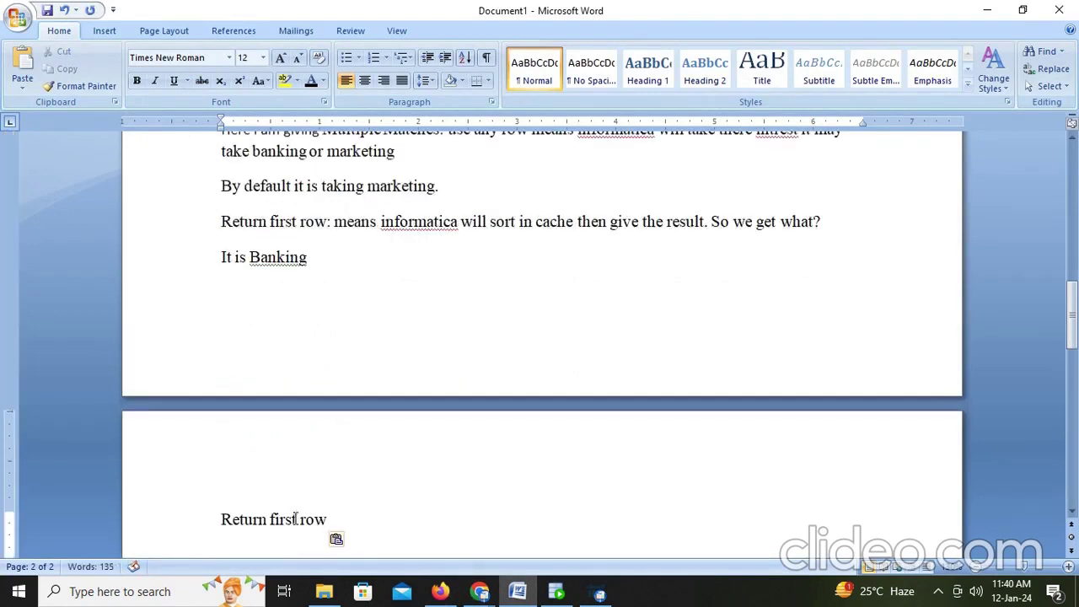
left_click(296, 519)
key("BackSpace")
key("BackSpace")
key("BackSpace")
key("BackSpace")
type("las")
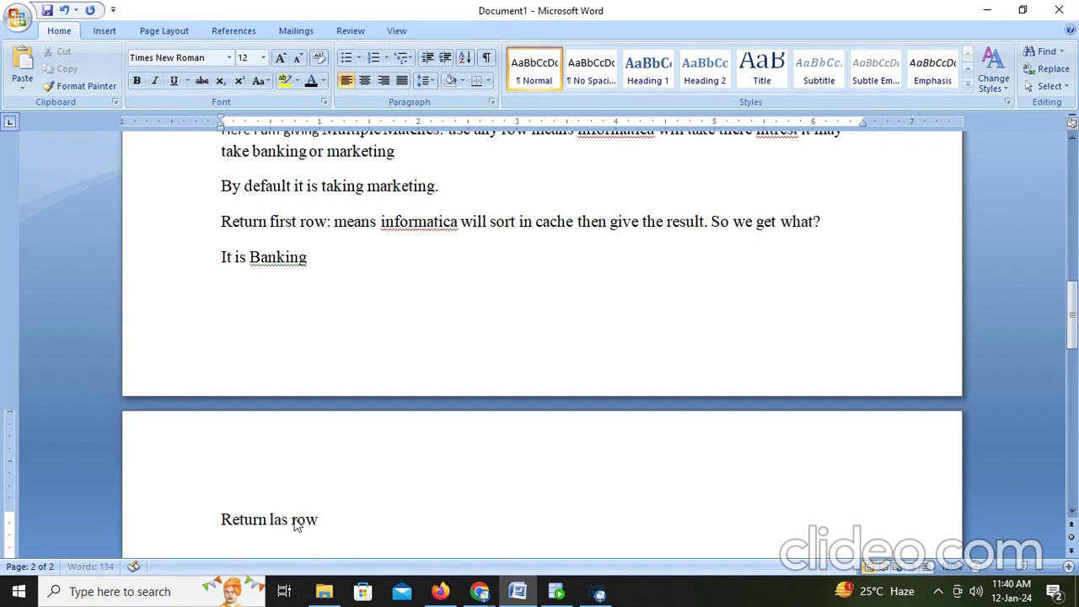
type("t")
key("End")
type(": it gives marke")
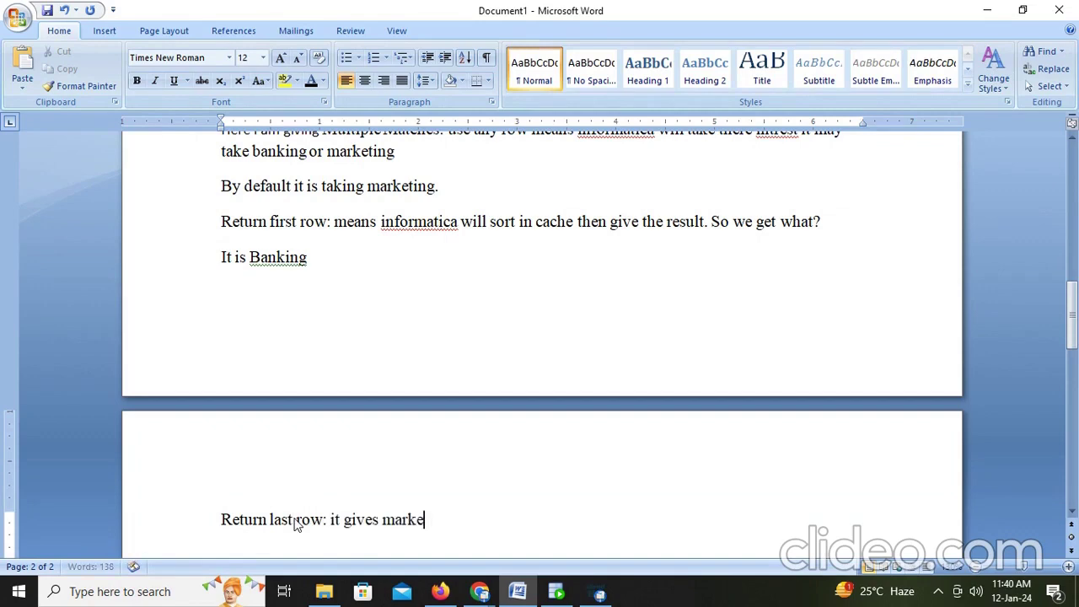
type("ting")
key("alt+Tab")
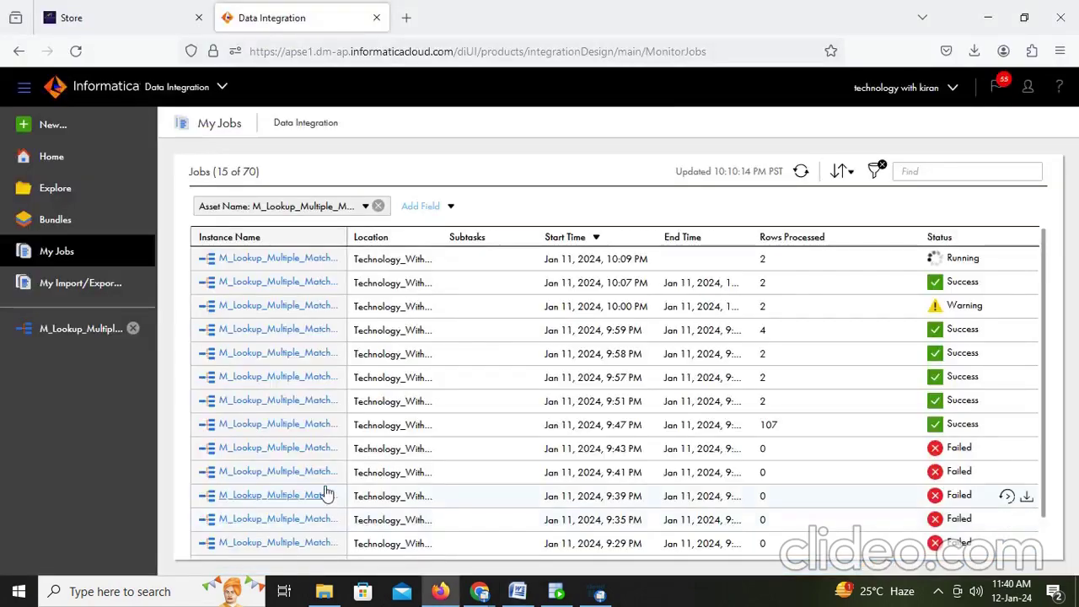
Step: Set Multiple Matches to Return last row, save the mapping, and run it
left_click(93, 329)
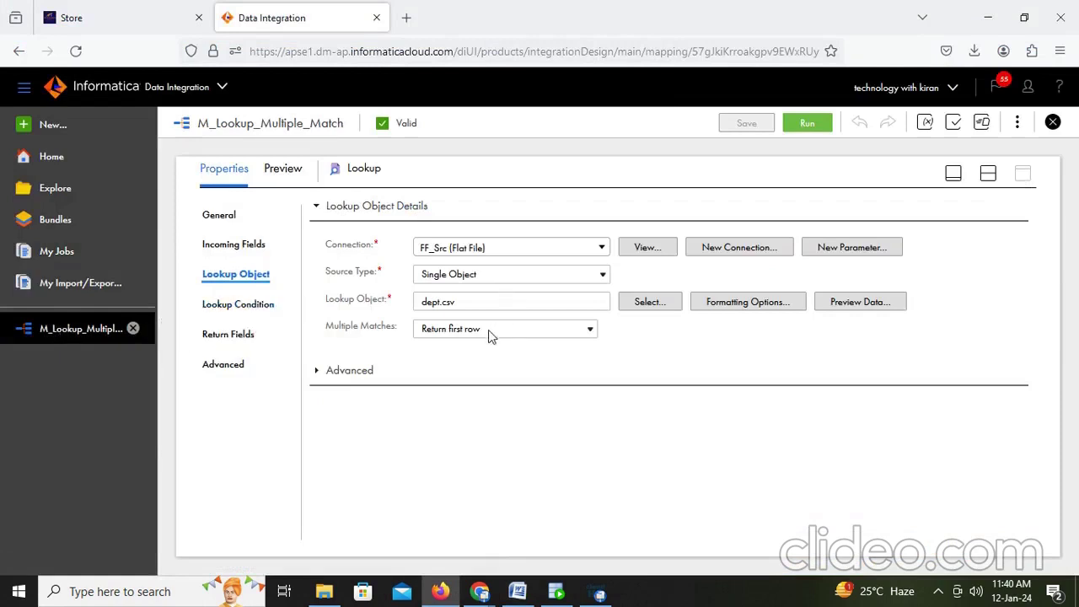
left_click(542, 330)
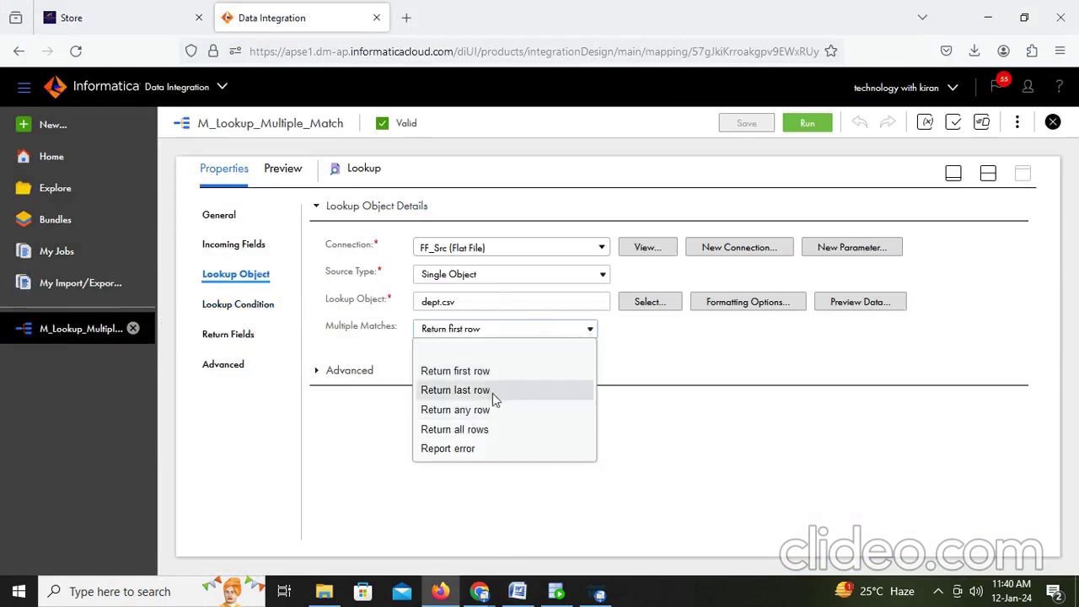
left_click(496, 393)
left_click(748, 124)
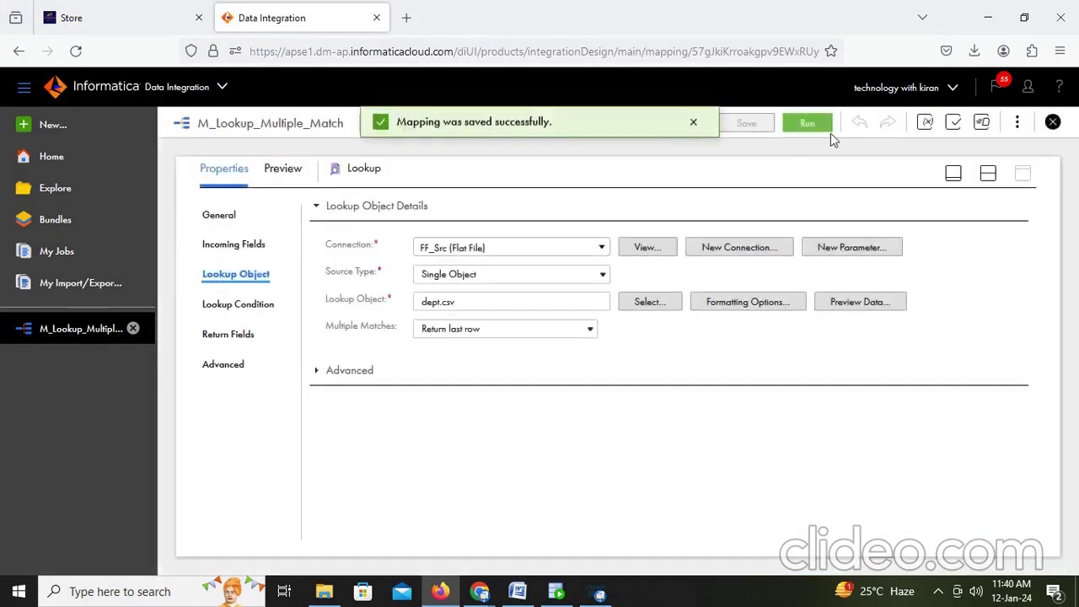
left_click(809, 123)
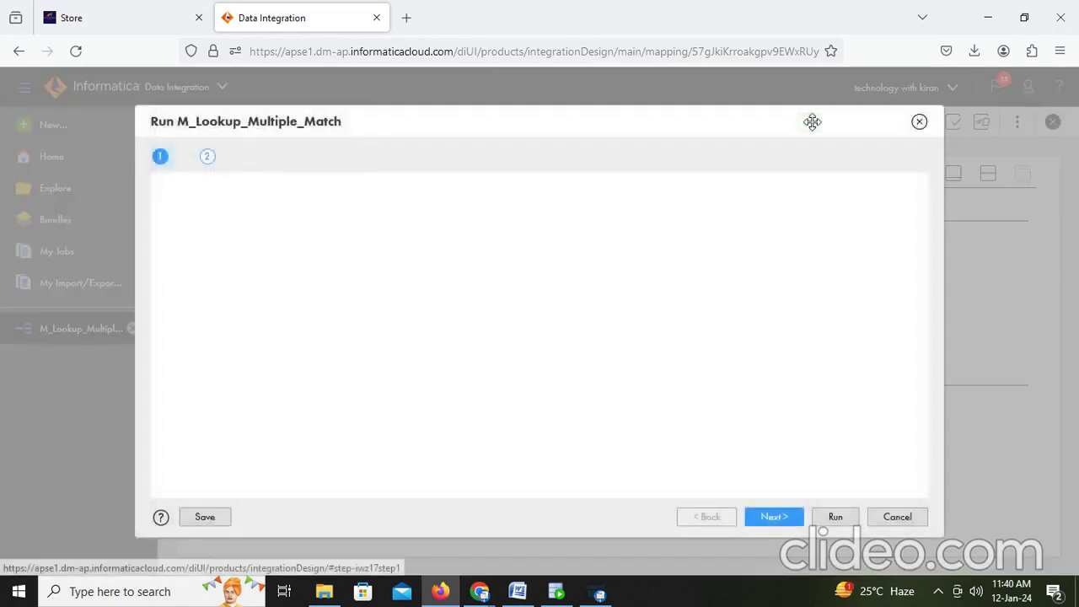
left_click(829, 516)
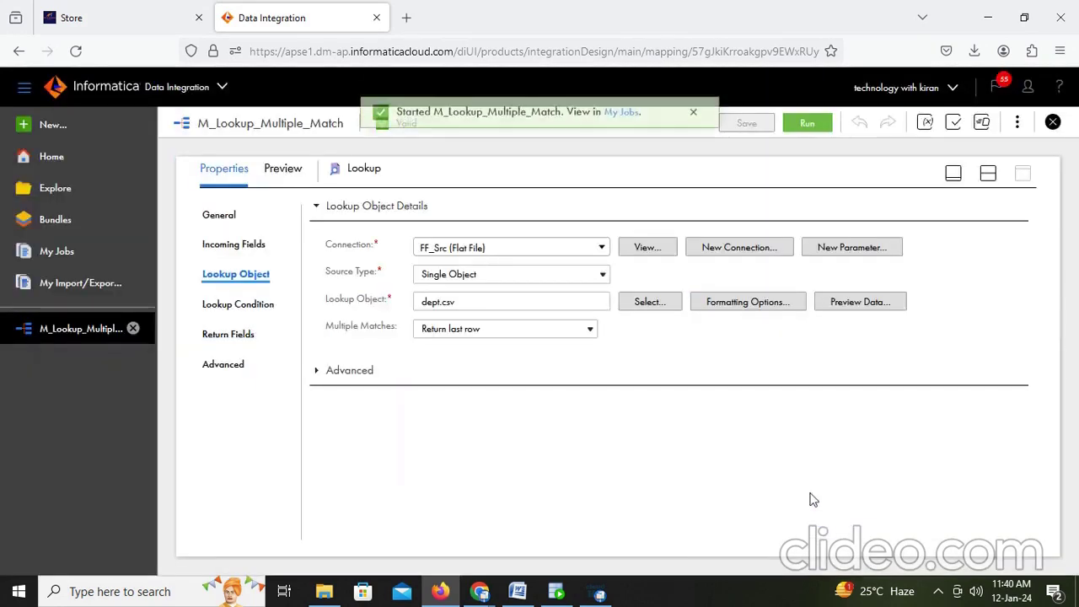
Step: Refresh My Jobs until the run succeeds with 2 rows, and confirm both target rows show Marketing
left_click(624, 124)
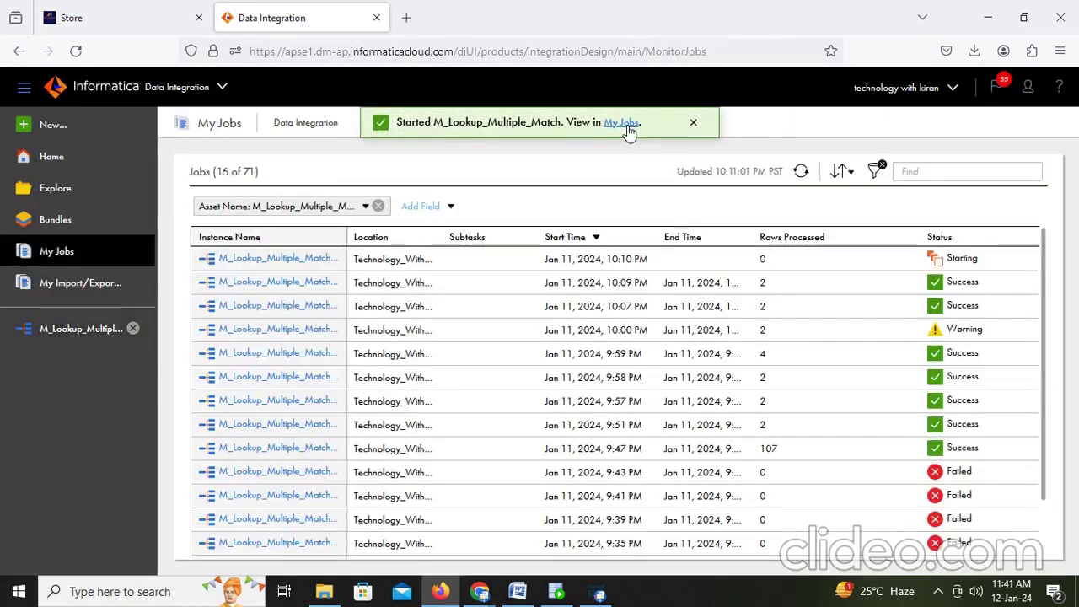
left_click(802, 172)
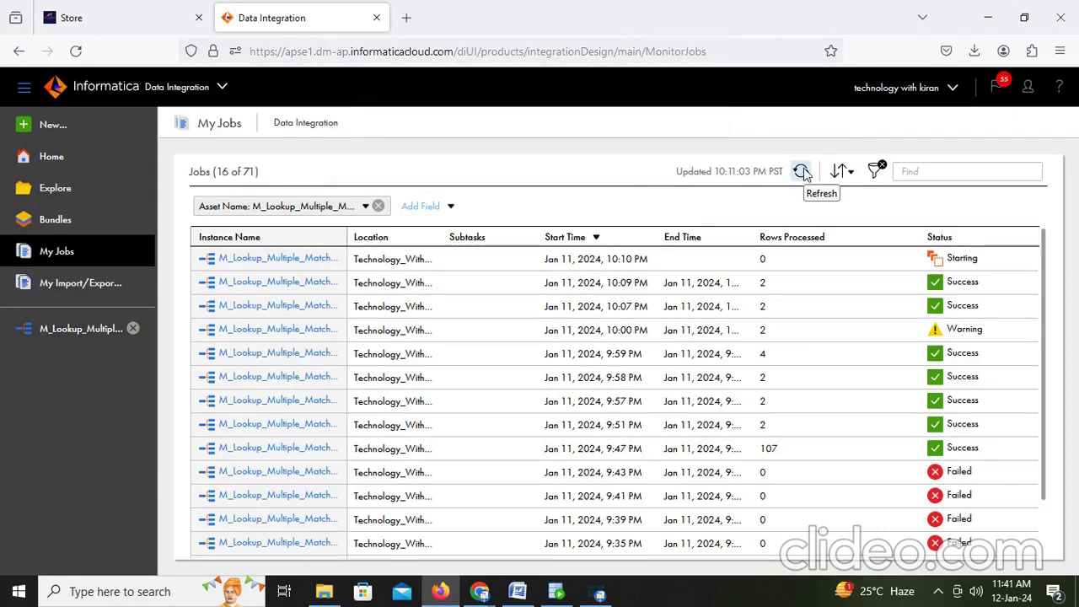
left_click(802, 172)
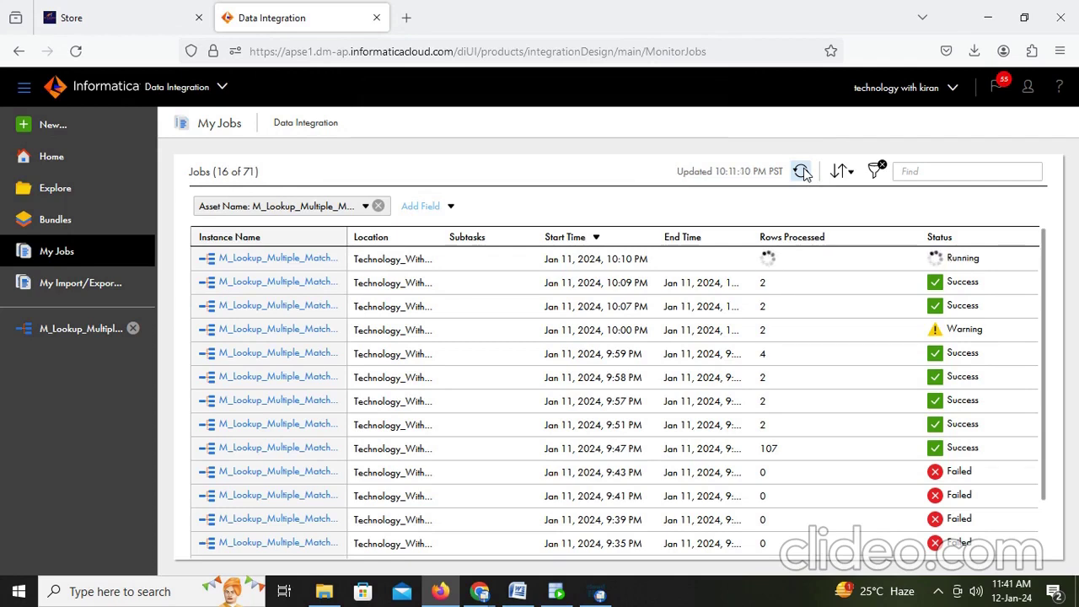
left_click(802, 172)
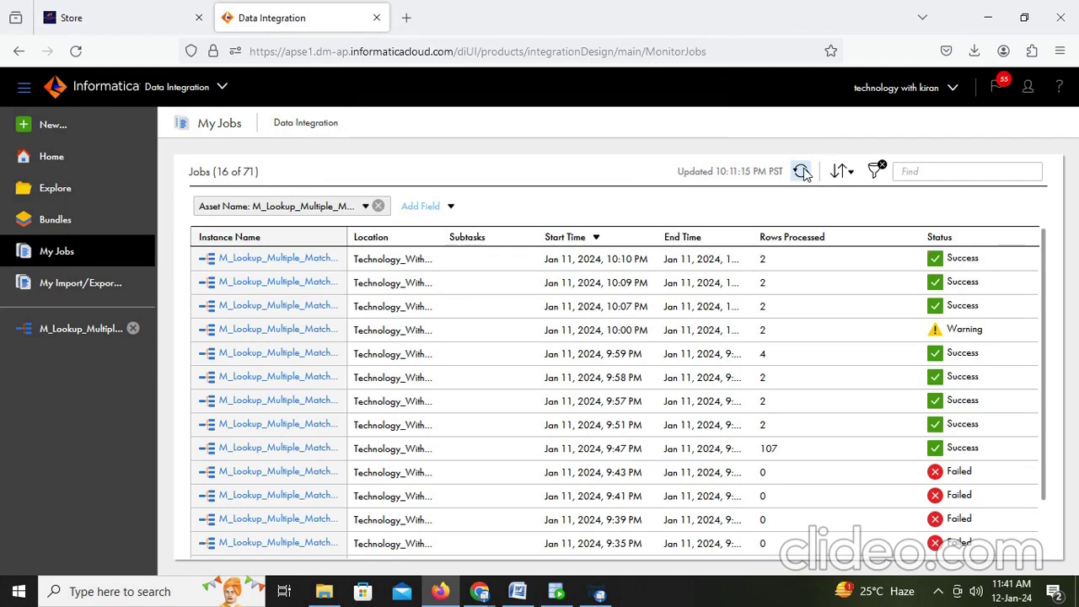
left_click(556, 593)
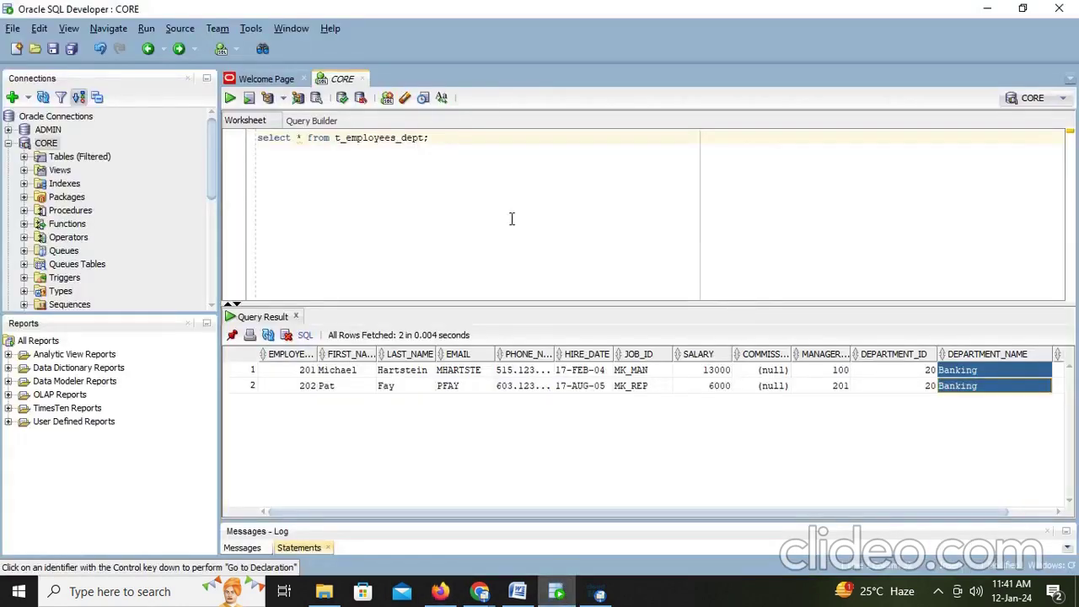
left_click(449, 140)
key("ctrl+Return")
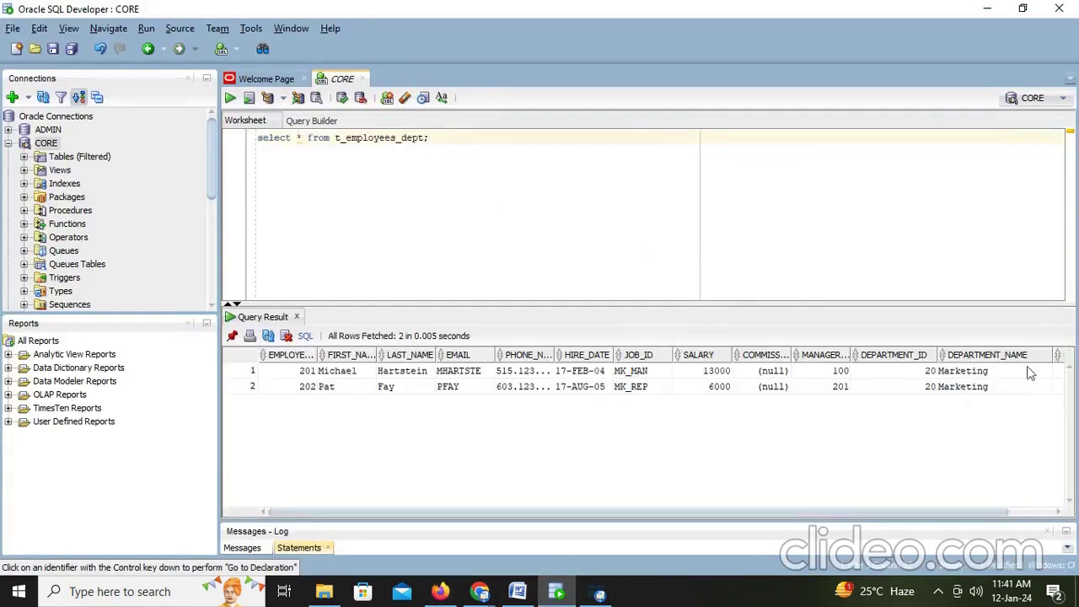
left_click_drag(1012, 397, 993, 371)
key("alt+Tab")
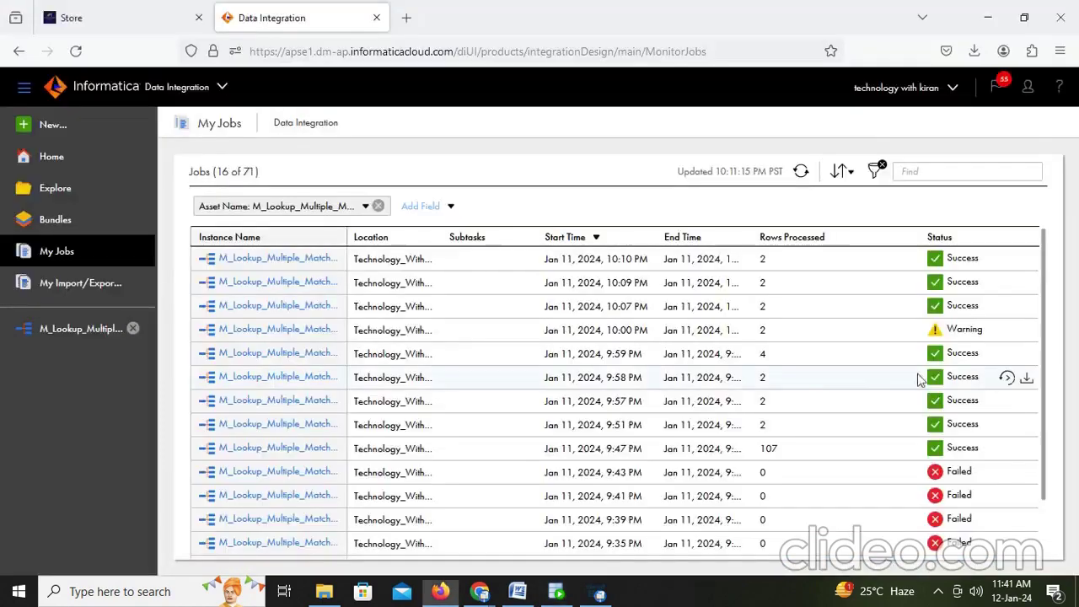
Step: Type 'Return all rows:' on a new line at the end of the Word notes
left_click(517, 593)
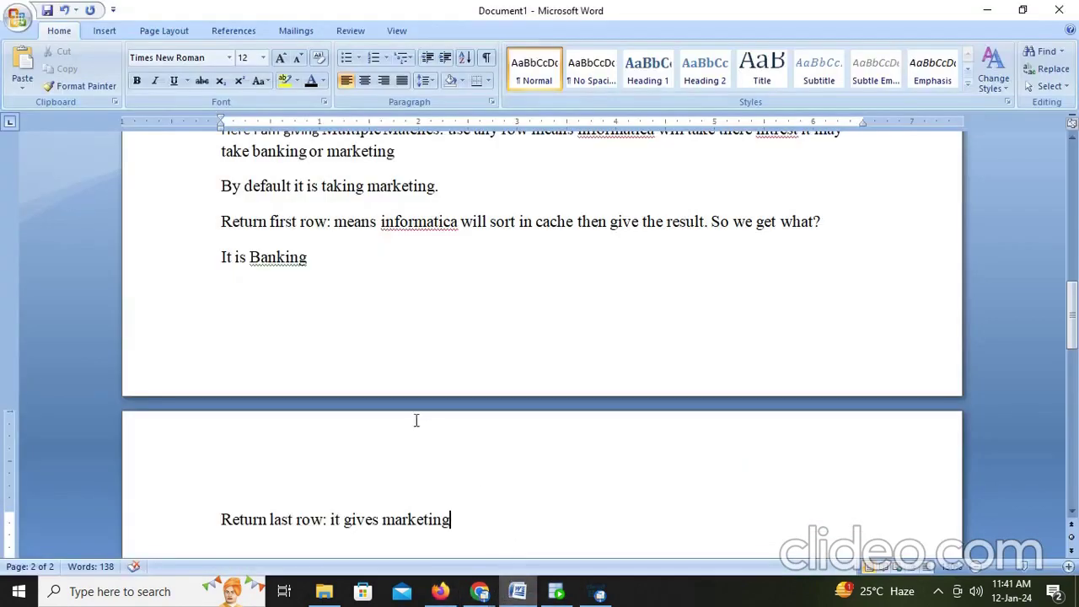
scroll(397, 387, "down", 3)
scroll(396, 386, "up", 12)
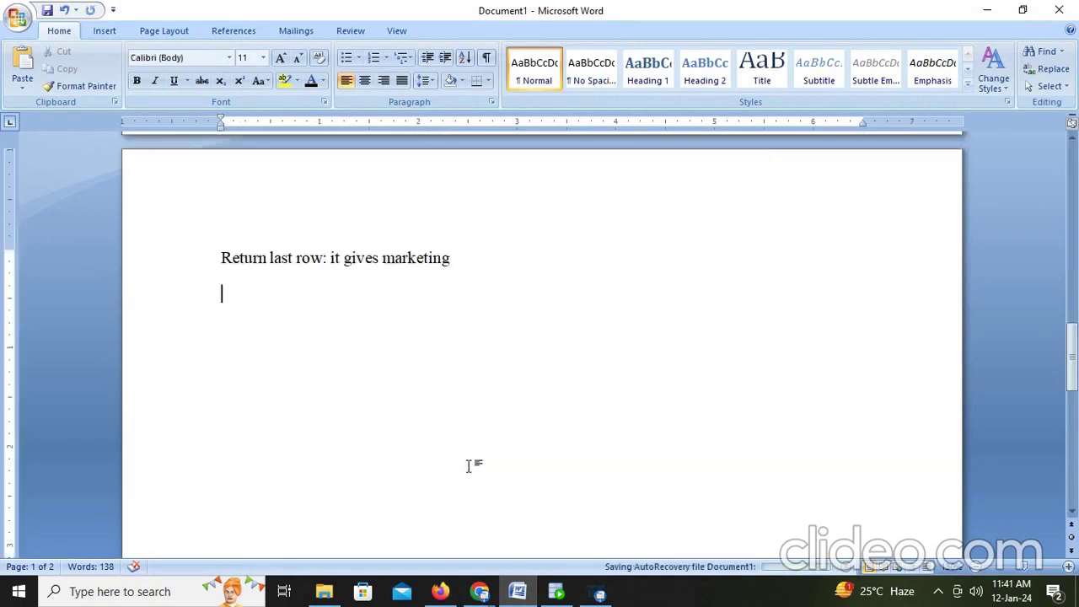
key("ctrl+End")
type("Ret")
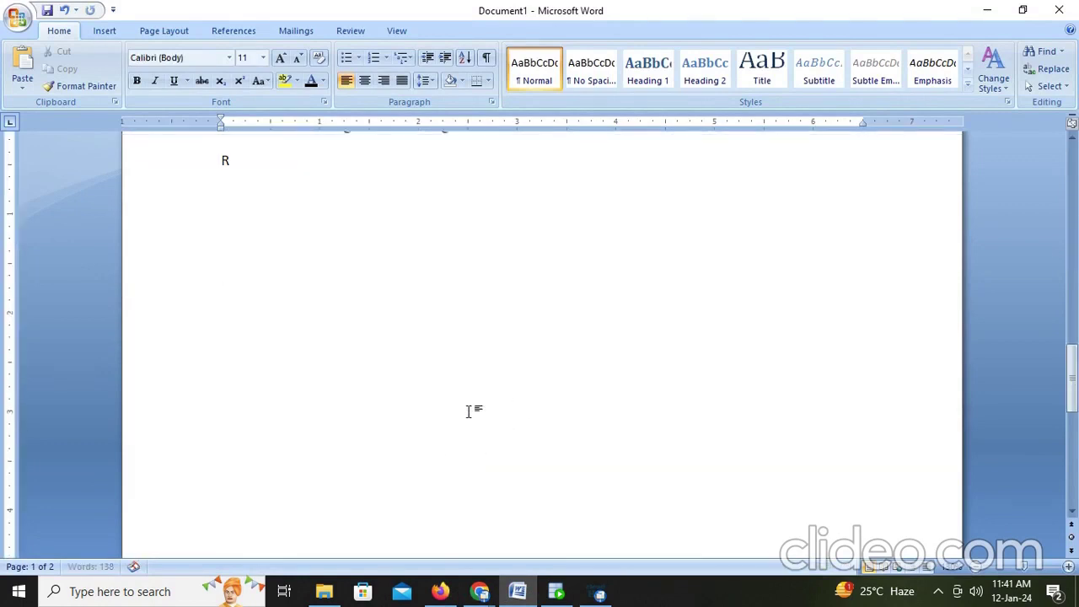
key("BackSpace")
type("all rows")
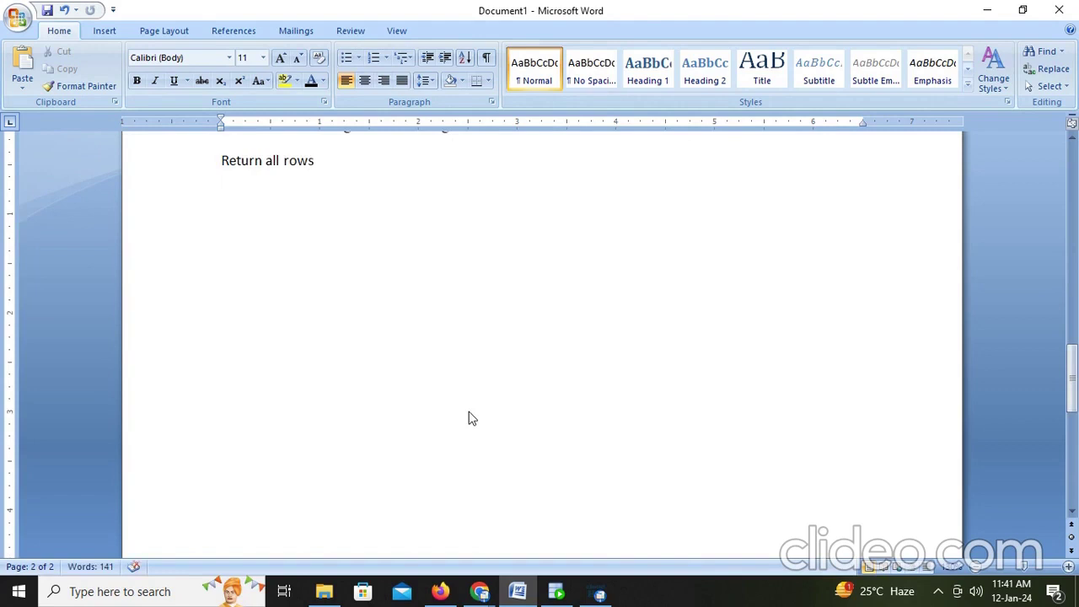
scroll(472, 419, "up", 2)
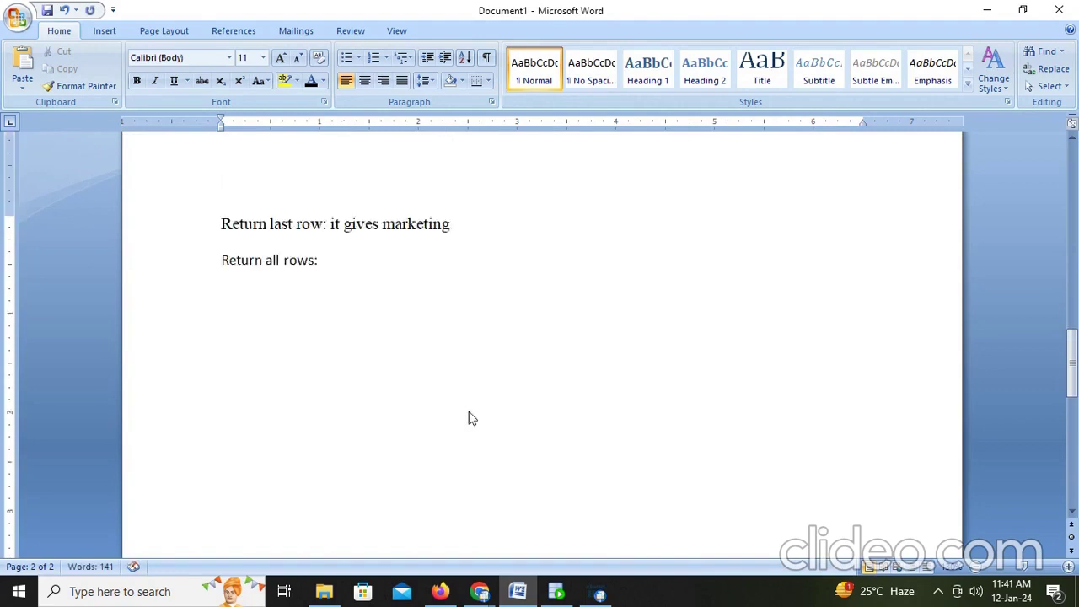
key("alt+Tab")
Step: Switch the M_Lookup_Multiple_Match lookup's Multiple Matches to Return all rows and save the mapping
left_click(89, 333)
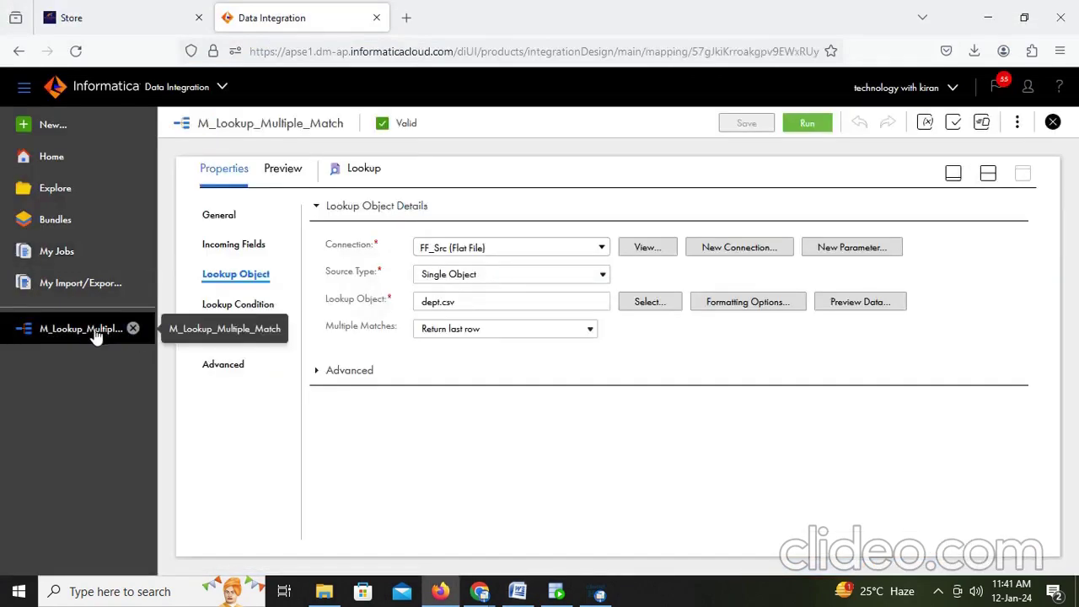
left_click(530, 330)
left_click(487, 430)
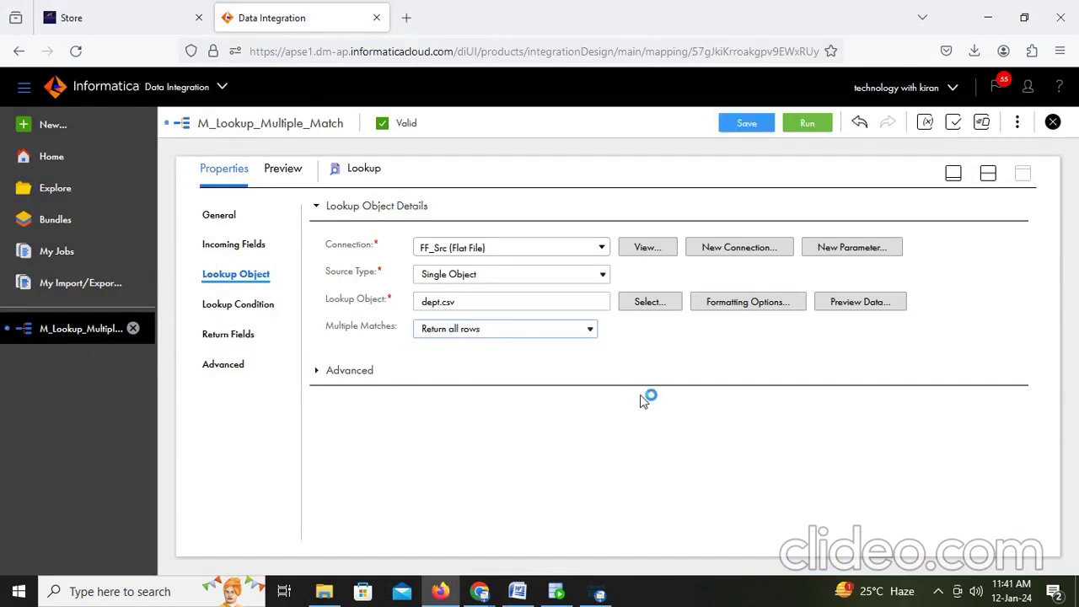
left_click(756, 124)
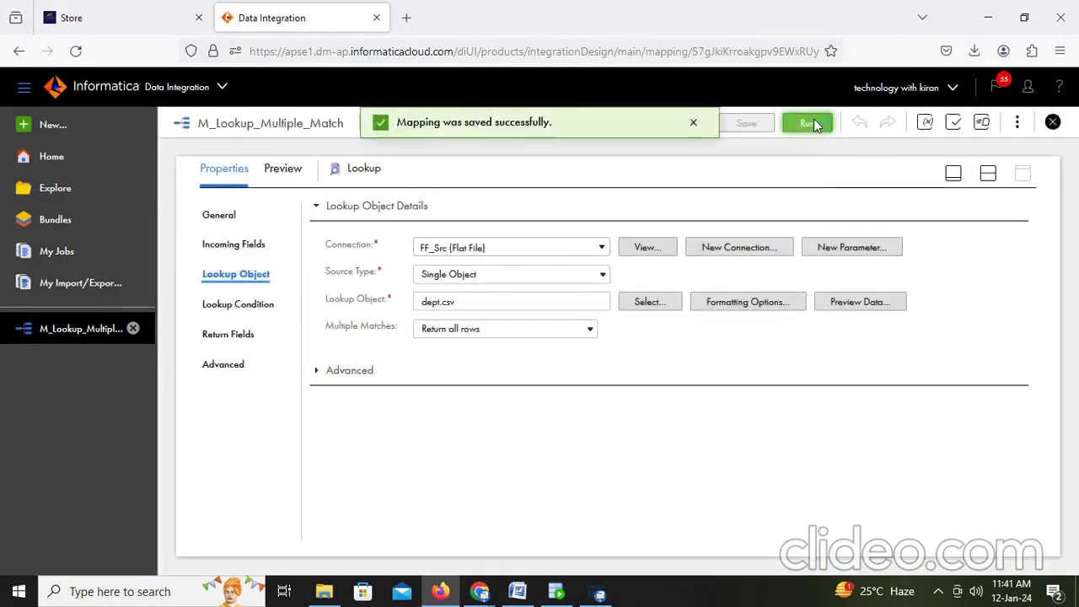
Step: Run M_Lookup_Multiple_Match with Return all rows and open My Jobs to see it starting
left_click(811, 122)
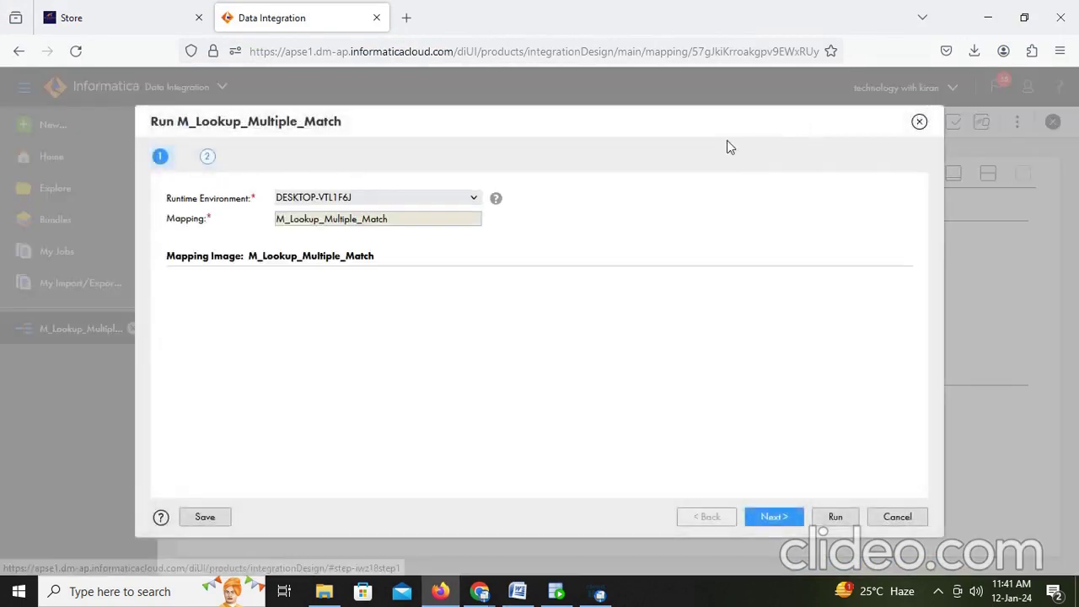
left_click(835, 518)
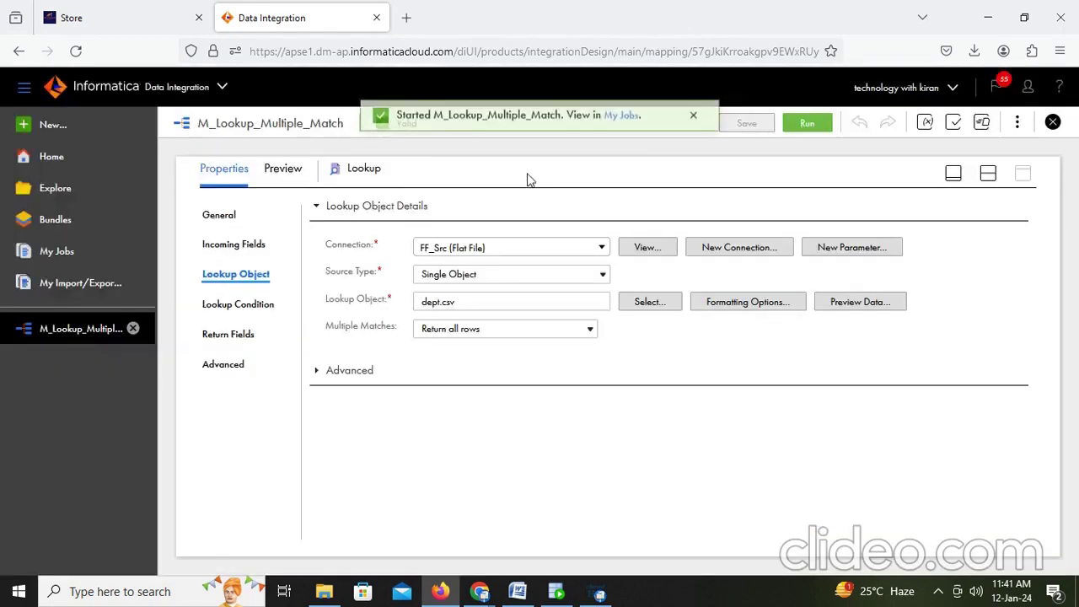
left_click(624, 123)
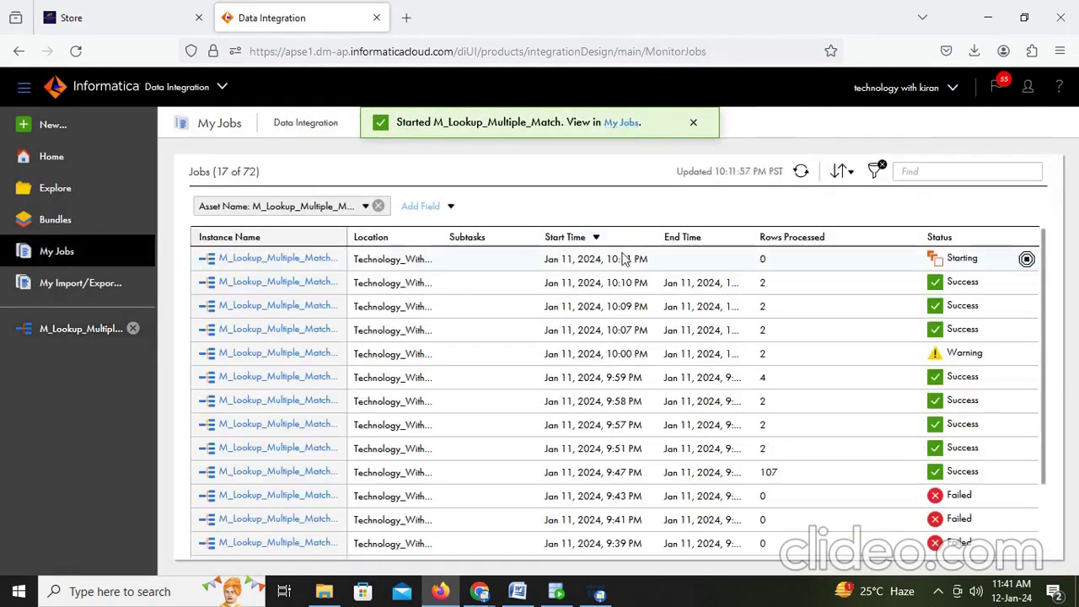
key("alt+Tab")
Step: Note 'it gives both banking and marketing', then refresh My Jobs to see Success with 4 rows
type("i")
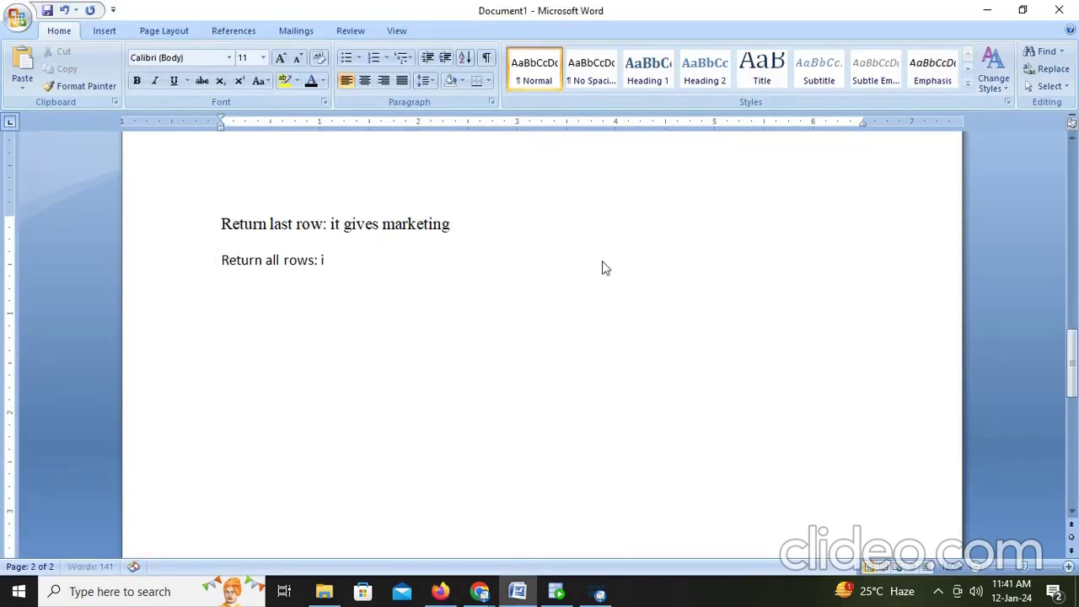
type("t gives both bankin")
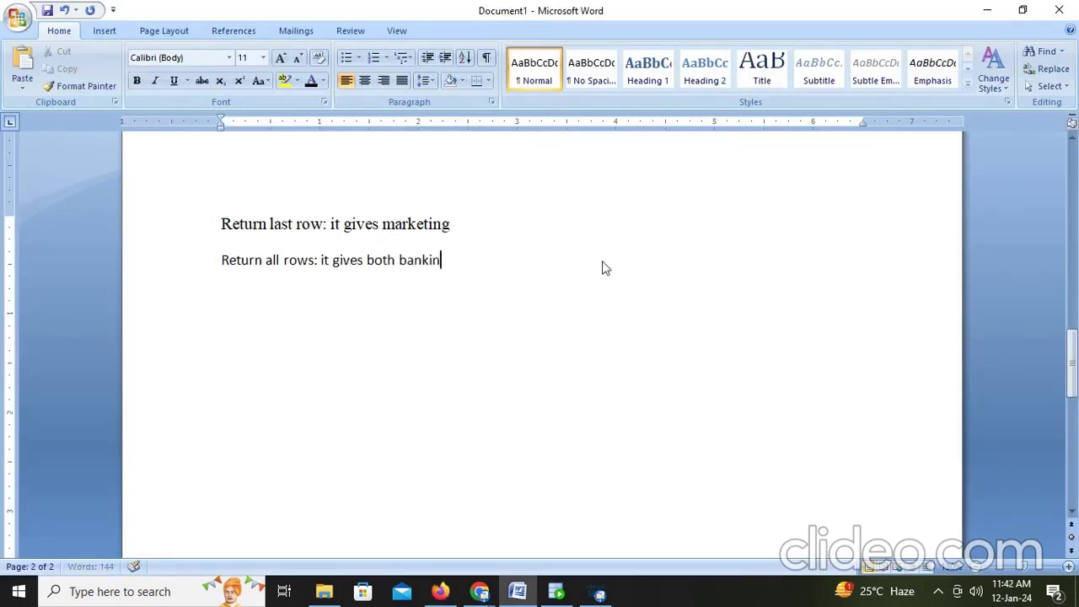
type("g and mark")
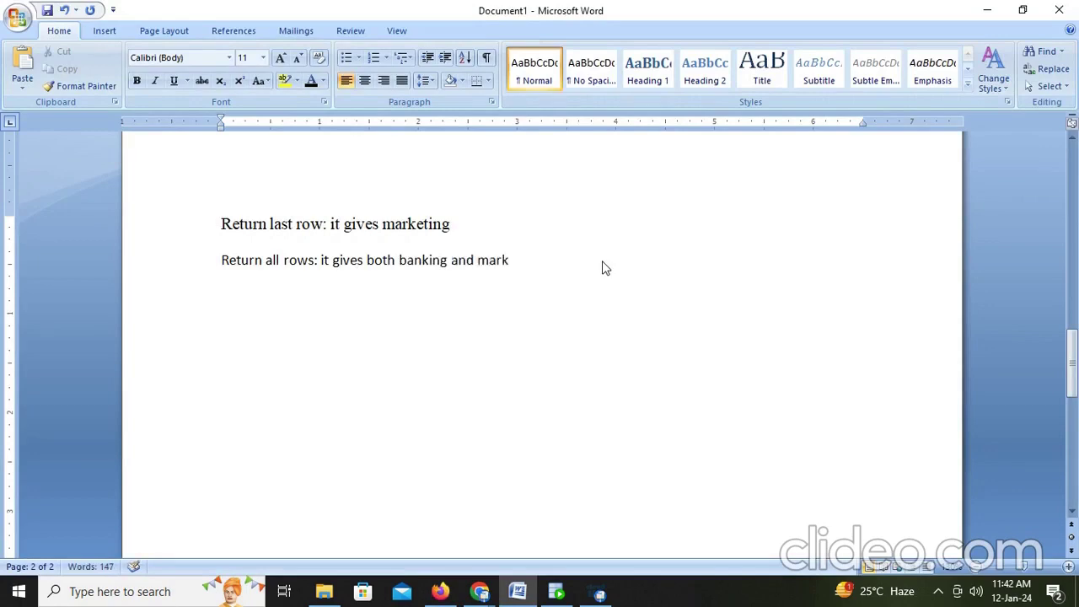
type("eting")
key("alt+Tab")
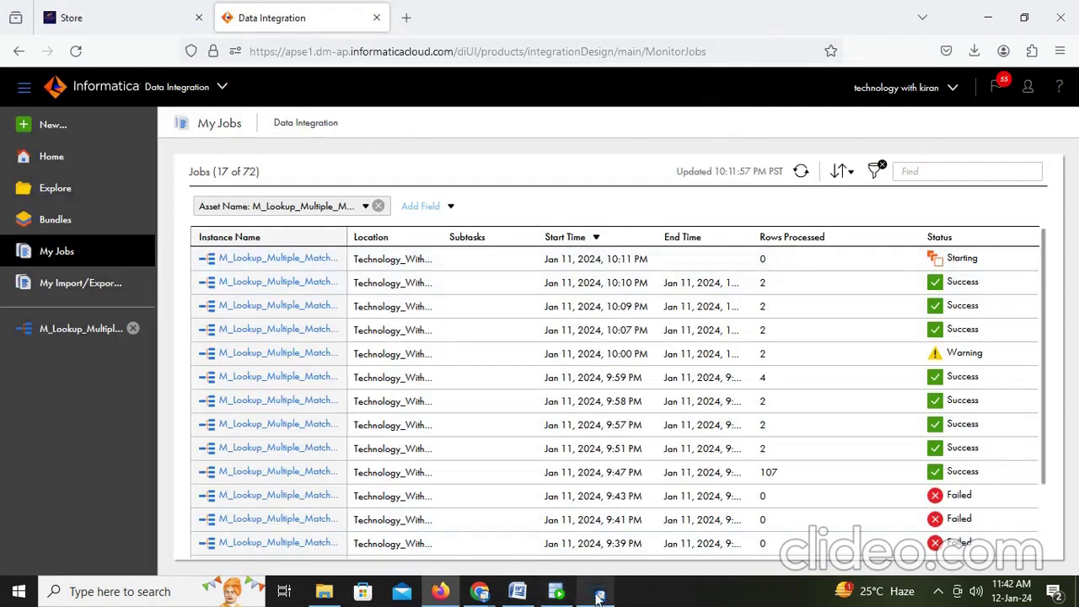
left_click(803, 175)
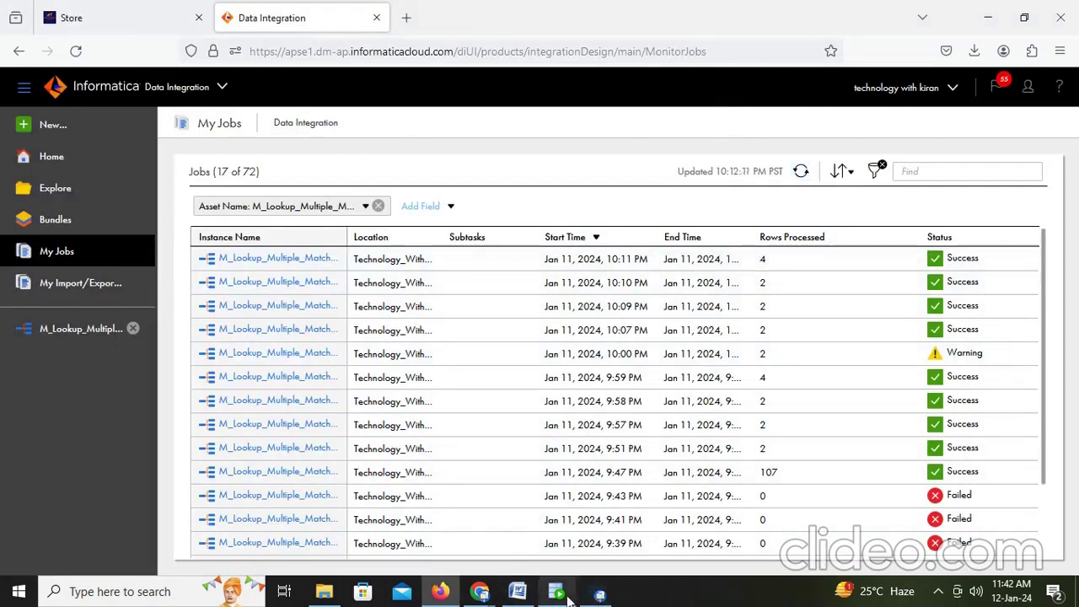
left_click(568, 596)
Step: Rerun the t_employees_dept query and confirm employees 201 and 202 each appear under both Banking and Marketing
key("ctrl+Return")
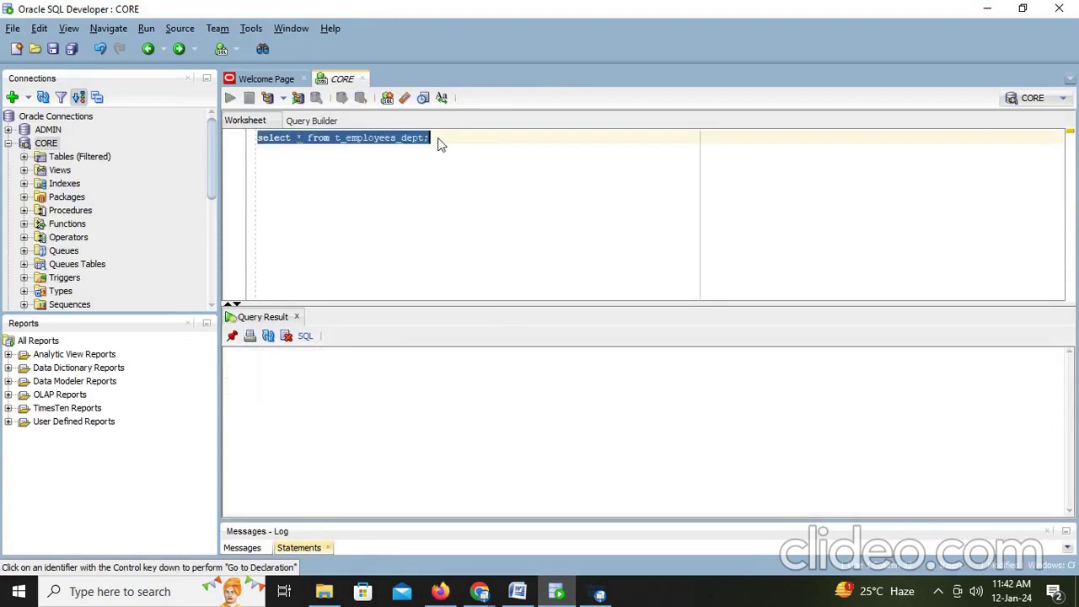
left_click(986, 376)
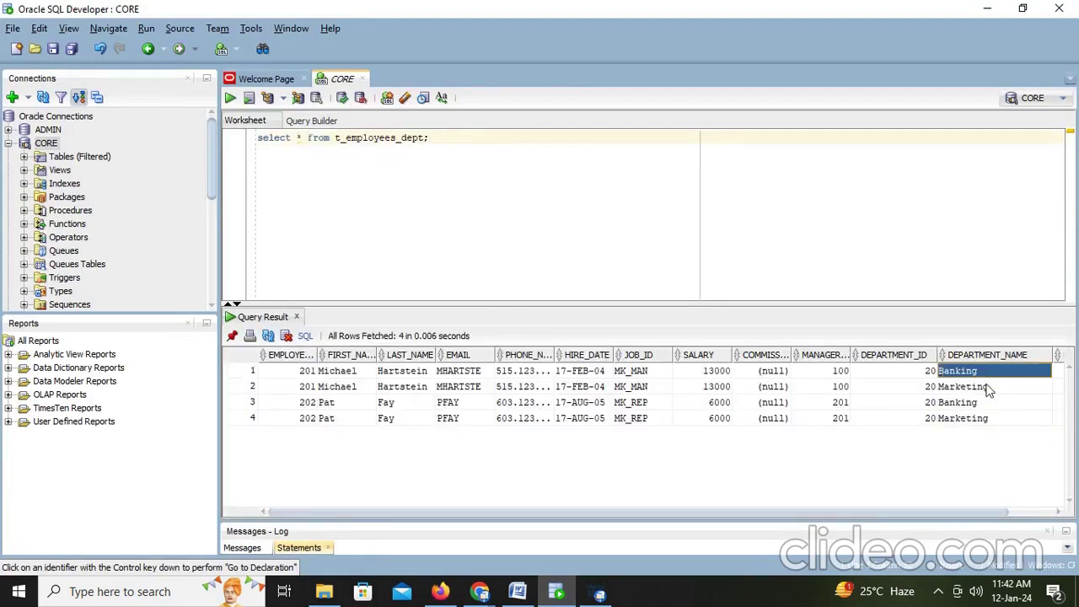
left_click(991, 387)
left_click(989, 403)
left_click(987, 418)
left_click(339, 373)
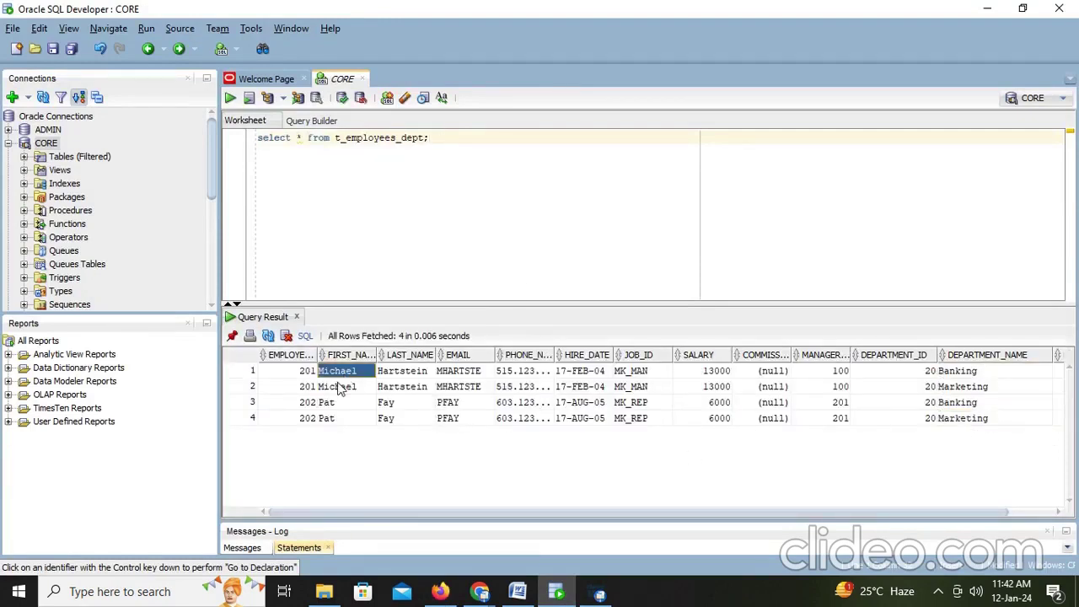
left_click(340, 386)
left_click(333, 403)
left_click(331, 419)
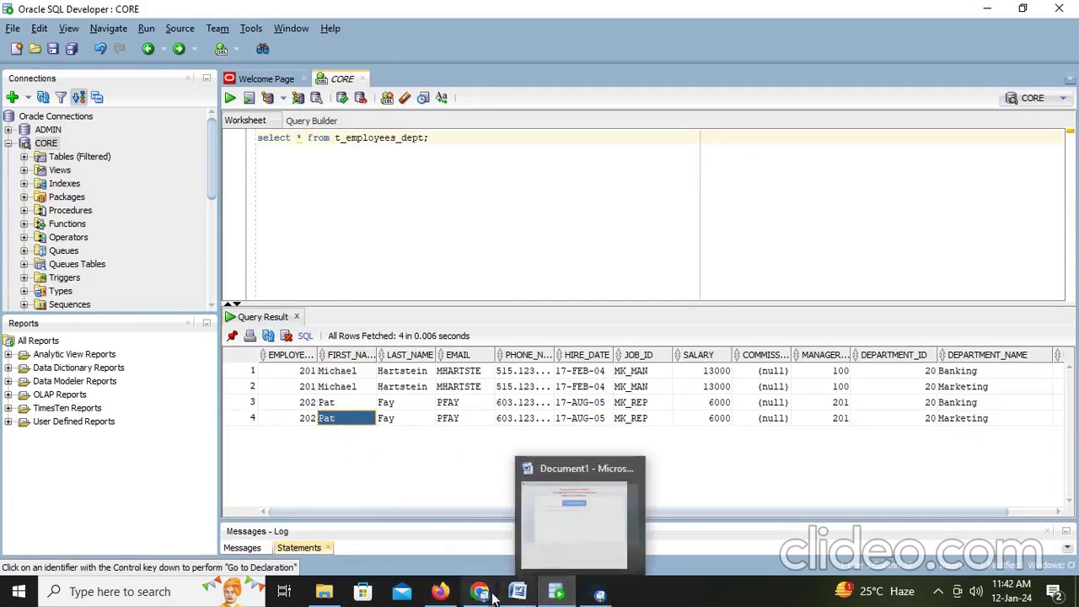
Step: Add the Word note 'Report error: it will not send any data it gives warning/error'
left_click(447, 465)
scroll(482, 306, "up", 10)
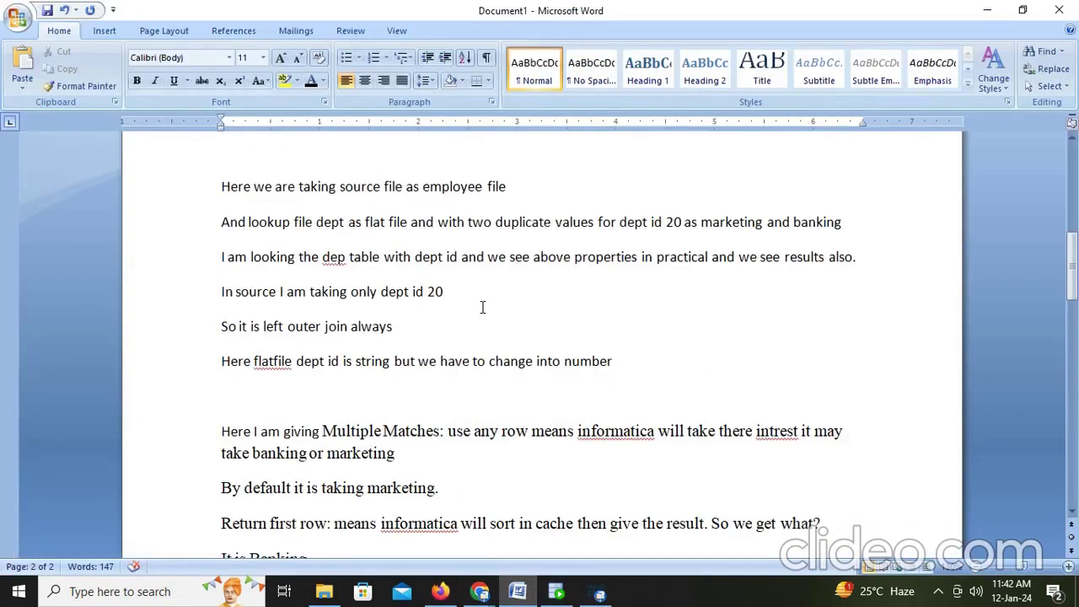
scroll(482, 307, "up", 7)
scroll(481, 307, "down", 18)
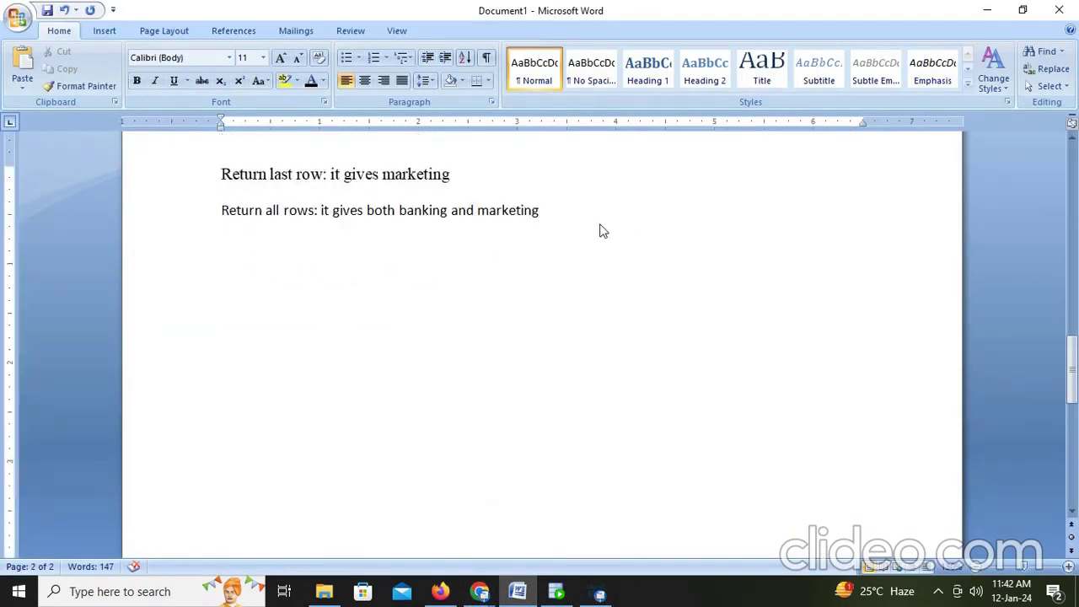
type("report error: it")
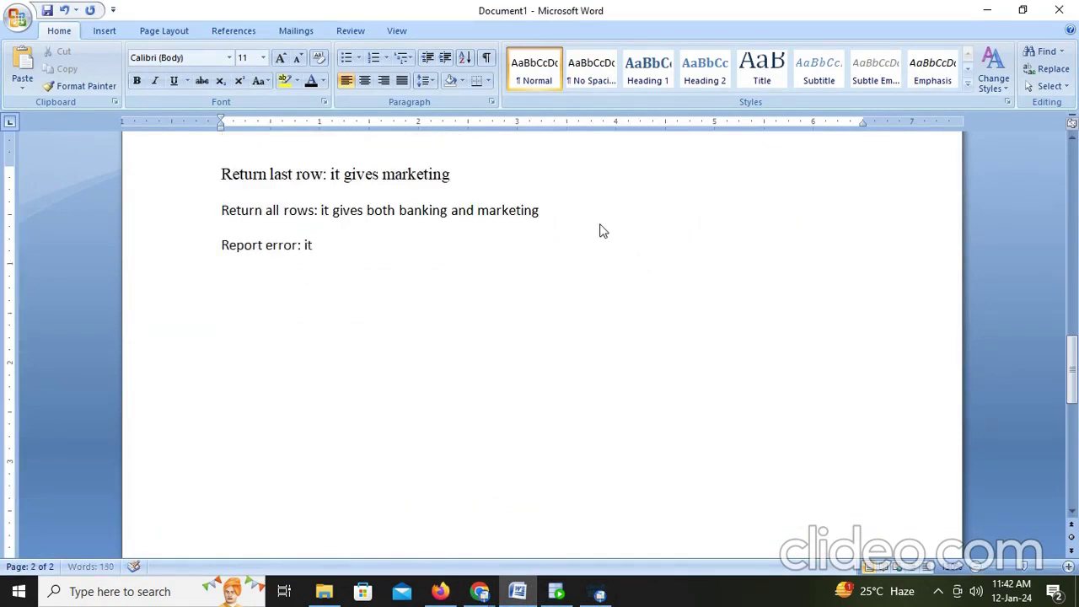
type("will not send any data it")
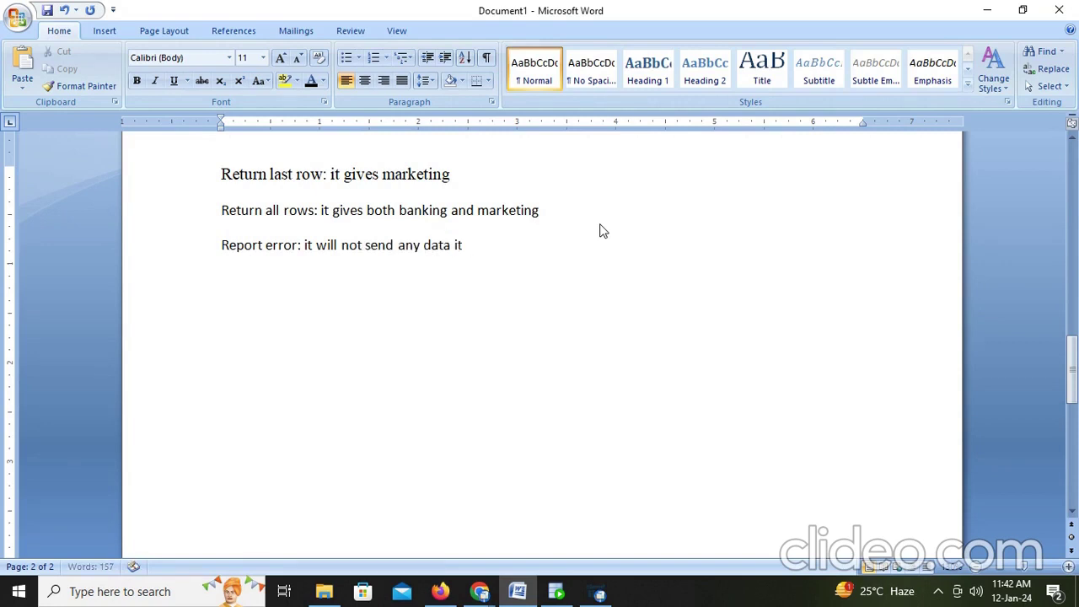
type("gives warnig")
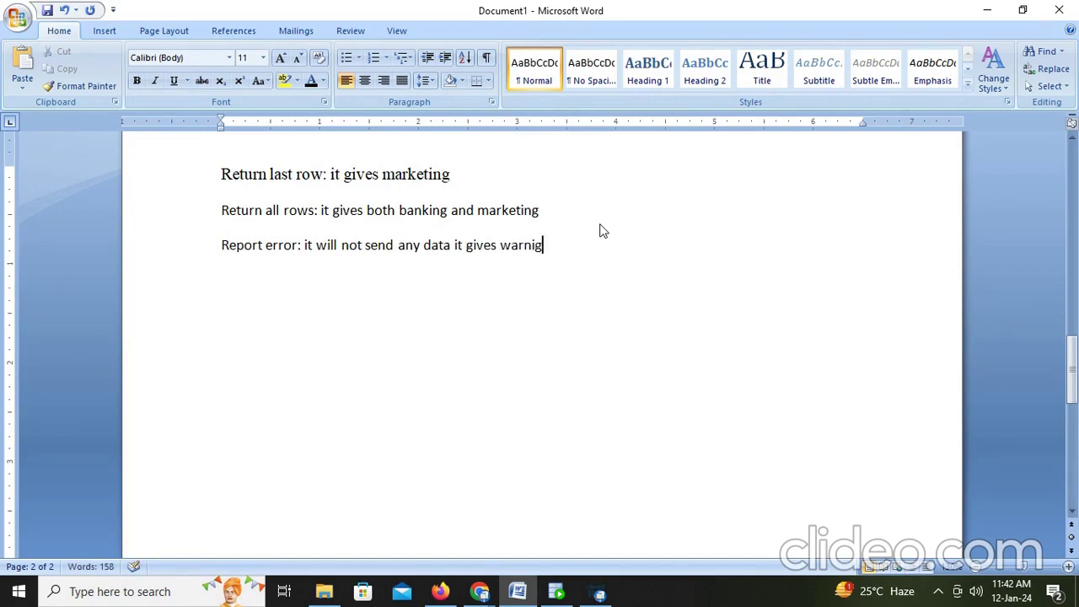
key("BackSpace")
type("ng/error")
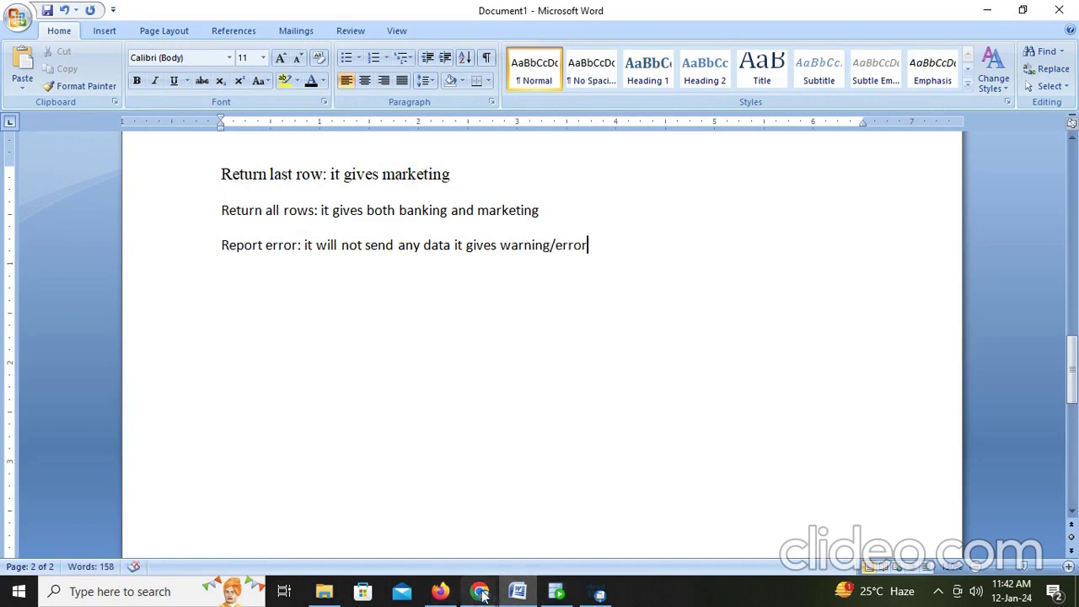
Step: Set the lookup's Multiple Matches option to Report error in M_Lookup_Multiple_Match
left_click(438, 593)
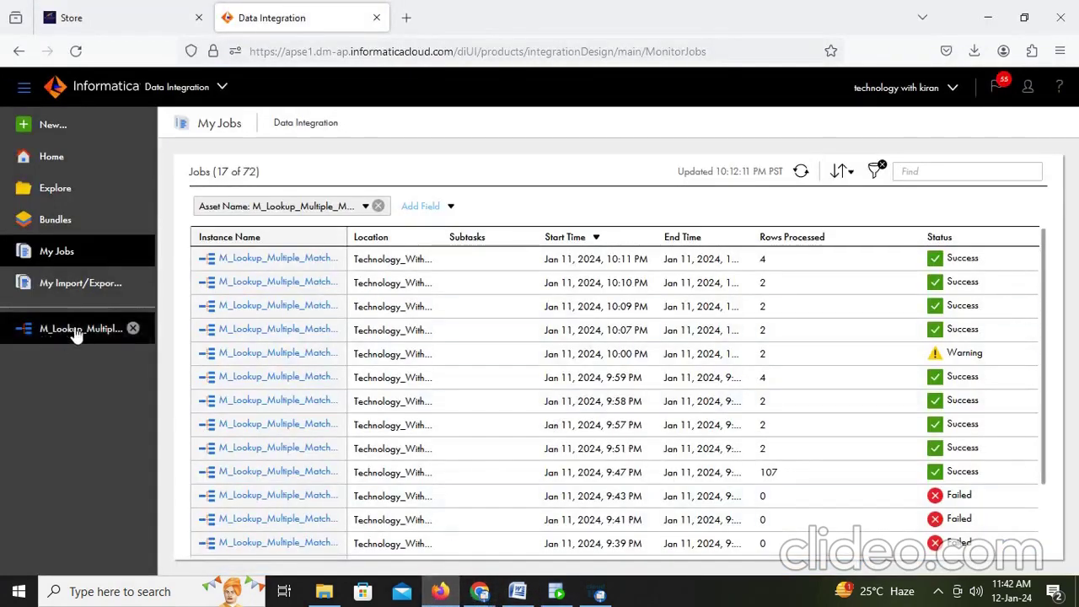
left_click(76, 329)
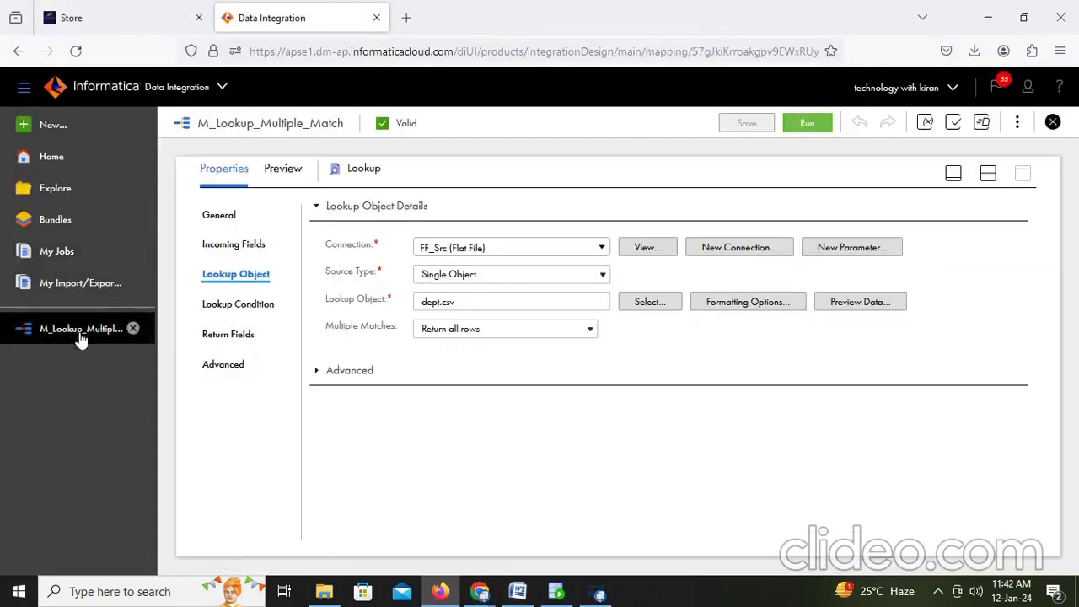
left_click(521, 331)
left_click(472, 448)
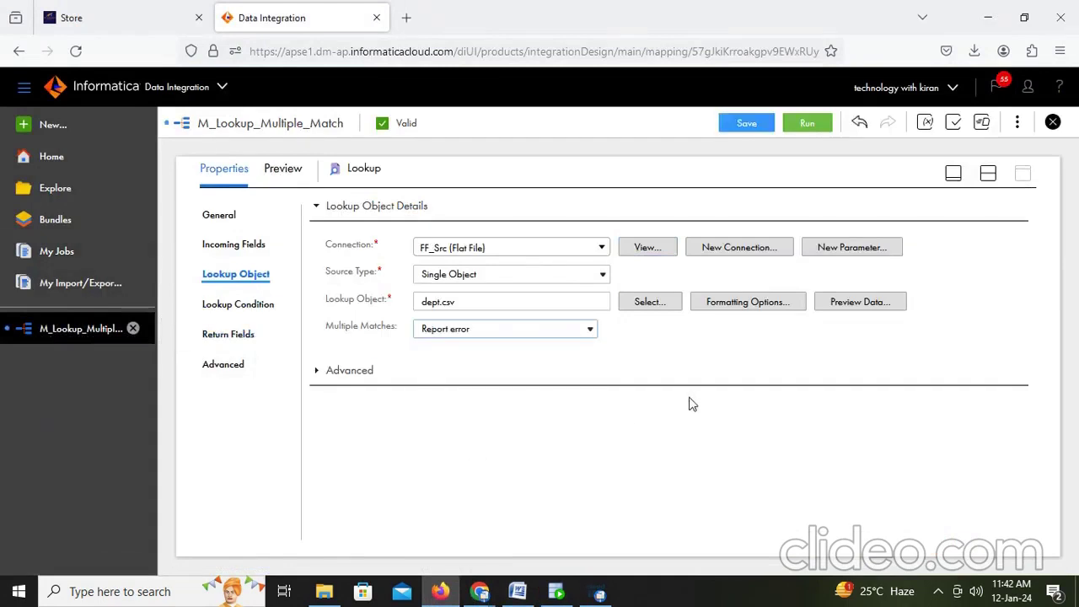
Step: Save the mapping and start a run of it
left_click(736, 127)
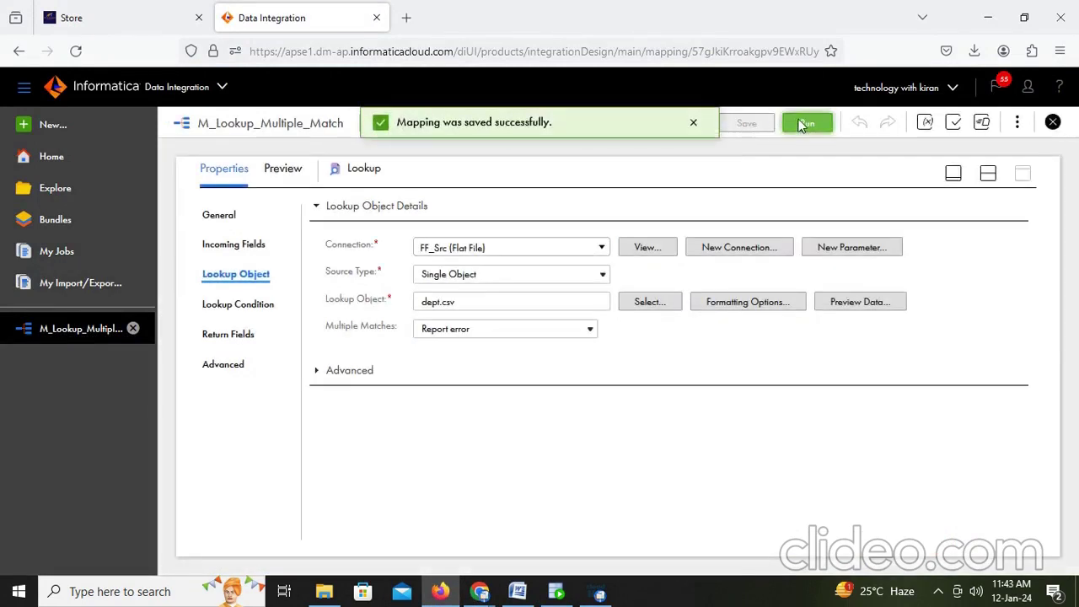
left_click(806, 124)
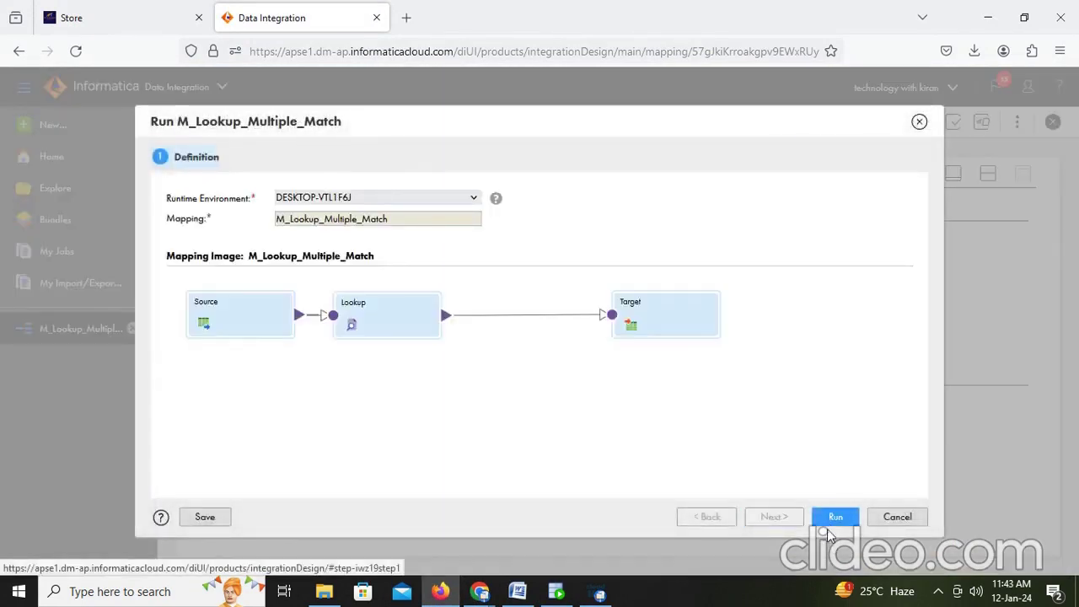
left_click(835, 517)
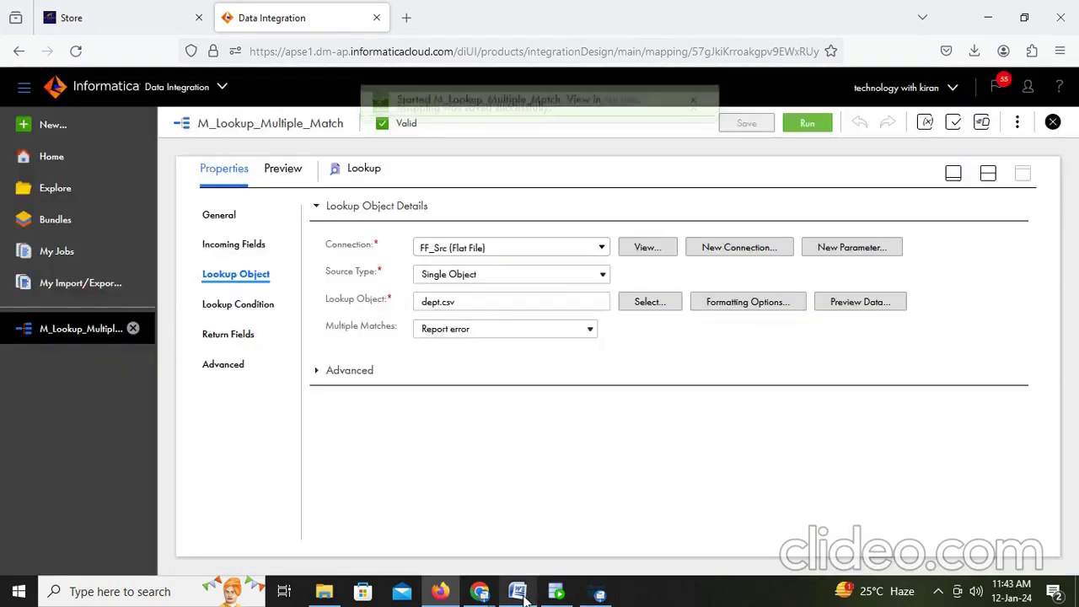
Step: Review the multiple-match notes in Word, then return to the SQL Developer query results
left_click(517, 592)
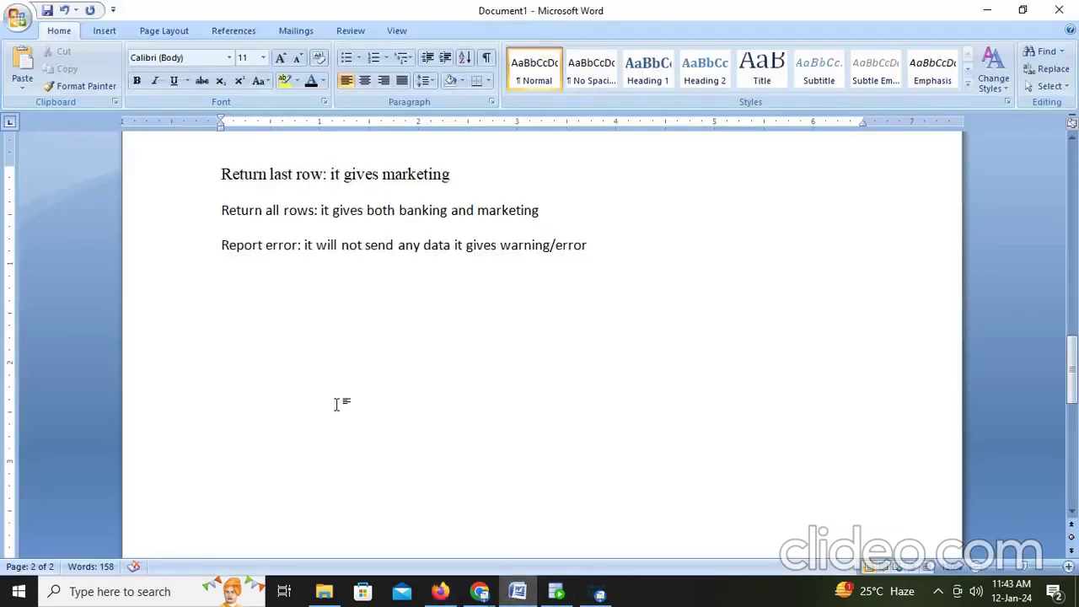
scroll(287, 342, "up", 7)
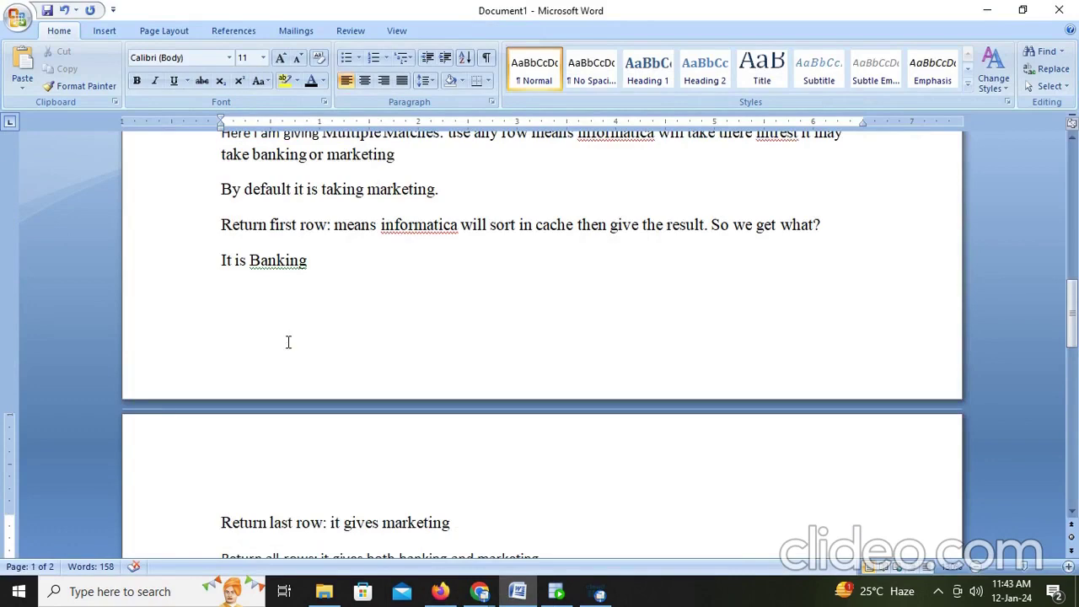
scroll(287, 341, "down", 4)
scroll(287, 341, "up", 5)
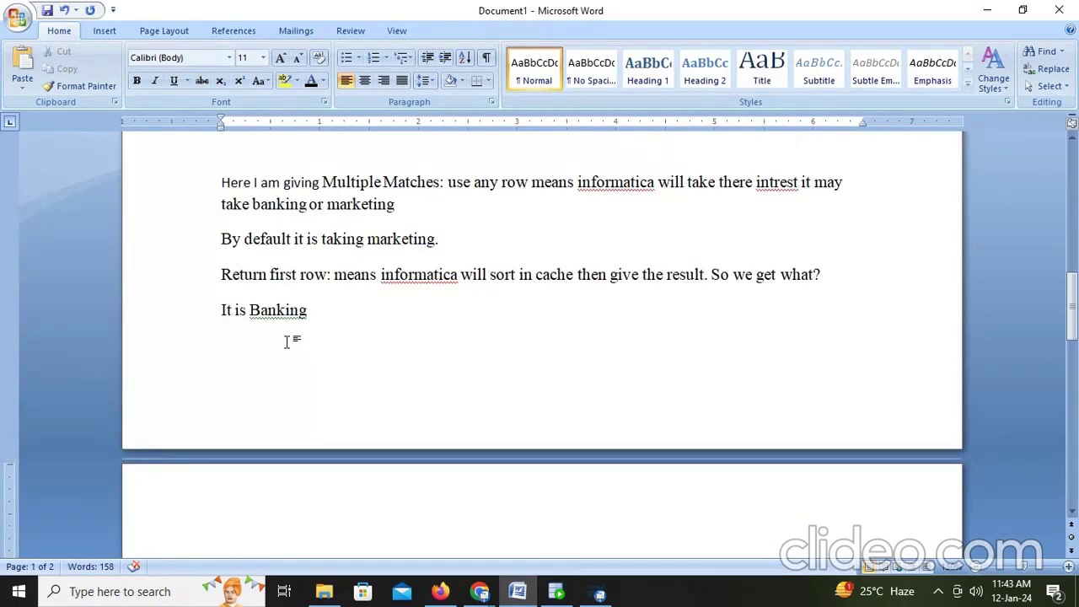
scroll(288, 342, "down", 3)
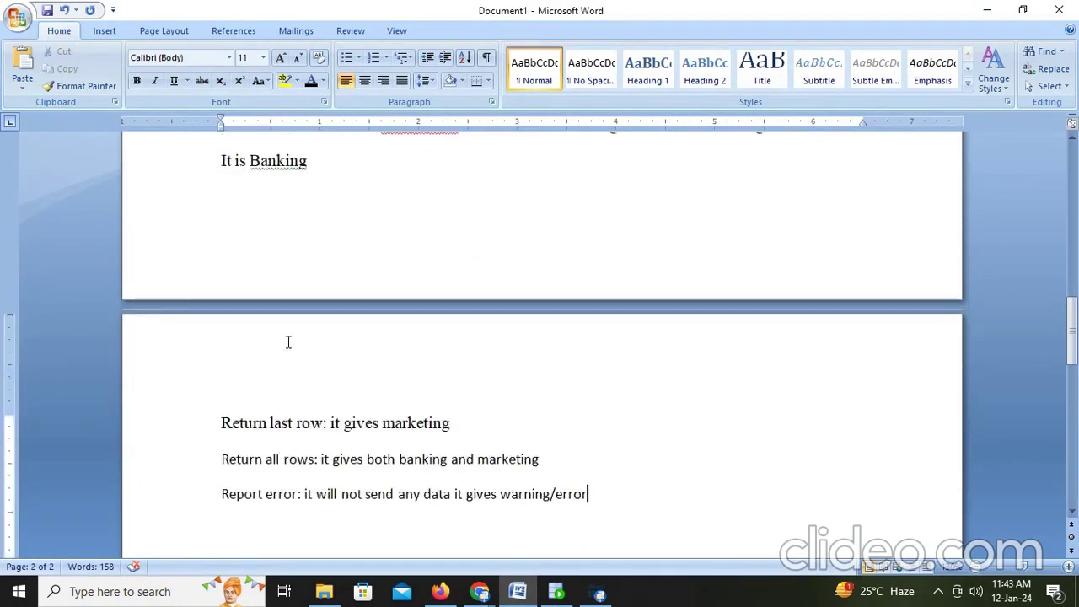
scroll(288, 341, "down", 5)
scroll(288, 342, "up", 12)
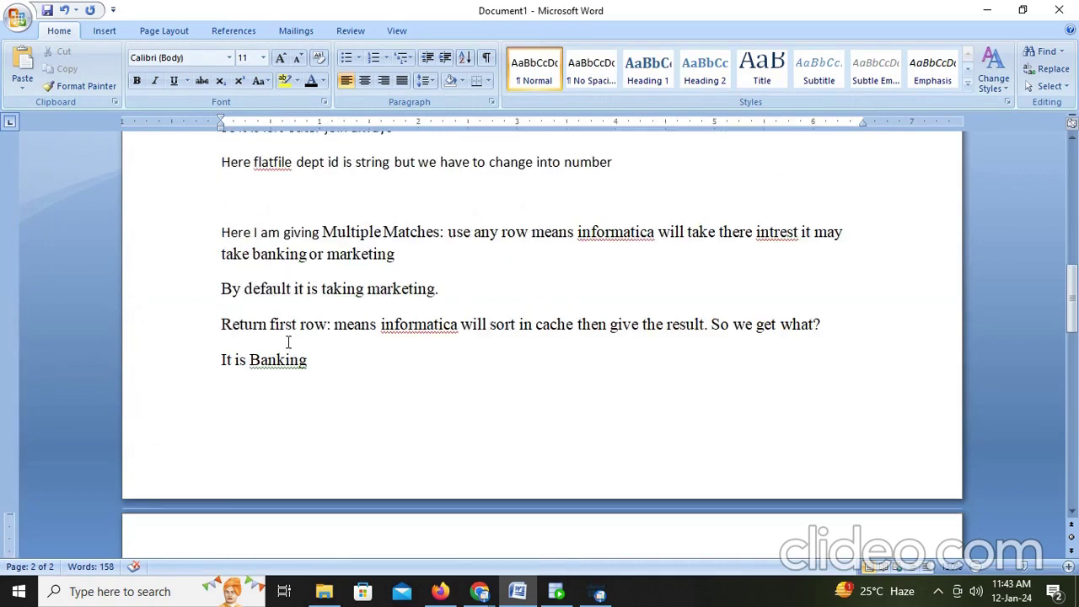
scroll(288, 342, "down", 6)
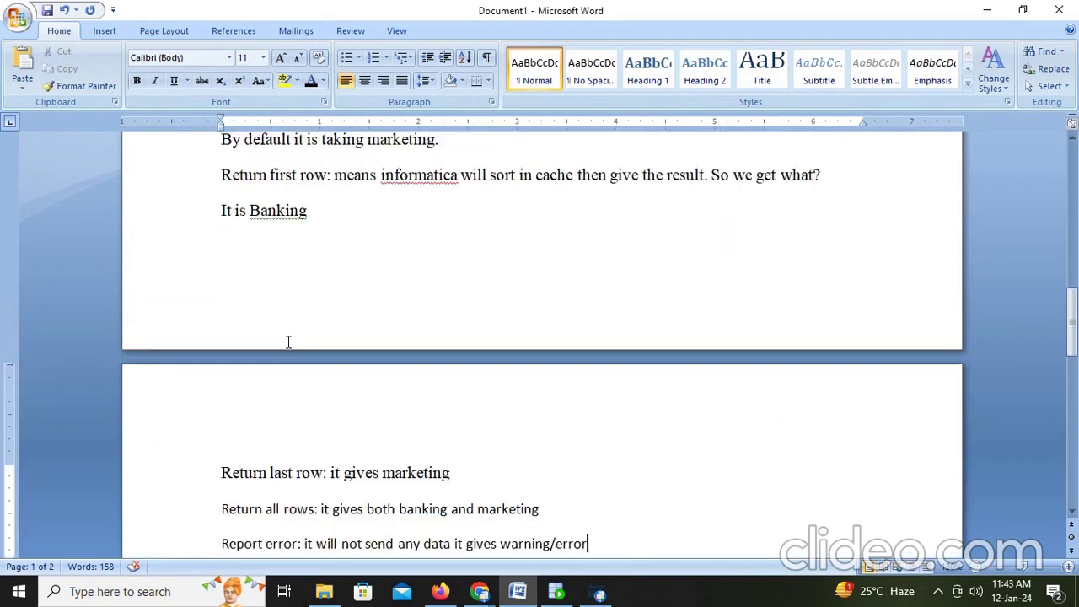
scroll(450, 525, "up", 15)
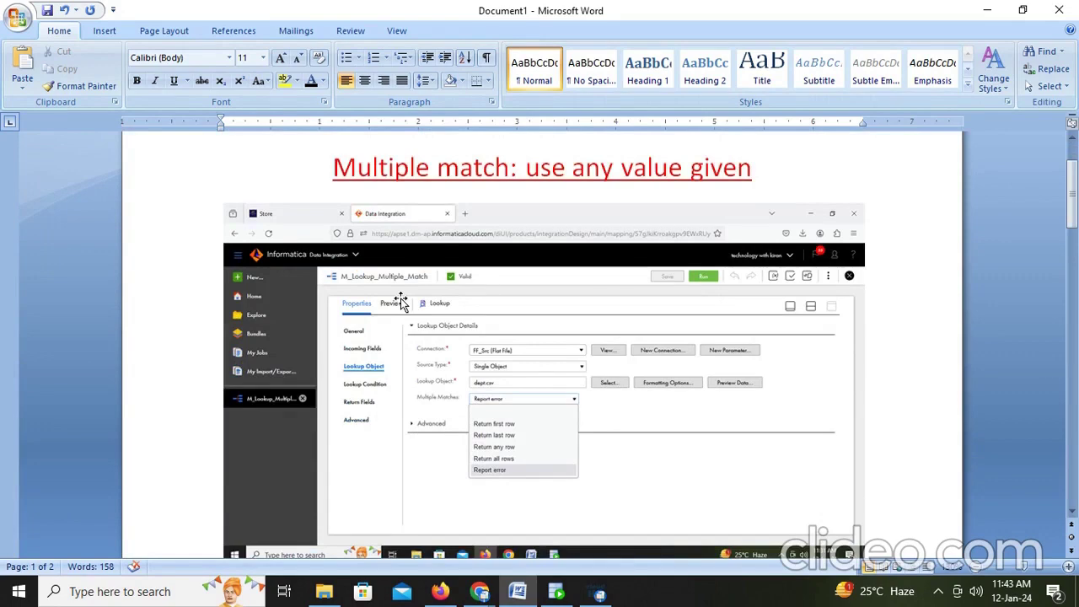
scroll(401, 302, "down", 3)
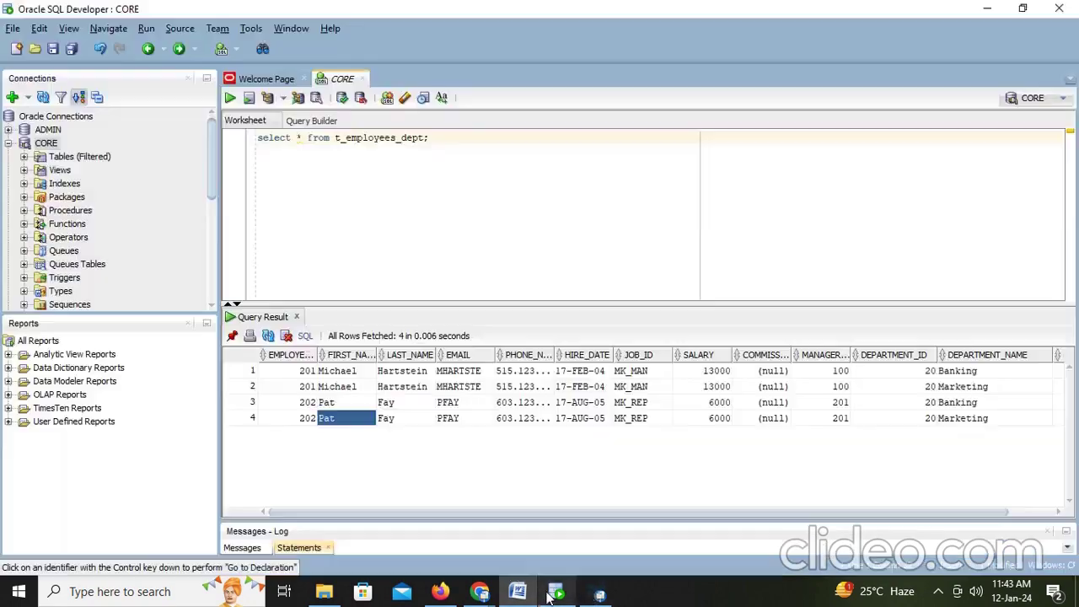
left_click(556, 592)
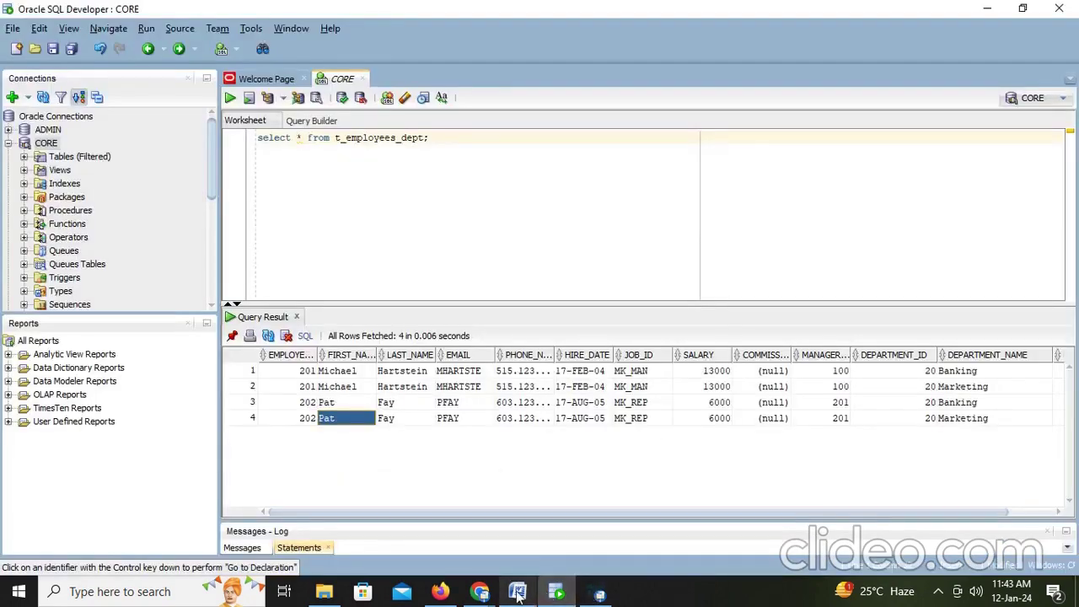
Step: Open the newest M_Lookup_Multiple_Match job and highlight its CMN_1063 multiple-match error
left_click(440, 591)
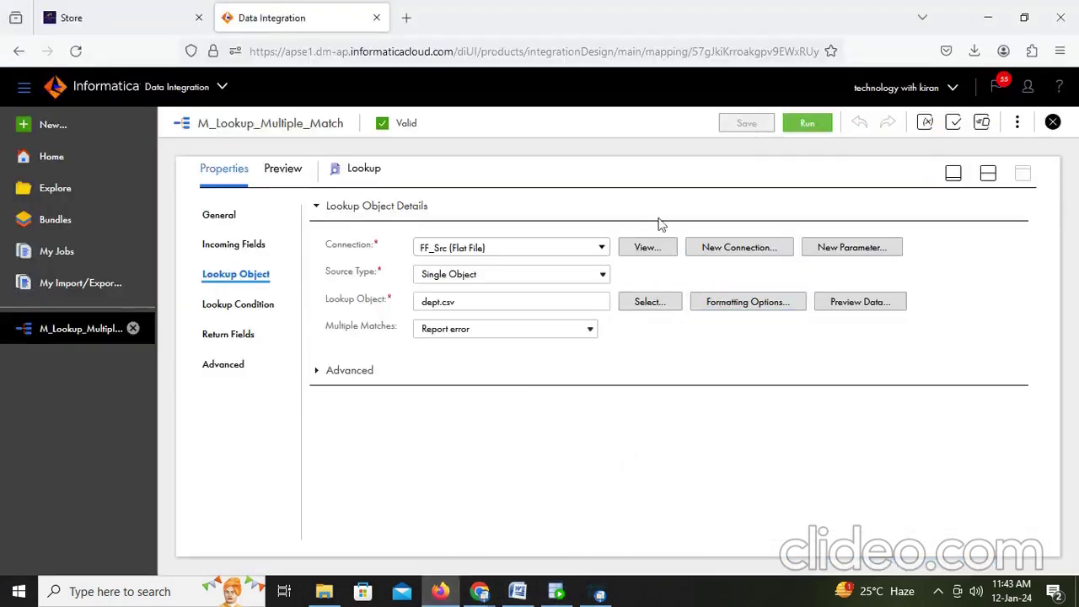
left_click(69, 249)
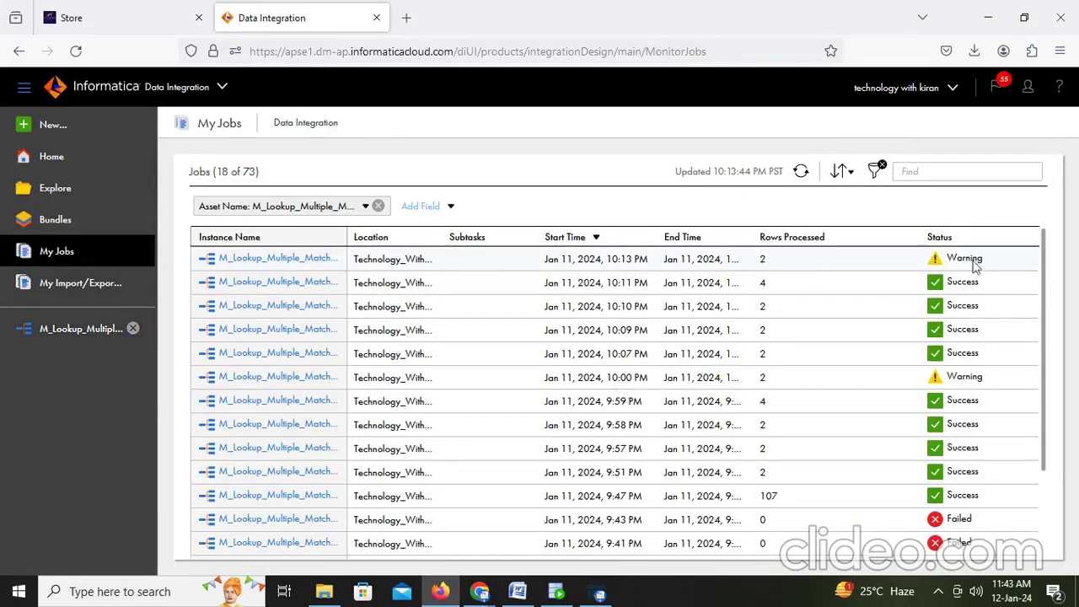
left_click(291, 262)
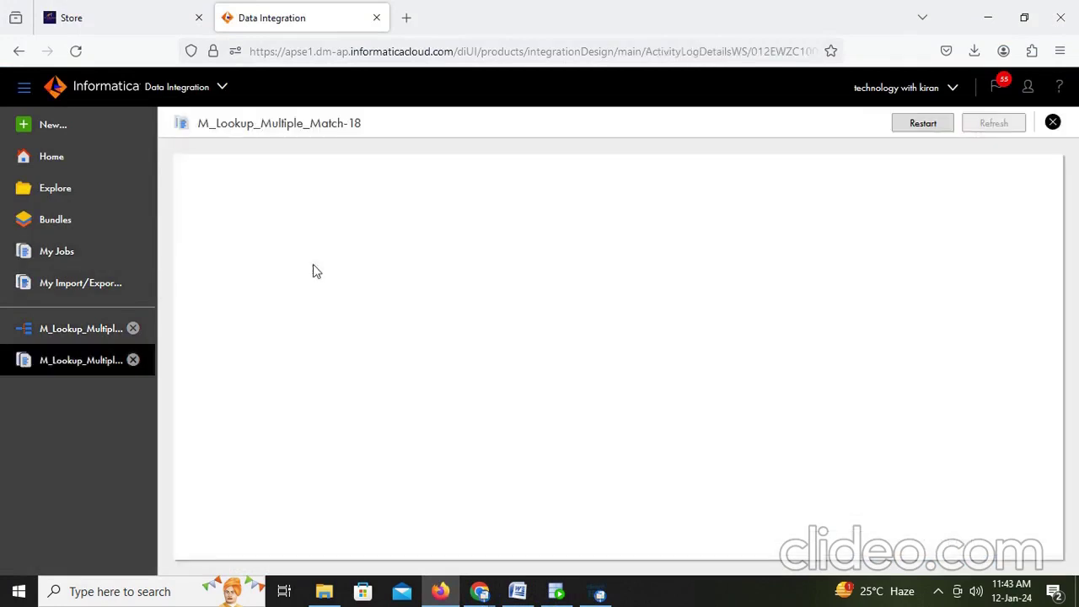
scroll(559, 349, "down", 1)
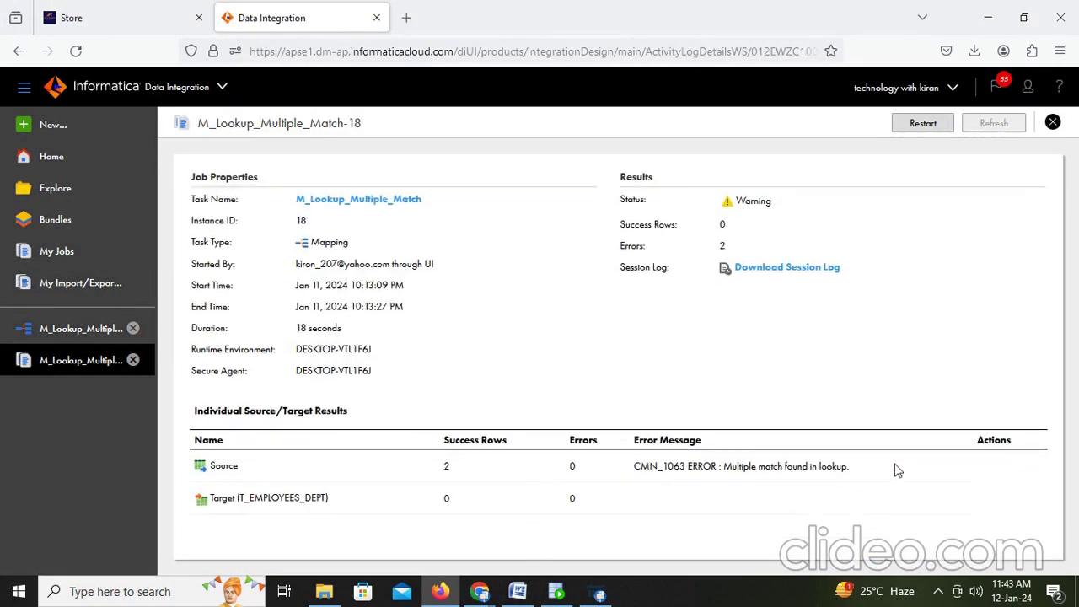
left_click_drag(898, 470, 630, 477)
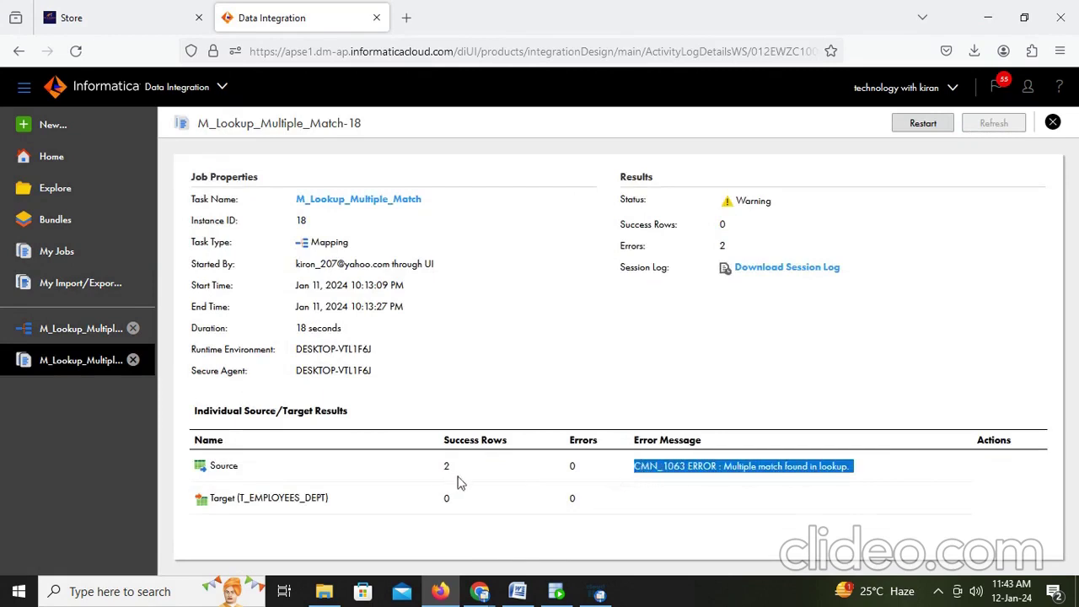
Step: Rerun the t_employees_dept query in SQL Developer, which now returns 0 rows
left_click(556, 593)
key("ctrl+a")
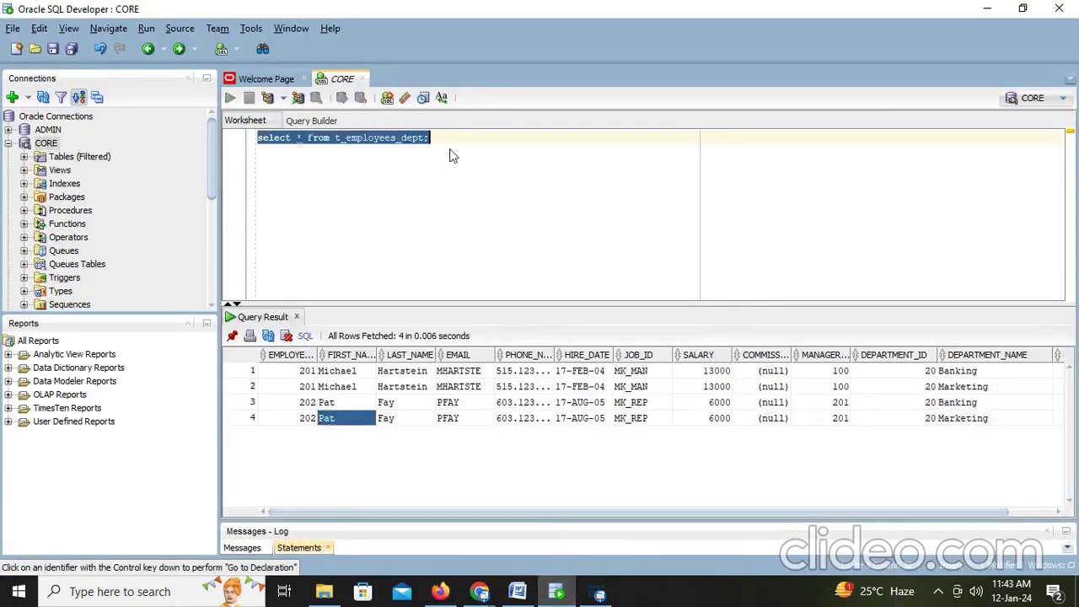
key("ctrl+Return")
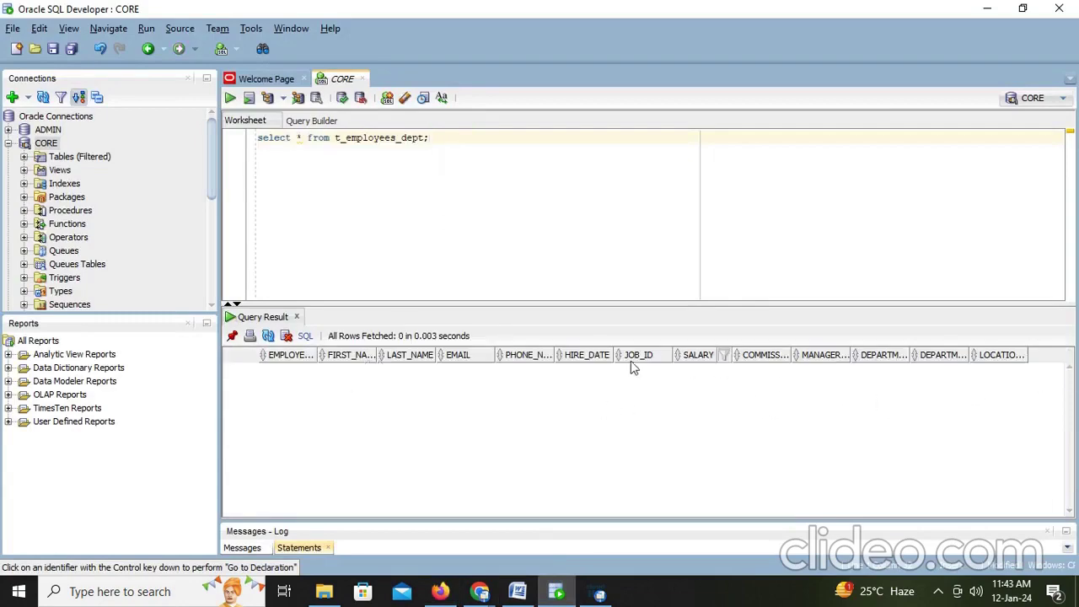
Step: Add the line 'This is about multiple match in lookup' at the end of the Word notes
left_click(518, 593)
scroll(572, 442, "down", 6)
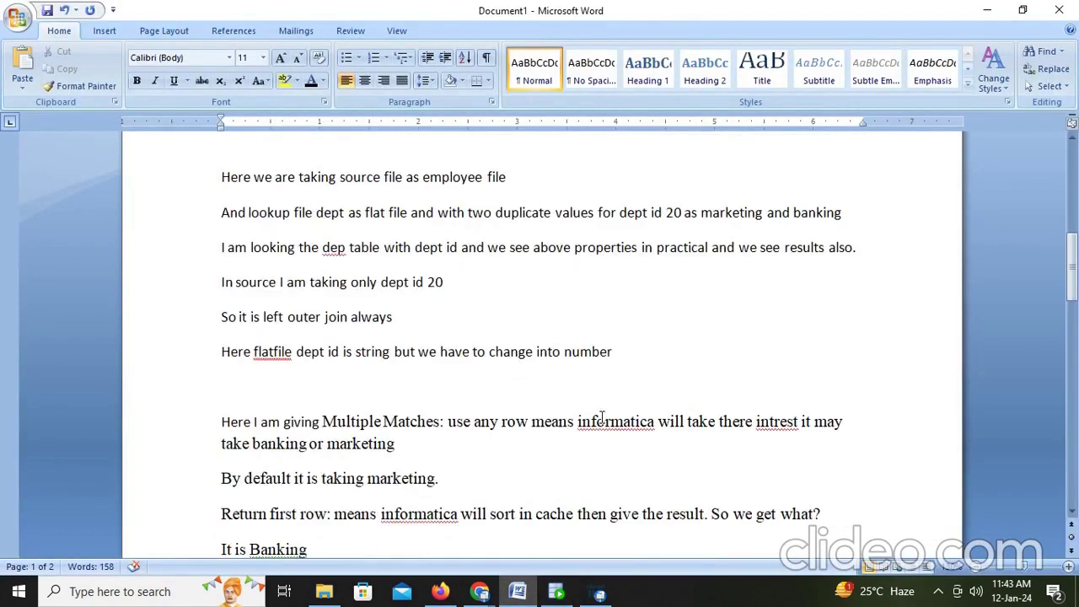
scroll(728, 388, "down", 15)
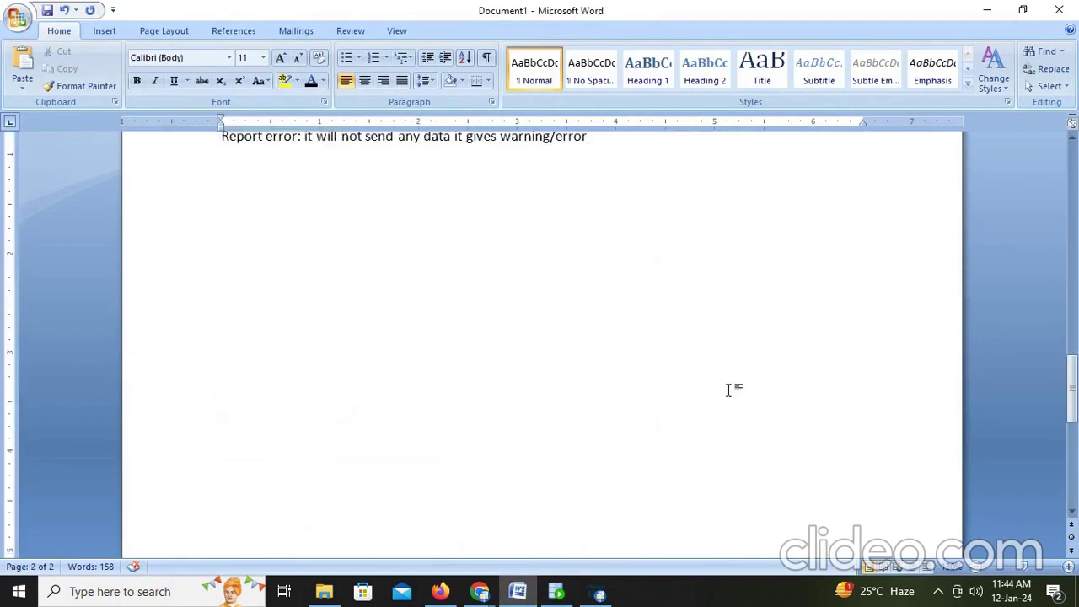
scroll(730, 386, "up", 3)
key("Return")
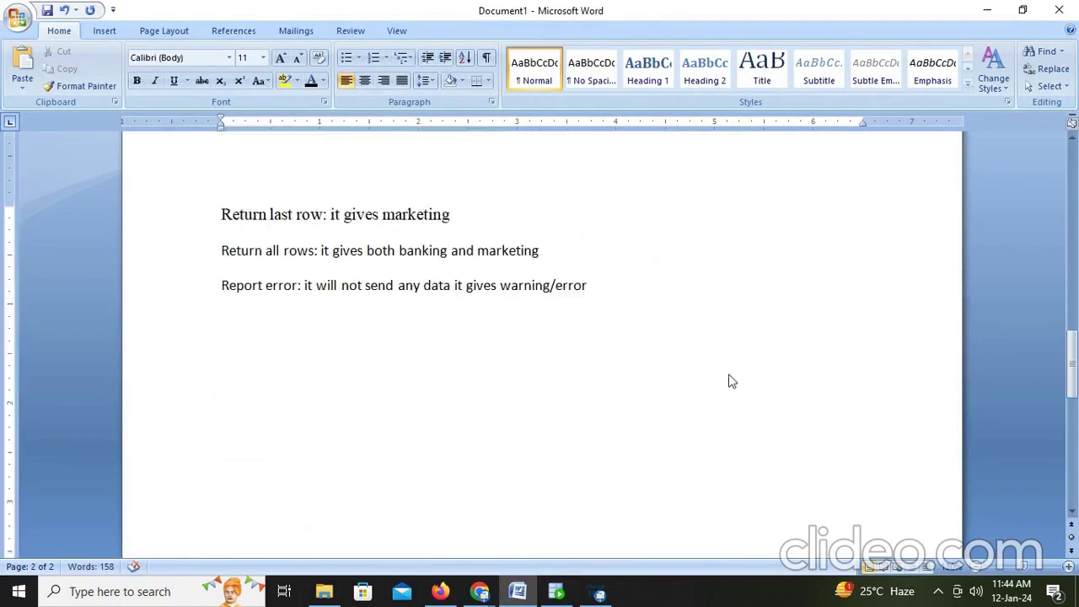
type("This is abou")
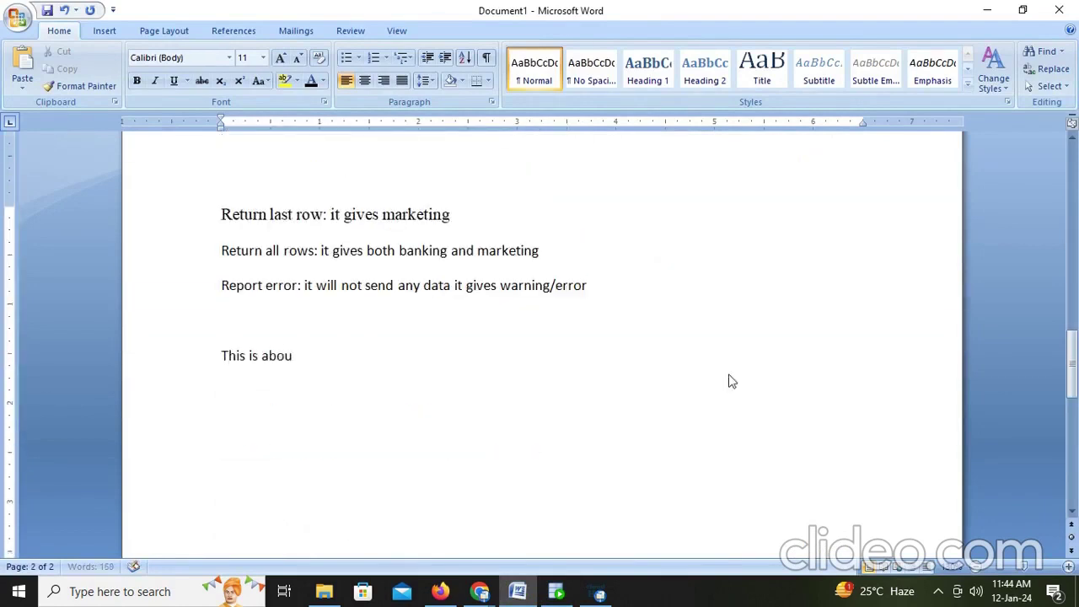
type("t multiple mat")
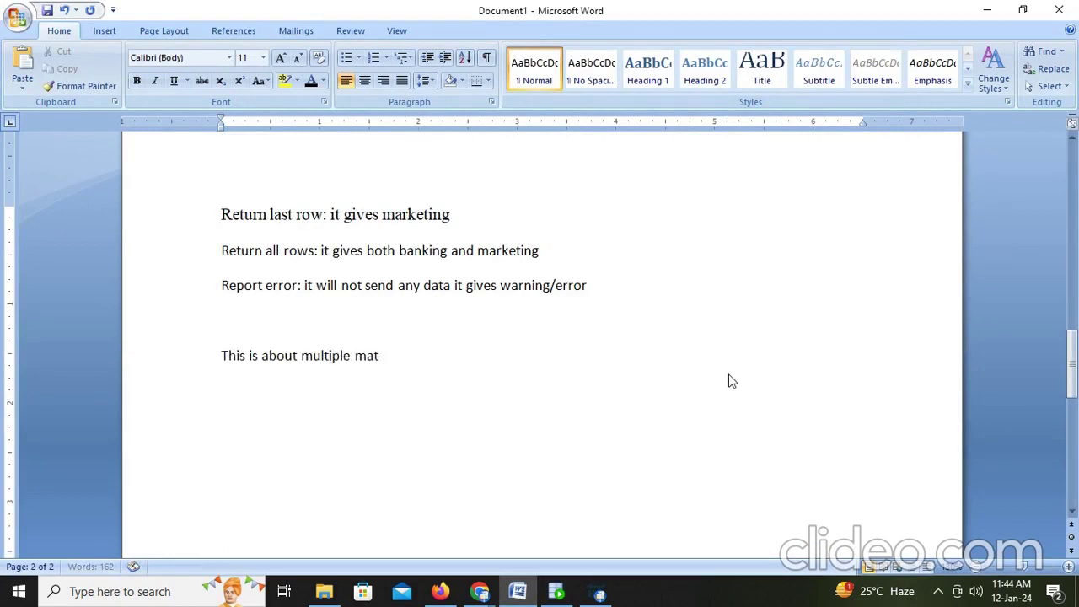
type("ch in lookup")
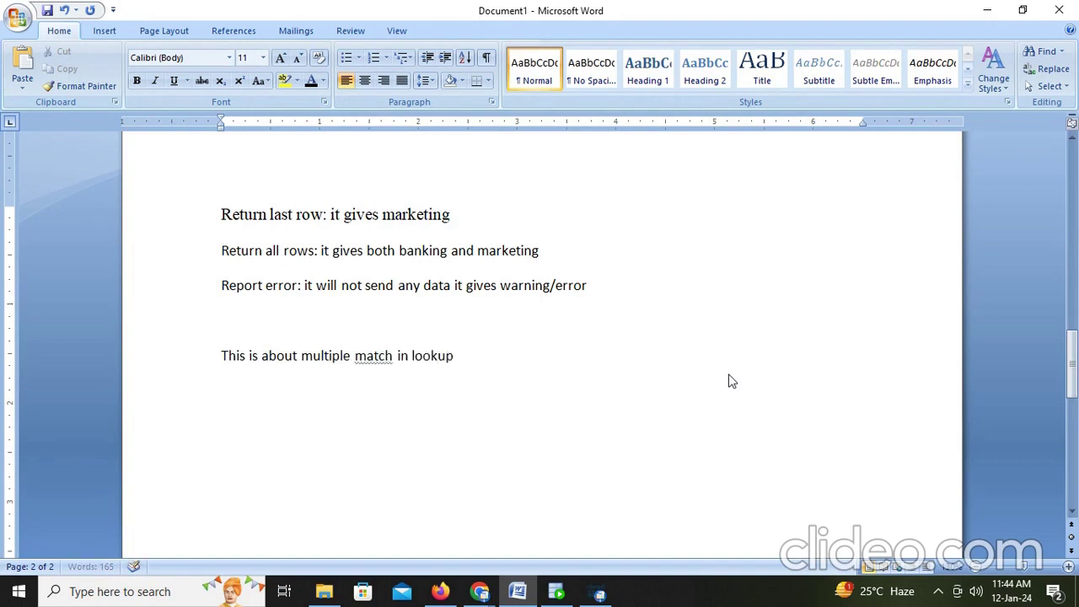
Step: Type a larger-font sign-off line 'Pls subscribe and like...' below it
key("Return")
key("Return")
key("ctrl+]")
key("ctrl+]")
type("Pls subscri")
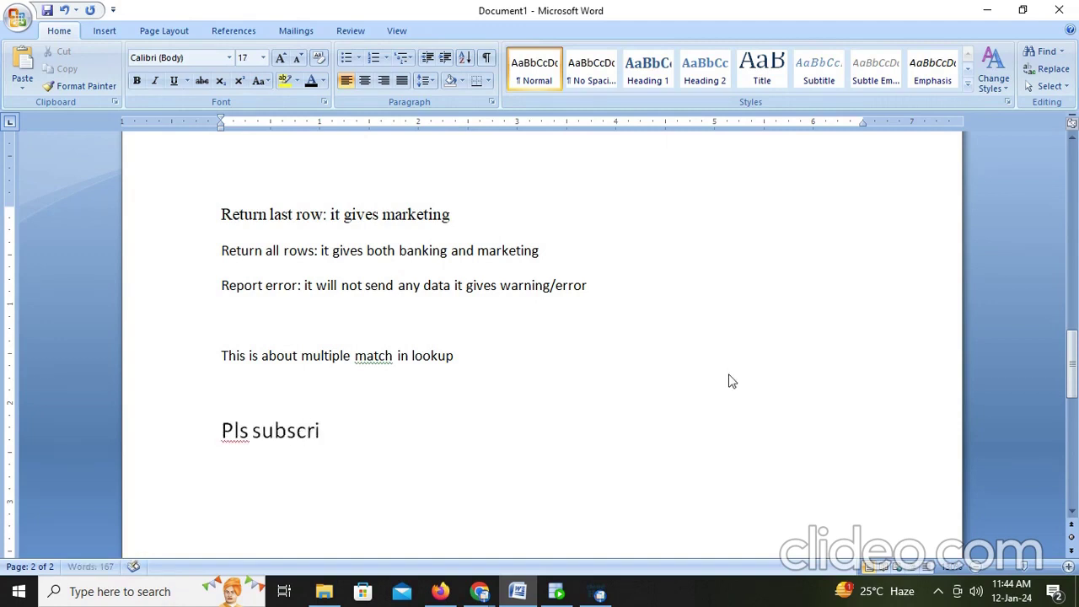
type("be and")
type(" like")
type("...")
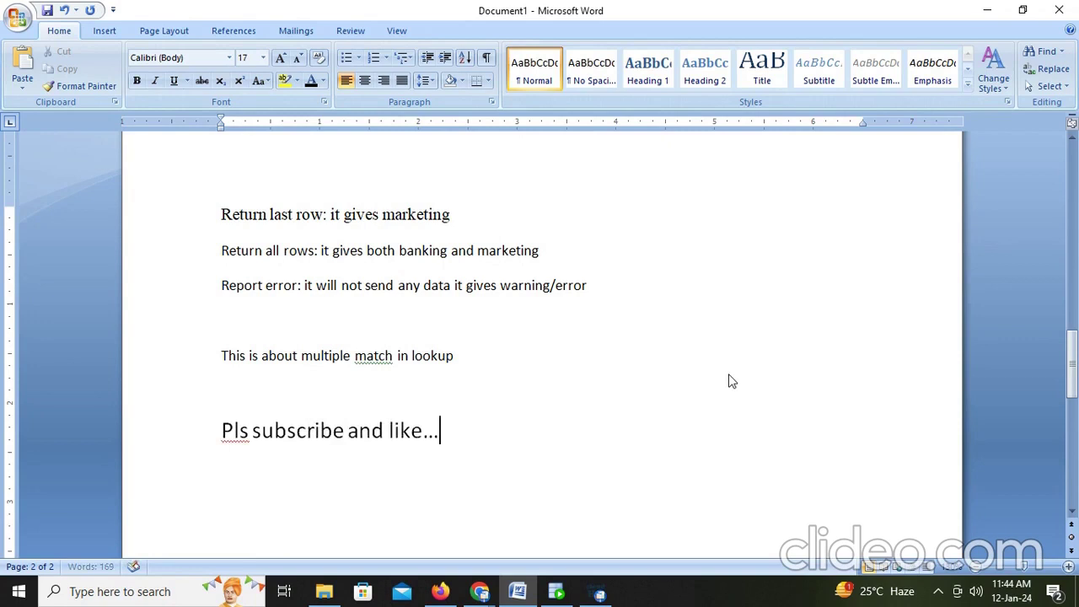